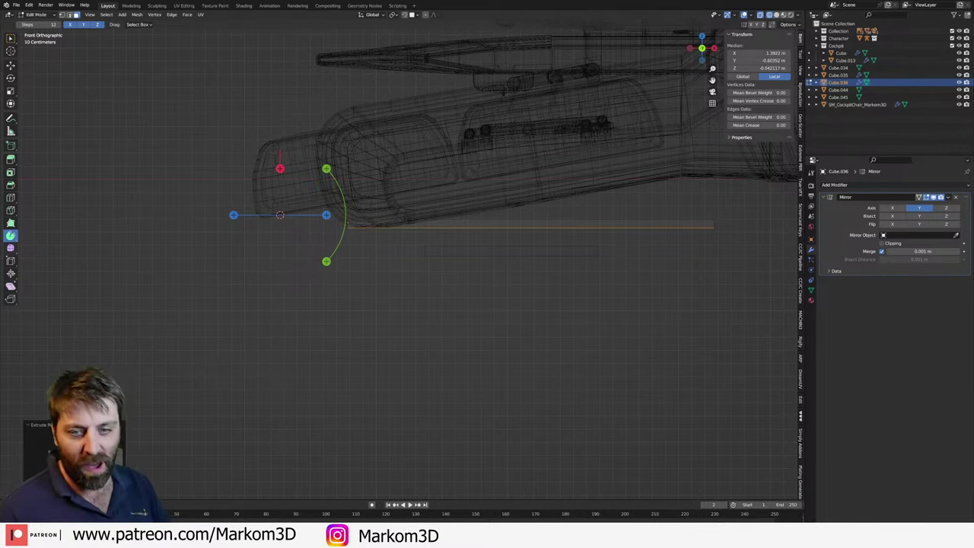
- Orbit away from the front view and switch the viewport to Solid shading
{"action": "mouse_move", "coordinate": [467, 243]}
{"action": "middle_mouse_down"}
{"action": "mouse_move", "coordinate": [443, 248]}
{"action": "mouse_move", "coordinate": [439, 268]}
{"action": "mouse_move", "coordinate": [456, 263]}
{"action": "mouse_move", "coordinate": [300, 312]}
{"action": "middle_mouse_up"}
{"action": "key", "text": "z"}
{"action": "left_click", "coordinate": [475, 268]}
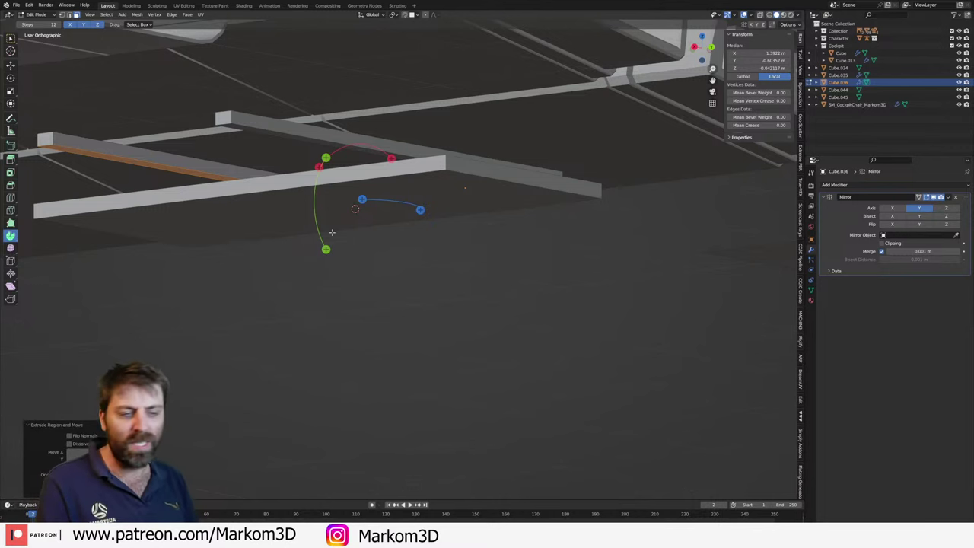
- Clear the selection and select part of the plank's geometry while inspecting its underside
{"action": "middle_click_drag", "start_coordinate": [332, 232], "coordinate": [259, 51]}
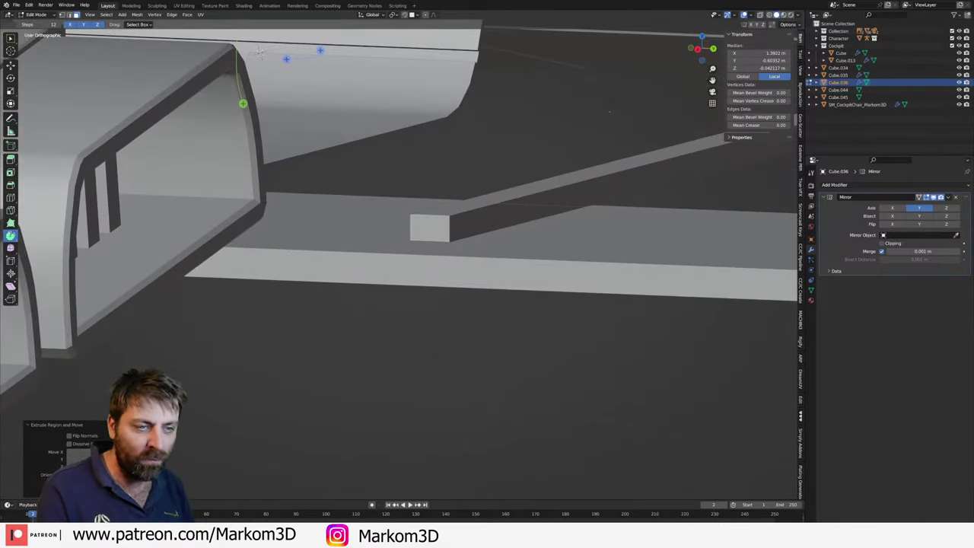
{"action": "key", "text": "alt+a"}
{"action": "mouse_move", "coordinate": [259, 52]}
{"action": "middle_mouse_down"}
{"action": "mouse_move", "coordinate": [366, 292]}
{"action": "mouse_move", "coordinate": [427, 382]}
{"action": "middle_mouse_up"}
{"action": "left_click", "coordinate": [318, 183]}
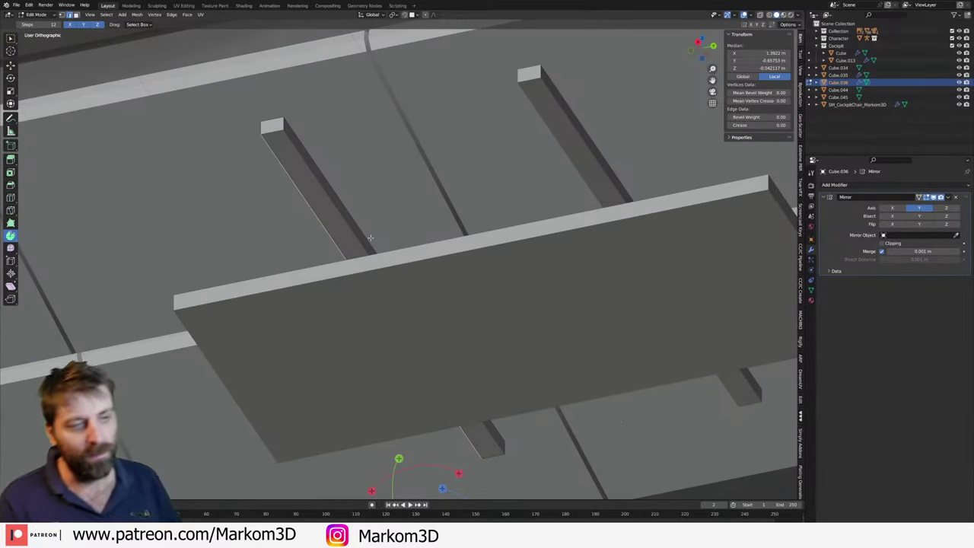
{"action": "mouse_move", "coordinate": [336, 187]}
{"action": "middle_mouse_down"}
{"action": "mouse_move", "coordinate": [321, 190]}
{"action": "mouse_move", "coordinate": [635, 361]}
{"action": "mouse_move", "coordinate": [479, 371]}
{"action": "middle_mouse_up"}
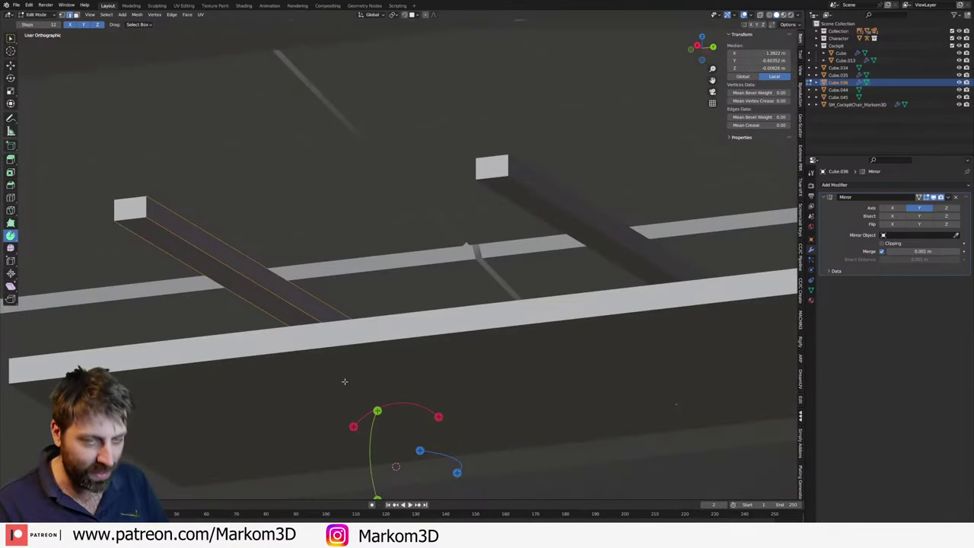
{"action": "scroll", "coordinate": [344, 381], "scroll_direction": "down", "scroll_amount": 3}
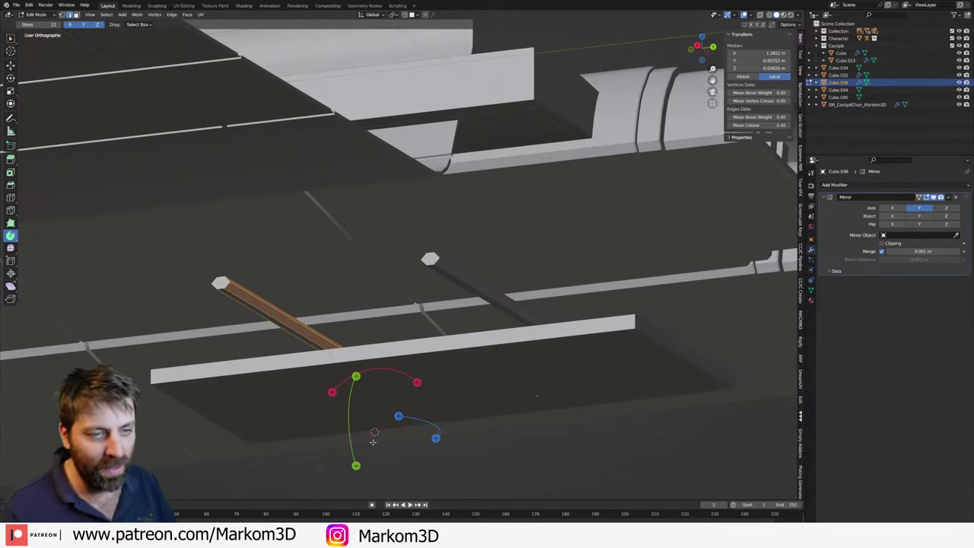
{"action": "key", "text": "Tab"}
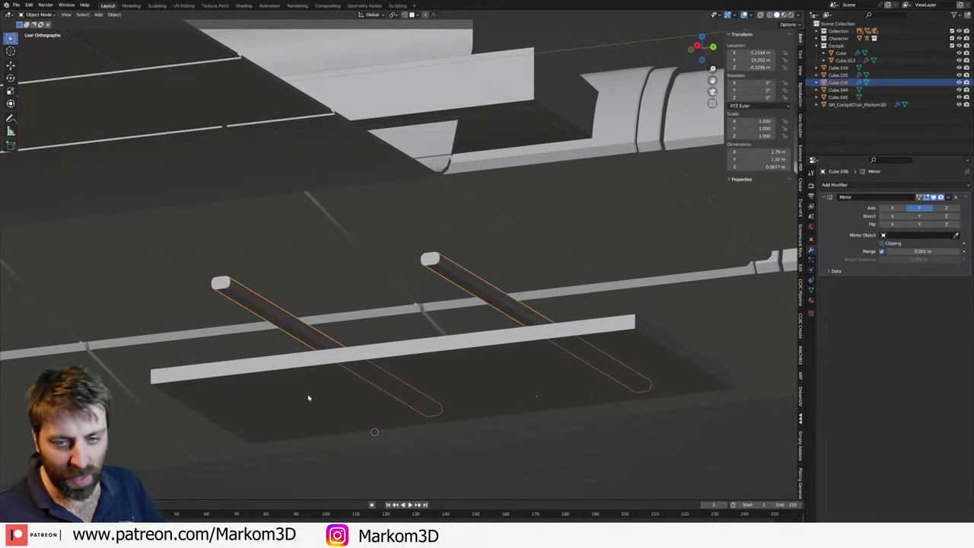
{"action": "key", "text": "KP_3"}
{"action": "key", "text": "KP_1"}
{"action": "key", "text": "z"}
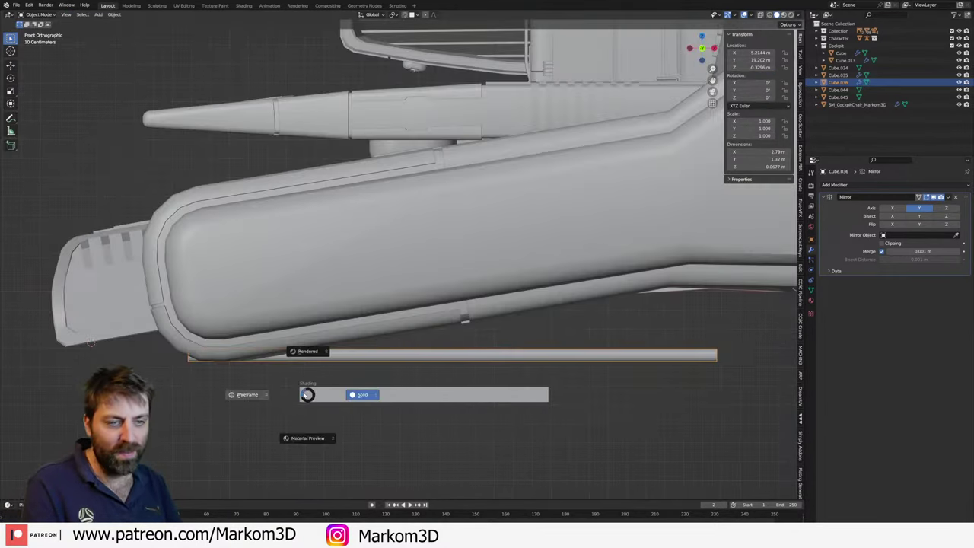
{"action": "left_click", "coordinate": [256, 396]}
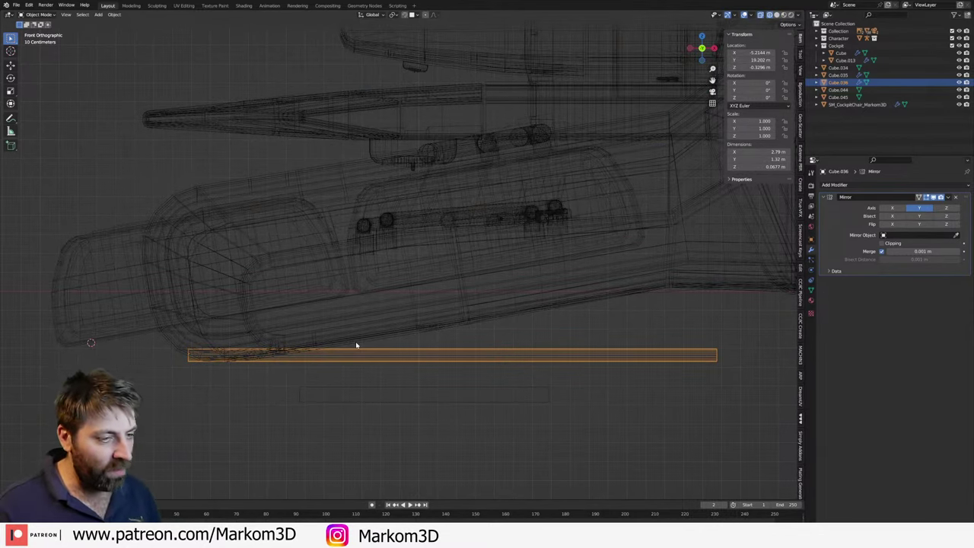
{"action": "middle_click_drag", "start_coordinate": [355, 345], "coordinate": [338, 343], "text": "shift"}
{"action": "scroll", "coordinate": [337, 344], "scroll_direction": "down", "scroll_amount": 2}
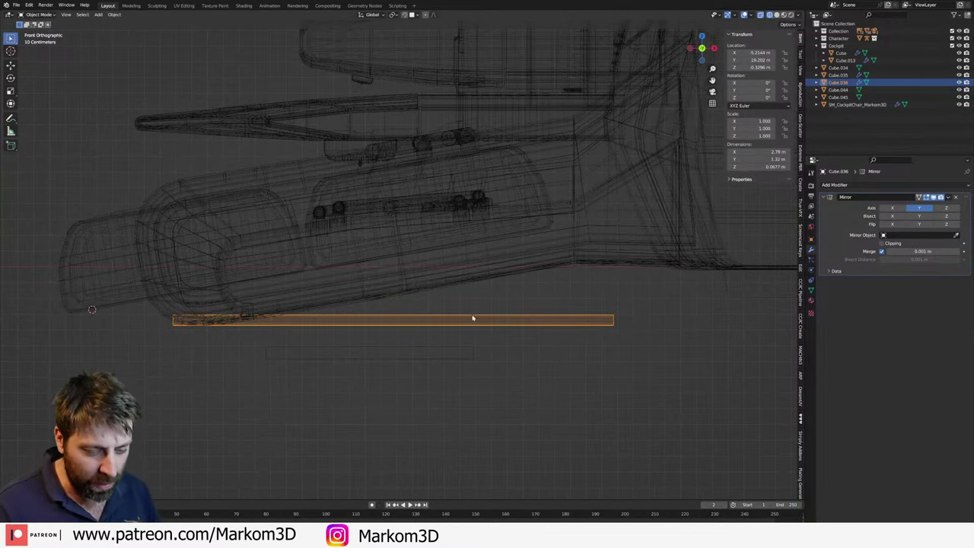
{"action": "key", "text": "r"}
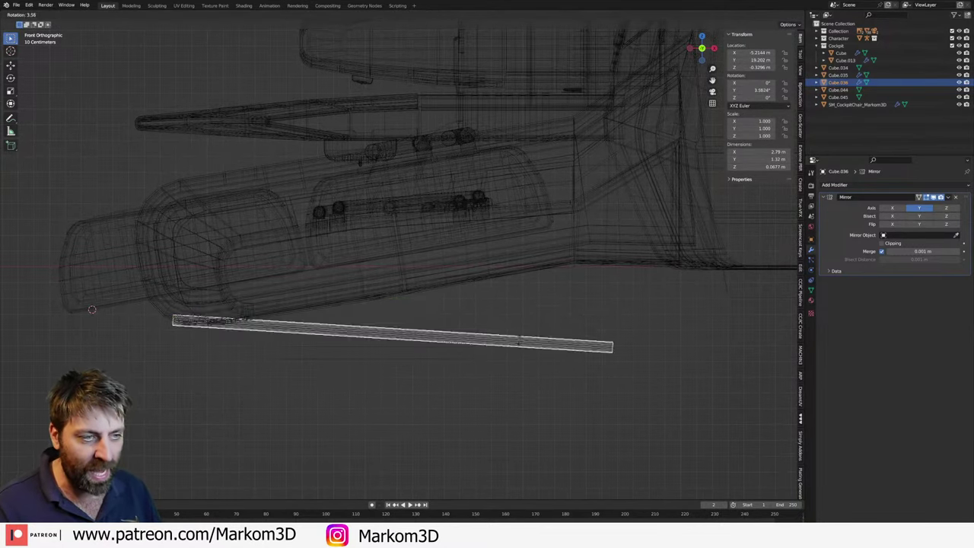
{"action": "key", "text": "Escape"}
{"action": "middle_click_drag", "start_coordinate": [498, 293], "coordinate": [542, 181], "text": "shift"}
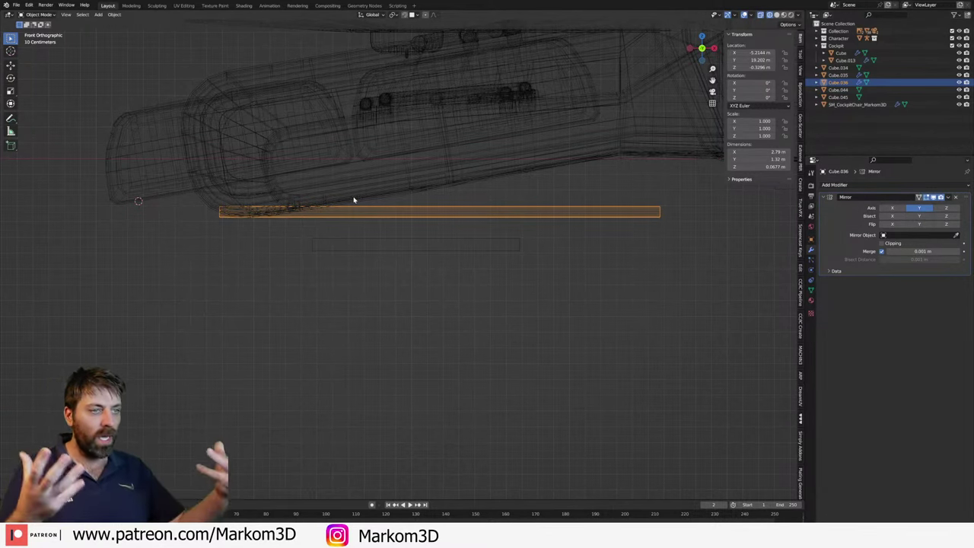
{"action": "middle_click_drag", "start_coordinate": [602, 250], "coordinate": [583, 183]}
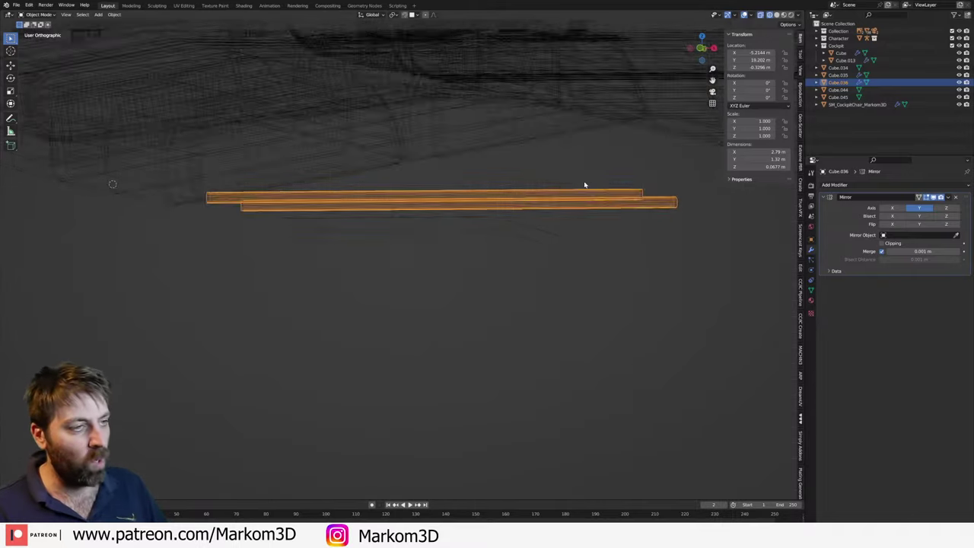
{"action": "key", "text": "z"}
{"action": "left_click", "coordinate": [576, 221]}
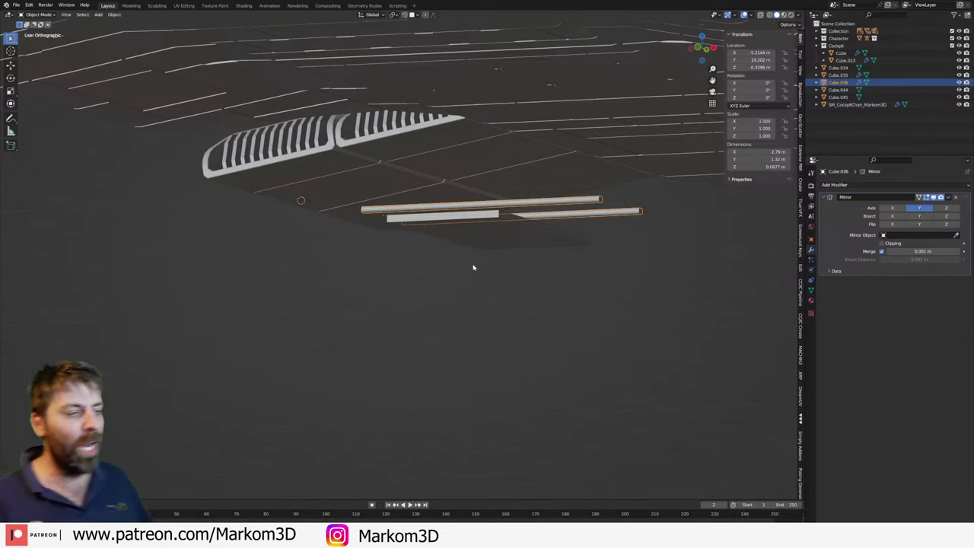
{"action": "key", "text": "ctrl+KP_1"}
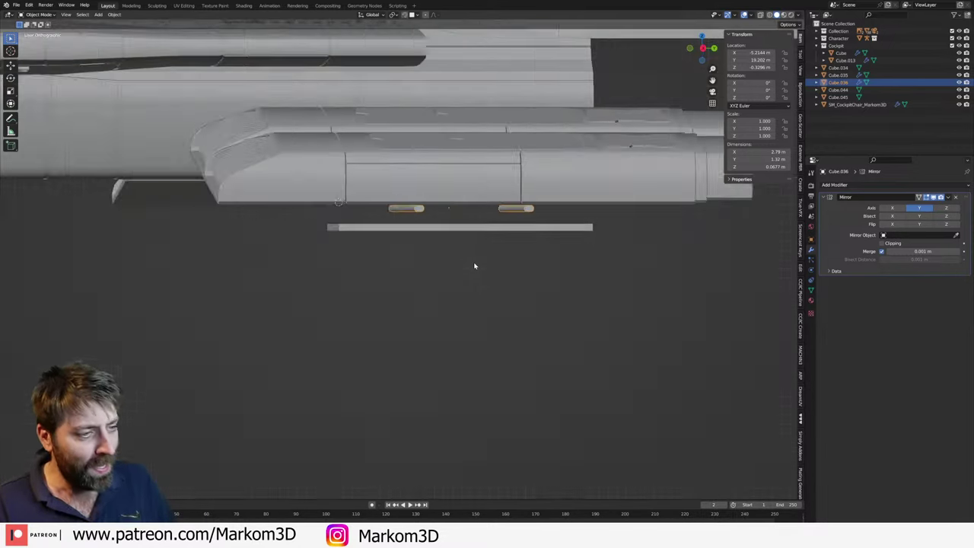
{"action": "key", "text": "KP_1"}
{"action": "key", "text": "z"}
{"action": "left_click", "coordinate": [421, 271]}
- Circle-select the geometry at the strip's end in Edit Mode, then return to Object Mode
{"action": "scroll", "coordinate": [546, 218], "scroll_direction": "up", "scroll_amount": 1}
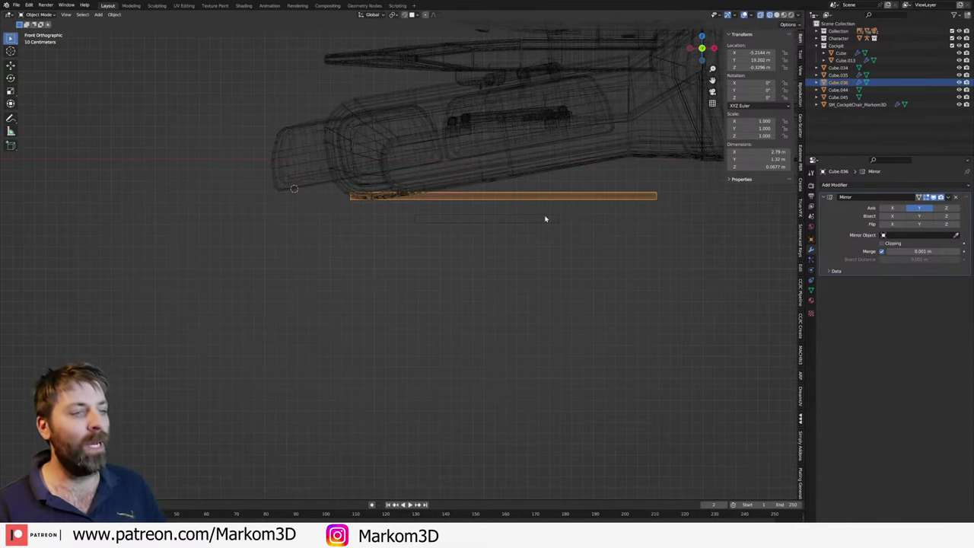
{"action": "key", "text": "Tab"}
{"action": "middle_click_drag", "start_coordinate": [626, 213], "coordinate": [465, 233], "text": "shift"}
{"action": "key", "text": "alt+a"}
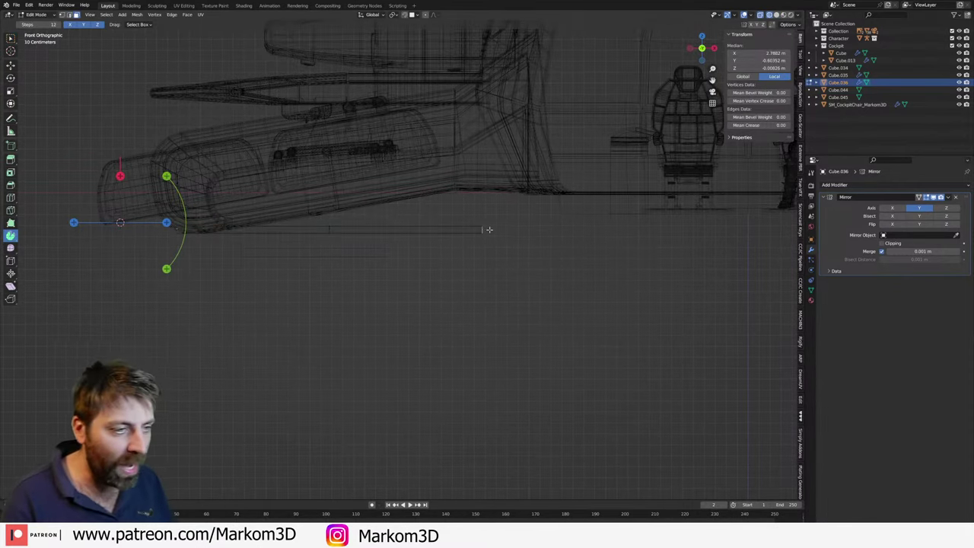
{"action": "key", "text": "c"}
{"action": "left_click", "coordinate": [490, 229]}
{"action": "scroll", "coordinate": [495, 235], "scroll_direction": "up", "scroll_amount": 3}
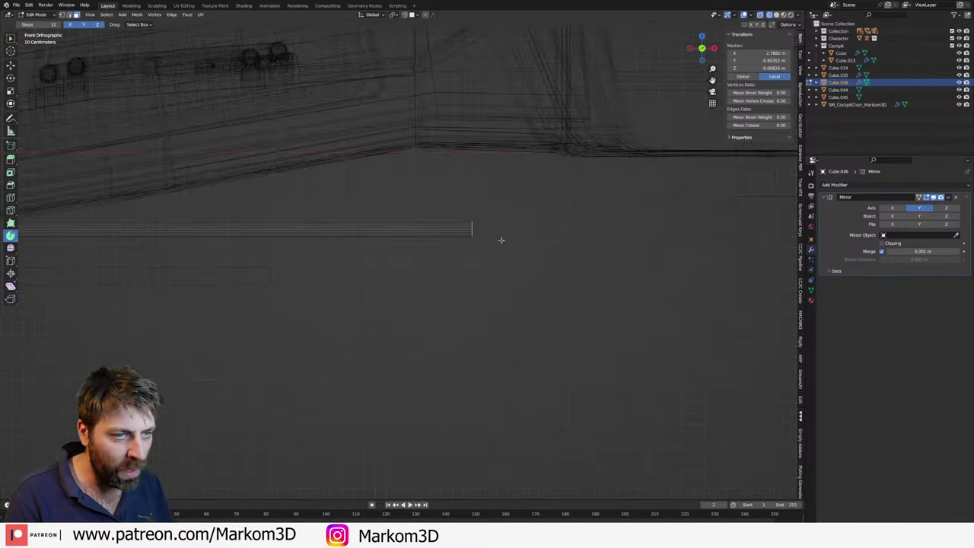
{"action": "scroll", "coordinate": [552, 284], "scroll_direction": "down", "scroll_amount": 3}
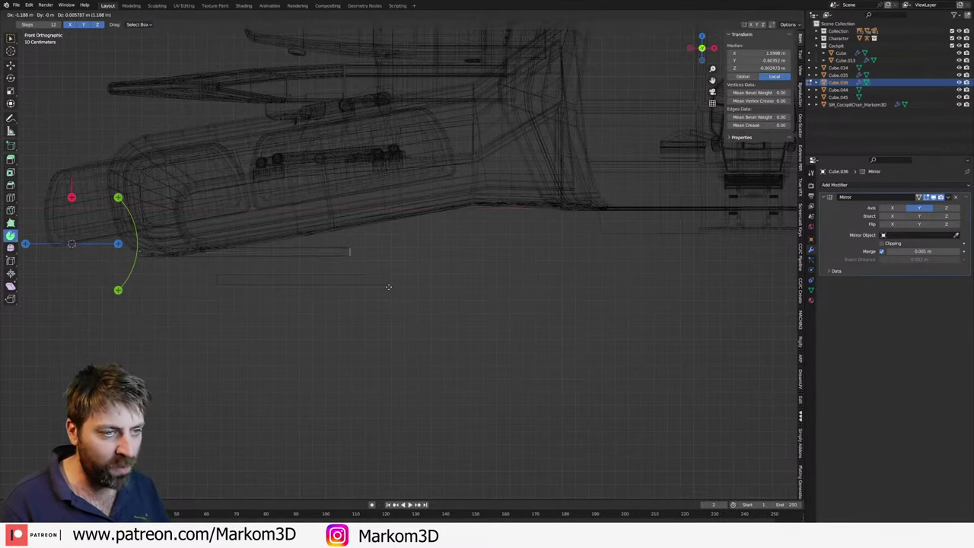
{"action": "key", "text": "Tab"}
- Parent the bar Cube.034 to the rod object Cube.036 using Object parenting
{"action": "scroll", "coordinate": [365, 286], "scroll_direction": "down", "scroll_amount": 2}
{"action": "left_click", "coordinate": [345, 282]}
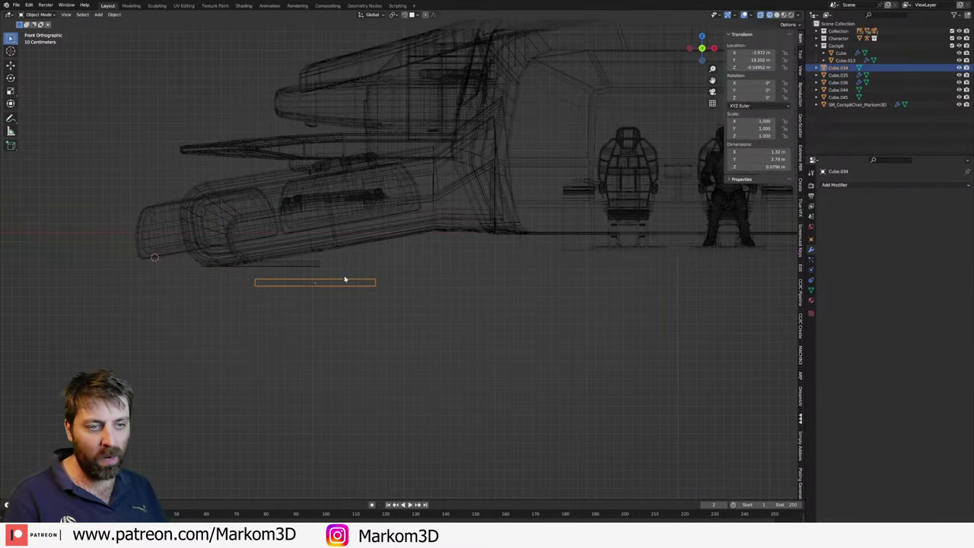
{"action": "left_click", "coordinate": [290, 268]}
{"action": "left_click", "coordinate": [322, 283]}
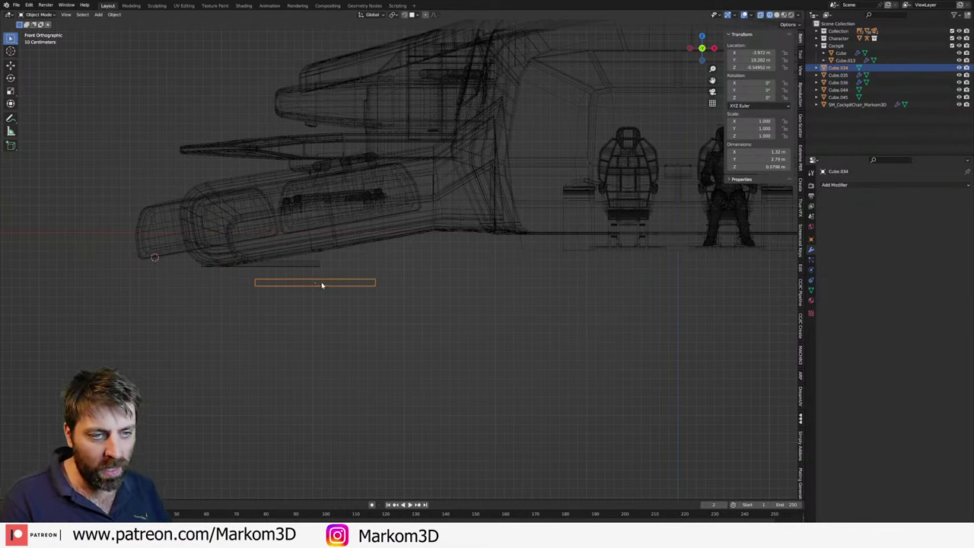
{"action": "left_click", "coordinate": [320, 284], "text": "shift"}
{"action": "left_click", "coordinate": [319, 282]}
{"action": "left_click", "coordinate": [318, 266], "text": "shift"}
{"action": "key", "text": "ctrl+p"}
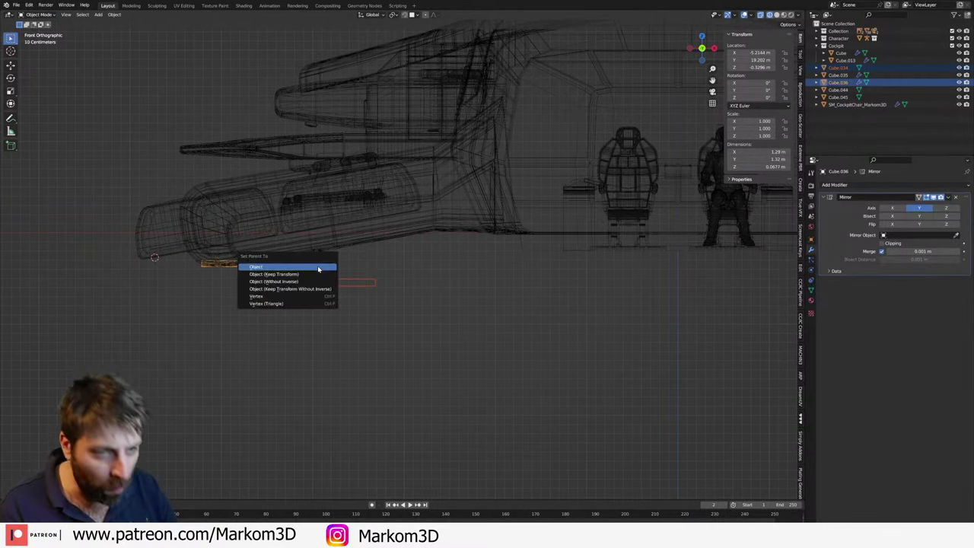
{"action": "left_click", "coordinate": [318, 267]}
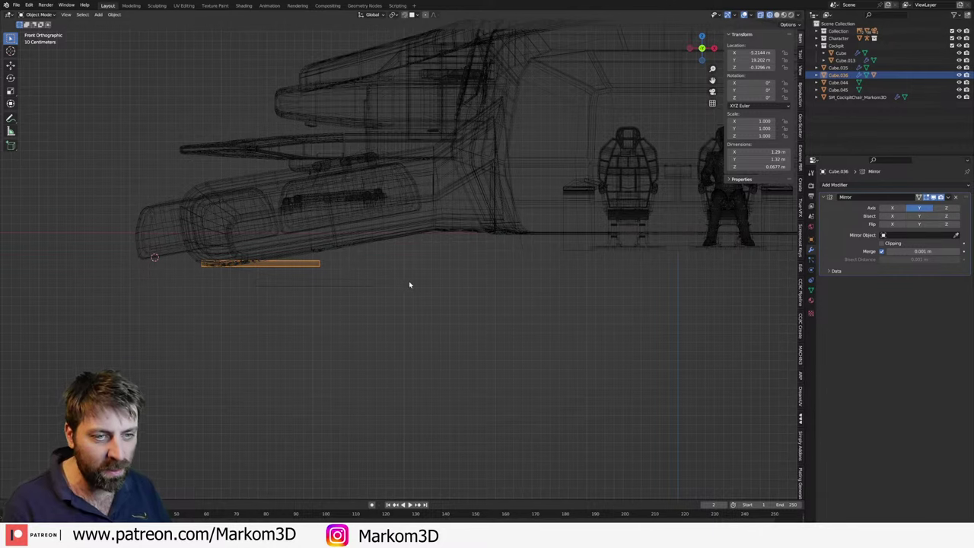
- Tilt rod Cube.036 downward, then move plate Cube.034 down and rotate it back level
{"action": "key", "text": "r"}
{"action": "left_click", "coordinate": [315, 337]}
{"action": "key", "text": "g"}
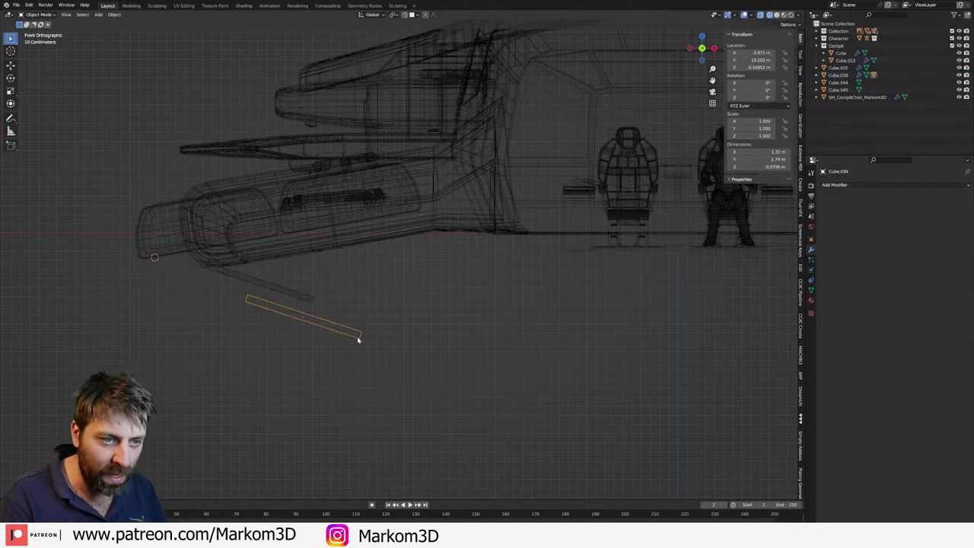
{"action": "key", "text": "r"}
{"action": "left_click", "coordinate": [462, 303]}
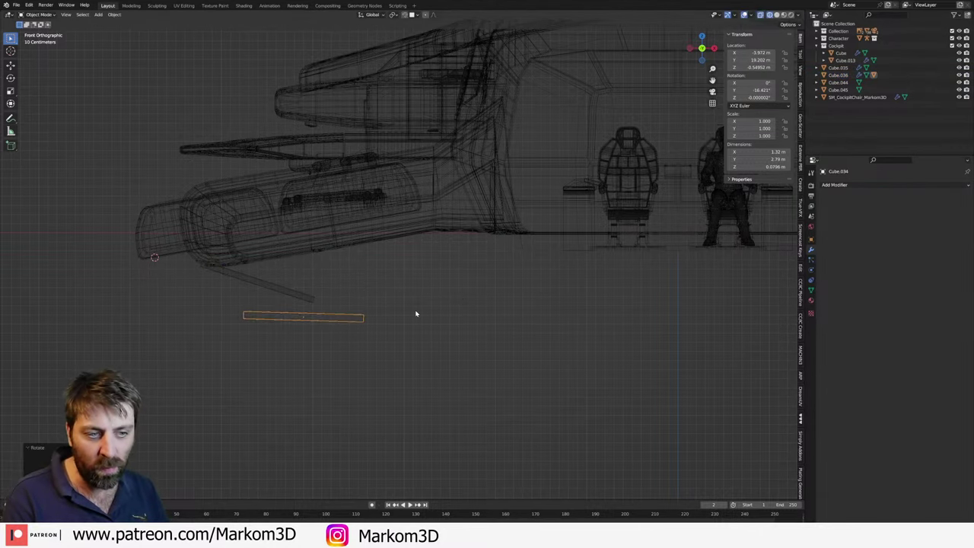
{"action": "key", "text": "shift+z"}
{"action": "middle_click_drag", "start_coordinate": [461, 315], "coordinate": [310, 332]}
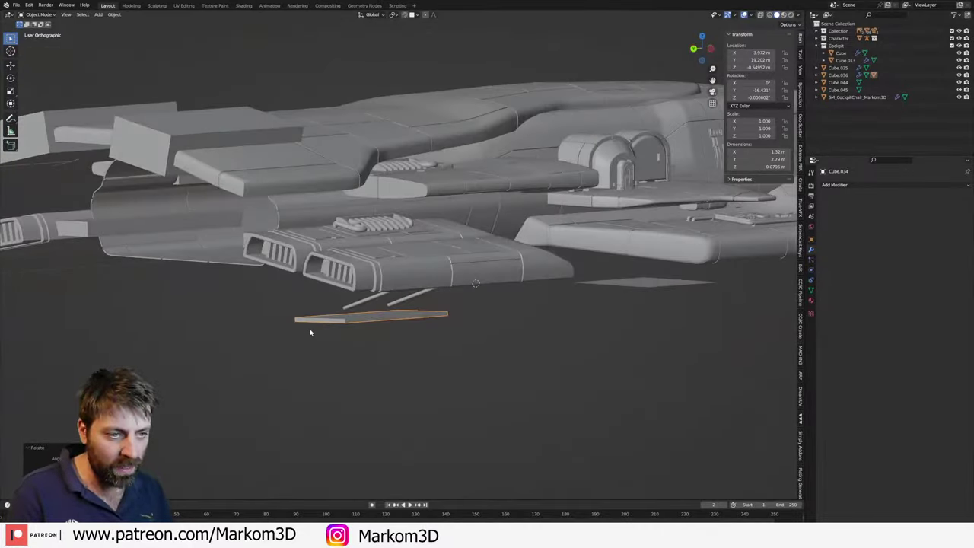
- Check the rods from right, front and top views, select Cube.036, and undo the tilt and parenting
{"action": "key", "text": "KP_3"}
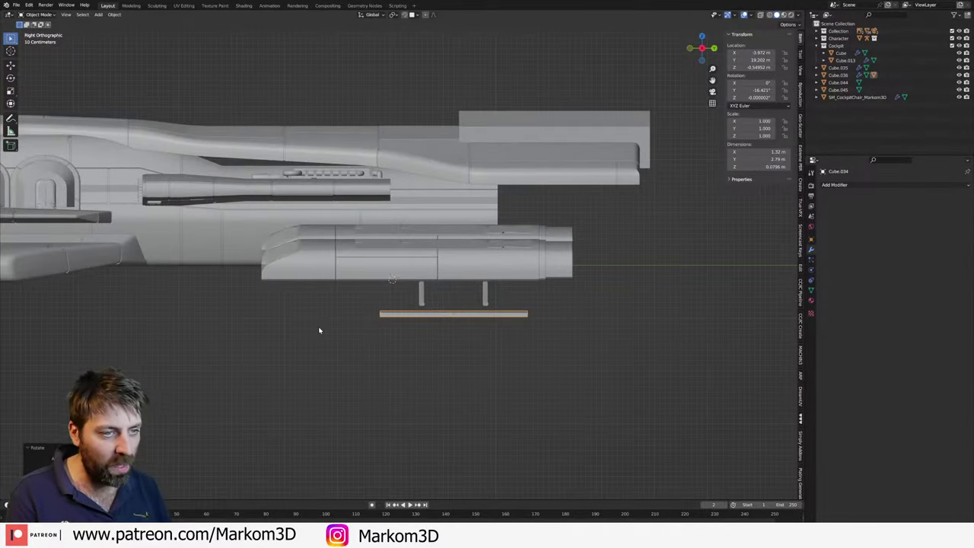
{"action": "key", "text": "KP_1"}
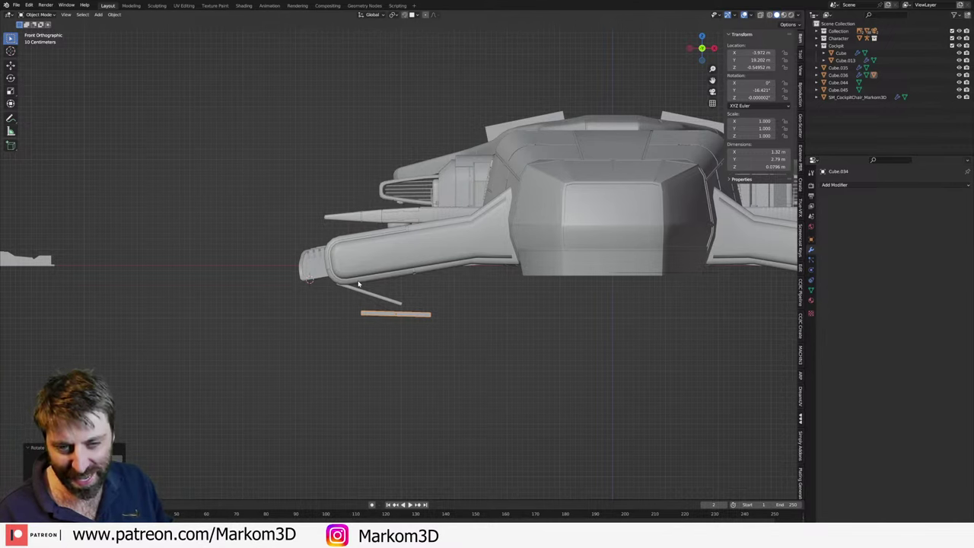
{"action": "mouse_move", "coordinate": [358, 284]}
{"action": "middle_mouse_down"}
{"action": "mouse_move", "coordinate": [427, 305]}
{"action": "mouse_move", "coordinate": [460, 302]}
{"action": "middle_mouse_up"}
{"action": "scroll", "coordinate": [466, 328], "scroll_direction": "up", "scroll_amount": 3}
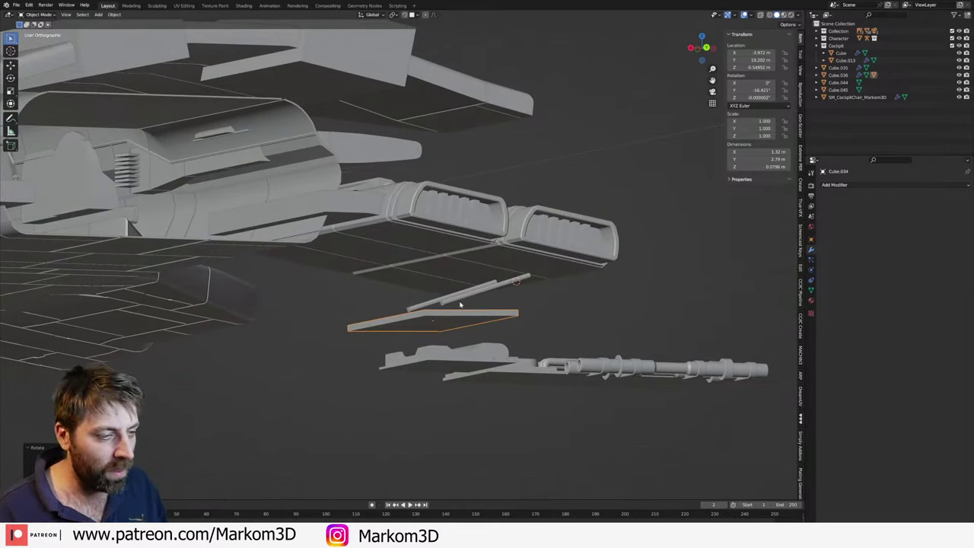
{"action": "left_click", "coordinate": [460, 302]}
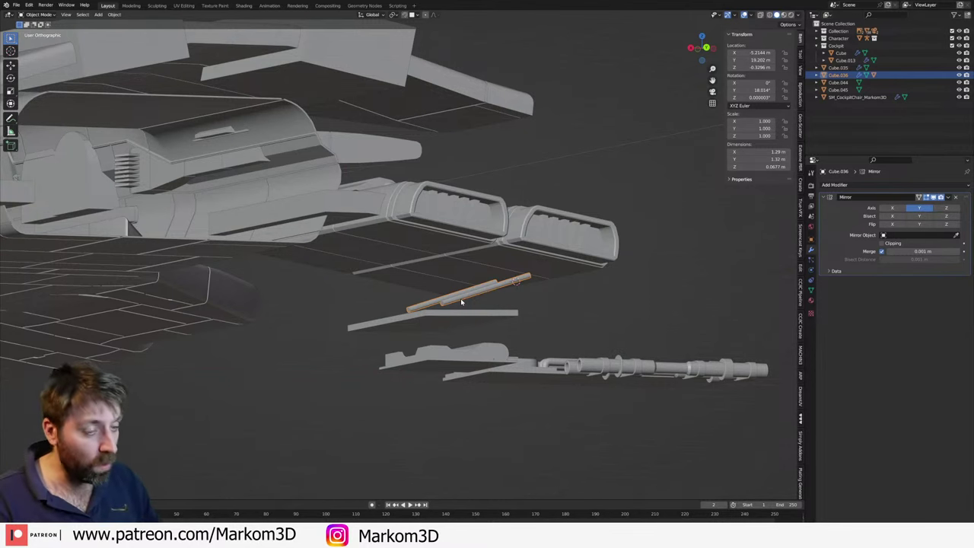
{"action": "middle_click_drag", "start_coordinate": [461, 298], "coordinate": [460, 305]}
{"action": "key", "text": "KP_8"}
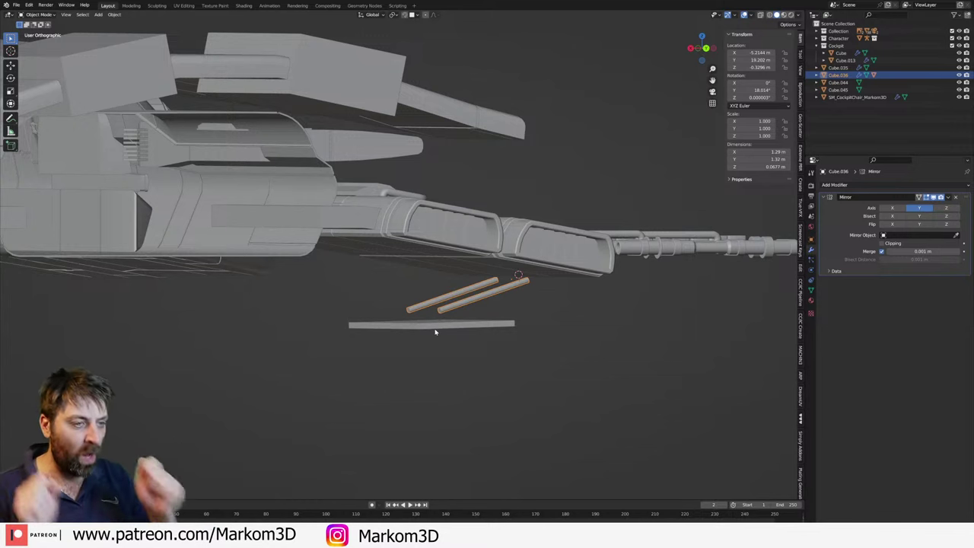
{"action": "key", "text": "ctrl+z"}
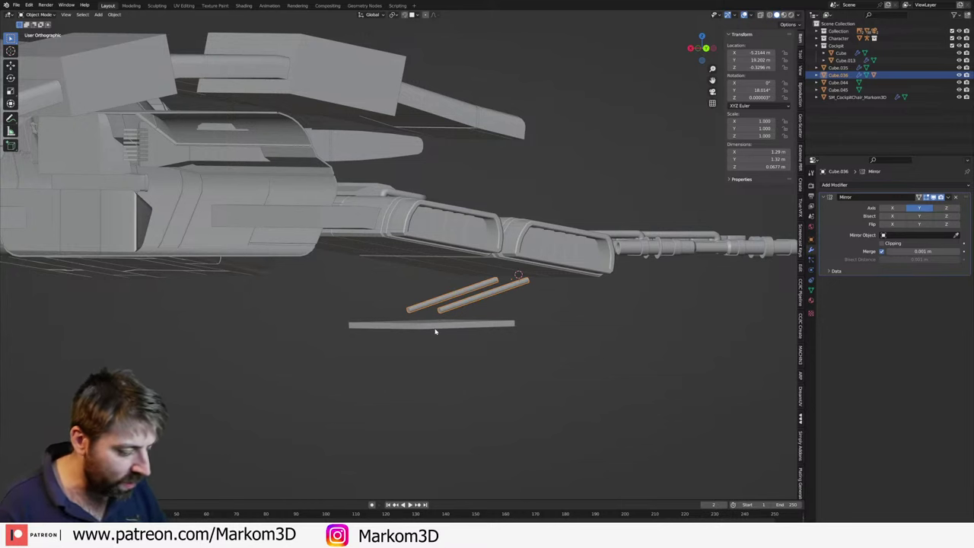
{"action": "key", "text": "ctrl+z"}
- Clear the belly plate's rotation so it lies flat
{"action": "left_click", "coordinate": [433, 297]}
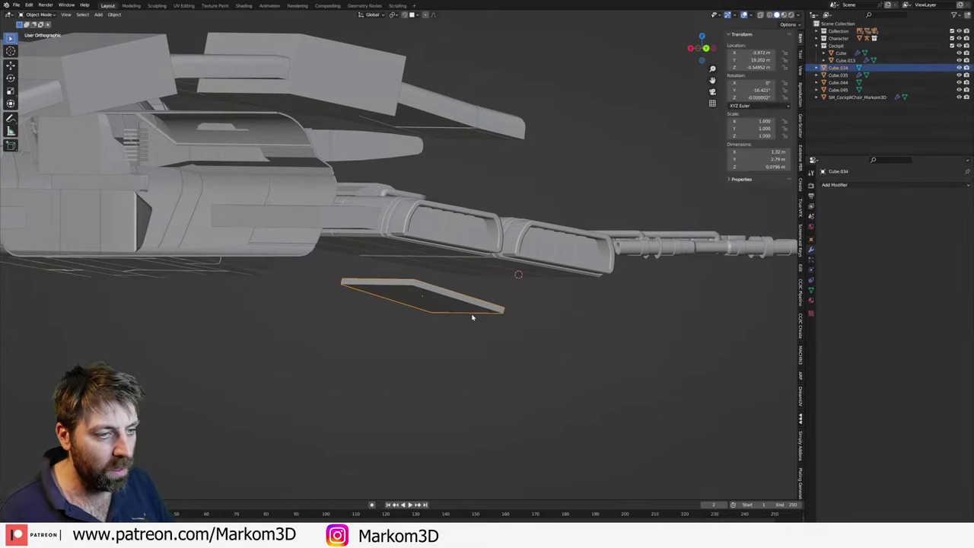
{"action": "key", "text": "alt+r"}
{"action": "scroll", "coordinate": [469, 315], "scroll_direction": "up", "scroll_amount": 3}
{"action": "middle_click_drag", "start_coordinate": [470, 315], "coordinate": [431, 298]}
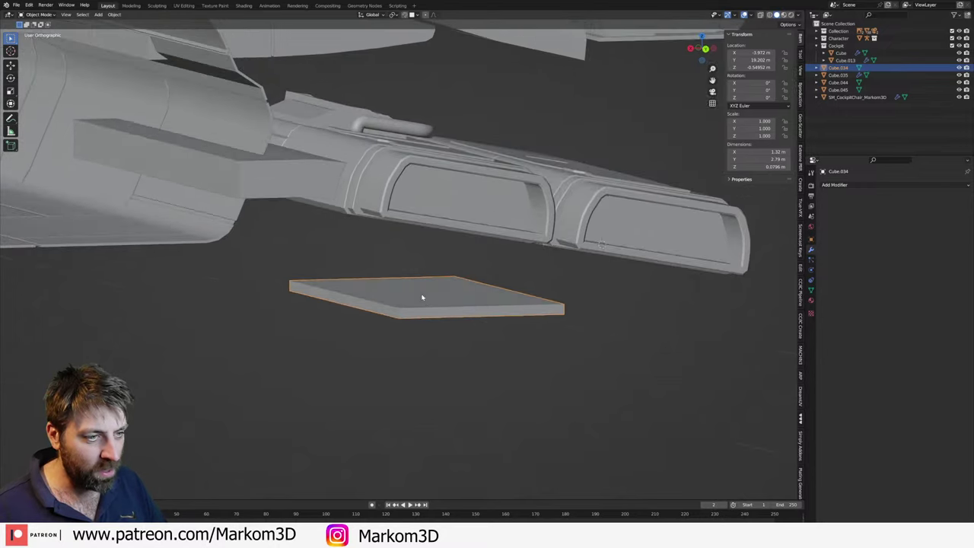
- Snap the 3D cursor to the plate and add a cylinder there
{"action": "key", "text": "shift+s"}
{"action": "left_click", "coordinate": [422, 335]}
{"action": "key", "text": "shift+a"}
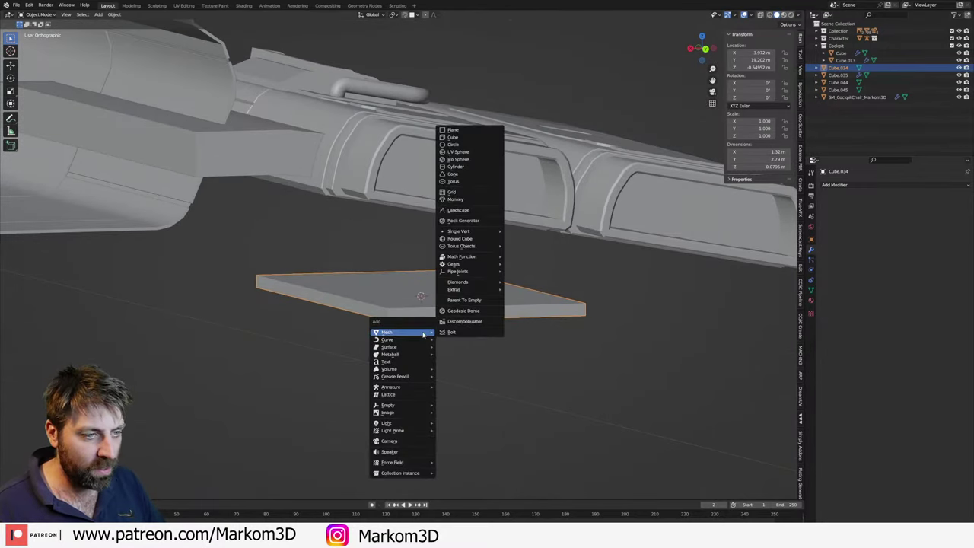
{"action": "left_click", "coordinate": [468, 167]}
- Flatten the cylinder along Z and set it on top of the plate
{"action": "key", "text": "Tab"}
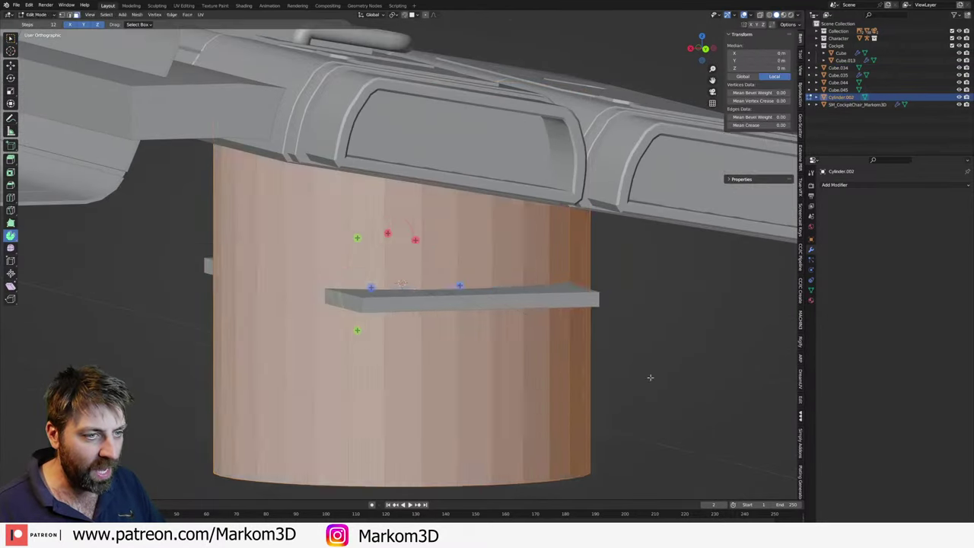
{"action": "key", "text": "s"}
{"action": "key", "text": "s"}
{"action": "key", "text": "z"}
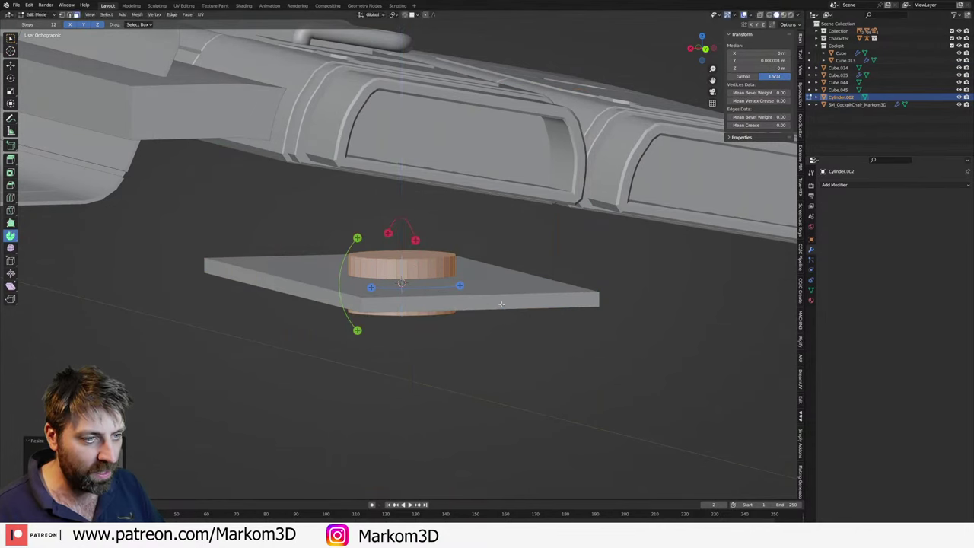
{"action": "left_click", "coordinate": [563, 337]}
{"action": "key", "text": "g"}
{"action": "key", "text": "z"}
{"action": "left_click", "coordinate": [533, 346]}
{"action": "key", "text": "Tab"}
- From the right side view, raise the plate vertically closer to the hull
{"action": "key", "text": "KP_3"}
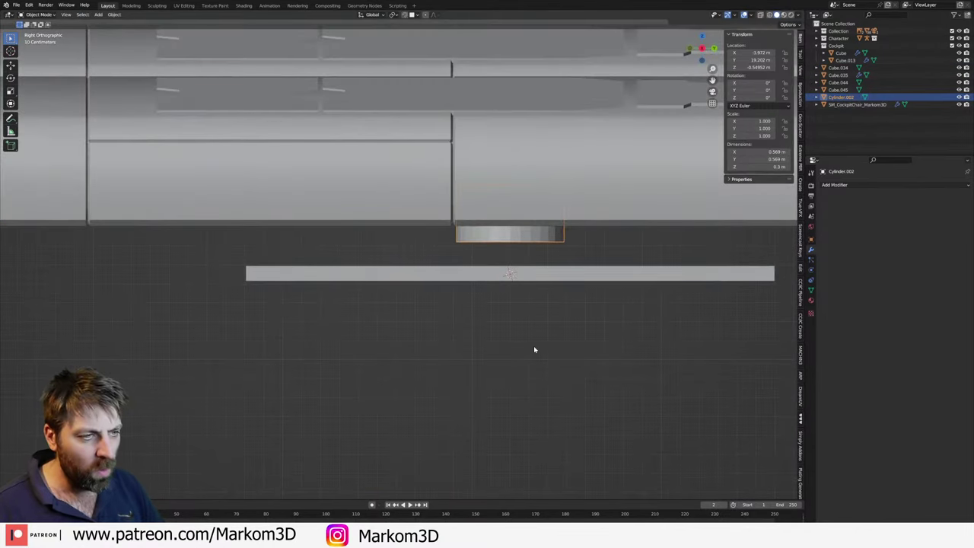
{"action": "left_click", "coordinate": [507, 272]}
{"action": "key", "text": "g"}
{"action": "key", "text": "z"}
{"action": "left_click", "coordinate": [533, 282]}
{"action": "scroll", "coordinate": [521, 303], "scroll_direction": "down", "scroll_amount": 7}
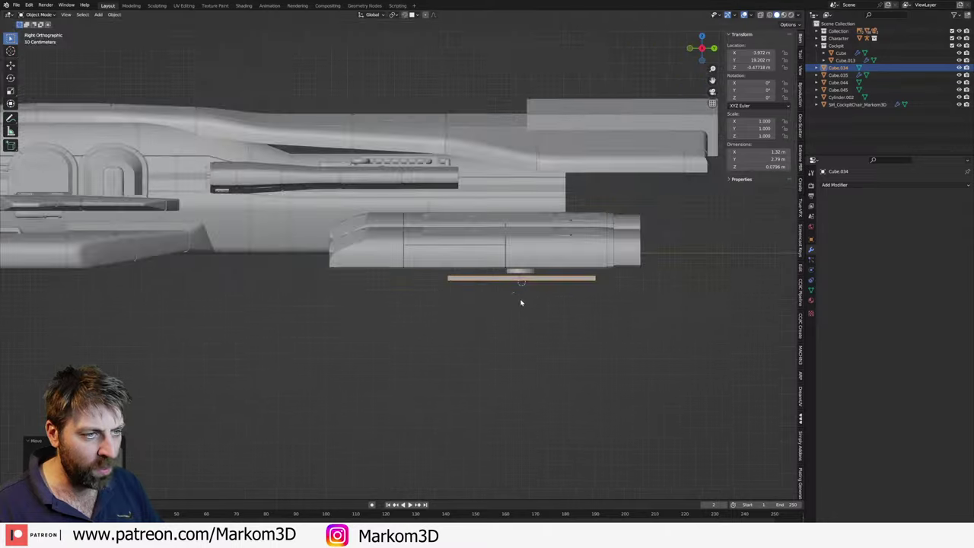
{"action": "scroll", "coordinate": [510, 306], "scroll_direction": "up", "scroll_amount": 4}
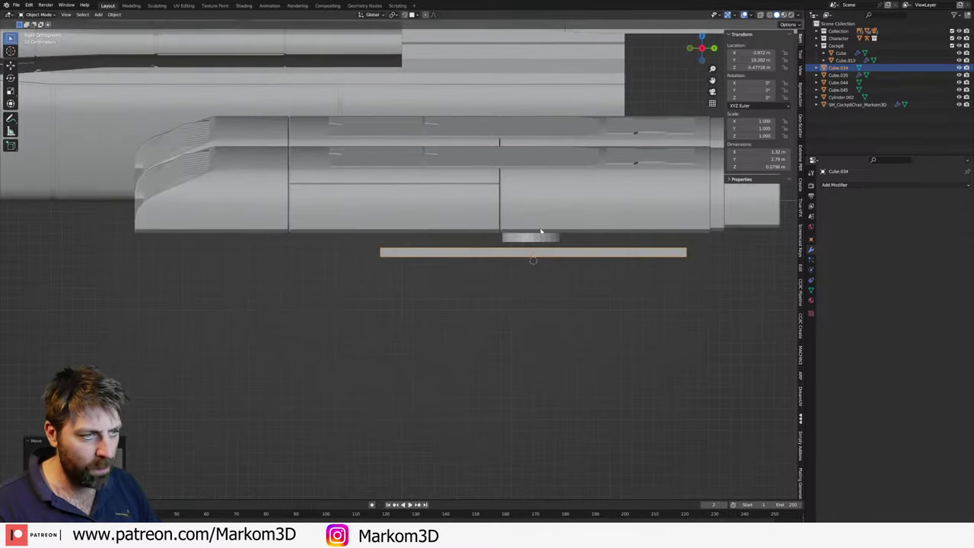
{"action": "left_click", "coordinate": [543, 239]}
- Select the cylinder and view it from directly above in wireframe shading
{"action": "left_click", "coordinate": [547, 243]}
{"action": "mouse_move", "coordinate": [546, 243]}
{"action": "middle_mouse_down"}
{"action": "mouse_move", "coordinate": [396, 251]}
{"action": "mouse_move", "coordinate": [462, 229]}
{"action": "mouse_move", "coordinate": [374, 246]}
{"action": "mouse_move", "coordinate": [387, 251]}
{"action": "mouse_move", "coordinate": [373, 263]}
{"action": "middle_mouse_up"}
{"action": "key", "text": "Tab"}
{"action": "key", "text": "7"}
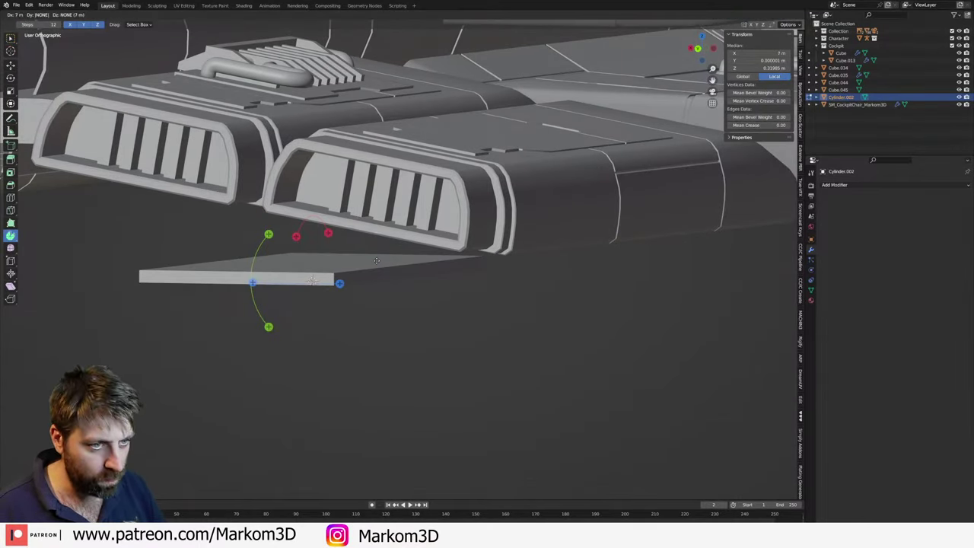
{"action": "key", "text": "Escape"}
{"action": "key", "text": "Tab"}
{"action": "key", "text": "7"}
{"action": "key", "text": "z"}
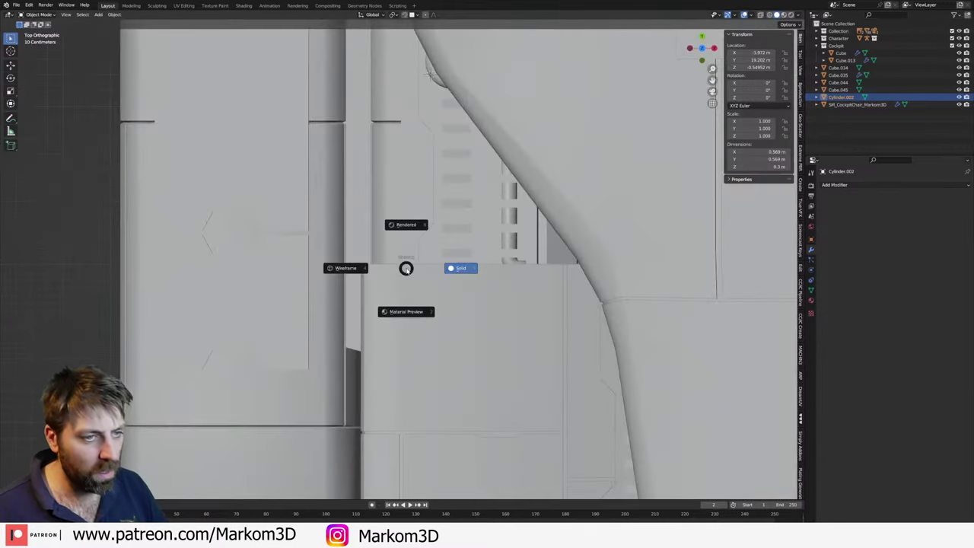
{"action": "left_click", "coordinate": [391, 263]}
{"action": "middle_click_drag", "start_coordinate": [391, 263], "coordinate": [432, 326], "text": "shift"}
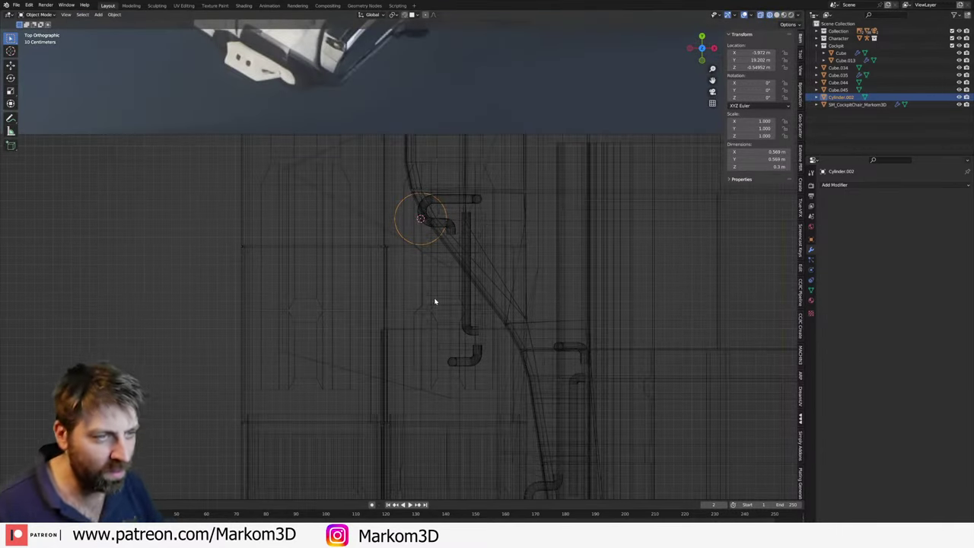
{"action": "scroll", "coordinate": [474, 320], "scroll_direction": "up", "scroll_amount": 3, "text": "shift"}
- Duplicate the cylinder geometry and place the copy along Y beside the first cylinder
{"action": "key", "text": "g"}
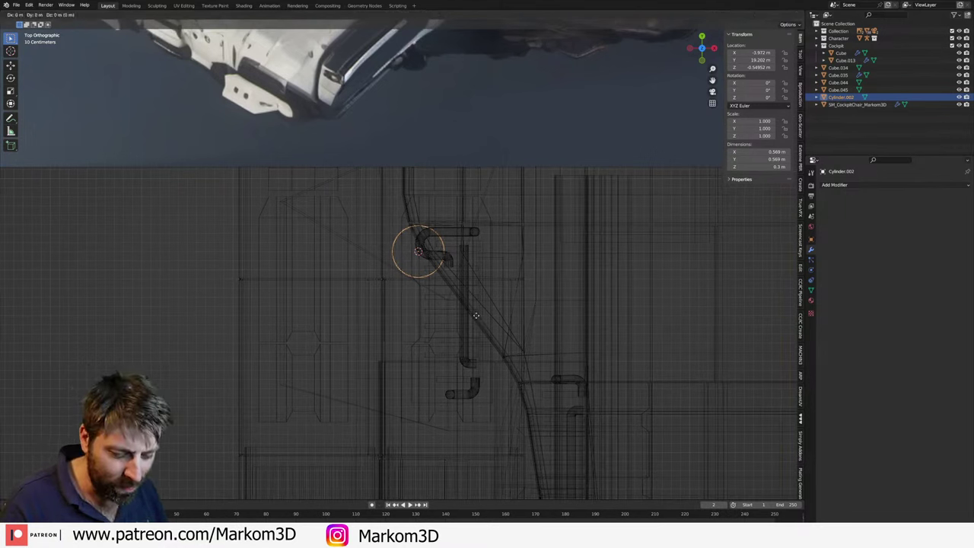
{"action": "key", "text": "y"}
{"action": "key", "text": "Escape"}
{"action": "key", "text": "Tab"}
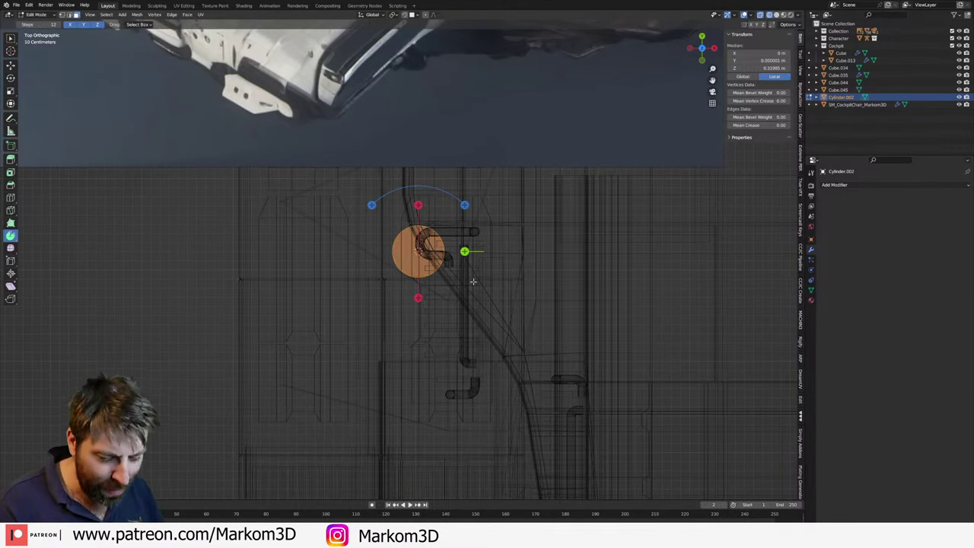
{"action": "key", "text": "g"}
{"action": "key", "text": "y"}
{"action": "left_click", "coordinate": [477, 224]}
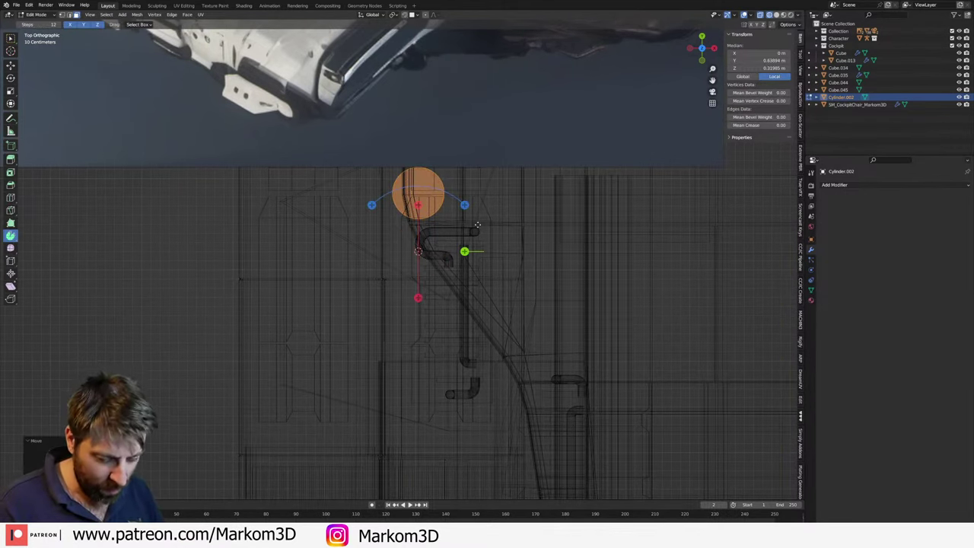
{"action": "key", "text": "g"}
{"action": "key", "text": "y"}
{"action": "left_click", "coordinate": [477, 350]}
{"action": "key", "text": "Tab"}
- Return to Solid shading, orbit to a side view, and select the belly plate
{"action": "middle_click_drag", "start_coordinate": [477, 350], "coordinate": [437, 242]}
{"action": "key", "text": "z"}
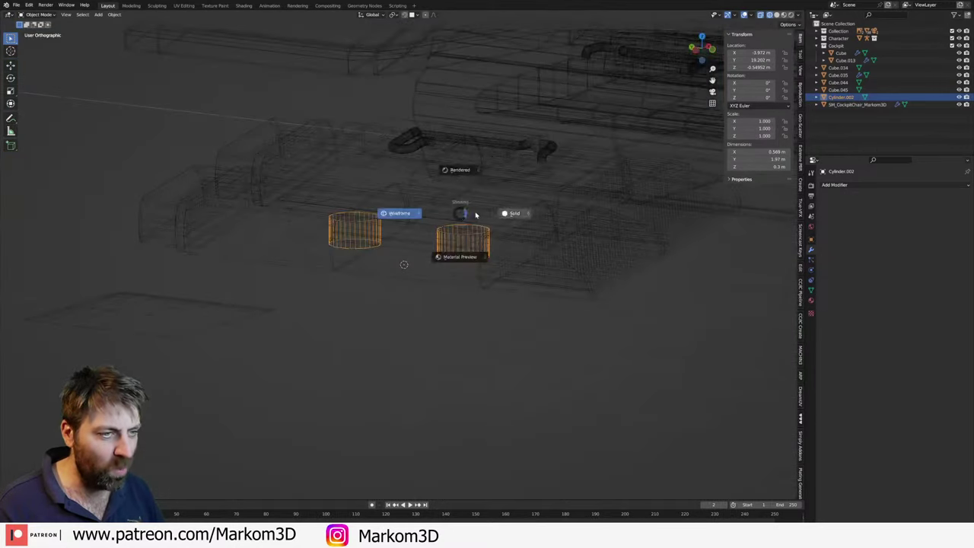
{"action": "left_click", "coordinate": [476, 216]}
{"action": "middle_click_drag", "start_coordinate": [475, 215], "coordinate": [466, 232]}
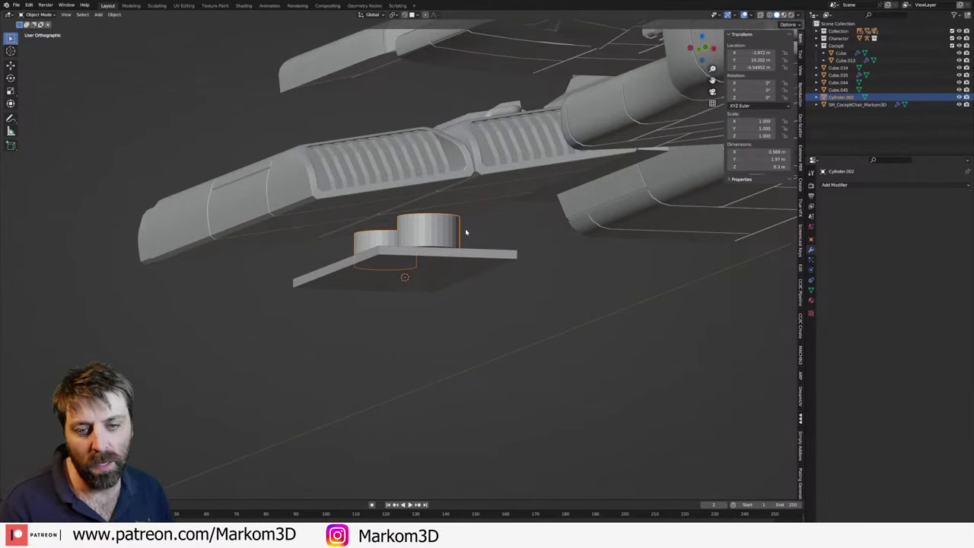
{"action": "mouse_move", "coordinate": [465, 232]}
{"action": "middle_mouse_down"}
{"action": "mouse_move", "coordinate": [617, 239]}
{"action": "mouse_move", "coordinate": [548, 203]}
{"action": "mouse_move", "coordinate": [534, 210]}
{"action": "middle_mouse_up"}
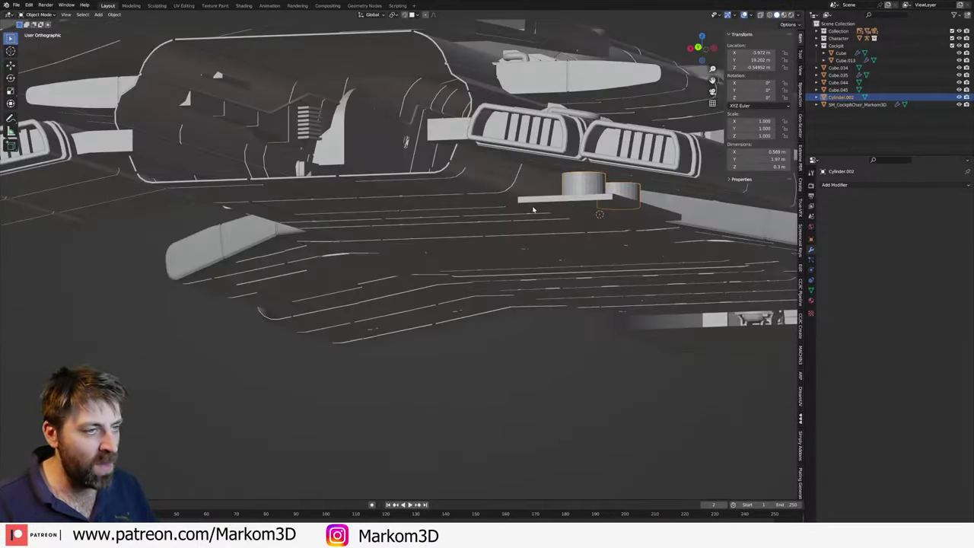
{"action": "left_click", "coordinate": [603, 207]}
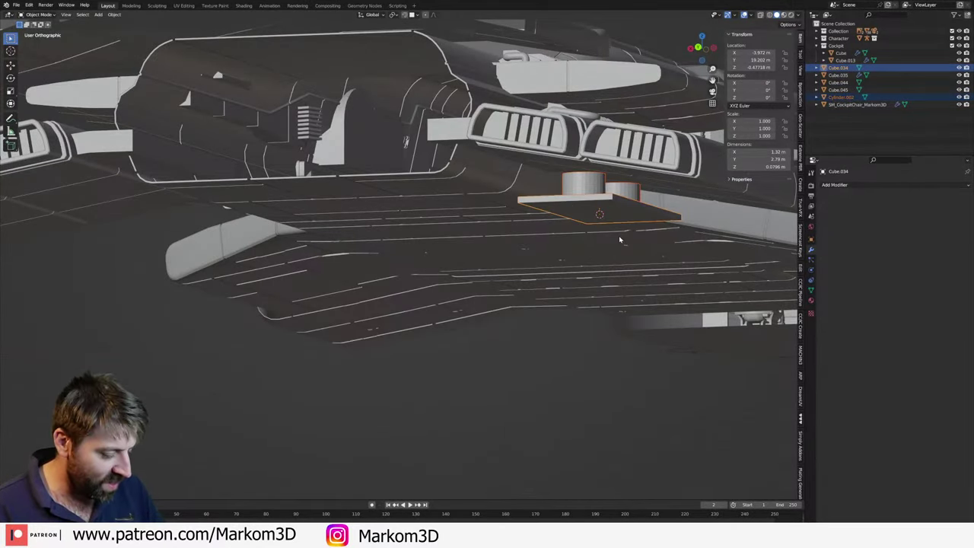
- Shift the plate's geometry 1.44 m along X from the top view, then restore Solid shading
{"action": "key", "text": "KP_7"}
{"action": "key", "text": "z"}
{"action": "key", "text": "Tab"}
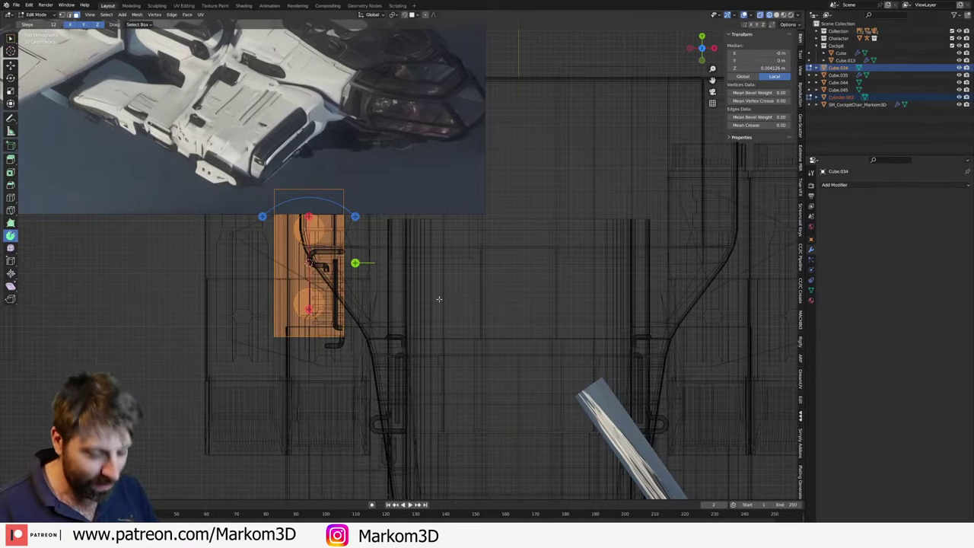
{"action": "key", "text": "g"}
{"action": "key", "text": "x"}
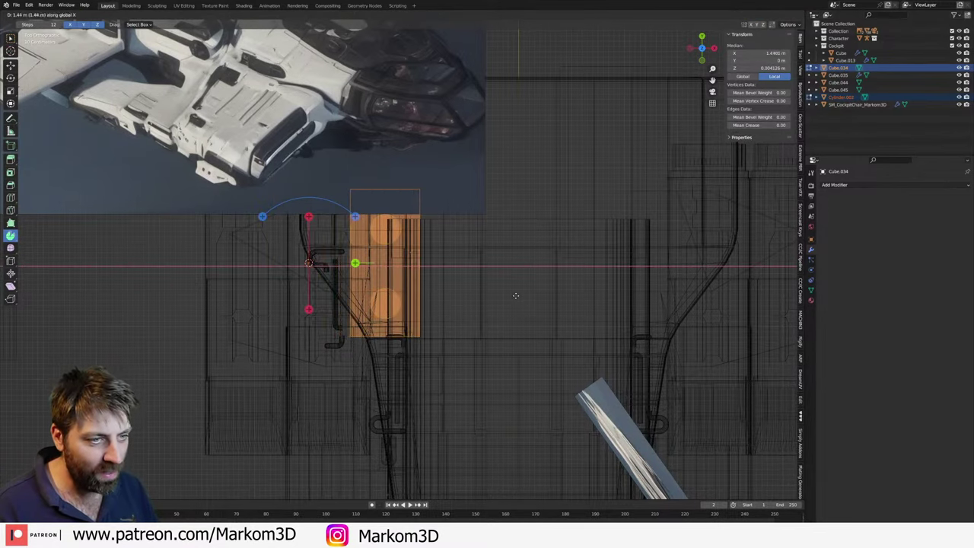
{"action": "left_click", "coordinate": [470, 287]}
{"action": "mouse_move", "coordinate": [471, 287]}
{"action": "middle_mouse_down"}
{"action": "mouse_move", "coordinate": [482, 217]}
{"action": "mouse_move", "coordinate": [459, 233]}
{"action": "mouse_move", "coordinate": [462, 222]}
{"action": "mouse_move", "coordinate": [452, 221]}
{"action": "middle_mouse_up"}
{"action": "key", "text": "z"}
{"action": "left_click", "coordinate": [482, 217]}
{"action": "key", "text": "Tab"}
- Inspect the ship's underside, selecting the mirrored hull side panel, then undo back to the belly plate
{"action": "scroll", "coordinate": [459, 234], "scroll_direction": "up", "scroll_amount": 3}
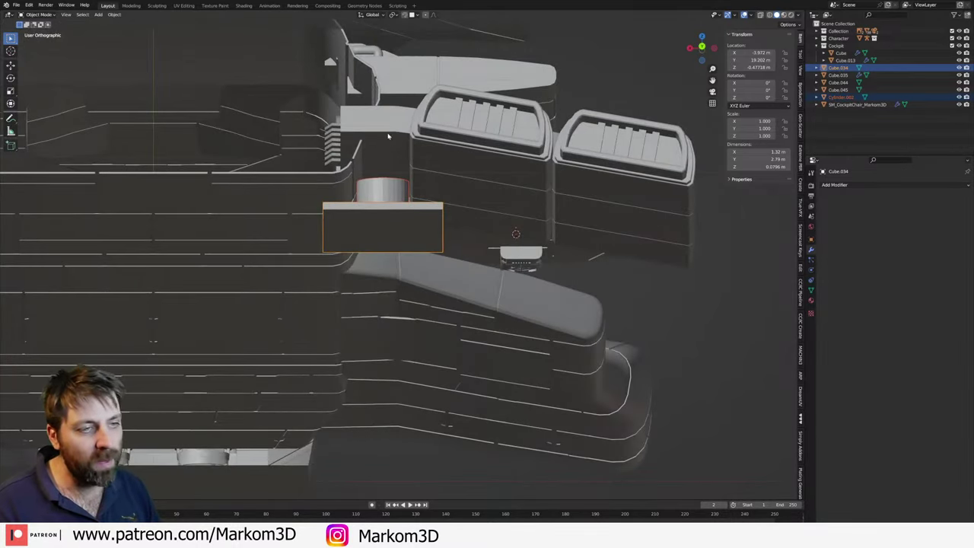
{"action": "mouse_move", "coordinate": [375, 161]}
{"action": "middle_mouse_down"}
{"action": "mouse_move", "coordinate": [381, 182]}
{"action": "mouse_move", "coordinate": [446, 145]}
{"action": "mouse_move", "coordinate": [390, 181]}
{"action": "mouse_move", "coordinate": [313, 189]}
{"action": "mouse_move", "coordinate": [264, 178]}
{"action": "middle_mouse_up"}
{"action": "left_click", "coordinate": [264, 178]}
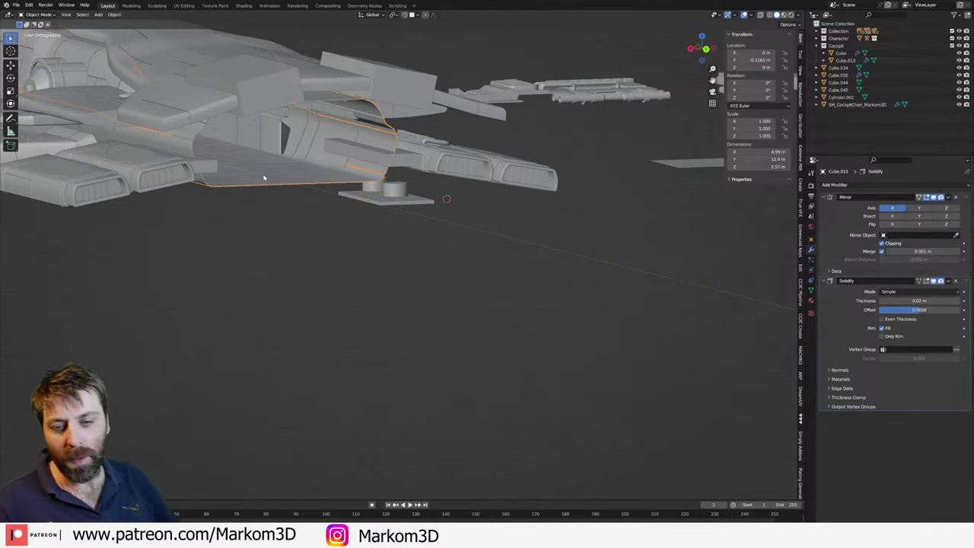
{"action": "mouse_move", "coordinate": [292, 205]}
{"action": "middle_mouse_down"}
{"action": "mouse_move", "coordinate": [270, 208]}
{"action": "mouse_move", "coordinate": [483, 211]}
{"action": "mouse_move", "coordinate": [415, 210]}
{"action": "mouse_move", "coordinate": [383, 157]}
{"action": "middle_mouse_up"}
{"action": "key", "text": "ctrl+z"}
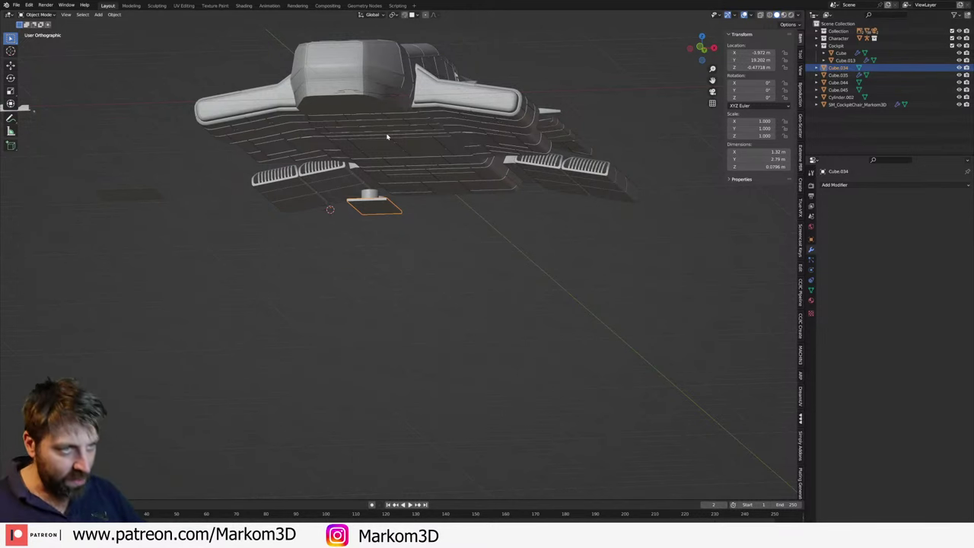
{"action": "mouse_move", "coordinate": [386, 136]}
{"action": "middle_mouse_down"}
{"action": "mouse_move", "coordinate": [400, 135]}
{"action": "mouse_move", "coordinate": [396, 128]}
{"action": "mouse_move", "coordinate": [415, 210]}
{"action": "middle_mouse_up"}
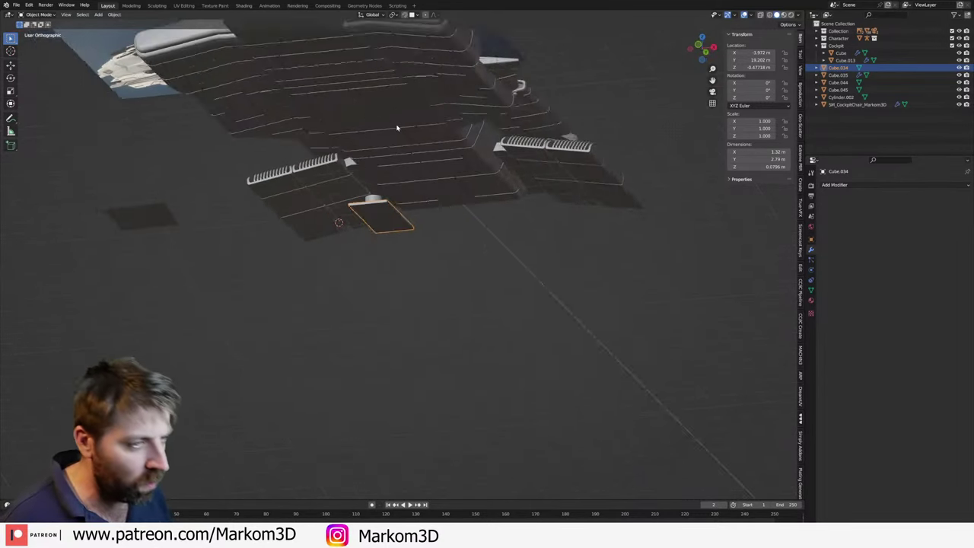
- Add a new cube at the world origin and move it near the ship's nose
{"action": "key", "text": "grave"}
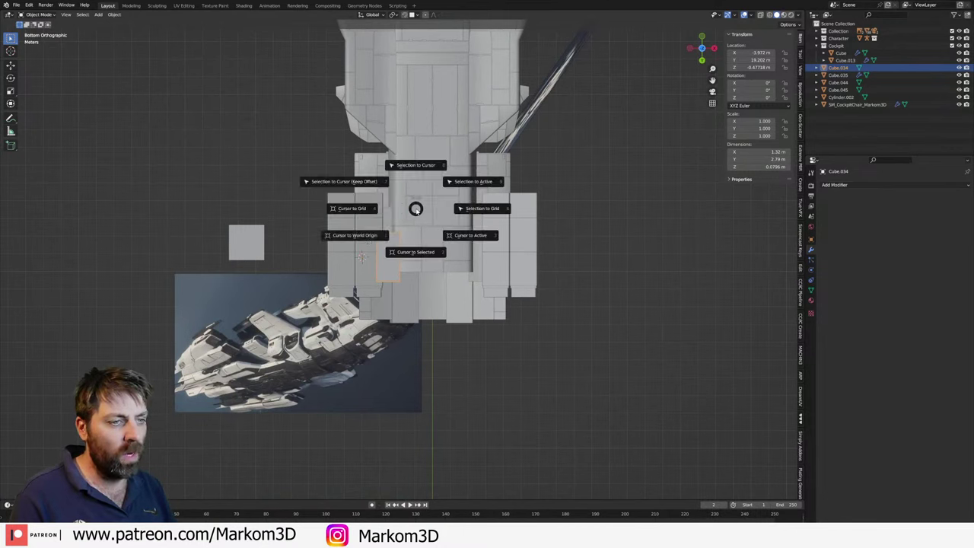
{"action": "key", "text": "shift+a"}
{"action": "left_click", "coordinate": [395, 245]}
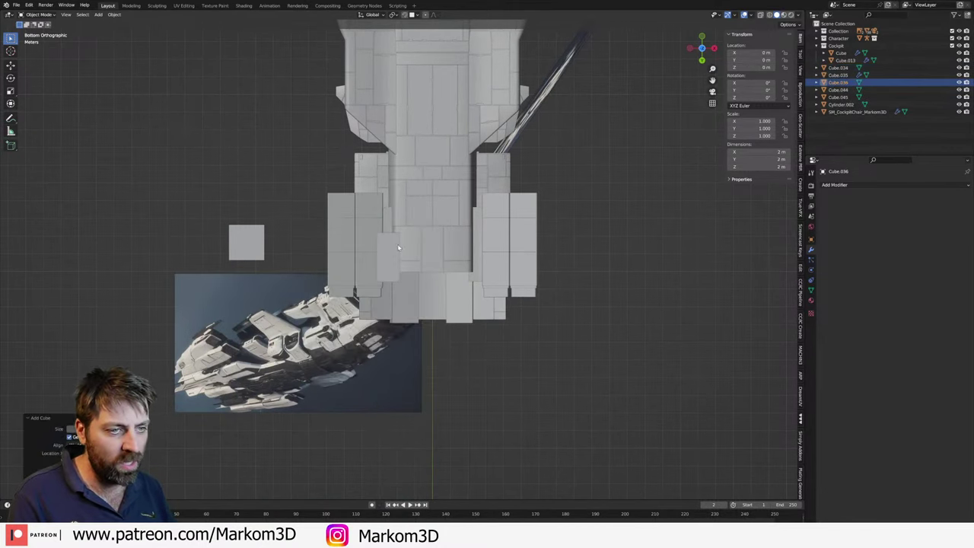
{"action": "scroll", "coordinate": [454, 140], "scroll_direction": "down", "scroll_amount": 4}
{"action": "key", "text": "Tab"}
{"action": "key", "text": "g"}
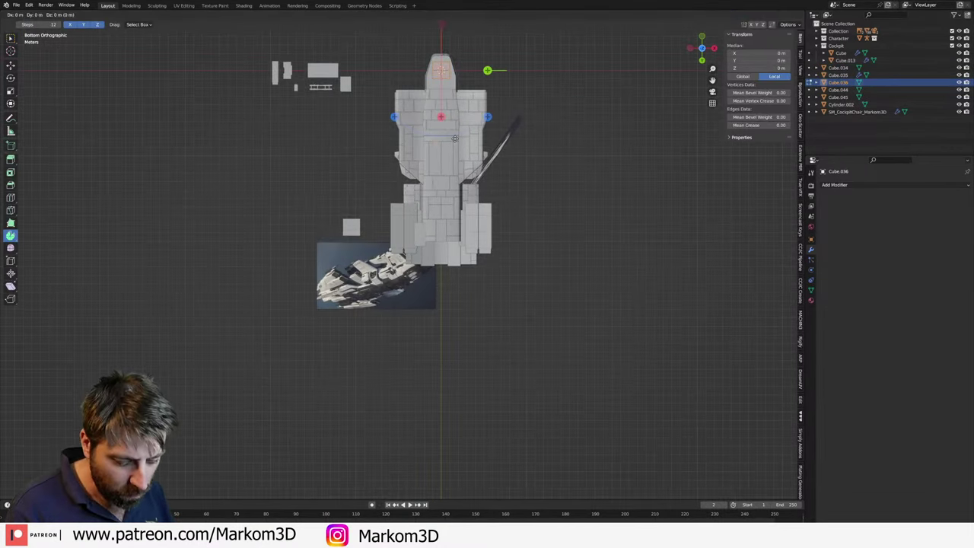
{"action": "left_click", "coordinate": [447, 175]}
{"action": "middle_click_drag", "start_coordinate": [447, 174], "coordinate": [361, 203]}
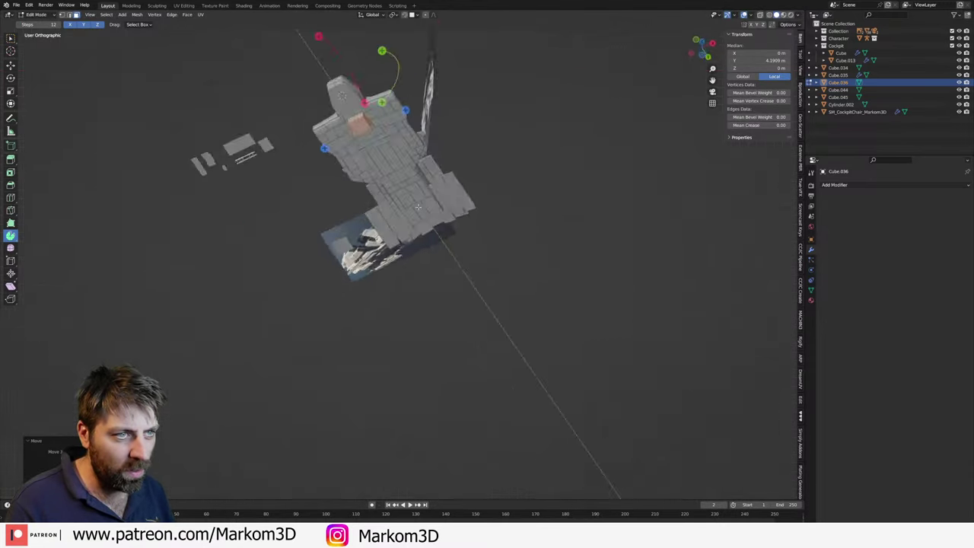
- Flatten the cube along Z into a thin slab and slide it back along Y under the hull
{"action": "key", "text": "s"}
{"action": "key", "text": "z"}
{"action": "left_click", "coordinate": [320, 152]}
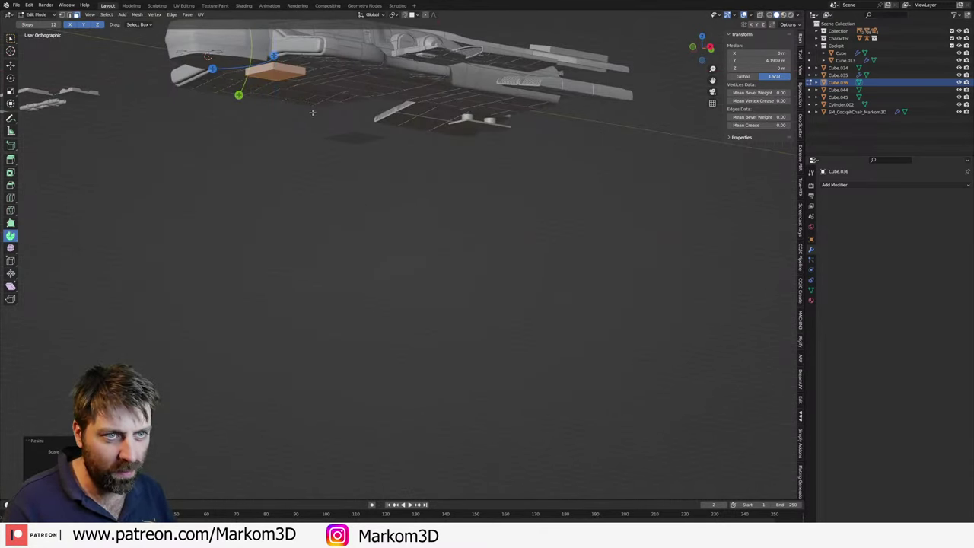
{"action": "middle_click_drag", "start_coordinate": [320, 152], "coordinate": [124, 122]}
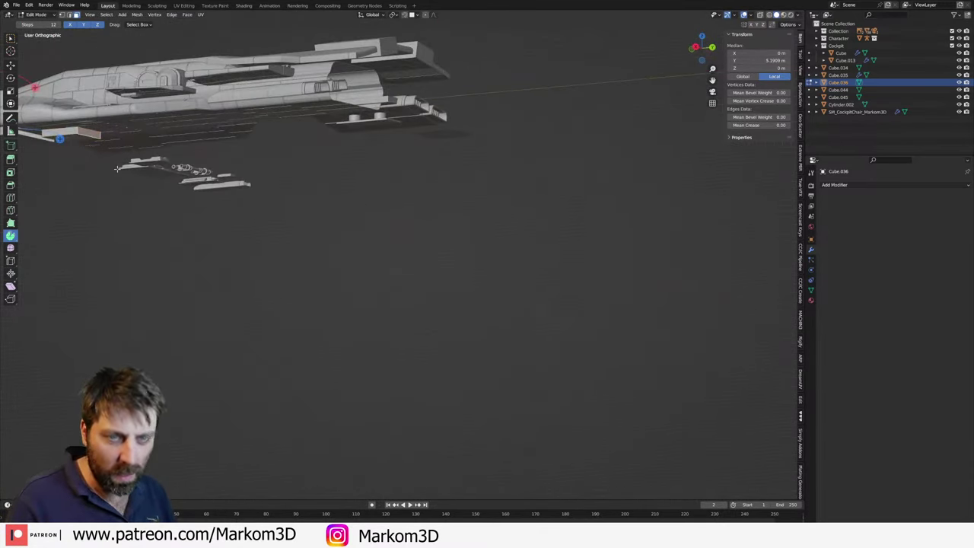
{"action": "key", "text": "g"}
{"action": "key", "text": "y"}
{"action": "left_click", "coordinate": [342, 153]}
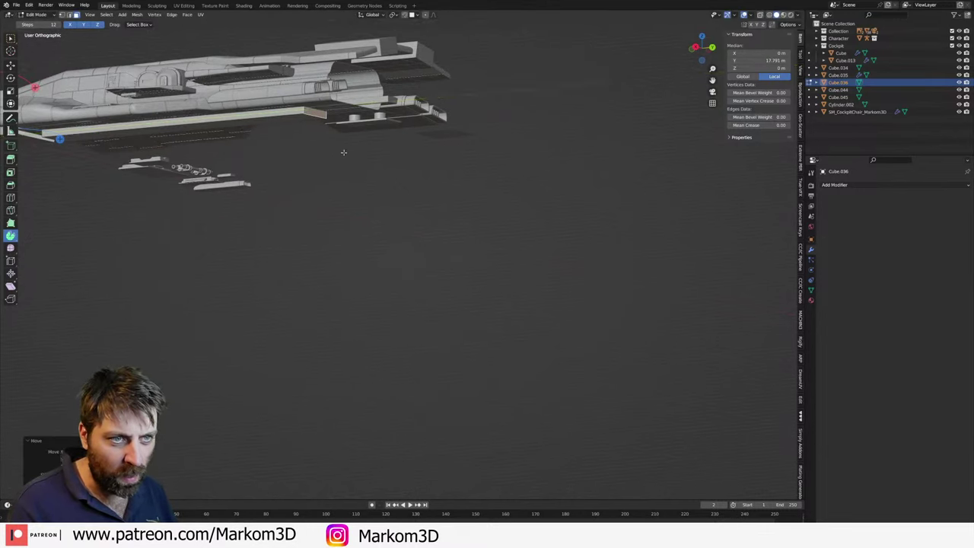
{"action": "mouse_move", "coordinate": [341, 152]}
{"action": "middle_mouse_down"}
{"action": "mouse_move", "coordinate": [236, 102]}
{"action": "mouse_move", "coordinate": [452, 135]}
{"action": "mouse_move", "coordinate": [495, 123]}
{"action": "middle_mouse_up"}
{"action": "scroll", "coordinate": [236, 102], "scroll_direction": "down", "scroll_amount": 3}
- Select the whole slab and scale it along X
{"action": "key", "text": "l"}
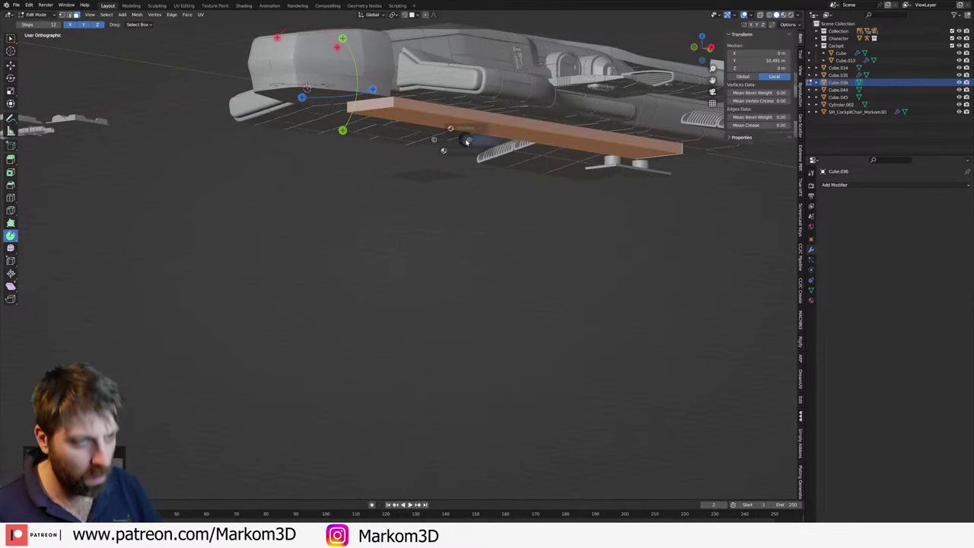
{"action": "key", "text": "alt+z"}
{"action": "key", "text": "alt+z"}
{"action": "key", "text": "s"}
{"action": "key", "text": "x"}
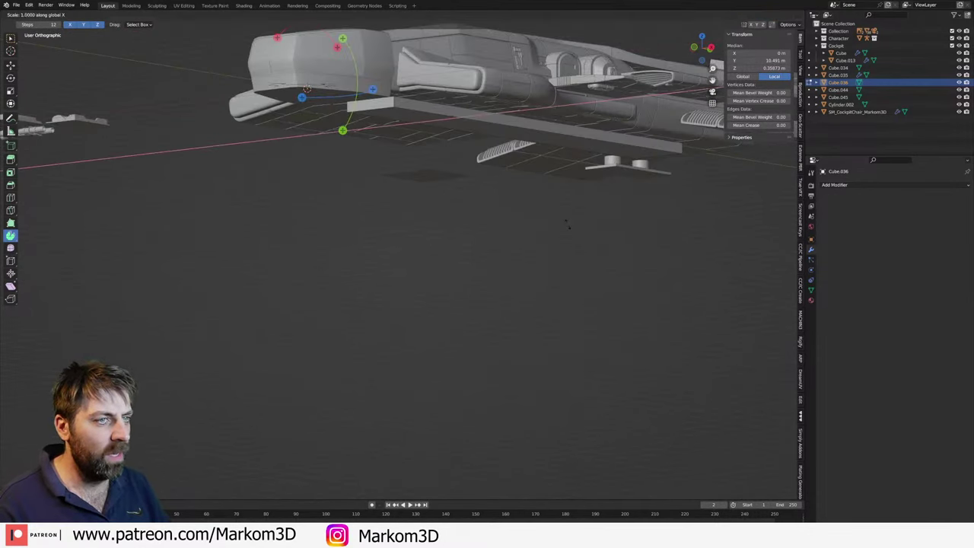
{"action": "left_click", "coordinate": [680, 247]}
{"action": "middle_click_drag", "start_coordinate": [679, 248], "coordinate": [409, 178]}
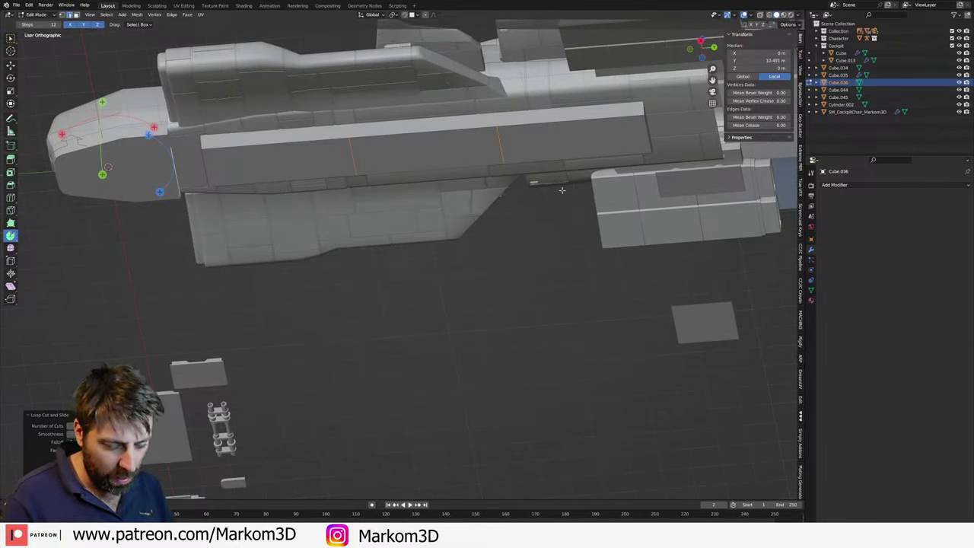
- Add the middle hull face to the selection and scale it narrower along X
{"action": "key", "text": "ctrl+r"}
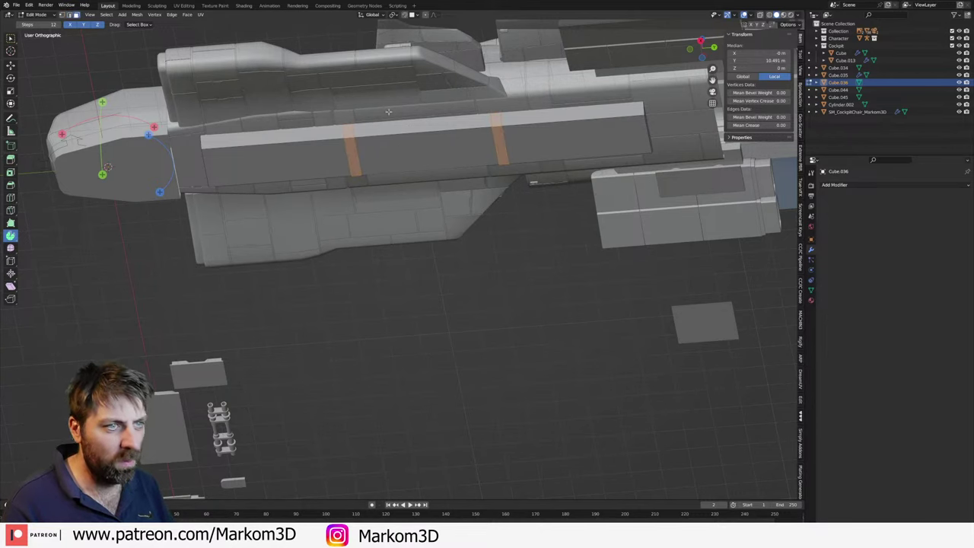
{"action": "left_click", "coordinate": [414, 131], "text": "shift"}
{"action": "middle_click_drag", "start_coordinate": [414, 131], "coordinate": [467, 248]}
{"action": "key", "text": "s"}
{"action": "key", "text": "x"}
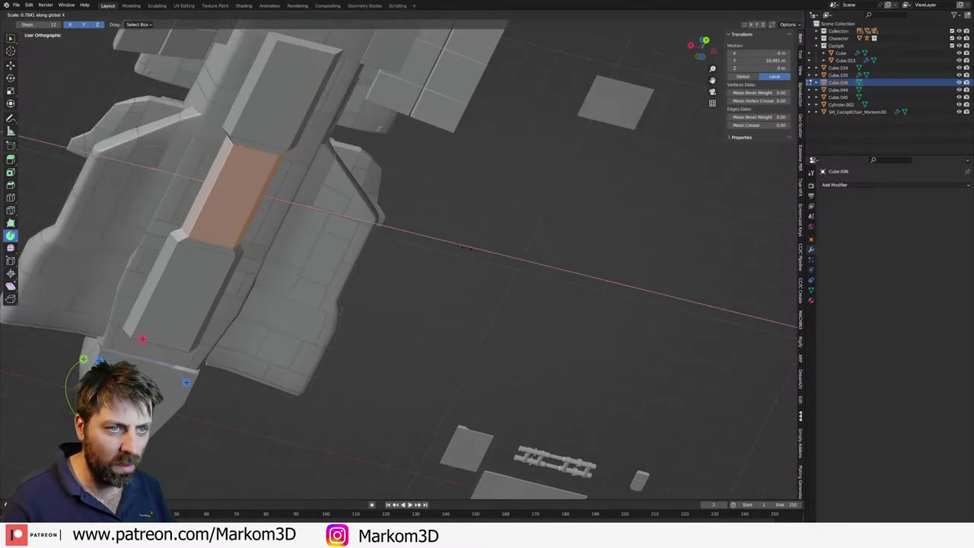
{"action": "left_click", "coordinate": [449, 245]}
- Return to Object Mode and orbit around the ship to inspect it from the side
{"action": "key", "text": "Tab"}
{"action": "scroll", "coordinate": [449, 245], "scroll_direction": "down", "scroll_amount": 6}
{"action": "mouse_move", "coordinate": [476, 294]}
{"action": "middle_mouse_down"}
{"action": "mouse_move", "coordinate": [418, 326]}
{"action": "mouse_move", "coordinate": [508, 318]}
{"action": "mouse_move", "coordinate": [512, 306]}
{"action": "middle_mouse_up"}
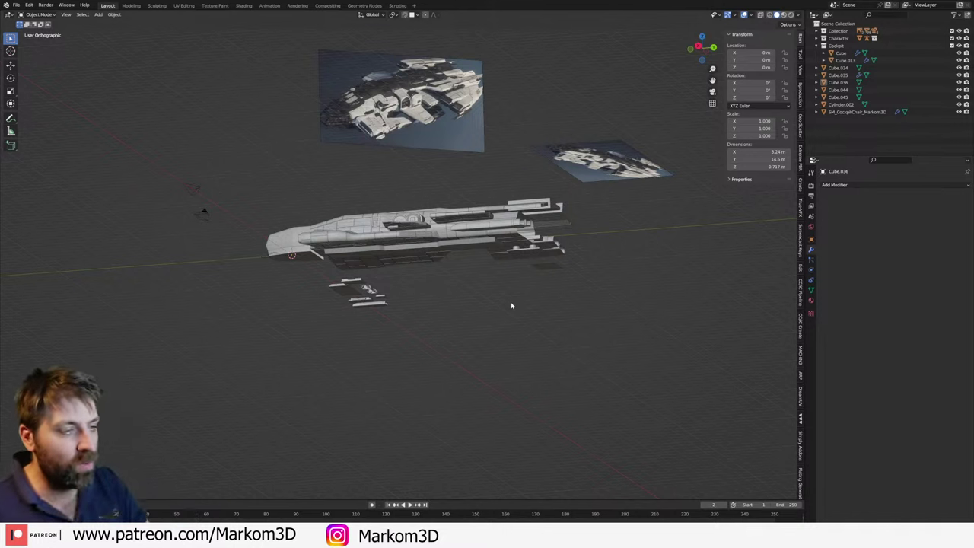
{"action": "middle_click_drag", "start_coordinate": [511, 305], "coordinate": [472, 311]}
{"action": "scroll", "coordinate": [395, 315], "scroll_direction": "up", "scroll_amount": 2}
{"action": "mouse_move", "coordinate": [395, 315]}
{"action": "middle_mouse_down"}
{"action": "mouse_move", "coordinate": [339, 282]}
{"action": "mouse_move", "coordinate": [340, 255]}
{"action": "mouse_move", "coordinate": [370, 255]}
{"action": "middle_mouse_up"}
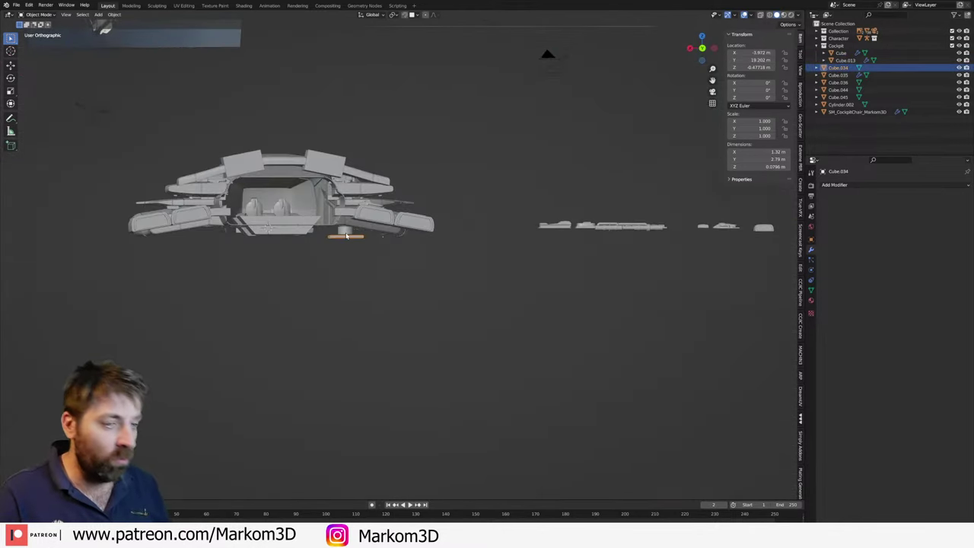
- Select Cylinder.002, frame it in top view, and move it to a new position
{"action": "left_click", "coordinate": [347, 236]}
{"action": "key", "text": "KP_Decimal"}
{"action": "key", "text": "KP_7"}
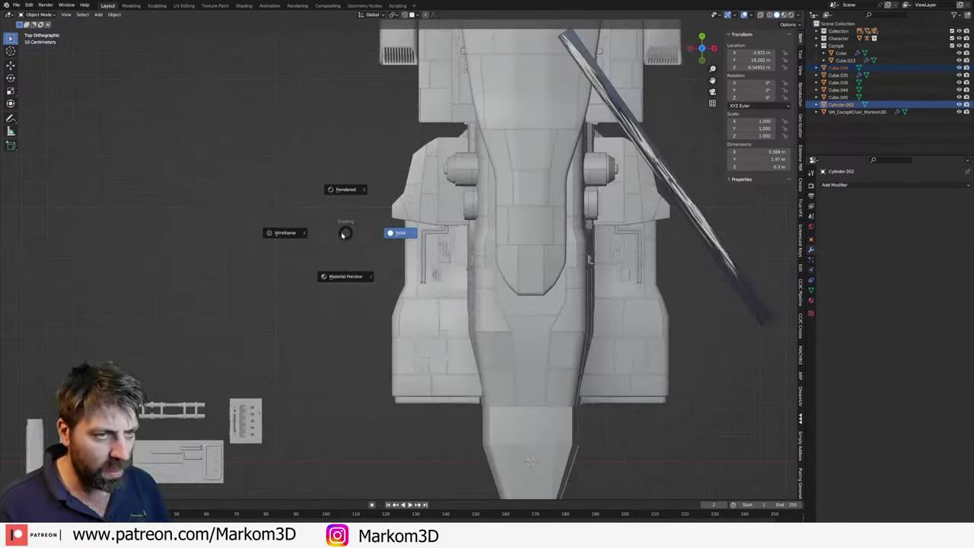
{"action": "key", "text": "shift+z"}
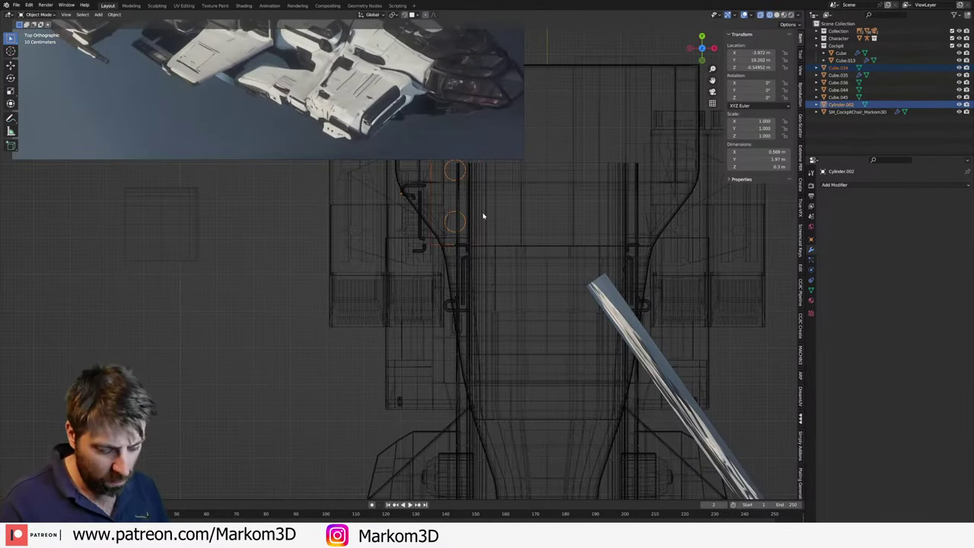
{"action": "left_click", "coordinate": [491, 229]}
{"action": "key", "text": "shift+z"}
{"action": "middle_click_drag", "start_coordinate": [491, 229], "coordinate": [512, 248]}
- Select the long side panel Cube.036 using see-through shading near the cockpit
{"action": "key", "text": "alt+z"}
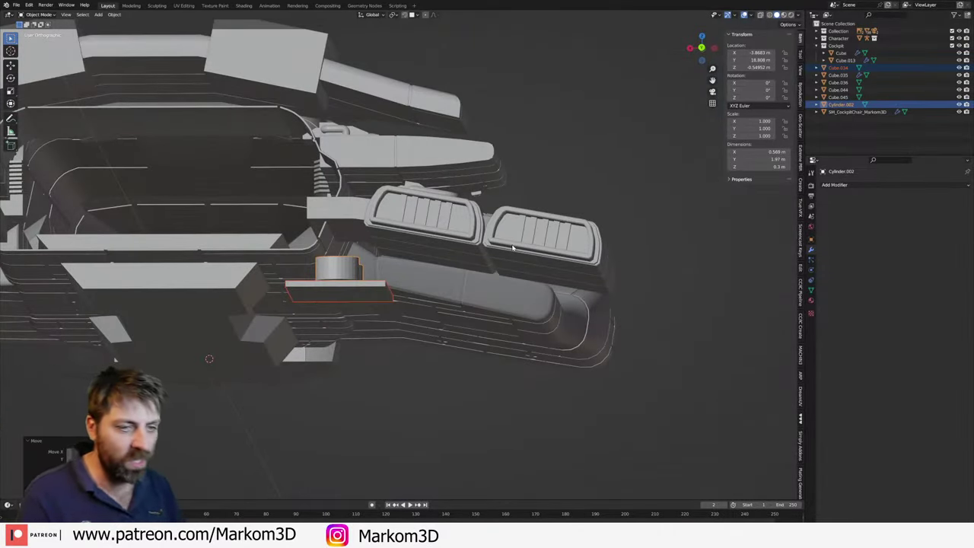
{"action": "mouse_move", "coordinate": [512, 248]}
{"action": "middle_mouse_down"}
{"action": "mouse_move", "coordinate": [240, 341]}
{"action": "mouse_move", "coordinate": [159, 315]}
{"action": "mouse_move", "coordinate": [495, 373]}
{"action": "middle_mouse_up"}
{"action": "scroll", "coordinate": [240, 341], "scroll_direction": "up", "scroll_amount": 5}
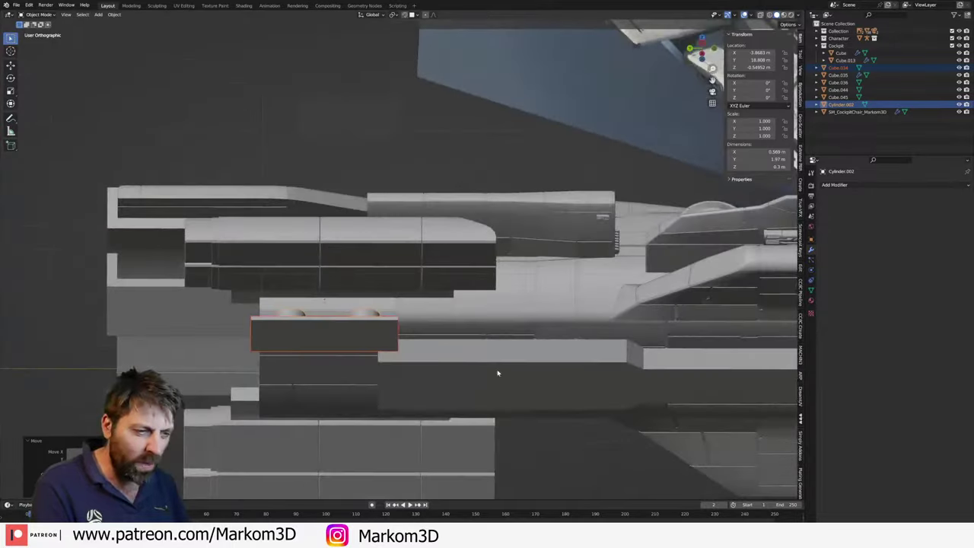
{"action": "scroll", "coordinate": [453, 213], "scroll_direction": "up", "scroll_amount": 2}
{"action": "left_click", "coordinate": [460, 191]}
{"action": "scroll", "coordinate": [464, 194], "scroll_direction": "down", "scroll_amount": 3}
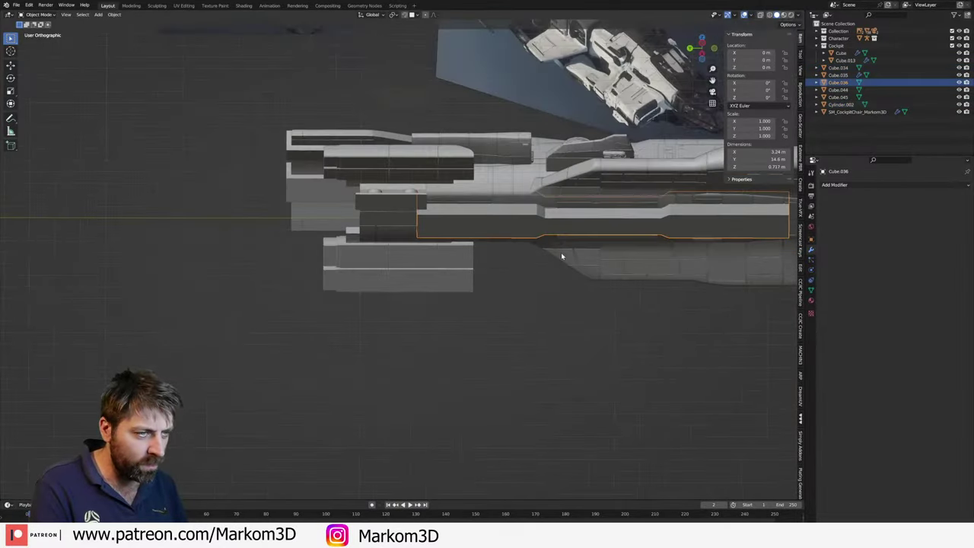
{"action": "key", "text": "alt+z"}
{"action": "mouse_move", "coordinate": [561, 252]}
{"action": "middle_mouse_down"}
{"action": "mouse_move", "coordinate": [546, 223]}
{"action": "mouse_move", "coordinate": [135, 272]}
{"action": "middle_mouse_up"}
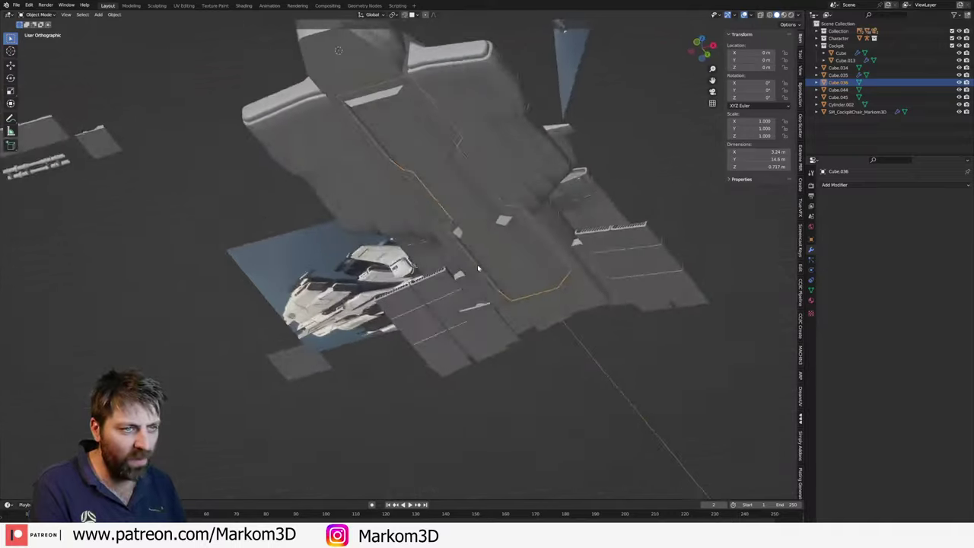
- In Edit Mode, box-select the bottom geometry of Cube.036 from the right side view
{"action": "key", "text": "Tab"}
{"action": "key", "text": "alt+a"}
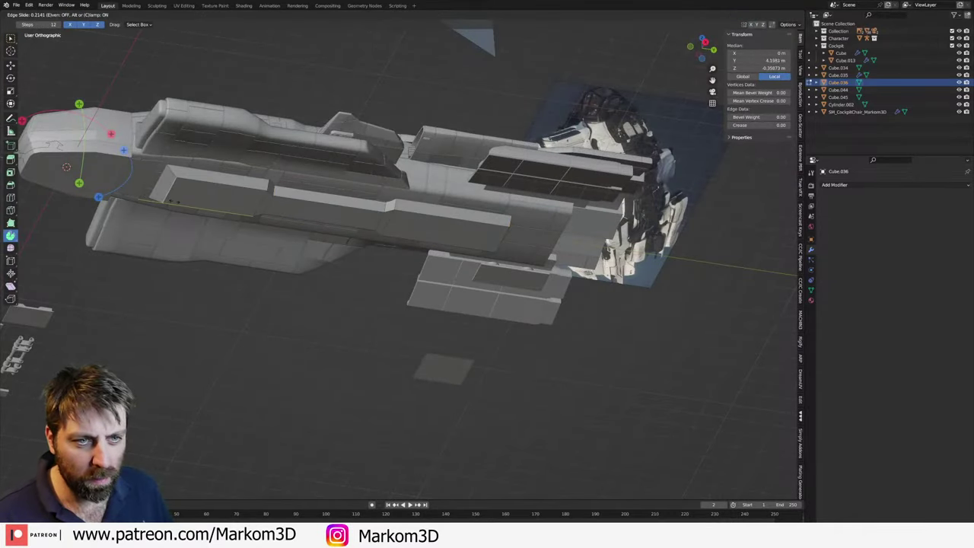
{"action": "key", "text": "alt+z"}
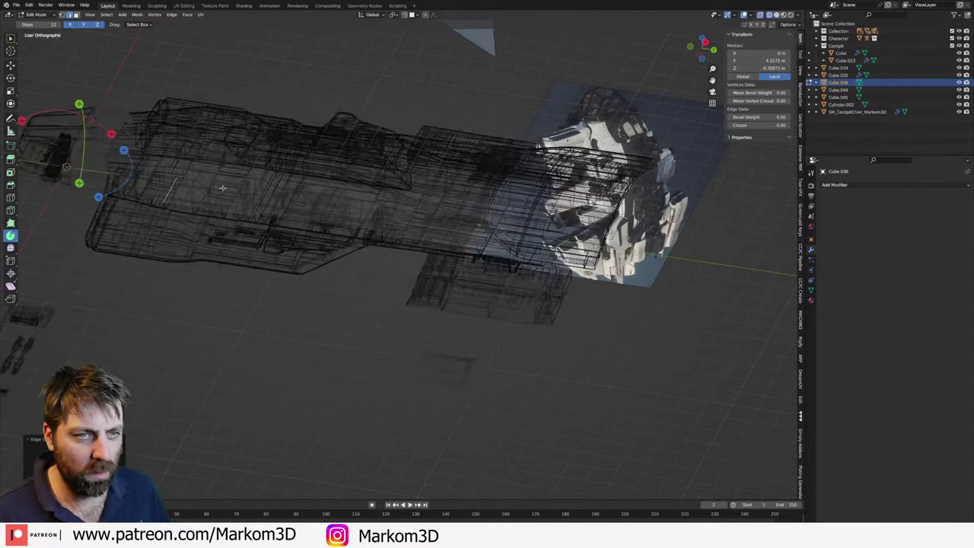
{"action": "middle_click_drag", "start_coordinate": [243, 196], "coordinate": [229, 203]}
{"action": "key", "text": "l"}
{"action": "key", "text": "KP_3"}
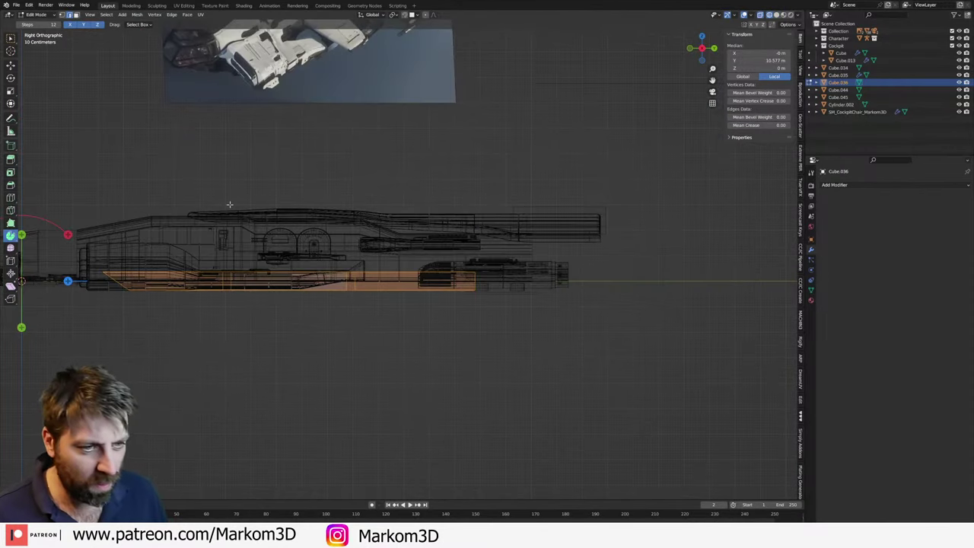
{"action": "key", "text": "alt+a"}
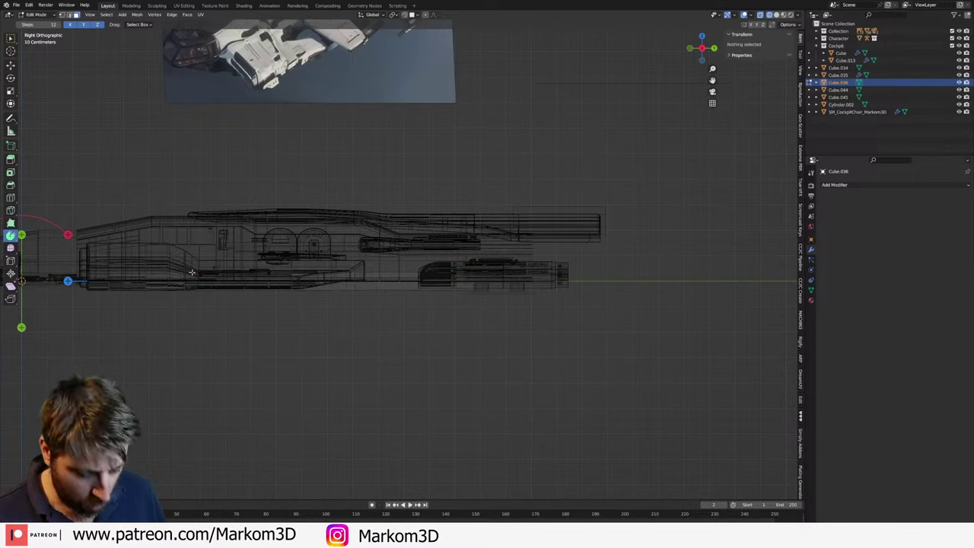
{"action": "left_click_drag", "start_coordinate": [655, 244], "coordinate": [16, 283]}
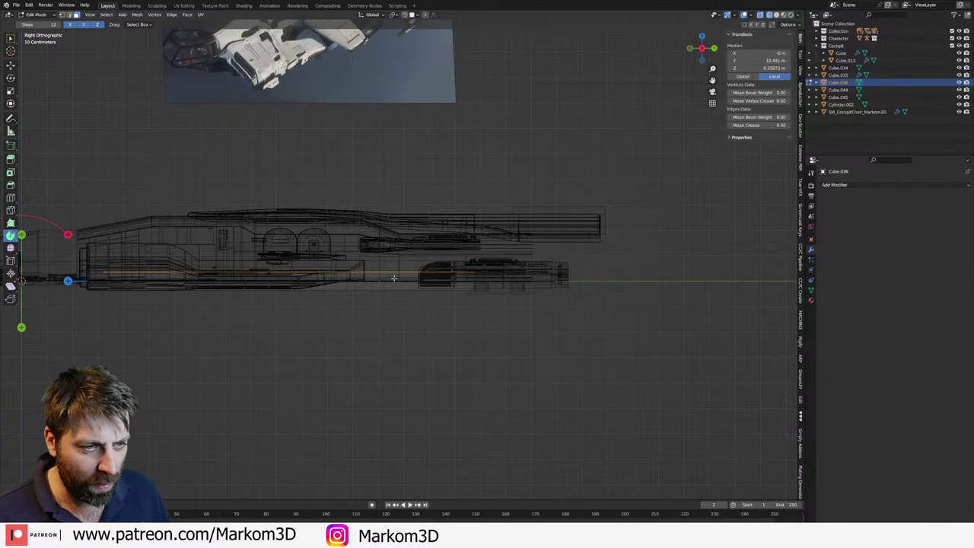
{"action": "scroll", "coordinate": [225, 335], "scroll_direction": "up", "scroll_amount": 2}
- Lower the panel's bottom geometry along Z and return to Object Mode
{"action": "key", "text": "x"}
{"action": "left_click", "coordinate": [347, 313]}
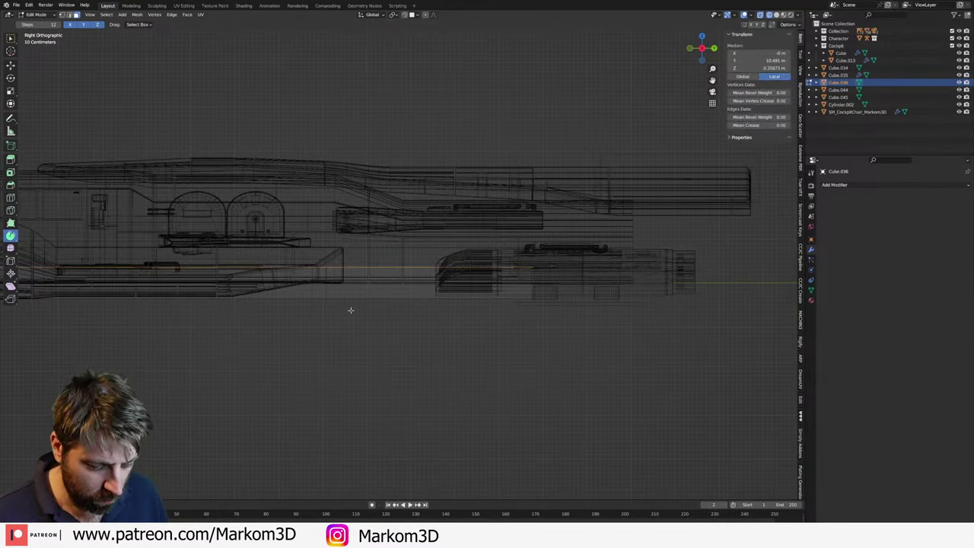
{"action": "key", "text": "g"}
{"action": "key", "text": "z"}
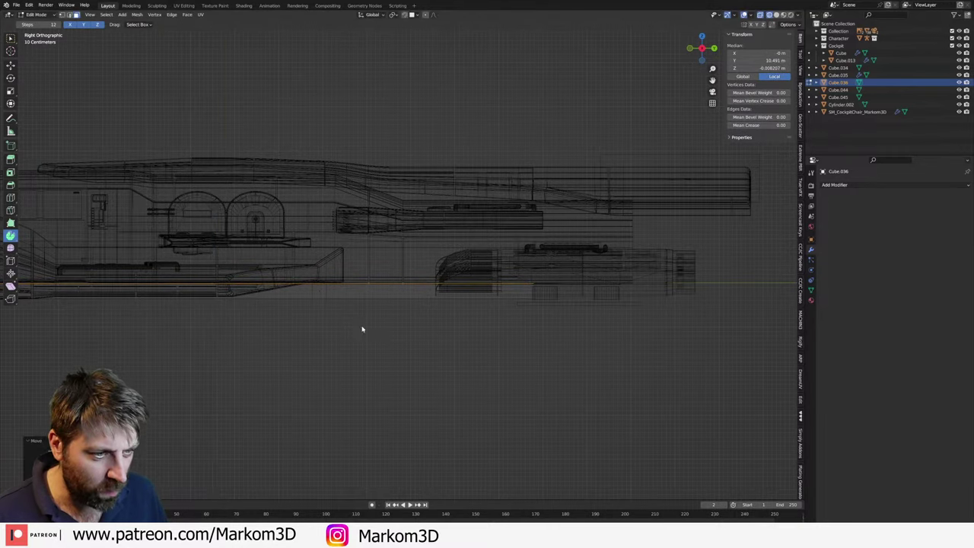
{"action": "key", "text": "shift+z"}
{"action": "key", "text": "Tab"}
- Delete the long side panel Cube.036 and split the 3D view into two areas
{"action": "mouse_move", "coordinate": [362, 328]}
{"action": "middle_mouse_down"}
{"action": "mouse_move", "coordinate": [387, 452]}
{"action": "mouse_move", "coordinate": [504, 330]}
{"action": "mouse_move", "coordinate": [410, 329]}
{"action": "mouse_move", "coordinate": [366, 304]}
{"action": "mouse_move", "coordinate": [342, 331]}
{"action": "mouse_move", "coordinate": [345, 320]}
{"action": "mouse_move", "coordinate": [460, 283]}
{"action": "mouse_move", "coordinate": [394, 270]}
{"action": "mouse_move", "coordinate": [387, 283]}
{"action": "middle_mouse_up"}
{"action": "scroll", "coordinate": [366, 304], "scroll_direction": "up", "scroll_amount": 3}
{"action": "key", "text": "Delete"}
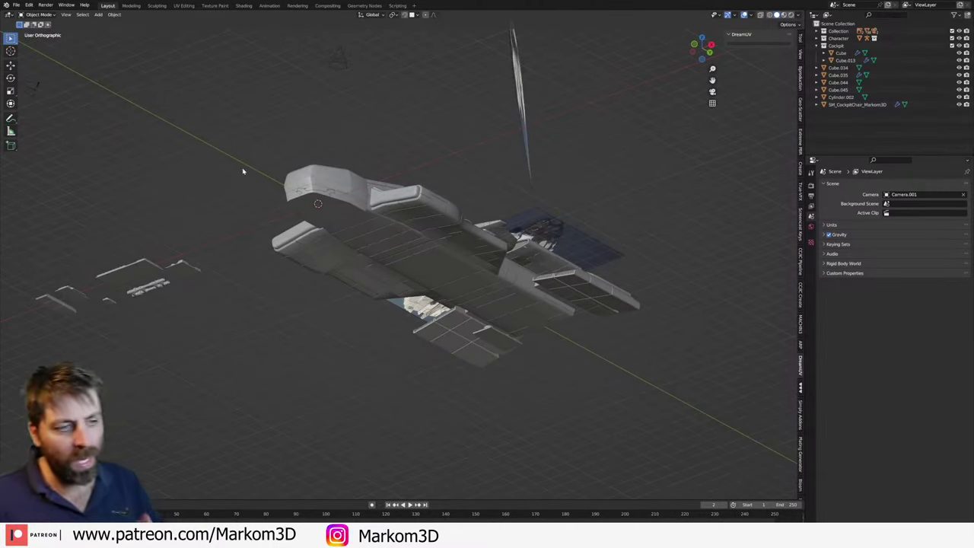
{"action": "left_click_drag", "start_coordinate": [5, 21], "coordinate": [276, 29]}
{"action": "left_click", "coordinate": [11, 15]}
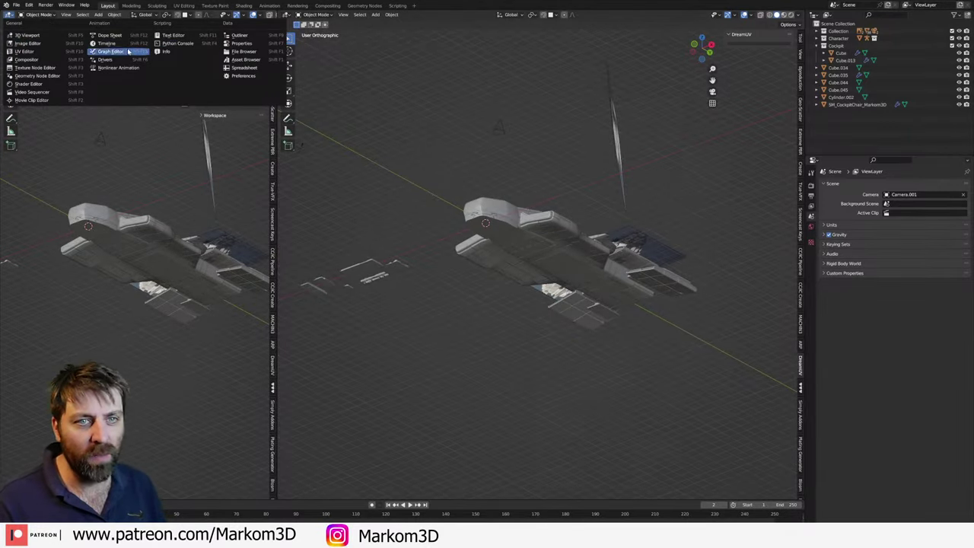
- Make the new area an Asset Browser and open Kitbashing > KitBash Markom3D 1 thumbnails
{"action": "left_click", "coordinate": [240, 61]}
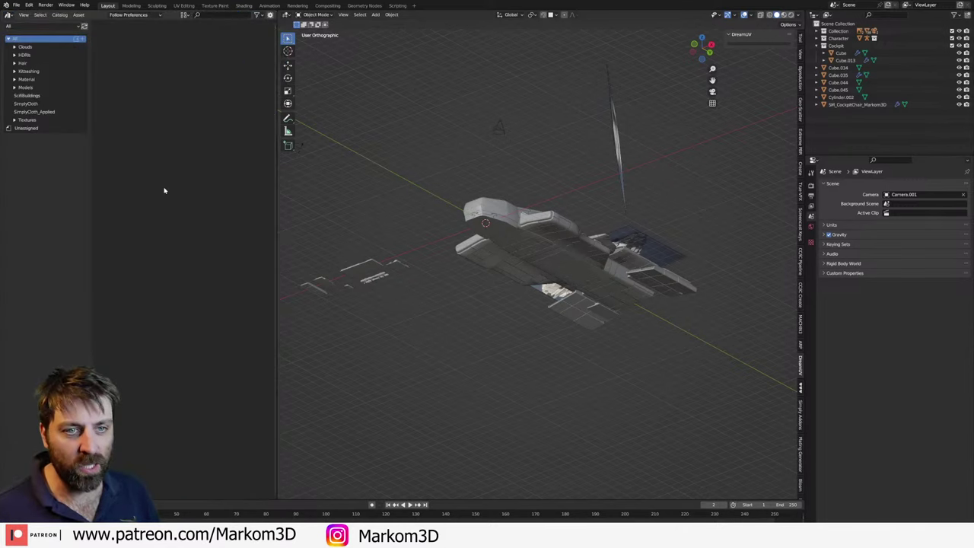
{"action": "left_click", "coordinate": [13, 87]}
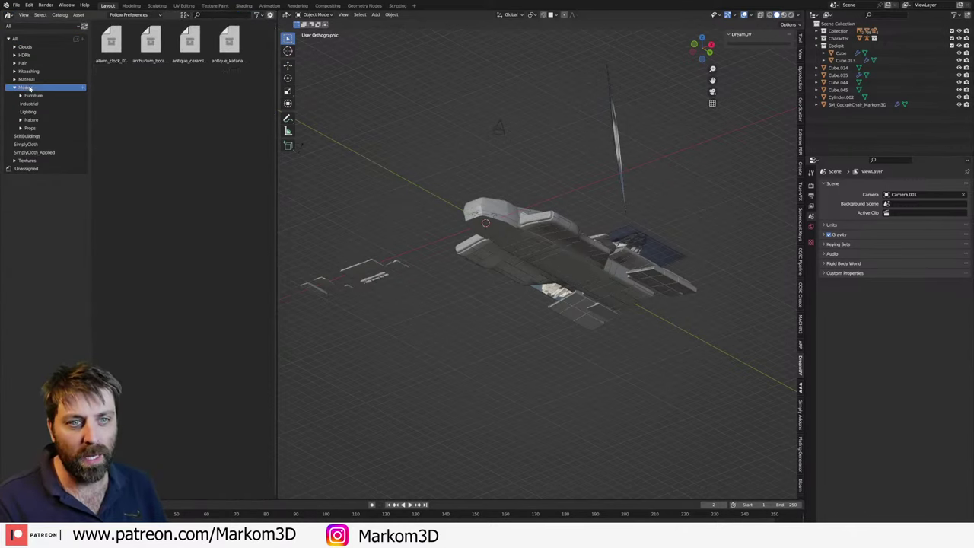
{"action": "left_click", "coordinate": [14, 71]}
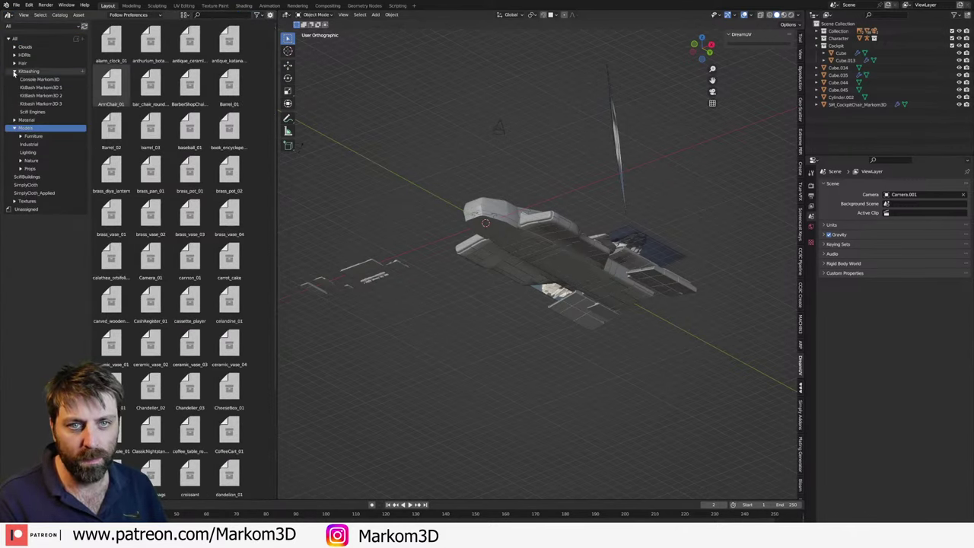
{"action": "left_click", "coordinate": [39, 80]}
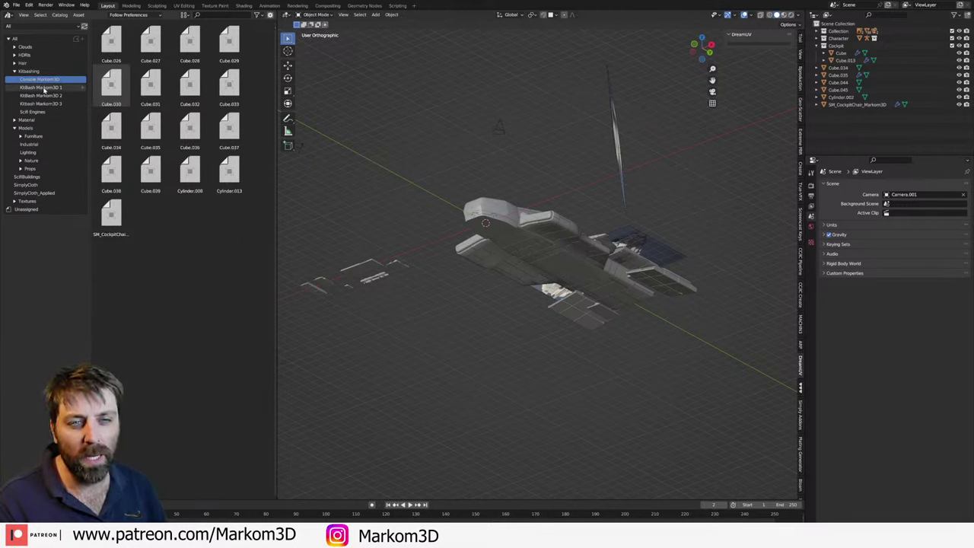
{"action": "left_click", "coordinate": [42, 87]}
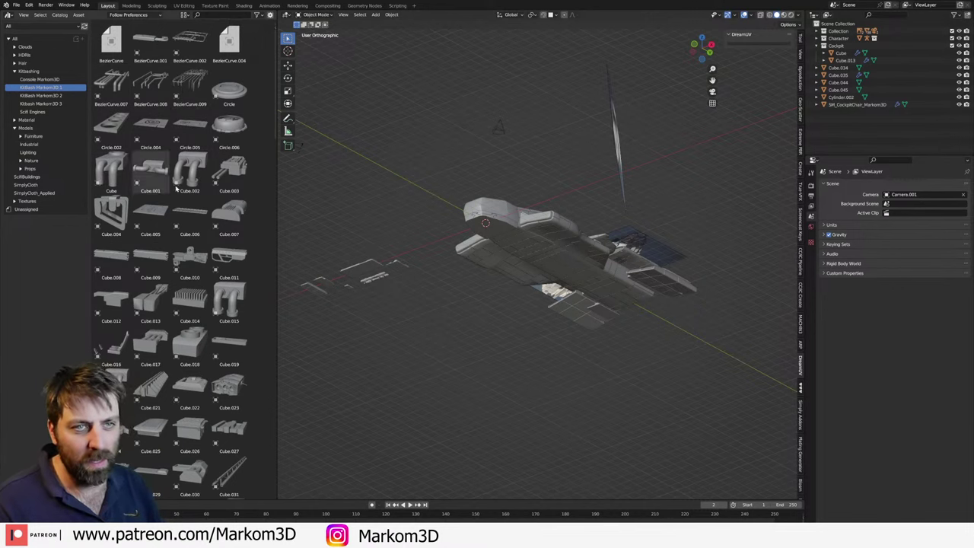
{"action": "scroll", "coordinate": [176, 189], "scroll_direction": "down", "scroll_amount": 3}
{"action": "scroll", "coordinate": [187, 251], "scroll_direction": "down", "scroll_amount": 2}
{"action": "scroll", "coordinate": [198, 312], "scroll_direction": "down", "scroll_amount": 3}
{"action": "scroll", "coordinate": [208, 371], "scroll_direction": "down", "scroll_amount": 2}
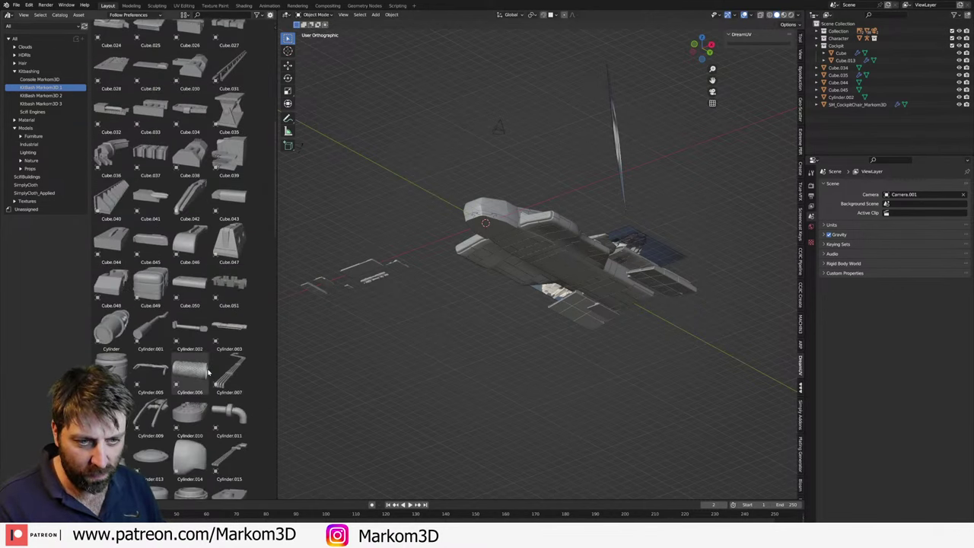
{"action": "scroll", "coordinate": [208, 371], "scroll_direction": "down", "scroll_amount": 3}
- Place the Cylinder.007 pipe asset on the ship, scale it to 0.205, and reposition it
{"action": "left_click", "coordinate": [229, 240]}
{"action": "mouse_move", "coordinate": [347, 319]}
{"action": "middle_mouse_down"}
{"action": "mouse_move", "coordinate": [454, 289]}
{"action": "mouse_move", "coordinate": [431, 355]}
{"action": "mouse_move", "coordinate": [442, 347]}
{"action": "middle_mouse_up"}
{"action": "left_click_drag", "start_coordinate": [228, 240], "coordinate": [501, 298]}
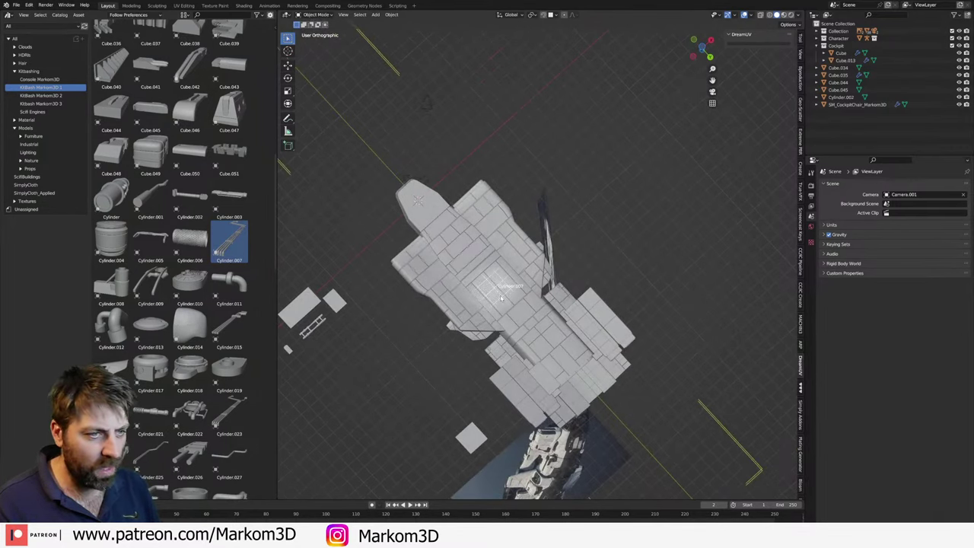
{"action": "key", "text": "s"}
{"action": "left_click", "coordinate": [502, 304]}
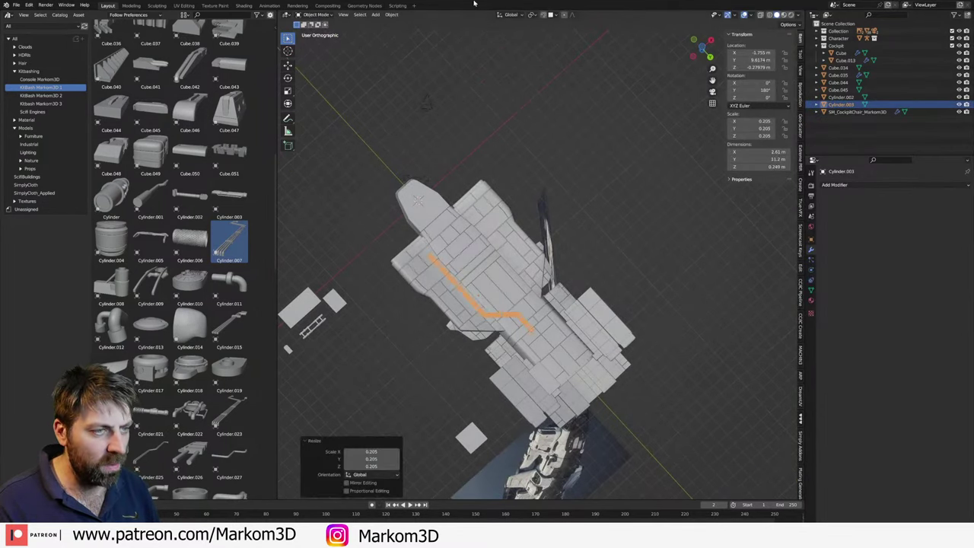
{"action": "left_click", "coordinate": [551, 15]}
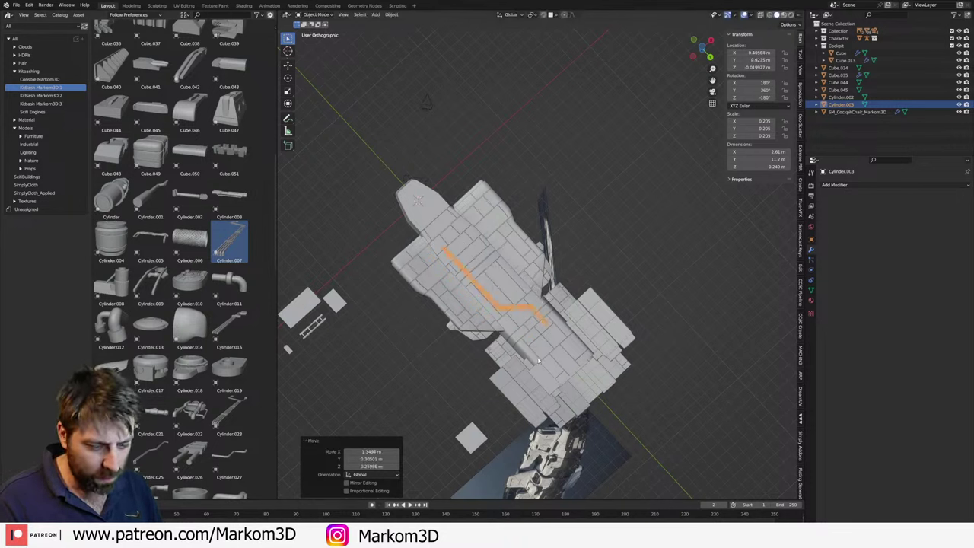
{"action": "key", "text": "g"}
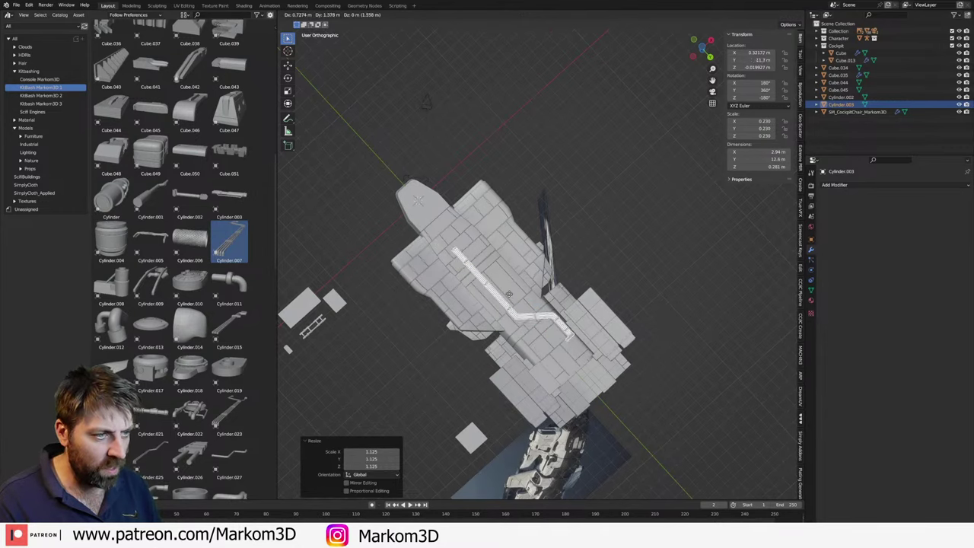
{"action": "key", "text": "Return"}
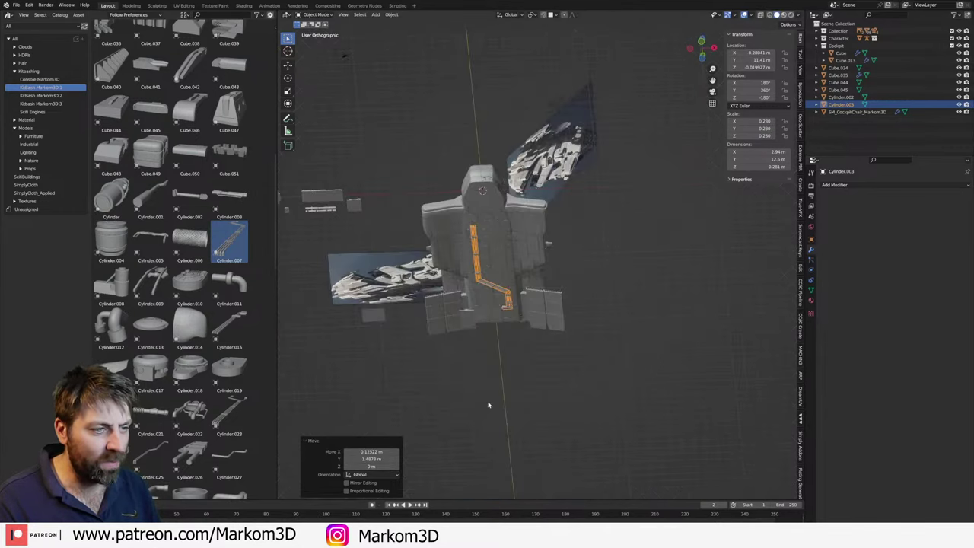
{"action": "middle_click_drag", "start_coordinate": [426, 229], "coordinate": [469, 276]}
- Drop the Cylinder.023 pipe onto the belly, scale it to 0.151, and move it into position
{"action": "left_click", "coordinate": [228, 328]}
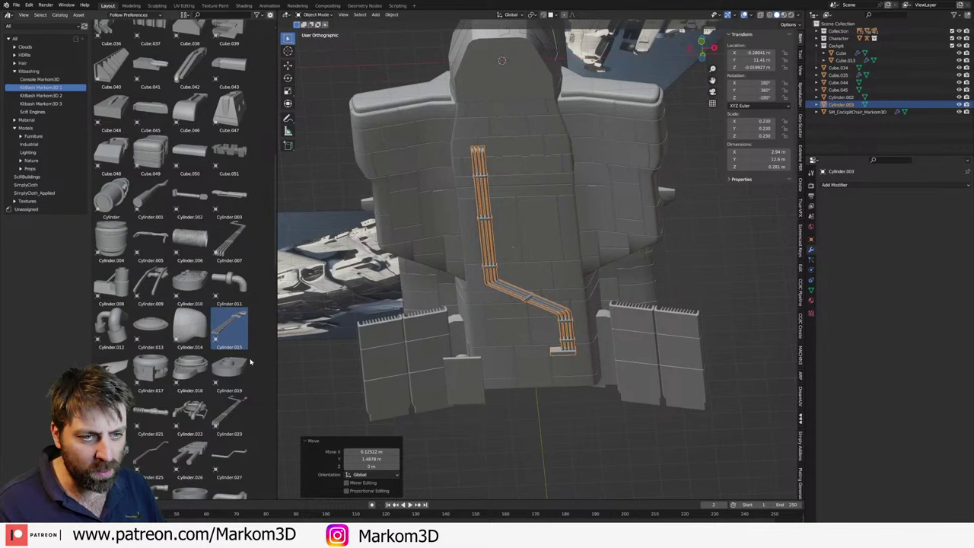
{"action": "left_click", "coordinate": [231, 415]}
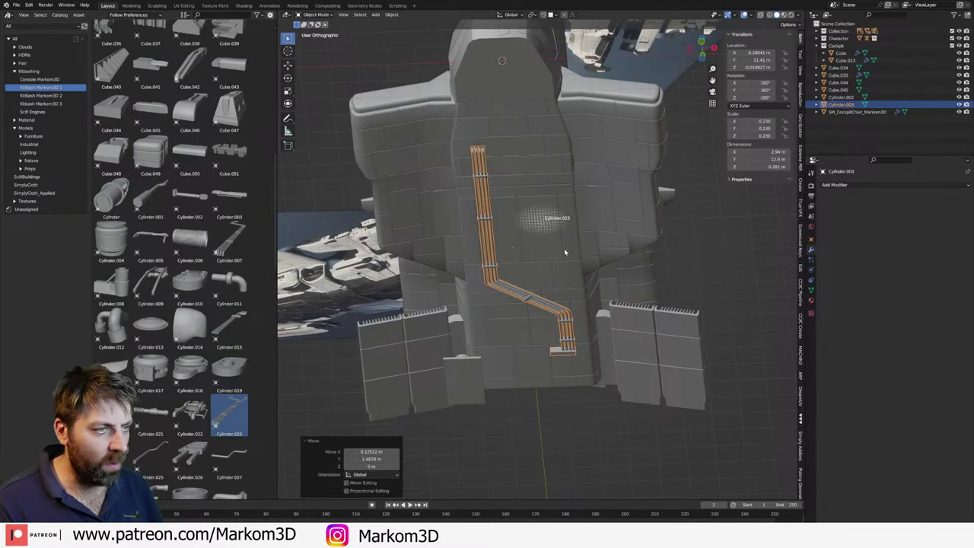
{"action": "left_click_drag", "start_coordinate": [564, 251], "coordinate": [564, 252]}
{"action": "key", "text": "s"}
{"action": "key", "text": "Return"}
{"action": "key", "text": "g"}
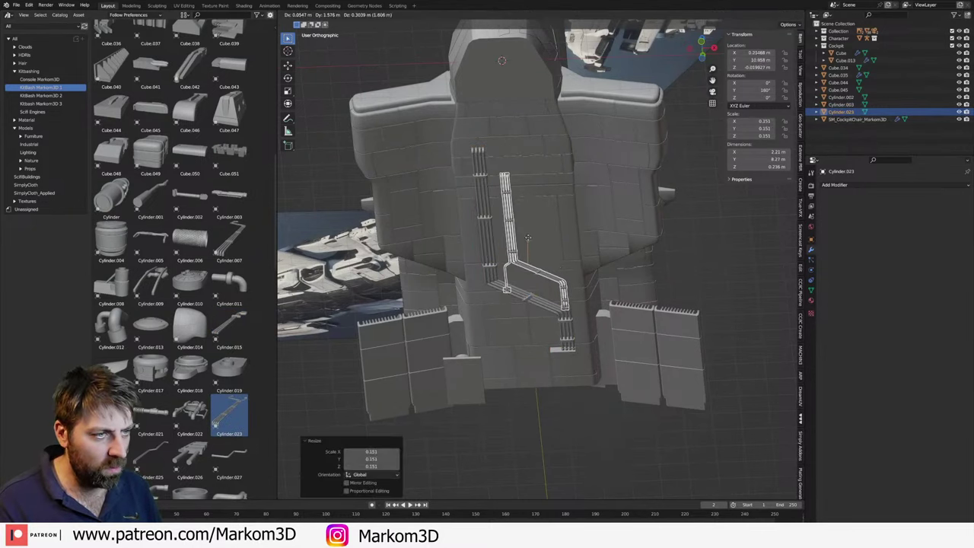
{"action": "left_click", "coordinate": [523, 180]}
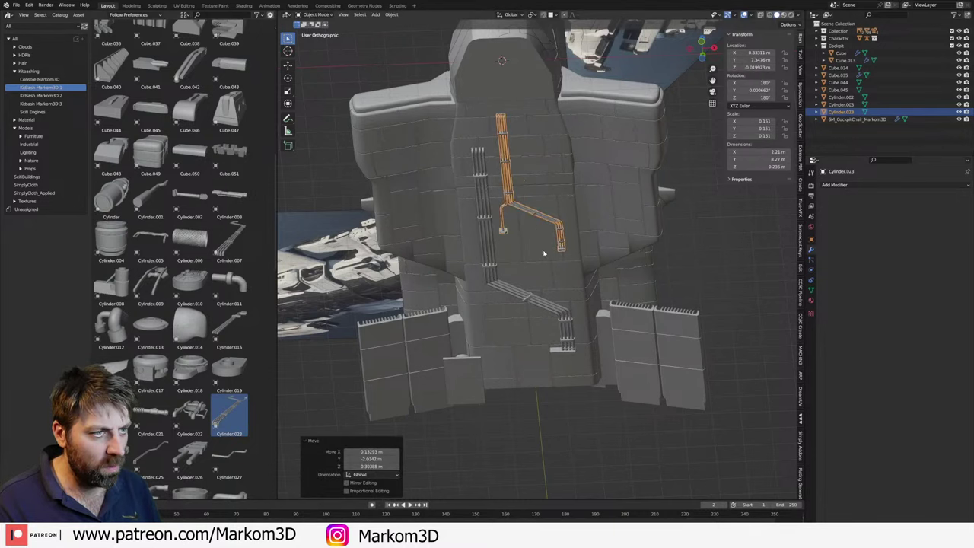
{"action": "mouse_move", "coordinate": [523, 180]}
{"action": "middle_mouse_down"}
{"action": "mouse_move", "coordinate": [519, 282]}
{"action": "mouse_move", "coordinate": [439, 354]}
{"action": "middle_mouse_up"}
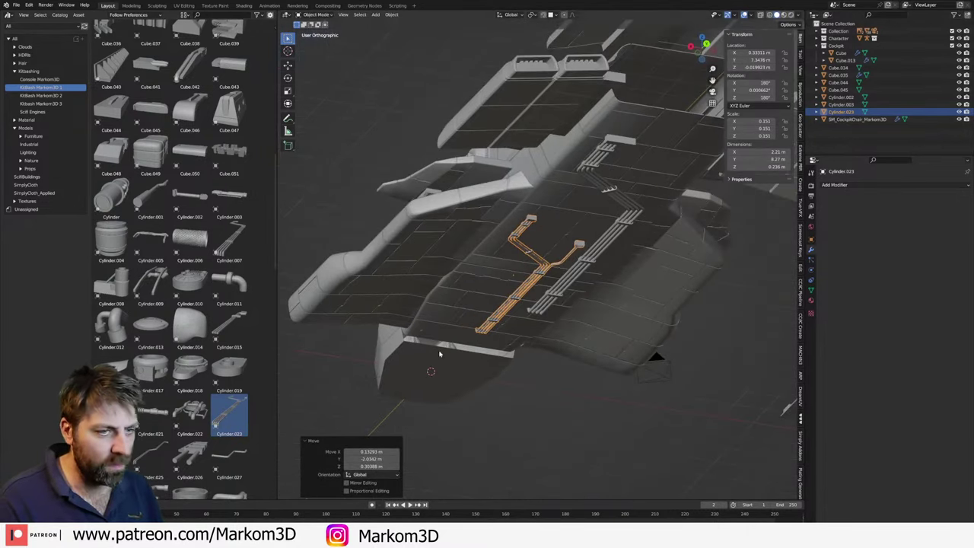
- Drop the Cylinder.036 multi-pipe bundle onto the belly beside the other pipes
{"action": "left_click", "coordinate": [228, 242]}
{"action": "scroll", "coordinate": [200, 303], "scroll_direction": "down", "scroll_amount": 2}
{"action": "scroll", "coordinate": [200, 303], "scroll_direction": "down", "scroll_amount": 3}
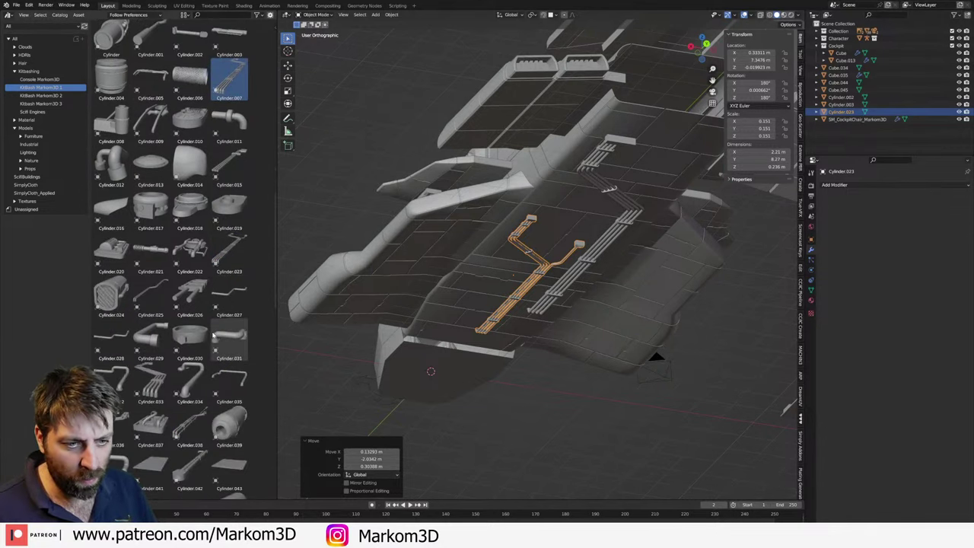
{"action": "scroll", "coordinate": [200, 303], "scroll_direction": "down", "scroll_amount": 3}
{"action": "middle_click_drag", "start_coordinate": [431, 357], "coordinate": [471, 319]}
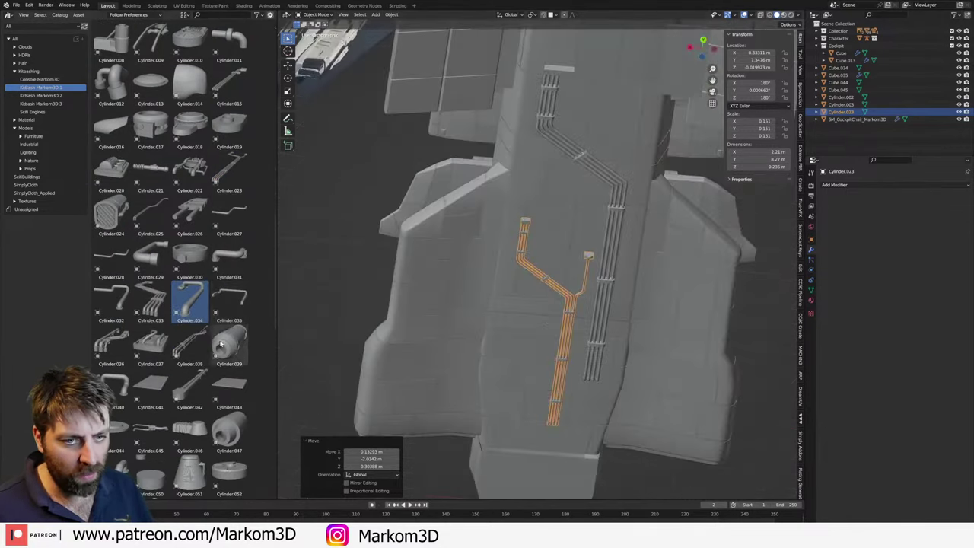
{"action": "left_click", "coordinate": [111, 344]}
{"action": "scroll", "coordinate": [532, 321], "scroll_direction": "up", "scroll_amount": 2}
{"action": "middle_click_drag", "start_coordinate": [543, 321], "coordinate": [496, 142], "text": "shift"}
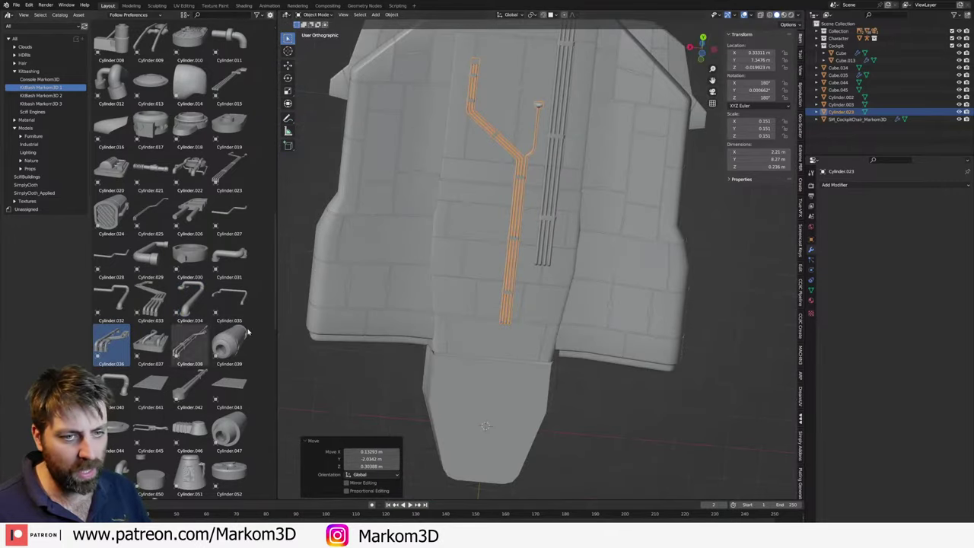
{"action": "left_click_drag", "start_coordinate": [111, 344], "coordinate": [478, 205]}
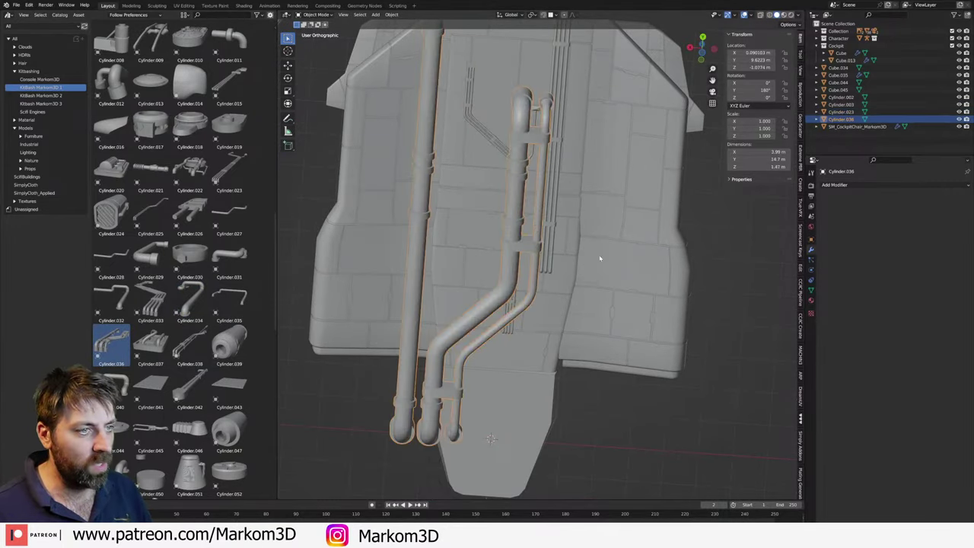
- Shrink the Cylinder.036 pipe bundle to 0.356 scale and move it among the belly pipes
{"action": "key", "text": "s"}
{"action": "left_click", "coordinate": [580, 208]}
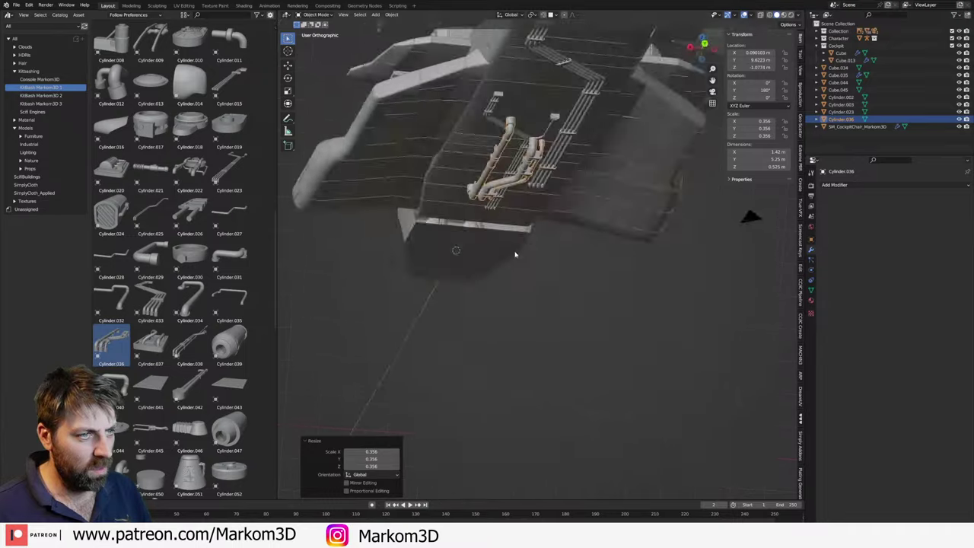
{"action": "middle_click_drag", "start_coordinate": [506, 199], "coordinate": [504, 272]}
{"action": "key", "text": "g"}
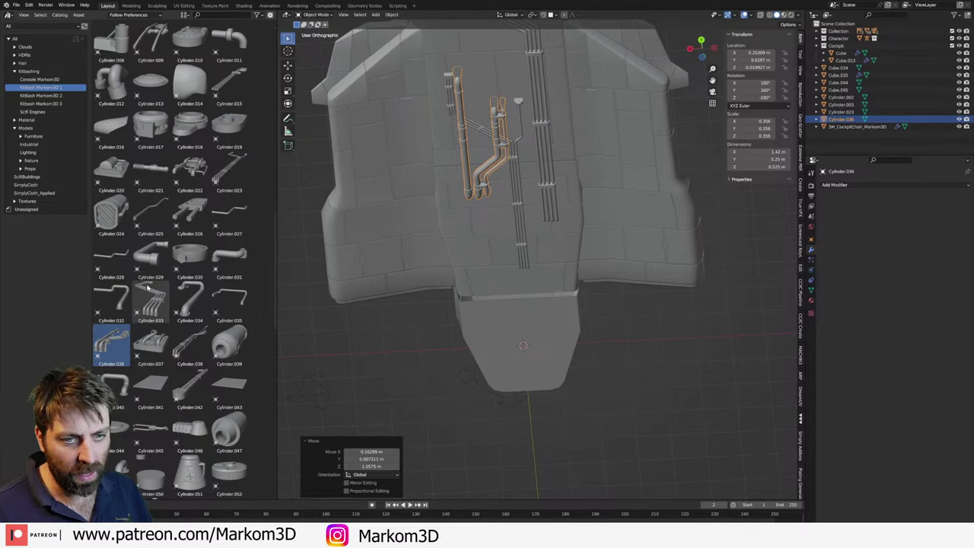
- Add the Cylinder.038 long pipe, scale it to 0.258, and place it down the belly's centre
{"action": "left_click", "coordinate": [190, 342]}
{"action": "middle_click_drag", "start_coordinate": [456, 369], "coordinate": [424, 253]}
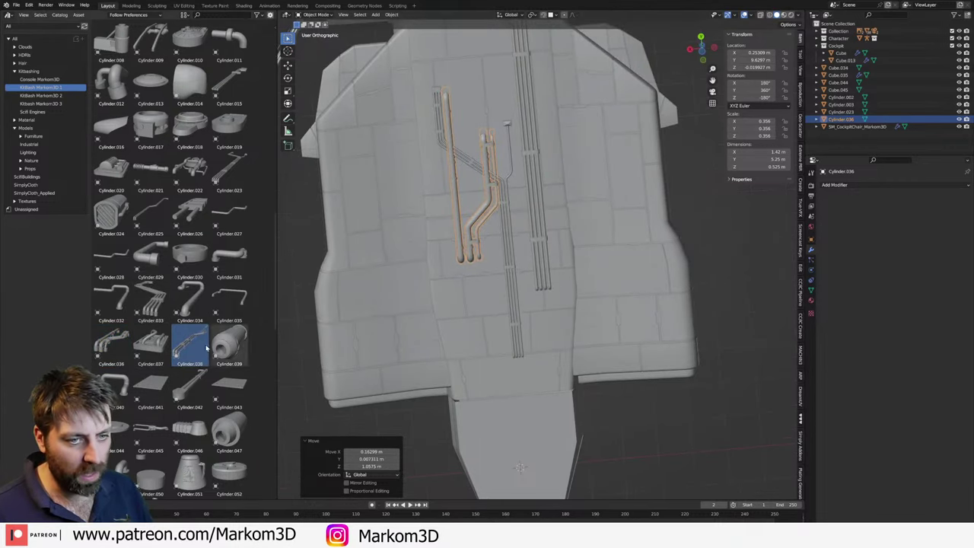
{"action": "left_click_drag", "start_coordinate": [190, 343], "coordinate": [533, 323]}
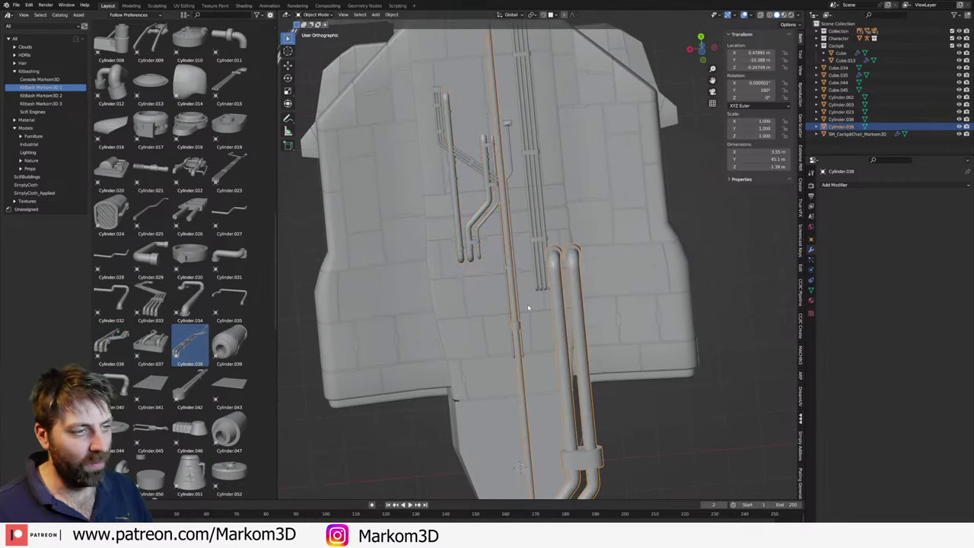
{"action": "key", "text": "g"}
{"action": "left_click", "coordinate": [522, 261]}
{"action": "key", "text": "s"}
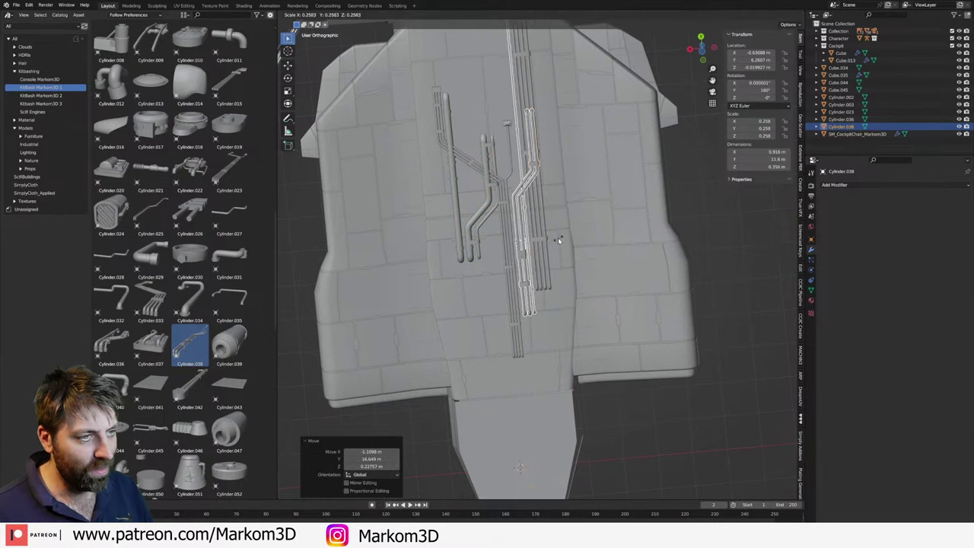
{"action": "left_click", "coordinate": [558, 238]}
{"action": "key", "text": "g"}
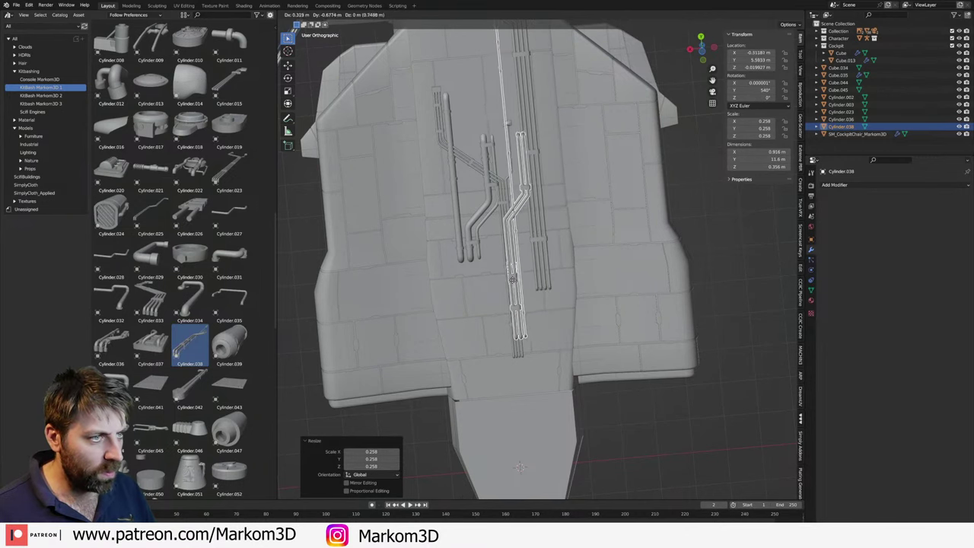
{"action": "left_click", "coordinate": [520, 282]}
{"action": "mouse_move", "coordinate": [520, 281]}
{"action": "middle_mouse_down"}
{"action": "mouse_move", "coordinate": [561, 282]}
{"action": "mouse_move", "coordinate": [504, 309]}
{"action": "mouse_move", "coordinate": [507, 294]}
{"action": "mouse_move", "coordinate": [624, 277]}
{"action": "mouse_move", "coordinate": [460, 227]}
{"action": "middle_mouse_up"}
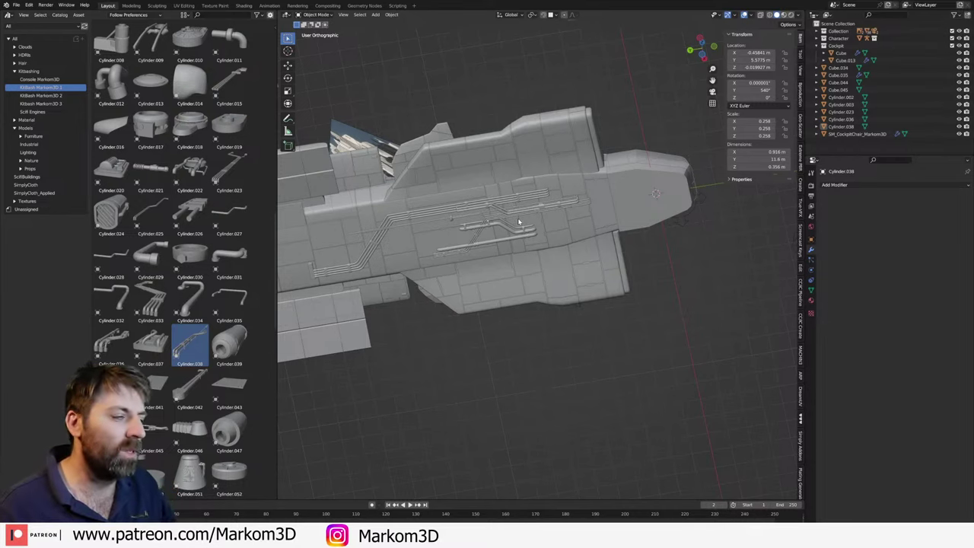
- Open the KitBash Markom3D 3 catalog and browse its antenna, cable, cube, cylinder and pipe parts
{"action": "middle_click_drag", "start_coordinate": [519, 221], "coordinate": [433, 299]}
{"action": "scroll", "coordinate": [496, 241], "scroll_direction": "down", "scroll_amount": 5}
{"action": "scroll", "coordinate": [592, 242], "scroll_direction": "up", "scroll_amount": 5}
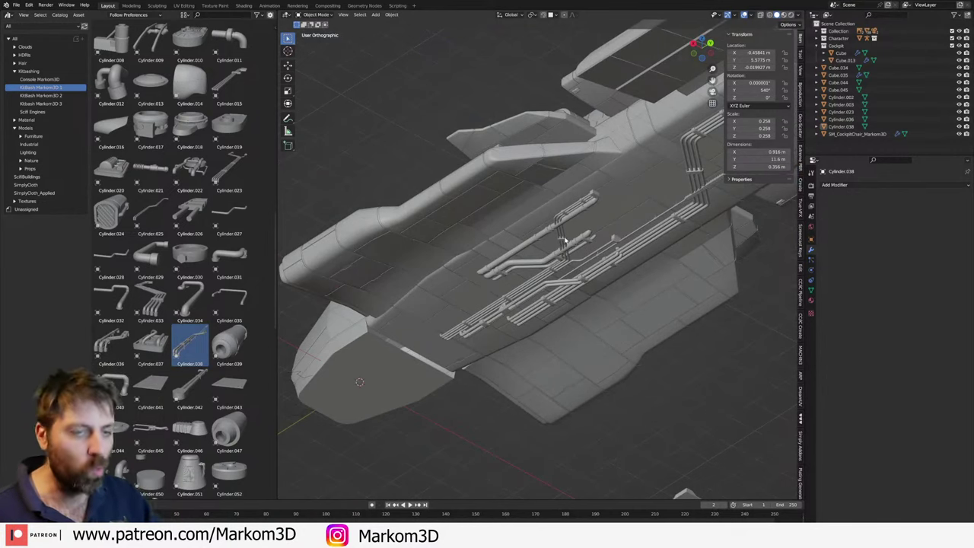
{"action": "scroll", "coordinate": [201, 375], "scroll_direction": "down", "scroll_amount": 1}
{"action": "scroll", "coordinate": [201, 375], "scroll_direction": "down", "scroll_amount": 5}
{"action": "scroll", "coordinate": [201, 375], "scroll_direction": "down", "scroll_amount": 5}
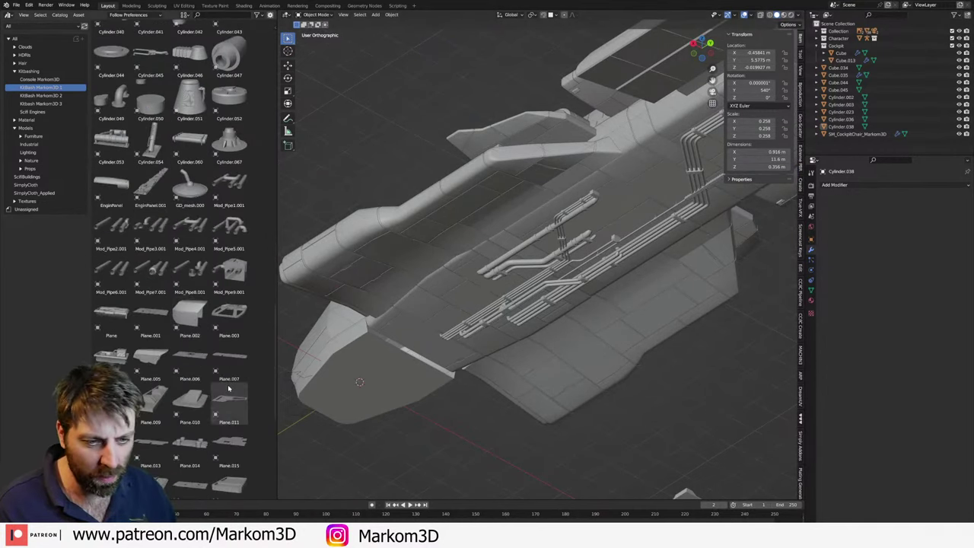
{"action": "scroll", "coordinate": [200, 375], "scroll_direction": "down", "scroll_amount": 4}
{"action": "scroll", "coordinate": [201, 375], "scroll_direction": "down", "scroll_amount": 4}
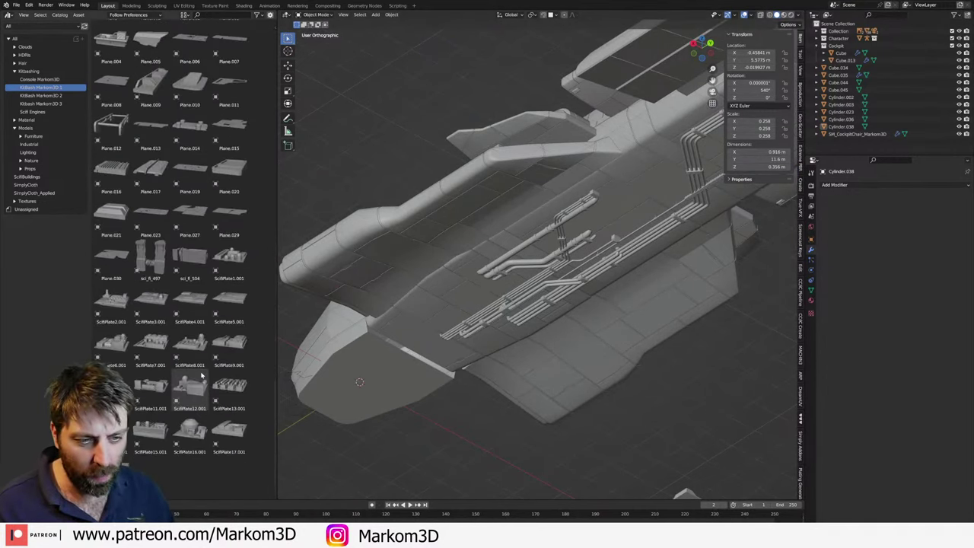
{"action": "left_click", "coordinate": [33, 105]}
{"action": "scroll", "coordinate": [221, 434], "scroll_direction": "up", "scroll_amount": 2}
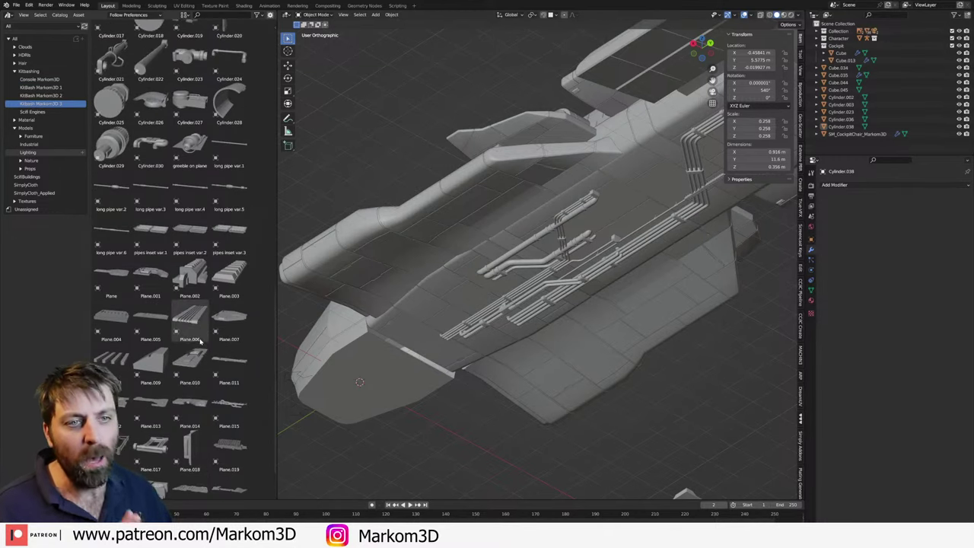
{"action": "scroll", "coordinate": [220, 434], "scroll_direction": "up", "scroll_amount": 2}
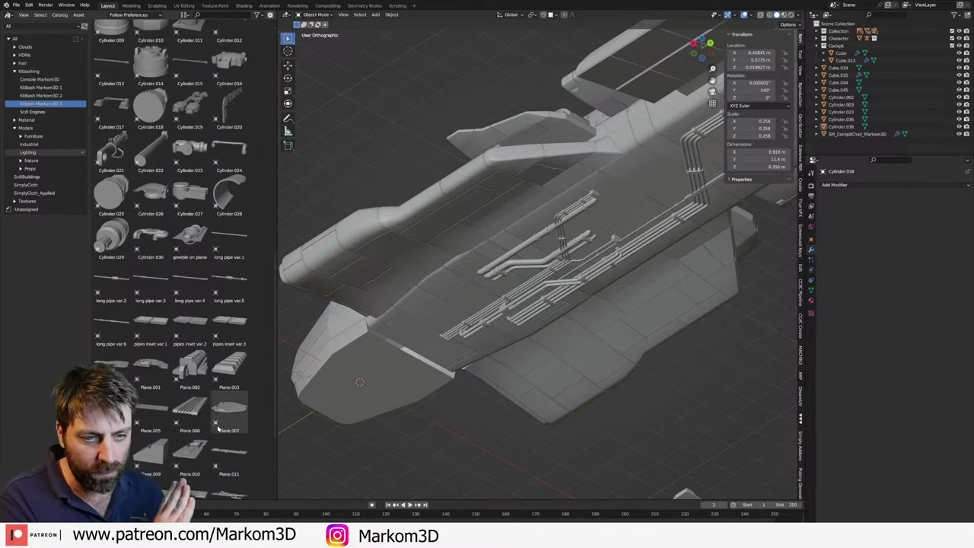
{"action": "scroll", "coordinate": [178, 389], "scroll_direction": "up", "scroll_amount": 3}
{"action": "scroll", "coordinate": [178, 389], "scroll_direction": "up", "scroll_amount": 3}
{"action": "scroll", "coordinate": [190, 366], "scroll_direction": "up", "scroll_amount": 2}
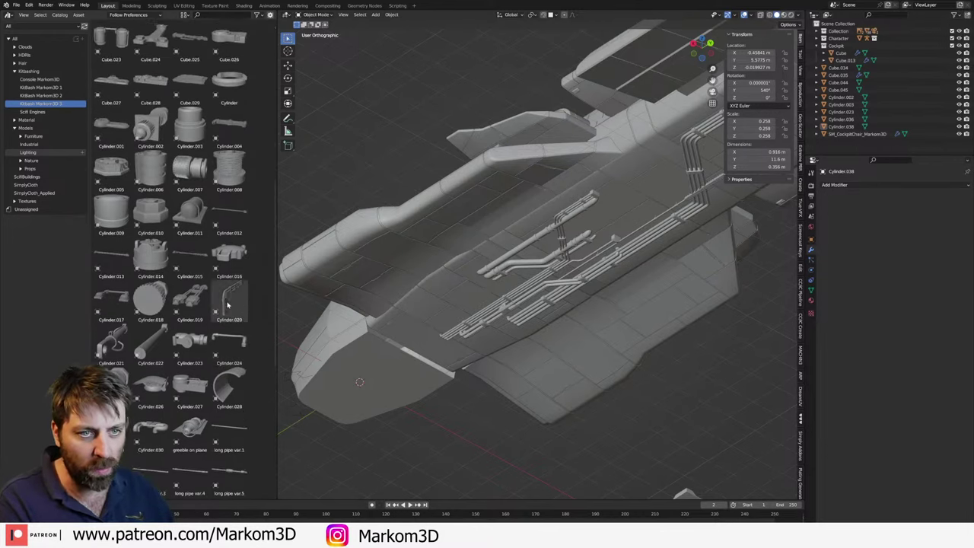
{"action": "scroll", "coordinate": [209, 339], "scroll_direction": "up", "scroll_amount": 3}
{"action": "scroll", "coordinate": [228, 312], "scroll_direction": "up", "scroll_amount": 2}
{"action": "scroll", "coordinate": [230, 311], "scroll_direction": "up", "scroll_amount": 3}
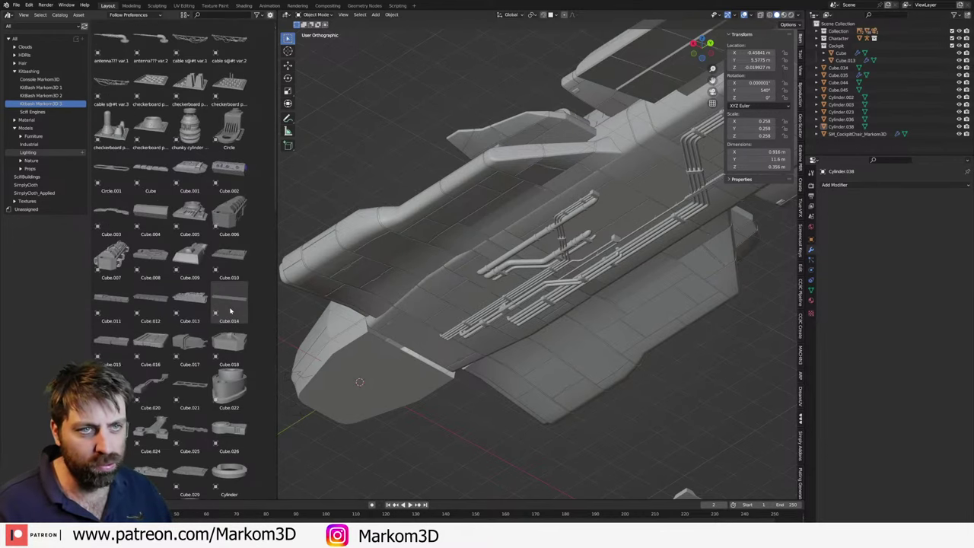
- Drop the Cube.005 asset under the ship's front belly and scale it to 0.634
{"action": "left_click", "coordinate": [189, 213]}
{"action": "mouse_move", "coordinate": [624, 343]}
{"action": "middle_mouse_down"}
{"action": "mouse_move", "coordinate": [667, 359]}
{"action": "mouse_move", "coordinate": [400, 267]}
{"action": "middle_mouse_up"}
{"action": "scroll", "coordinate": [400, 267], "scroll_direction": "down", "scroll_amount": 4}
{"action": "scroll", "coordinate": [441, 228], "scroll_direction": "up", "scroll_amount": 3}
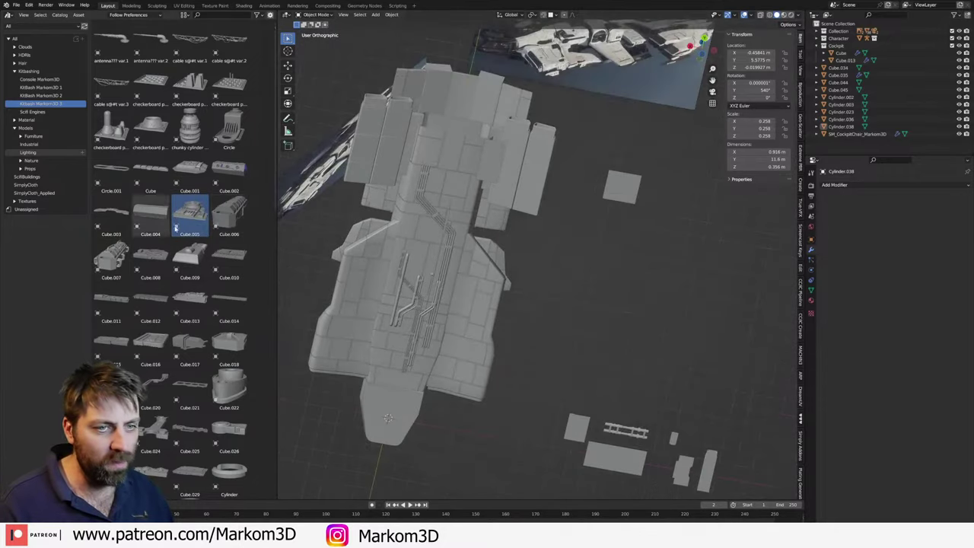
{"action": "left_click_drag", "start_coordinate": [176, 226], "coordinate": [447, 146]}
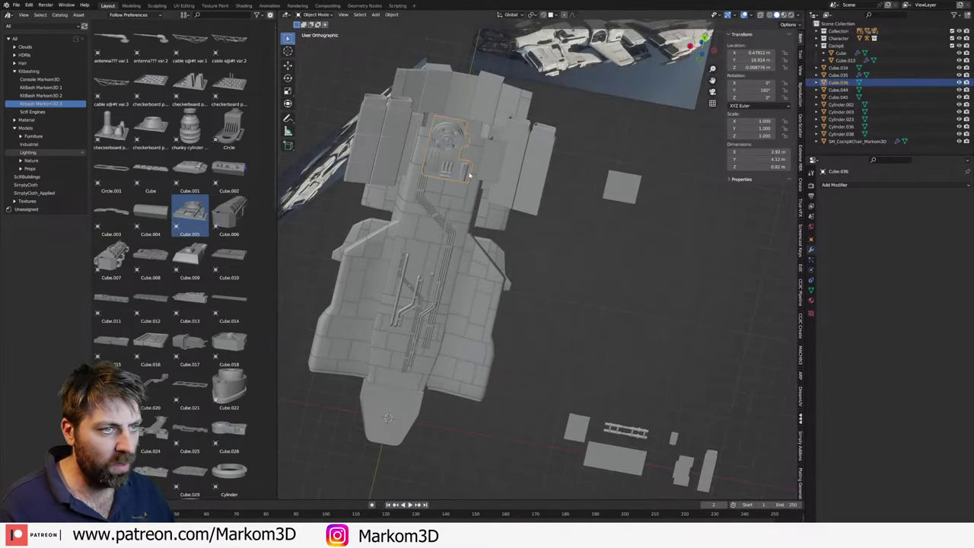
{"action": "key", "text": "s"}
{"action": "left_click", "coordinate": [459, 164]}
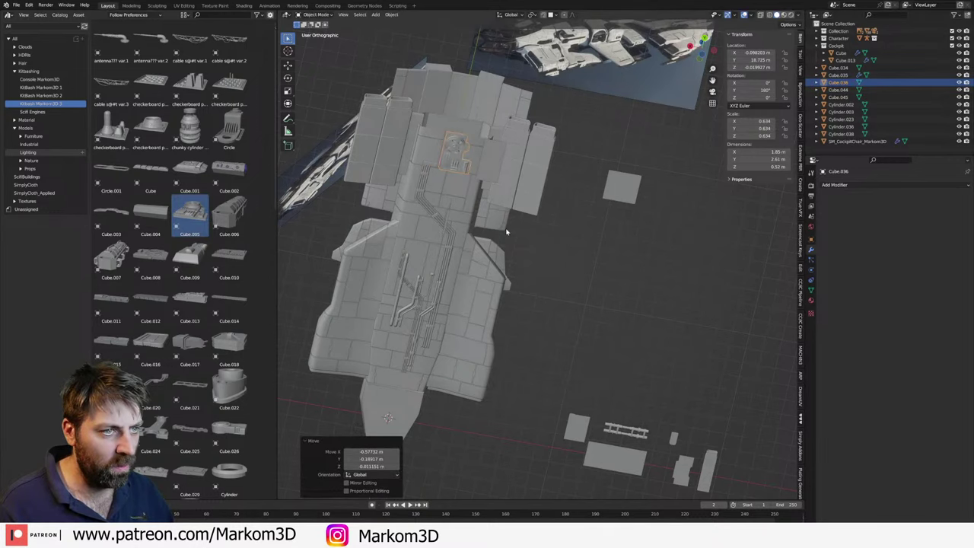
{"action": "mouse_move", "coordinate": [506, 231]}
{"action": "middle_mouse_down"}
{"action": "mouse_move", "coordinate": [391, 287]}
{"action": "mouse_move", "coordinate": [363, 281]}
{"action": "mouse_move", "coordinate": [693, 246]}
{"action": "mouse_move", "coordinate": [454, 342]}
{"action": "middle_mouse_up"}
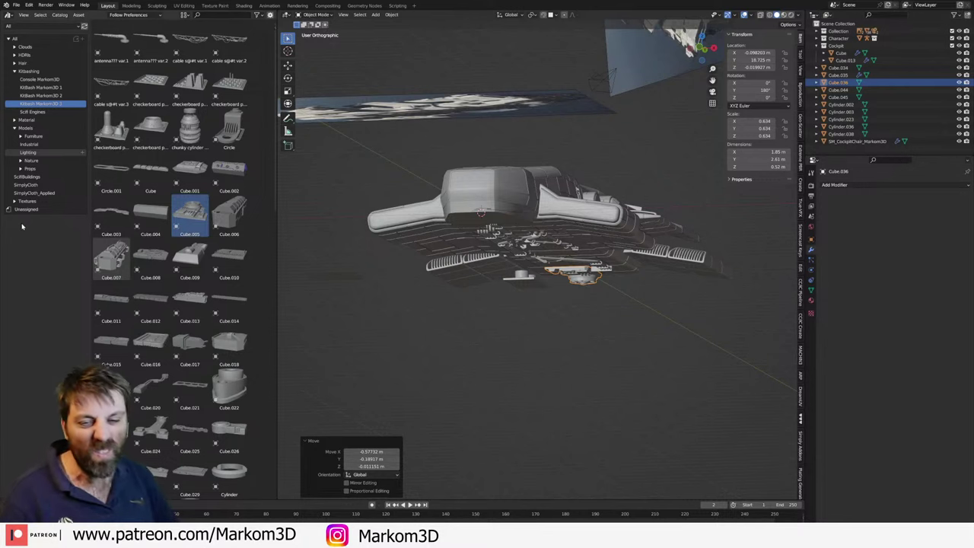
- Delete the added pipes and Cube.005 detail piece from the belly
{"action": "key", "text": "Delete"}
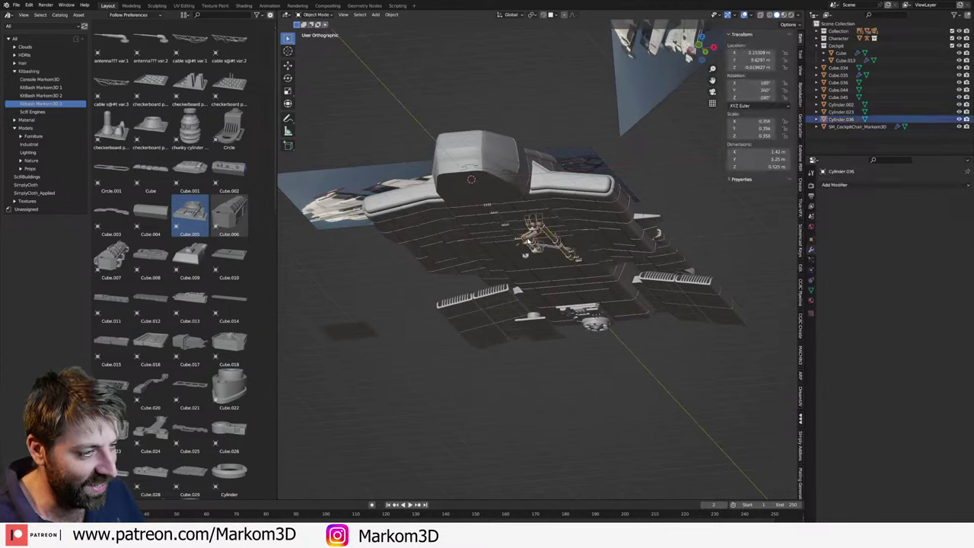
{"action": "key", "text": "ctrl+z"}
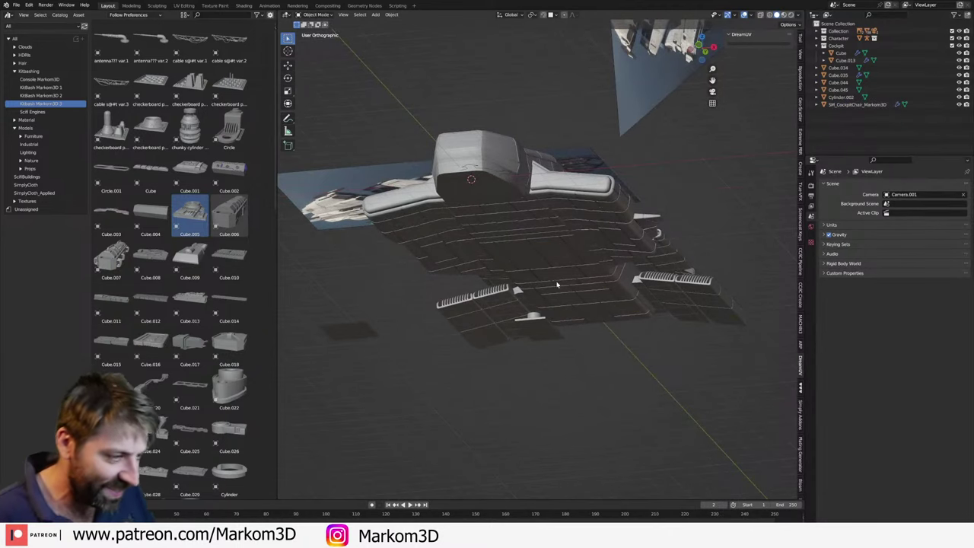
{"action": "middle_click_drag", "start_coordinate": [556, 284], "coordinate": [475, 277]}
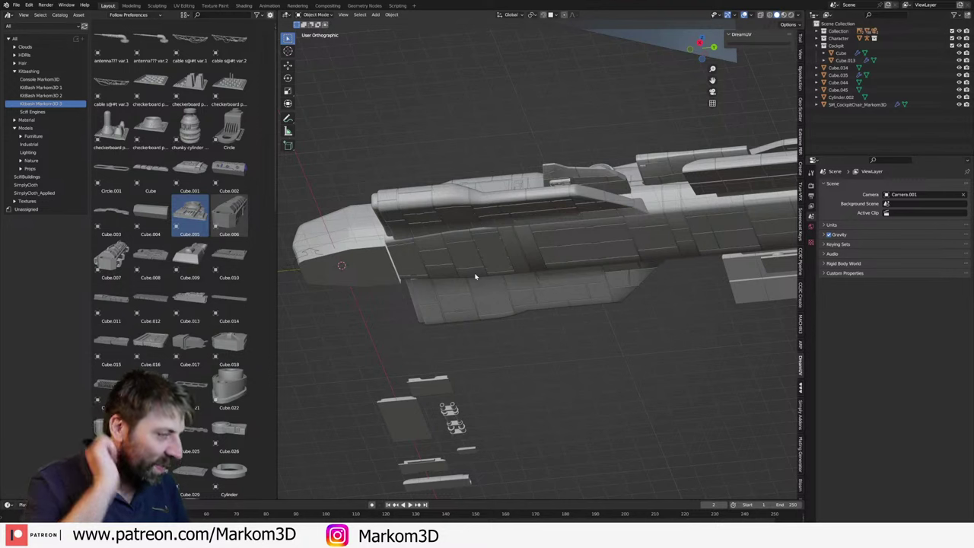
- Select the mirrored belly plate, frame it, and check its faces in Edit Mode
{"action": "left_click", "coordinate": [571, 232]}
{"action": "key", "text": "n"}
{"action": "key", "text": "KP_Decimal"}
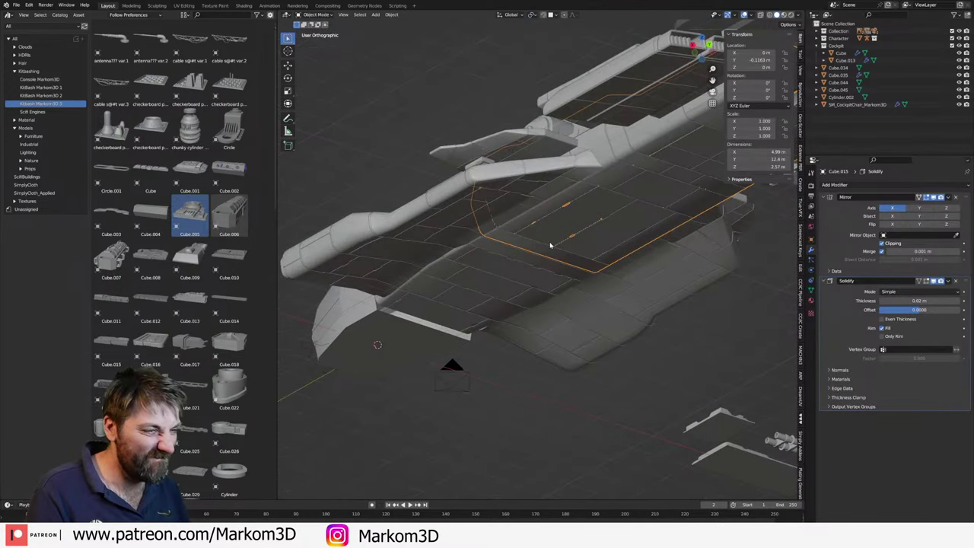
{"action": "key", "text": "Tab"}
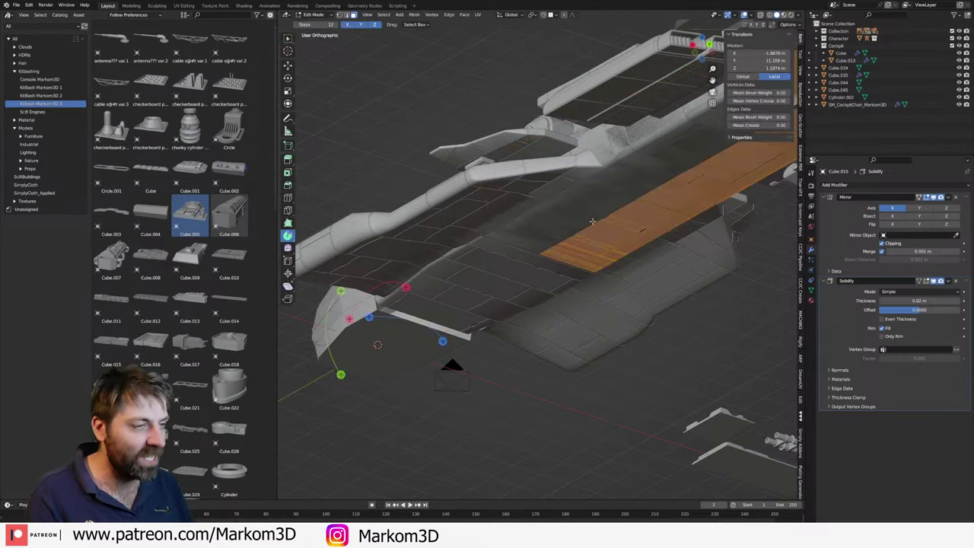
{"action": "key", "text": "Tab"}
{"action": "key", "text": "Tab"}
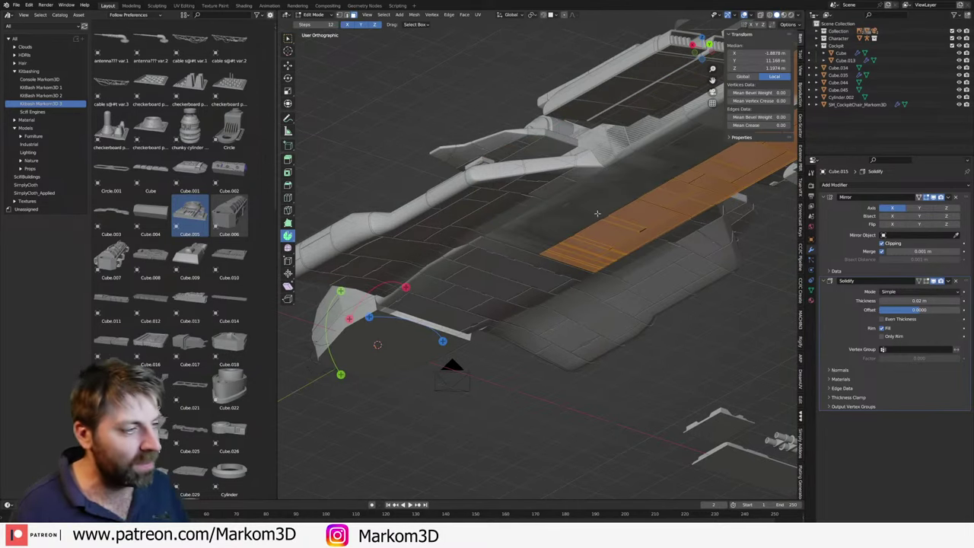
{"action": "middle_click_drag", "start_coordinate": [665, 242], "coordinate": [494, 54]}
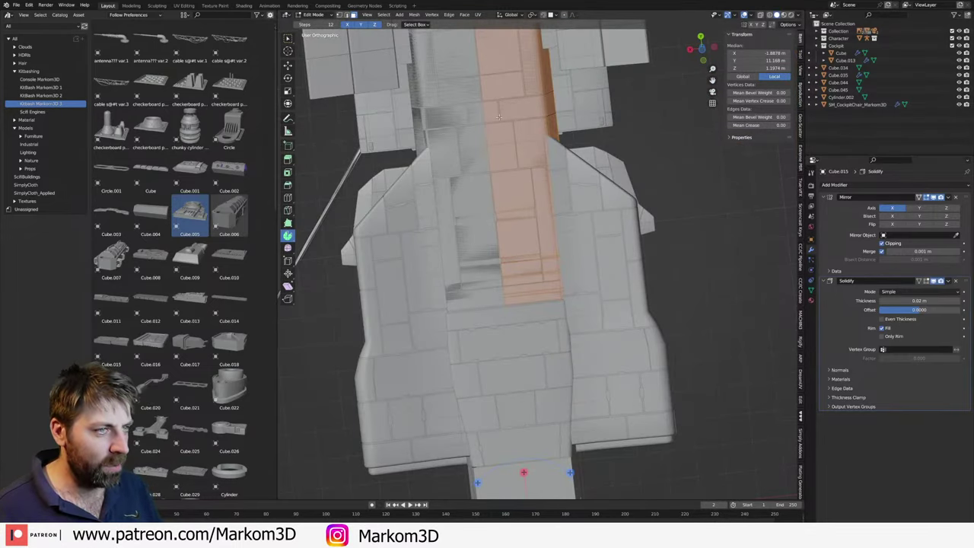
{"action": "key", "text": "Tab"}
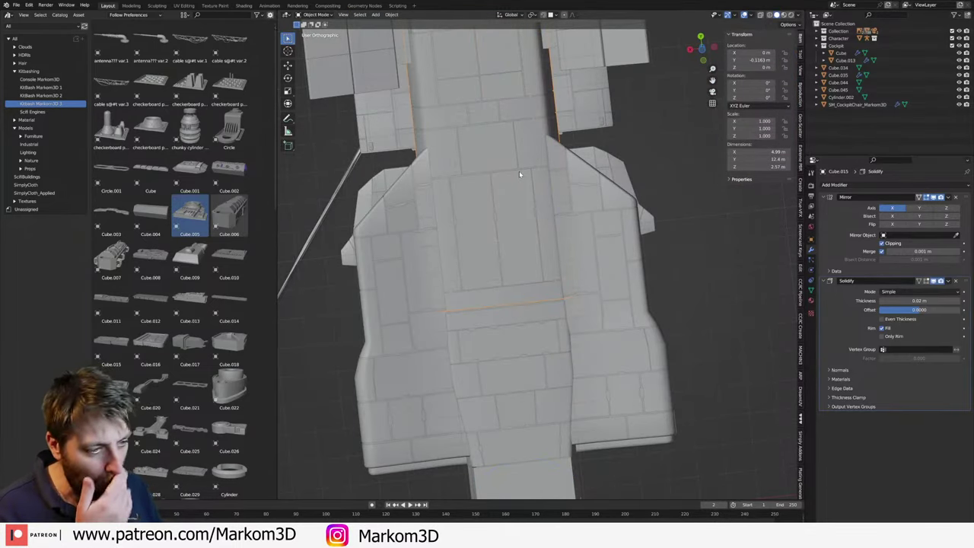
- Zoom out and view the whole ship from directly below
{"action": "scroll", "coordinate": [519, 170], "scroll_direction": "down", "scroll_amount": 3}
{"action": "middle_click_drag", "start_coordinate": [501, 210], "coordinate": [501, 210]}
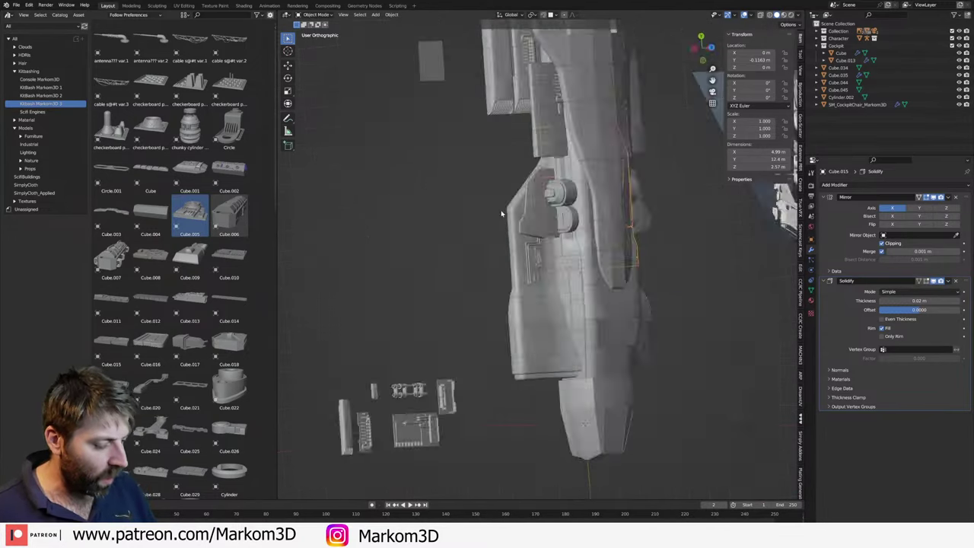
{"action": "key", "text": "ctrl+KP_7"}
{"action": "scroll", "coordinate": [543, 207], "scroll_direction": "up", "scroll_amount": 1}
- Add a cube under the belly centre and flatten it along Z into a slab
{"action": "key", "text": "shift+a"}
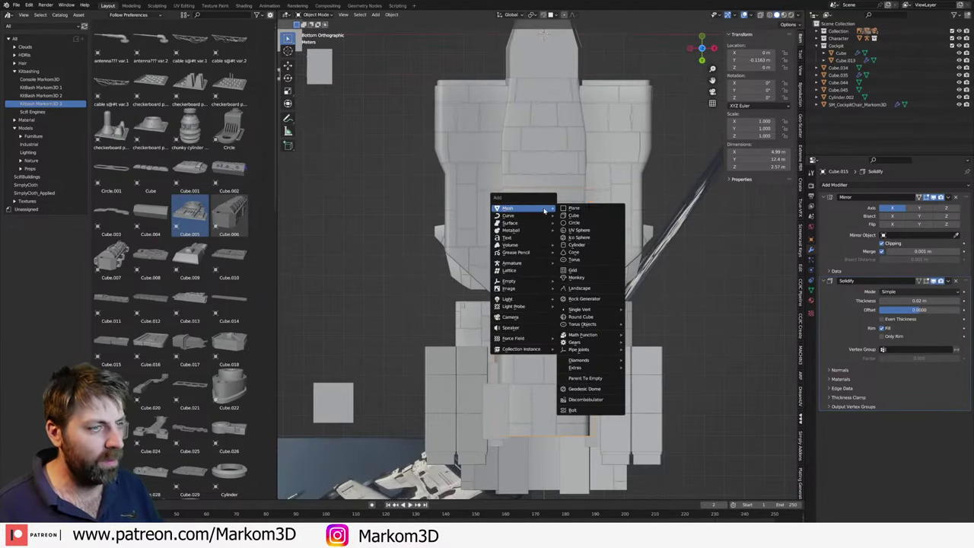
{"action": "left_click", "coordinate": [569, 216]}
{"action": "key", "text": "Tab"}
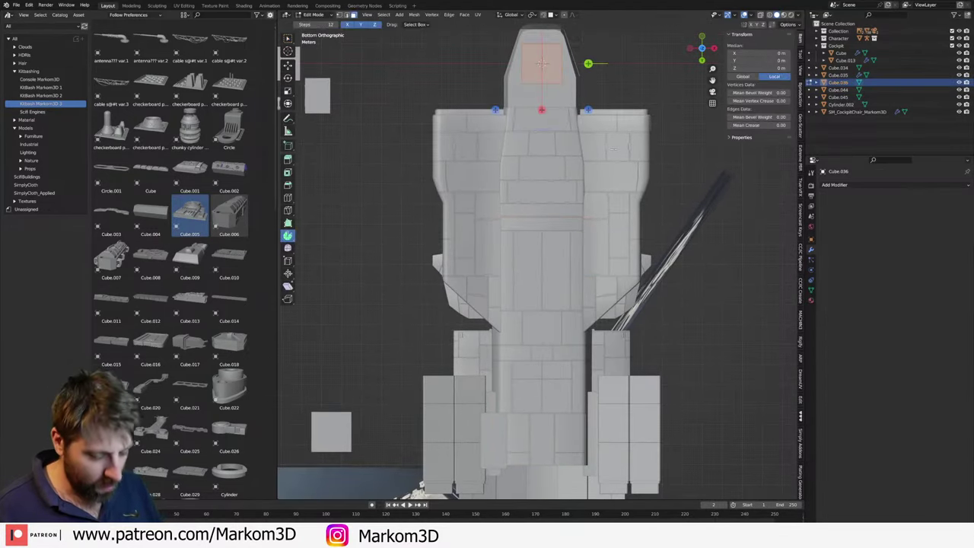
{"action": "left_click", "coordinate": [541, 63]}
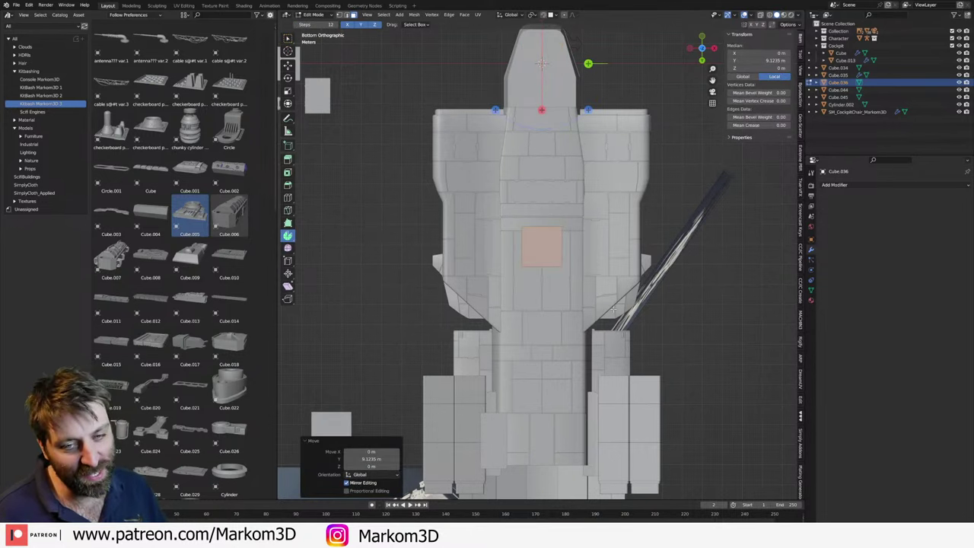
{"action": "middle_click_drag", "start_coordinate": [613, 310], "coordinate": [595, 333]}
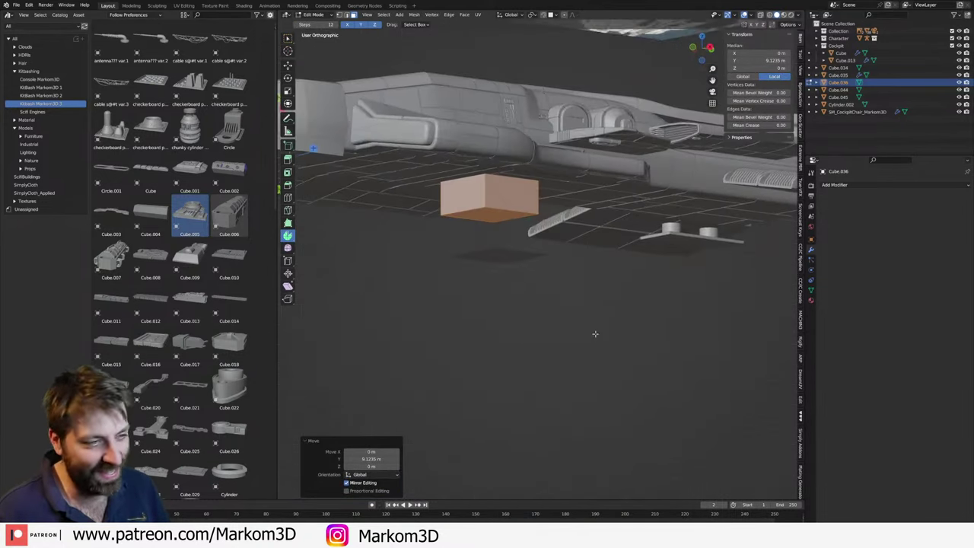
{"action": "key", "text": "s"}
{"action": "key", "text": "z"}
{"action": "left_click", "coordinate": [545, 206]}
- Lower the slab onto the hull and stretch it along the ship's length
{"action": "key", "text": "g"}
{"action": "key", "text": "z"}
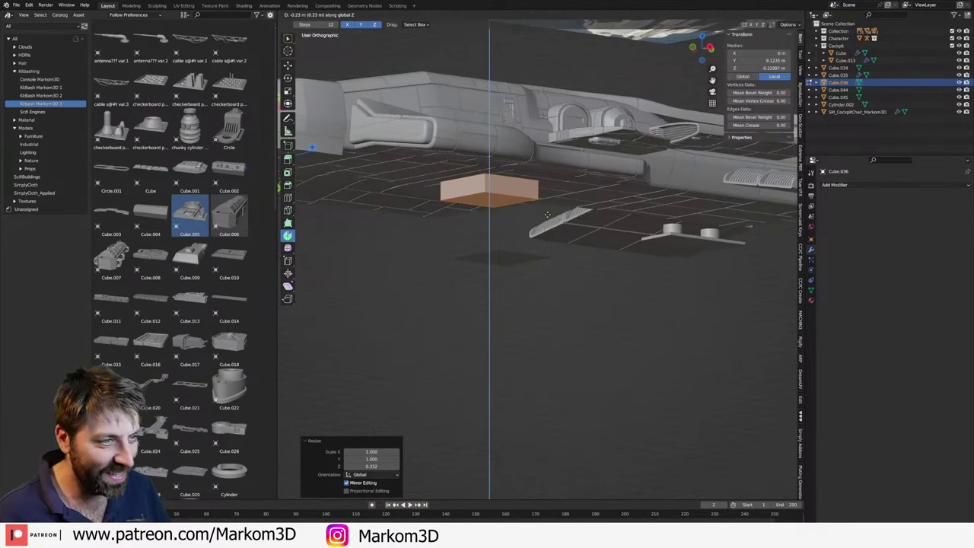
{"action": "left_click", "coordinate": [547, 214]}
{"action": "mouse_move", "coordinate": [531, 211]}
{"action": "middle_mouse_down"}
{"action": "mouse_move", "coordinate": [504, 210]}
{"action": "mouse_move", "coordinate": [710, 283]}
{"action": "mouse_move", "coordinate": [628, 303]}
{"action": "middle_mouse_up"}
{"action": "key", "text": "y"}
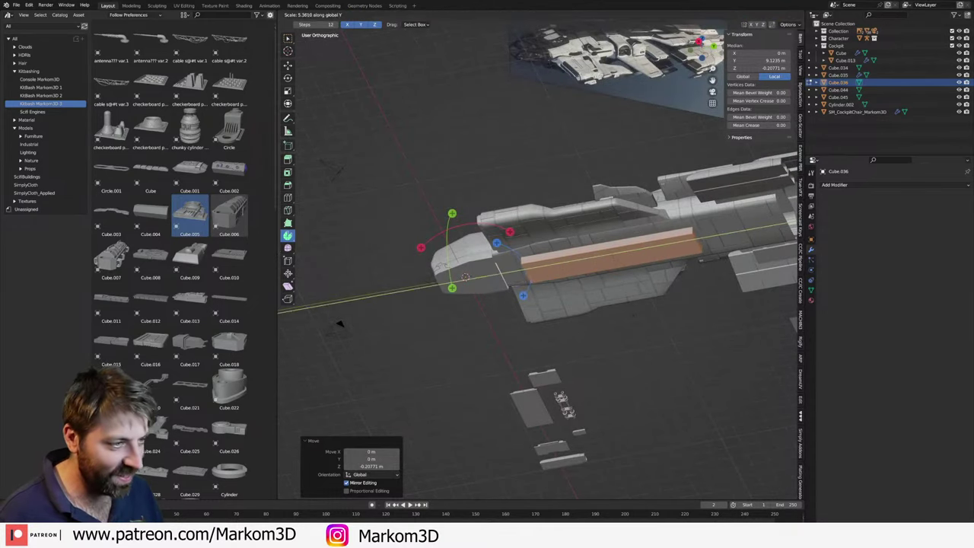
{"action": "left_click", "coordinate": [324, 453]}
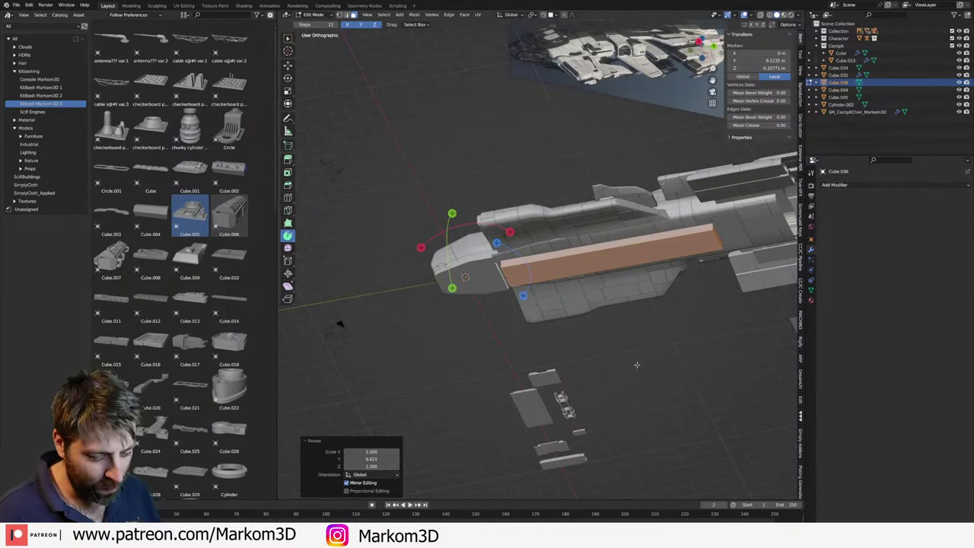
- Slide the strip along Y into position and narrow its width on X
{"action": "key", "text": "g"}
{"action": "key", "text": "y"}
{"action": "left_click", "coordinate": [678, 351]}
{"action": "mouse_move", "coordinate": [678, 351]}
{"action": "middle_mouse_down"}
{"action": "mouse_move", "coordinate": [568, 260]}
{"action": "mouse_move", "coordinate": [579, 274]}
{"action": "middle_mouse_up"}
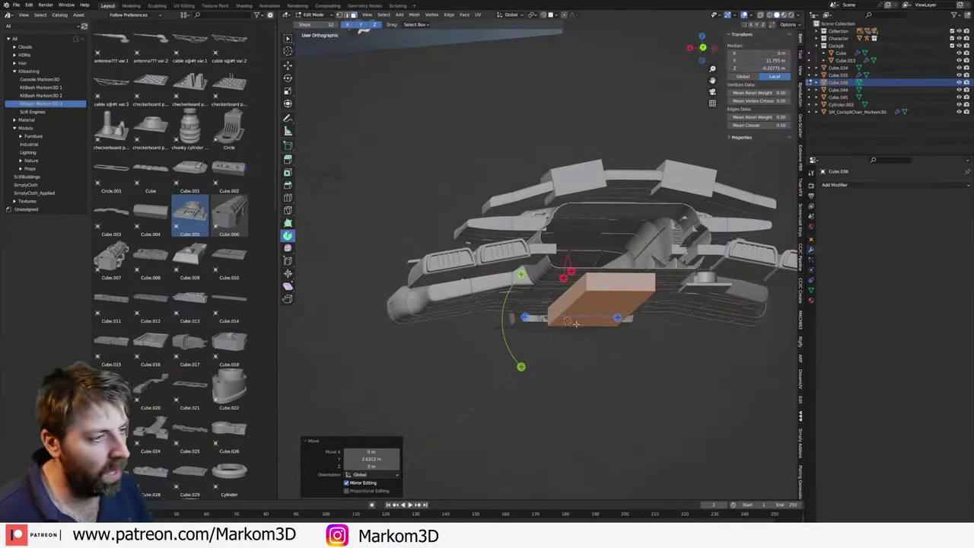
{"action": "middle_click_drag", "start_coordinate": [576, 323], "coordinate": [656, 328]}
{"action": "key", "text": "s"}
{"action": "key", "text": "x"}
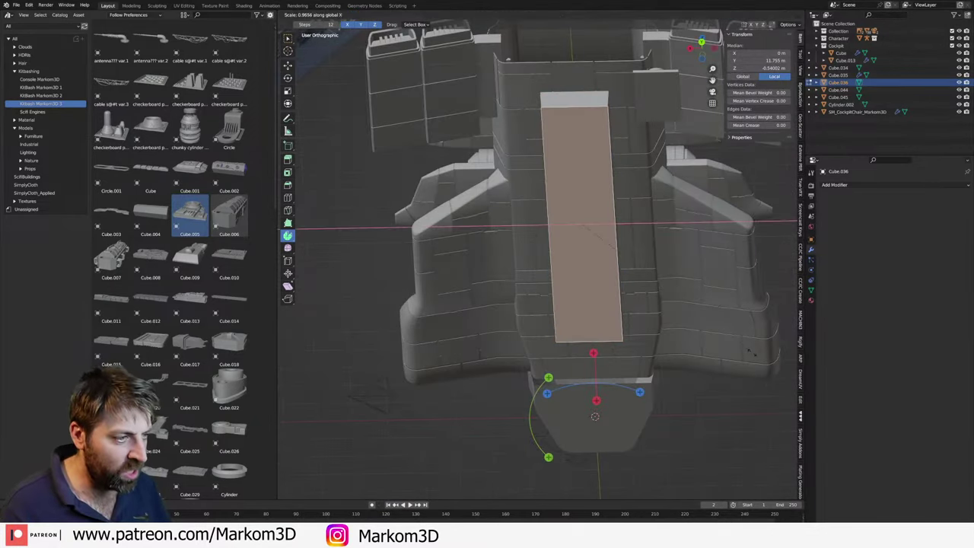
{"action": "left_click", "coordinate": [653, 270]}
- Make the strip thinner on Z and nudge it up against the hull
{"action": "mouse_move", "coordinate": [653, 270]}
{"action": "middle_mouse_down"}
{"action": "mouse_move", "coordinate": [632, 325]}
{"action": "mouse_move", "coordinate": [623, 328]}
{"action": "mouse_move", "coordinate": [582, 286]}
{"action": "mouse_move", "coordinate": [570, 322]}
{"action": "middle_mouse_up"}
{"action": "key", "text": "s"}
{"action": "key", "text": "z"}
{"action": "left_click", "coordinate": [632, 323]}
{"action": "key", "text": "g"}
{"action": "key", "text": "z"}
{"action": "left_click", "coordinate": [620, 324]}
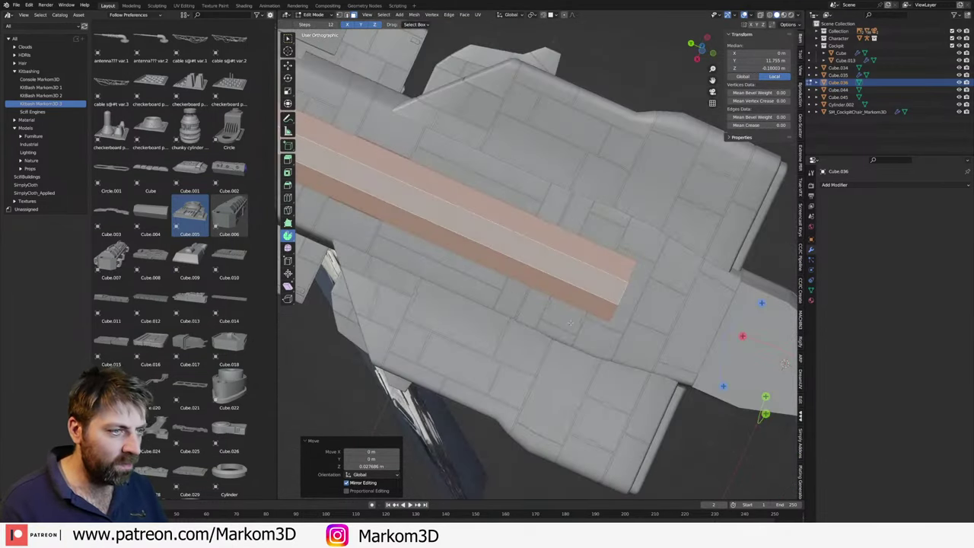
- Loop-cut the strip and widen its front section
{"action": "left_click", "coordinate": [417, 190]}
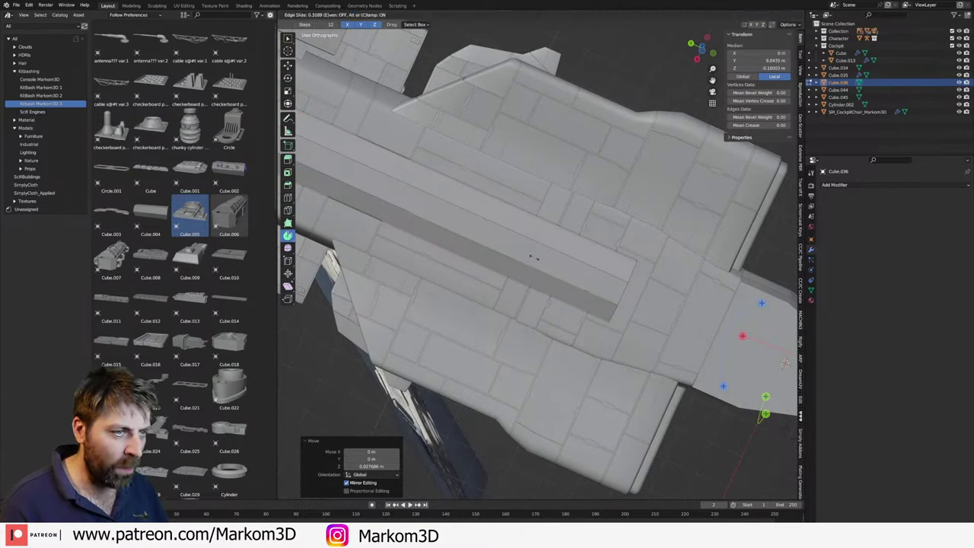
{"action": "left_click", "coordinate": [530, 257]}
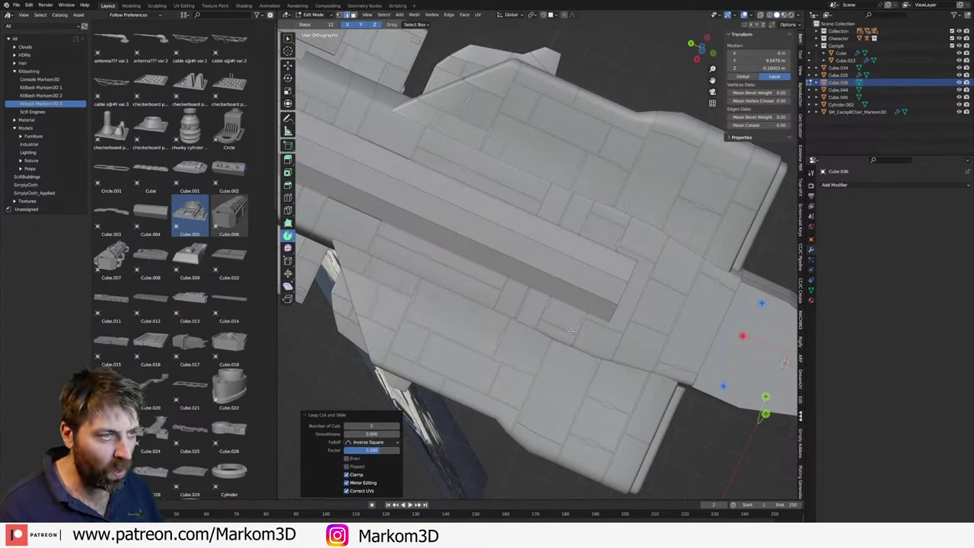
{"action": "key", "text": "3"}
{"action": "left_click", "coordinate": [571, 299], "text": "alt"}
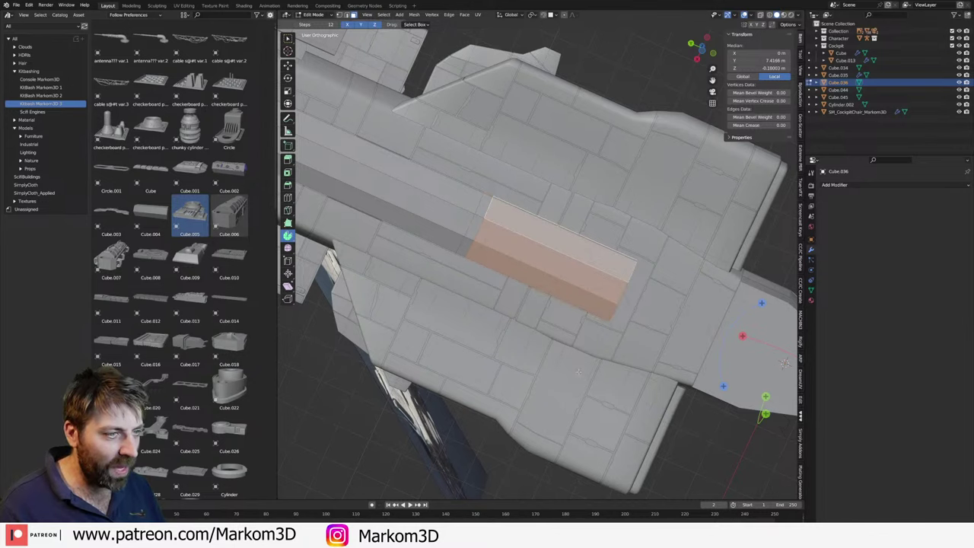
{"action": "left_click", "coordinate": [590, 396]}
{"action": "middle_click_drag", "start_coordinate": [589, 396], "coordinate": [521, 305]}
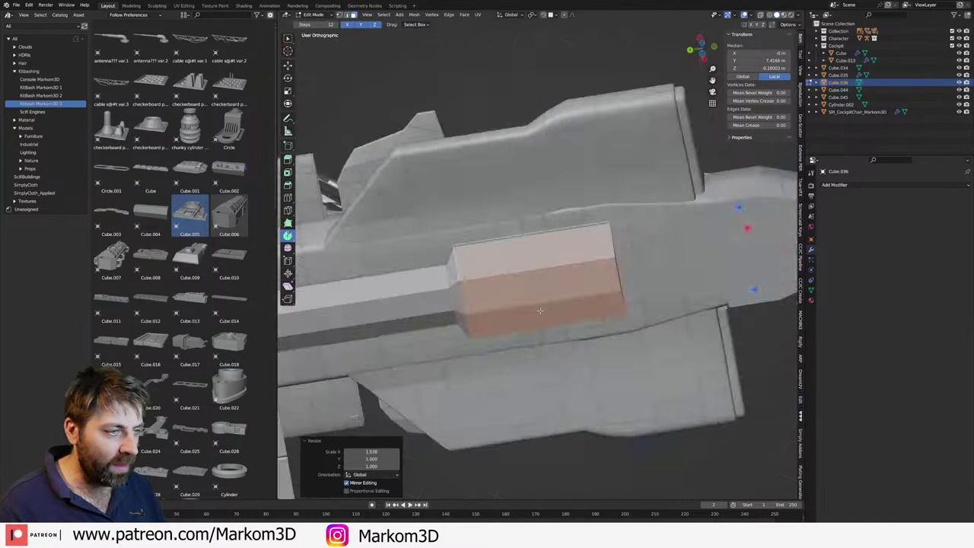
- Extrude the front block's top face upward and taper it into a raised section
{"action": "left_click", "coordinate": [544, 318]}
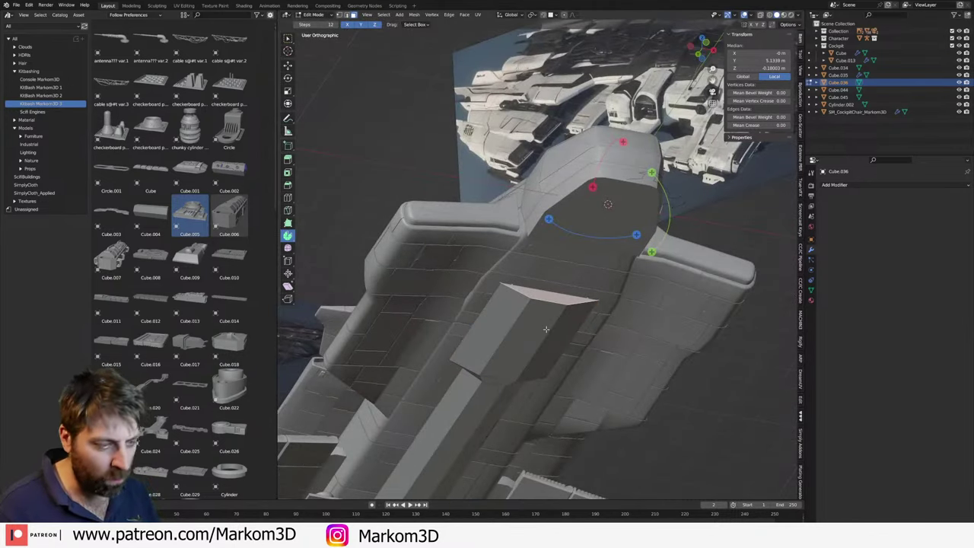
{"action": "key", "text": "e"}
{"action": "left_click", "coordinate": [564, 309]}
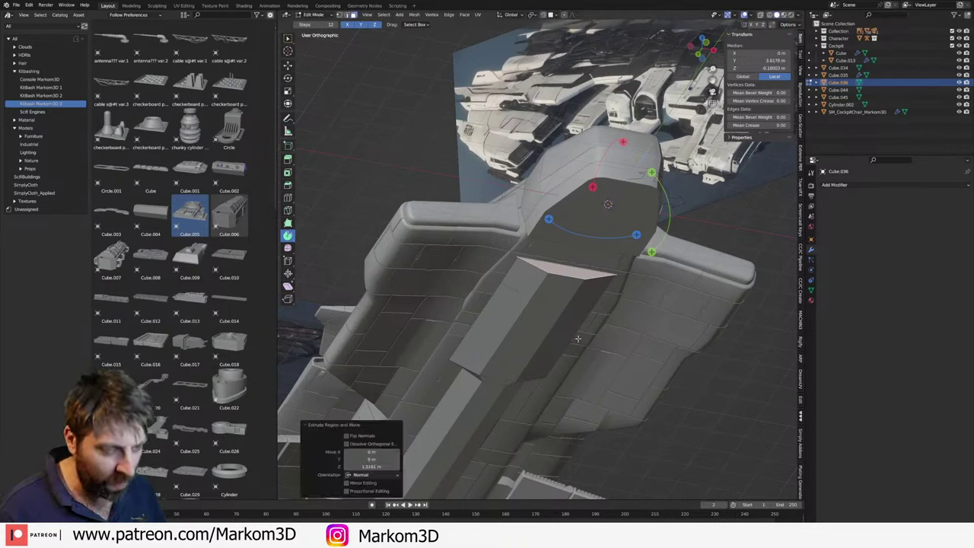
{"action": "key", "text": "e"}
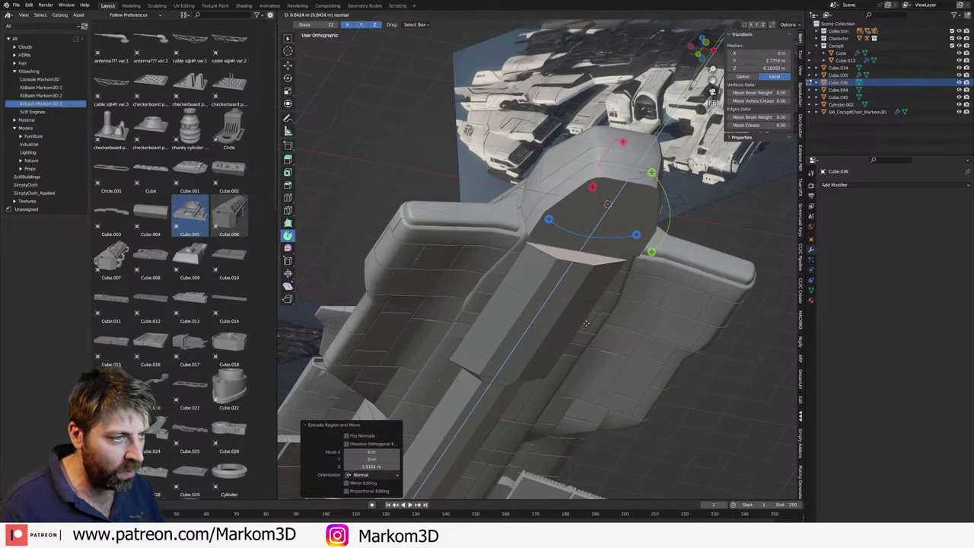
{"action": "left_click", "coordinate": [586, 321]}
{"action": "key", "text": "s"}
{"action": "left_click", "coordinate": [659, 306]}
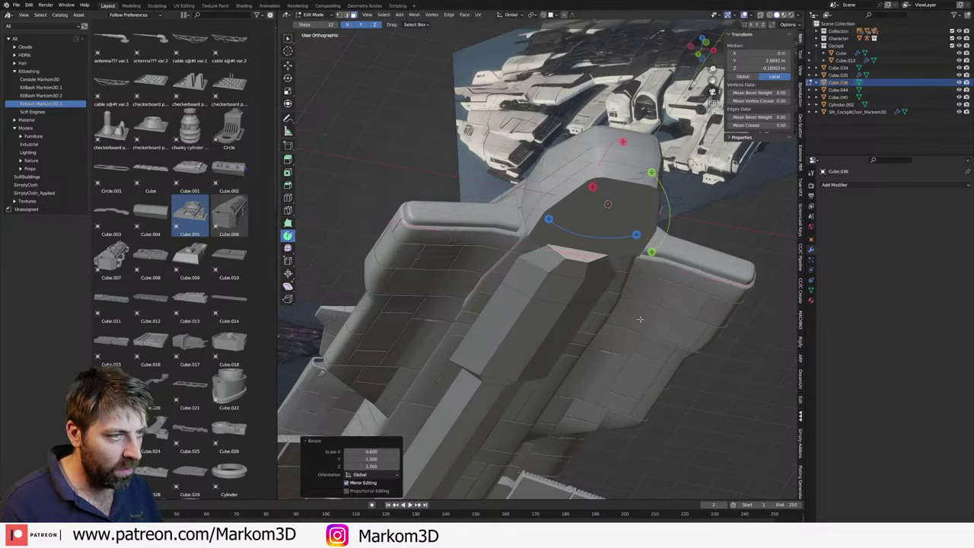
{"action": "key", "text": "Tab"}
{"action": "mouse_move", "coordinate": [659, 307]}
{"action": "middle_mouse_down"}
{"action": "mouse_move", "coordinate": [467, 379]}
{"action": "mouse_move", "coordinate": [446, 399]}
{"action": "middle_mouse_up"}
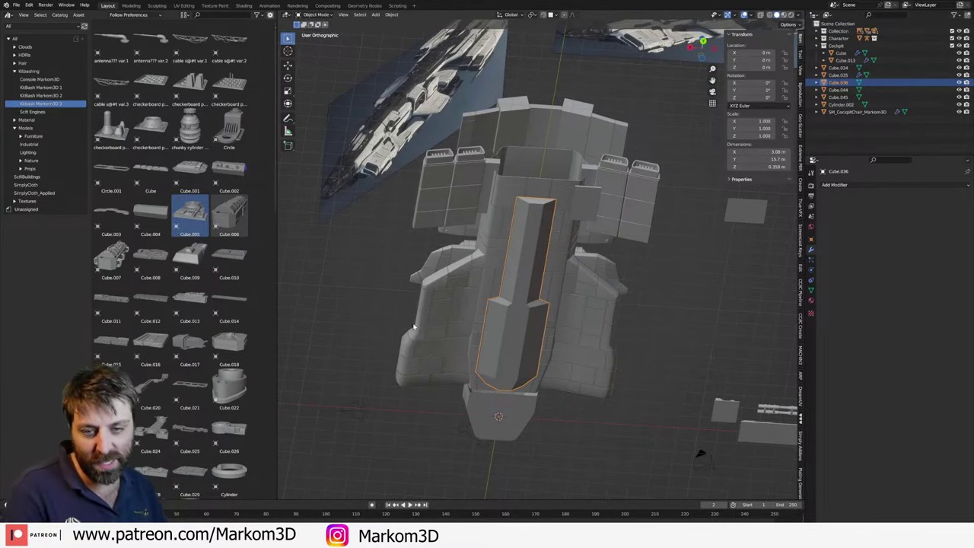
- Apply Shade Smooth to the centre belly strip
{"action": "mouse_move", "coordinate": [528, 206]}
{"action": "middle_mouse_down"}
{"action": "mouse_move", "coordinate": [480, 304]}
{"action": "mouse_move", "coordinate": [435, 133]}
{"action": "middle_mouse_up"}
{"action": "scroll", "coordinate": [480, 304], "scroll_direction": "up", "scroll_amount": 3}
{"action": "key", "text": "Tab"}
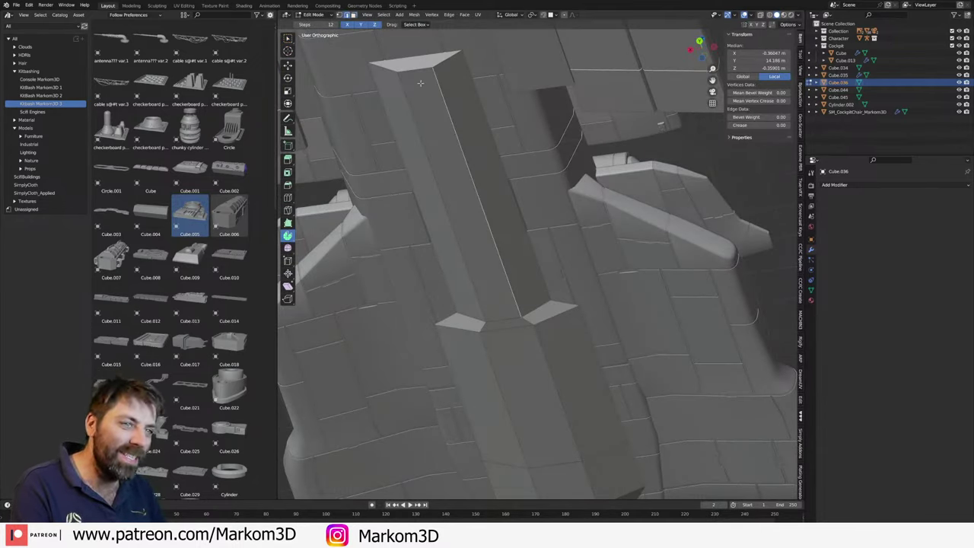
{"action": "key", "text": "Tab"}
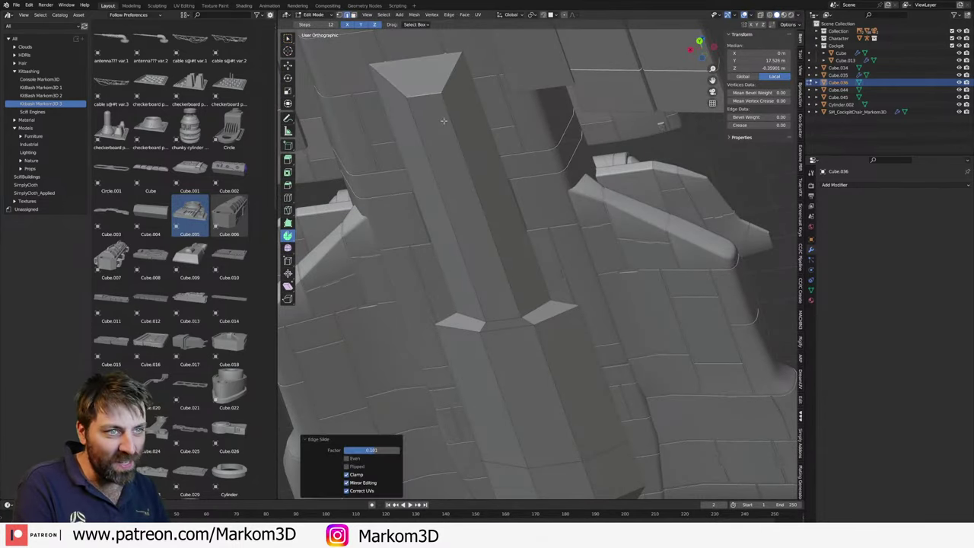
{"action": "scroll", "coordinate": [496, 279], "scroll_direction": "down", "scroll_amount": 5}
{"action": "mouse_move", "coordinate": [496, 278]}
{"action": "middle_mouse_down"}
{"action": "mouse_move", "coordinate": [433, 309]}
{"action": "mouse_move", "coordinate": [569, 338]}
{"action": "middle_mouse_up"}
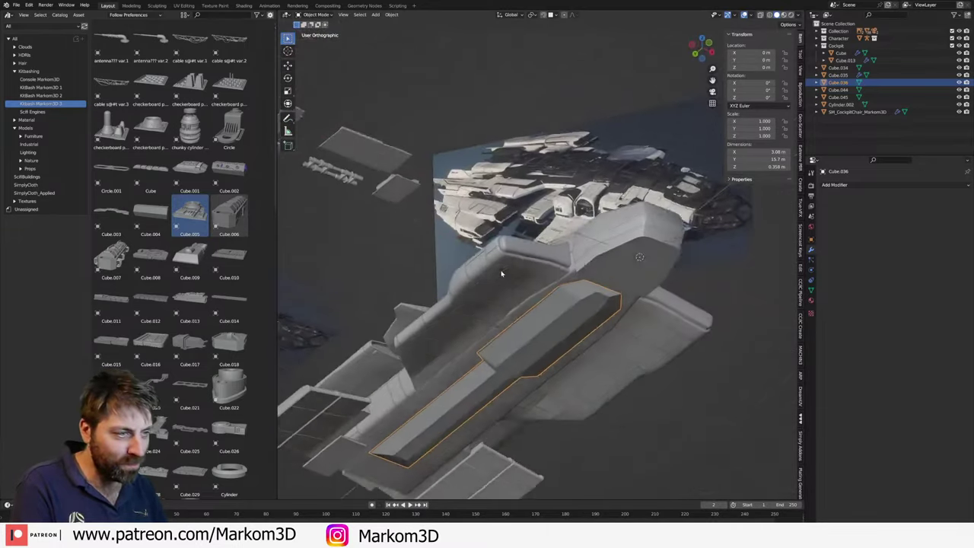
{"action": "right_click", "coordinate": [568, 338]}
{"action": "left_click", "coordinate": [563, 340]}
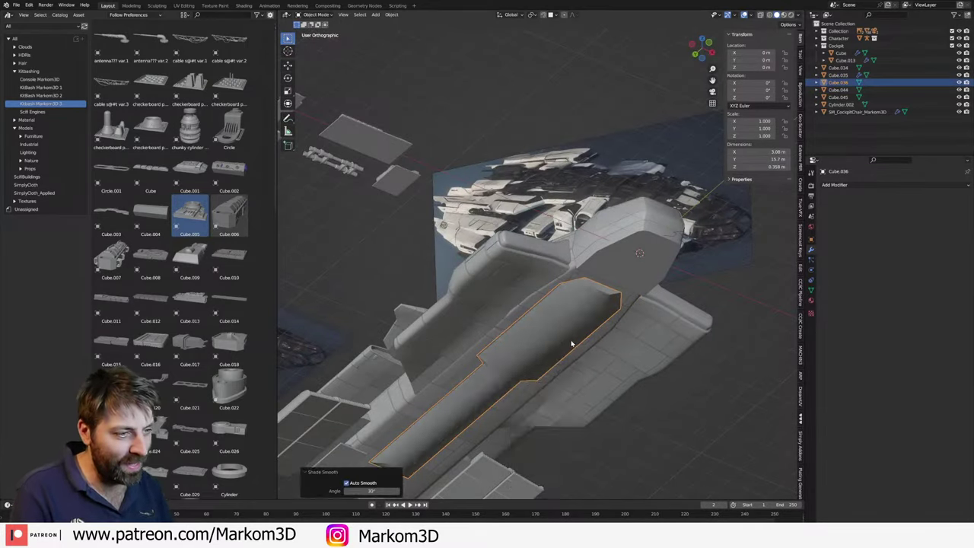
{"action": "middle_click_drag", "start_coordinate": [563, 340], "coordinate": [569, 283]}
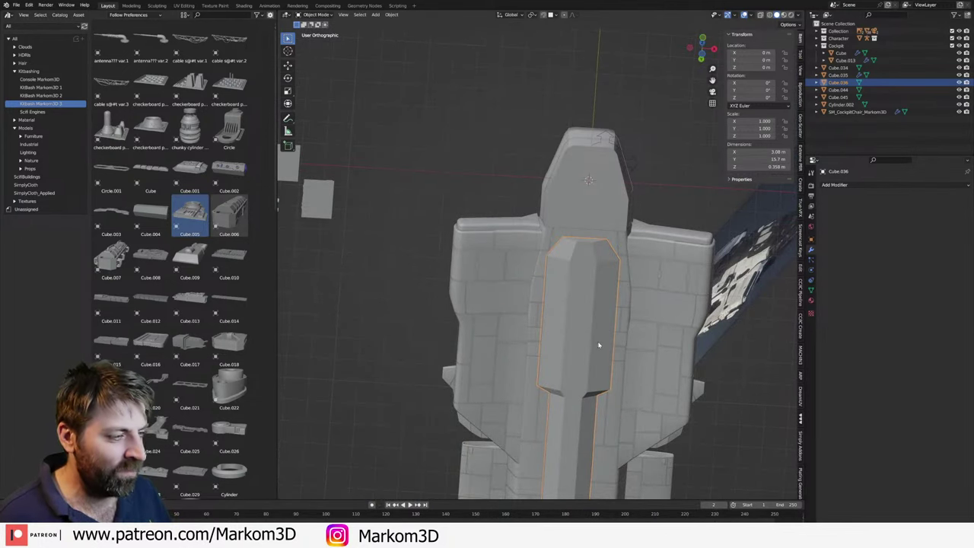
- Select the strip's linked long section and move its vertices lengthwise
{"action": "mouse_move", "coordinate": [598, 345]}
{"action": "middle_mouse_down"}
{"action": "mouse_move", "coordinate": [572, 366]}
{"action": "mouse_move", "coordinate": [659, 396]}
{"action": "middle_mouse_up"}
{"action": "scroll", "coordinate": [591, 243], "scroll_direction": "up", "scroll_amount": 3}
{"action": "scroll", "coordinate": [586, 225], "scroll_direction": "up", "scroll_amount": 2}
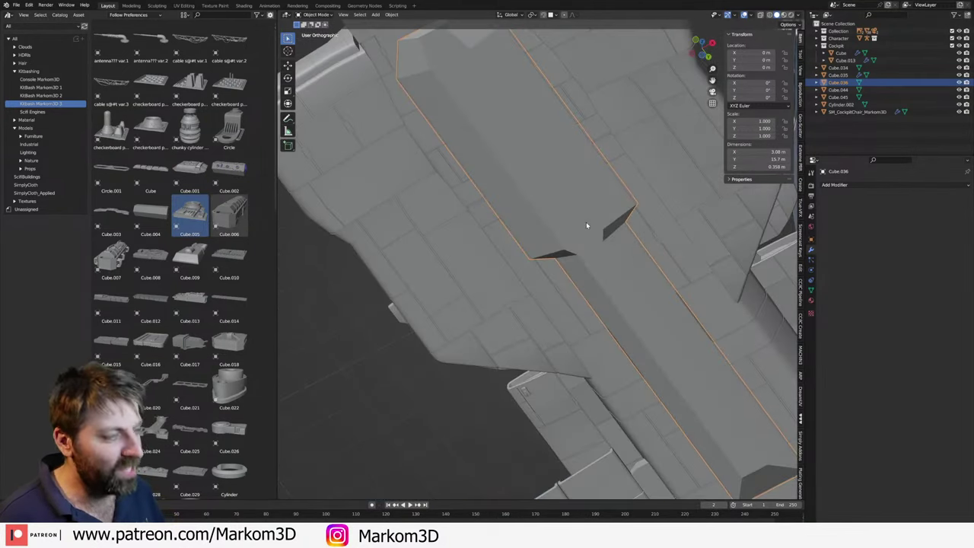
{"action": "key", "text": "Tab"}
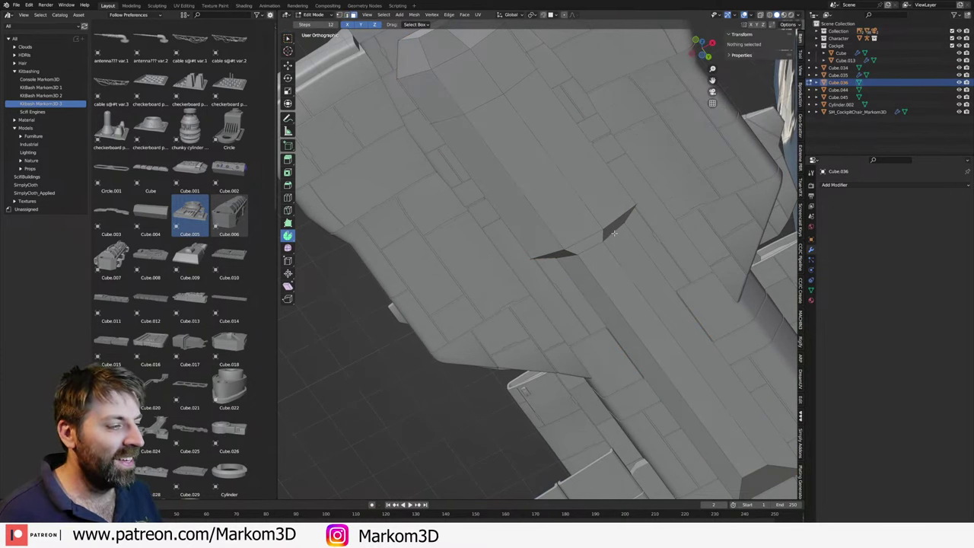
{"action": "key", "text": "l"}
{"action": "middle_click_drag", "start_coordinate": [614, 233], "coordinate": [605, 245]}
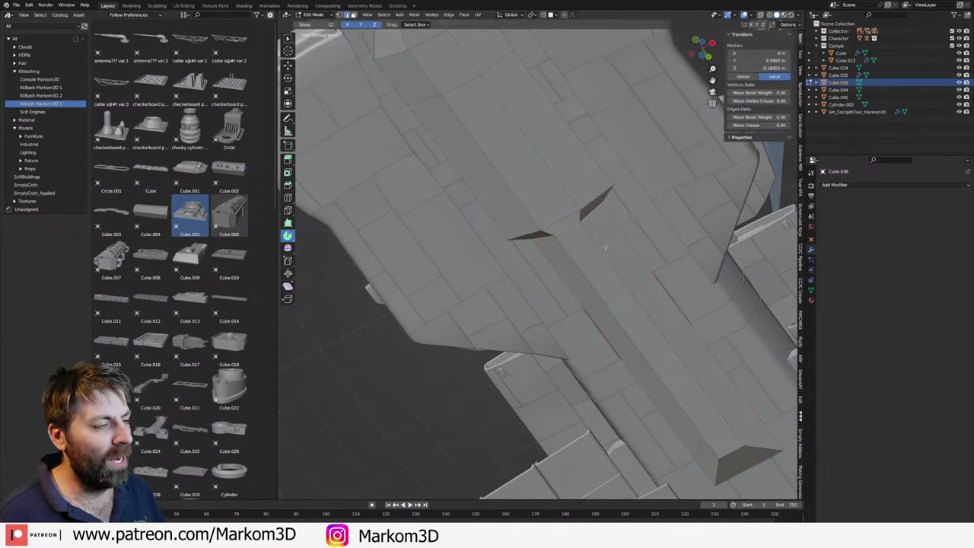
{"action": "left_click", "coordinate": [613, 261]}
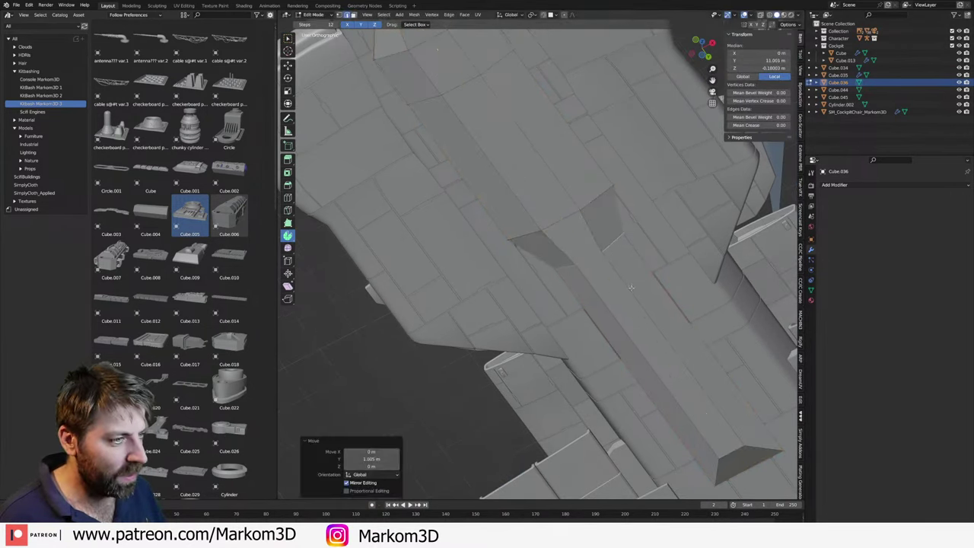
{"action": "key", "text": "Tab"}
- Delete the Cube.036 centre strip from the belly
{"action": "scroll", "coordinate": [614, 261], "scroll_direction": "down", "scroll_amount": 6}
{"action": "mouse_move", "coordinate": [613, 261]}
{"action": "middle_mouse_down"}
{"action": "mouse_move", "coordinate": [538, 355]}
{"action": "mouse_move", "coordinate": [507, 342]}
{"action": "mouse_move", "coordinate": [404, 359]}
{"action": "mouse_move", "coordinate": [509, 366]}
{"action": "middle_mouse_up"}
{"action": "key", "text": "Delete"}
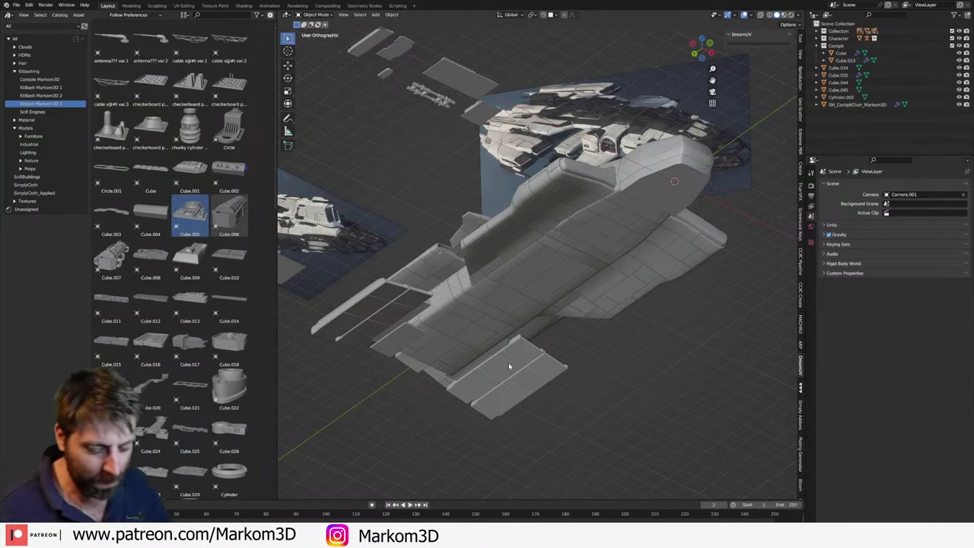
- Undo the deletion so the Cube.036 belly strip reappears
{"action": "key", "text": "ctrl+z"}
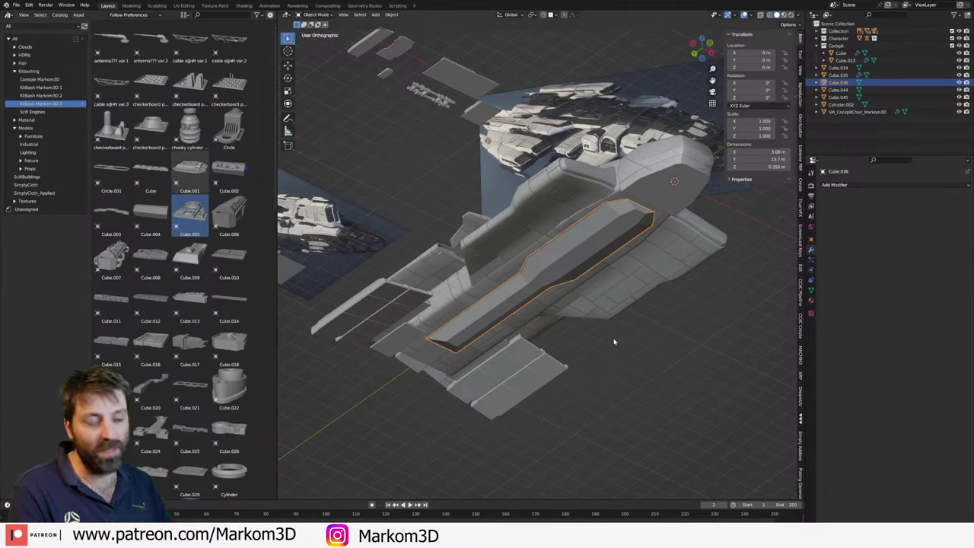
- In Edit Mode on Cube.036, select the faces across the plate's front end
{"action": "scroll", "coordinate": [561, 249], "scroll_direction": "up", "scroll_amount": 4}
{"action": "middle_click_drag", "start_coordinate": [560, 248], "coordinate": [557, 275]}
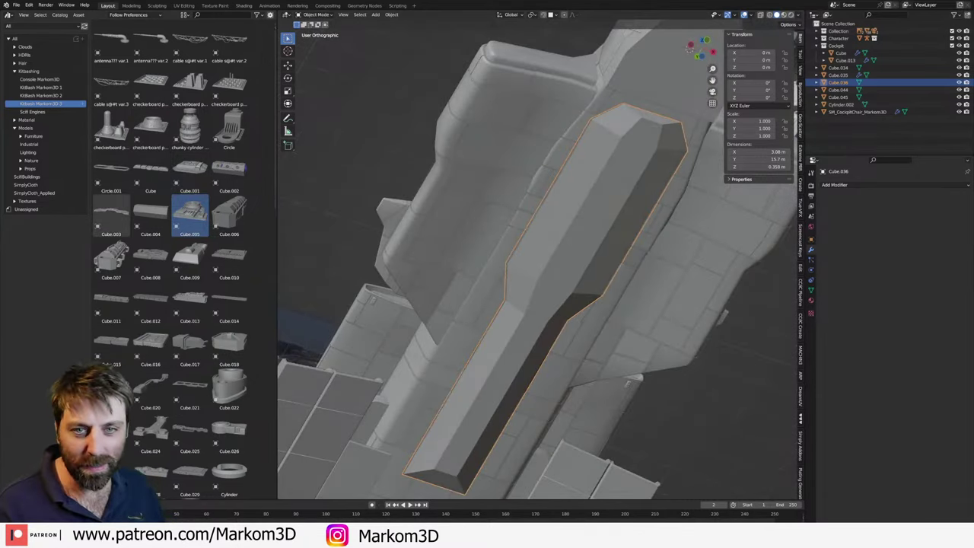
{"action": "mouse_move", "coordinate": [557, 295]}
{"action": "middle_mouse_down"}
{"action": "mouse_move", "coordinate": [548, 290]}
{"action": "mouse_move", "coordinate": [563, 297]}
{"action": "mouse_move", "coordinate": [572, 246]}
{"action": "mouse_move", "coordinate": [555, 203]}
{"action": "middle_mouse_up"}
{"action": "scroll", "coordinate": [556, 242], "scroll_direction": "up", "scroll_amount": 2}
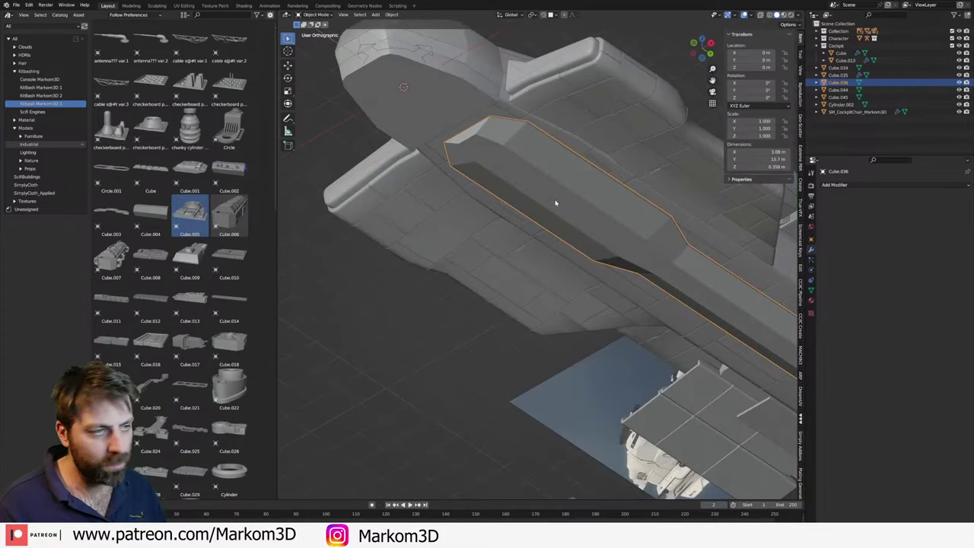
{"action": "key", "text": "Tab"}
{"action": "scroll", "coordinate": [555, 216], "scroll_direction": "up", "scroll_amount": 2}
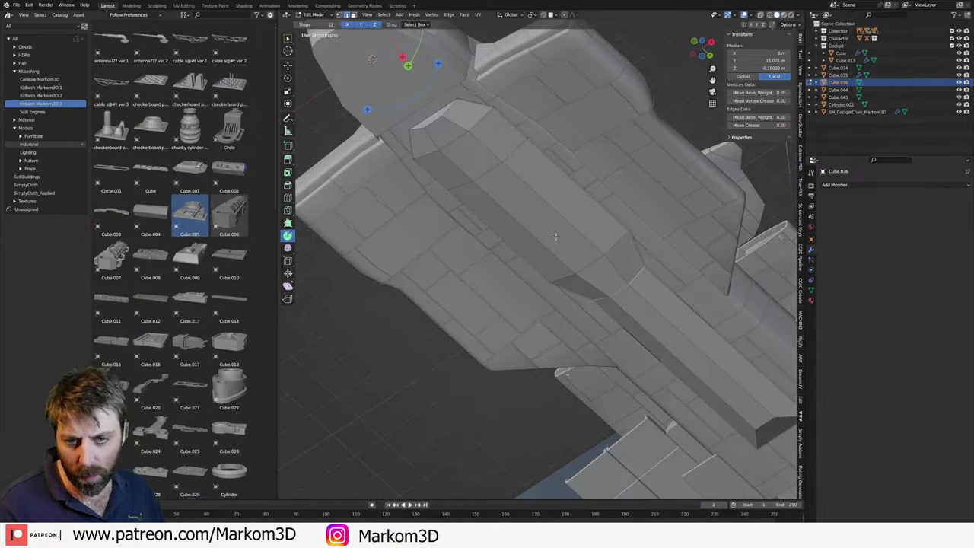
{"action": "mouse_move", "coordinate": [516, 196]}
{"action": "middle_mouse_down"}
{"action": "mouse_move", "coordinate": [525, 240]}
{"action": "mouse_move", "coordinate": [473, 223]}
{"action": "middle_mouse_up"}
{"action": "scroll", "coordinate": [525, 240], "scroll_direction": "up", "scroll_amount": 2}
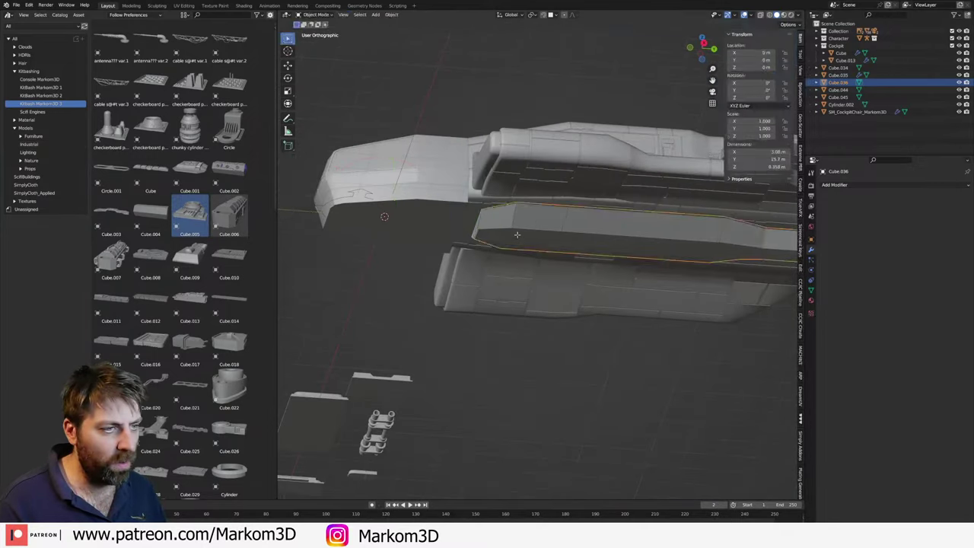
{"action": "left_click", "coordinate": [473, 223]}
{"action": "left_click", "coordinate": [485, 226], "text": "shift"}
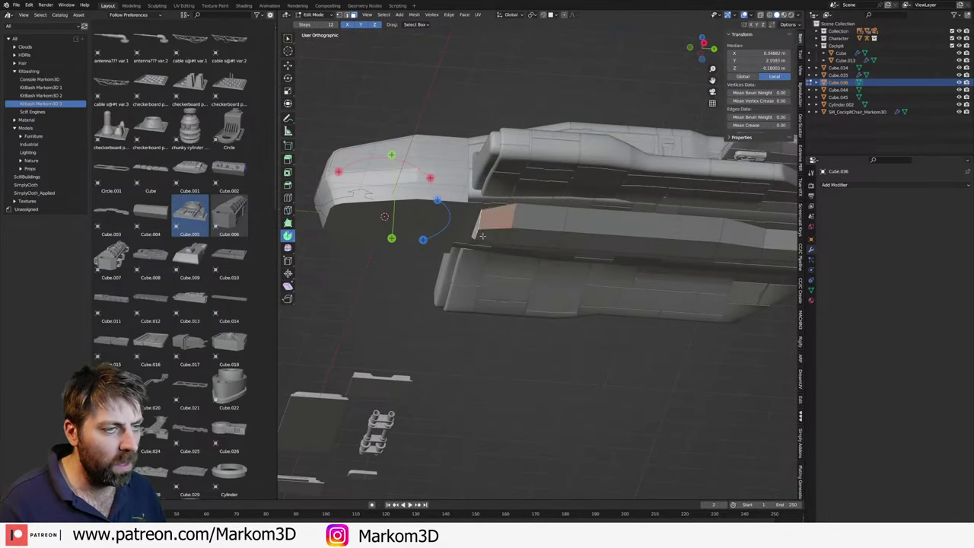
{"action": "left_click", "coordinate": [495, 244], "text": "shift"}
- In wireframe side view, move the end faces lower and back, then return to Object Mode
{"action": "key", "text": "KP_3"}
{"action": "key", "text": "z"}
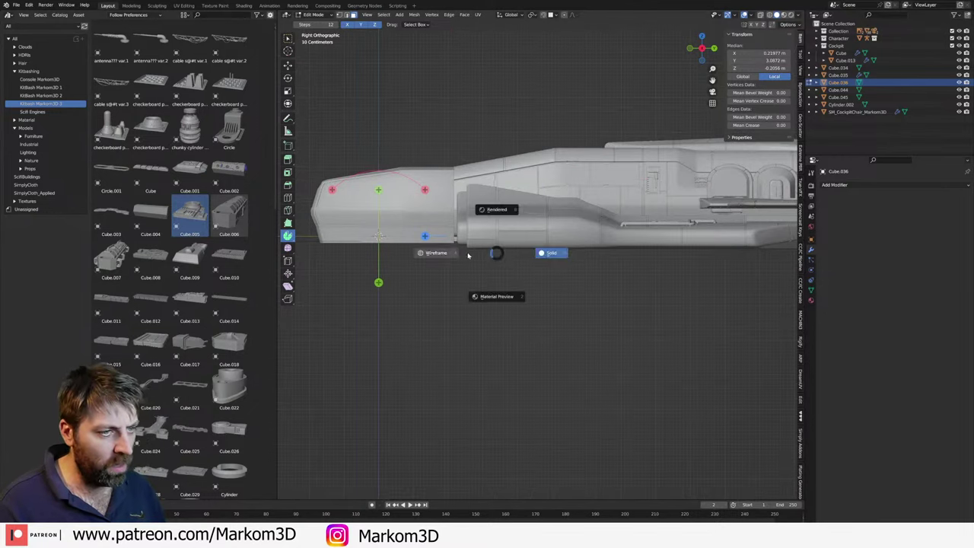
{"action": "left_click", "coordinate": [435, 250]}
{"action": "key", "text": "g"}
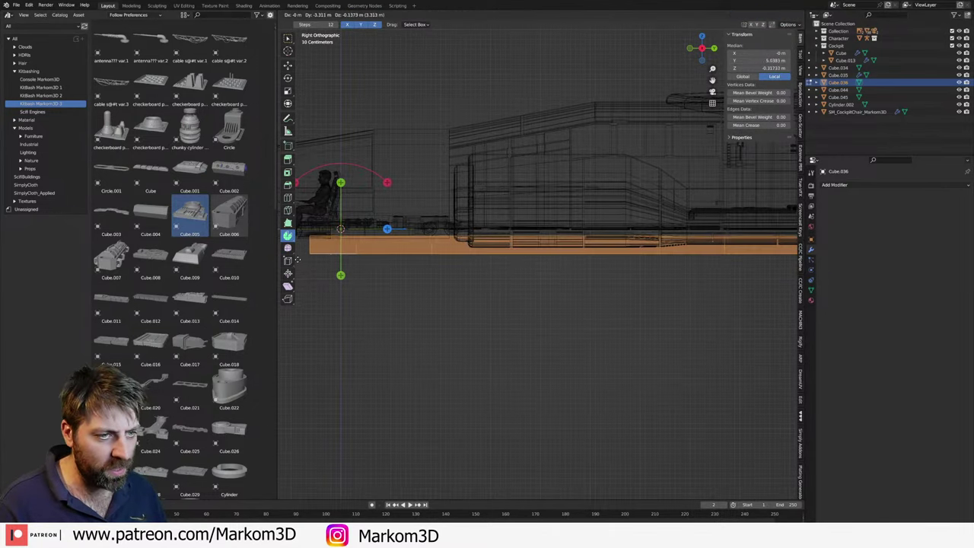
{"action": "left_click", "coordinate": [533, 251]}
{"action": "key", "text": "z"}
{"action": "mouse_move", "coordinate": [533, 252]}
{"action": "middle_mouse_down"}
{"action": "mouse_move", "coordinate": [573, 289]}
{"action": "mouse_move", "coordinate": [622, 306]}
{"action": "mouse_move", "coordinate": [541, 150]}
{"action": "middle_mouse_up"}
{"action": "left_click", "coordinate": [628, 290]}
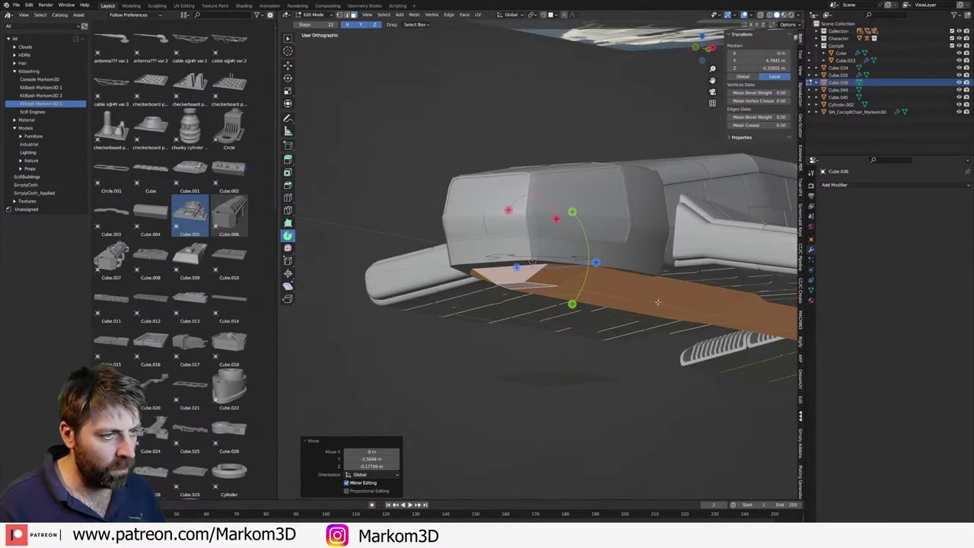
{"action": "left_click", "coordinate": [479, 242]}
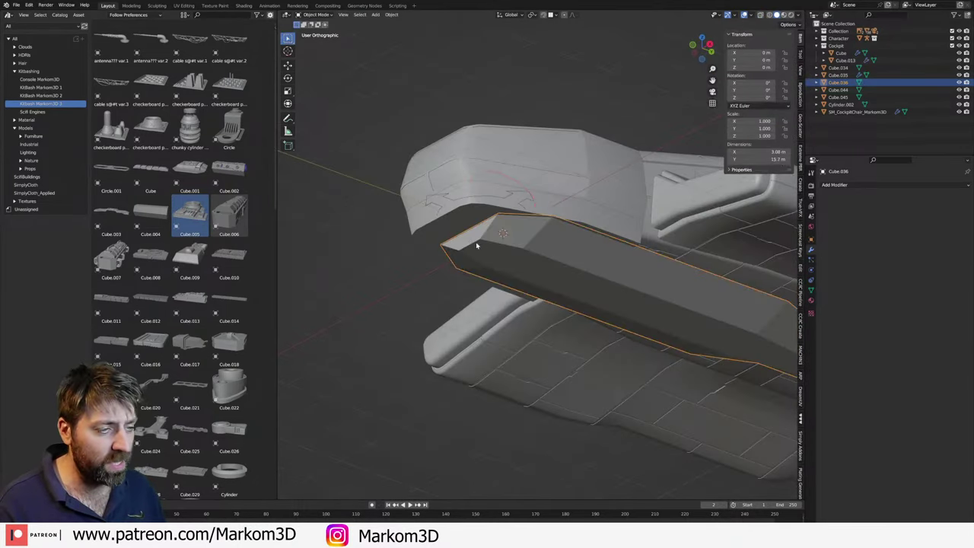
{"action": "key", "text": "Tab"}
{"action": "left_click", "coordinate": [585, 281]}
{"action": "middle_click_drag", "start_coordinate": [585, 282], "coordinate": [549, 280]}
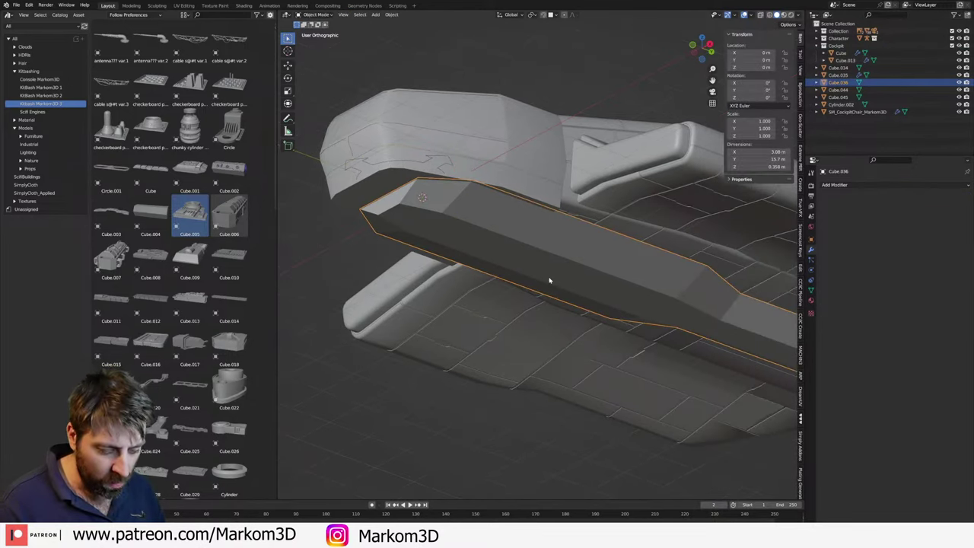
- Apply Shade Auto Smooth to the long belly plate, then delete it
{"action": "right_click", "coordinate": [550, 280]}
{"action": "left_click", "coordinate": [550, 280]}
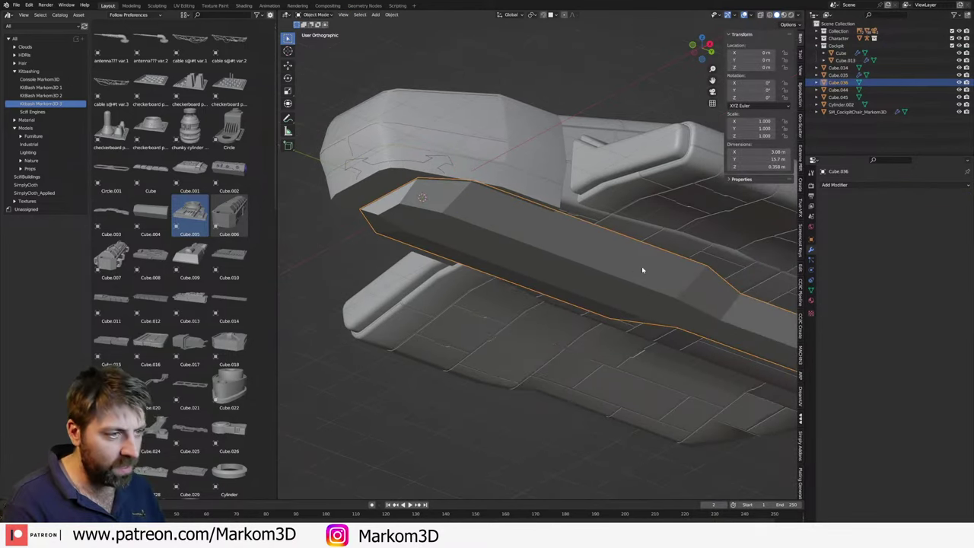
{"action": "key", "text": "Delete"}
- Inset the two bottom faces of the nose piece under the cockpit
{"action": "left_click", "coordinate": [450, 238]}
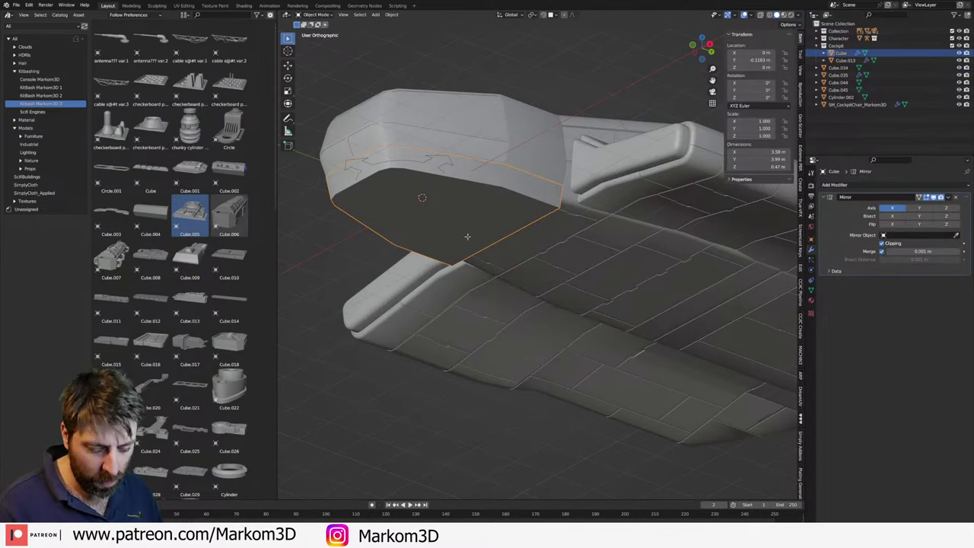
{"action": "key", "text": "Tab"}
{"action": "left_click", "coordinate": [487, 216]}
{"action": "left_click", "coordinate": [430, 190], "text": "shift"}
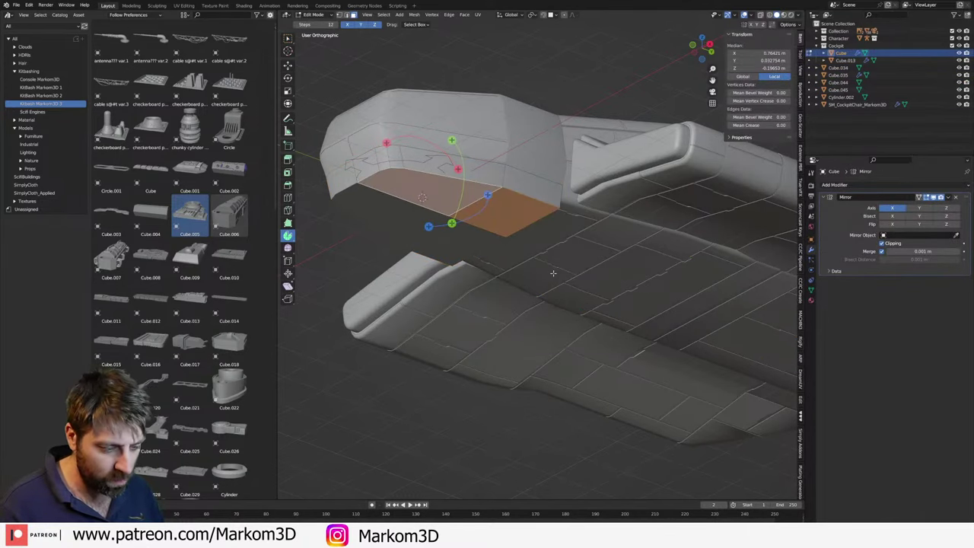
{"action": "key", "text": "i"}
{"action": "left_click", "coordinate": [553, 273]}
{"action": "middle_click_drag", "start_coordinate": [553, 272], "coordinate": [485, 179]}
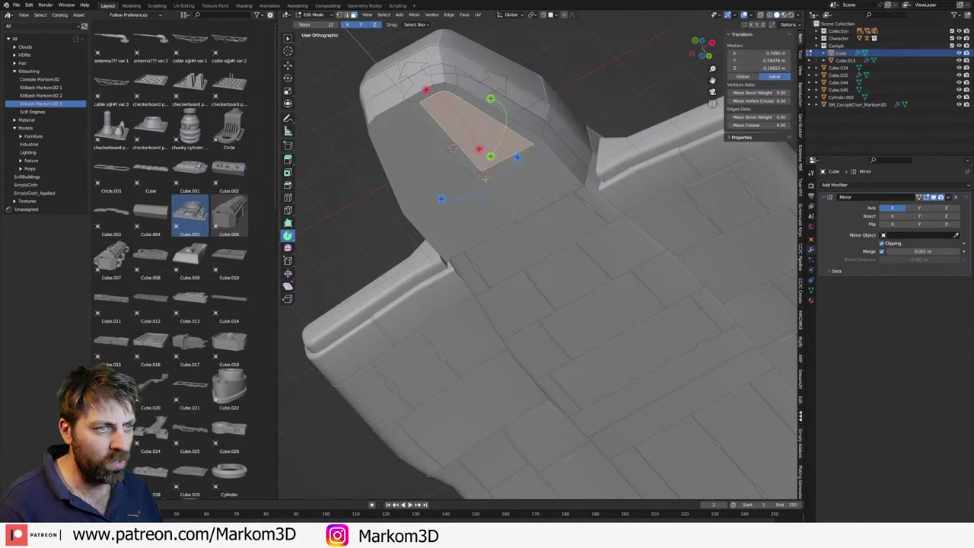
- Try deleting and refilling the underside's centre faces, then undo it
{"action": "left_click", "coordinate": [471, 165], "text": "alt"}
{"action": "key", "text": "x"}
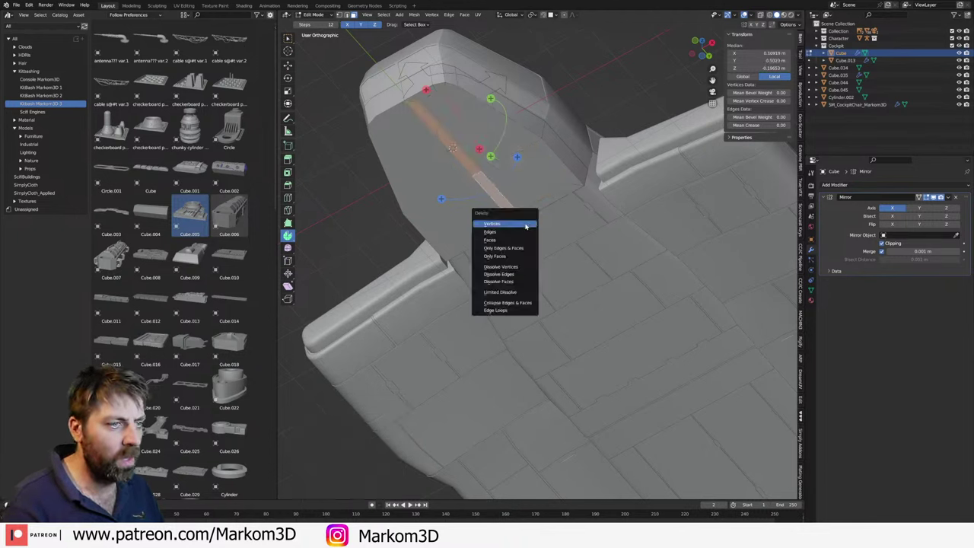
{"action": "left_click", "coordinate": [515, 242]}
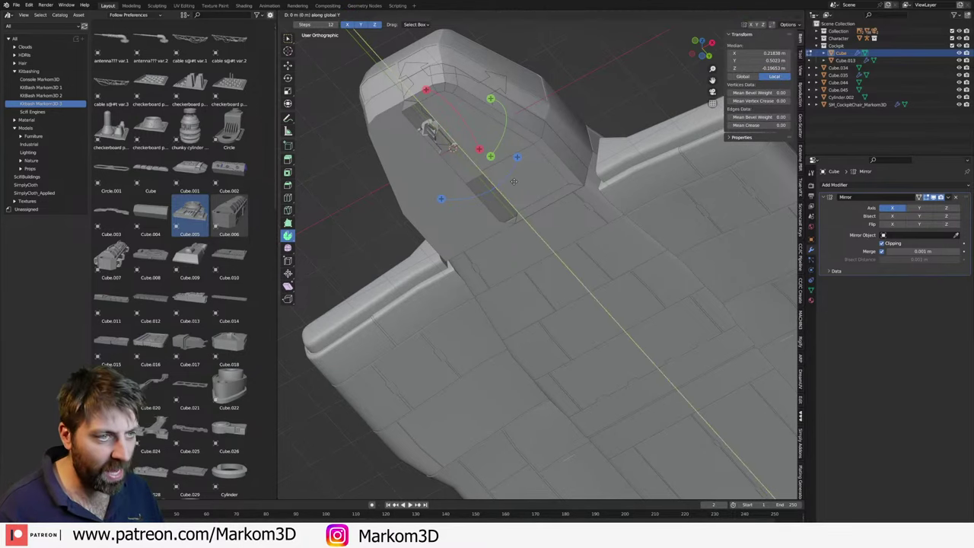
{"action": "key", "text": "f"}
{"action": "mouse_move", "coordinate": [513, 181]}
{"action": "middle_mouse_down"}
{"action": "mouse_move", "coordinate": [471, 248]}
{"action": "mouse_move", "coordinate": [511, 238]}
{"action": "mouse_move", "coordinate": [577, 244]}
{"action": "middle_mouse_up"}
{"action": "key", "text": "alt+a"}
{"action": "key", "text": "ctrl+z"}
- Extrude the inset underside faces downward and shrink them to 0.863
{"action": "left_click", "coordinate": [489, 202]}
{"action": "left_click", "coordinate": [426, 183], "text": "alt"}
{"action": "key", "text": "e"}
{"action": "left_click", "coordinate": [508, 250]}
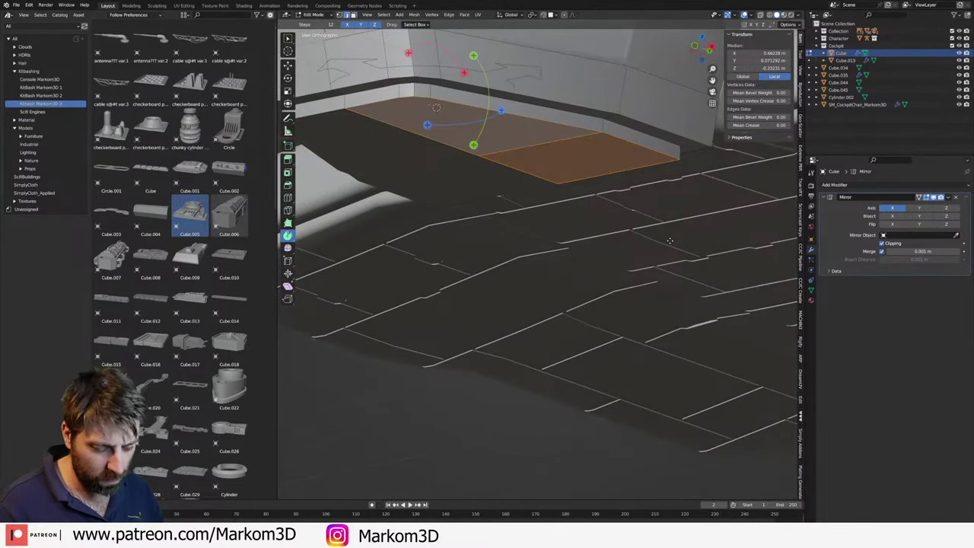
{"action": "key", "text": "s"}
{"action": "left_click", "coordinate": [567, 250]}
{"action": "mouse_move", "coordinate": [567, 250]}
{"action": "middle_mouse_down"}
{"action": "mouse_move", "coordinate": [553, 251]}
{"action": "mouse_move", "coordinate": [553, 198]}
{"action": "middle_mouse_up"}
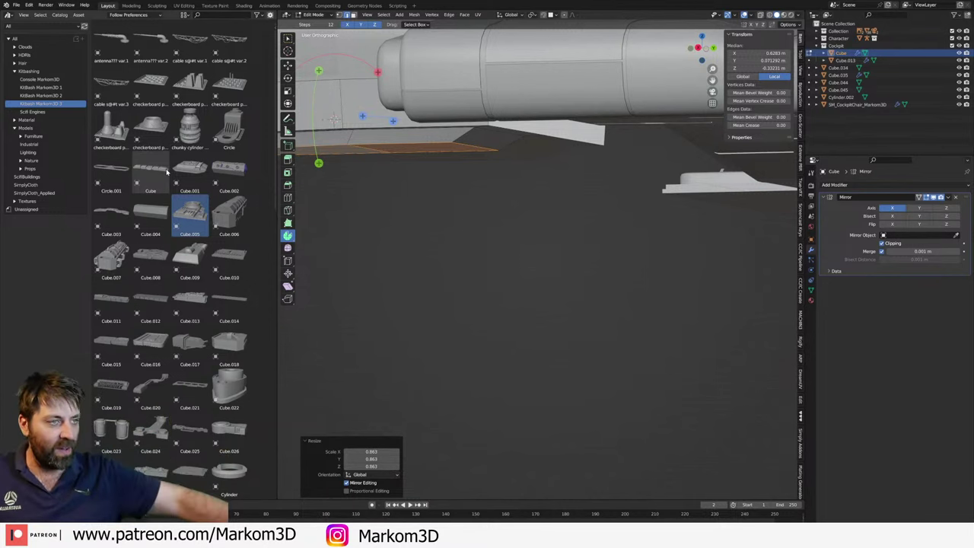
{"action": "scroll", "coordinate": [167, 172], "scroll_direction": "down", "scroll_amount": 1}
{"action": "mouse_move", "coordinate": [316, 214]}
{"action": "middle_mouse_down"}
{"action": "mouse_move", "coordinate": [525, 169]}
{"action": "mouse_move", "coordinate": [495, 168]}
{"action": "middle_mouse_up"}
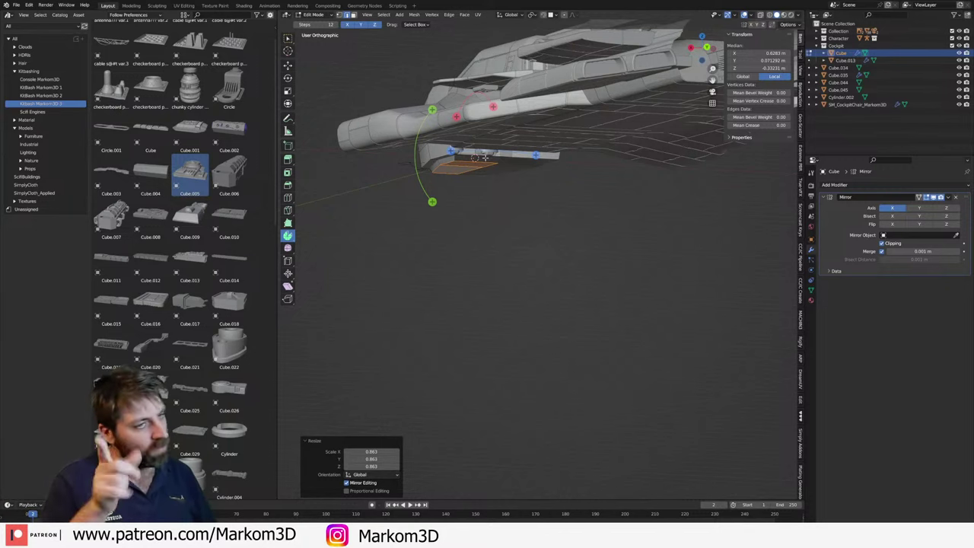
- Re-enter Edit Mode on the nose piece, select the extruded panel's faces, then leave
{"action": "middle_click_drag", "start_coordinate": [468, 271], "coordinate": [457, 274]}
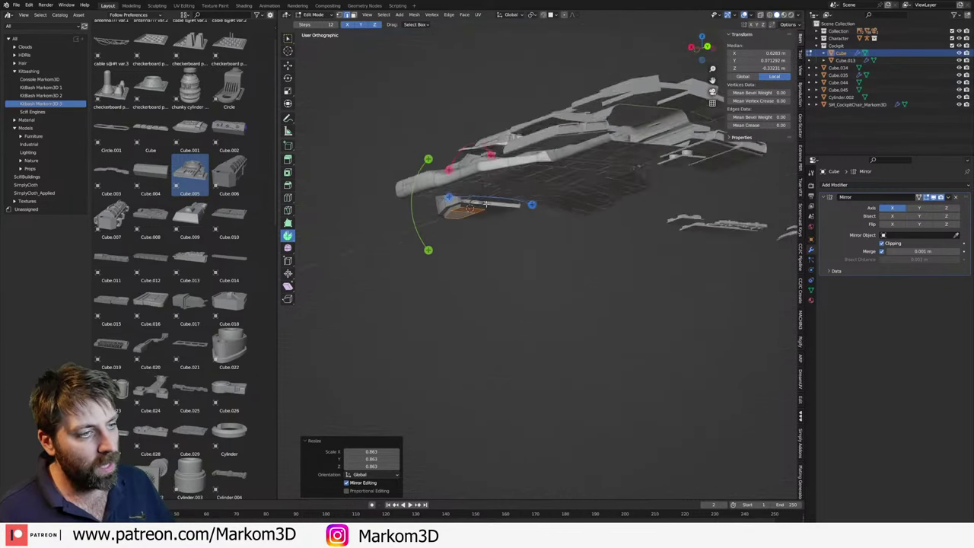
{"action": "scroll", "coordinate": [486, 203], "scroll_direction": "up", "scroll_amount": 3}
{"action": "key", "text": "Tab"}
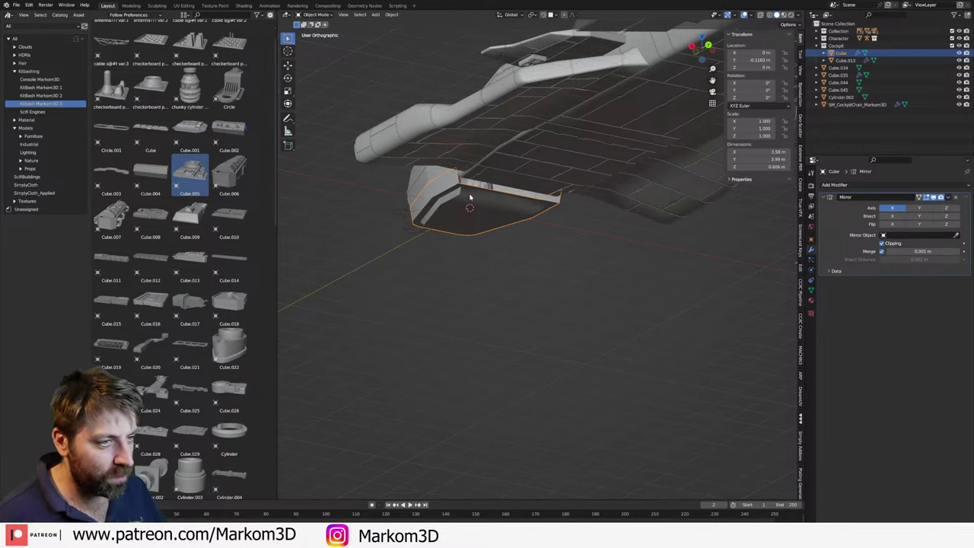
{"action": "key", "text": "Tab"}
{"action": "scroll", "coordinate": [469, 197], "scroll_direction": "up", "scroll_amount": 3}
{"action": "left_click", "coordinate": [483, 191]}
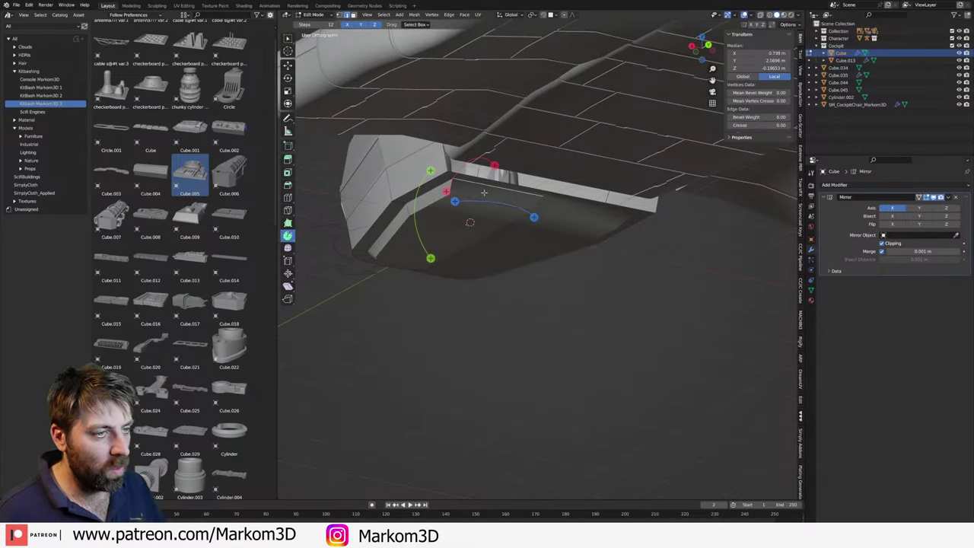
{"action": "left_click", "coordinate": [481, 195]}
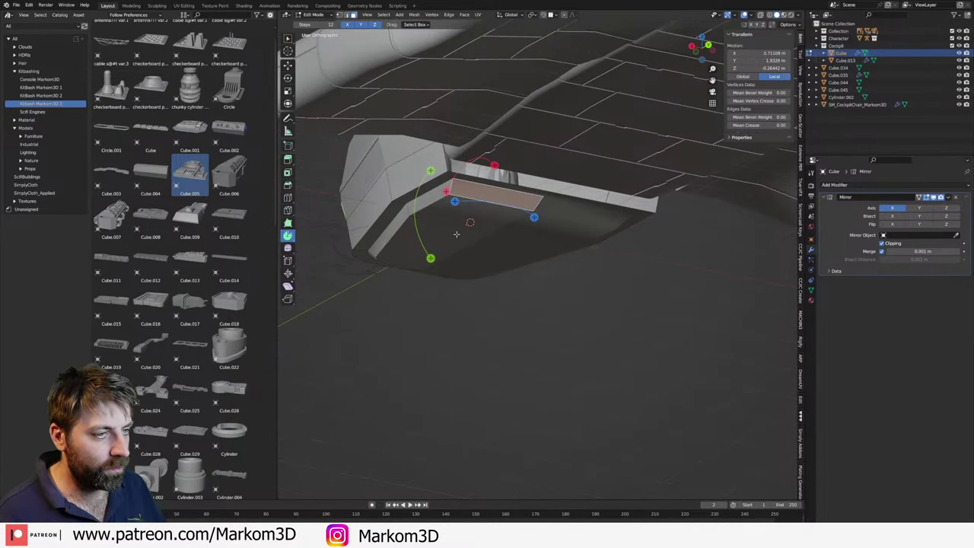
{"action": "scroll", "coordinate": [480, 226], "scroll_direction": "down", "scroll_amount": 3}
{"action": "key", "text": "Tab"}
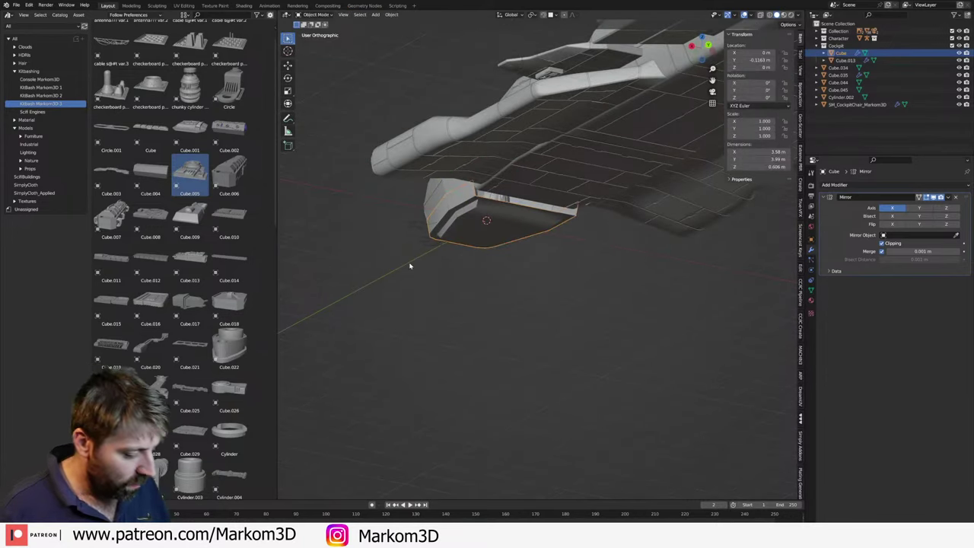
- Switch to Bottom Orthographic view and snap the 3D cursor to the world origin
{"action": "key", "text": "ctrl+KP_7"}
{"action": "scroll", "coordinate": [530, 332], "scroll_direction": "down", "scroll_amount": 2}
{"action": "scroll", "coordinate": [530, 332], "scroll_direction": "up", "scroll_amount": 2}
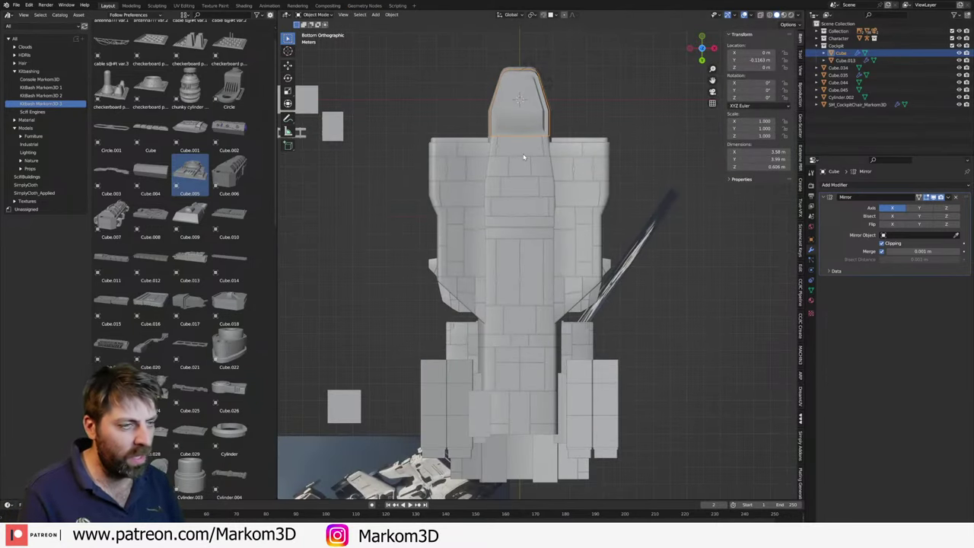
{"action": "right_click", "coordinate": [489, 151]}
{"action": "key", "text": "shift+s"}
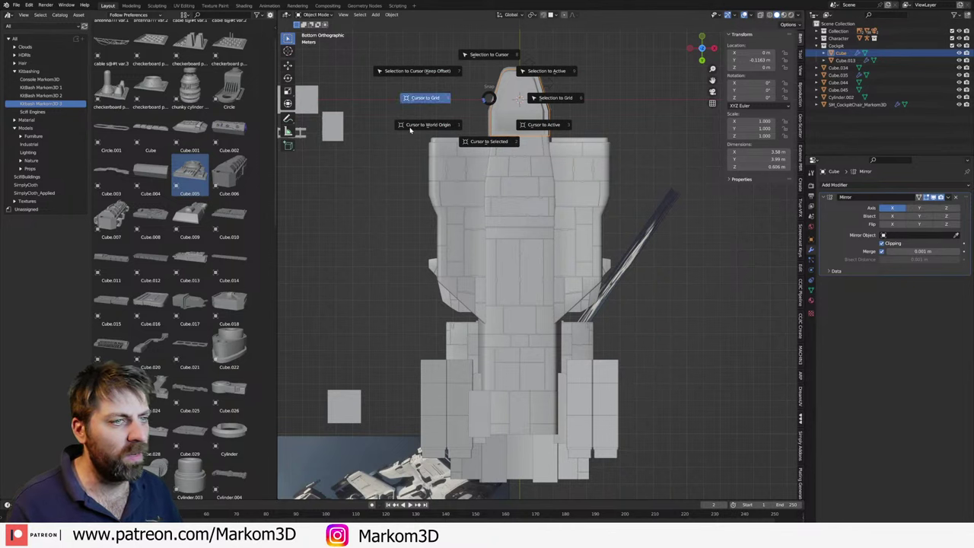
{"action": "left_click", "coordinate": [426, 97]}
{"action": "key", "text": "shift+s"}
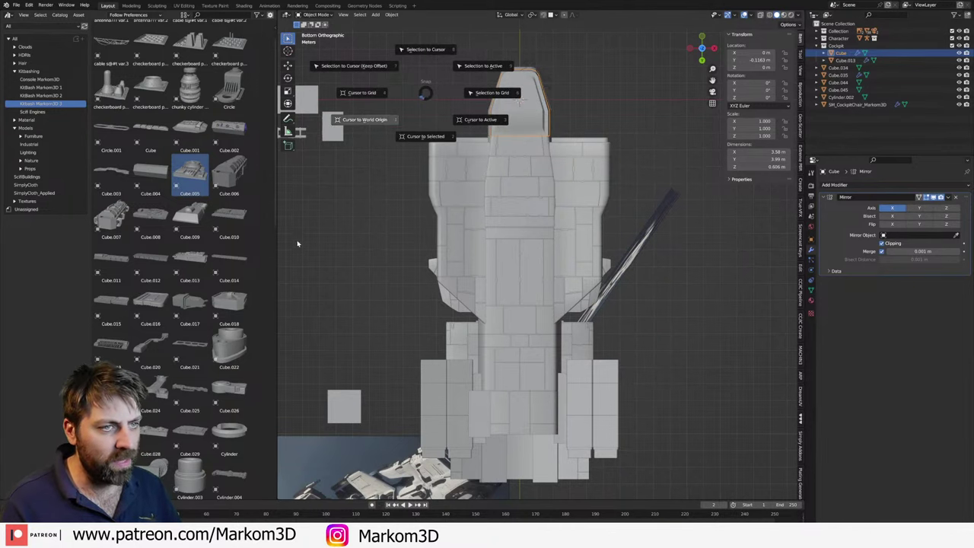
{"action": "left_click", "coordinate": [367, 121]}
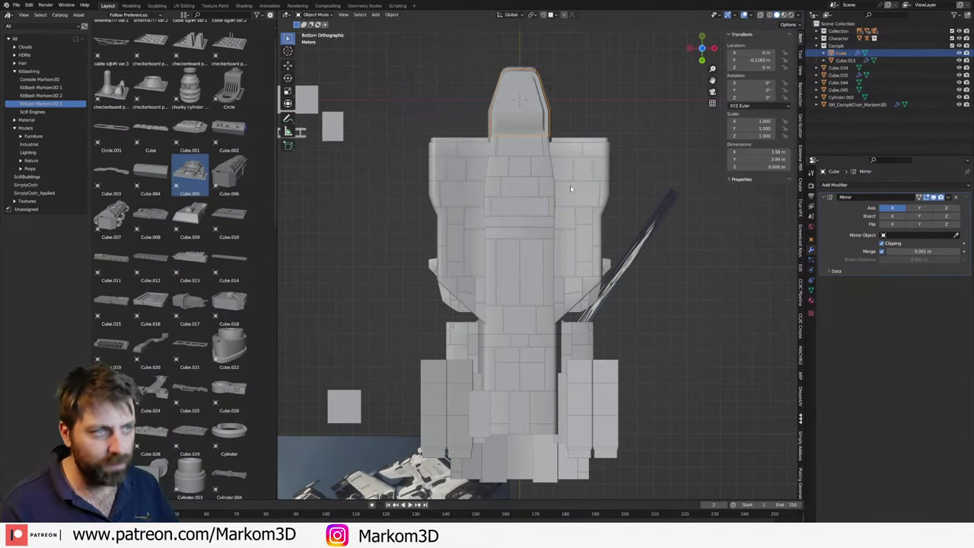
{"action": "middle_click_drag", "start_coordinate": [540, 154], "coordinate": [530, 162], "text": "shift"}
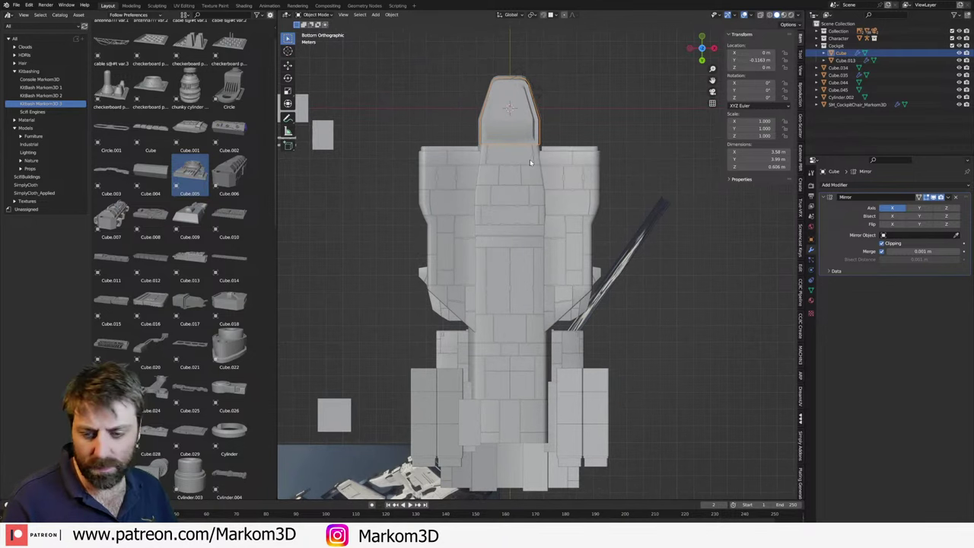
{"action": "middle_click_drag", "start_coordinate": [524, 197], "coordinate": [525, 162], "text": "shift"}
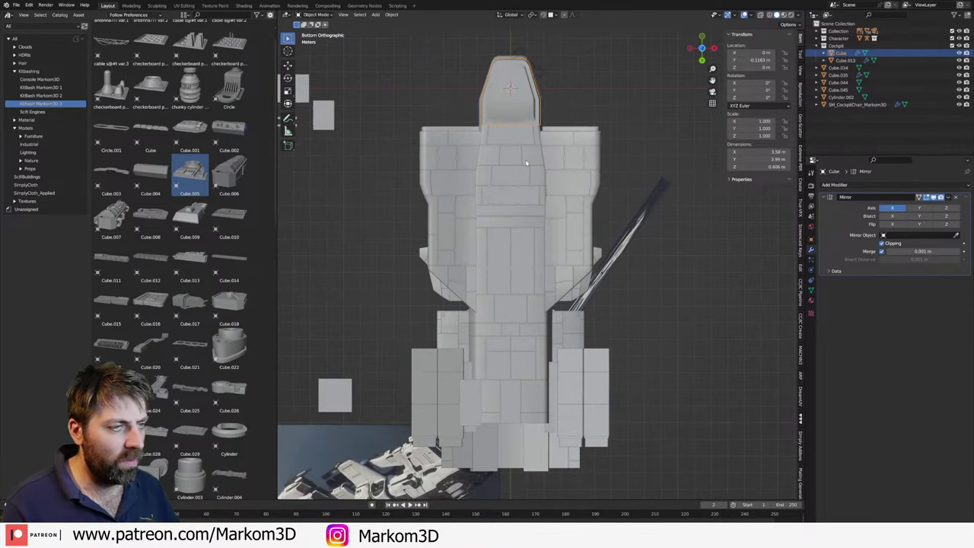
{"action": "key", "text": "shift+a"}
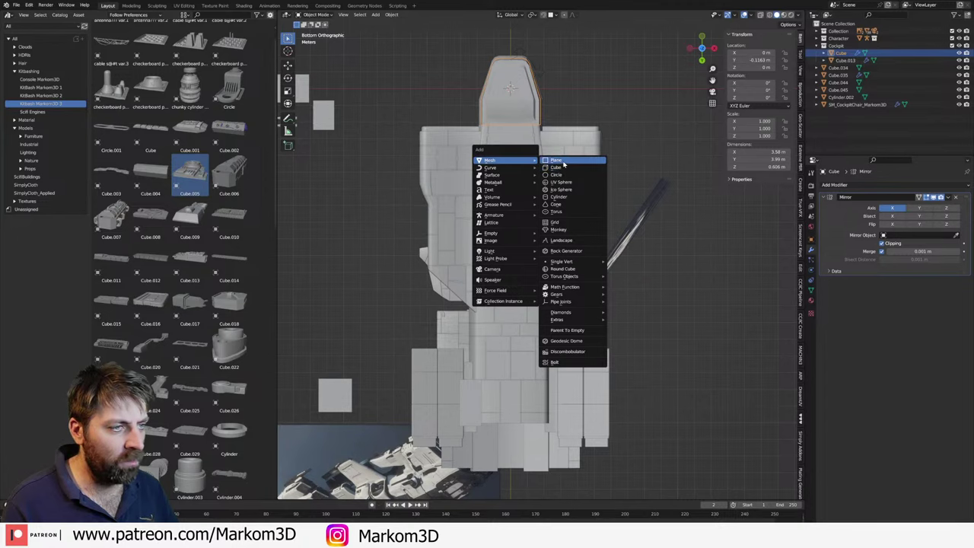
- Add a Plane and lower it along Z beneath the hull in Edit Mode
{"action": "left_click", "coordinate": [563, 161]}
{"action": "key", "text": "Tab"}
{"action": "key", "text": "g"}
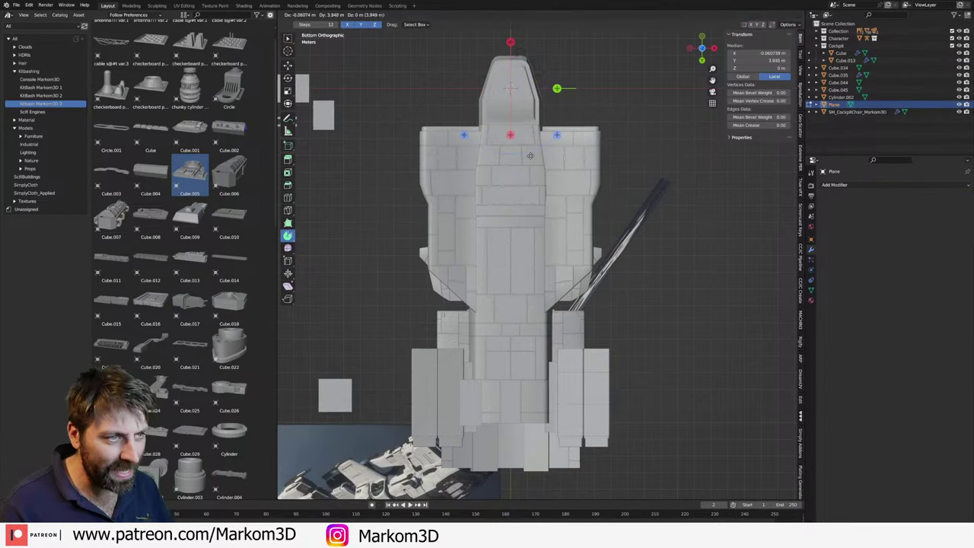
{"action": "left_click", "coordinate": [518, 167]}
{"action": "middle_click_drag", "start_coordinate": [518, 166], "coordinate": [502, 231]}
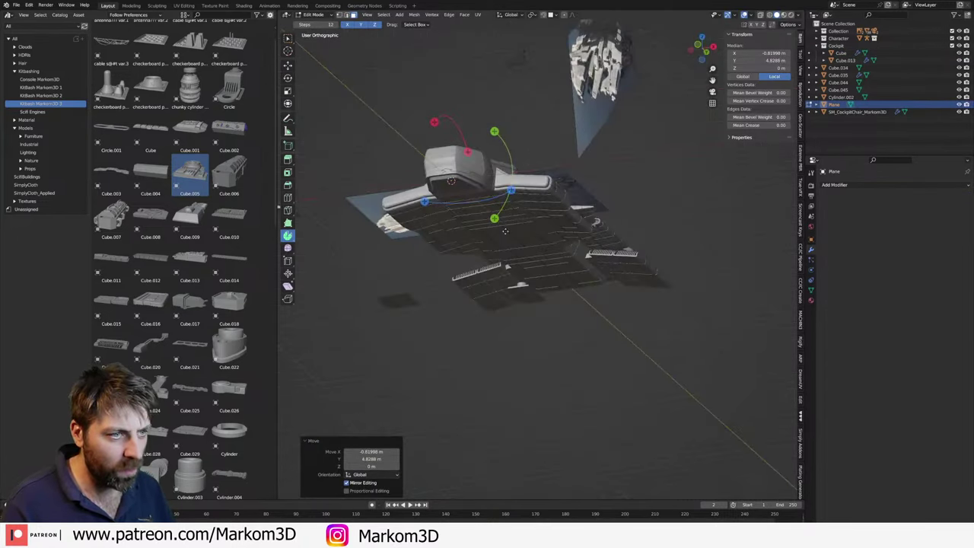
{"action": "key", "text": "g"}
{"action": "key", "text": "z"}
{"action": "left_click", "coordinate": [506, 238]}
{"action": "scroll", "coordinate": [471, 236], "scroll_direction": "up", "scroll_amount": 3}
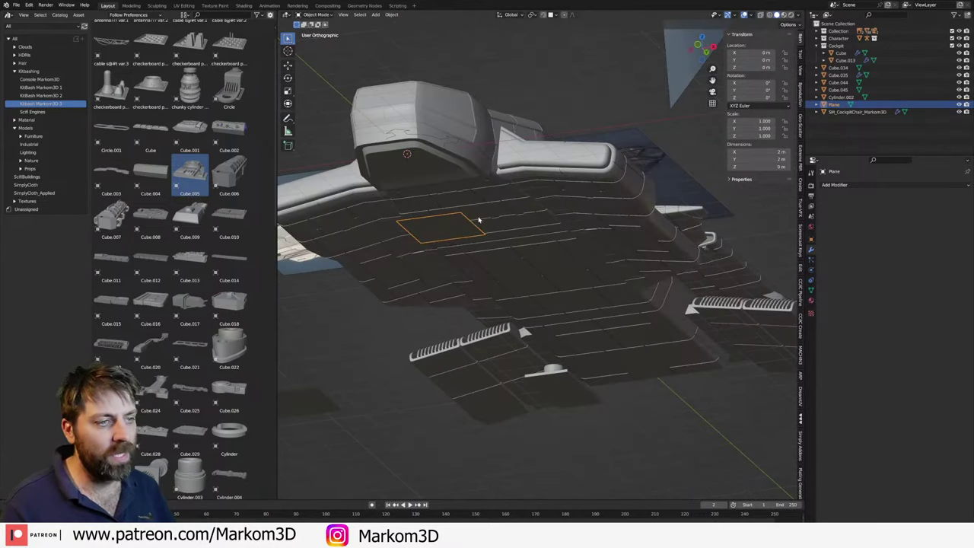
- Move one edge of the plane along Z to bend the plate
{"action": "left_click", "coordinate": [424, 240]}
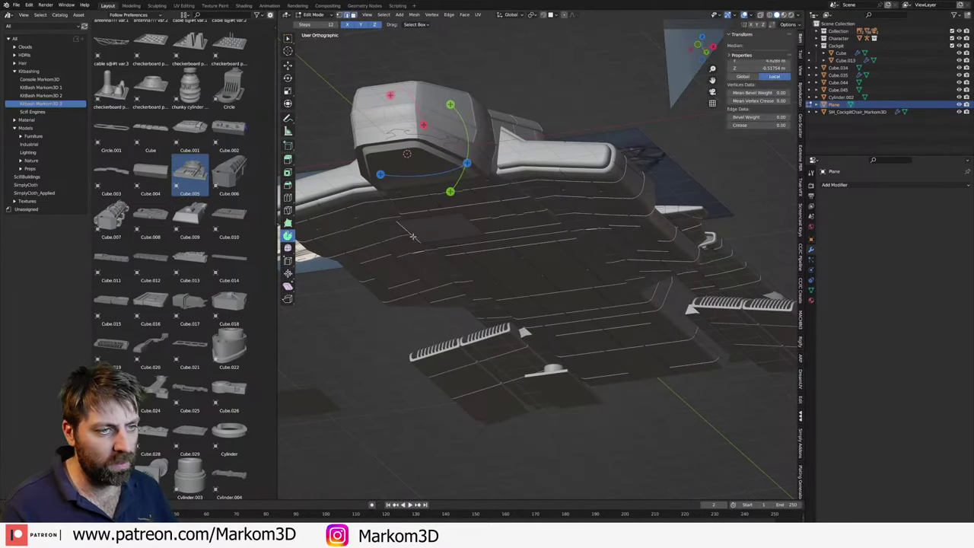
{"action": "key", "text": "g"}
{"action": "key", "text": "z"}
{"action": "left_click", "coordinate": [427, 232]}
- Add a Mirror modifier to the plane, viewed from Bottom view
{"action": "key", "text": "Tab"}
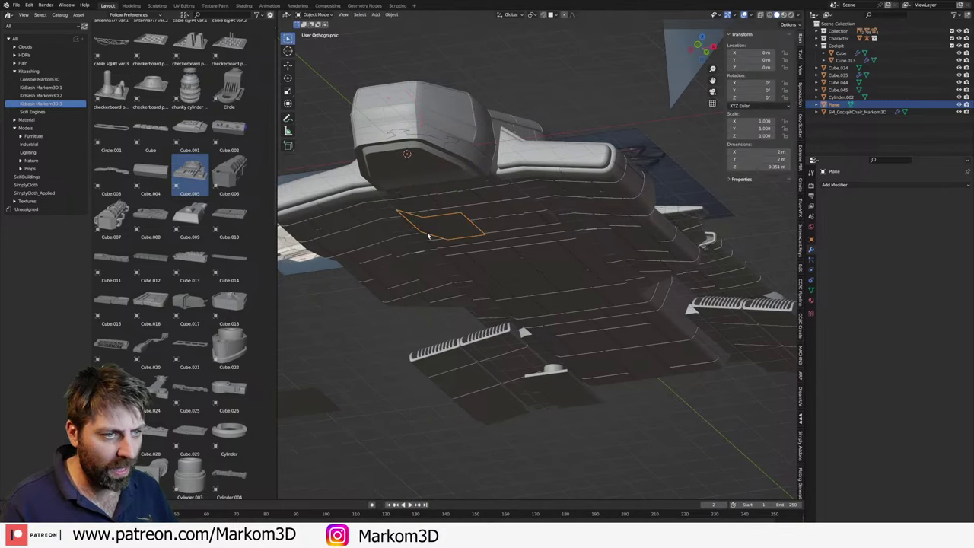
{"action": "key", "text": "ctrl+KP_7"}
{"action": "scroll", "coordinate": [457, 238], "scroll_direction": "down", "scroll_amount": 3}
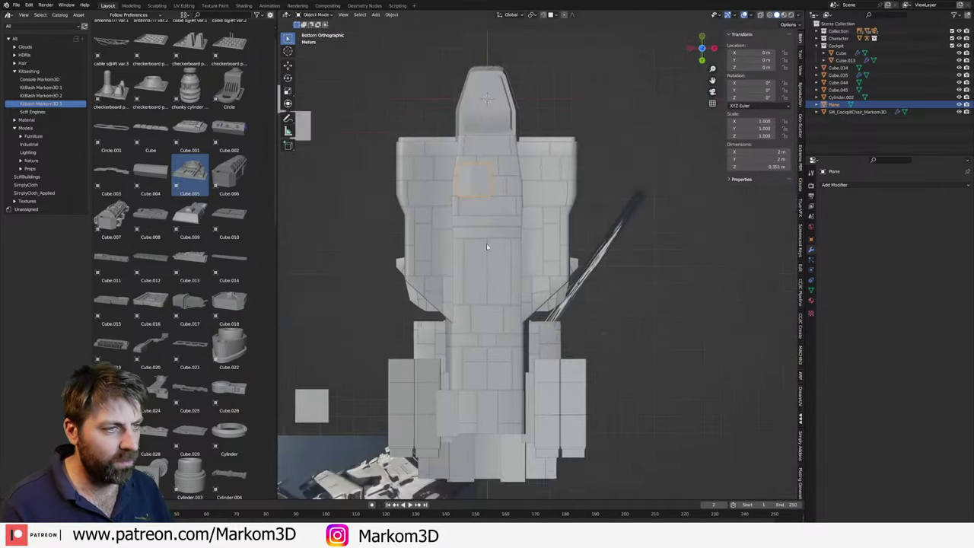
{"action": "left_click", "coordinate": [866, 185]}
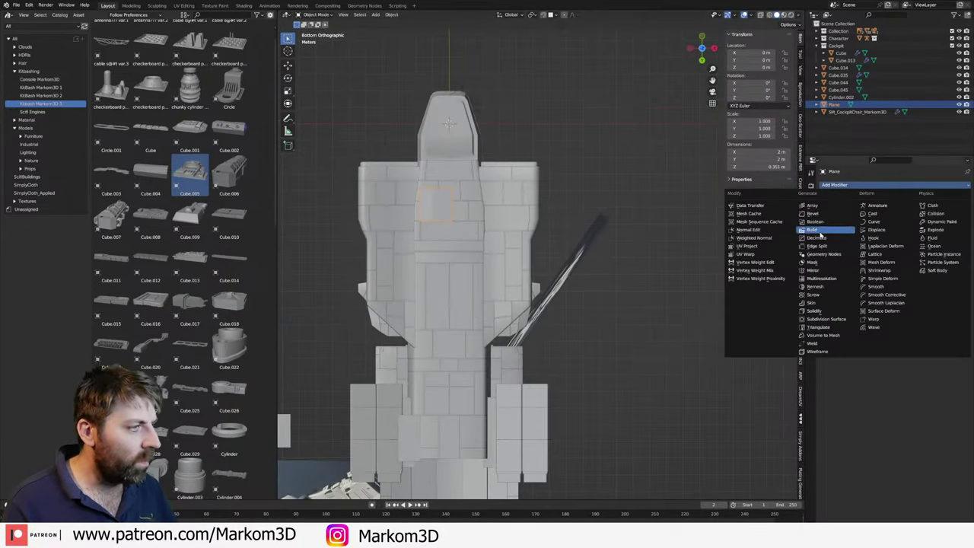
{"action": "left_click", "coordinate": [822, 272]}
- Slide the plate sideways in Edit Mode and select one of its faces
{"action": "middle_click_drag", "start_coordinate": [524, 206], "coordinate": [623, 210], "text": "shift"}
{"action": "key", "text": "Tab"}
{"action": "scroll", "coordinate": [622, 210], "scroll_direction": "up", "scroll_amount": 2}
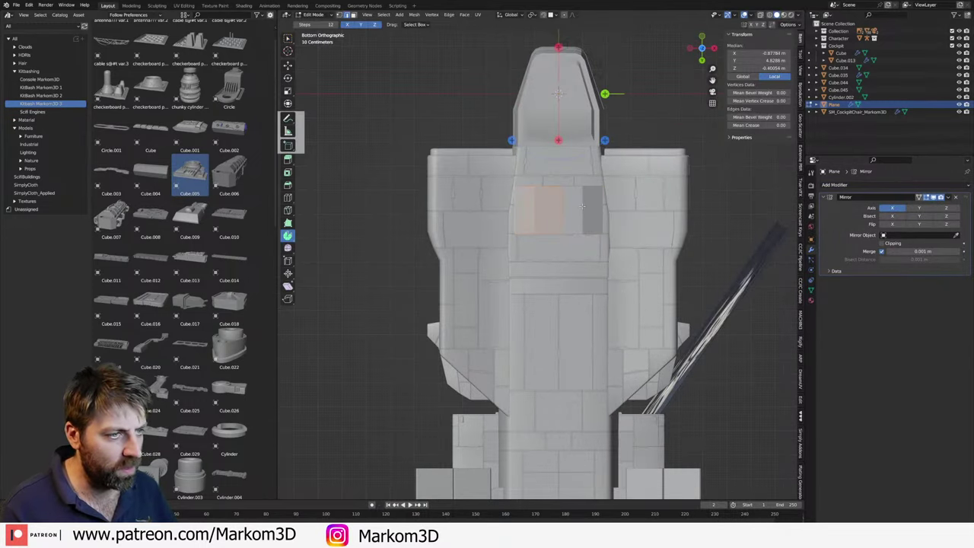
{"action": "key", "text": "g"}
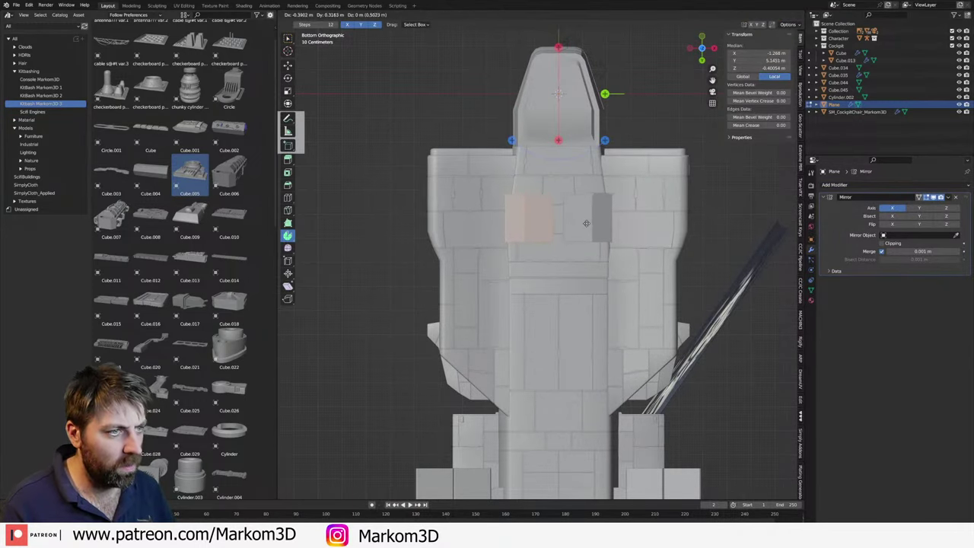
{"action": "left_click", "coordinate": [584, 223]}
{"action": "middle_click_drag", "start_coordinate": [585, 223], "coordinate": [524, 255]}
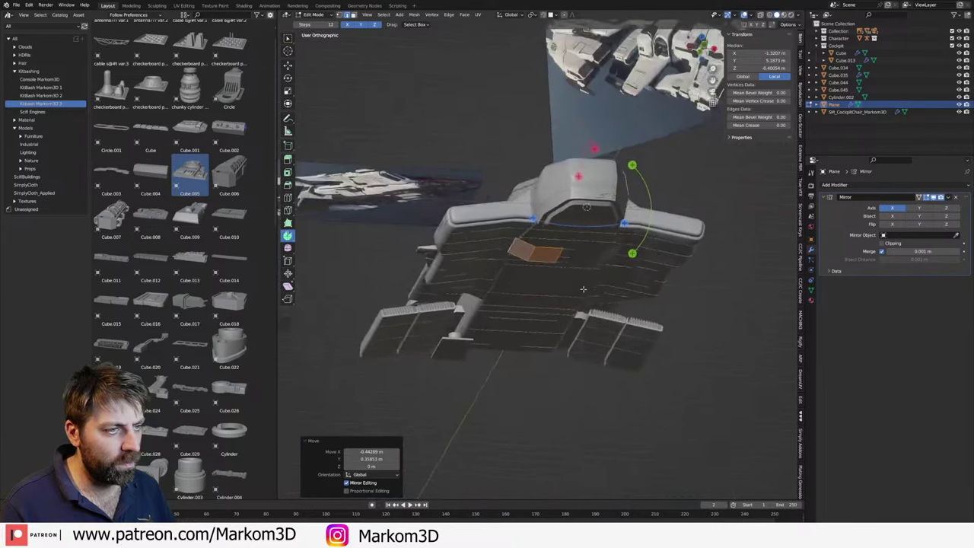
{"action": "left_click", "coordinate": [525, 255]}
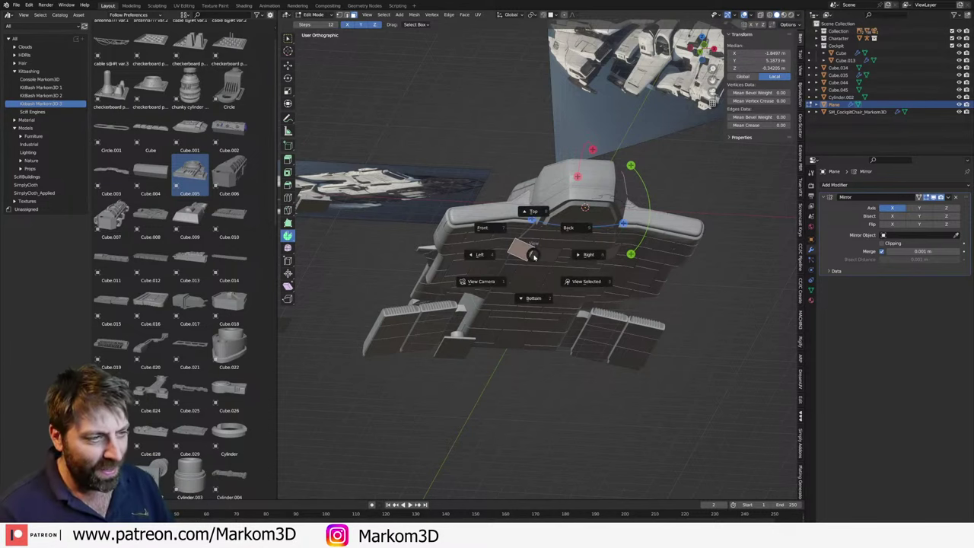
- Set the Mirror modifier's Mirror Object to Cube.013 and switch to Front view
{"action": "key", "text": "Tab"}
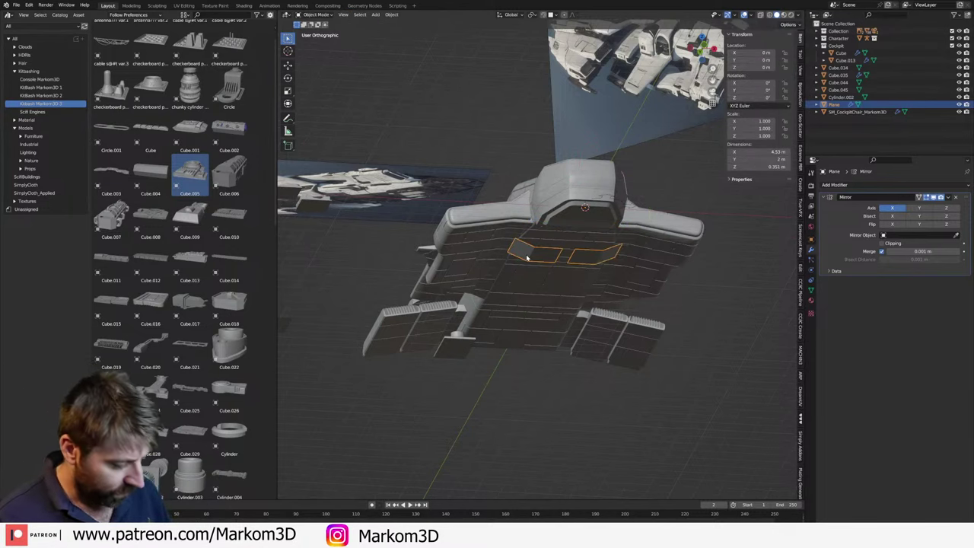
{"action": "left_click", "coordinate": [956, 235]}
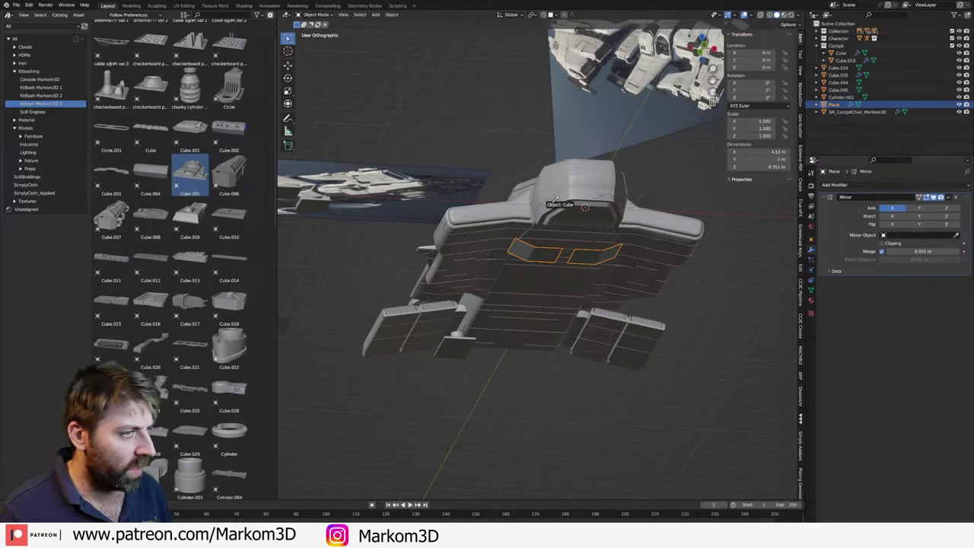
{"action": "left_click", "coordinate": [614, 235]}
{"action": "key", "text": "KP_3"}
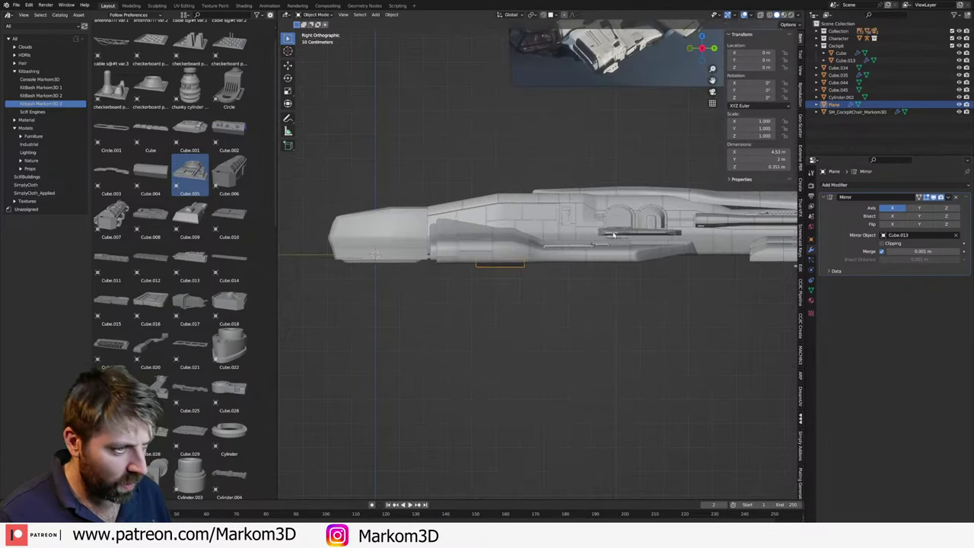
{"action": "key", "text": "KP_1"}
{"action": "scroll", "coordinate": [612, 231], "scroll_direction": "up", "scroll_amount": 4}
- Move the mirrored strips down and outward in Front view
{"action": "key", "text": "Tab"}
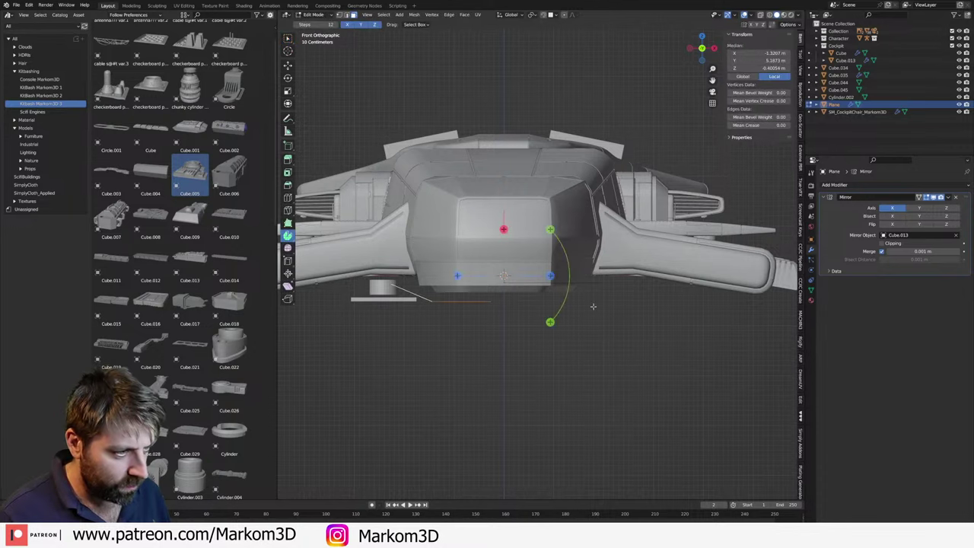
{"action": "key", "text": "Tab"}
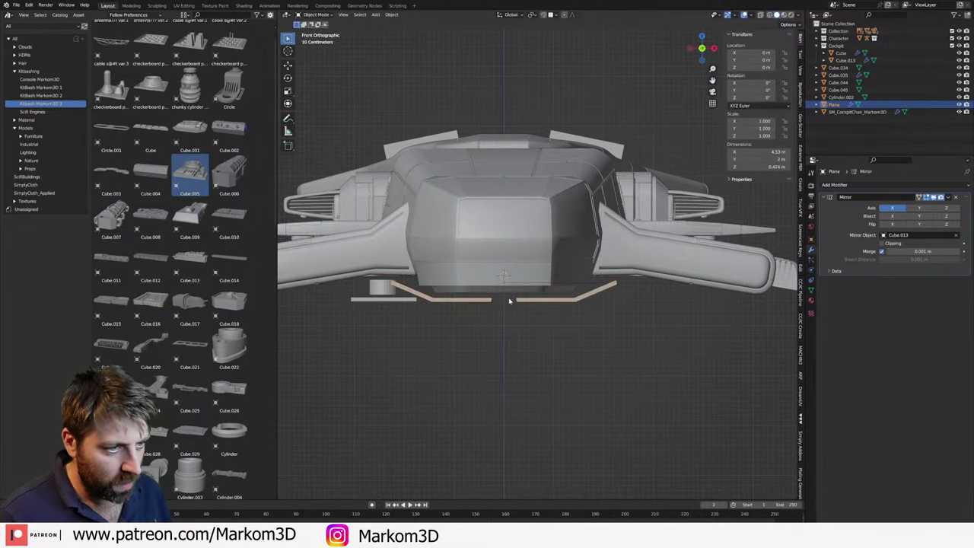
{"action": "middle_click_drag", "start_coordinate": [509, 301], "coordinate": [519, 285], "text": "shift"}
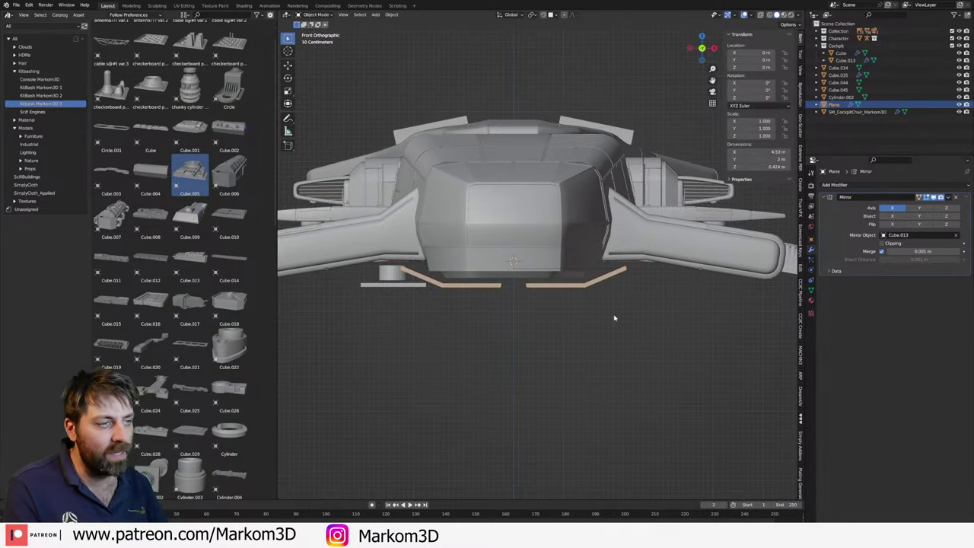
{"action": "key", "text": "g"}
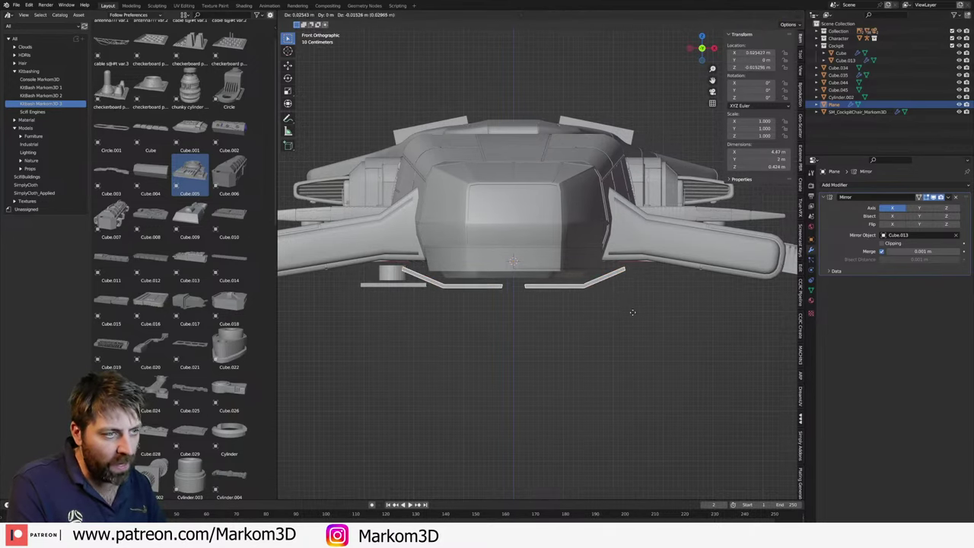
{"action": "key", "text": "Escape"}
{"action": "key", "text": "g"}
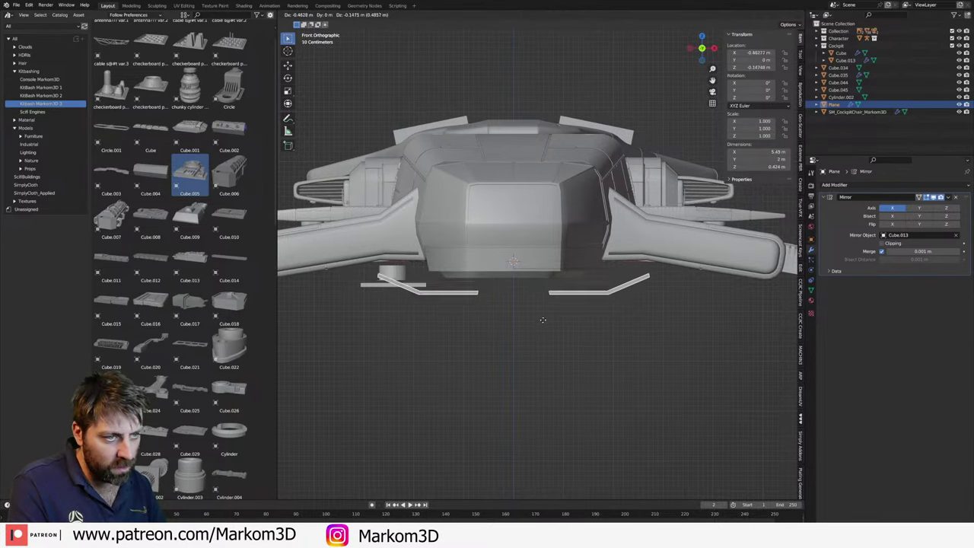
{"action": "left_click", "coordinate": [522, 337]}
- Try moving the strips again, cancelling each move so they stay put
{"action": "scroll", "coordinate": [536, 335], "scroll_direction": "down", "scroll_amount": 2}
{"action": "middle_click_drag", "start_coordinate": [537, 335], "coordinate": [609, 305], "text": "shift"}
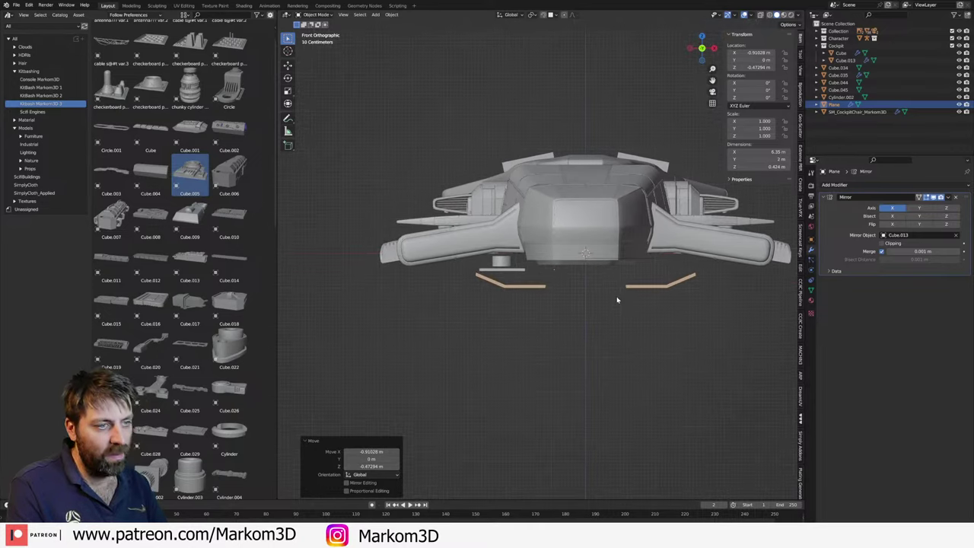
{"action": "key", "text": "g"}
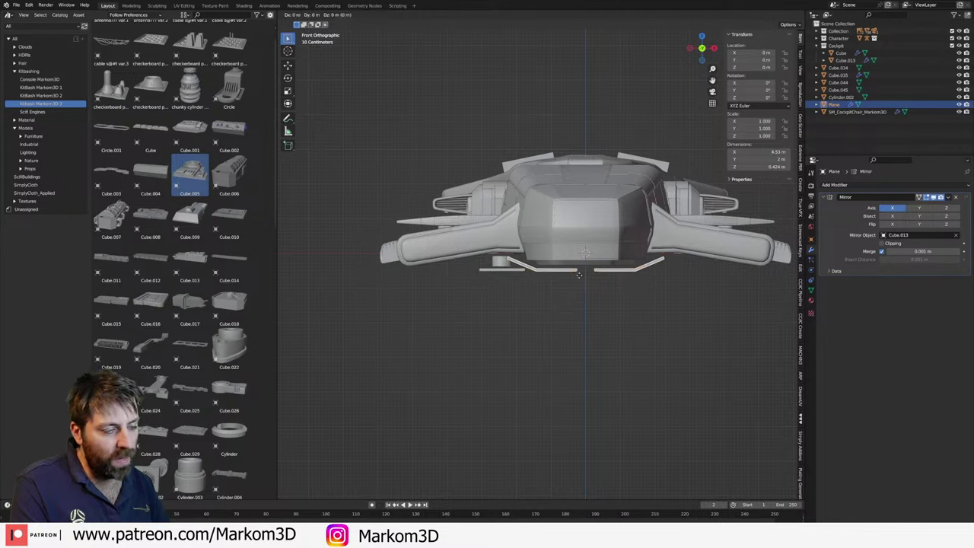
{"action": "right_click", "coordinate": [554, 290]}
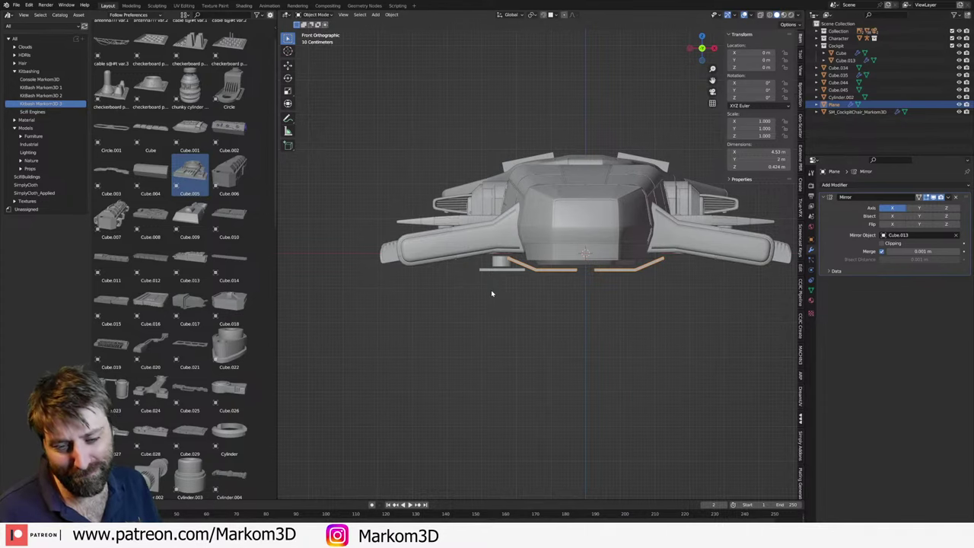
{"action": "scroll", "coordinate": [491, 293], "scroll_direction": "up", "scroll_amount": 1}
{"action": "key", "text": "g"}
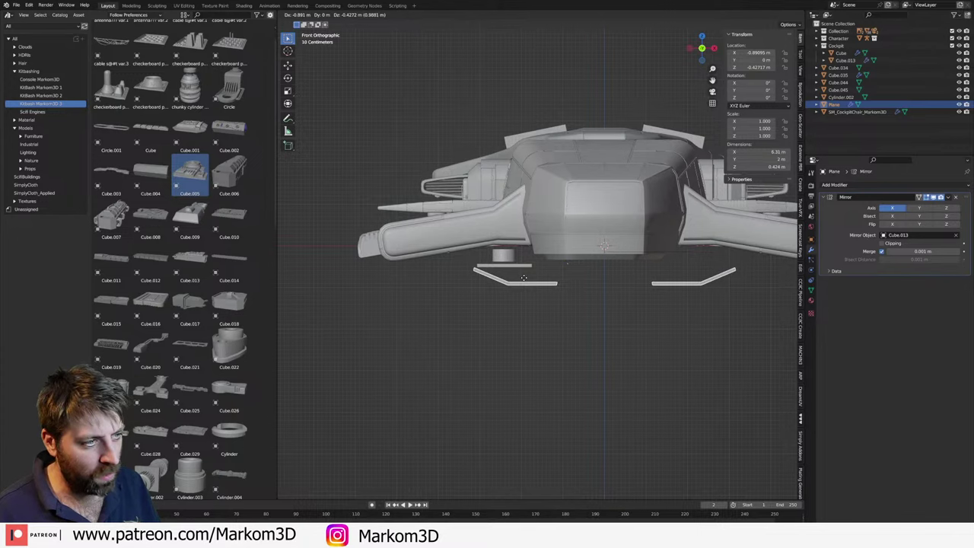
{"action": "right_click", "coordinate": [513, 284]}
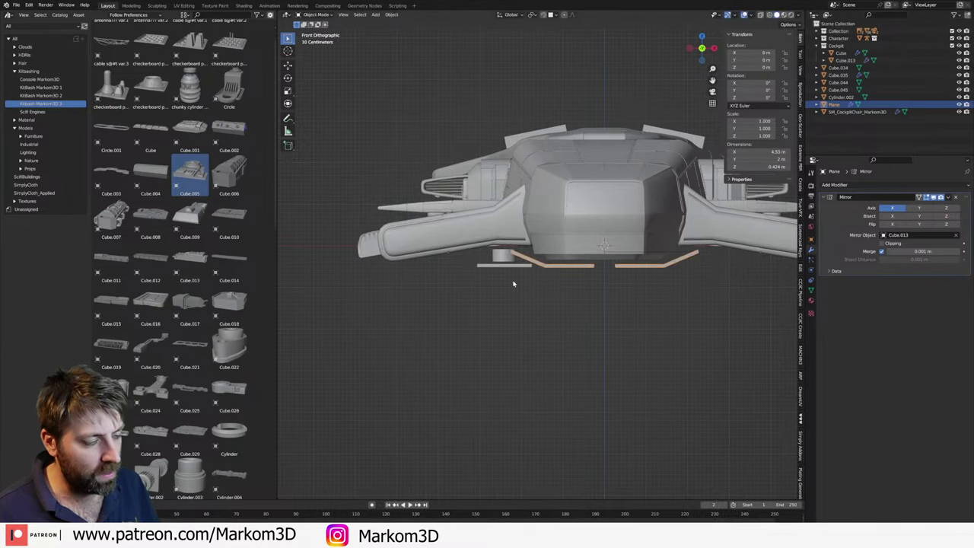
{"action": "scroll", "coordinate": [525, 280], "scroll_direction": "up", "scroll_amount": 2}
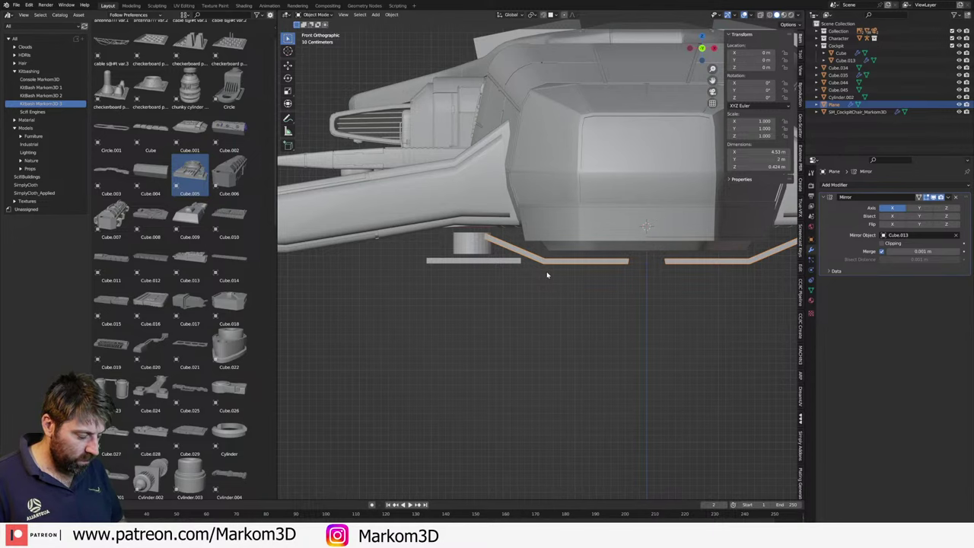
- Select the slanted flap faces on the belly plate and delete them
{"action": "middle_click_drag", "start_coordinate": [547, 275], "coordinate": [561, 225]}
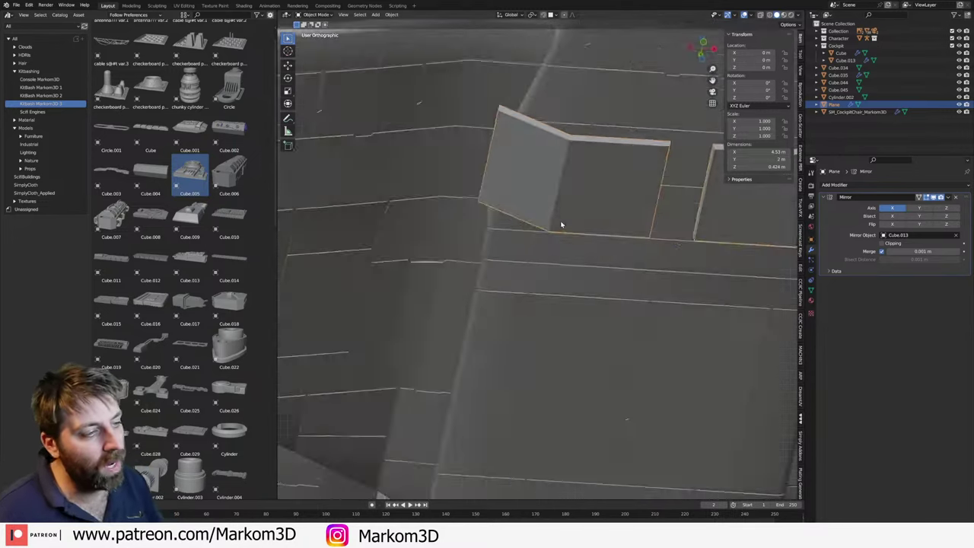
{"action": "scroll", "coordinate": [561, 225], "scroll_direction": "down", "scroll_amount": 4}
{"action": "key", "text": "Tab"}
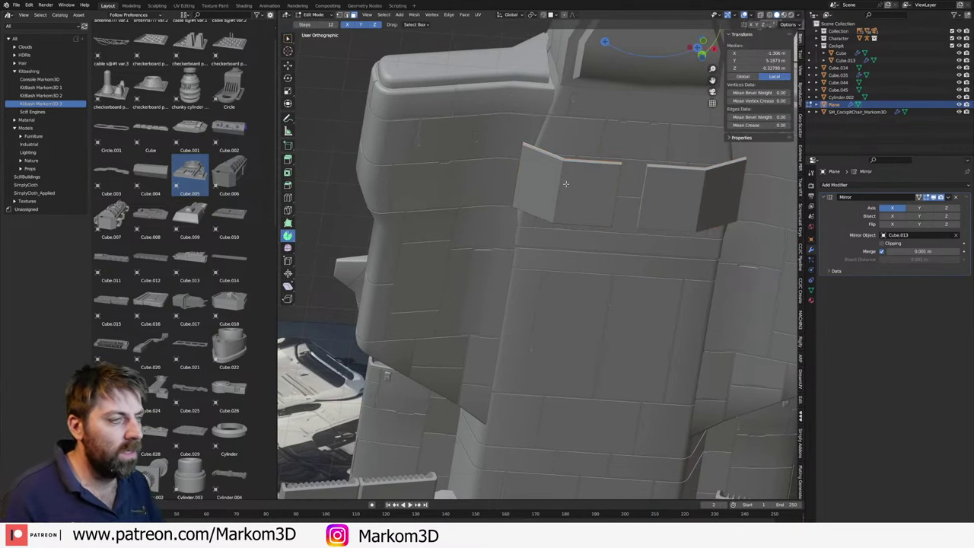
{"action": "key", "text": "x"}
{"action": "left_click", "coordinate": [542, 169]}
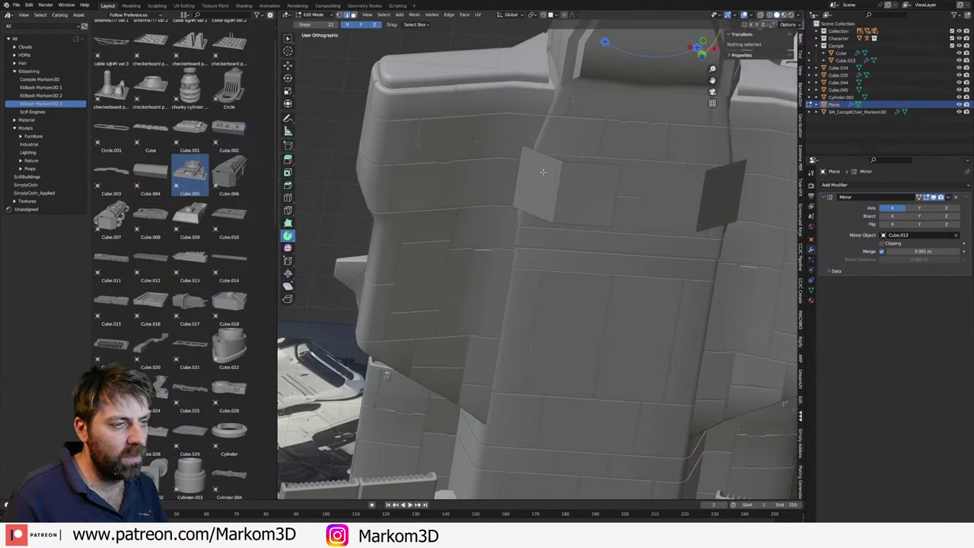
{"action": "key", "text": "ctrl+z"}
{"action": "key", "text": "ctrl+shift+z"}
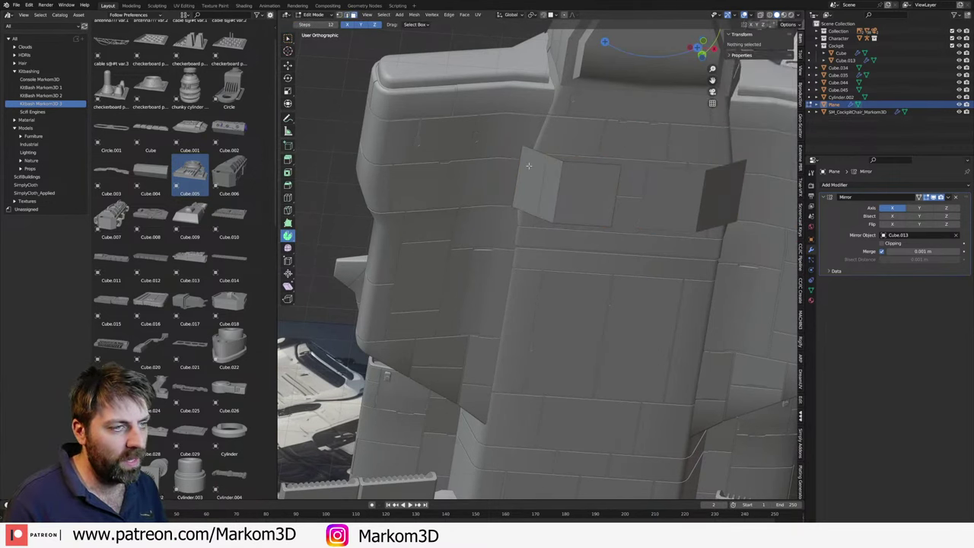
{"action": "key", "text": "l"}
{"action": "key", "text": "x"}
{"action": "left_click", "coordinate": [525, 177]}
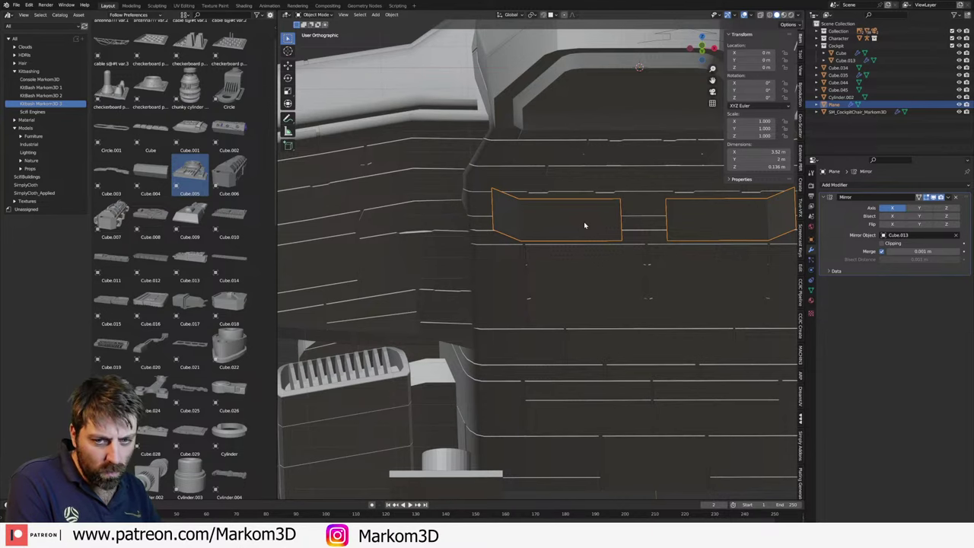
- Switch to Front view with Wireframe shading
{"action": "key", "text": "KP_1"}
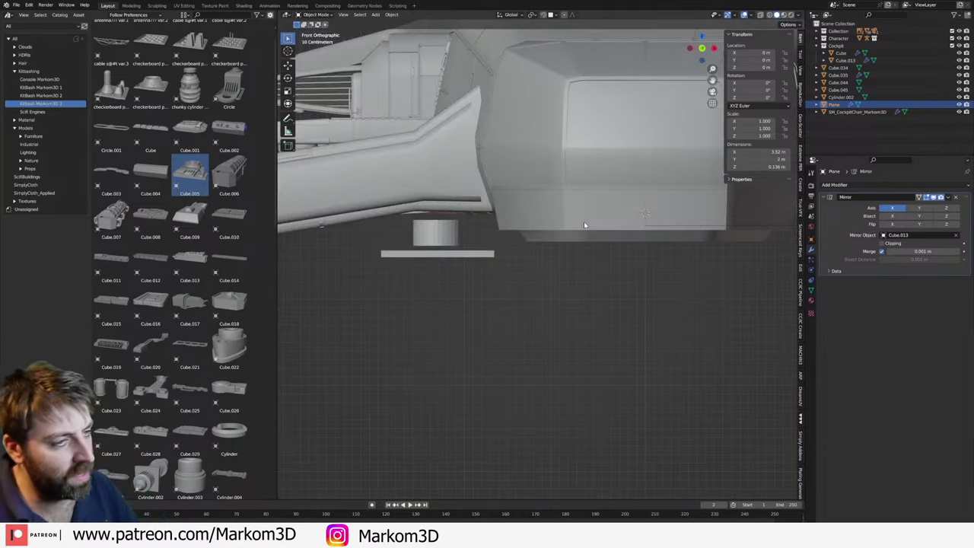
{"action": "key", "text": "z"}
{"action": "left_click", "coordinate": [565, 220]}
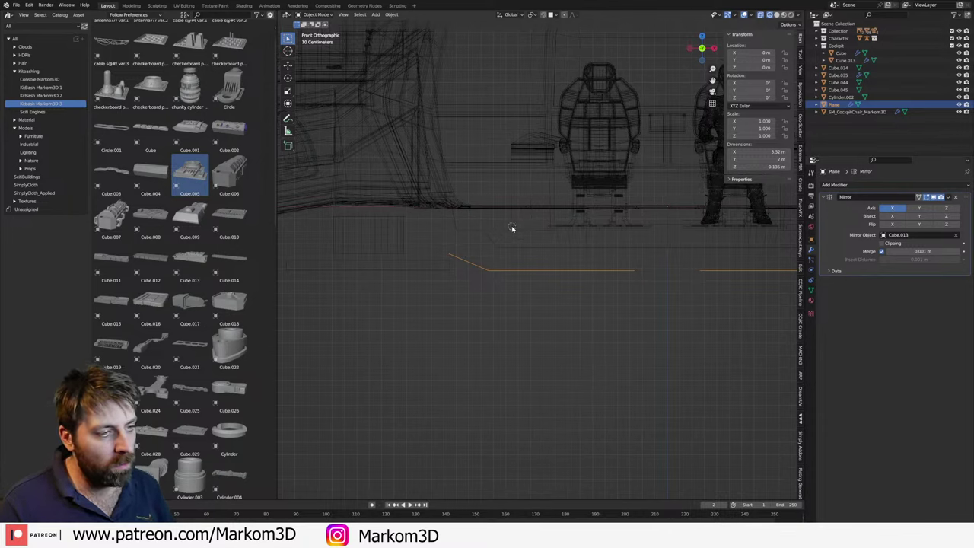
- Add a Cylinder and rotate its mesh 90° on X to face the front
{"action": "key", "text": "shift+a"}
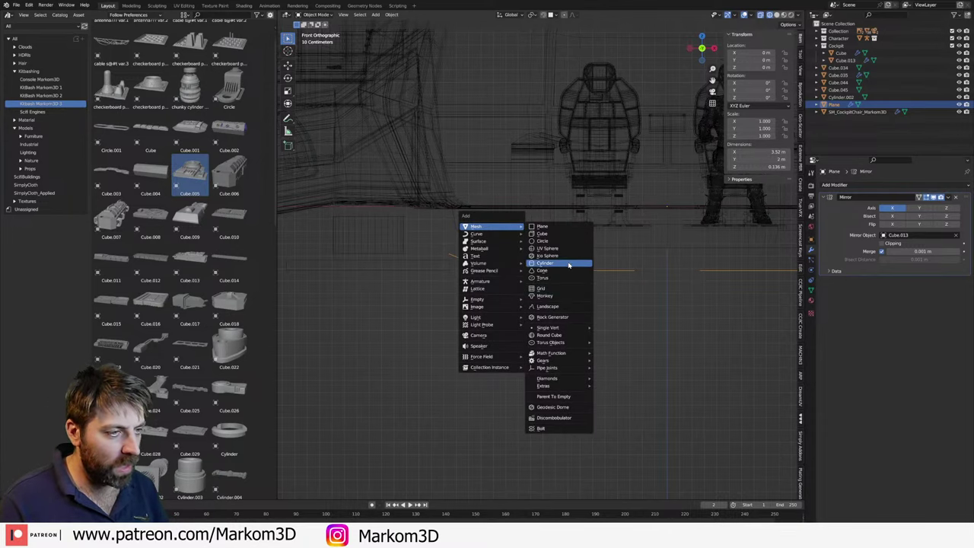
{"action": "left_click", "coordinate": [567, 263]}
{"action": "key", "text": "Tab"}
{"action": "key", "text": "r"}
{"action": "key", "text": "x"}
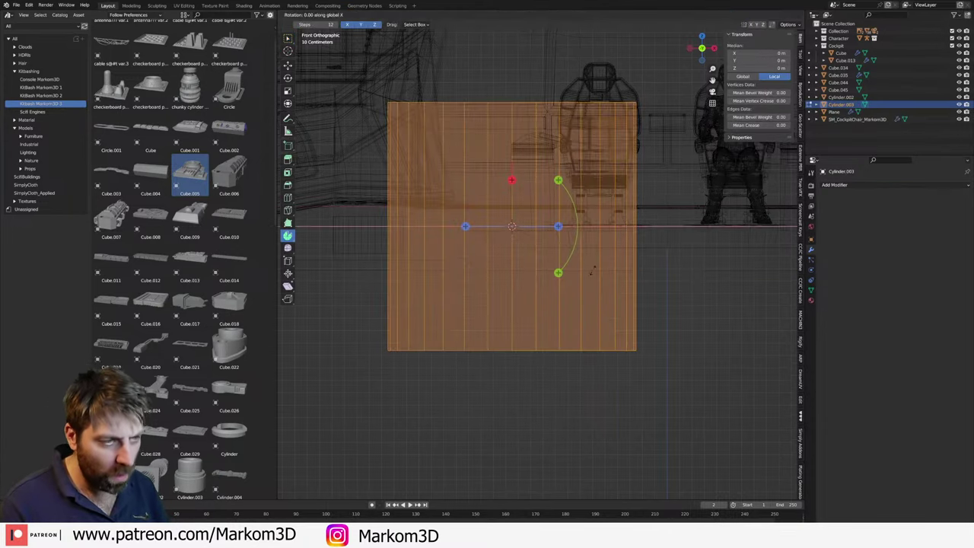
{"action": "key", "text": "9"}
{"action": "key", "text": "0"}
{"action": "key", "text": "Return"}
{"action": "key", "text": "Tab"}
- Move the mirrored belly plate lower under the hull
{"action": "left_click", "coordinate": [546, 272]}
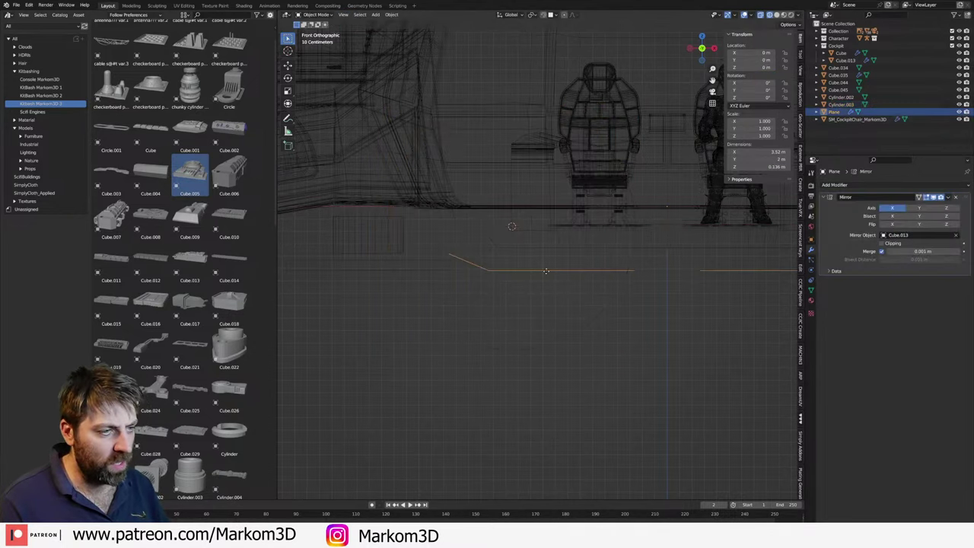
{"action": "key", "text": "g"}
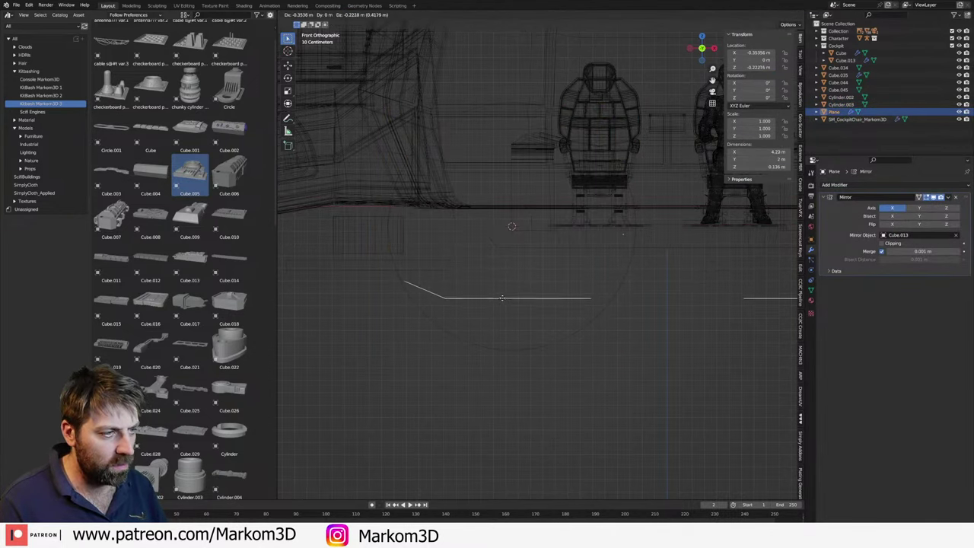
{"action": "left_click", "coordinate": [498, 297]}
{"action": "scroll", "coordinate": [505, 293], "scroll_direction": "down", "scroll_amount": 3}
{"action": "scroll", "coordinate": [504, 293], "scroll_direction": "down", "scroll_amount": 3}
{"action": "scroll", "coordinate": [539, 272], "scroll_direction": "up", "scroll_amount": 2}
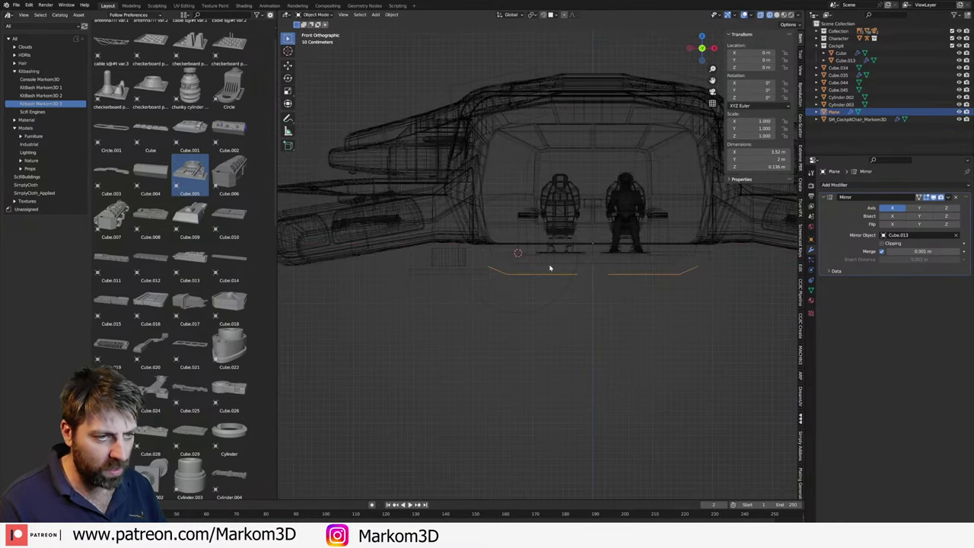
{"action": "key", "text": "g"}
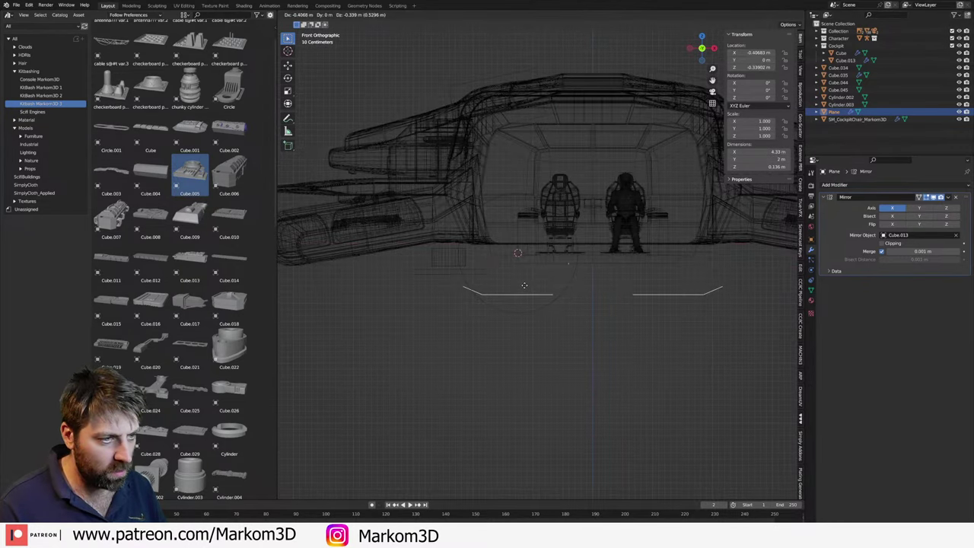
{"action": "left_click", "coordinate": [527, 283]}
{"action": "scroll", "coordinate": [525, 289], "scroll_direction": "up", "scroll_amount": 2}
- Scale the cylinder circle down to about two-thirds size in Edit Mode
{"action": "left_click", "coordinate": [553, 310]}
{"action": "scroll", "coordinate": [556, 304], "scroll_direction": "up", "scroll_amount": 2}
{"action": "key", "text": "Tab"}
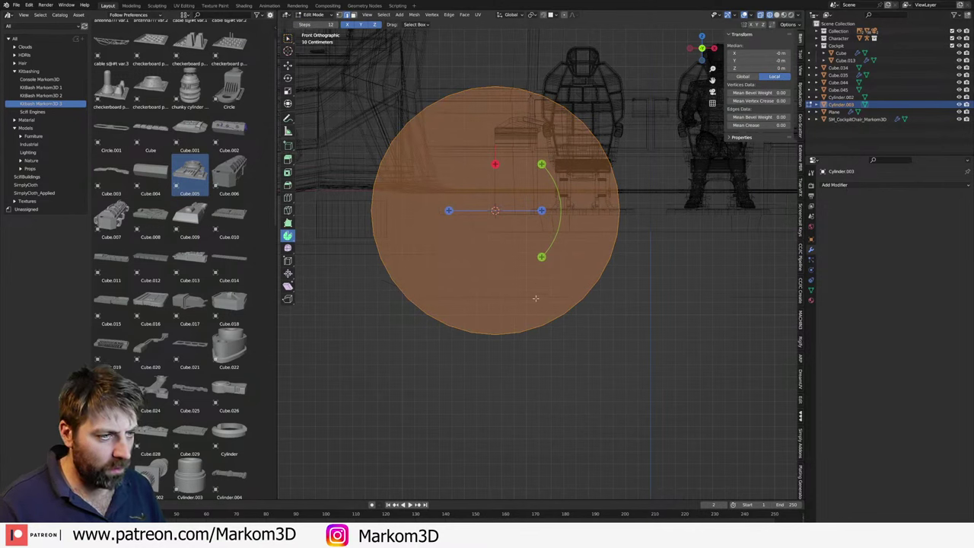
{"action": "key", "text": "s"}
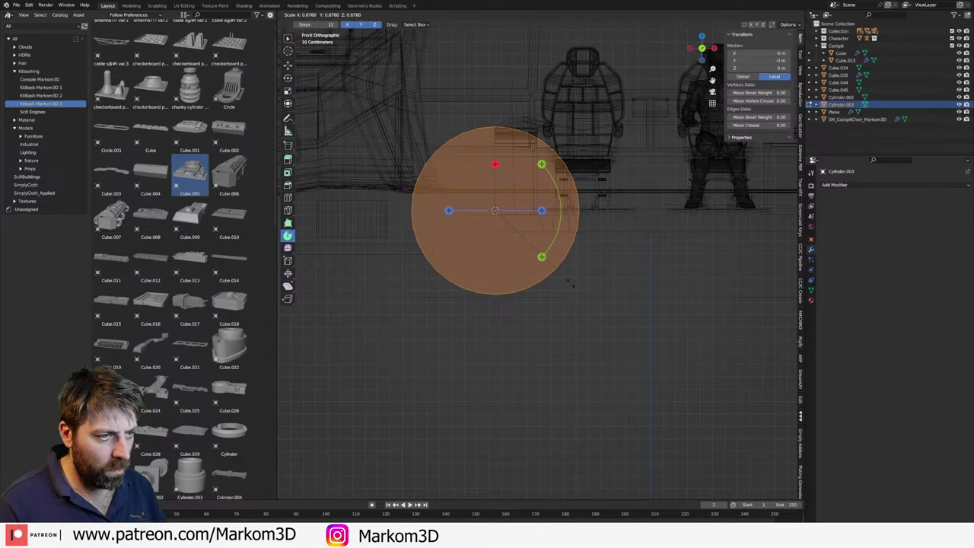
{"action": "left_click", "coordinate": [572, 285]}
{"action": "scroll", "coordinate": [541, 263], "scroll_direction": "up", "scroll_amount": 4}
{"action": "scroll", "coordinate": [538, 264], "scroll_direction": "down", "scroll_amount": 3}
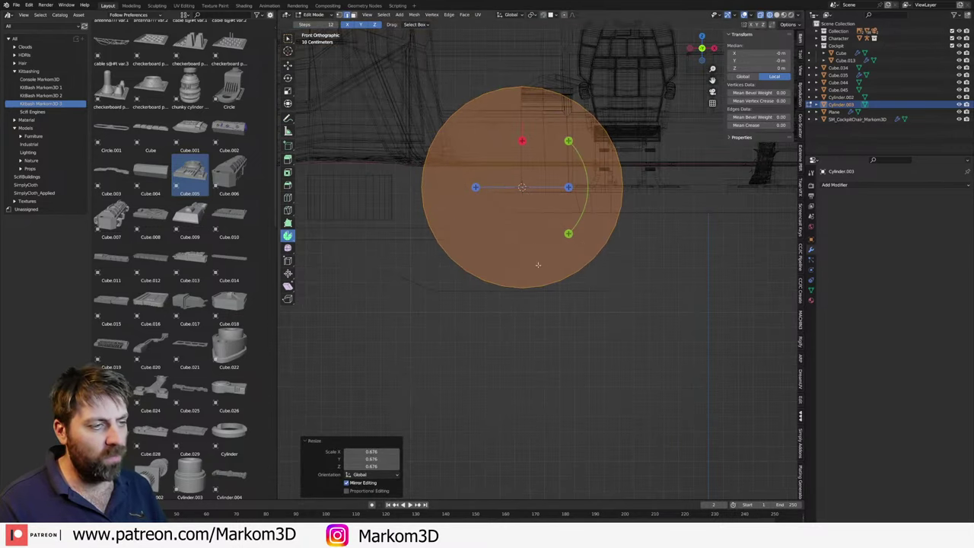
- In Front wireframe view, delete the circle's face, keeping only its outline
{"action": "middle_click_drag", "start_coordinate": [528, 232], "coordinate": [691, 315]}
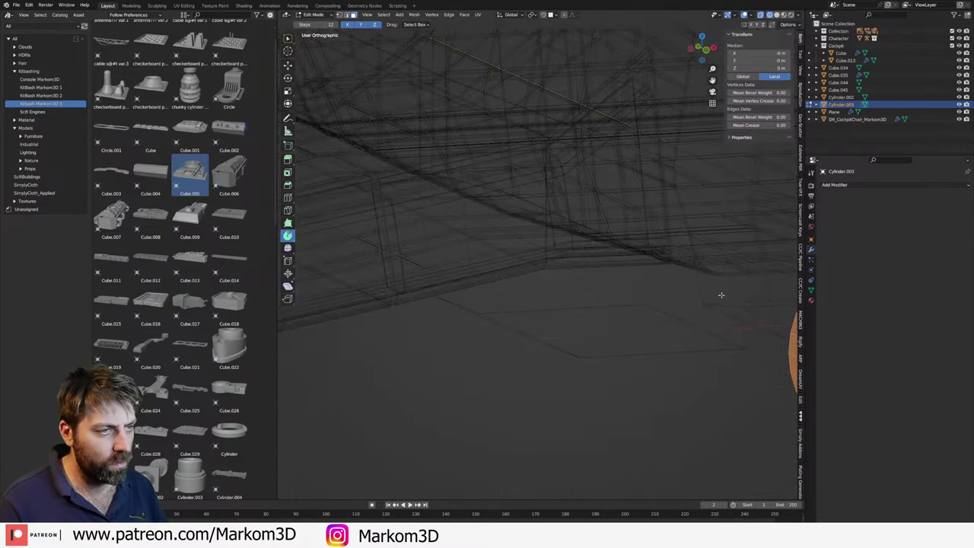
{"action": "left_click", "coordinate": [691, 315]}
{"action": "key", "text": "KP_3"}
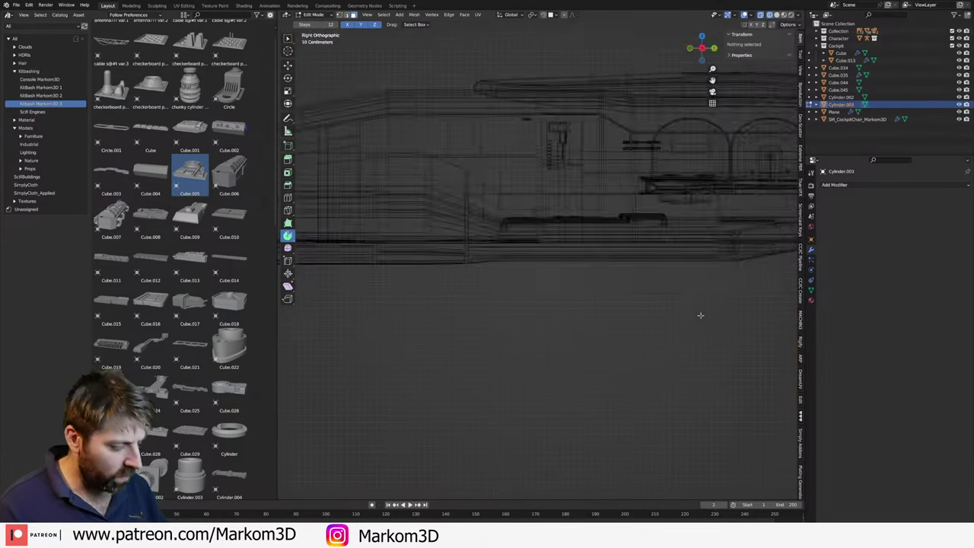
{"action": "key", "text": "KP_1"}
{"action": "key", "text": "z"}
{"action": "left_click", "coordinate": [691, 259]}
{"action": "scroll", "coordinate": [626, 271], "scroll_direction": "up", "scroll_amount": 5}
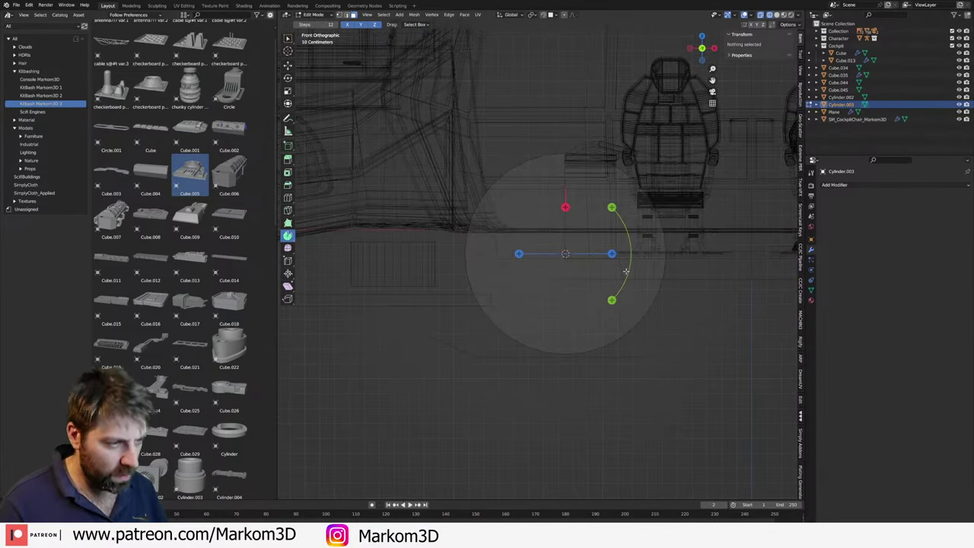
{"action": "key", "text": "a"}
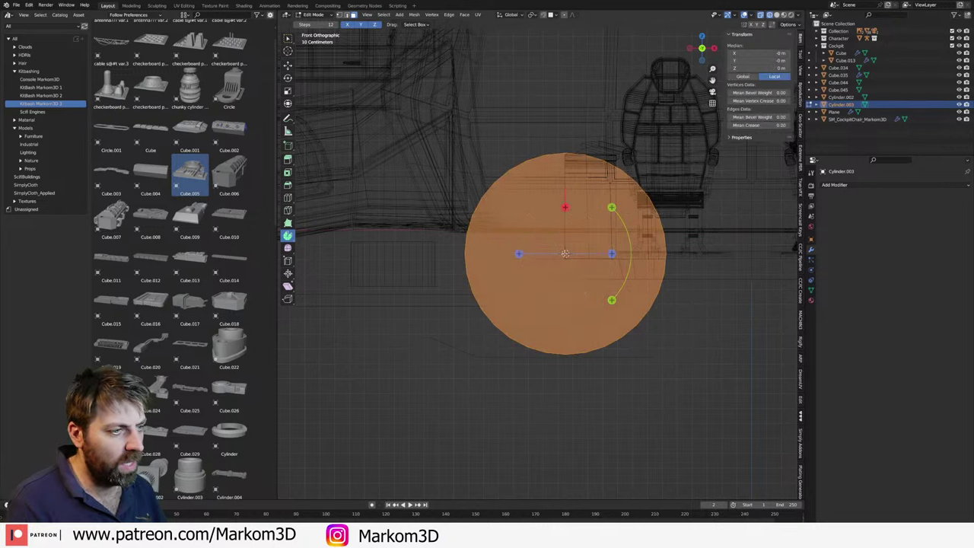
{"action": "key", "text": "x"}
{"action": "left_click", "coordinate": [562, 262]}
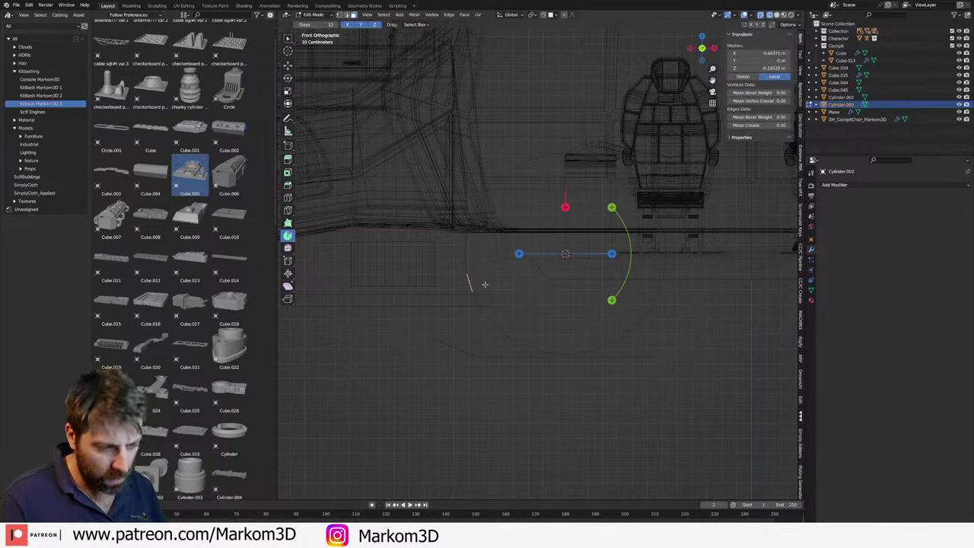
- Circle-select and delete the left and top outline points, leaving a right arc
{"action": "key", "text": "c"}
{"action": "mouse_move", "coordinate": [478, 282]}
{"action": "left_mouse_down"}
{"action": "mouse_move", "coordinate": [562, 114]}
{"action": "mouse_move", "coordinate": [662, 240]}
{"action": "left_mouse_up"}
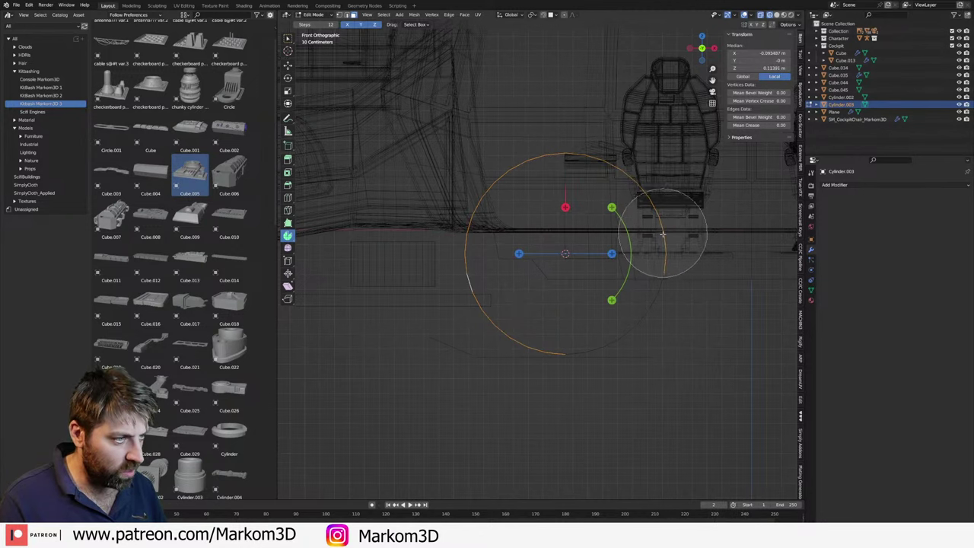
{"action": "mouse_move", "coordinate": [662, 240]}
{"action": "middle_mouse_down"}
{"action": "mouse_move", "coordinate": [685, 304]}
{"action": "mouse_move", "coordinate": [686, 261]}
{"action": "middle_mouse_up"}
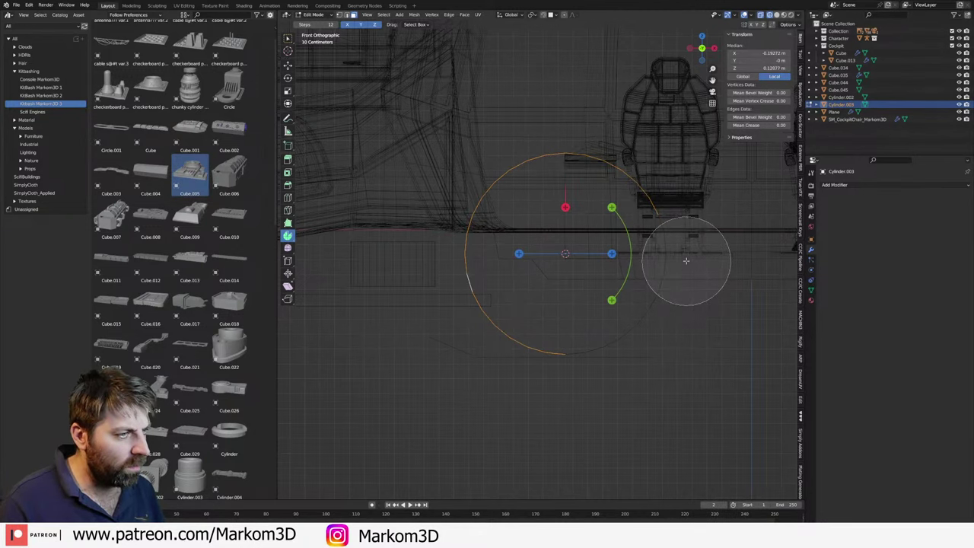
{"action": "key", "text": "Escape"}
{"action": "key", "text": "x"}
{"action": "left_click", "coordinate": [677, 261]}
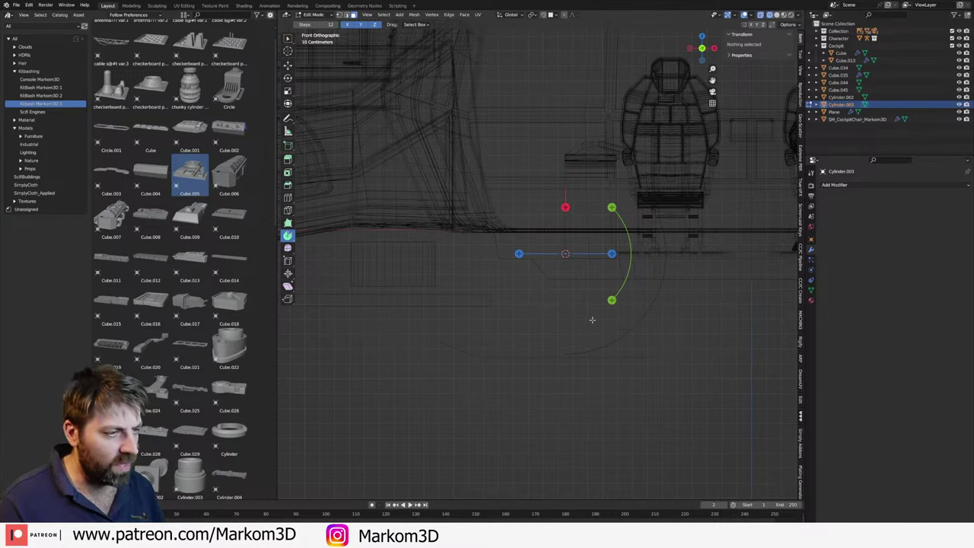
- Spin the remaining arc into a curved strip and rotate the strip to tilt it
{"action": "left_click", "coordinate": [619, 345], "text": "alt"}
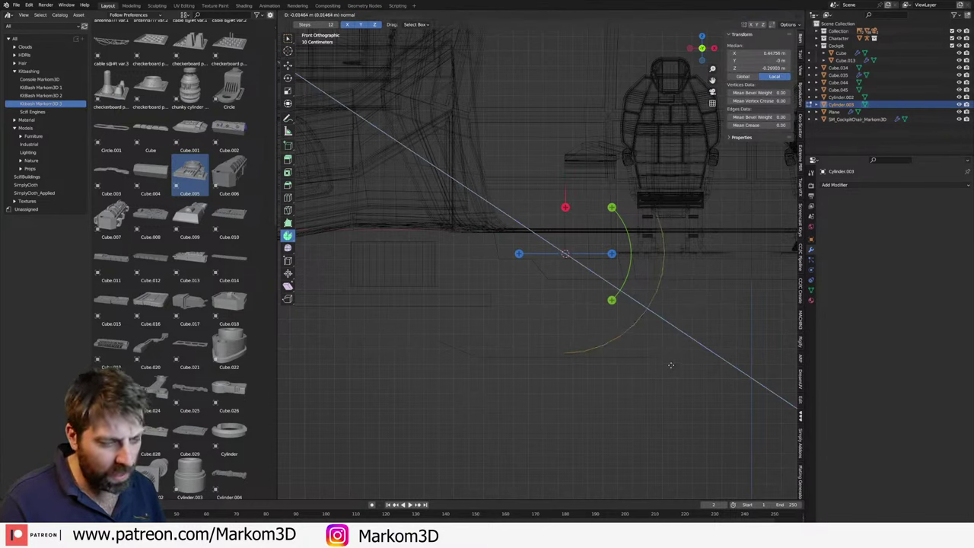
{"action": "left_click_drag", "start_coordinate": [673, 366], "coordinate": [791, 400]}
{"action": "key", "text": "Tab"}
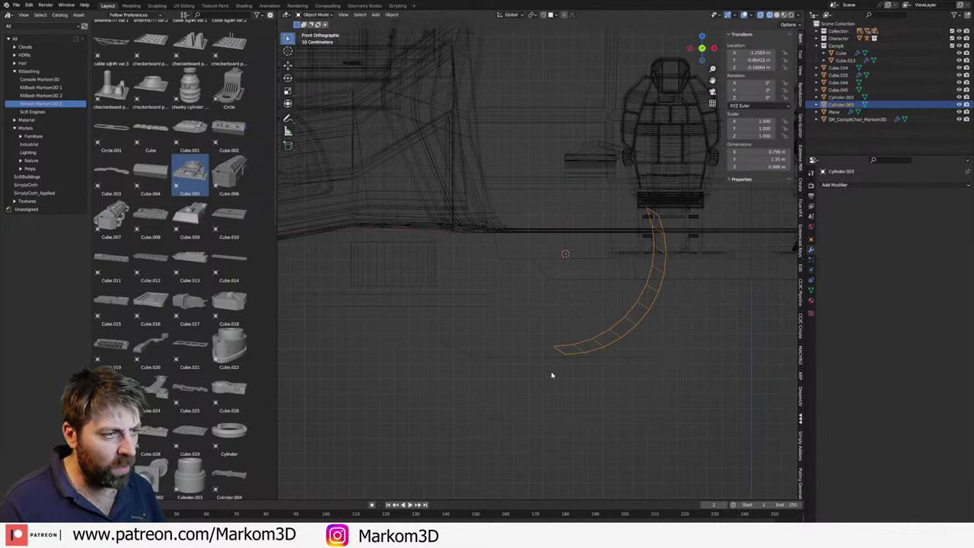
{"action": "key", "text": "r"}
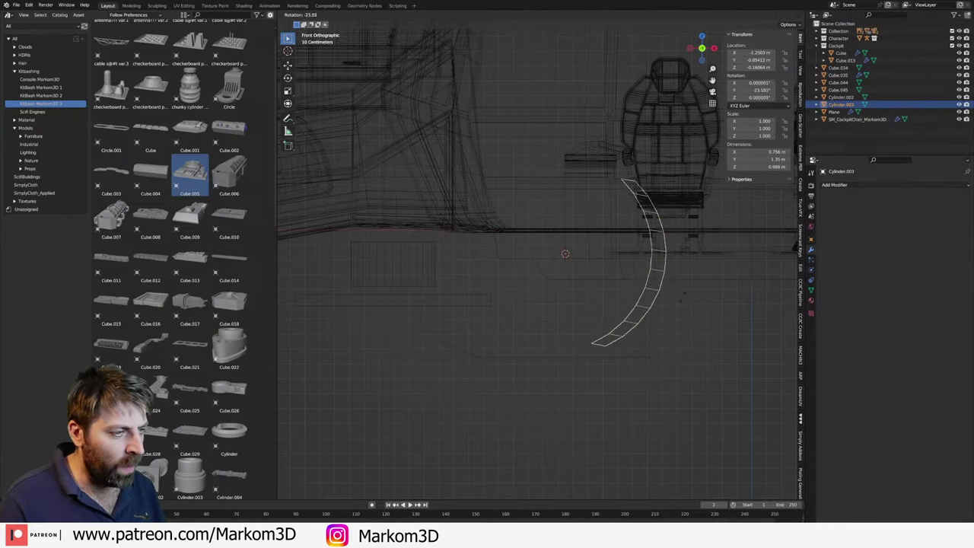
{"action": "left_click", "coordinate": [574, 365]}
{"action": "left_click", "coordinate": [527, 363]}
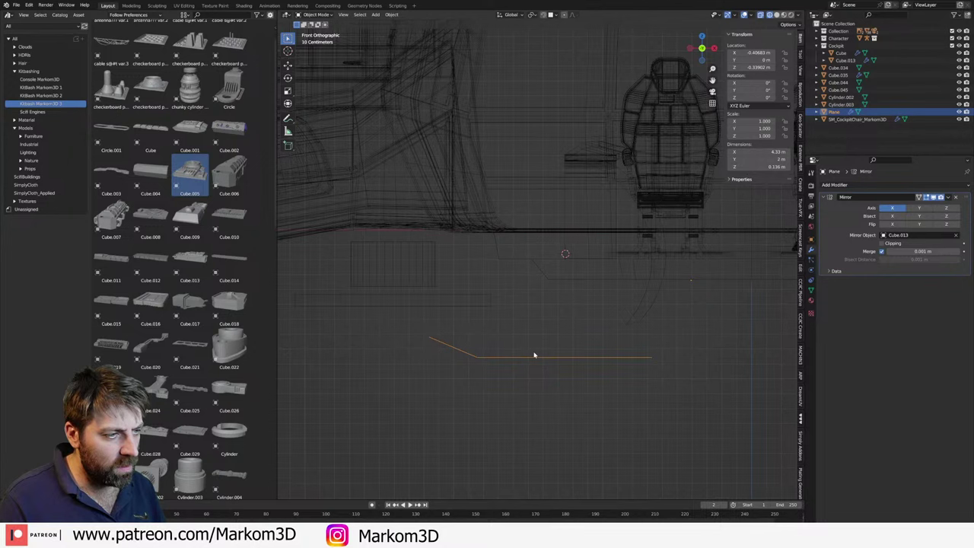
- Cancel a move of the Plane, then launch Discord from Windows search
{"action": "key", "text": "g"}
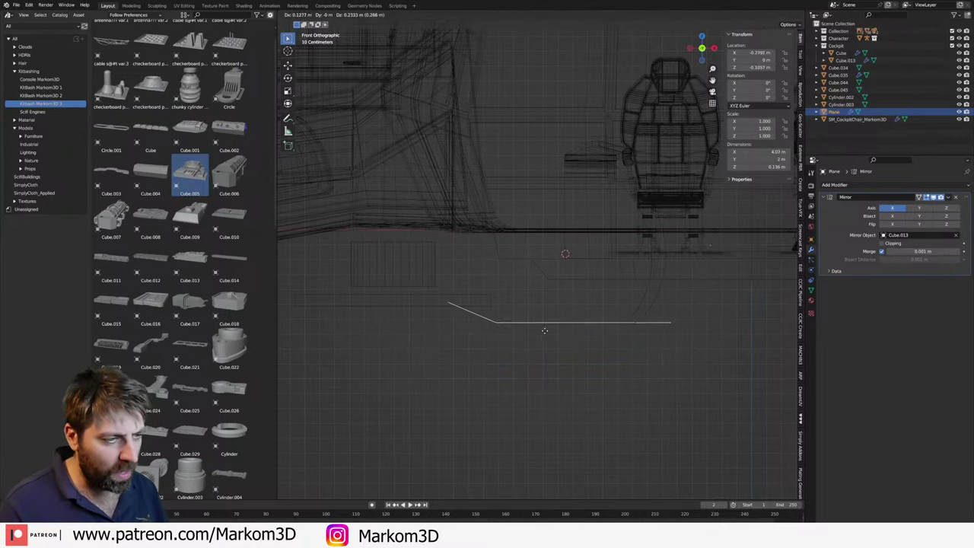
{"action": "key", "text": "Escape"}
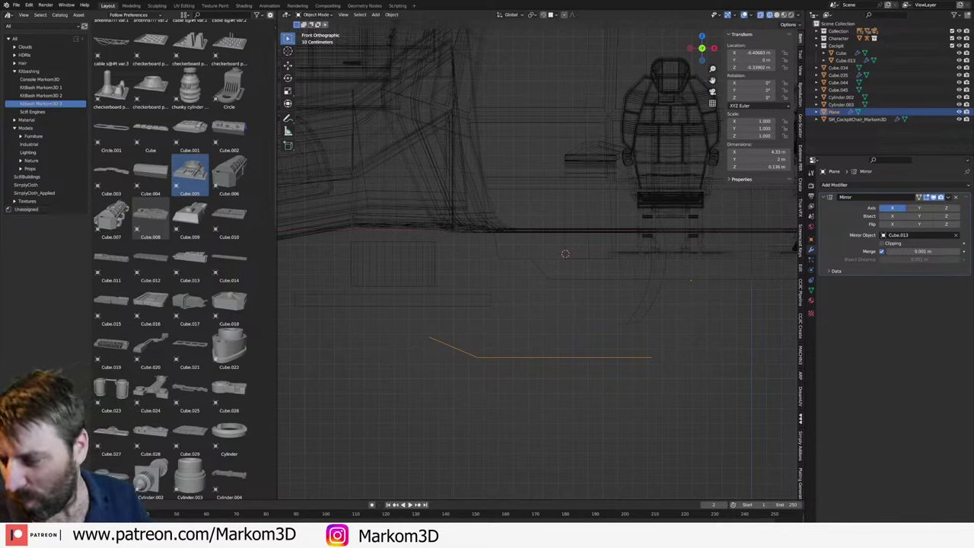
{"action": "key", "text": "super"}
{"action": "type", "text": "di"}
{"action": "key", "text": "Return"}
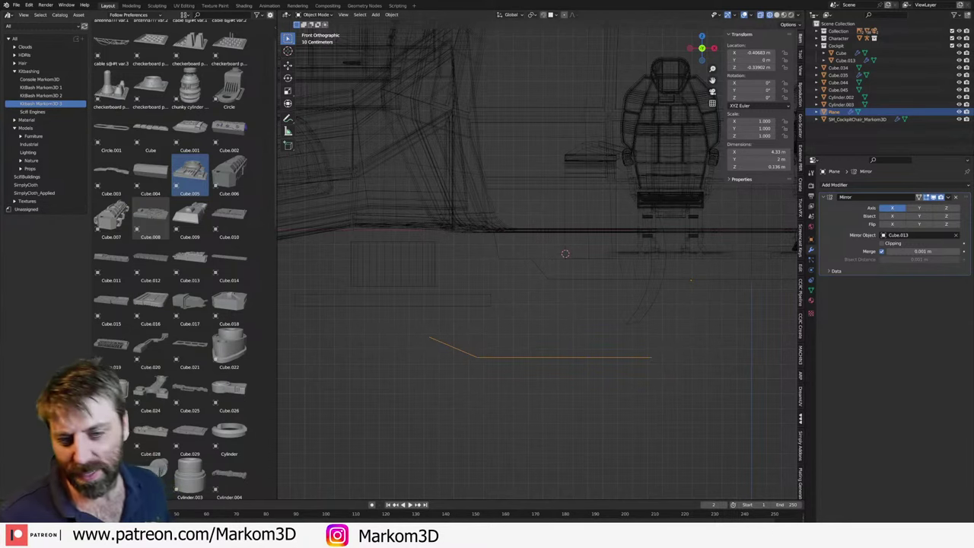
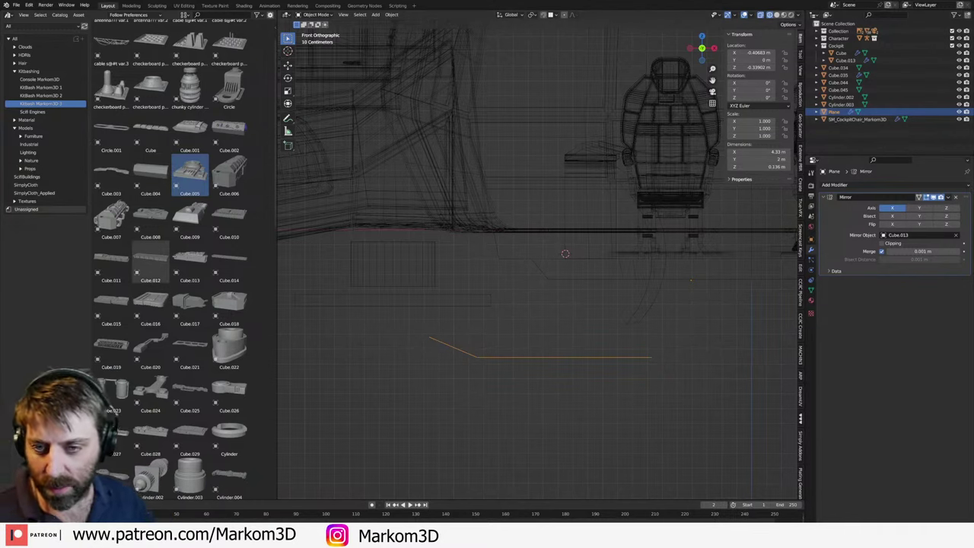
- Switch the sound output to Line (Steinberg UR12), then delete Cylinder.003
{"action": "key", "text": "alt+a"}
{"action": "key", "text": "super"}
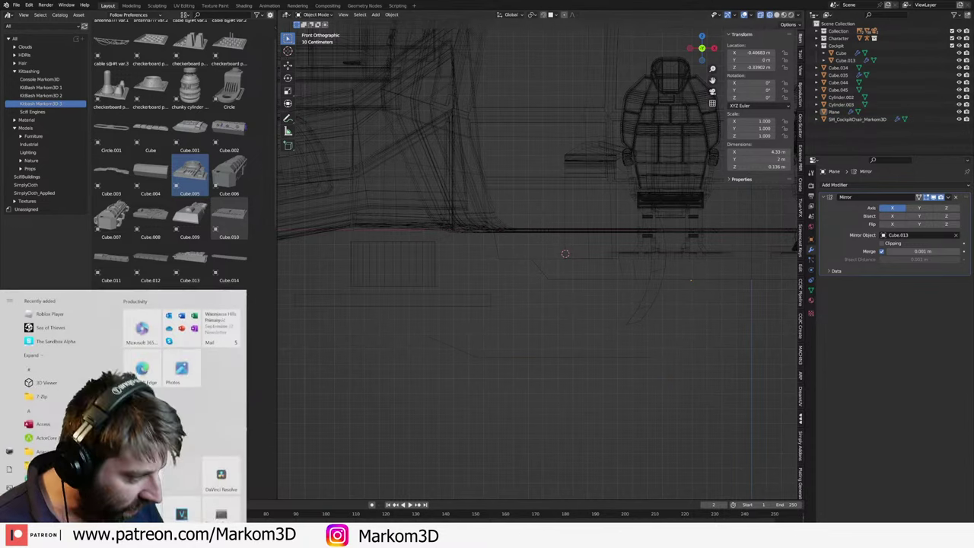
{"action": "left_click", "coordinate": [893, 507]}
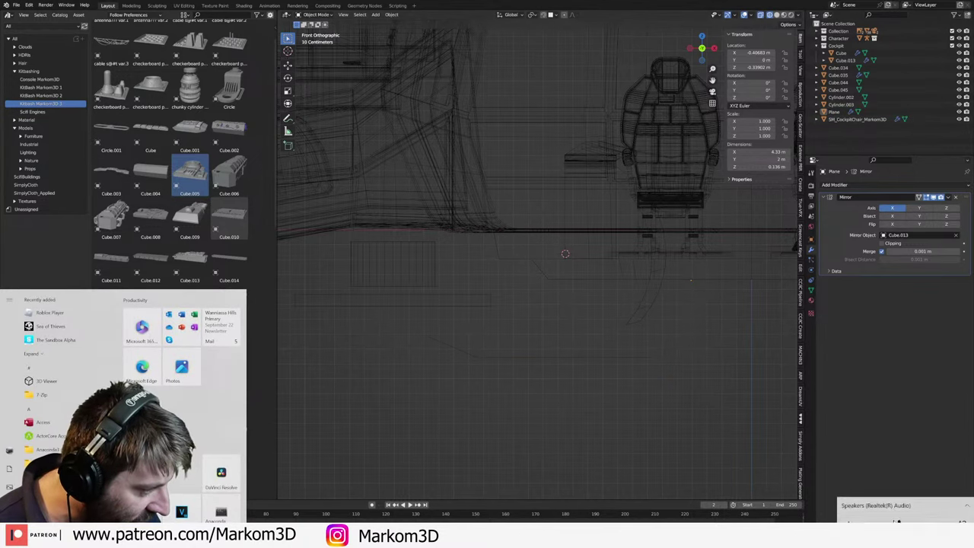
{"action": "left_click", "coordinate": [894, 505]}
{"action": "left_click", "coordinate": [898, 479]}
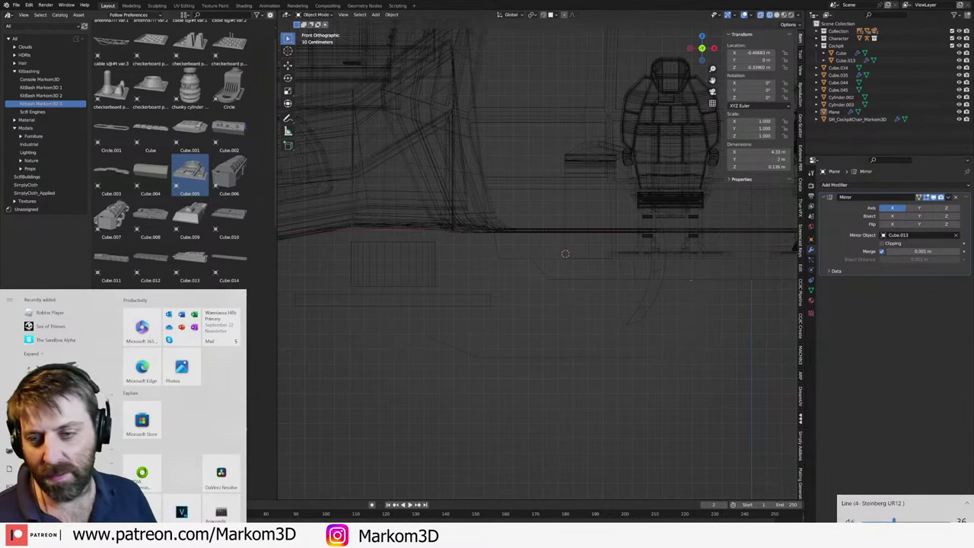
{"action": "key", "text": "Escape"}
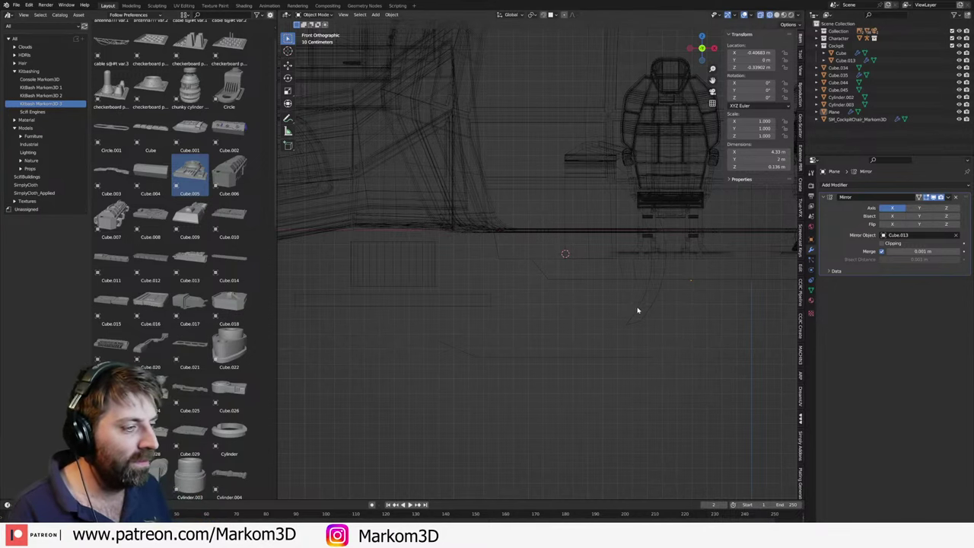
{"action": "key", "text": "Delete"}
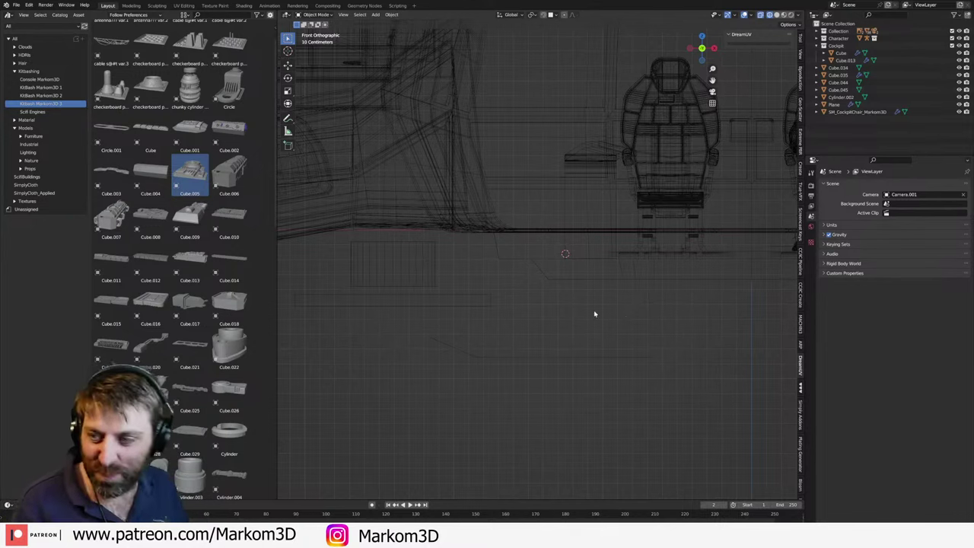
- Snap the 3D cursor to the world origin
{"action": "middle_click_drag", "start_coordinate": [622, 319], "coordinate": [613, 309], "text": "shift"}
{"action": "key", "text": "shift+s"}
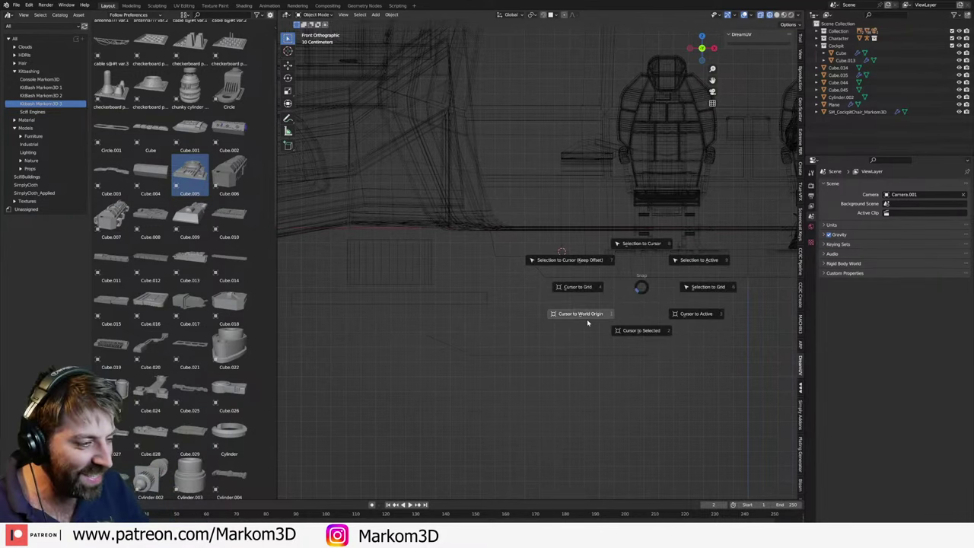
{"action": "left_click", "coordinate": [587, 319]}
- Select the mirrored plane beneath the cockpit seats
{"action": "scroll", "coordinate": [604, 290], "scroll_direction": "down", "scroll_amount": 1}
{"action": "middle_click_drag", "start_coordinate": [603, 290], "coordinate": [647, 245], "text": "shift"}
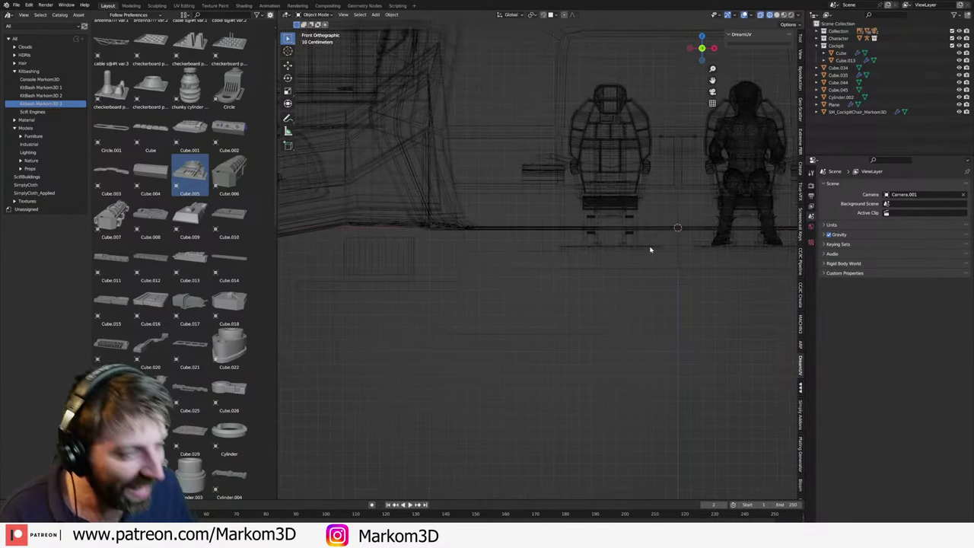
{"action": "scroll", "coordinate": [682, 225], "scroll_direction": "up", "scroll_amount": 1}
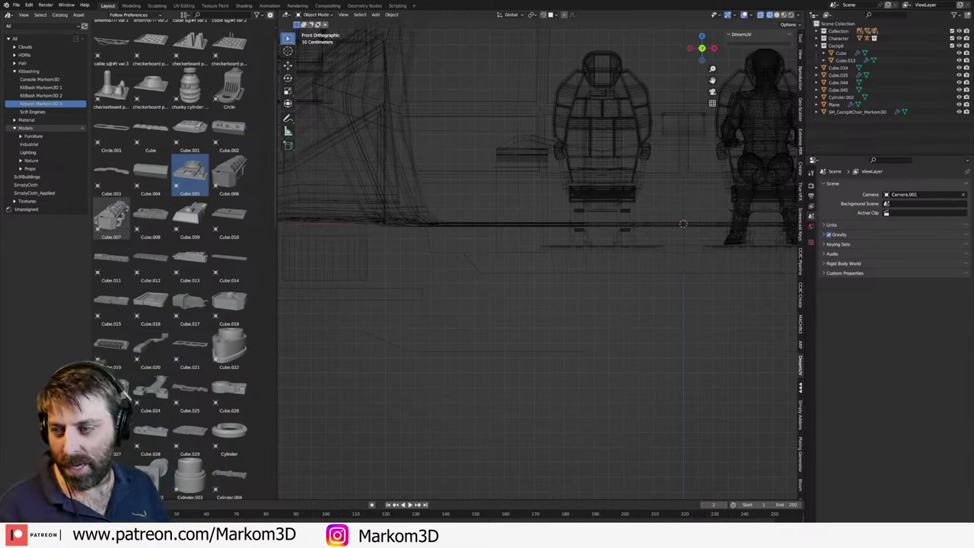
{"action": "left_click", "coordinate": [520, 354]}
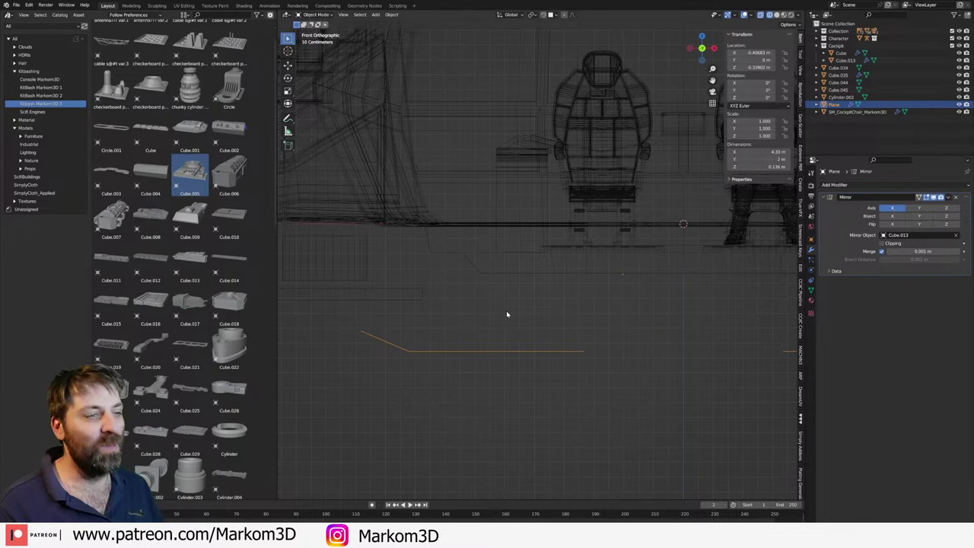
- Add a cylinder at the world origin, scaled to 0.162 in Edit Mode, from the front view
{"action": "middle_click_drag", "start_coordinate": [639, 268], "coordinate": [582, 266]}
{"action": "key", "text": "KP_1"}
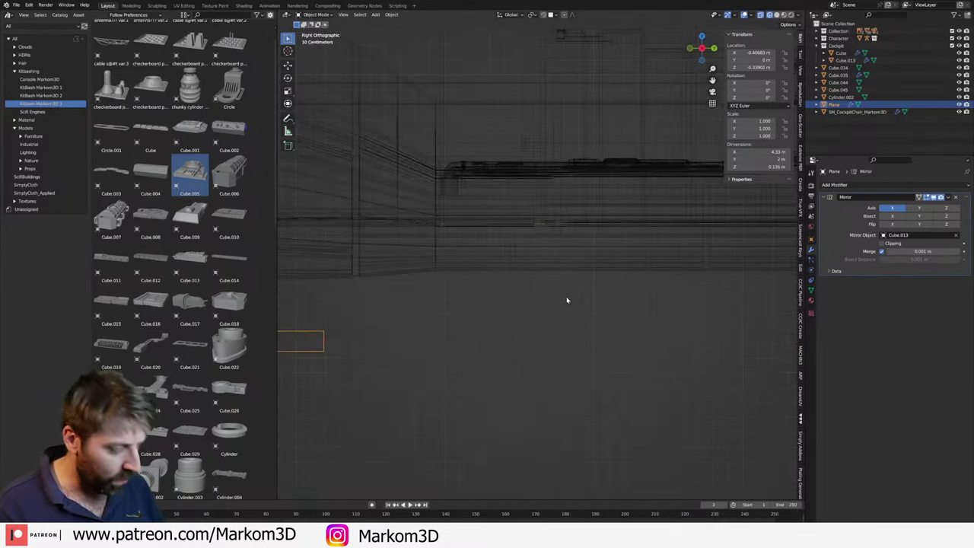
{"action": "scroll", "coordinate": [470, 276], "scroll_direction": "down", "scroll_amount": 2}
{"action": "scroll", "coordinate": [569, 229], "scroll_direction": "down", "scroll_amount": 2}
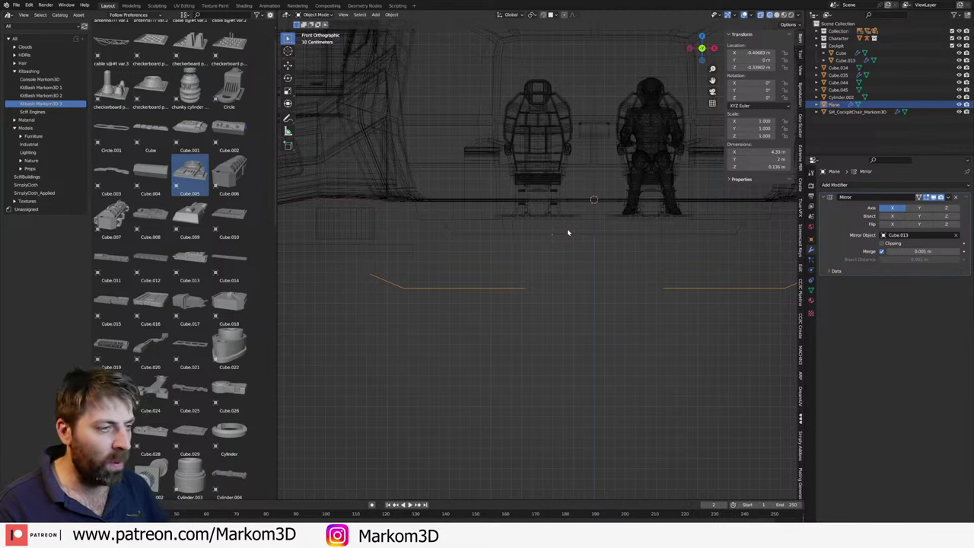
{"action": "key", "text": "shift+a"}
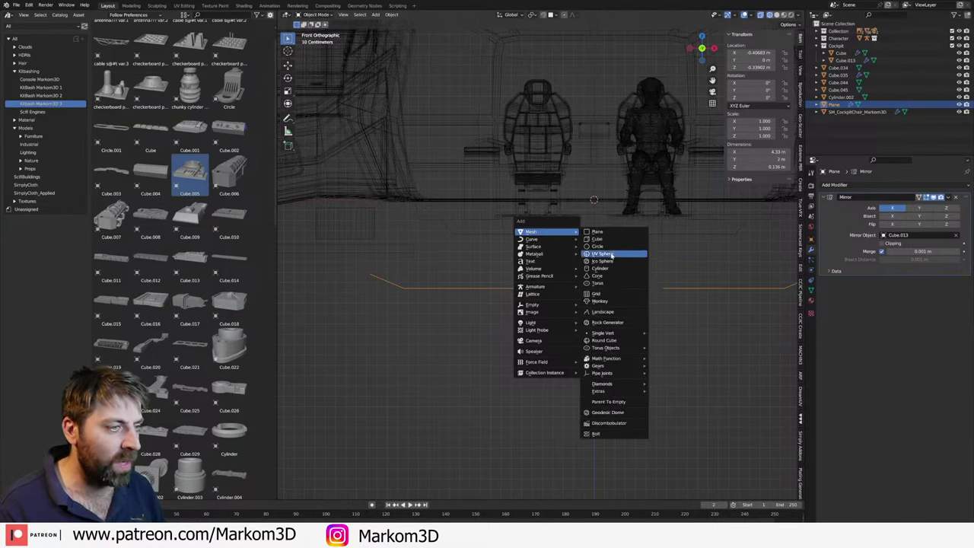
{"action": "left_click", "coordinate": [610, 270]}
{"action": "key", "text": "Tab"}
{"action": "key", "text": "s"}
{"action": "left_click", "coordinate": [608, 217]}
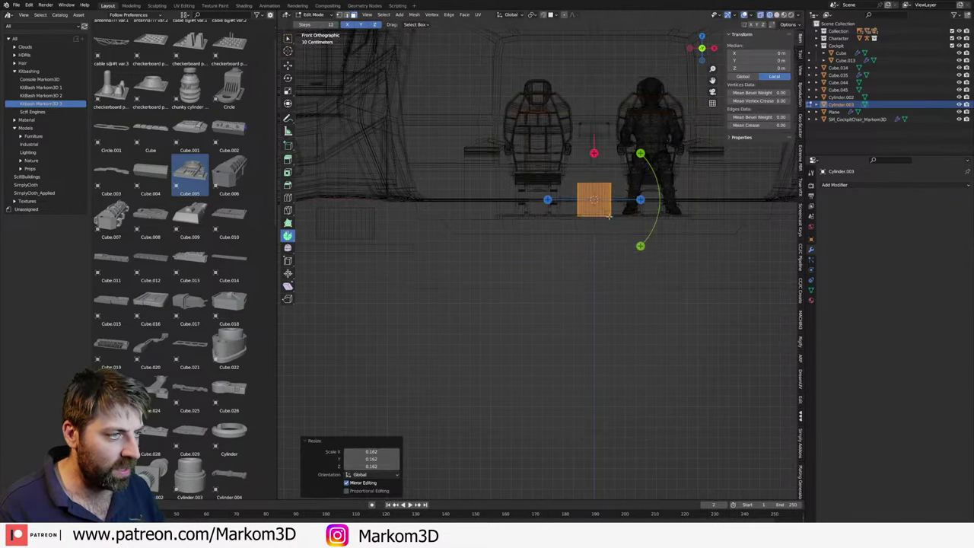
{"action": "key", "text": "Tab"}
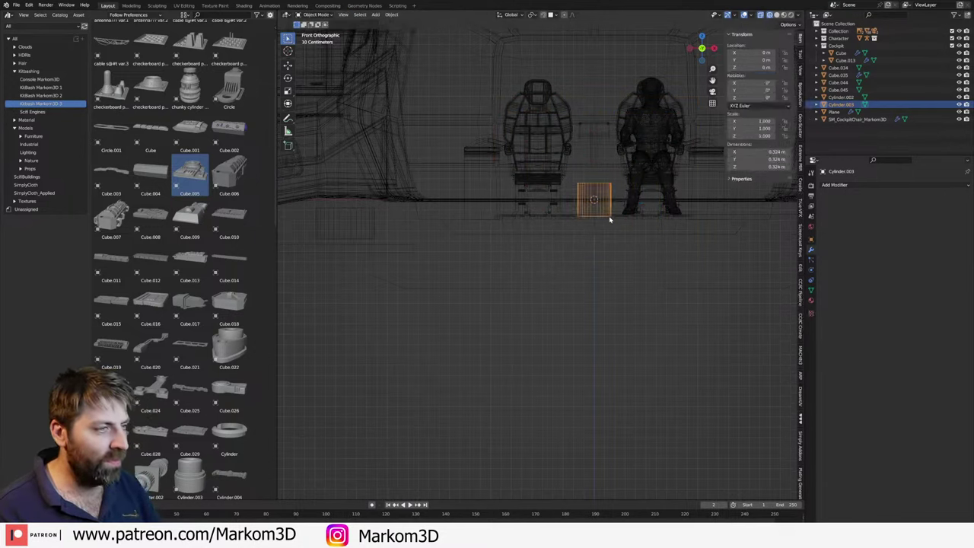
{"action": "key", "text": "Delete"}
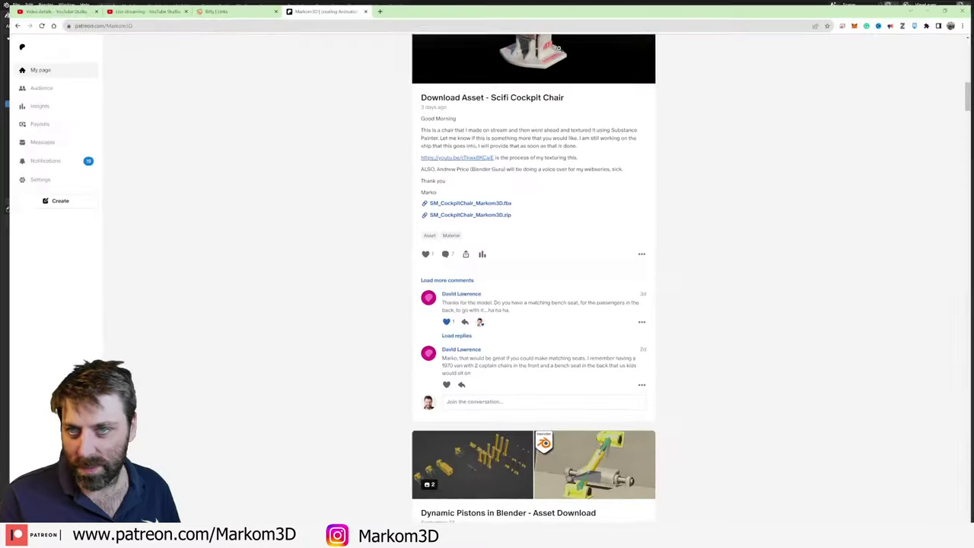
- Scroll to the Dynamic Pistons post and download Pistons_Markom3D.zip
{"action": "scroll", "coordinate": [376, 289], "scroll_direction": "down", "scroll_amount": 3}
{"action": "scroll", "coordinate": [377, 289], "scroll_direction": "down", "scroll_amount": 1}
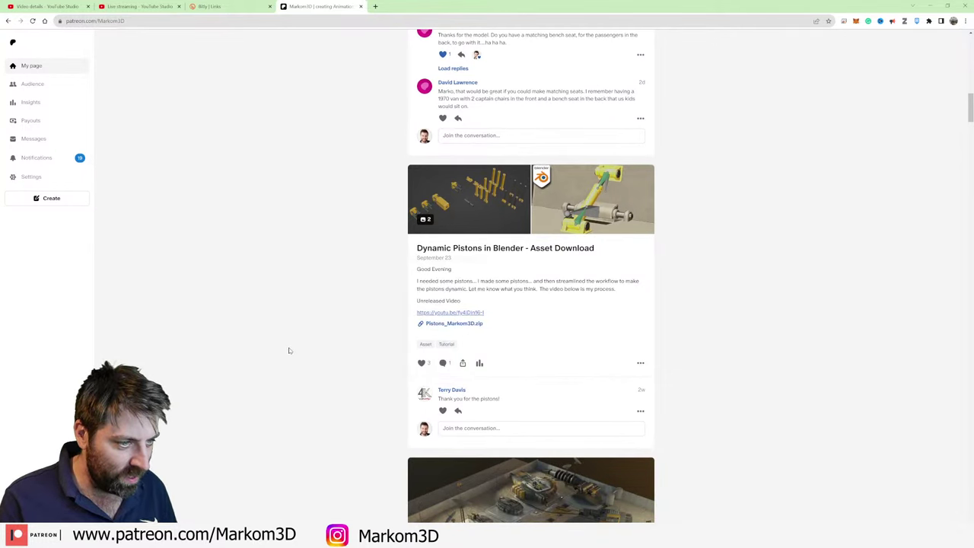
{"action": "left_click", "coordinate": [462, 325]}
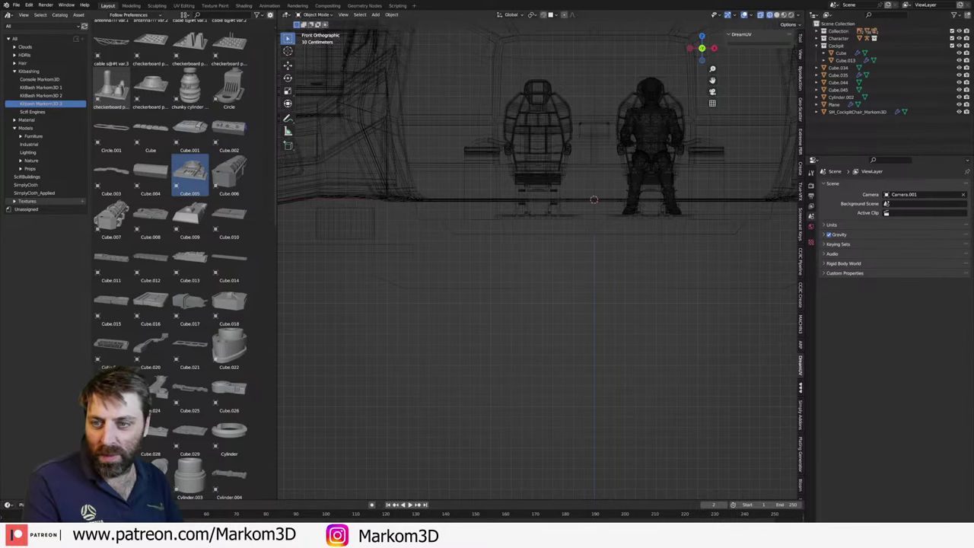
- Launch the downloaded Pistons_Markom3D .blend file in a fresh Blender window
{"action": "key", "text": "F12"}
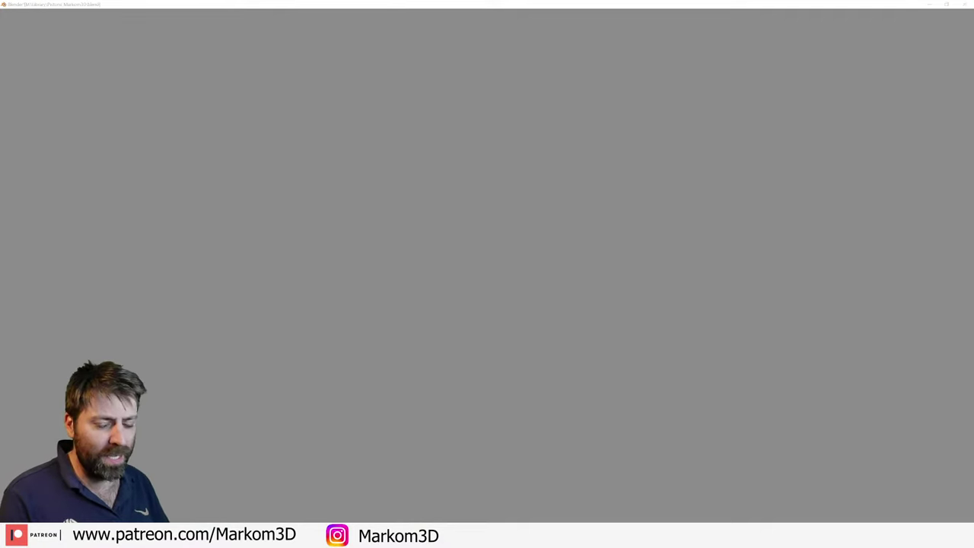
- Select all the piston parts and make the window fullscreen via the F3 search
{"action": "left_click", "coordinate": [964, 3]}
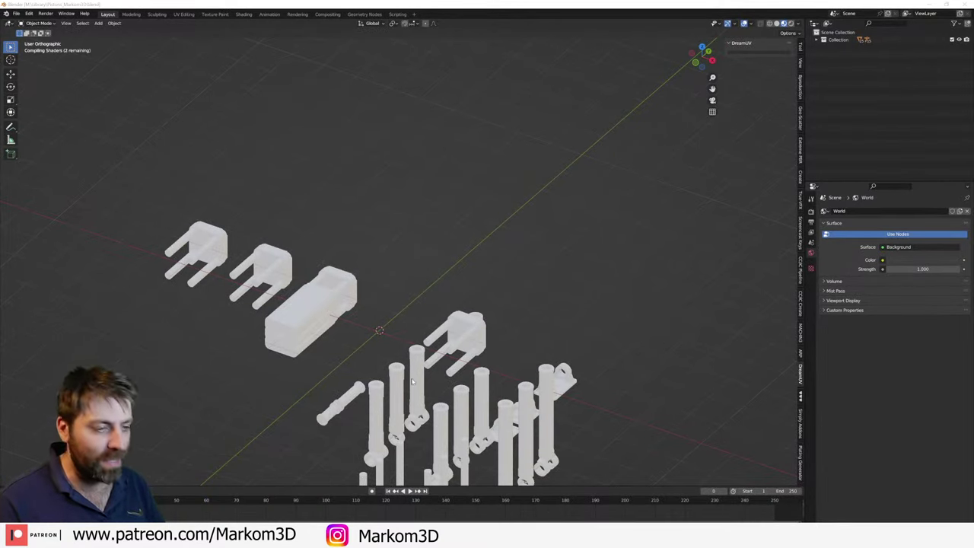
{"action": "key", "text": "a"}
{"action": "scroll", "coordinate": [517, 278], "scroll_direction": "down", "scroll_amount": 3}
{"action": "scroll", "coordinate": [517, 277], "scroll_direction": "up", "scroll_amount": 2}
{"action": "mouse_move", "coordinate": [517, 278]}
{"action": "middle_mouse_down"}
{"action": "mouse_move", "coordinate": [583, 267]}
{"action": "mouse_move", "coordinate": [586, 228]}
{"action": "middle_mouse_up"}
{"action": "key", "text": "F3"}
{"action": "type", "text": "fu"}
{"action": "key", "text": "Return"}
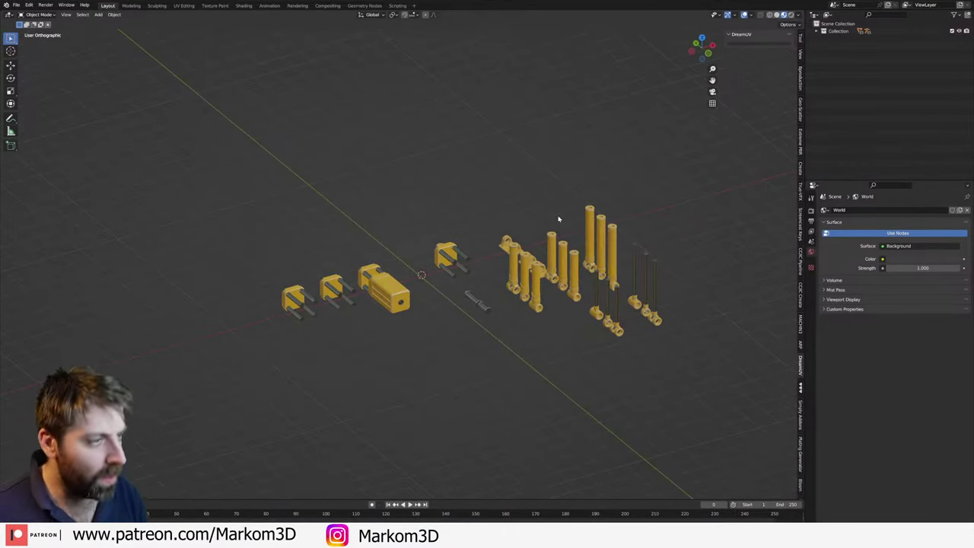
- Inspect the tall columns and the small bracket piece from several angles
{"action": "scroll", "coordinate": [522, 239], "scroll_direction": "up", "scroll_amount": 3}
{"action": "mouse_move", "coordinate": [565, 263]}
{"action": "middle_mouse_down"}
{"action": "mouse_move", "coordinate": [525, 280]}
{"action": "mouse_move", "coordinate": [386, 192]}
{"action": "mouse_move", "coordinate": [402, 232]}
{"action": "mouse_move", "coordinate": [417, 231]}
{"action": "middle_mouse_up"}
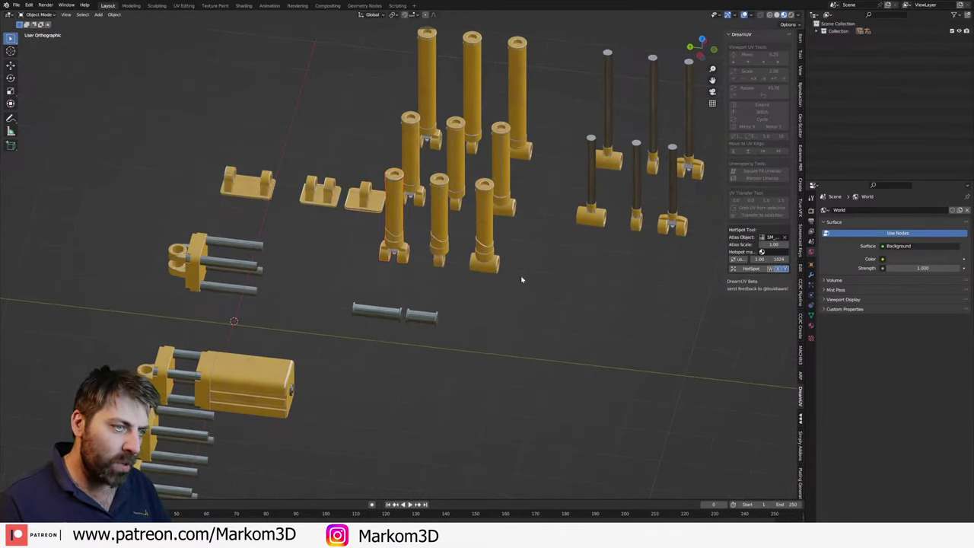
{"action": "left_click", "coordinate": [493, 263]}
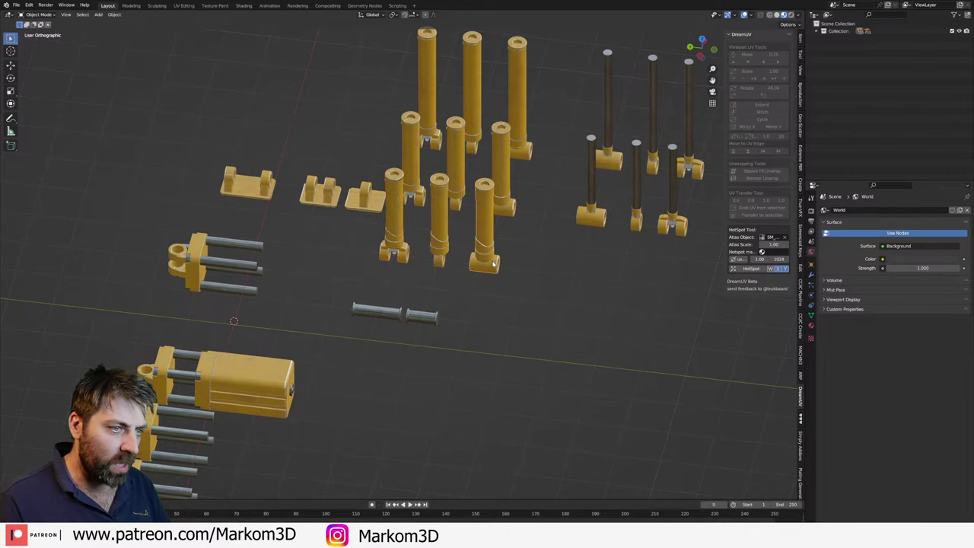
{"action": "left_click", "coordinate": [268, 186], "text": "shift"}
{"action": "mouse_move", "coordinate": [574, 282]}
{"action": "middle_mouse_down"}
{"action": "mouse_move", "coordinate": [550, 315]}
{"action": "mouse_move", "coordinate": [601, 273]}
{"action": "middle_mouse_up"}
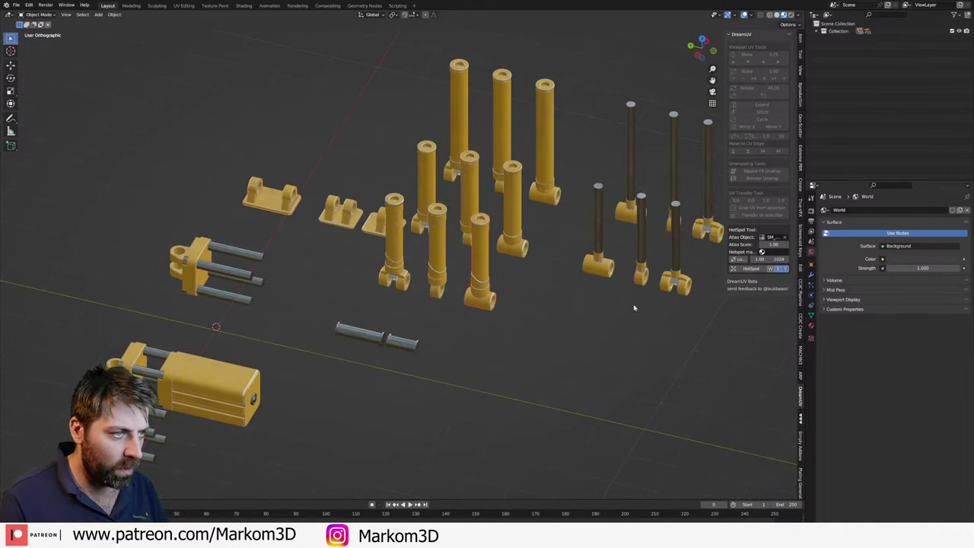
{"action": "middle_click_drag", "start_coordinate": [633, 307], "coordinate": [556, 325], "text": "shift"}
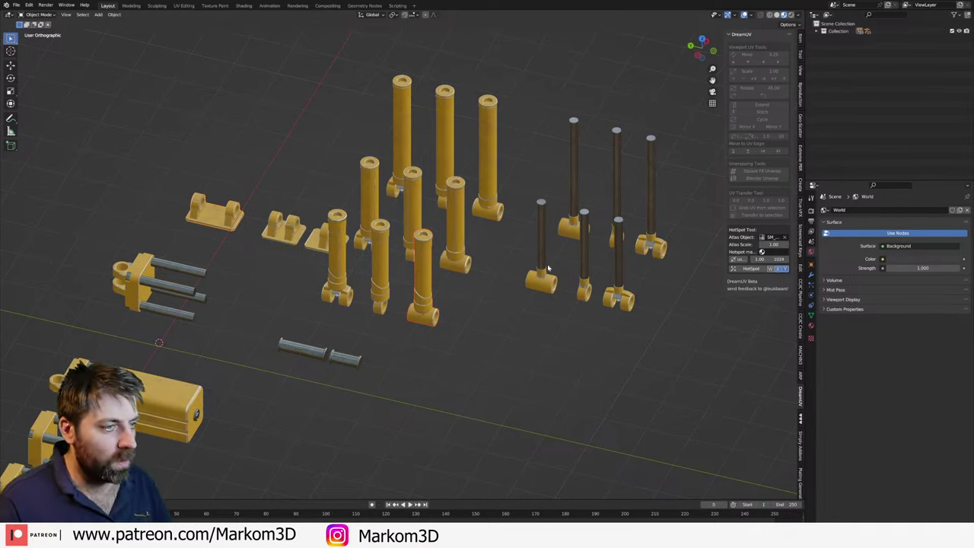
{"action": "middle_click_drag", "start_coordinate": [547, 272], "coordinate": [590, 310]}
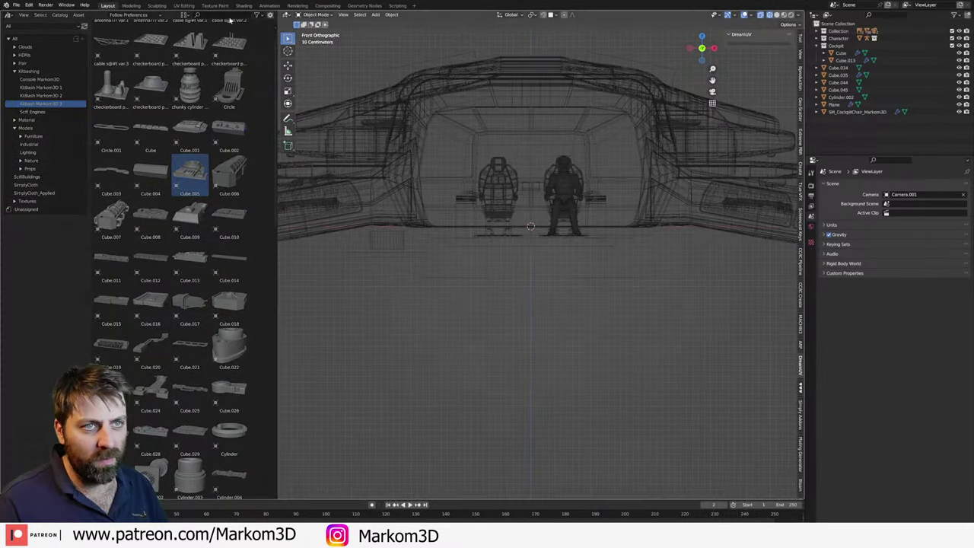
- Place the 3D cursor on the Plate_Wide piece under the seat
{"action": "scroll", "coordinate": [366, 279], "scroll_direction": "down", "scroll_amount": 6}
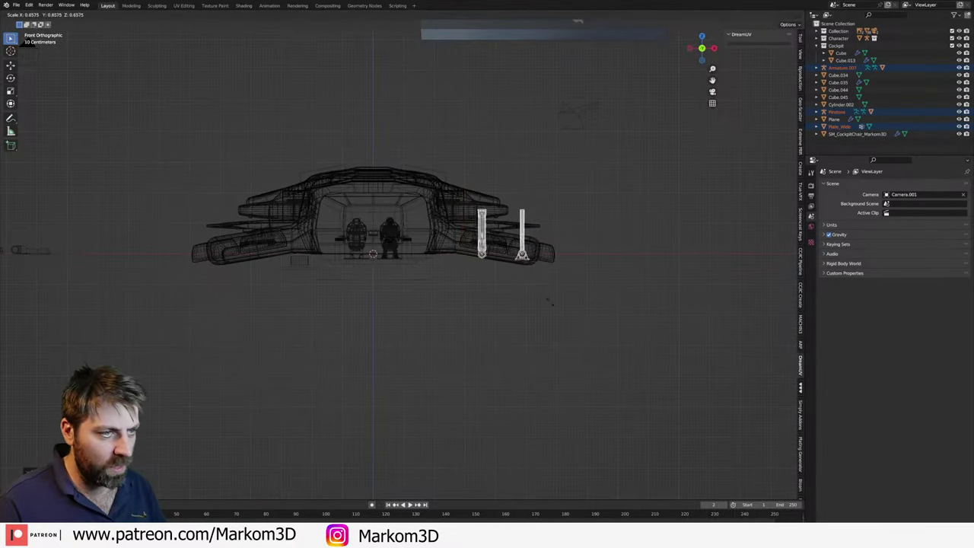
{"action": "key", "text": "KP_7"}
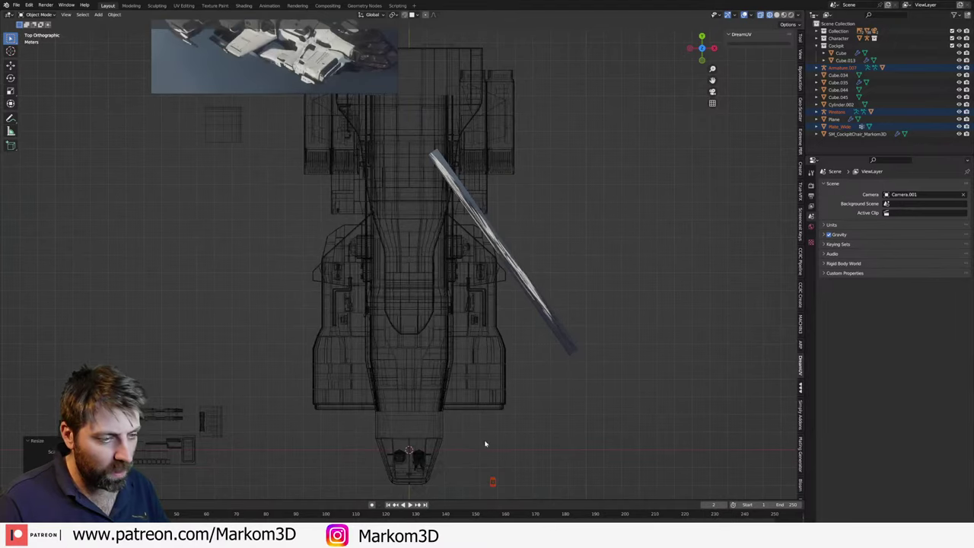
{"action": "middle_click_drag", "start_coordinate": [491, 445], "coordinate": [484, 318], "text": "shift"}
{"action": "mouse_move", "coordinate": [470, 284]}
{"action": "middle_mouse_down"}
{"action": "mouse_move", "coordinate": [449, 265]}
{"action": "mouse_move", "coordinate": [367, 279]}
{"action": "middle_mouse_up"}
{"action": "left_click", "coordinate": [391, 276]}
{"action": "key", "text": "n"}
{"action": "left_click", "coordinate": [290, 211]}
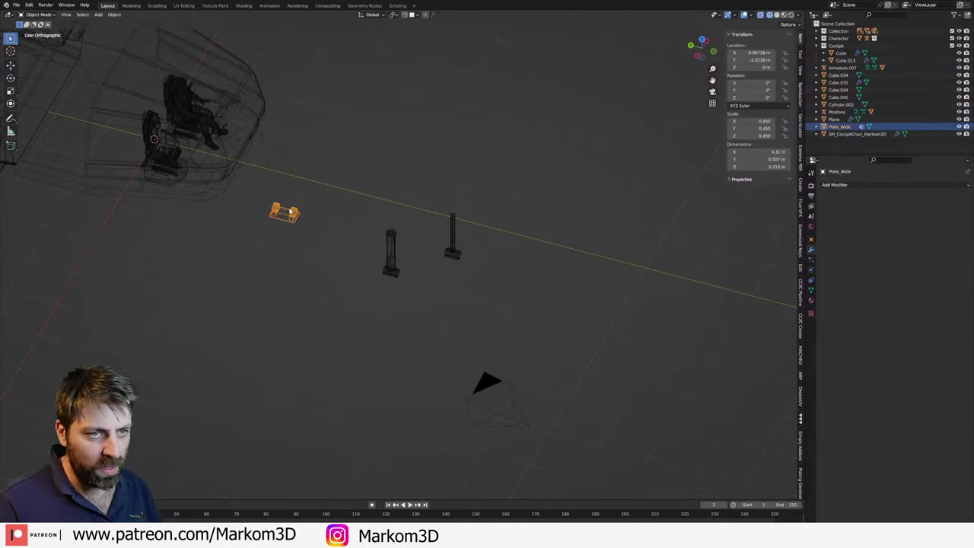
{"action": "key", "text": "shift+s"}
{"action": "left_click", "coordinate": [283, 252]}
- Snap both pistons to the 3D cursor, then undo those snaps
{"action": "left_click", "coordinate": [395, 271]}
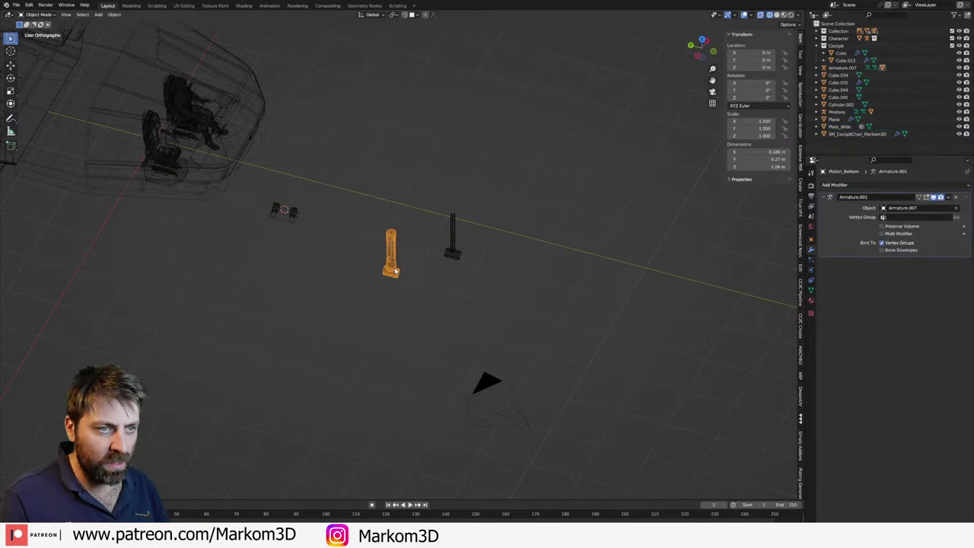
{"action": "key", "text": "shift+s"}
{"action": "left_click", "coordinate": [417, 232]}
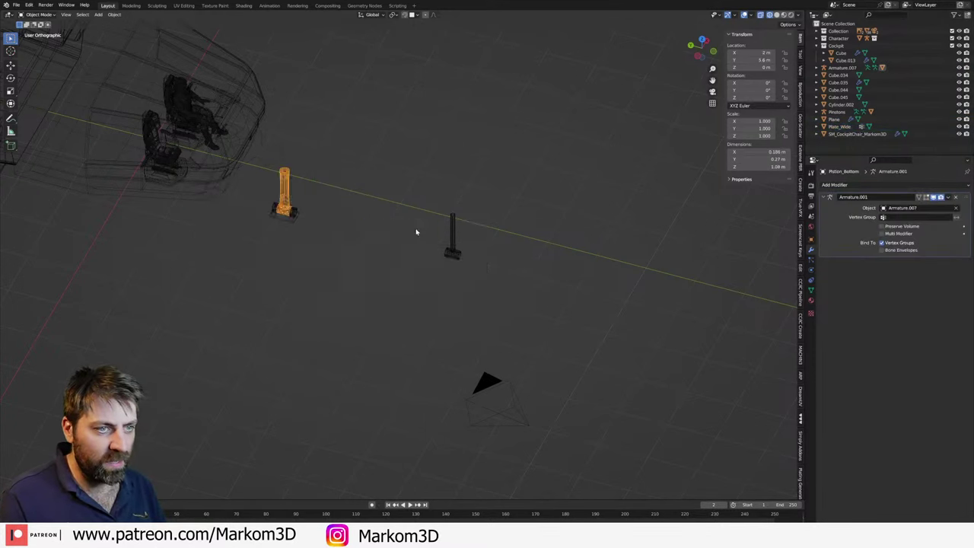
{"action": "left_click", "coordinate": [457, 254]}
{"action": "key", "text": "shift+s"}
{"action": "left_click", "coordinate": [458, 217]}
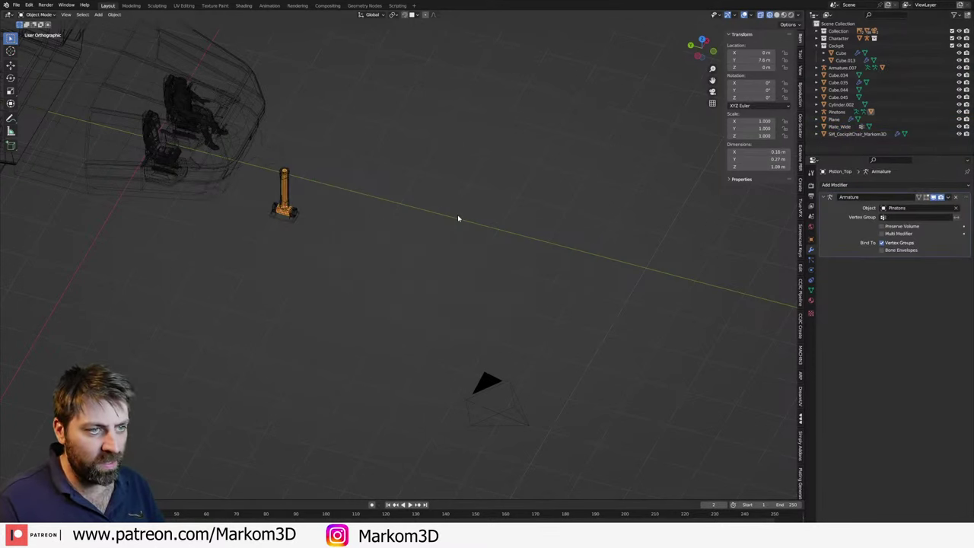
{"action": "key", "text": "ctrl+z"}
{"action": "key", "text": "ctrl+z"}
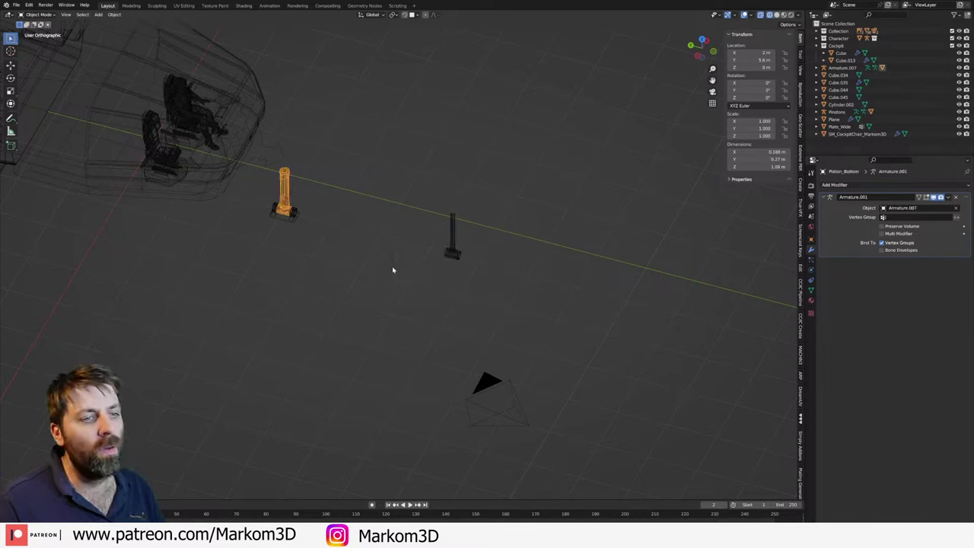
{"action": "key", "text": "ctrl+z"}
{"action": "key", "text": "ctrl+z"}
- Snap the two pistons onto the 3D cursor again
{"action": "key", "text": "shift+s"}
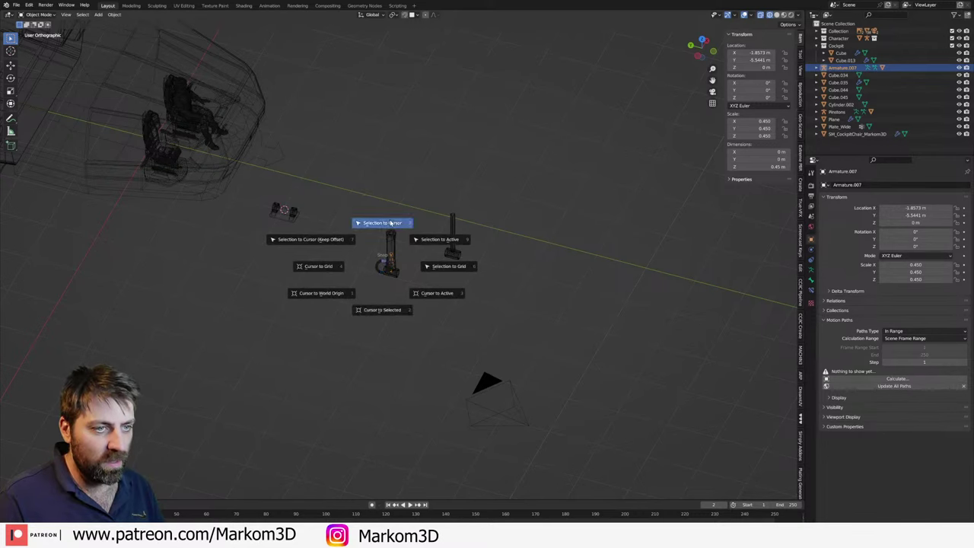
{"action": "left_click", "coordinate": [382, 223]}
{"action": "left_click", "coordinate": [455, 255]}
{"action": "key", "text": "shift+s"}
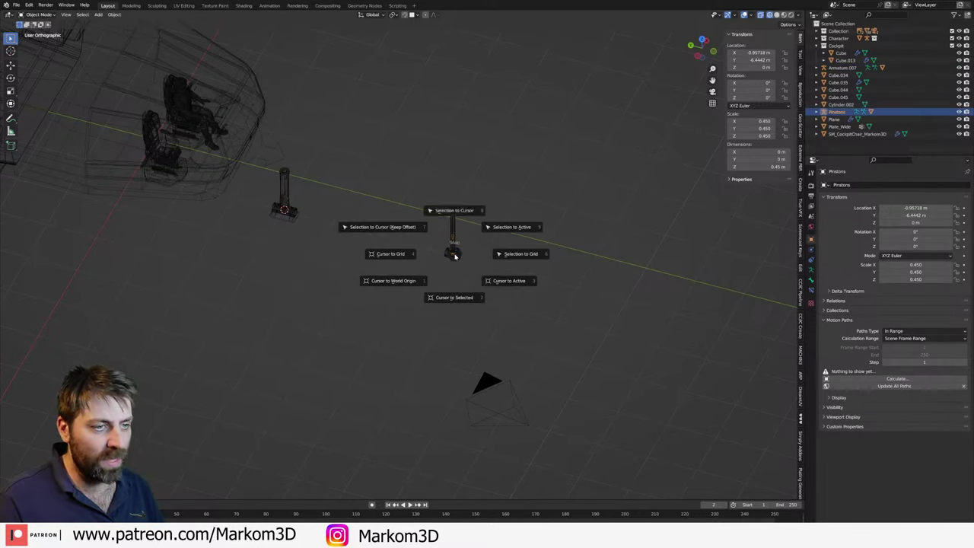
{"action": "left_click", "coordinate": [458, 220]}
- Try rotating the piston 180° around Y, then undo the flip
{"action": "key", "text": "KP_1"}
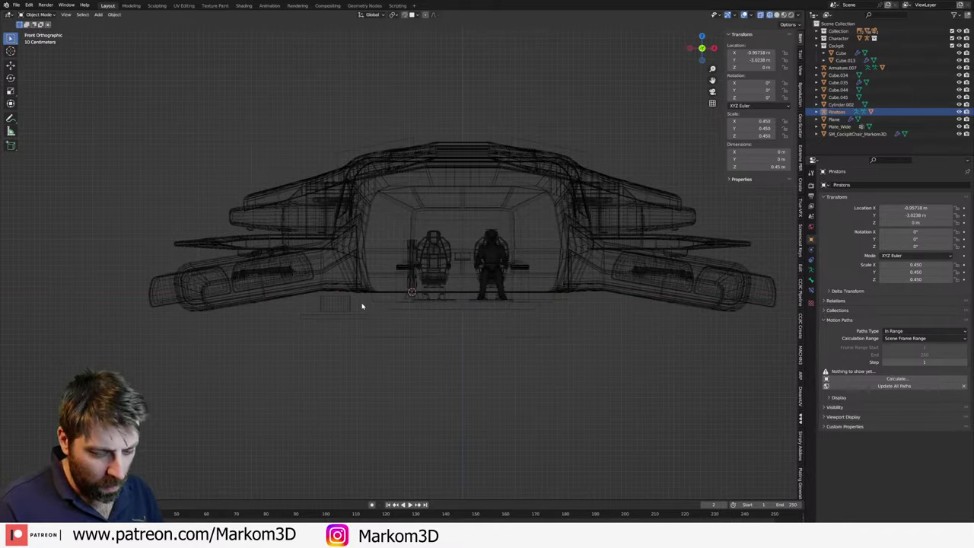
{"action": "type", "text": "ry180"}
{"action": "key", "text": "Return"}
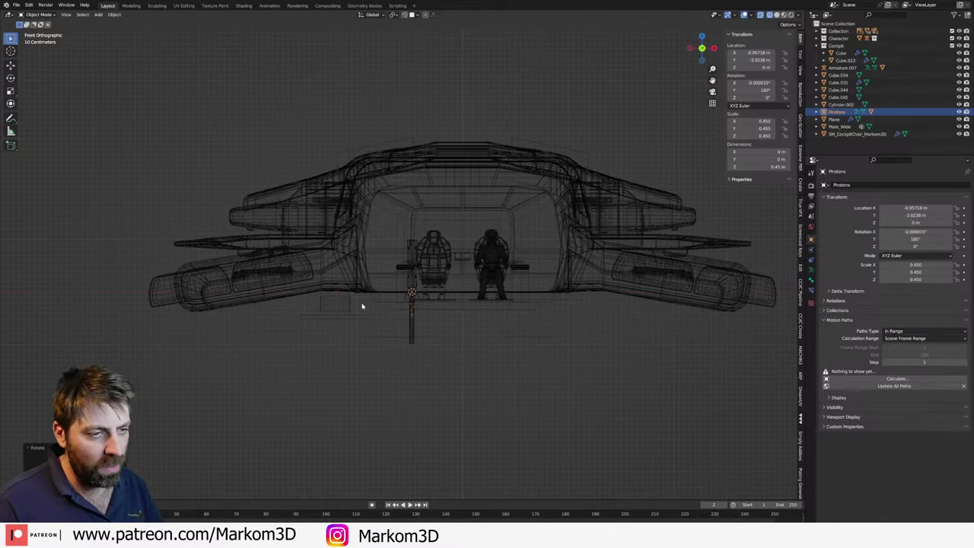
{"action": "key", "text": "ctrl+z"}
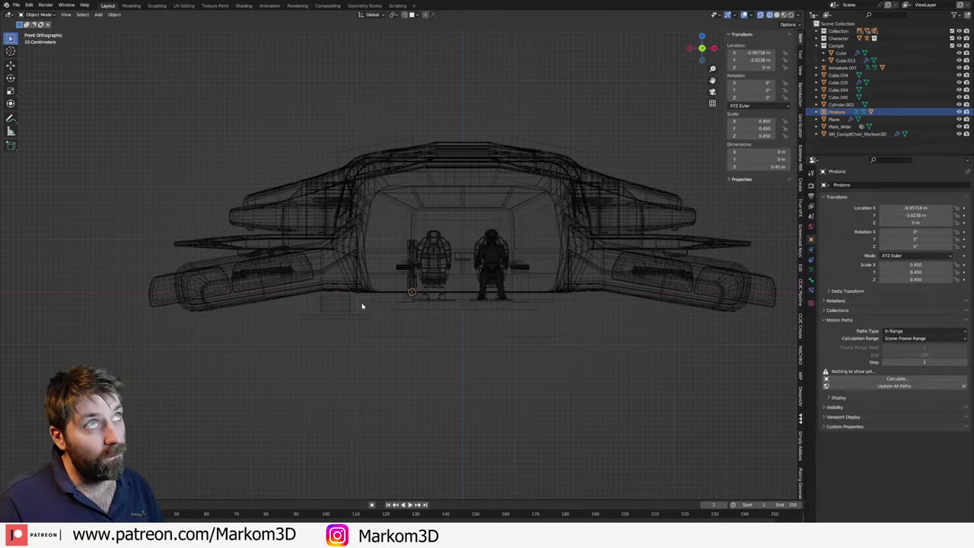
{"action": "scroll", "coordinate": [362, 306], "scroll_direction": "up", "scroll_amount": 5}
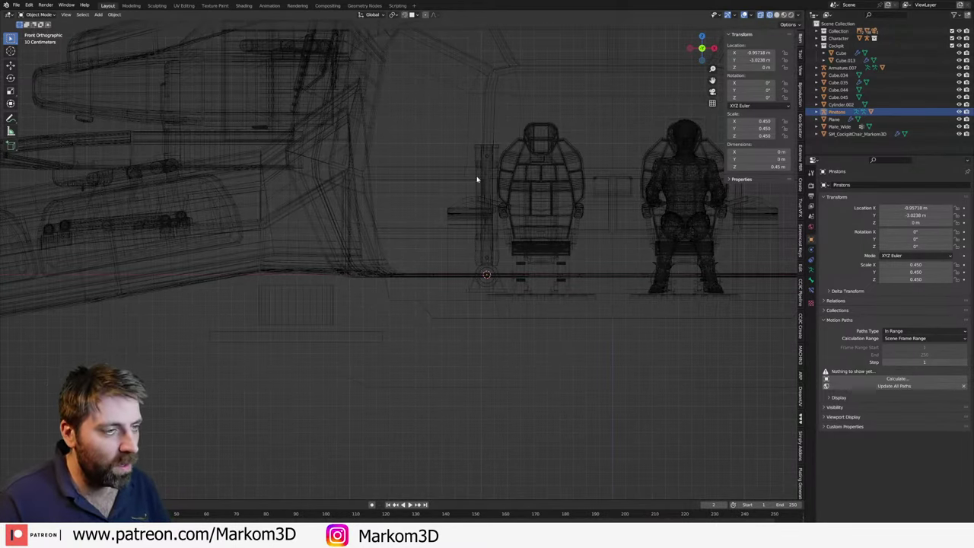
{"action": "mouse_move", "coordinate": [476, 251]}
{"action": "middle_mouse_down"}
{"action": "mouse_move", "coordinate": [506, 264]}
{"action": "mouse_move", "coordinate": [317, 130]}
{"action": "mouse_move", "coordinate": [424, 239]}
{"action": "middle_mouse_up"}
{"action": "scroll", "coordinate": [393, 226], "scroll_direction": "down", "scroll_amount": 2}
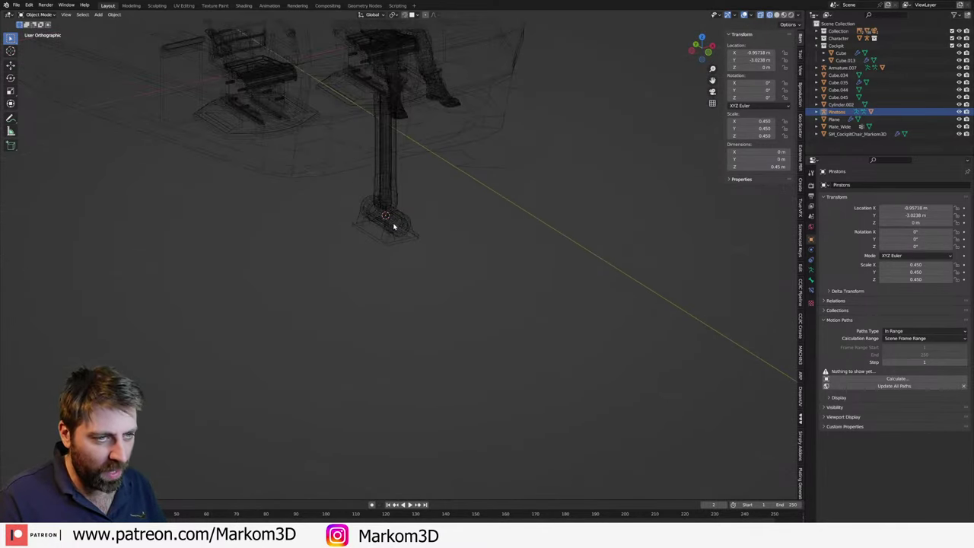
- Duplicate the piston rig along X beside the original and select Armature.007
{"action": "key", "text": "shift+d"}
{"action": "key", "text": "y"}
{"action": "key", "text": "x"}
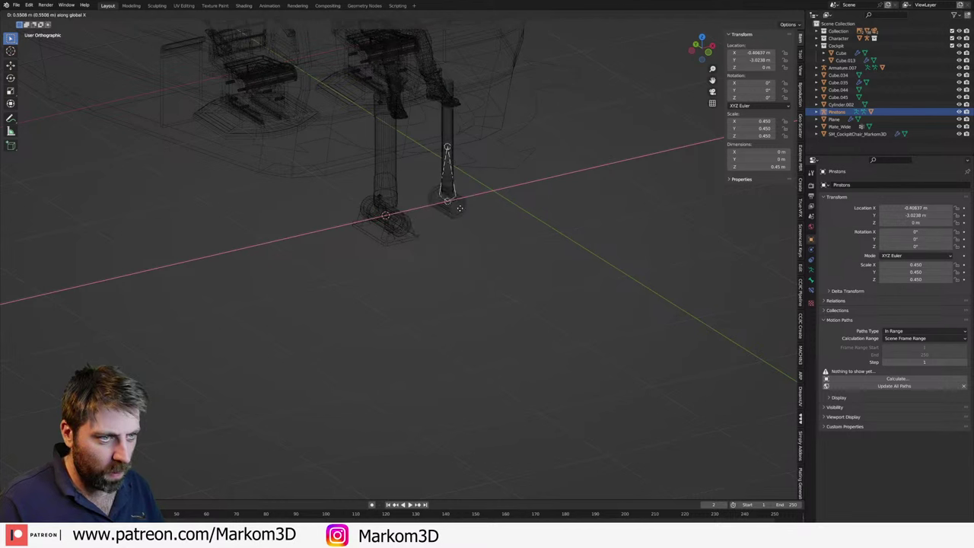
{"action": "left_click", "coordinate": [467, 211]}
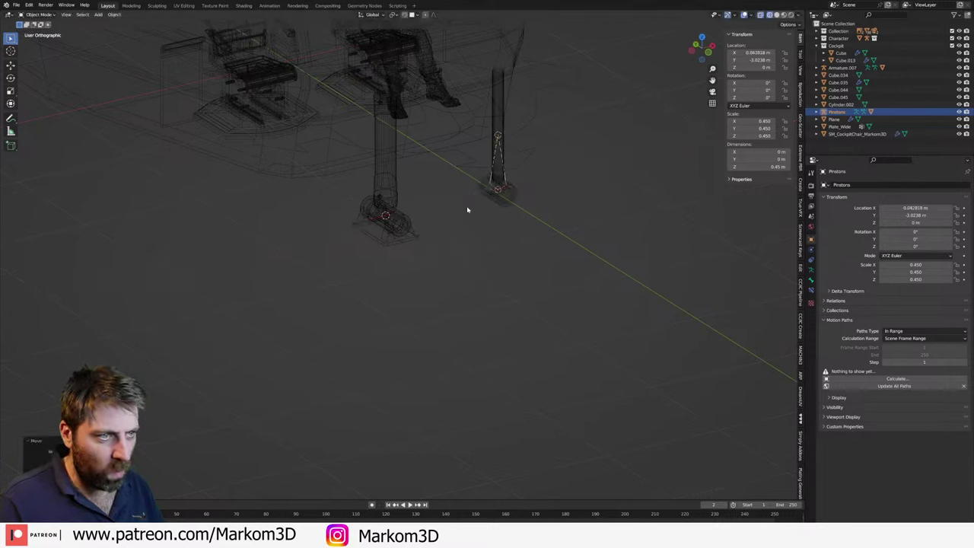
{"action": "left_click", "coordinate": [390, 194]}
{"action": "left_click", "coordinate": [390, 196]}
{"action": "scroll", "coordinate": [543, 189], "scroll_direction": "up", "scroll_amount": 2}
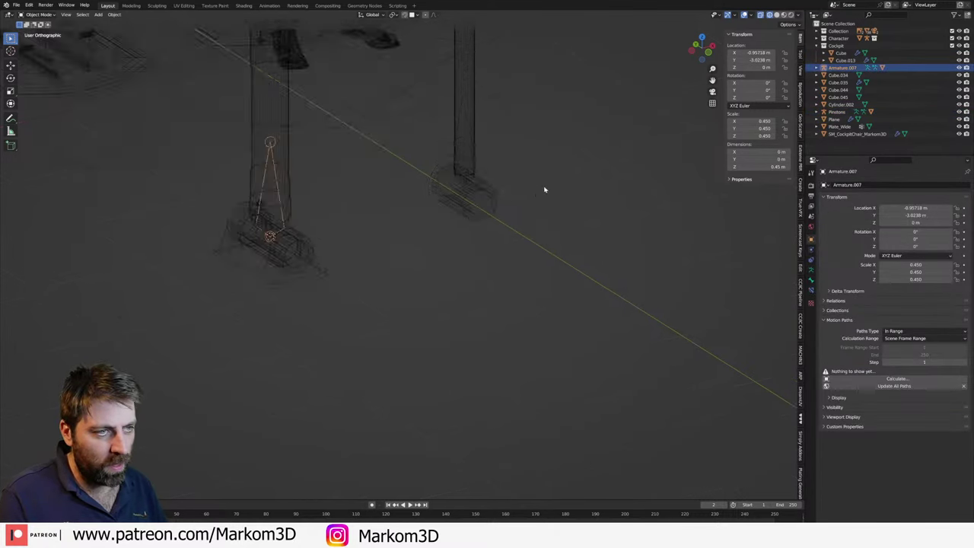
{"action": "scroll", "coordinate": [428, 187], "scroll_direction": "up", "scroll_amount": 3}
{"action": "scroll", "coordinate": [429, 190], "scroll_direction": "up", "scroll_amount": 1}
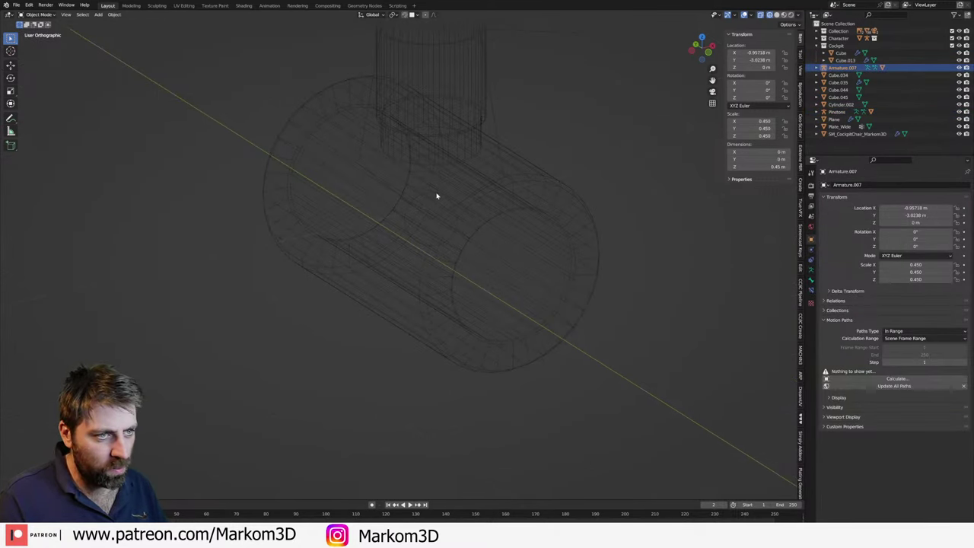
- Delete Armature.007, then undo the deletion
{"action": "left_click", "coordinate": [437, 196]}
{"action": "scroll", "coordinate": [491, 218], "scroll_direction": "down", "scroll_amount": 4}
{"action": "scroll", "coordinate": [488, 214], "scroll_direction": "down", "scroll_amount": 2}
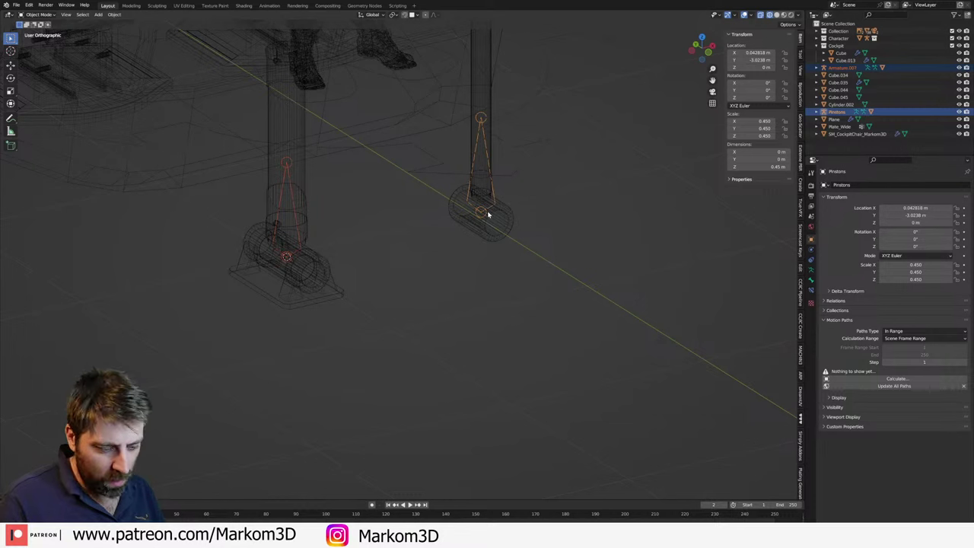
{"action": "key", "text": "Delete"}
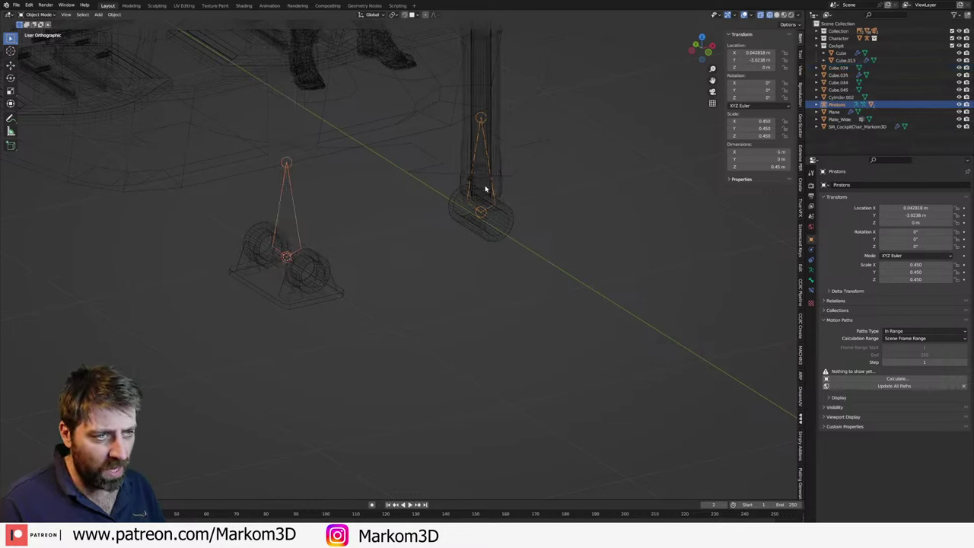
{"action": "key", "text": "ctrl+z"}
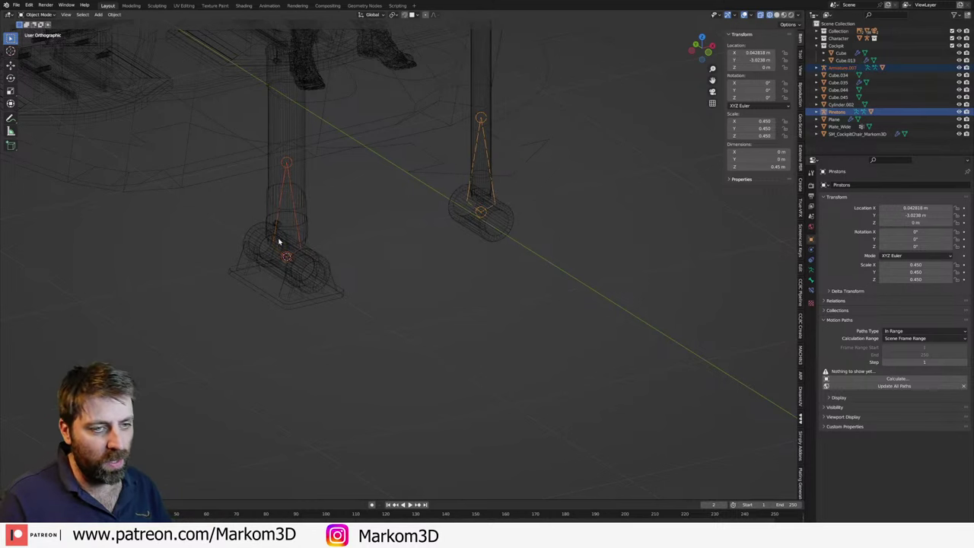
- Remove the armature modifier from Piston_Top and select Armature.007
{"action": "left_click", "coordinate": [298, 202]}
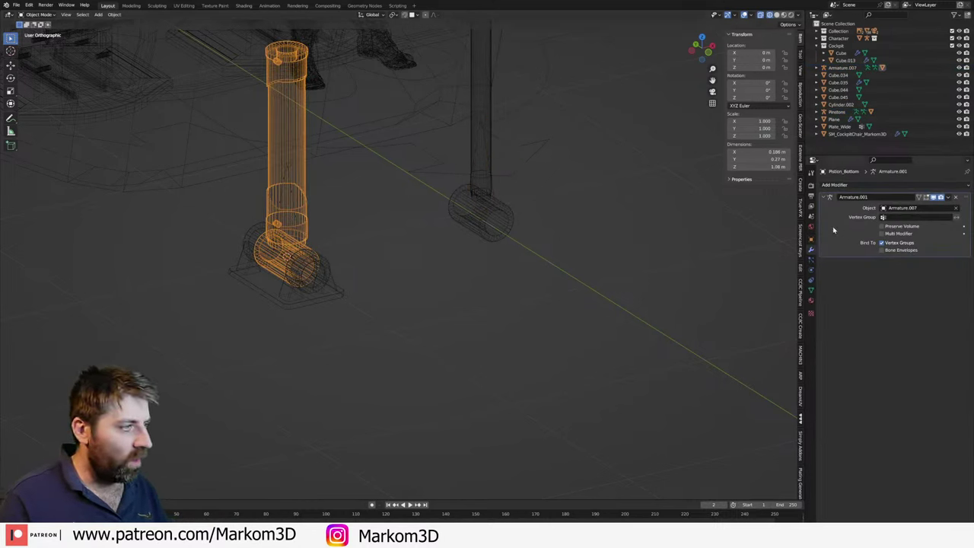
{"action": "left_click", "coordinate": [474, 158]}
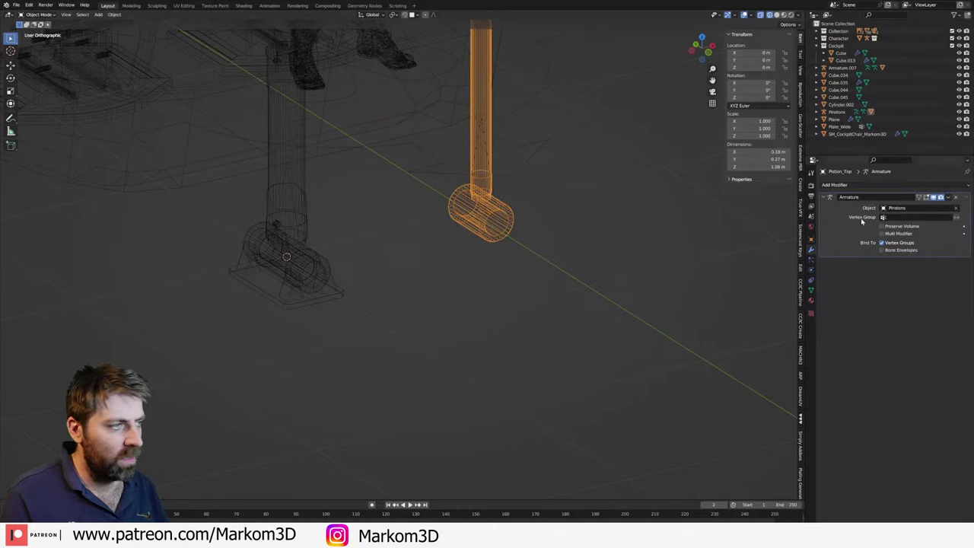
{"action": "key", "text": "ctrl+x"}
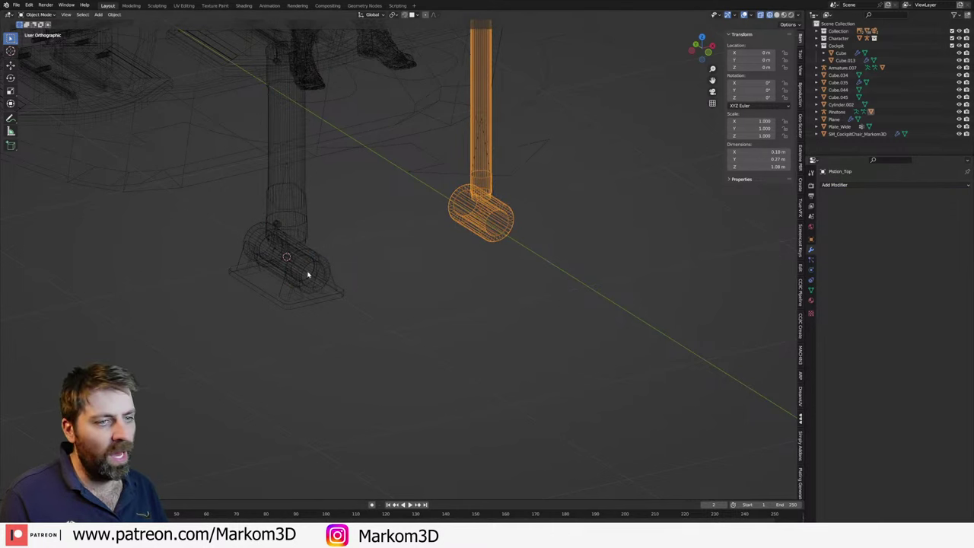
{"action": "left_click", "coordinate": [291, 221]}
{"action": "left_click", "coordinate": [297, 221]}
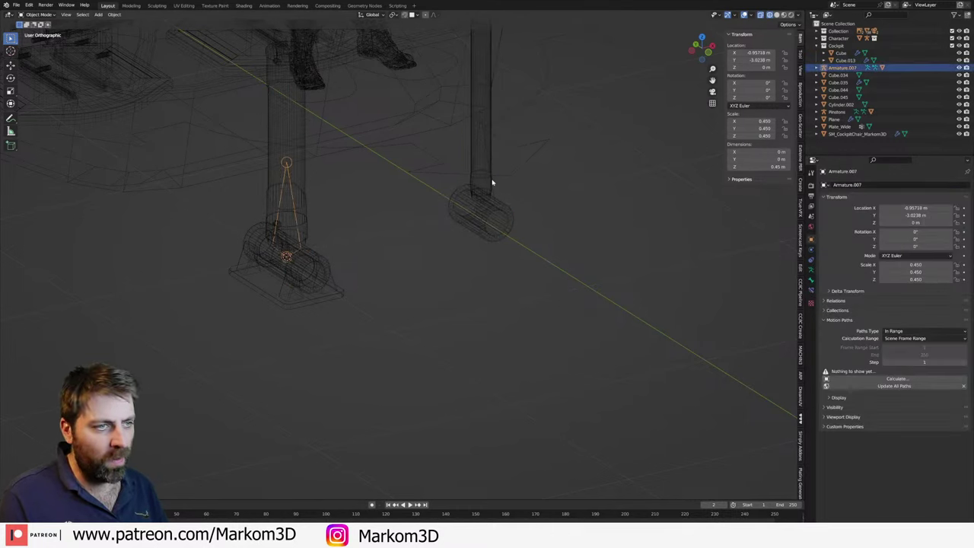
{"action": "key", "text": "shift+r"}
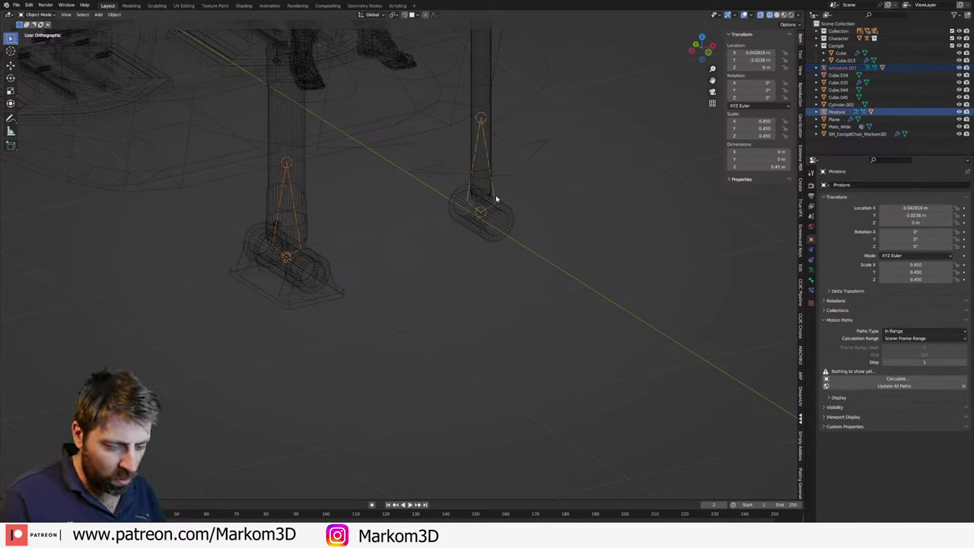
- Select both piston cylinders together with the Pistons armature
{"action": "left_click", "coordinate": [306, 191]}
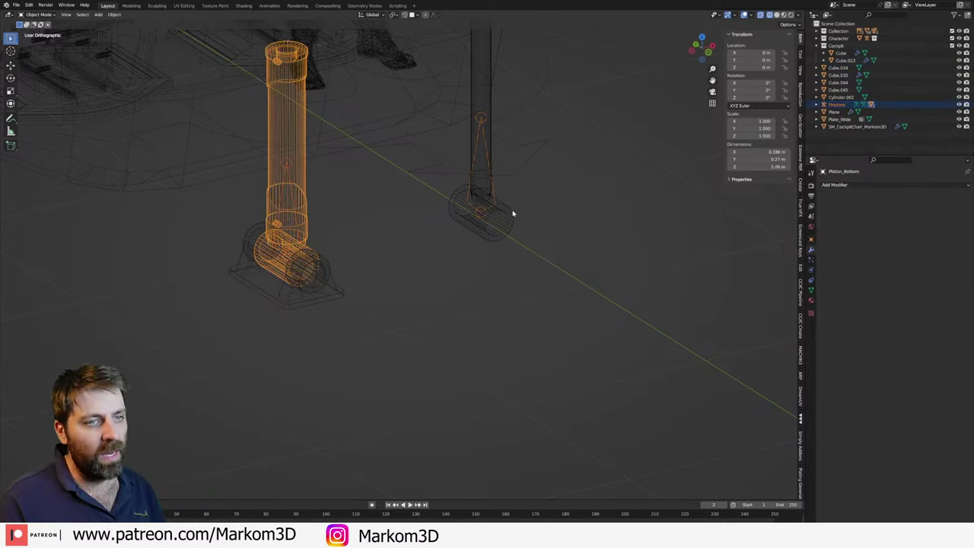
{"action": "left_click", "coordinate": [512, 217], "text": "shift"}
{"action": "left_click", "coordinate": [304, 224]}
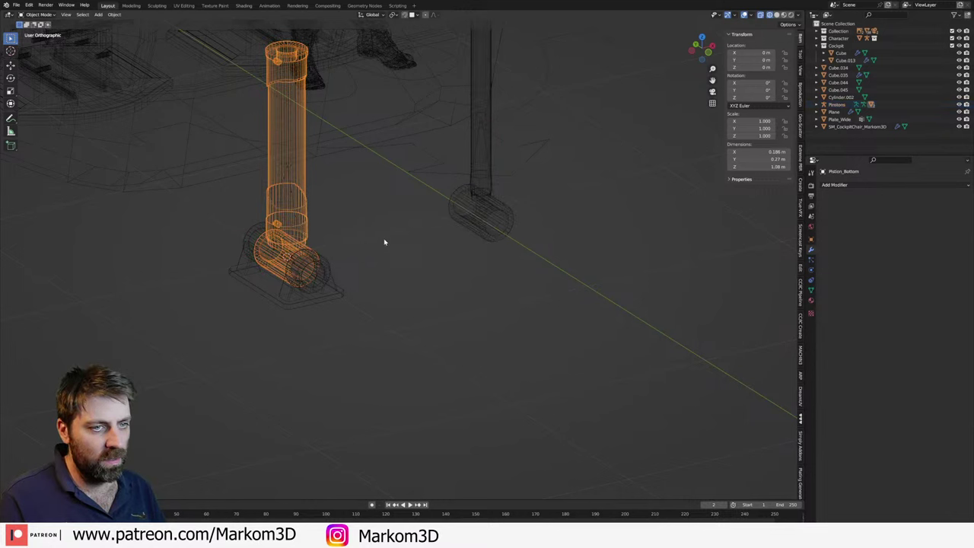
{"action": "left_click", "coordinate": [489, 218], "text": "shift"}
{"action": "left_click", "coordinate": [306, 223], "text": "shift"}
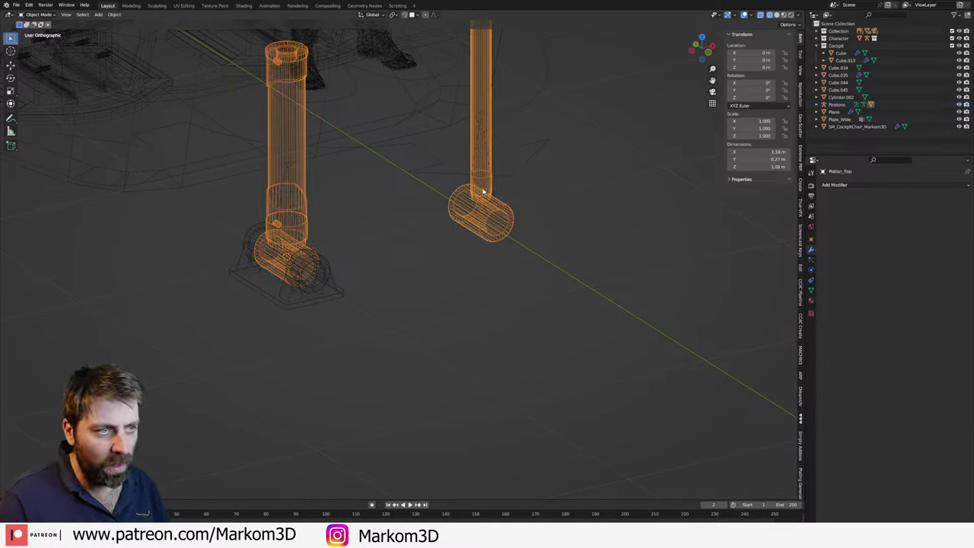
{"action": "left_click", "coordinate": [480, 126]}
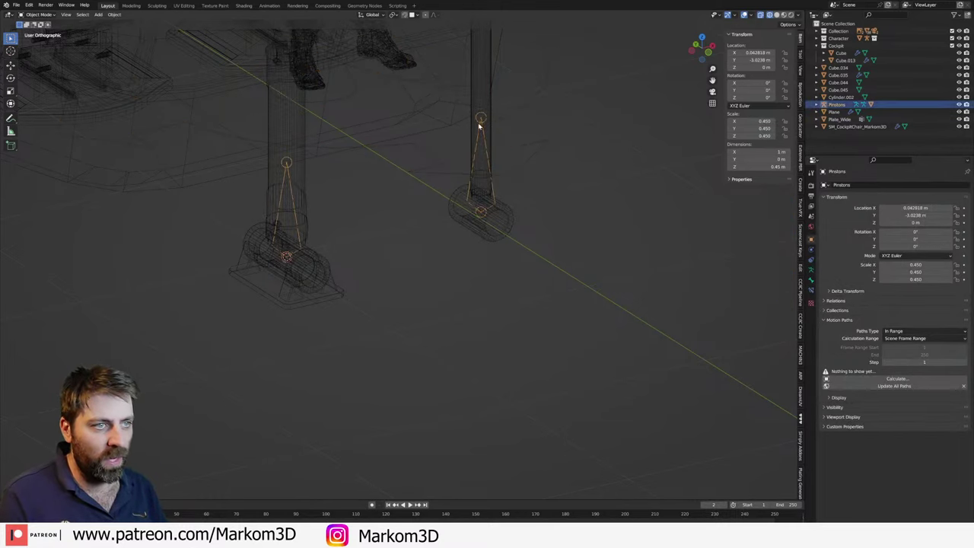
- Check the right piston bone in Pose Mode, then return to Object Mode
{"action": "left_click", "coordinate": [41, 15]}
{"action": "key", "text": "ctrl+Tab"}
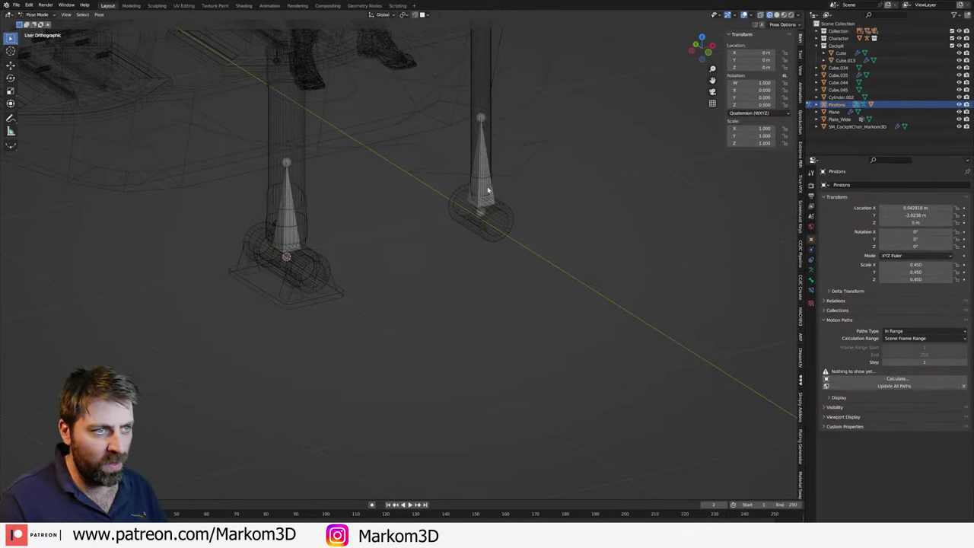
{"action": "left_click", "coordinate": [483, 175]}
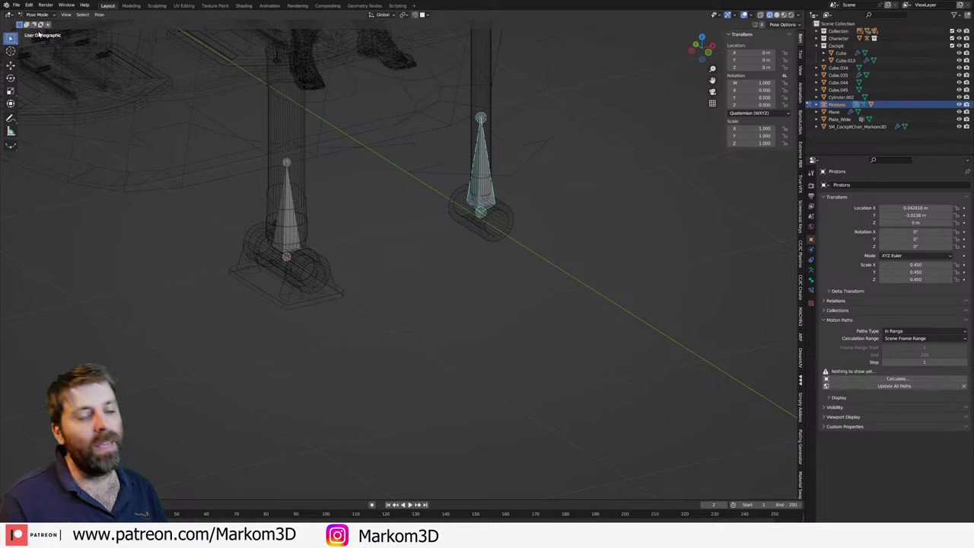
{"action": "left_click", "coordinate": [42, 15]}
- Select both piston meshes, then the Pistons armature as the parent
{"action": "left_click", "coordinate": [38, 25]}
{"action": "left_click", "coordinate": [299, 226]}
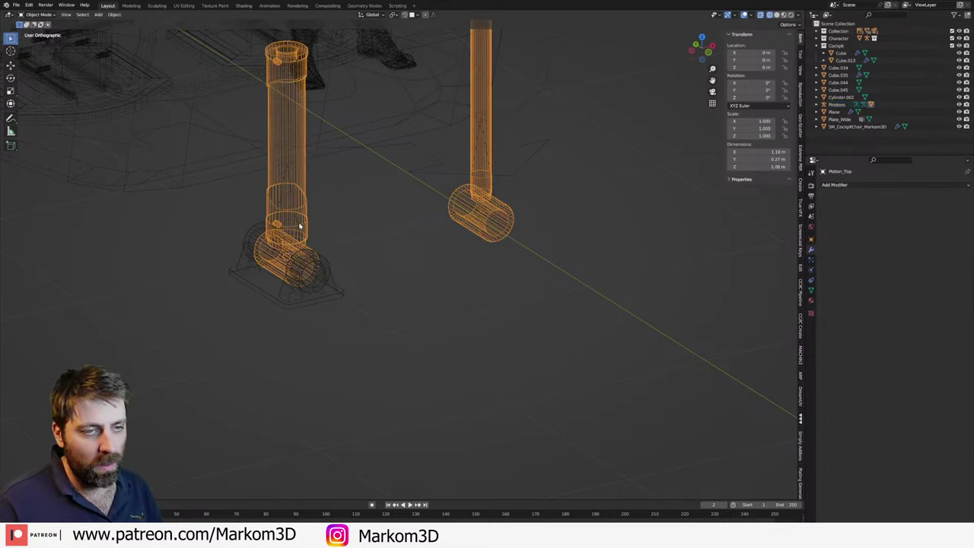
{"action": "left_click", "coordinate": [299, 226]}
{"action": "left_click", "coordinate": [305, 213]}
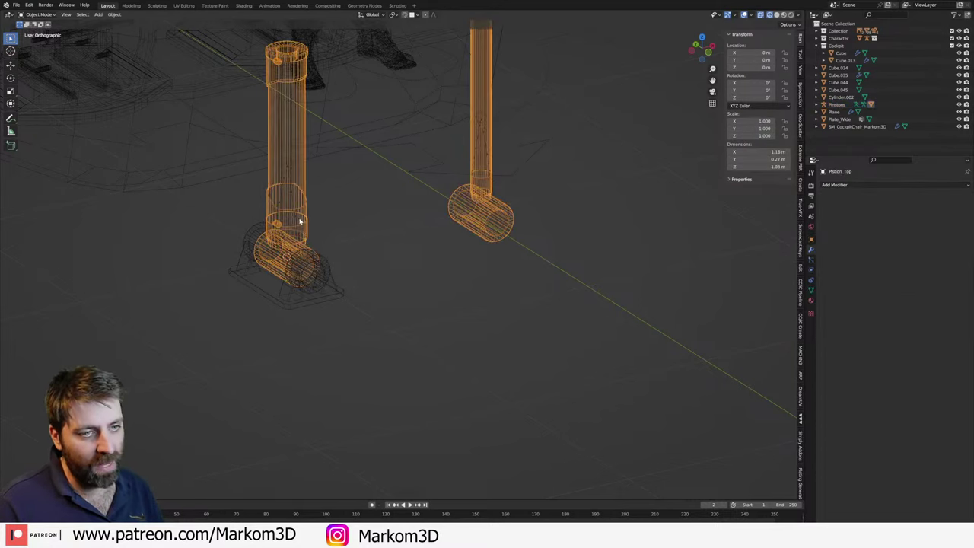
{"action": "left_click", "coordinate": [298, 221]}
{"action": "left_click", "coordinate": [297, 225]}
{"action": "left_click", "coordinate": [298, 225]}
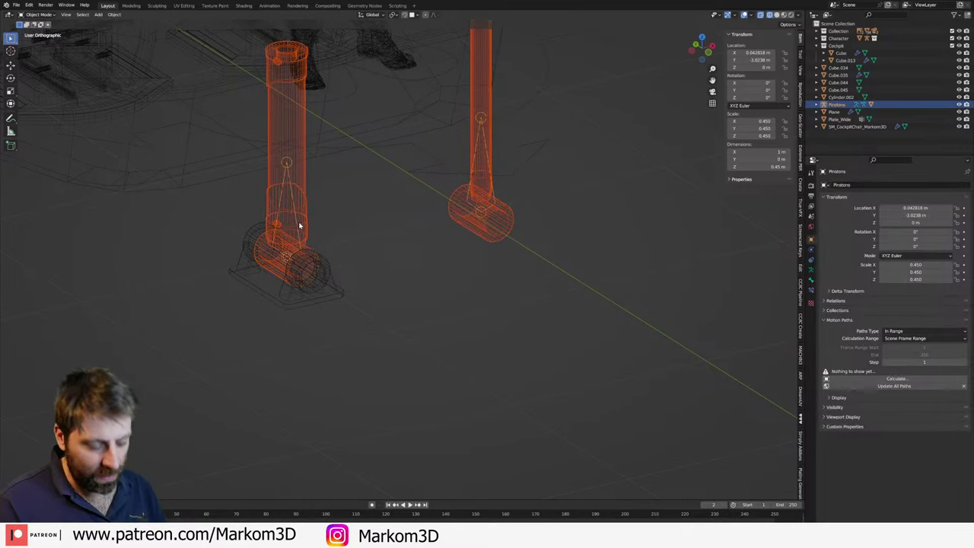
- Parent the pistons with empty groups, then undo when the cylinders shift
{"action": "key", "text": "ctrl+p"}
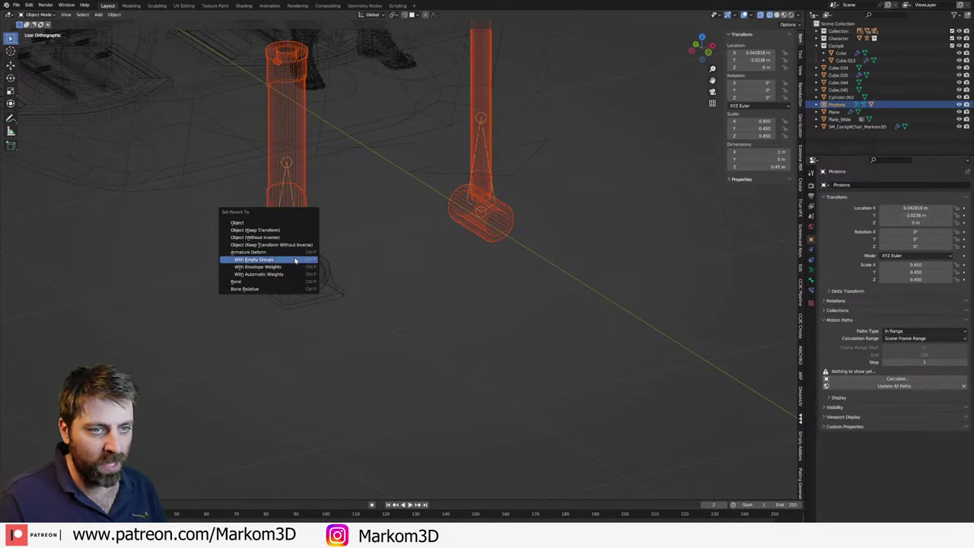
{"action": "left_click", "coordinate": [295, 262]}
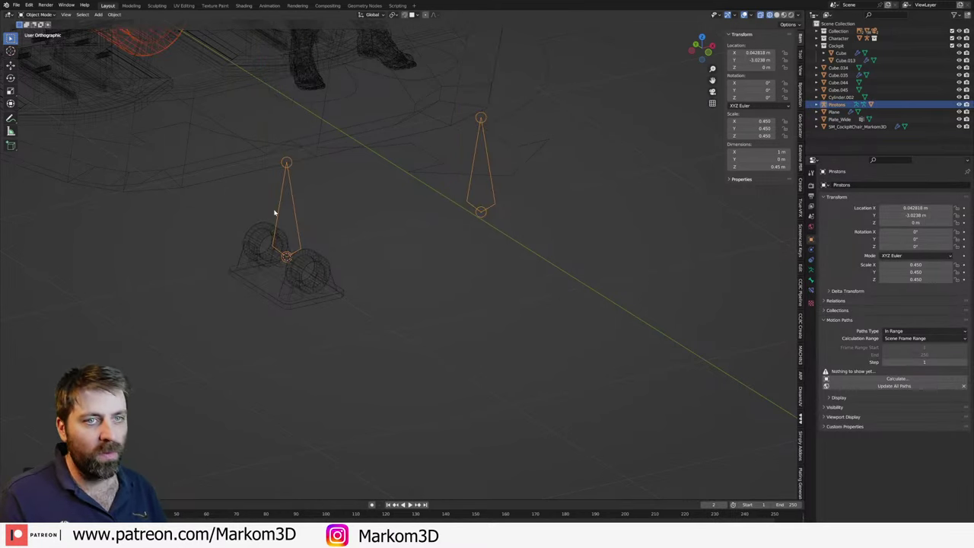
{"action": "scroll", "coordinate": [275, 213], "scroll_direction": "down", "scroll_amount": 7}
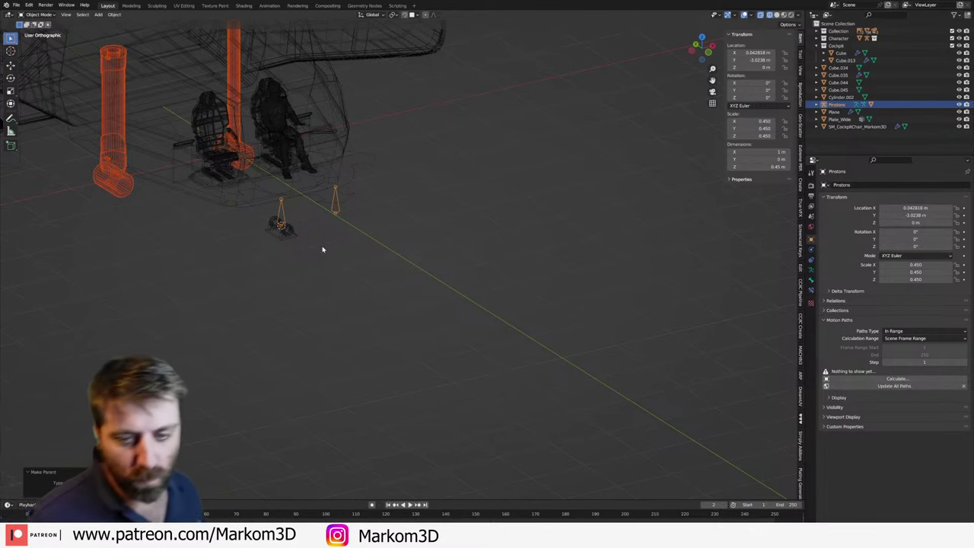
{"action": "key", "text": "ctrl+z"}
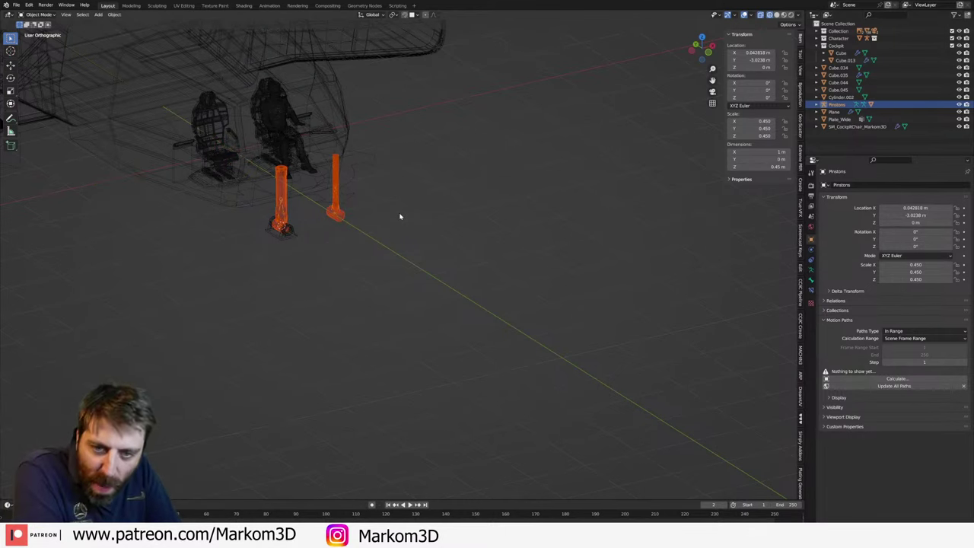
{"action": "scroll", "coordinate": [394, 272], "scroll_direction": "up", "scroll_amount": 3}
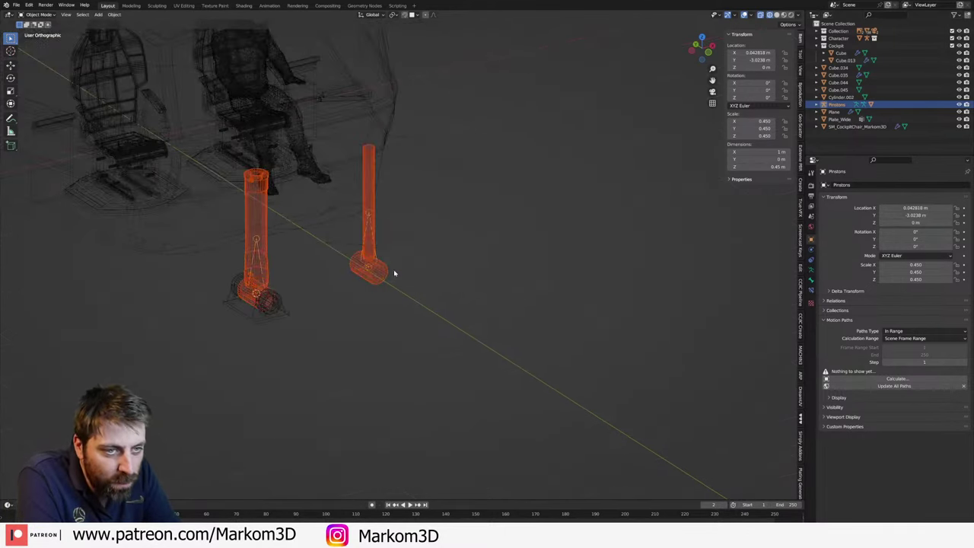
- Parent the piston meshes to the Pistons armature using Object (Keep Transform)
{"action": "key", "text": "ctrl+p"}
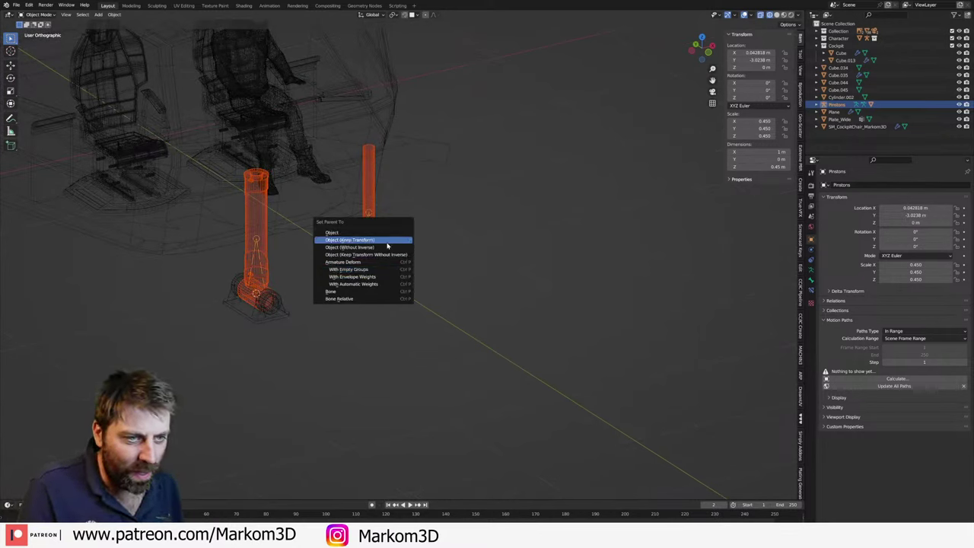
{"action": "left_click", "coordinate": [388, 243]}
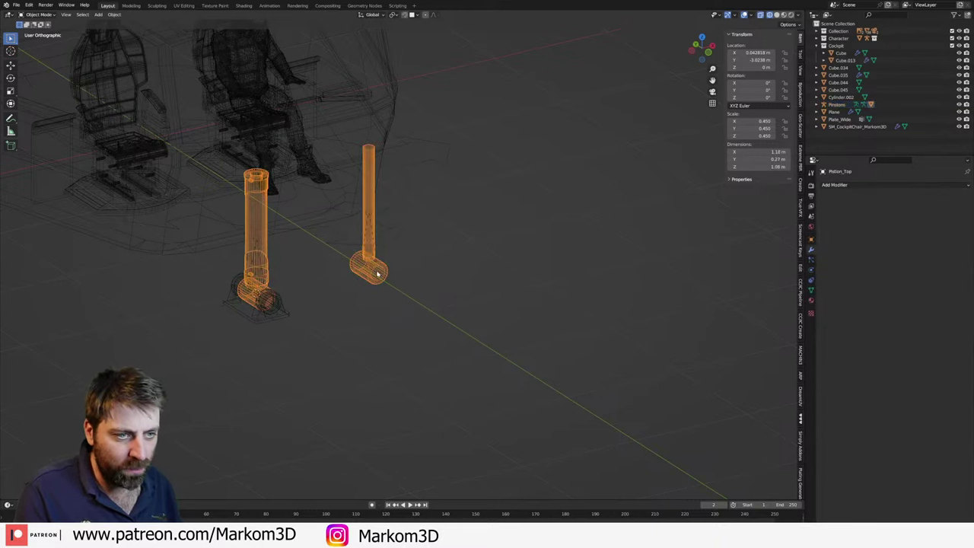
{"action": "left_click", "coordinate": [380, 261]}
- Verify the bones in Pose Mode, return to Object Mode and reselect the piston meshes
{"action": "left_click", "coordinate": [37, 15]}
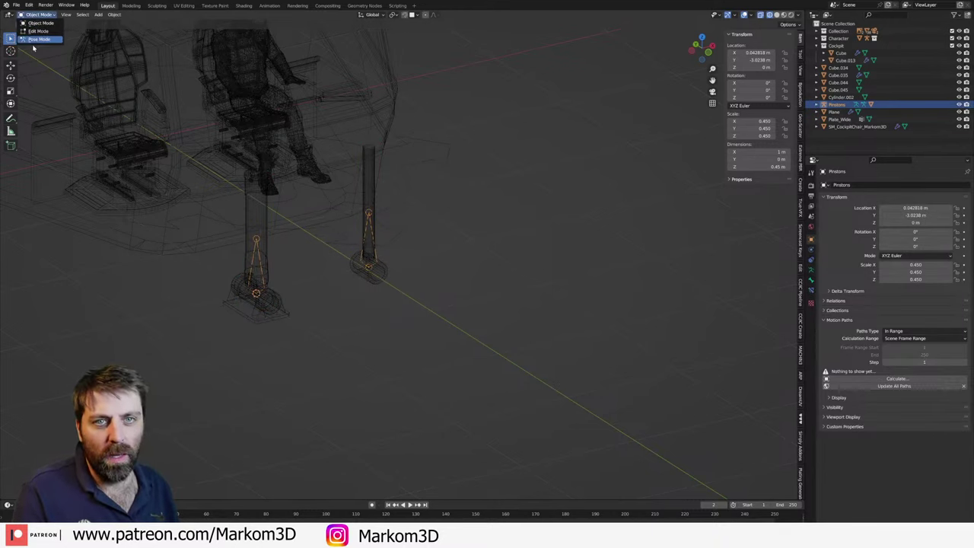
{"action": "left_click", "coordinate": [35, 39]}
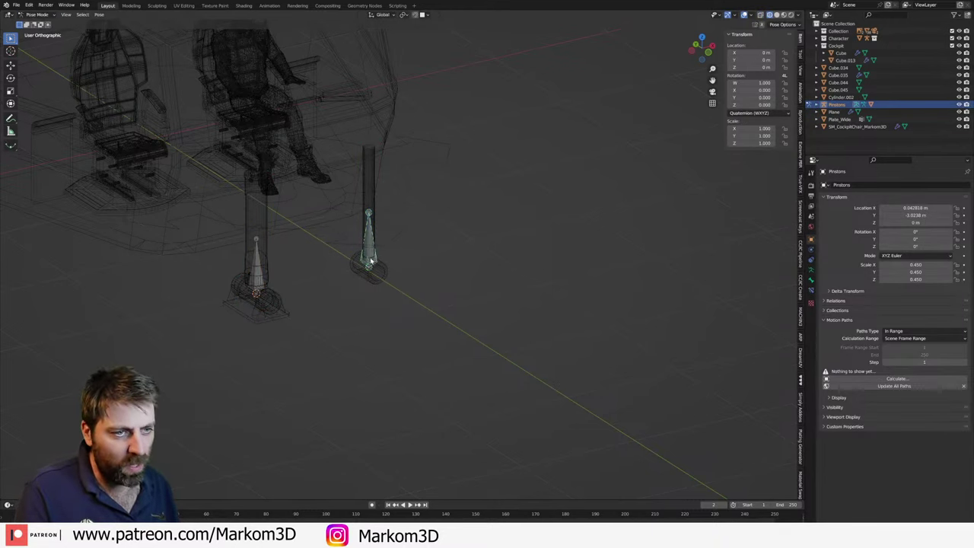
{"action": "left_click", "coordinate": [36, 15]}
{"action": "left_click", "coordinate": [34, 23]}
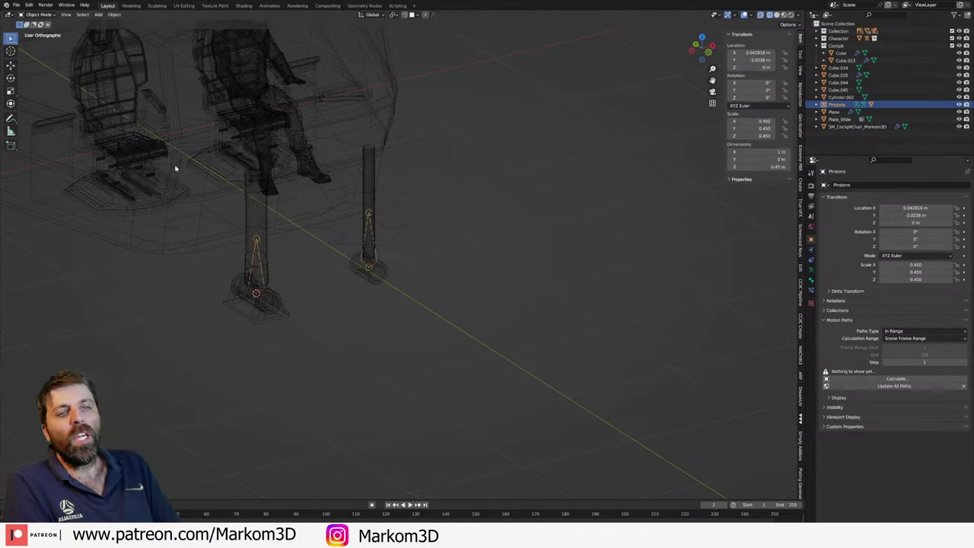
{"action": "left_click", "coordinate": [375, 227]}
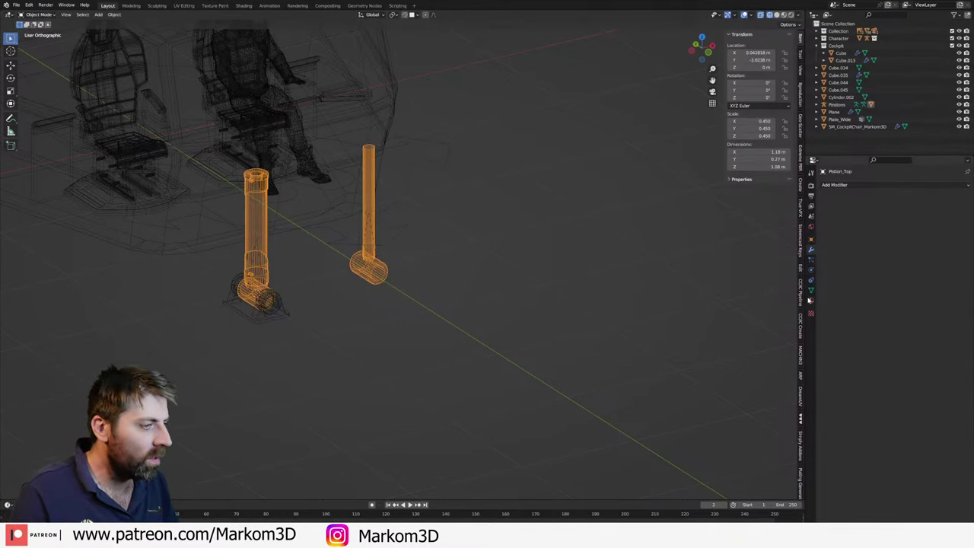
- Inspect the piston mesh's material and vertex groups, then switch the viewport to solid shading
{"action": "left_click", "coordinate": [810, 301]}
{"action": "left_click", "coordinate": [812, 289]}
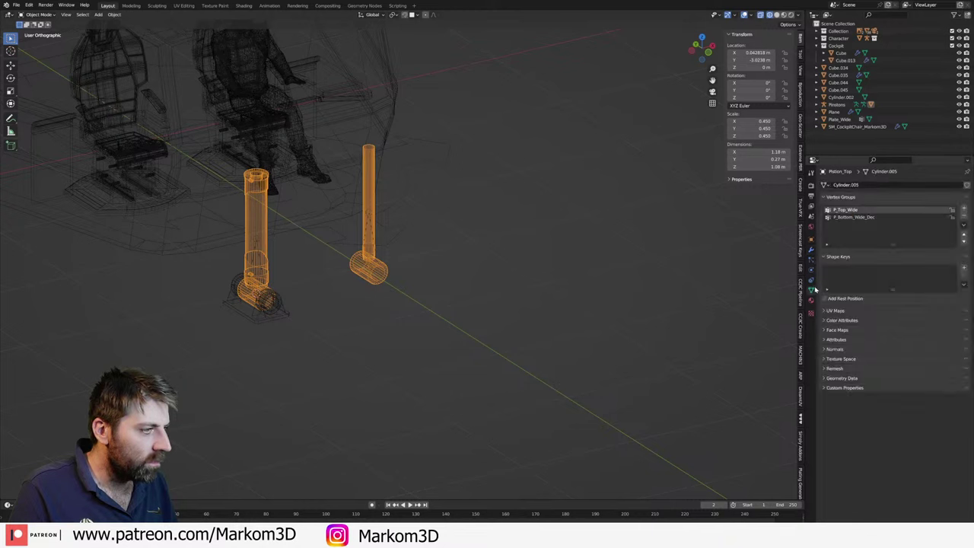
{"action": "key", "text": "Tab"}
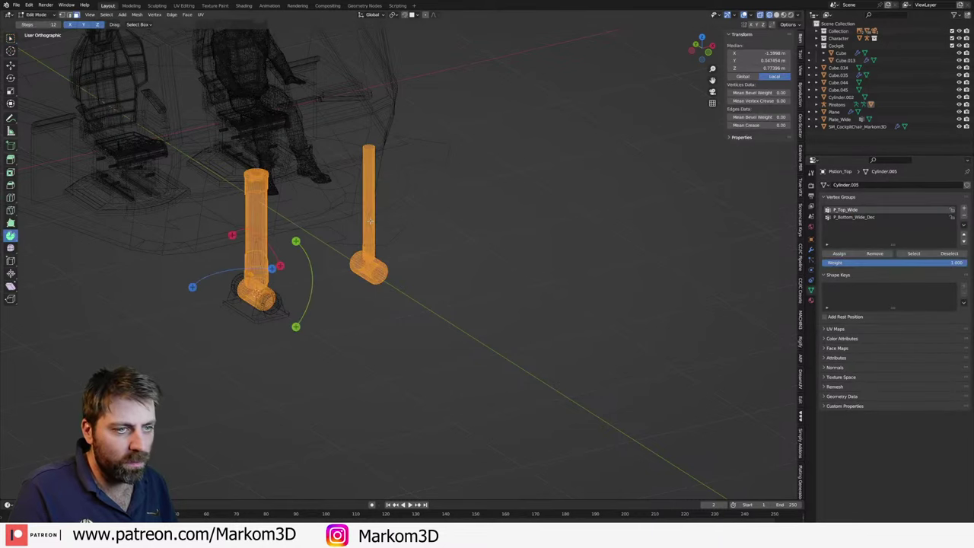
{"action": "left_click", "coordinate": [38, 15]}
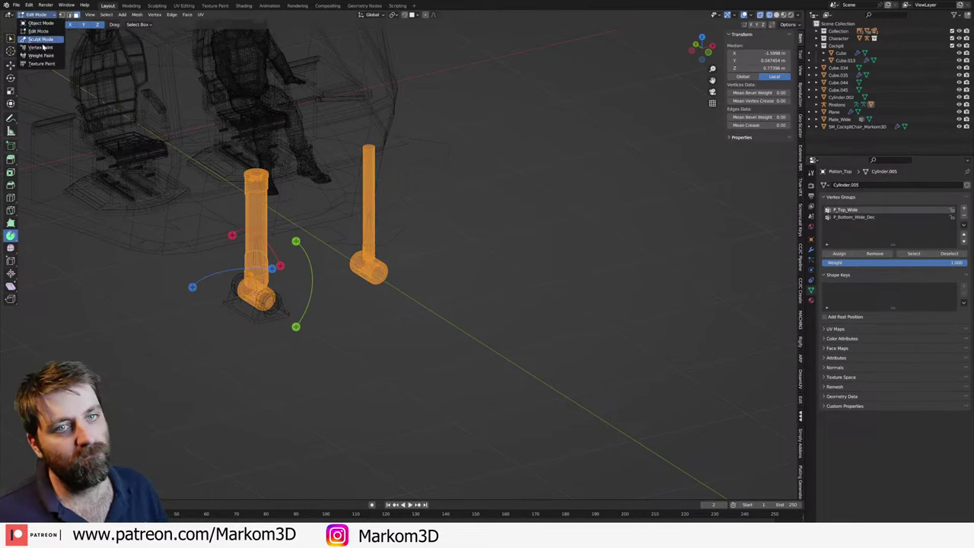
{"action": "left_click", "coordinate": [50, 25]}
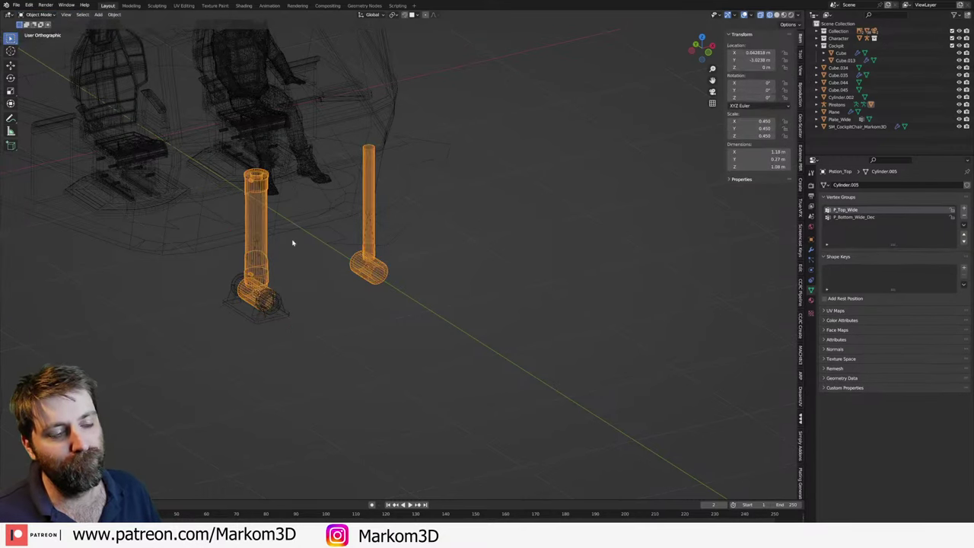
{"action": "middle_click_drag", "start_coordinate": [294, 239], "coordinate": [364, 261]}
{"action": "key", "text": "z"}
{"action": "scroll", "coordinate": [435, 332], "scroll_direction": "up", "scroll_amount": 4}
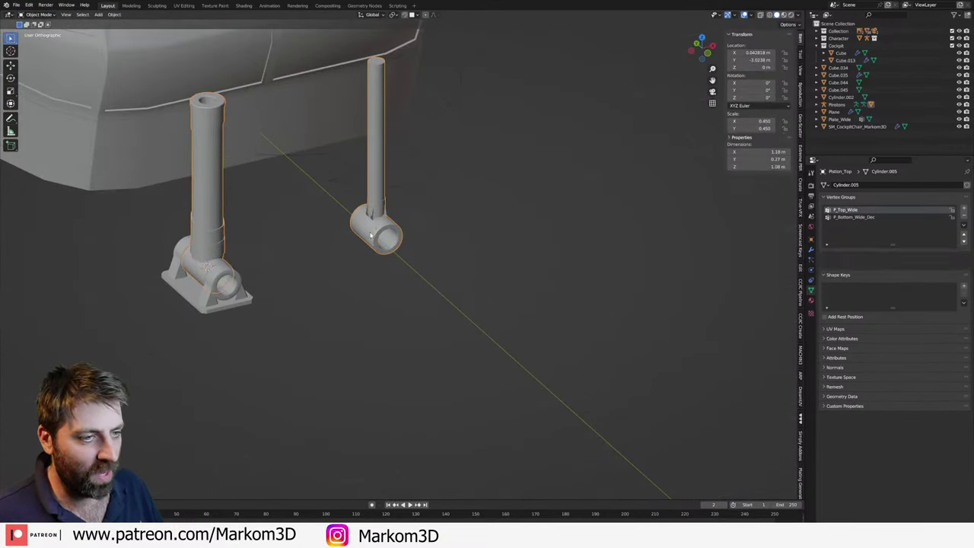
- In Edit Mode, check the vertices assigned to the P_Top_Wide and P_Bottom_Wide_Dec groups
{"action": "key", "text": "Tab"}
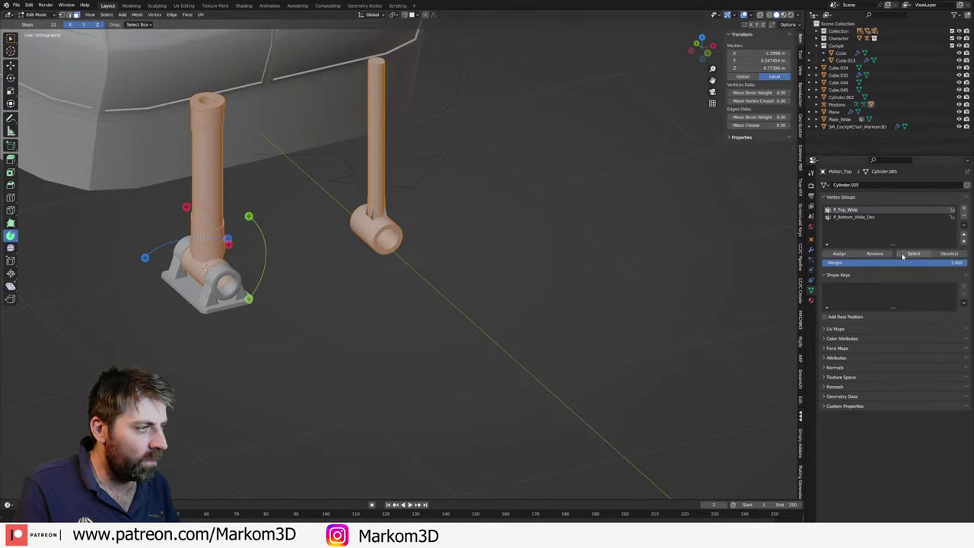
{"action": "left_click", "coordinate": [446, 195]}
{"action": "left_click", "coordinate": [913, 253]}
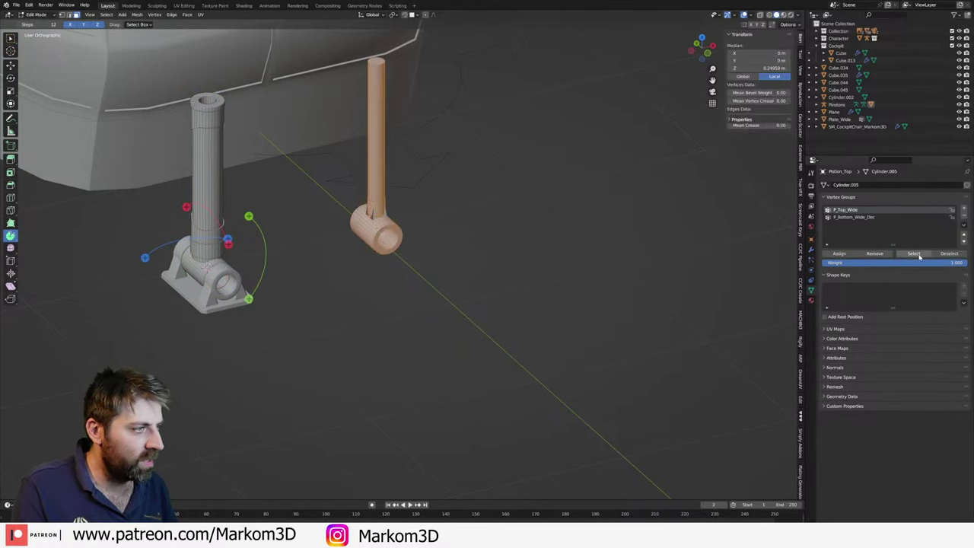
{"action": "key", "text": "alt+a"}
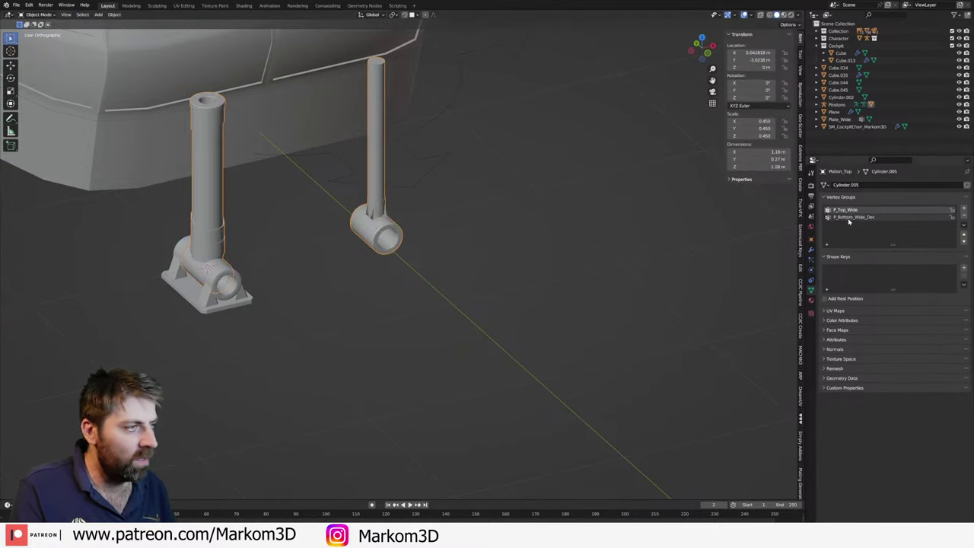
{"action": "key", "text": "ctrl+z"}
{"action": "key", "text": "alt+a"}
{"action": "left_click", "coordinate": [854, 217]}
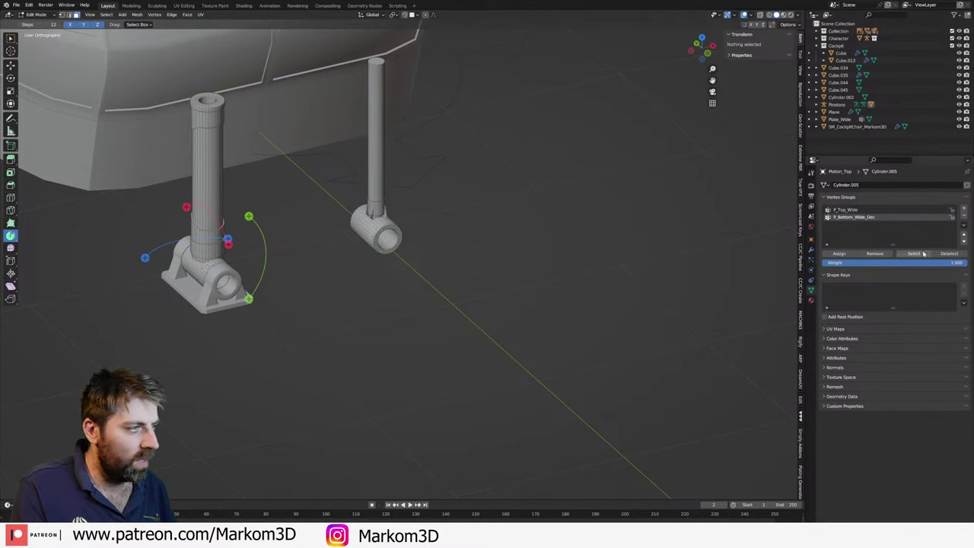
{"action": "left_click", "coordinate": [913, 254]}
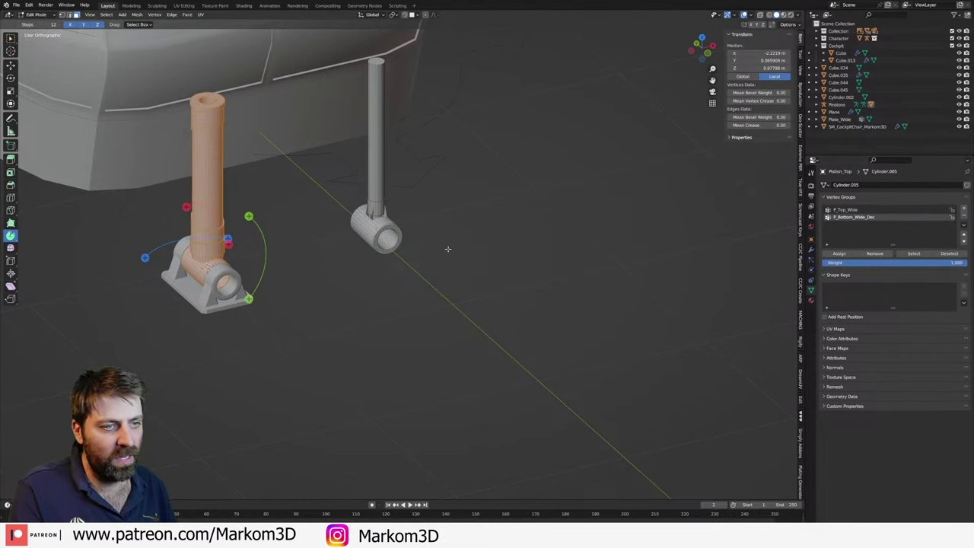
{"action": "key", "text": "Tab"}
- Add an Armature modifier targeting the Pistons armature to both piston meshes
{"action": "left_click", "coordinate": [386, 216]}
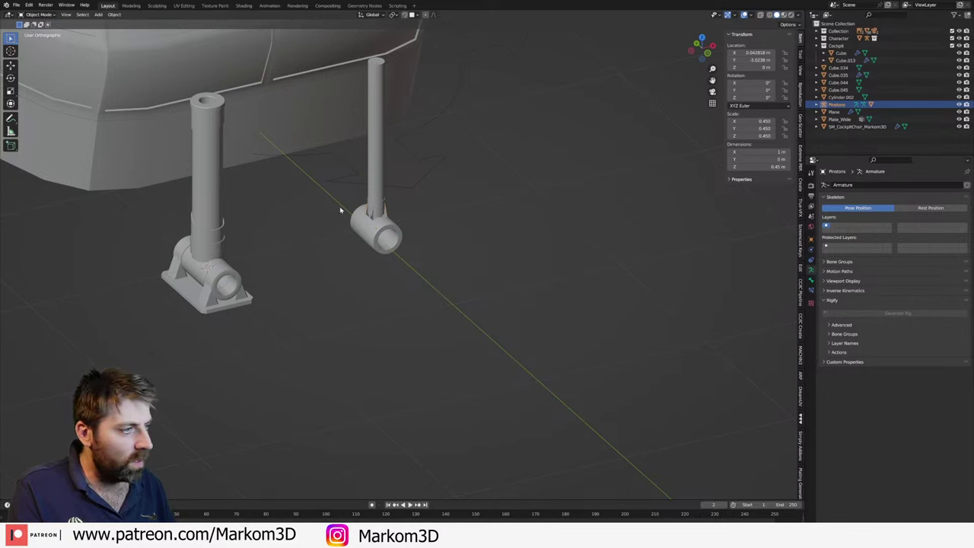
{"action": "left_click", "coordinate": [374, 233]}
{"action": "left_click", "coordinate": [810, 250]}
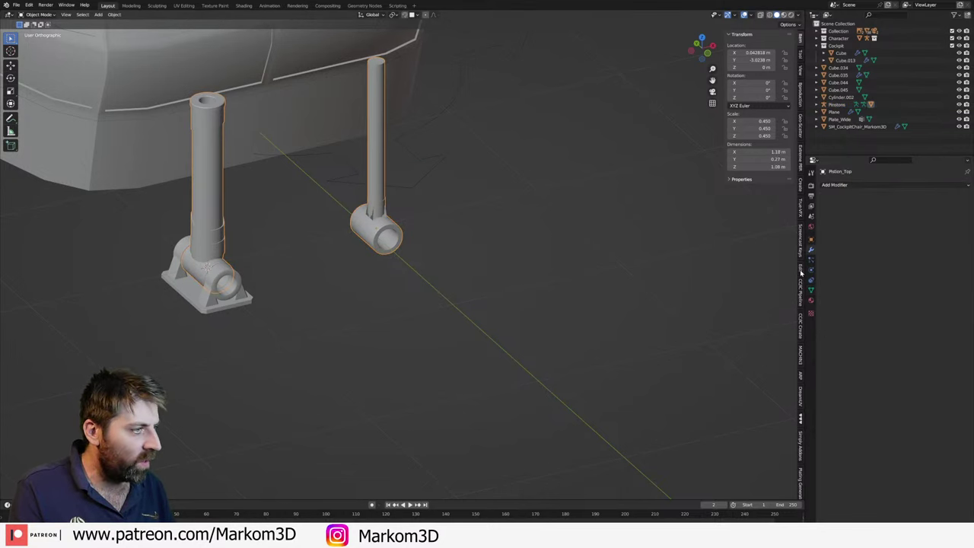
{"action": "key", "text": "alt+a"}
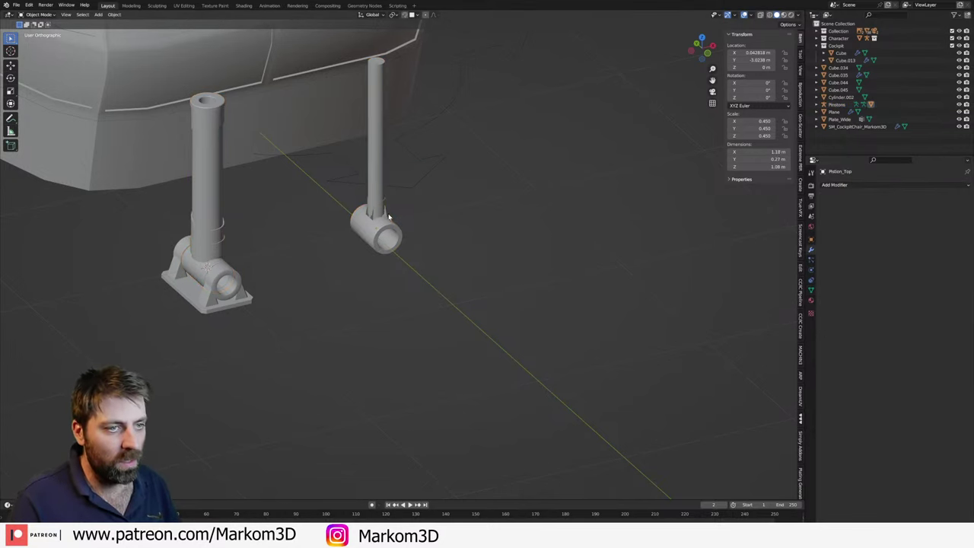
{"action": "left_click", "coordinate": [389, 217]}
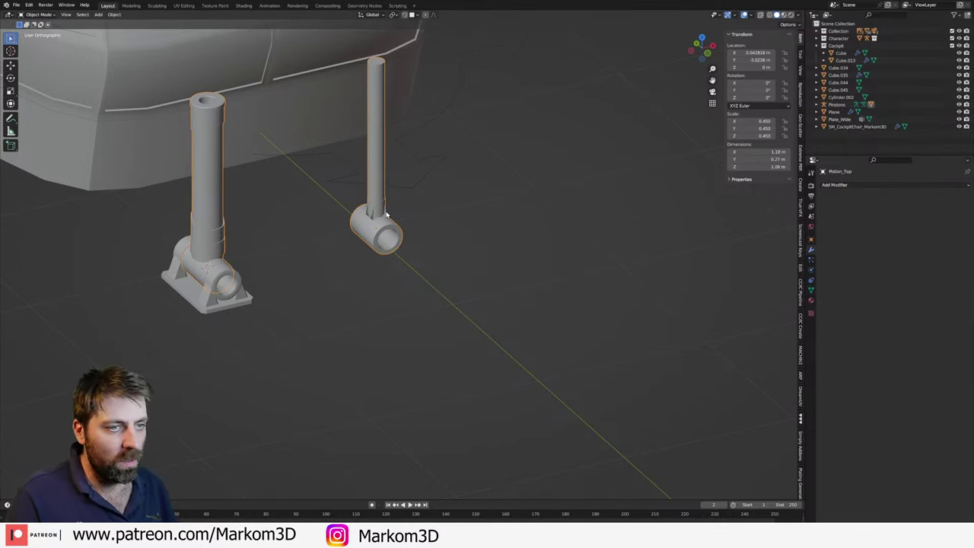
{"action": "left_click", "coordinate": [843, 185]}
{"action": "left_click", "coordinate": [883, 207]}
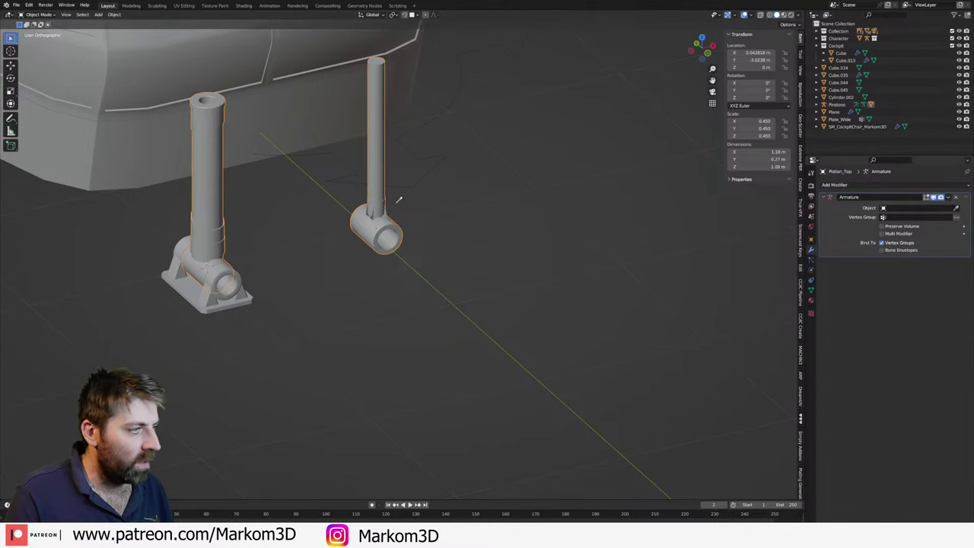
{"action": "left_click", "coordinate": [391, 207]}
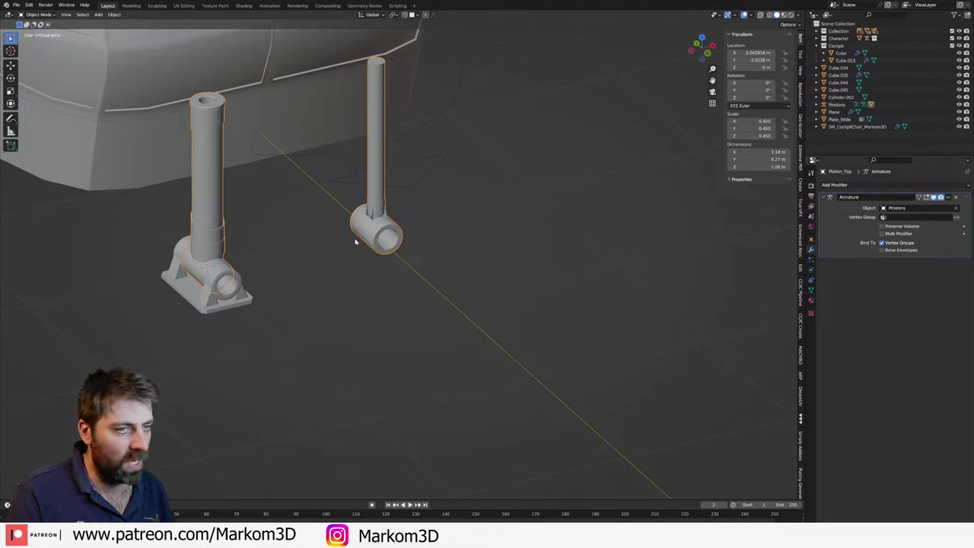
- Test-move a bone in Pose Mode, then view the pistons from the front
{"action": "left_click", "coordinate": [388, 218]}
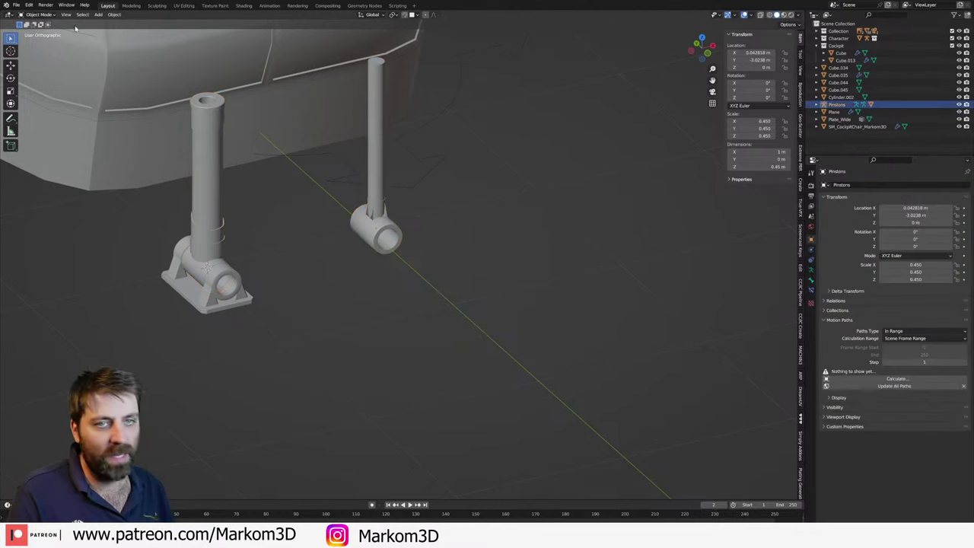
{"action": "key", "text": "ctrl+Tab"}
{"action": "key", "text": "g"}
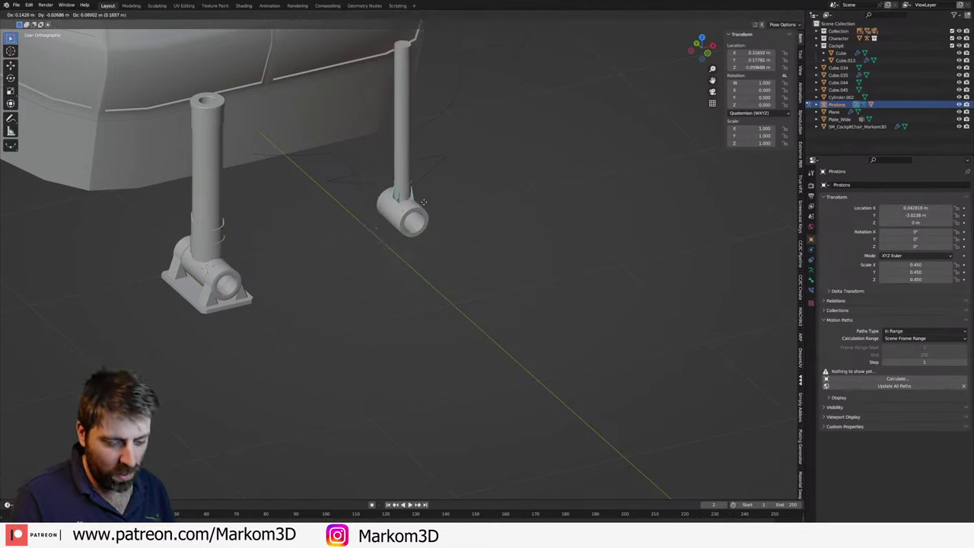
{"action": "key", "text": "Escape"}
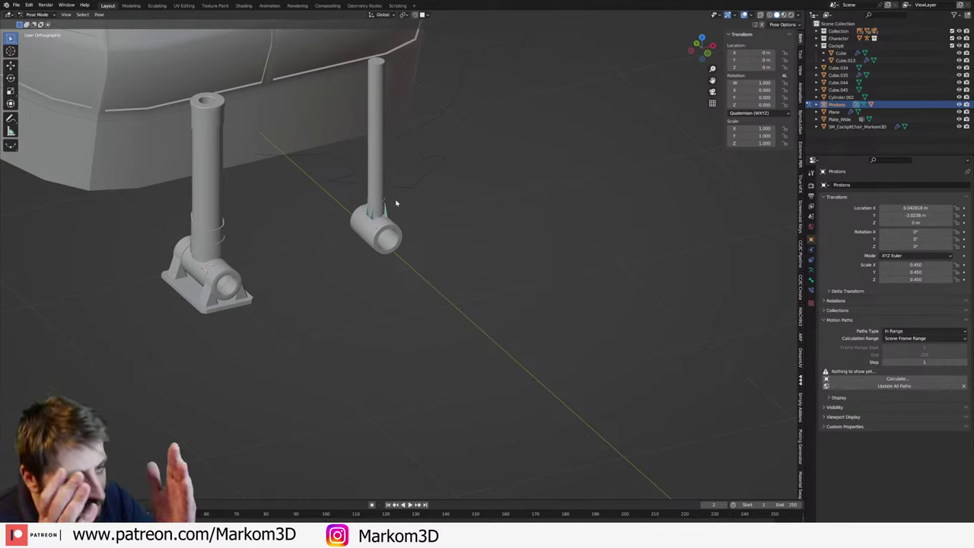
{"action": "key", "text": "KP_1"}
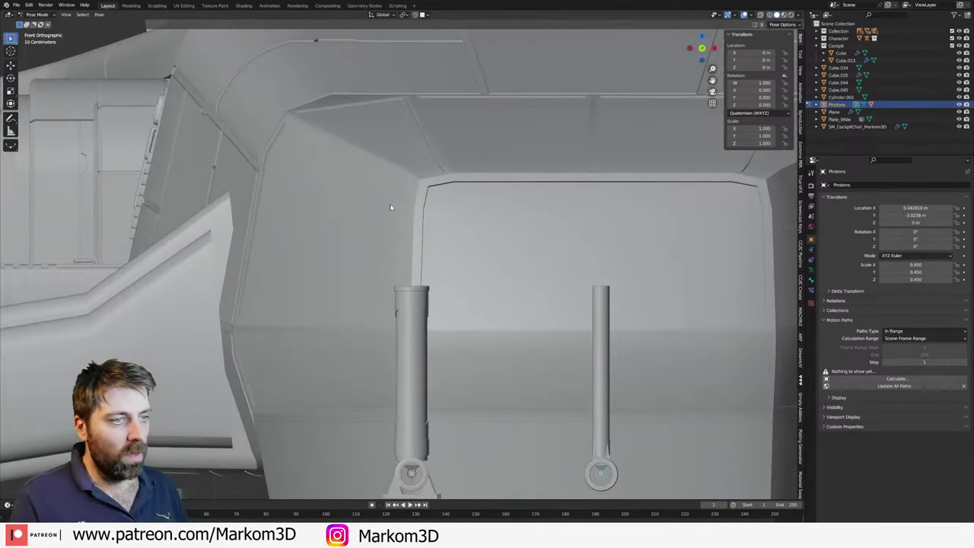
{"action": "scroll", "coordinate": [396, 202], "scroll_direction": "down", "scroll_amount": 5}
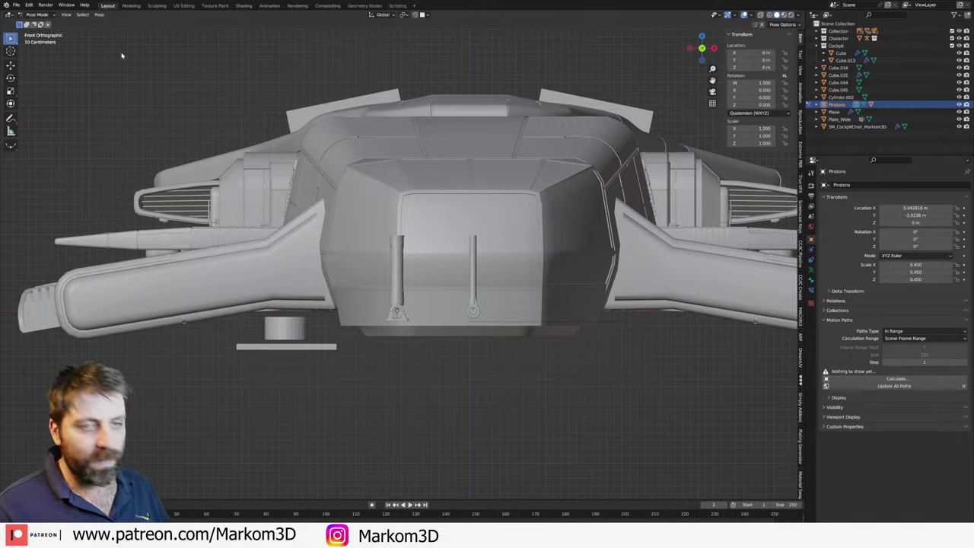
- In armature Edit Mode, snap the bone to the 3D cursor and raise it along Z
{"action": "left_click", "coordinate": [37, 15]}
{"action": "left_click", "coordinate": [38, 33]}
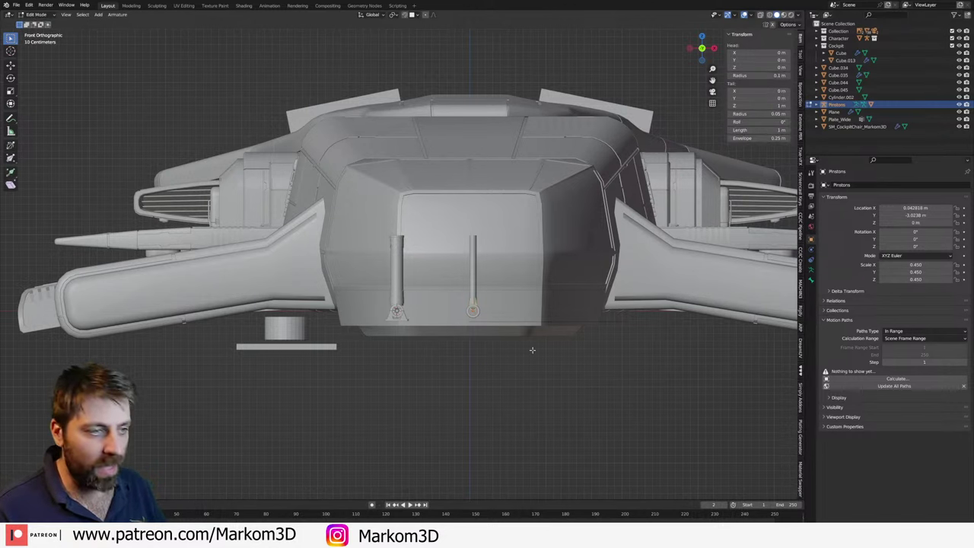
{"action": "key", "text": "r"}
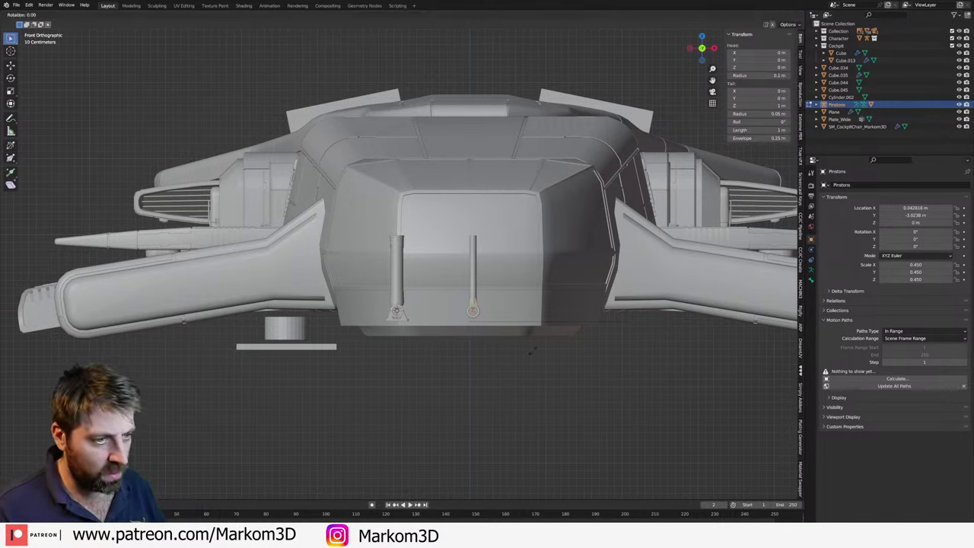
{"action": "right_click", "coordinate": [532, 350]}
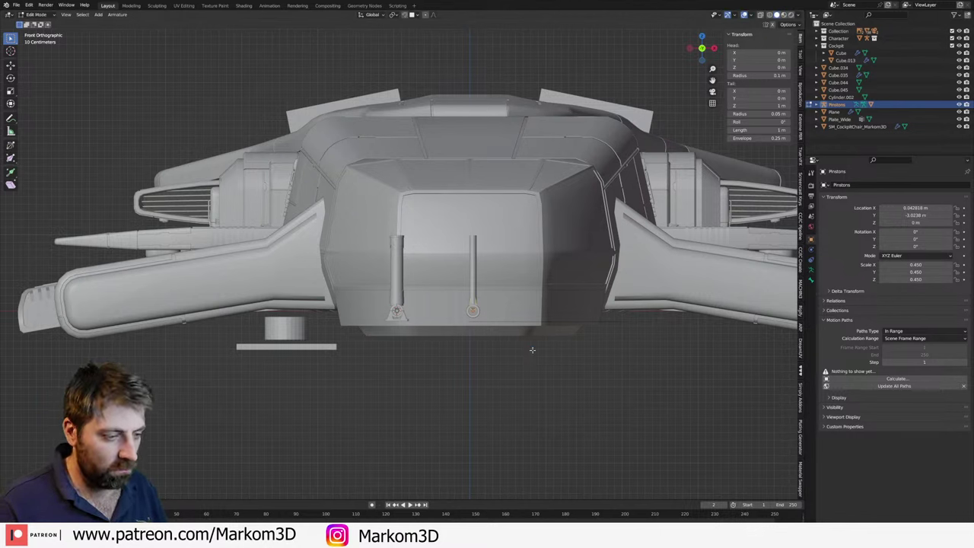
{"action": "key", "text": "shift+s"}
{"action": "left_click", "coordinate": [529, 344]}
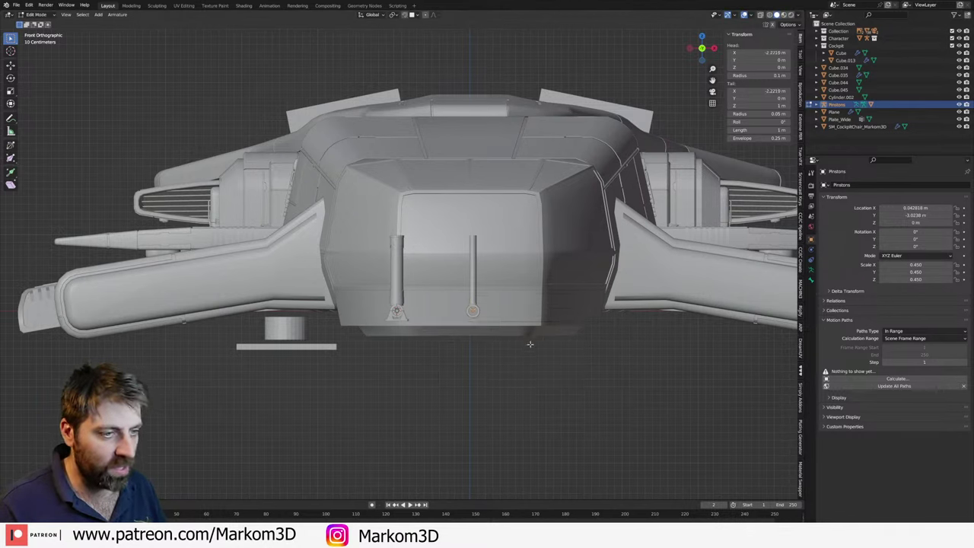
{"action": "key", "text": "g"}
{"action": "key", "text": "z"}
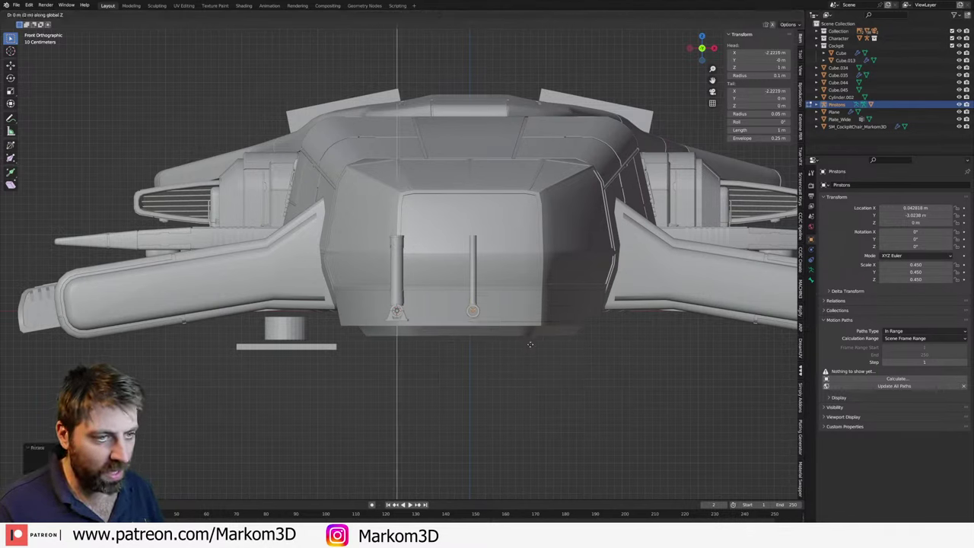
{"action": "left_click", "coordinate": [532, 265]}
- In Pose Mode, snap the bone to the cursor, test the piston rod follows, then reset the pose
{"action": "key", "text": "Tab"}
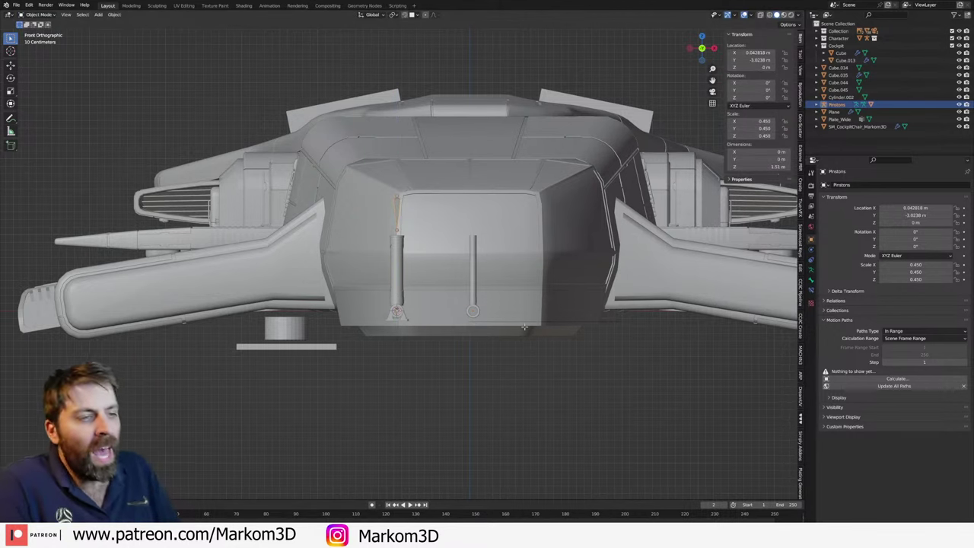
{"action": "key", "text": "Tab"}
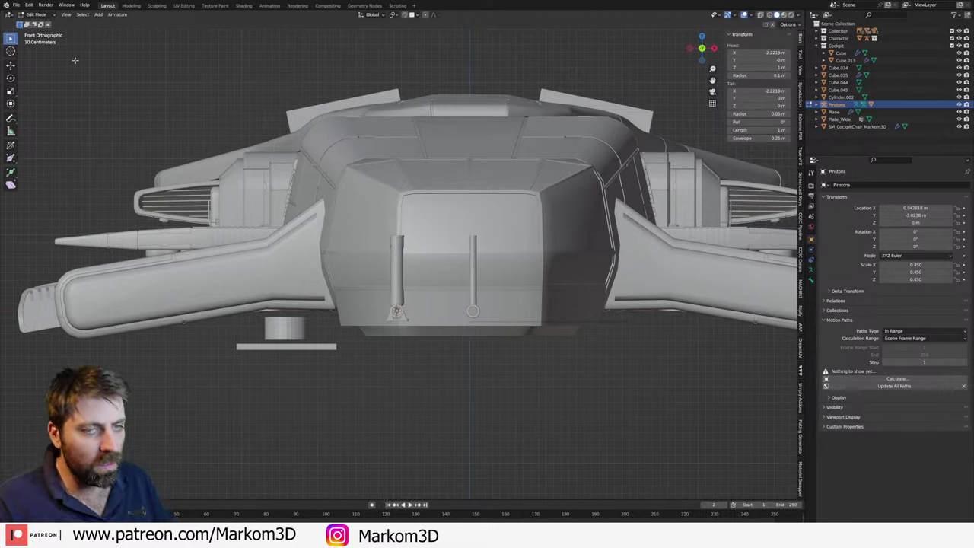
{"action": "left_click", "coordinate": [47, 15]}
{"action": "left_click", "coordinate": [40, 39]}
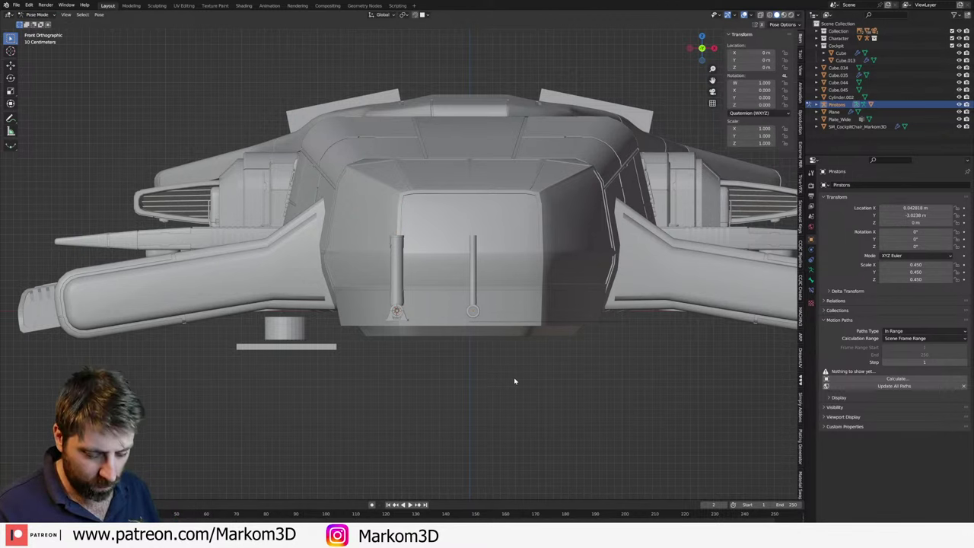
{"action": "key", "text": "shift+s"}
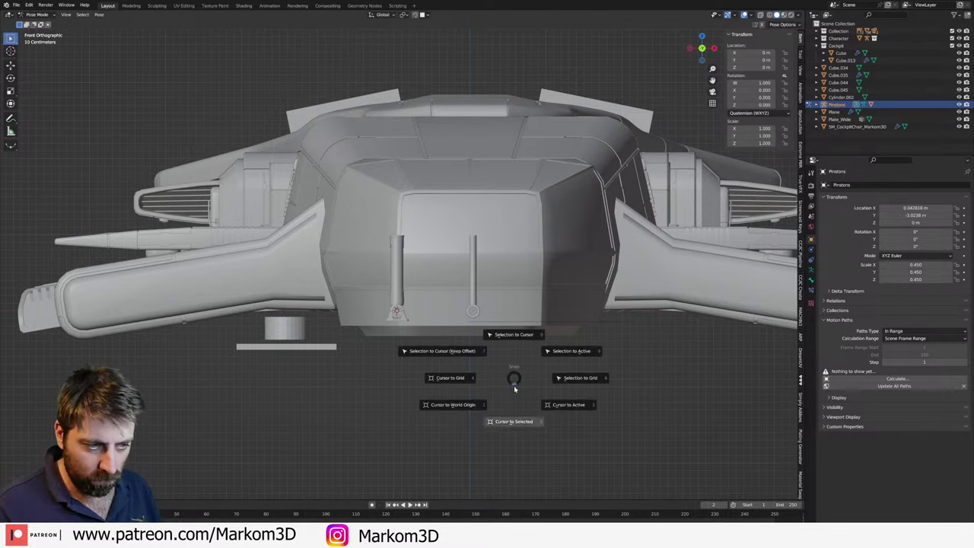
{"action": "left_click", "coordinate": [520, 341]}
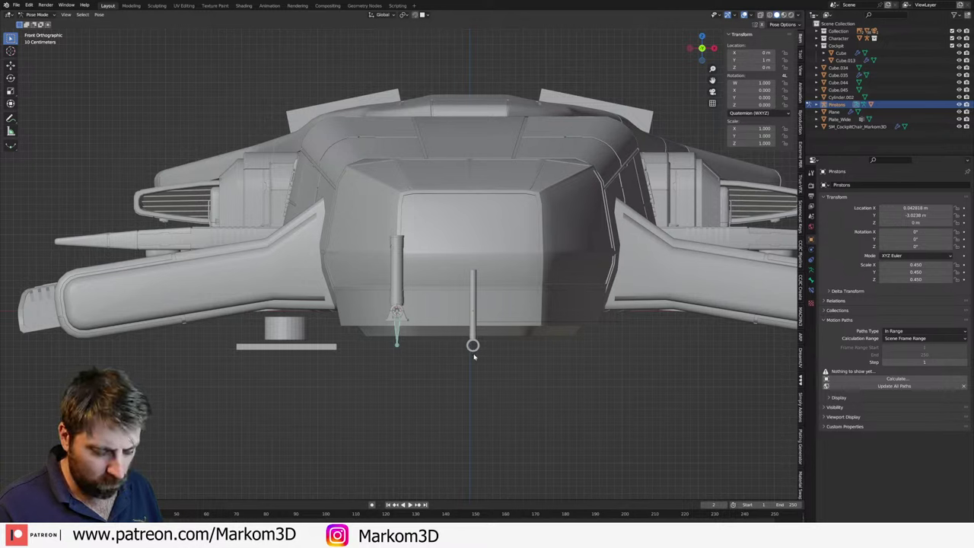
{"action": "key", "text": "g"}
{"action": "key", "text": "Escape"}
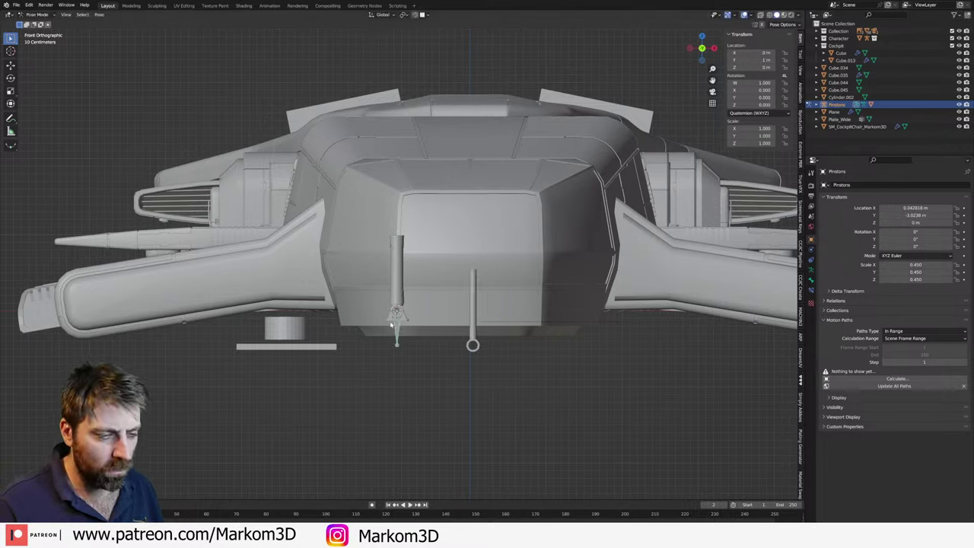
{"action": "key", "text": "alt+g"}
- Return to Object Mode and select the left piston rod to inspect its rig link
{"action": "key", "text": "Tab"}
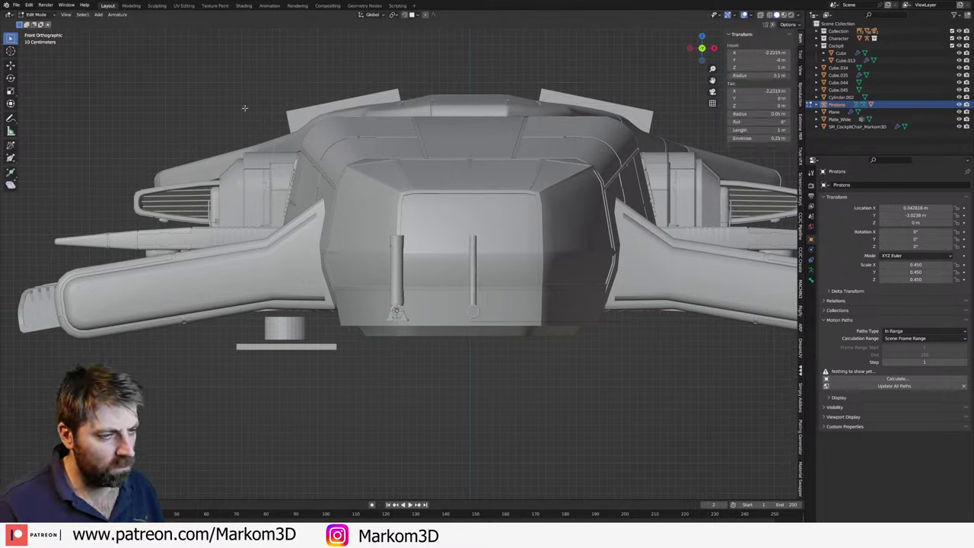
{"action": "key", "text": "Tab"}
{"action": "left_click", "coordinate": [470, 303]}
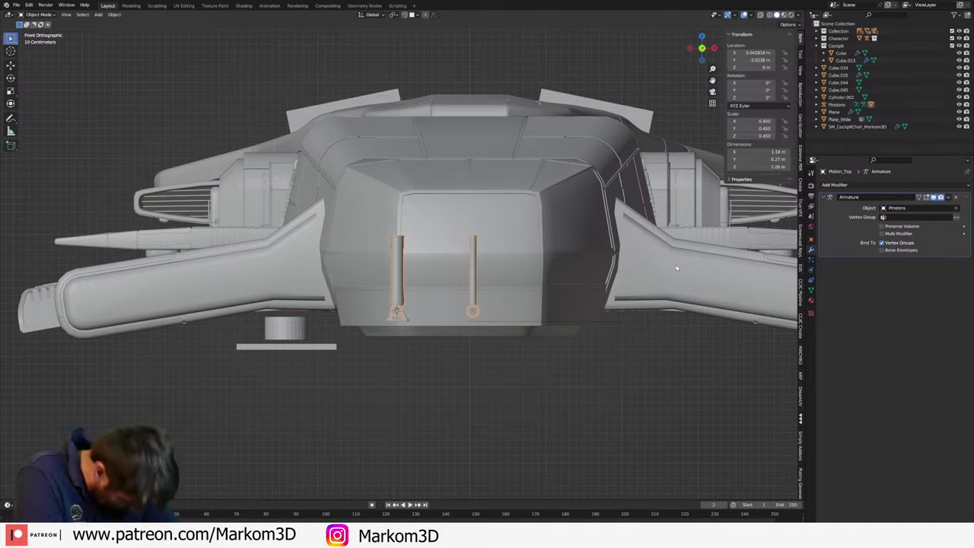
- Select both piston rods, toggling wireframe to see the seats and pilot
{"action": "left_click", "coordinate": [397, 274]}
{"action": "left_click", "coordinate": [473, 318], "text": "shift"}
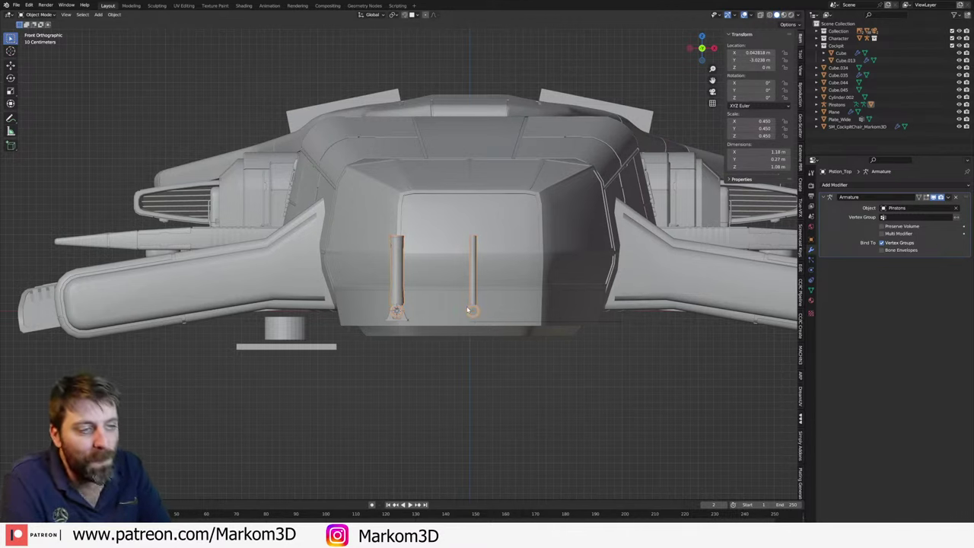
{"action": "key", "text": "z"}
{"action": "left_click", "coordinate": [430, 298]}
{"action": "key", "text": "z"}
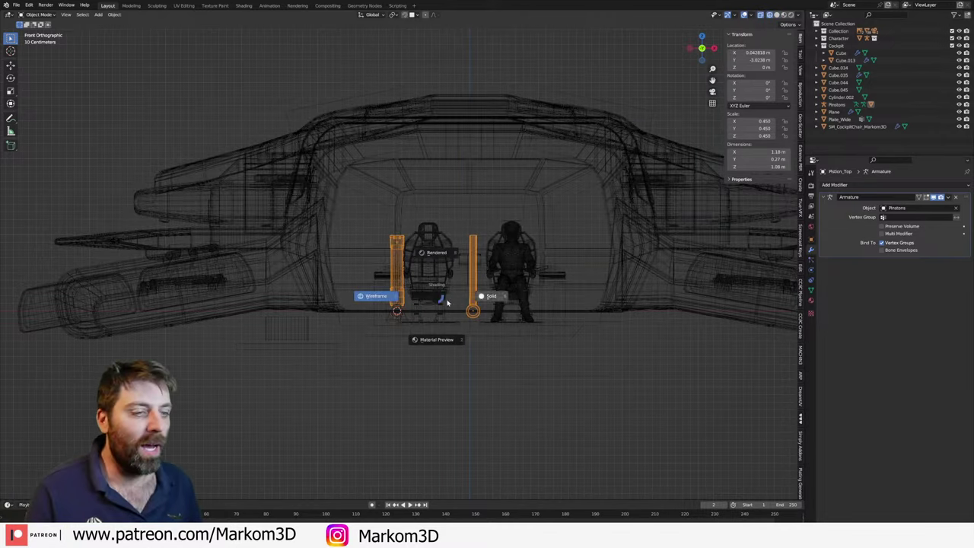
{"action": "left_click", "coordinate": [377, 317]}
- Select the Pistons rig and right piston rod, then switch to wireframe shading
{"action": "left_click", "coordinate": [397, 313]}
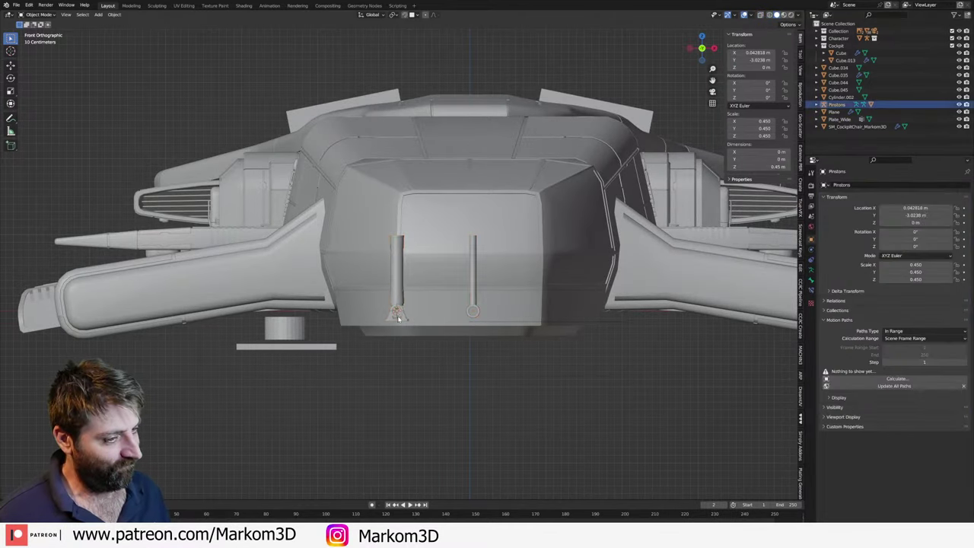
{"action": "left_click", "coordinate": [397, 314]}
{"action": "left_click", "coordinate": [397, 315]}
{"action": "left_click", "coordinate": [476, 317]}
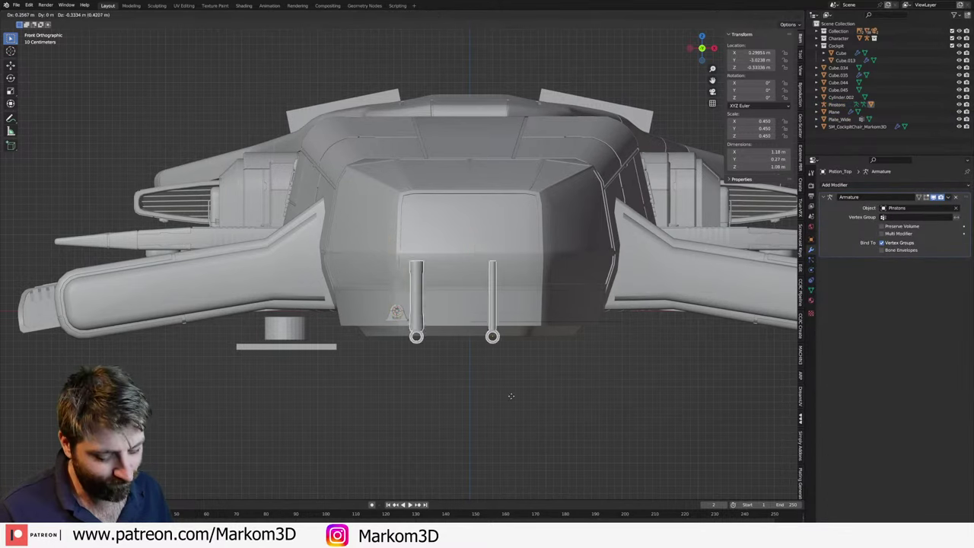
{"action": "scroll", "coordinate": [398, 333], "scroll_direction": "up", "scroll_amount": 4}
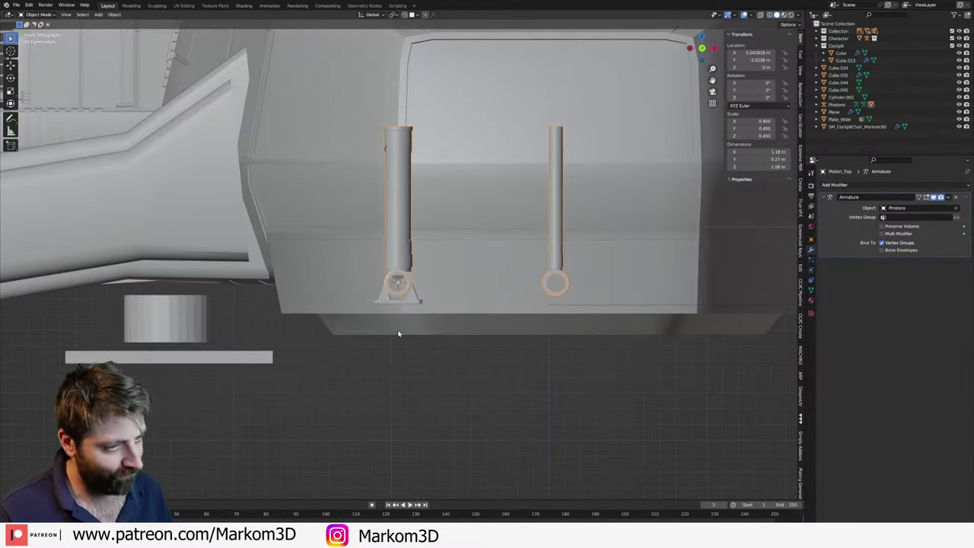
{"action": "left_click", "coordinate": [400, 281]}
{"action": "key", "text": "g"}
{"action": "key", "text": "Escape"}
{"action": "key", "text": "z"}
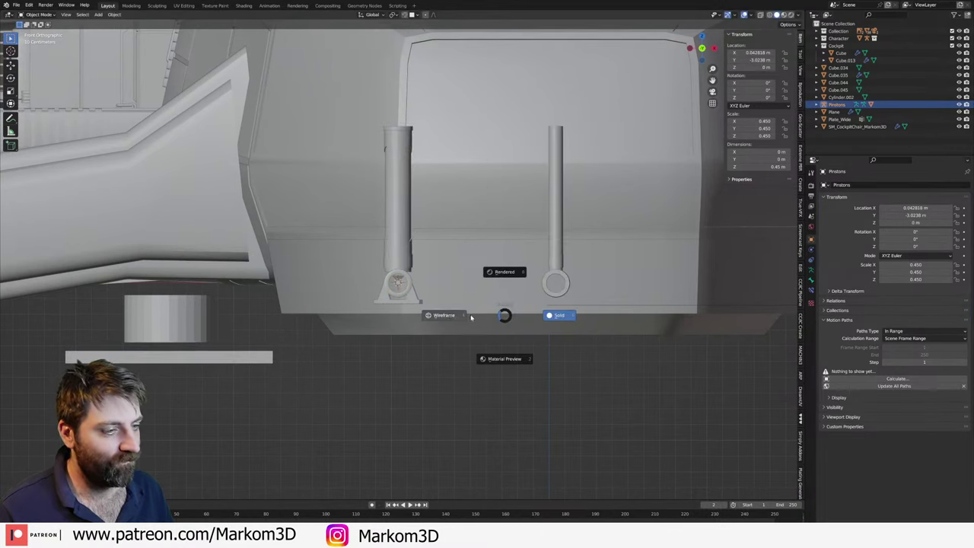
{"action": "left_click", "coordinate": [452, 315]}
- Place the 3D cursor on the bone, snap the piston mesh to it, then move the cursor to the right piston's base
{"action": "key", "text": "Tab"}
{"action": "key", "text": "g"}
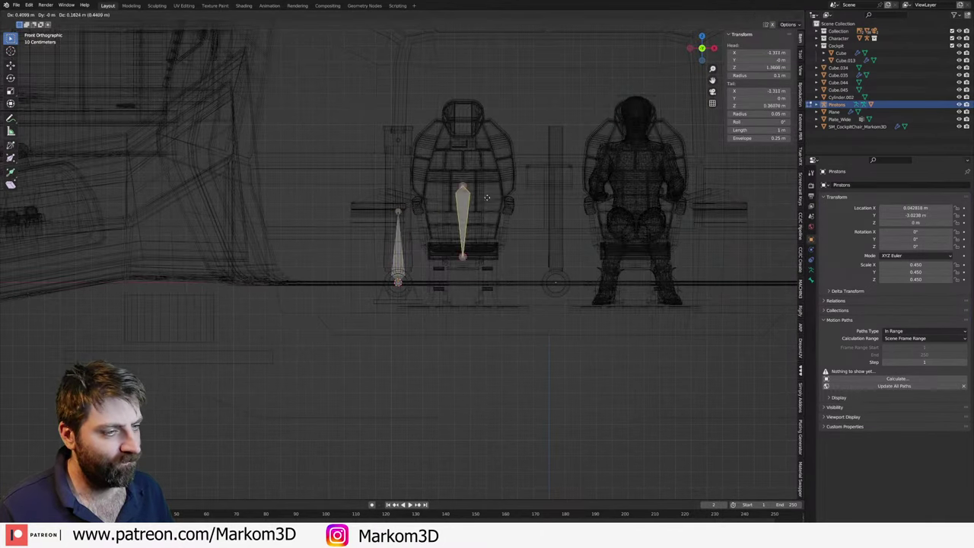
{"action": "key", "text": "Escape"}
{"action": "key", "text": "shift+s"}
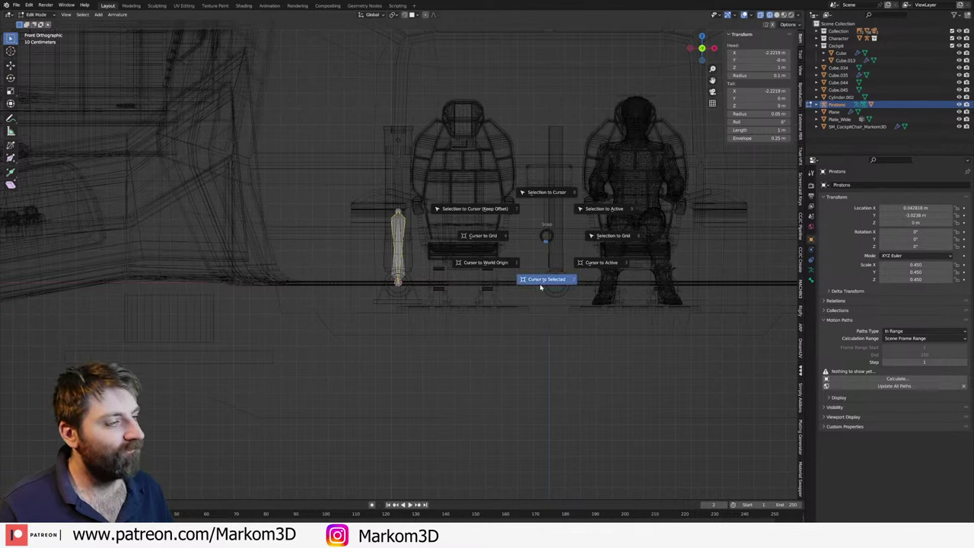
{"action": "left_click", "coordinate": [541, 286]}
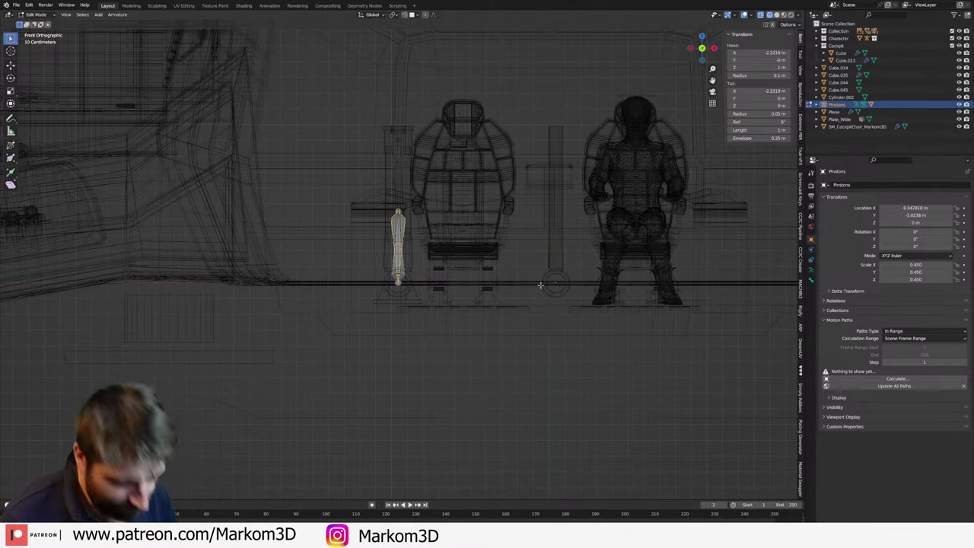
{"action": "key", "text": "Tab"}
{"action": "key", "text": "shift+s"}
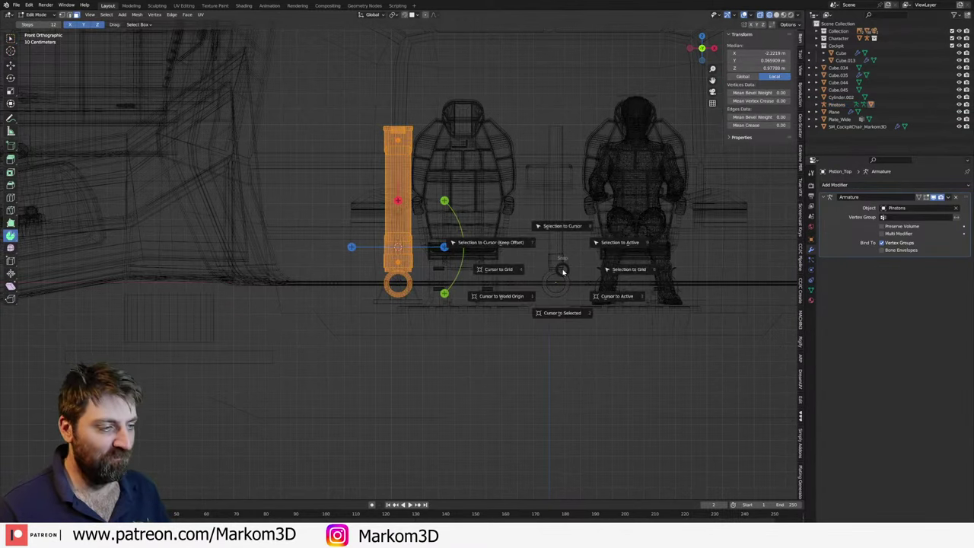
{"action": "left_click", "coordinate": [495, 242]}
{"action": "key", "text": "Tab"}
{"action": "key", "text": "shift+s"}
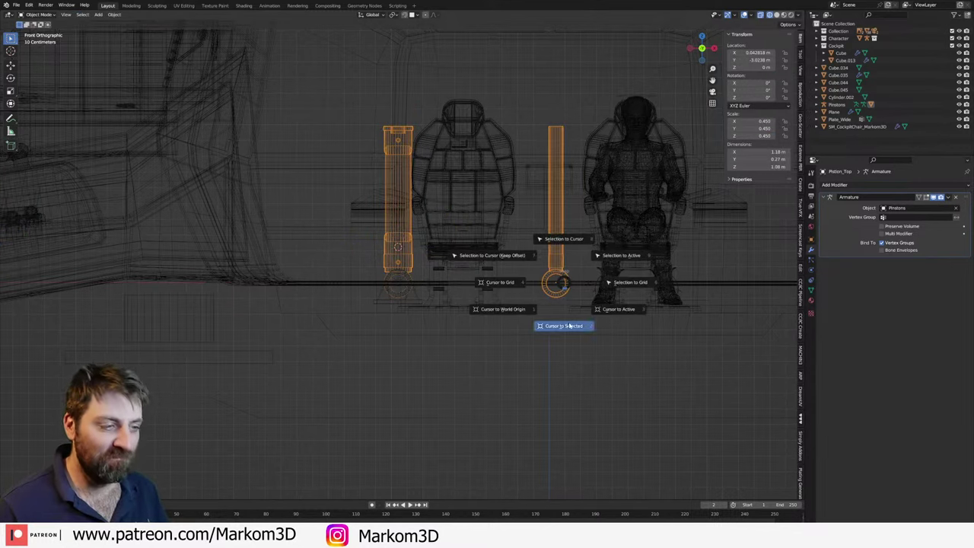
{"action": "left_click", "coordinate": [558, 312]}
{"action": "key", "text": "Tab"}
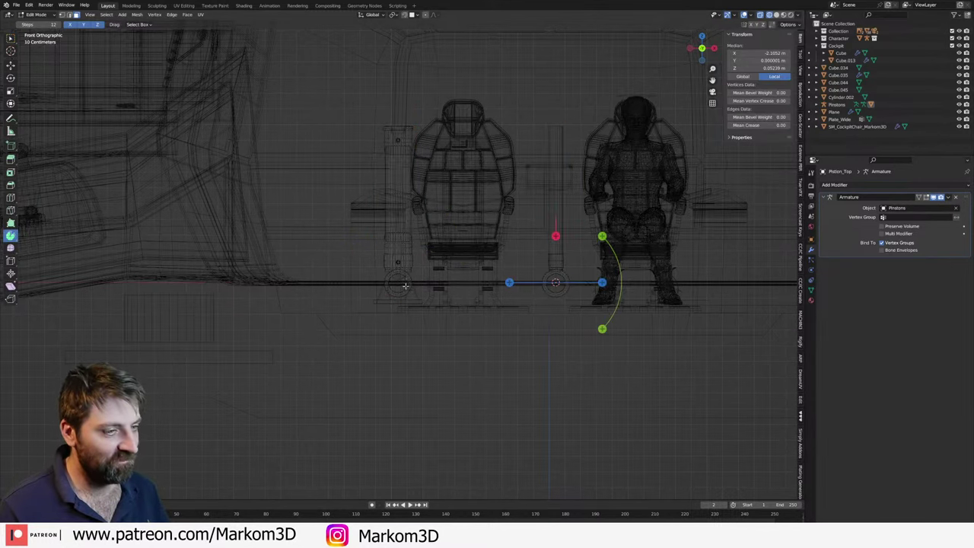
{"action": "key", "text": "Tab"}
- Snap the rig's bone to the right piston's base, rotate it 180, and raise it along Z
{"action": "left_click", "coordinate": [399, 259]}
{"action": "key", "text": "Tab"}
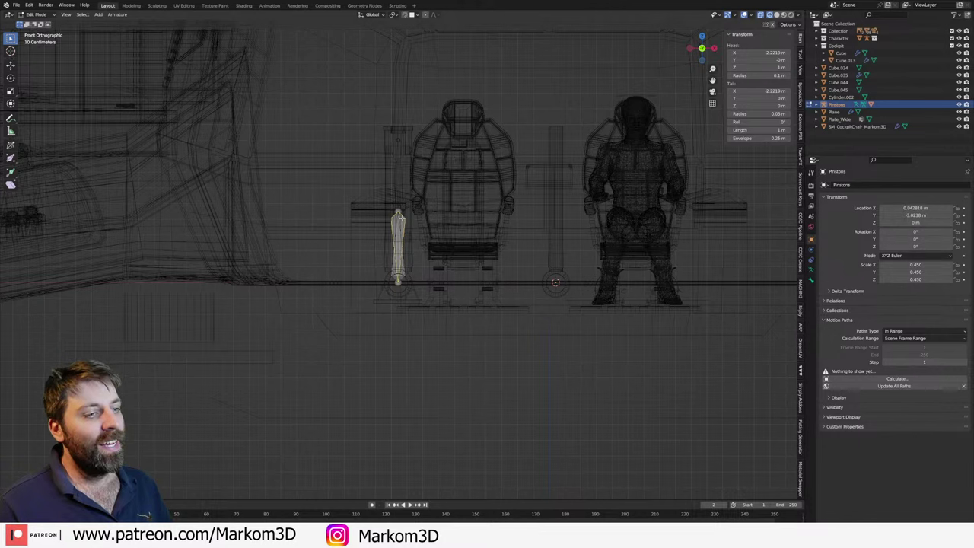
{"action": "key", "text": "shift+s"}
{"action": "left_click", "coordinate": [402, 174]}
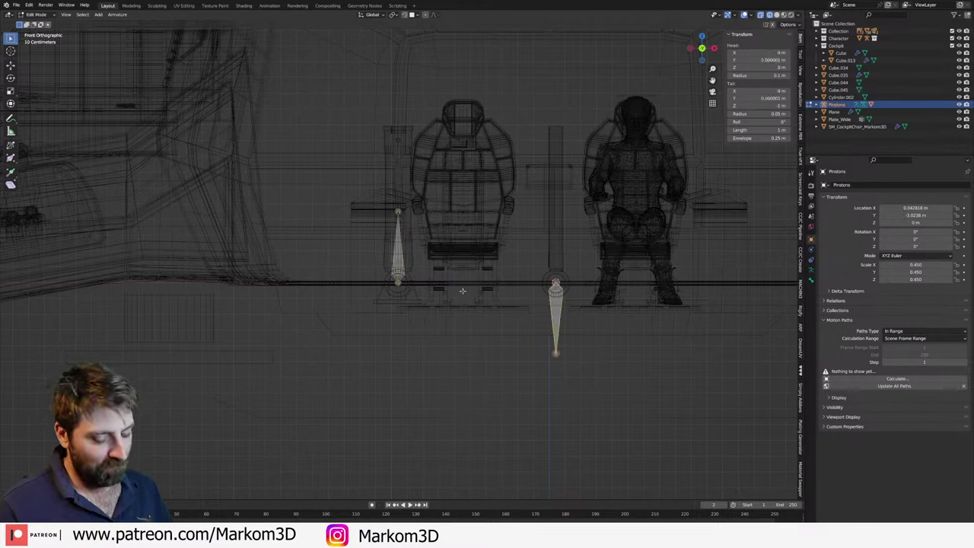
{"action": "type", "text": "r180"}
{"action": "key", "text": "Return"}
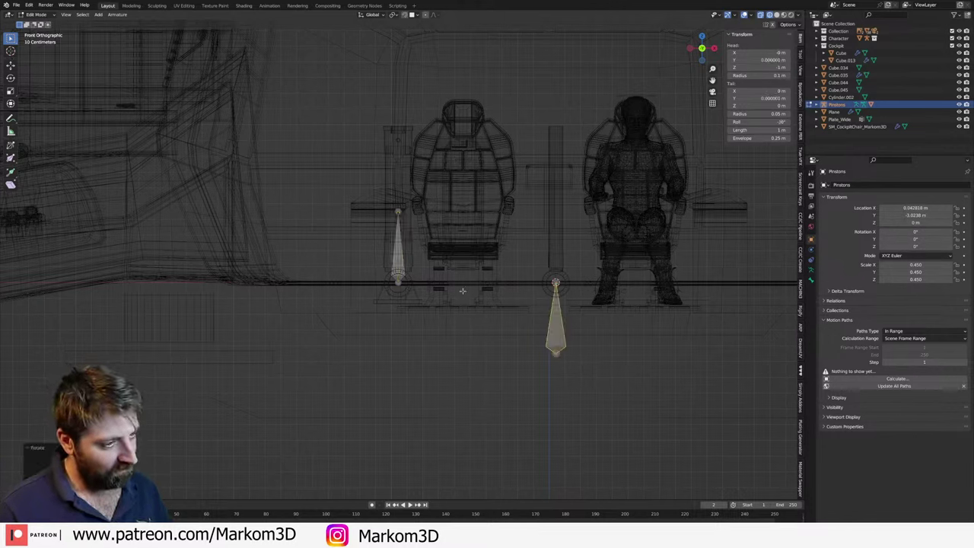
{"action": "key", "text": "g"}
{"action": "key", "text": "z"}
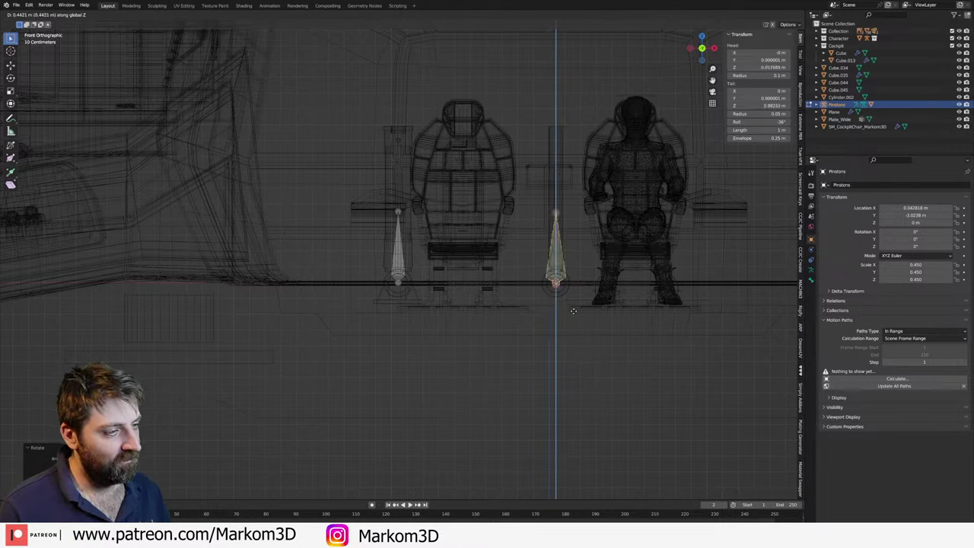
{"action": "left_click", "coordinate": [573, 307]}
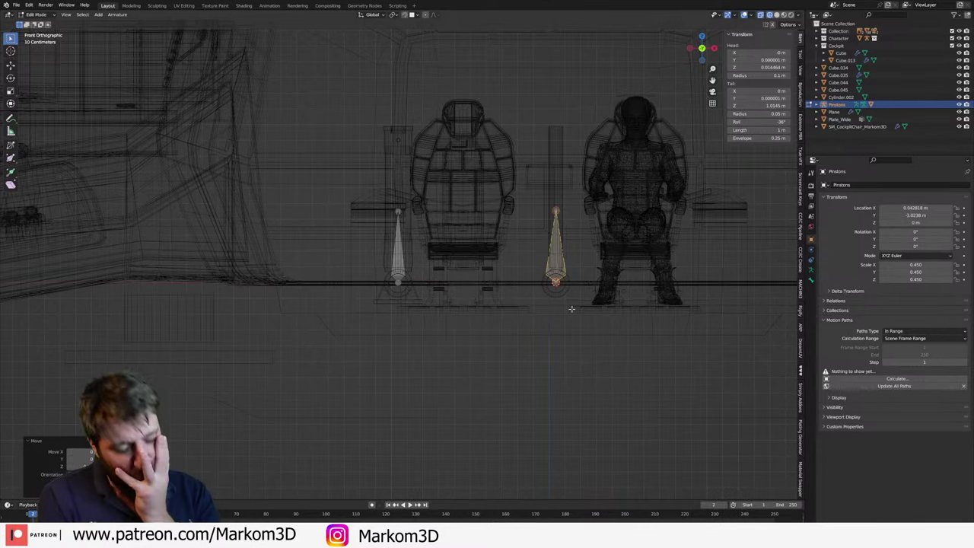
- Snap the bone's base to the 3D cursor on the floor point and leave Edit Mode
{"action": "scroll", "coordinate": [570, 306], "scroll_direction": "up", "scroll_amount": 5}
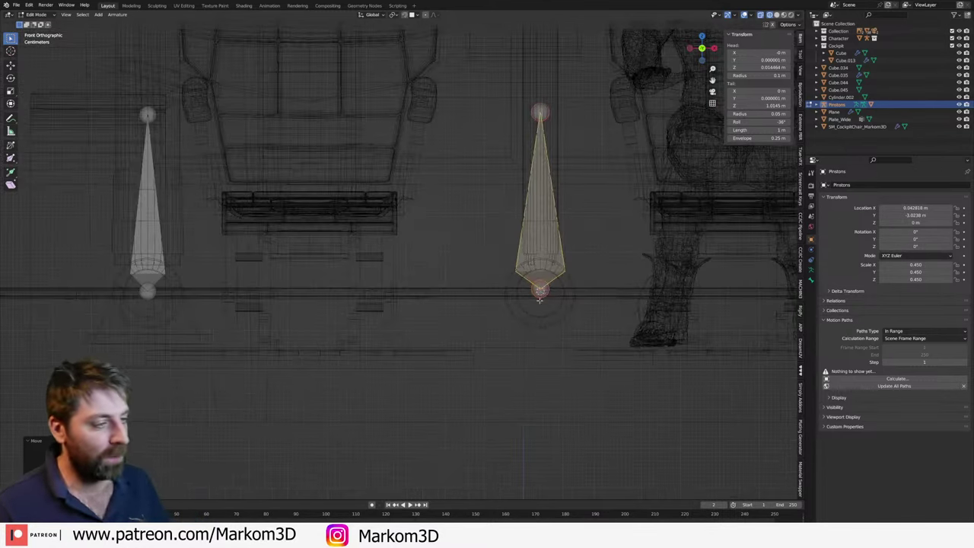
{"action": "key", "text": "shift+s"}
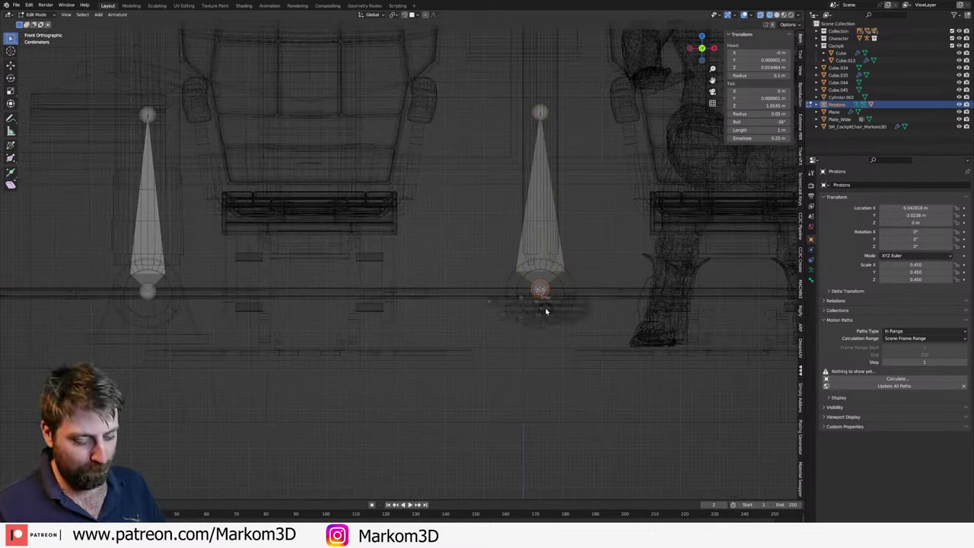
{"action": "left_click", "coordinate": [545, 266]}
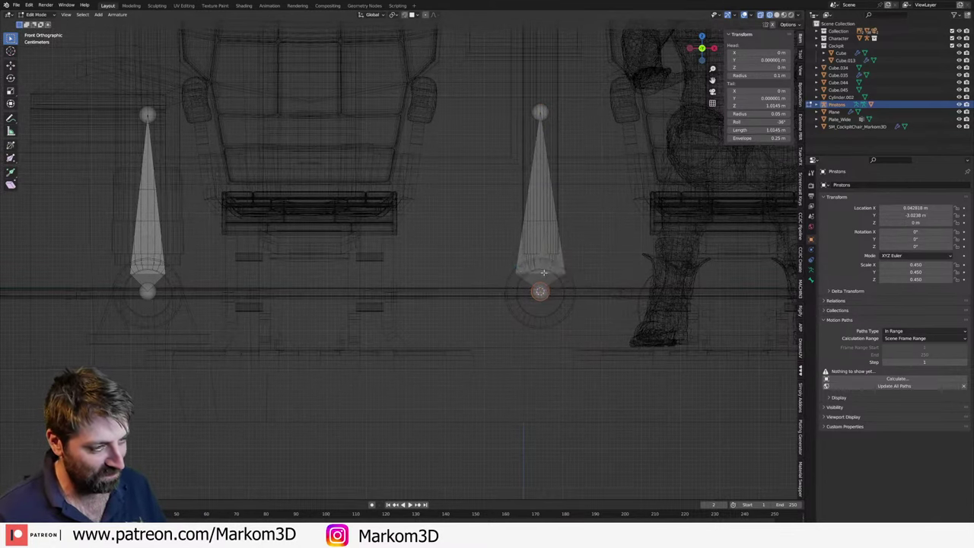
{"action": "key", "text": "Tab"}
- In Pose Mode, move the right piston bone up beside the left seat
{"action": "left_click", "coordinate": [40, 15]}
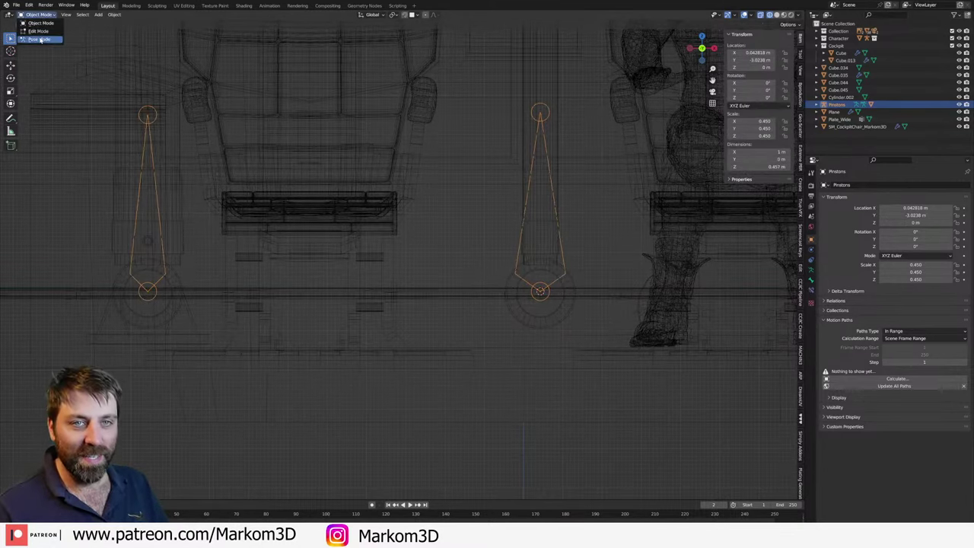
{"action": "left_click", "coordinate": [38, 40]}
{"action": "left_click", "coordinate": [560, 274]}
{"action": "key", "text": "g"}
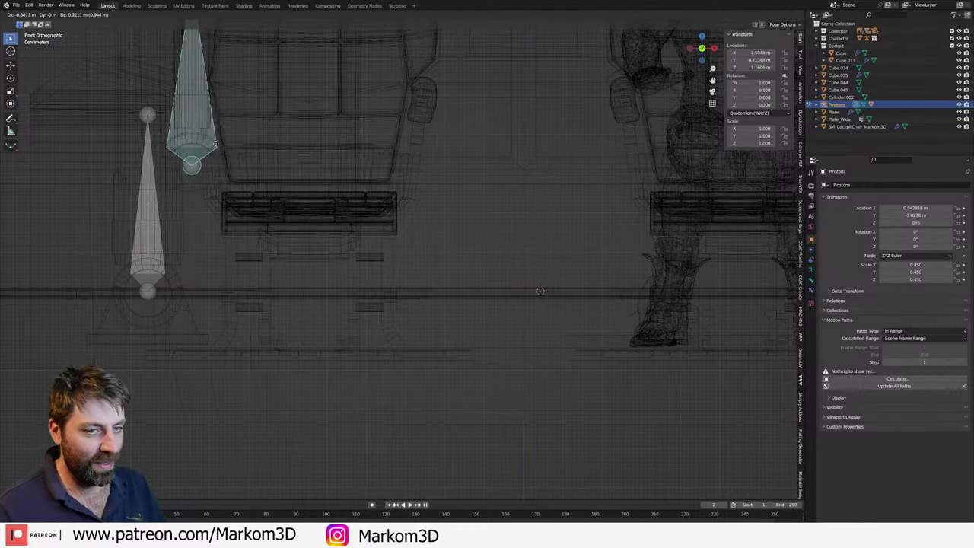
{"action": "left_click", "coordinate": [167, 54]}
{"action": "middle_click_drag", "start_coordinate": [223, 28], "coordinate": [492, 304], "text": "shift"}
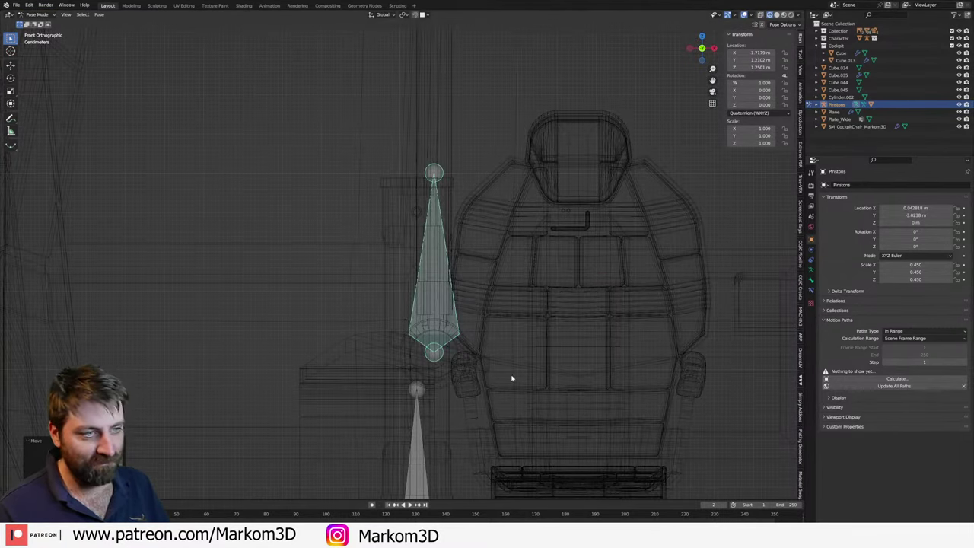
{"action": "key", "text": "g"}
{"action": "left_click", "coordinate": [492, 190]}
- Rotate the bone 180 degrees and place it above the lower piston bone
{"action": "type", "text": "r"}
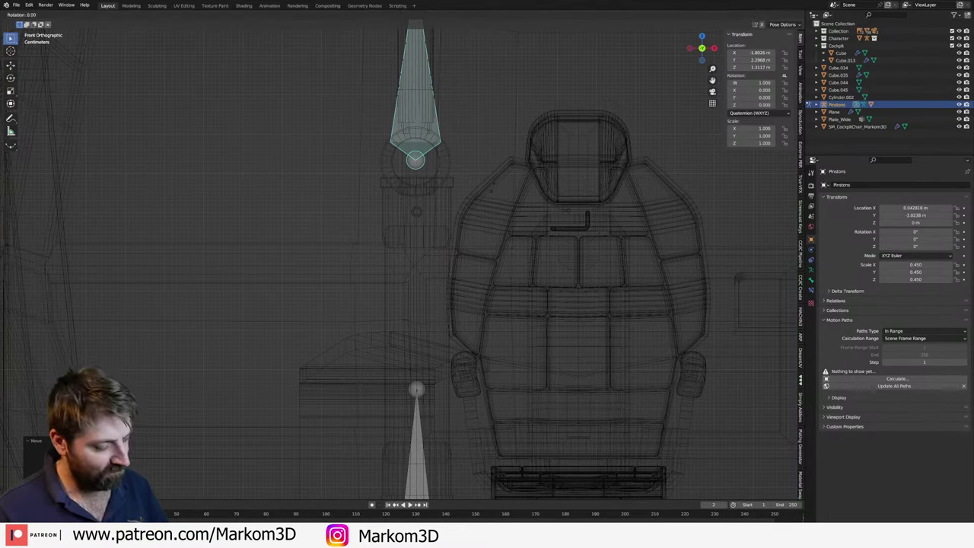
{"action": "type", "text": "180"}
{"action": "key", "text": "Return"}
{"action": "key", "text": "g"}
{"action": "left_click", "coordinate": [501, 121]}
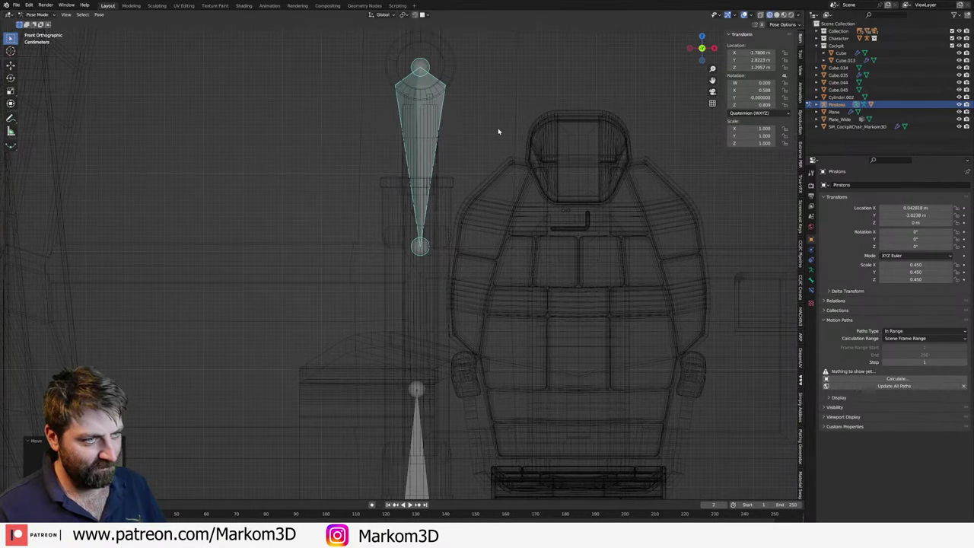
{"action": "scroll", "coordinate": [495, 276], "scroll_direction": "down", "scroll_amount": 1}
{"action": "scroll", "coordinate": [460, 398], "scroll_direction": "down", "scroll_amount": 3, "text": "shift"}
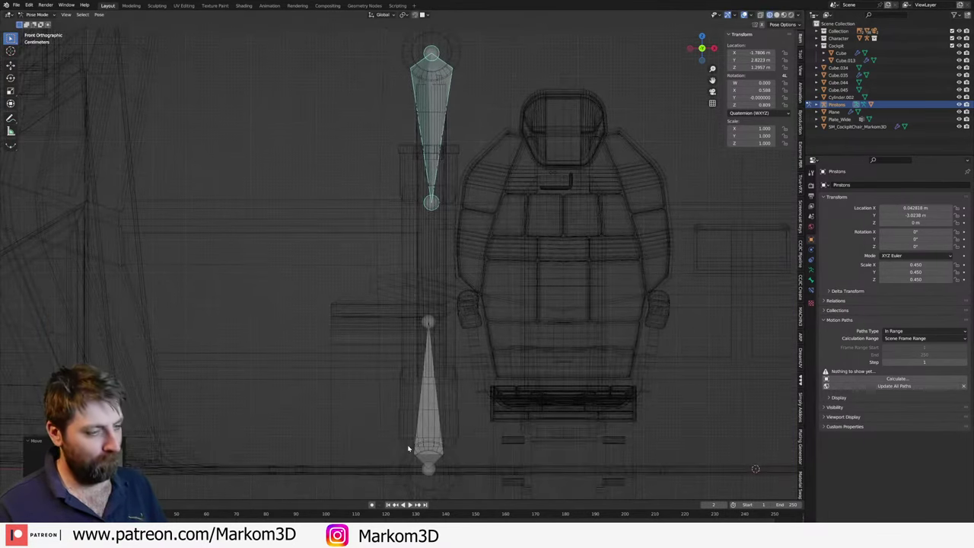
{"action": "left_click", "coordinate": [426, 442]}
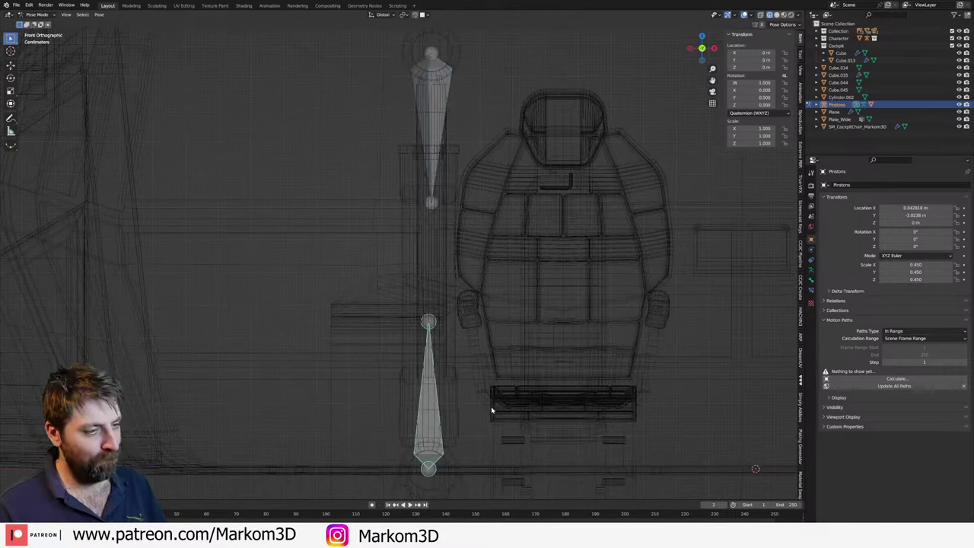
{"action": "left_click", "coordinate": [442, 80]}
{"action": "key", "text": "r"}
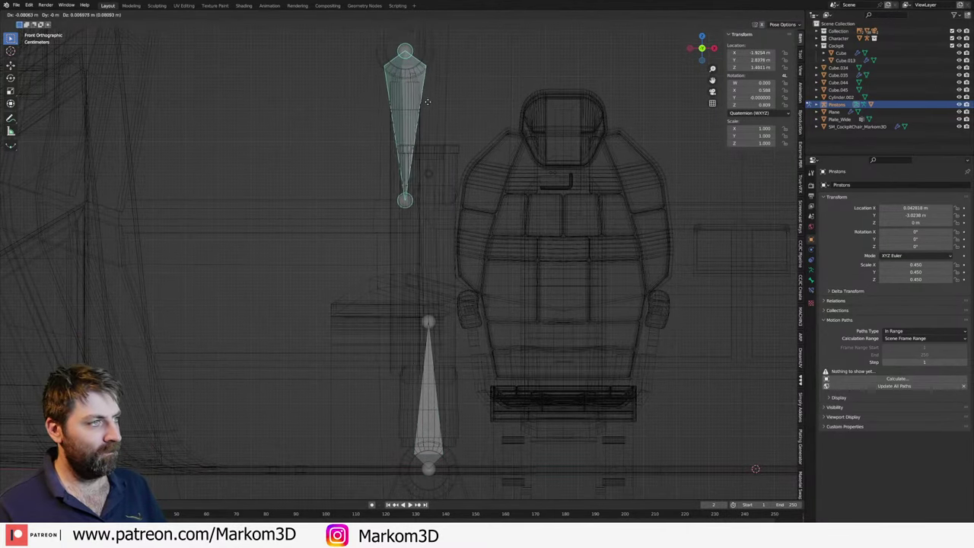
{"action": "key", "text": "Escape"}
{"action": "scroll", "coordinate": [481, 301], "scroll_direction": "down", "scroll_amount": 5}
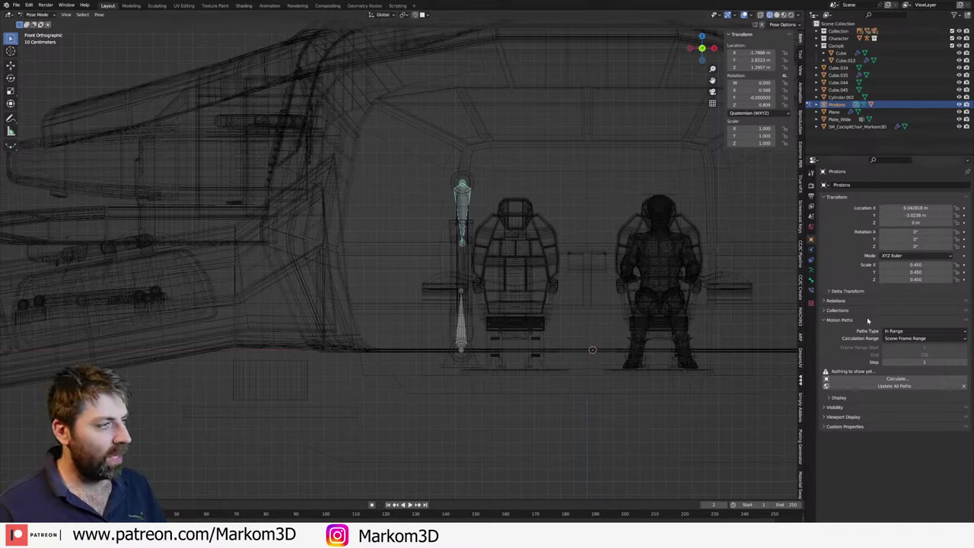
- In Edit Mode, set P_Top_Wide's parent to P_Bottom_Wide_Dec, then return to Pose Mode
{"action": "left_click", "coordinate": [812, 281]}
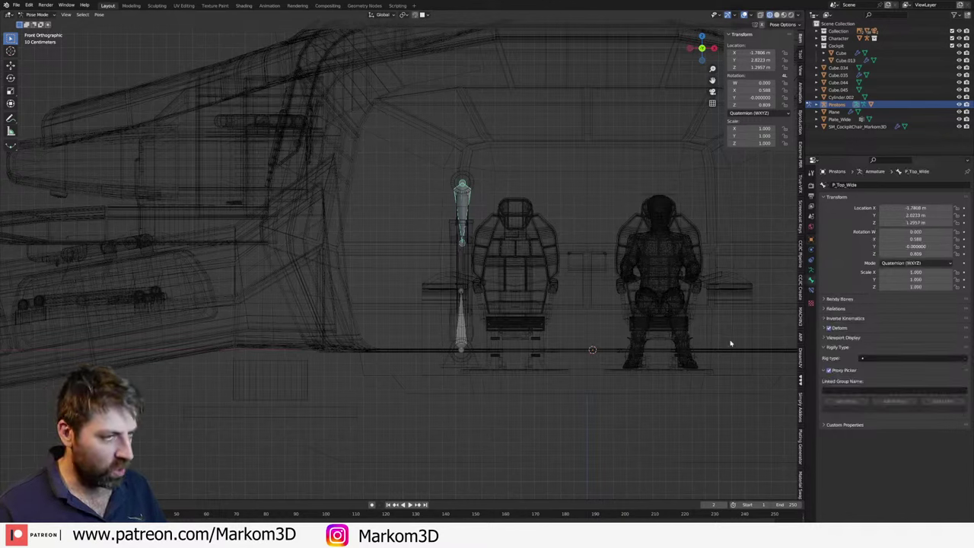
{"action": "left_click", "coordinate": [461, 335]}
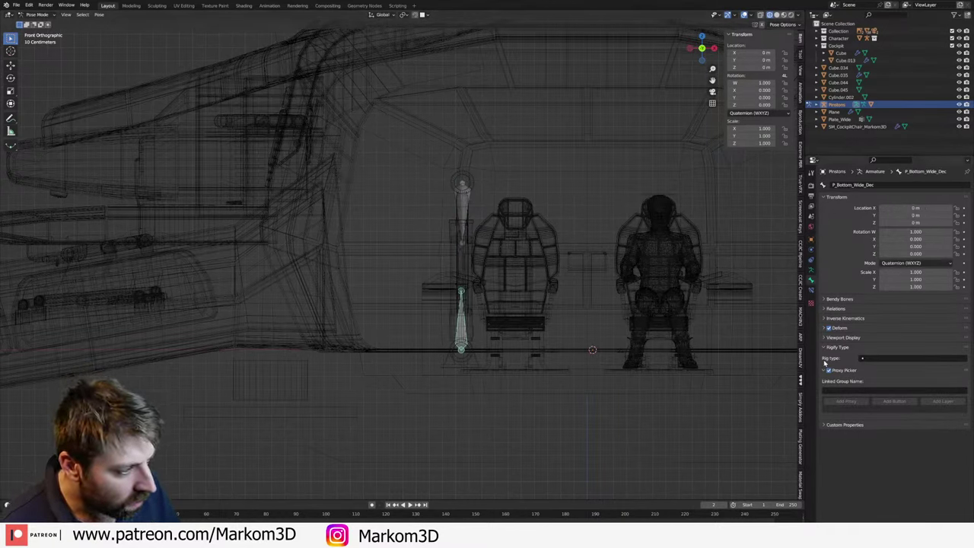
{"action": "key", "text": "Tab"}
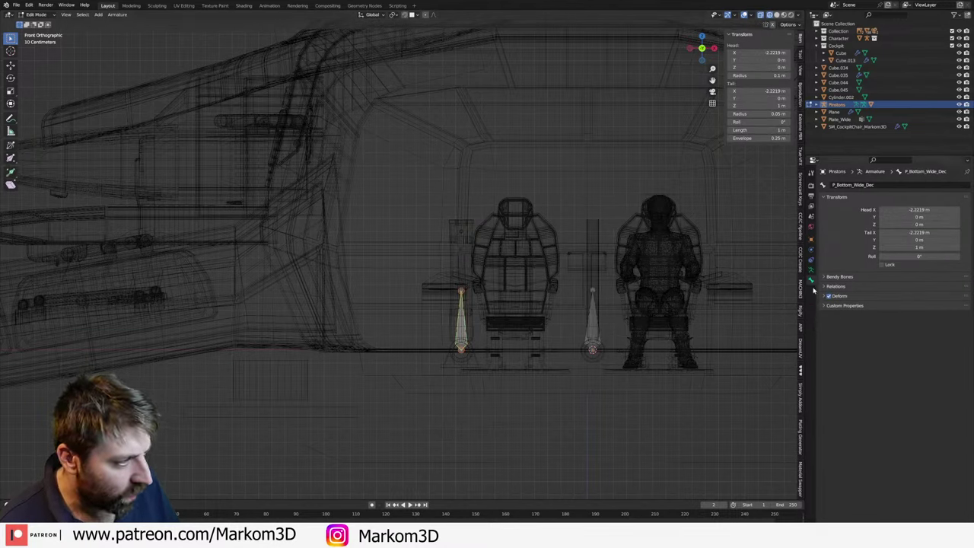
{"action": "left_click", "coordinate": [827, 286]}
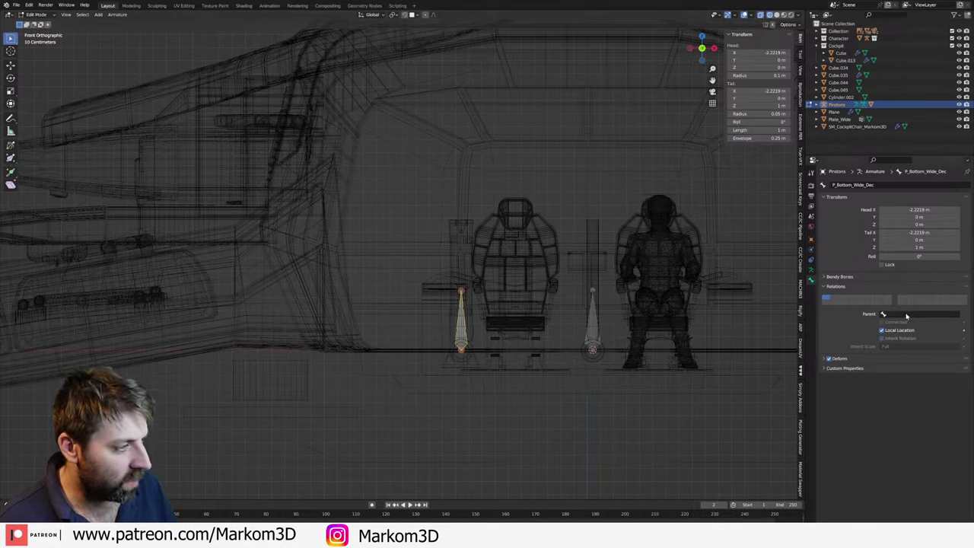
{"action": "left_click", "coordinate": [592, 335]}
{"action": "left_click", "coordinate": [887, 314]}
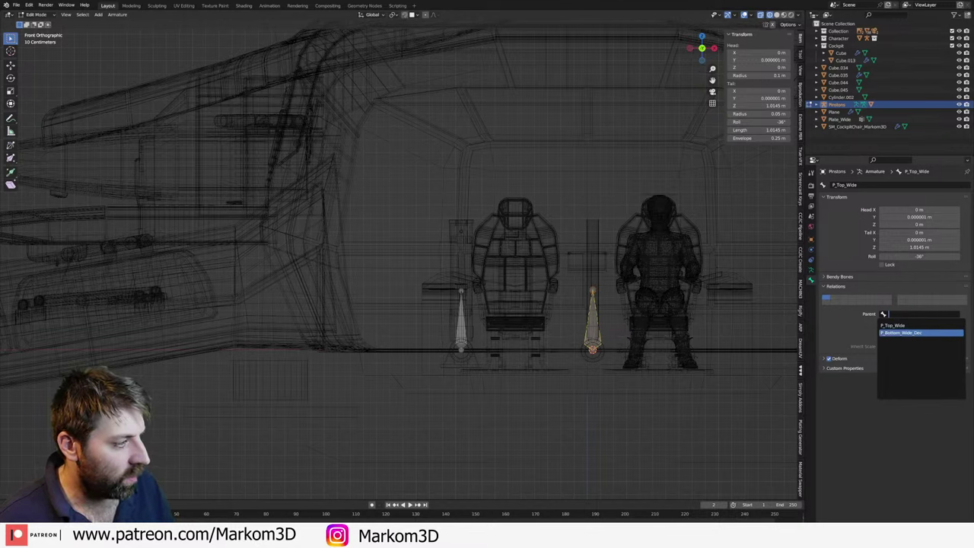
{"action": "left_click", "coordinate": [909, 333]}
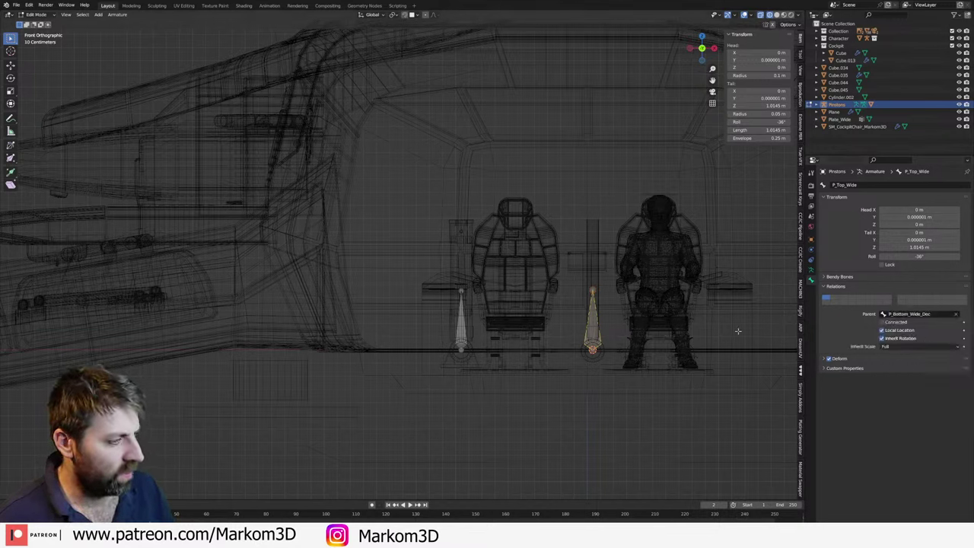
{"action": "key", "text": "ctrl+Tab"}
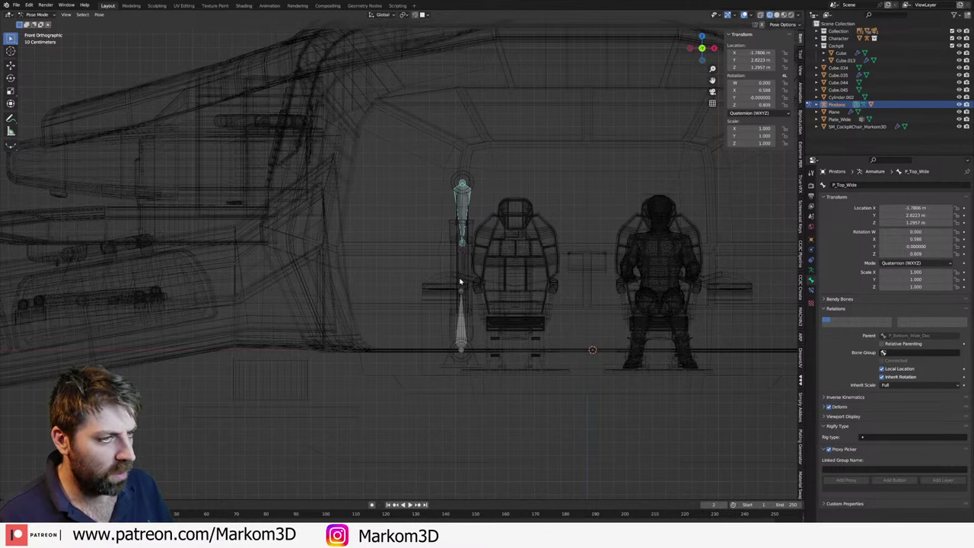
- In Object Mode, delete the Pistons rig and the Plate_Wide base
{"action": "left_click", "coordinate": [467, 326]}
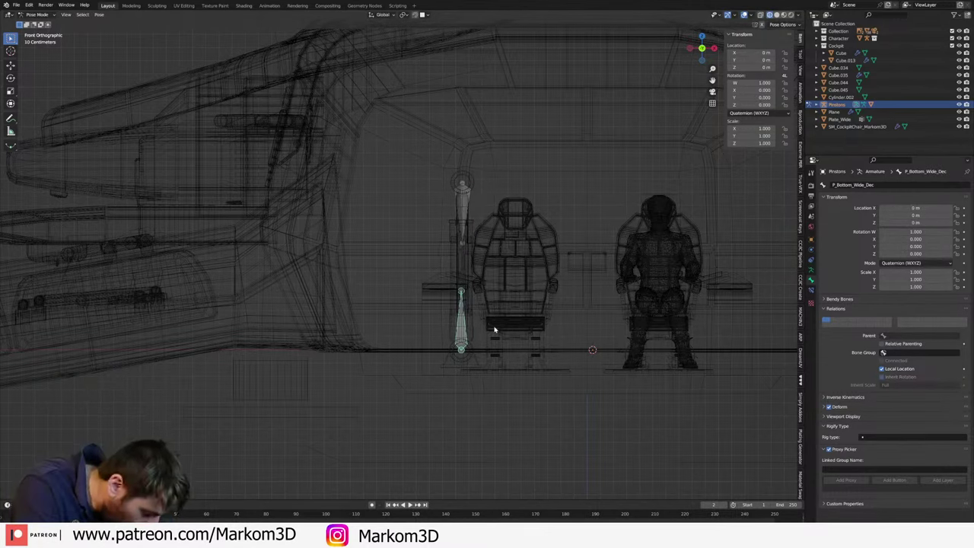
{"action": "middle_click_drag", "start_coordinate": [439, 202], "coordinate": [443, 211]}
{"action": "left_click", "coordinate": [443, 211]}
{"action": "key", "text": "KP_Decimal"}
{"action": "scroll", "coordinate": [532, 228], "scroll_direction": "down", "scroll_amount": 4}
{"action": "scroll", "coordinate": [645, 296], "scroll_direction": "up", "scroll_amount": 2}
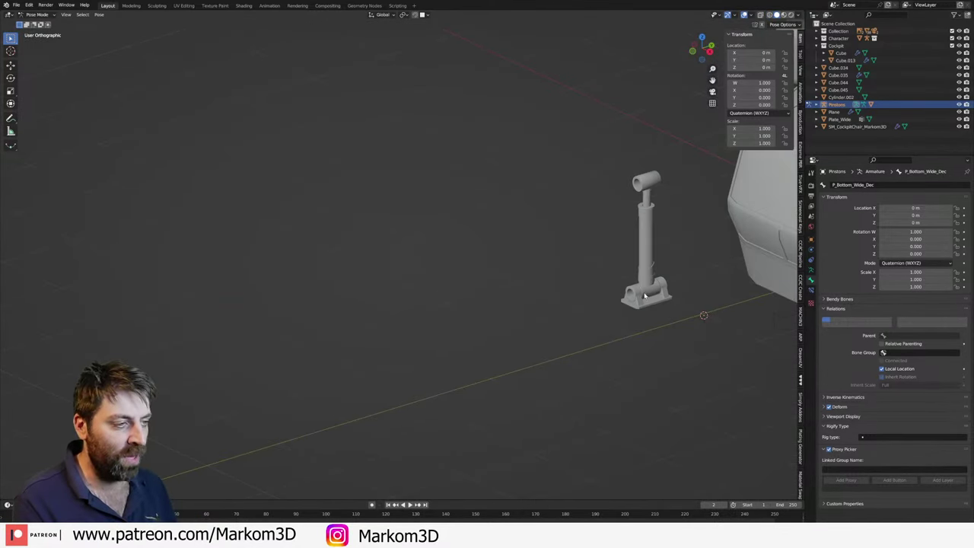
{"action": "left_click", "coordinate": [37, 15]}
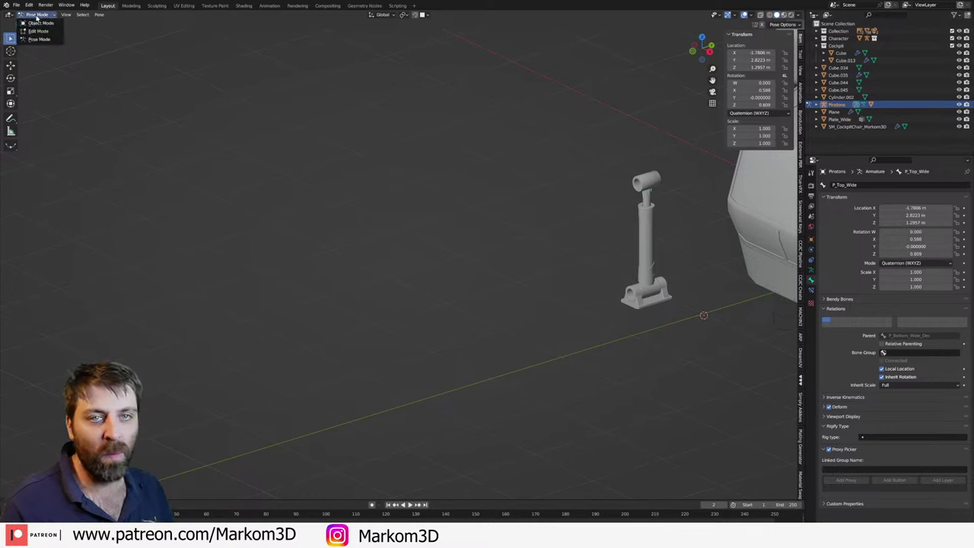
{"action": "left_click", "coordinate": [34, 21]}
{"action": "key", "text": "KP_Decimal"}
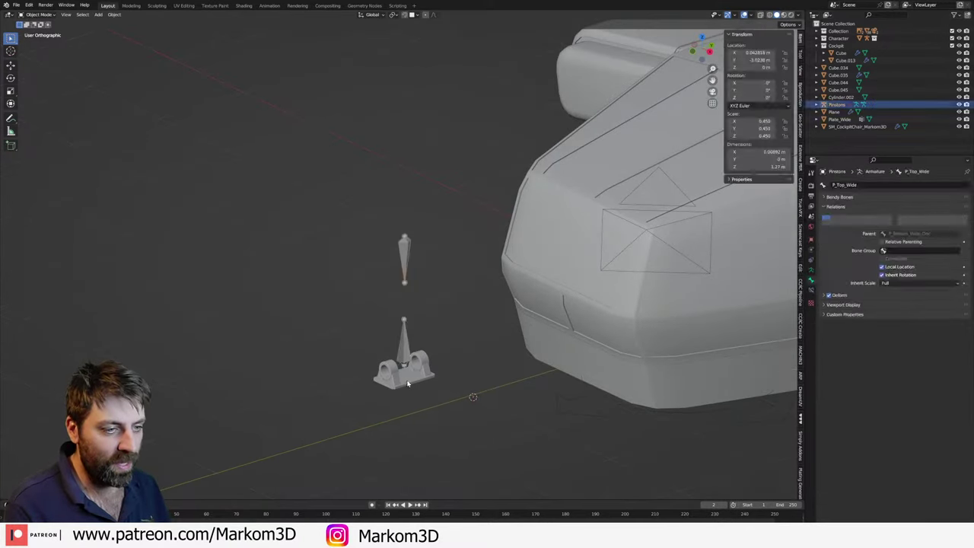
{"action": "key", "text": "Delete"}
- In front wireframe view, delete the leftover piston object Cylinder.002
{"action": "mouse_move", "coordinate": [405, 300]}
{"action": "middle_mouse_down"}
{"action": "mouse_move", "coordinate": [404, 347]}
{"action": "mouse_move", "coordinate": [376, 263]}
{"action": "middle_mouse_up"}
{"action": "key", "text": "KP_1"}
{"action": "scroll", "coordinate": [375, 263], "scroll_direction": "up", "scroll_amount": 2}
{"action": "key", "text": "z"}
{"action": "left_click", "coordinate": [446, 348]}
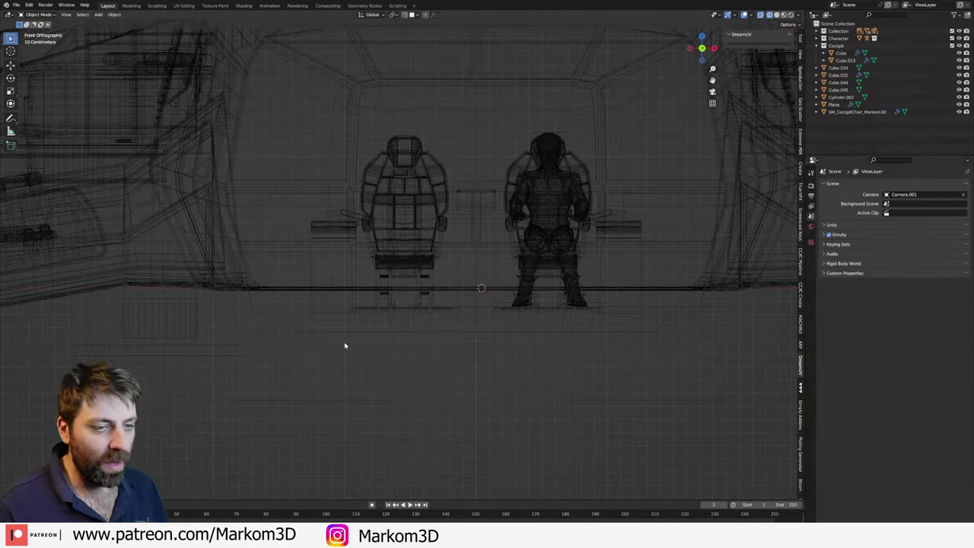
{"action": "left_click", "coordinate": [193, 322]}
{"action": "key", "text": "Delete"}
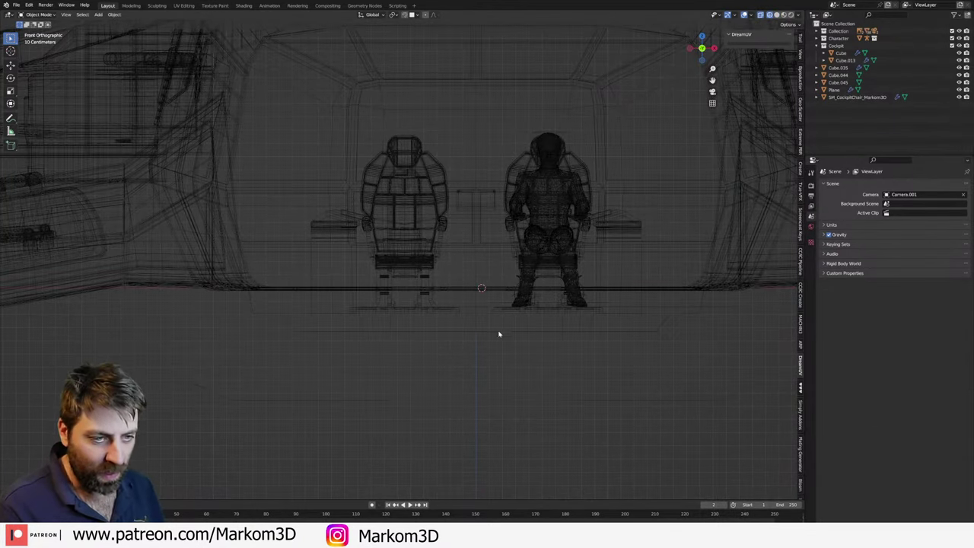
- Snap the 3D cursor to the world origin and add a smaller cylinder there
{"action": "key", "text": "shift+s"}
{"action": "left_click", "coordinate": [422, 329]}
{"action": "key", "text": "shift+a"}
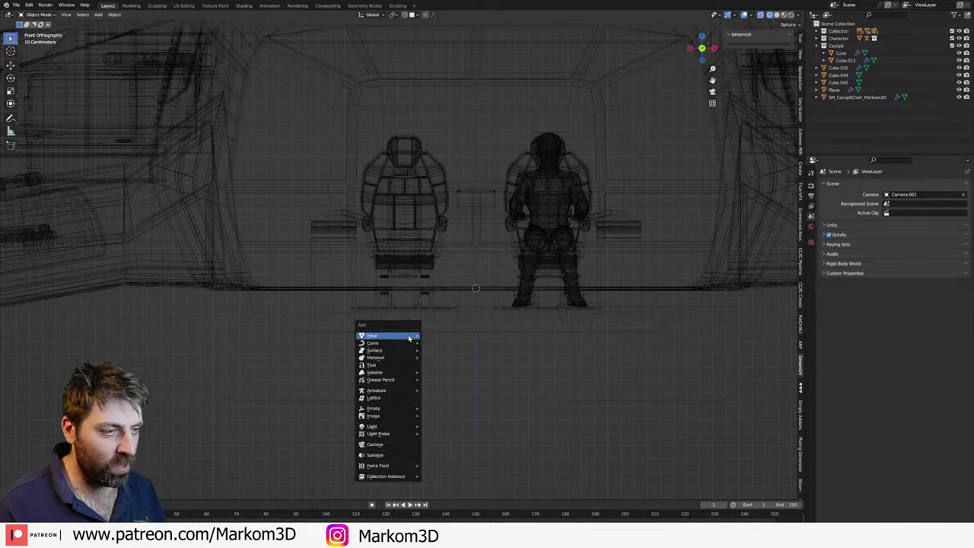
{"action": "key", "text": "shift+a"}
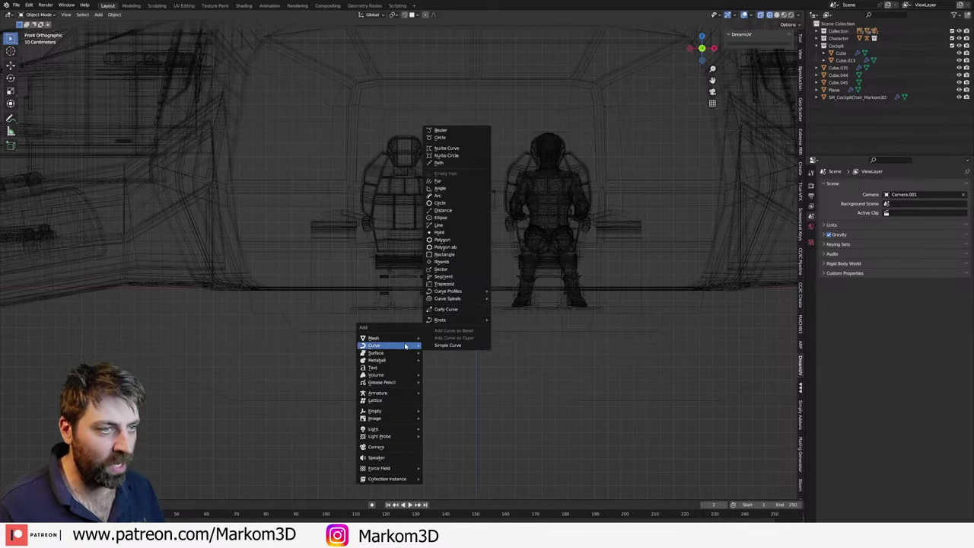
{"action": "mouse_move", "coordinate": [384, 335]}
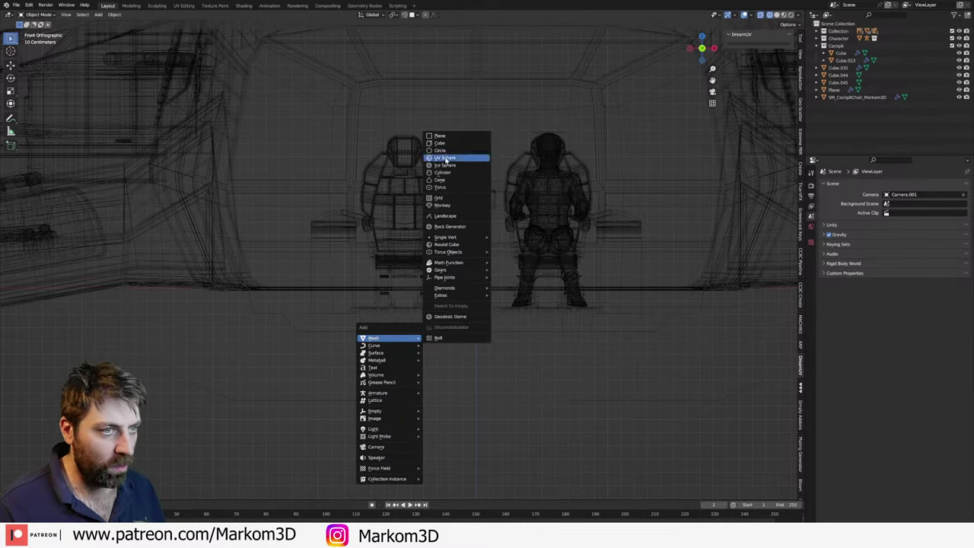
{"action": "left_click", "coordinate": [442, 173]}
{"action": "key", "text": "Tab"}
{"action": "key", "text": "s"}
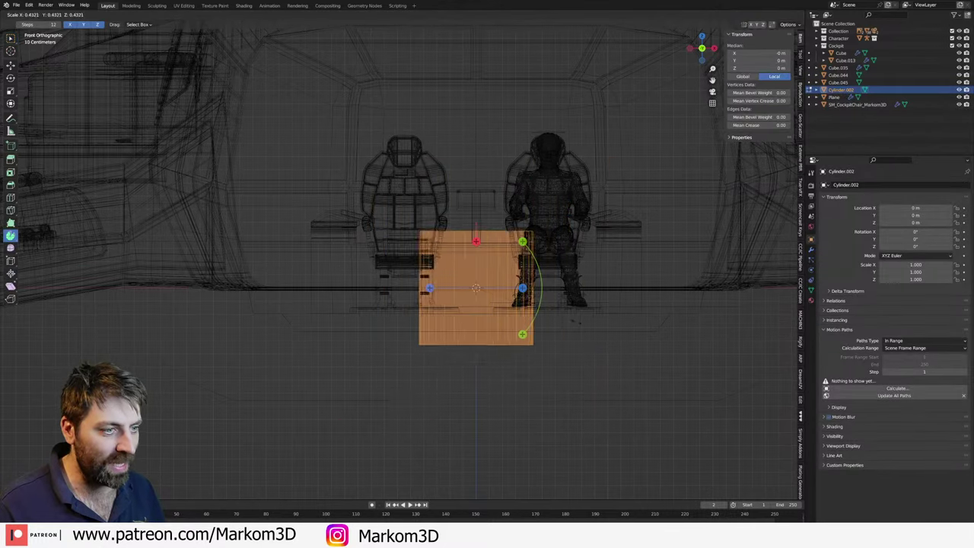
{"action": "left_click", "coordinate": [534, 308]}
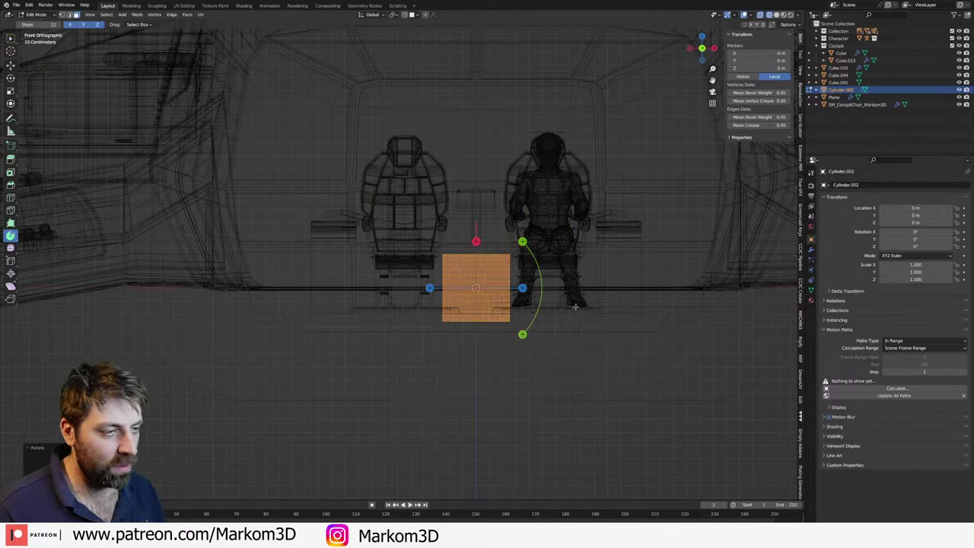
- Flatten the cylinder along X into a thin bar and shift it left of centre
{"action": "key", "text": "s"}
{"action": "key", "text": "x"}
{"action": "left_click", "coordinate": [695, 301]}
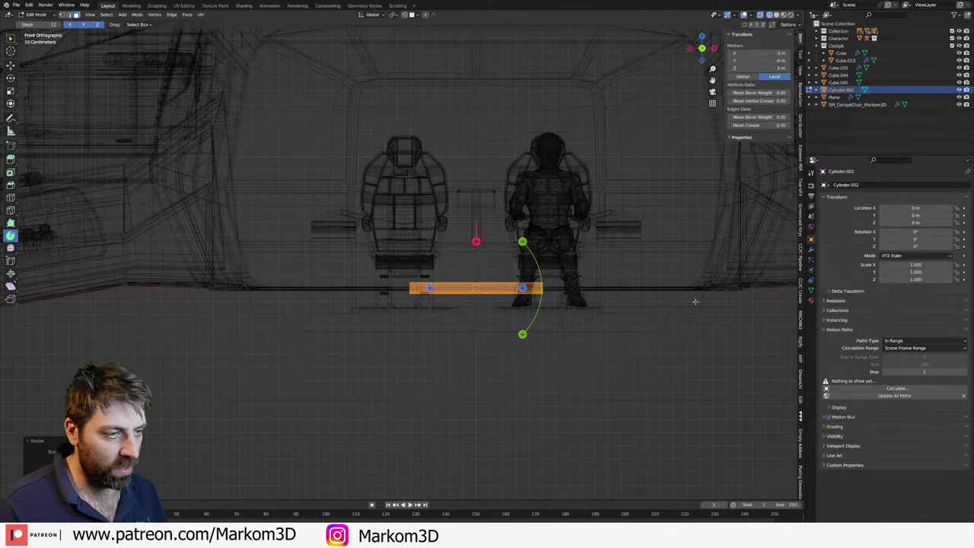
{"action": "key", "text": "g"}
{"action": "key", "text": "x"}
{"action": "left_click", "coordinate": [613, 308]}
- In a top wireframe view, slide the bar's geometry forward along Y
{"action": "key", "text": "KP_7"}
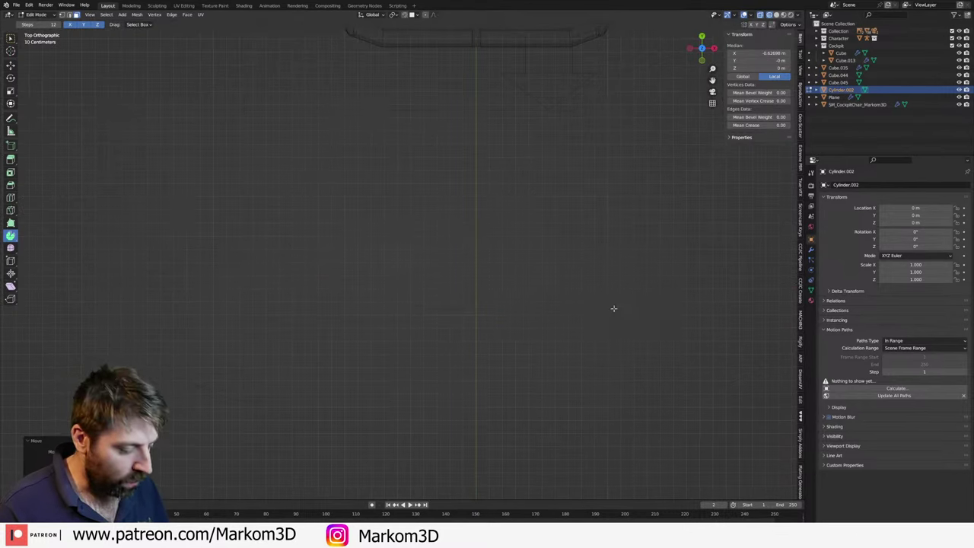
{"action": "key", "text": "z"}
{"action": "left_click", "coordinate": [548, 314]}
{"action": "middle_click_drag", "start_coordinate": [514, 115], "coordinate": [515, 129], "text": "shift"}
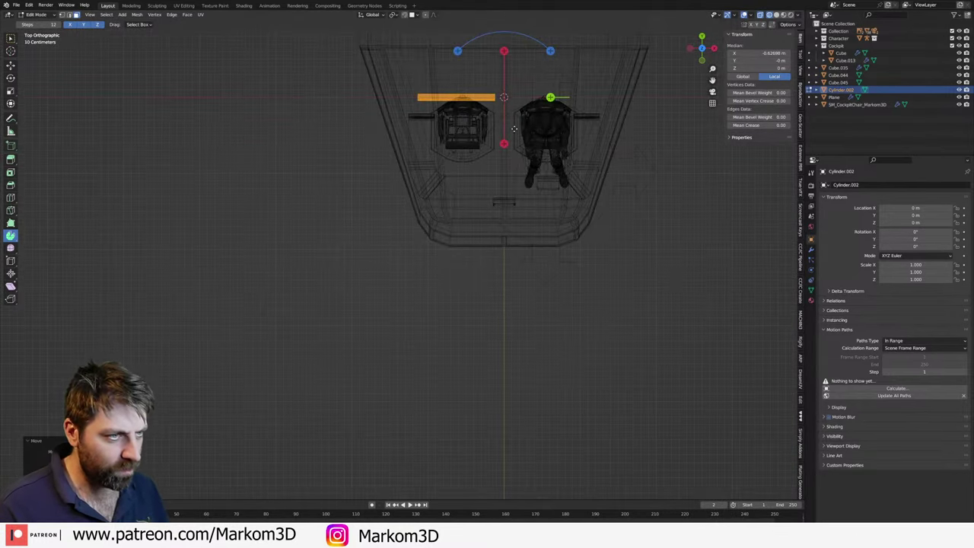
{"action": "key", "text": "g"}
{"action": "key", "text": "y"}
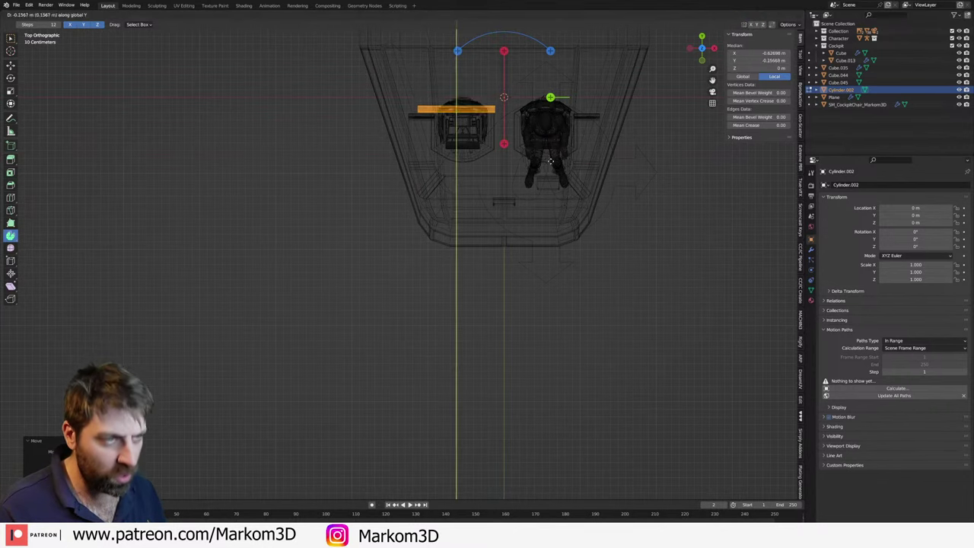
{"action": "left_click", "coordinate": [554, 178]}
- Move the bar object along Y to 1.3768 m, ahead of the seats
{"action": "key", "text": "Tab"}
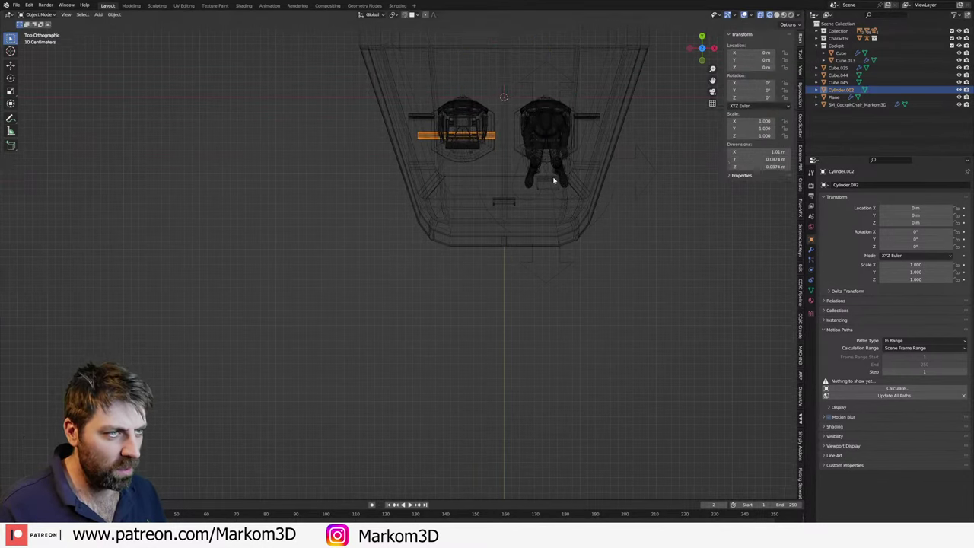
{"action": "middle_click_drag", "start_coordinate": [554, 178], "coordinate": [539, 404], "text": "shift"}
{"action": "key", "text": "g"}
{"action": "key", "text": "y"}
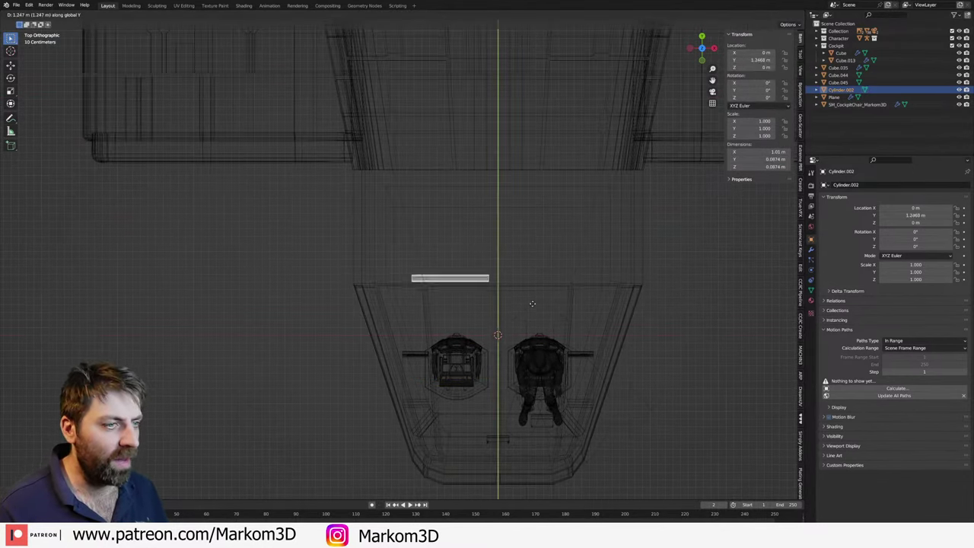
{"action": "left_click", "coordinate": [533, 307]}
{"action": "middle_click_drag", "start_coordinate": [532, 307], "coordinate": [532, 376], "text": "shift"}
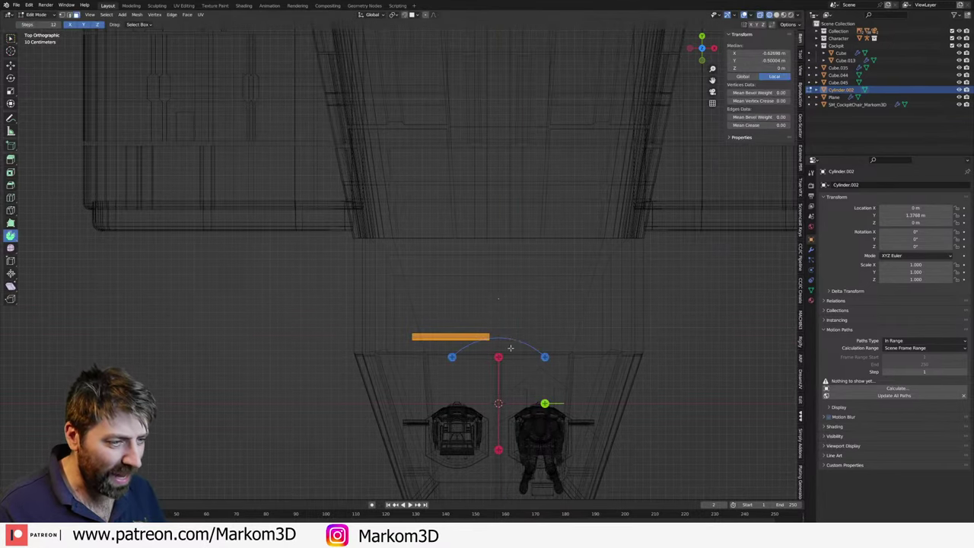
- Add a Mirror modifier to the bar, mirroring on the Y axis only
{"action": "left_click", "coordinate": [810, 251]}
{"action": "left_click", "coordinate": [870, 184]}
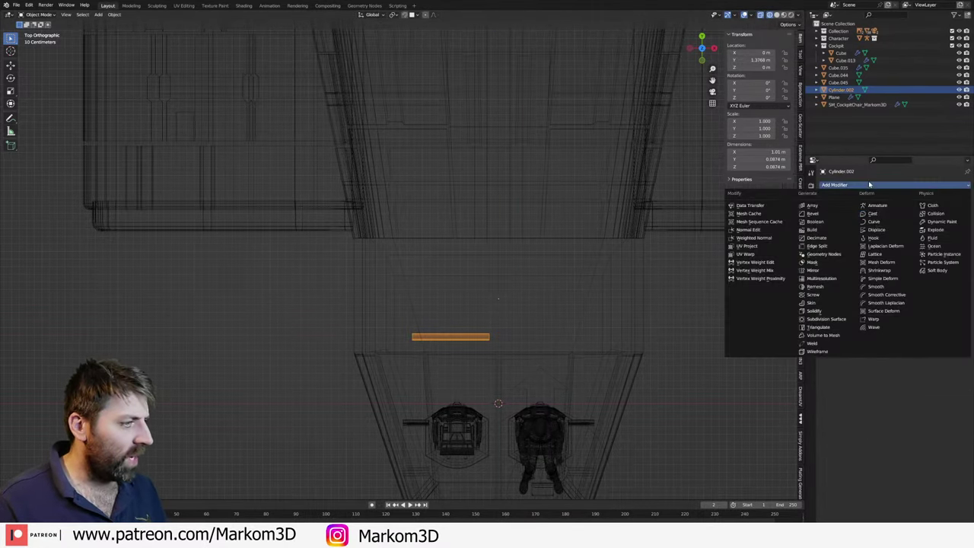
{"action": "left_click", "coordinate": [834, 270]}
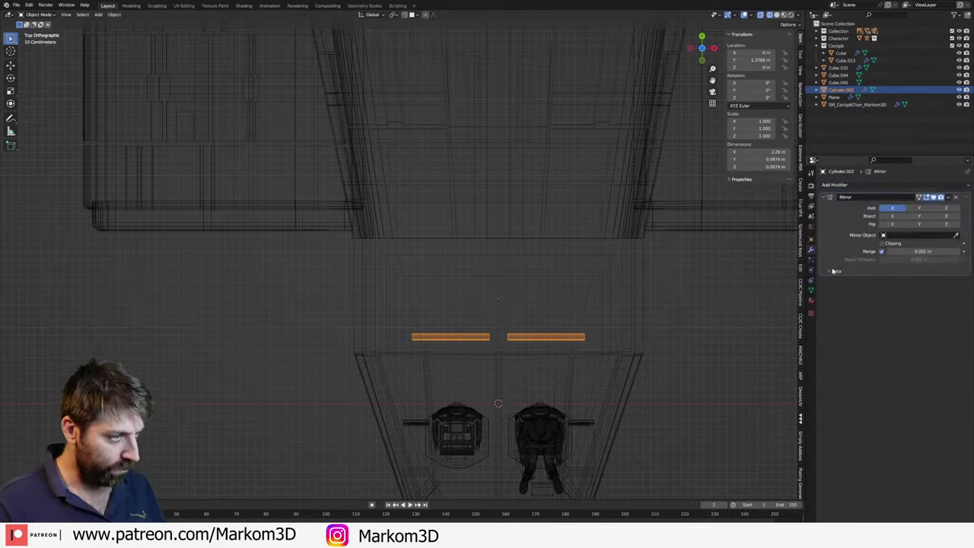
{"action": "left_click", "coordinate": [920, 207]}
{"action": "left_click", "coordinate": [892, 207]}
- Shift the mirrored bar further left along X, checked from the front view
{"action": "middle_click_drag", "start_coordinate": [515, 356], "coordinate": [485, 311]}
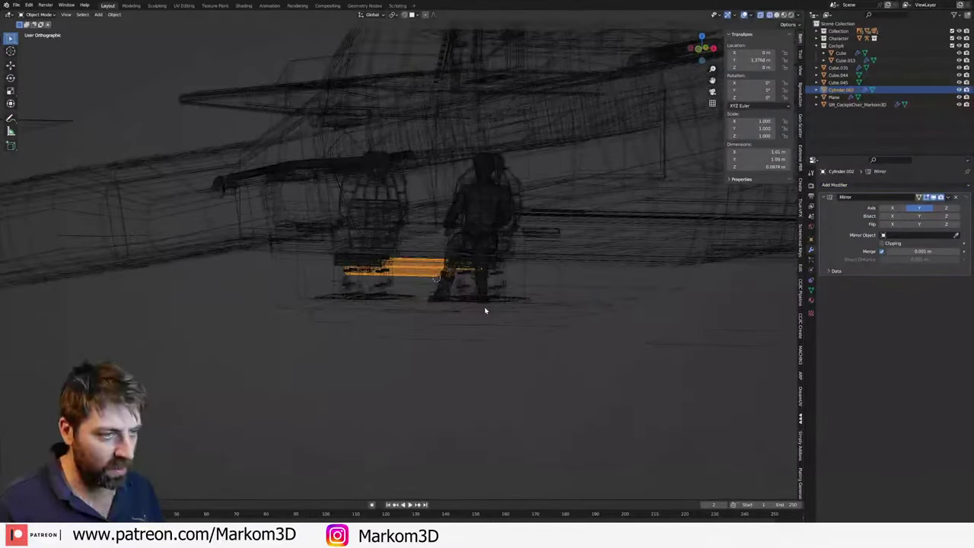
{"action": "key", "text": "KP_3"}
{"action": "key", "text": "KP_1"}
{"action": "key", "text": "Tab"}
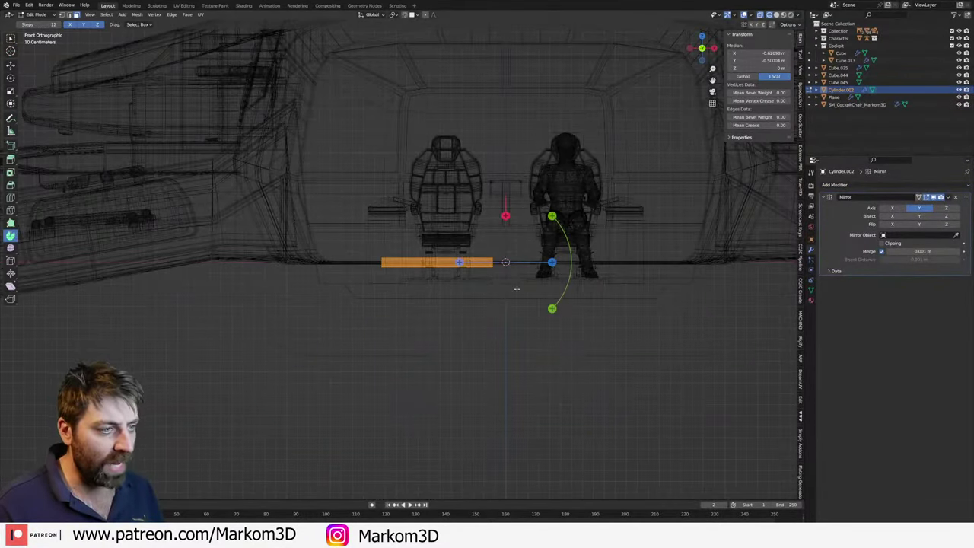
{"action": "key", "text": "Tab"}
{"action": "key", "text": "g"}
{"action": "key", "text": "x"}
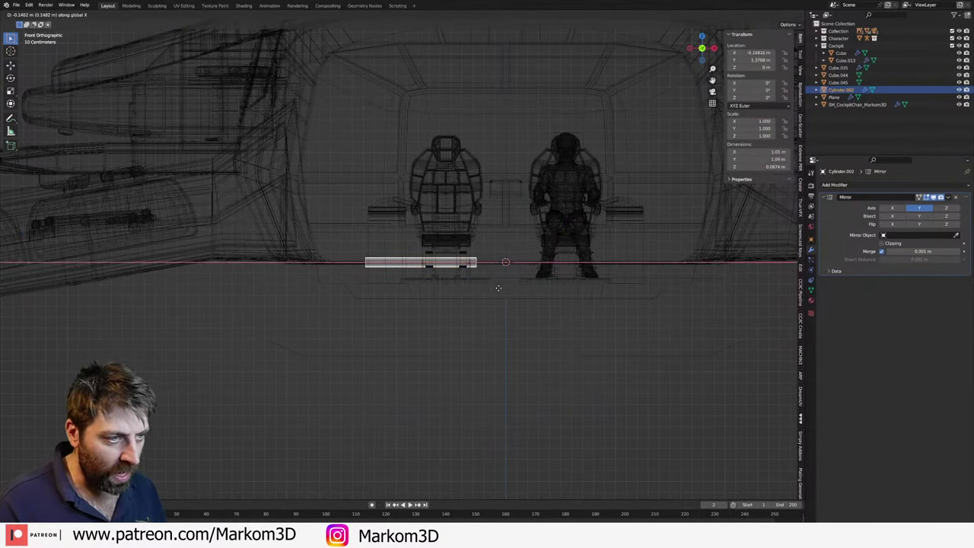
{"action": "left_click", "coordinate": [471, 285]}
- Try tilting the bar, then cancel to keep it horizontal
{"action": "middle_click_drag", "start_coordinate": [470, 285], "coordinate": [509, 244], "text": "shift"}
{"action": "key", "text": "Tab"}
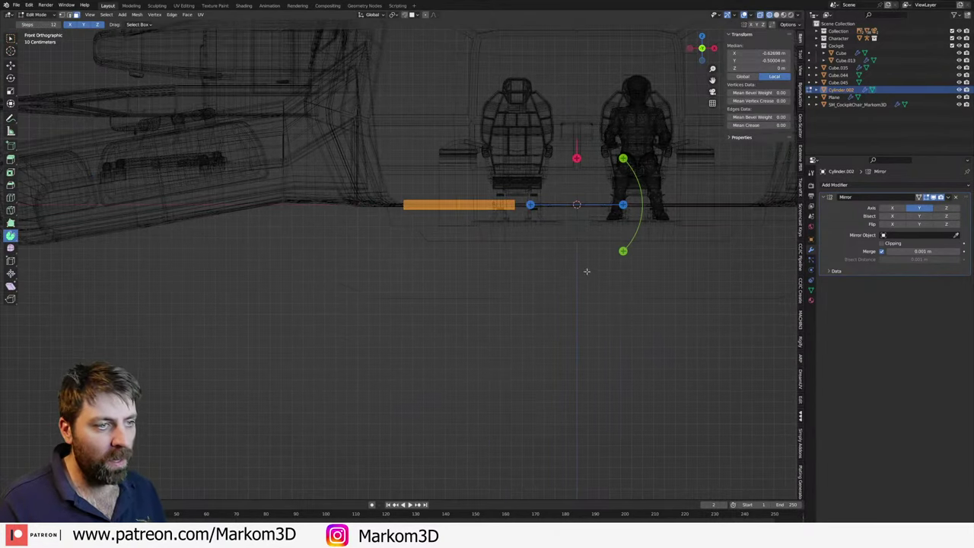
{"action": "key", "text": "Tab"}
{"action": "key", "text": "r"}
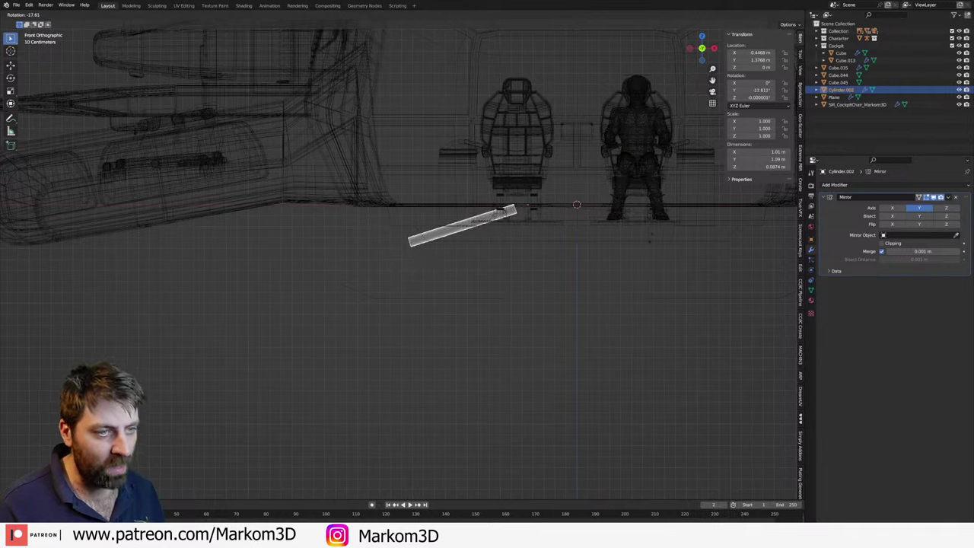
{"action": "key", "text": "Escape"}
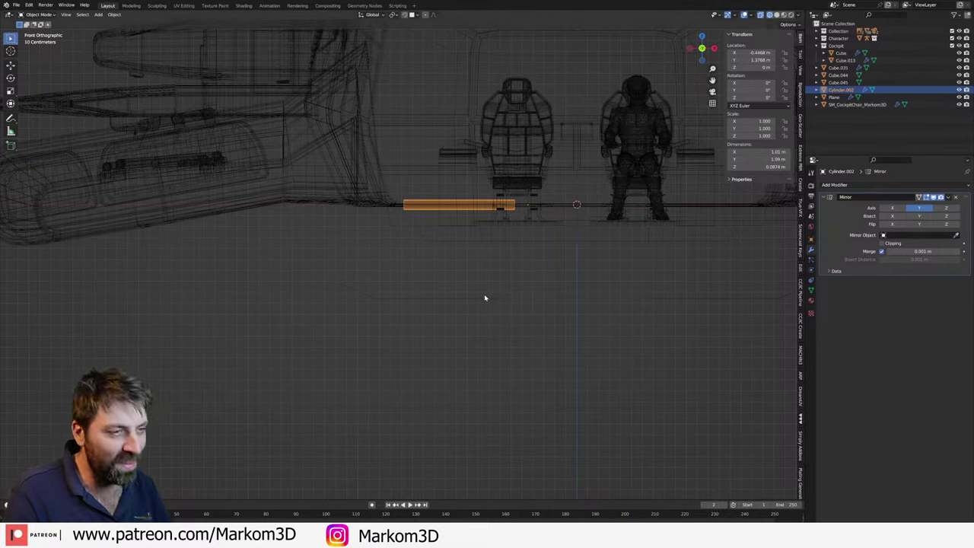
- Reselect the bar and test steeper rotations, cancelling each one
{"action": "left_click", "coordinate": [465, 298]}
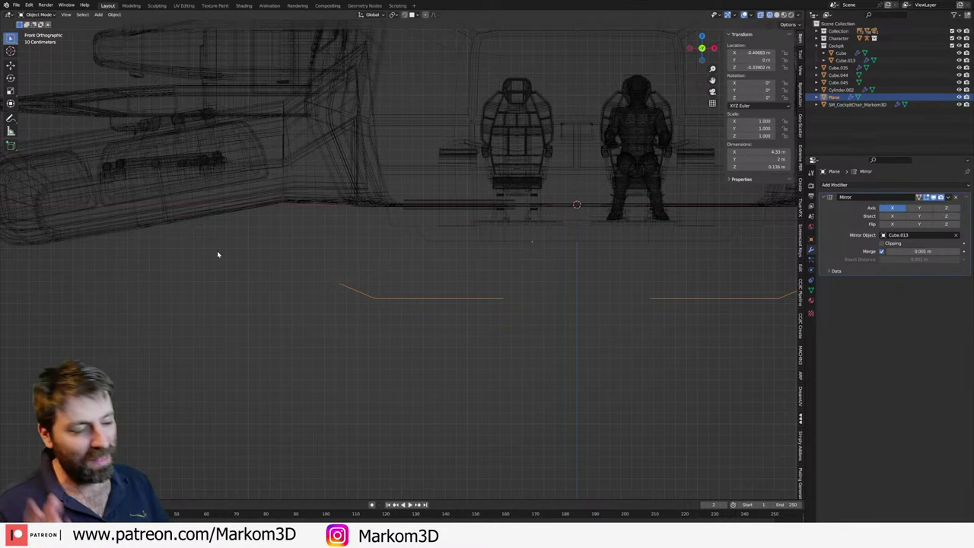
{"action": "left_click", "coordinate": [495, 201]}
{"action": "left_click", "coordinate": [459, 207]}
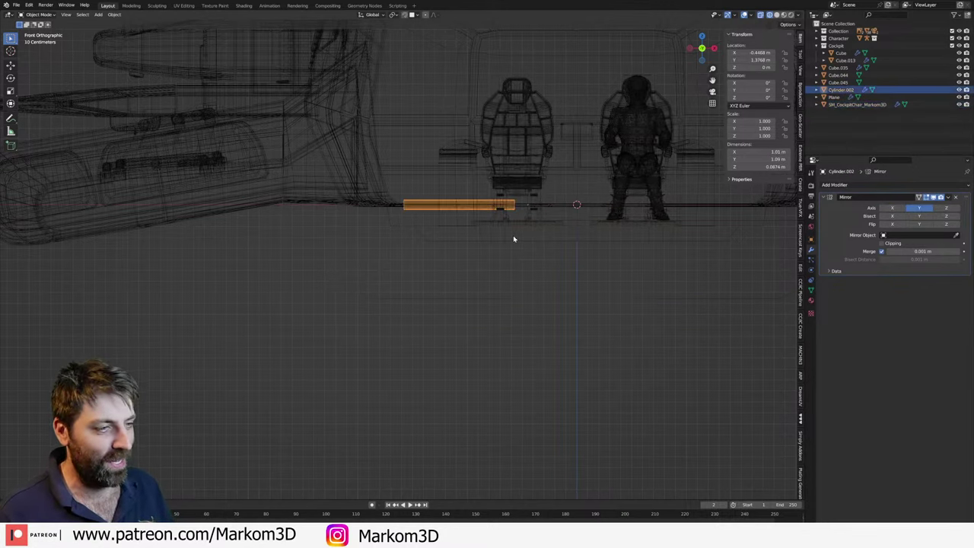
{"action": "key", "text": "r"}
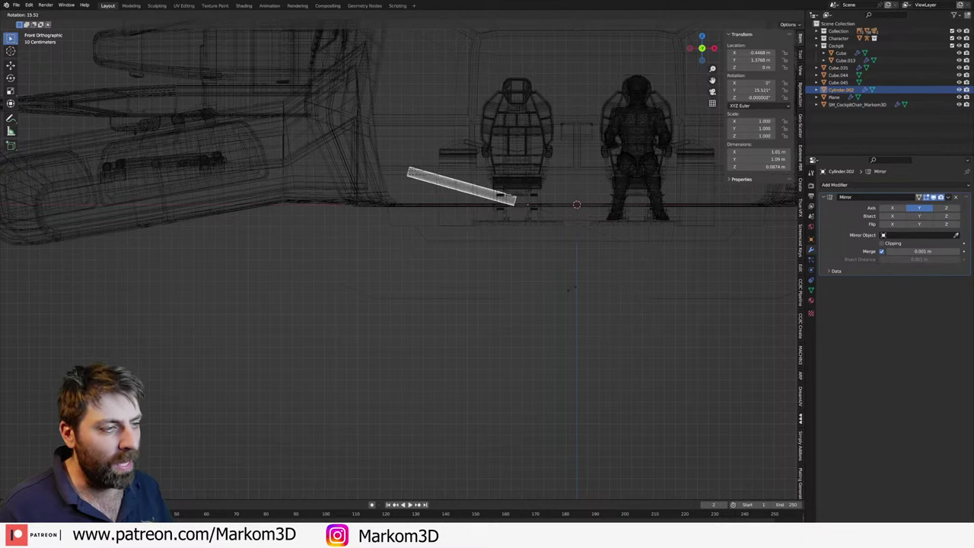
{"action": "key", "text": "Escape"}
{"action": "left_click", "coordinate": [426, 303]}
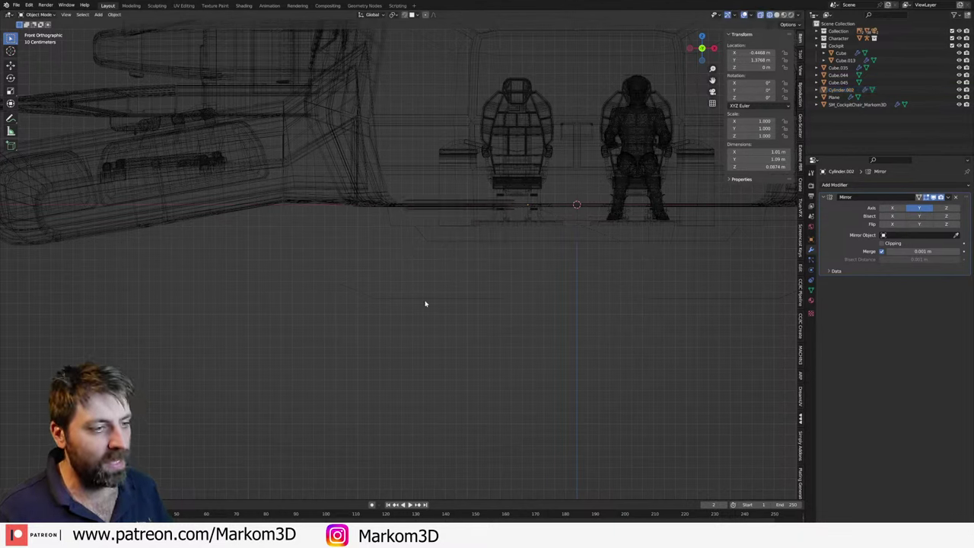
{"action": "left_click", "coordinate": [473, 222]}
{"action": "left_click", "coordinate": [478, 211]}
{"action": "key", "text": "r"}
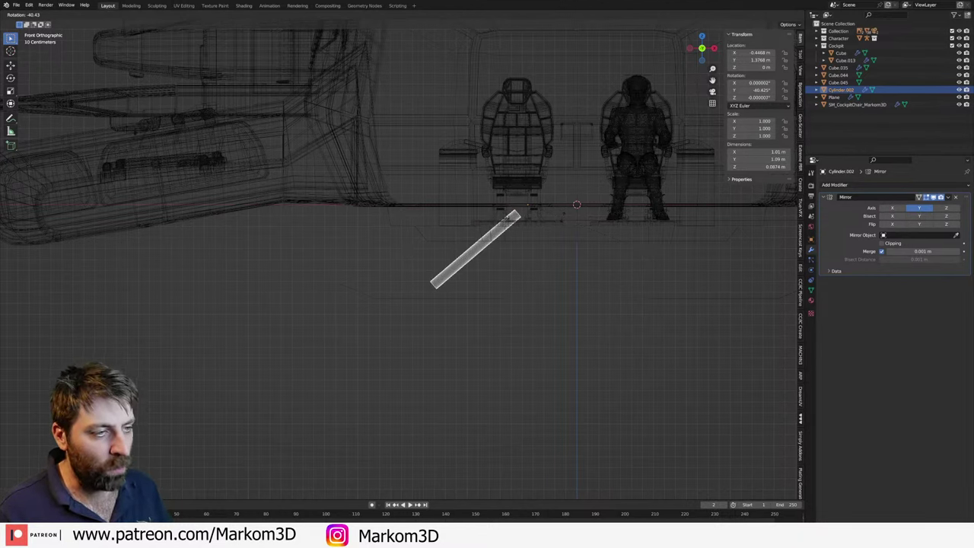
{"action": "key", "text": "Escape"}
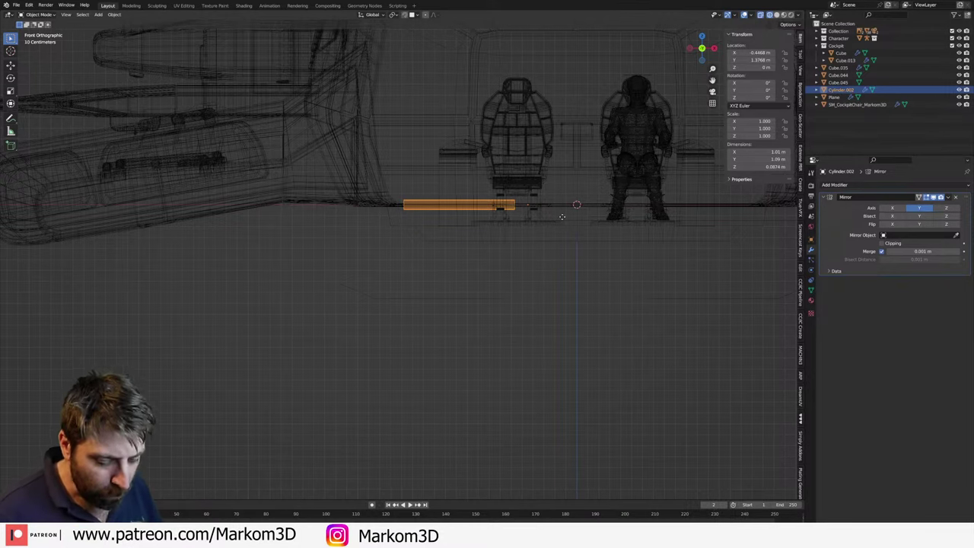
- Lower the bar to Z -0.1852 m and return to a top wireframe view
{"action": "left_click", "coordinate": [559, 239]}
{"action": "scroll", "coordinate": [559, 239], "scroll_direction": "up", "scroll_amount": 3}
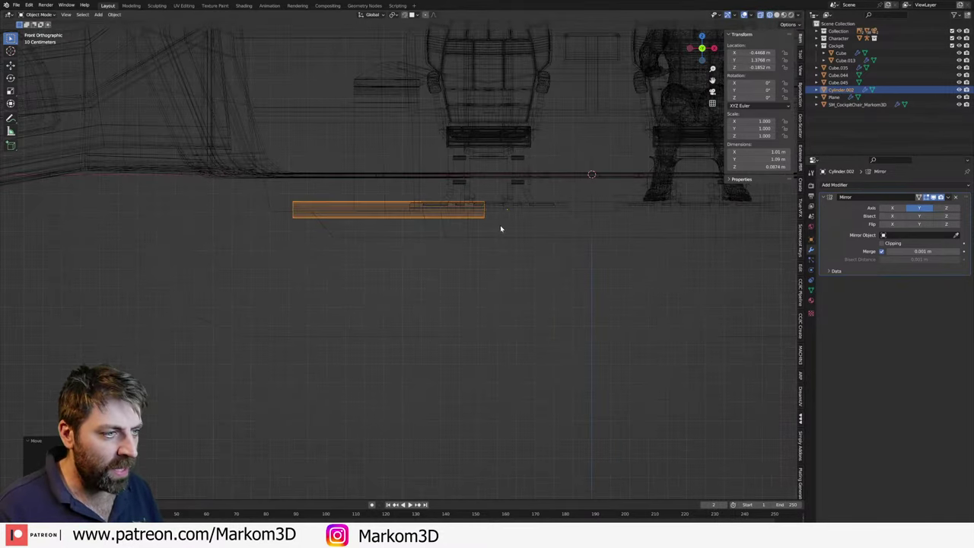
{"action": "middle_click_drag", "start_coordinate": [499, 227], "coordinate": [478, 283]}
{"action": "key", "text": "KP_7"}
{"action": "key", "text": "z"}
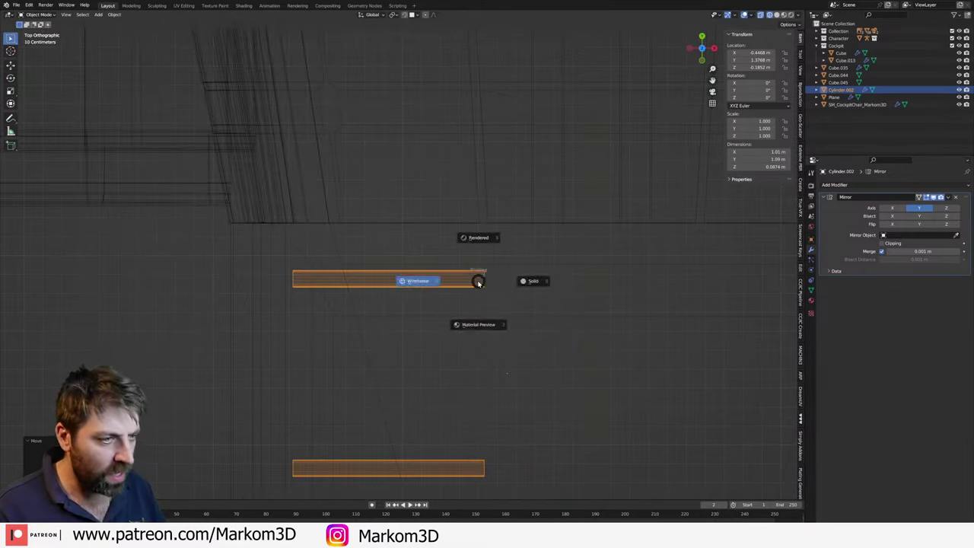
{"action": "left_click", "coordinate": [477, 282]}
{"action": "scroll", "coordinate": [517, 332], "scroll_direction": "down", "scroll_amount": 4}
{"action": "key", "text": "Tab"}
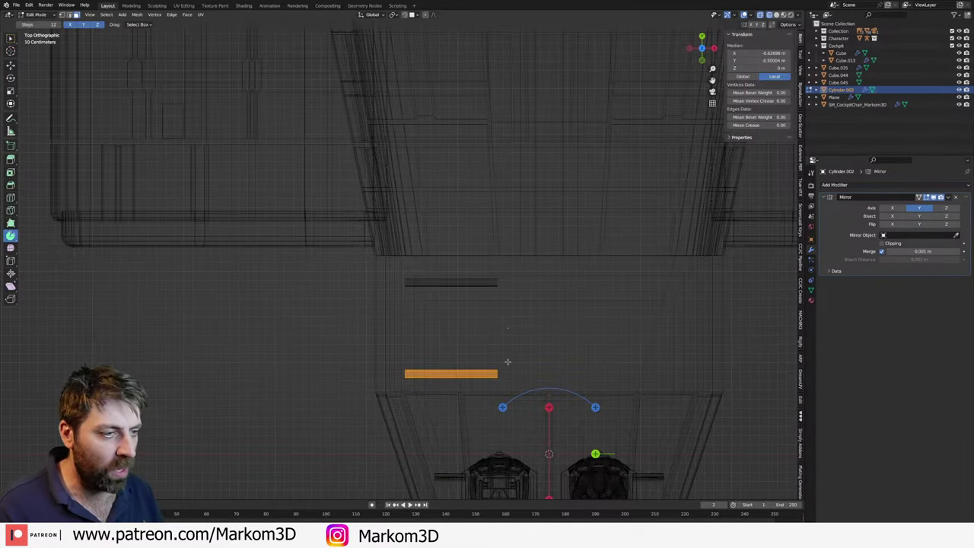
- Move the mirrored bars further forward along Y
{"action": "key", "text": "Tab"}
{"action": "scroll", "coordinate": [508, 361], "scroll_direction": "down", "scroll_amount": 2}
{"action": "key", "text": "g"}
{"action": "key", "text": "y"}
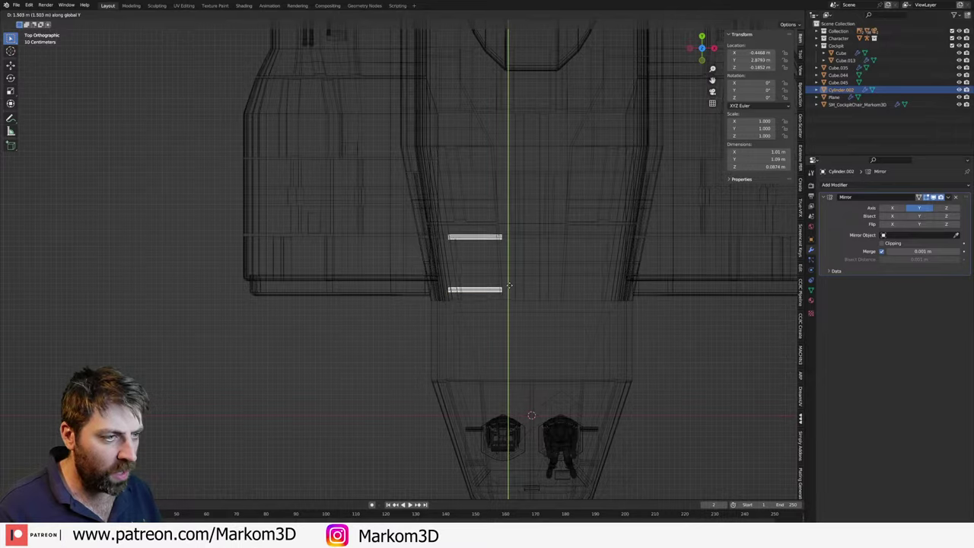
{"action": "left_click", "coordinate": [509, 287]}
{"action": "scroll", "coordinate": [513, 350], "scroll_direction": "up", "scroll_amount": 2}
{"action": "scroll", "coordinate": [512, 353], "scroll_direction": "up", "scroll_amount": 2}
- Bend the tube end with Spin, extrude the arc, and delete the end cap faces
{"action": "key", "text": "Tab"}
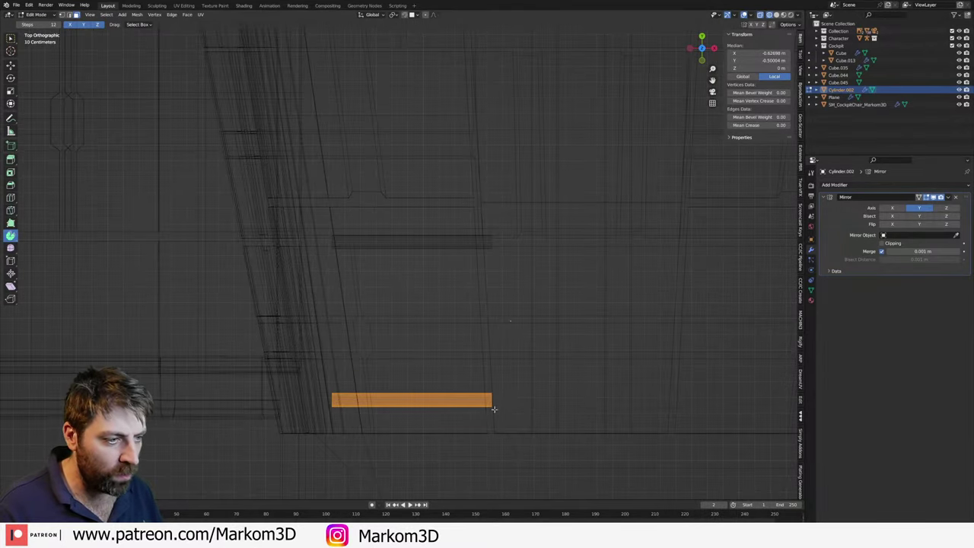
{"action": "scroll", "coordinate": [494, 407], "scroll_direction": "up", "scroll_amount": 2}
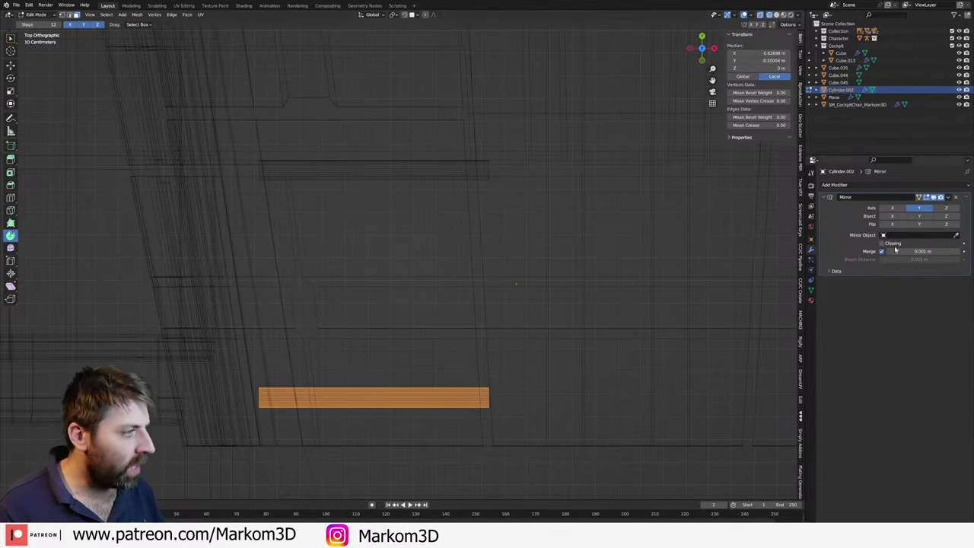
{"action": "scroll", "coordinate": [494, 411], "scroll_direction": "up", "scroll_amount": 2}
{"action": "left_click", "coordinate": [480, 398]}
{"action": "left_click", "coordinate": [480, 396]}
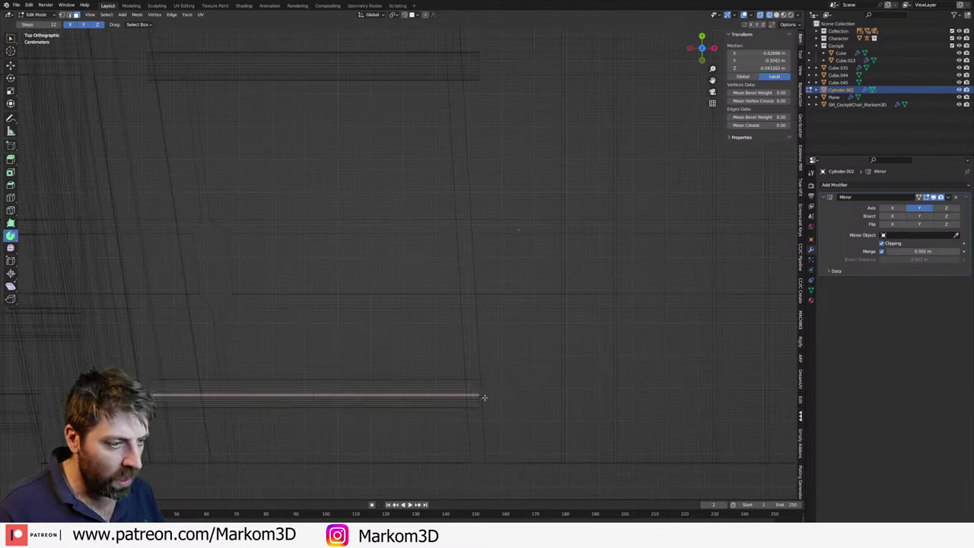
{"action": "left_click", "coordinate": [488, 402]}
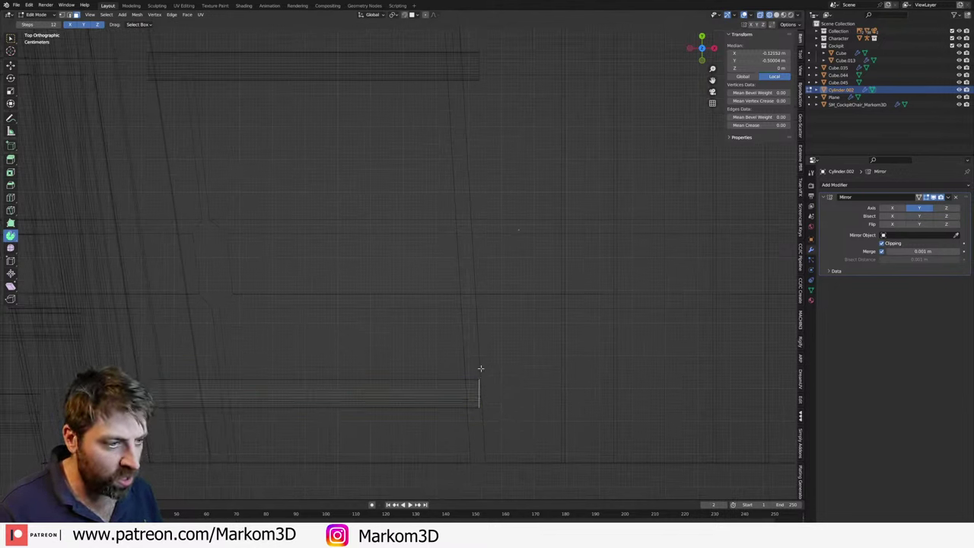
{"action": "left_click_drag", "start_coordinate": [480, 365], "coordinate": [463, 302]}
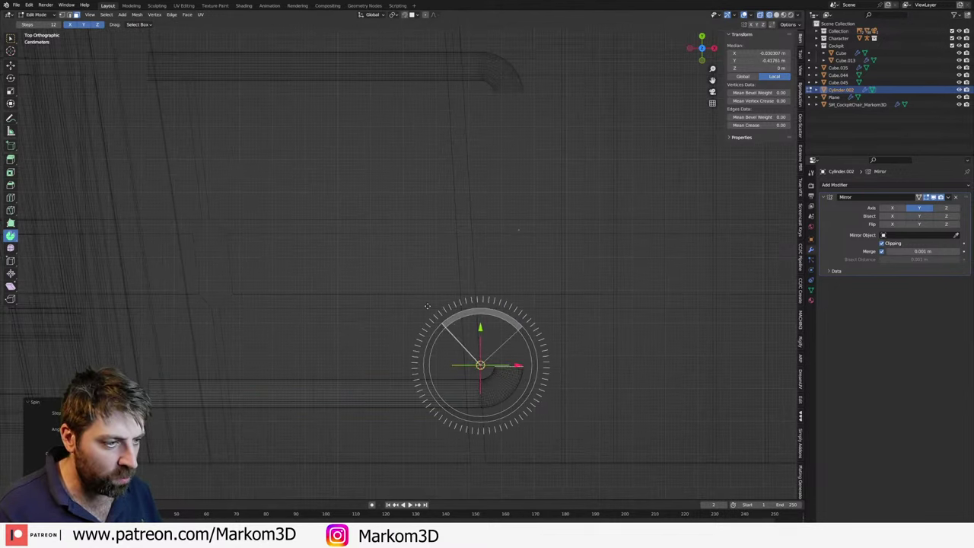
{"action": "key", "text": "e"}
{"action": "left_click", "coordinate": [517, 199]}
{"action": "key", "text": "x"}
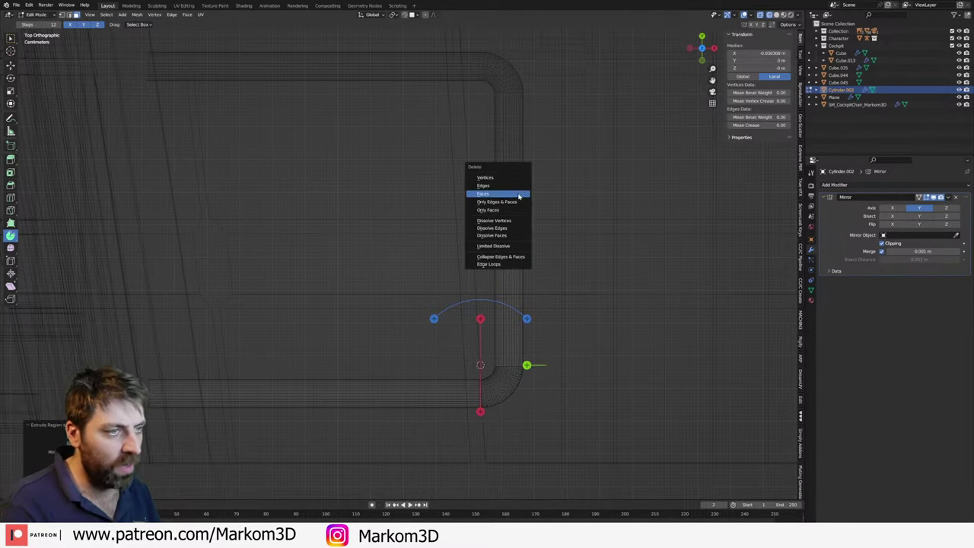
{"action": "left_click", "coordinate": [506, 193]}
- Check the U-shaped pipe in solid and wireframe views, then apply Shade Smooth
{"action": "mouse_move", "coordinate": [478, 228]}
{"action": "middle_mouse_down"}
{"action": "mouse_move", "coordinate": [375, 360]}
{"action": "mouse_move", "coordinate": [420, 310]}
{"action": "mouse_move", "coordinate": [427, 266]}
{"action": "mouse_move", "coordinate": [415, 227]}
{"action": "mouse_move", "coordinate": [446, 204]}
{"action": "middle_mouse_up"}
{"action": "key", "text": "z"}
{"action": "left_click", "coordinate": [444, 307]}
{"action": "scroll", "coordinate": [414, 227], "scroll_direction": "down", "scroll_amount": 3}
{"action": "key", "text": "Tab"}
{"action": "key", "text": "KP_1"}
{"action": "key", "text": "z"}
{"action": "left_click", "coordinate": [387, 211]}
{"action": "key", "text": "z"}
{"action": "middle_click_drag", "start_coordinate": [461, 204], "coordinate": [420, 167]}
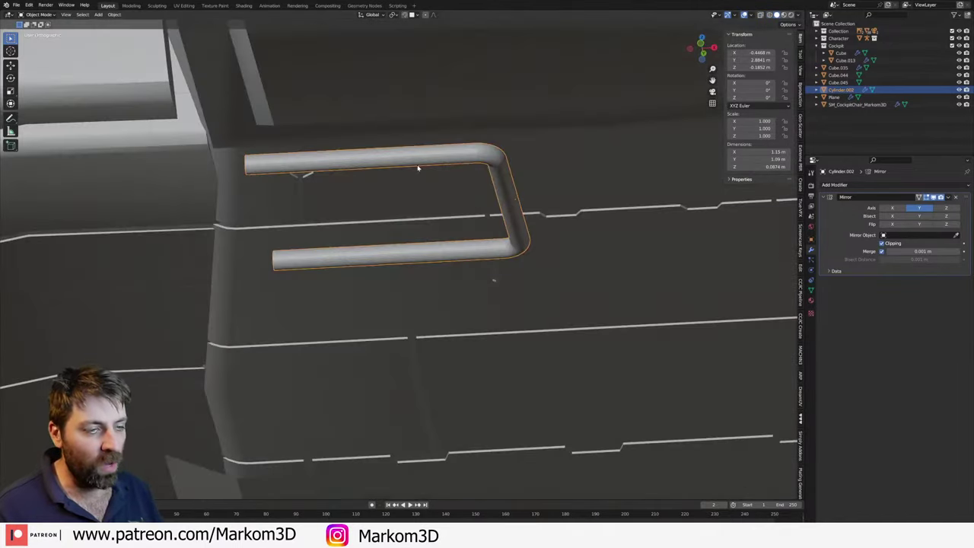
{"action": "right_click", "coordinate": [420, 160]}
{"action": "left_click", "coordinate": [399, 152]}
{"action": "mouse_move", "coordinate": [350, 307]}
{"action": "middle_mouse_down"}
{"action": "mouse_move", "coordinate": [379, 320]}
{"action": "mouse_move", "coordinate": [286, 259]}
{"action": "mouse_move", "coordinate": [293, 269]}
{"action": "mouse_move", "coordinate": [303, 228]}
{"action": "mouse_move", "coordinate": [428, 227]}
{"action": "middle_mouse_up"}
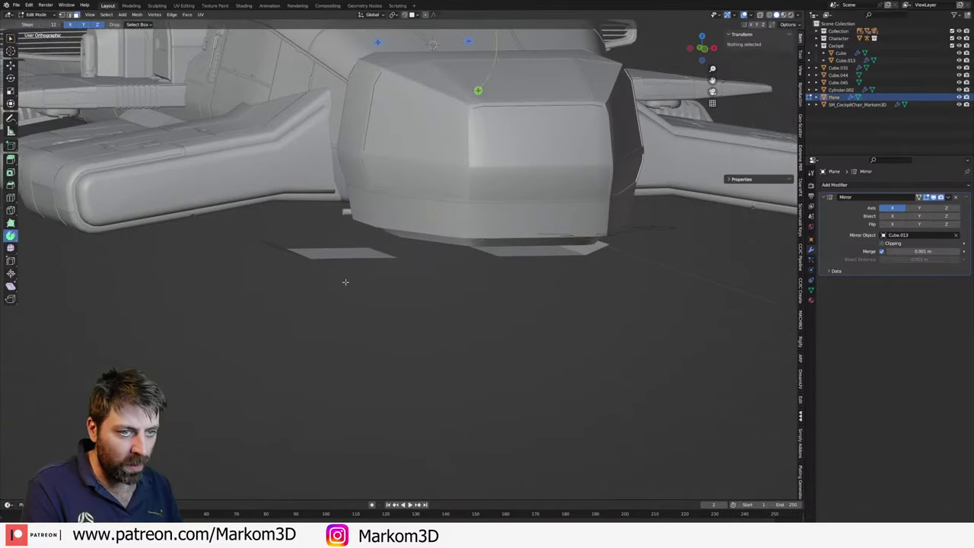
- Add a Solidify modifier to the floor plate and raise its Thickness toward 0.03 m
{"action": "scroll", "coordinate": [346, 282], "scroll_direction": "up", "scroll_amount": 5}
{"action": "key", "text": "Tab"}
{"action": "left_click", "coordinate": [814, 188]}
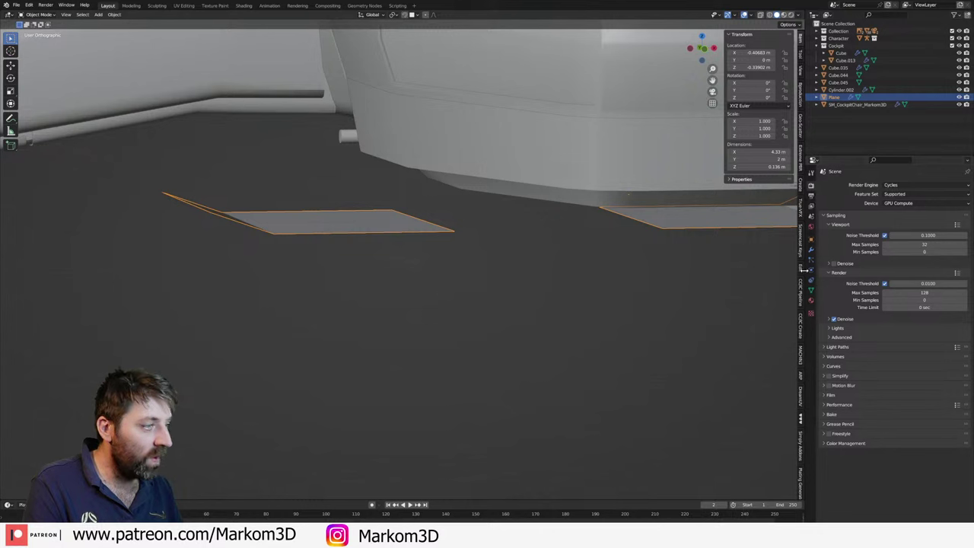
{"action": "left_click", "coordinate": [811, 250]}
{"action": "left_click", "coordinate": [859, 188]}
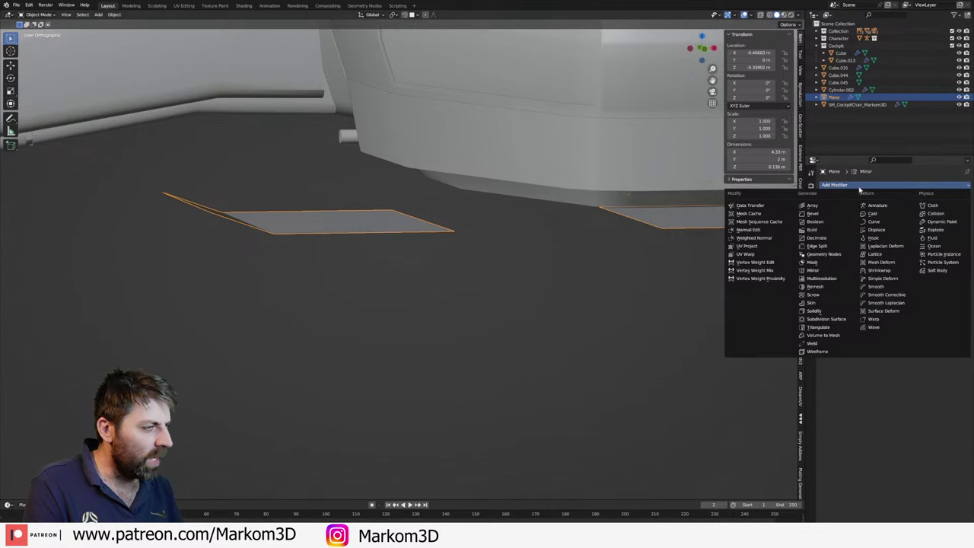
{"action": "left_click", "coordinate": [826, 312]}
{"action": "left_click_drag", "start_coordinate": [966, 282], "coordinate": [943, 378]}
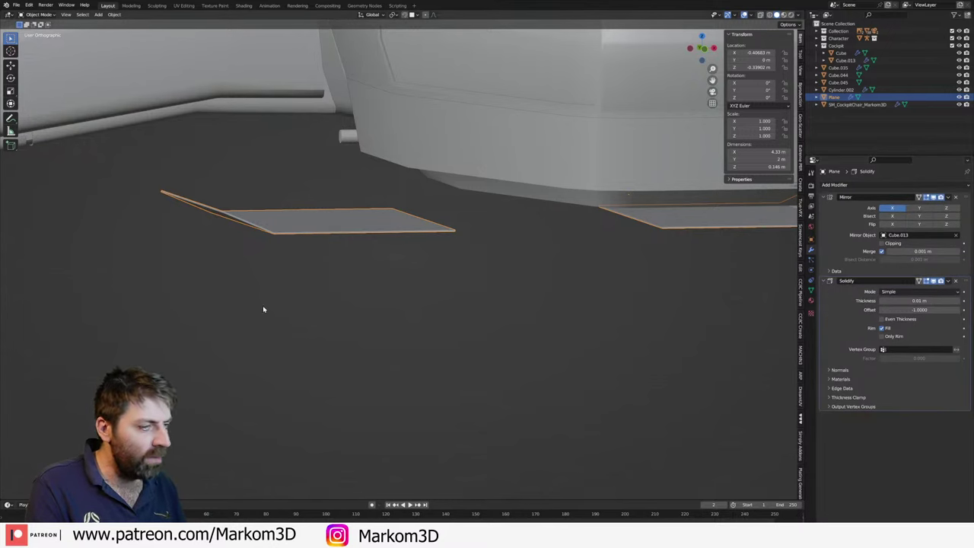
{"action": "middle_click_drag", "start_coordinate": [269, 300], "coordinate": [298, 276]}
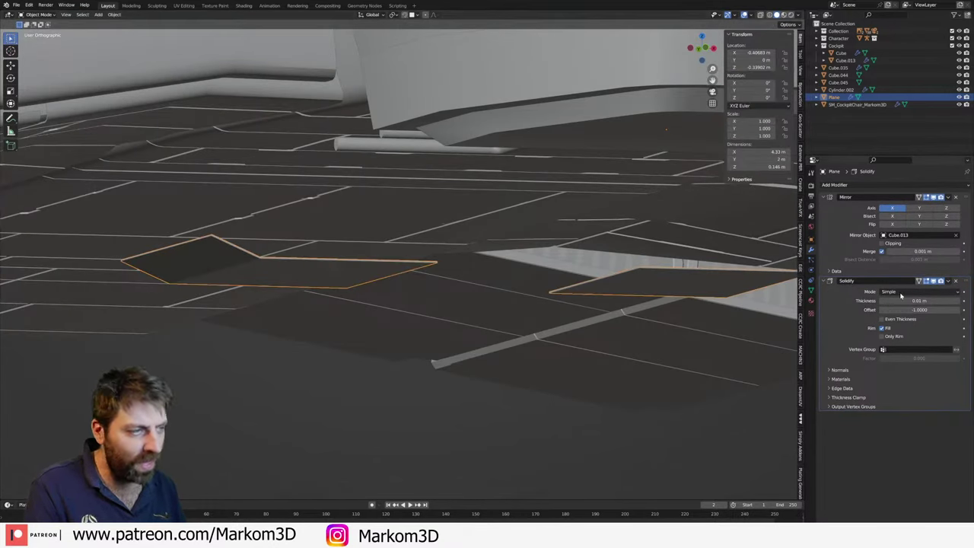
{"action": "left_click_drag", "start_coordinate": [906, 301], "coordinate": [961, 302]}
- Switch to a front wireframe view and test moving the plate edge, then cancel
{"action": "key", "text": "Tab"}
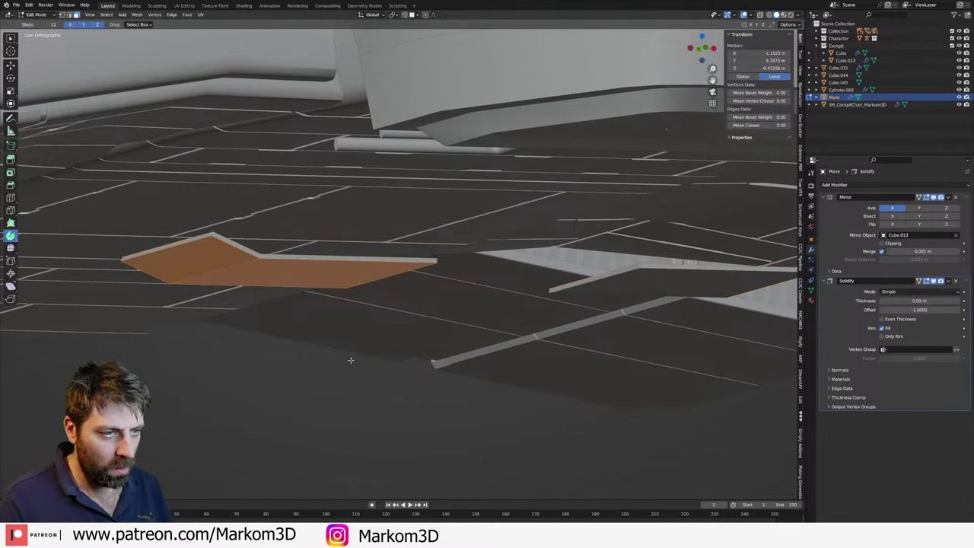
{"action": "middle_click_drag", "start_coordinate": [351, 360], "coordinate": [338, 358]}
{"action": "key", "text": "KP_3"}
{"action": "key", "text": "KP_1"}
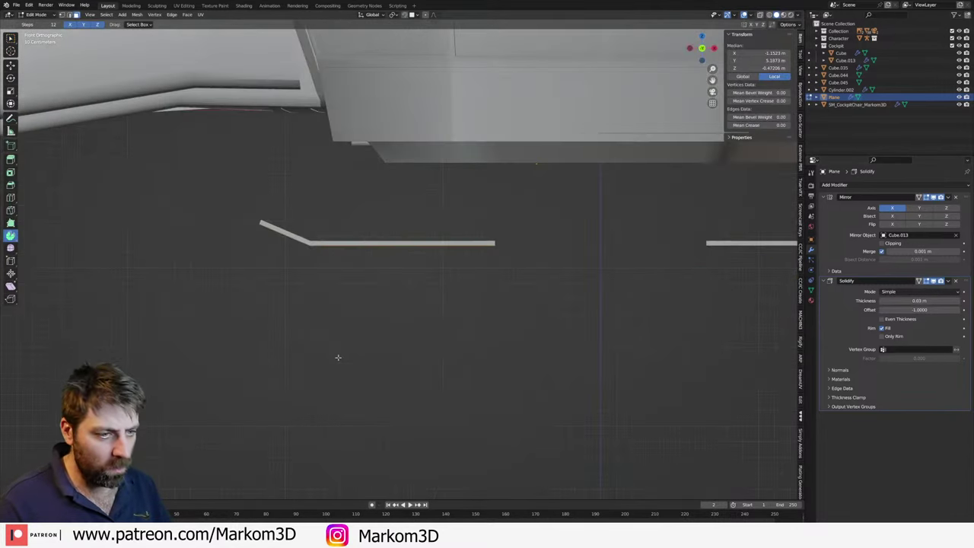
{"action": "key", "text": "z"}
{"action": "left_click", "coordinate": [451, 323]}
{"action": "key", "text": "g"}
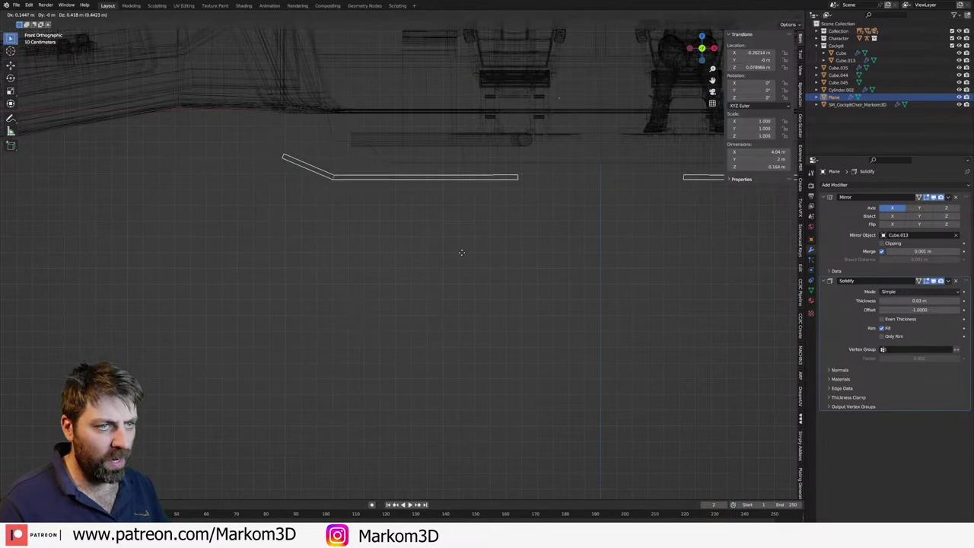
{"action": "key", "text": "Escape"}
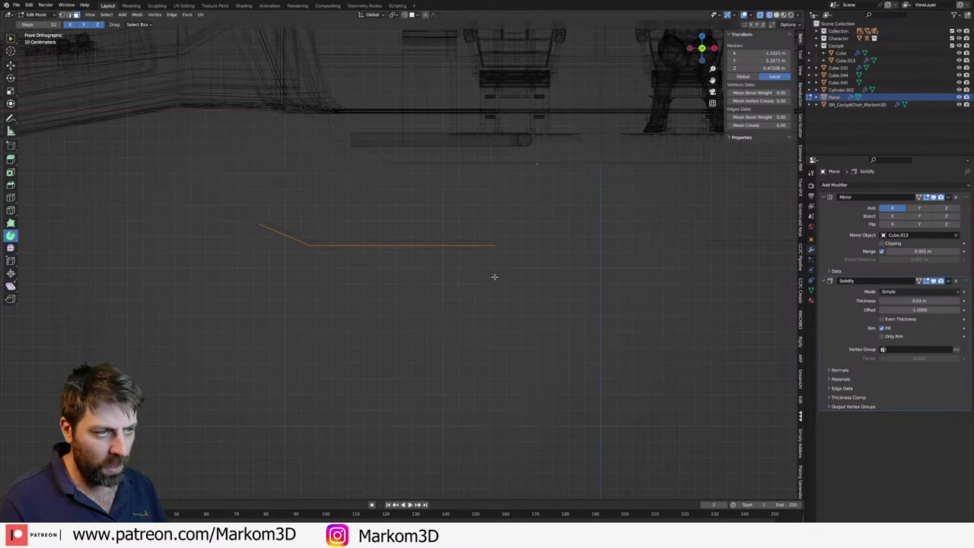
{"action": "key", "text": "Tab"}
- Clear the plate object's location to the world origin and try shifting its faces along Y
{"action": "key", "text": "shift+s"}
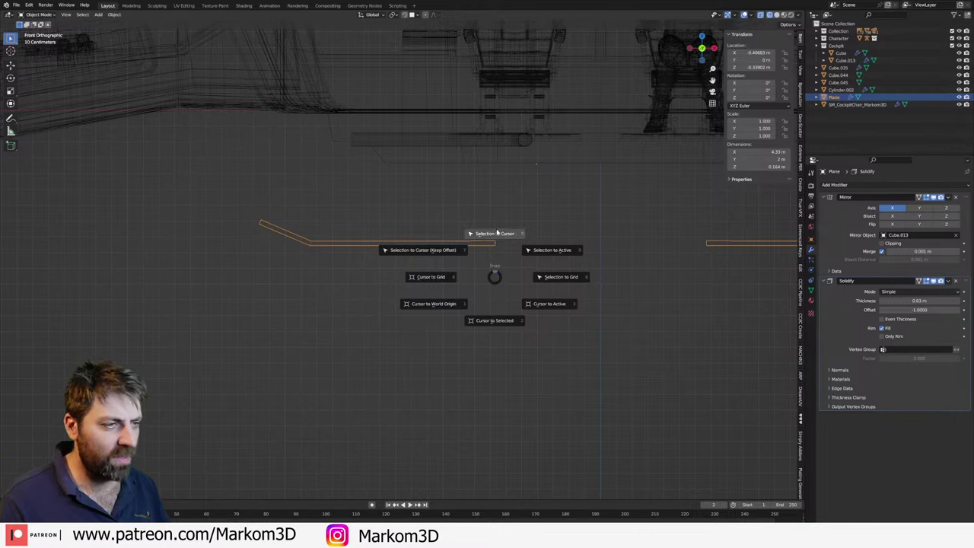
{"action": "key", "text": "Escape"}
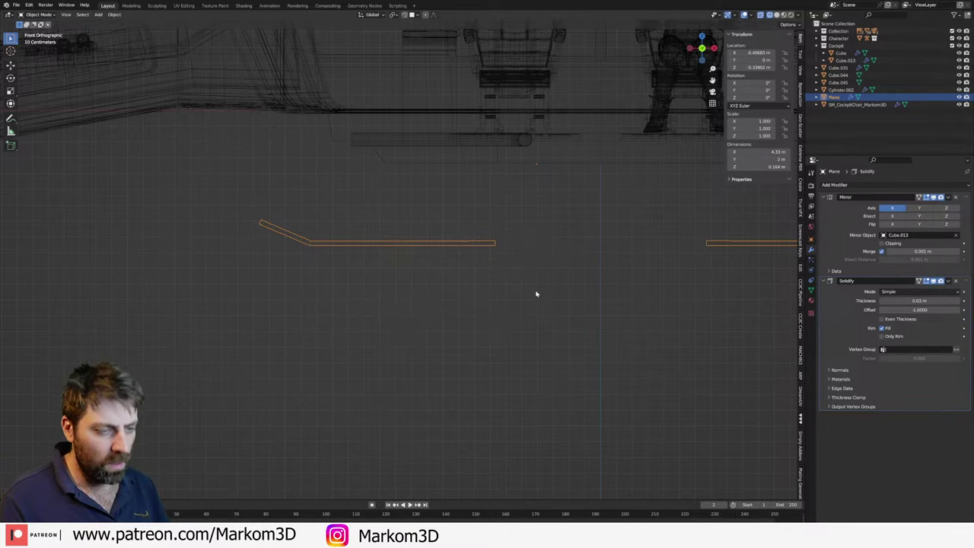
{"action": "key", "text": "alt+g"}
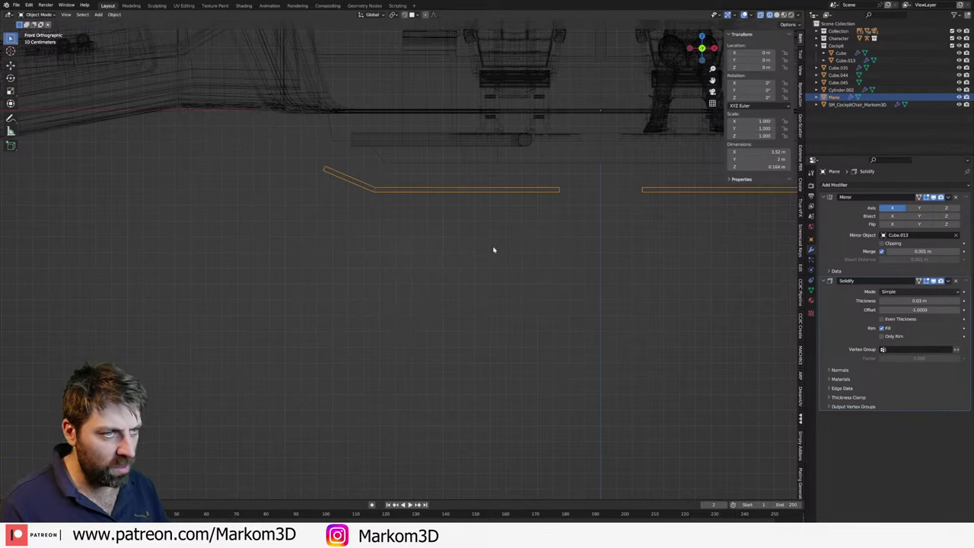
{"action": "middle_click_drag", "start_coordinate": [493, 250], "coordinate": [524, 297]}
{"action": "key", "text": "KP_7"}
{"action": "key", "text": "Tab"}
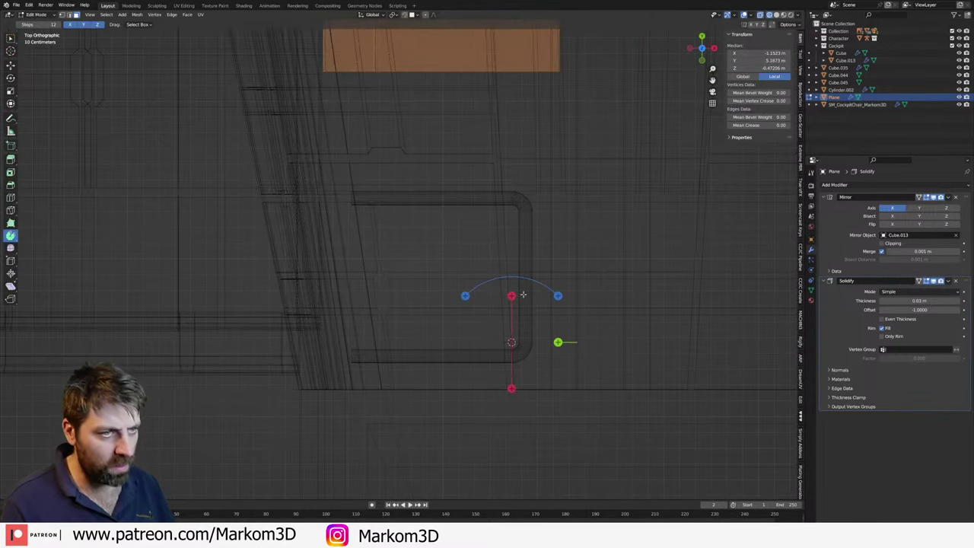
{"action": "scroll", "coordinate": [523, 295], "scroll_direction": "down", "scroll_amount": 3}
{"action": "key", "text": "g"}
{"action": "key", "text": "y"}
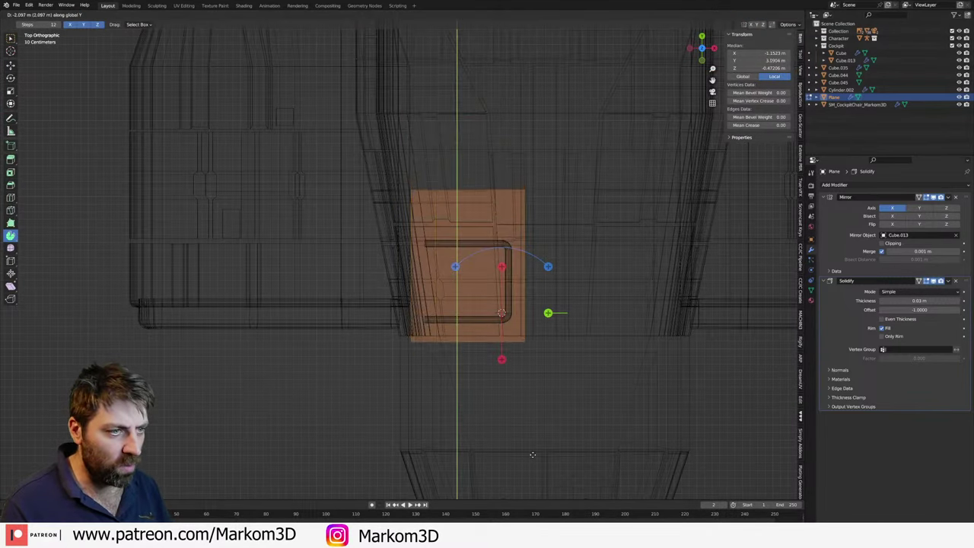
{"action": "key", "text": "Escape"}
{"action": "key", "text": "Tab"}
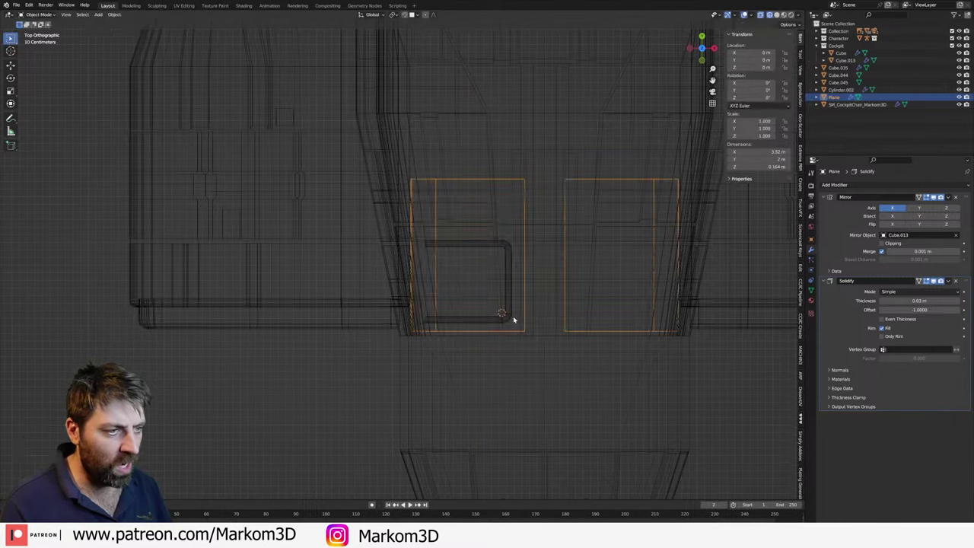
- Move the U-shaped pipe along Y to 3.4175 m, beside the floor plates
{"action": "left_click", "coordinate": [510, 314]}
{"action": "key", "text": "g"}
{"action": "key", "text": "y"}
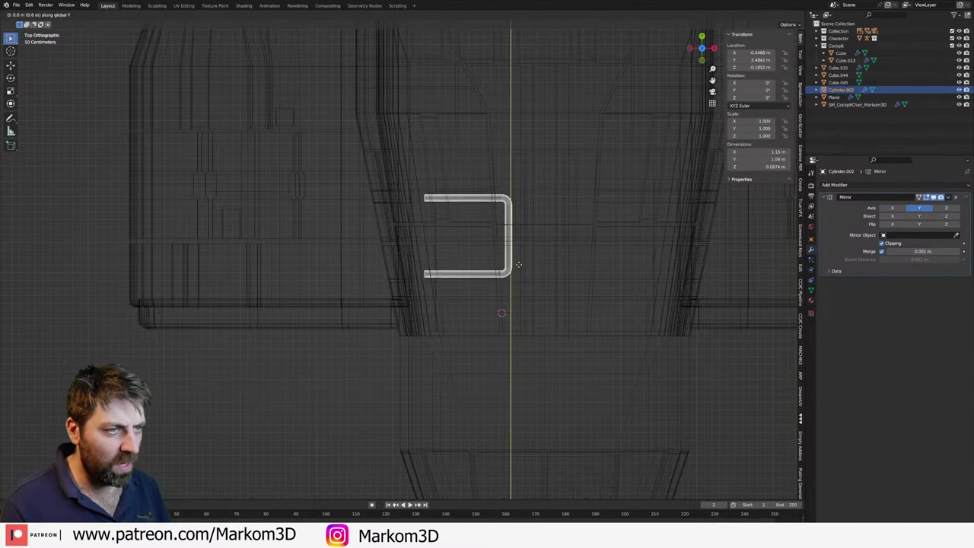
{"action": "left_click", "coordinate": [519, 273]}
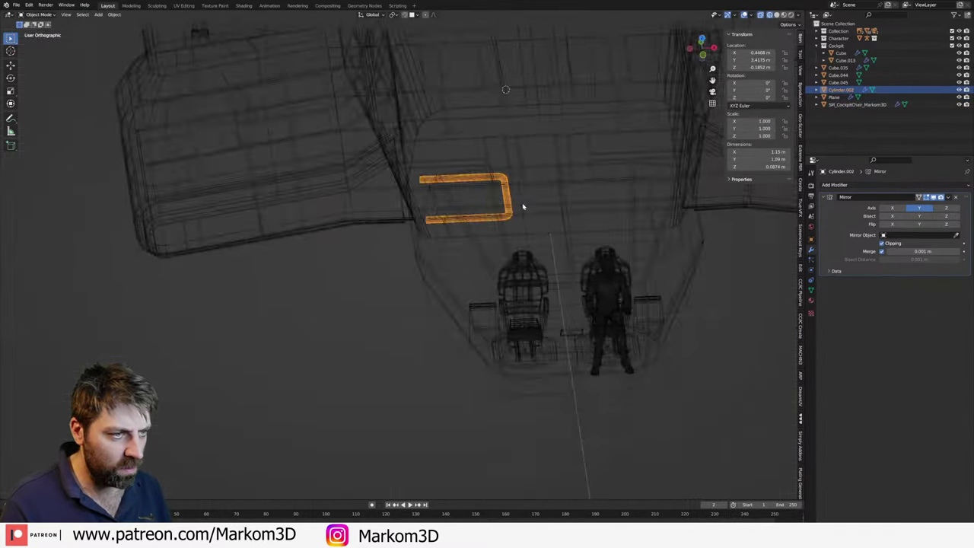
{"action": "key", "text": "z"}
{"action": "mouse_move", "coordinate": [519, 272]}
{"action": "middle_mouse_down"}
{"action": "mouse_move", "coordinate": [530, 173]}
{"action": "mouse_move", "coordinate": [539, 213]}
{"action": "middle_mouse_up"}
{"action": "left_click", "coordinate": [530, 174]}
- Check plates and pipe together, then reselect the pipe in a front wireframe view
{"action": "left_click", "coordinate": [444, 298]}
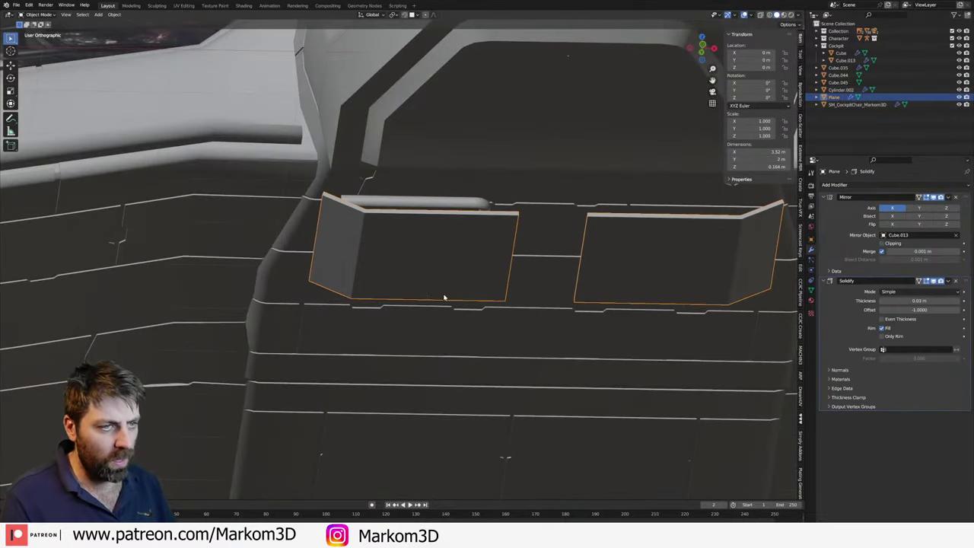
{"action": "mouse_move", "coordinate": [444, 297]}
{"action": "middle_mouse_down"}
{"action": "mouse_move", "coordinate": [428, 304]}
{"action": "mouse_move", "coordinate": [455, 316]}
{"action": "mouse_move", "coordinate": [428, 312]}
{"action": "middle_mouse_up"}
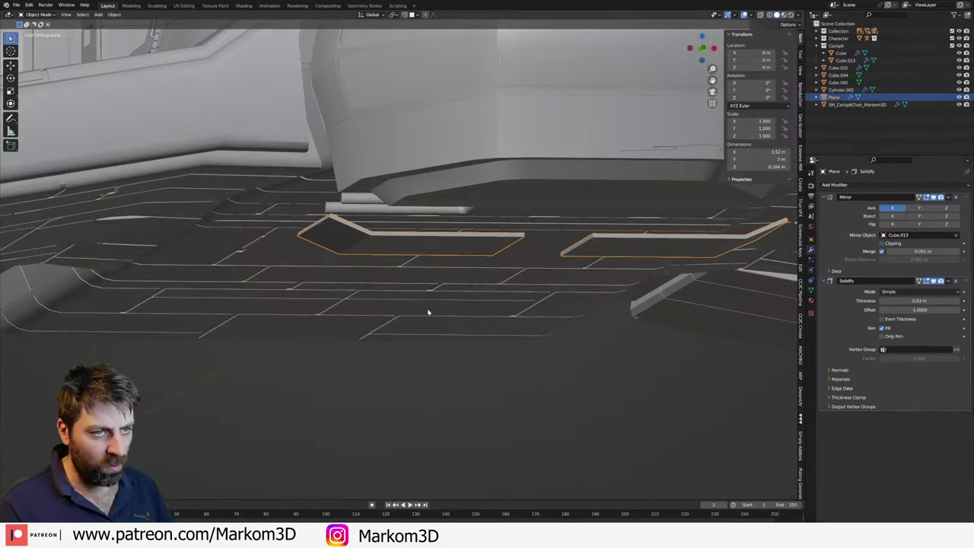
{"action": "left_click", "coordinate": [357, 206]}
{"action": "key", "text": "KP_1"}
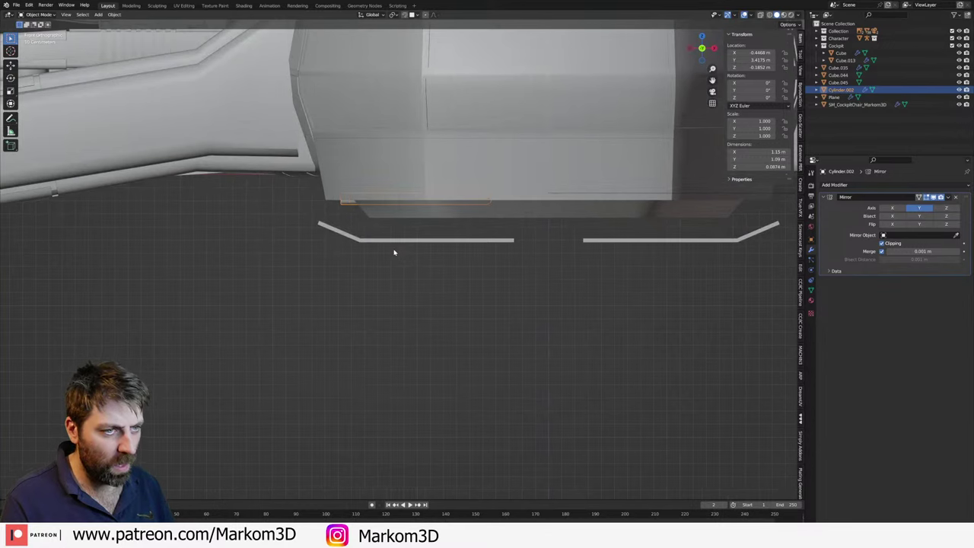
{"action": "key", "text": "z"}
{"action": "left_click", "coordinate": [351, 205]}
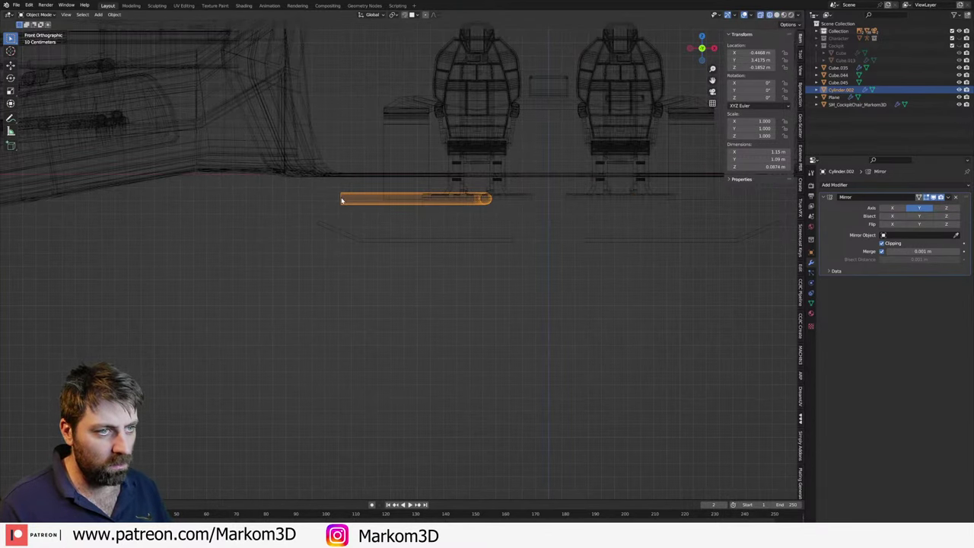
- Shift a section of the pipe mesh along Y, then cancel two attempted pipe rotations
{"action": "key", "text": "Tab"}
{"action": "left_click", "coordinate": [340, 200]}
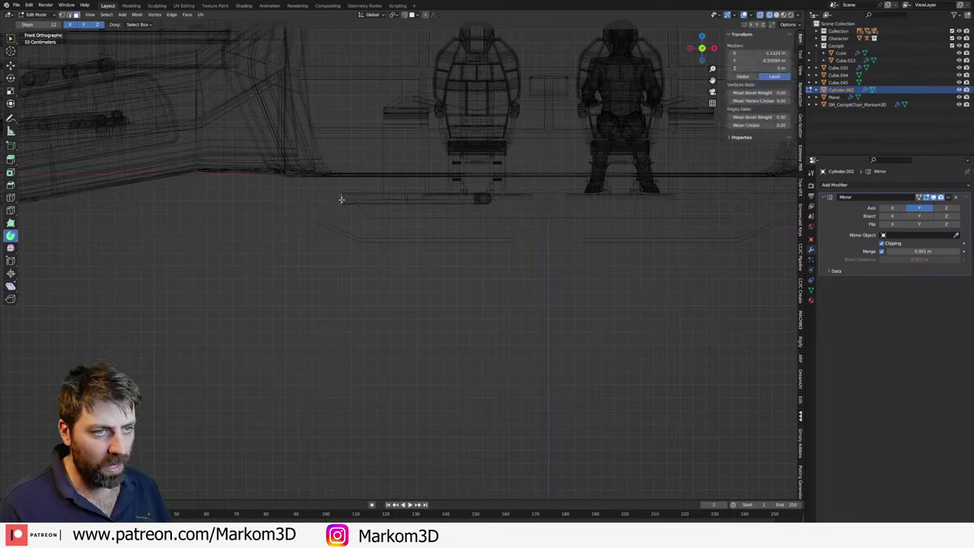
{"action": "key", "text": "g"}
{"action": "key", "text": "y"}
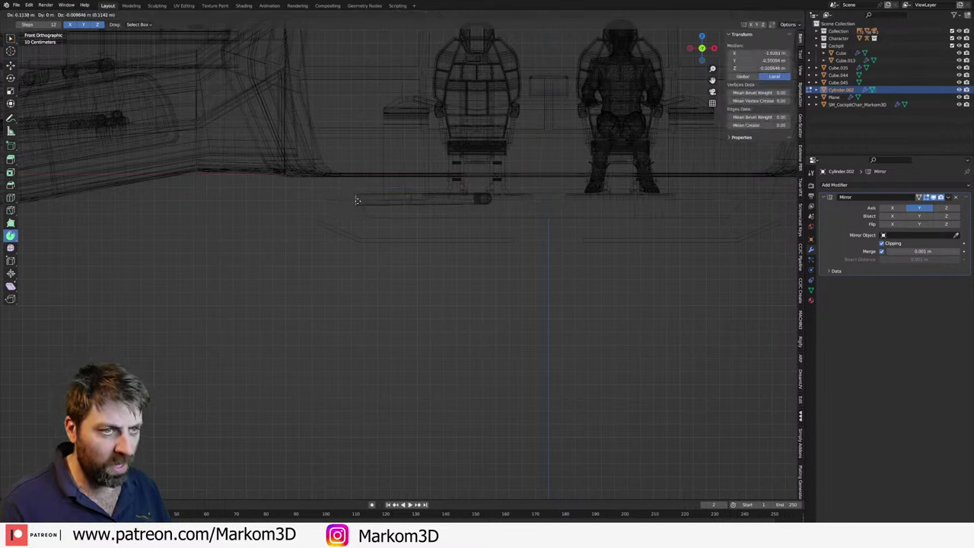
{"action": "key", "text": "Return"}
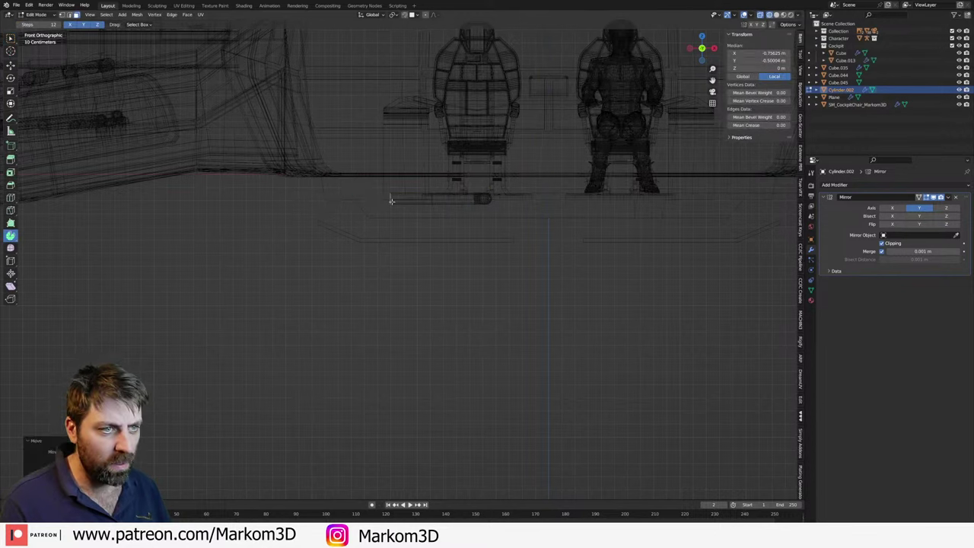
{"action": "key", "text": "Tab"}
{"action": "key", "text": "r"}
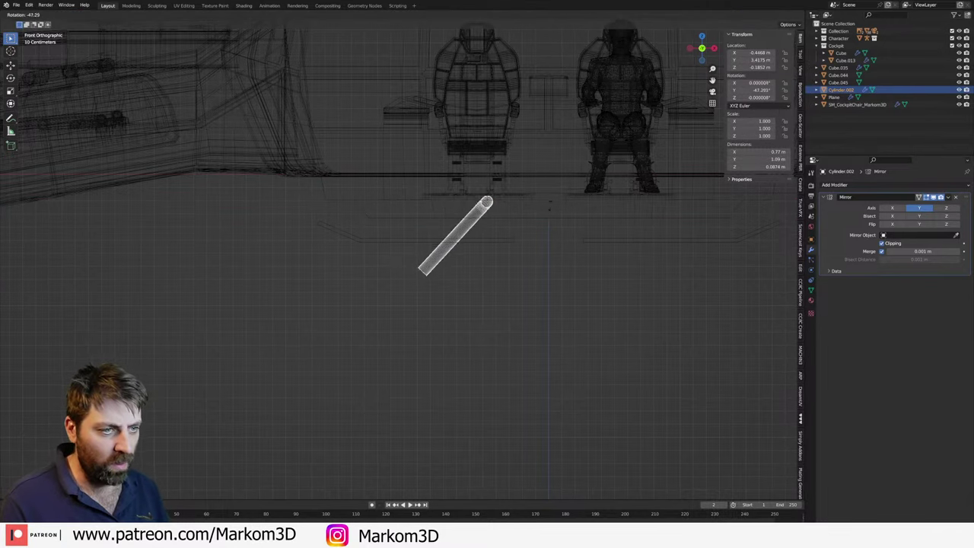
{"action": "key", "text": "Escape"}
{"action": "scroll", "coordinate": [525, 242], "scroll_direction": "down", "scroll_amount": 5}
{"action": "key", "text": "r"}
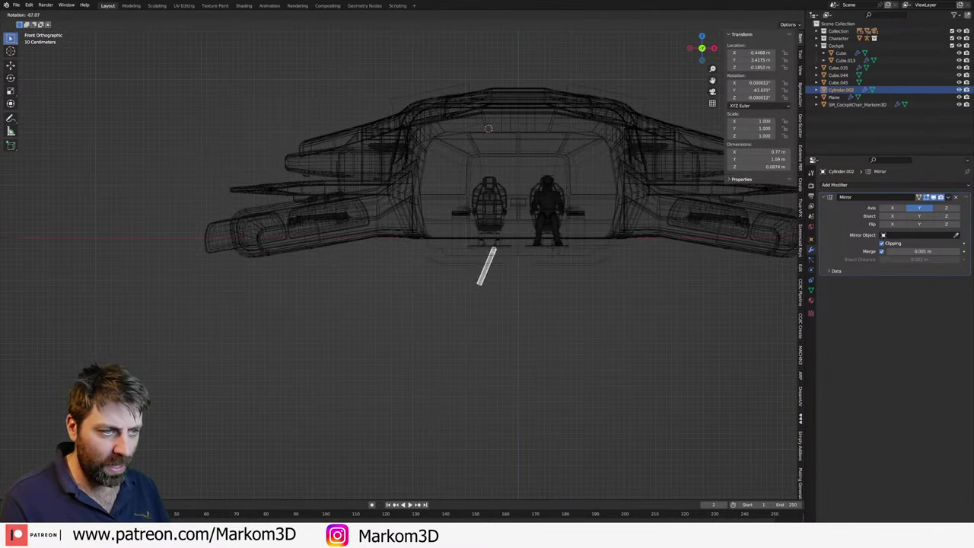
{"action": "key", "text": "Escape"}
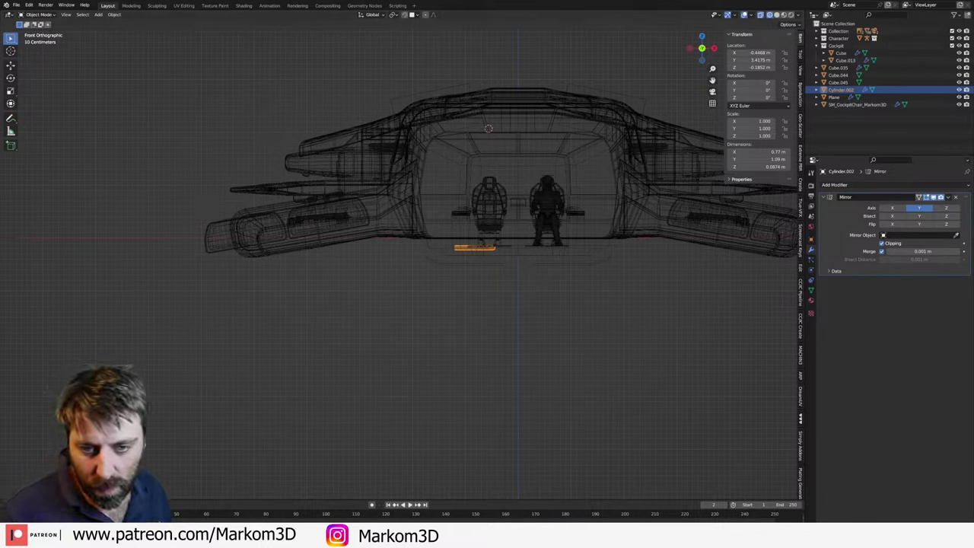
- Select the floor plate and raise its mesh geometry in Edit Mode
{"action": "left_click", "coordinate": [459, 265]}
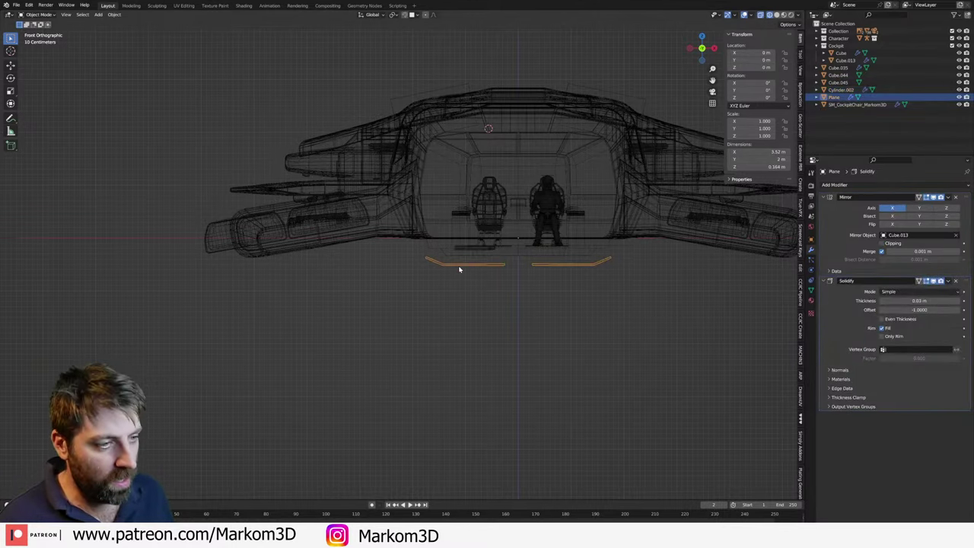
{"action": "scroll", "coordinate": [459, 269], "scroll_direction": "up", "scroll_amount": 2}
{"action": "key", "text": "Tab"}
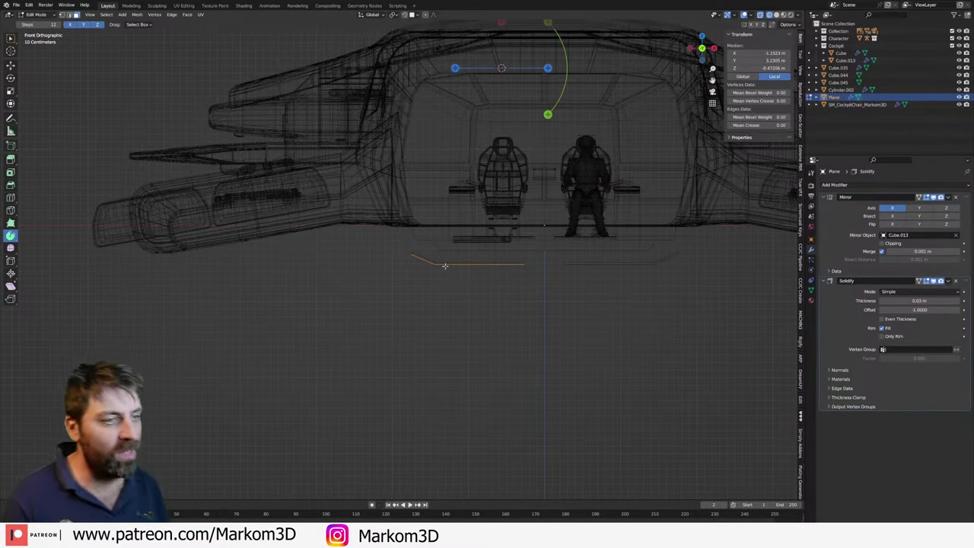
{"action": "key", "text": "Tab"}
{"action": "key", "text": "g"}
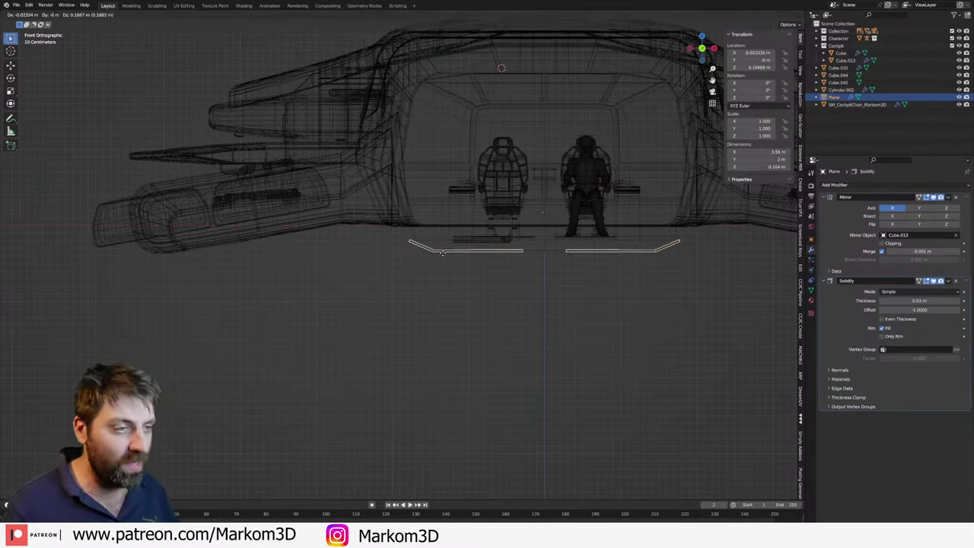
{"action": "key", "text": "Escape"}
{"action": "key", "text": "Tab"}
{"action": "key", "text": "g"}
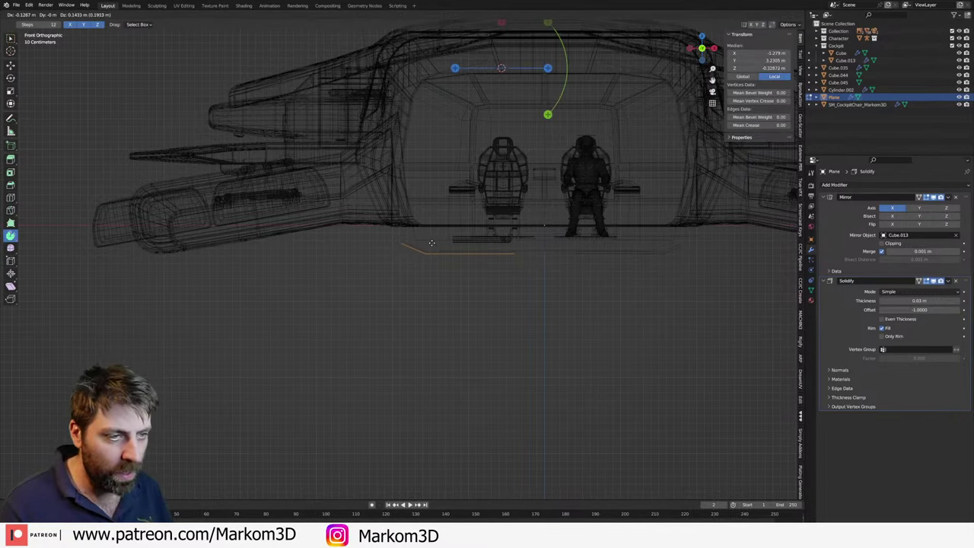
{"action": "left_click", "coordinate": [431, 242]}
- In see-through wireframe view, reposition the plate geometry and shift it along Y
{"action": "scroll", "coordinate": [398, 246], "scroll_direction": "up", "scroll_amount": 3}
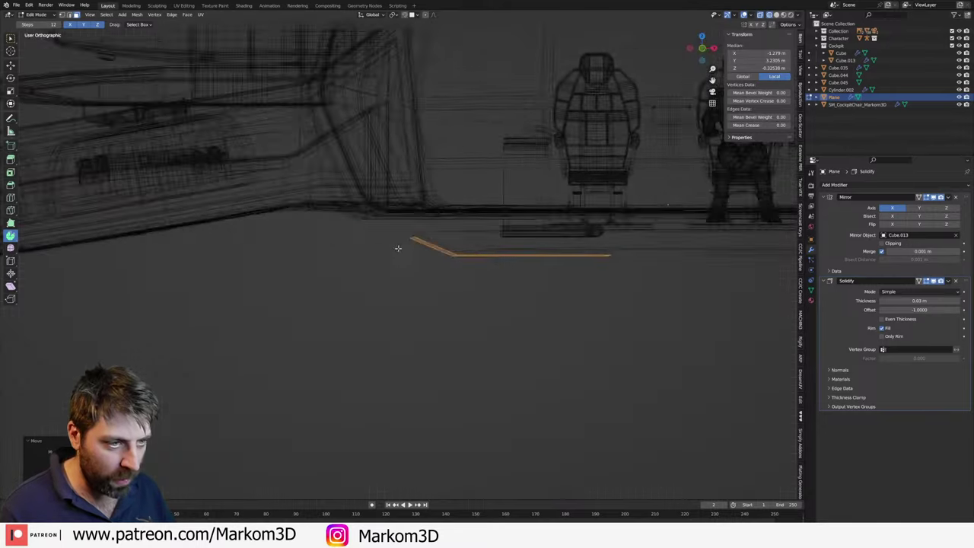
{"action": "mouse_move", "coordinate": [398, 246]}
{"action": "middle_mouse_down"}
{"action": "mouse_move", "coordinate": [424, 274]}
{"action": "mouse_move", "coordinate": [504, 272]}
{"action": "middle_mouse_up"}
{"action": "key", "text": "alt+z"}
{"action": "key", "text": "grave"}
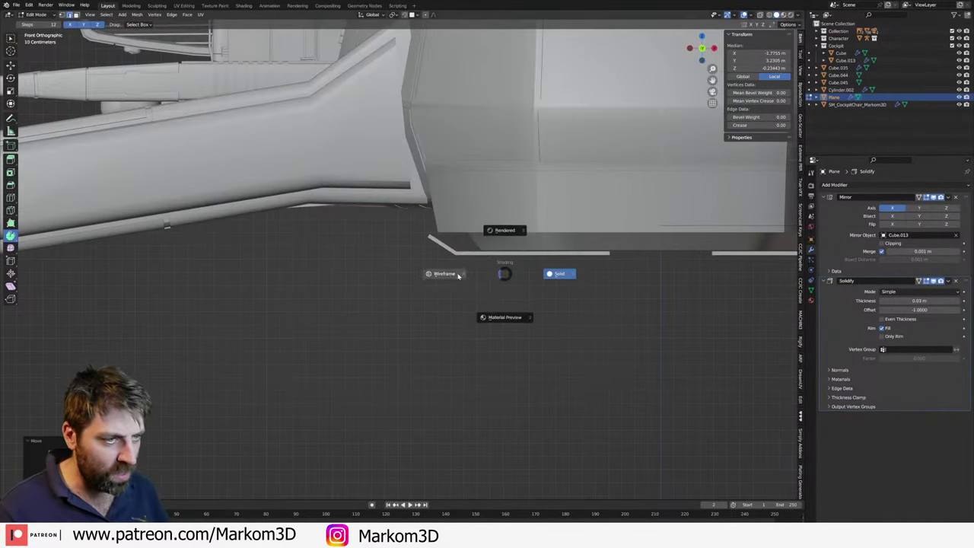
{"action": "left_click", "coordinate": [456, 273]}
{"action": "key", "text": "g"}
{"action": "left_click", "coordinate": [459, 273]}
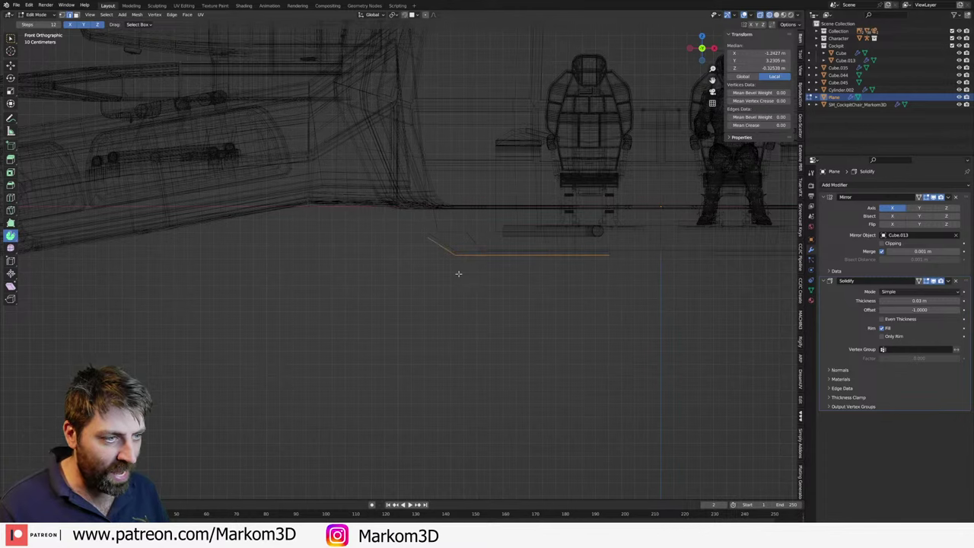
{"action": "key", "text": "g"}
{"action": "key", "text": "y"}
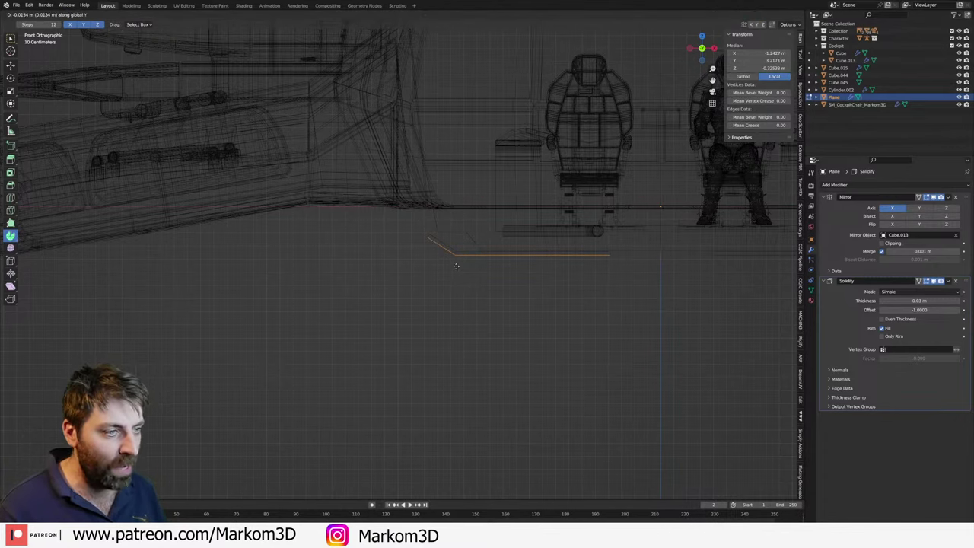
{"action": "left_click", "coordinate": [491, 264]}
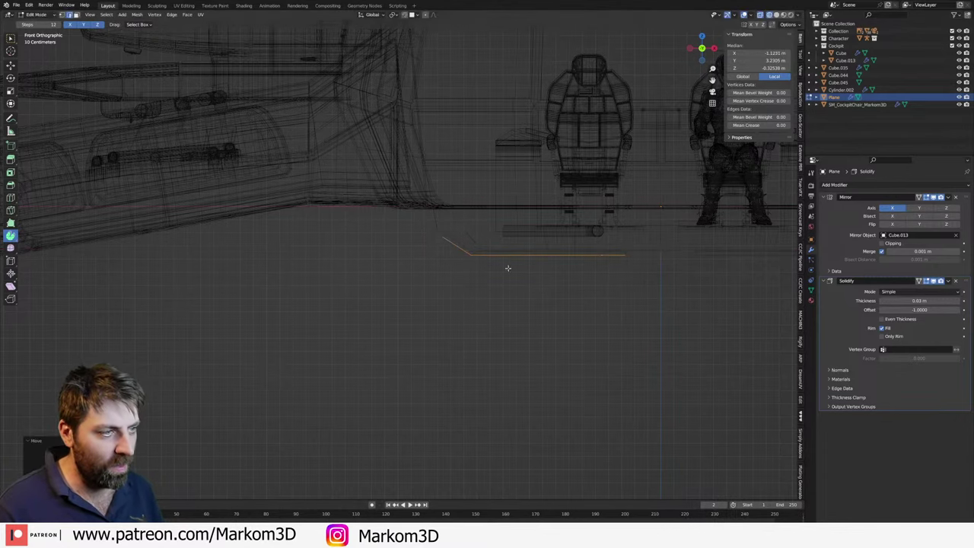
- Shift the plate along X to median X -1.1231 m under the seat, then return to solid shading and Object Mode
{"action": "middle_click_drag", "start_coordinate": [507, 269], "coordinate": [587, 246]}
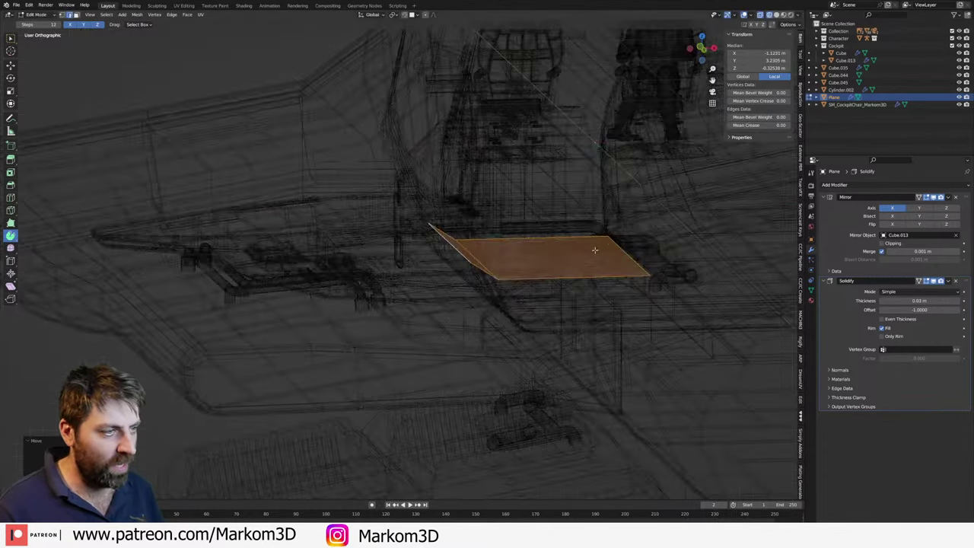
{"action": "key", "text": "g"}
{"action": "key", "text": "x"}
{"action": "left_click", "coordinate": [633, 283]}
{"action": "key", "text": "z"}
{"action": "left_click", "coordinate": [674, 282]}
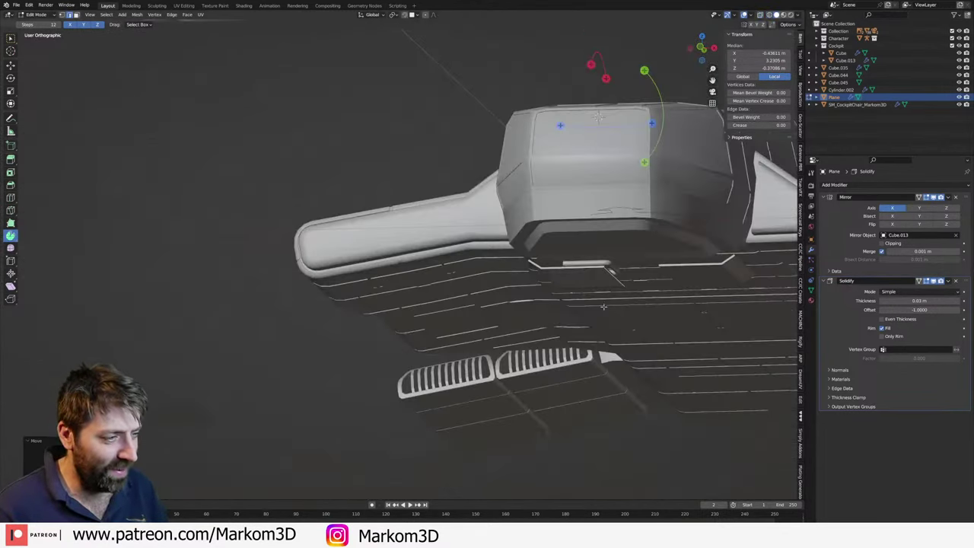
{"action": "key", "text": "KP_Decimal"}
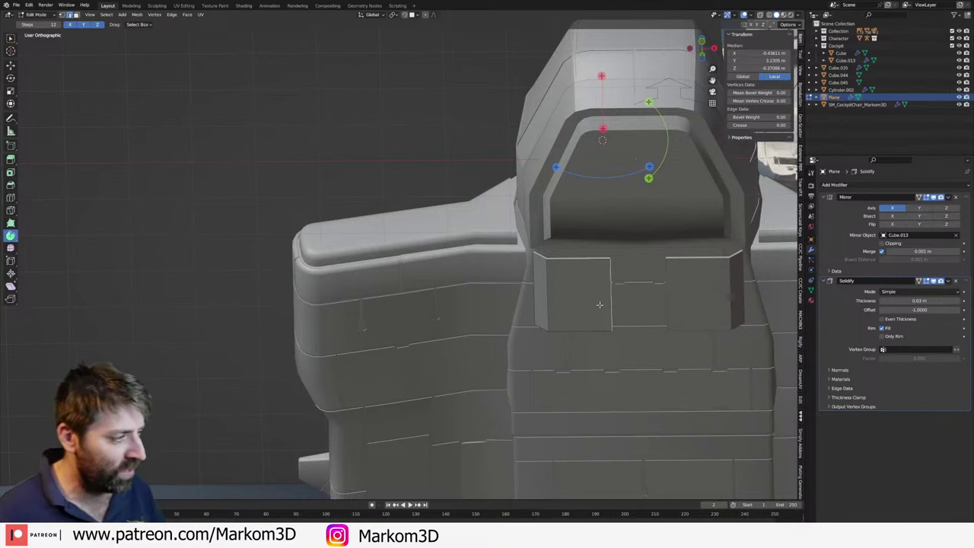
{"action": "middle_click_drag", "start_coordinate": [596, 312], "coordinate": [600, 304]}
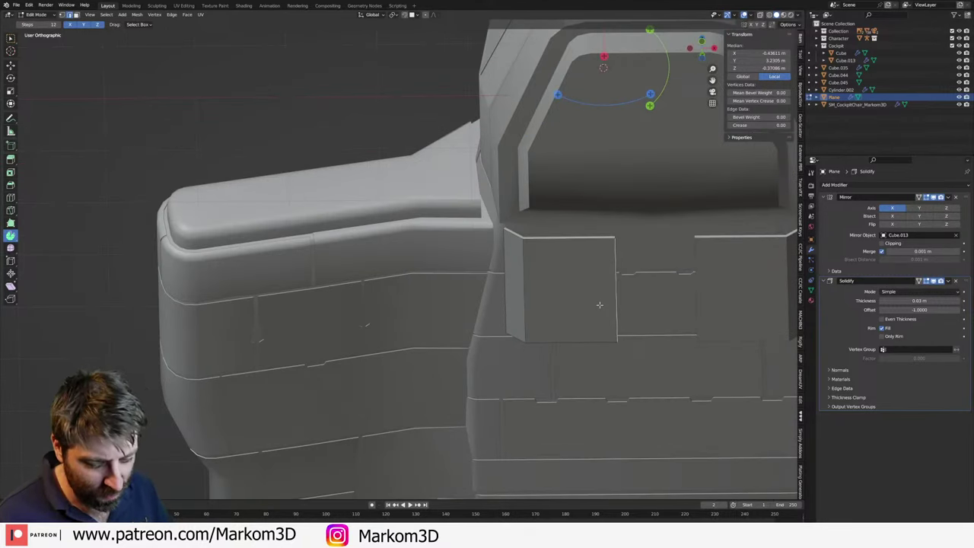
{"action": "key", "text": "Tab"}
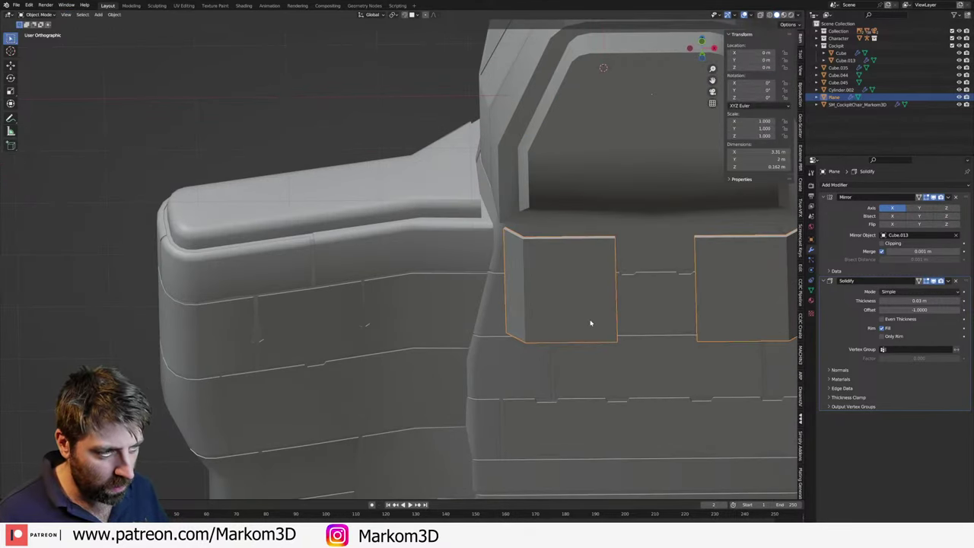
- Duplicate the floor plate in place as Plane.001 and delete its front and side faces
{"action": "key", "text": "shift+d"}
{"action": "right_click", "coordinate": [574, 324]}
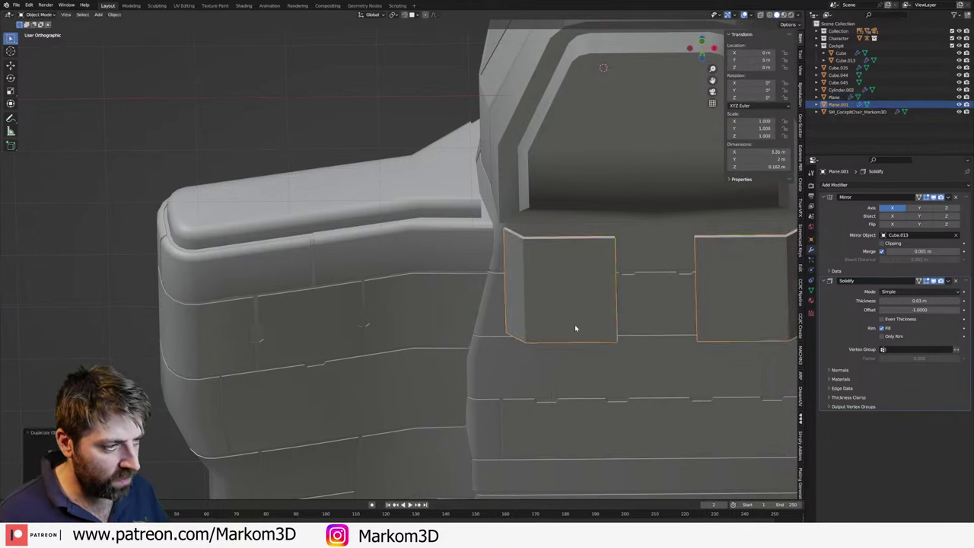
{"action": "key", "text": "Tab"}
{"action": "left_click", "coordinate": [559, 319]}
{"action": "left_click", "coordinate": [520, 298], "text": "shift"}
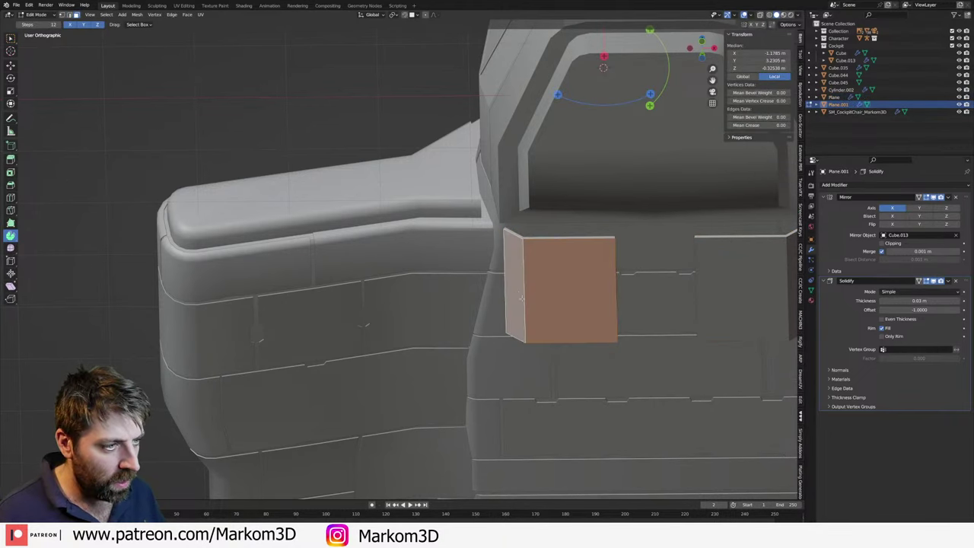
{"action": "key", "text": "x"}
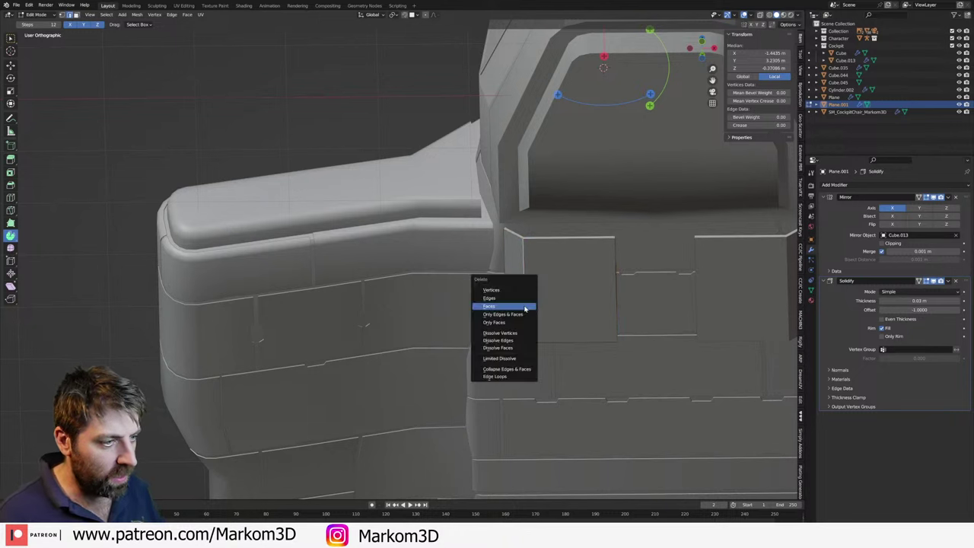
{"action": "left_click", "coordinate": [522, 298]}
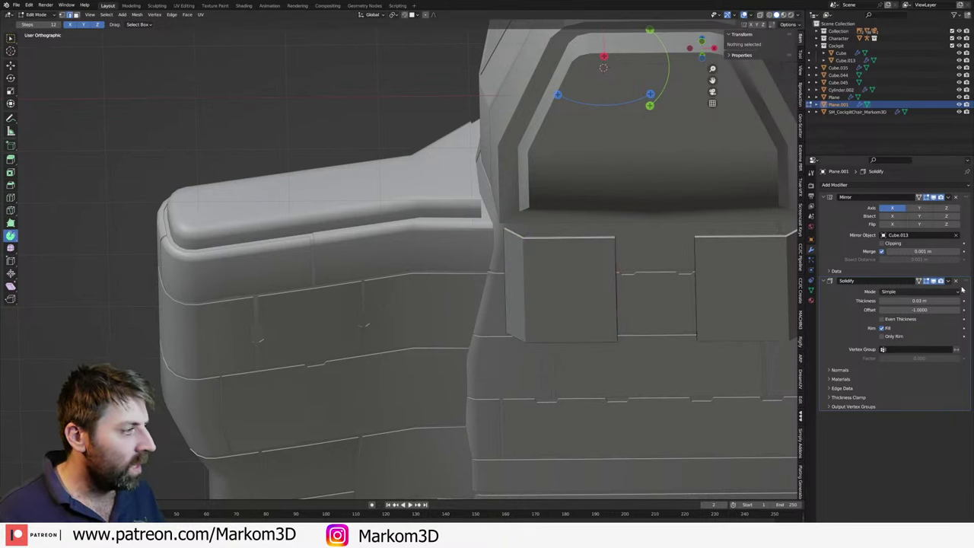
- Move the panel's inner vertical edge along X to the centre line at X 0
{"action": "left_click", "coordinate": [538, 245], "text": "alt"}
{"action": "key", "text": "alt+a"}
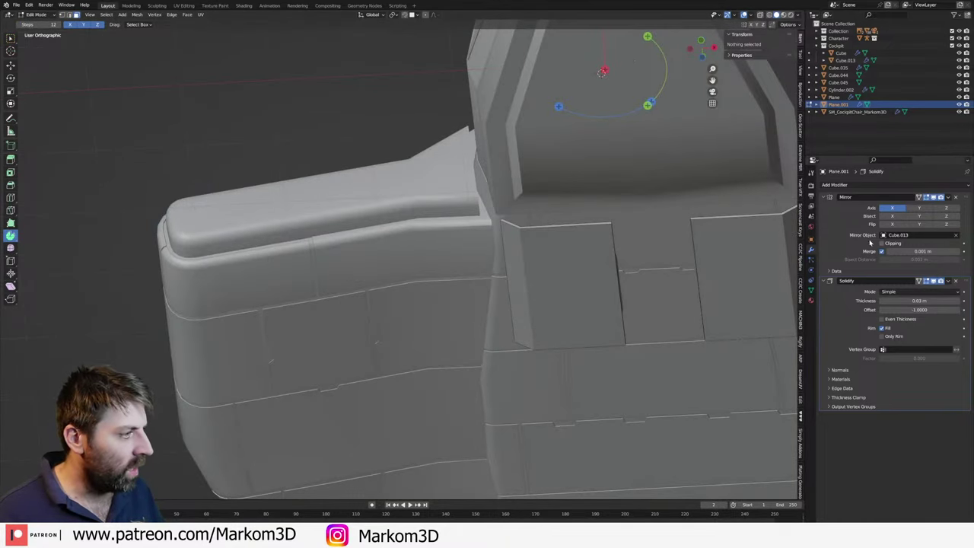
{"action": "middle_click_drag", "start_coordinate": [655, 289], "coordinate": [587, 283]}
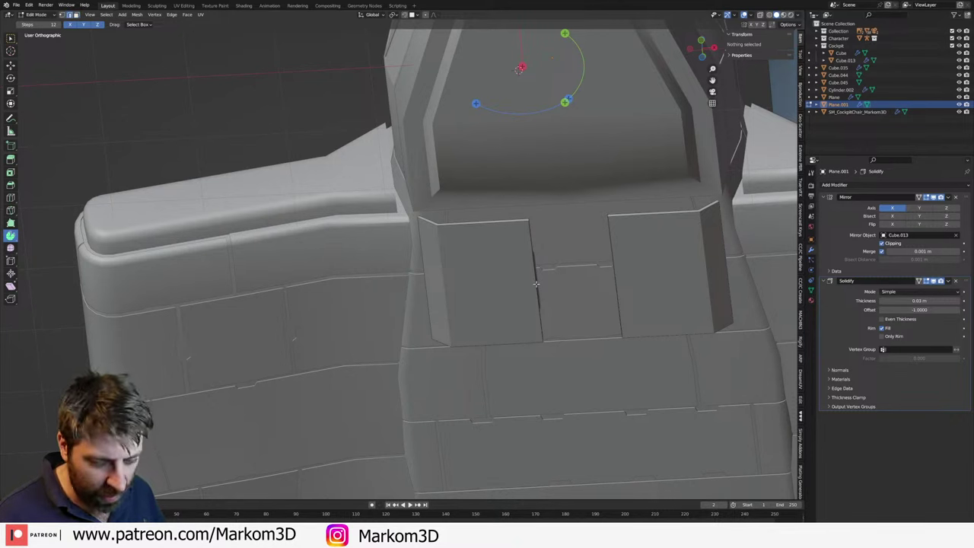
{"action": "left_click", "coordinate": [537, 285], "text": "alt"}
{"action": "key", "text": "g"}
{"action": "key", "text": "y"}
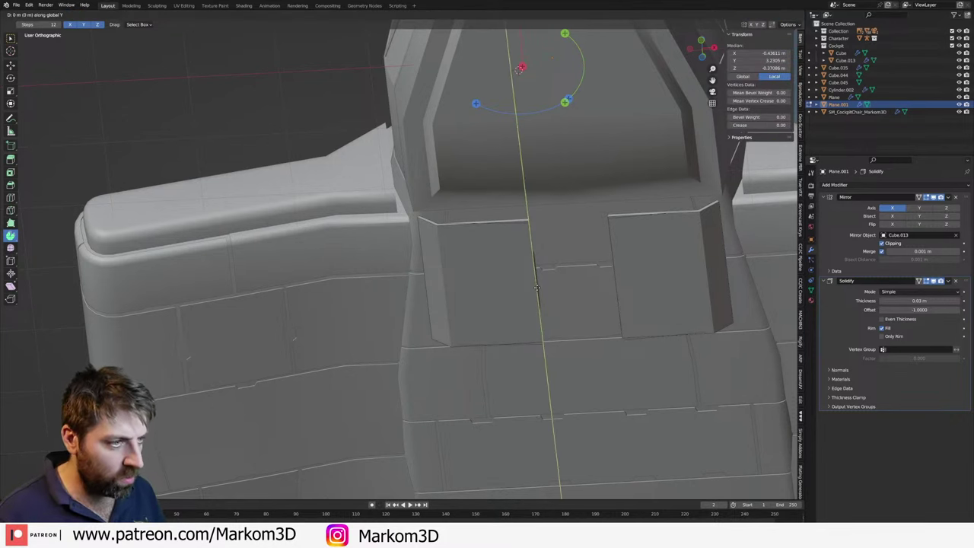
{"action": "key", "text": "x"}
{"action": "left_click", "coordinate": [618, 284]}
{"action": "mouse_move", "coordinate": [618, 284]}
{"action": "middle_mouse_down"}
{"action": "mouse_move", "coordinate": [496, 246]}
{"action": "mouse_move", "coordinate": [574, 331]}
{"action": "mouse_move", "coordinate": [455, 255]}
{"action": "middle_mouse_up"}
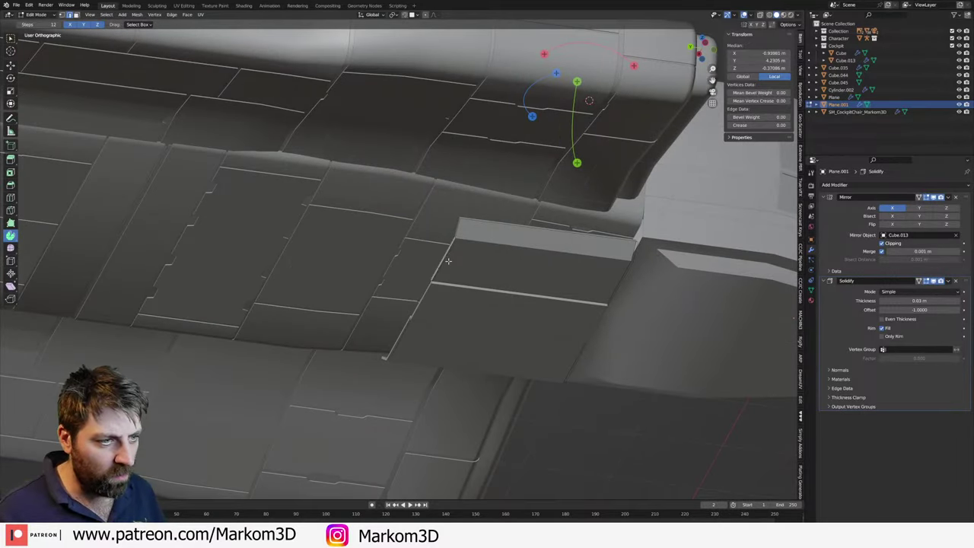
- Extrude a long panel strip from the plate
{"action": "middle_click_drag", "start_coordinate": [454, 255], "coordinate": [533, 244]}
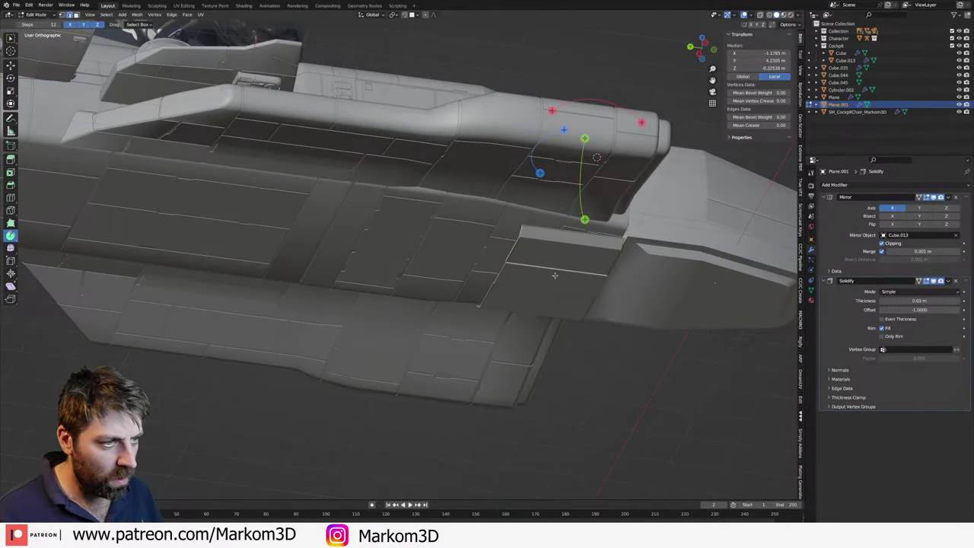
{"action": "key", "text": "e"}
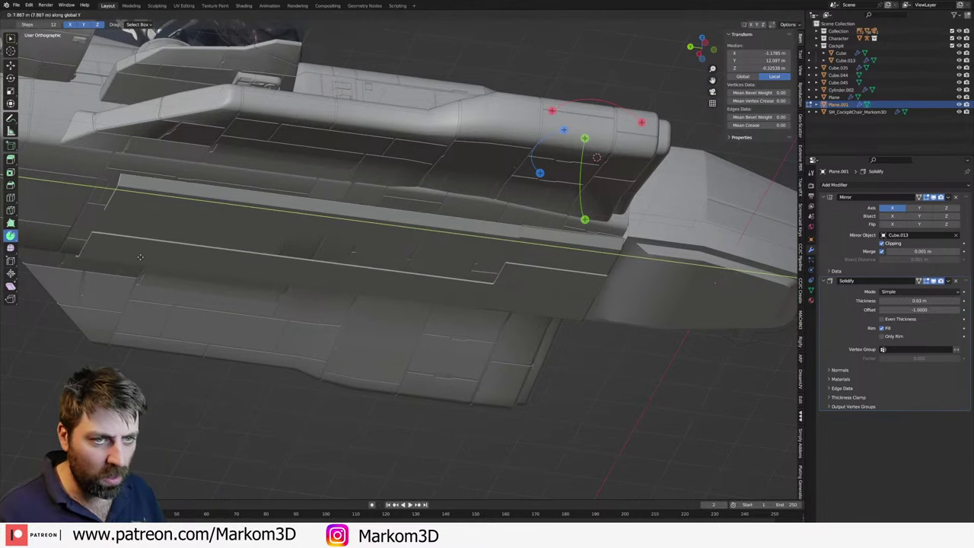
{"action": "left_click", "coordinate": [499, 259]}
{"action": "middle_click_drag", "start_coordinate": [498, 259], "coordinate": [504, 277]}
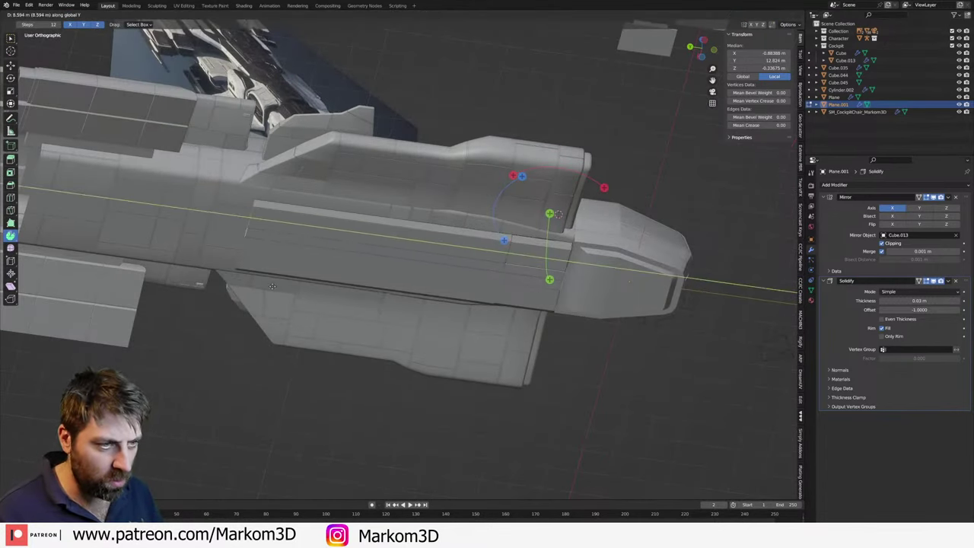
{"action": "mouse_move", "coordinate": [370, 277]}
{"action": "middle_mouse_down"}
{"action": "mouse_move", "coordinate": [366, 283]}
{"action": "mouse_move", "coordinate": [357, 242]}
{"action": "middle_mouse_up"}
{"action": "scroll", "coordinate": [366, 283], "scroll_direction": "up", "scroll_amount": 5}
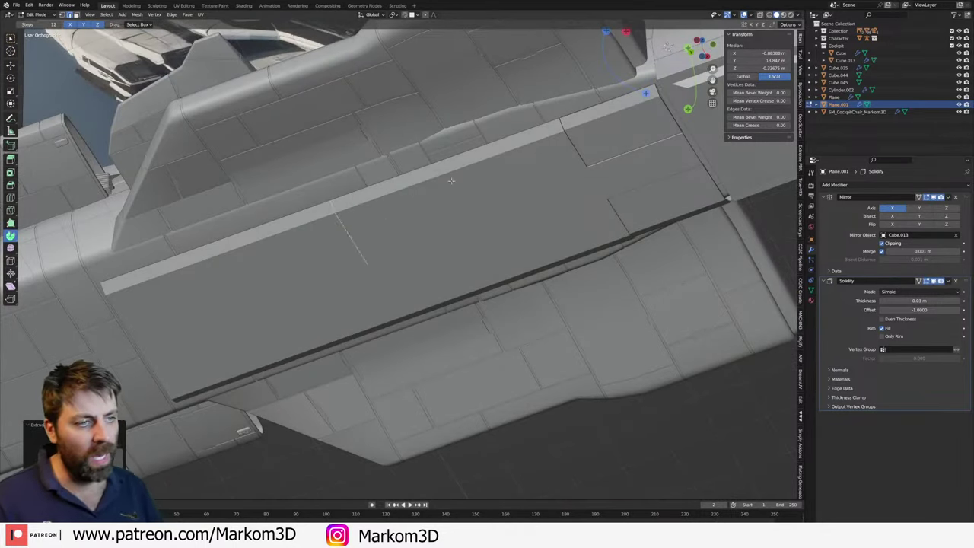
- Add three evenly spaced loop cuts across the panel
{"action": "key", "text": "ctrl+r"}
{"action": "scroll", "coordinate": [376, 201], "scroll_direction": "up", "scroll_amount": 2}
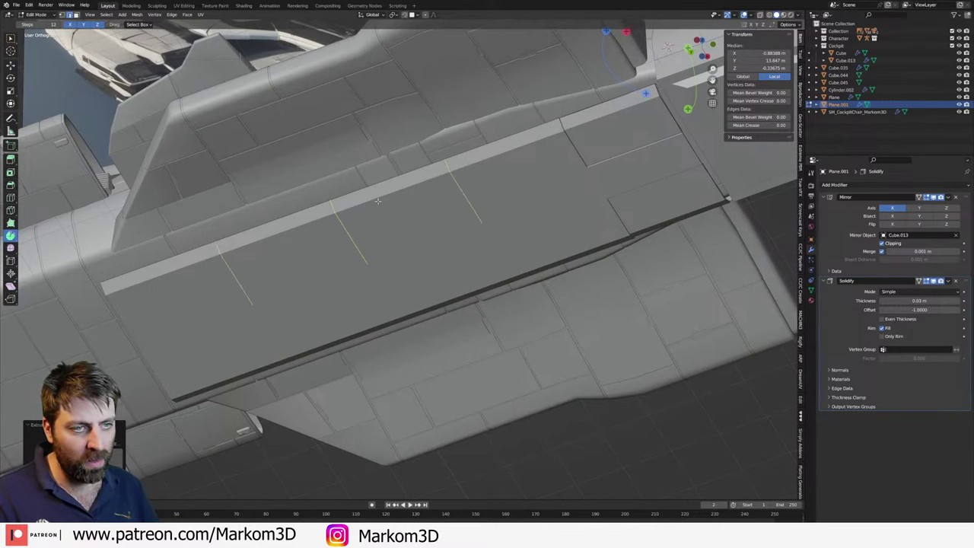
{"action": "left_click", "coordinate": [378, 200]}
{"action": "right_click", "coordinate": [413, 201]}
{"action": "key", "text": "z"}
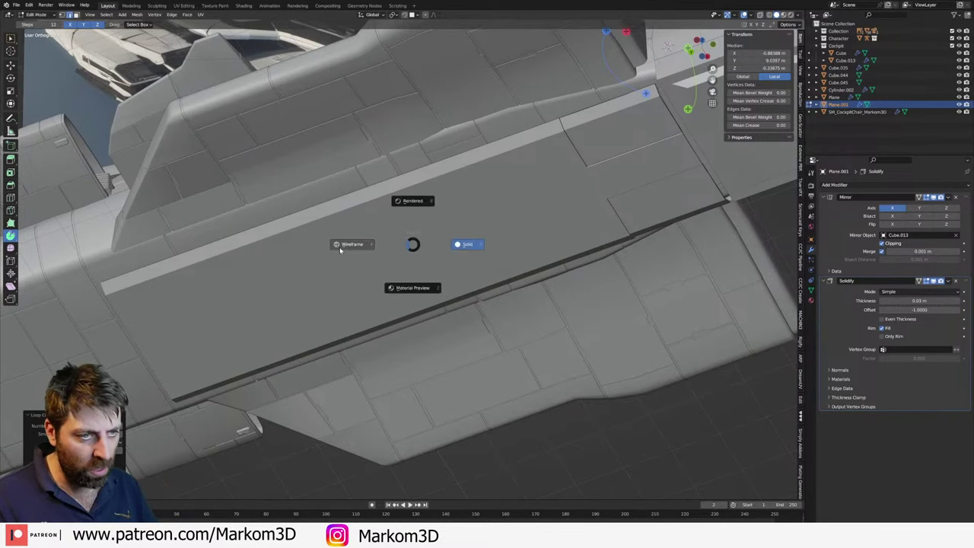
{"action": "left_click", "coordinate": [431, 217]}
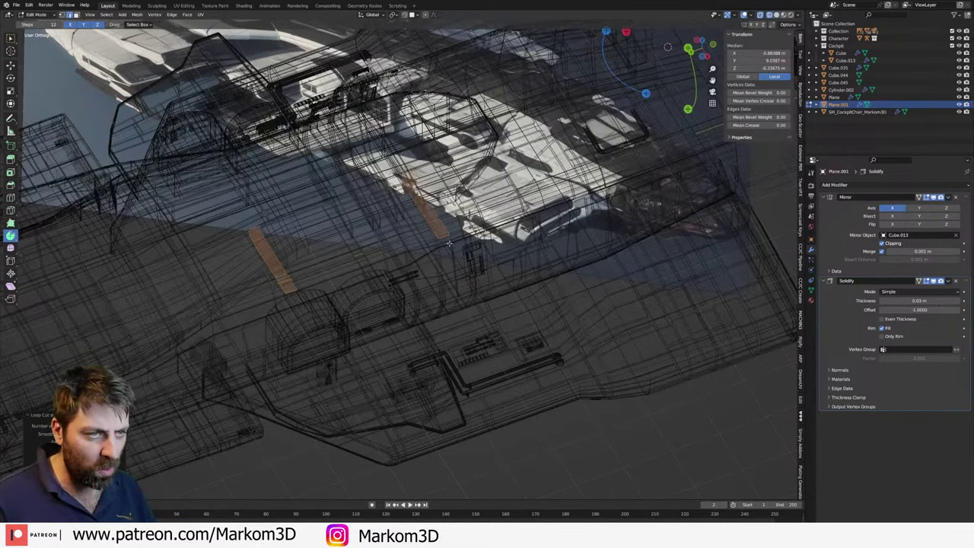
{"action": "key", "text": "z"}
{"action": "left_click", "coordinate": [401, 204]}
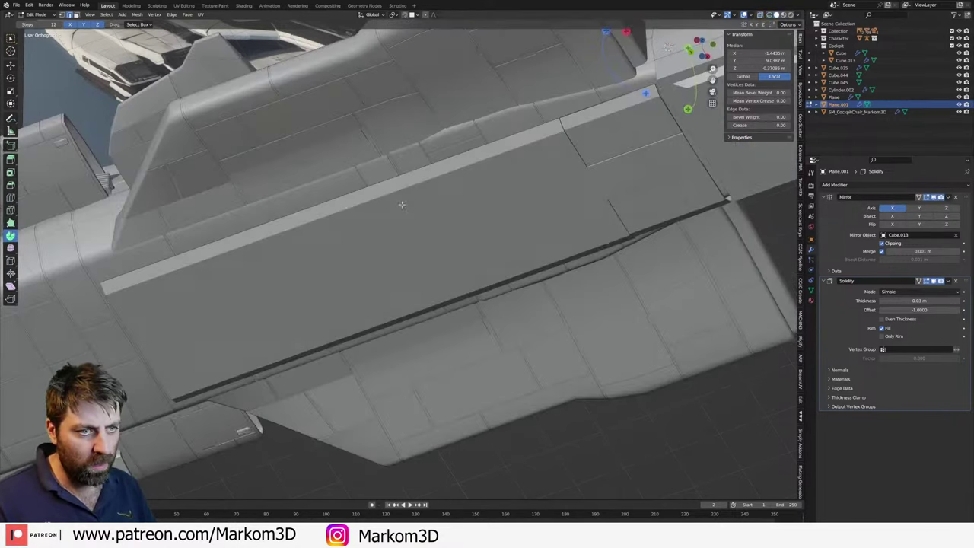
- Slide the selected edge loop along the X axis
{"action": "key", "text": "g"}
{"action": "key", "text": "x"}
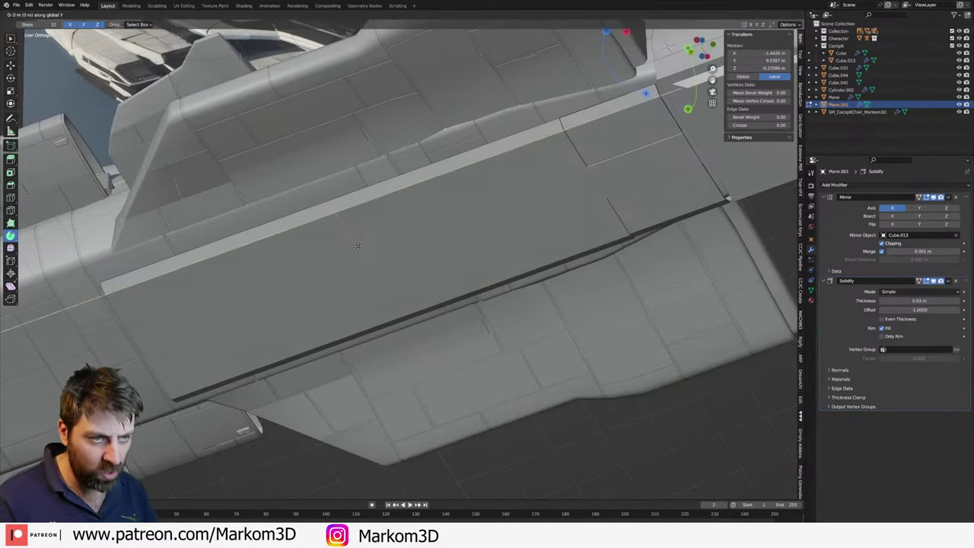
{"action": "left_click", "coordinate": [360, 248]}
{"action": "key", "text": "z"}
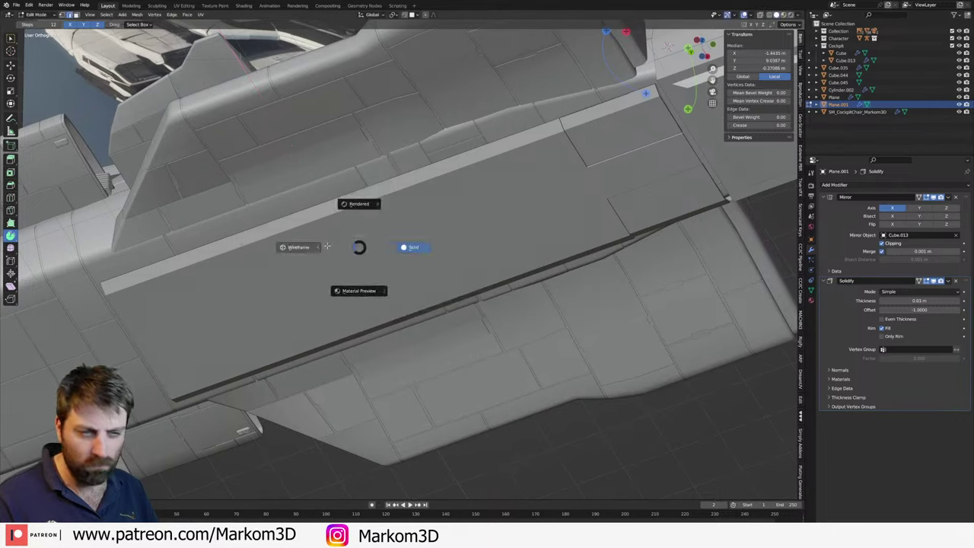
{"action": "left_click", "coordinate": [307, 242]}
- Move a boundary edge of the plate inward, stepping the outline, and return to Object Mode
{"action": "left_click", "coordinate": [322, 216]}
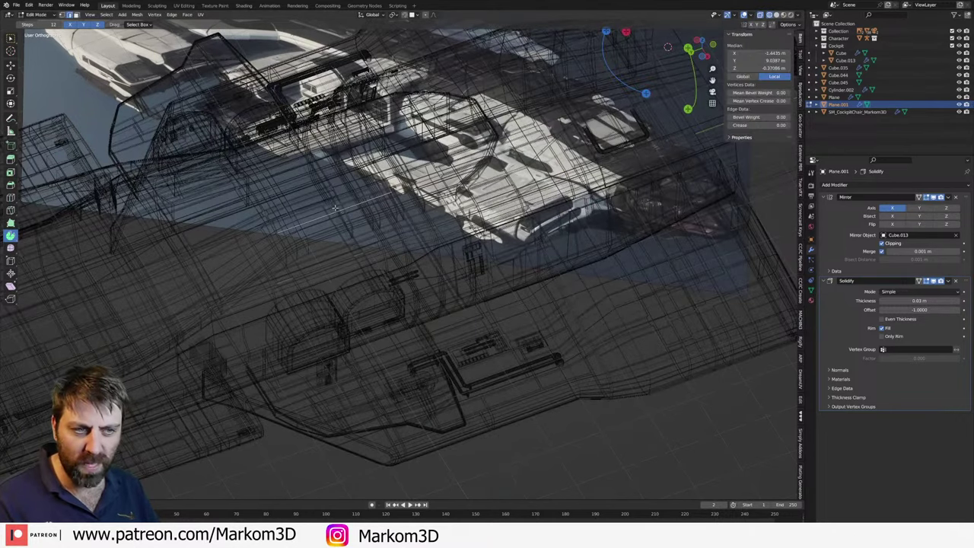
{"action": "left_click", "coordinate": [334, 207]}
{"action": "key", "text": "z"}
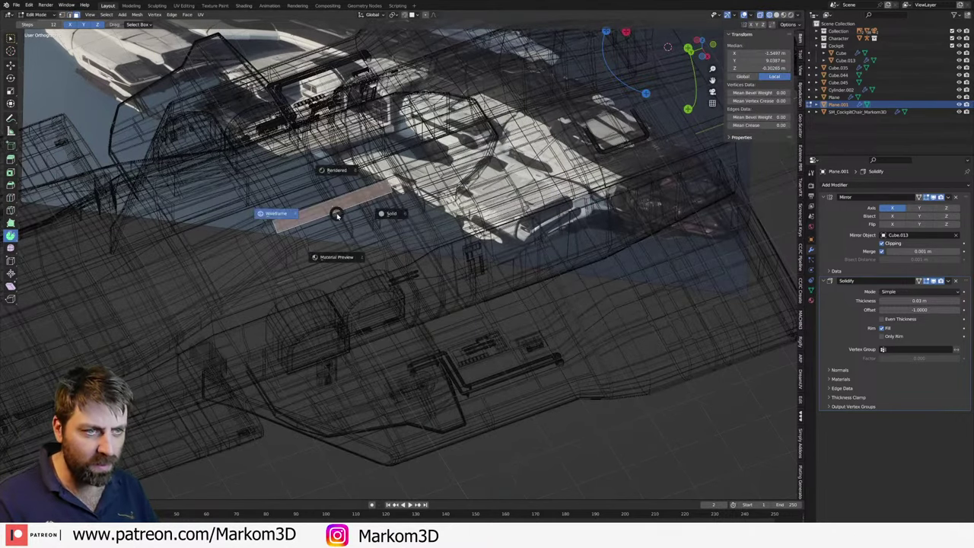
{"action": "left_click", "coordinate": [384, 213]}
{"action": "key", "text": "g"}
{"action": "key", "text": "y"}
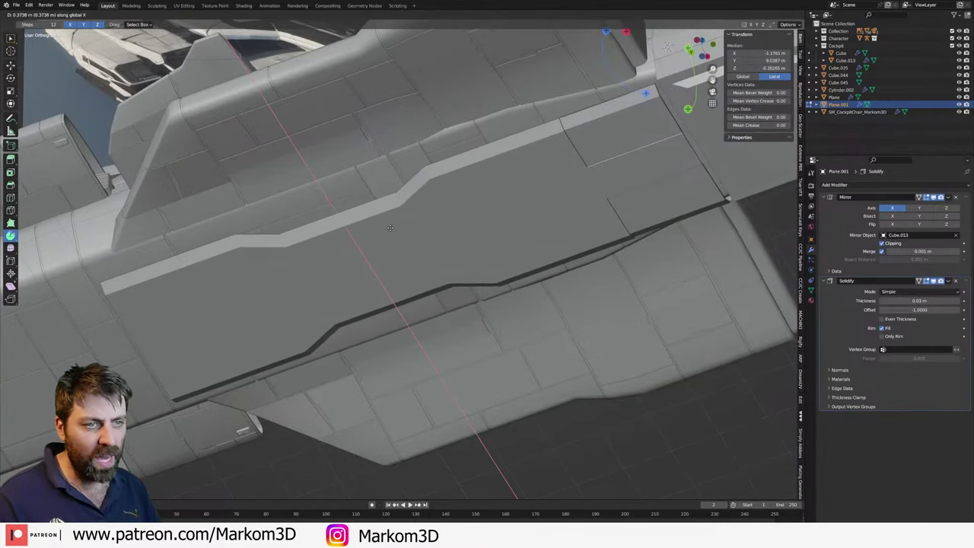
{"action": "left_click", "coordinate": [381, 221]}
{"action": "scroll", "coordinate": [411, 251], "scroll_direction": "down", "scroll_amount": 3}
{"action": "key", "text": "Tab"}
{"action": "mouse_move", "coordinate": [426, 267]}
{"action": "middle_mouse_down"}
{"action": "mouse_move", "coordinate": [450, 287]}
{"action": "mouse_move", "coordinate": [440, 297]}
{"action": "middle_mouse_up"}
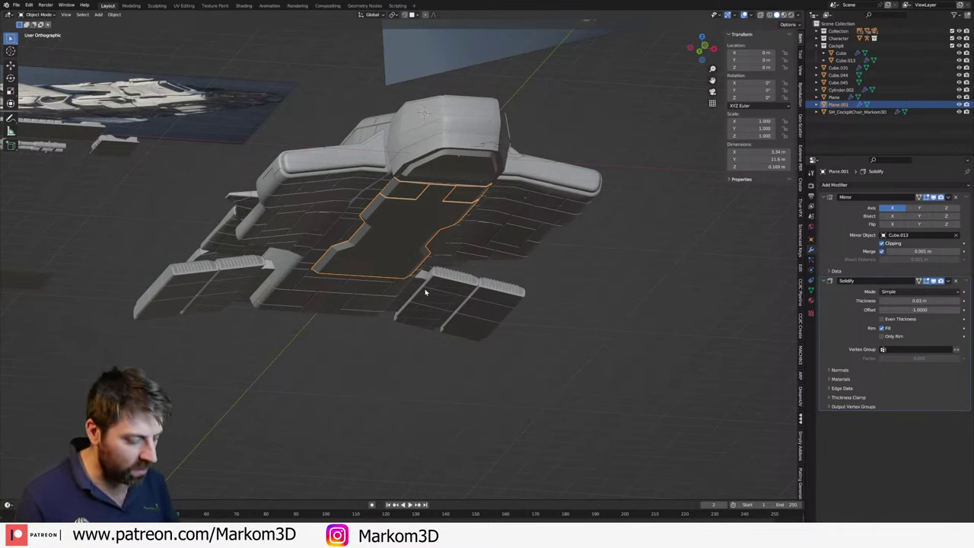
- In front wireframe view, select the bar cylinder under the seat
{"action": "key", "text": "KP_3"}
{"action": "key", "text": "KP_1"}
{"action": "key", "text": "z"}
{"action": "left_click", "coordinate": [364, 288]}
{"action": "scroll", "coordinate": [404, 289], "scroll_direction": "up", "scroll_amount": 5}
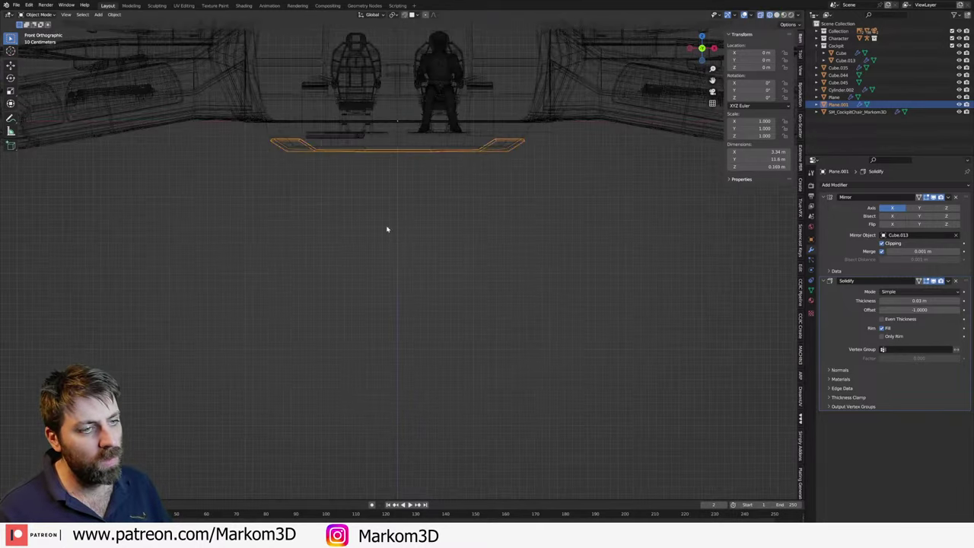
{"action": "left_click", "coordinate": [387, 215]}
{"action": "left_click", "coordinate": [409, 213]}
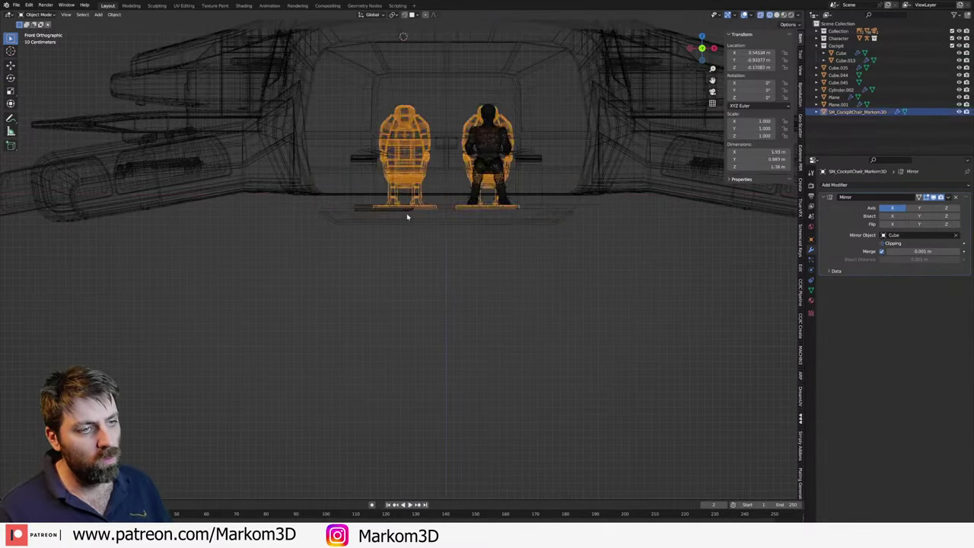
{"action": "left_click", "coordinate": [409, 213]}
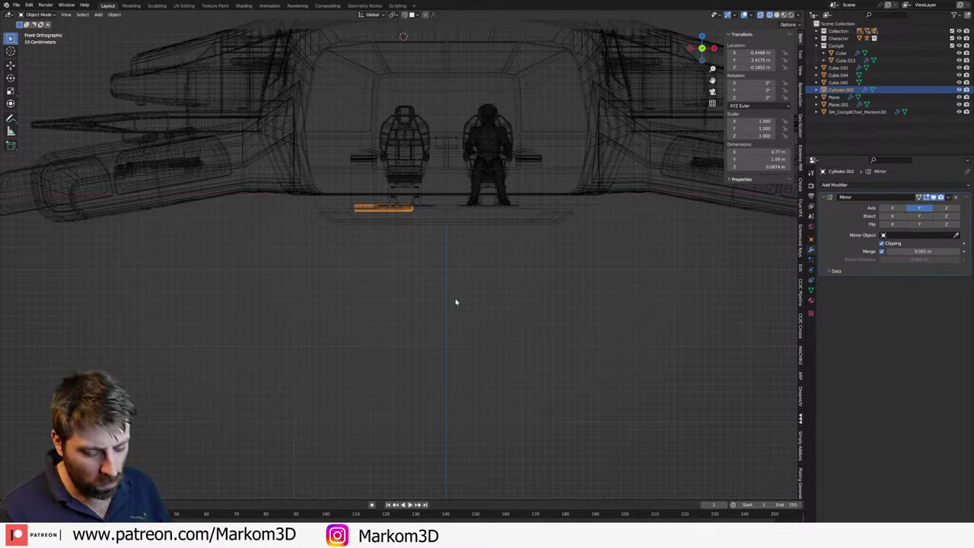
- Rotate the bar cylinder 180° around Z, shift it along X, and tilt it around Y
{"action": "type", "text": "rz180"}
{"action": "key", "text": "Return"}
{"action": "key", "text": "g"}
{"action": "key", "text": "x"}
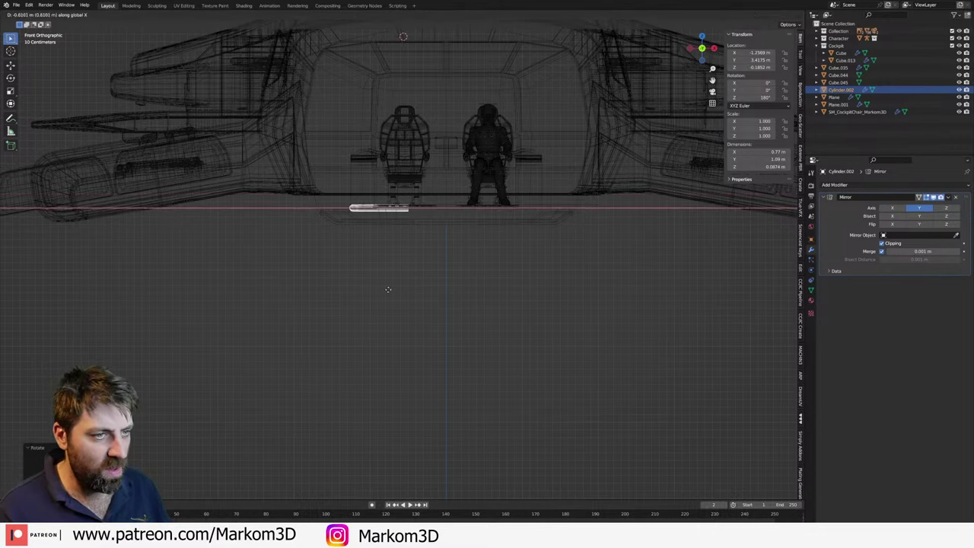
{"action": "left_click", "coordinate": [383, 287]}
{"action": "key", "text": "r"}
{"action": "key", "text": "y"}
{"action": "left_click", "coordinate": [368, 221]}
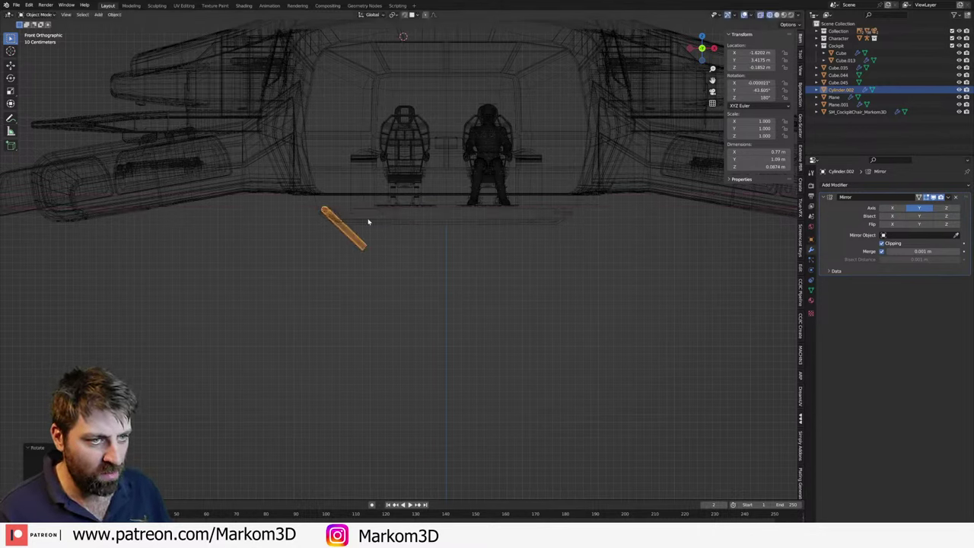
- Return to solid shading, view the cockpit from above, and select the floor plate
{"action": "left_click", "coordinate": [363, 223]}
{"action": "left_click", "coordinate": [354, 222]}
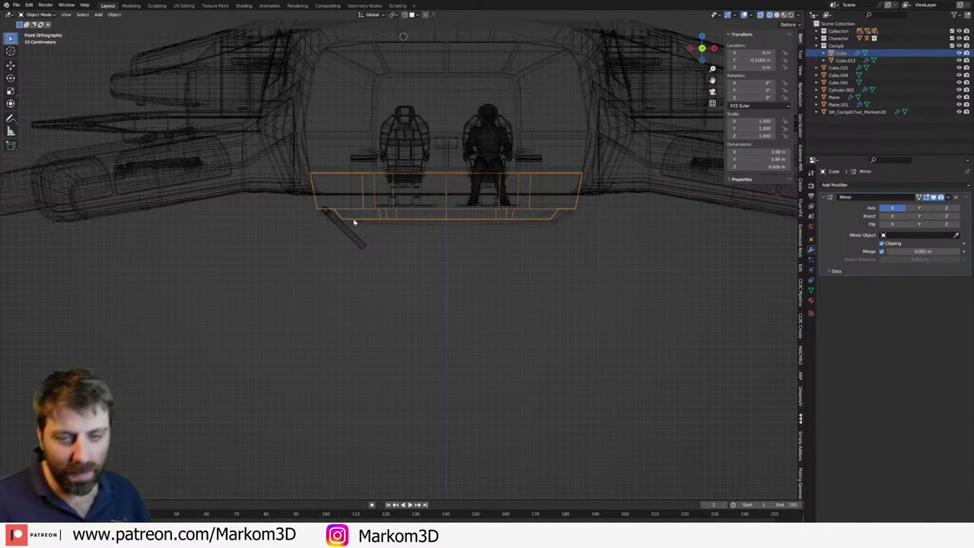
{"action": "key", "text": "z"}
{"action": "left_click", "coordinate": [409, 220]}
{"action": "middle_click_drag", "start_coordinate": [409, 219], "coordinate": [395, 205]}
{"action": "scroll", "coordinate": [395, 205], "scroll_direction": "down", "scroll_amount": 3}
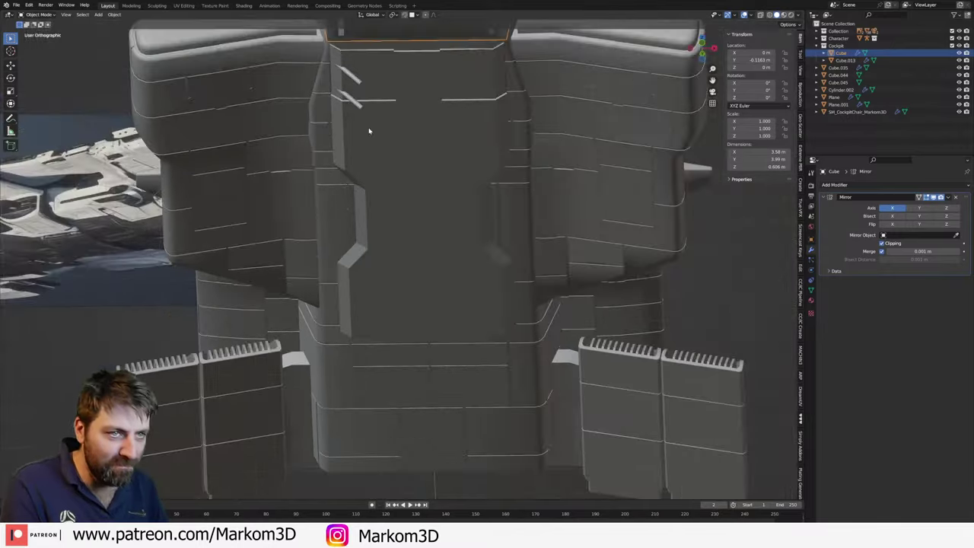
{"action": "left_click", "coordinate": [368, 127]}
- In Edit Mode, select the plate's linked geometry and delete part of it
{"action": "key", "text": "Tab"}
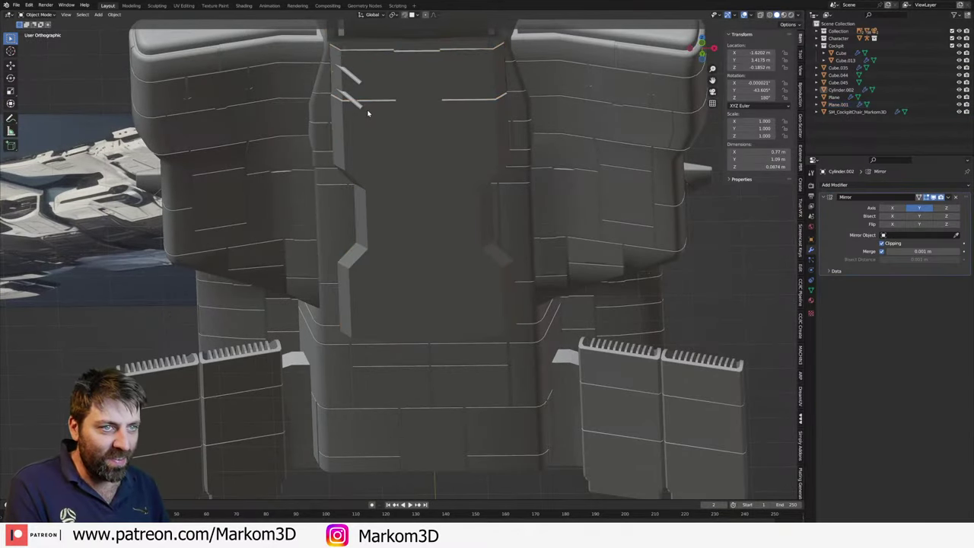
{"action": "key", "text": "l"}
{"action": "key", "text": "Delete"}
{"action": "key", "text": "Tab"}
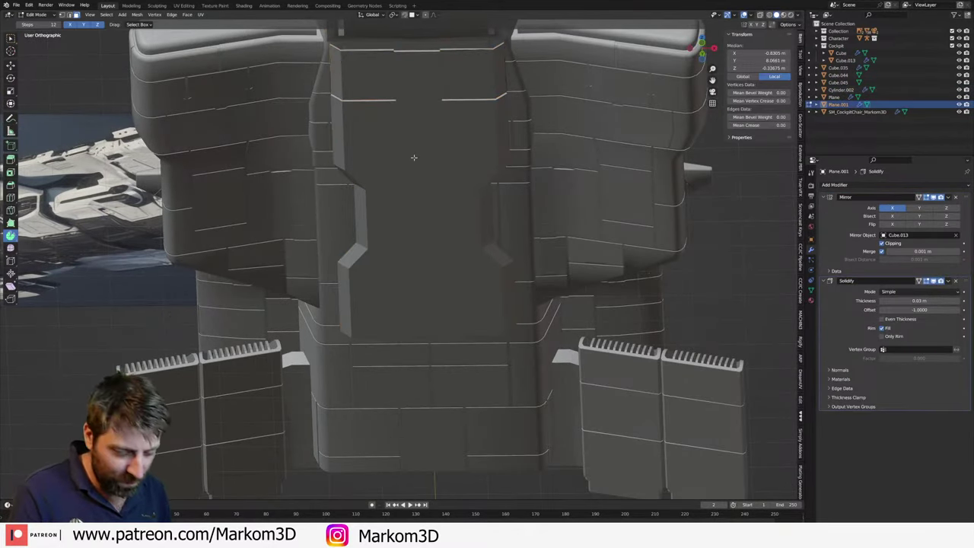
{"action": "key", "text": "l"}
{"action": "key", "text": "Tab"}
{"action": "scroll", "coordinate": [414, 158], "scroll_direction": "down", "scroll_amount": 6}
{"action": "scroll", "coordinate": [373, 190], "scroll_direction": "up", "scroll_amount": 2}
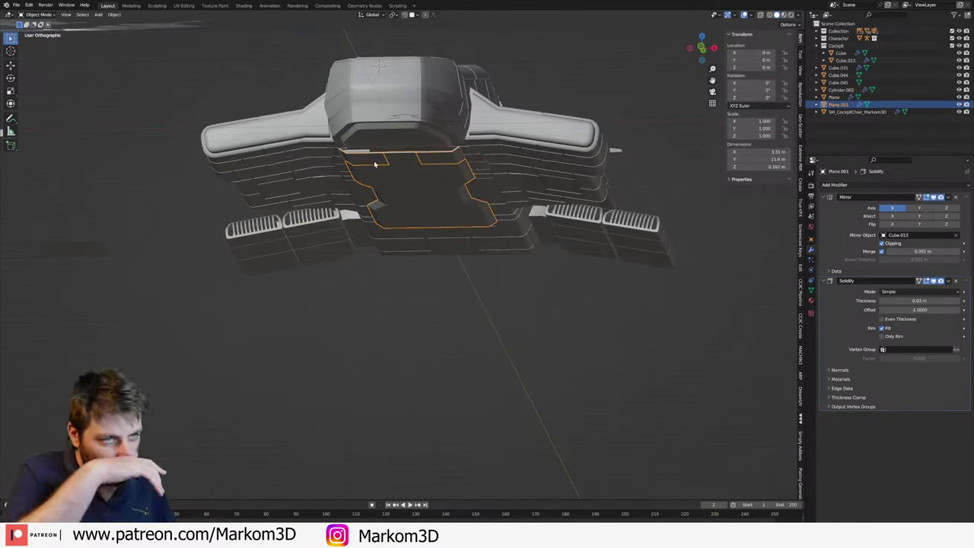
- Select the centre floor plate's top edge and extend it further forward
{"action": "left_click", "coordinate": [373, 191]}
{"action": "scroll", "coordinate": [373, 190], "scroll_direction": "up", "scroll_amount": 2}
{"action": "scroll", "coordinate": [371, 134], "scroll_direction": "up", "scroll_amount": 4}
{"action": "left_click", "coordinate": [450, 185]}
{"action": "key", "text": "Tab"}
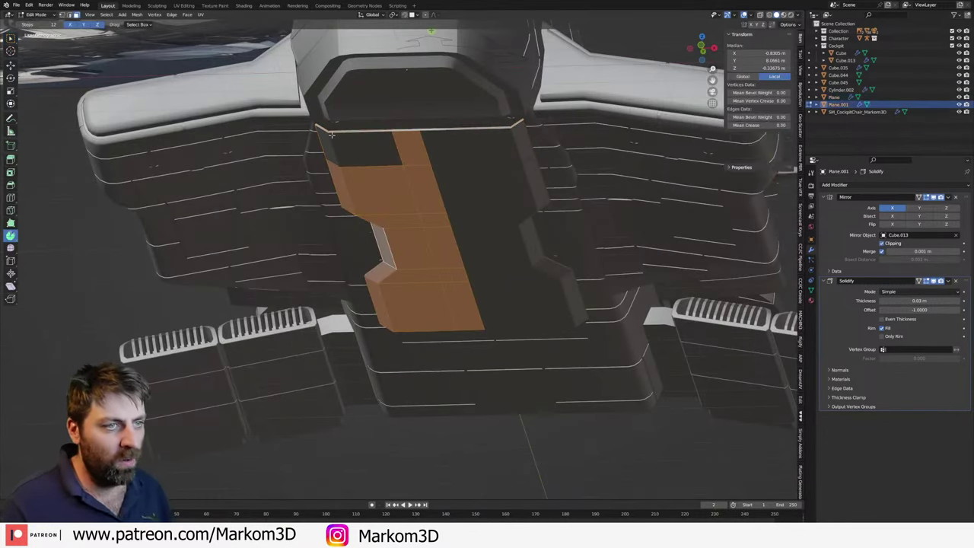
{"action": "scroll", "coordinate": [394, 131], "scroll_direction": "up", "scroll_amount": 2}
{"action": "left_click", "coordinate": [392, 124]}
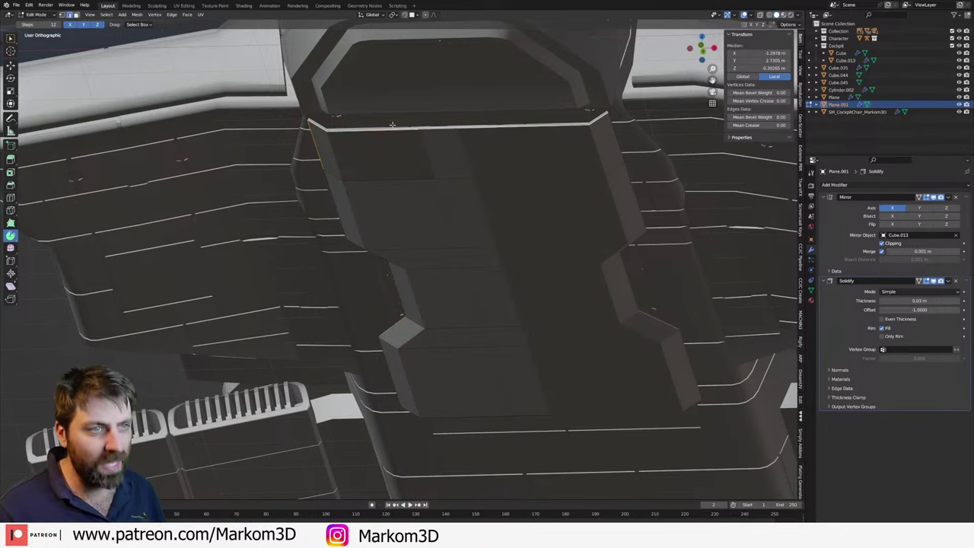
{"action": "key", "text": "k"}
- Inspect the extended plate, select its connected faces, and return to Object Mode
{"action": "key", "text": "alt+z"}
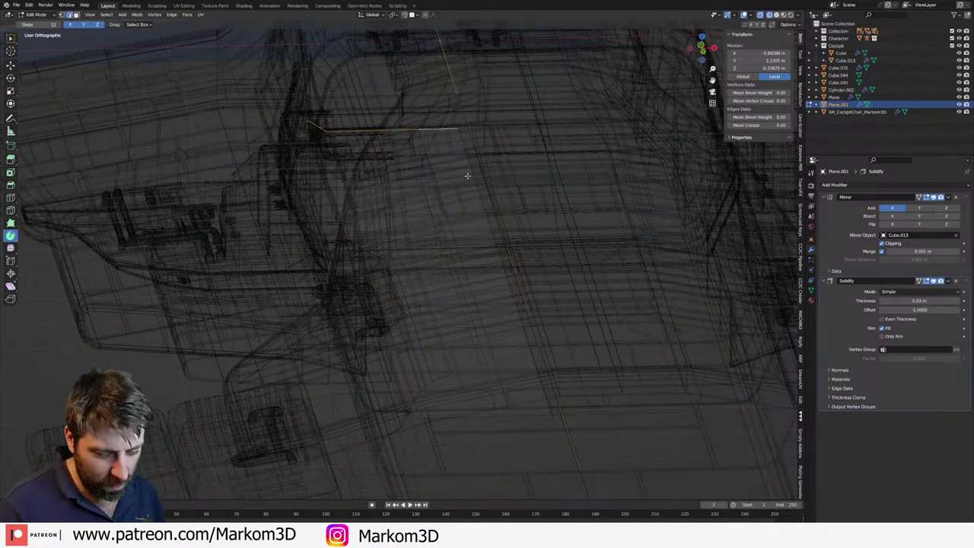
{"action": "middle_click_drag", "start_coordinate": [468, 176], "coordinate": [398, 157]}
{"action": "key", "text": "z"}
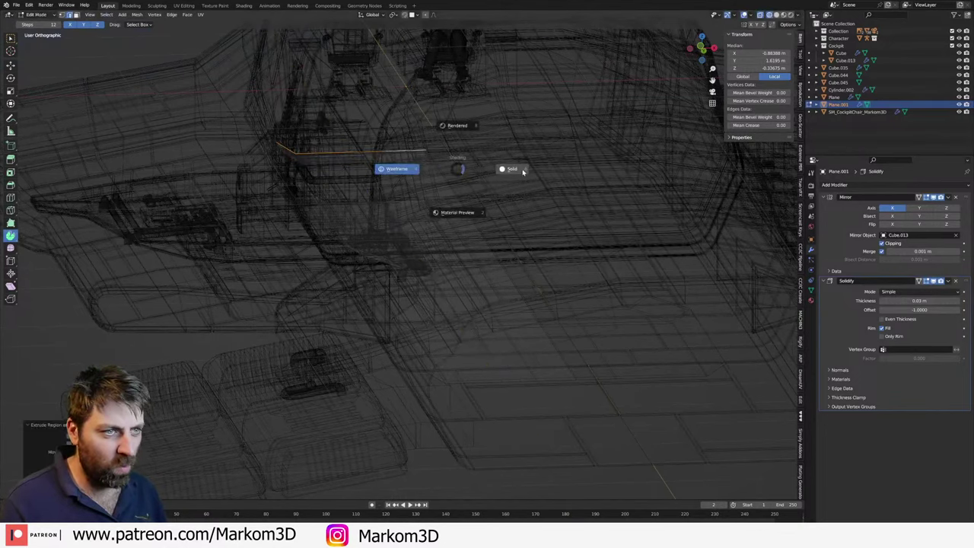
{"action": "left_click", "coordinate": [523, 172]}
{"action": "middle_click_drag", "start_coordinate": [485, 155], "coordinate": [491, 161]}
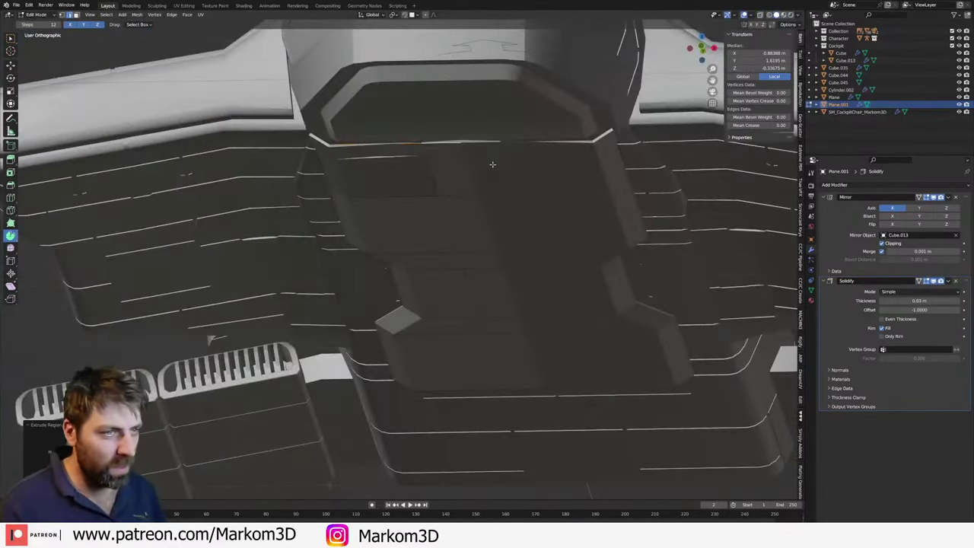
{"action": "key", "text": "l"}
{"action": "mouse_move", "coordinate": [490, 167]}
{"action": "middle_mouse_down"}
{"action": "mouse_move", "coordinate": [544, 278]}
{"action": "mouse_move", "coordinate": [517, 239]}
{"action": "mouse_move", "coordinate": [515, 182]}
{"action": "mouse_move", "coordinate": [511, 204]}
{"action": "mouse_move", "coordinate": [467, 170]}
{"action": "mouse_move", "coordinate": [465, 178]}
{"action": "middle_mouse_up"}
{"action": "key", "text": "Tab"}
{"action": "key", "text": "Tab"}
{"action": "key", "text": "Tab"}
{"action": "key", "text": "Tab"}
{"action": "key", "text": "Tab"}
- In wireframe view, move the bar cylinder Cylinder.002 slightly up and toward the centre
{"action": "key", "text": "z"}
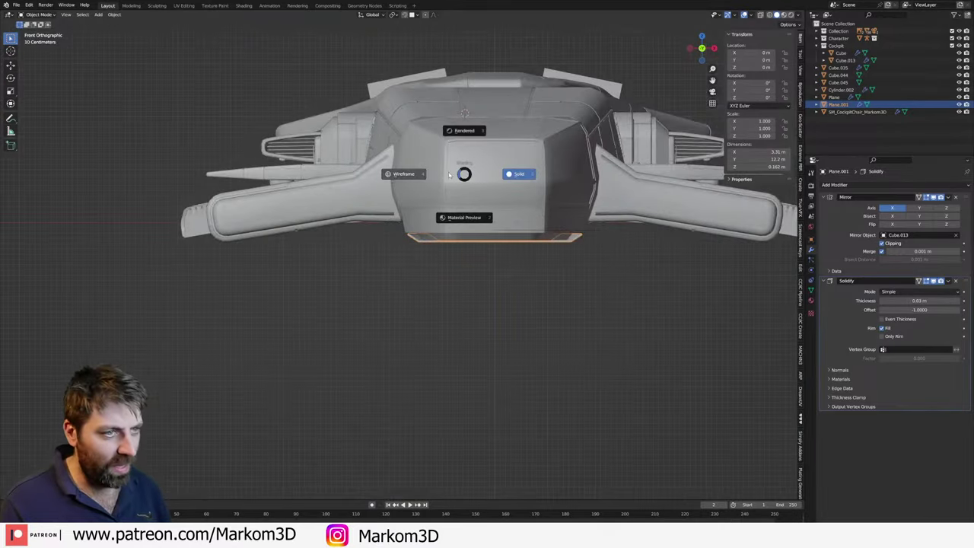
{"action": "left_click", "coordinate": [467, 261]}
{"action": "left_click", "coordinate": [344, 189]}
{"action": "middle_click_drag", "start_coordinate": [343, 191], "coordinate": [380, 203], "text": "shift"}
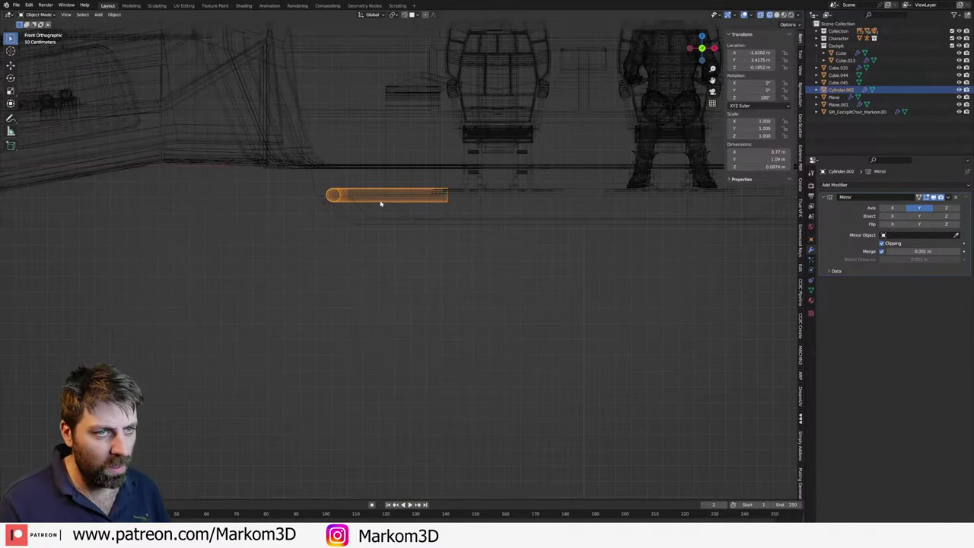
{"action": "key", "text": "g"}
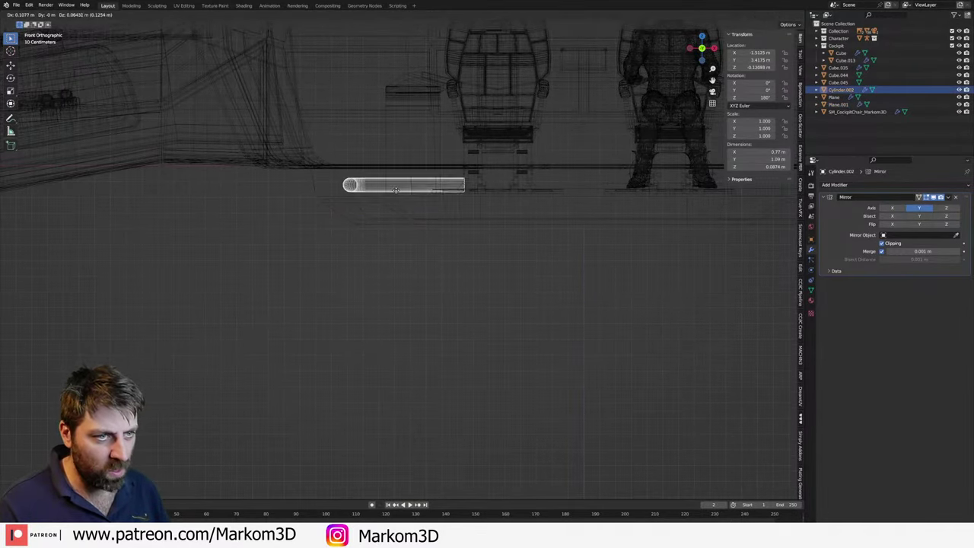
{"action": "left_click", "coordinate": [401, 195]}
- Check the cylinder's new placement in solid shading, then in front orthographic wireframe view
{"action": "key", "text": "z"}
{"action": "left_click", "coordinate": [405, 195]}
{"action": "mouse_move", "coordinate": [406, 196]}
{"action": "middle_mouse_down"}
{"action": "mouse_move", "coordinate": [463, 189]}
{"action": "mouse_move", "coordinate": [496, 202]}
{"action": "mouse_move", "coordinate": [468, 198]}
{"action": "middle_mouse_up"}
{"action": "key", "text": "KP_1"}
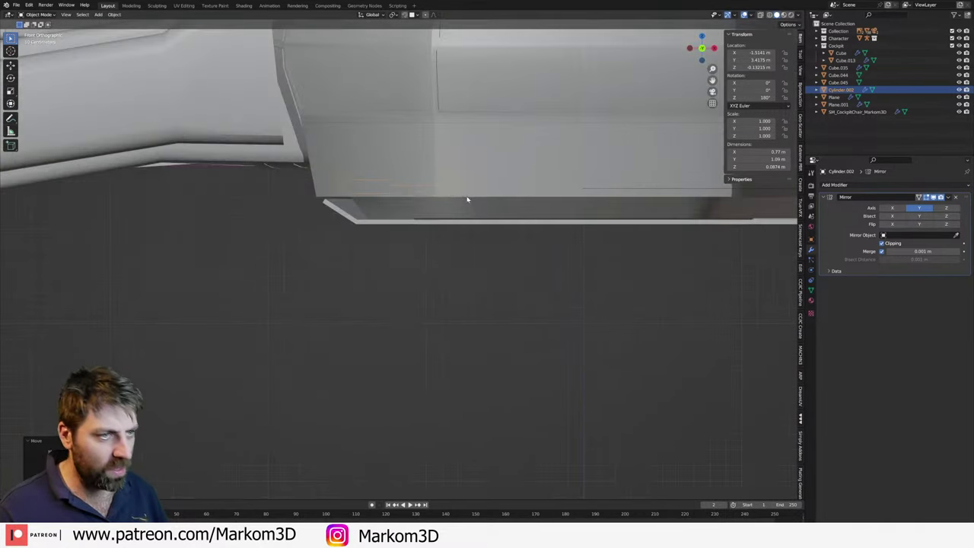
{"action": "key", "text": "z"}
{"action": "left_click", "coordinate": [447, 197]}
- Inspect the cylinder's geometry in Edit Mode, then return to Object Mode in front view
{"action": "key", "text": "Tab"}
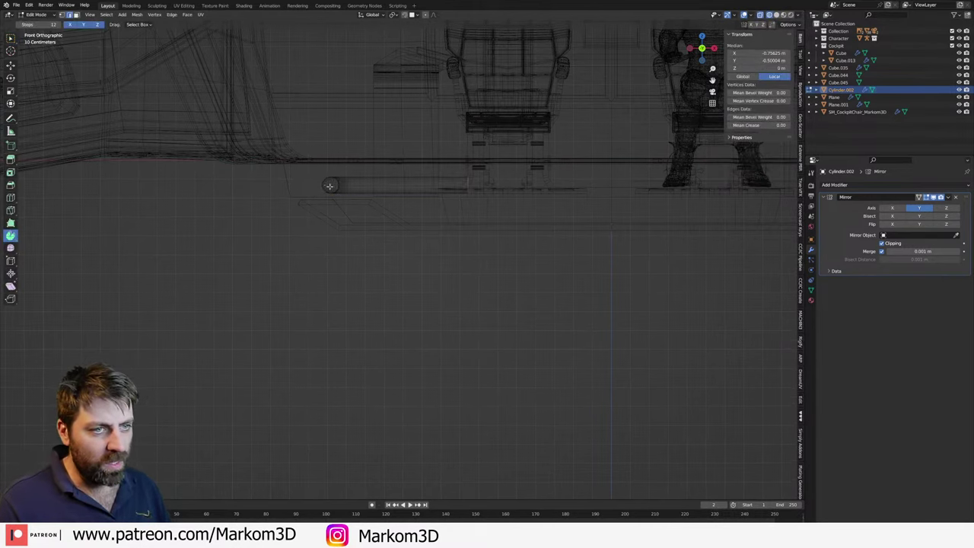
{"action": "scroll", "coordinate": [335, 188], "scroll_direction": "up", "scroll_amount": 2}
{"action": "mouse_move", "coordinate": [336, 188]}
{"action": "middle_mouse_down"}
{"action": "mouse_move", "coordinate": [648, 226]}
{"action": "mouse_move", "coordinate": [489, 241]}
{"action": "mouse_move", "coordinate": [648, 218]}
{"action": "mouse_move", "coordinate": [506, 228]}
{"action": "mouse_move", "coordinate": [639, 257]}
{"action": "mouse_move", "coordinate": [576, 265]}
{"action": "middle_mouse_up"}
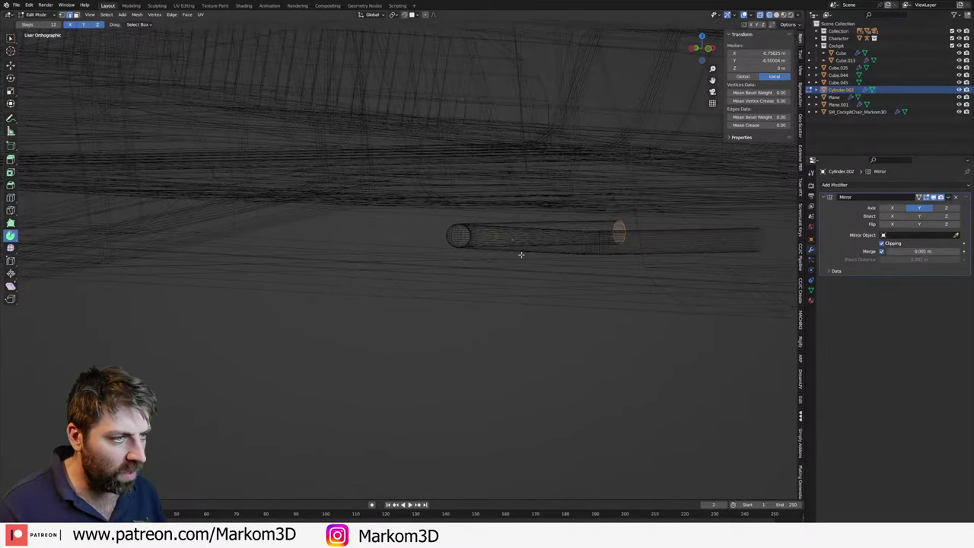
{"action": "key", "text": "ctrl+Tab"}
{"action": "left_click", "coordinate": [520, 295]}
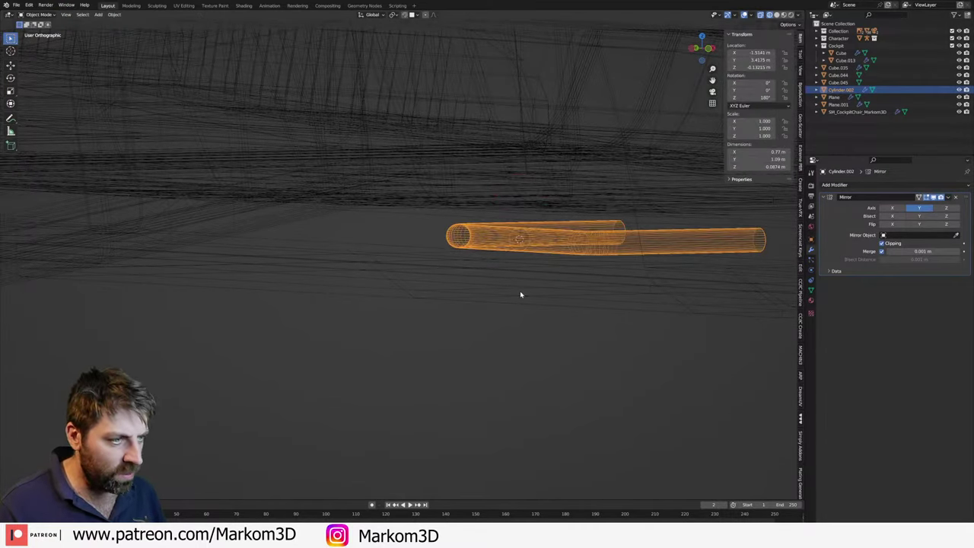
{"action": "key", "text": "KP_1"}
{"action": "middle_click_drag", "start_coordinate": [313, 276], "coordinate": [567, 253], "text": "shift"}
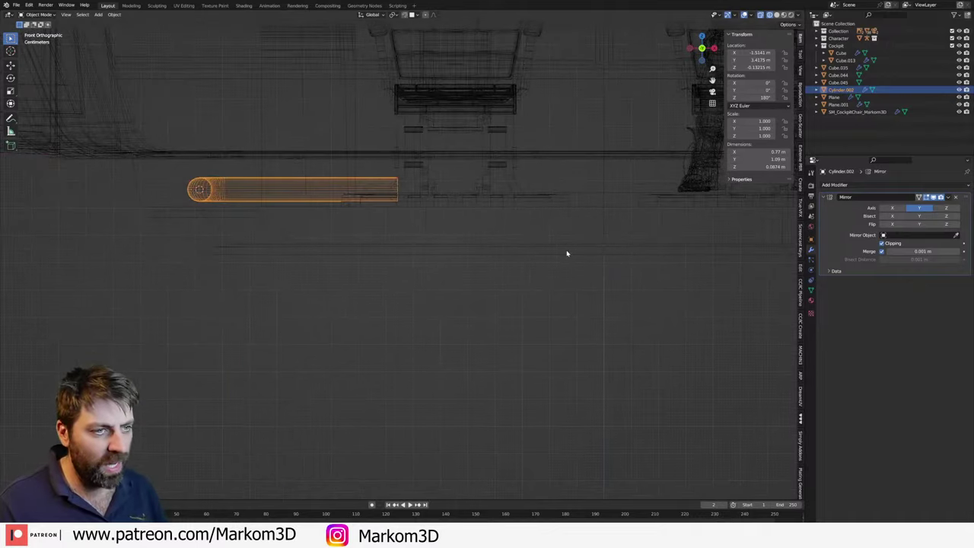
{"action": "key", "text": "shift+a"}
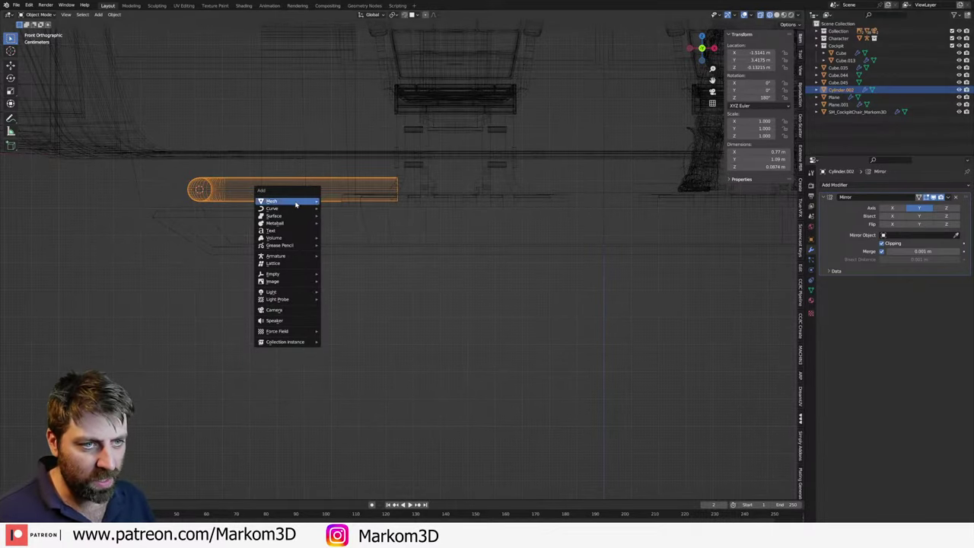
- Add a single-bone armature and move its tail so the bone lies flat beneath the seats
{"action": "left_click", "coordinate": [346, 255]}
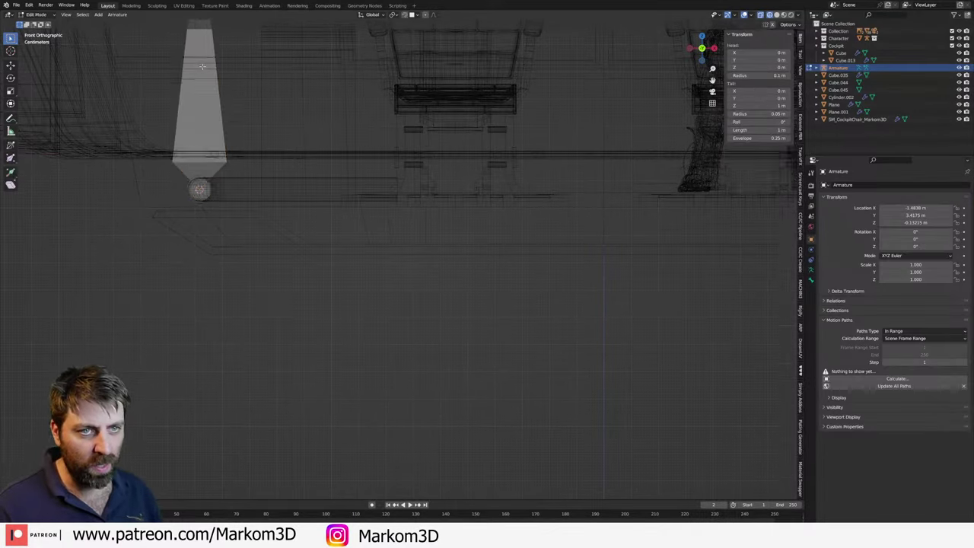
{"action": "scroll", "coordinate": [201, 66], "scroll_direction": "down", "scroll_amount": 2}
{"action": "scroll", "coordinate": [201, 66], "scroll_direction": "down", "scroll_amount": 1}
{"action": "middle_click_drag", "start_coordinate": [210, 26], "coordinate": [217, 87], "text": "shift"}
{"action": "left_click", "coordinate": [218, 87]}
{"action": "key", "text": "g"}
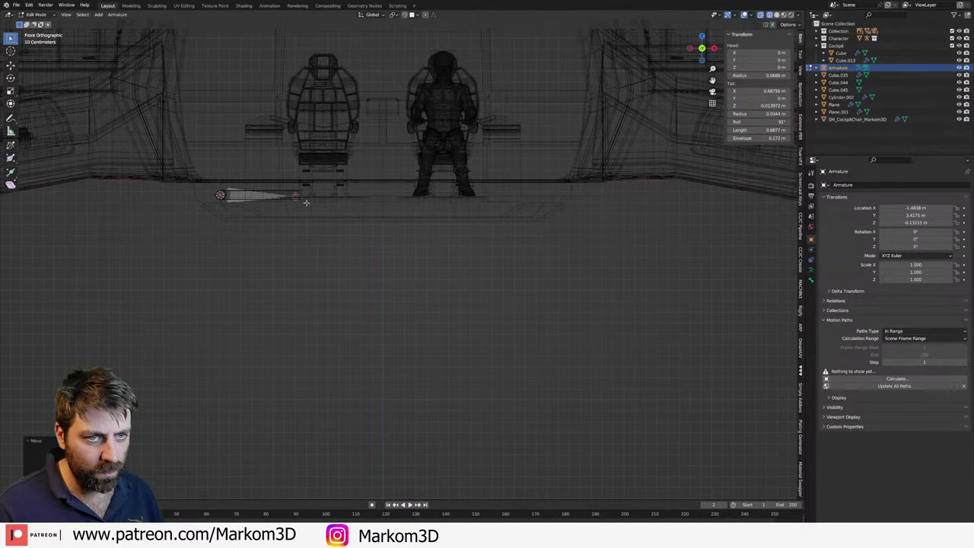
{"action": "scroll", "coordinate": [303, 203], "scroll_direction": "up", "scroll_amount": 5}
{"action": "scroll", "coordinate": [328, 217], "scroll_direction": "up", "scroll_amount": 5}
{"action": "scroll", "coordinate": [358, 226], "scroll_direction": "up", "scroll_amount": 2}
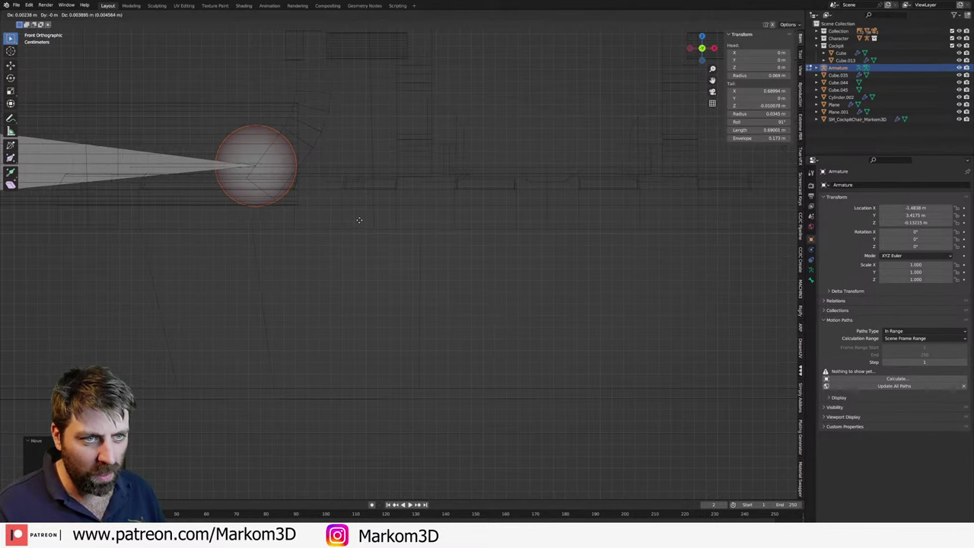
{"action": "left_click", "coordinate": [347, 103]}
{"action": "scroll", "coordinate": [267, 228], "scroll_direction": "down", "scroll_amount": 3}
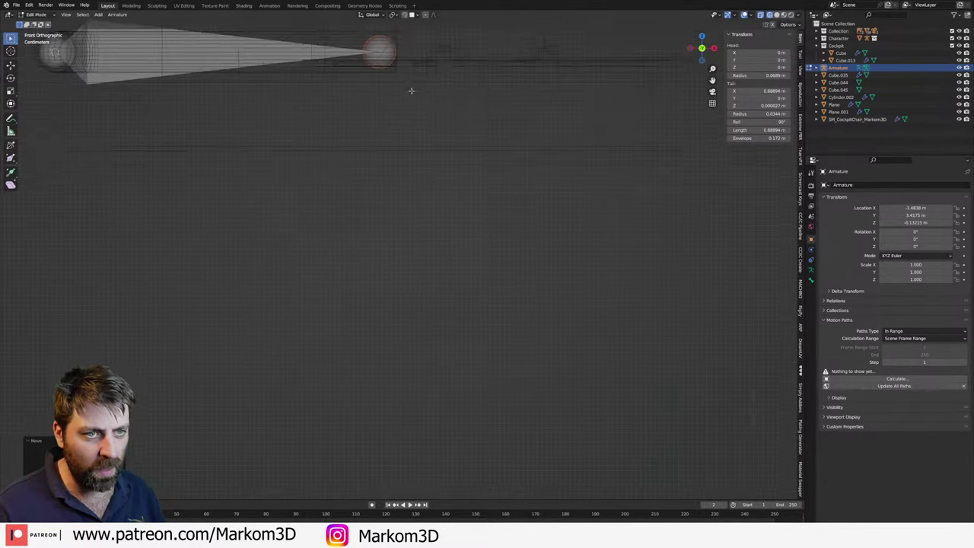
{"action": "scroll", "coordinate": [414, 91], "scroll_direction": "down", "scroll_amount": 3}
{"action": "key", "text": "Tab"}
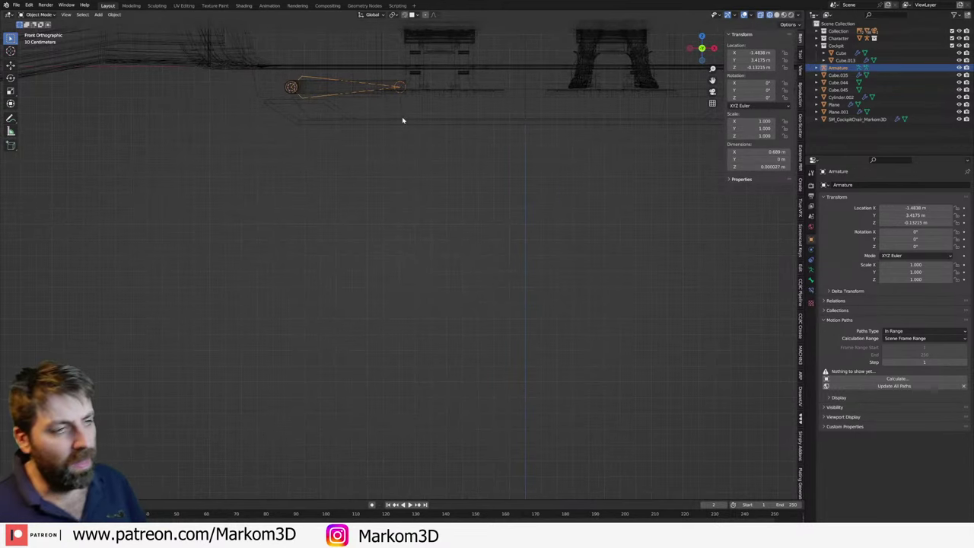
- Extrude a second bone from the first bone's tip, constrained horizontally along X
{"action": "key", "text": "Tab"}
{"action": "mouse_move", "coordinate": [403, 120]}
{"action": "middle_mouse_down"}
{"action": "mouse_move", "coordinate": [402, 135]}
{"action": "mouse_move", "coordinate": [385, 129]}
{"action": "middle_mouse_up"}
{"action": "key", "text": "KP_1"}
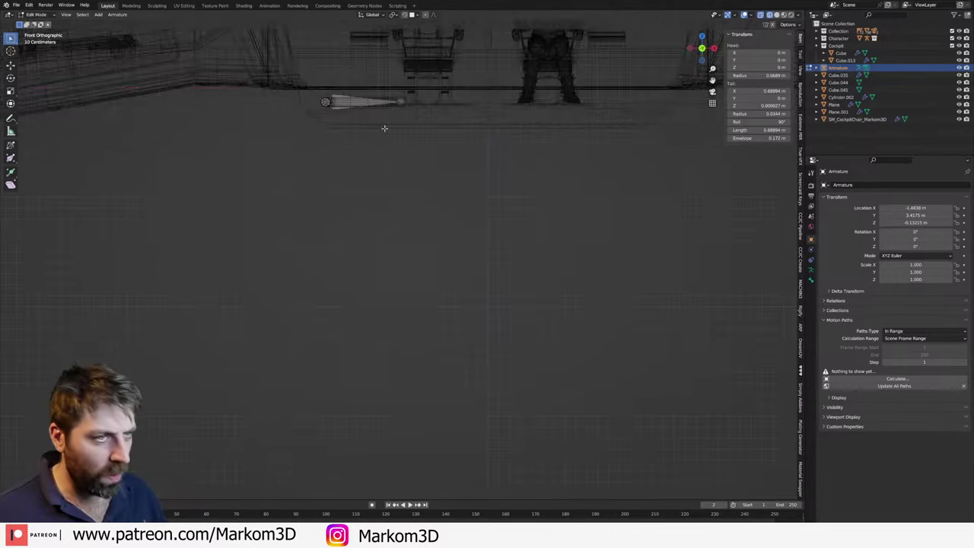
{"action": "scroll", "coordinate": [393, 127], "scroll_direction": "up", "scroll_amount": 2}
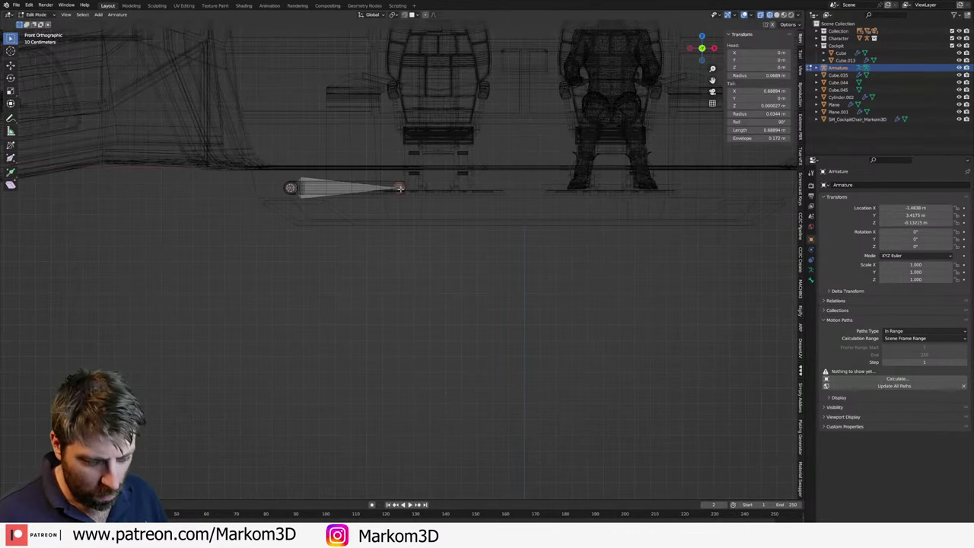
{"action": "key", "text": "e"}
{"action": "key", "text": "z"}
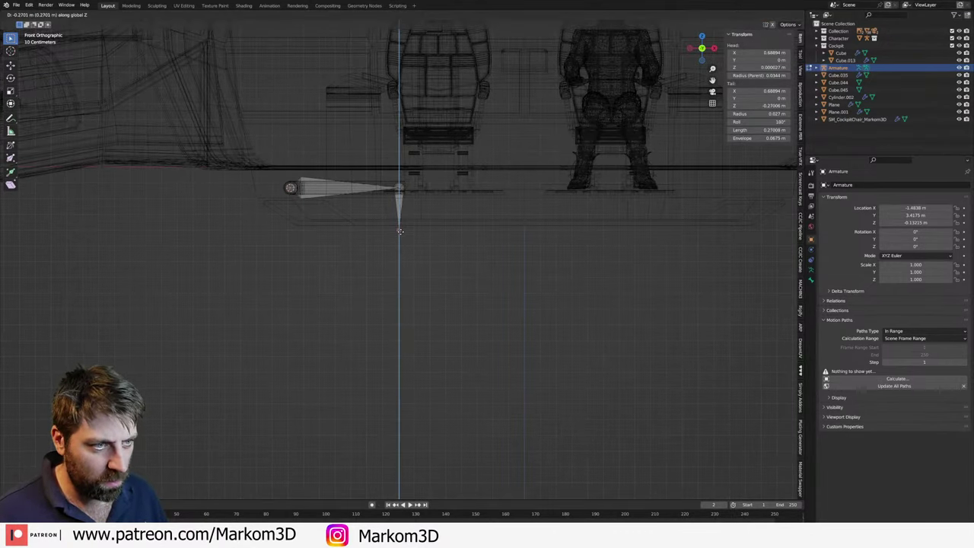
{"action": "right_click", "coordinate": [431, 208]}
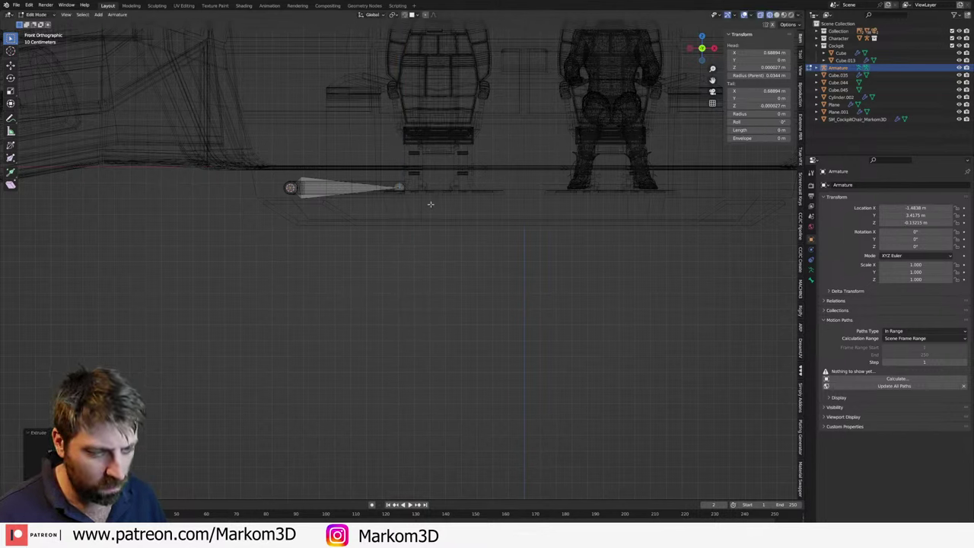
{"action": "key", "text": "g"}
{"action": "key", "text": "x"}
{"action": "left_click", "coordinate": [476, 200]}
{"action": "key", "text": "Tab"}
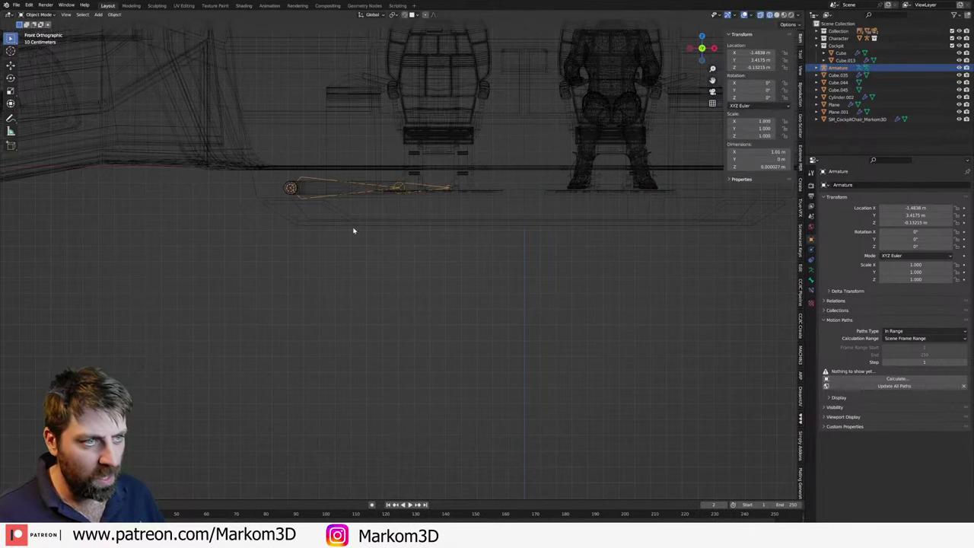
{"action": "left_click", "coordinate": [286, 222]}
{"action": "key", "text": "Tab"}
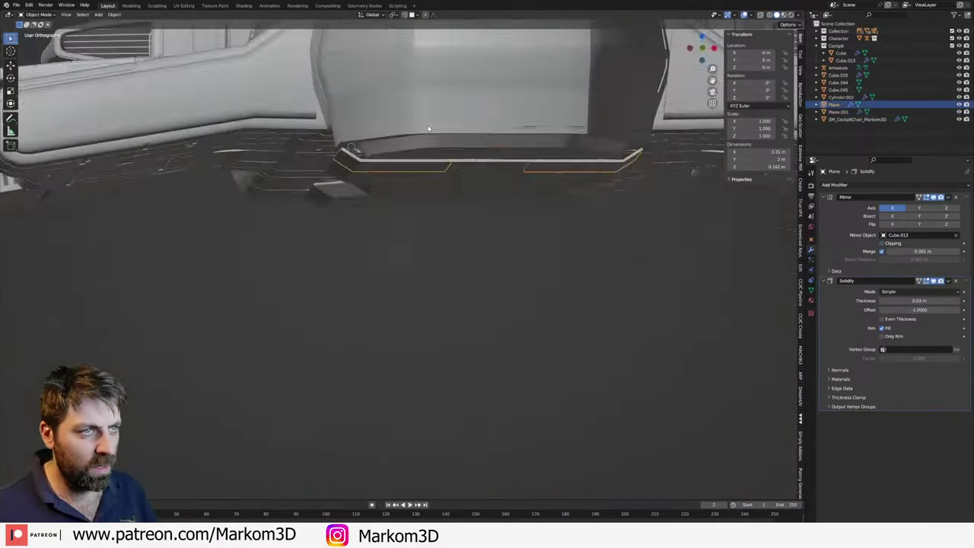
- Switch to side view in wireframe shading and orbit to an angled perspective
{"action": "key", "text": "KP_3"}
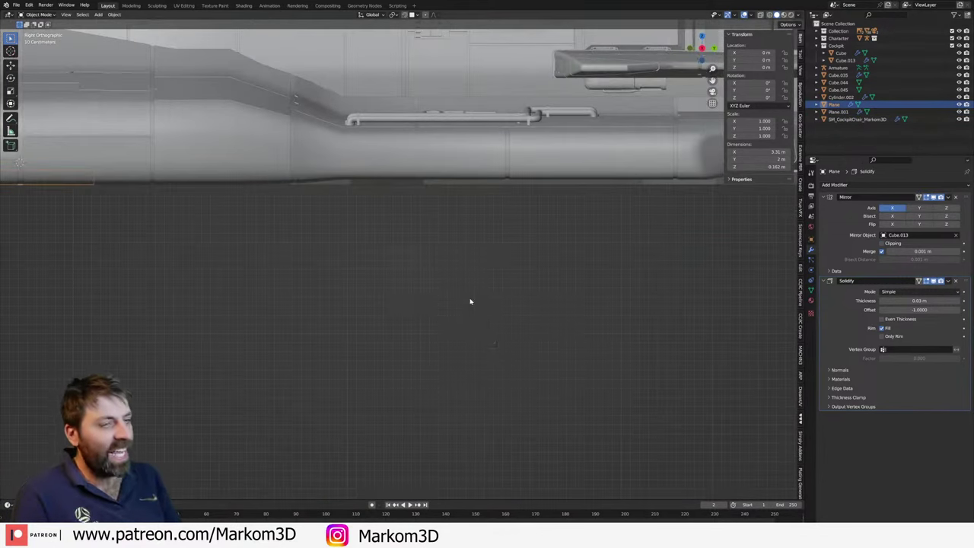
{"action": "key", "text": "z"}
{"action": "left_click", "coordinate": [401, 293]}
{"action": "middle_click_drag", "start_coordinate": [464, 235], "coordinate": [552, 211]}
{"action": "key", "text": "z"}
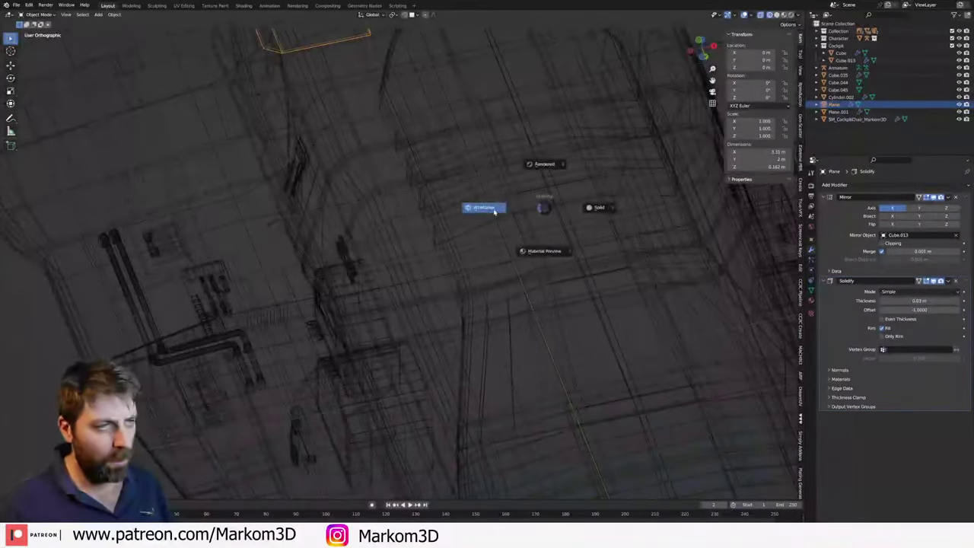
{"action": "left_click", "coordinate": [487, 207]}
- Turn on see-through wireframe shading, orbit toward the landing-gear area and select the armature
{"action": "key", "text": "z"}
{"action": "left_click", "coordinate": [487, 247]}
{"action": "mouse_move", "coordinate": [479, 250]}
{"action": "middle_mouse_down"}
{"action": "mouse_move", "coordinate": [446, 230]}
{"action": "mouse_move", "coordinate": [473, 255]}
{"action": "middle_mouse_up"}
{"action": "key", "text": "z"}
{"action": "left_click", "coordinate": [506, 341]}
{"action": "middle_click_drag", "start_coordinate": [507, 339], "coordinate": [514, 280]}
{"action": "left_click", "coordinate": [515, 280]}
- Select the armature's first bone in Edit Mode and rename the armature LandingGear_FR
{"action": "key", "text": "Tab"}
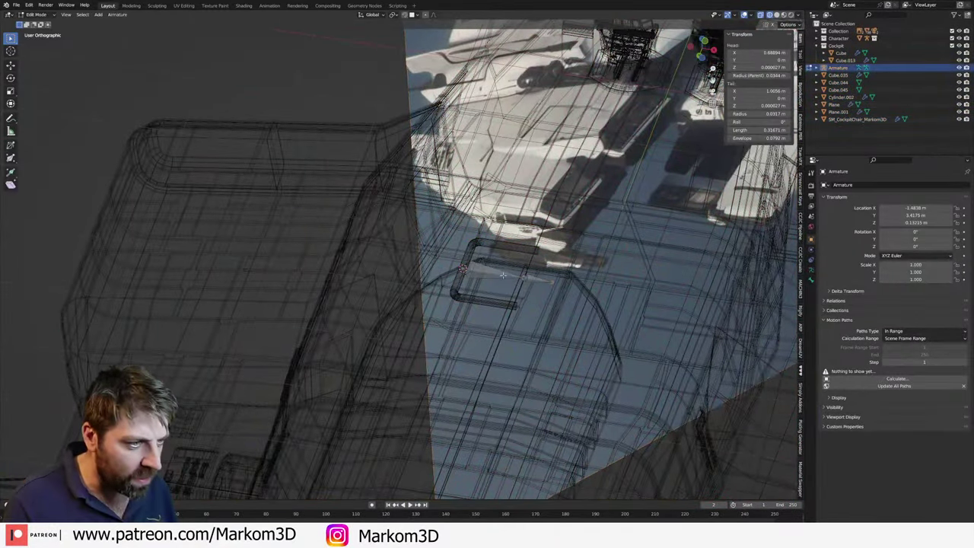
{"action": "left_click", "coordinate": [494, 273]}
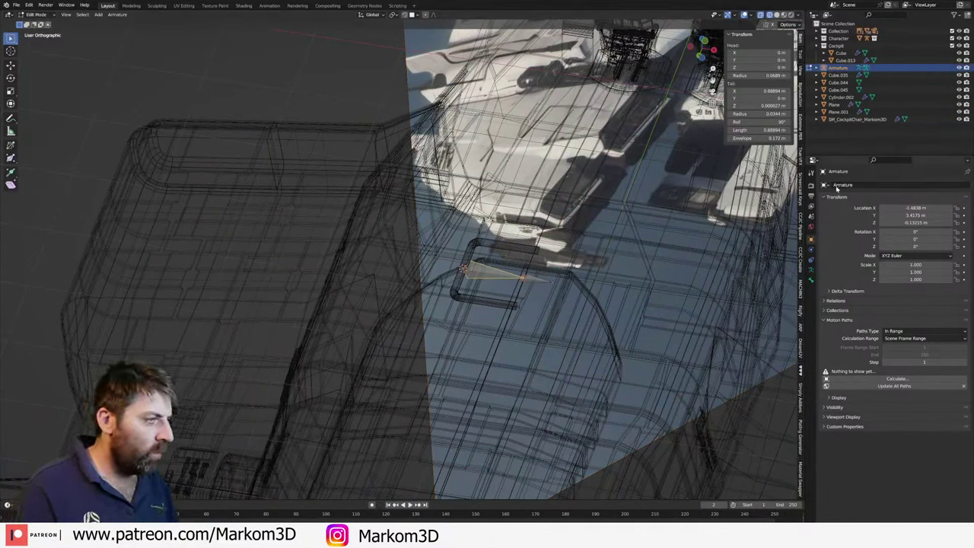
{"action": "type", "text": "bo"}
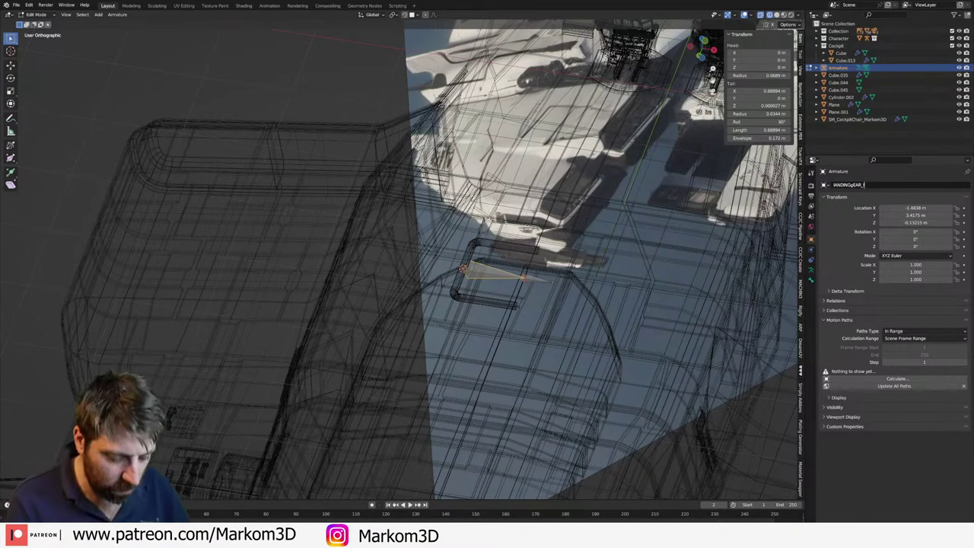
{"action": "key", "text": "Return"}
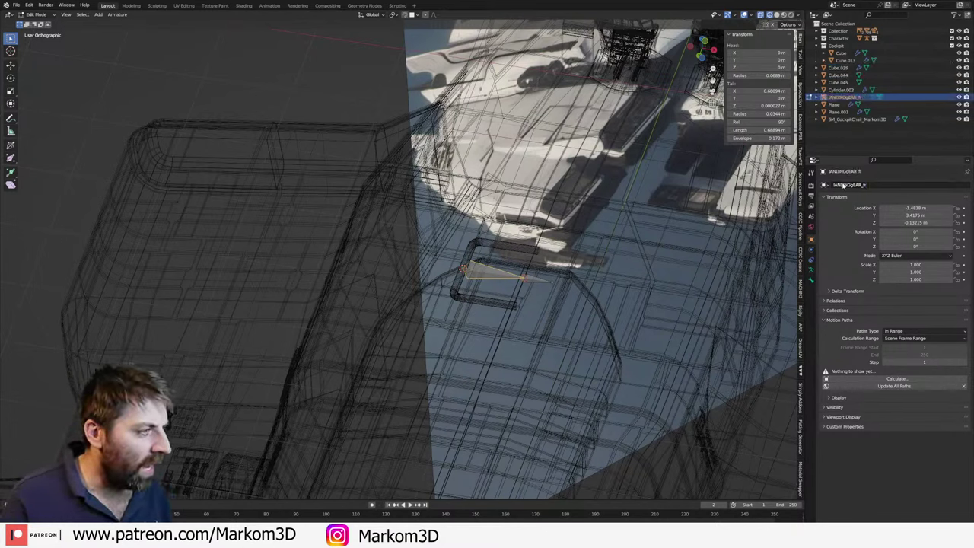
{"action": "left_click", "coordinate": [847, 185]}
{"action": "type", "text": "LandingGear_FR"}
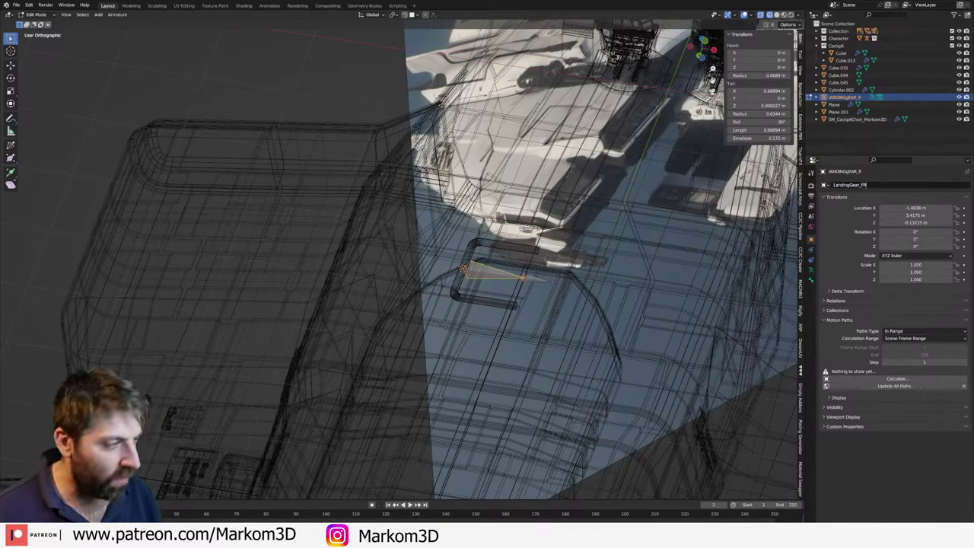
{"action": "key", "text": "Return"}
- Rename the first bone TopRotate and its connected child bone BottomPlate in Bone properties
{"action": "left_click", "coordinate": [811, 282]}
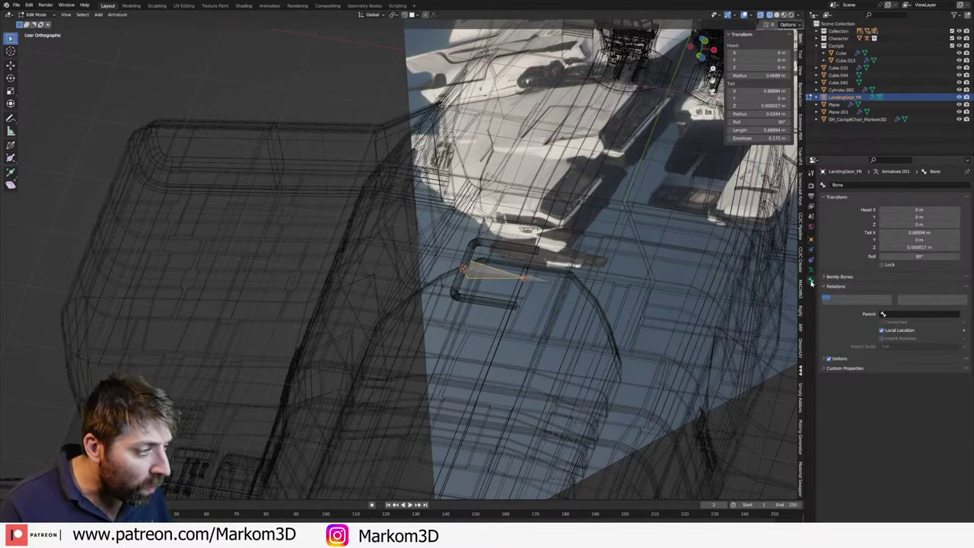
{"action": "double_click", "coordinate": [840, 185]}
{"action": "type", "text": "TopRotat"}
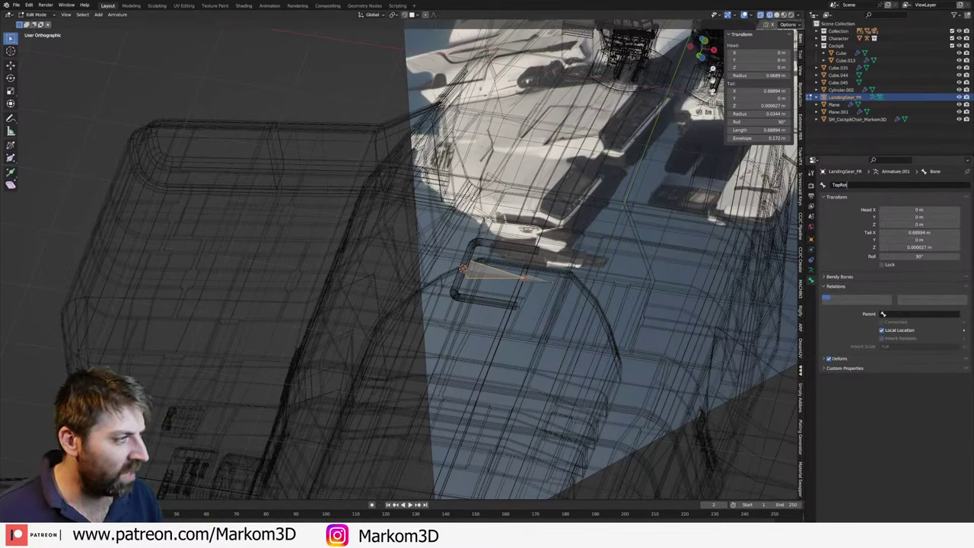
{"action": "key", "text": "e"}
{"action": "left_click", "coordinate": [541, 283]}
{"action": "type", "text": "BottomPla"}
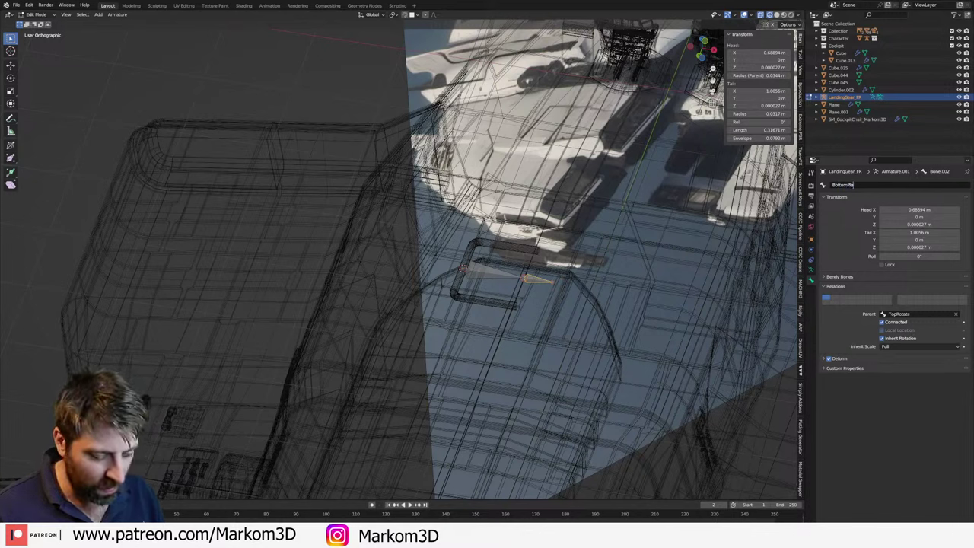
{"action": "type", "text": "te"}
{"action": "key", "text": "Return"}
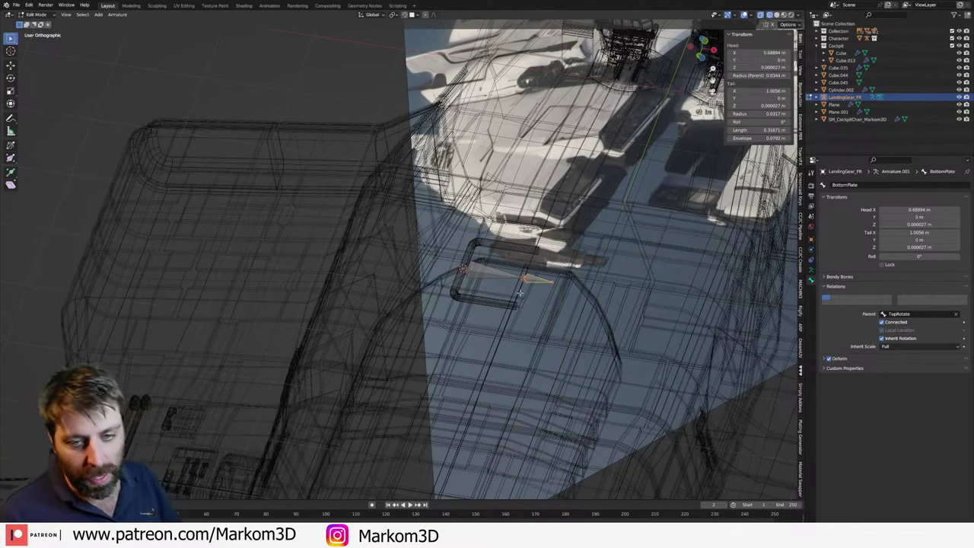
- View the LandingGear_FR bones zoomed in from the front beneath the seats, back in Object Mode
{"action": "key", "text": "KP_3"}
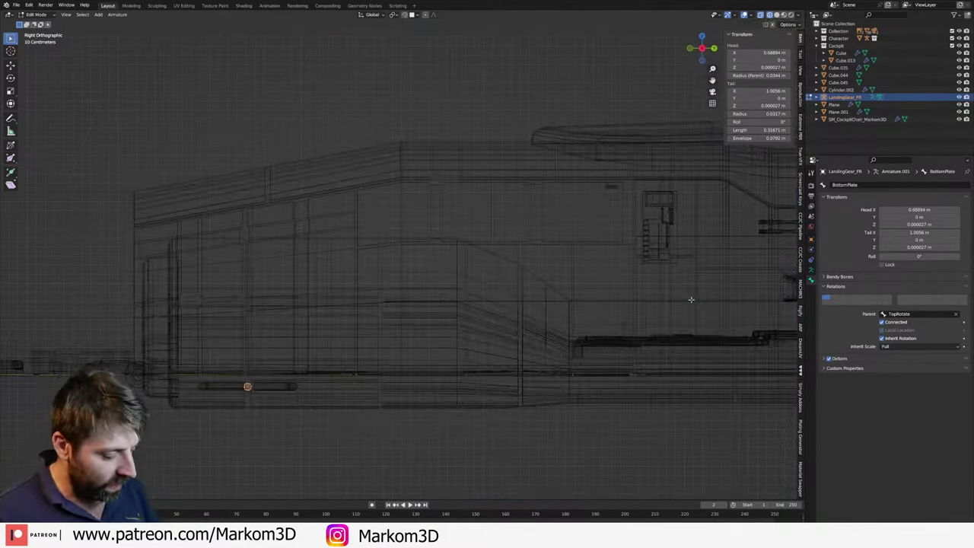
{"action": "key", "text": "KP_1"}
{"action": "middle_click_drag", "start_coordinate": [691, 299], "coordinate": [593, 196], "text": "shift"}
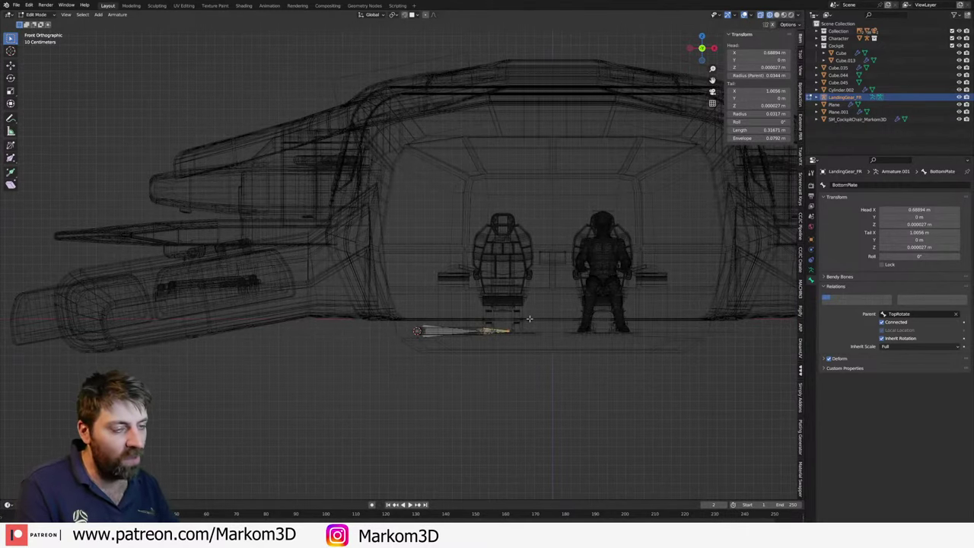
{"action": "scroll", "coordinate": [530, 318], "scroll_direction": "up", "scroll_amount": 4}
{"action": "key", "text": "Tab"}
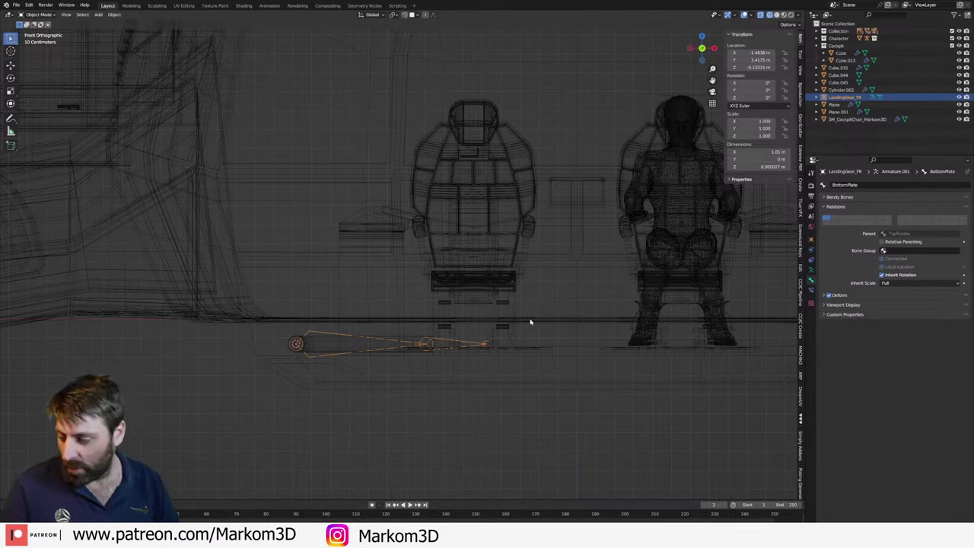
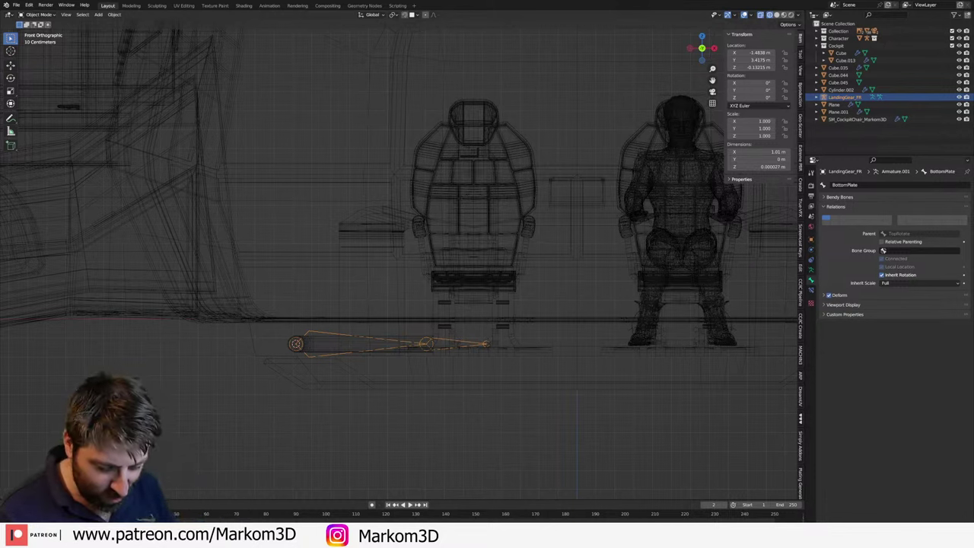
- Dismiss a Windows search for 'sn' and open File Explorer on the 073_DonutTakeaway project folder
{"action": "key", "text": "super"}
{"action": "type", "text": "sn"}
{"action": "left_click", "coordinate": [64, 332]}
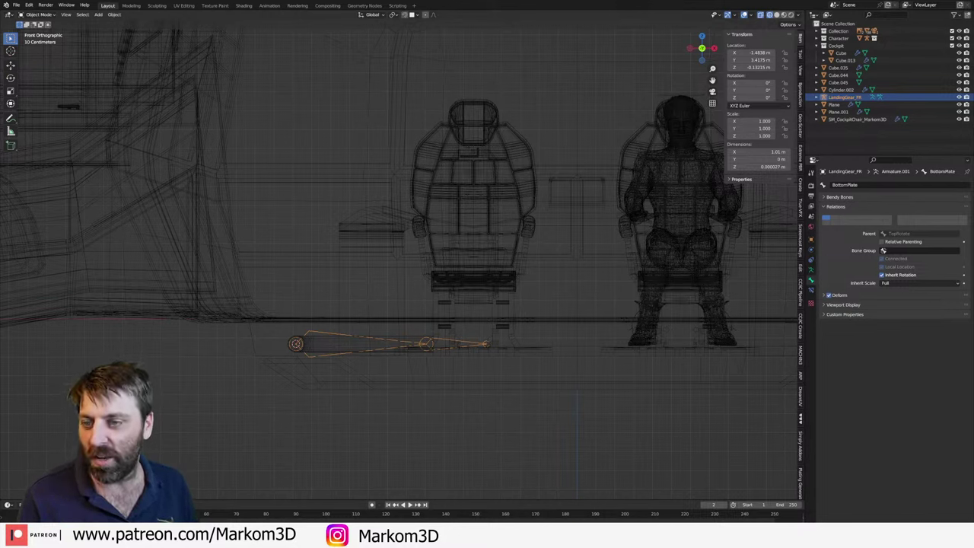
{"action": "key", "text": "super+e"}
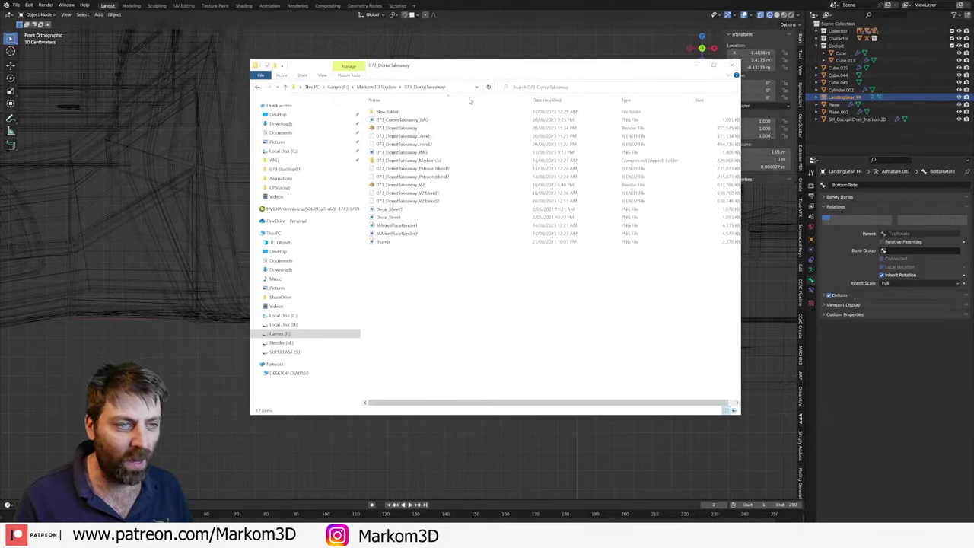
- Open the 073_DonutTakeaway_V2 blend file in a new Blender instance
{"action": "left_click", "coordinate": [421, 186]}
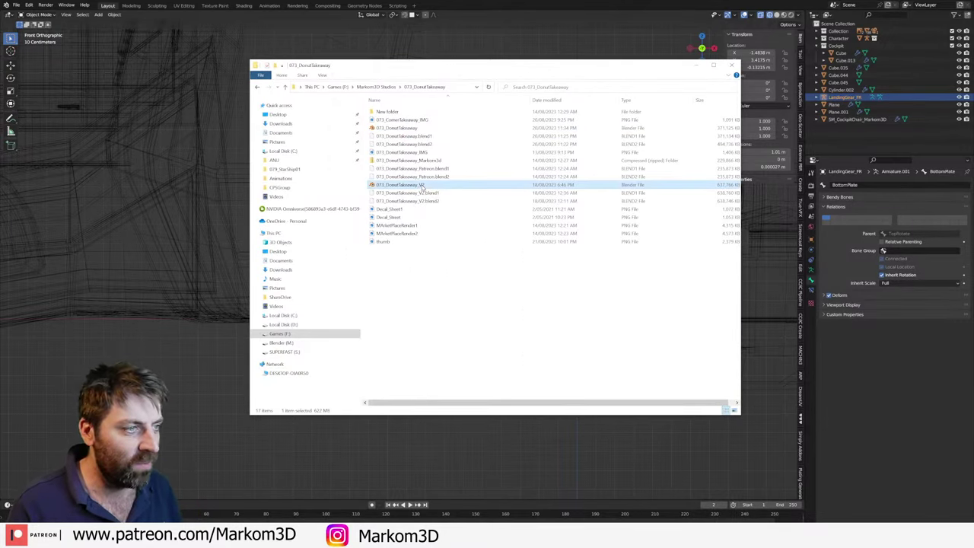
{"action": "double_click", "coordinate": [421, 185]}
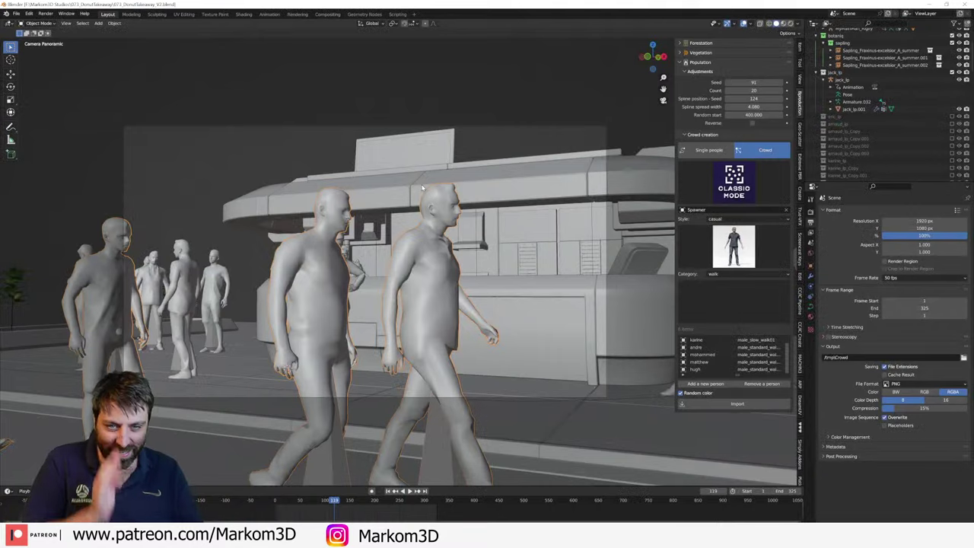
- Orbit around the donut kiosk and view it in Material Preview shading
{"action": "middle_click_drag", "start_coordinate": [555, 256], "coordinate": [420, 288]}
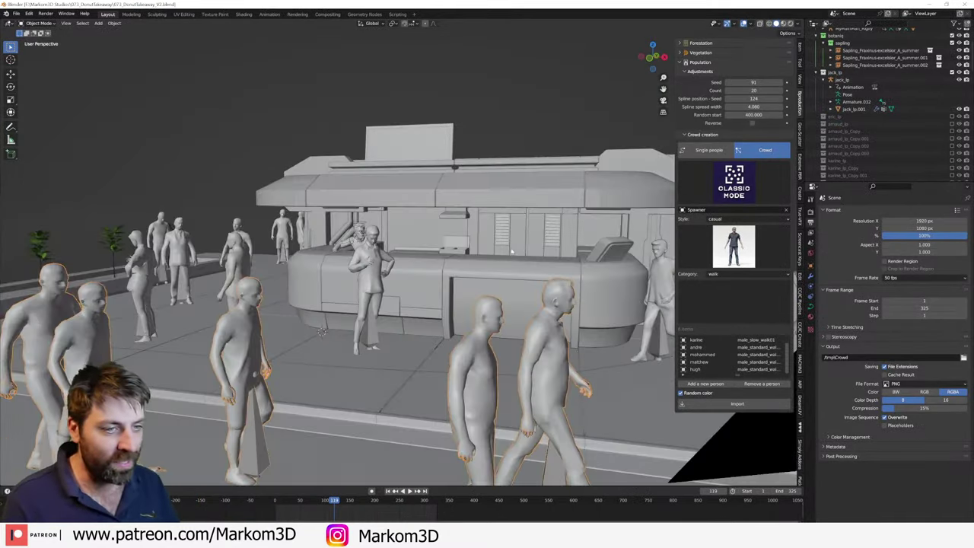
{"action": "scroll", "coordinate": [420, 288], "scroll_direction": "up", "scroll_amount": 2}
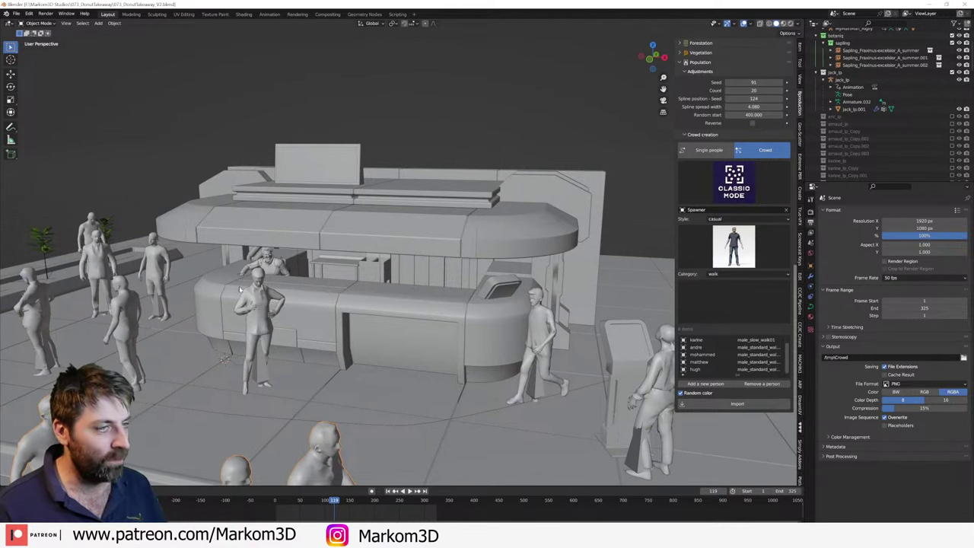
{"action": "middle_click_drag", "start_coordinate": [239, 289], "coordinate": [289, 283]}
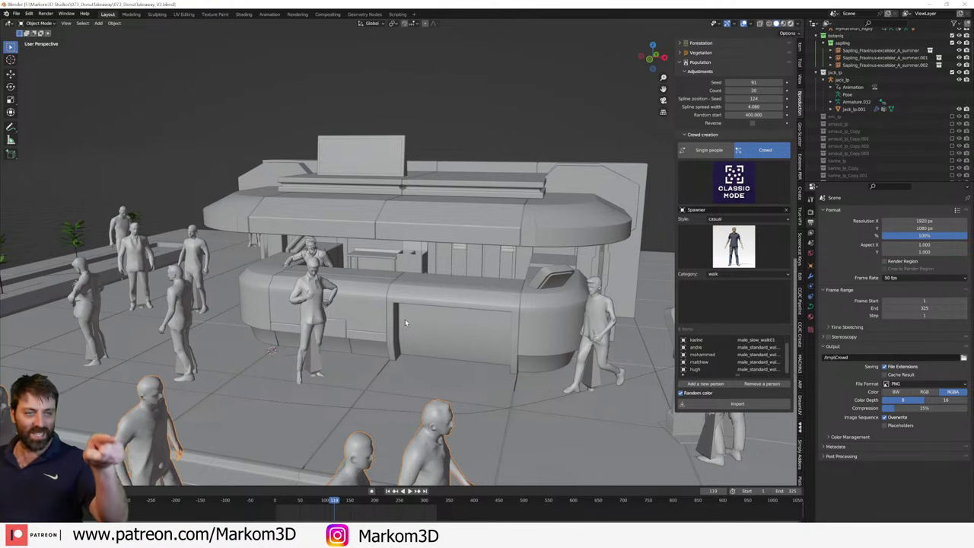
{"action": "key", "text": "z"}
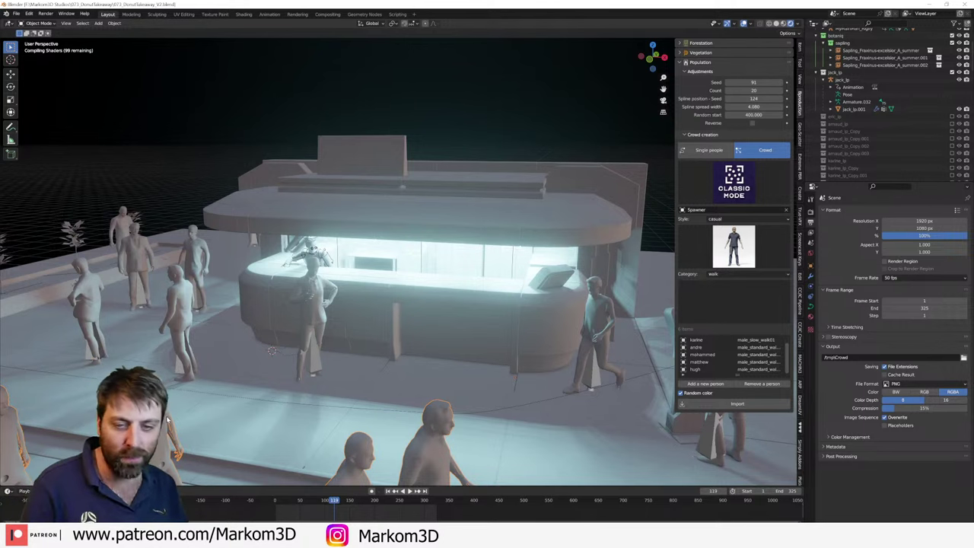
{"action": "middle_click_drag", "start_coordinate": [312, 316], "coordinate": [384, 307]}
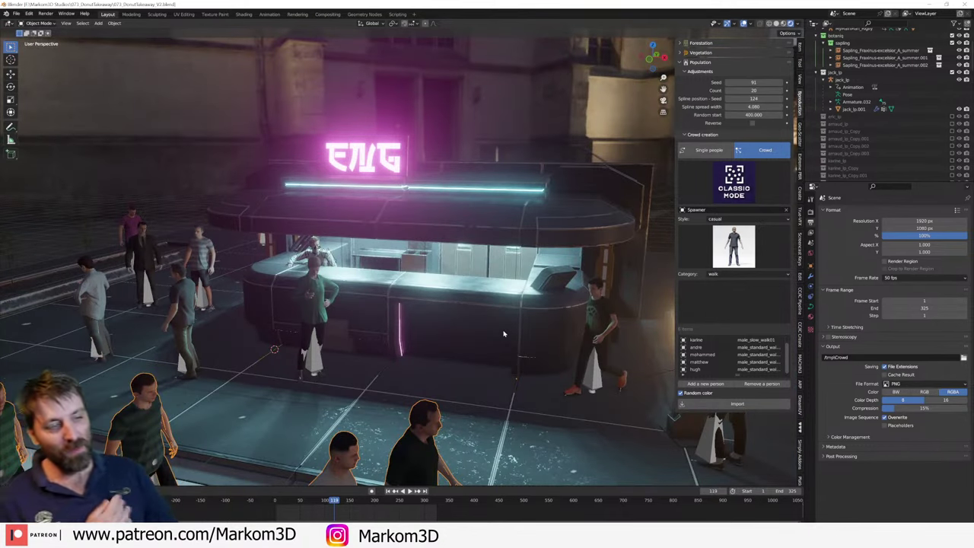
{"action": "scroll", "coordinate": [506, 332], "scroll_direction": "up", "scroll_amount": 5}
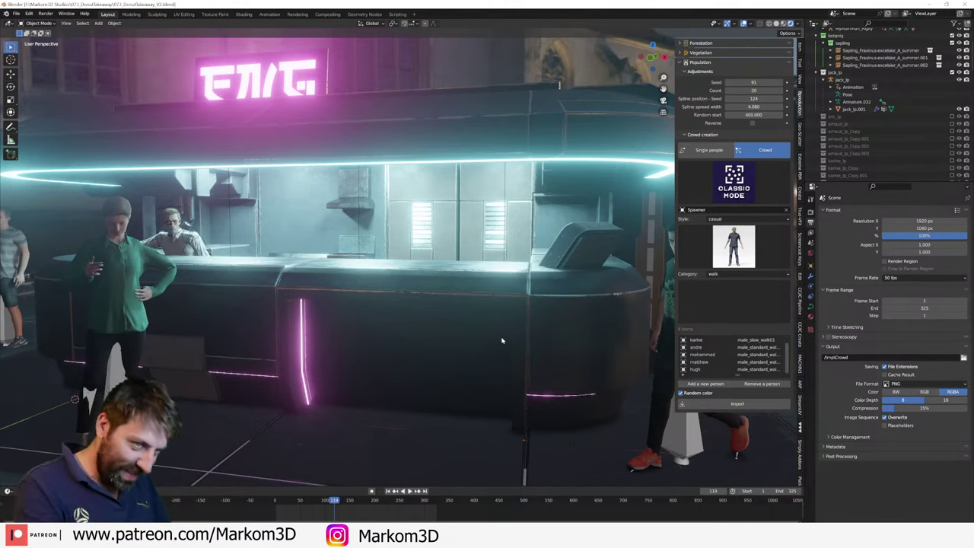
{"action": "scroll", "coordinate": [486, 363], "scroll_direction": "down", "scroll_amount": 5}
- Pull back to see the whole kiosk and crowd, then close that Blender window and File Explorer
{"action": "middle_click_drag", "start_coordinate": [486, 363], "coordinate": [479, 371]}
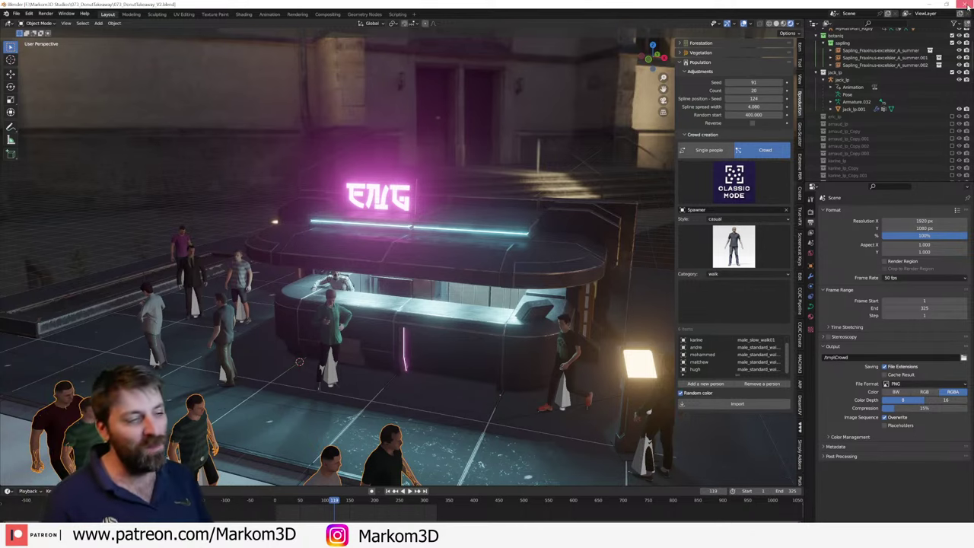
{"action": "left_click", "coordinate": [966, 5]}
{"action": "left_click", "coordinate": [569, 4]}
- Select the landing gear plate and the skid cylinder Cylinder.002 under the hull
{"action": "scroll", "coordinate": [506, 304], "scroll_direction": "up", "scroll_amount": 1}
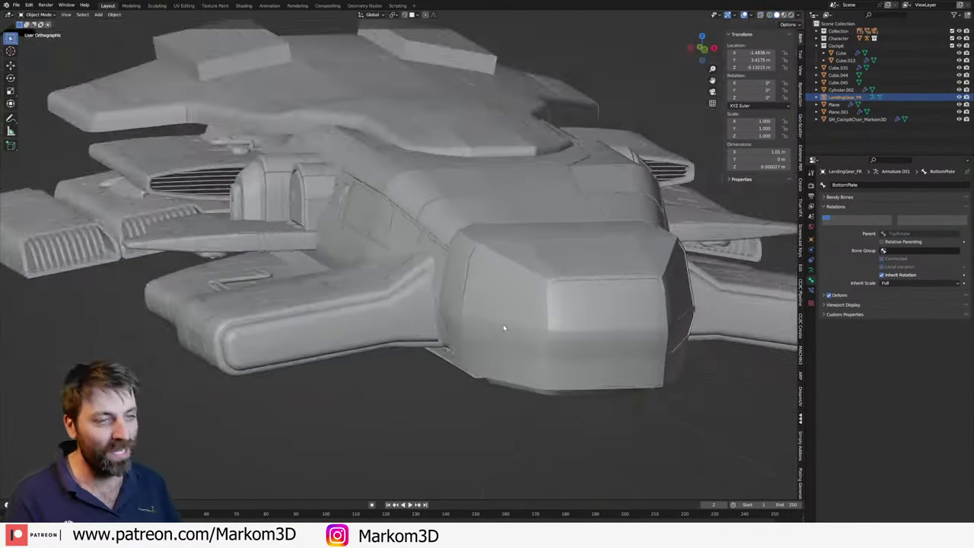
{"action": "key", "text": "KP_1"}
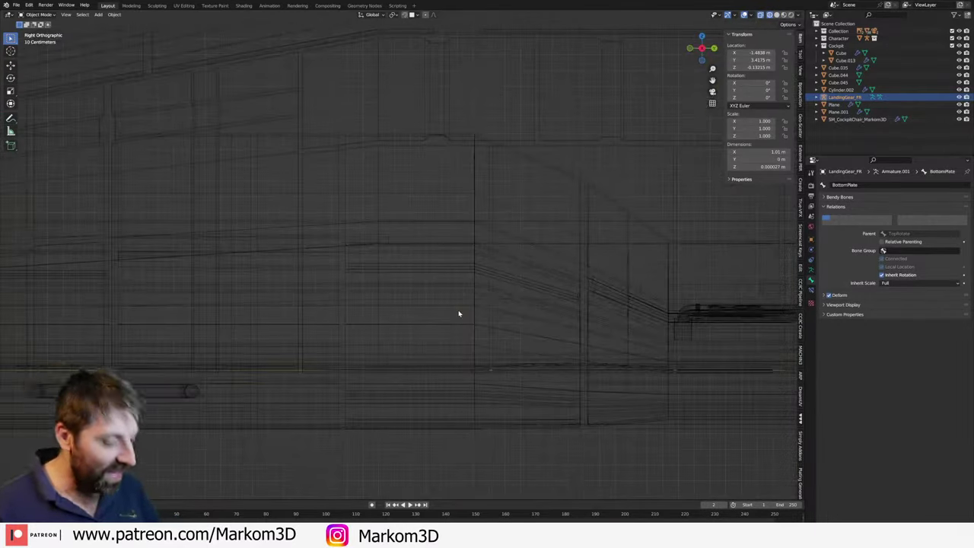
{"action": "scroll", "coordinate": [459, 311], "scroll_direction": "down", "scroll_amount": 3}
{"action": "key", "text": "KP_Decimal"}
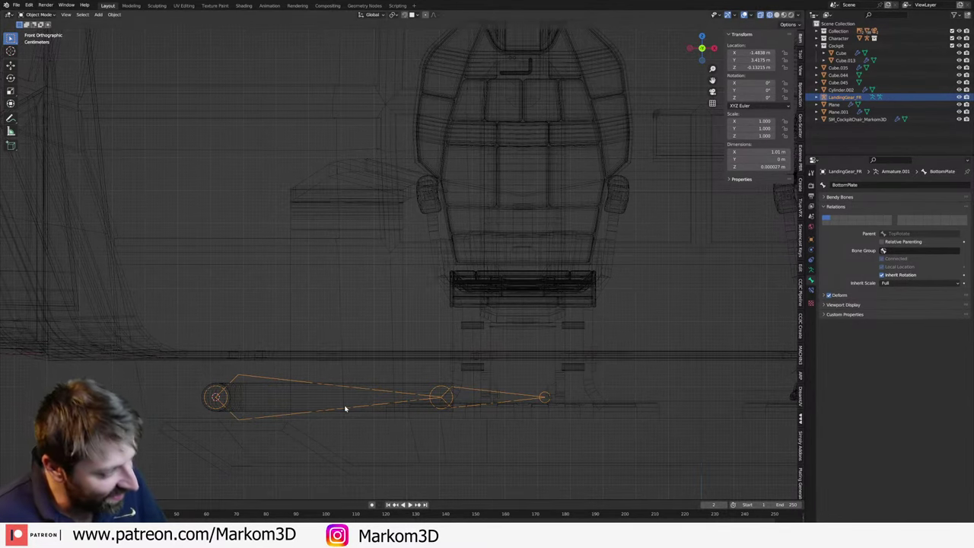
{"action": "key", "text": "shift+z"}
{"action": "mouse_move", "coordinate": [365, 401]}
{"action": "middle_mouse_down"}
{"action": "mouse_move", "coordinate": [378, 382]}
{"action": "mouse_move", "coordinate": [432, 354]}
{"action": "middle_mouse_up"}
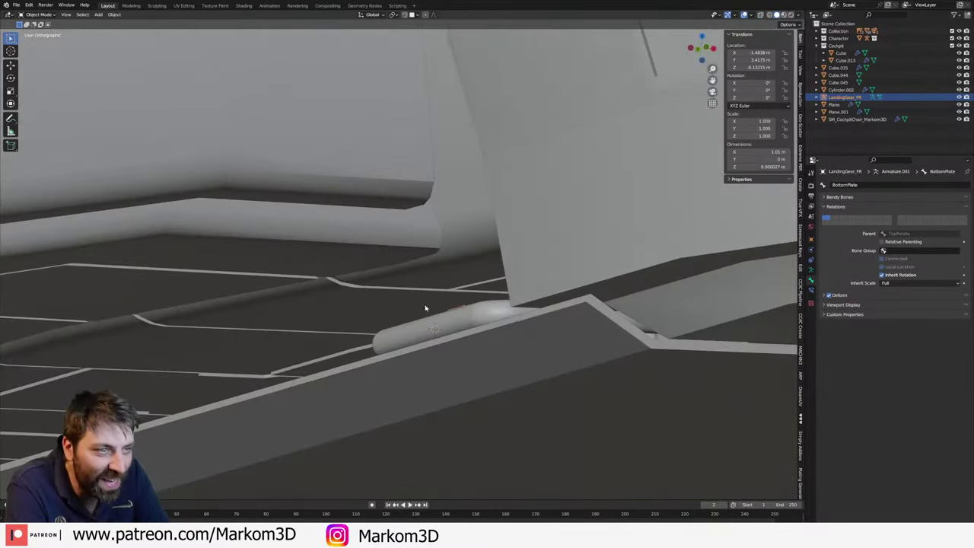
{"action": "left_click", "coordinate": [431, 353]}
{"action": "left_click", "coordinate": [419, 334]}
{"action": "key", "text": "shift+z"}
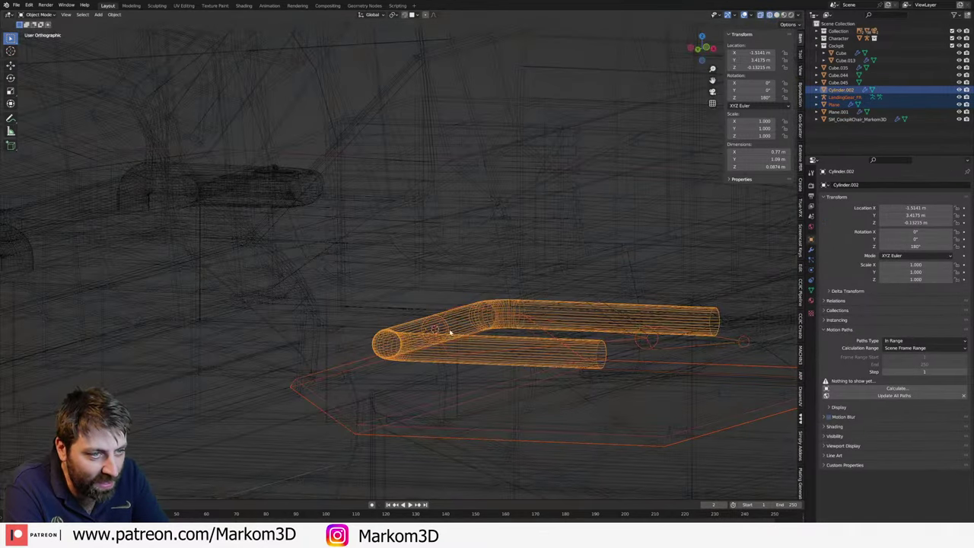
{"action": "middle_click_drag", "start_coordinate": [596, 362], "coordinate": [743, 364]}
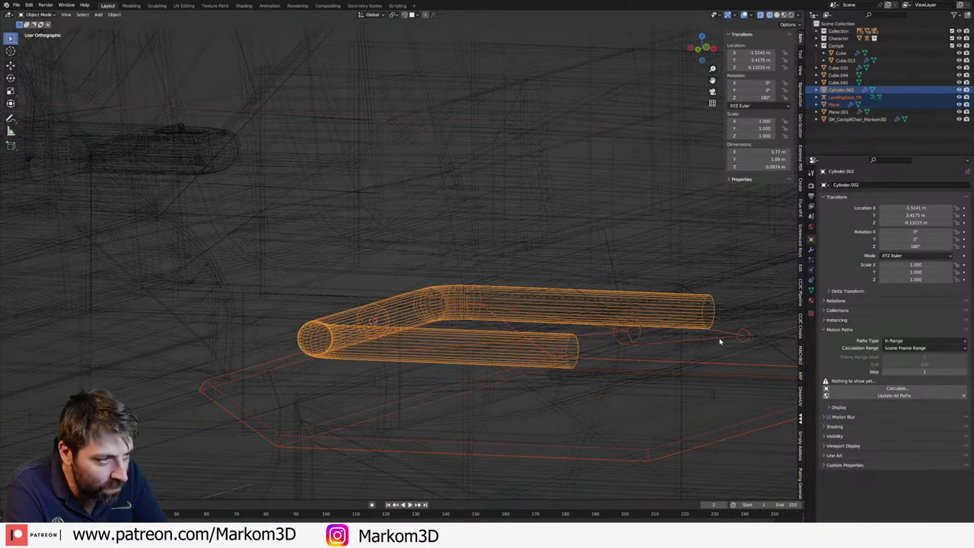
- Parent both parts to the LandingGear_FR armature with Object (Keep Transform)
{"action": "left_click", "coordinate": [720, 341]}
{"action": "key", "text": "ctrl+p"}
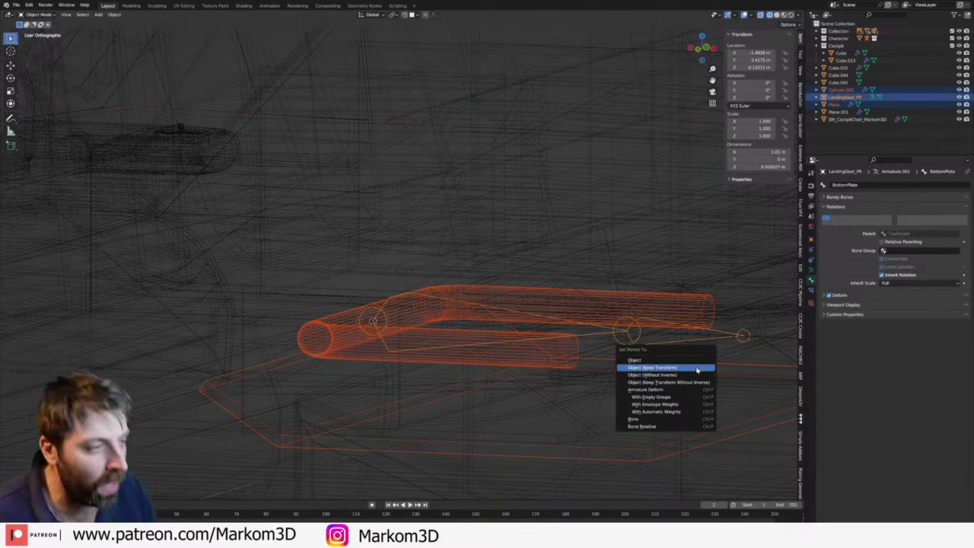
{"action": "left_click", "coordinate": [658, 398]}
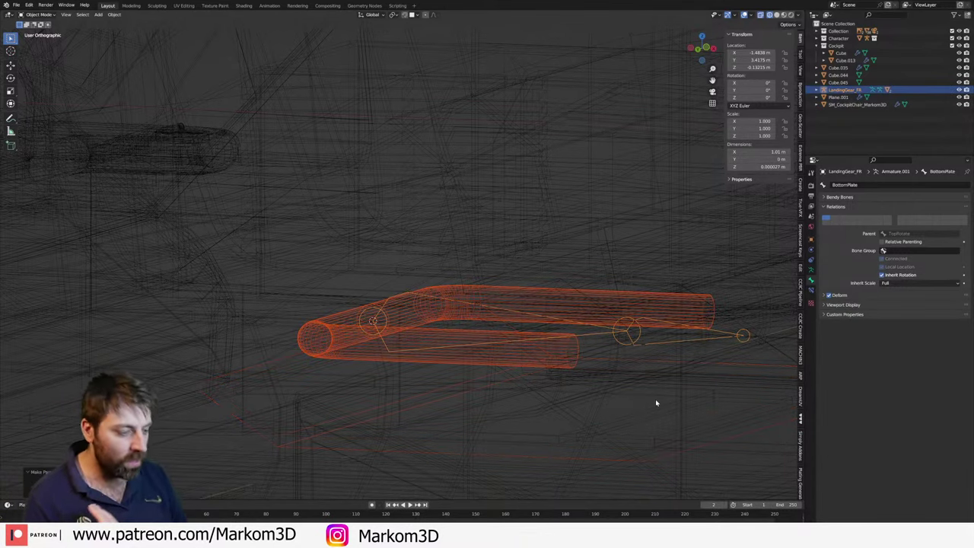
- Reframe the landing gear from the front in solid shading and select the skid cylinder
{"action": "key", "text": "KP_1"}
{"action": "middle_click_drag", "start_coordinate": [655, 399], "coordinate": [446, 338], "text": "shift"}
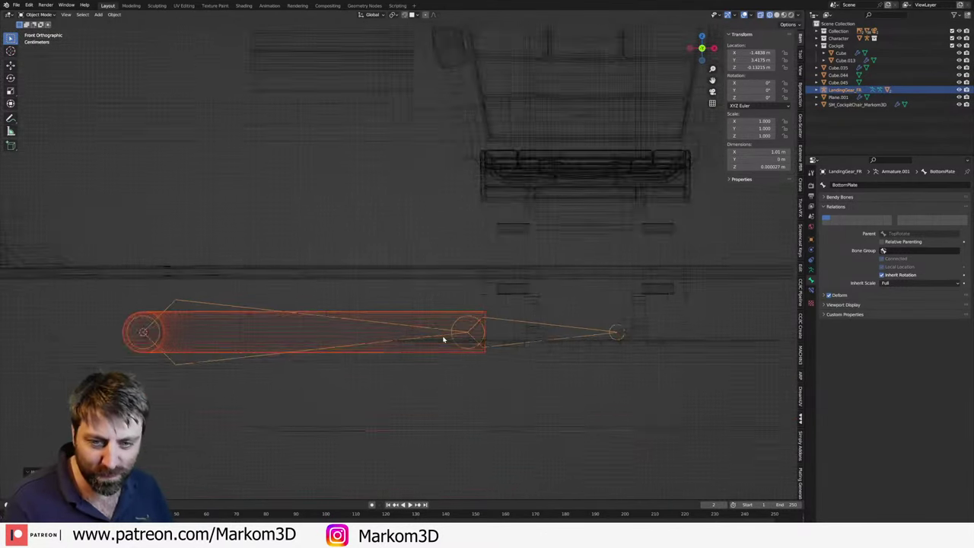
{"action": "scroll", "coordinate": [446, 338], "scroll_direction": "up", "scroll_amount": 2}
{"action": "middle_click_drag", "start_coordinate": [384, 362], "coordinate": [425, 360], "text": "shift"}
{"action": "key", "text": "z"}
{"action": "left_click", "coordinate": [457, 335]}
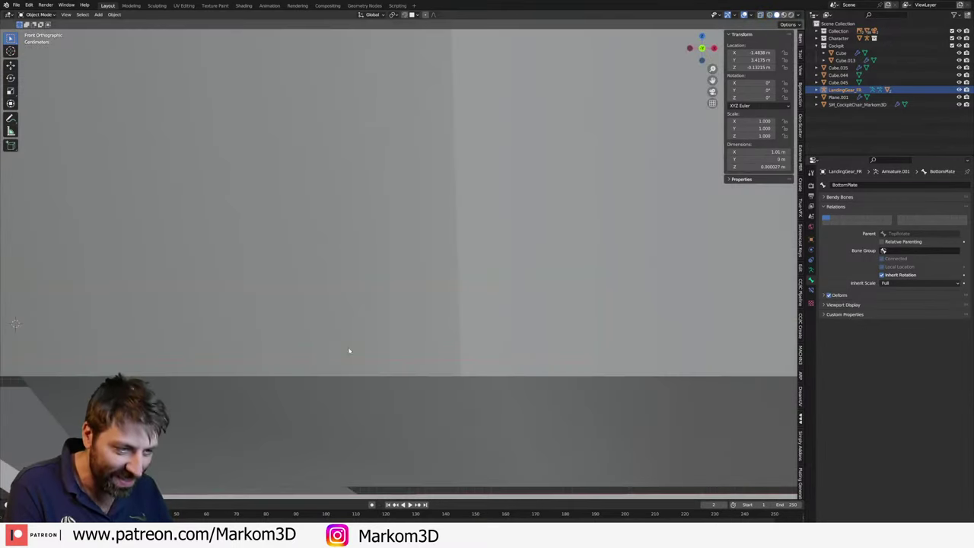
{"action": "key", "text": "z"}
{"action": "middle_click_drag", "start_coordinate": [385, 320], "coordinate": [485, 268]}
{"action": "left_click", "coordinate": [392, 304]}
{"action": "key", "text": "z"}
{"action": "left_click", "coordinate": [533, 270]}
{"action": "scroll", "coordinate": [533, 269], "scroll_direction": "up", "scroll_amount": 5}
{"action": "scroll", "coordinate": [533, 270], "scroll_direction": "up", "scroll_amount": 2}
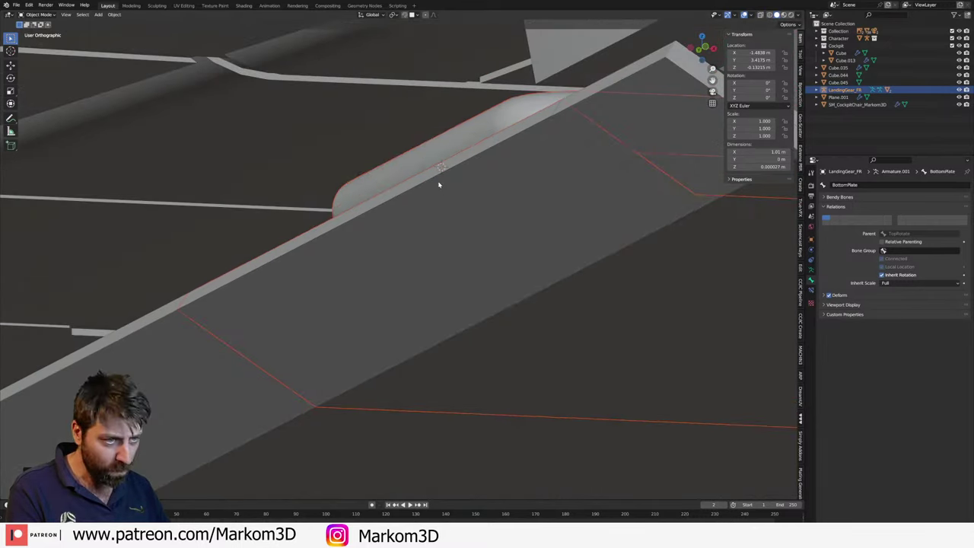
{"action": "left_click", "coordinate": [433, 149]}
- Assign the whole cylinder mesh to the TopRotate vertex group in Edit Mode
{"action": "key", "text": "Tab"}
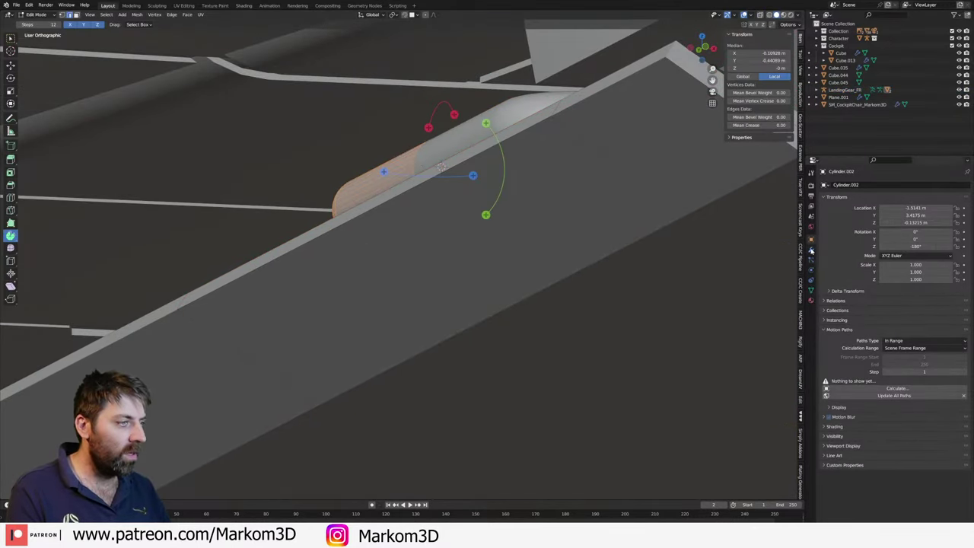
{"action": "left_click", "coordinate": [811, 291]}
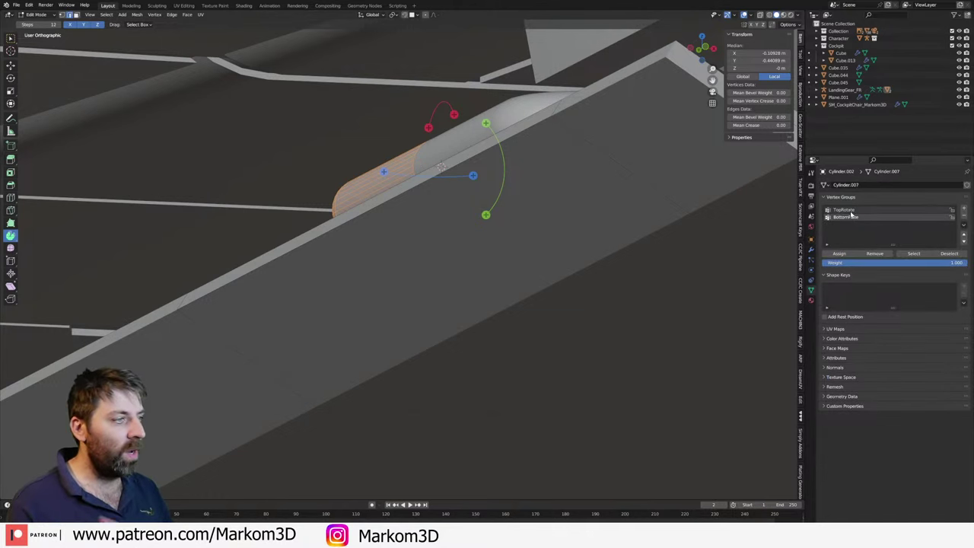
{"action": "left_click", "coordinate": [843, 210]}
{"action": "left_click", "coordinate": [841, 255]}
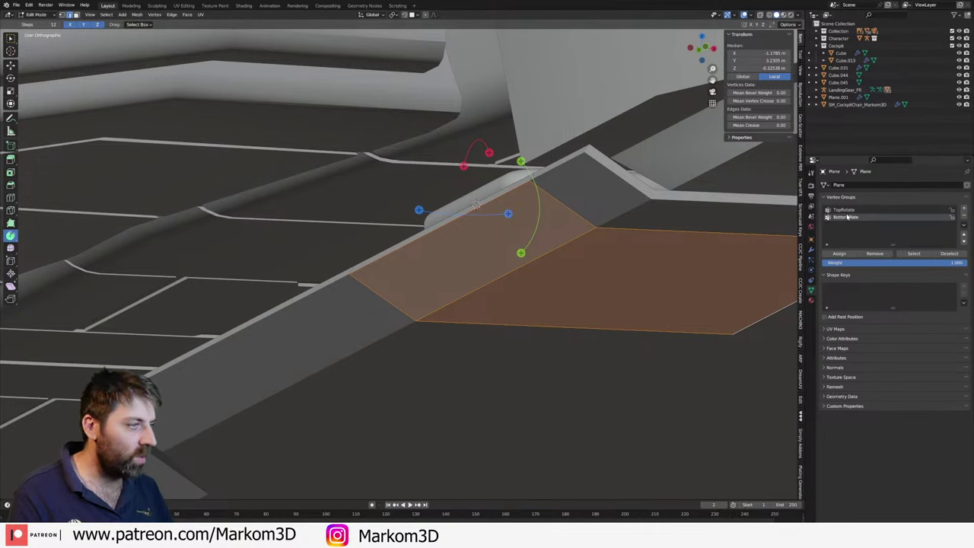
{"action": "key", "text": "Tab"}
- Return to a front wireframe view and select the cylinder
{"action": "key", "text": "KP_1"}
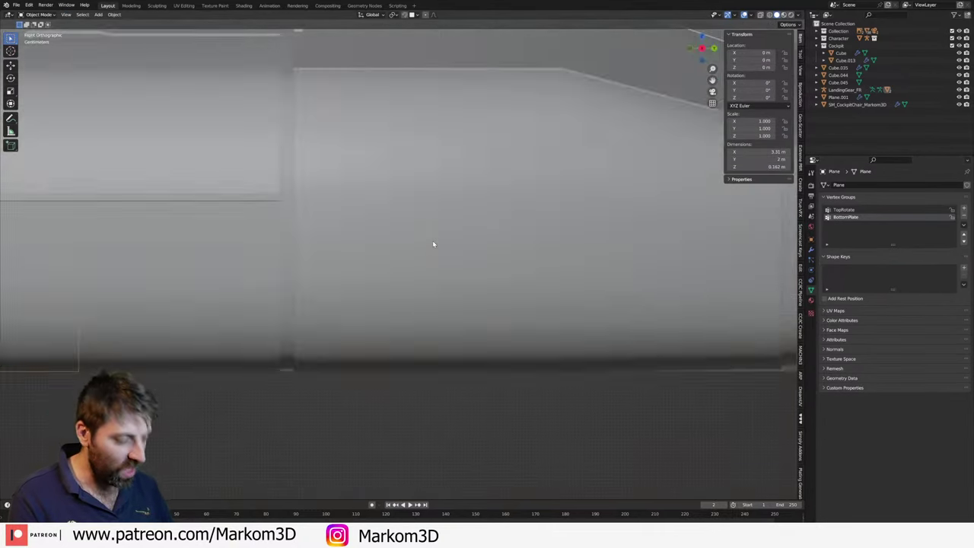
{"action": "key", "text": "z"}
{"action": "left_click", "coordinate": [397, 258]}
{"action": "middle_click_drag", "start_coordinate": [397, 258], "coordinate": [422, 210], "text": "shift"}
{"action": "left_click", "coordinate": [550, 250]}
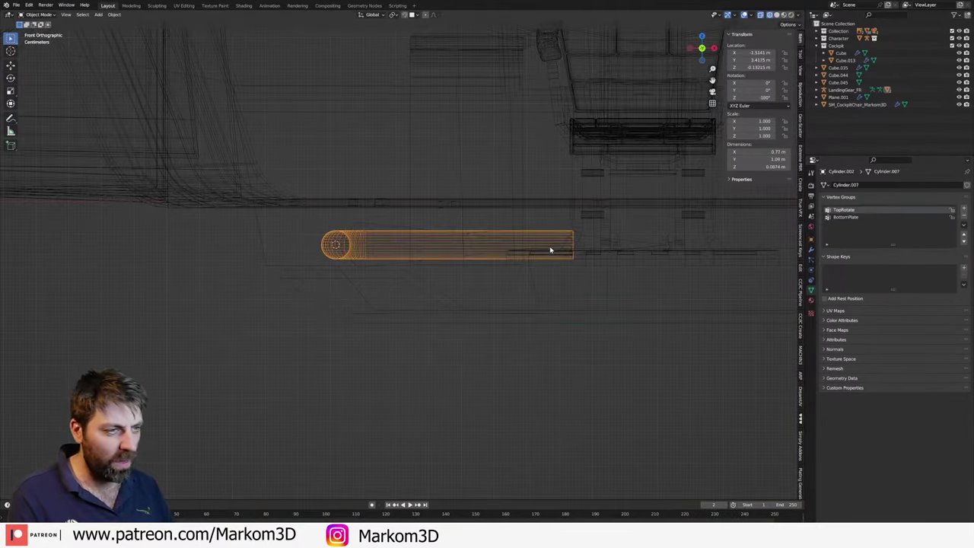
- Select the LandingGear_FR armature and switch it into Pose Mode
{"action": "left_click", "coordinate": [567, 243]}
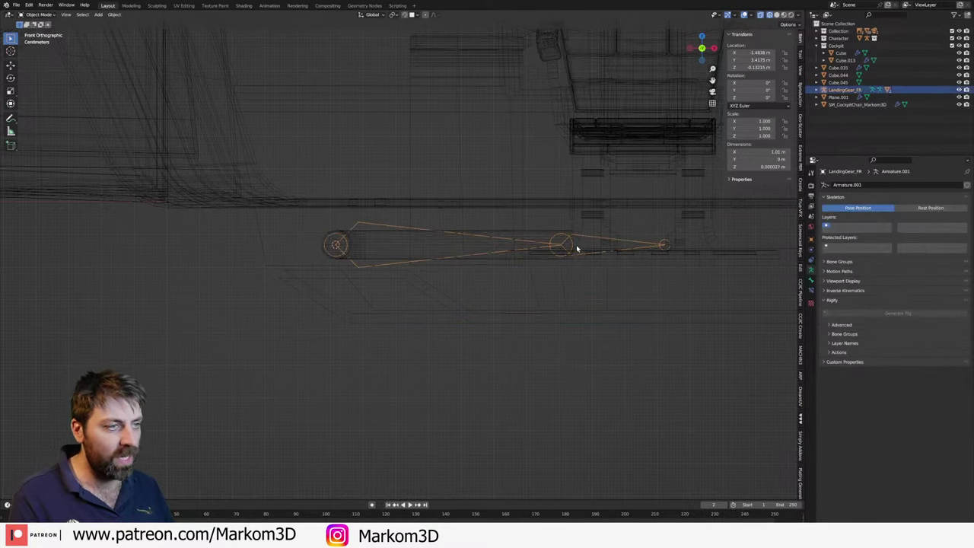
{"action": "left_click", "coordinate": [32, 14]}
{"action": "left_click", "coordinate": [39, 38]}
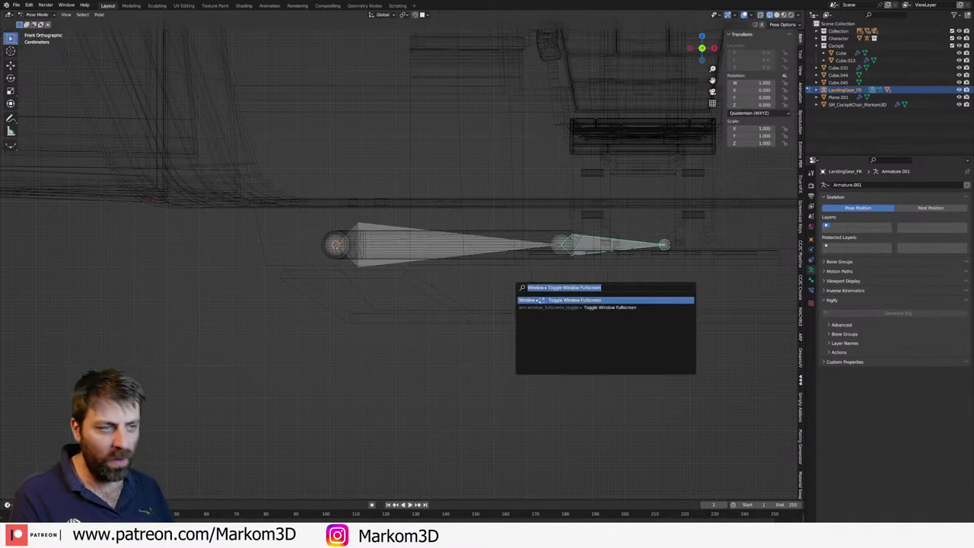
- Enable In Front in the armature's Viewport Display, then select the landing-gear bone in Solid shading
{"action": "left_click", "coordinate": [811, 239]}
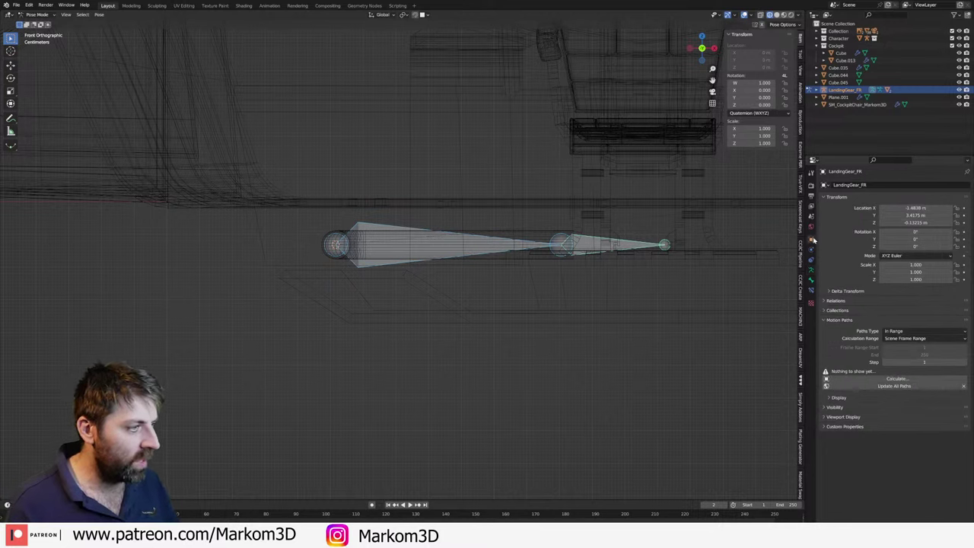
{"action": "left_click", "coordinate": [822, 407]}
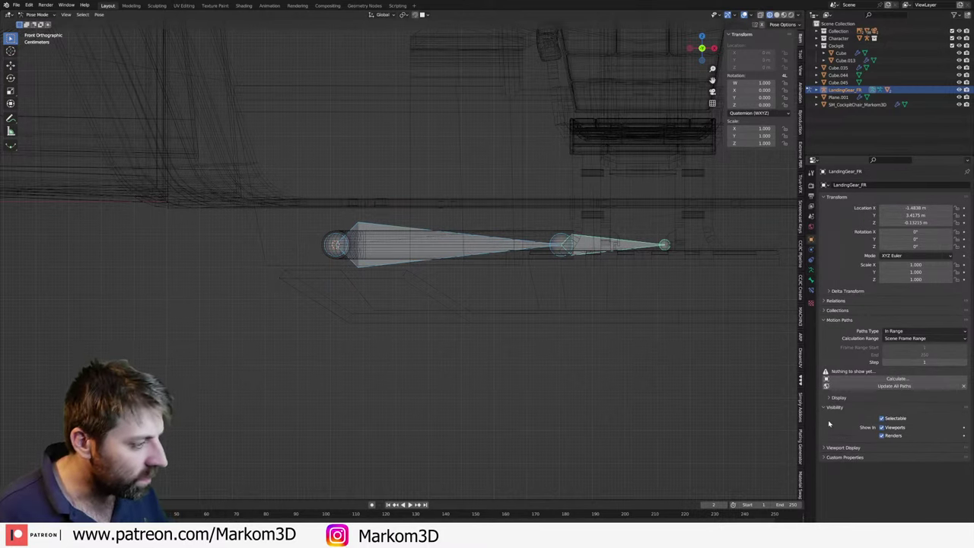
{"action": "left_click", "coordinate": [827, 407]}
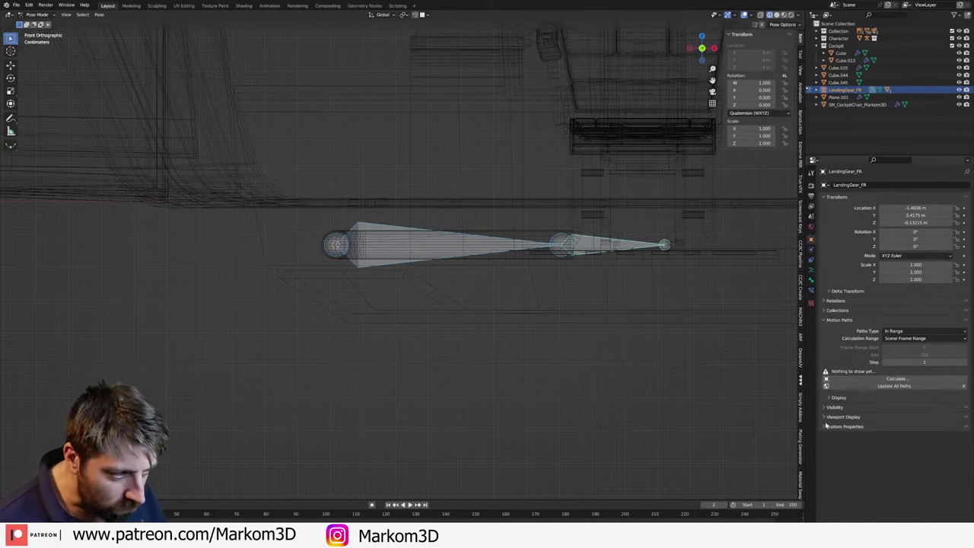
{"action": "left_click", "coordinate": [826, 417]}
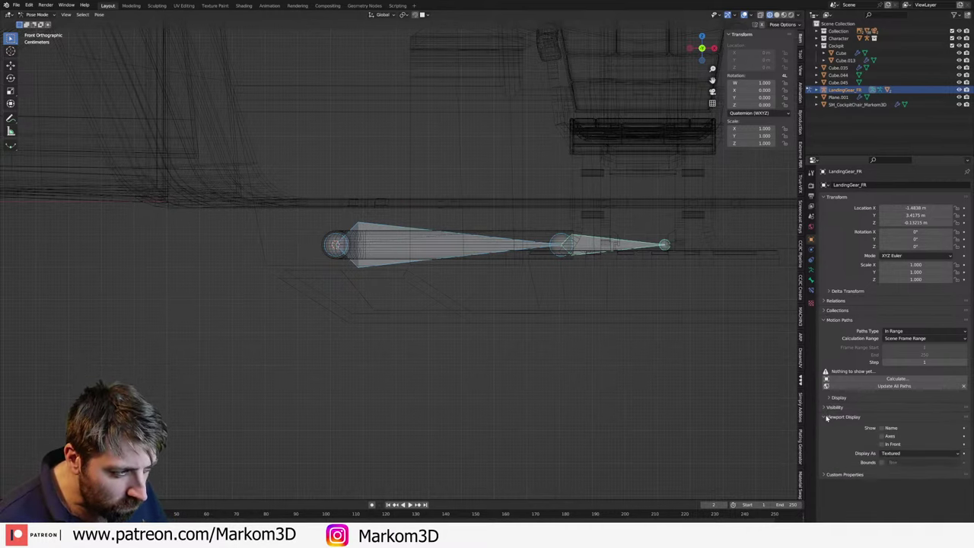
{"action": "left_click", "coordinate": [894, 444]}
{"action": "scroll", "coordinate": [479, 312], "scroll_direction": "down", "scroll_amount": 2}
{"action": "key", "text": "shift+z"}
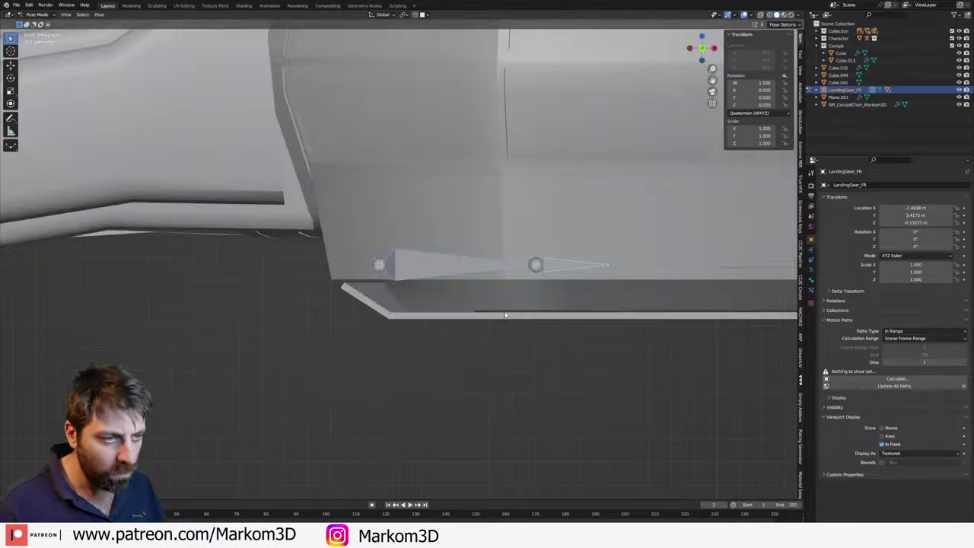
{"action": "middle_click_drag", "start_coordinate": [480, 313], "coordinate": [505, 307]}
{"action": "left_click", "coordinate": [501, 242]}
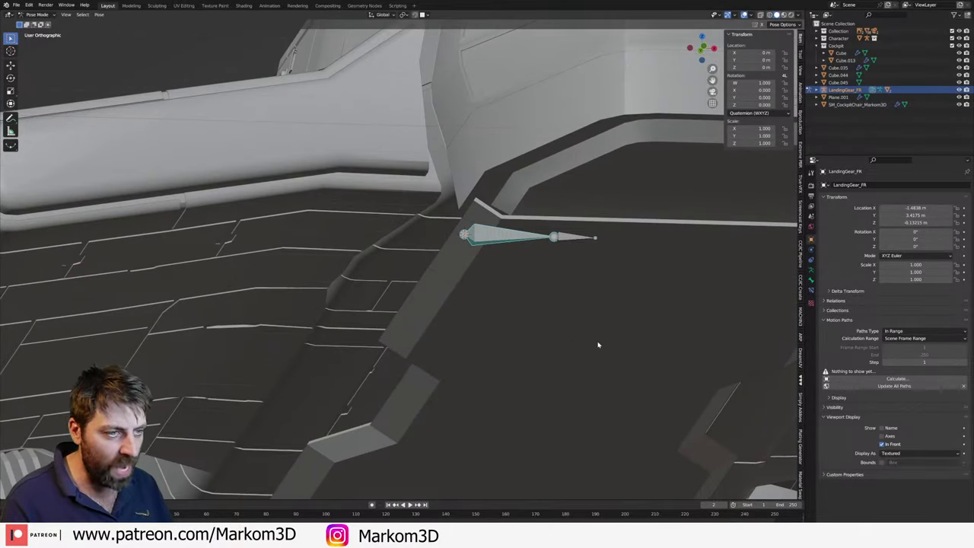
- Try several down and horizontal rotations on the landing-gear bones from the front view
{"action": "key", "text": "KP_1"}
{"action": "key", "text": "r"}
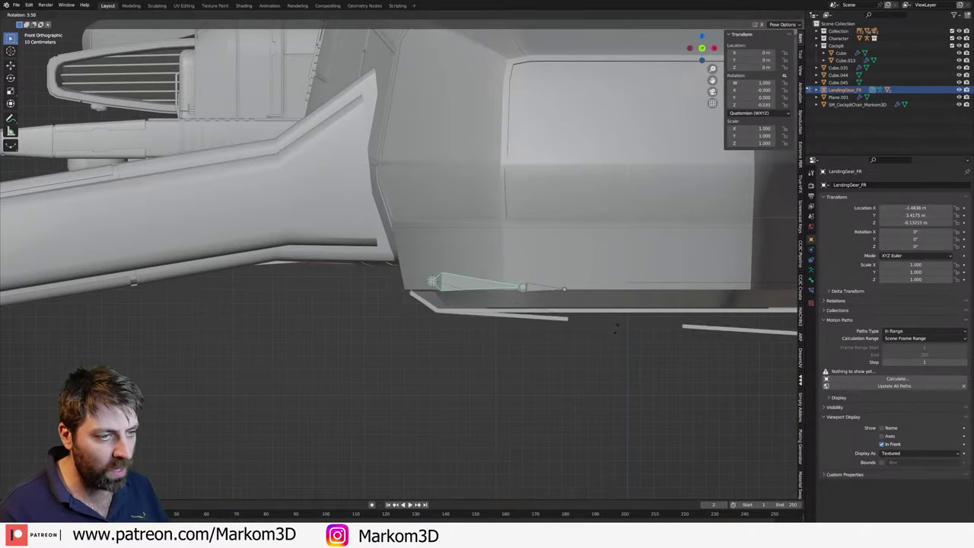
{"action": "left_click", "coordinate": [525, 321]}
{"action": "key", "text": "r"}
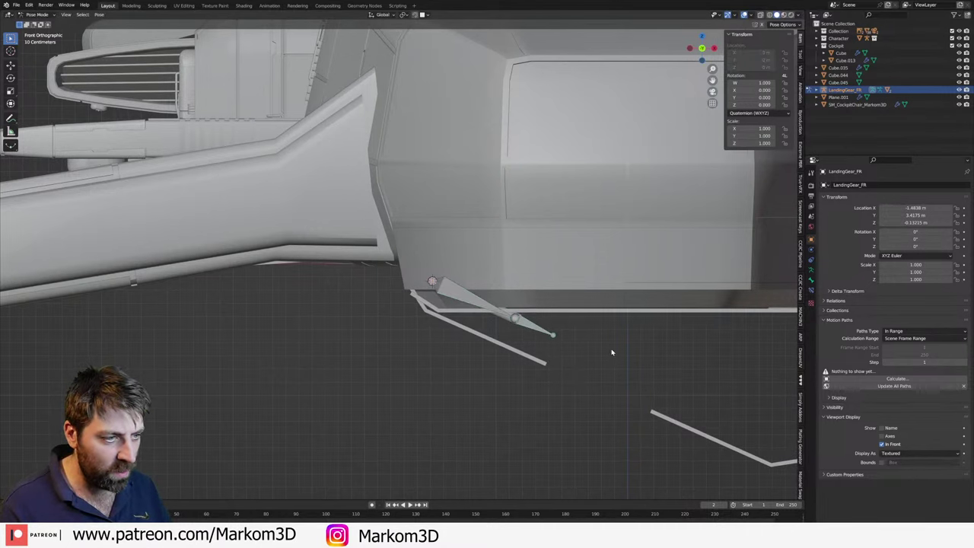
{"action": "left_click", "coordinate": [615, 298]}
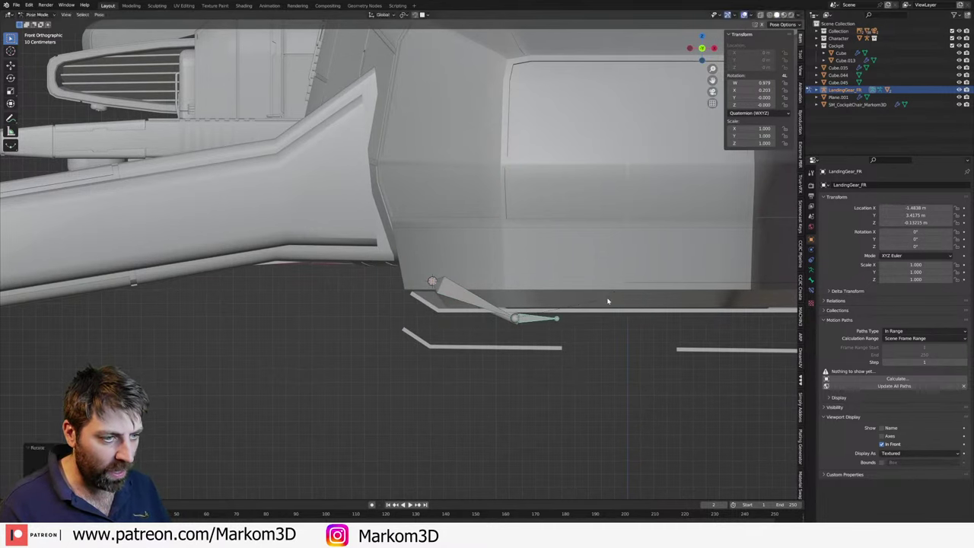
{"action": "key", "text": "r"}
{"action": "left_click", "coordinate": [505, 367]}
{"action": "key", "text": "r"}
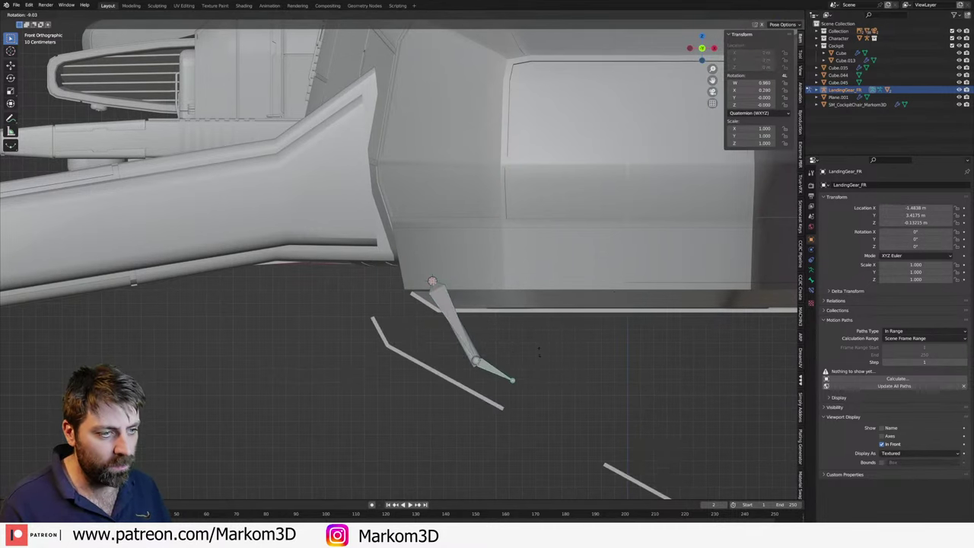
{"action": "left_click", "coordinate": [518, 359]}
- Inspect the tilted pose from the side, then clear the bone's rotation and location
{"action": "scroll", "coordinate": [518, 359], "scroll_direction": "down", "scroll_amount": 5}
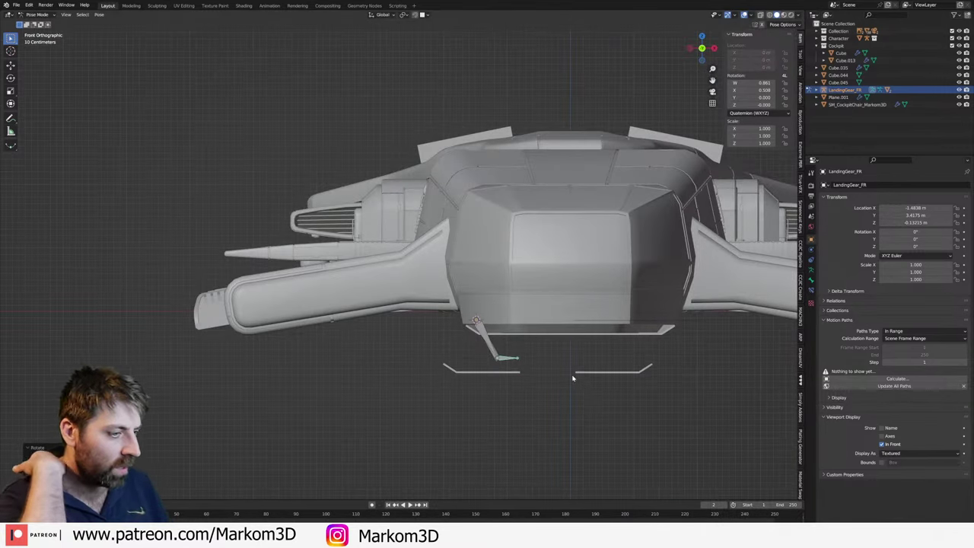
{"action": "middle_click_drag", "start_coordinate": [573, 378], "coordinate": [577, 322]}
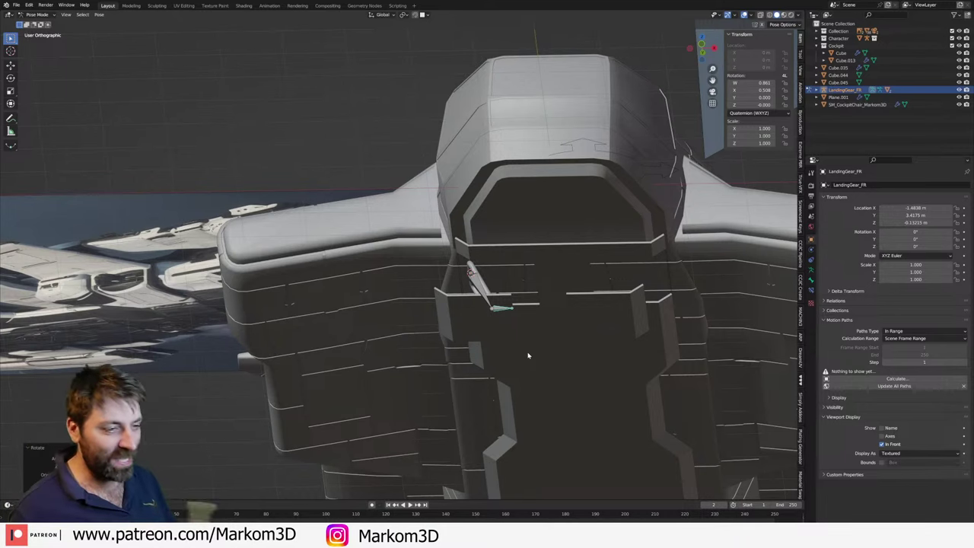
{"action": "mouse_move", "coordinate": [531, 348]}
{"action": "middle_mouse_down"}
{"action": "mouse_move", "coordinate": [556, 403]}
{"action": "mouse_move", "coordinate": [532, 372]}
{"action": "middle_mouse_up"}
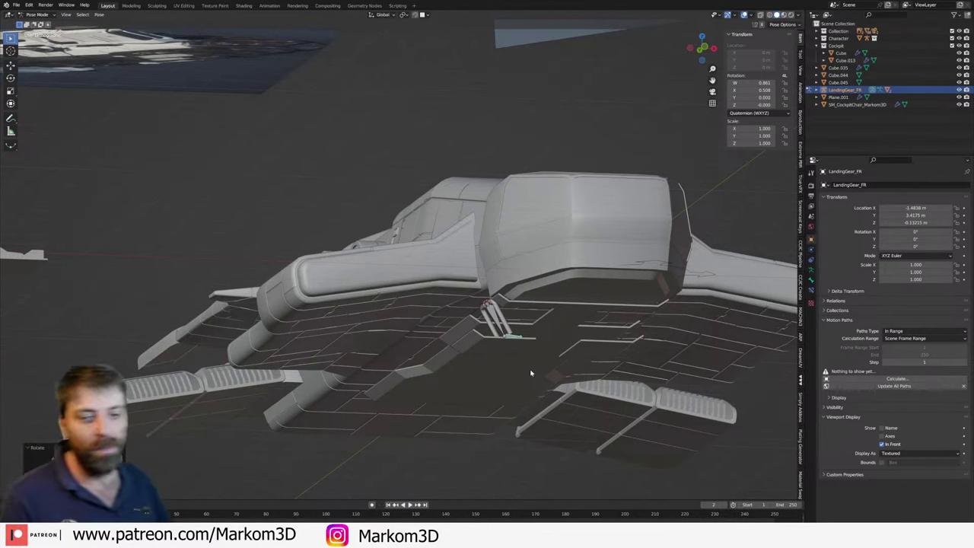
{"action": "scroll", "coordinate": [532, 373], "scroll_direction": "up", "scroll_amount": 1}
{"action": "scroll", "coordinate": [530, 365], "scroll_direction": "up", "scroll_amount": 2}
{"action": "scroll", "coordinate": [533, 354], "scroll_direction": "up", "scroll_amount": 2}
{"action": "scroll", "coordinate": [533, 346], "scroll_direction": "up", "scroll_amount": 1}
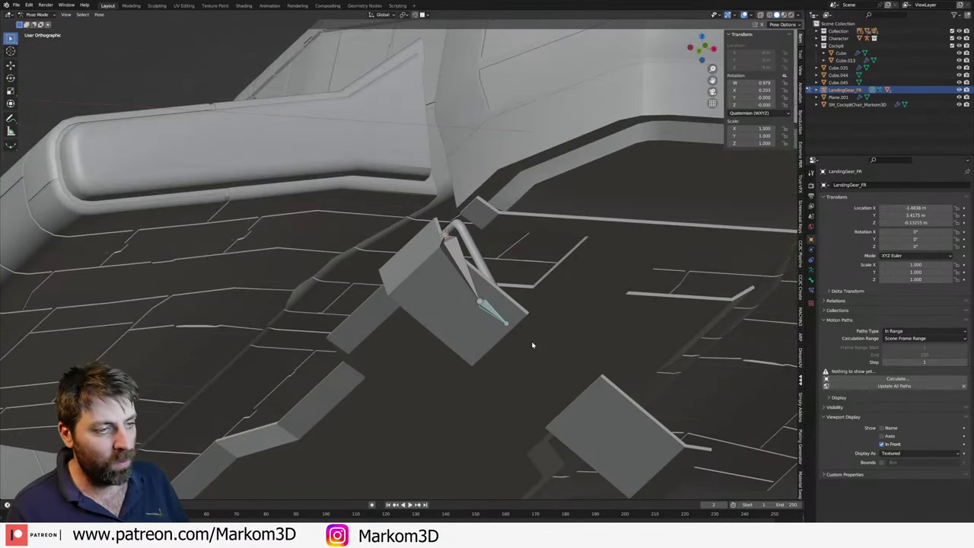
{"action": "key", "text": "alt+r"}
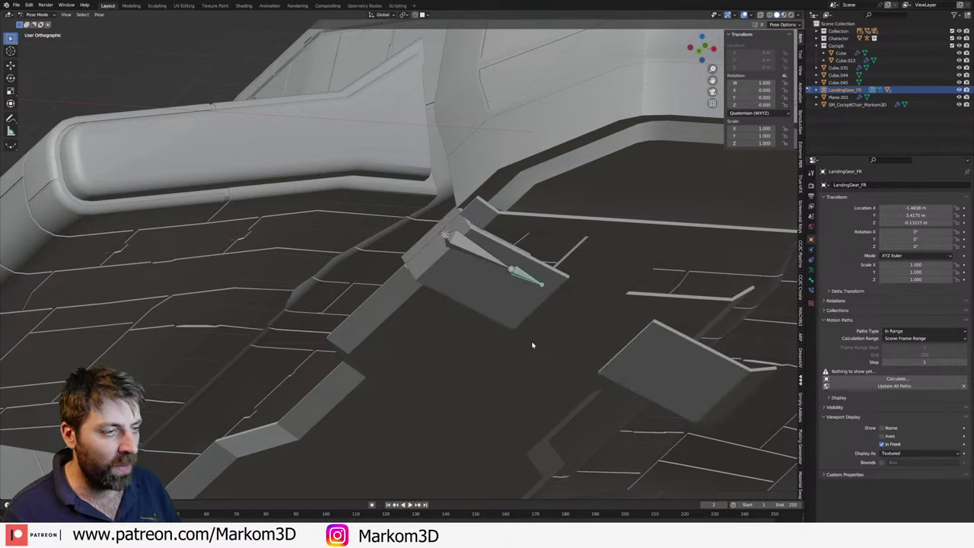
{"action": "key", "text": "alt+g"}
- Swing the landing-gear bone down again from the front view
{"action": "key", "text": "grave"}
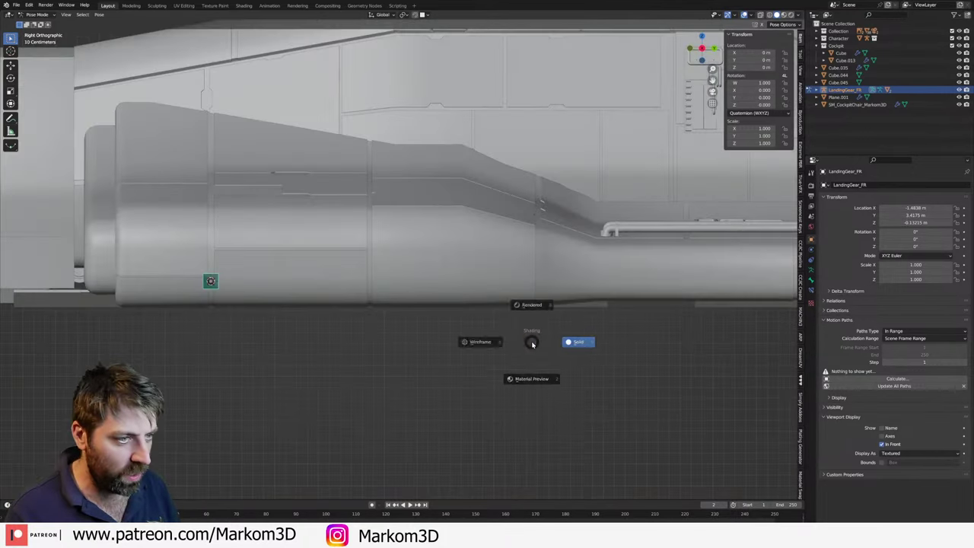
{"action": "key", "text": "KP_1"}
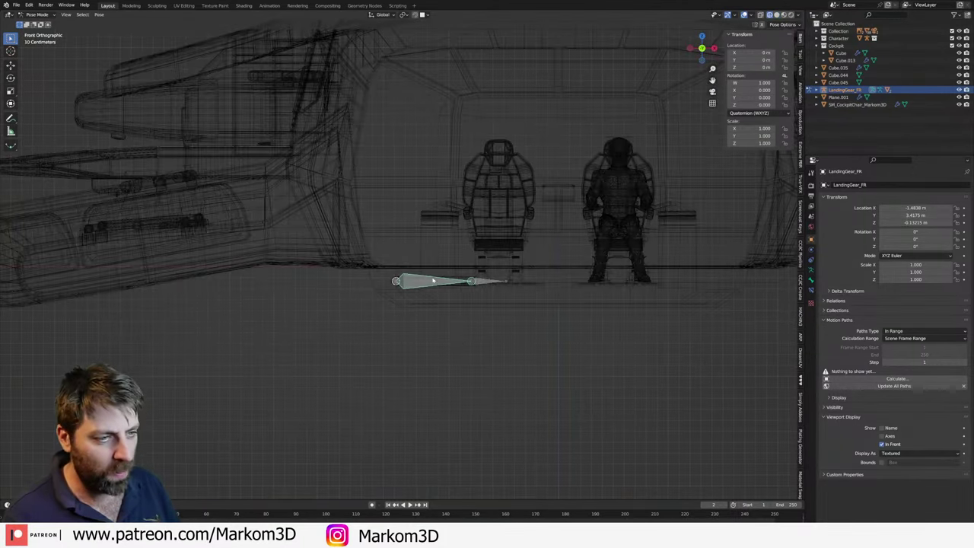
{"action": "key", "text": "r"}
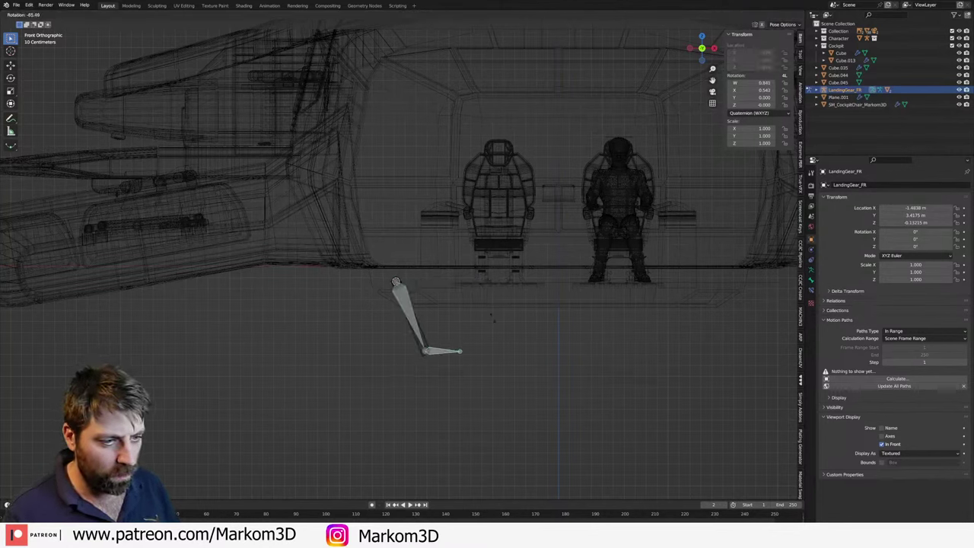
{"action": "left_click", "coordinate": [461, 289]}
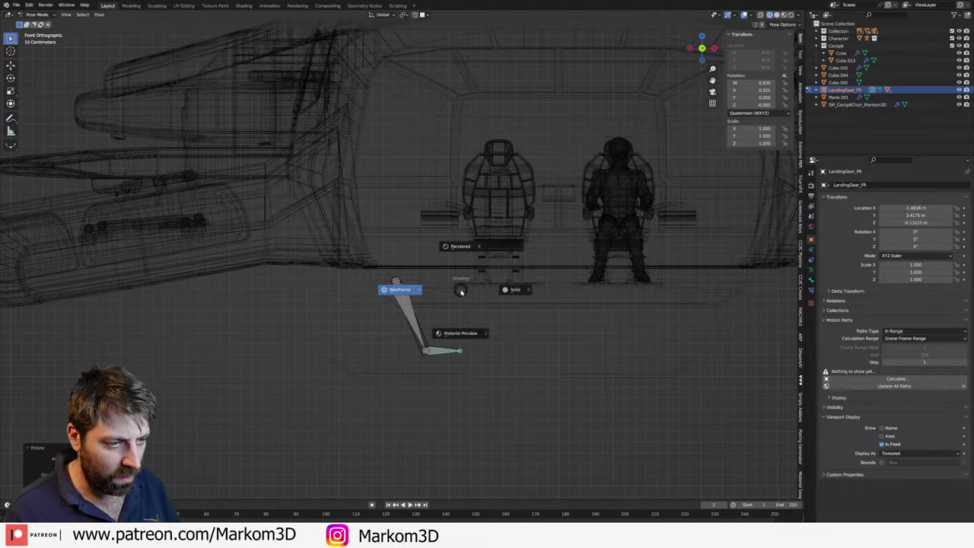
- Check the lowered gear in Solid shading from rear, top and bottom views
{"action": "key", "text": "shift+z"}
{"action": "mouse_move", "coordinate": [482, 426]}
{"action": "middle_mouse_down"}
{"action": "mouse_move", "coordinate": [495, 459]}
{"action": "mouse_move", "coordinate": [588, 419]}
{"action": "mouse_move", "coordinate": [465, 457]}
{"action": "mouse_move", "coordinate": [487, 447]}
{"action": "middle_mouse_up"}
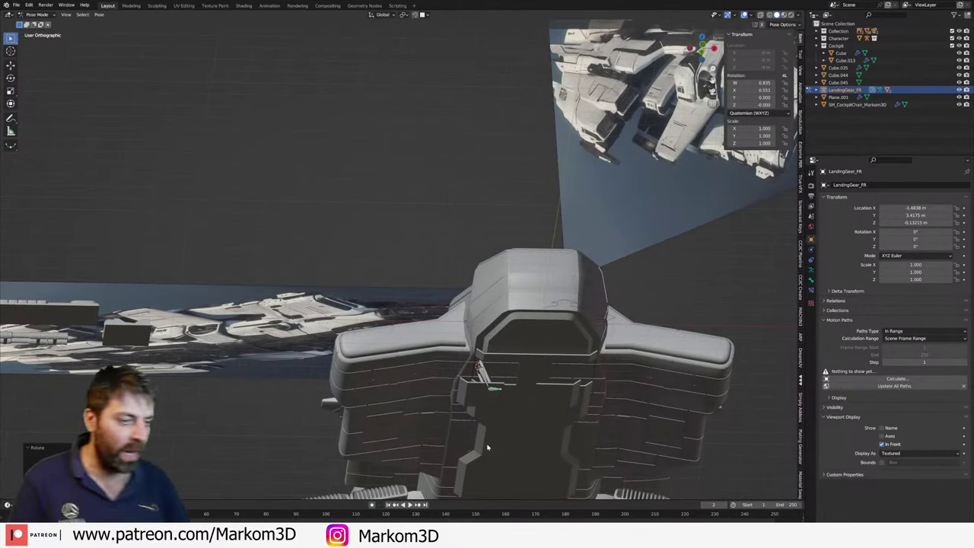
{"action": "middle_click_drag", "start_coordinate": [547, 394], "coordinate": [543, 404]}
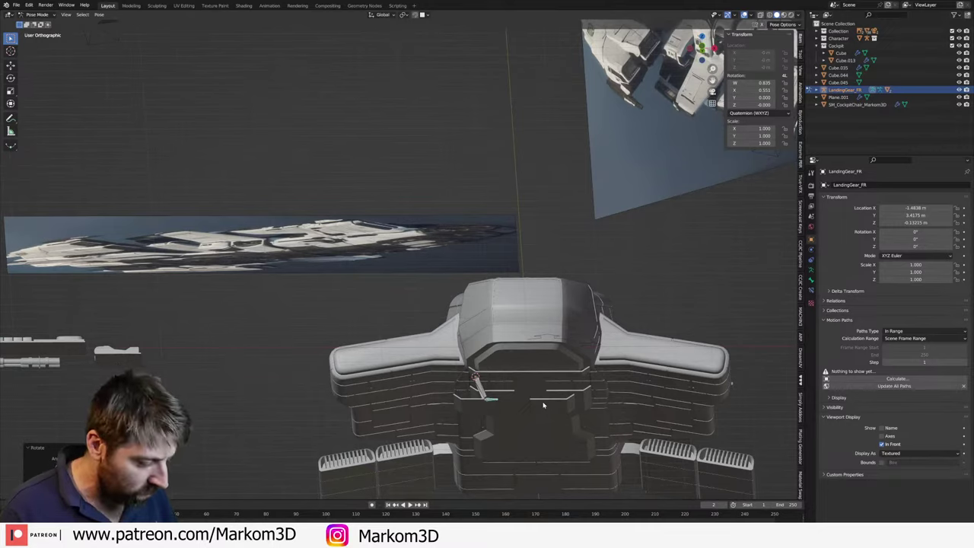
{"action": "key", "text": "KP_7"}
{"action": "key", "text": "ctrl+KP_7"}
{"action": "key", "text": "KP_Decimal"}
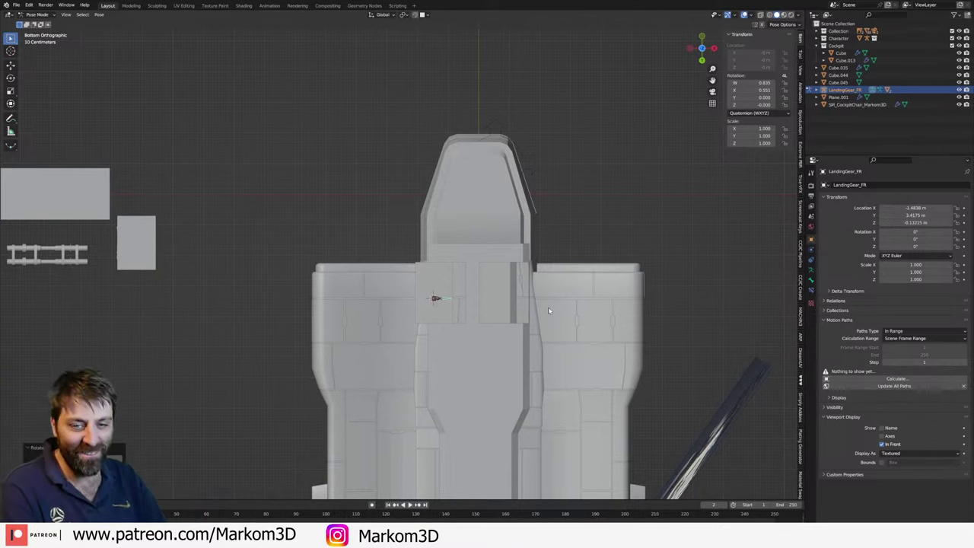
- Rotate the landing-gear bone downward in front wireframe view, then undo back to rest
{"action": "mouse_move", "coordinate": [528, 298]}
{"action": "middle_mouse_down"}
{"action": "mouse_move", "coordinate": [459, 315]}
{"action": "mouse_move", "coordinate": [461, 362]}
{"action": "middle_mouse_up"}
{"action": "scroll", "coordinate": [461, 365], "scroll_direction": "up", "scroll_amount": 4}
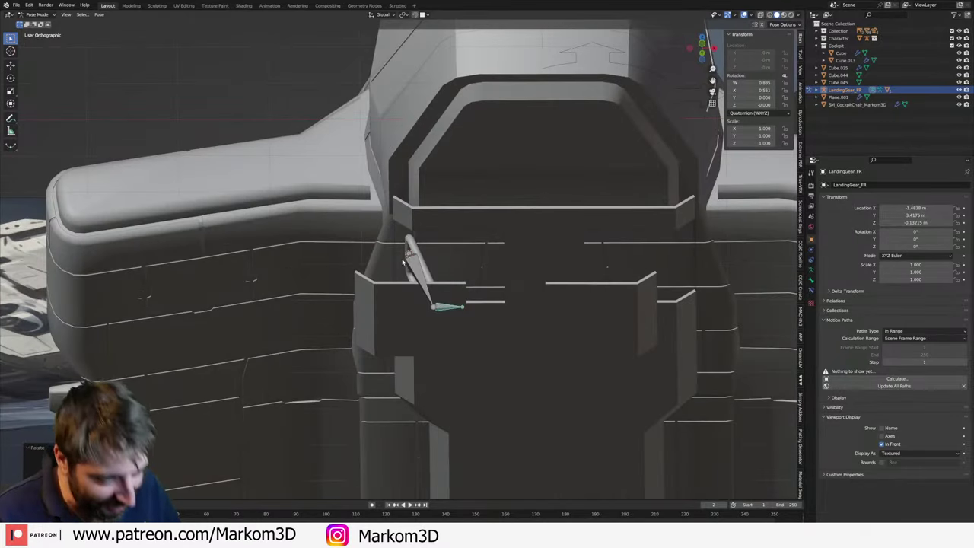
{"action": "key", "text": "KP_1"}
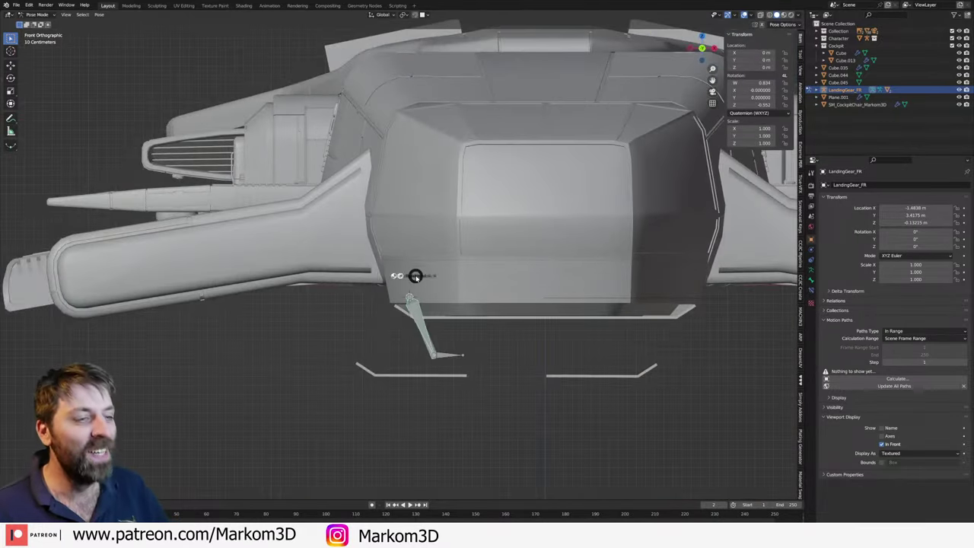
{"action": "left_click", "coordinate": [346, 277]}
{"action": "key", "text": "r"}
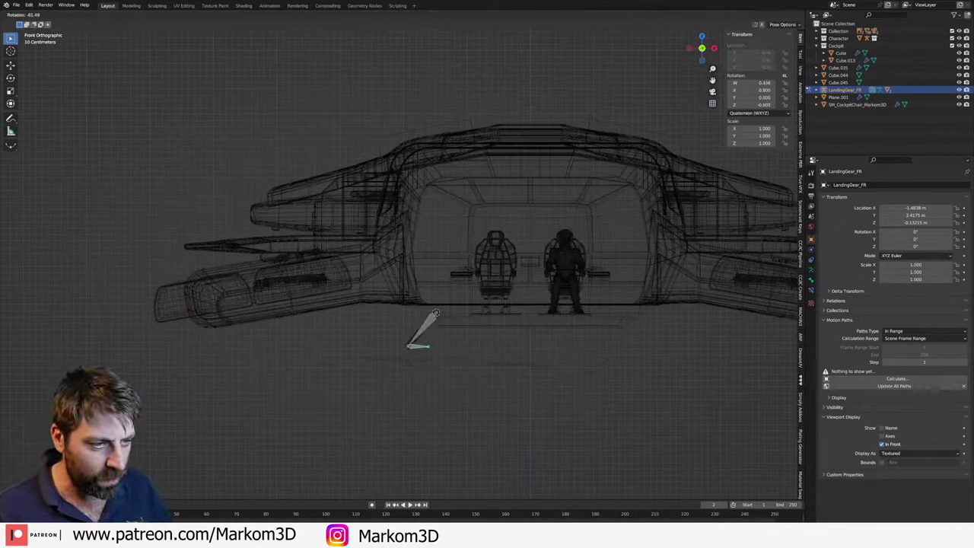
{"action": "left_click", "coordinate": [482, 286]}
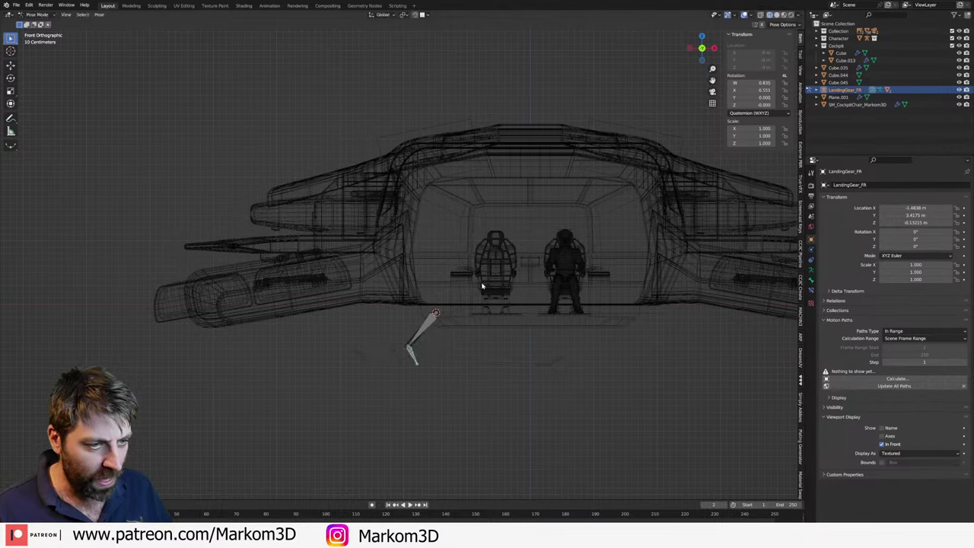
{"action": "key", "text": "ctrl+z"}
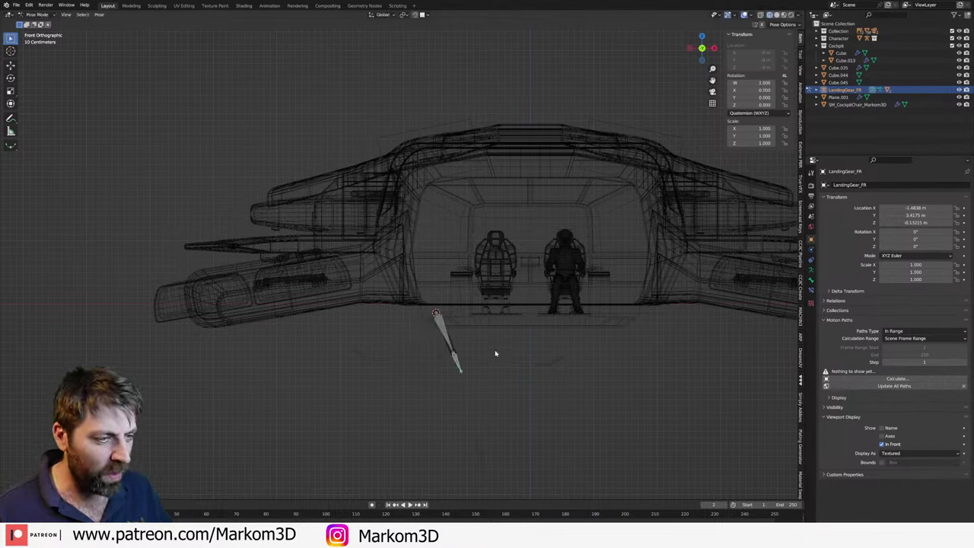
{"action": "key", "text": "ctrl+z"}
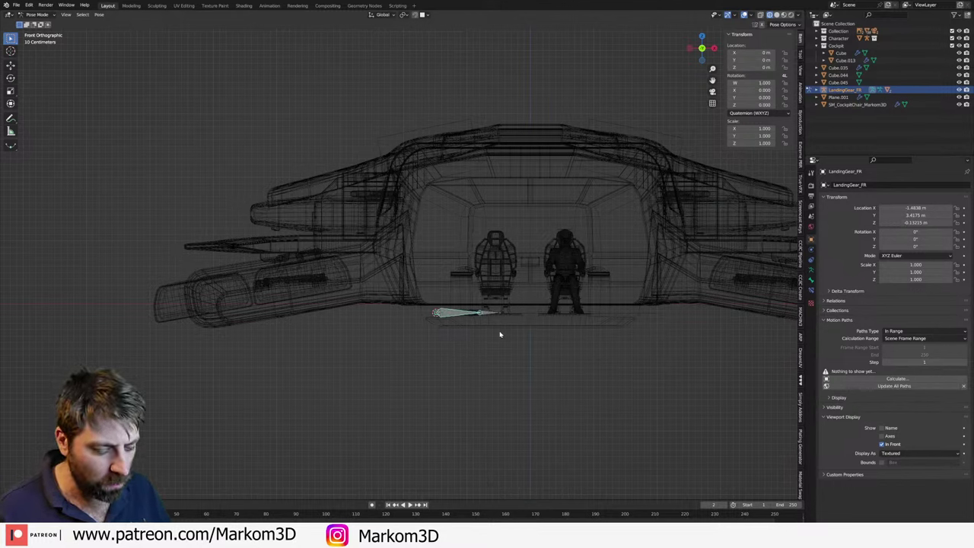
- Rotate the bone straight down about X, then clear its location and rotation
{"action": "key", "text": "r"}
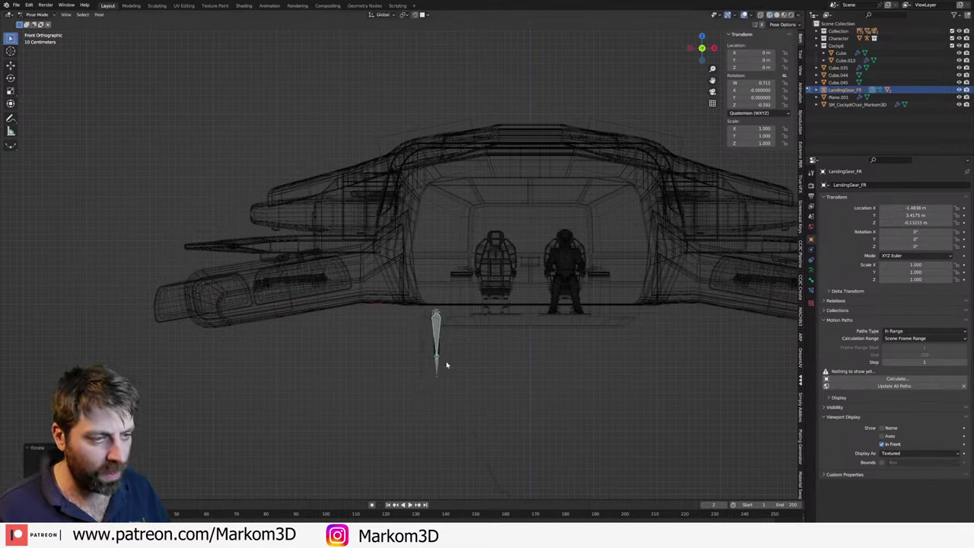
{"action": "key", "text": "x"}
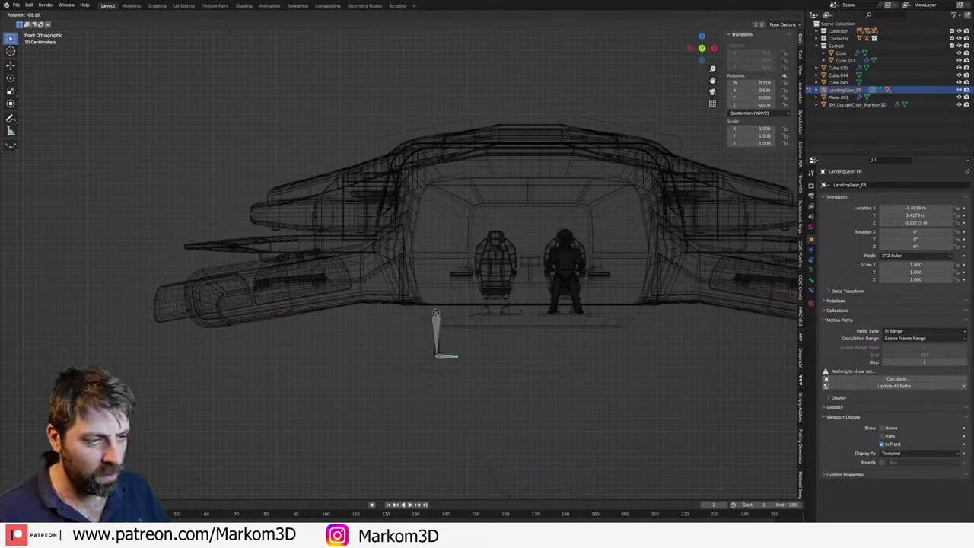
{"action": "left_click", "coordinate": [518, 308]}
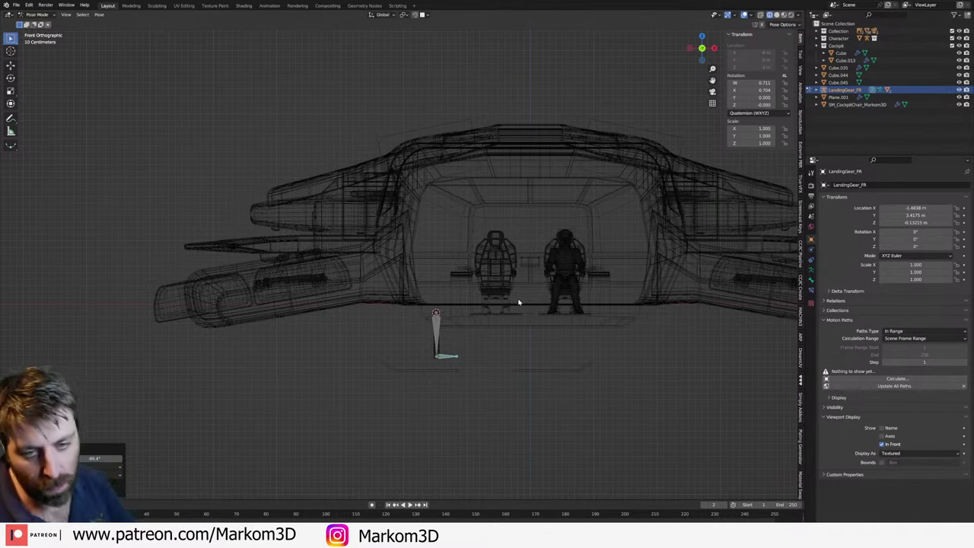
{"action": "key", "text": "alt+g"}
{"action": "key", "text": "alt+r"}
- Switch to Solid shading, frame the bone, and leave Pose Mode
{"action": "key", "text": "z"}
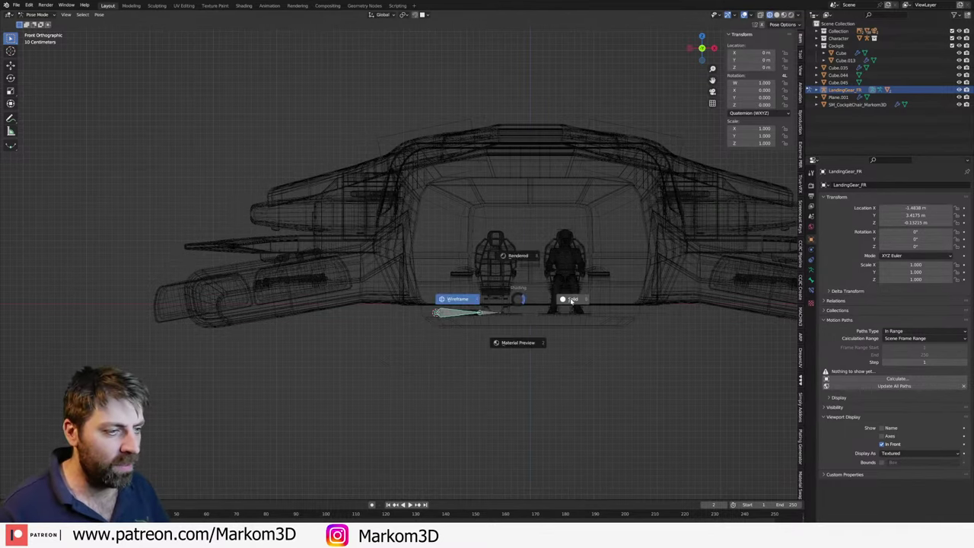
{"action": "left_click", "coordinate": [567, 297]}
{"action": "key", "text": "KP_Decimal"}
{"action": "mouse_move", "coordinate": [563, 283]}
{"action": "middle_mouse_down"}
{"action": "mouse_move", "coordinate": [490, 311]}
{"action": "mouse_move", "coordinate": [449, 304]}
{"action": "middle_mouse_up"}
{"action": "scroll", "coordinate": [477, 328], "scroll_direction": "down", "scroll_amount": 3}
{"action": "key", "text": "ctrl+Tab"}
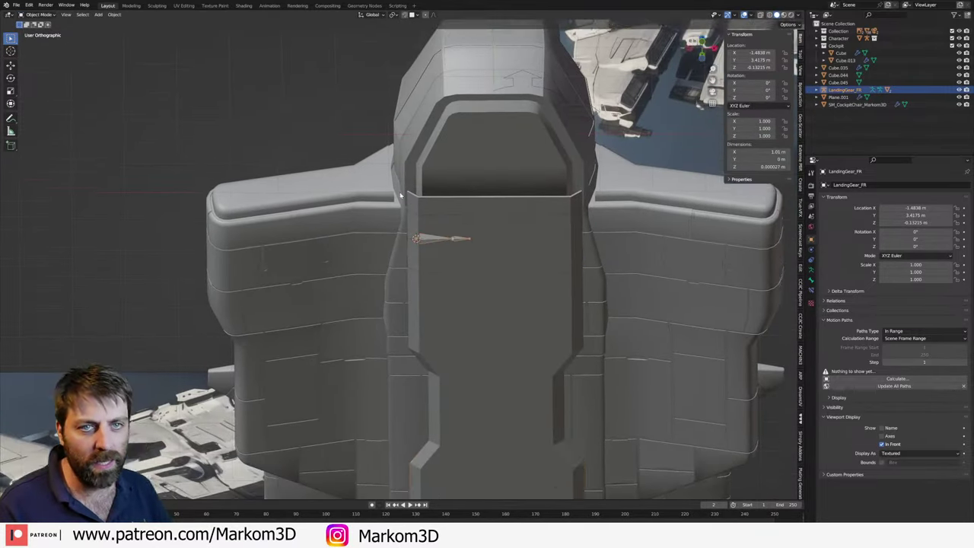
- Select the Plane.001 and Plane hull panels, set see-through wireframe shading, and switch to front orthographic view
{"action": "left_click", "coordinate": [450, 304]}
{"action": "key", "text": "Tab"}
{"action": "middle_click_drag", "start_coordinate": [428, 258], "coordinate": [454, 235]}
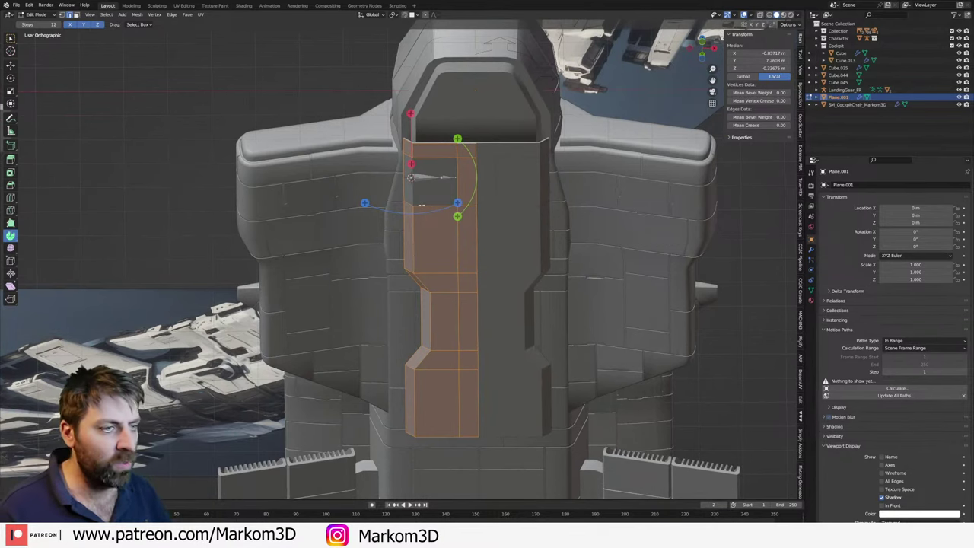
{"action": "key", "text": "z"}
{"action": "left_click", "coordinate": [360, 206]}
{"action": "key", "text": "Tab"}
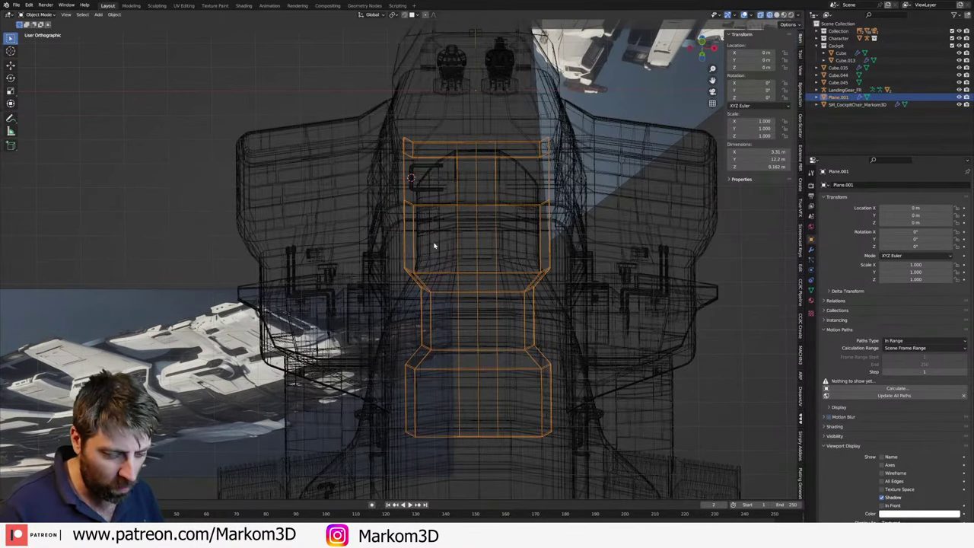
{"action": "key", "text": "alt+a"}
{"action": "key", "text": "z"}
{"action": "left_click", "coordinate": [479, 242]}
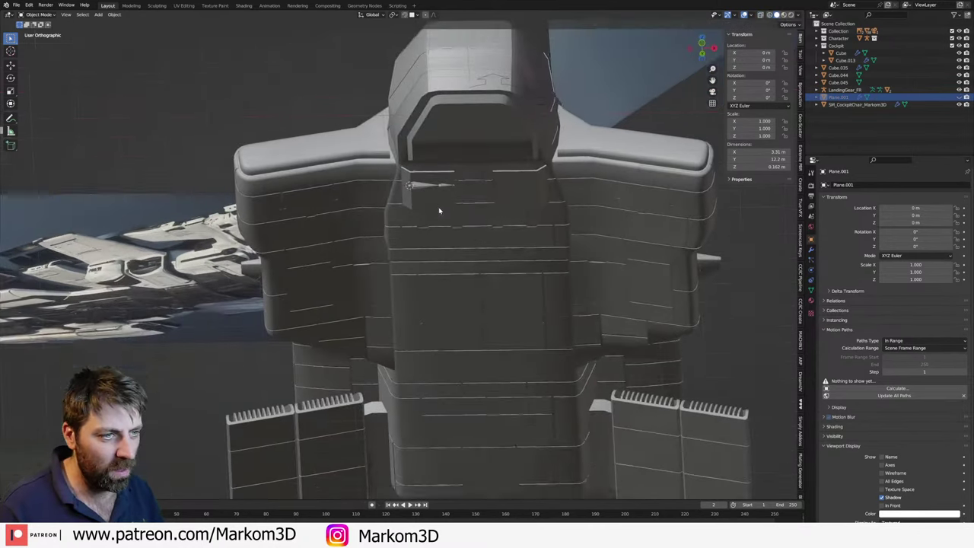
{"action": "scroll", "coordinate": [440, 243], "scroll_direction": "up", "scroll_amount": 3}
{"action": "left_click", "coordinate": [435, 229]}
{"action": "key", "text": "alt+z"}
{"action": "middle_click_drag", "start_coordinate": [394, 227], "coordinate": [419, 261]}
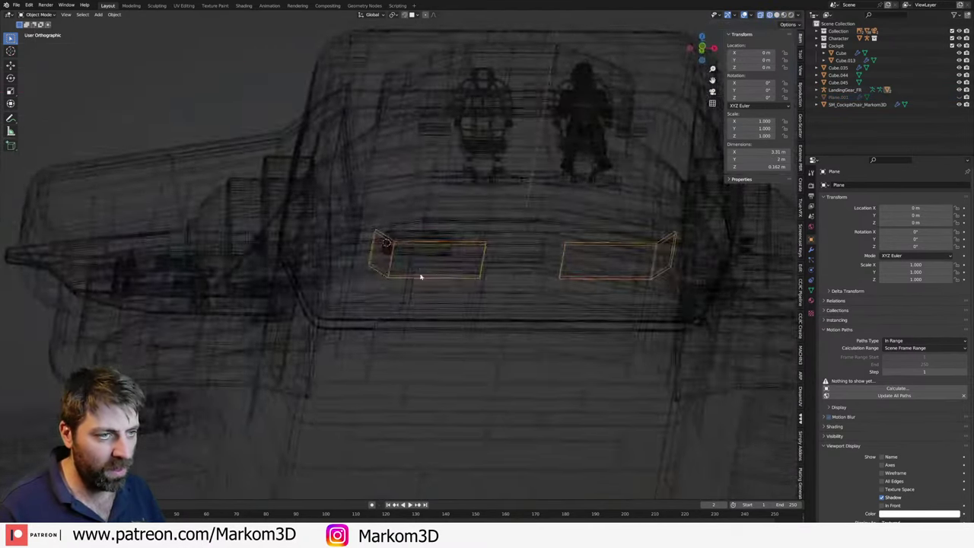
{"action": "key", "text": "KP_1"}
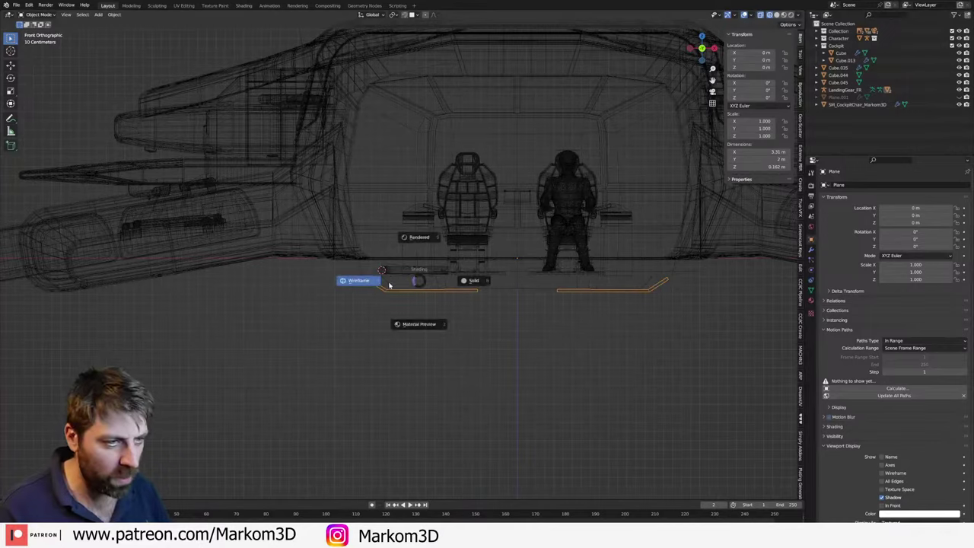
{"action": "scroll", "coordinate": [446, 282], "scroll_direction": "up", "scroll_amount": 5}
- Select the skid cylinder Cylinder.002 near the seats and enter Edit Mode
{"action": "left_click", "coordinate": [452, 271]}
{"action": "left_click", "coordinate": [451, 272]}
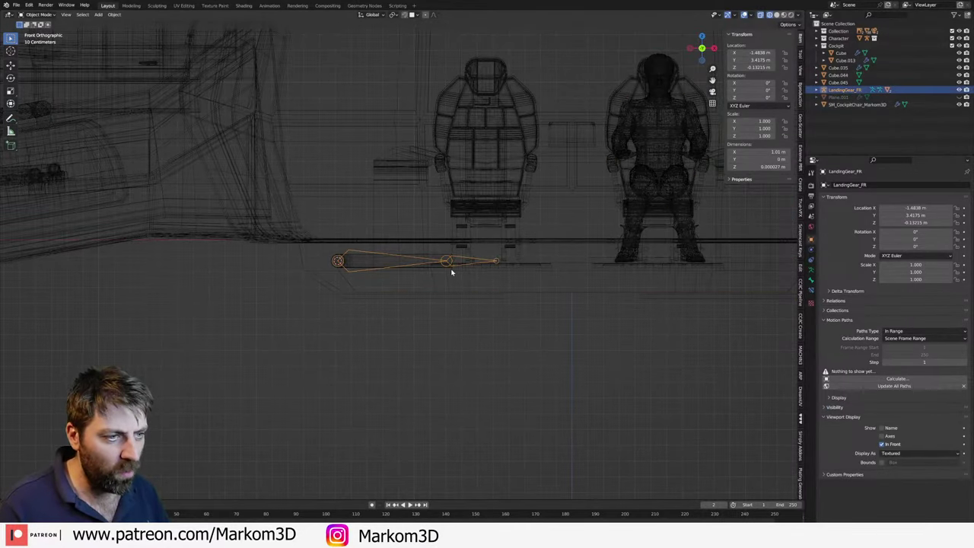
{"action": "left_click", "coordinate": [449, 272]}
{"action": "left_click", "coordinate": [449, 271]}
{"action": "key", "text": "Tab"}
{"action": "scroll", "coordinate": [485, 280], "scroll_direction": "up", "scroll_amount": 4}
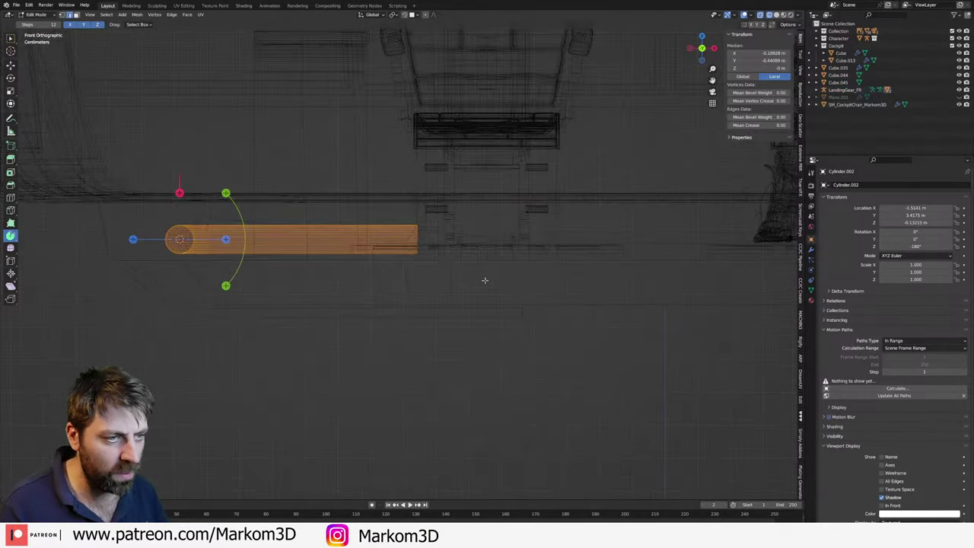
{"action": "scroll", "coordinate": [472, 274], "scroll_direction": "down", "scroll_amount": 1}
{"action": "scroll", "coordinate": [456, 267], "scroll_direction": "down", "scroll_amount": 3}
{"action": "scroll", "coordinate": [437, 260], "scroll_direction": "up", "scroll_amount": 2}
{"action": "scroll", "coordinate": [438, 260], "scroll_direction": "up", "scroll_amount": 2}
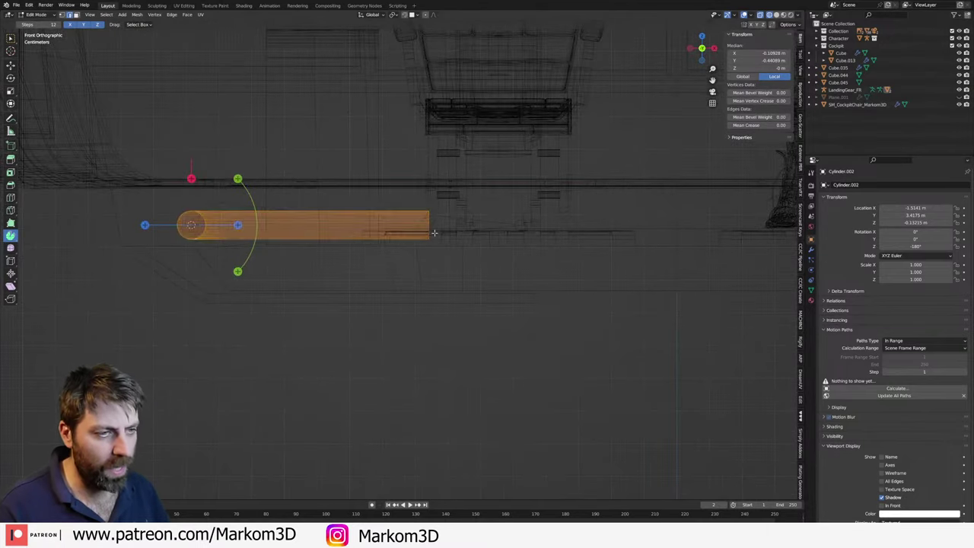
- Pull the cylinder's far end loop back along the X axis
{"action": "left_click", "coordinate": [503, 257]}
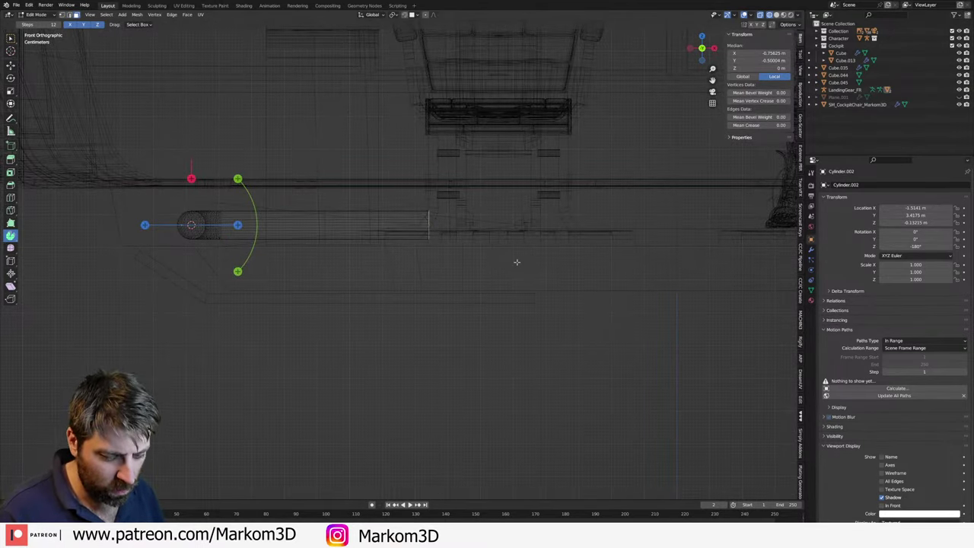
{"action": "key", "text": "g"}
{"action": "key", "text": "x"}
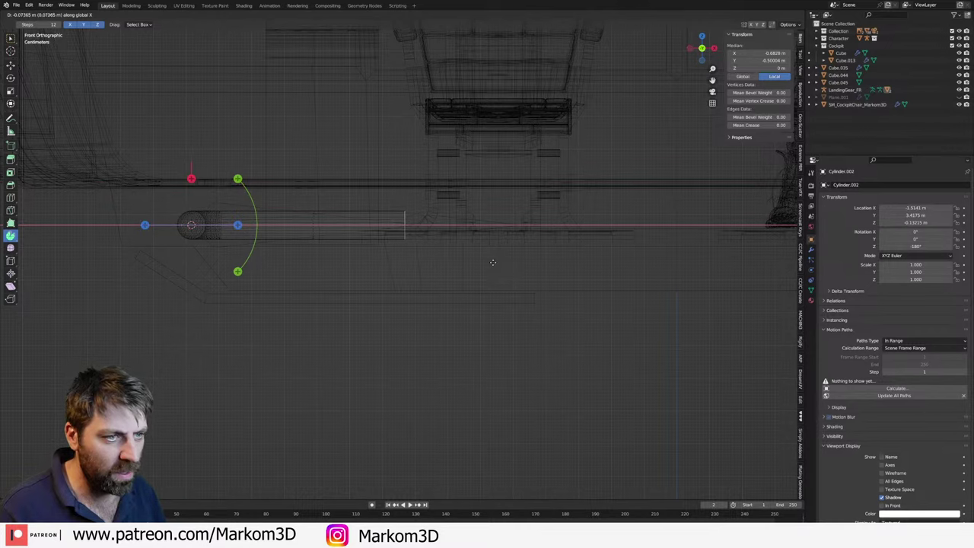
{"action": "left_click", "coordinate": [493, 262]}
{"action": "scroll", "coordinate": [411, 216], "scroll_direction": "up", "scroll_amount": 2}
- Duplicate the end loop in place and rotate it 90 degrees, then 90 around X
{"action": "key", "text": "shift+s"}
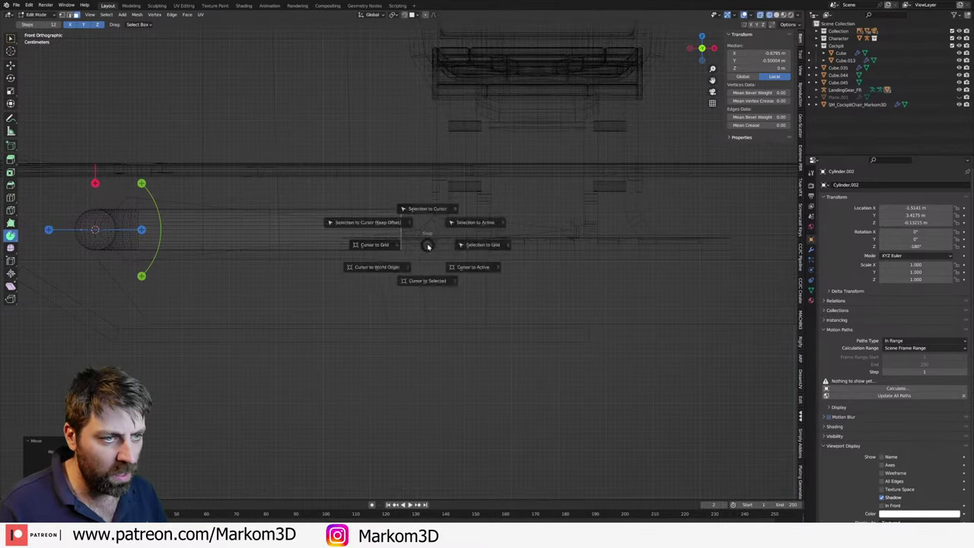
{"action": "left_click", "coordinate": [438, 243]}
{"action": "key", "text": "ctrl+z"}
{"action": "type", "text": "r"}
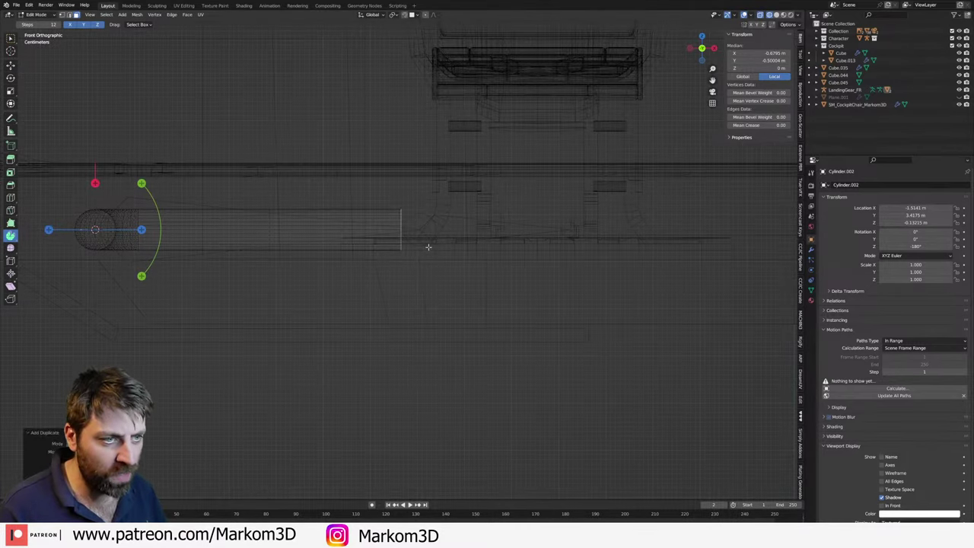
{"action": "type", "text": "90"}
{"action": "key", "text": "Return"}
{"action": "type", "text": "r"}
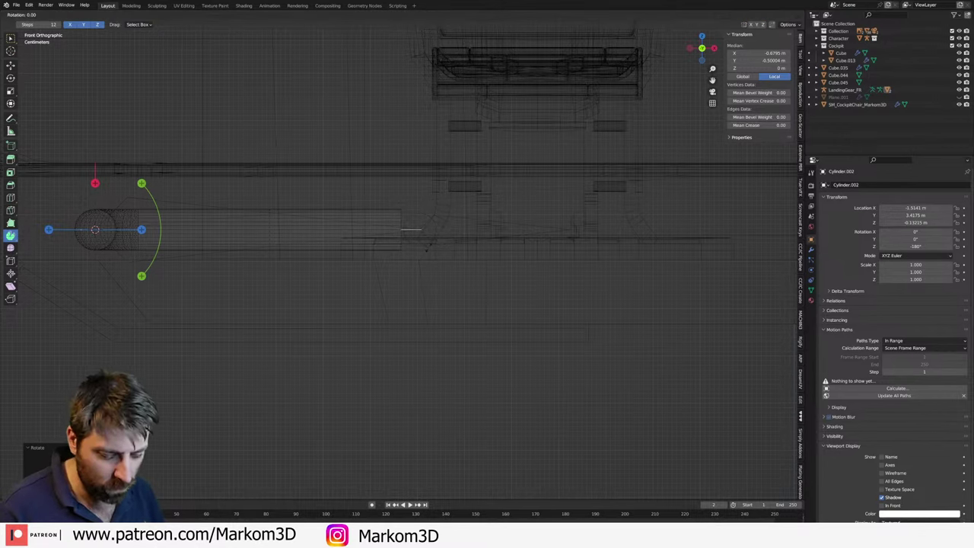
{"action": "type", "text": "x90"}
{"action": "key", "text": "Return"}
- Move the new ring along X and scale it up into a larger disc
{"action": "key", "text": "g"}
{"action": "key", "text": "x"}
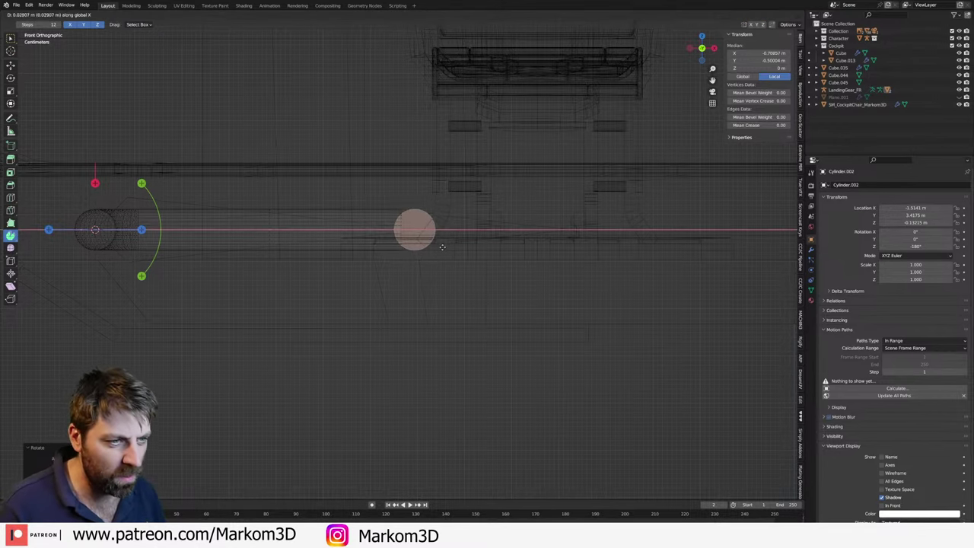
{"action": "left_click", "coordinate": [447, 247]}
{"action": "scroll", "coordinate": [444, 249], "scroll_direction": "up", "scroll_amount": 5}
{"action": "middle_click_drag", "start_coordinate": [438, 246], "coordinate": [512, 232], "text": "shift"}
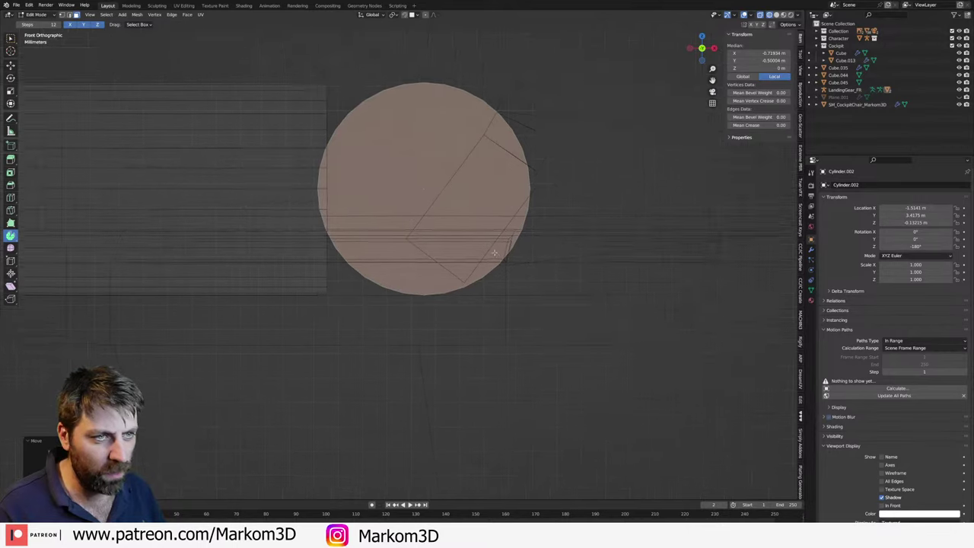
{"action": "scroll", "coordinate": [512, 231], "scroll_direction": "up", "scroll_amount": 2}
{"action": "key", "text": "s"}
{"action": "left_click", "coordinate": [490, 235]}
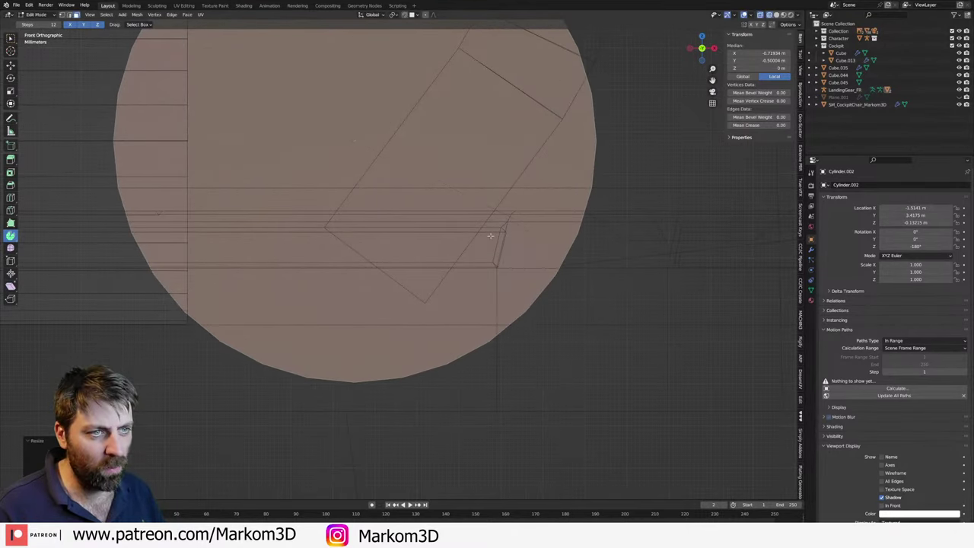
- In top orthographic view, move the disc along the Y axis
{"action": "scroll", "coordinate": [479, 251], "scroll_direction": "down", "scroll_amount": 5}
{"action": "mouse_move", "coordinate": [474, 261]}
{"action": "middle_mouse_down"}
{"action": "mouse_move", "coordinate": [380, 213]}
{"action": "mouse_move", "coordinate": [398, 203]}
{"action": "middle_mouse_up"}
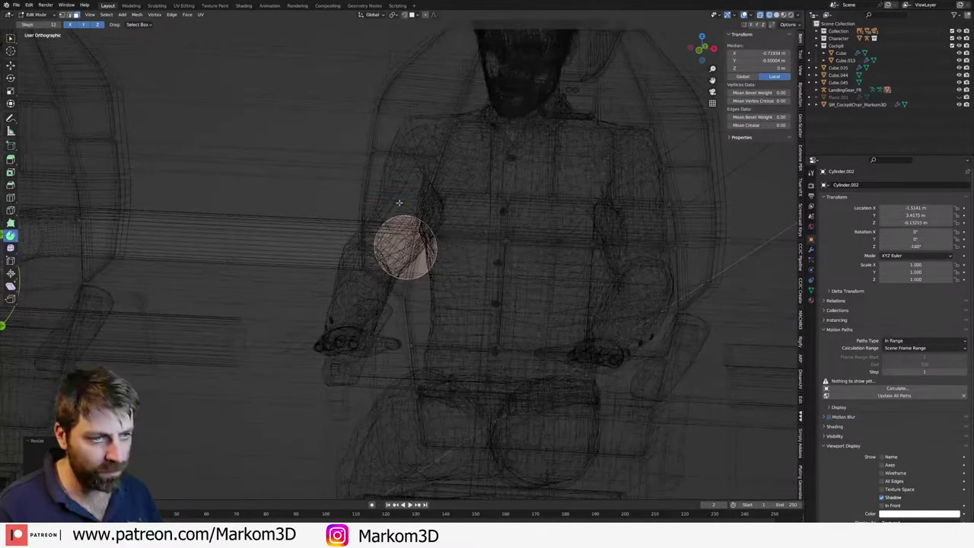
{"action": "scroll", "coordinate": [398, 202], "scroll_direction": "up", "scroll_amount": 5}
{"action": "key", "text": "grave"}
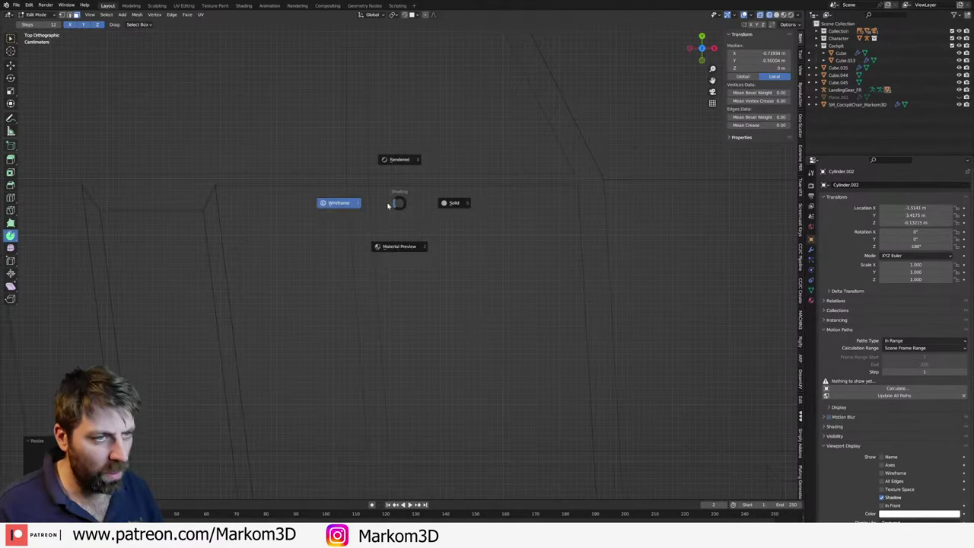
{"action": "left_click", "coordinate": [398, 157]}
{"action": "middle_click_drag", "start_coordinate": [423, 231], "coordinate": [450, 381], "text": "shift"}
{"action": "scroll", "coordinate": [453, 361], "scroll_direction": "up", "scroll_amount": 2}
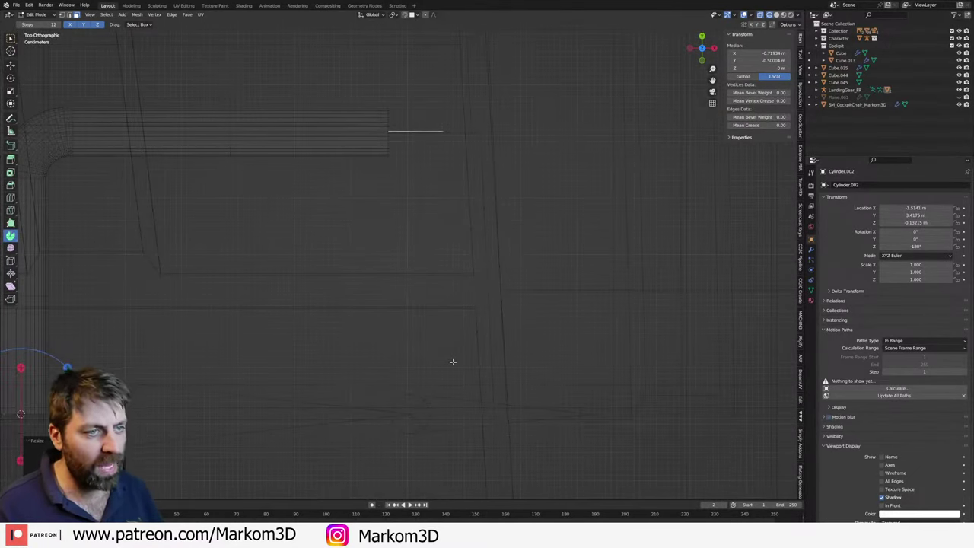
{"action": "key", "text": "g"}
{"action": "key", "text": "y"}
{"action": "left_click", "coordinate": [455, 336]}
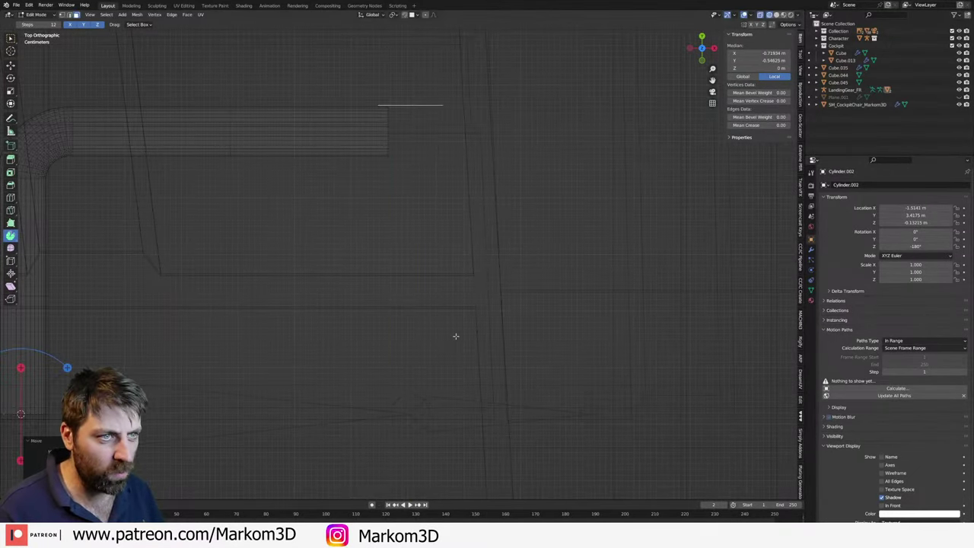
- Extrude the disc along its normal into a short cap and return to solid shading
{"action": "key", "text": "g"}
{"action": "key", "text": "z"}
{"action": "key", "text": "z"}
{"action": "left_click", "coordinate": [461, 390]}
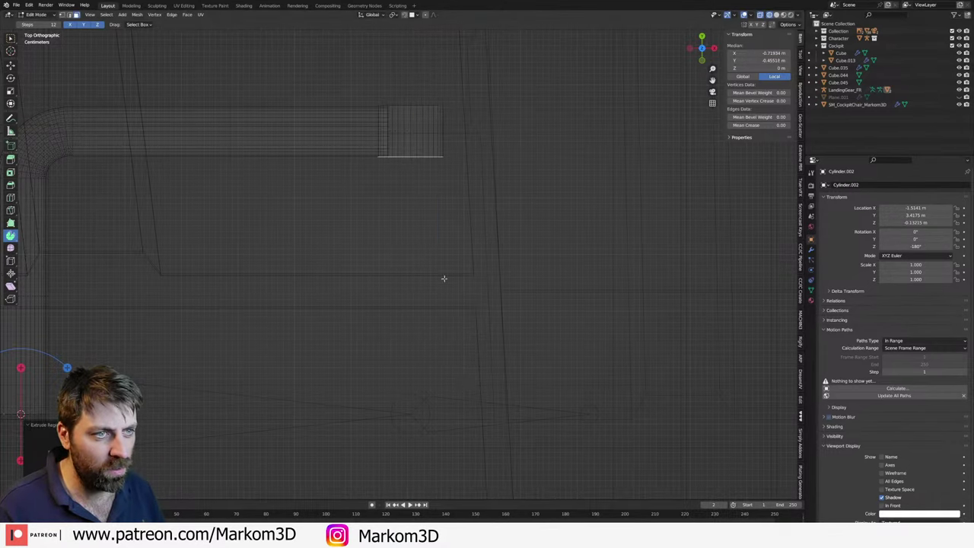
{"action": "mouse_move", "coordinate": [444, 276]}
{"action": "middle_mouse_down"}
{"action": "mouse_move", "coordinate": [486, 218]}
{"action": "mouse_move", "coordinate": [470, 190]}
{"action": "mouse_move", "coordinate": [446, 224]}
{"action": "middle_mouse_up"}
{"action": "key", "text": "shift+z"}
{"action": "key", "text": "shift+z"}
- Inset the end faces and scale them to zero along local X into one disc
{"action": "key", "text": "KP_Decimal"}
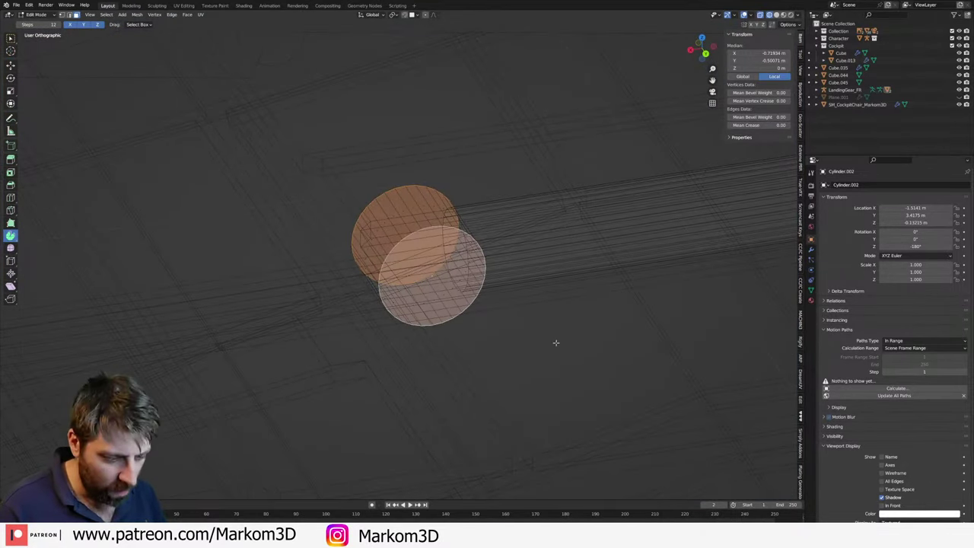
{"action": "key", "text": "i"}
{"action": "left_click", "coordinate": [546, 337]}
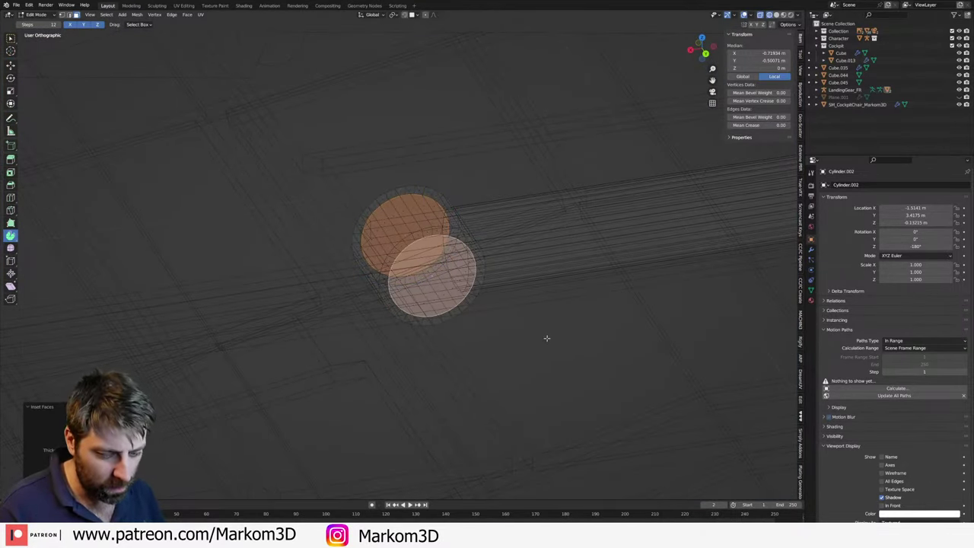
{"action": "key", "text": "e"}
{"action": "key", "text": "Escape"}
{"action": "key", "text": "s"}
{"action": "key", "text": "x"}
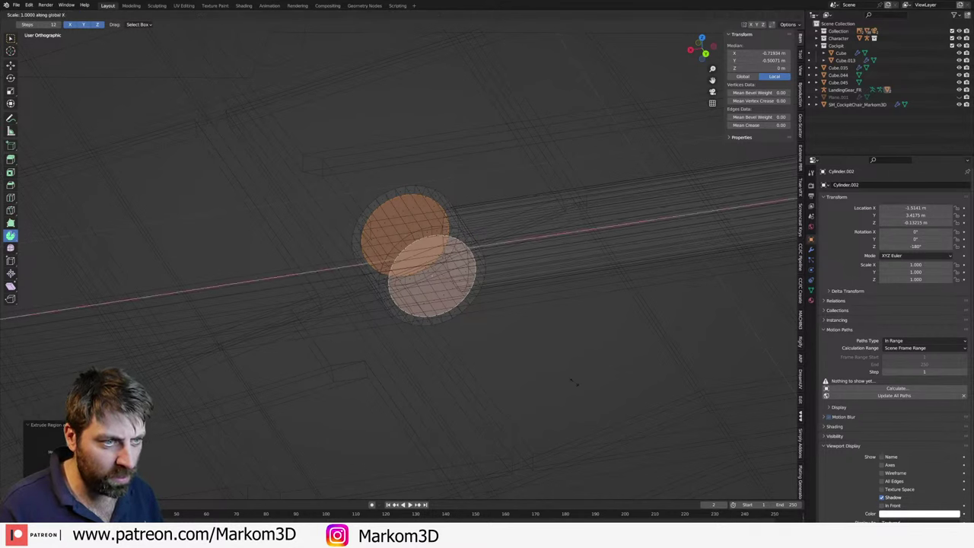
{"action": "key", "text": "x"}
{"action": "key", "text": "0"}
{"action": "key", "text": "Return"}
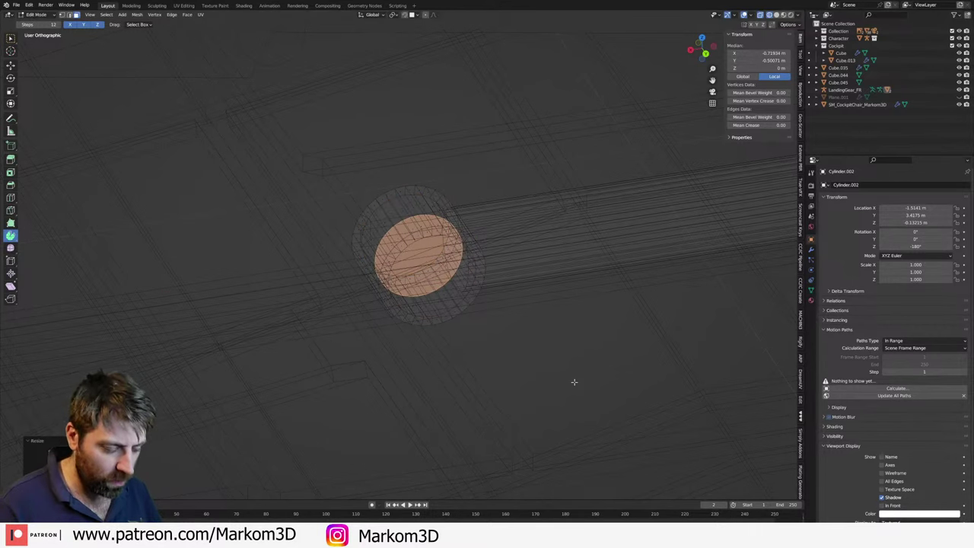
- Delete the inner faces to open a hole, then merge all vertices by distance
{"action": "key", "text": "x"}
{"action": "left_click", "coordinate": [559, 381]}
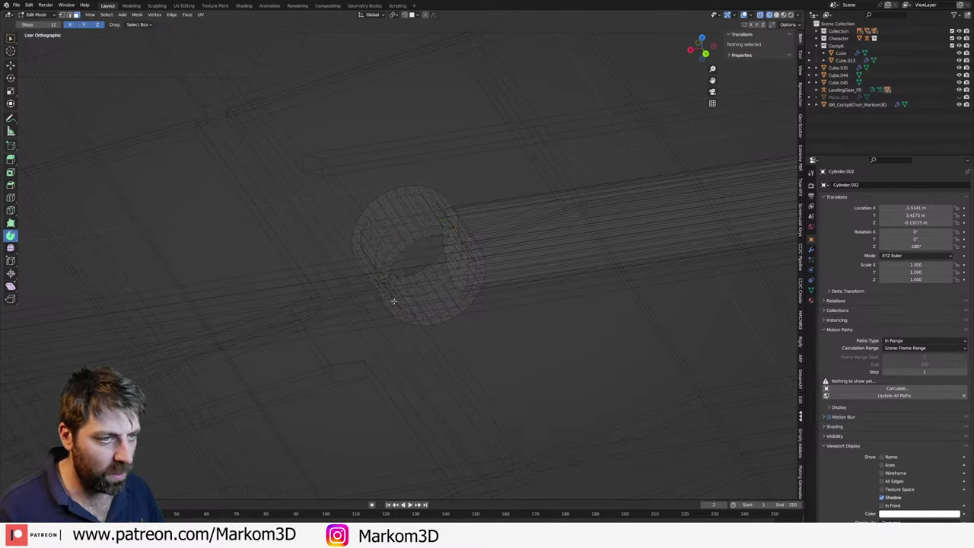
{"action": "key", "text": "a"}
{"action": "key", "text": "m"}
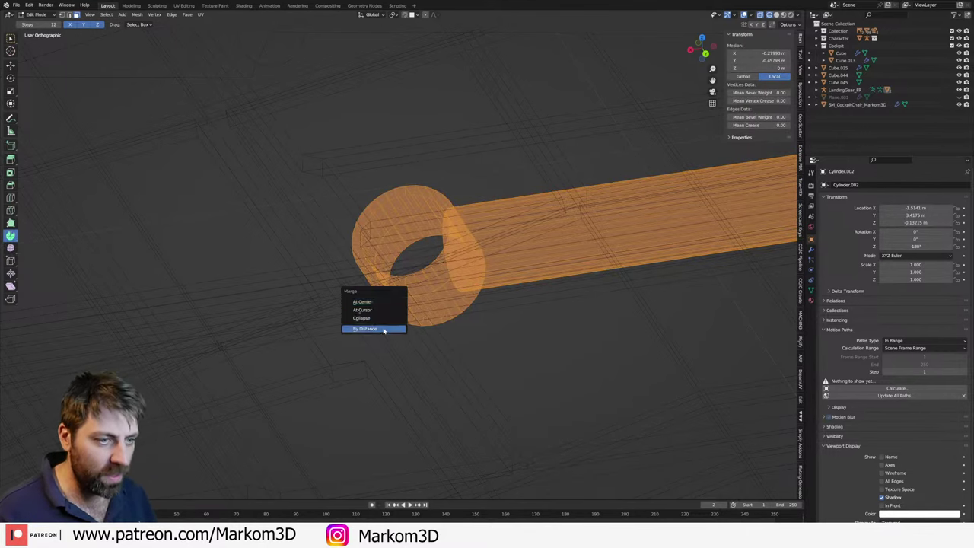
{"action": "left_click", "coordinate": [383, 328]}
- Switch to solid shading, inspect the tube end, and return to Object Mode
{"action": "key", "text": "z"}
{"action": "left_click", "coordinate": [434, 326]}
{"action": "scroll", "coordinate": [429, 282], "scroll_direction": "up", "scroll_amount": 3}
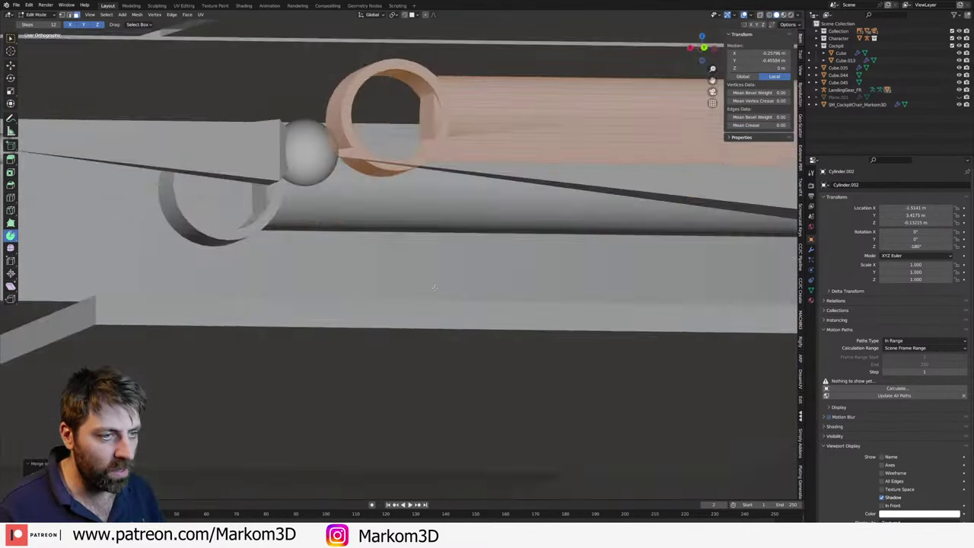
{"action": "mouse_move", "coordinate": [428, 281]}
{"action": "middle_mouse_down"}
{"action": "mouse_move", "coordinate": [426, 296]}
{"action": "mouse_move", "coordinate": [482, 266]}
{"action": "mouse_move", "coordinate": [540, 258]}
{"action": "middle_mouse_up"}
{"action": "scroll", "coordinate": [539, 258], "scroll_direction": "down", "scroll_amount": 4}
{"action": "key", "text": "Tab"}
- Hide the hull plane and start editing the bent landing-gear tube's mesh
{"action": "left_click", "coordinate": [514, 342]}
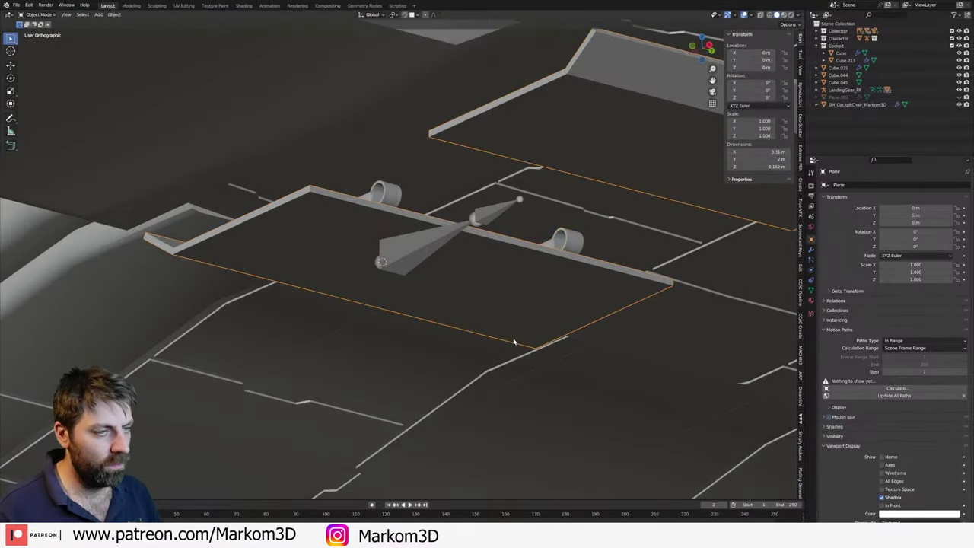
{"action": "key", "text": "h"}
{"action": "scroll", "coordinate": [555, 272], "scroll_direction": "up", "scroll_amount": 1}
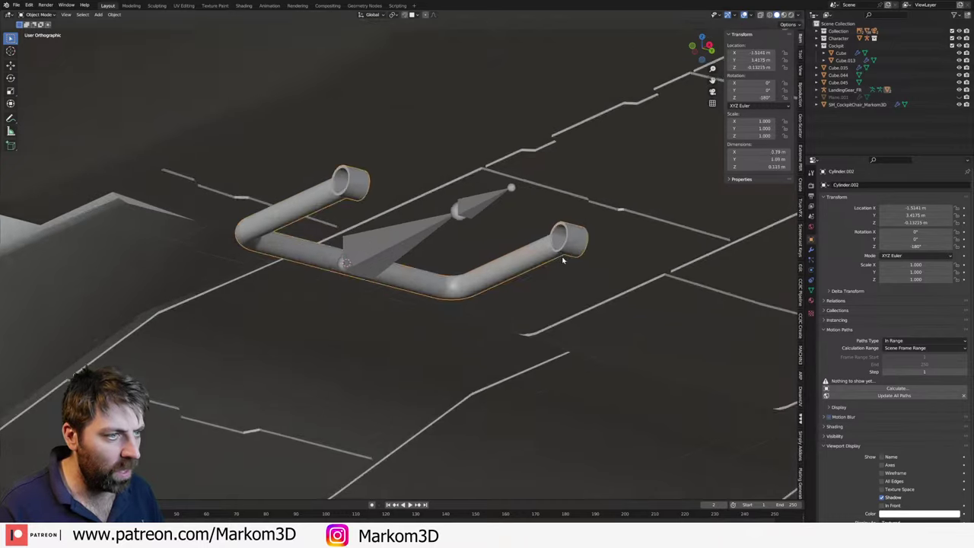
{"action": "left_click", "coordinate": [561, 261]}
{"action": "key", "text": "Tab"}
{"action": "scroll", "coordinate": [554, 279], "scroll_direction": "up", "scroll_amount": 2}
{"action": "scroll", "coordinate": [554, 279], "scroll_direction": "up", "scroll_amount": 1}
- Scale the tube end's inner loop down, excluding X, to narrow the bore, then exit Edit Mode
{"action": "left_click", "coordinate": [548, 225], "text": "alt"}
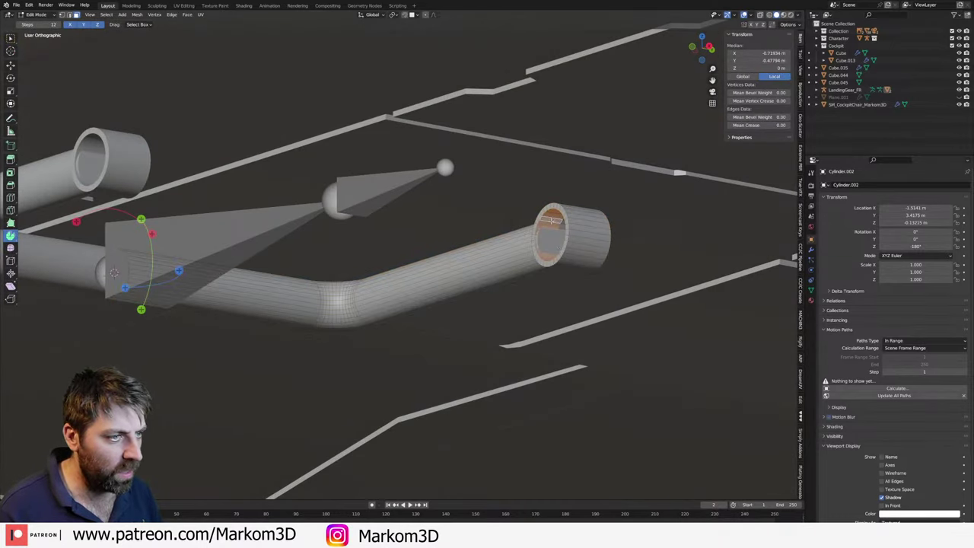
{"action": "middle_click_drag", "start_coordinate": [548, 226], "coordinate": [516, 274], "text": "shift"}
{"action": "scroll", "coordinate": [593, 345], "scroll_direction": "up", "scroll_amount": 3}
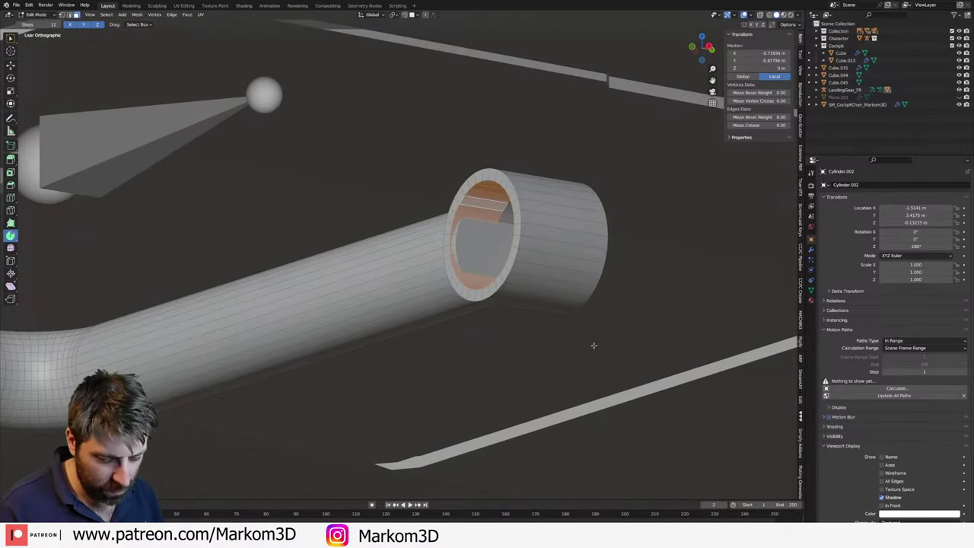
{"action": "middle_click_drag", "start_coordinate": [562, 339], "coordinate": [542, 268]}
{"action": "left_click", "coordinate": [485, 225], "text": "shift"}
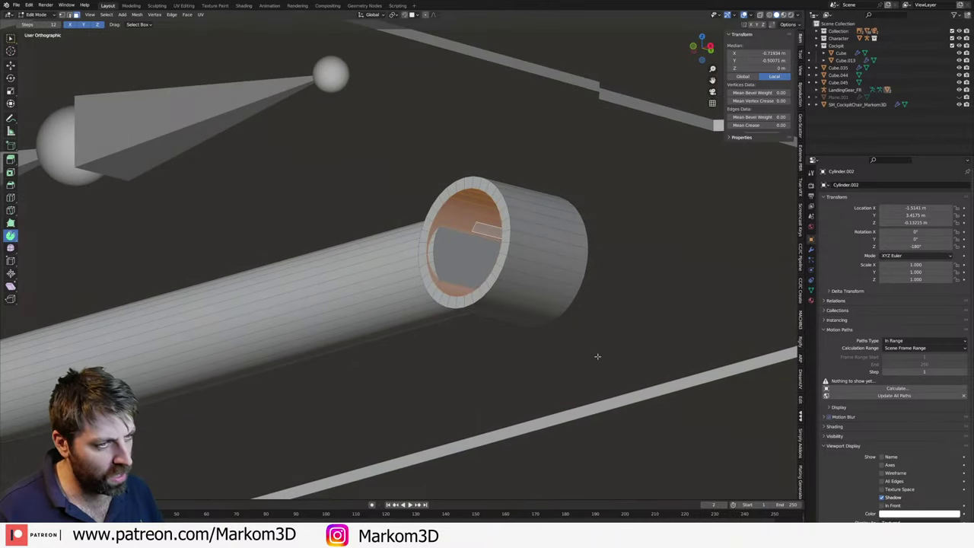
{"action": "key", "text": "s"}
{"action": "key", "text": "shift+x"}
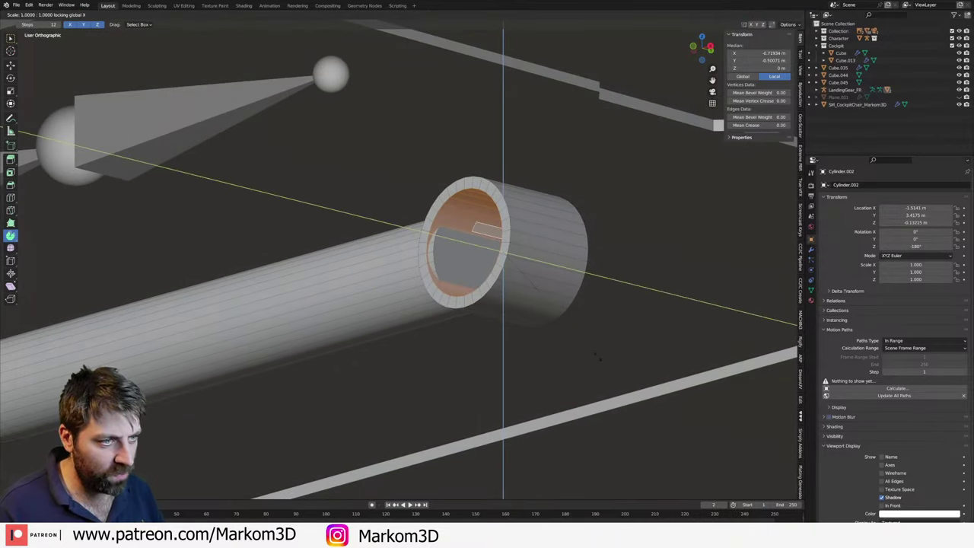
{"action": "key", "text": "Return"}
{"action": "key", "text": "Tab"}
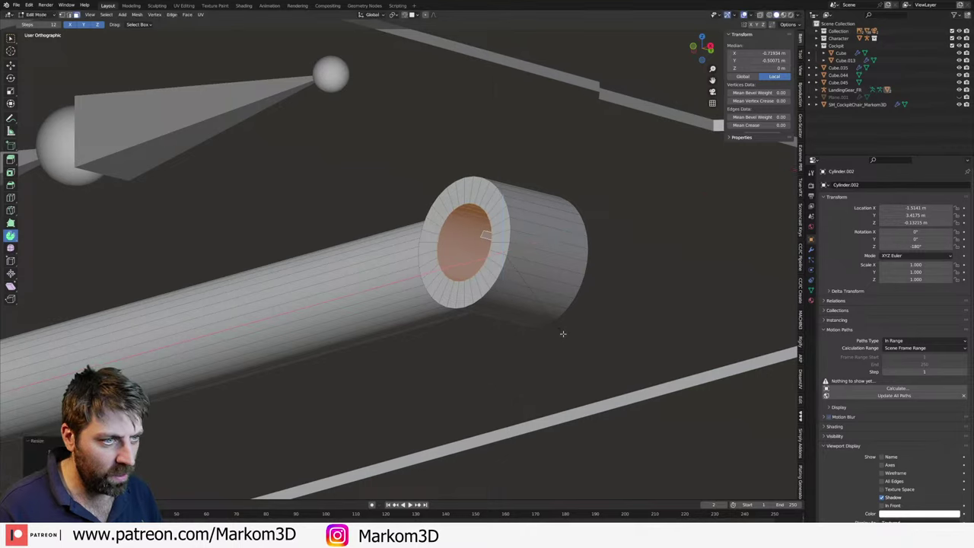
{"action": "mouse_move", "coordinate": [541, 305]}
{"action": "middle_mouse_down"}
{"action": "mouse_move", "coordinate": [542, 368]}
{"action": "mouse_move", "coordinate": [492, 368]}
{"action": "mouse_move", "coordinate": [507, 374]}
{"action": "middle_mouse_up"}
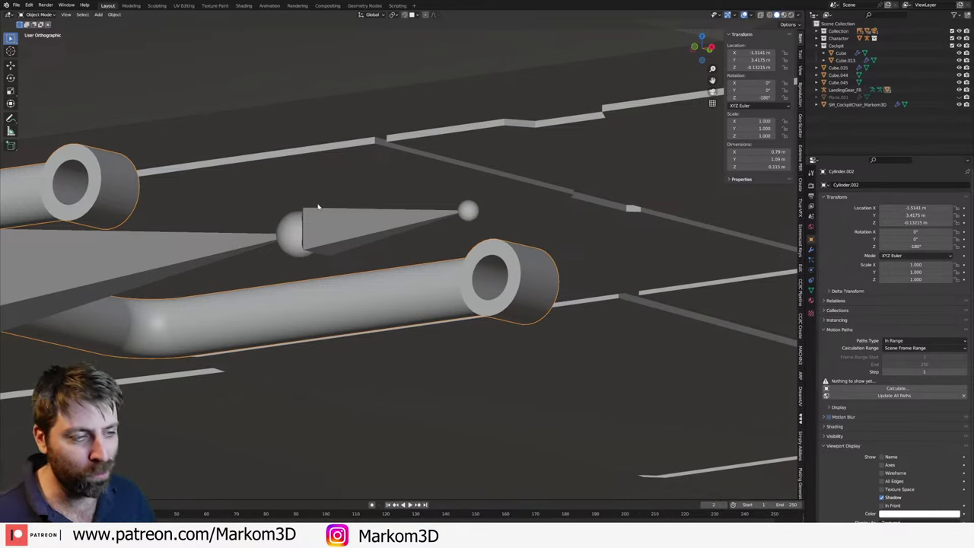
- Delete the inner faces inside the bent tube's open end
{"action": "key", "text": "Tab"}
{"action": "scroll", "coordinate": [520, 278], "scroll_direction": "up", "scroll_amount": 2}
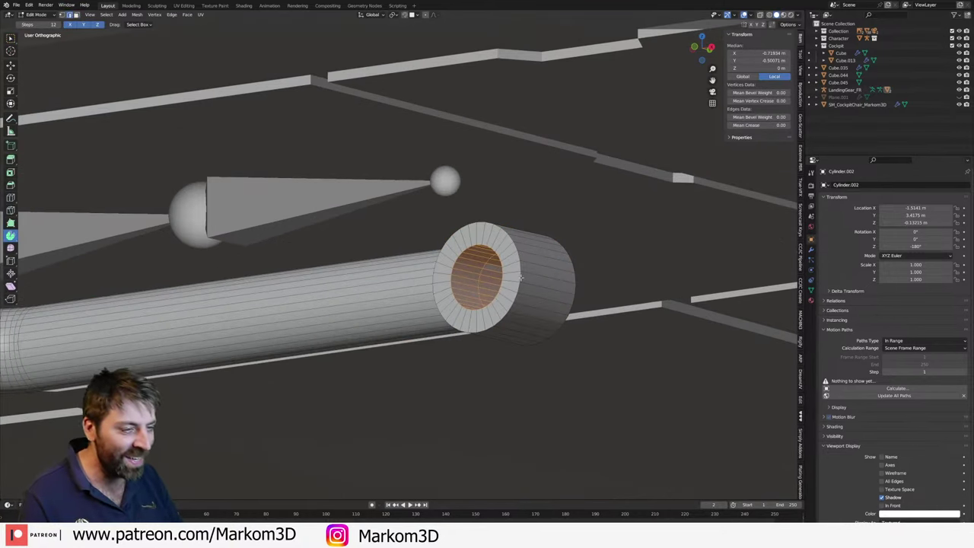
{"action": "key", "text": "x"}
{"action": "left_click", "coordinate": [517, 280]}
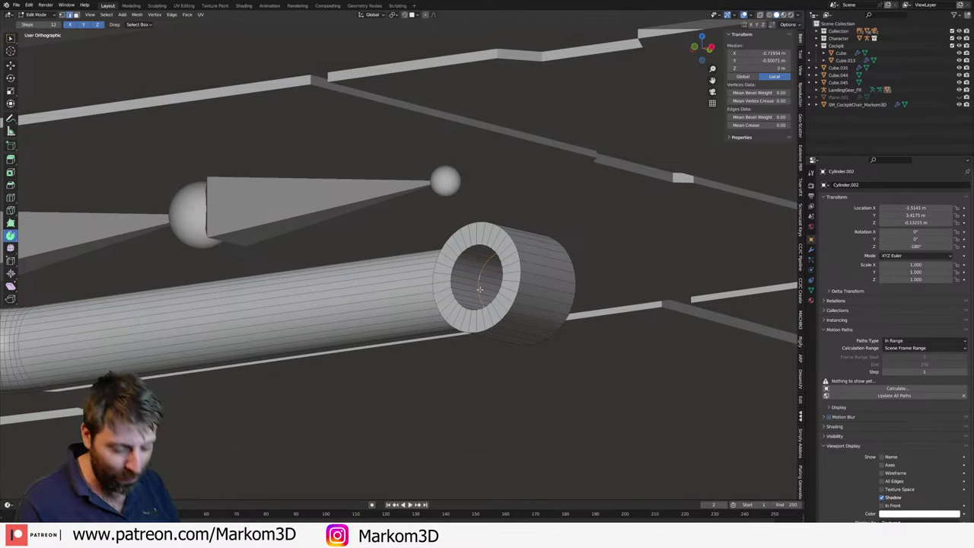
{"action": "key", "text": "x"}
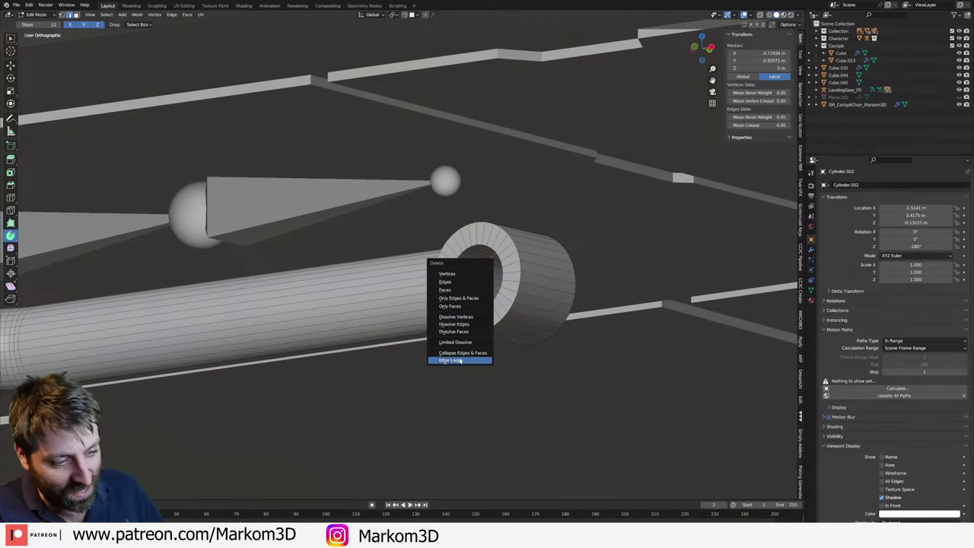
{"action": "key", "text": "Escape"}
{"action": "key", "text": "ctrl+z"}
{"action": "scroll", "coordinate": [466, 304], "scroll_direction": "down", "scroll_amount": 2}
{"action": "scroll", "coordinate": [466, 305], "scroll_direction": "up", "scroll_amount": 3}
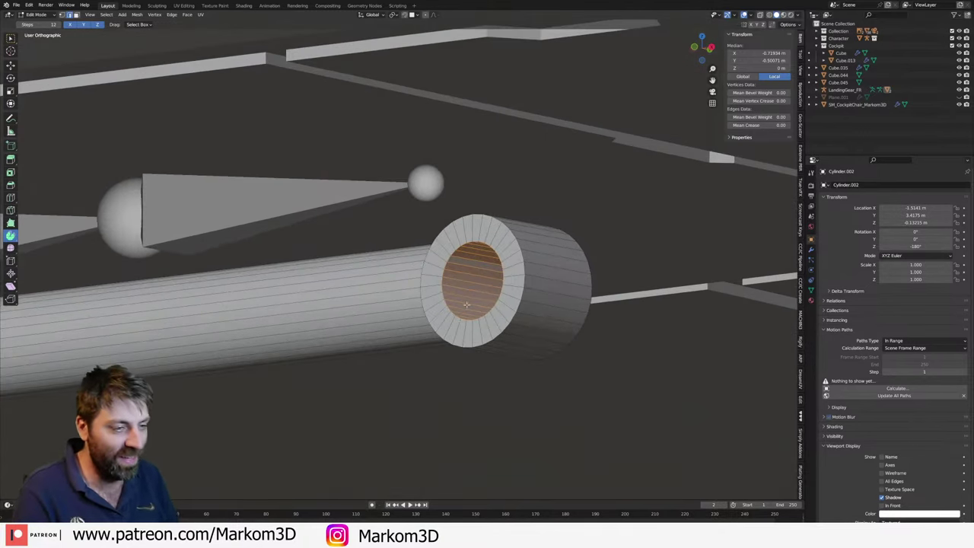
{"action": "key", "text": "x"}
{"action": "left_click", "coordinate": [493, 332]}
{"action": "left_click", "coordinate": [446, 343]}
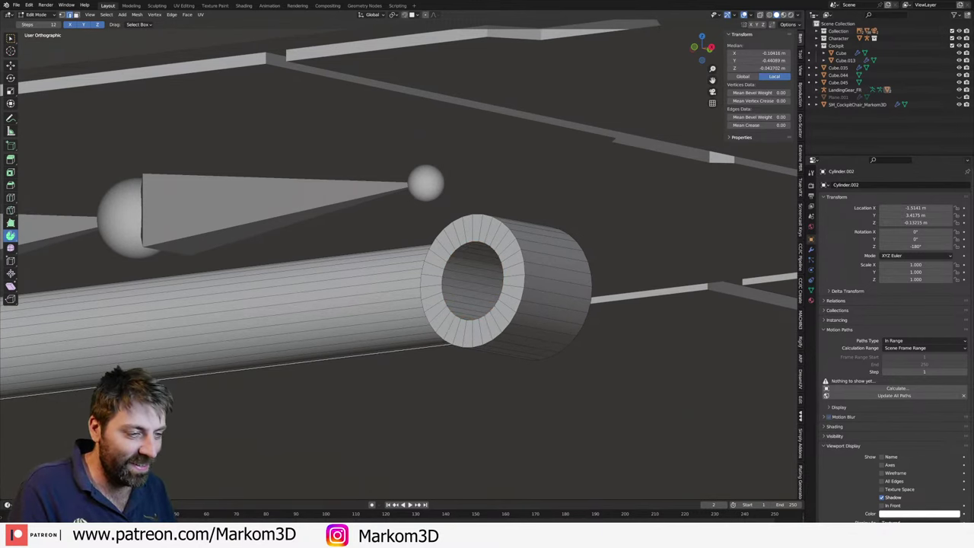
{"action": "left_click", "coordinate": [472, 342]}
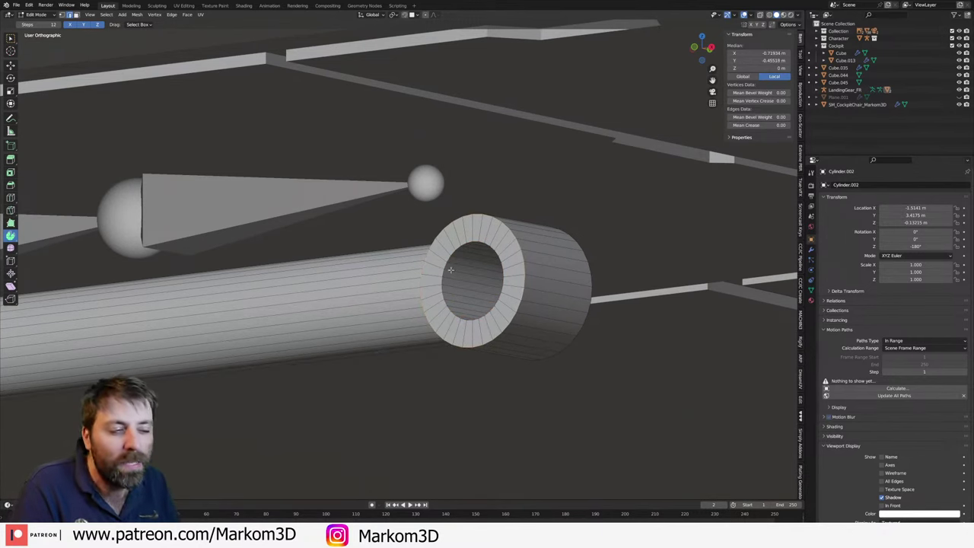
- Select the front ring faces of the tube end and view them head-on
{"action": "middle_click_drag", "start_coordinate": [552, 283], "coordinate": [589, 288]}
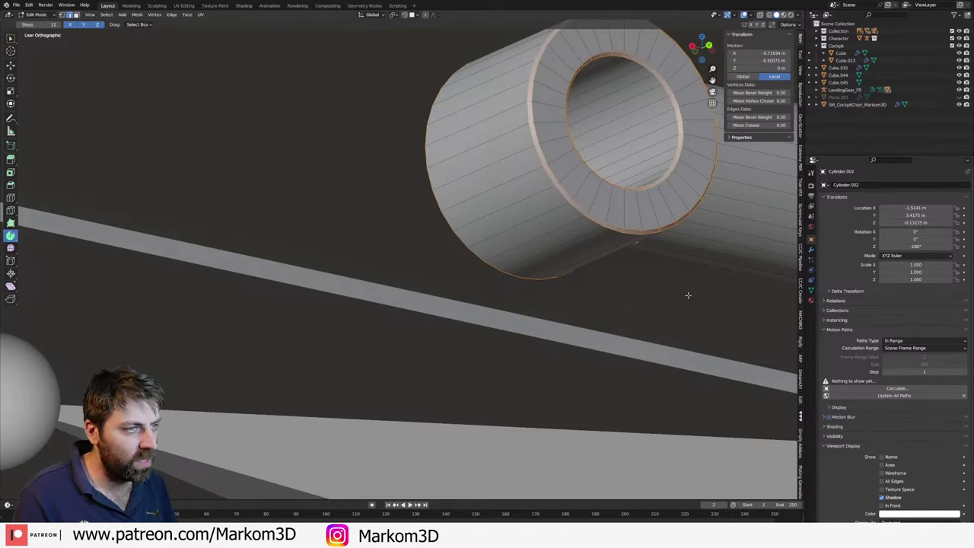
{"action": "key", "text": "Tab"}
{"action": "mouse_move", "coordinate": [666, 264]}
{"action": "middle_mouse_down"}
{"action": "mouse_move", "coordinate": [556, 285]}
{"action": "mouse_move", "coordinate": [520, 234]}
{"action": "middle_mouse_up"}
{"action": "key", "text": "Tab"}
{"action": "left_click", "coordinate": [520, 234], "text": "alt"}
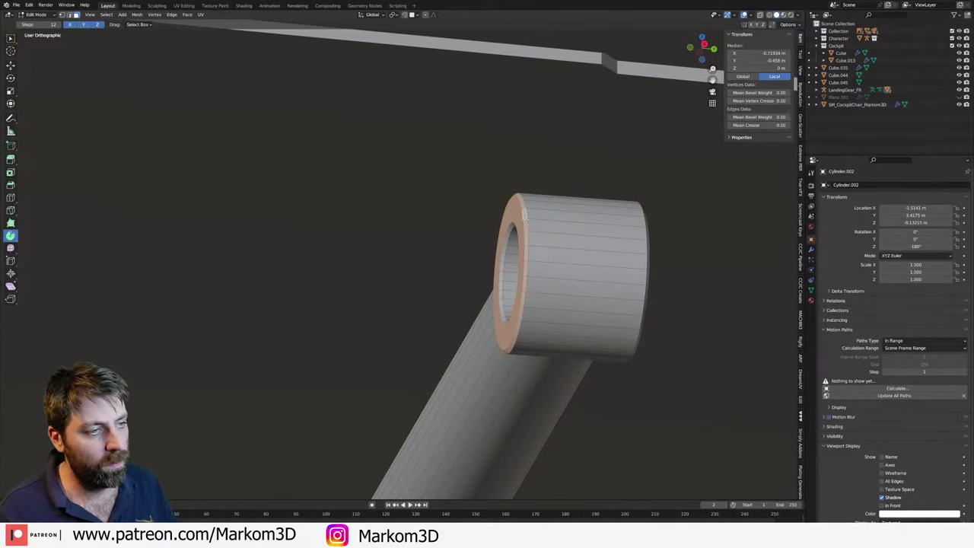
{"action": "middle_click_drag", "start_coordinate": [629, 248], "coordinate": [586, 260]}
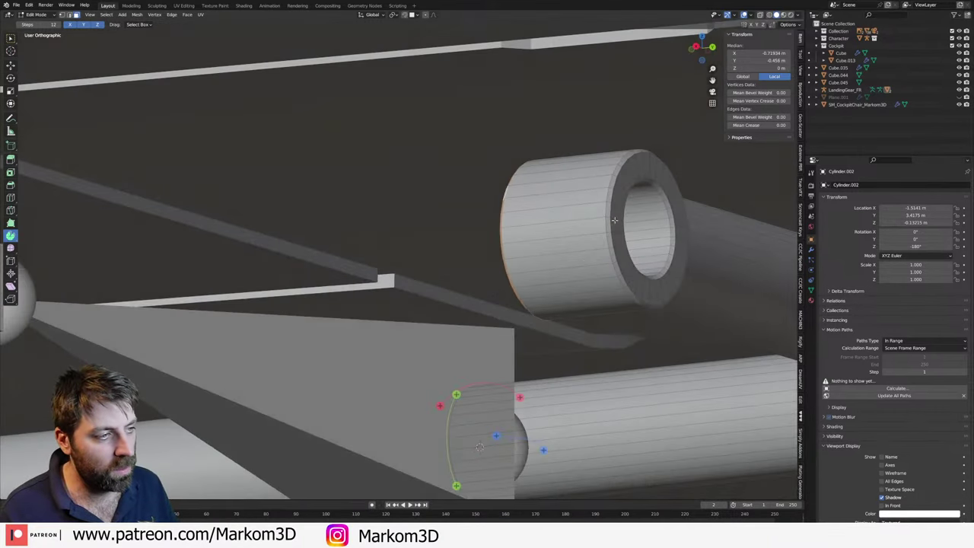
{"action": "middle_click_drag", "start_coordinate": [615, 218], "coordinate": [601, 241]}
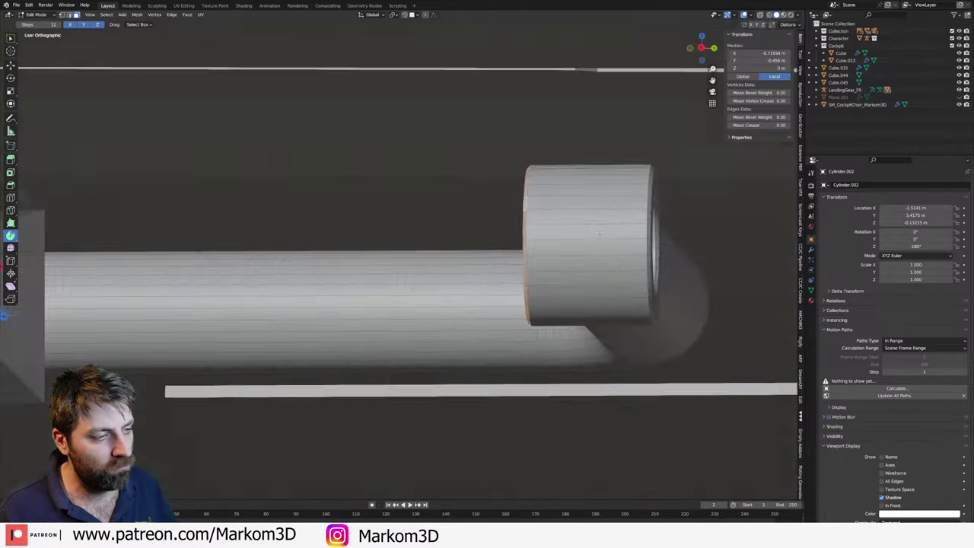
- Duplicate the end ring in place, resize it along X, and flatten it to zero Y depth
{"action": "key", "text": "shift+d"}
{"action": "key", "text": "Escape"}
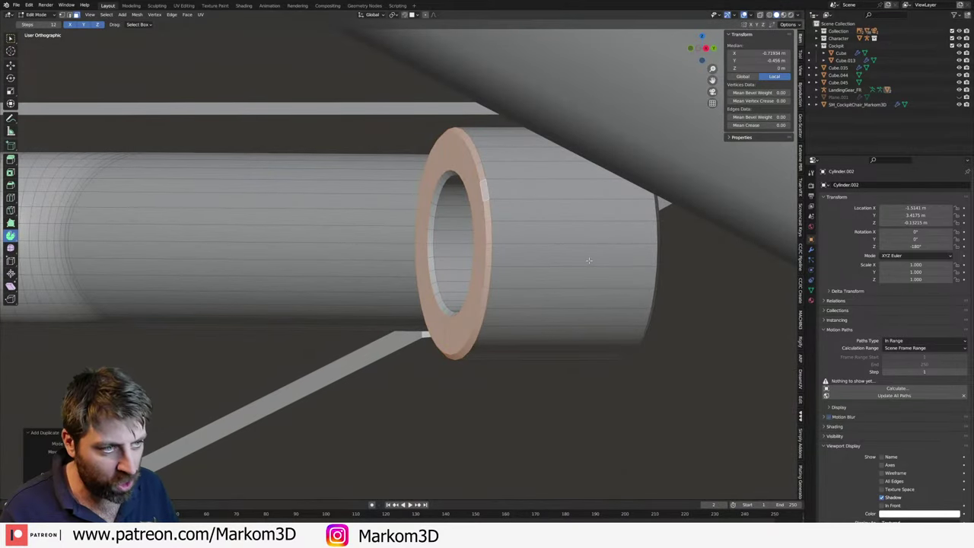
{"action": "key", "text": "s"}
{"action": "key", "text": "x"}
{"action": "left_click", "coordinate": [588, 260]}
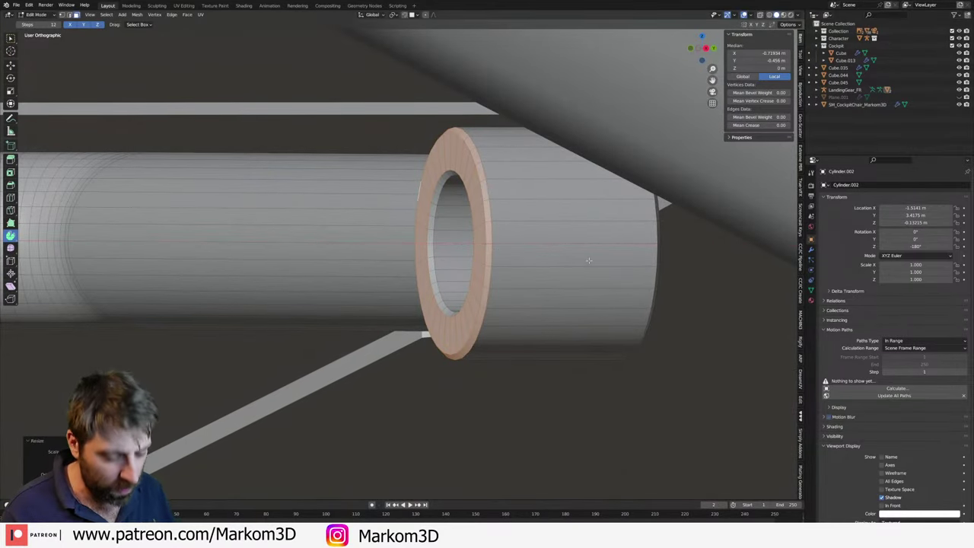
{"action": "middle_click_drag", "start_coordinate": [588, 260], "coordinate": [585, 256]}
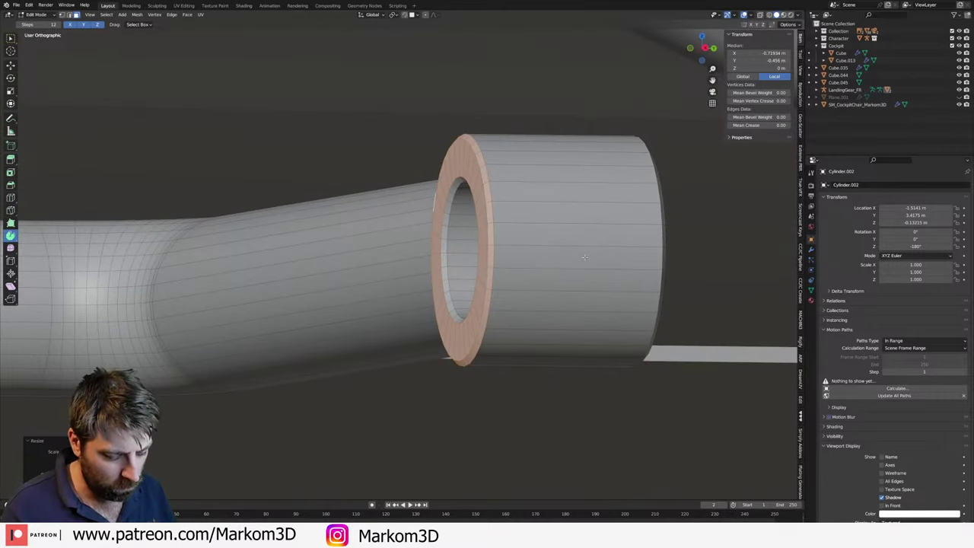
{"action": "type", "text": "sy0"}
{"action": "key", "text": "Return"}
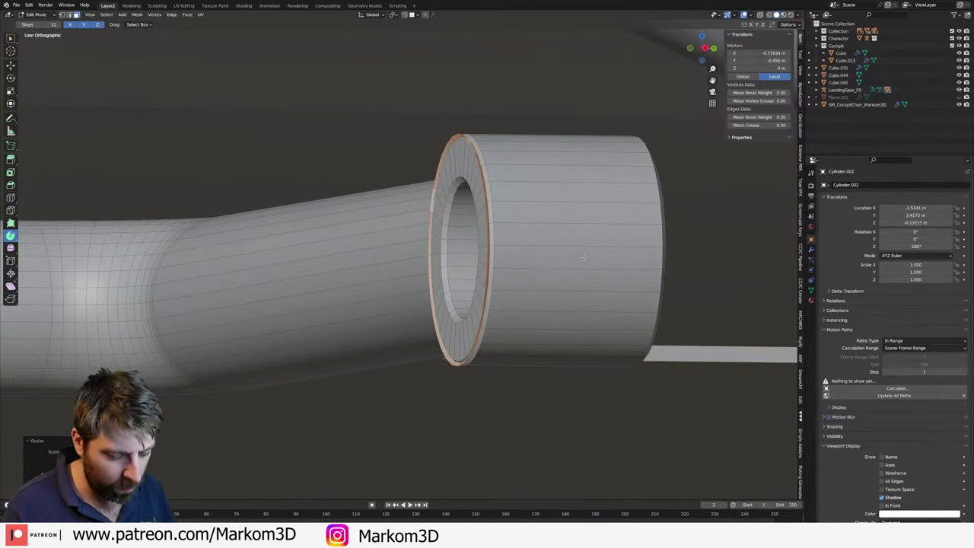
- Slide the washer along its normal, resize it along Y, and select the connected piece
{"action": "key", "text": "g"}
{"action": "key", "text": "y"}
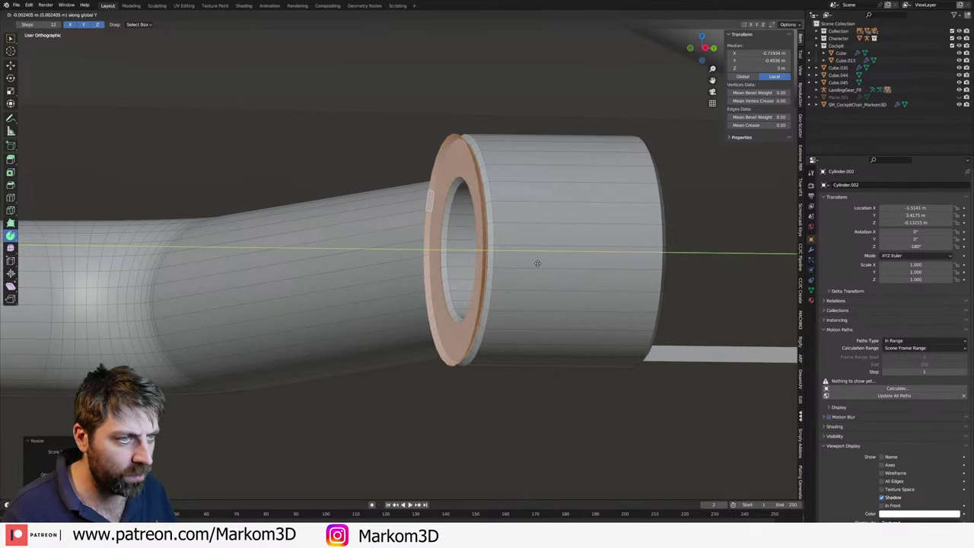
{"action": "key", "text": "z"}
{"action": "key", "text": "z"}
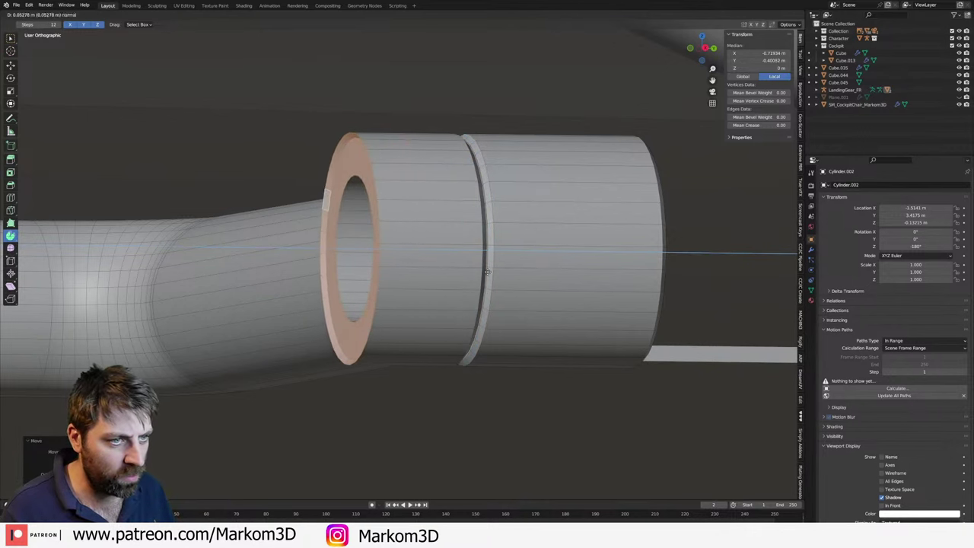
{"action": "left_click", "coordinate": [487, 272]}
{"action": "key", "text": "s"}
{"action": "key", "text": "y"}
{"action": "key", "text": "Return"}
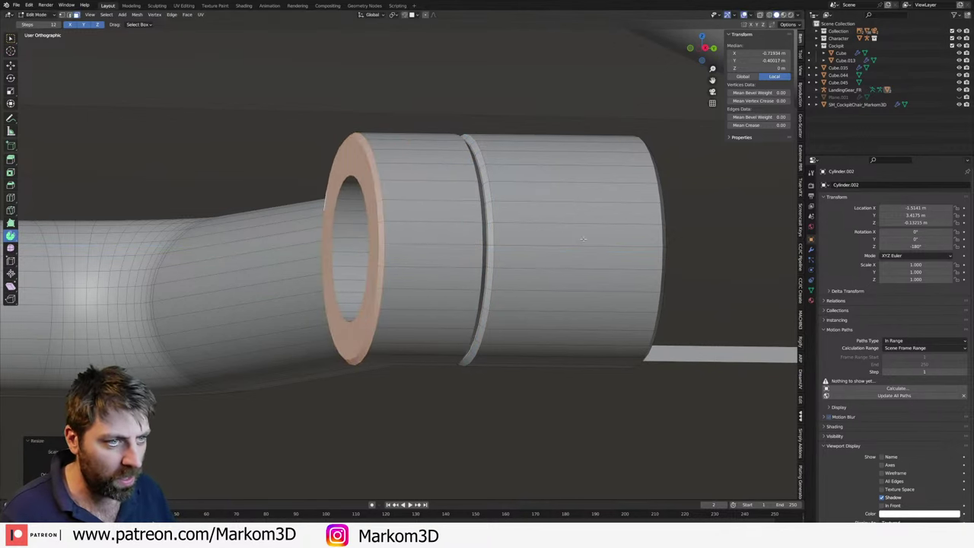
{"action": "key", "text": "ctrl+l"}
{"action": "key", "text": "KP_Decimal"}
- Shift the selected piece along Y in top wireframe view, then return to solid shading near the ring
{"action": "key", "text": "KP_7"}
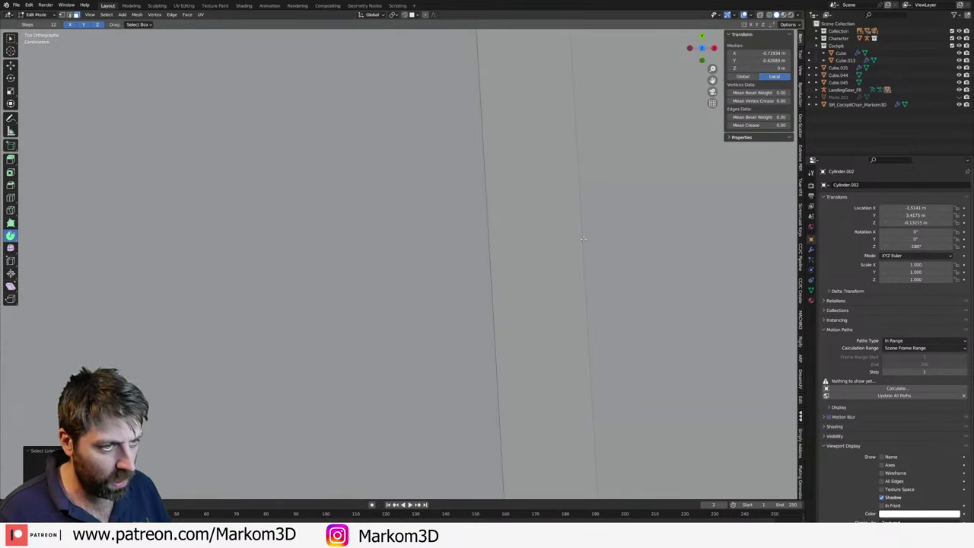
{"action": "key", "text": "grave"}
{"action": "scroll", "coordinate": [549, 347], "scroll_direction": "up", "scroll_amount": 3}
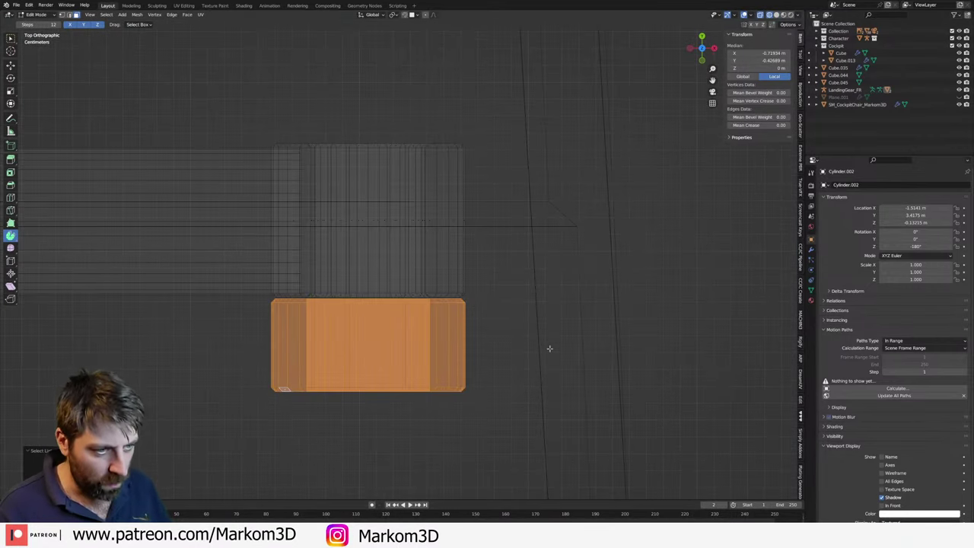
{"action": "key", "text": "g"}
{"action": "key", "text": "y"}
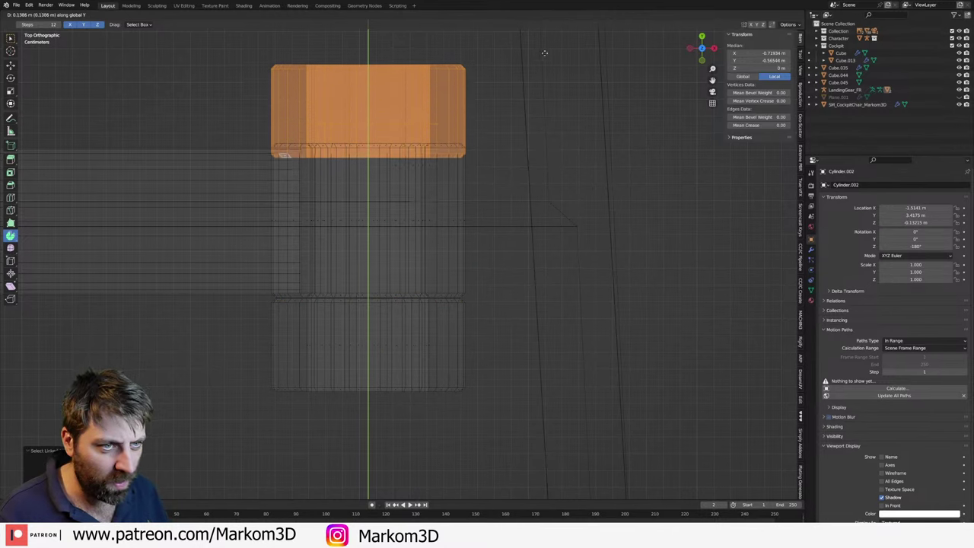
{"action": "left_click", "coordinate": [545, 389]}
{"action": "scroll", "coordinate": [426, 330], "scroll_direction": "down", "scroll_amount": 1}
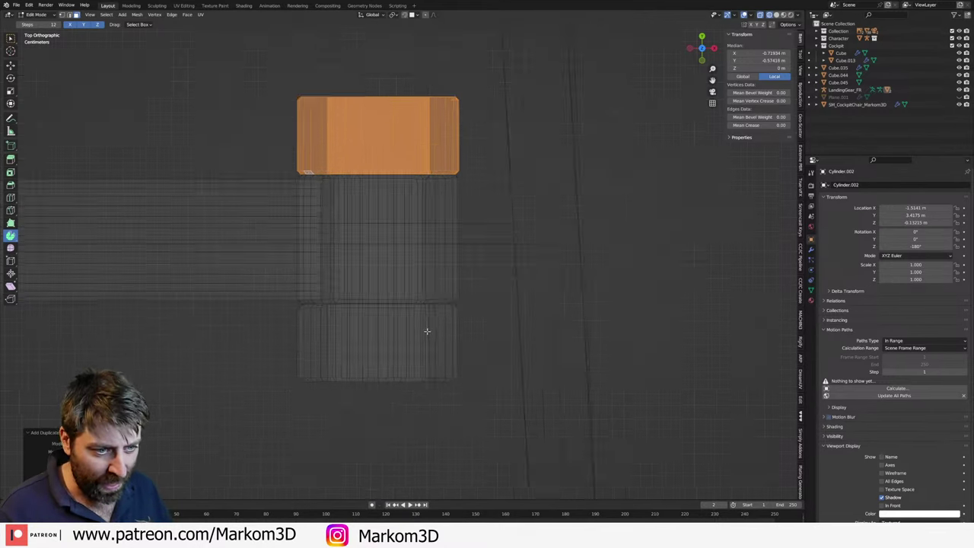
{"action": "scroll", "coordinate": [426, 331], "scroll_direction": "down", "scroll_amount": 1}
{"action": "key", "text": "z"}
{"action": "left_click", "coordinate": [441, 330]}
{"action": "middle_click_drag", "start_coordinate": [441, 329], "coordinate": [424, 226]}
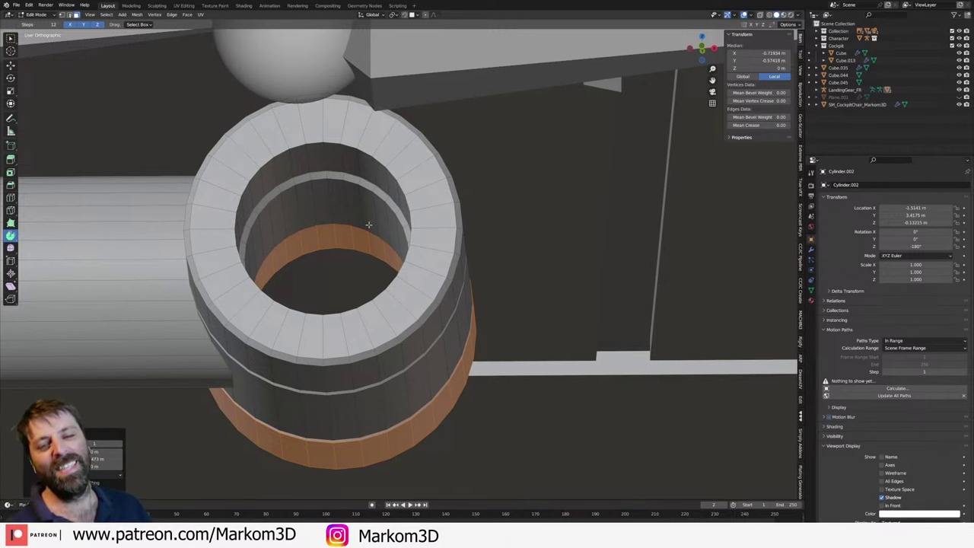
{"action": "middle_click_drag", "start_coordinate": [365, 218], "coordinate": [326, 262]}
- Duplicate the upper inner face loop of the hinge ring and scale the copy down
{"action": "left_click", "coordinate": [327, 251], "text": "alt"}
{"action": "key", "text": "shift+d"}
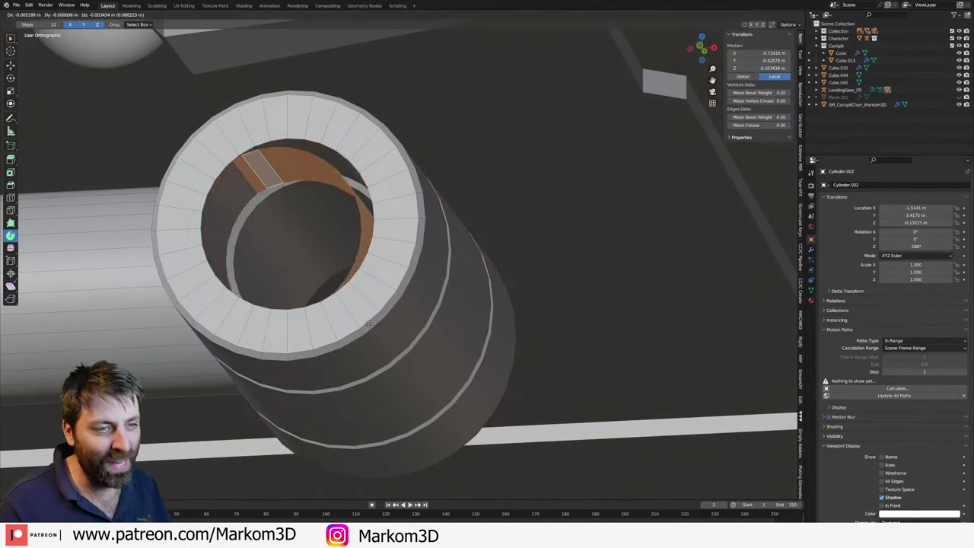
{"action": "key", "text": "Escape"}
{"action": "key", "text": "s"}
{"action": "left_click", "coordinate": [539, 352]}
{"action": "mouse_move", "coordinate": [540, 352]}
{"action": "middle_mouse_down"}
{"action": "mouse_move", "coordinate": [429, 337]}
{"action": "mouse_move", "coordinate": [409, 322]}
{"action": "middle_mouse_up"}
- In top view, move and stretch the duplicated band along Y into a long pin
{"action": "key", "text": "grave"}
{"action": "left_click", "coordinate": [409, 278]}
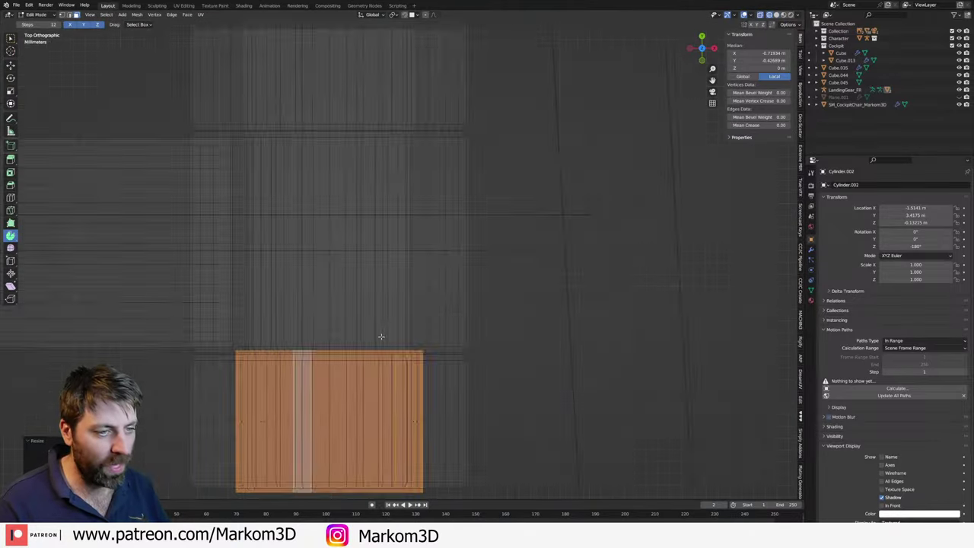
{"action": "scroll", "coordinate": [415, 342], "scroll_direction": "down", "scroll_amount": 4}
{"action": "key", "text": "g"}
{"action": "key", "text": "y"}
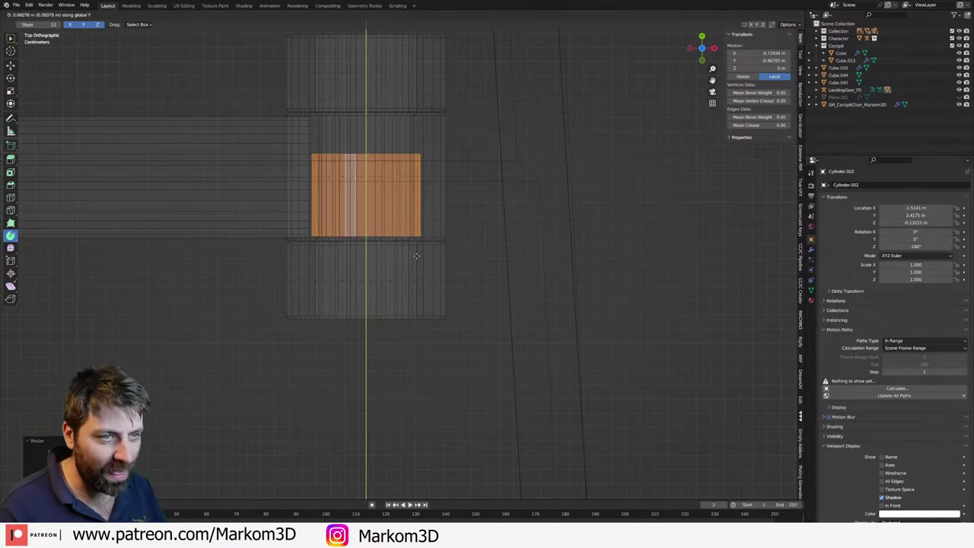
{"action": "key", "text": "Return"}
{"action": "key", "text": "s"}
{"action": "key", "text": "y"}
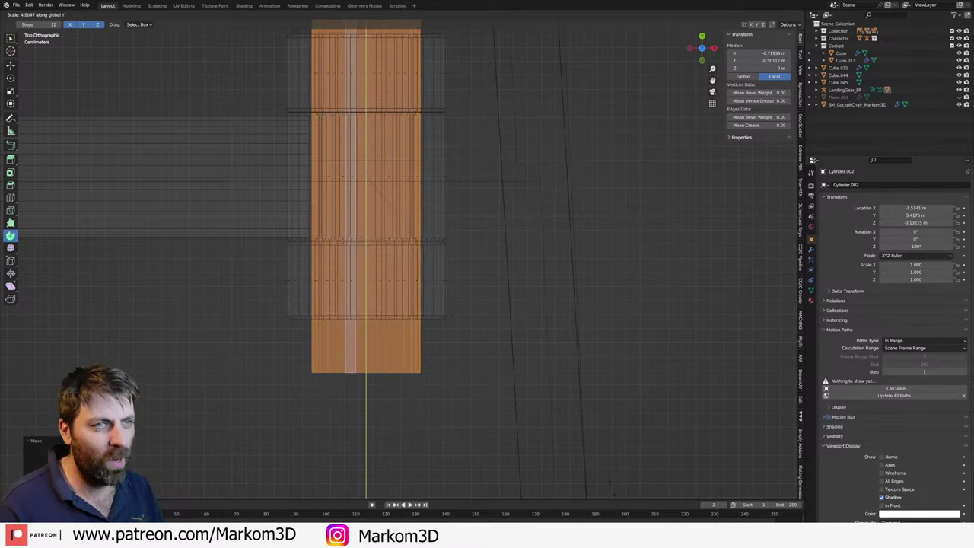
{"action": "key", "text": "Return"}
{"action": "key", "text": "g"}
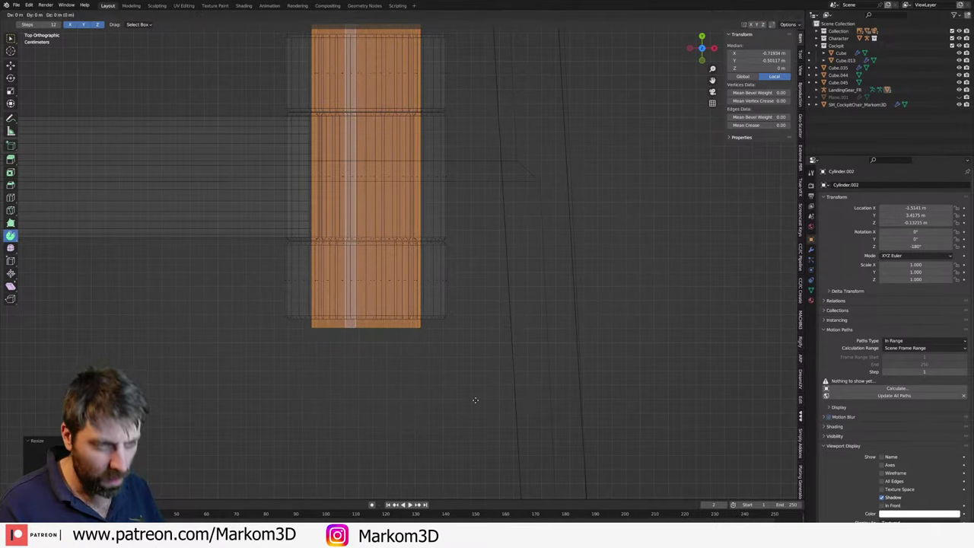
{"action": "key", "text": "y"}
{"action": "key", "text": "Return"}
- Return to solid shading and orbit to a close-up of the cylinder end
{"action": "middle_click_drag", "start_coordinate": [434, 387], "coordinate": [391, 306]}
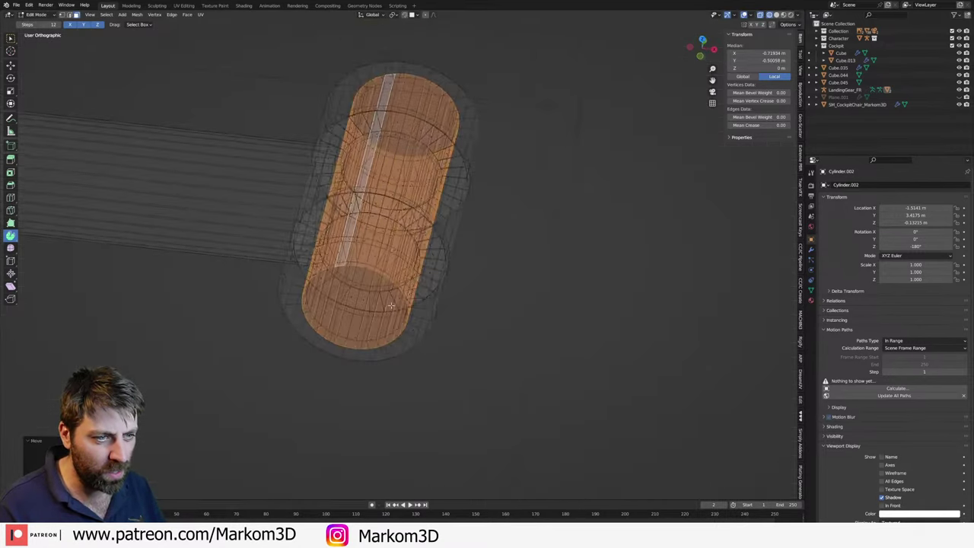
{"action": "right_click", "coordinate": [388, 307]}
{"action": "left_click", "coordinate": [389, 308]}
{"action": "key", "text": "z"}
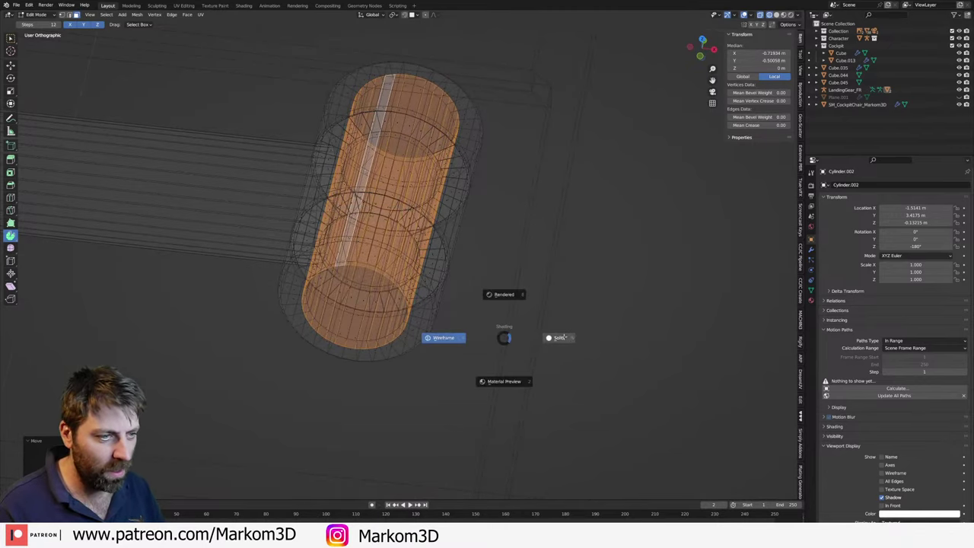
{"action": "middle_click_drag", "start_coordinate": [435, 288], "coordinate": [332, 254]}
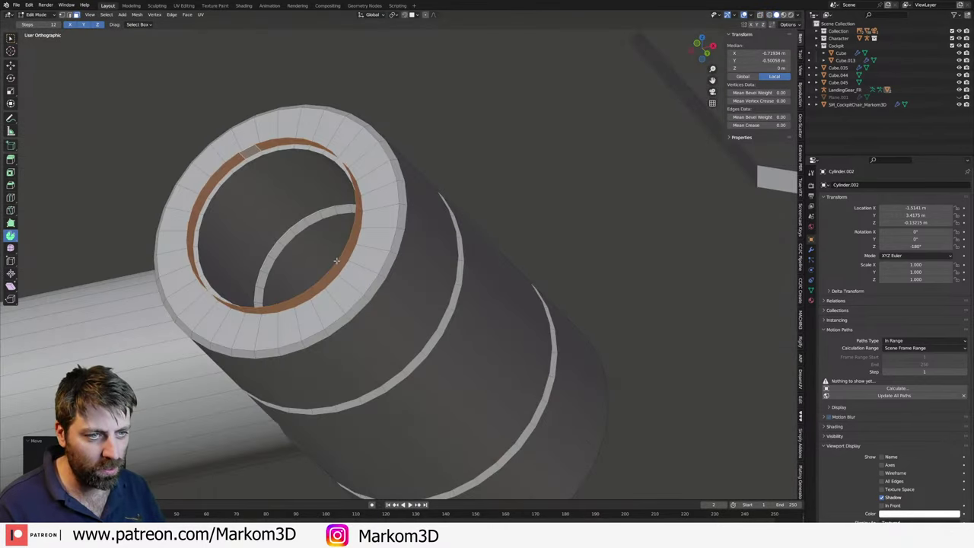
- Hide the inner band with H, reveal it with Alt+H, and view the cylinder's other side
{"action": "key", "text": "h"}
{"action": "key", "text": "F3"}
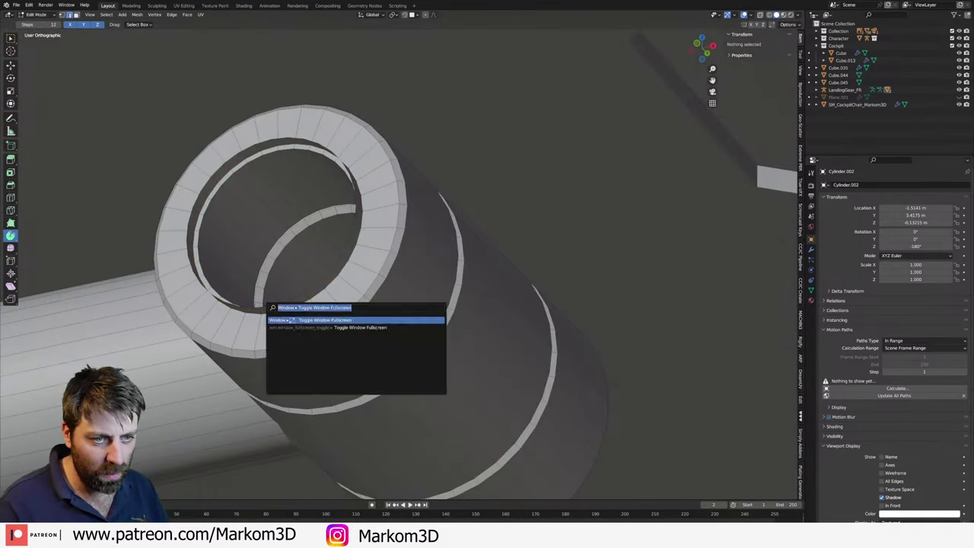
{"action": "key", "text": "Escape"}
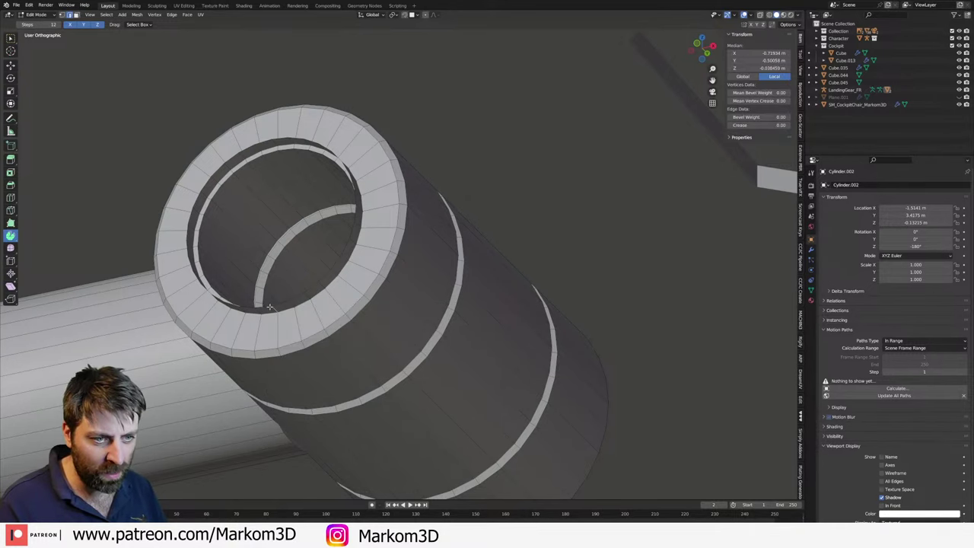
{"action": "key", "text": "alt+h"}
{"action": "middle_click_drag", "start_coordinate": [269, 305], "coordinate": [477, 338]}
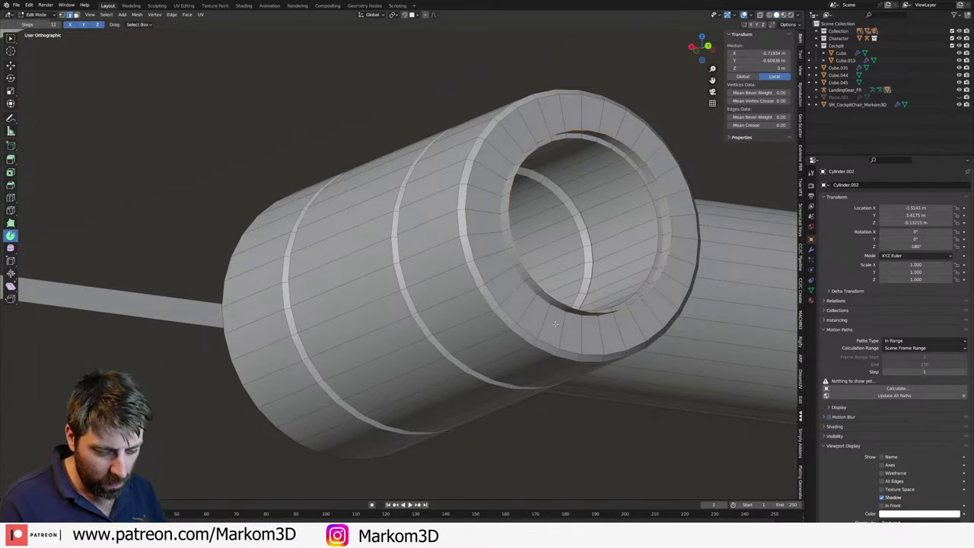
- Select the whole inner pin and scale it along Y to lengthen it
{"action": "key", "text": "ctrl+l"}
{"action": "middle_click_drag", "start_coordinate": [631, 331], "coordinate": [713, 330]}
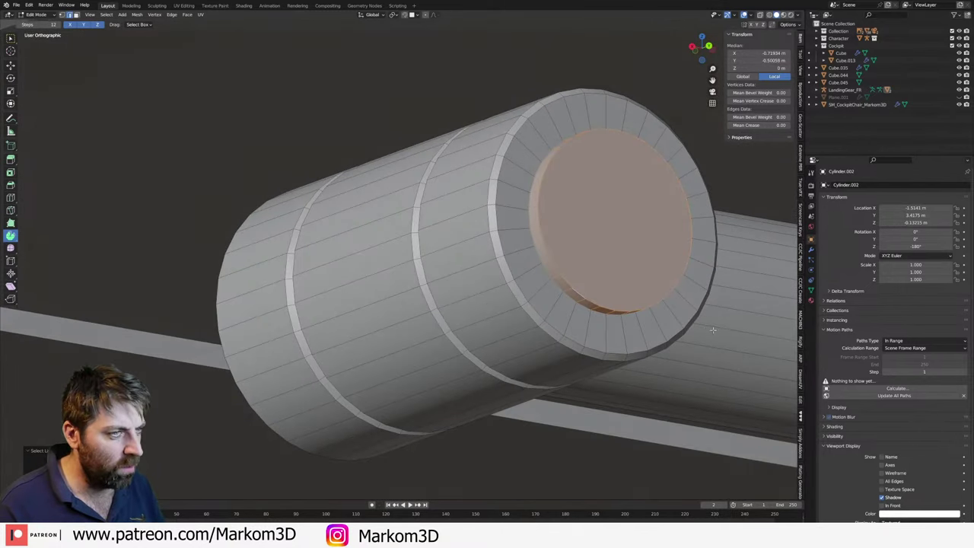
{"action": "key", "text": "s"}
{"action": "key", "text": "x"}
{"action": "key", "text": "x"}
{"action": "key", "text": "y"}
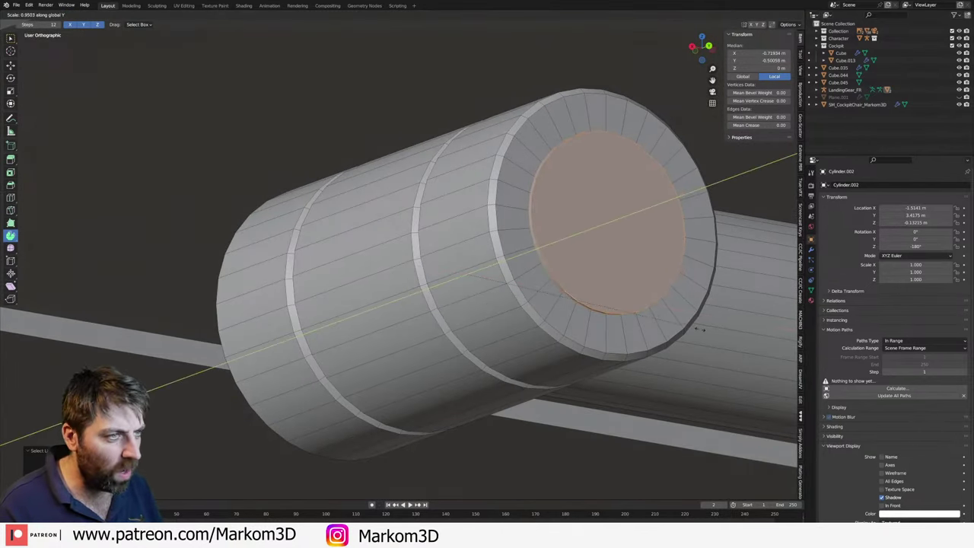
{"action": "left_click", "coordinate": [712, 330]}
{"action": "key", "text": "alt+a"}
- Extrude the pin's end disc and scale it along X into a protruding end cap
{"action": "middle_click_drag", "start_coordinate": [713, 329], "coordinate": [196, 282]}
{"action": "left_click", "coordinate": [251, 312]}
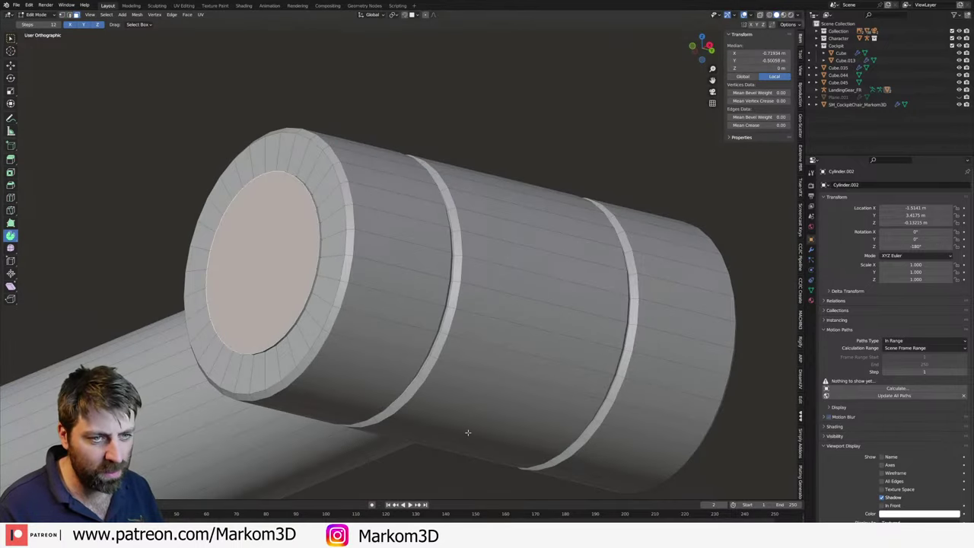
{"action": "key", "text": "e"}
{"action": "key", "text": "s"}
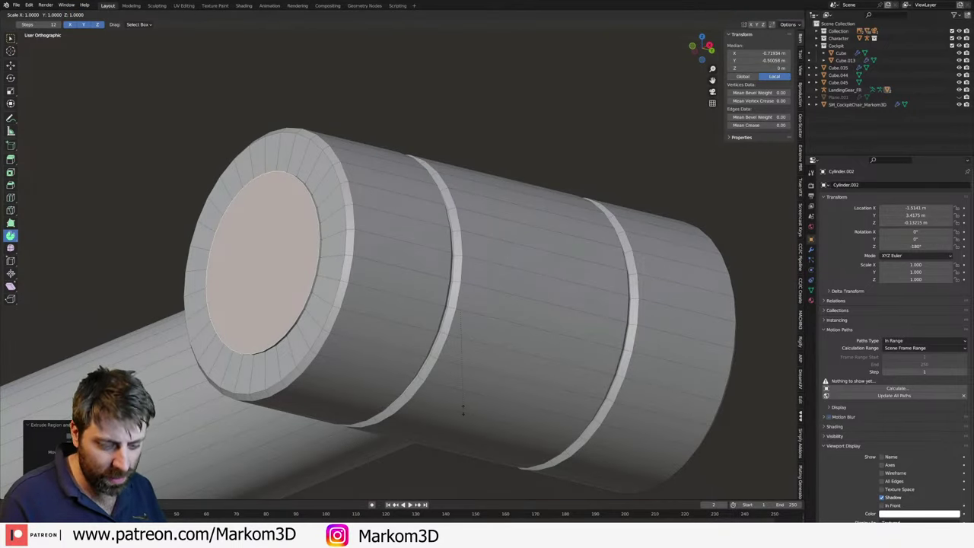
{"action": "key", "text": "x"}
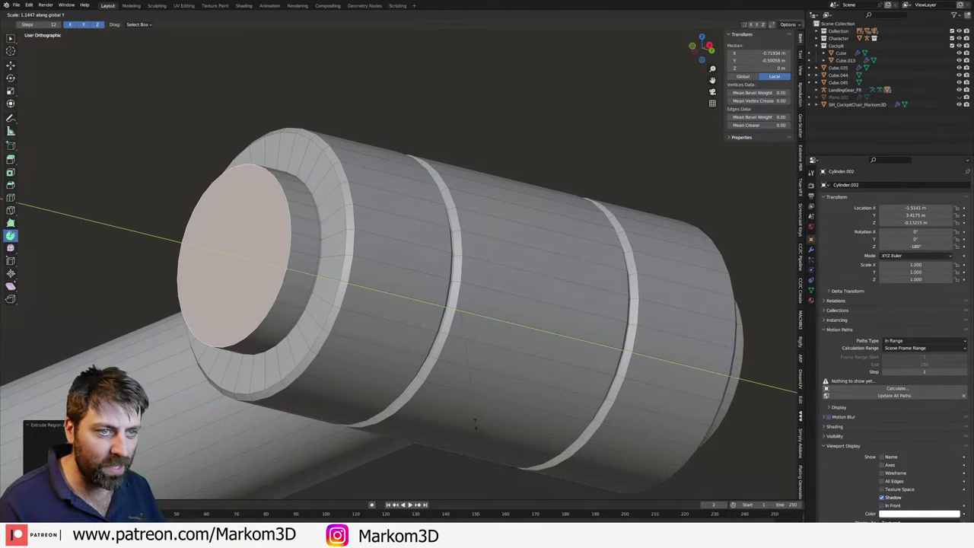
{"action": "left_click", "coordinate": [329, 275]}
- Extrude the opposite end disc and scale it to form the second end cap
{"action": "middle_click_drag", "start_coordinate": [312, 263], "coordinate": [682, 392]}
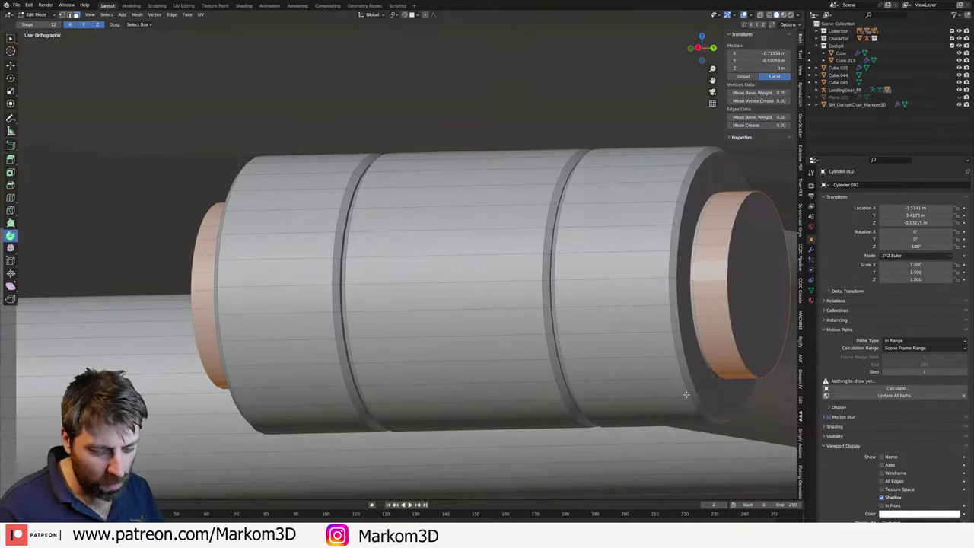
{"action": "key", "text": "e"}
{"action": "right_click", "coordinate": [686, 393]}
{"action": "key", "text": "s"}
{"action": "key", "text": "shift+y"}
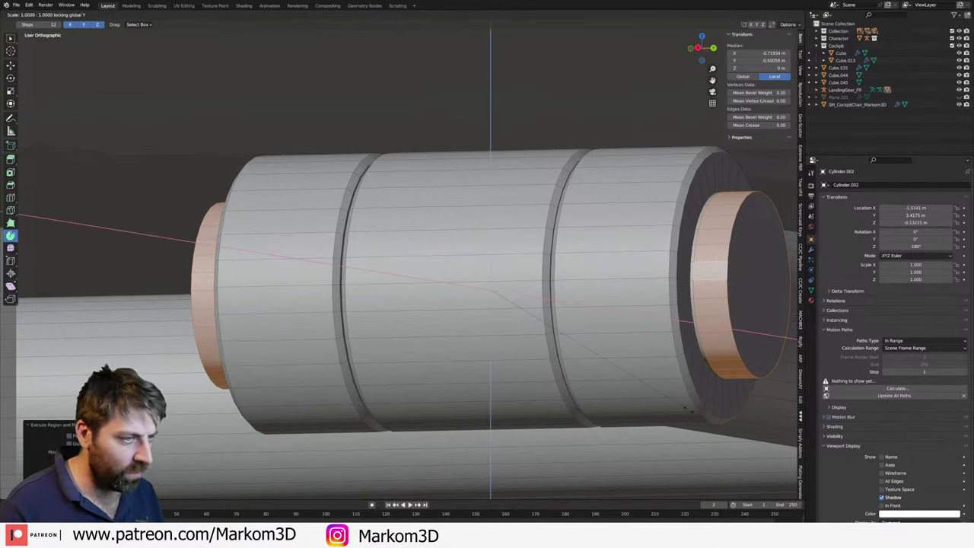
{"action": "left_click", "coordinate": [734, 471]}
- Select faces on the cylinder end and use Select Similar to pick both end rings
{"action": "scroll", "coordinate": [734, 472], "scroll_direction": "down", "scroll_amount": 4}
{"action": "mouse_move", "coordinate": [734, 472]}
{"action": "middle_mouse_down"}
{"action": "mouse_move", "coordinate": [487, 337]}
{"action": "mouse_move", "coordinate": [374, 370]}
{"action": "middle_mouse_up"}
{"action": "scroll", "coordinate": [398, 369], "scroll_direction": "up", "scroll_amount": 3}
{"action": "left_click", "coordinate": [423, 349]}
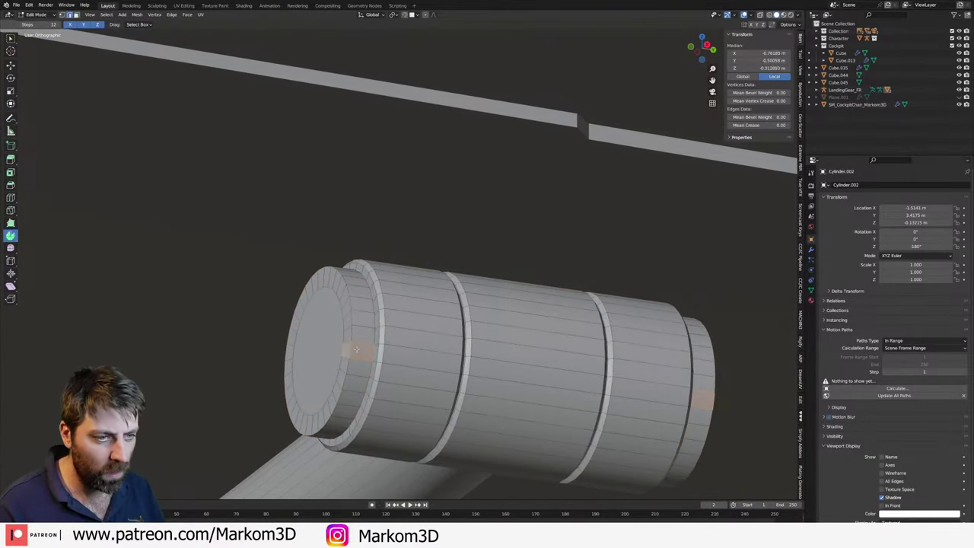
{"action": "left_click", "coordinate": [507, 356]}
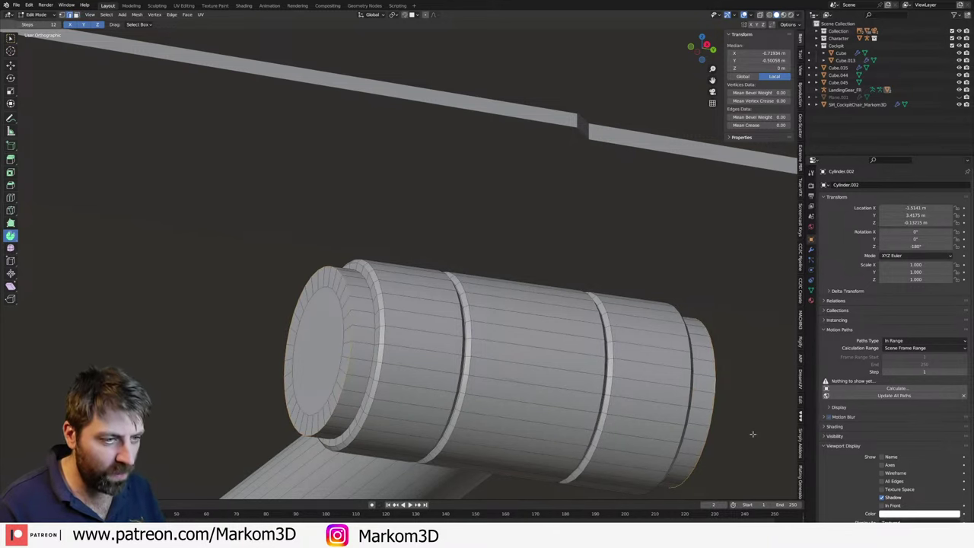
{"action": "key", "text": "shift+g"}
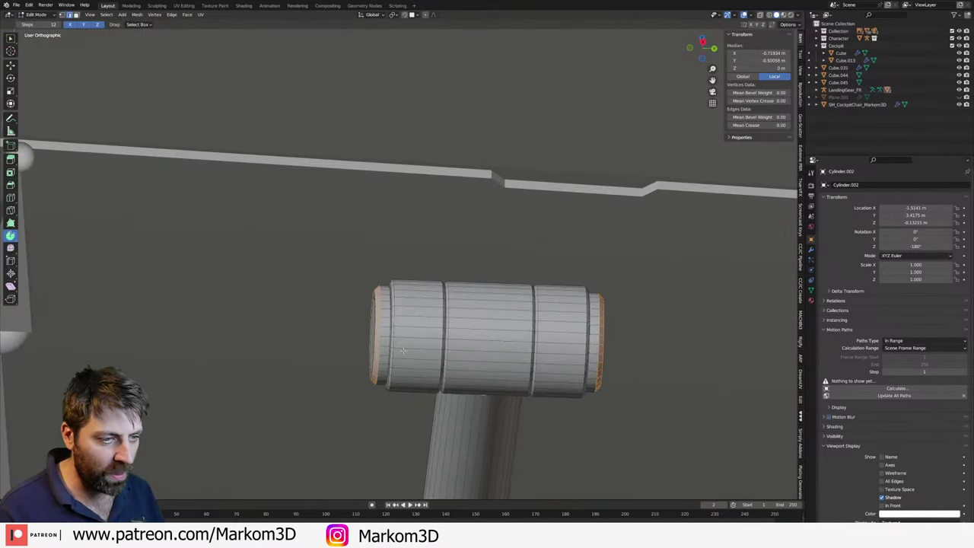
- Select both outer ring bands of Cylinder.002 and add a Cube primitive to the mesh
{"action": "left_click", "coordinate": [410, 353]}
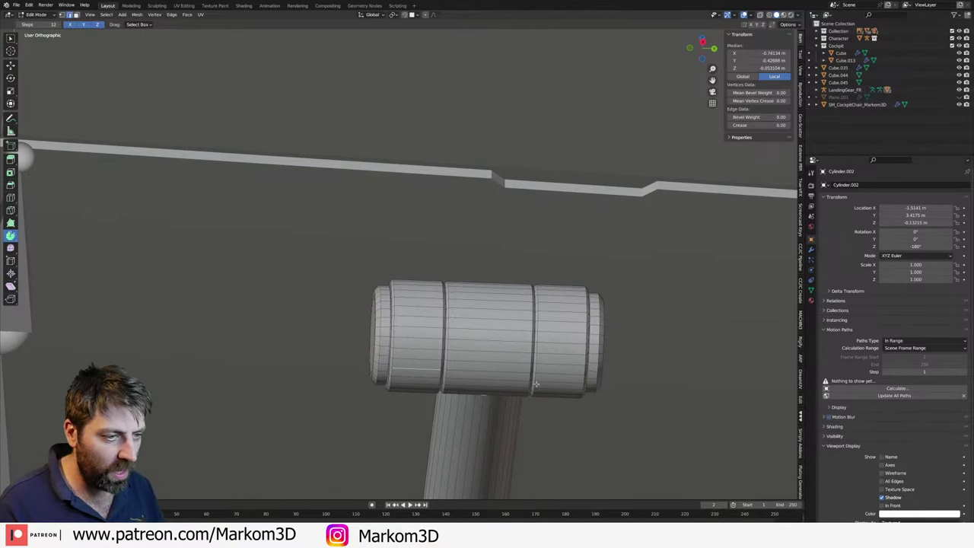
{"action": "left_click", "coordinate": [418, 371], "text": "shift"}
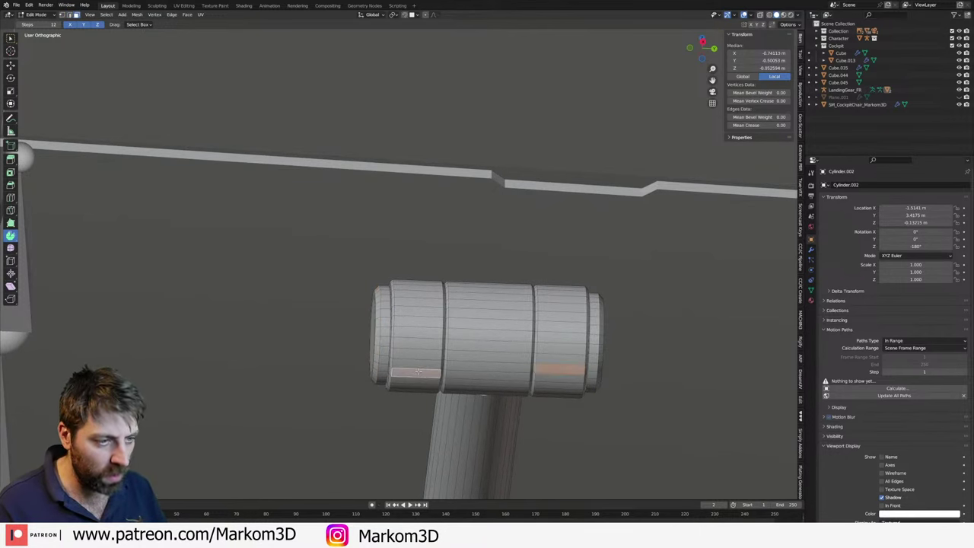
{"action": "key", "text": "ctrl+l"}
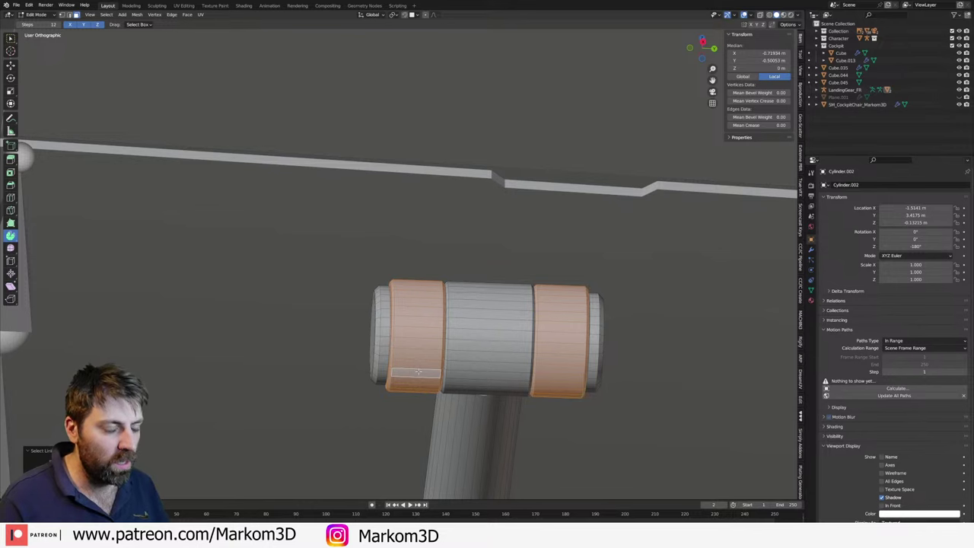
{"action": "key", "text": "shift+a"}
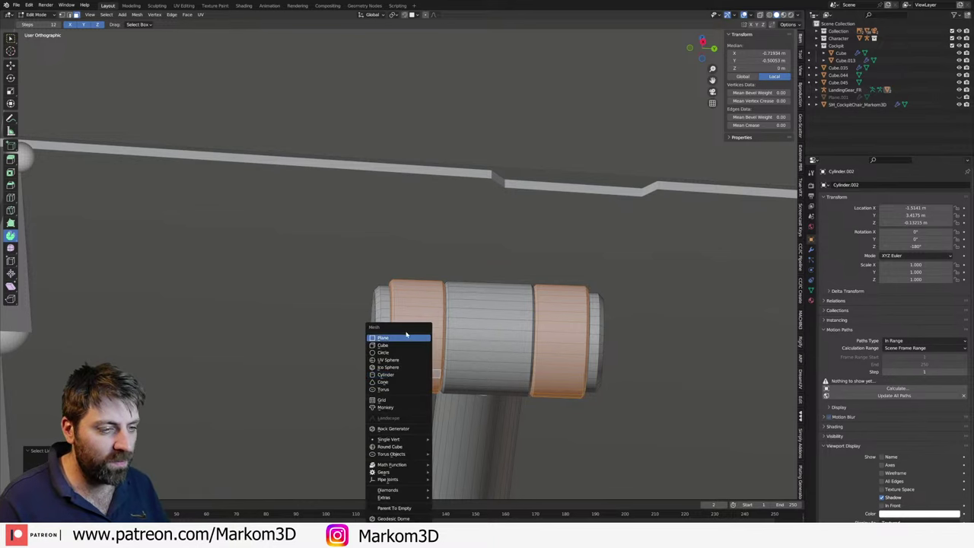
{"action": "left_click", "coordinate": [409, 345]}
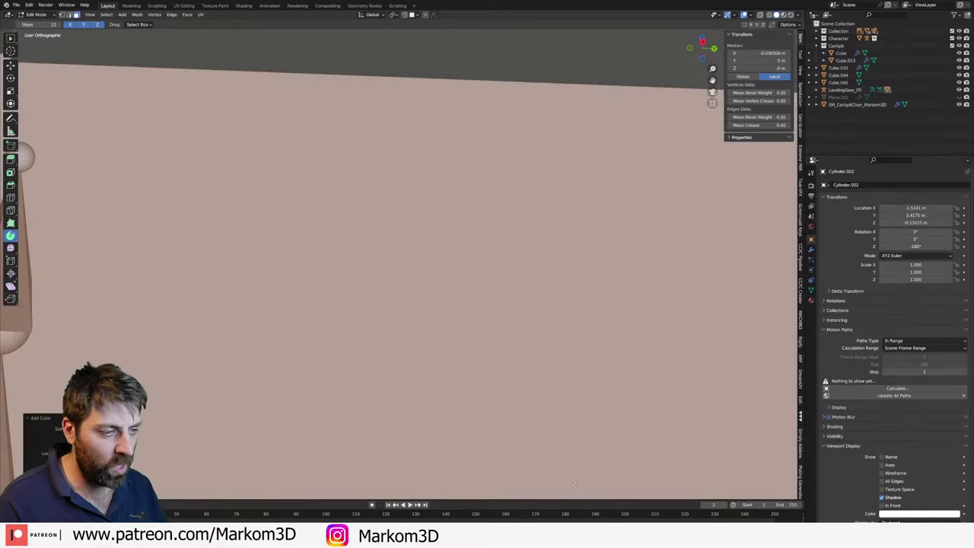
- In top wireframe view, delete the orange placeholder plane
{"action": "key", "text": "KP_7"}
{"action": "key", "text": "z"}
{"action": "left_click", "coordinate": [515, 485]}
{"action": "scroll", "coordinate": [496, 412], "scroll_direction": "down", "scroll_amount": 4}
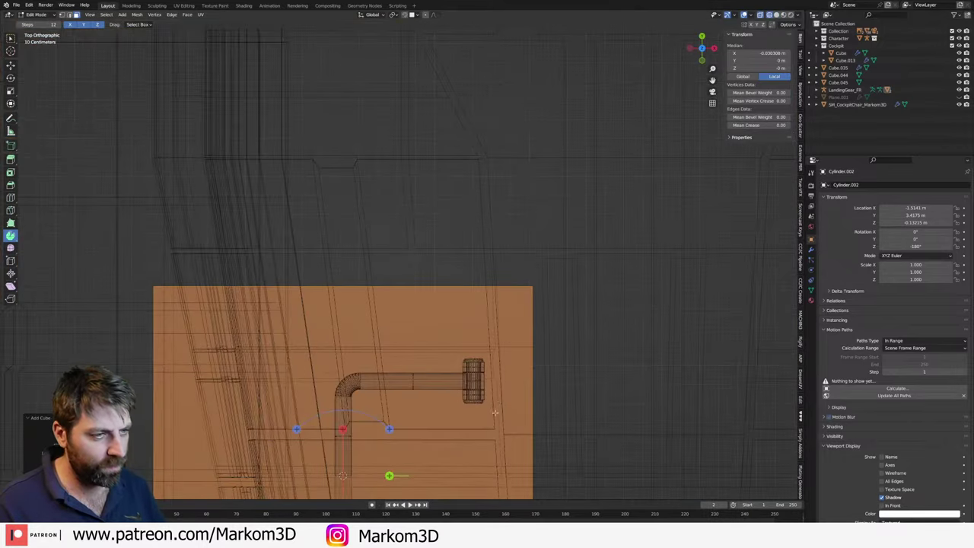
{"action": "middle_click_drag", "start_coordinate": [490, 416], "coordinate": [491, 346], "text": "shift"}
{"action": "key", "text": "Tab"}
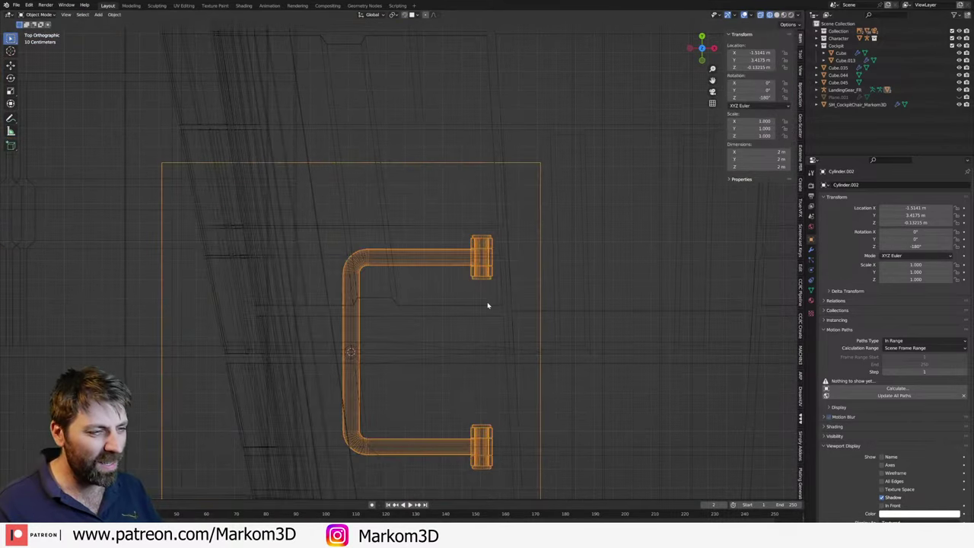
{"action": "key", "text": "Tab"}
{"action": "key", "text": "Tab"}
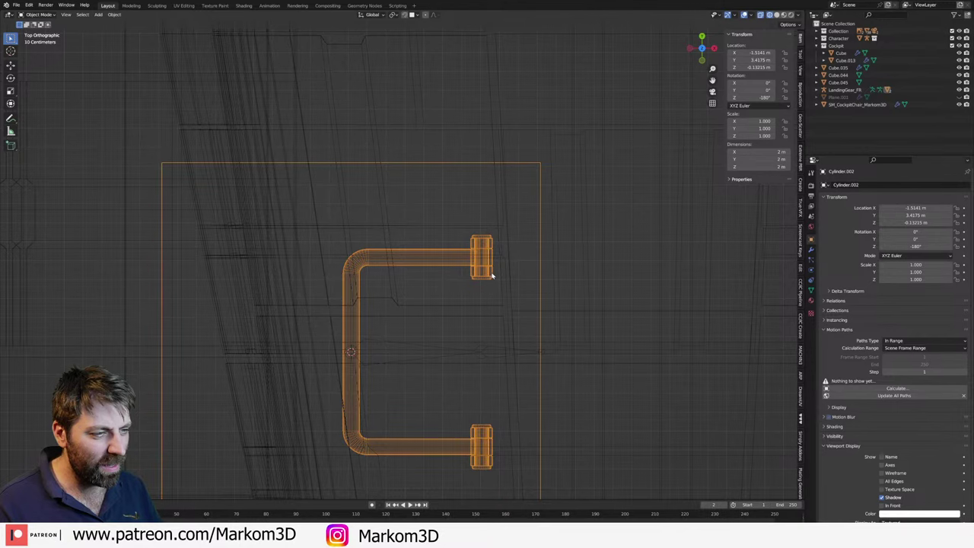
{"action": "key", "text": "Tab"}
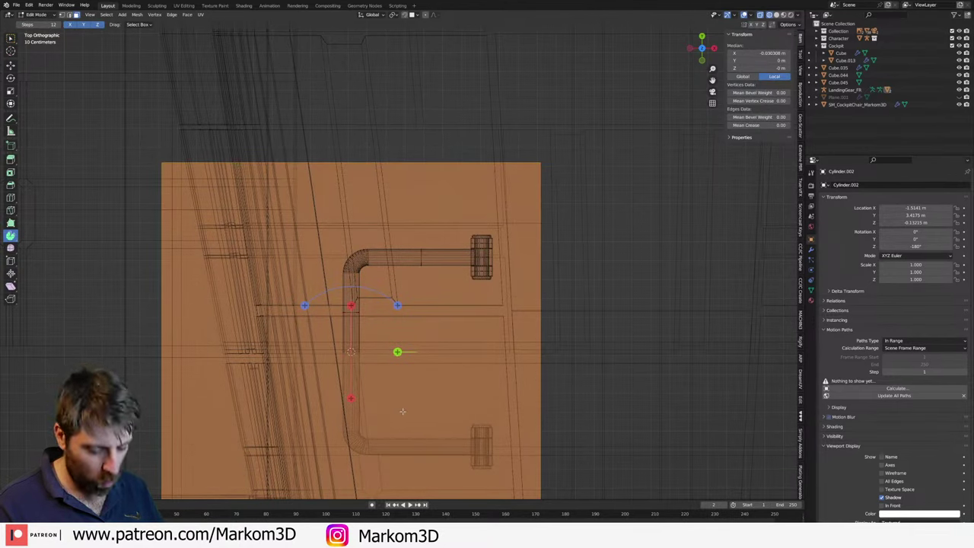
{"action": "key", "text": "x"}
{"action": "left_click", "coordinate": [374, 326]}
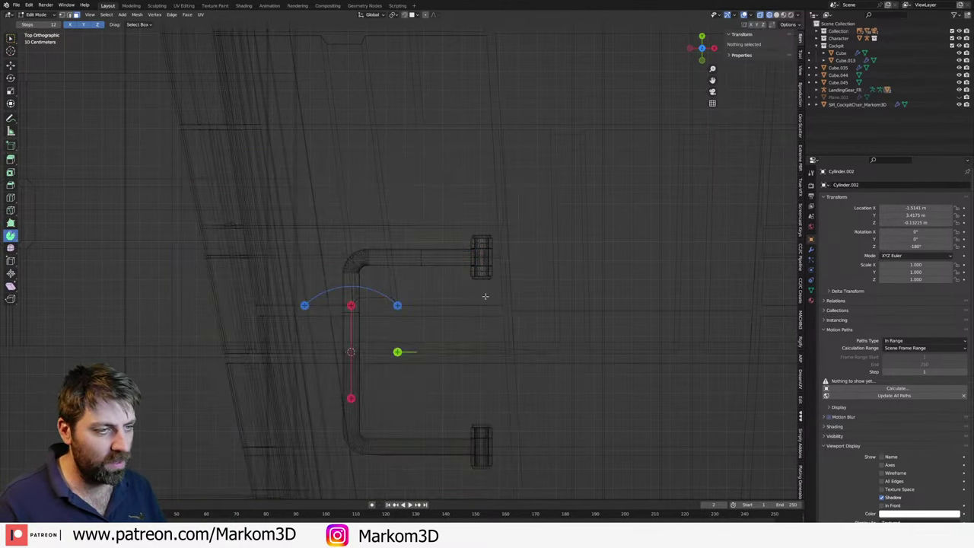
- Select the hinge cylinder's geometry and snap the 3D cursor onto it
{"action": "key", "text": "Tab"}
{"action": "key", "text": "Tab"}
{"action": "scroll", "coordinate": [493, 274], "scroll_direction": "up", "scroll_amount": 4}
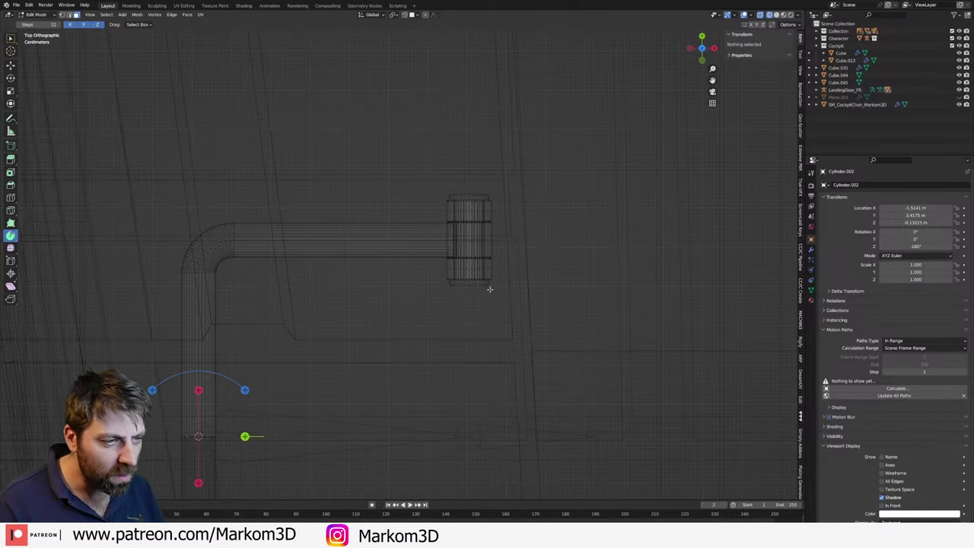
{"action": "key", "text": "a"}
{"action": "key", "text": "shift+s"}
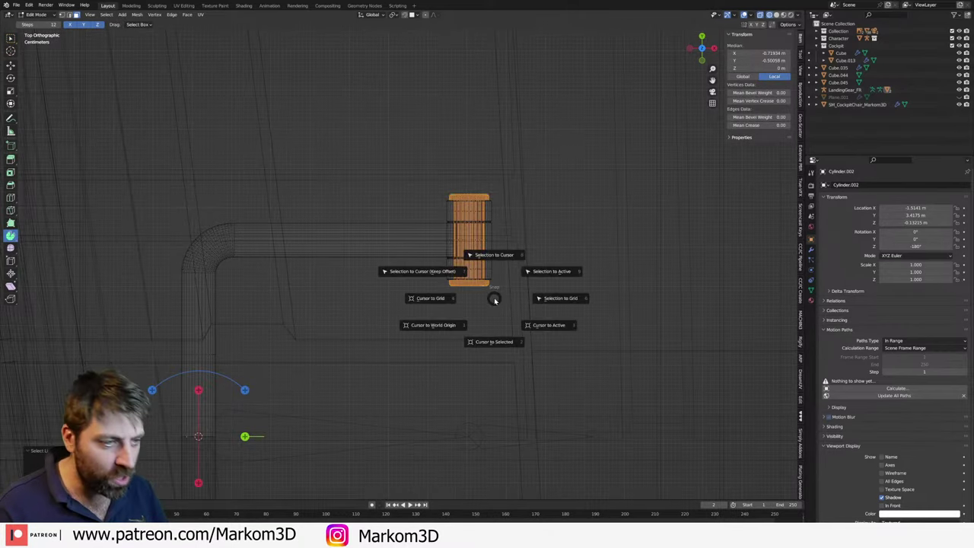
{"action": "left_click", "coordinate": [495, 343]}
{"action": "key", "text": "Tab"}
{"action": "key", "text": "shift+a"}
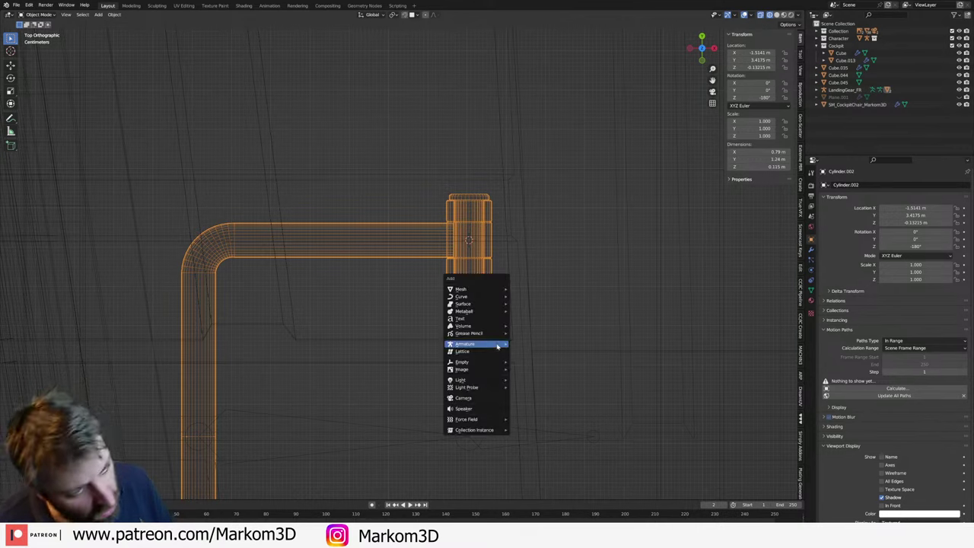
- Add a cube at the 3D cursor and shrink it down in Edit Mode
{"action": "left_click", "coordinate": [544, 292]}
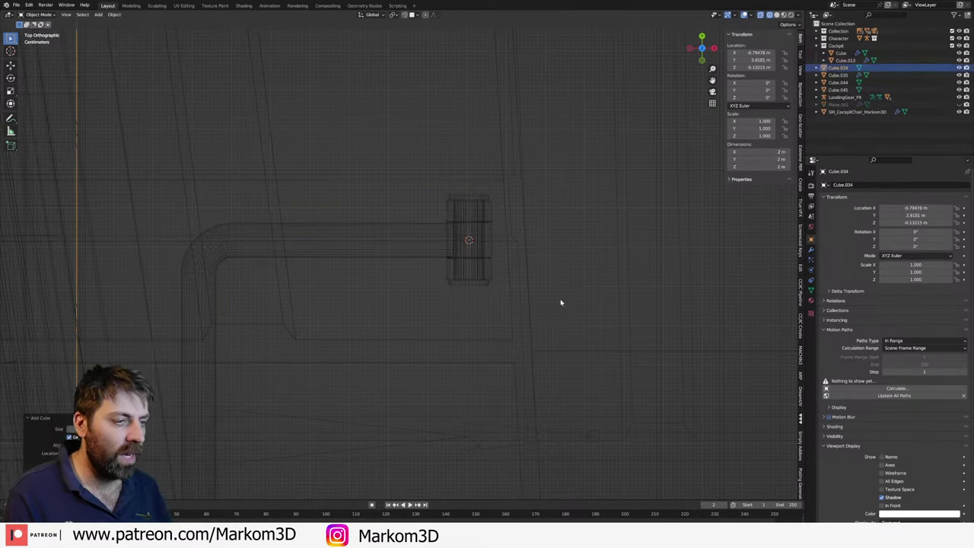
{"action": "key", "text": "Tab"}
{"action": "key", "text": "s"}
{"action": "left_click", "coordinate": [509, 274]}
{"action": "scroll", "coordinate": [509, 274], "scroll_direction": "up", "scroll_amount": 3}
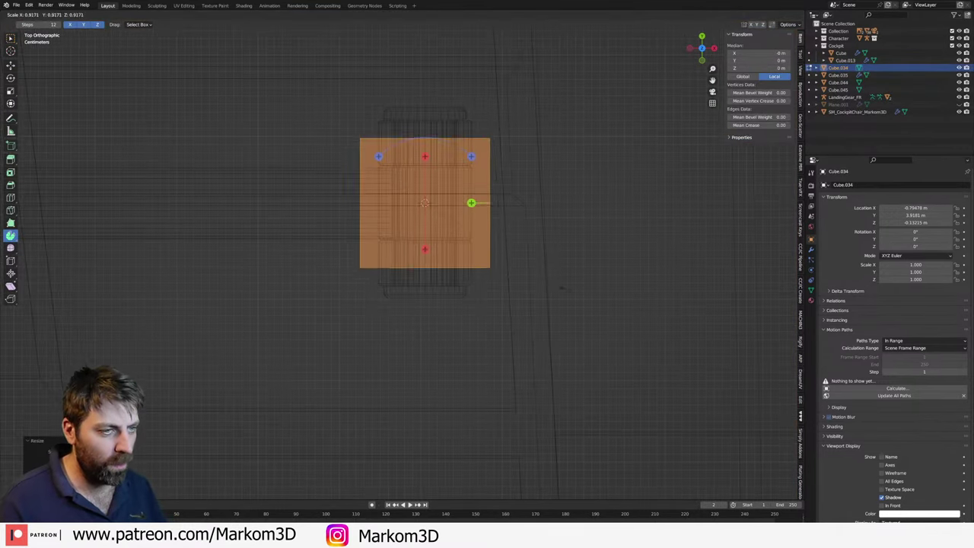
{"action": "scroll", "coordinate": [510, 274], "scroll_direction": "down", "scroll_amount": 2}
{"action": "scroll", "coordinate": [509, 273], "scroll_direction": "down", "scroll_amount": 1}
{"action": "middle_click_drag", "start_coordinate": [458, 272], "coordinate": [513, 397], "text": "shift"}
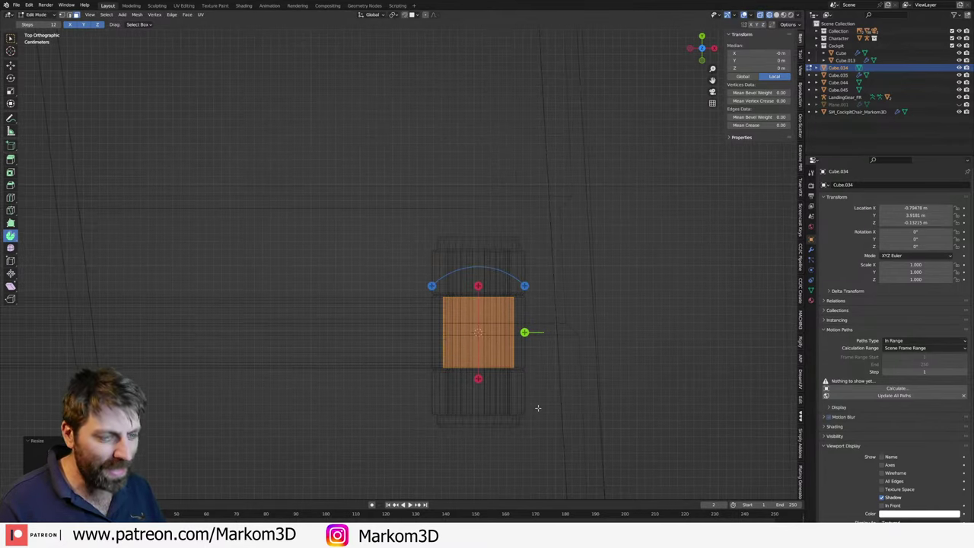
- Move the block along Y into place and scale it narrower along Y
{"action": "key", "text": "g"}
{"action": "key", "text": "y"}
{"action": "left_click", "coordinate": [572, 370]}
{"action": "scroll", "coordinate": [565, 364], "scroll_direction": "up", "scroll_amount": 4}
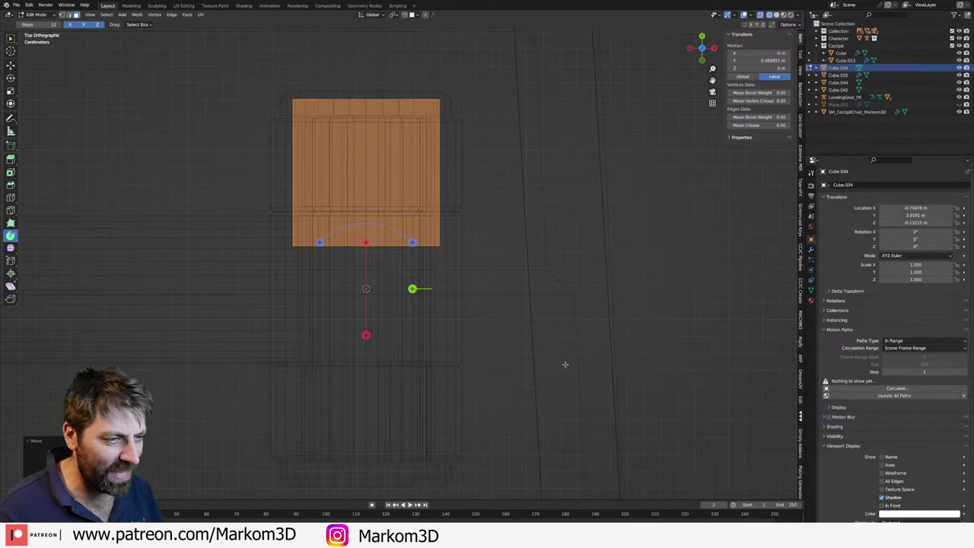
{"action": "left_click", "coordinate": [439, 277]}
{"action": "key", "text": "a"}
{"action": "key", "text": "g"}
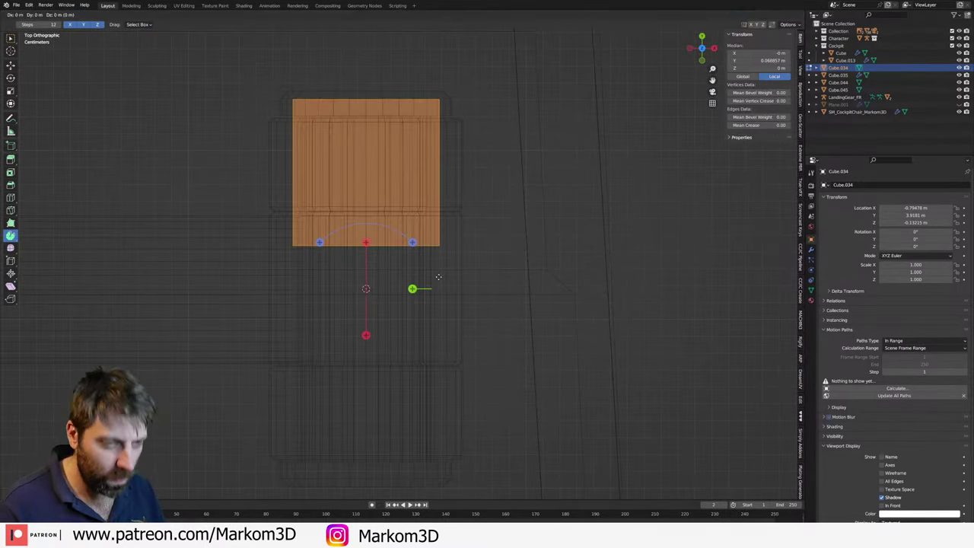
{"action": "key", "text": "y"}
{"action": "left_click", "coordinate": [439, 271]}
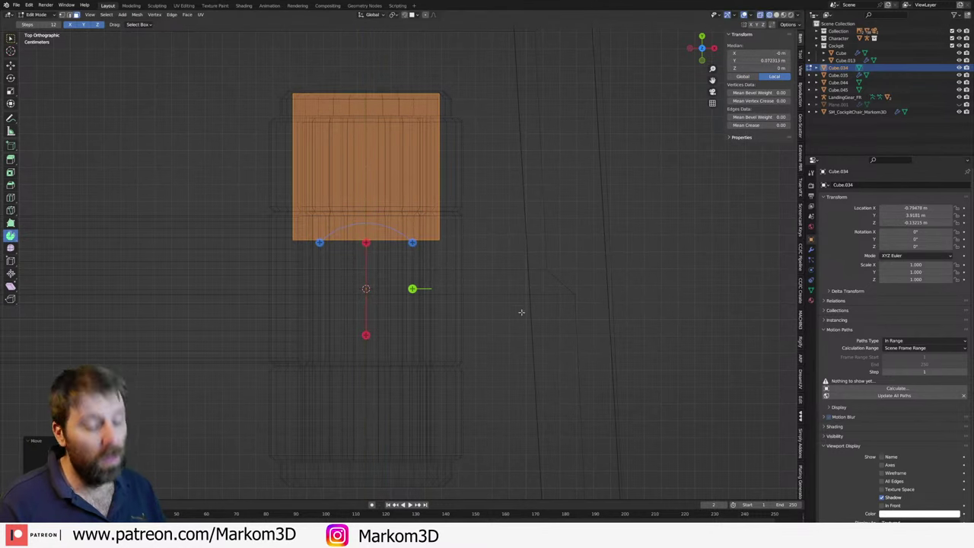
{"action": "key", "text": "s"}
{"action": "key", "text": "y"}
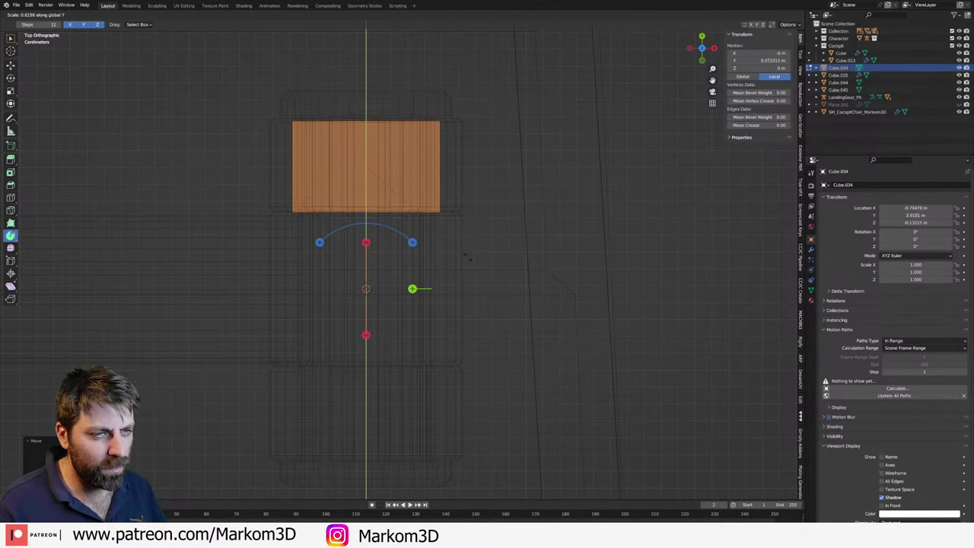
{"action": "left_click", "coordinate": [467, 256]}
- Move the block down along Z so it sits below the hinge cylinder
{"action": "key", "text": "z"}
{"action": "left_click", "coordinate": [492, 259]}
{"action": "middle_click_drag", "start_coordinate": [492, 260], "coordinate": [490, 227]}
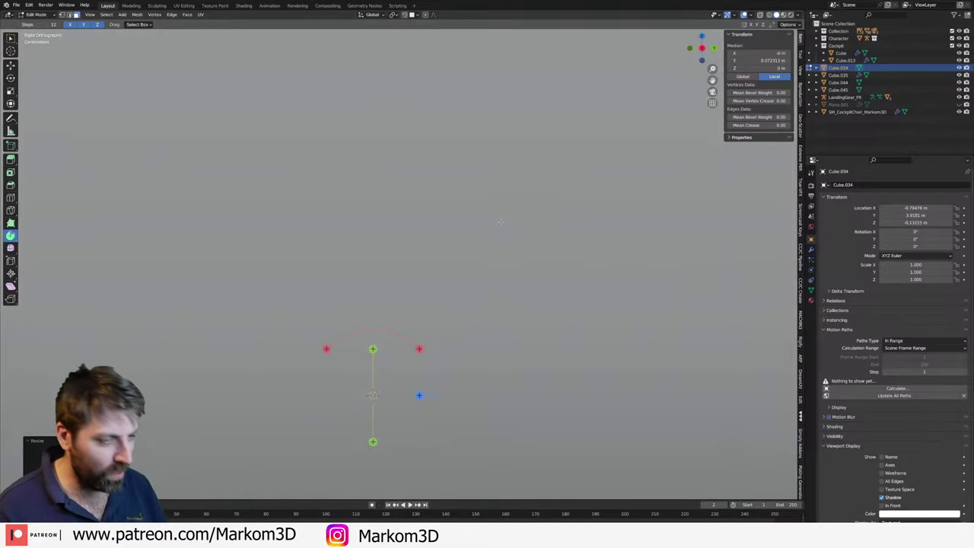
{"action": "key", "text": "z"}
{"action": "left_click", "coordinate": [461, 223]}
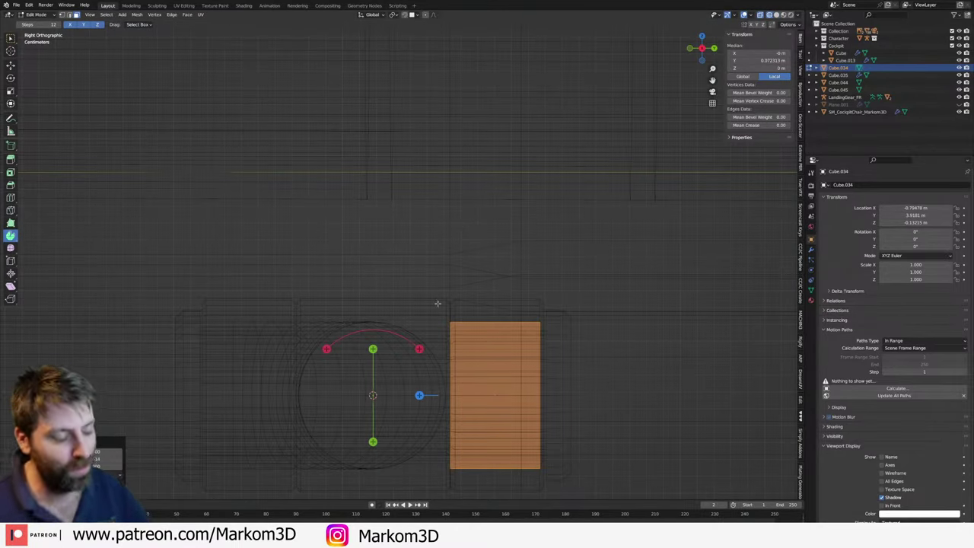
{"action": "middle_click_drag", "start_coordinate": [440, 342], "coordinate": [445, 287], "text": "shift"}
{"action": "key", "text": "g"}
{"action": "key", "text": "z"}
{"action": "left_click", "coordinate": [440, 438]}
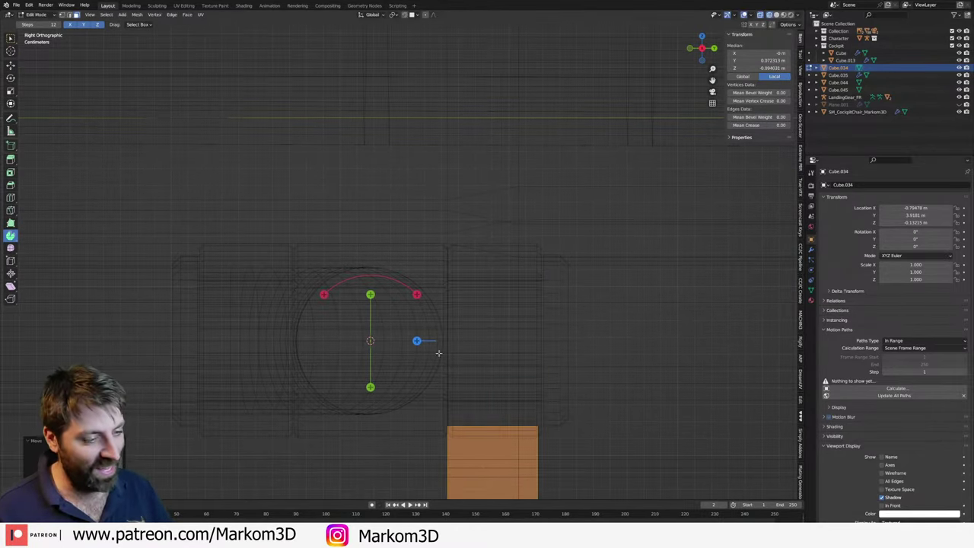
{"action": "scroll", "coordinate": [438, 415], "scroll_direction": "down", "scroll_amount": 7}
- Unhide Plane.001, reselect the block, and view it under the hull in solid shading
{"action": "key", "text": "Tab"}
{"action": "middle_click_drag", "start_coordinate": [431, 413], "coordinate": [434, 362], "text": "shift"}
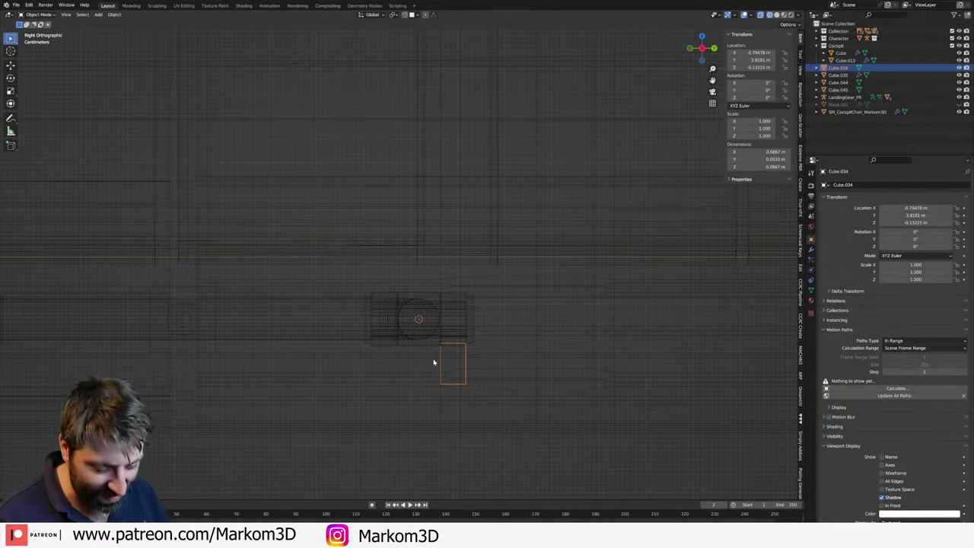
{"action": "key", "text": "alt+h"}
{"action": "key", "text": "a"}
{"action": "left_click", "coordinate": [459, 385]}
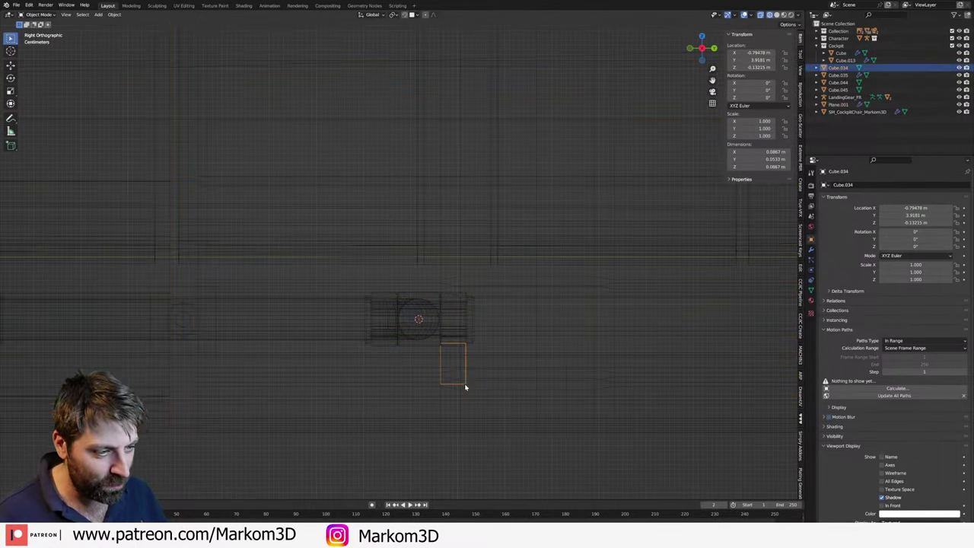
{"action": "key", "text": "Tab"}
{"action": "middle_click_drag", "start_coordinate": [466, 381], "coordinate": [488, 385]}
{"action": "key", "text": "z"}
{"action": "left_click", "coordinate": [553, 385]}
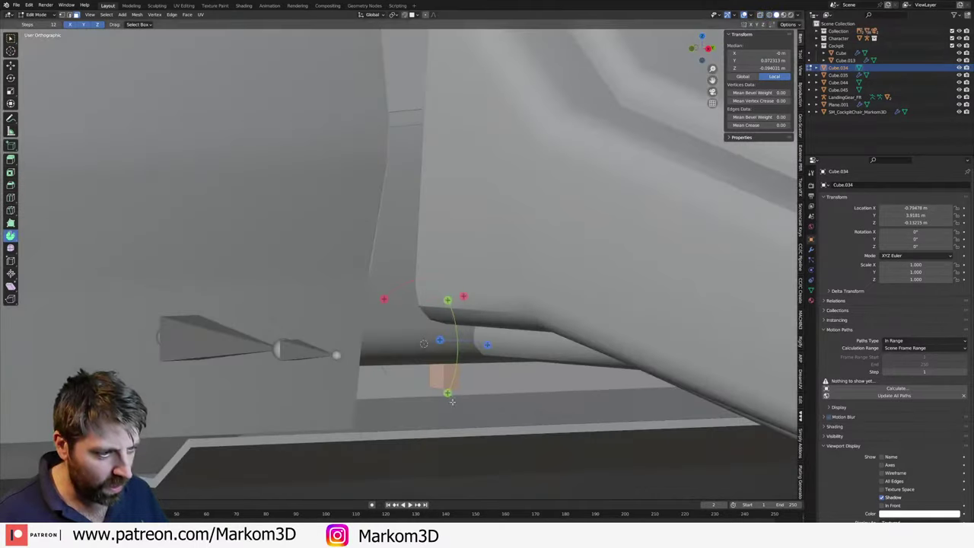
{"action": "middle_click_drag", "start_coordinate": [553, 385], "coordinate": [446, 391]}
- Set a front wireframe view centred on the Cube.034 block
{"action": "key", "text": "z"}
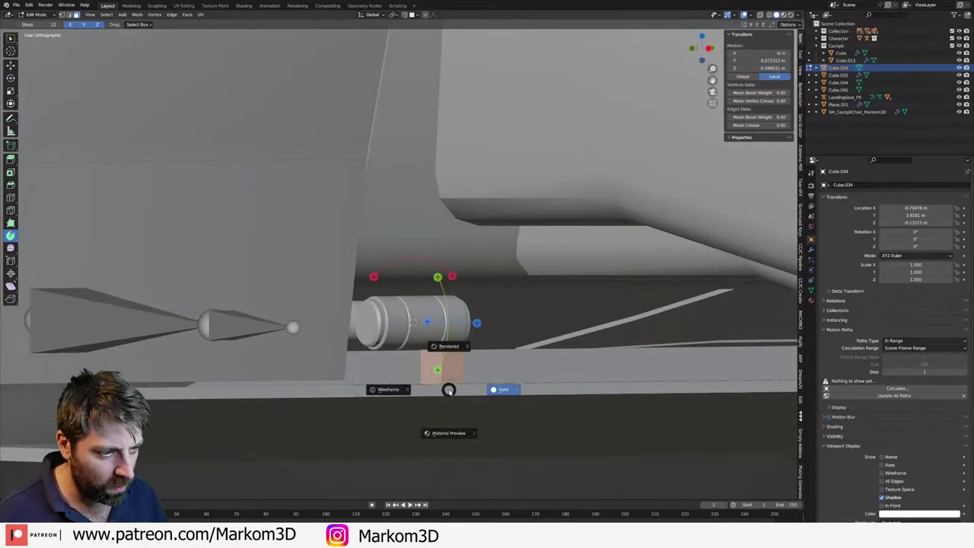
{"action": "left_click", "coordinate": [419, 396]}
{"action": "key", "text": "z"}
{"action": "left_click", "coordinate": [452, 394]}
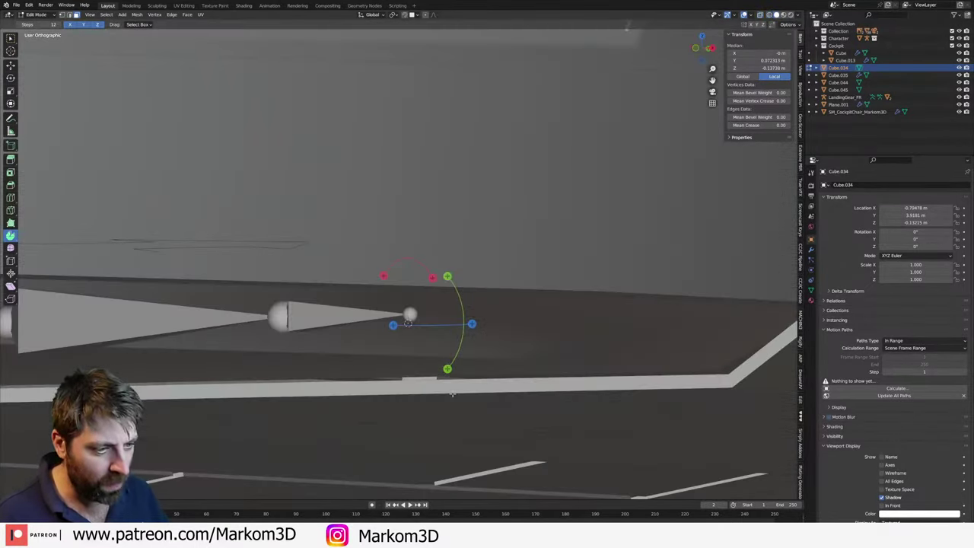
{"action": "key", "text": "KP_1"}
{"action": "key", "text": "z"}
{"action": "left_click", "coordinate": [418, 393]}
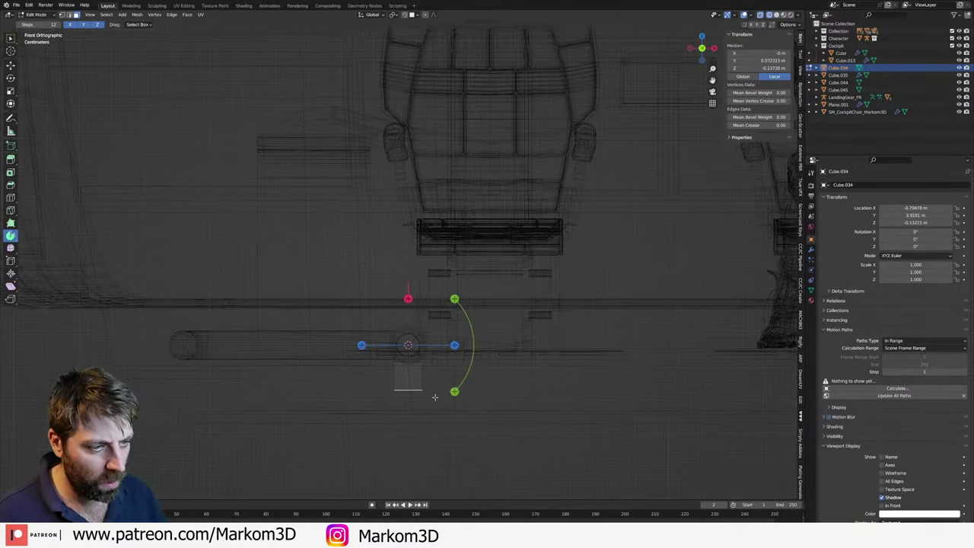
{"action": "key", "text": "KP_Decimal"}
- Raise the block along Z until it sits against the hinge
{"action": "key", "text": "g"}
{"action": "key", "text": "z"}
{"action": "left_click", "coordinate": [455, 390]}
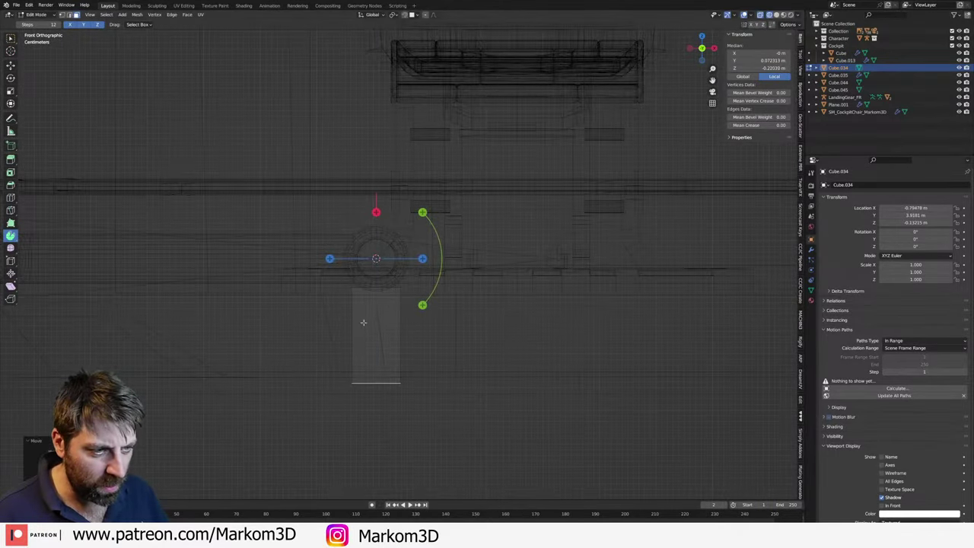
{"action": "key", "text": "g"}
{"action": "key", "text": "z"}
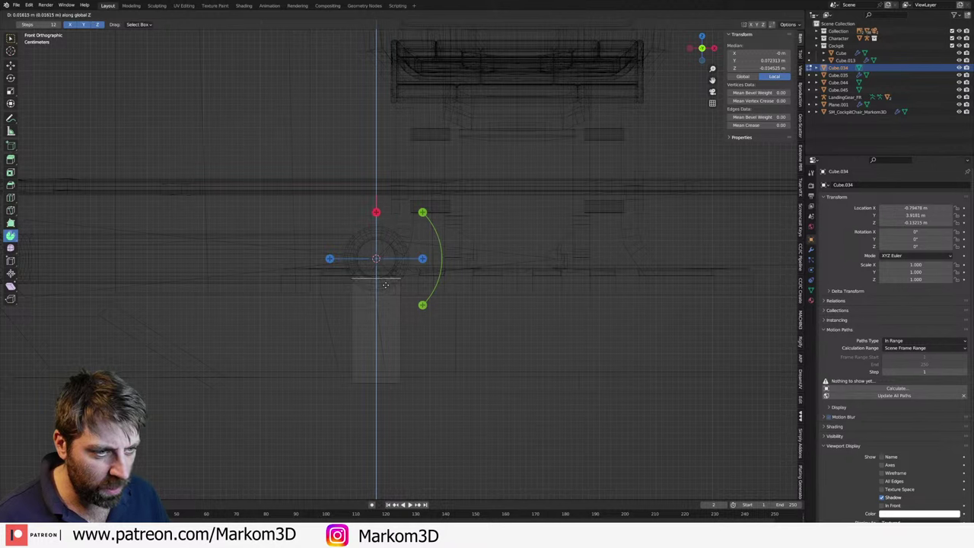
{"action": "left_click", "coordinate": [385, 285]}
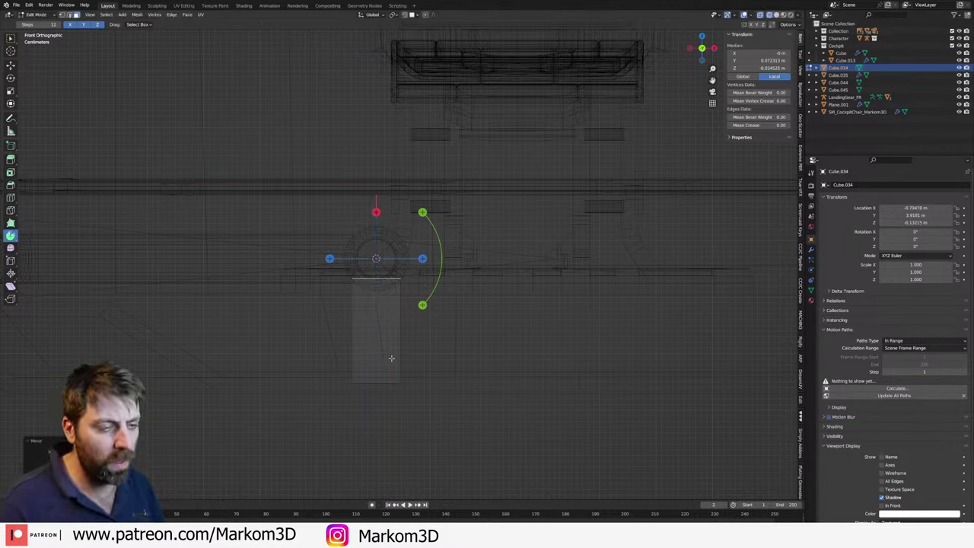
- Add a horizontal loop cut across the block and scale its lower section wider
{"action": "left_click", "coordinate": [397, 335]}
{"action": "right_click", "coordinate": [404, 365]}
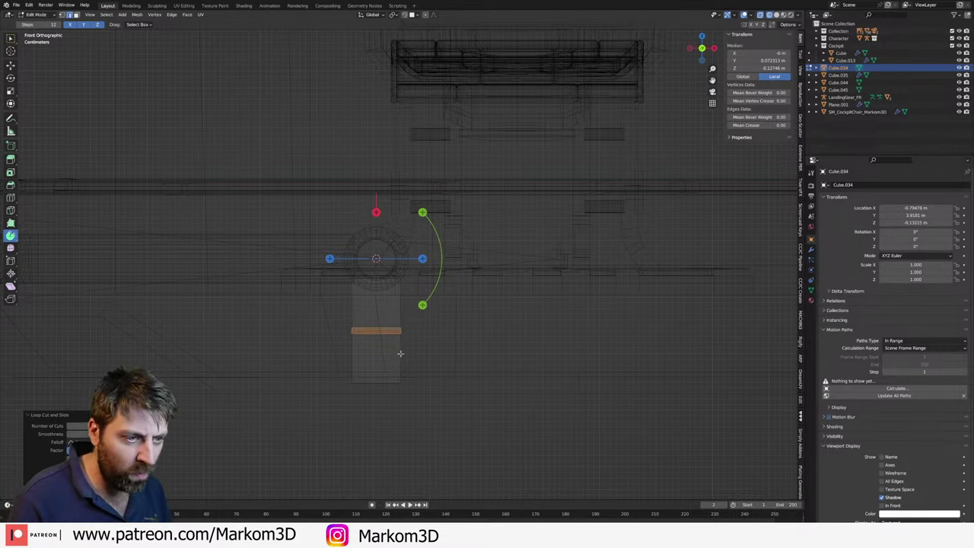
{"action": "key", "text": "g"}
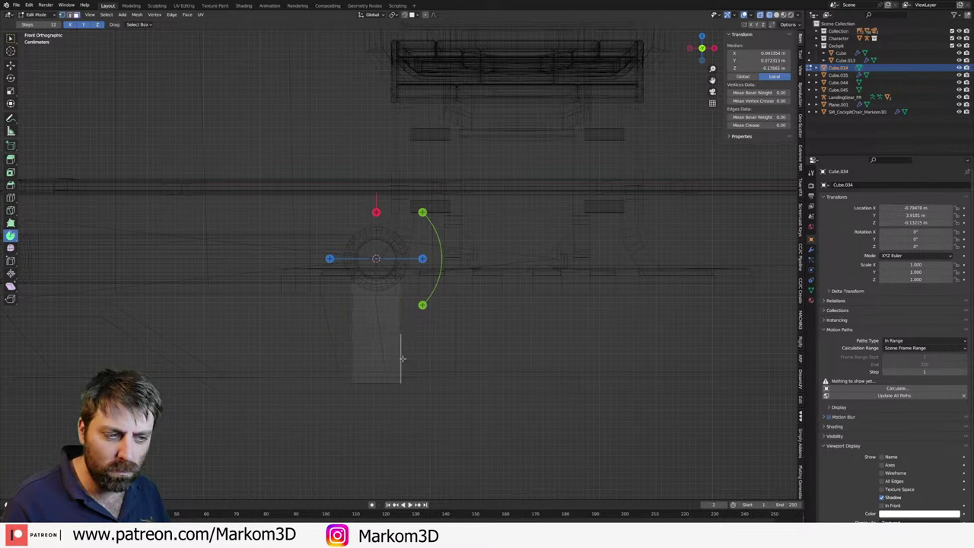
{"action": "key", "text": "s"}
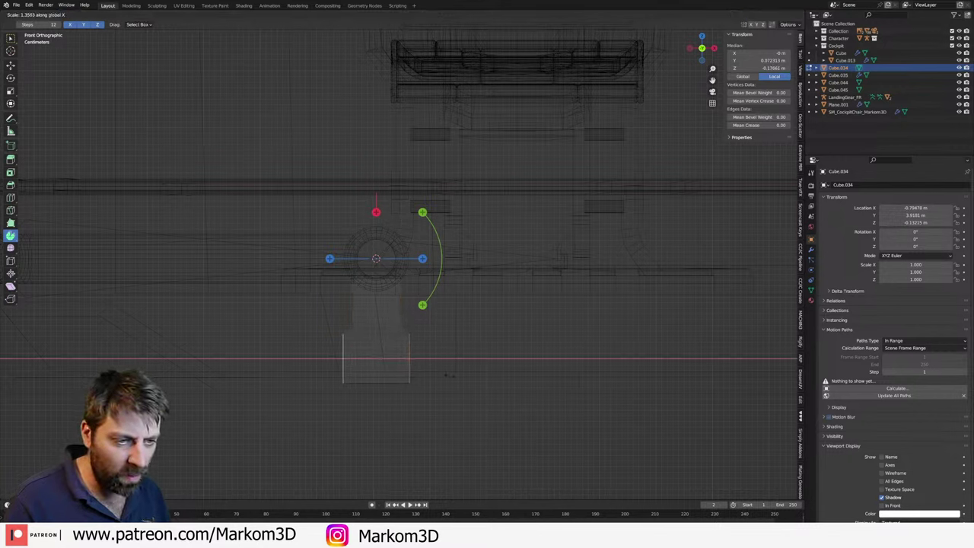
{"action": "left_click", "coordinate": [450, 376]}
- Add another loop cut near the bottom and scale the bottom strip of the base
{"action": "left_click", "coordinate": [411, 354]}
{"action": "right_click", "coordinate": [412, 388]}
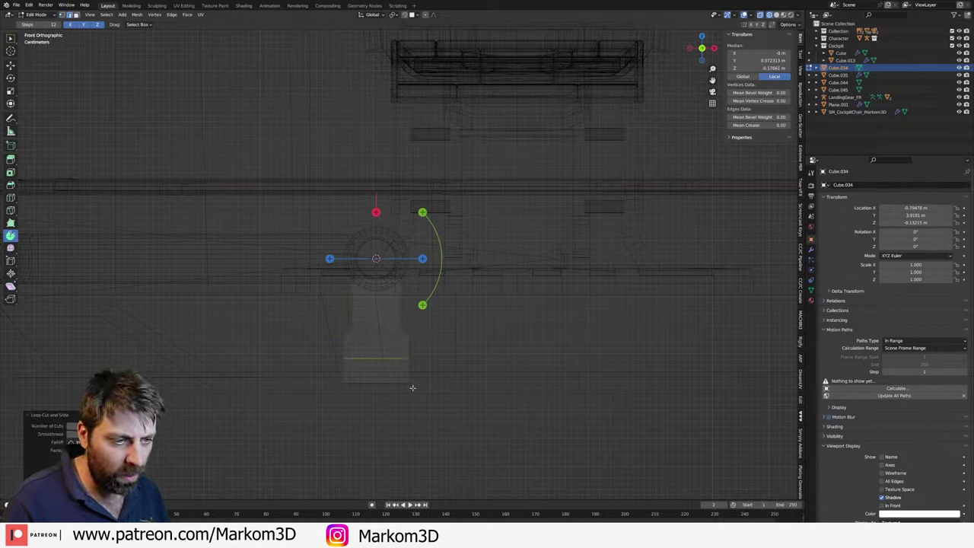
{"action": "left_click", "coordinate": [412, 383]}
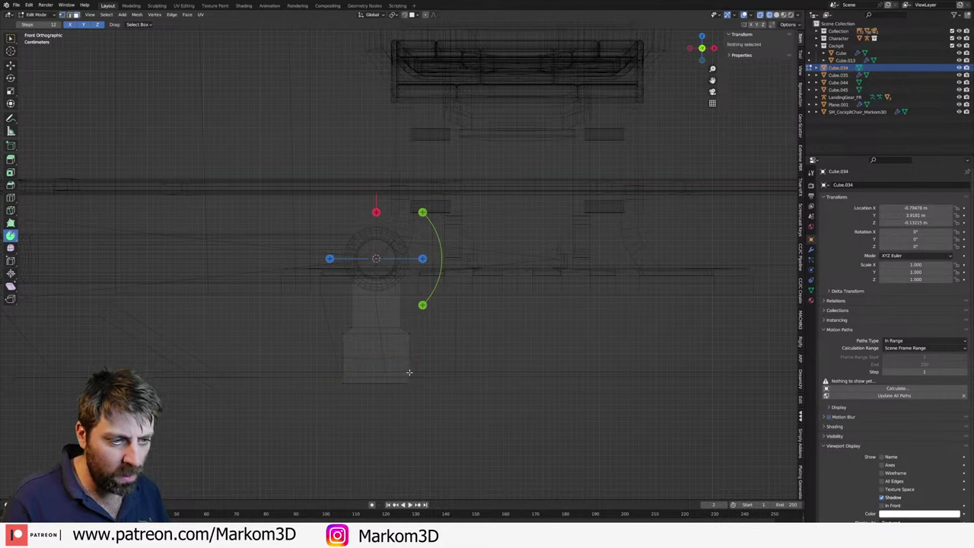
{"action": "left_click", "coordinate": [406, 372], "text": "shift"}
{"action": "key", "text": "s"}
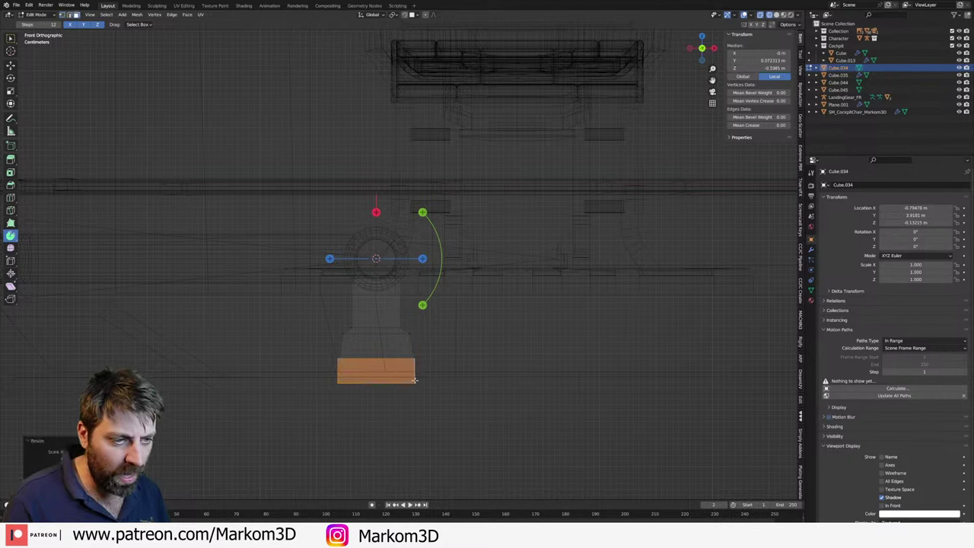
{"action": "left_click", "coordinate": [418, 384]}
- Widen the base's bottom edge loop along X, then return to solid shading
{"action": "left_click", "coordinate": [362, 384], "text": "alt"}
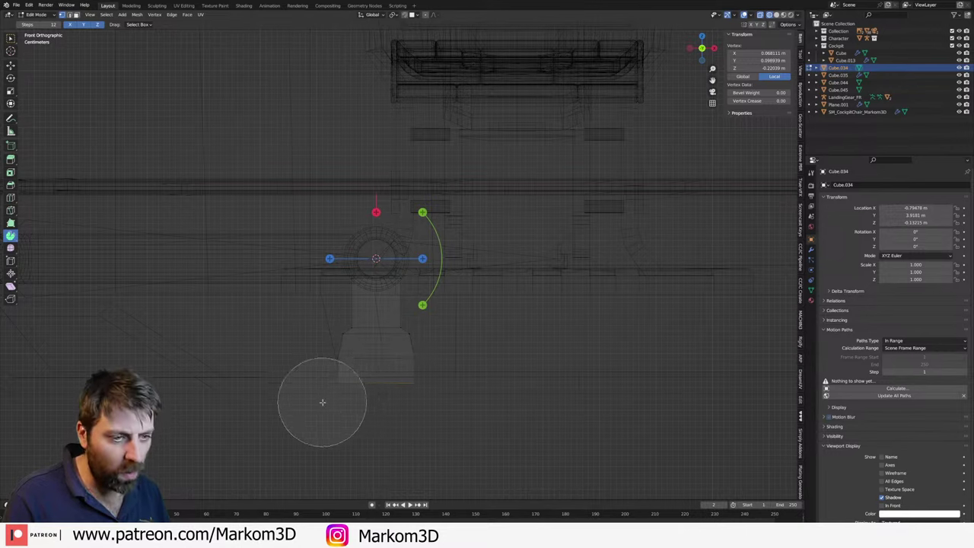
{"action": "key", "text": "s"}
{"action": "key", "text": "x"}
{"action": "left_click", "coordinate": [483, 383]}
{"action": "key", "text": "grave"}
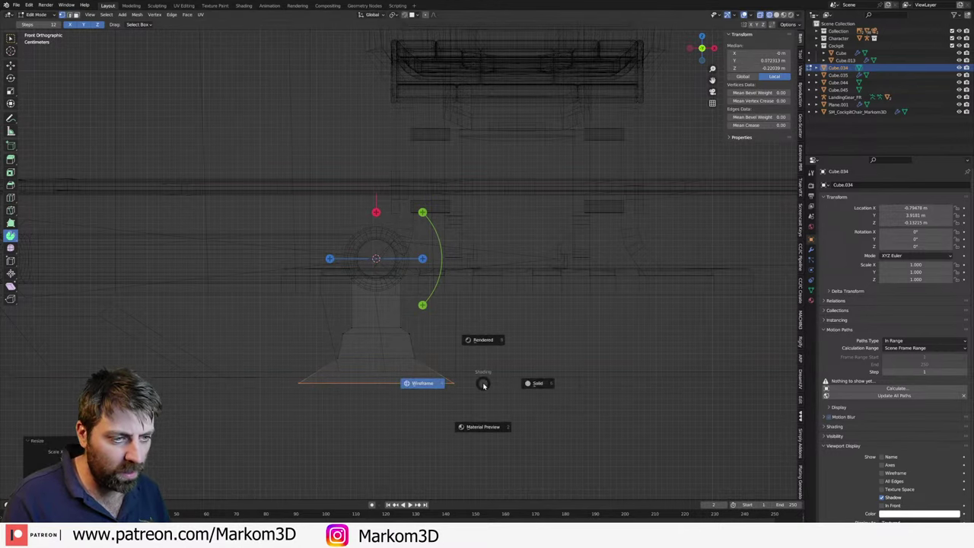
{"action": "left_click", "coordinate": [424, 383]}
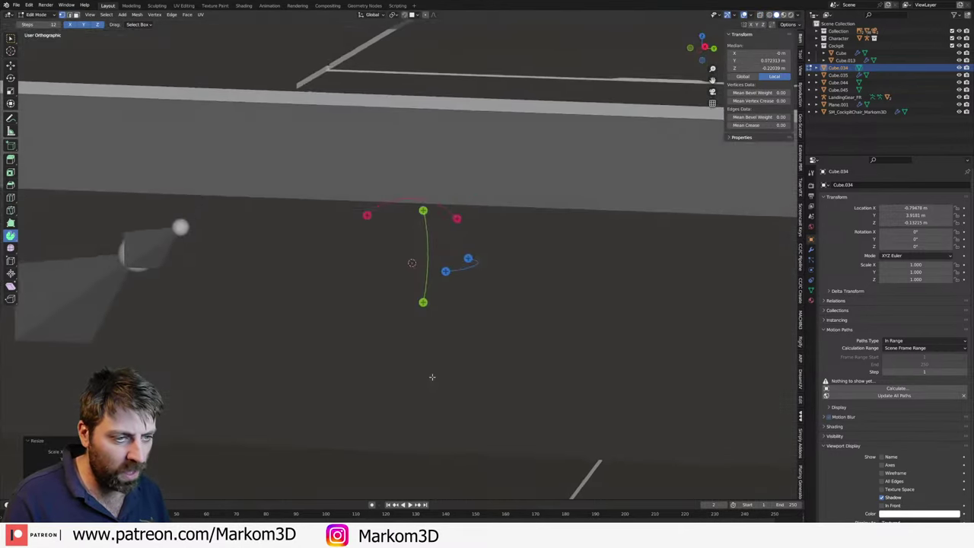
{"action": "mouse_move", "coordinate": [431, 377]}
{"action": "middle_mouse_down"}
{"action": "mouse_move", "coordinate": [528, 380]}
{"action": "mouse_move", "coordinate": [393, 330]}
{"action": "middle_mouse_up"}
{"action": "scroll", "coordinate": [457, 358], "scroll_direction": "down", "scroll_amount": 3}
- Return to Object Mode and hide the lower hull, nose and canopy pieces
{"action": "key", "text": "Tab"}
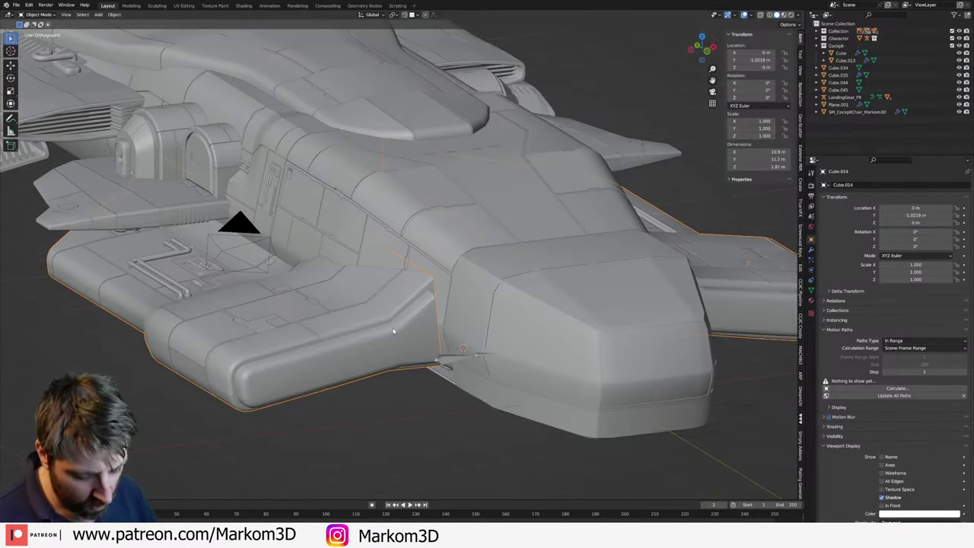
{"action": "key", "text": "h"}
{"action": "left_click", "coordinate": [443, 299]}
{"action": "left_click", "coordinate": [464, 303]}
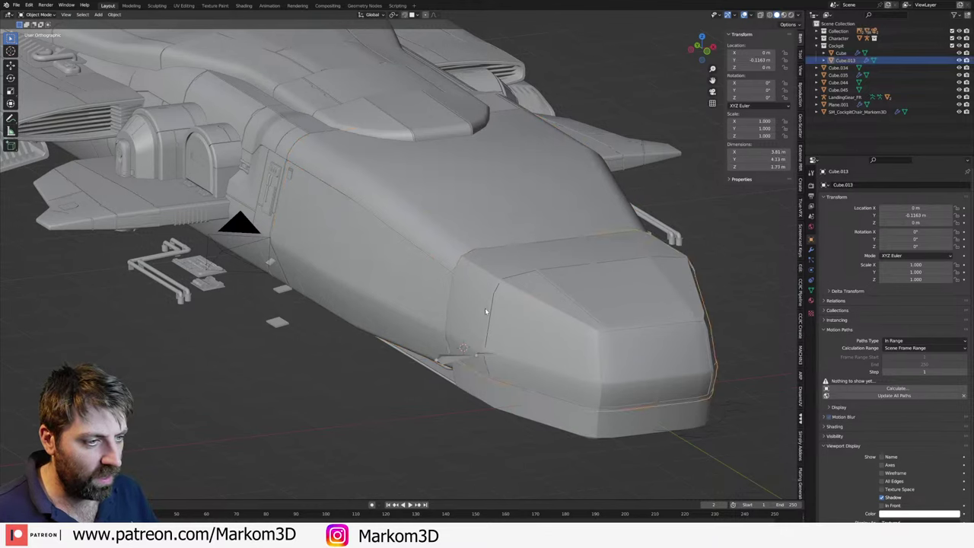
{"action": "key", "text": "h"}
{"action": "key", "text": "h"}
{"action": "left_click", "coordinate": [399, 280]}
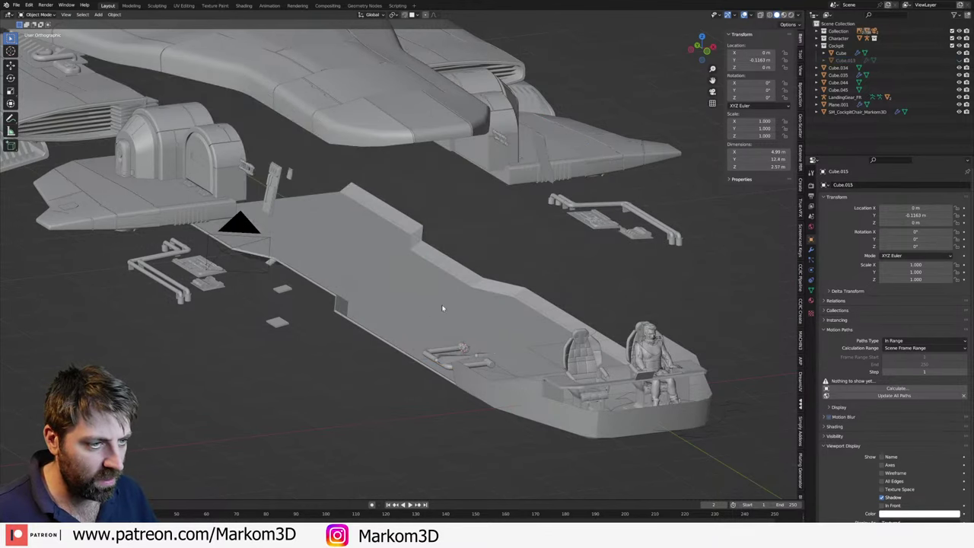
- Select the lever's support bracket Cube.034 in Edit Mode, picking its column and base faces
{"action": "mouse_move", "coordinate": [399, 280]}
{"action": "middle_mouse_down"}
{"action": "mouse_move", "coordinate": [466, 380]}
{"action": "mouse_move", "coordinate": [415, 376]}
{"action": "middle_mouse_up"}
{"action": "scroll", "coordinate": [415, 376], "scroll_direction": "up", "scroll_amount": 3}
{"action": "scroll", "coordinate": [690, 351], "scroll_direction": "down", "scroll_amount": 4}
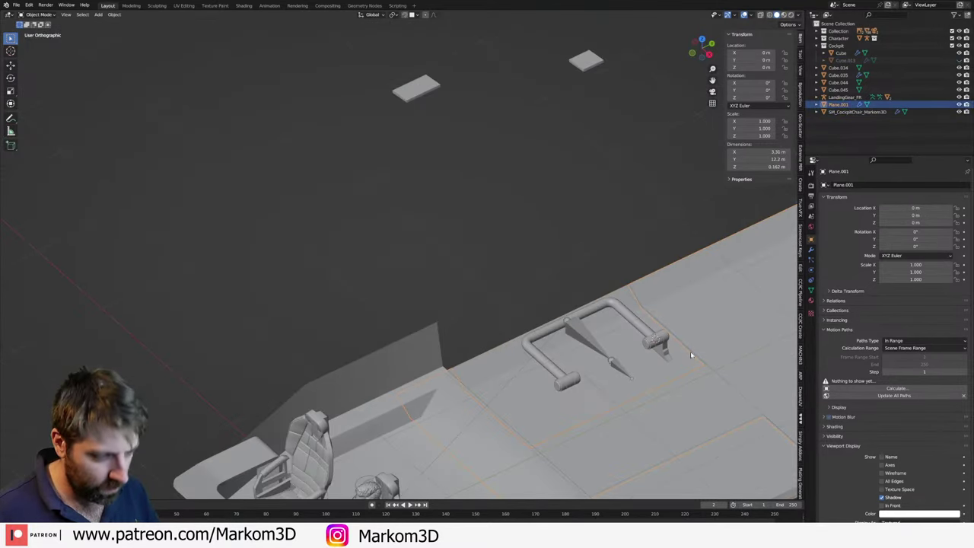
{"action": "mouse_move", "coordinate": [690, 351]}
{"action": "middle_mouse_down"}
{"action": "mouse_move", "coordinate": [441, 319]}
{"action": "mouse_move", "coordinate": [437, 304]}
{"action": "mouse_move", "coordinate": [350, 252]}
{"action": "mouse_move", "coordinate": [372, 278]}
{"action": "mouse_move", "coordinate": [429, 309]}
{"action": "middle_mouse_up"}
{"action": "scroll", "coordinate": [437, 304], "scroll_direction": "up", "scroll_amount": 4}
{"action": "scroll", "coordinate": [370, 259], "scroll_direction": "up", "scroll_amount": 3}
{"action": "scroll", "coordinate": [370, 259], "scroll_direction": "down", "scroll_amount": 3}
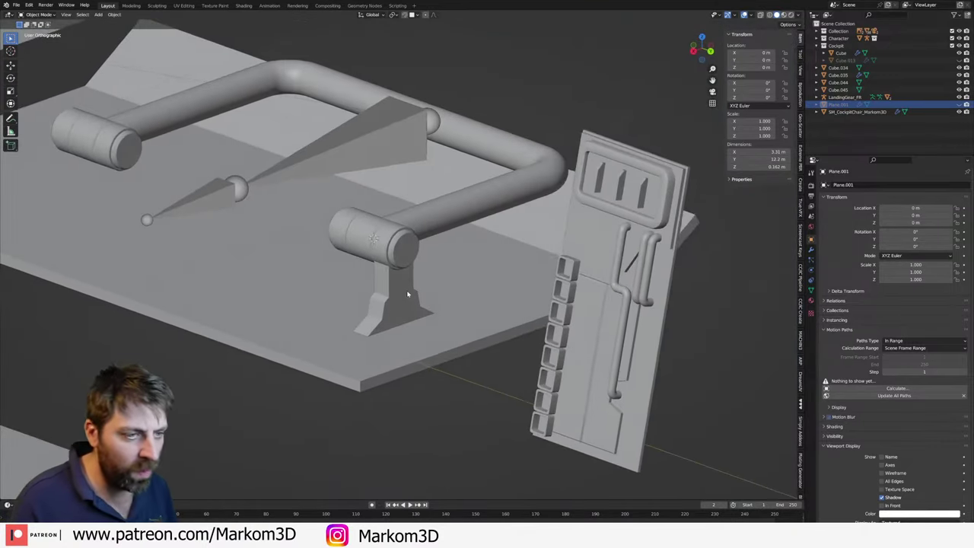
{"action": "mouse_move", "coordinate": [370, 258]}
{"action": "middle_mouse_down"}
{"action": "mouse_move", "coordinate": [396, 296]}
{"action": "mouse_move", "coordinate": [358, 306]}
{"action": "mouse_move", "coordinate": [376, 301]}
{"action": "mouse_move", "coordinate": [392, 251]}
{"action": "middle_mouse_up"}
{"action": "scroll", "coordinate": [398, 302], "scroll_direction": "up", "scroll_amount": 3}
{"action": "left_click", "coordinate": [398, 302]}
{"action": "key", "text": "Tab"}
{"action": "left_click", "coordinate": [396, 244]}
{"action": "left_click", "coordinate": [411, 341], "text": "shift"}
- Loop-cut around the middle of the column and offset-slide the new edges
{"action": "key", "text": "ctrl+r"}
{"action": "left_click", "coordinate": [435, 242]}
{"action": "right_click", "coordinate": [436, 246]}
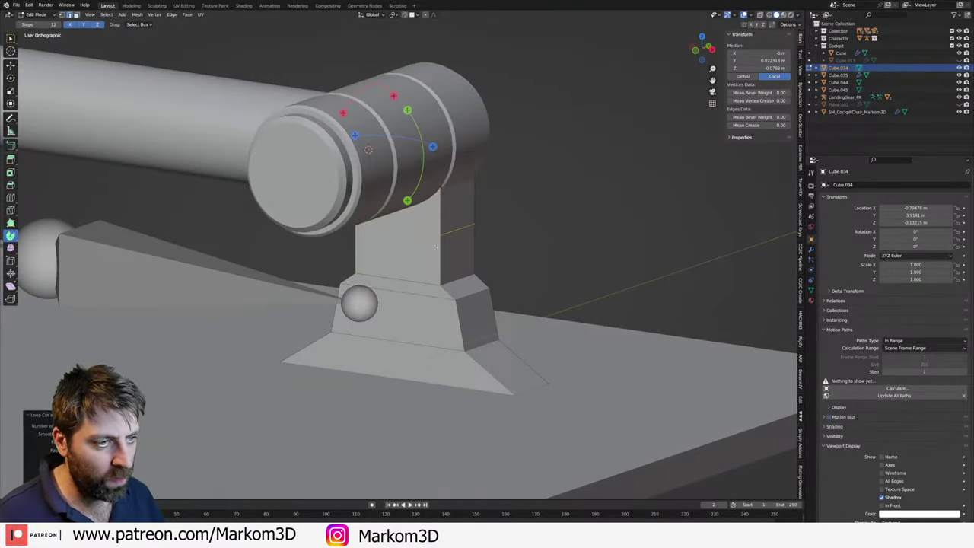
{"action": "right_click", "coordinate": [411, 358]}
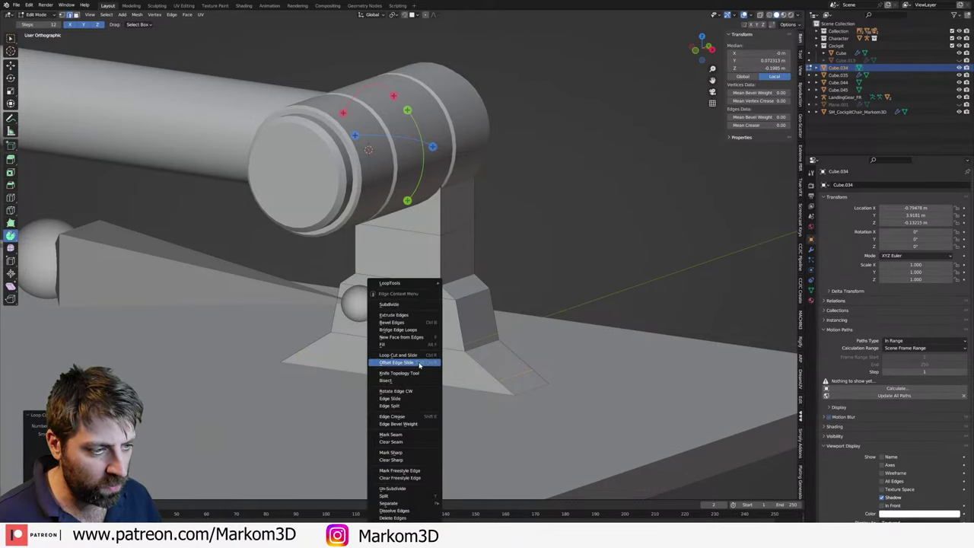
{"action": "left_click", "coordinate": [413, 359]}
- Inset the column's lower side faces and delete them to open a hole
{"action": "middle_click_drag", "start_coordinate": [397, 308], "coordinate": [382, 284]}
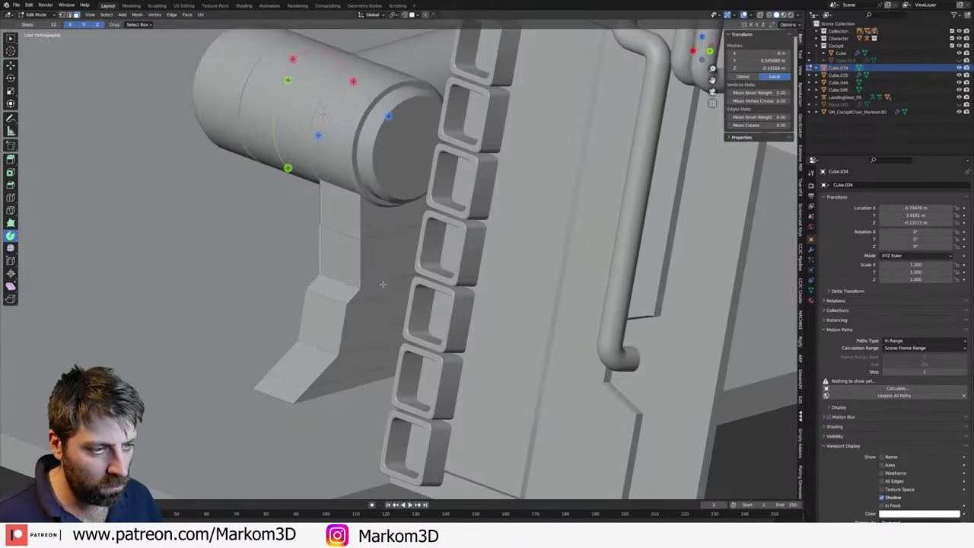
{"action": "left_click", "coordinate": [382, 284], "text": "shift"}
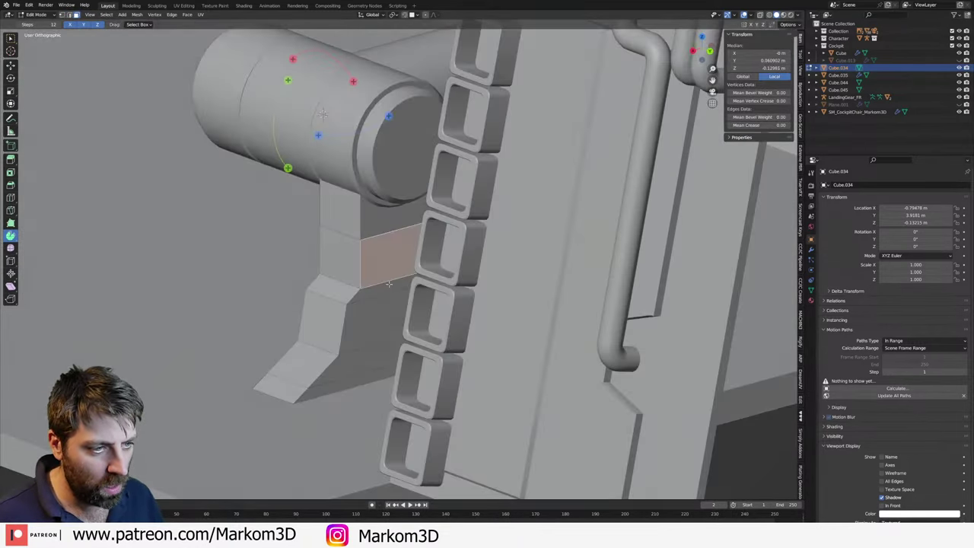
{"action": "left_click", "coordinate": [385, 327], "text": "shift"}
{"action": "middle_click_drag", "start_coordinate": [387, 344], "coordinate": [499, 402]}
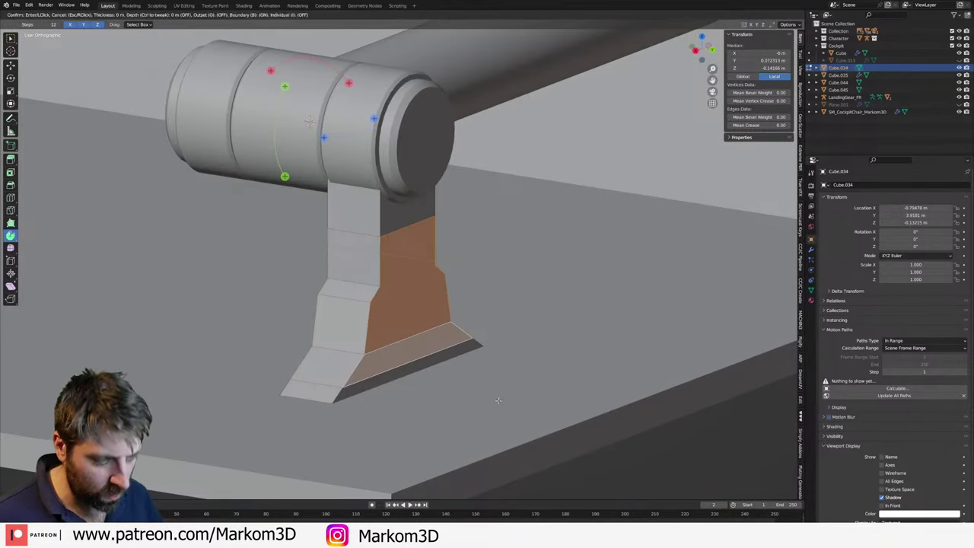
{"action": "key", "text": "i"}
{"action": "left_click", "coordinate": [491, 394]}
{"action": "key", "text": "x"}
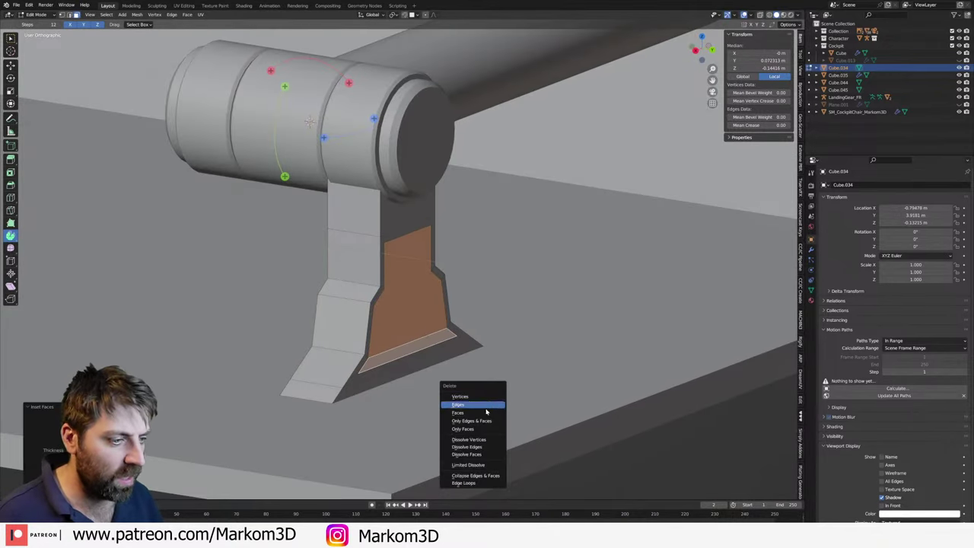
{"action": "left_click", "coordinate": [487, 412]}
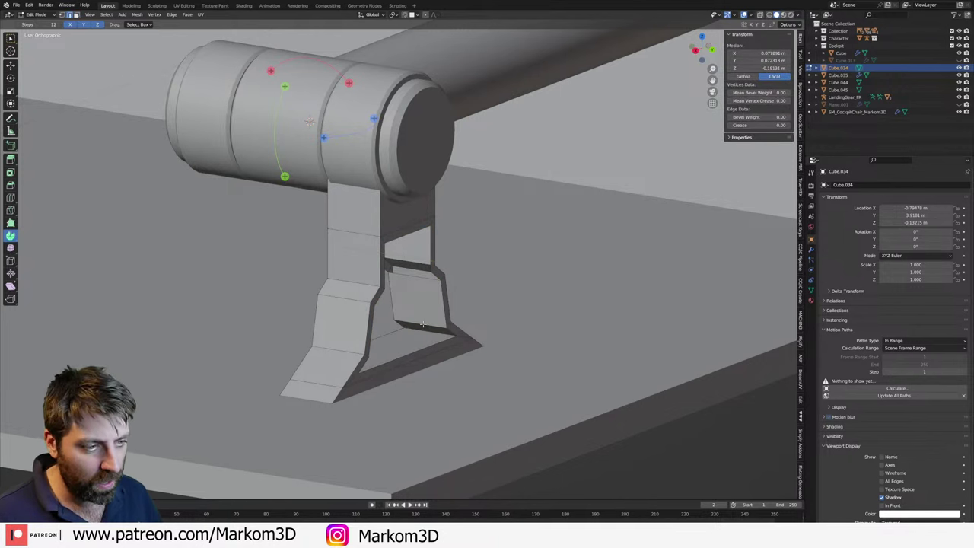
{"action": "left_click", "coordinate": [422, 325]}
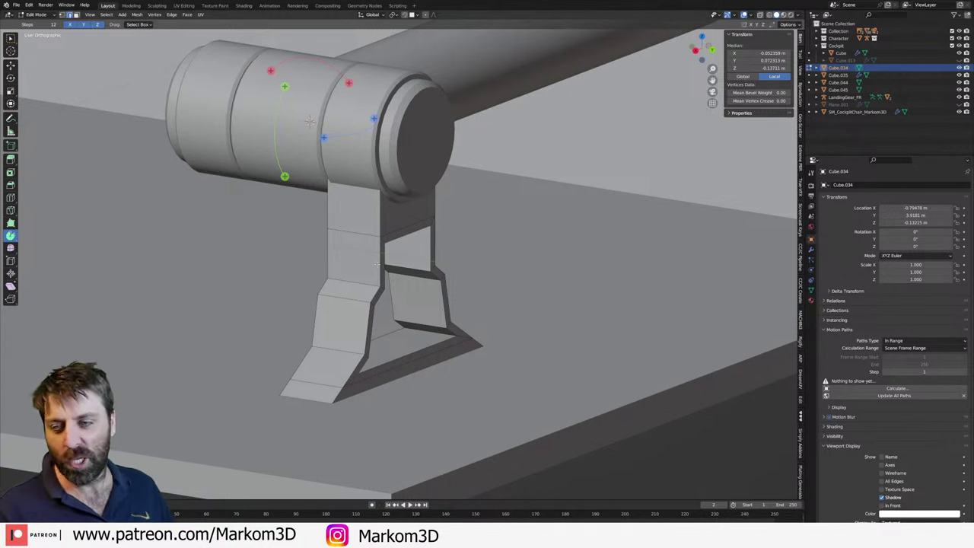
{"action": "middle_click_drag", "start_coordinate": [405, 270], "coordinate": [434, 317]}
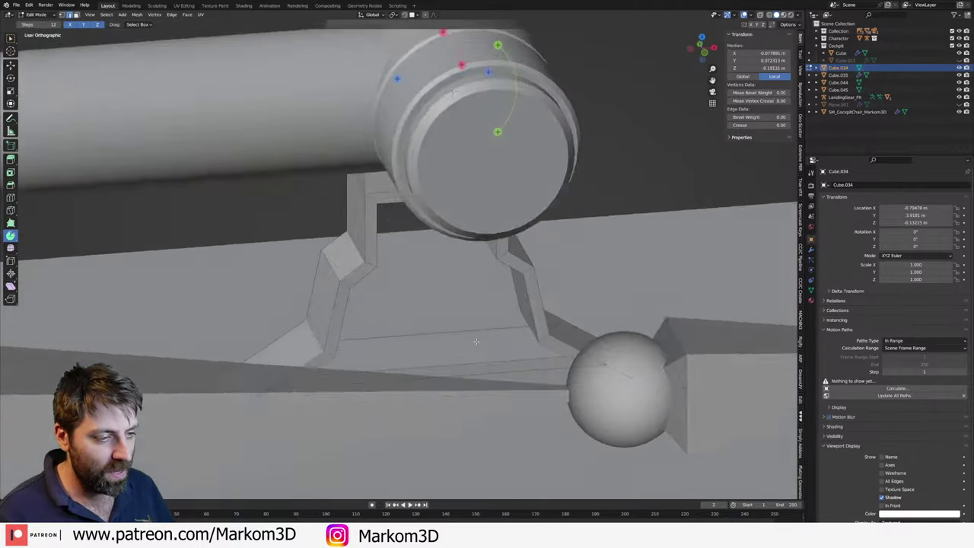
{"action": "middle_click_drag", "start_coordinate": [386, 74], "coordinate": [532, 339]}
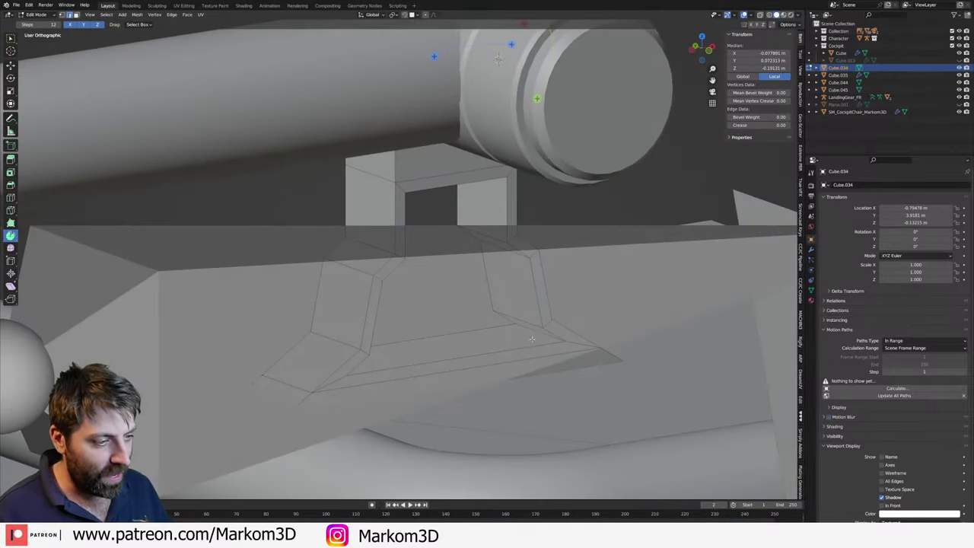
- Scale the bracket's leg geometry wider along the X axis
{"action": "middle_click_drag", "start_coordinate": [626, 337], "coordinate": [667, 343]}
{"action": "key", "text": "s"}
{"action": "key", "text": "x"}
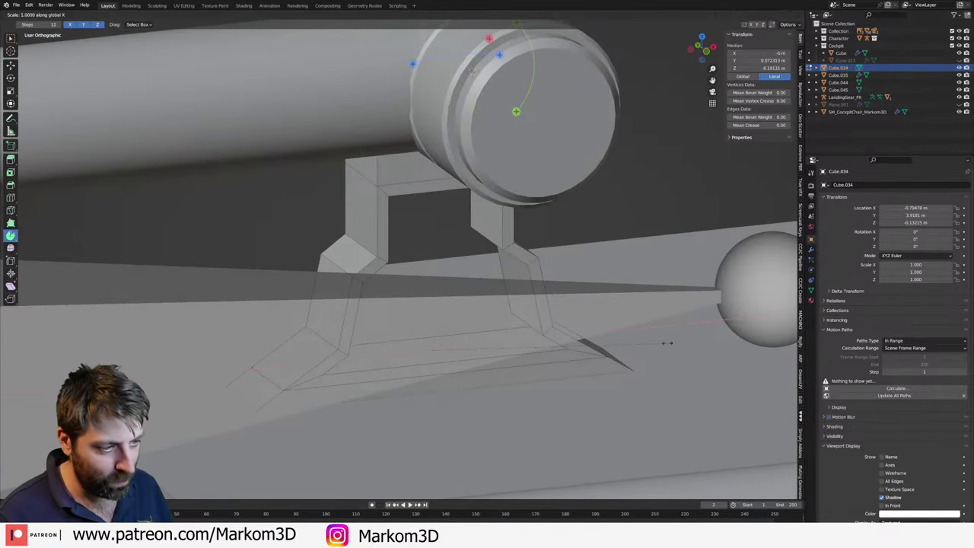
{"action": "left_click", "coordinate": [571, 344]}
{"action": "mouse_move", "coordinate": [571, 344]}
{"action": "middle_mouse_down"}
{"action": "mouse_move", "coordinate": [411, 254]}
{"action": "mouse_move", "coordinate": [428, 279]}
{"action": "middle_mouse_up"}
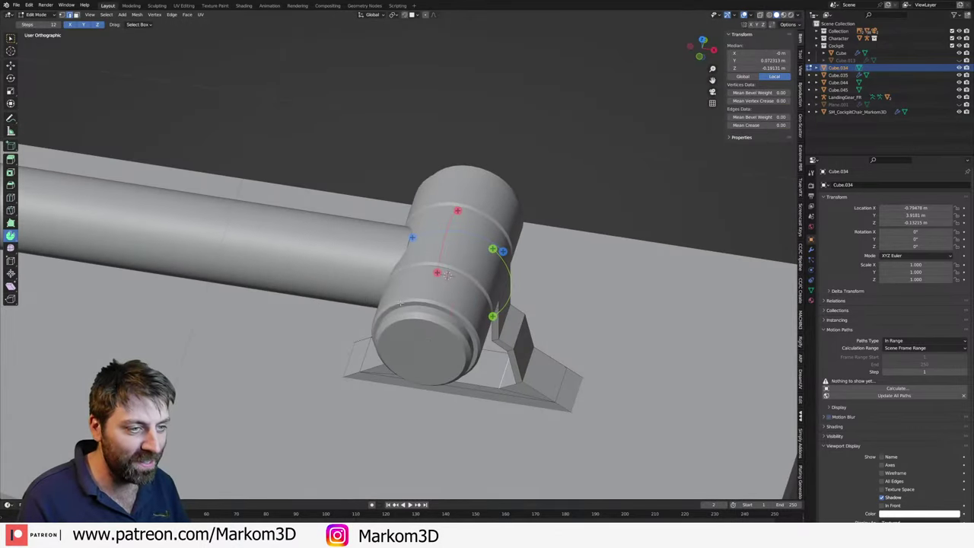
- Check the bracket in wireframe, return to Object Mode and solid shading
{"action": "key", "text": "shift+z"}
{"action": "middle_click_drag", "start_coordinate": [431, 286], "coordinate": [333, 254]}
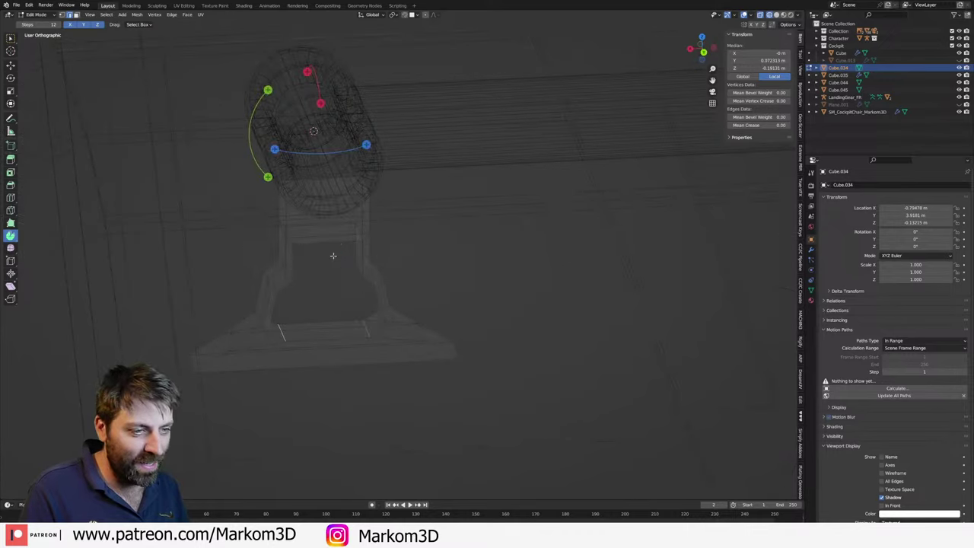
{"action": "key", "text": "z"}
{"action": "left_click", "coordinate": [385, 256]}
{"action": "key", "text": "shift+z"}
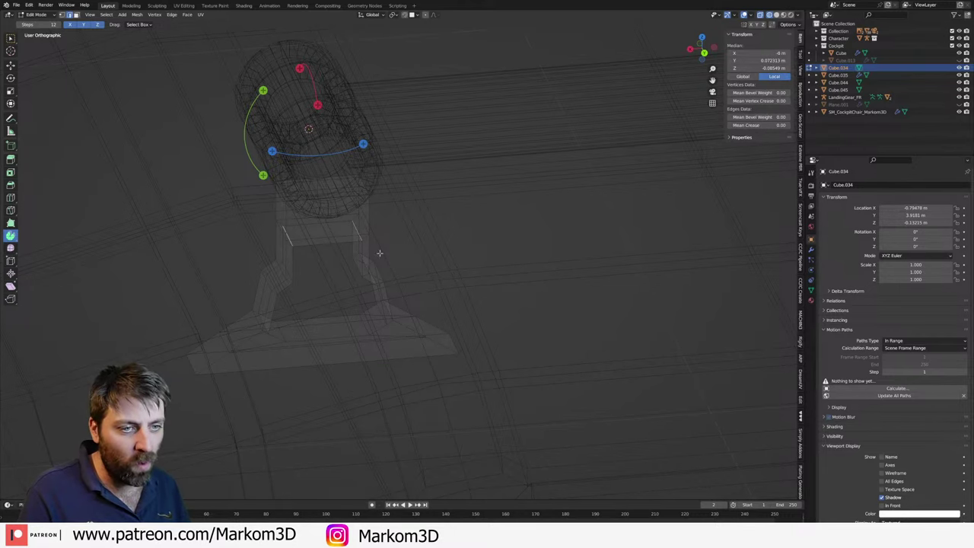
{"action": "key", "text": "Tab"}
{"action": "mouse_move", "coordinate": [394, 272]}
{"action": "middle_mouse_down"}
{"action": "mouse_move", "coordinate": [409, 285]}
{"action": "mouse_move", "coordinate": [474, 272]}
{"action": "middle_mouse_up"}
{"action": "key", "text": "shift+z"}
- In Edit Mode, shift the faces around the bracket opening along Y
{"action": "scroll", "coordinate": [397, 326], "scroll_direction": "up", "scroll_amount": 2}
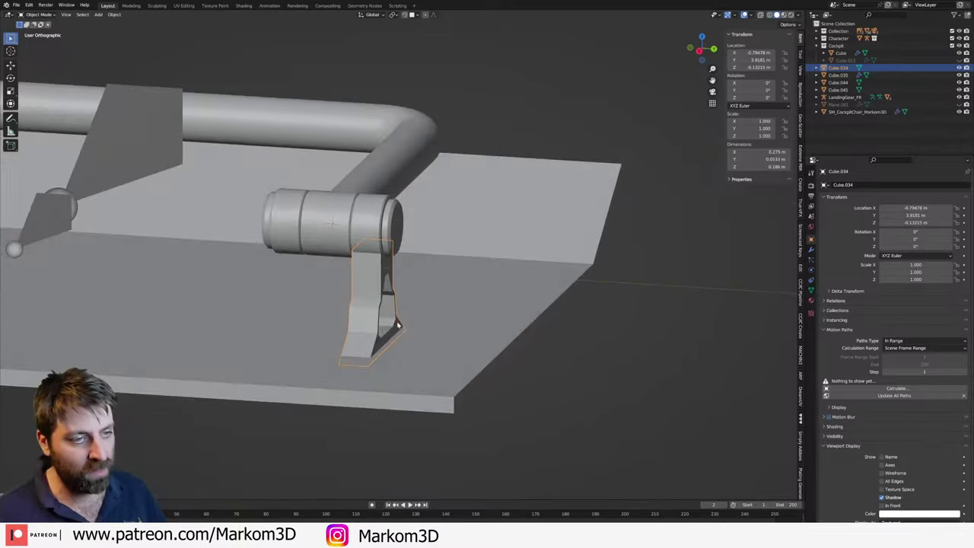
{"action": "scroll", "coordinate": [397, 326], "scroll_direction": "up", "scroll_amount": 3}
{"action": "middle_click_drag", "start_coordinate": [400, 321], "coordinate": [460, 305]}
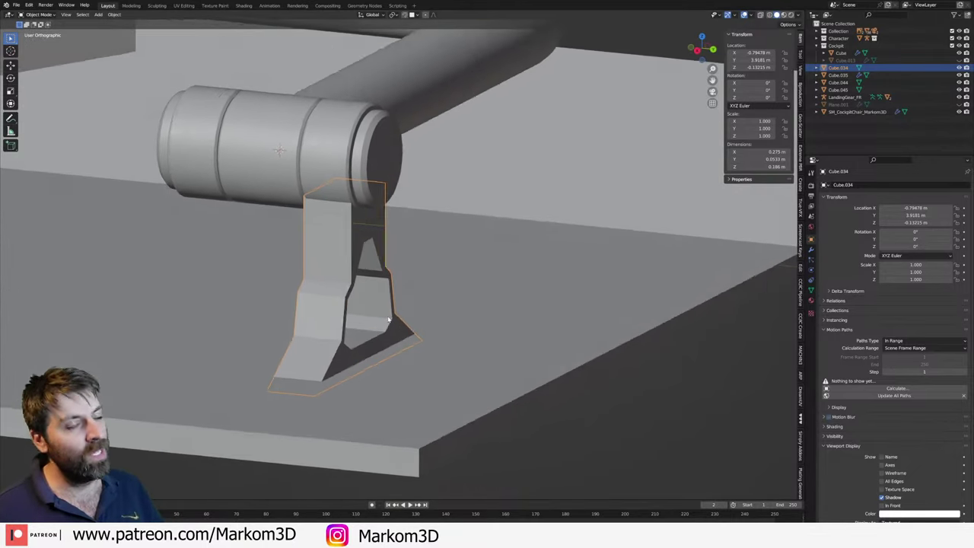
{"action": "mouse_move", "coordinate": [86, 259]}
{"action": "middle_mouse_down"}
{"action": "mouse_move", "coordinate": [152, 250]}
{"action": "mouse_move", "coordinate": [310, 279]}
{"action": "middle_mouse_up"}
{"action": "key", "text": "Tab"}
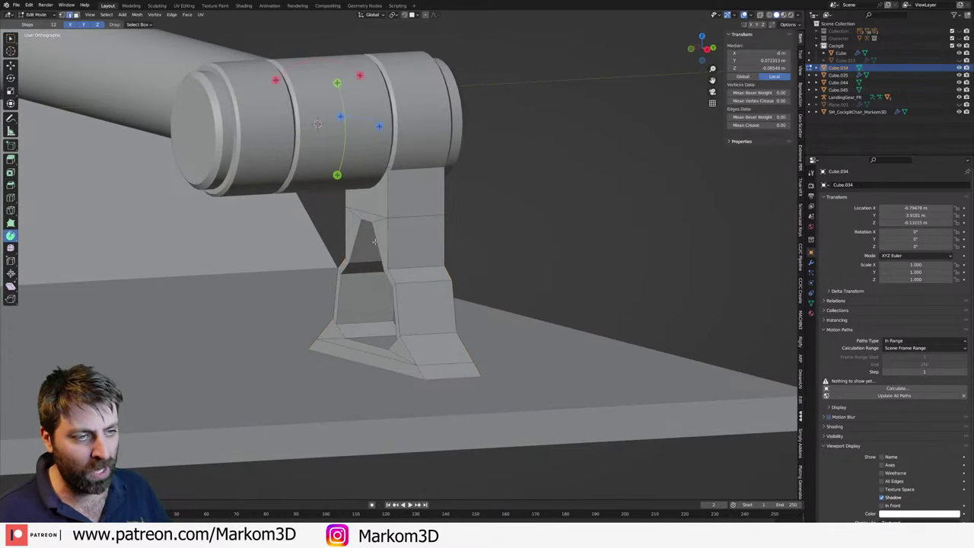
{"action": "left_click", "coordinate": [381, 219], "text": "alt"}
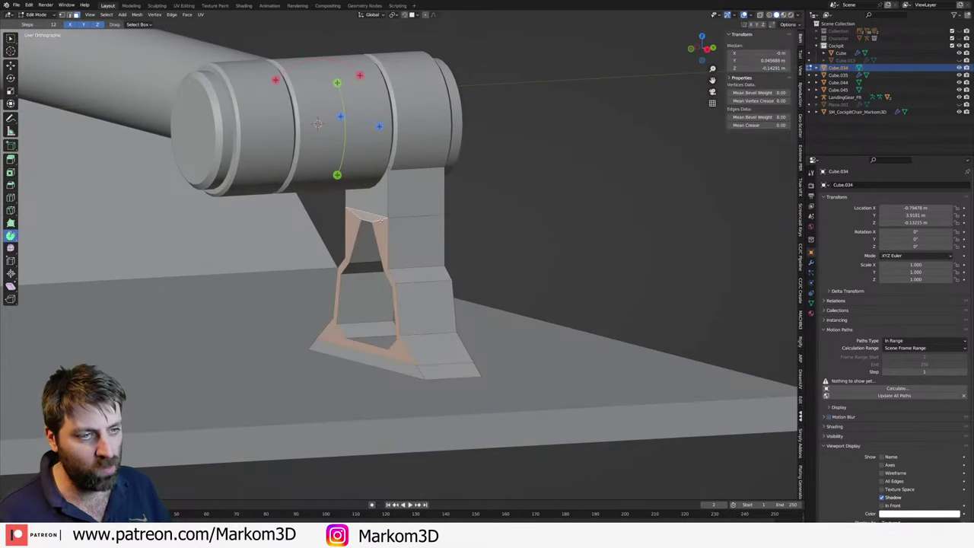
{"action": "middle_click_drag", "start_coordinate": [388, 363], "coordinate": [411, 358]}
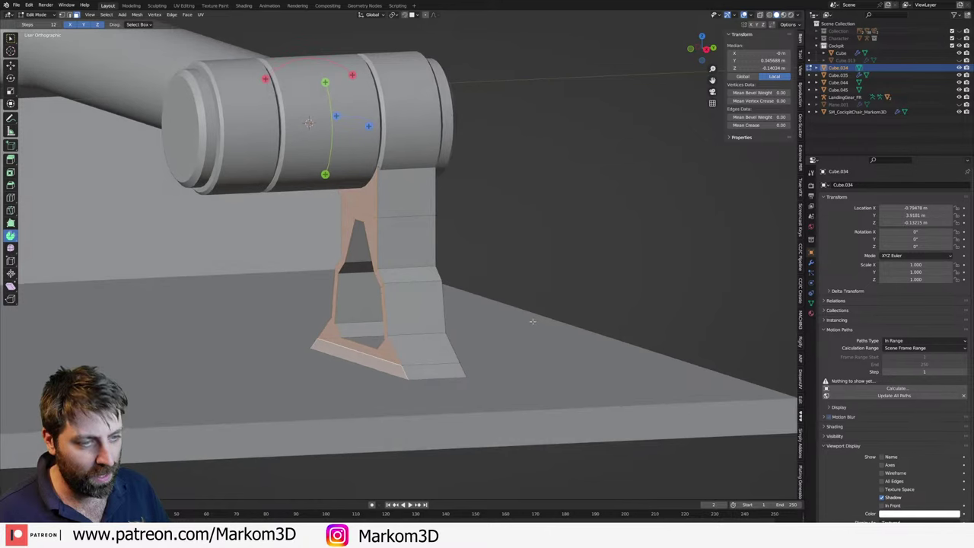
{"action": "key", "text": "g"}
{"action": "key", "text": "y"}
{"action": "left_click", "coordinate": [532, 322]}
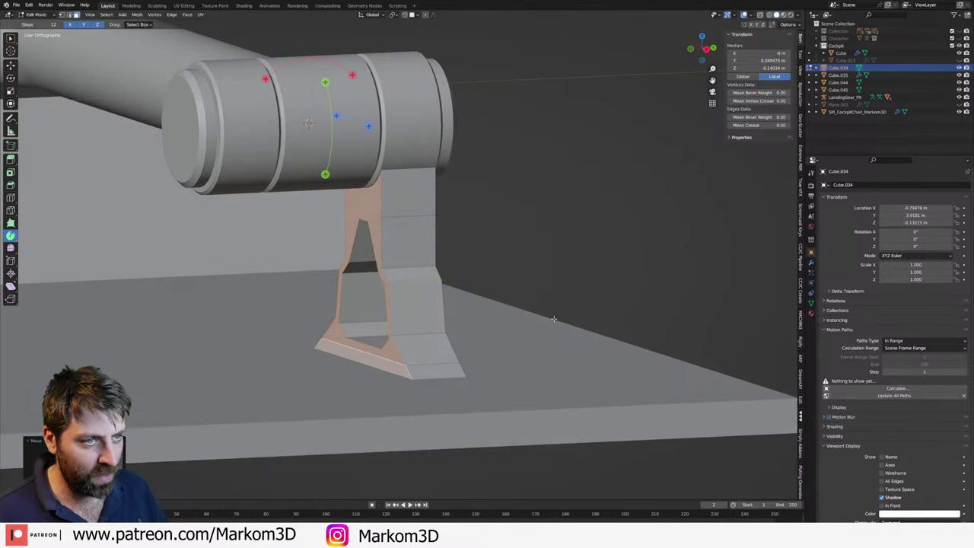
- Move the full loop around the opening along Y, thinning the bracket to 0.044 m, and exit Edit Mode
{"action": "mouse_move", "coordinate": [574, 319]}
{"action": "middle_mouse_down"}
{"action": "mouse_move", "coordinate": [453, 319]}
{"action": "mouse_move", "coordinate": [426, 274]}
{"action": "middle_mouse_up"}
{"action": "scroll", "coordinate": [426, 274], "scroll_direction": "up", "scroll_amount": 2}
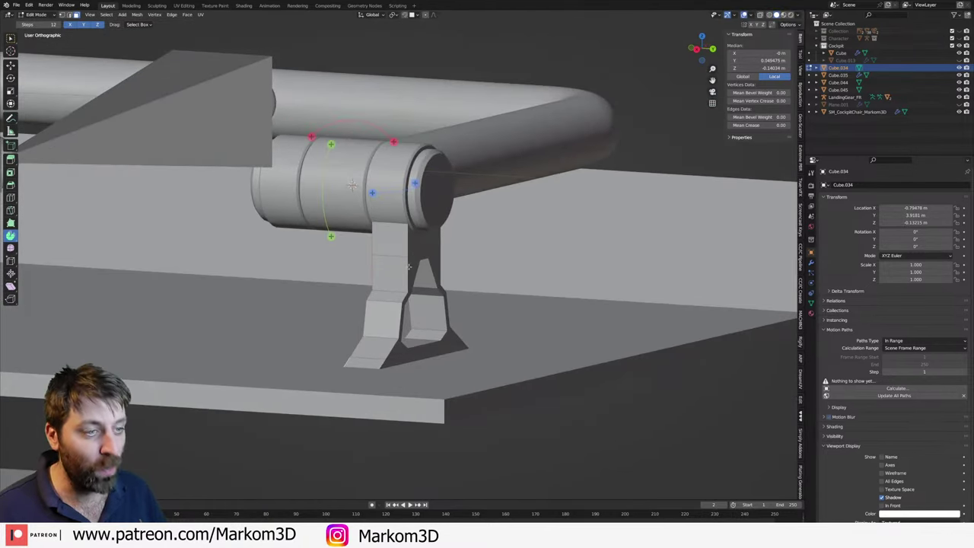
{"action": "left_click", "coordinate": [418, 258], "text": "alt"}
{"action": "left_click", "coordinate": [413, 358]}
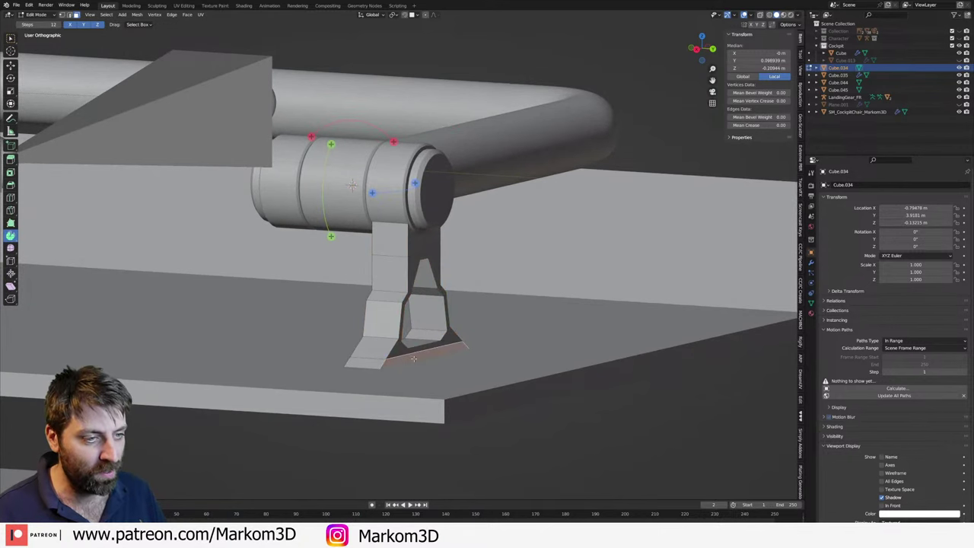
{"action": "left_click", "coordinate": [415, 257], "text": "alt"}
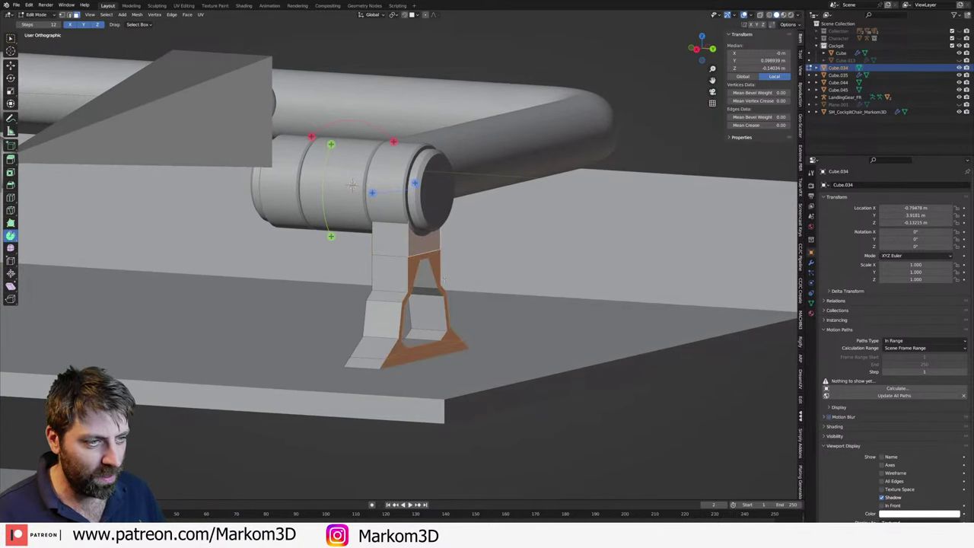
{"action": "middle_click_drag", "start_coordinate": [444, 280], "coordinate": [495, 347]}
{"action": "key", "text": "g"}
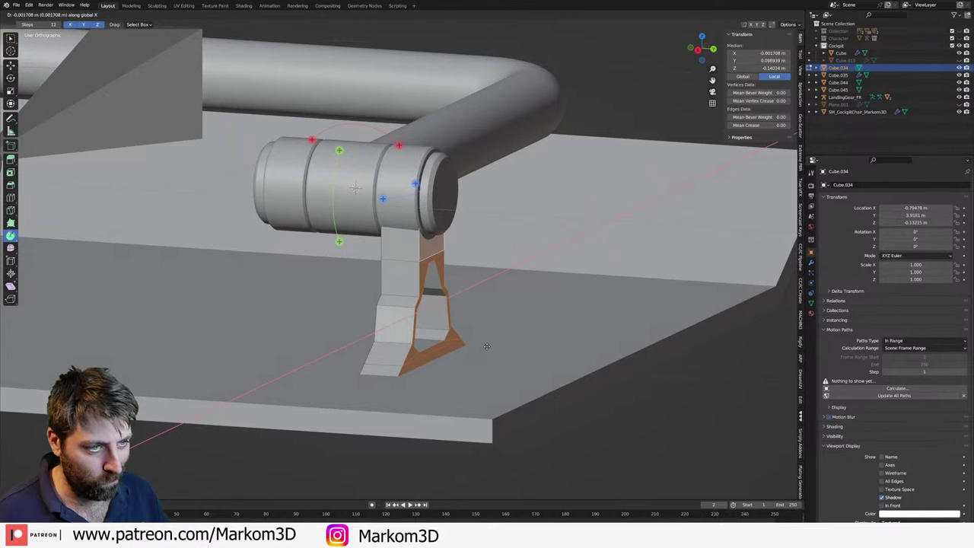
{"action": "key", "text": "y"}
{"action": "left_click", "coordinate": [475, 341]}
{"action": "key", "text": "Tab"}
{"action": "middle_click_drag", "start_coordinate": [475, 341], "coordinate": [469, 341]}
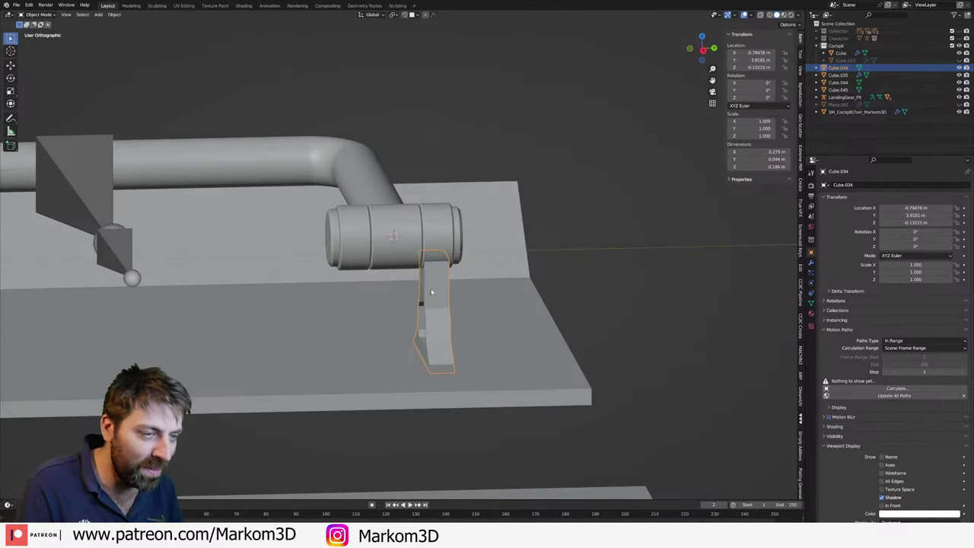
- Give Cube.034 a Mirror modifier with its axis switched from X to Y
{"action": "left_click", "coordinate": [810, 263]}
{"action": "left_click", "coordinate": [845, 184]}
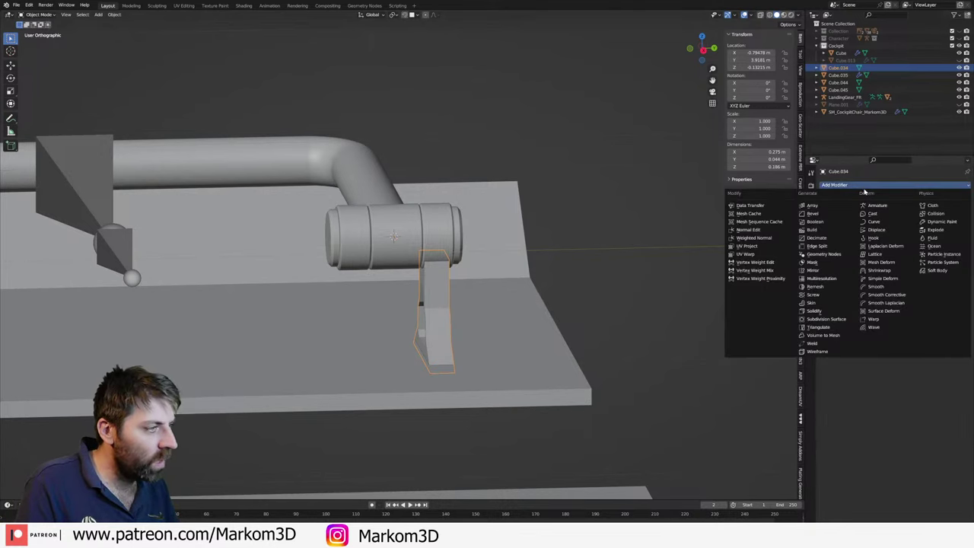
{"action": "left_click", "coordinate": [840, 270]}
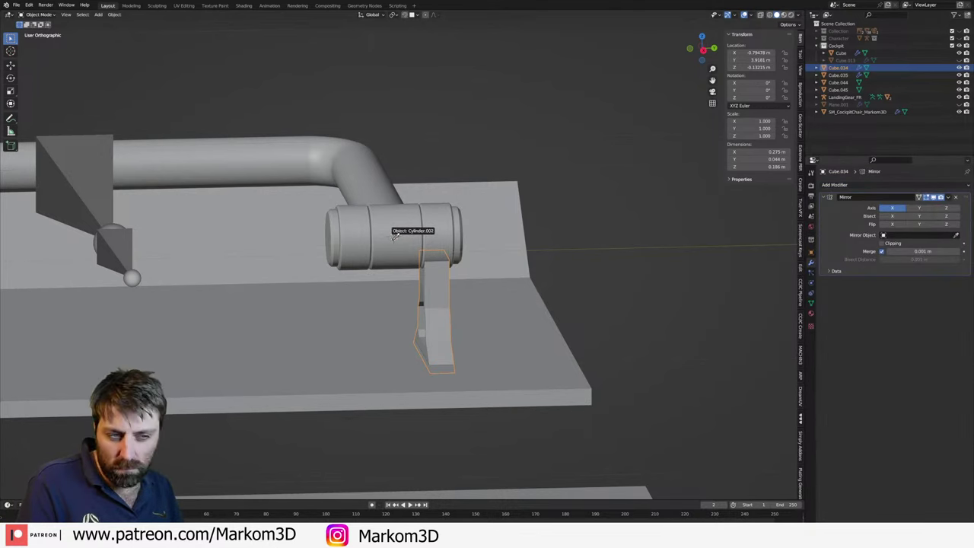
{"action": "left_click", "coordinate": [920, 208]}
{"action": "left_click", "coordinate": [892, 208]}
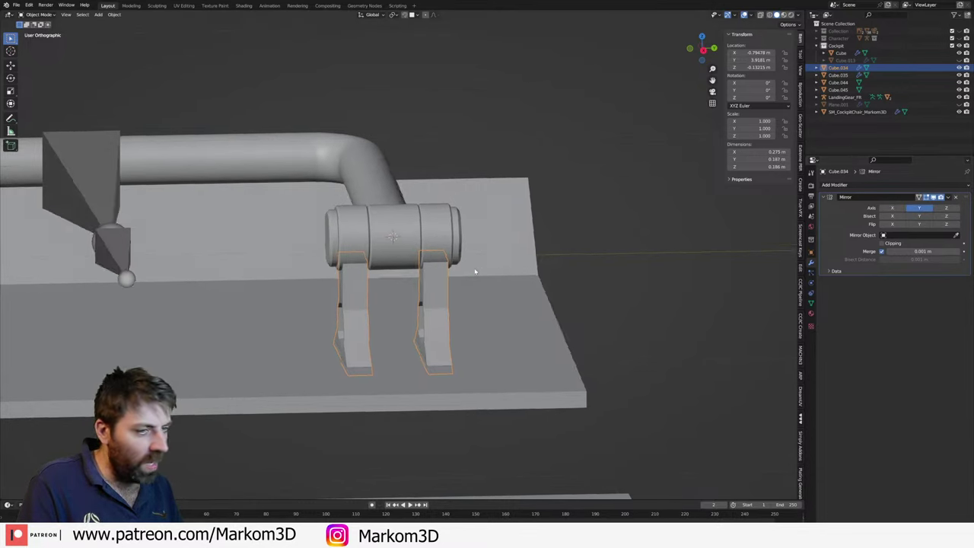
{"action": "mouse_move", "coordinate": [457, 304]}
{"action": "middle_mouse_down"}
{"action": "mouse_move", "coordinate": [384, 294]}
{"action": "mouse_move", "coordinate": [327, 244]}
{"action": "mouse_move", "coordinate": [411, 292]}
{"action": "mouse_move", "coordinate": [414, 305]}
{"action": "mouse_move", "coordinate": [540, 300]}
{"action": "mouse_move", "coordinate": [435, 294]}
{"action": "middle_mouse_up"}
{"action": "scroll", "coordinate": [405, 304], "scroll_direction": "up", "scroll_amount": 5}
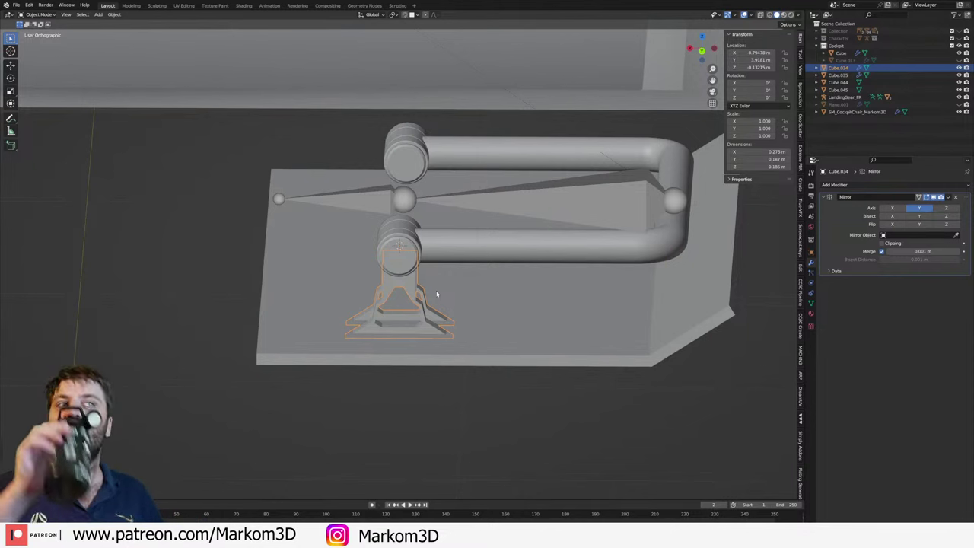
{"action": "middle_click_drag", "start_coordinate": [437, 293], "coordinate": [476, 326]}
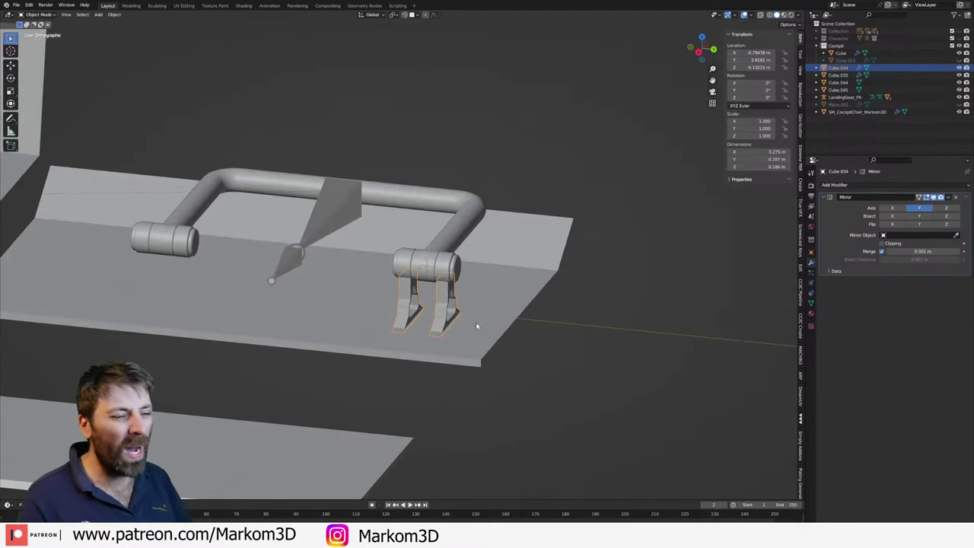
{"action": "key", "text": "KP_Decimal"}
- Add a second Mirror modifier on Y around Cylinder.002, then select LandingGear_FR
{"action": "left_click", "coordinate": [858, 185]}
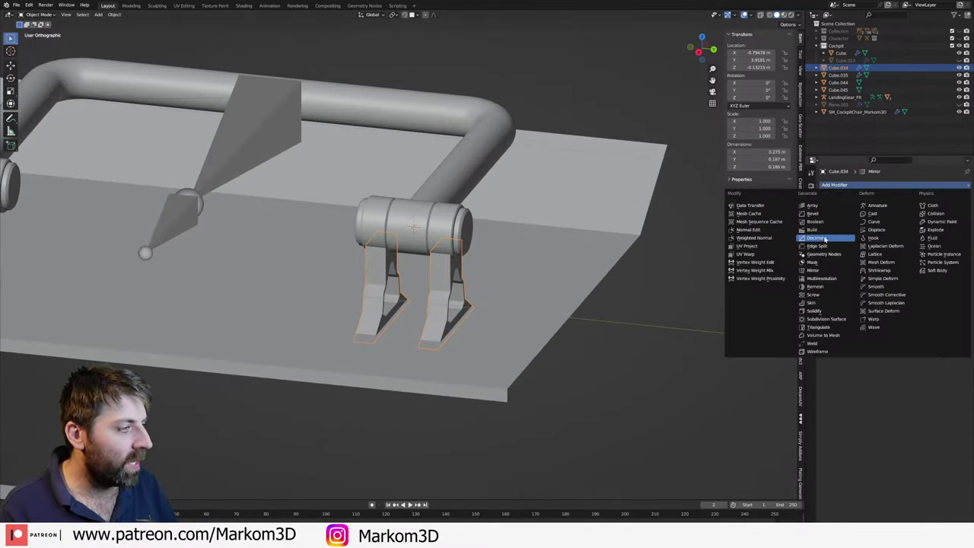
{"action": "left_click", "coordinate": [828, 270]}
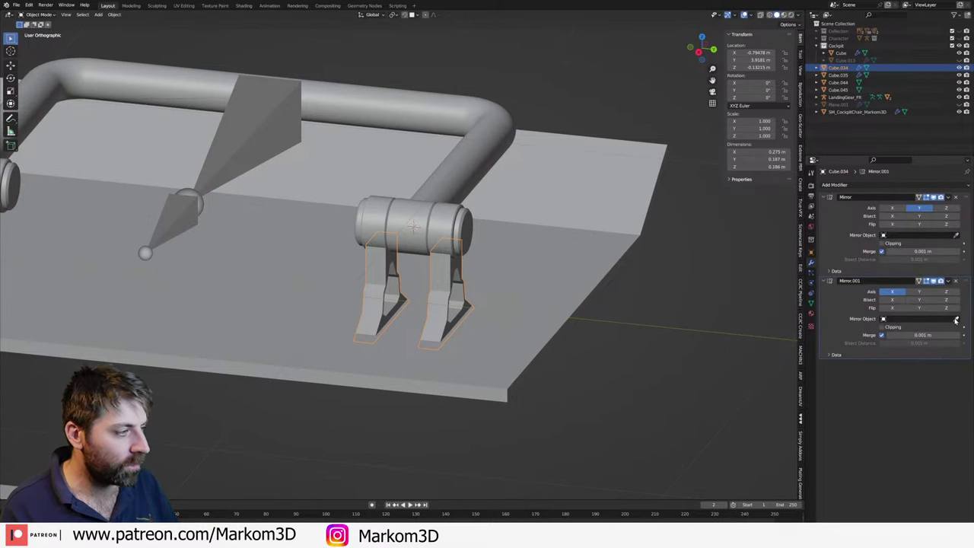
{"action": "left_click", "coordinate": [353, 107]}
{"action": "scroll", "coordinate": [376, 180], "scroll_direction": "down", "scroll_amount": 3}
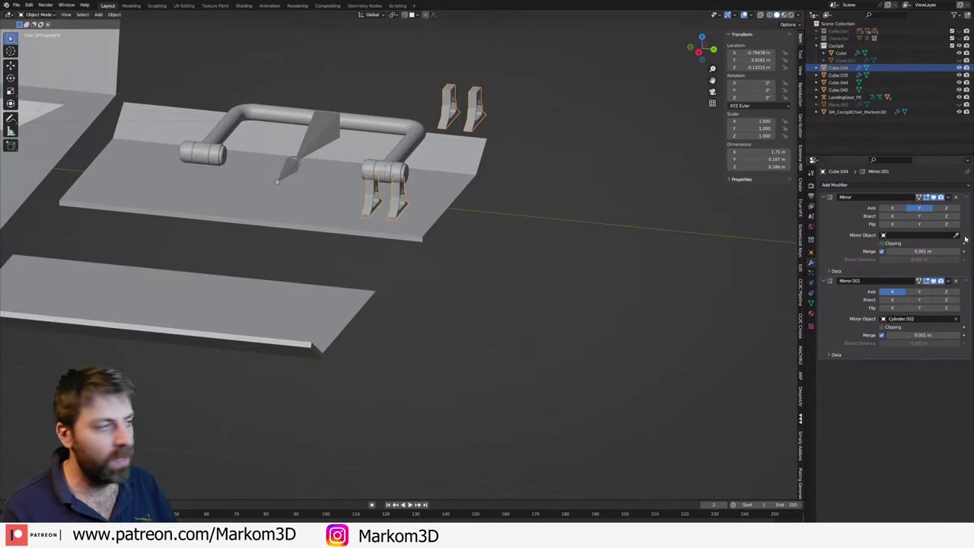
{"action": "left_click", "coordinate": [919, 291]}
{"action": "left_click", "coordinate": [892, 292]}
{"action": "mouse_move", "coordinate": [571, 240]}
{"action": "middle_mouse_down"}
{"action": "mouse_move", "coordinate": [535, 215]}
{"action": "mouse_move", "coordinate": [388, 230]}
{"action": "middle_mouse_up"}
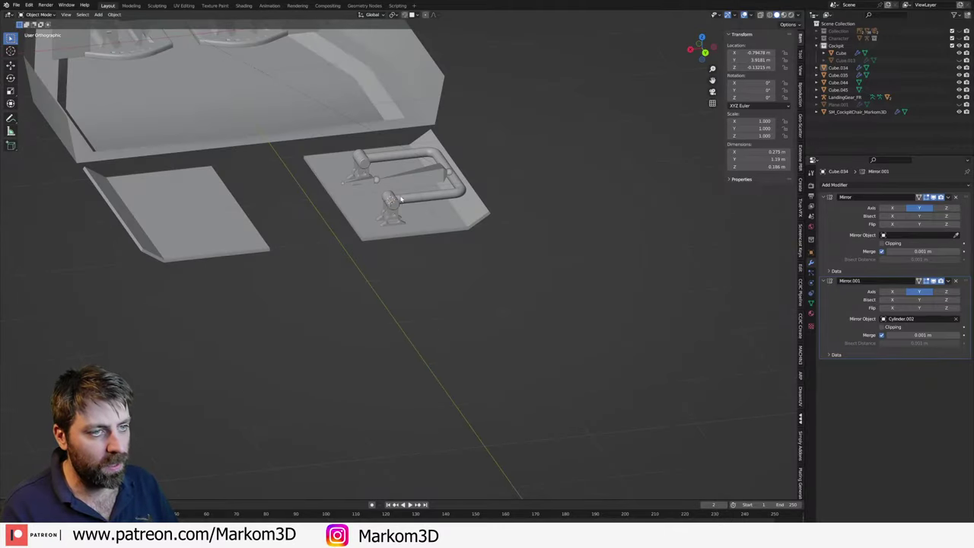
{"action": "scroll", "coordinate": [401, 198], "scroll_direction": "up", "scroll_amount": 3}
{"action": "left_click", "coordinate": [396, 157]}
{"action": "middle_click_drag", "start_coordinate": [396, 157], "coordinate": [358, 214]}
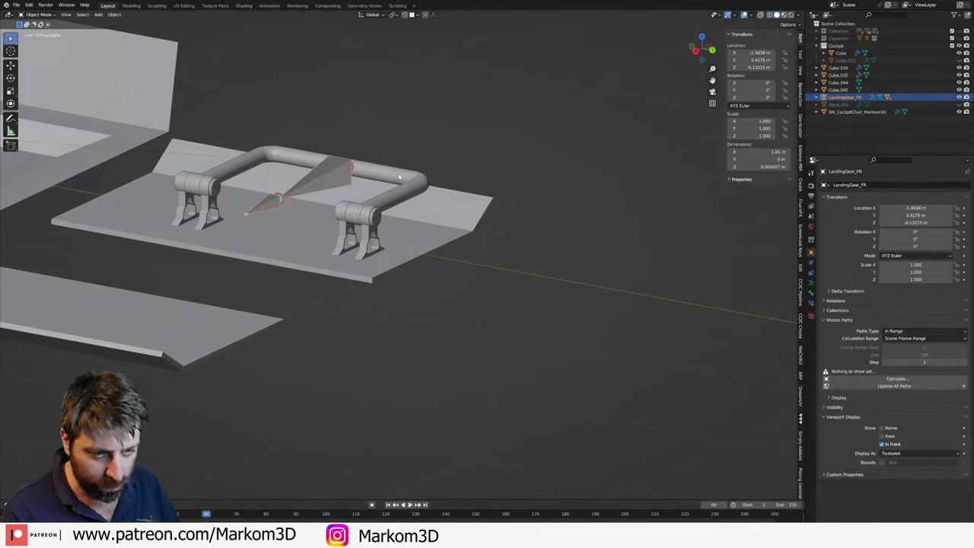
- In Pose Mode, select the gear bones and keyframe their rotation at frame 60
{"action": "left_click", "coordinate": [38, 15]}
{"action": "left_click", "coordinate": [38, 41]}
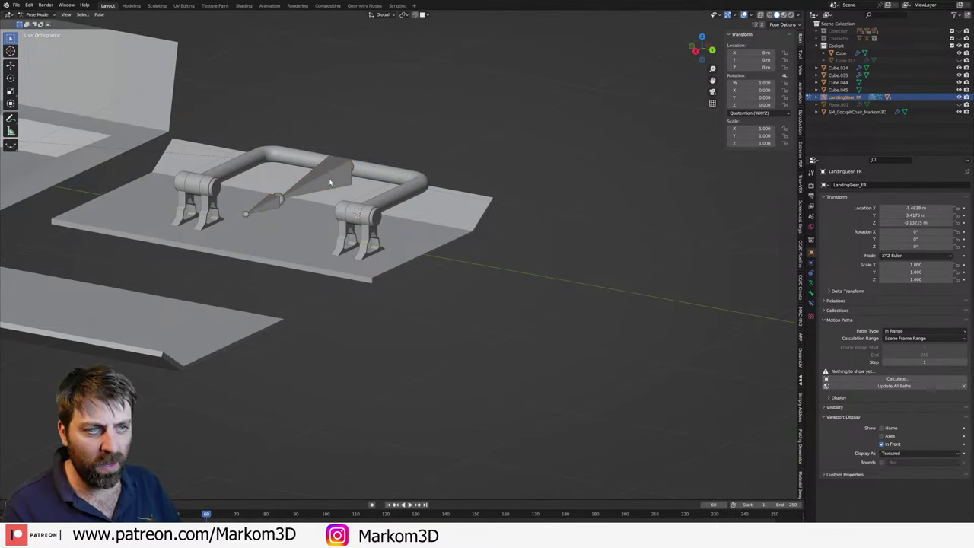
{"action": "left_click", "coordinate": [263, 202], "text": "shift"}
{"action": "key", "text": "i"}
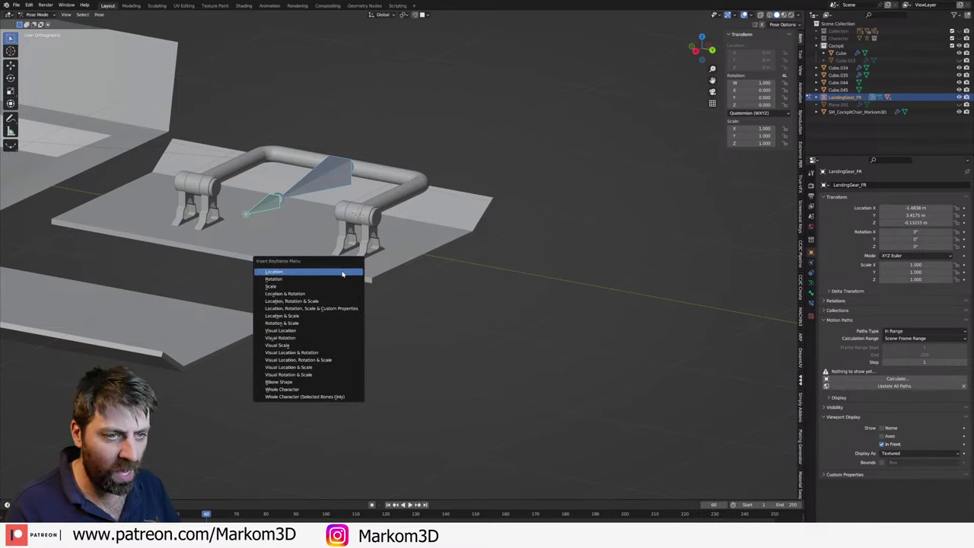
{"action": "left_click", "coordinate": [342, 278]}
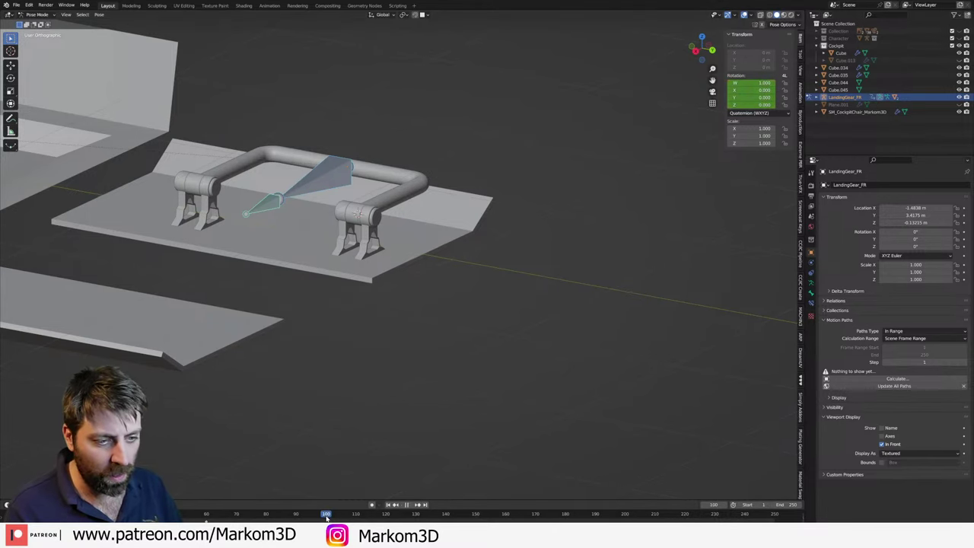
- In front view, rotate the main gear bone into its swung-down pose
{"action": "key", "text": "KP_1"}
{"action": "key", "text": "KP_Decimal"}
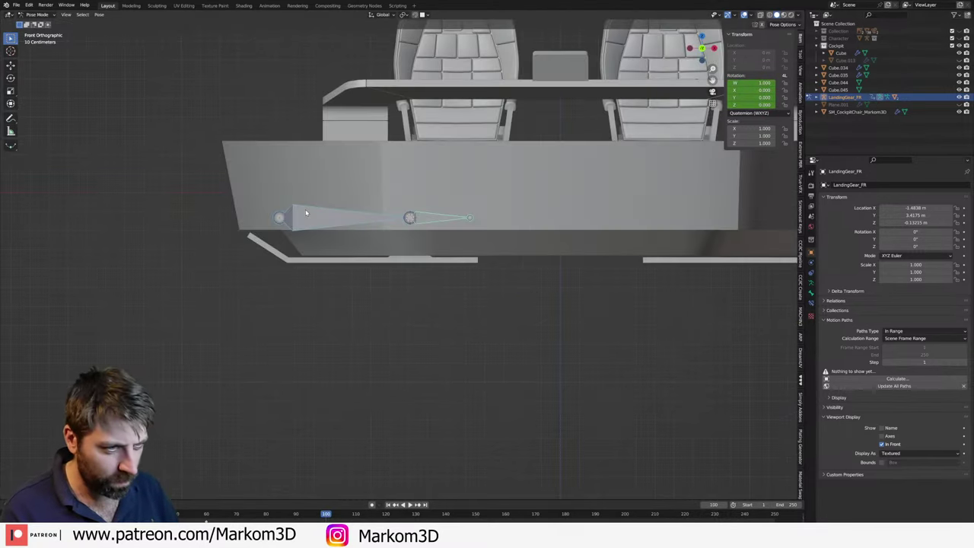
{"action": "scroll", "coordinate": [347, 270], "scroll_direction": "down", "scroll_amount": 1}
{"action": "scroll", "coordinate": [463, 223], "scroll_direction": "down", "scroll_amount": 2}
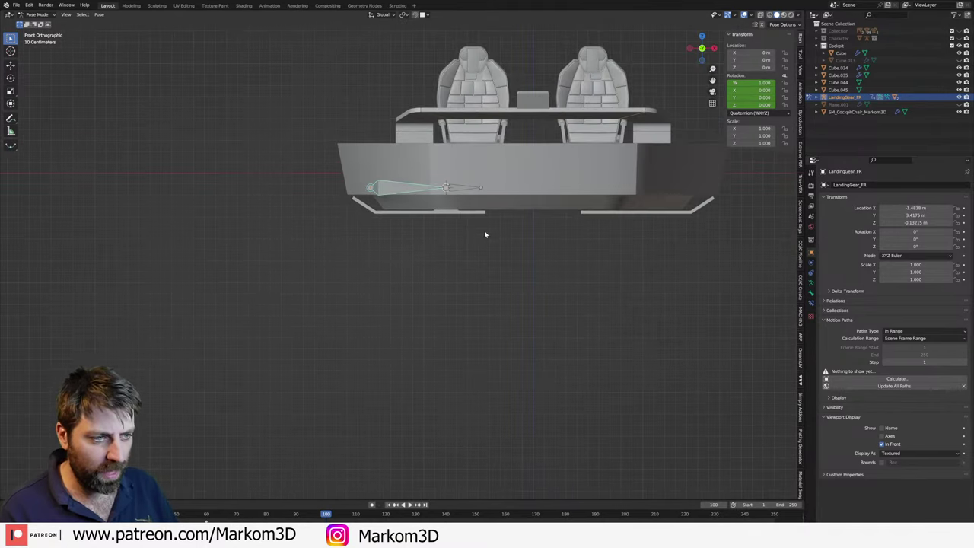
{"action": "key", "text": "r"}
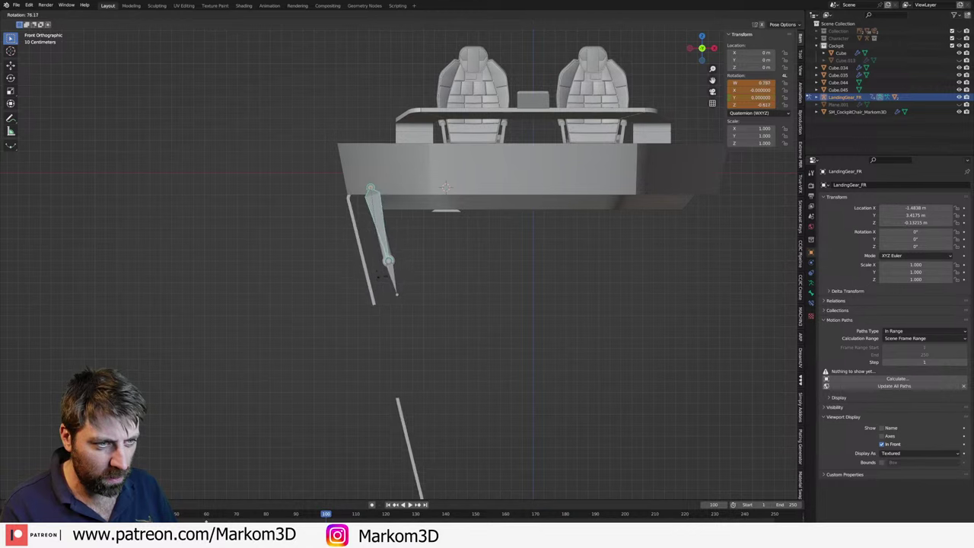
{"action": "right_click", "coordinate": [406, 318]}
{"action": "key", "text": "r"}
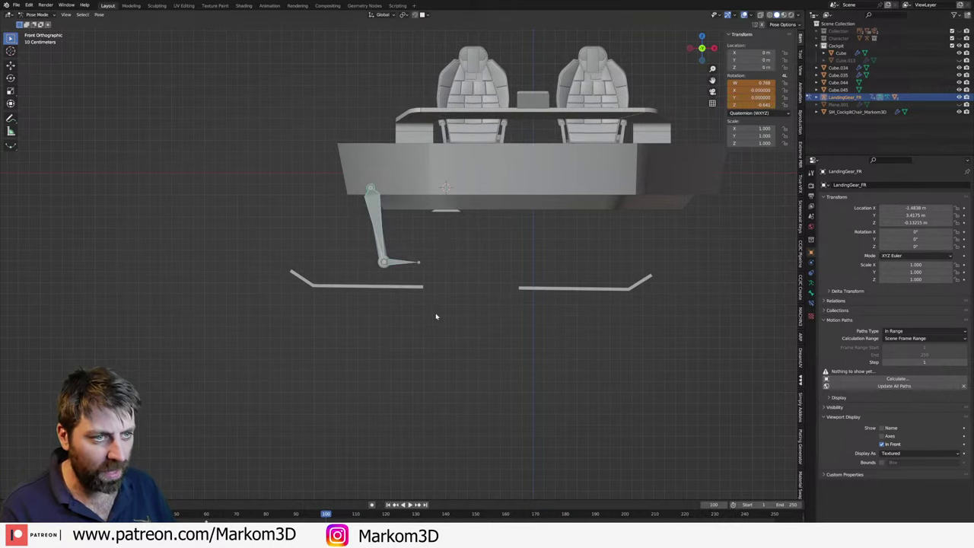
{"action": "scroll", "coordinate": [442, 315], "scroll_direction": "up", "scroll_amount": 2}
{"action": "left_click", "coordinate": [472, 308]}
- Rotate the lower bone, upper joint and lower strut bone to finish the deployed pose
{"action": "left_click", "coordinate": [405, 219]}
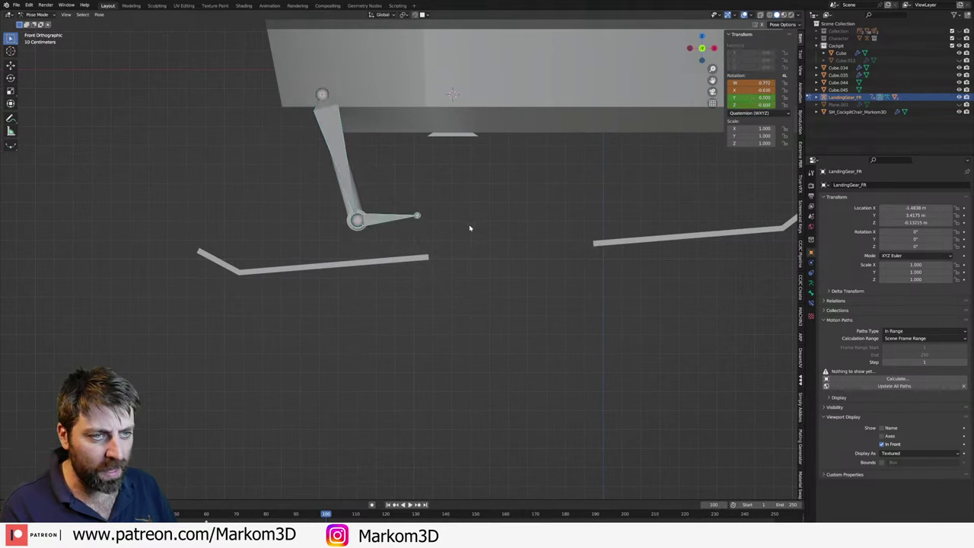
{"action": "key", "text": "r"}
{"action": "left_click", "coordinate": [473, 240]}
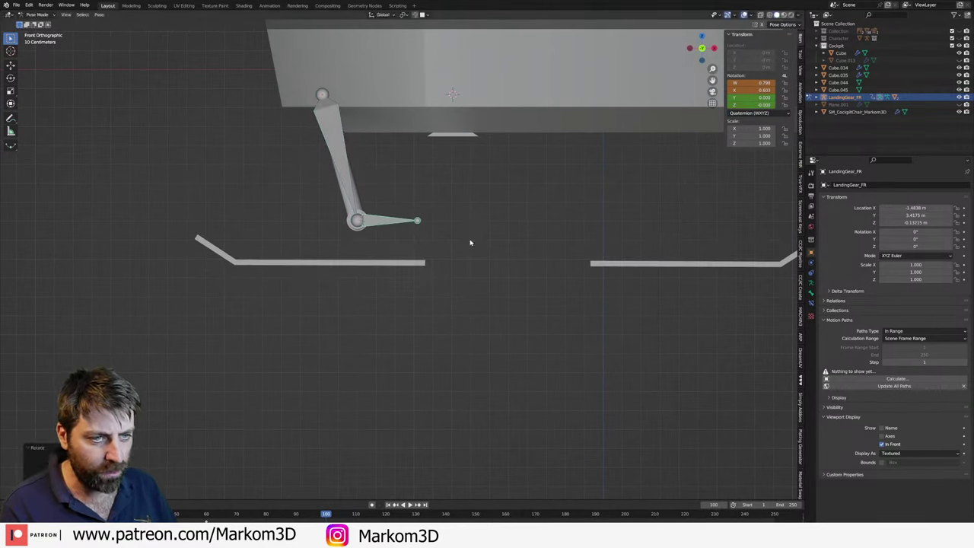
{"action": "left_click", "coordinate": [415, 218]}
{"action": "key", "text": "r"}
{"action": "left_click", "coordinate": [458, 229]}
{"action": "left_click", "coordinate": [423, 210]}
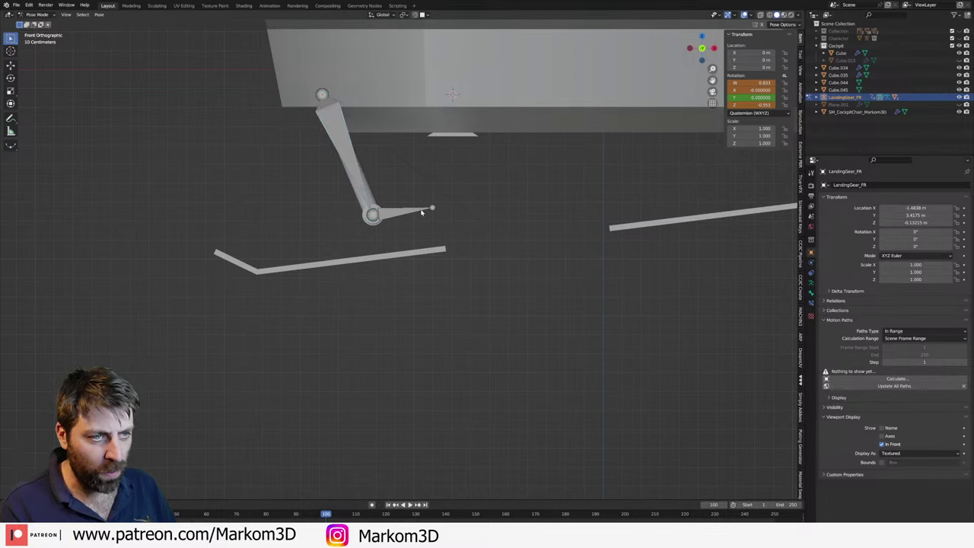
{"action": "key", "text": "r"}
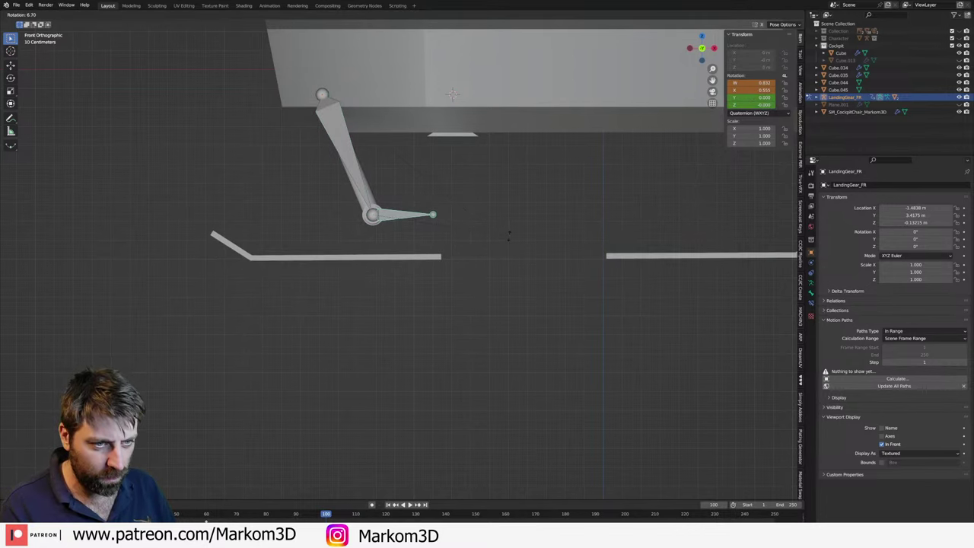
{"action": "left_click", "coordinate": [500, 253]}
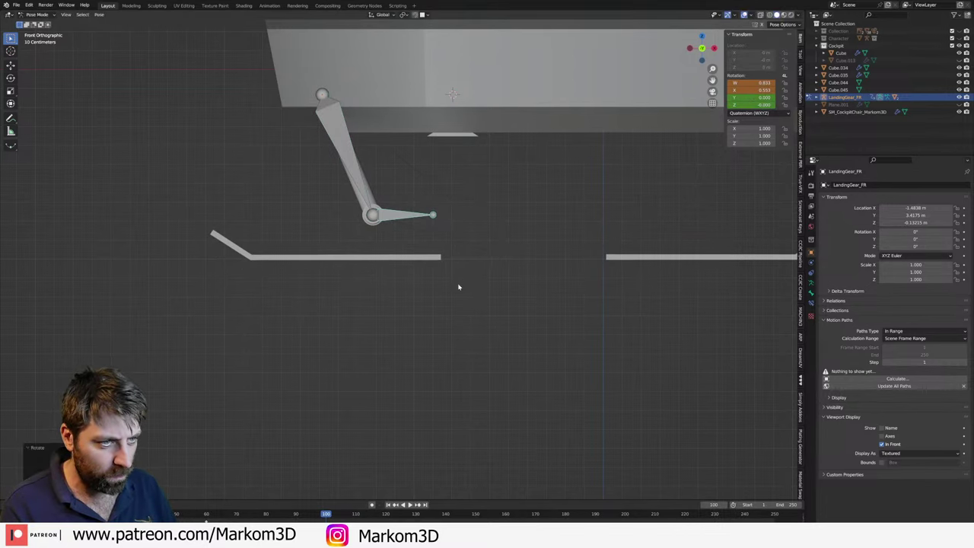
- Select all gear bones and keyframe their rotation at frame 100
{"action": "scroll", "coordinate": [451, 312], "scroll_direction": "down", "scroll_amount": 5}
{"action": "key", "text": "a"}
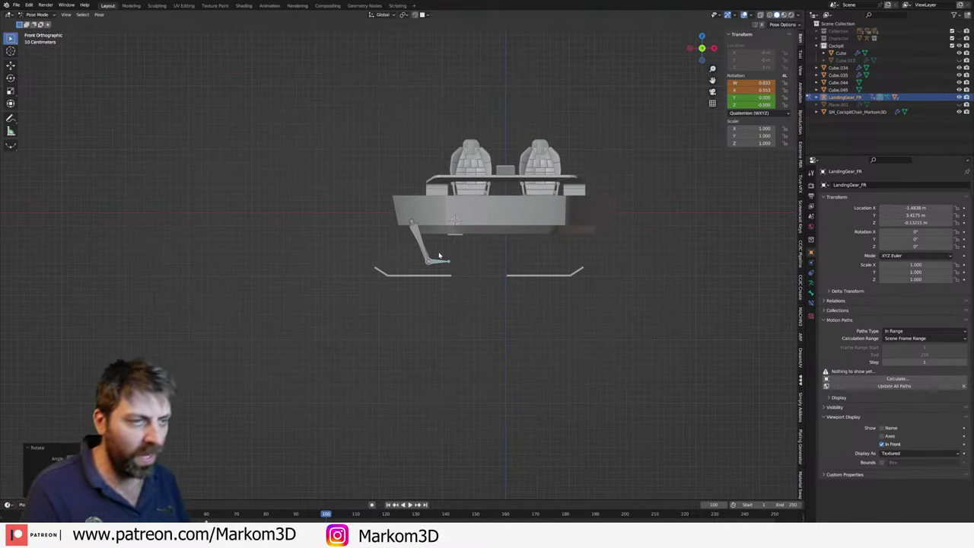
{"action": "key", "text": "i"}
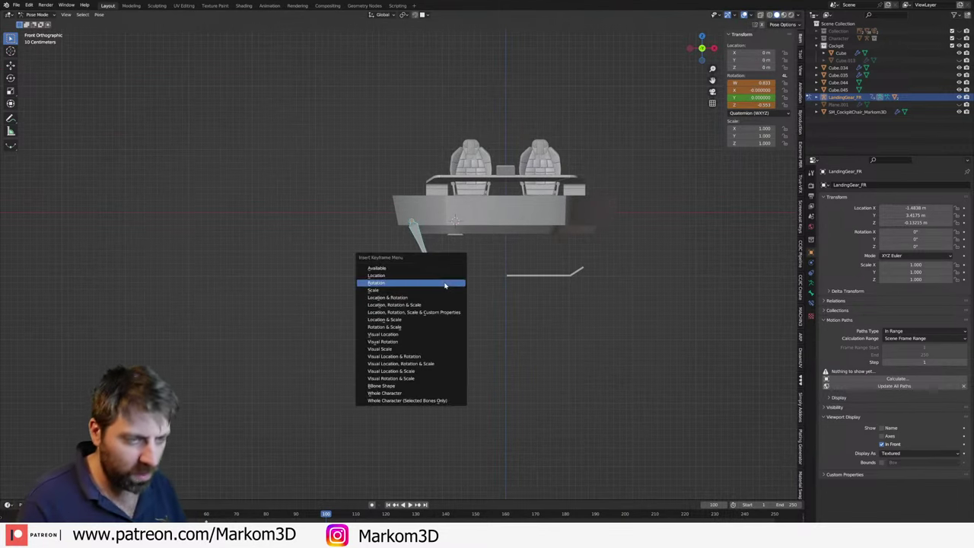
{"action": "left_click", "coordinate": [446, 285]}
- Scrub back to frame 60 to check the tucked pose, then return to Object Mode
{"action": "mouse_move", "coordinate": [326, 515]}
{"action": "left_mouse_down"}
{"action": "mouse_move", "coordinate": [190, 518]}
{"action": "mouse_move", "coordinate": [245, 514]}
{"action": "left_mouse_up"}
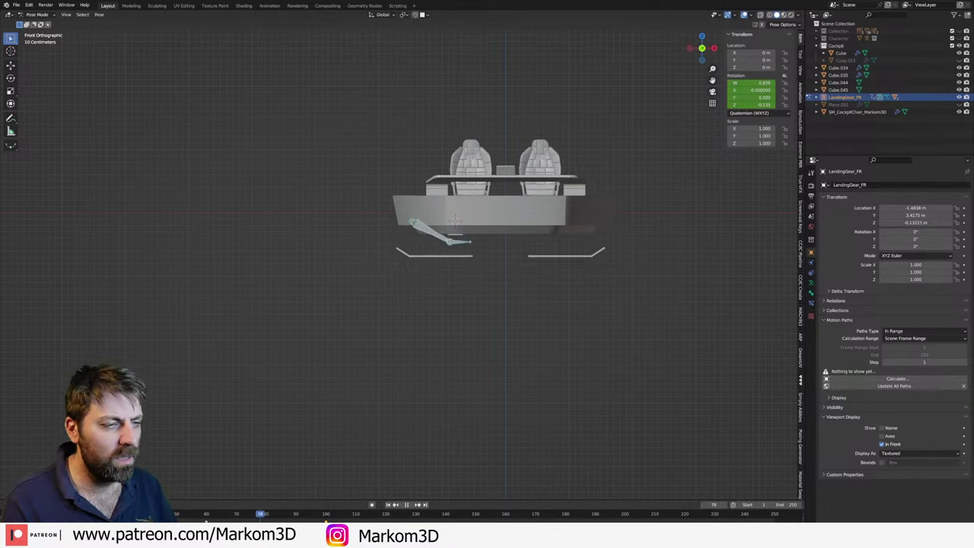
{"action": "key", "text": "space"}
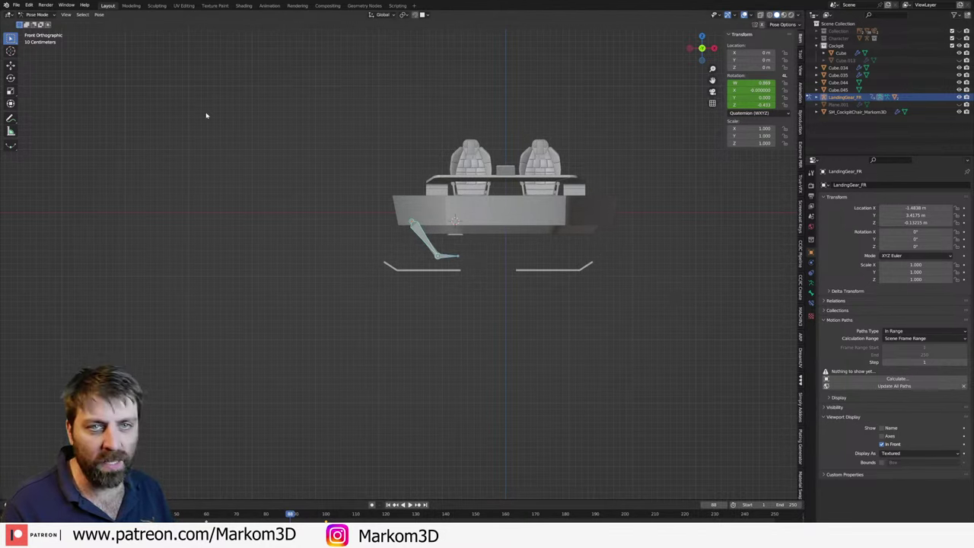
{"action": "left_click", "coordinate": [34, 14]}
{"action": "left_click", "coordinate": [38, 23]}
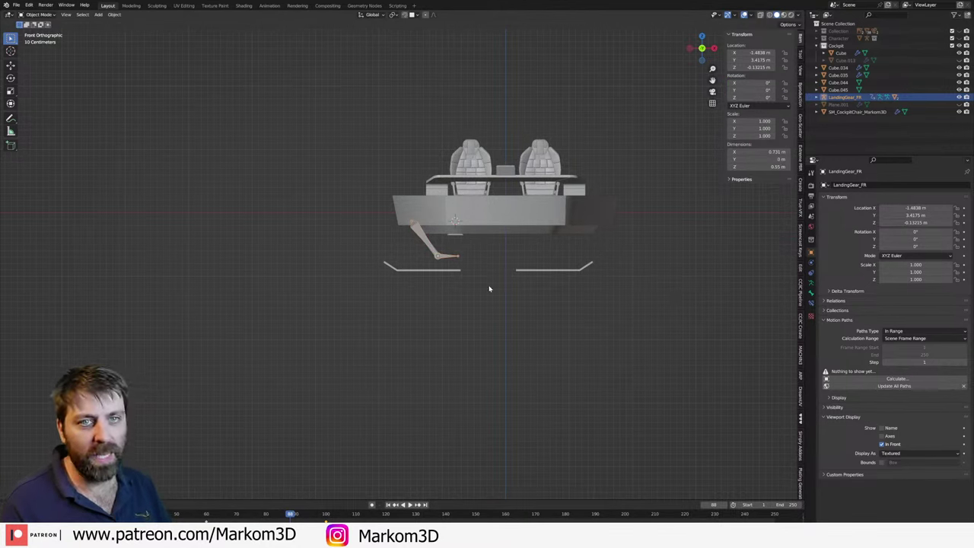
- Move the skid plane's Mirror modifier below Solidify and Armature
{"action": "left_click", "coordinate": [541, 270]}
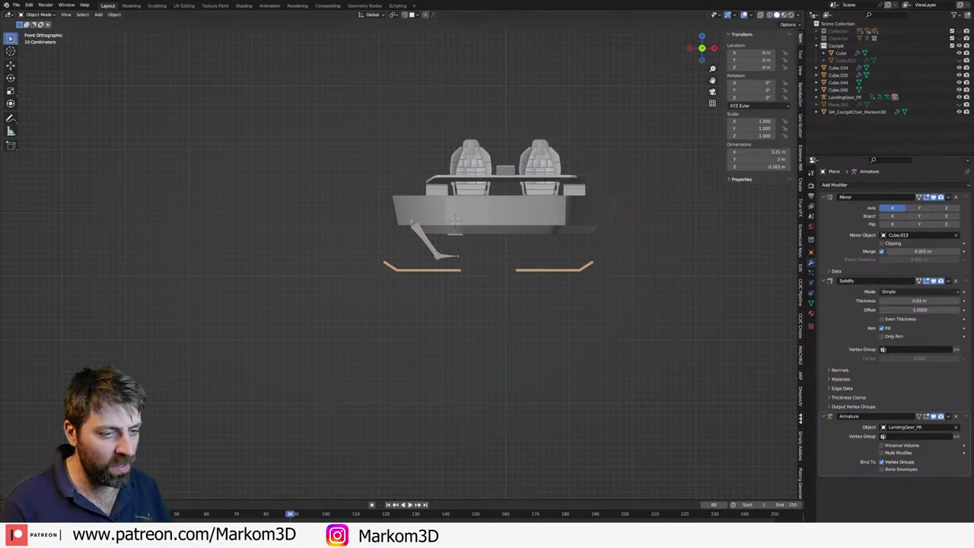
{"action": "left_click_drag", "start_coordinate": [291, 514], "coordinate": [240, 515]}
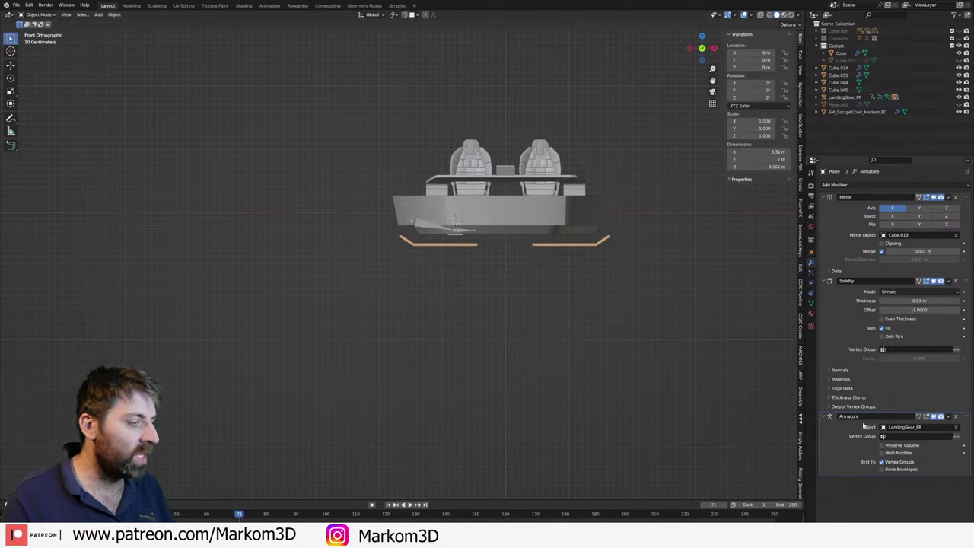
{"action": "left_click", "coordinate": [967, 197]}
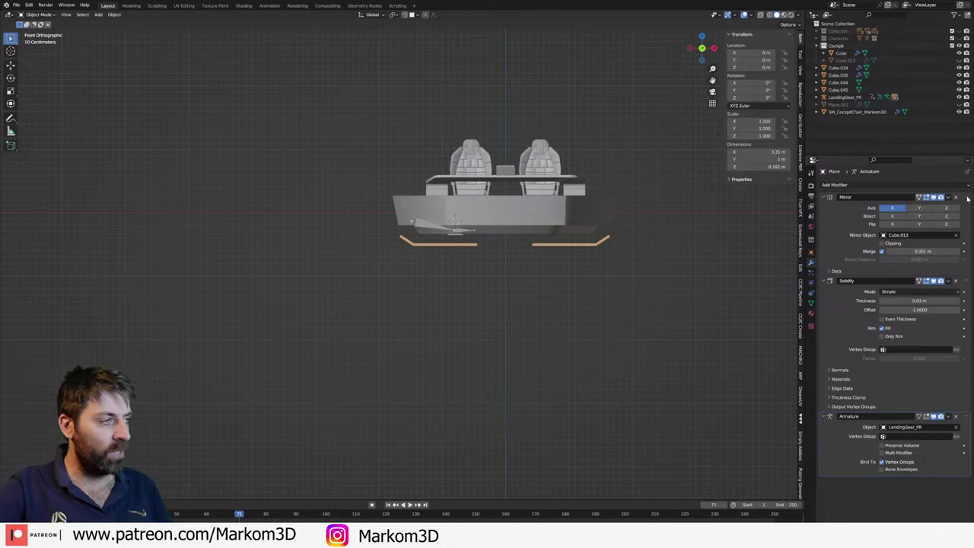
{"action": "left_click_drag", "start_coordinate": [967, 196], "coordinate": [967, 471]}
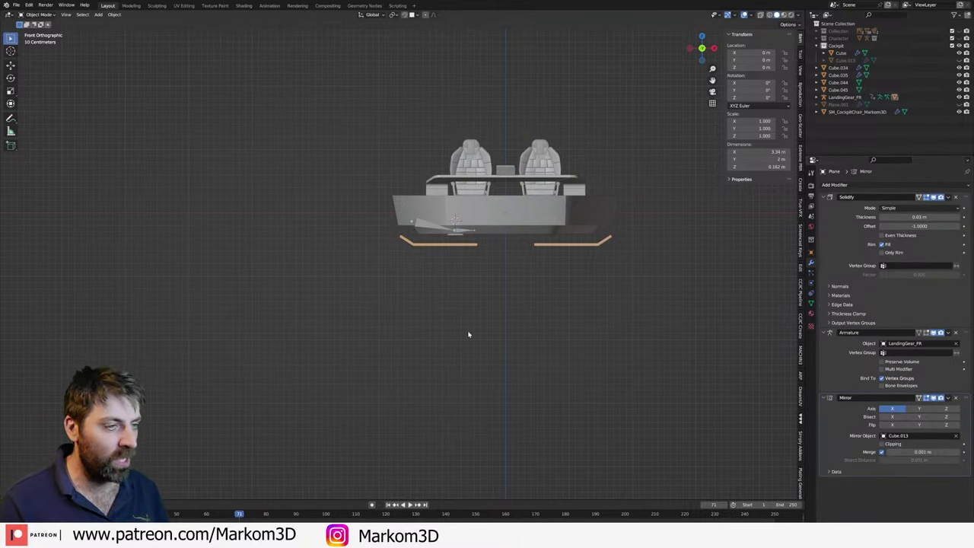
- Play the animation and scrub to about frame 66 to check the mirrored skid
{"action": "key", "text": "space"}
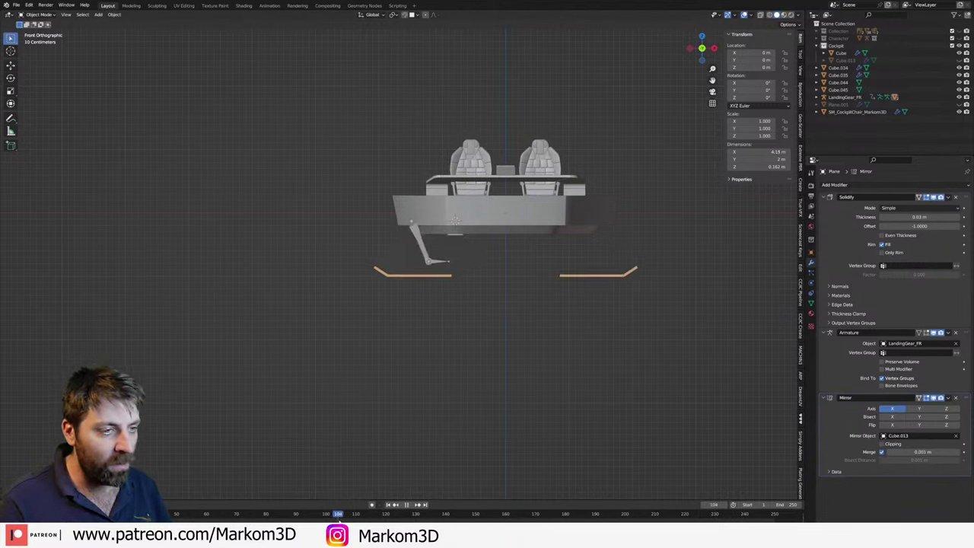
{"action": "left_click_drag", "start_coordinate": [267, 514], "coordinate": [225, 484]}
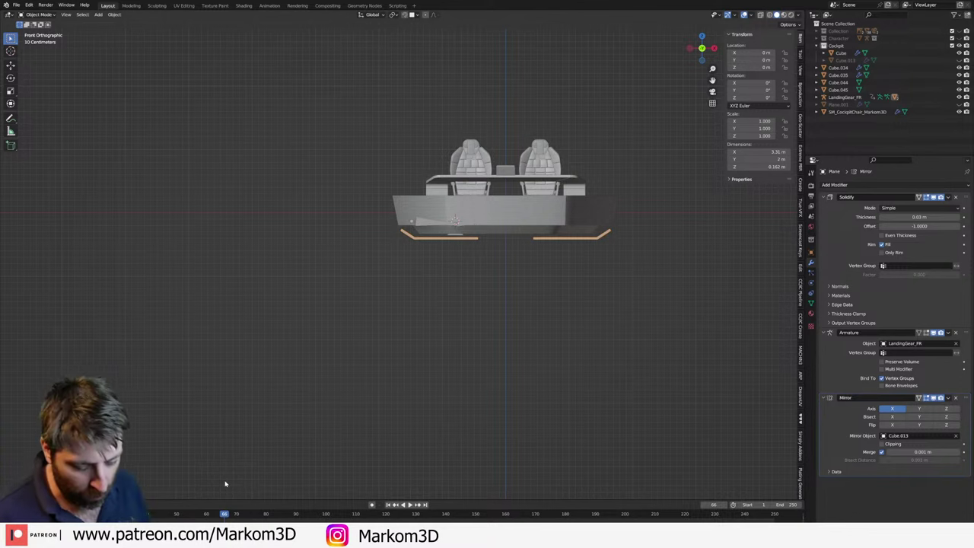
{"action": "key", "text": "KP_Decimal"}
{"action": "mouse_move", "coordinate": [226, 484]}
{"action": "middle_mouse_down"}
{"action": "mouse_move", "coordinate": [318, 433]}
{"action": "mouse_move", "coordinate": [355, 427]}
{"action": "middle_mouse_up"}
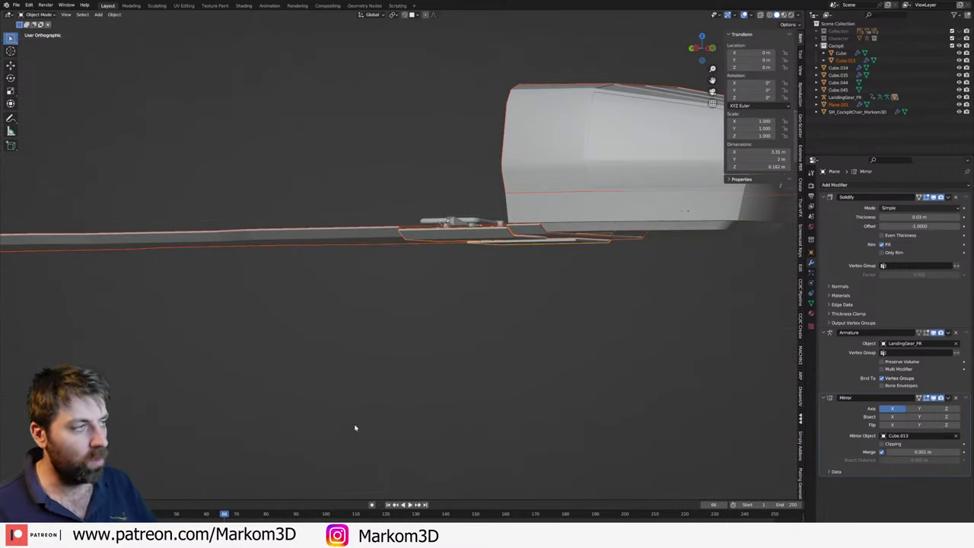
- Unhide the Collection to show the whole ship and play the gear animation
{"action": "left_click", "coordinate": [960, 31]}
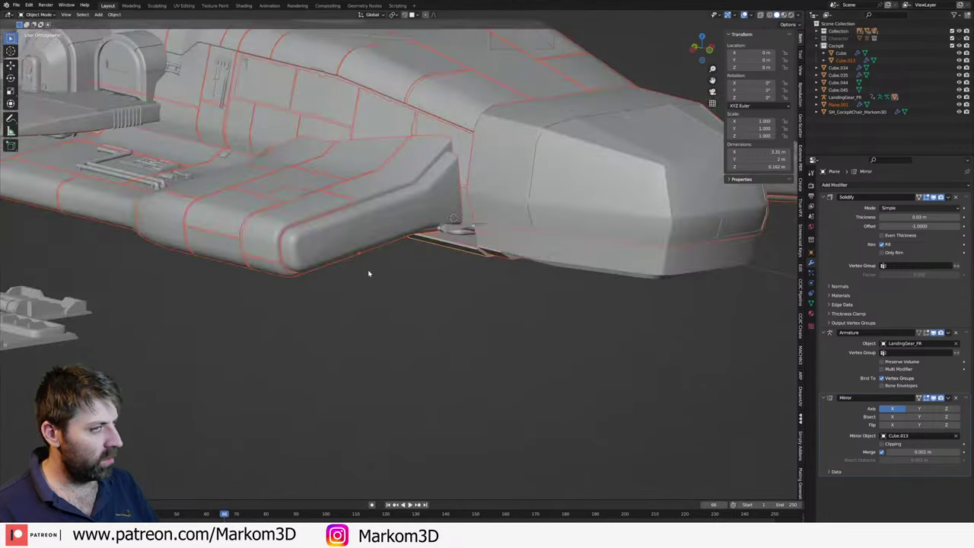
{"action": "mouse_move", "coordinate": [370, 272]}
{"action": "middle_mouse_down"}
{"action": "mouse_move", "coordinate": [393, 289]}
{"action": "mouse_move", "coordinate": [395, 281]}
{"action": "middle_mouse_up"}
{"action": "scroll", "coordinate": [416, 283], "scroll_direction": "up", "scroll_amount": 3}
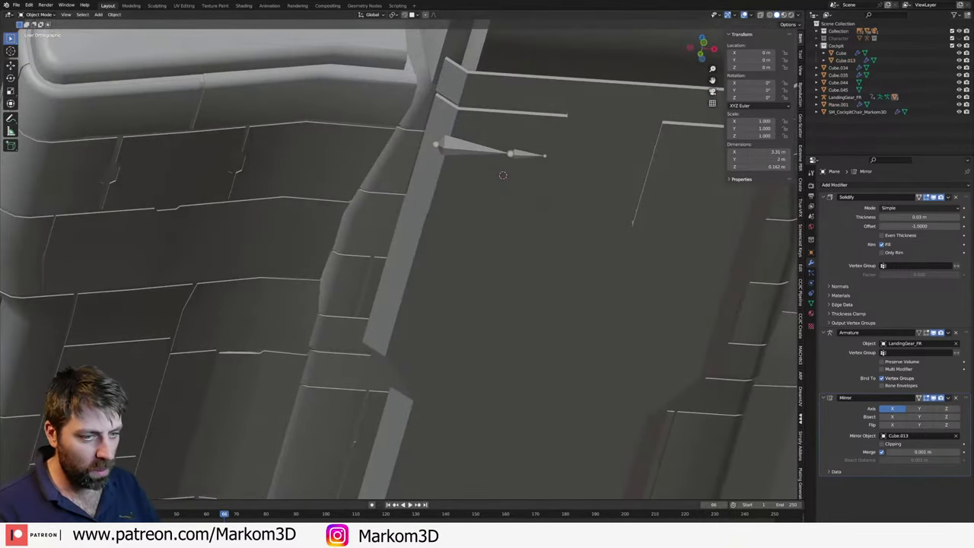
{"action": "key", "text": "space"}
{"action": "middle_click_drag", "start_coordinate": [335, 350], "coordinate": [363, 366]}
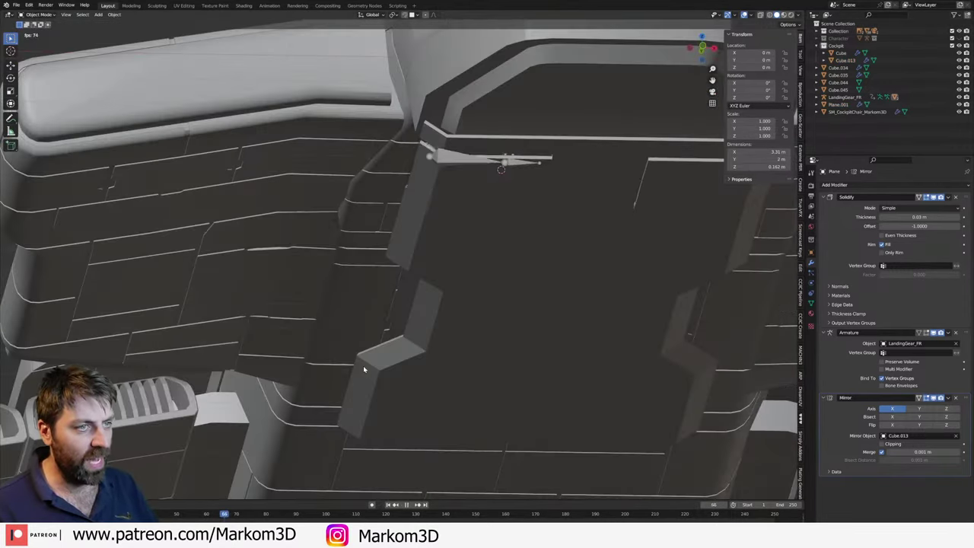
{"action": "key", "text": "space"}
- Select LandingGear_FR and replay from frame 60, viewing the nose from the side
{"action": "left_click", "coordinate": [452, 212]}
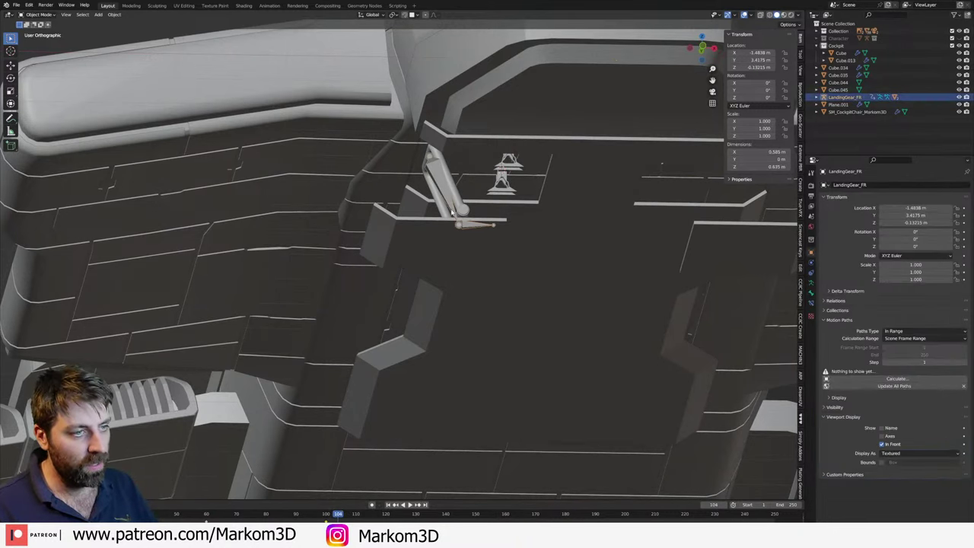
{"action": "key", "text": "space"}
{"action": "left_click", "coordinate": [206, 515]}
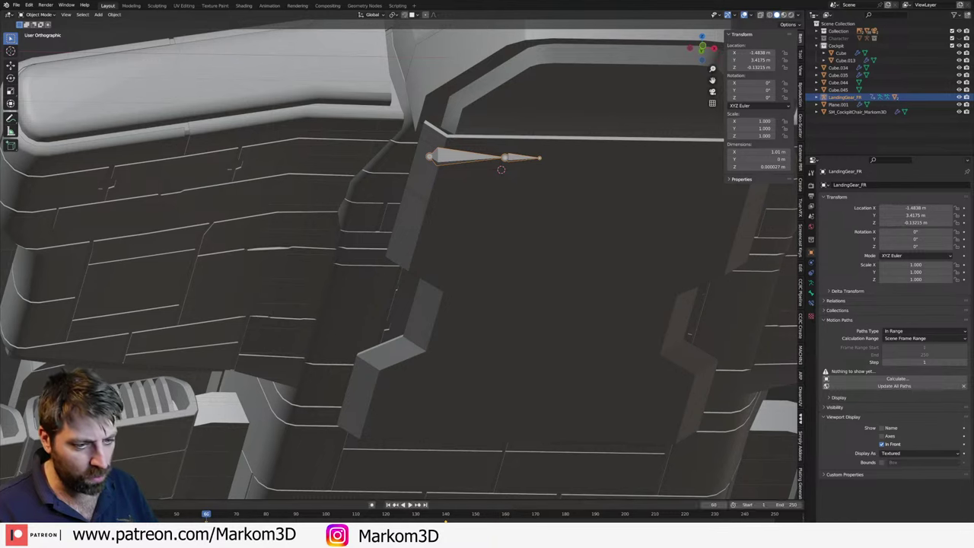
{"action": "scroll", "coordinate": [404, 374], "scroll_direction": "down", "scroll_amount": 8}
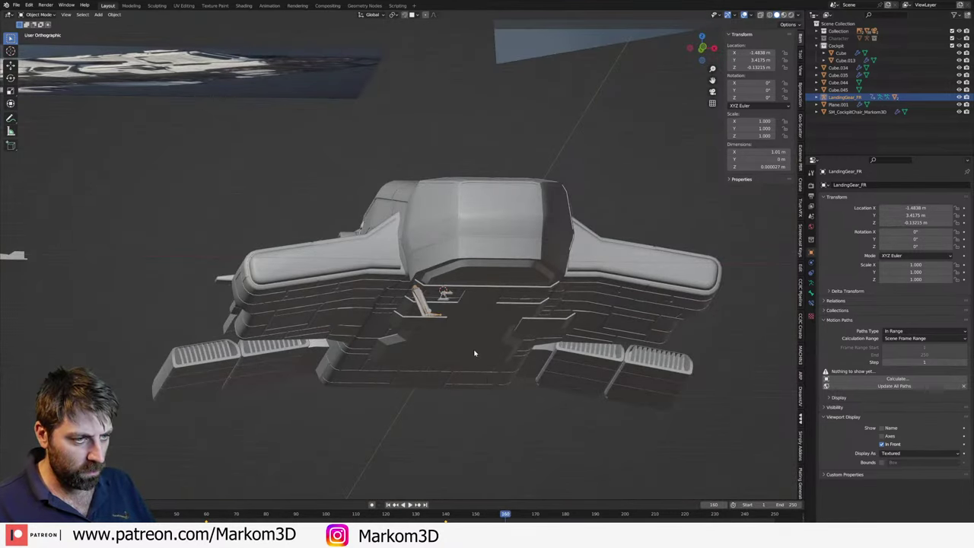
{"action": "mouse_move", "coordinate": [474, 353]}
{"action": "middle_mouse_down"}
{"action": "mouse_move", "coordinate": [470, 383]}
{"action": "mouse_move", "coordinate": [448, 393]}
{"action": "middle_mouse_up"}
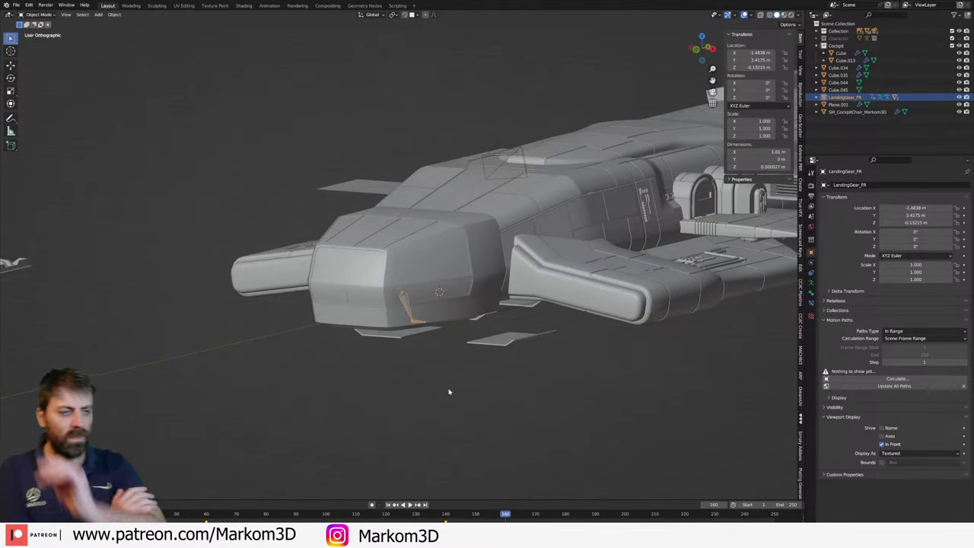
- Select Cube.034 then LandingGear_FR and parent it using Ctrl+P > With Empty Groups
{"action": "mouse_move", "coordinate": [449, 392]}
{"action": "middle_mouse_down"}
{"action": "mouse_move", "coordinate": [430, 372]}
{"action": "mouse_move", "coordinate": [449, 353]}
{"action": "mouse_move", "coordinate": [482, 353]}
{"action": "mouse_move", "coordinate": [454, 266]}
{"action": "middle_mouse_up"}
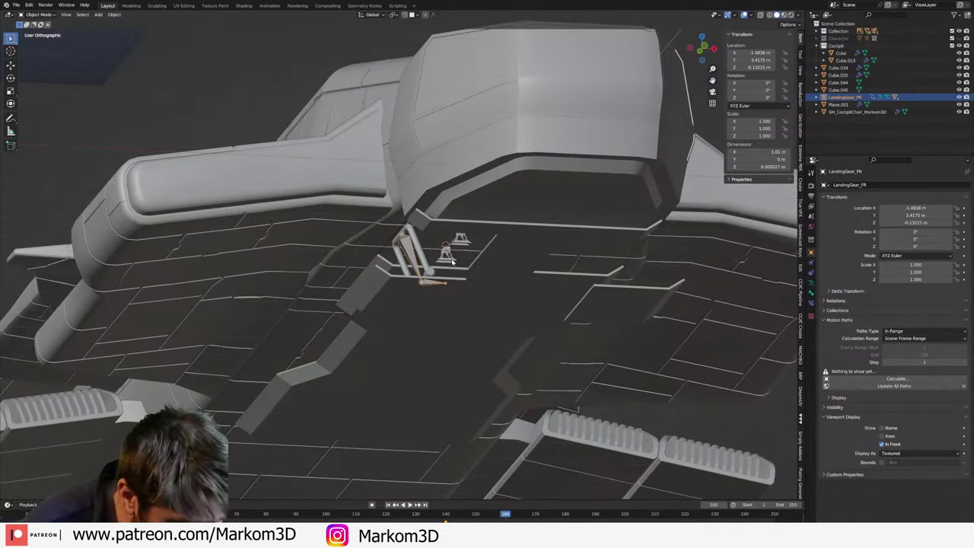
{"action": "left_click", "coordinate": [447, 256]}
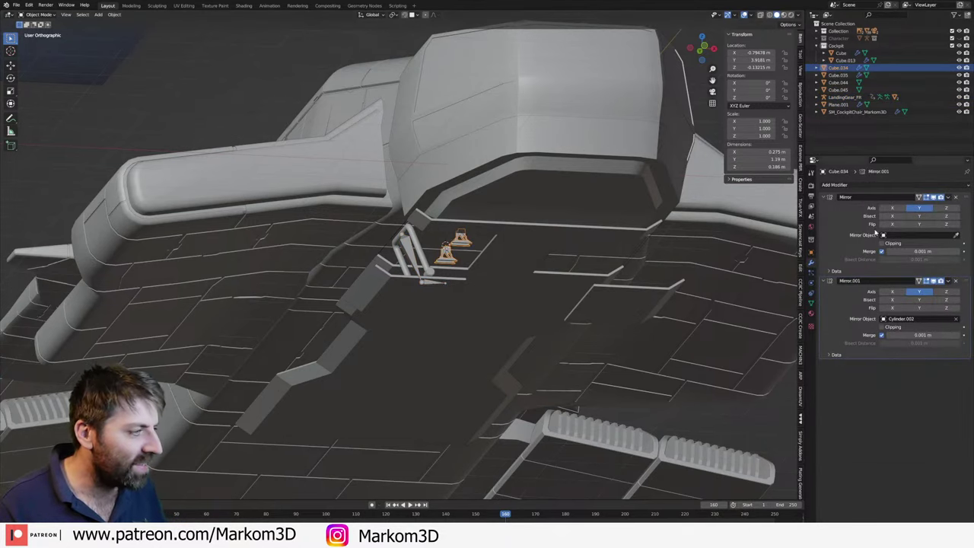
{"action": "middle_click_drag", "start_coordinate": [501, 363], "coordinate": [459, 331]}
{"action": "scroll", "coordinate": [459, 330], "scroll_direction": "up", "scroll_amount": 4}
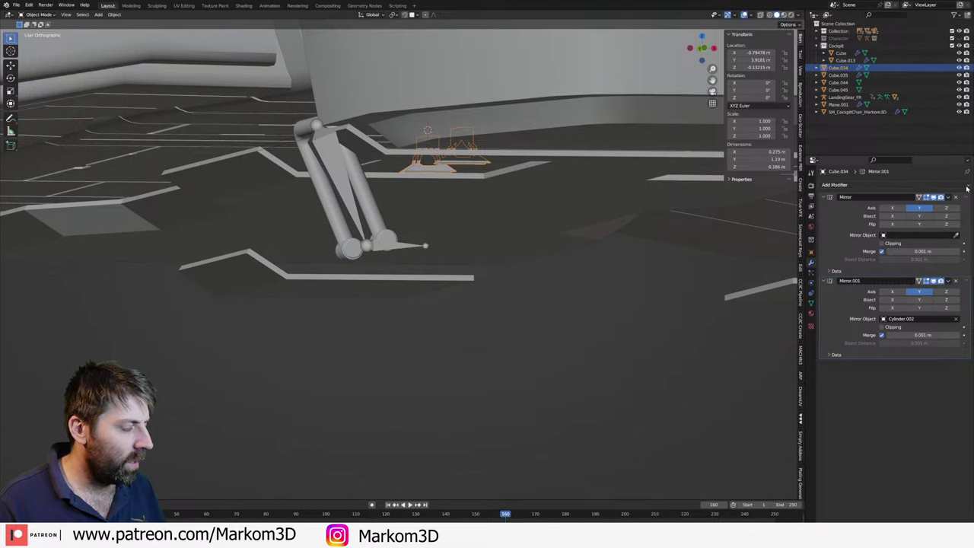
{"action": "left_click", "coordinate": [355, 213]}
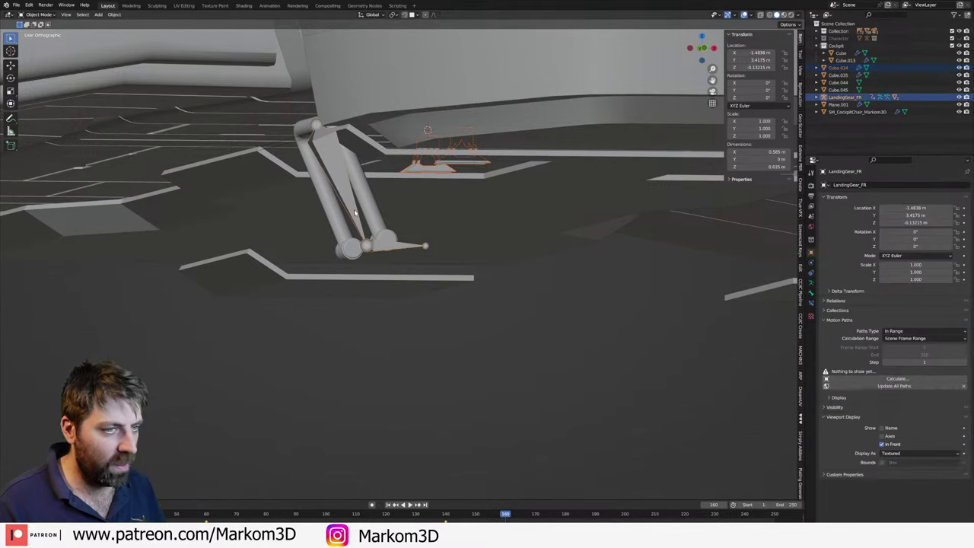
{"action": "key", "text": "ctrl+p"}
{"action": "left_click", "coordinate": [354, 212]}
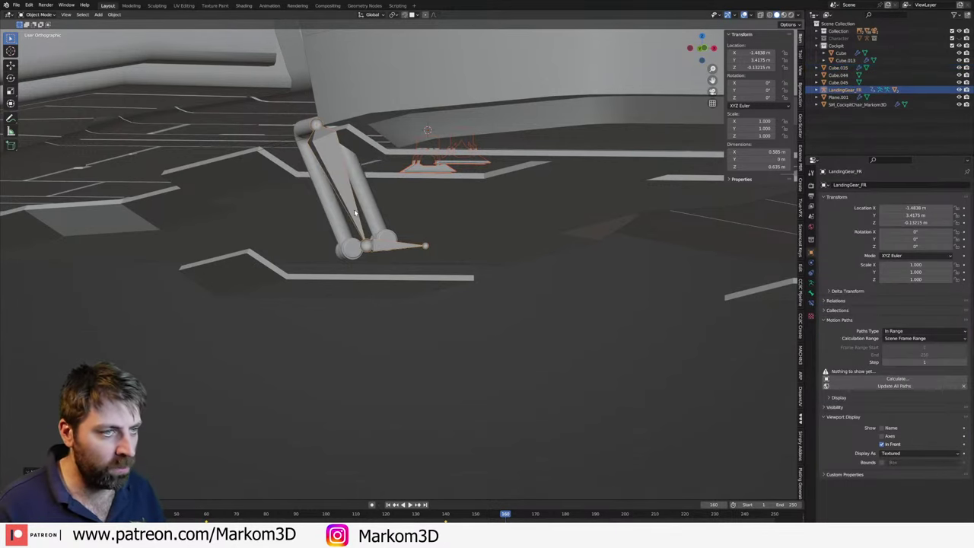
- Assign Cube.034's vertices to the TopRotate and BottomPlate vertex groups
{"action": "left_click", "coordinate": [458, 165]}
{"action": "key", "text": "Tab"}
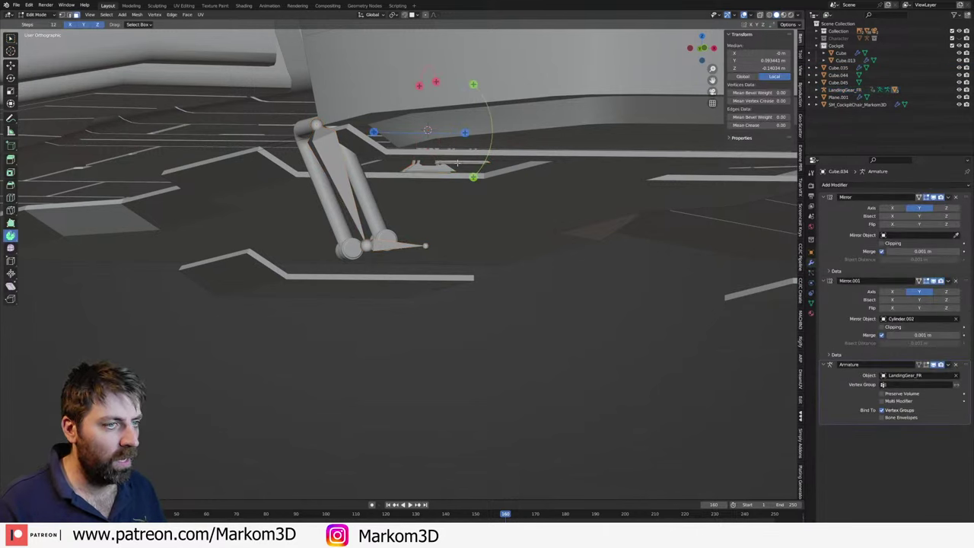
{"action": "left_click", "coordinate": [811, 303]}
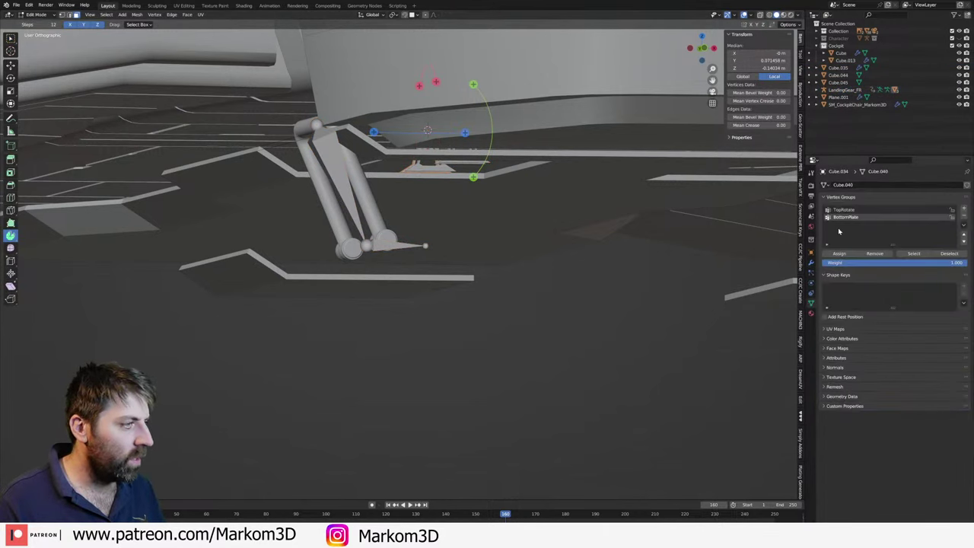
{"action": "key", "text": "Tab"}
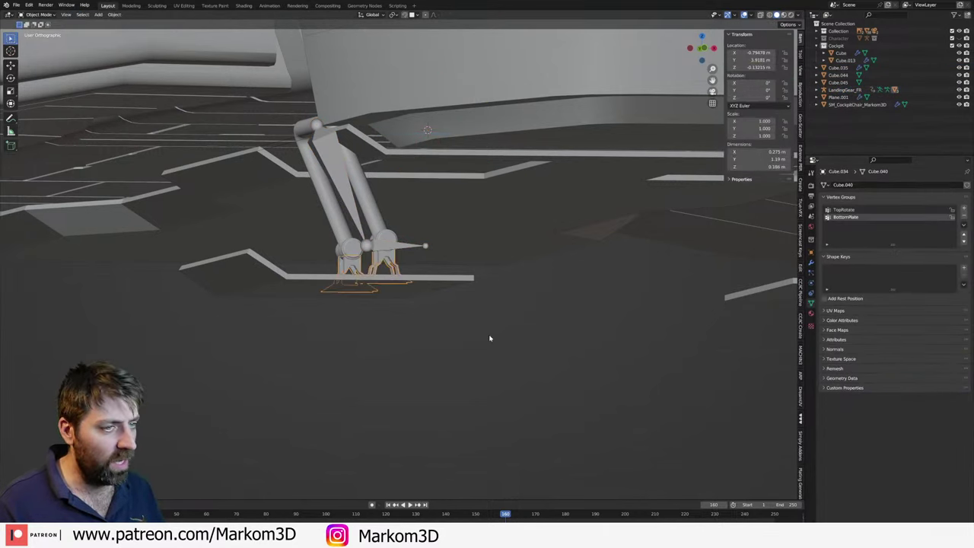
- Play the fold animation from the start in front view to check the bracket follows
{"action": "key", "text": "KP_3"}
{"action": "key", "text": "KP_1"}
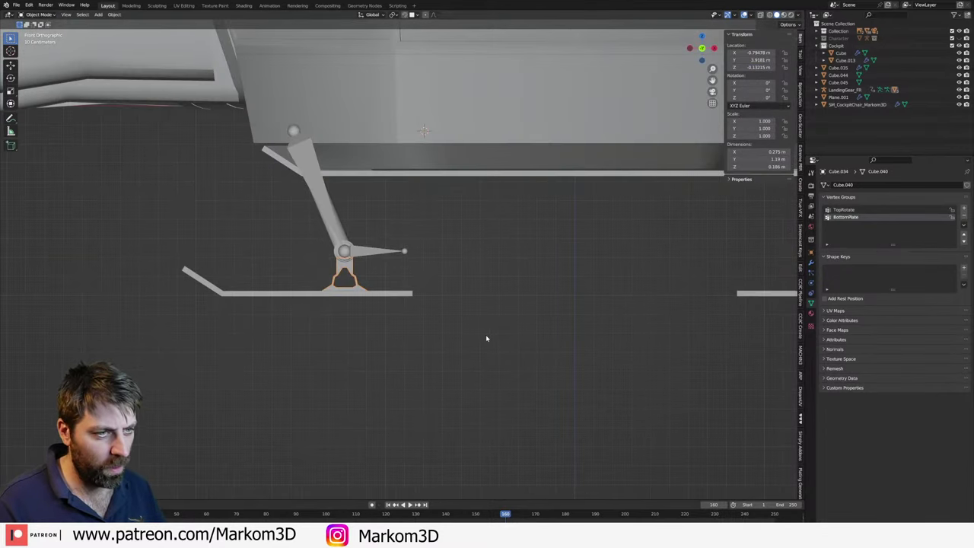
{"action": "key", "text": "shift+Left"}
{"action": "key", "text": "space"}
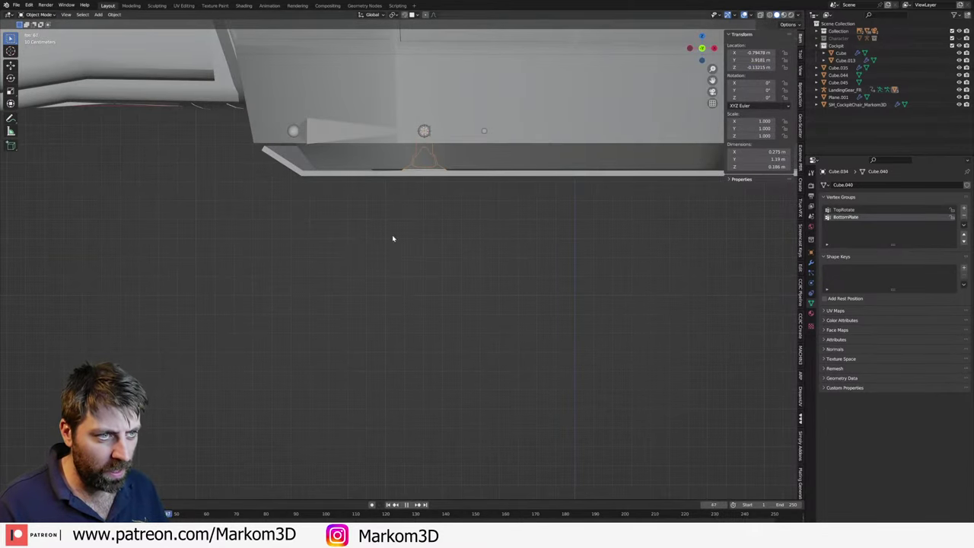
{"action": "key", "text": "space"}
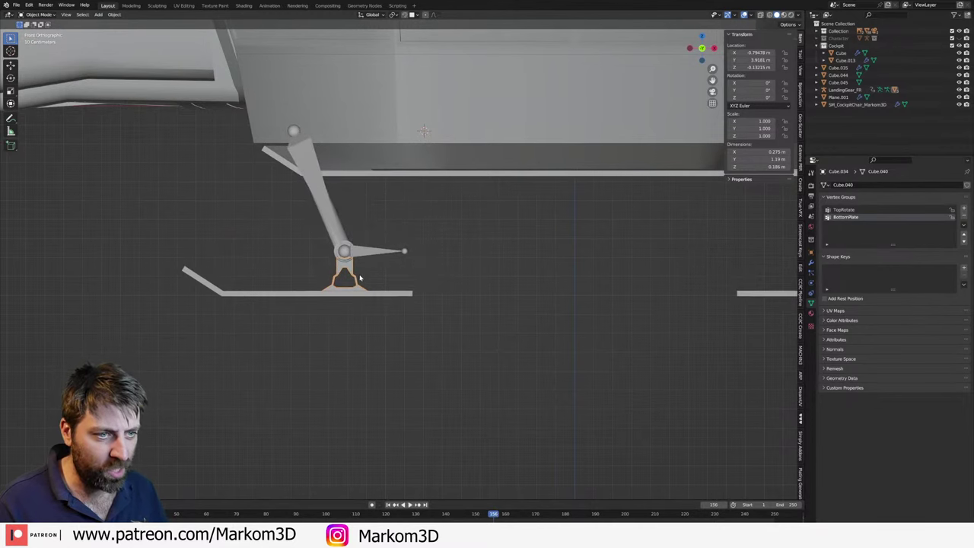
{"action": "middle_click_drag", "start_coordinate": [360, 278], "coordinate": [369, 281]}
- Inspect the bracket in wireframe and see-through display, then return to solid shading
{"action": "key", "text": "Tab"}
{"action": "scroll", "coordinate": [373, 283], "scroll_direction": "up", "scroll_amount": 4}
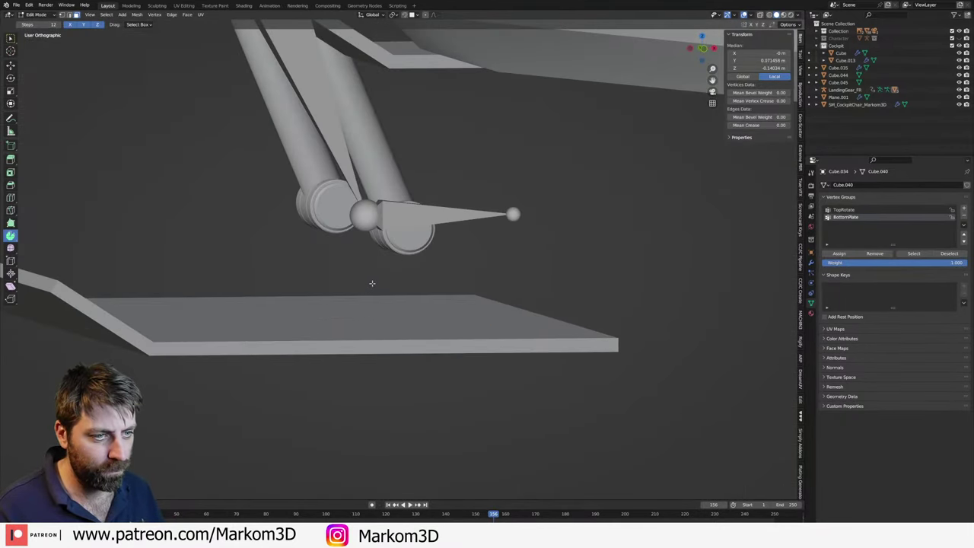
{"action": "key", "text": "Tab"}
{"action": "scroll", "coordinate": [372, 283], "scroll_direction": "down", "scroll_amount": 4}
{"action": "key", "text": "shift+z"}
{"action": "scroll", "coordinate": [429, 256], "scroll_direction": "down", "scroll_amount": 2}
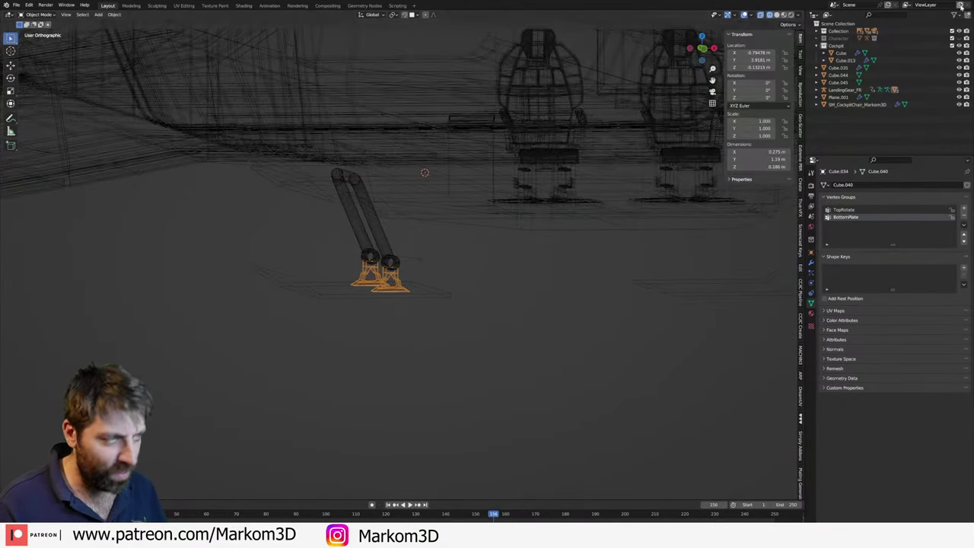
{"action": "key", "text": "alt+z"}
{"action": "key", "text": "alt+z"}
{"action": "key", "text": "alt+z"}
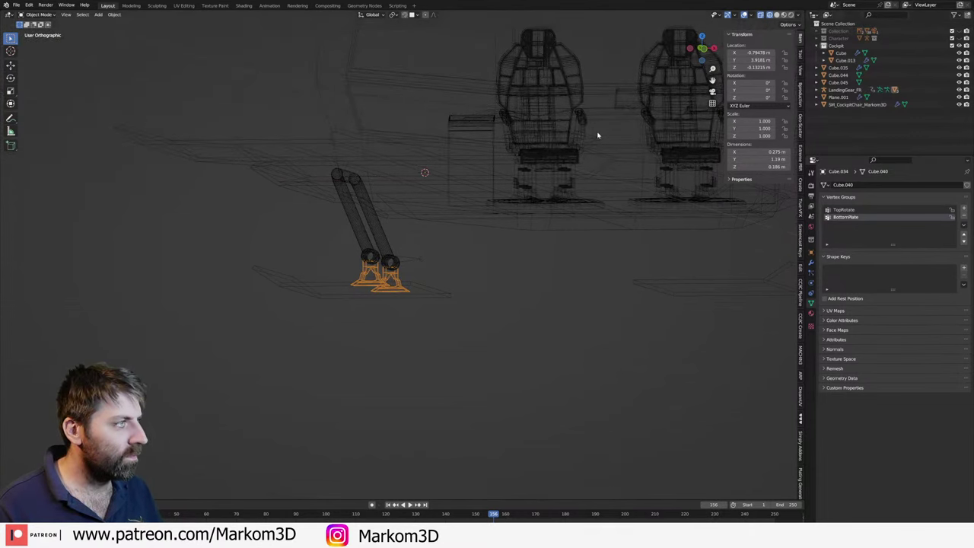
{"action": "middle_click_drag", "start_coordinate": [597, 135], "coordinate": [496, 200]}
{"action": "key", "text": "shift+z"}
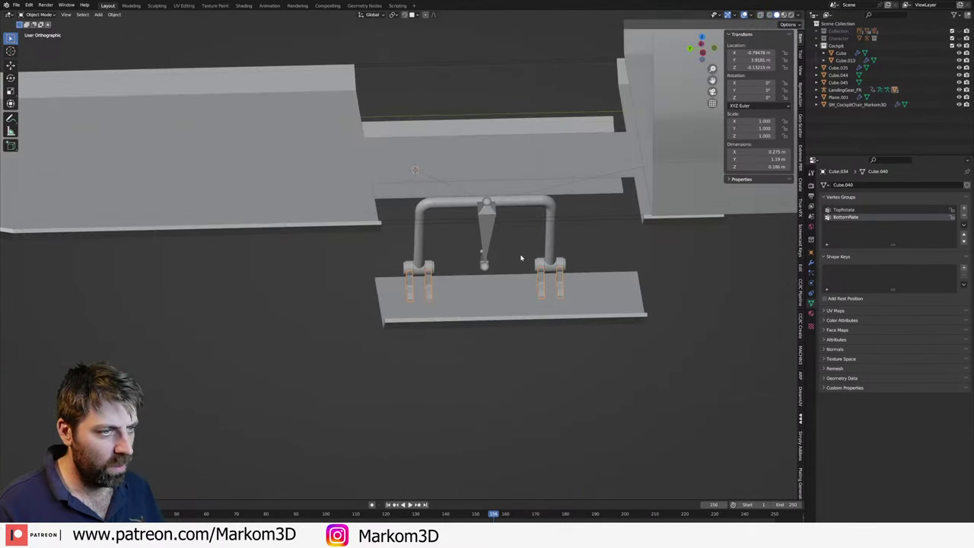
{"action": "scroll", "coordinate": [415, 169], "scroll_direction": "down", "scroll_amount": 3}
{"action": "scroll", "coordinate": [284, 251], "scroll_direction": "up", "scroll_amount": 3}
- In Edit Mode, select the vertical and top faces of the first bracket leg
{"action": "key", "text": "Tab"}
{"action": "middle_click_drag", "start_coordinate": [284, 252], "coordinate": [478, 174]}
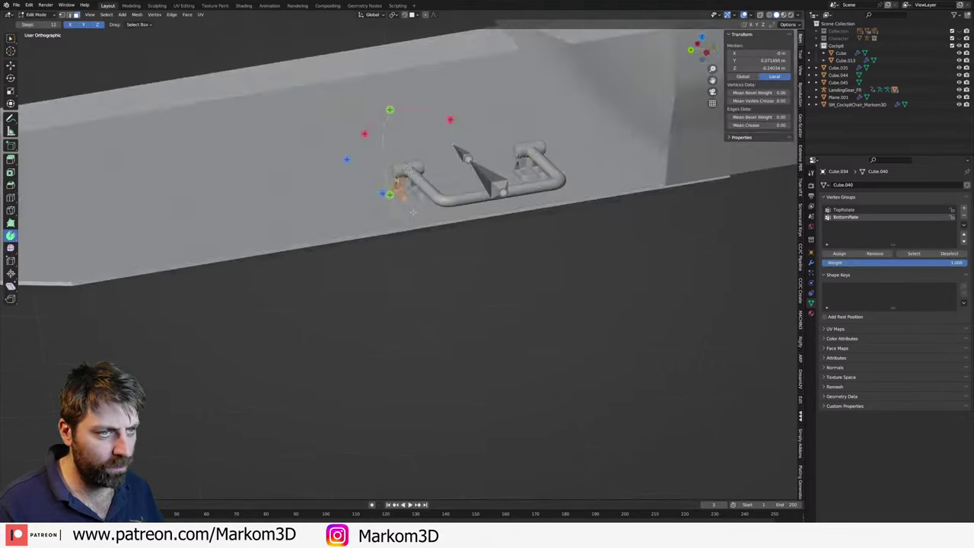
{"action": "scroll", "coordinate": [347, 197], "scroll_direction": "up", "scroll_amount": 3}
{"action": "scroll", "coordinate": [346, 196], "scroll_direction": "up", "scroll_amount": 5}
{"action": "middle_click_drag", "start_coordinate": [346, 196], "coordinate": [526, 327]}
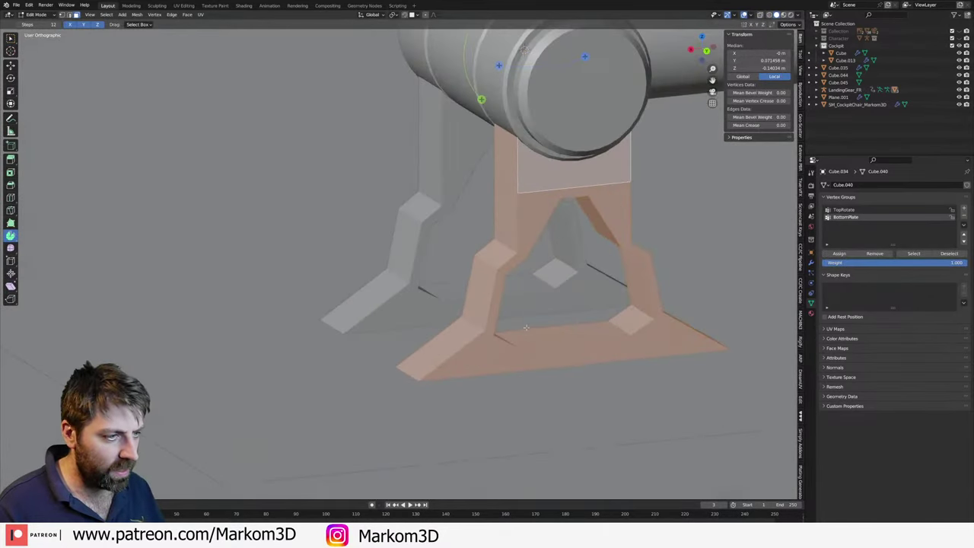
{"action": "left_click", "coordinate": [466, 331]}
{"action": "left_click", "coordinate": [478, 286]}
{"action": "left_click", "coordinate": [502, 245], "text": "shift"}
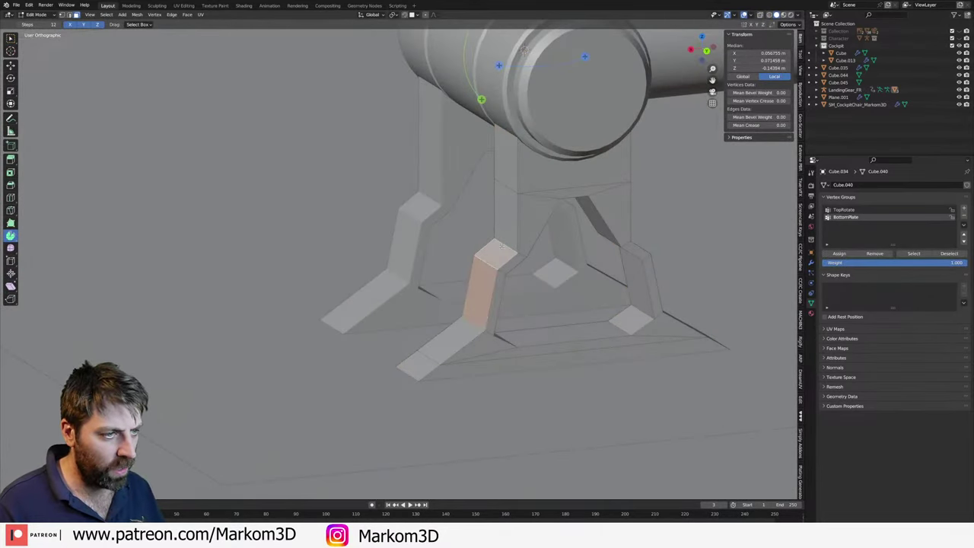
- Add the top and front faces of both bracket legs to the selection
{"action": "middle_click_drag", "start_coordinate": [643, 297], "coordinate": [652, 275]}
{"action": "left_click", "coordinate": [652, 274]}
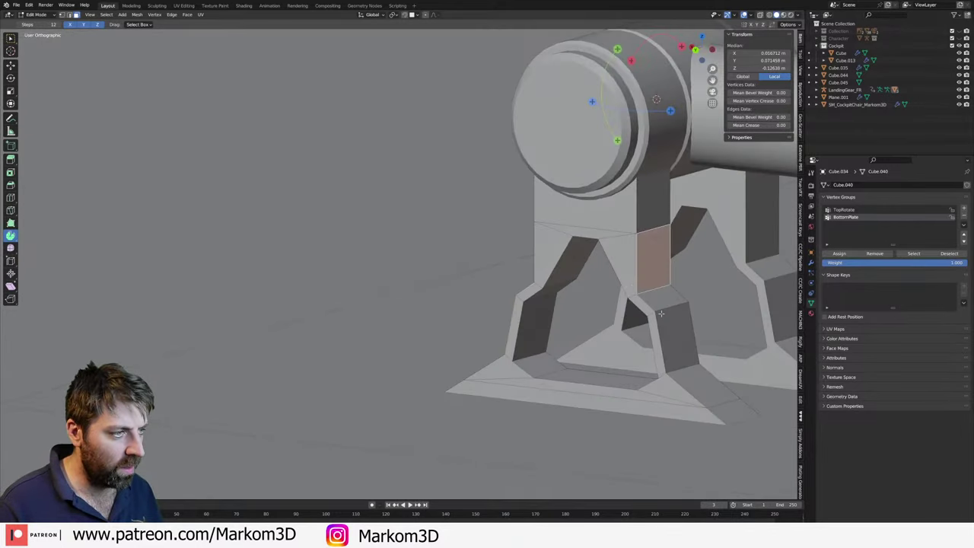
{"action": "left_click", "coordinate": [663, 302]}
{"action": "left_click", "coordinate": [682, 332], "text": "shift"}
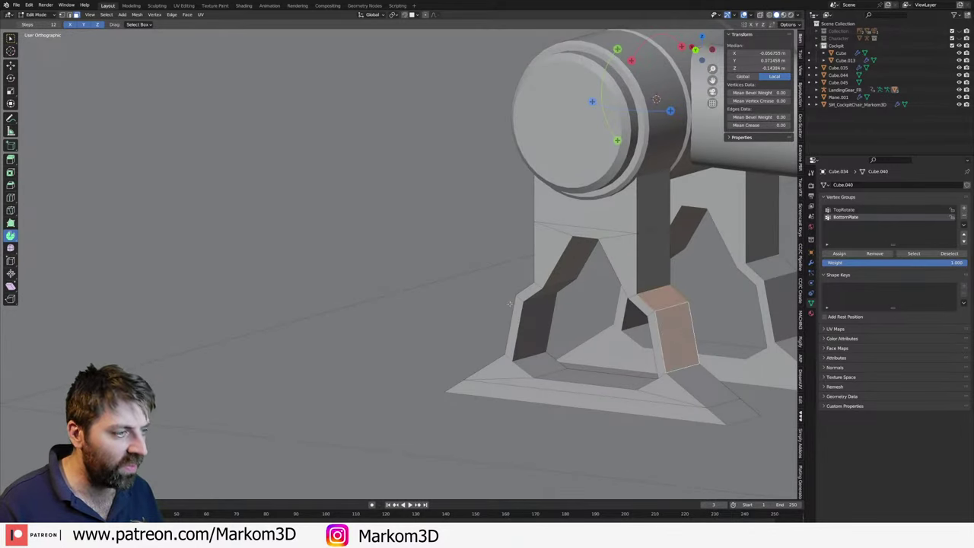
{"action": "middle_click_drag", "start_coordinate": [682, 332], "coordinate": [532, 289]}
{"action": "left_click", "coordinate": [506, 258], "text": "shift"}
{"action": "left_click", "coordinate": [491, 296], "text": "shift"}
- Widen the leg faces and the base's lower-right faces along X
{"action": "key", "text": "s"}
{"action": "key", "text": "x"}
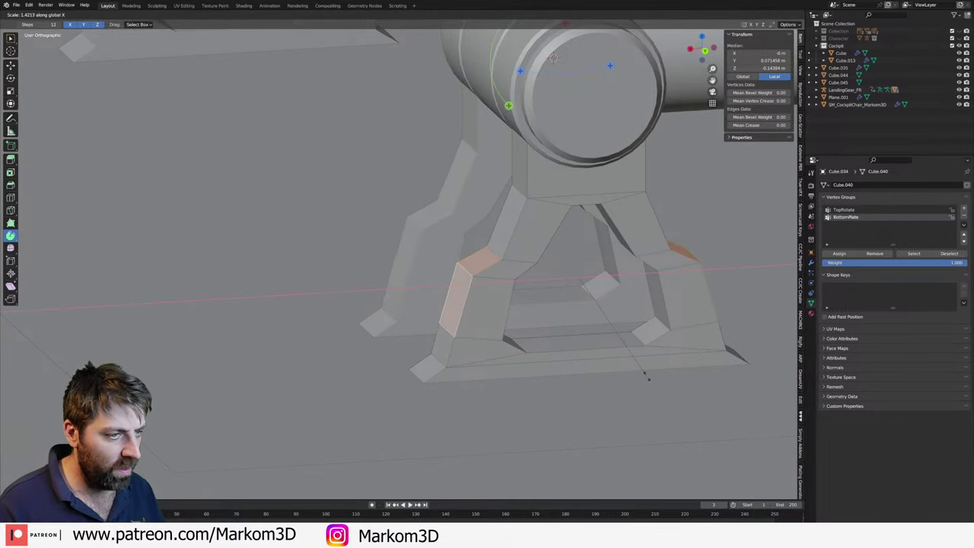
{"action": "left_click", "coordinate": [647, 376]}
{"action": "left_click", "coordinate": [647, 375]}
{"action": "mouse_move", "coordinate": [647, 374]}
{"action": "middle_mouse_down"}
{"action": "mouse_move", "coordinate": [613, 368]}
{"action": "mouse_move", "coordinate": [711, 392]}
{"action": "middle_mouse_up"}
{"action": "key", "text": "s"}
{"action": "key", "text": "x"}
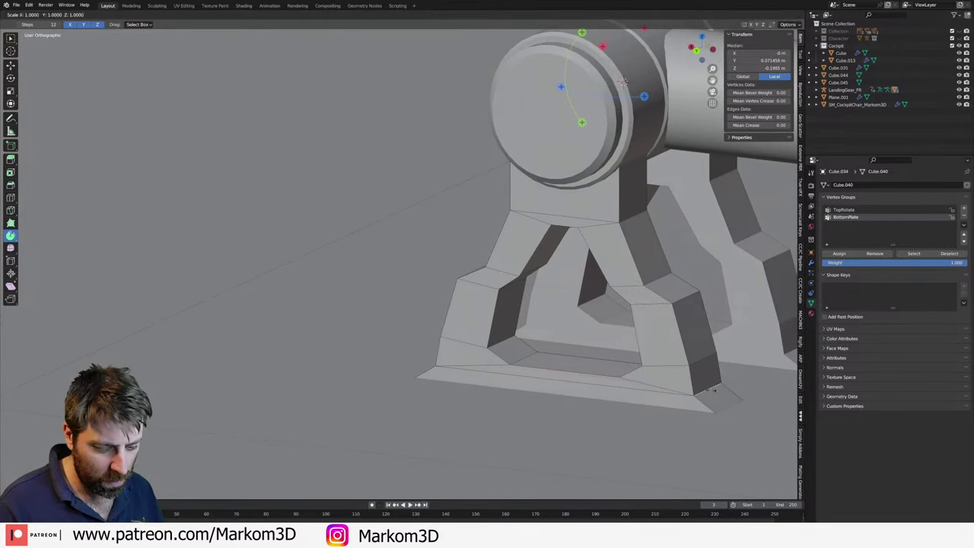
{"action": "left_click", "coordinate": [665, 295]}
- Move and scale the base's side faces, then return to Object Mode to view both brackets
{"action": "middle_click_drag", "start_coordinate": [520, 275], "coordinate": [500, 259]}
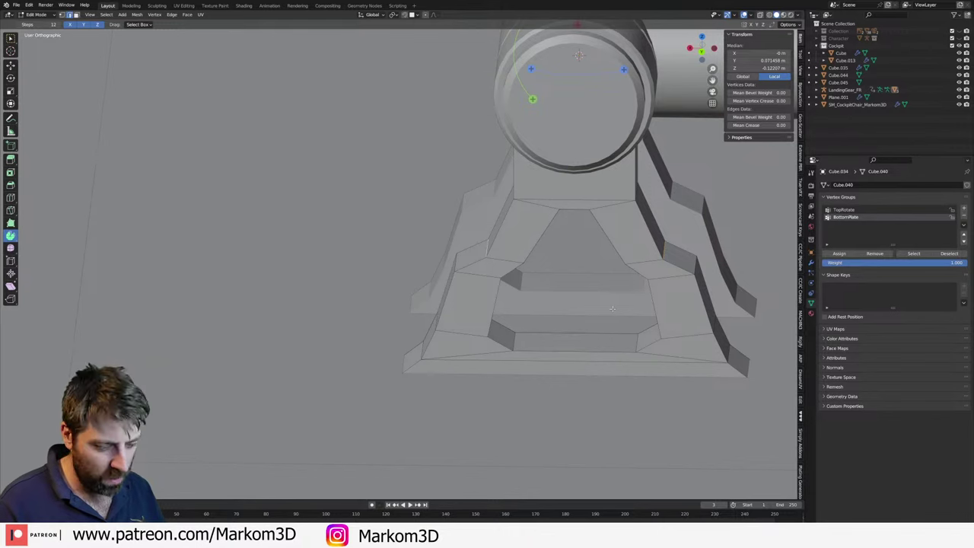
{"action": "key", "text": "g"}
{"action": "left_click", "coordinate": [611, 283]}
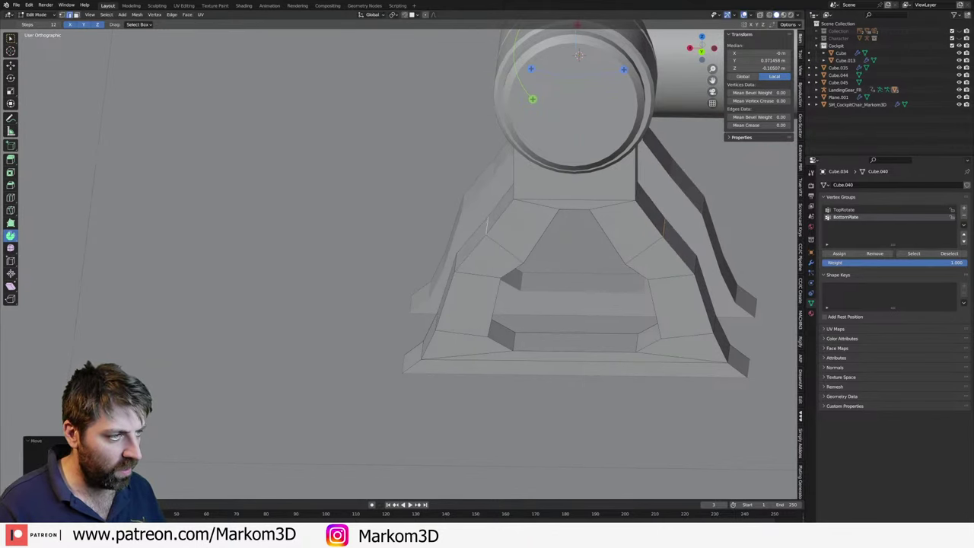
{"action": "key", "text": "s"}
{"action": "left_click", "coordinate": [712, 286]}
{"action": "key", "text": "Tab"}
{"action": "scroll", "coordinate": [603, 333], "scroll_direction": "down", "scroll_amount": 5}
{"action": "middle_click_drag", "start_coordinate": [603, 334], "coordinate": [656, 329]}
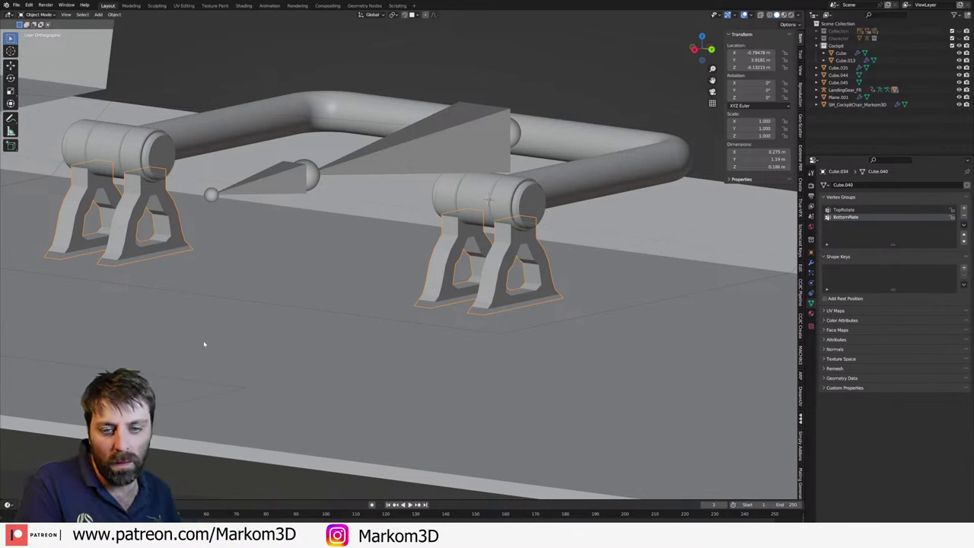
- Switch to front orthographic view with wireframe shading
{"action": "scroll", "coordinate": [201, 338], "scroll_direction": "down", "scroll_amount": 2}
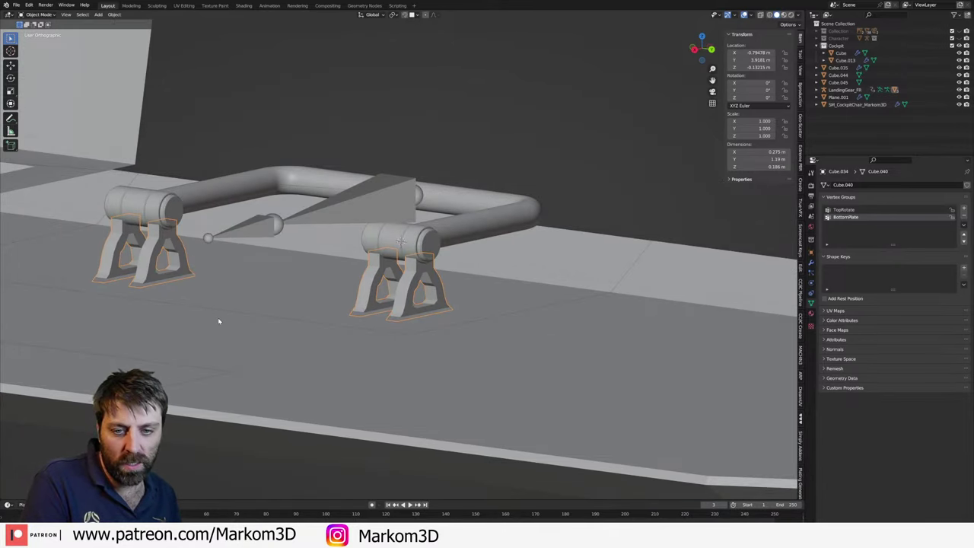
{"action": "scroll", "coordinate": [237, 317], "scroll_direction": "down", "scroll_amount": 2}
{"action": "mouse_move", "coordinate": [246, 320]}
{"action": "middle_mouse_down"}
{"action": "mouse_move", "coordinate": [385, 307]}
{"action": "mouse_move", "coordinate": [426, 274]}
{"action": "middle_mouse_up"}
{"action": "key", "text": "KP_1"}
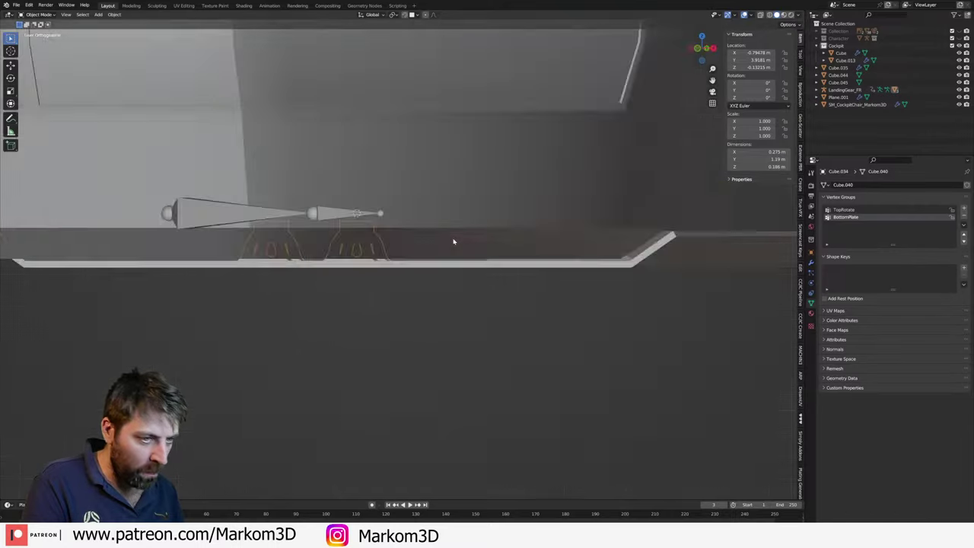
{"action": "key", "text": "z"}
{"action": "left_click", "coordinate": [423, 239]}
{"action": "scroll", "coordinate": [385, 242], "scroll_direction": "down", "scroll_amount": 2}
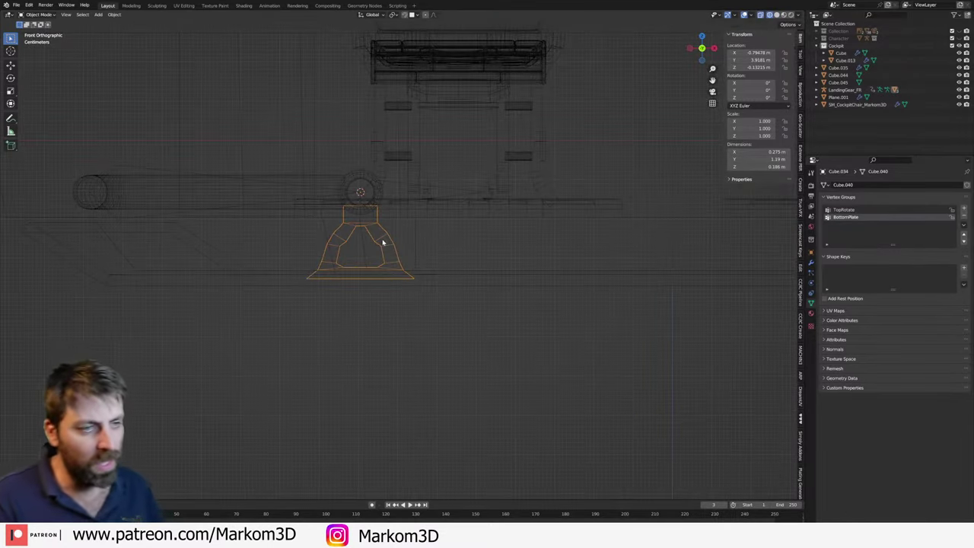
- Select the LandingGear_FR armature and check its bones in Edit Mode
{"action": "left_click", "coordinate": [451, 190]}
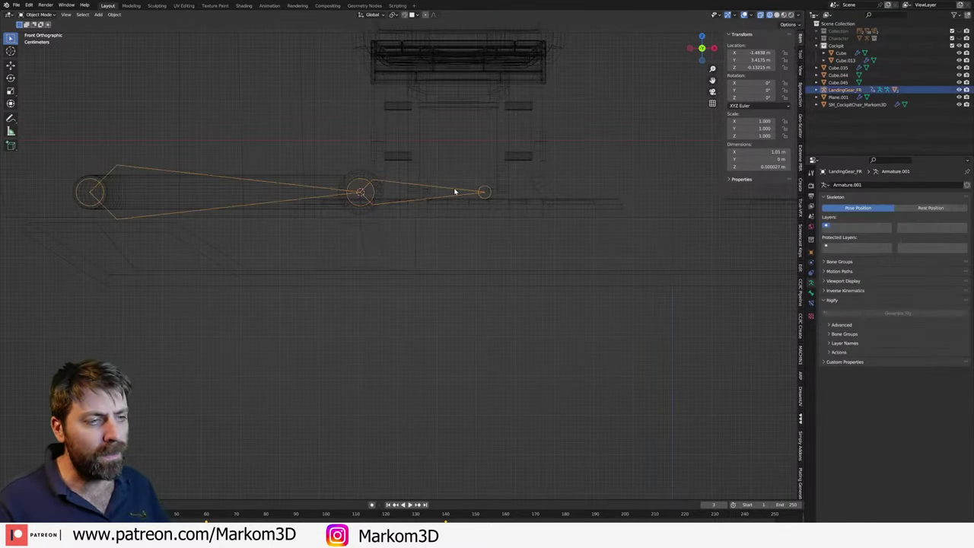
{"action": "key", "text": "Tab"}
{"action": "middle_click_drag", "start_coordinate": [383, 229], "coordinate": [396, 205], "text": "shift"}
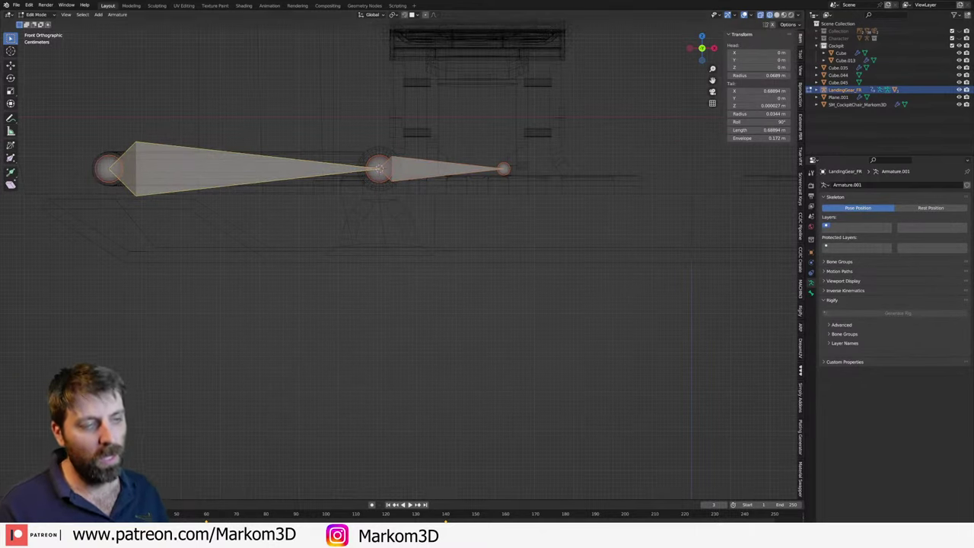
{"action": "scroll", "coordinate": [394, 326], "scroll_direction": "down", "scroll_amount": 5}
{"action": "key", "text": "Tab"}
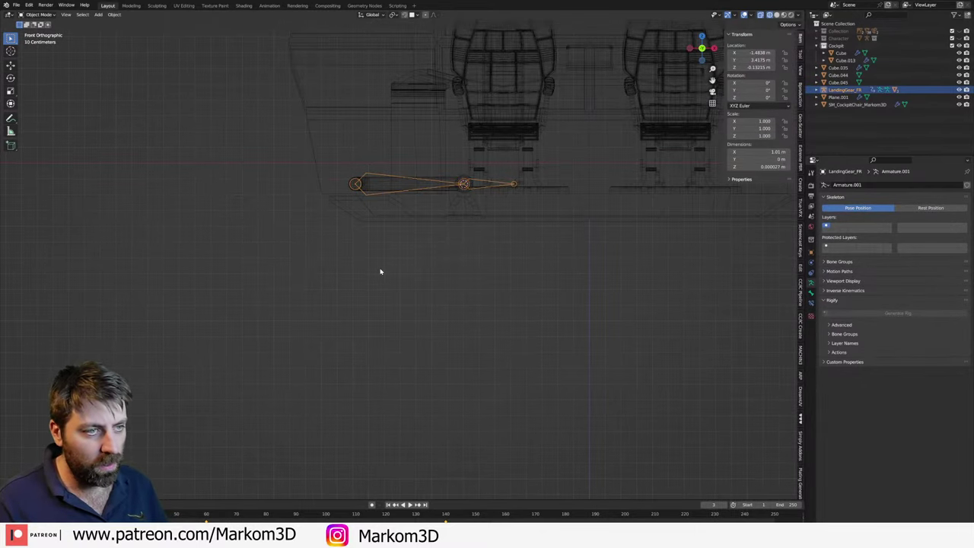
{"action": "middle_click_drag", "start_coordinate": [493, 187], "coordinate": [456, 236], "text": "shift"}
{"action": "key", "text": "Tab"}
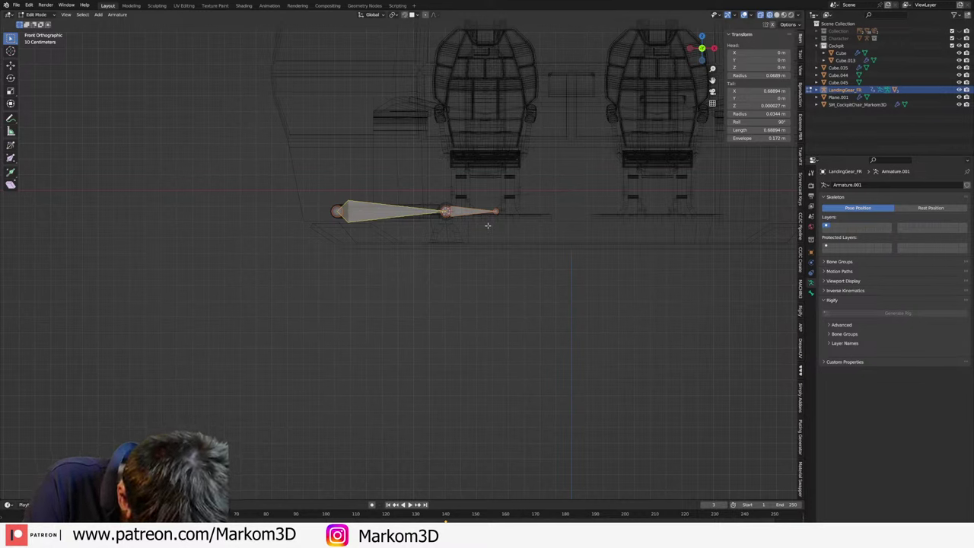
{"action": "scroll", "coordinate": [488, 225], "scroll_direction": "up", "scroll_amount": 3}
{"action": "key", "text": "Tab"}
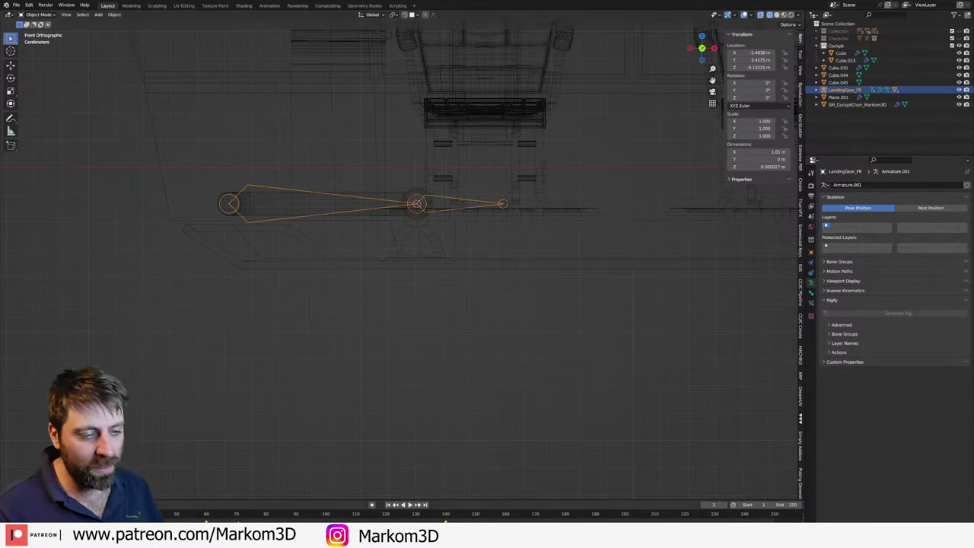
- Play the folding animation, scrubbing between frames 146 and 68 to watch the gear swing
{"action": "key", "text": "space"}
{"action": "left_click_drag", "start_coordinate": [374, 519], "coordinate": [463, 512]}
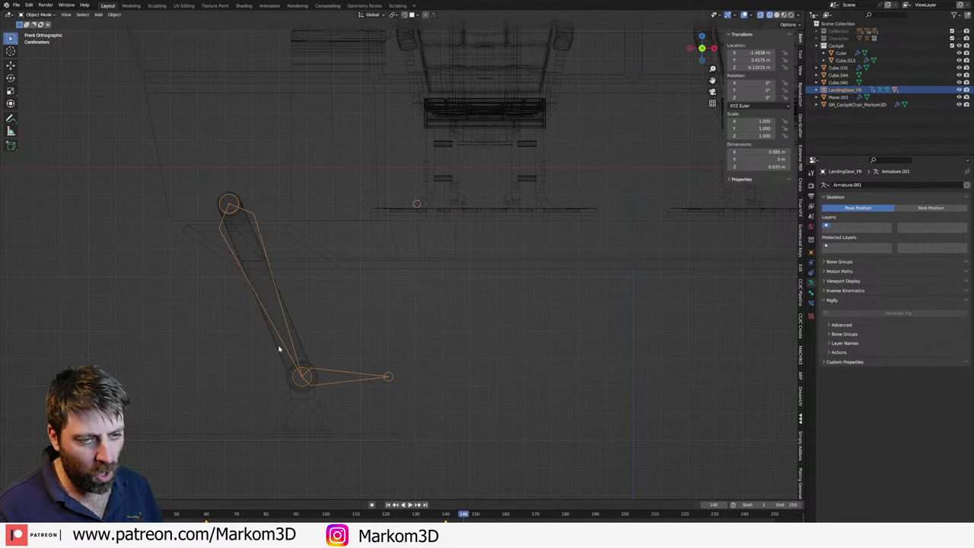
{"action": "mouse_move", "coordinate": [464, 517]}
{"action": "left_mouse_down"}
{"action": "mouse_move", "coordinate": [231, 508]}
{"action": "mouse_move", "coordinate": [397, 501]}
{"action": "mouse_move", "coordinate": [353, 483]}
{"action": "mouse_move", "coordinate": [425, 478]}
{"action": "left_mouse_up"}
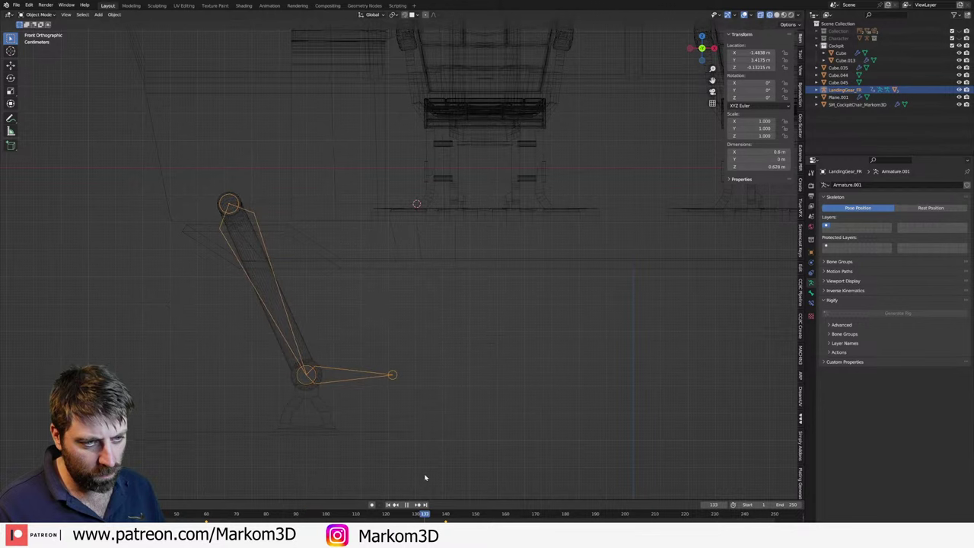
{"action": "left_click", "coordinate": [425, 478]}
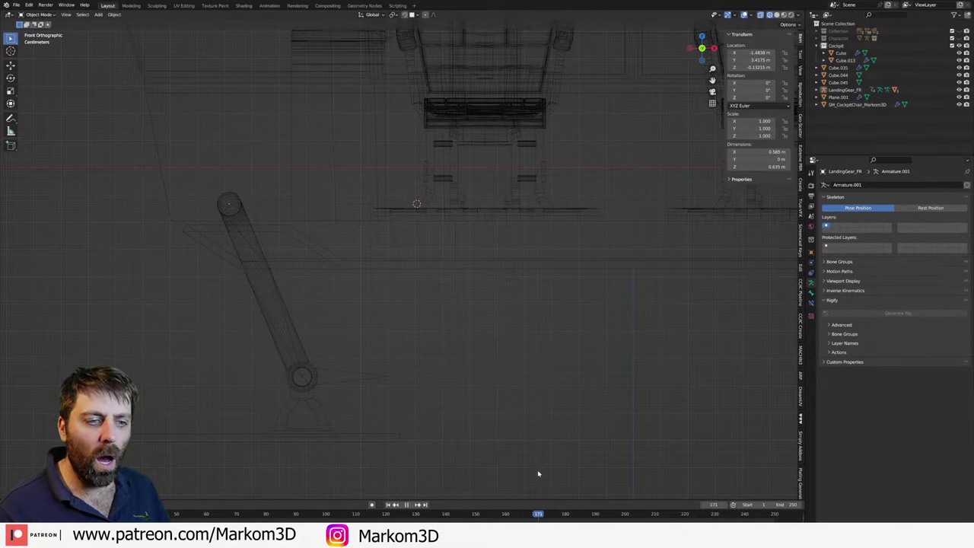
{"action": "key", "text": "space"}
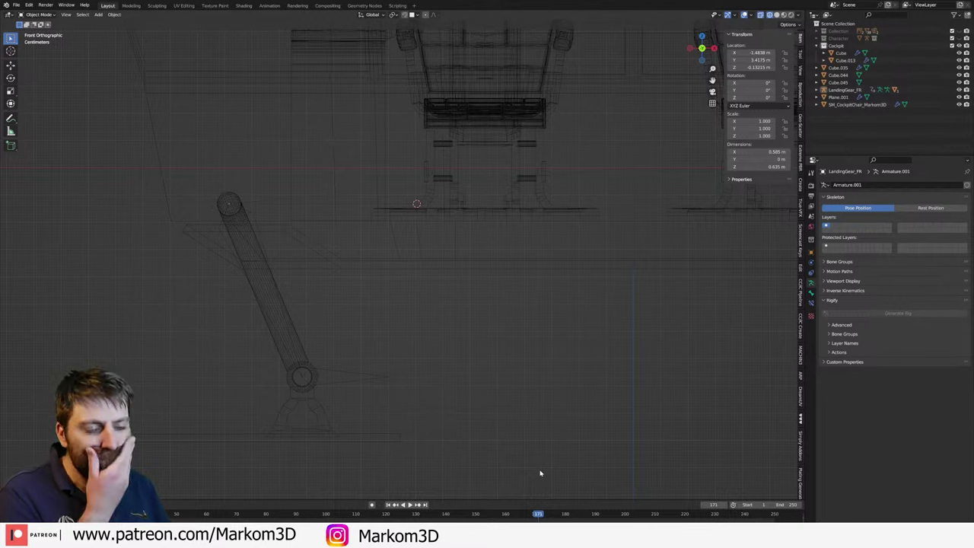
{"action": "key", "text": "space"}
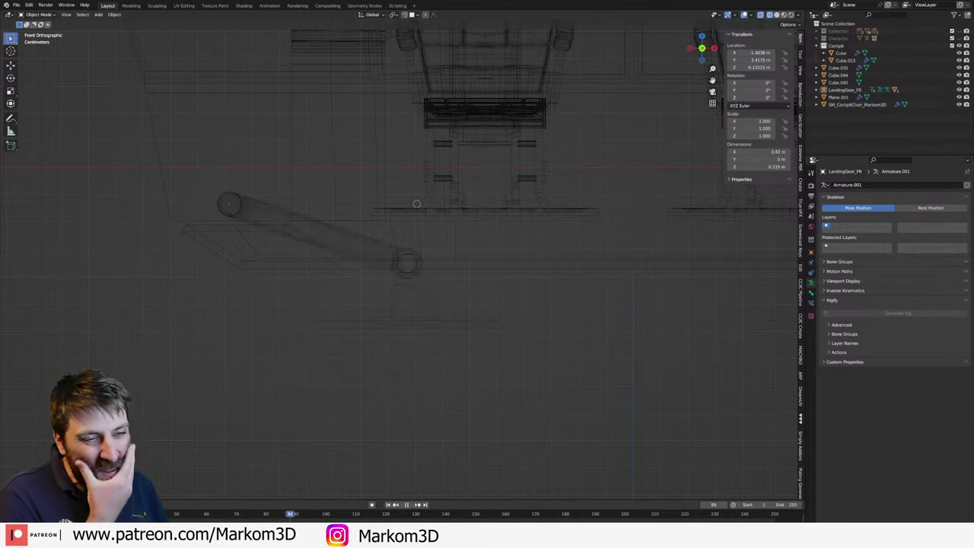
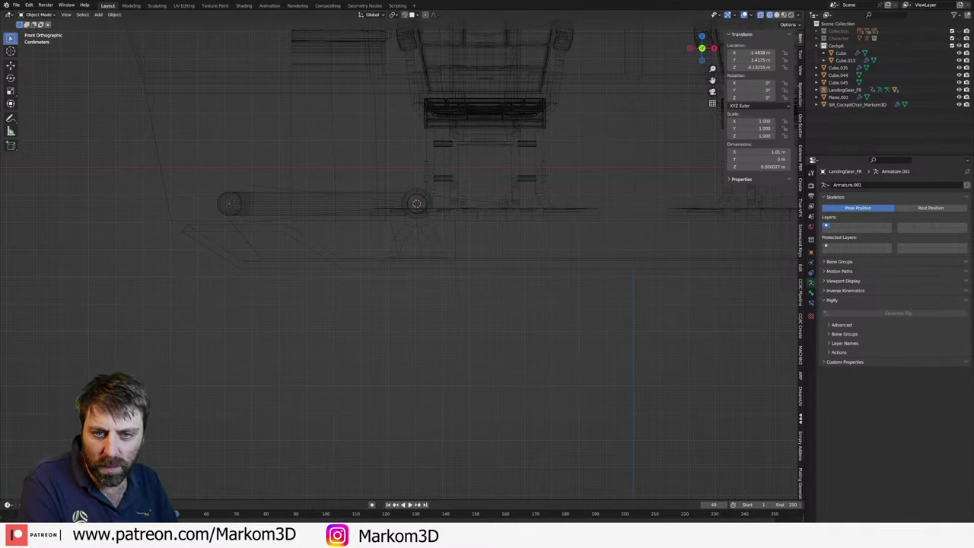
- Play the gear animation to frame 164 and switch the viewport to Solid shading, zoomed on the gear
{"action": "key", "text": "space"}
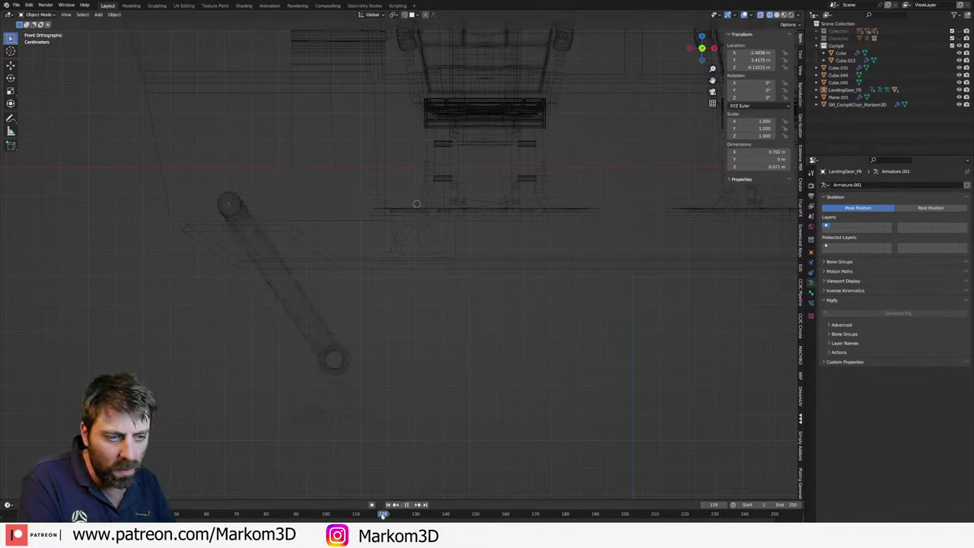
{"action": "key", "text": "z"}
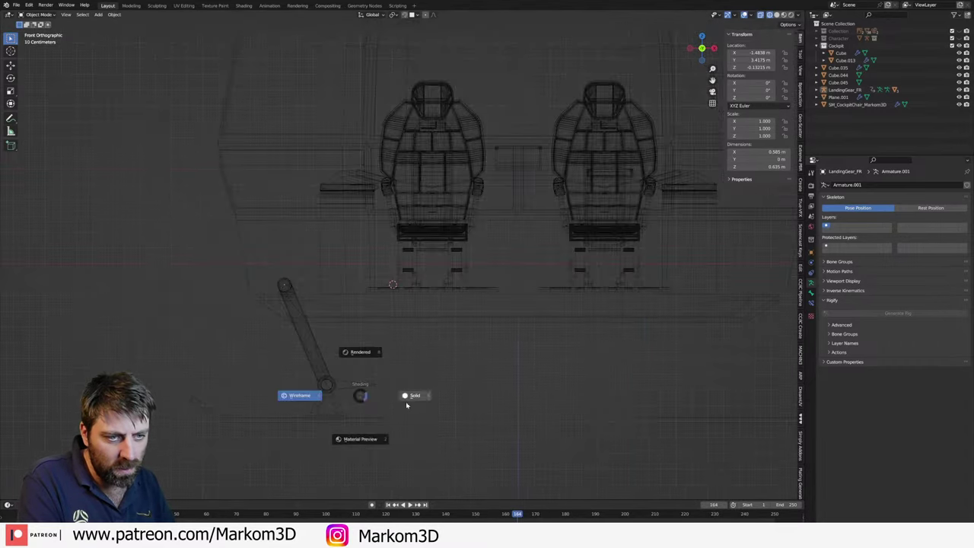
{"action": "left_click", "coordinate": [414, 393]}
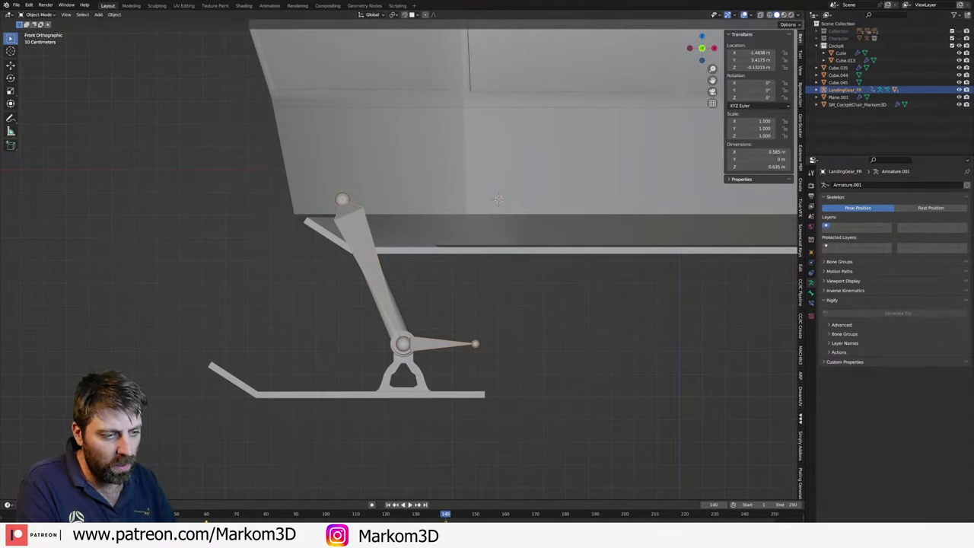
{"action": "scroll", "coordinate": [448, 519], "scroll_direction": "down", "scroll_amount": 1}
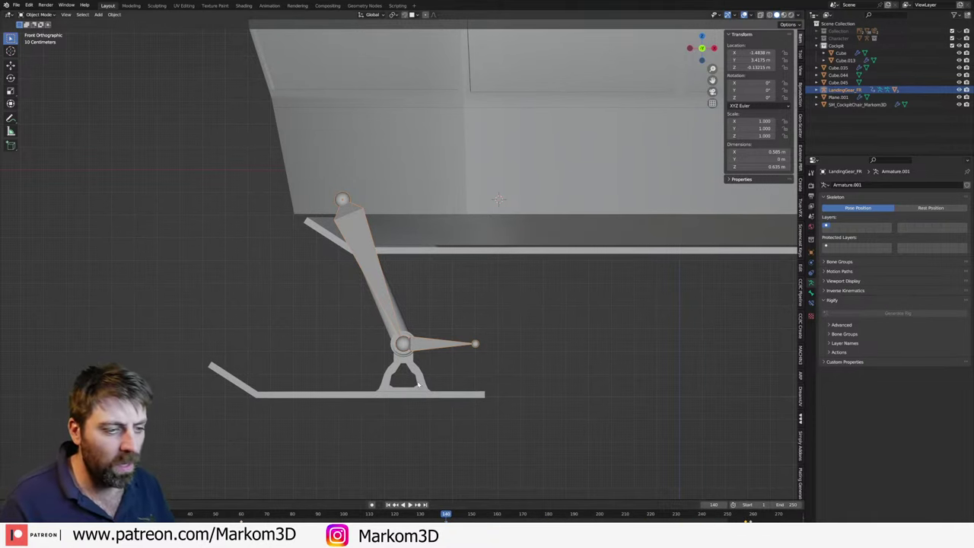
{"action": "left_click", "coordinate": [38, 14]}
- Enter Pose Mode and rotate the landing-gear leg bone to its final angle
{"action": "left_click", "coordinate": [38, 35]}
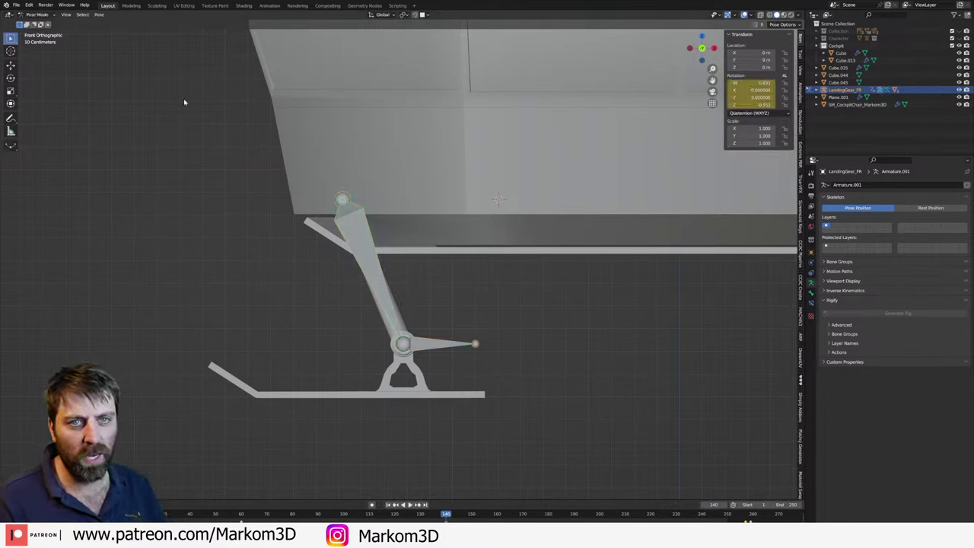
{"action": "key", "text": "r"}
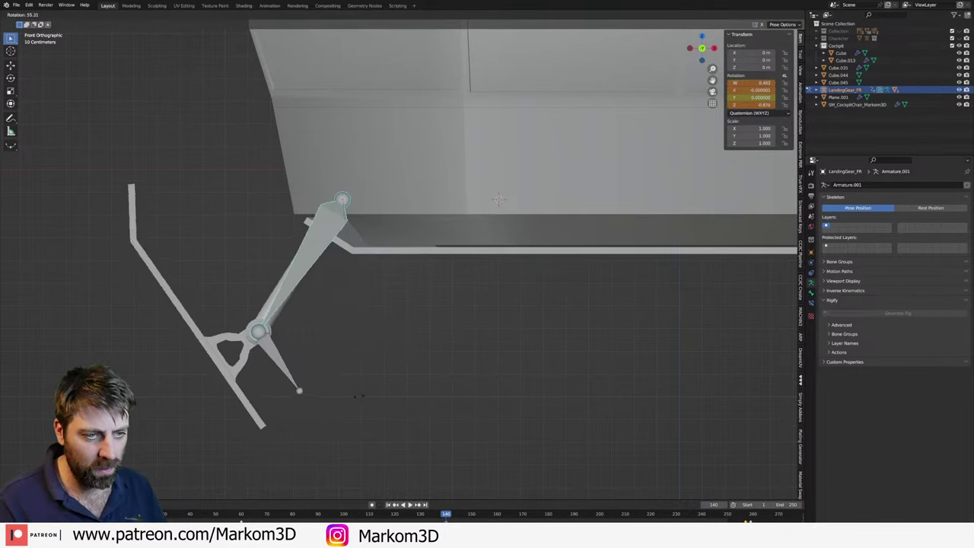
{"action": "left_click", "coordinate": [277, 392]}
{"action": "key", "text": "r"}
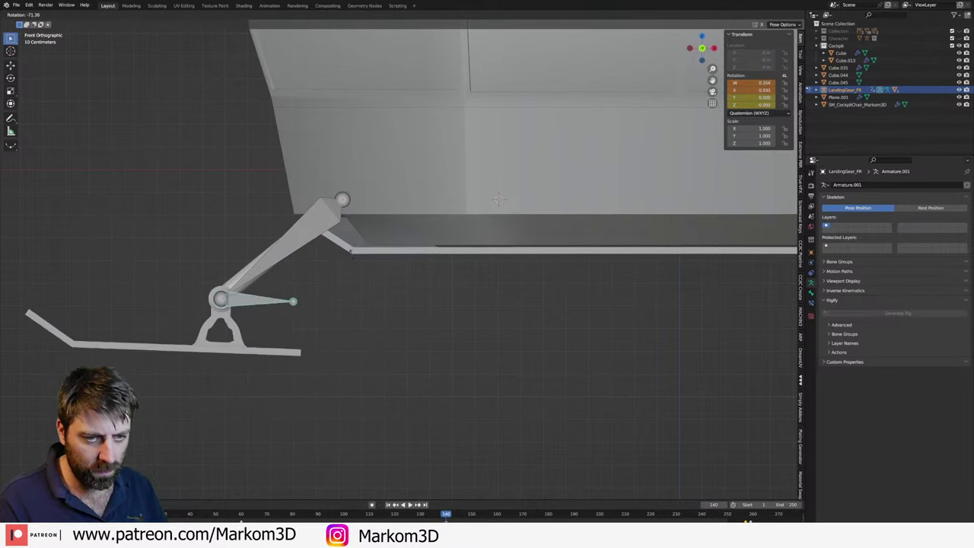
{"action": "left_click", "coordinate": [328, 267]}
{"action": "key", "text": "r"}
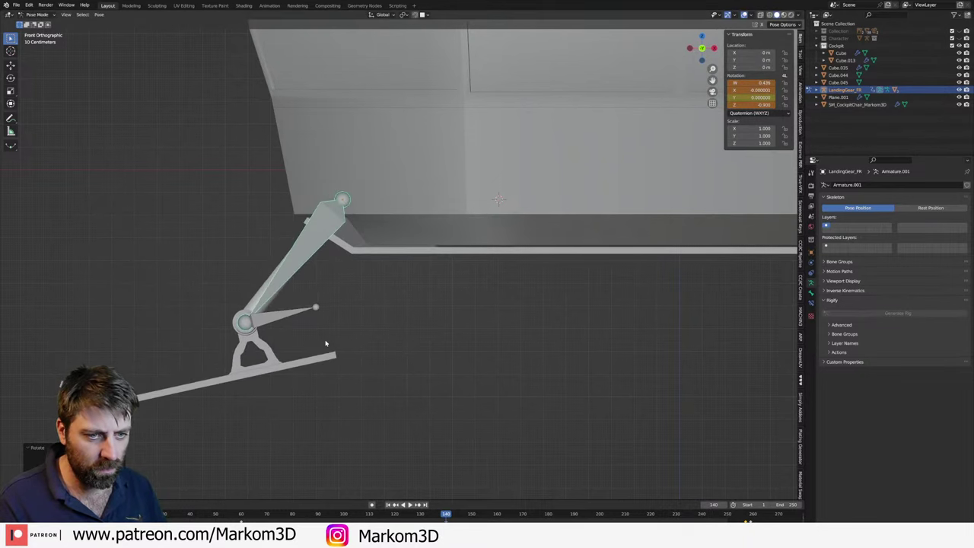
{"action": "left_click", "coordinate": [375, 343]}
- Key the upper leg bone's rotation at frame 140, then play back from frame 44
{"action": "left_click", "coordinate": [312, 242]}
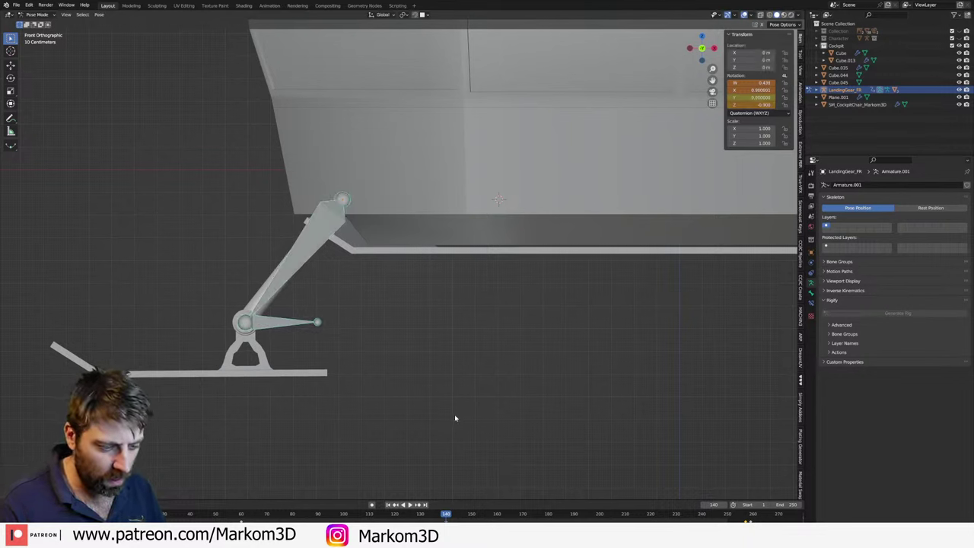
{"action": "key", "text": "i"}
{"action": "left_click", "coordinate": [455, 417]}
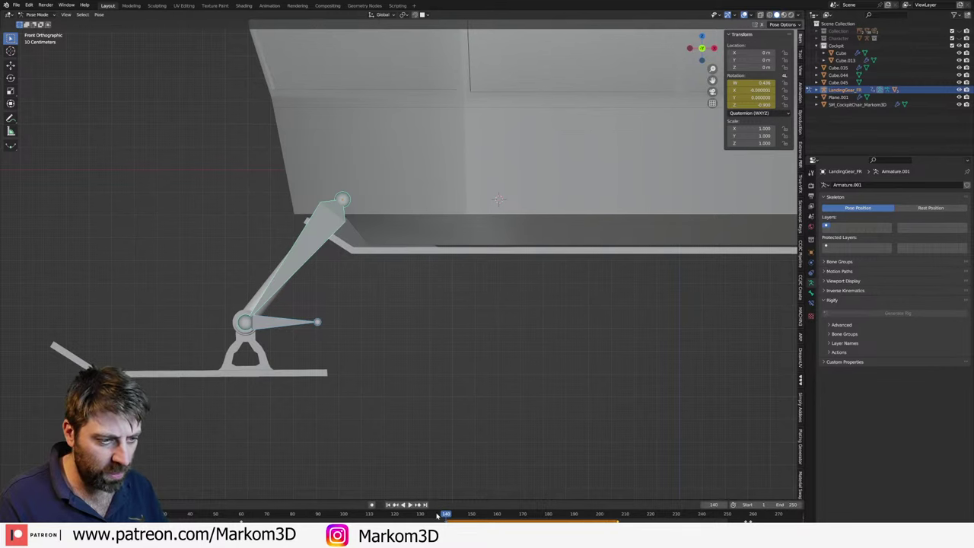
{"action": "left_click_drag", "start_coordinate": [441, 515], "coordinate": [200, 504]}
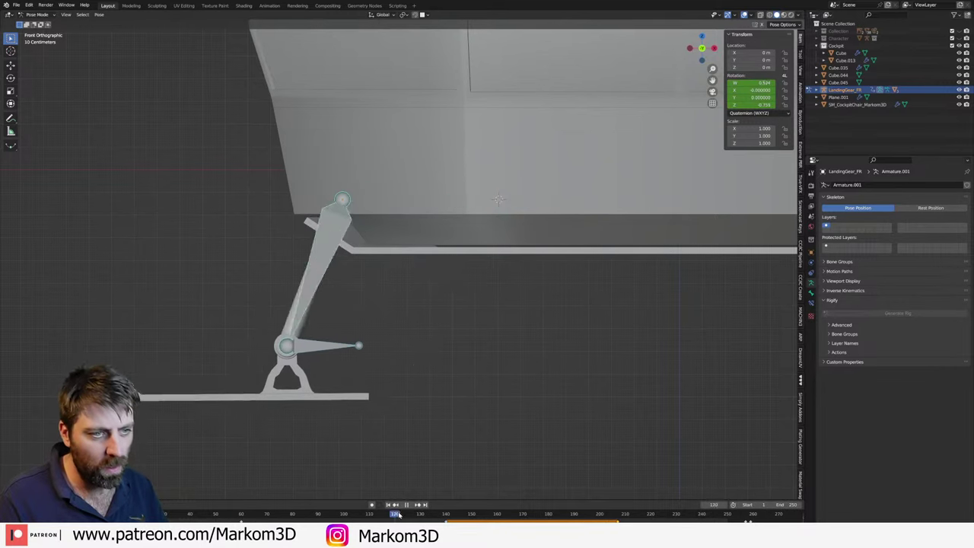
{"action": "key", "text": "space"}
{"action": "scroll", "coordinate": [436, 412], "scroll_direction": "down", "scroll_amount": 4}
{"action": "scroll", "coordinate": [436, 411], "scroll_direction": "down", "scroll_amount": 3}
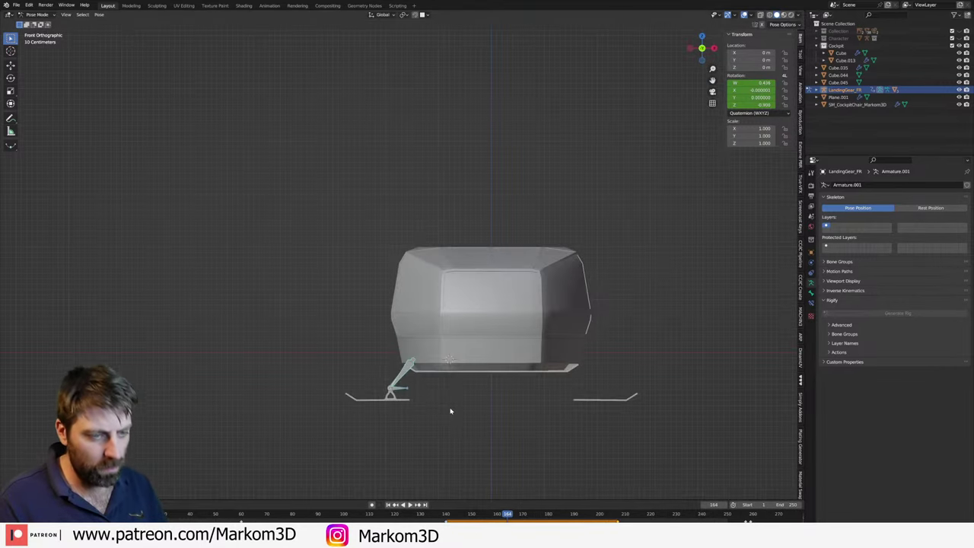
- Return to Object Mode, unhide the cockpit objects with Alt+H, and orbit toward the gear
{"action": "left_click", "coordinate": [38, 15]}
{"action": "left_click", "coordinate": [62, 32]}
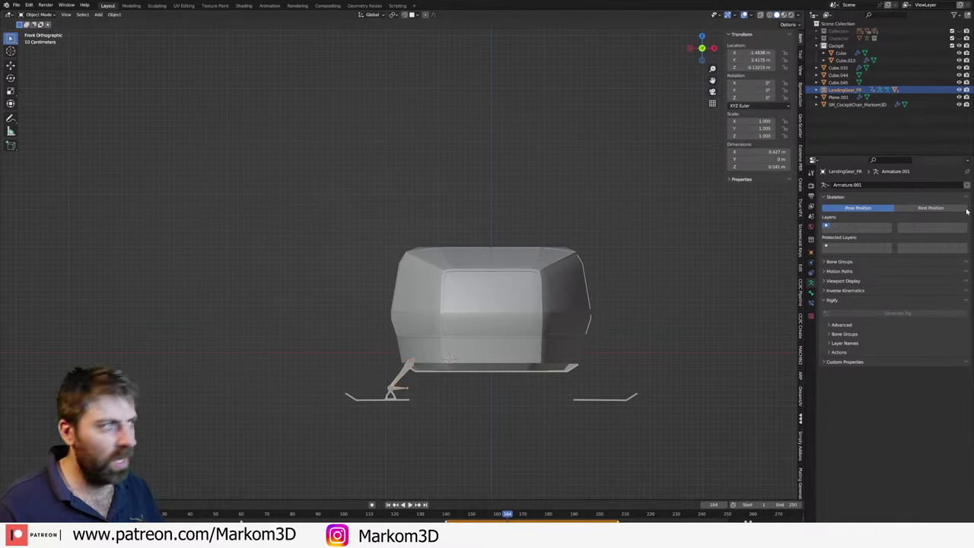
{"action": "key", "text": "alt+h"}
{"action": "middle_click_drag", "start_coordinate": [624, 394], "coordinate": [613, 386]}
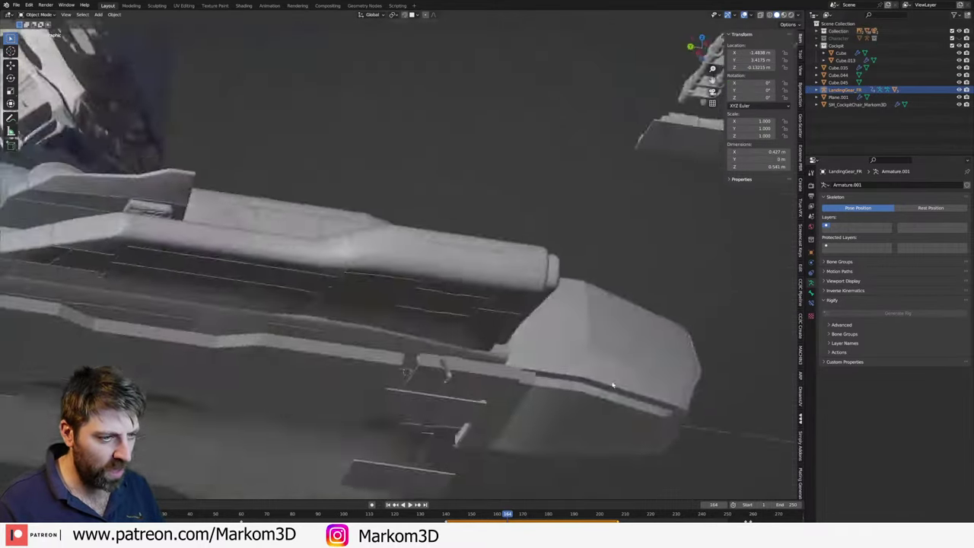
{"action": "scroll", "coordinate": [612, 386], "scroll_direction": "down", "scroll_amount": 5}
{"action": "middle_click_drag", "start_coordinate": [576, 419], "coordinate": [540, 417]}
{"action": "scroll", "coordinate": [442, 311], "scroll_direction": "up", "scroll_amount": 4}
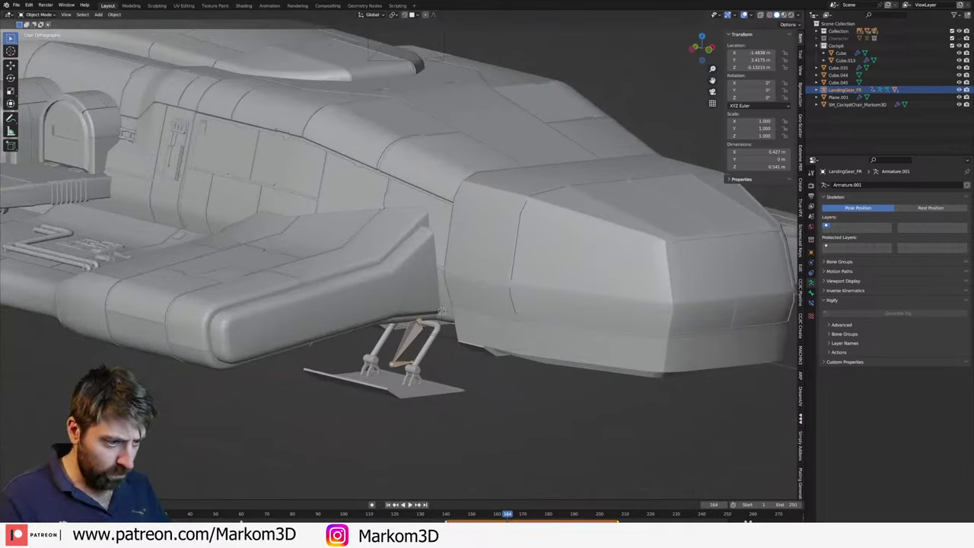
- Scrub back to frame 37 and play the landing gear animation from a front view
{"action": "left_click_drag", "start_coordinate": [509, 516], "coordinate": [183, 516]}
{"action": "mouse_move", "coordinate": [472, 373]}
{"action": "middle_mouse_down"}
{"action": "mouse_move", "coordinate": [434, 360]}
{"action": "mouse_move", "coordinate": [477, 416]}
{"action": "mouse_move", "coordinate": [538, 440]}
{"action": "middle_mouse_up"}
{"action": "key", "text": "space"}
{"action": "scroll", "coordinate": [479, 418], "scroll_direction": "down", "scroll_amount": 4}
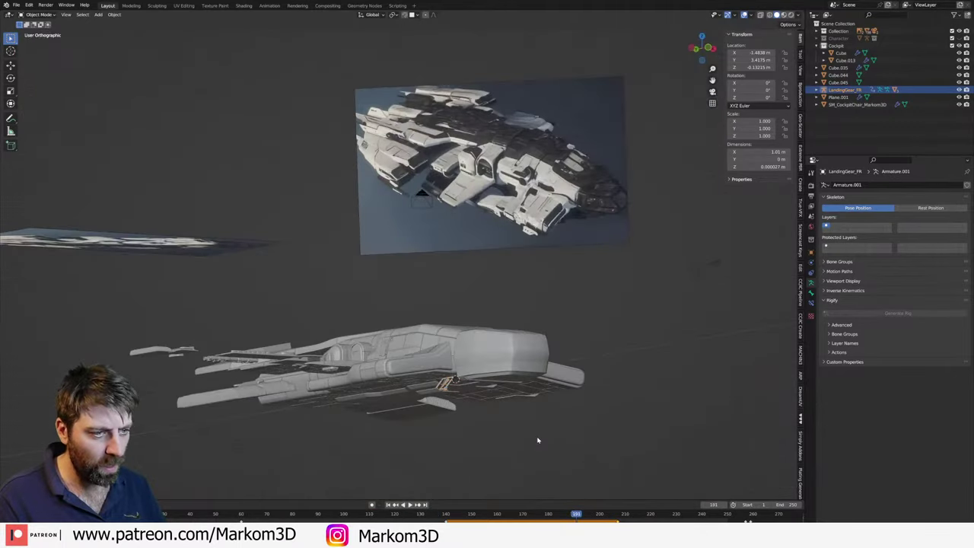
{"action": "mouse_move", "coordinate": [477, 472]}
{"action": "middle_mouse_down"}
{"action": "mouse_move", "coordinate": [419, 478]}
{"action": "mouse_move", "coordinate": [461, 461]}
{"action": "middle_mouse_up"}
{"action": "scroll", "coordinate": [464, 363], "scroll_direction": "up", "scroll_amount": 5}
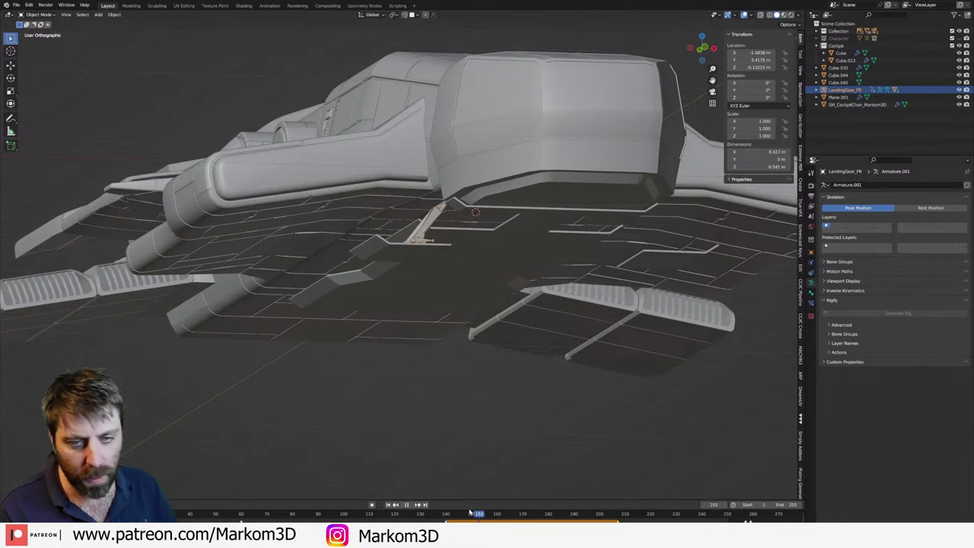
- Advance to frame 191 with the gear extended and select the landing plate
{"action": "left_click_drag", "start_coordinate": [470, 512], "coordinate": [577, 515]}
{"action": "mouse_move", "coordinate": [543, 352]}
{"action": "middle_mouse_down"}
{"action": "mouse_move", "coordinate": [416, 327]}
{"action": "mouse_move", "coordinate": [436, 295]}
{"action": "middle_mouse_up"}
{"action": "scroll", "coordinate": [415, 327], "scroll_direction": "up", "scroll_amount": 5}
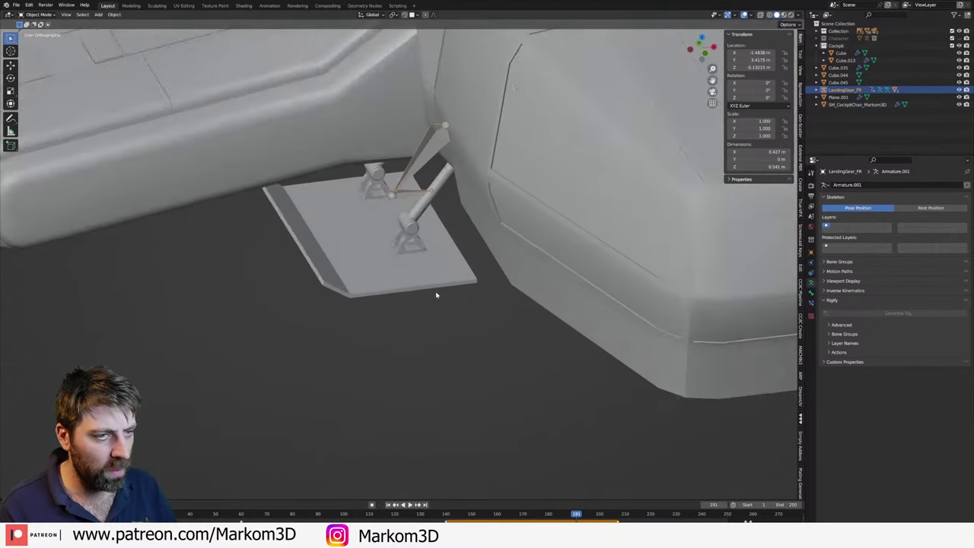
{"action": "scroll", "coordinate": [436, 295], "scroll_direction": "up", "scroll_amount": 2}
{"action": "left_click", "coordinate": [397, 238]}
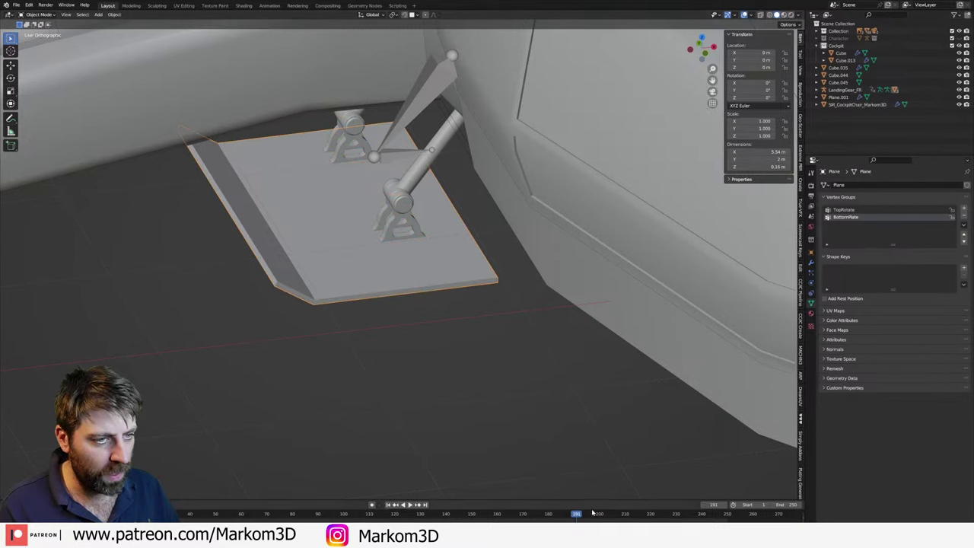
- Go back to frame 50 and select the LandingGear_FR rig and tube assembly Cylinder.002
{"action": "left_click_drag", "start_coordinate": [576, 515], "coordinate": [216, 511]}
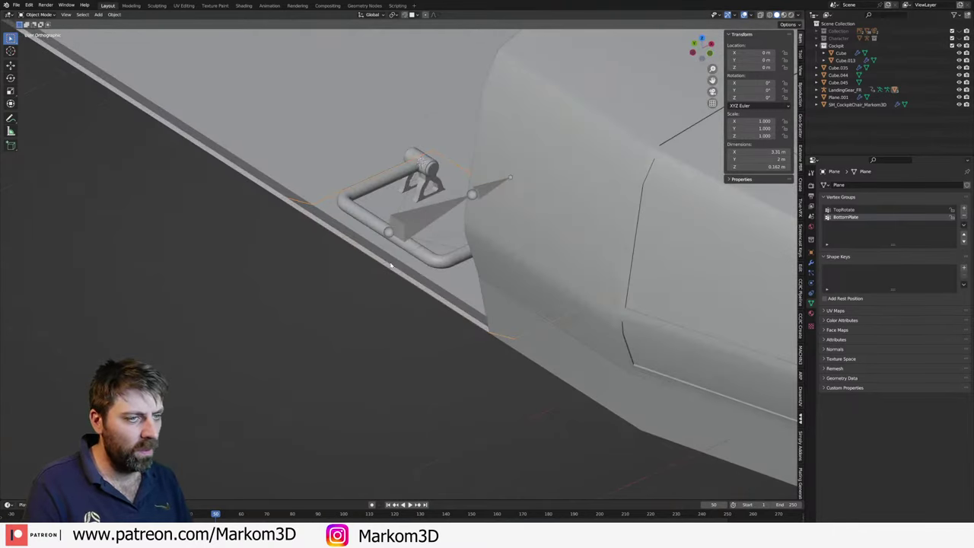
{"action": "left_click", "coordinate": [415, 262]}
{"action": "middle_click_drag", "start_coordinate": [415, 263], "coordinate": [507, 222]}
{"action": "left_click", "coordinate": [507, 222]}
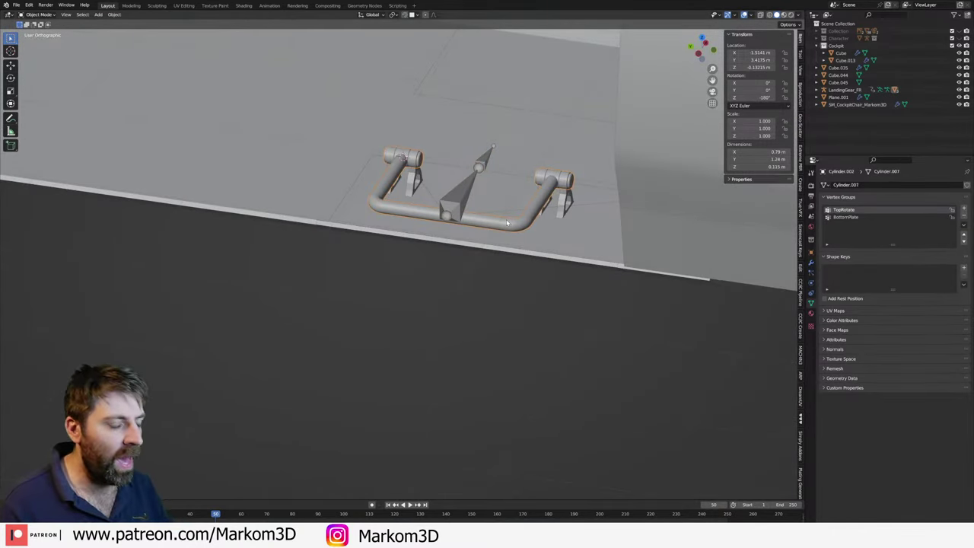
{"action": "mouse_move", "coordinate": [506, 222]}
{"action": "middle_mouse_down"}
{"action": "mouse_move", "coordinate": [526, 197]}
{"action": "mouse_move", "coordinate": [596, 173]}
{"action": "middle_mouse_up"}
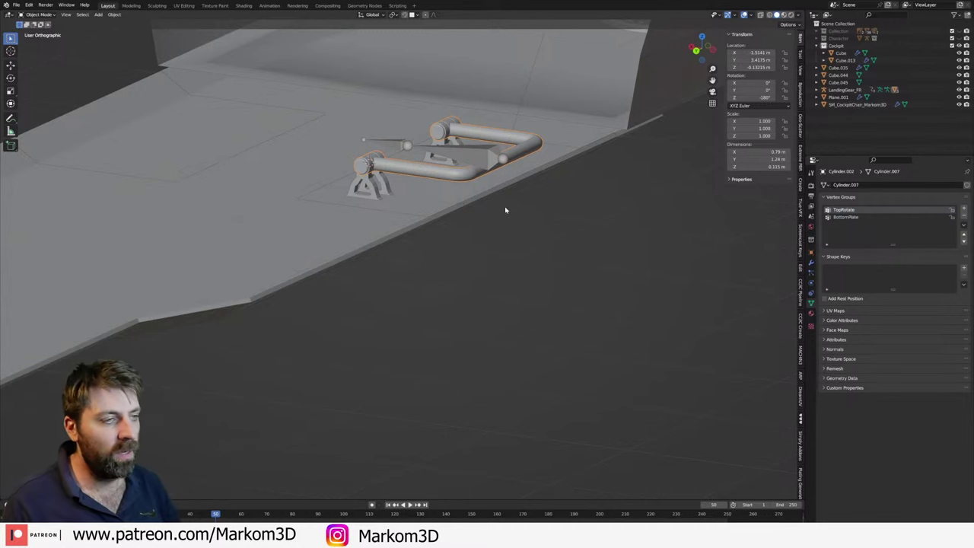
- Select the bottom plate, isolate the gear parts in local view, and select stand Cube.040
{"action": "left_click", "coordinate": [451, 204]}
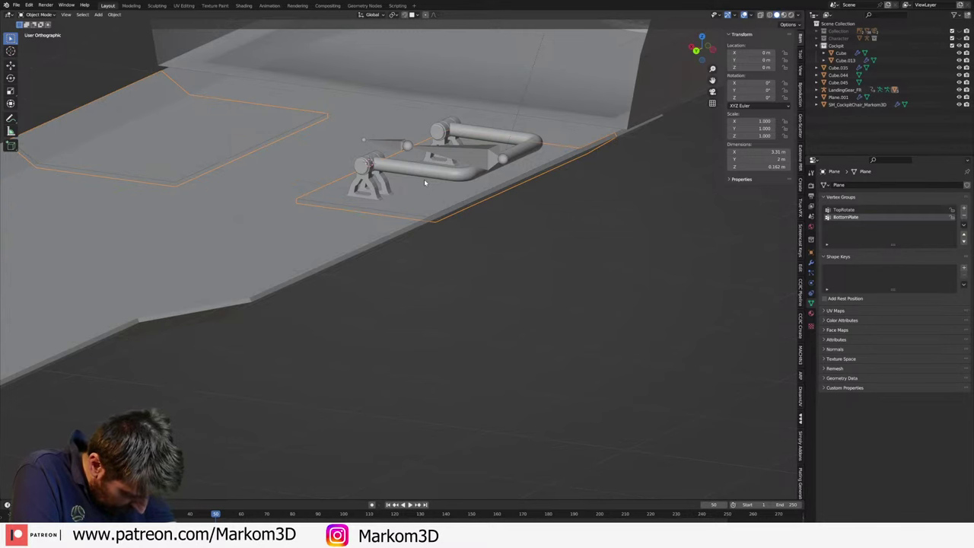
{"action": "middle_click_drag", "start_coordinate": [423, 179], "coordinate": [415, 171]}
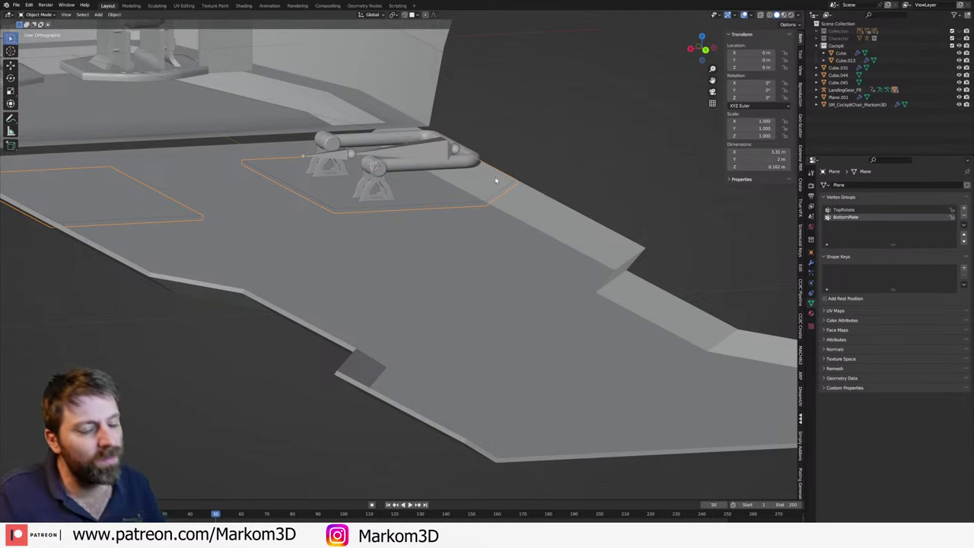
{"action": "key", "text": "KP_Divide"}
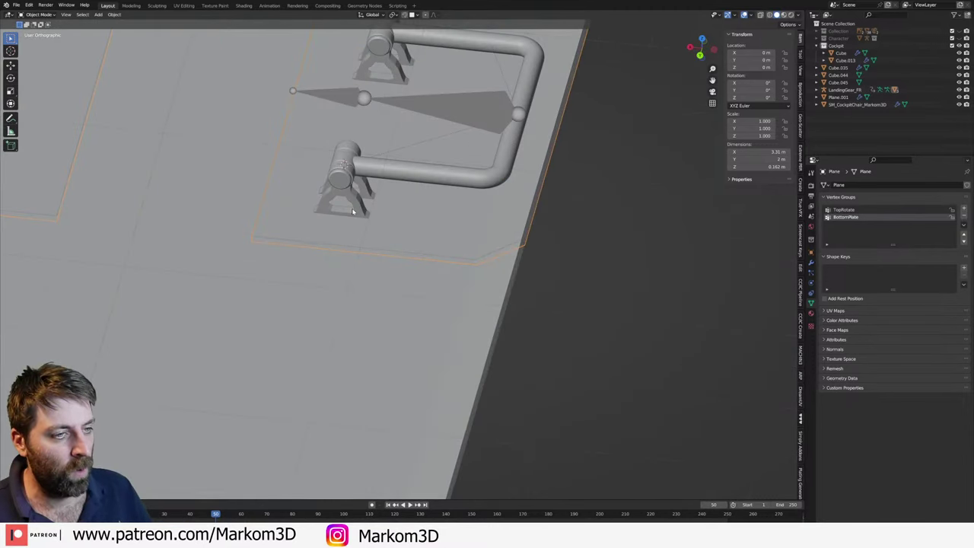
{"action": "left_click", "coordinate": [363, 217]}
{"action": "scroll", "coordinate": [363, 217], "scroll_direction": "up", "scroll_amount": 3}
{"action": "middle_click_drag", "start_coordinate": [362, 216], "coordinate": [349, 188]}
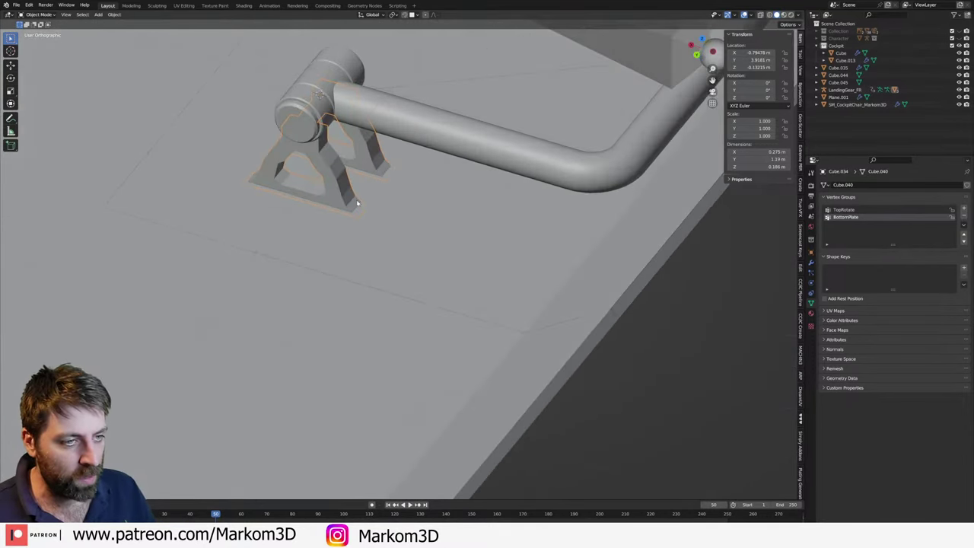
- In Edit Mode, select a face on the stand's foot and move it outward
{"action": "key", "text": "Tab"}
{"action": "left_click", "coordinate": [349, 188]}
{"action": "scroll", "coordinate": [362, 214], "scroll_direction": "up", "scroll_amount": 2}
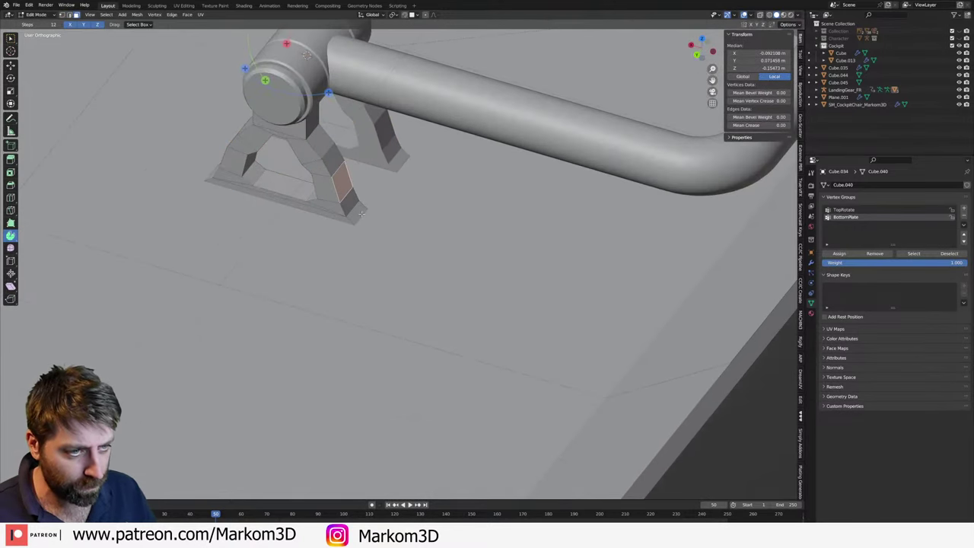
{"action": "key", "text": "g"}
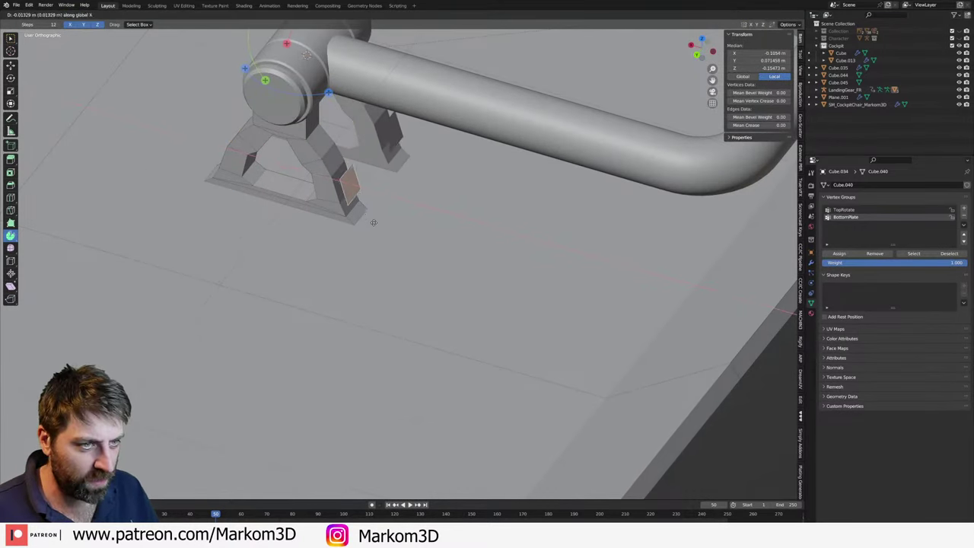
{"action": "left_click", "coordinate": [449, 234]}
{"action": "middle_click_drag", "start_coordinate": [429, 254], "coordinate": [421, 256]}
- Try a Z move and Y scale on the face, cancel them, and return to solid shading
{"action": "key", "text": "g"}
{"action": "key", "text": "z"}
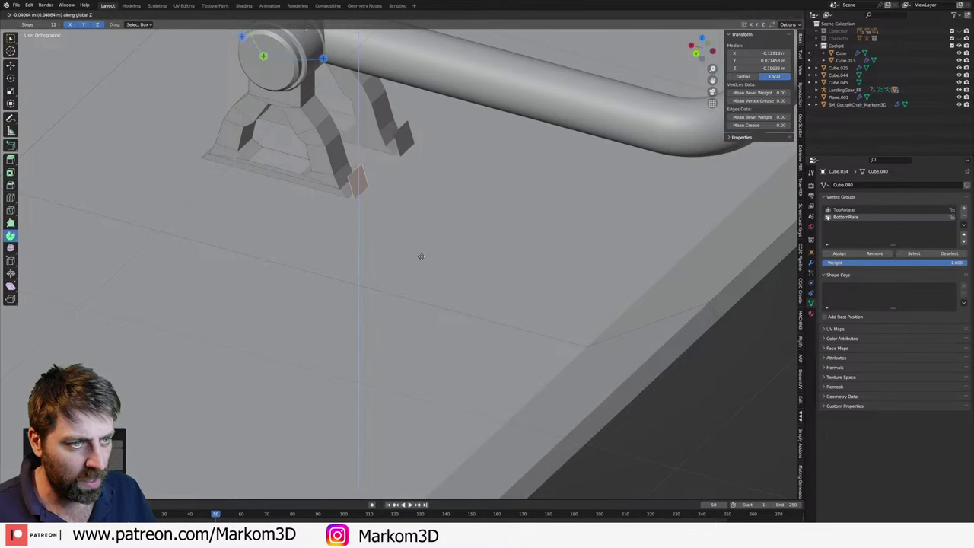
{"action": "key", "text": "s"}
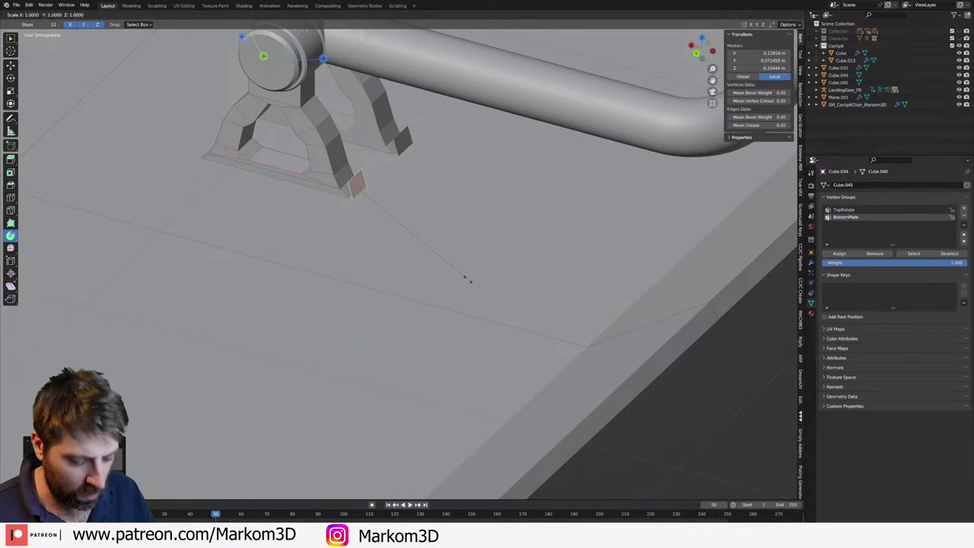
{"action": "key", "text": "y"}
{"action": "key", "text": "Escape"}
{"action": "key", "text": "s"}
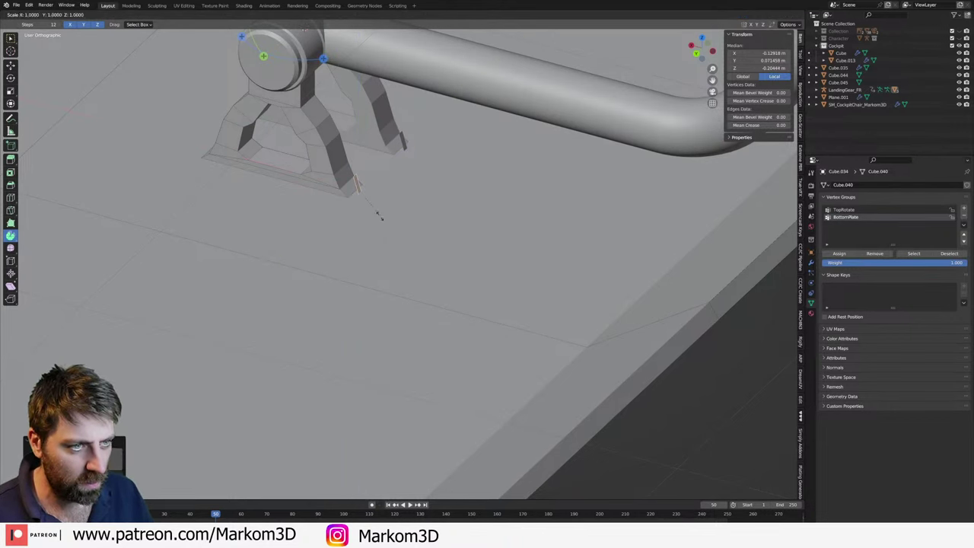
{"action": "key", "text": "Escape"}
{"action": "key", "text": "z"}
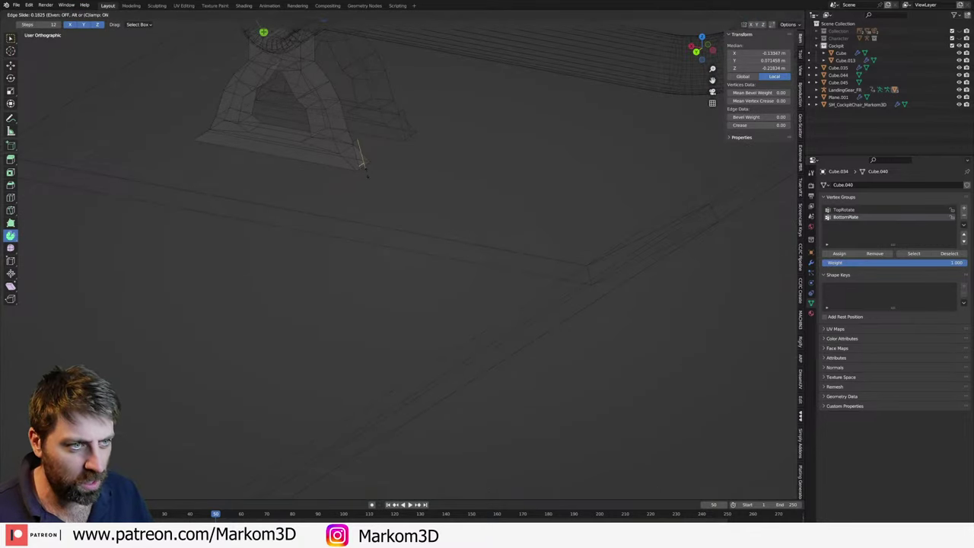
{"action": "key", "text": "z"}
{"action": "left_click", "coordinate": [374, 179]}
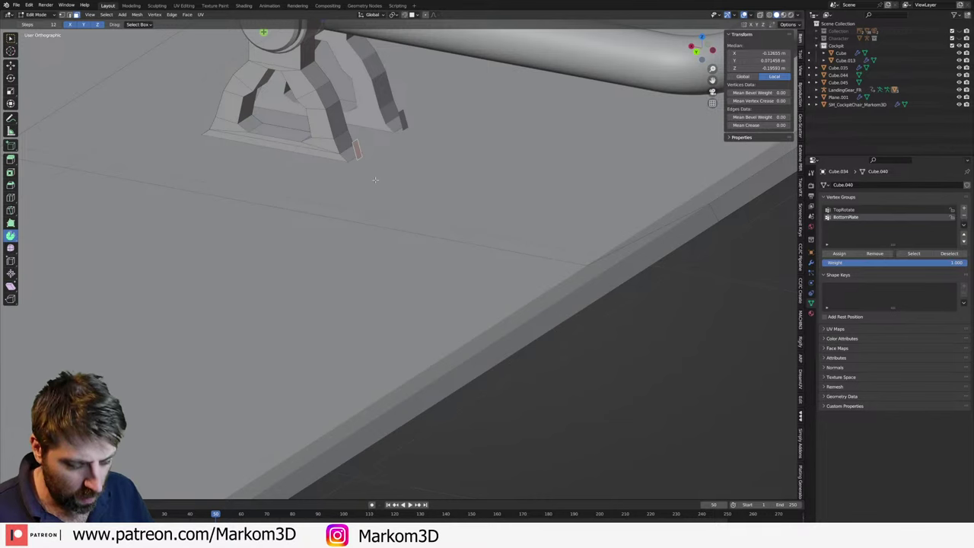
- Extrude the base face into a bar and angle its end in wireframe front view
{"action": "key", "text": "e"}
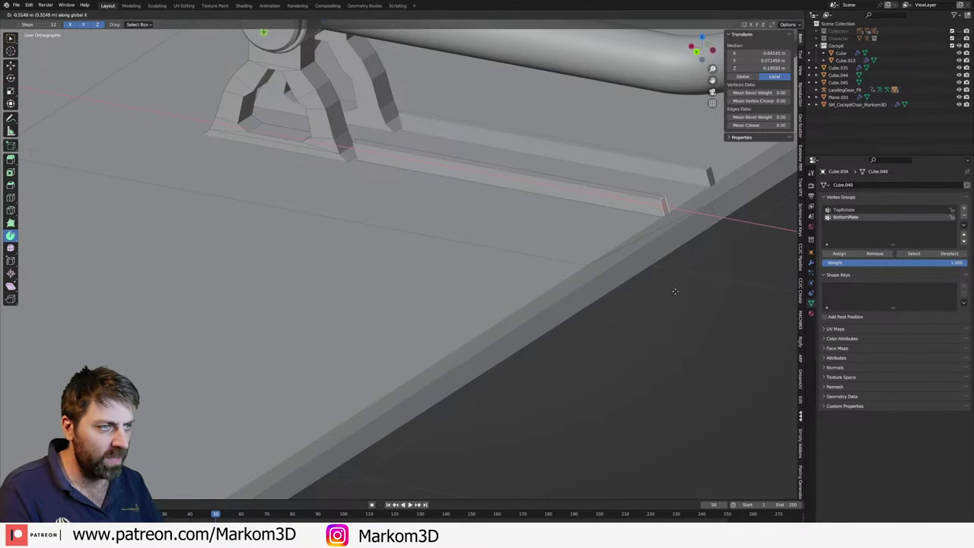
{"action": "left_click", "coordinate": [626, 251]}
{"action": "middle_click_drag", "start_coordinate": [626, 250], "coordinate": [581, 295]}
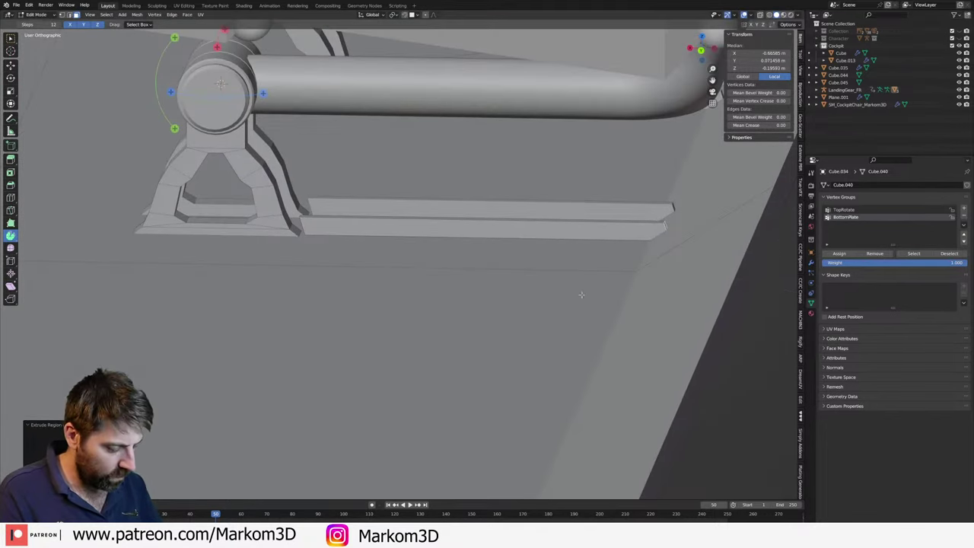
{"action": "key", "text": "KP_1"}
{"action": "key", "text": "z"}
{"action": "left_click", "coordinate": [511, 292]}
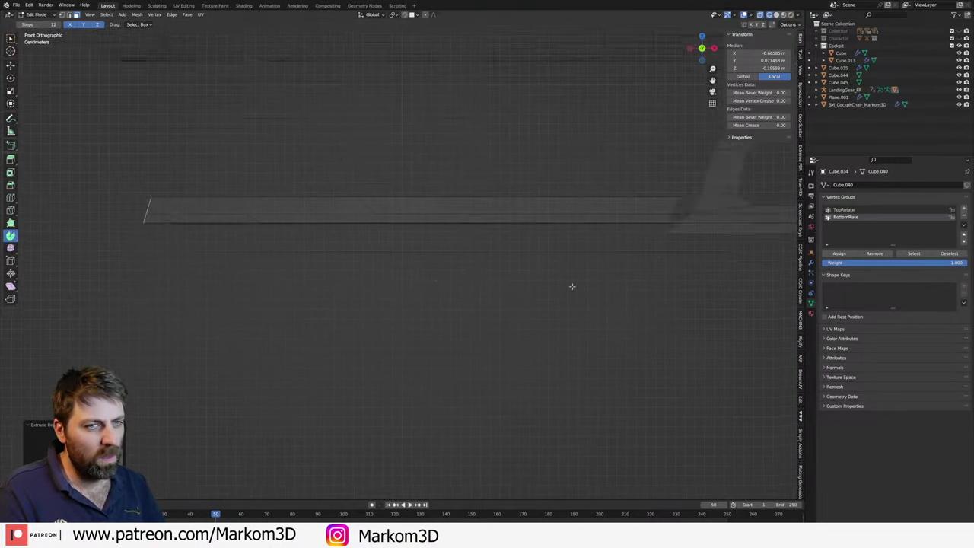
{"action": "key", "text": "r"}
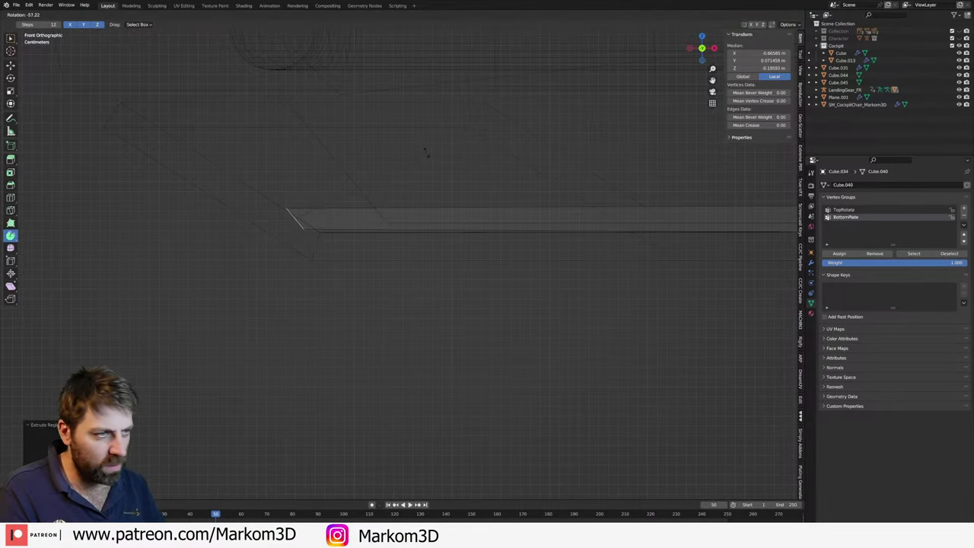
{"action": "left_click", "coordinate": [360, 196]}
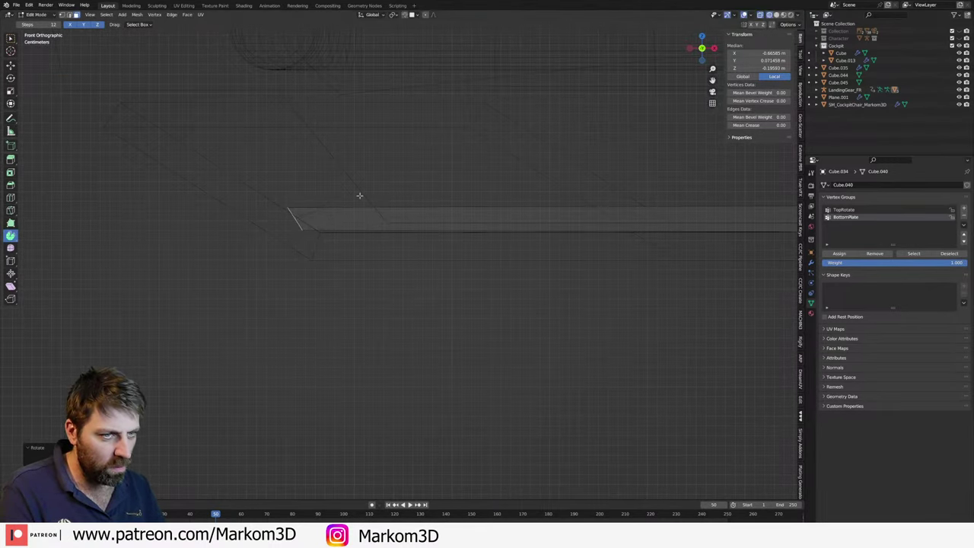
- Select the whole bar and raise it along Z to its new height
{"action": "key", "text": "l"}
{"action": "key", "text": "g"}
{"action": "key", "text": "z"}
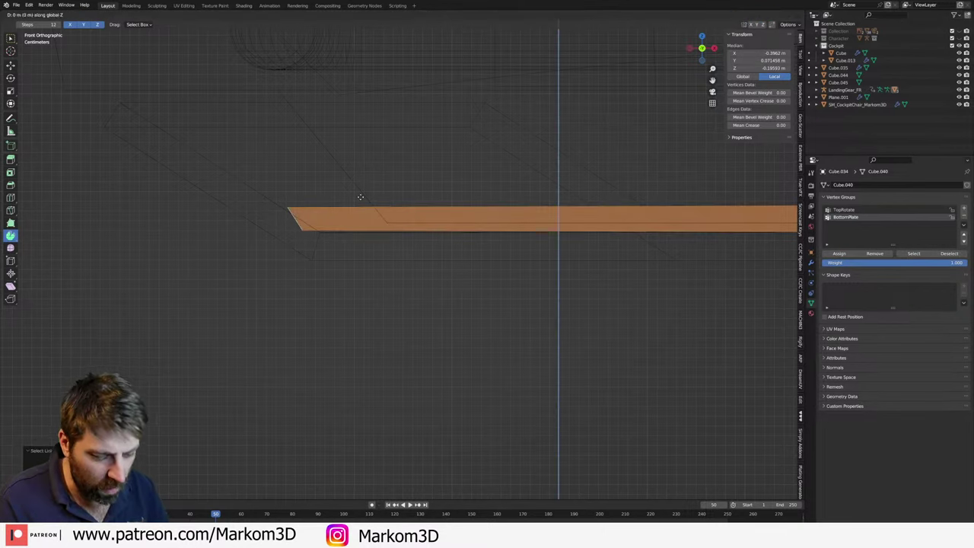
{"action": "left_click", "coordinate": [361, 241]}
{"action": "scroll", "coordinate": [360, 241], "scroll_direction": "down", "scroll_amount": 4}
{"action": "key", "text": "z"}
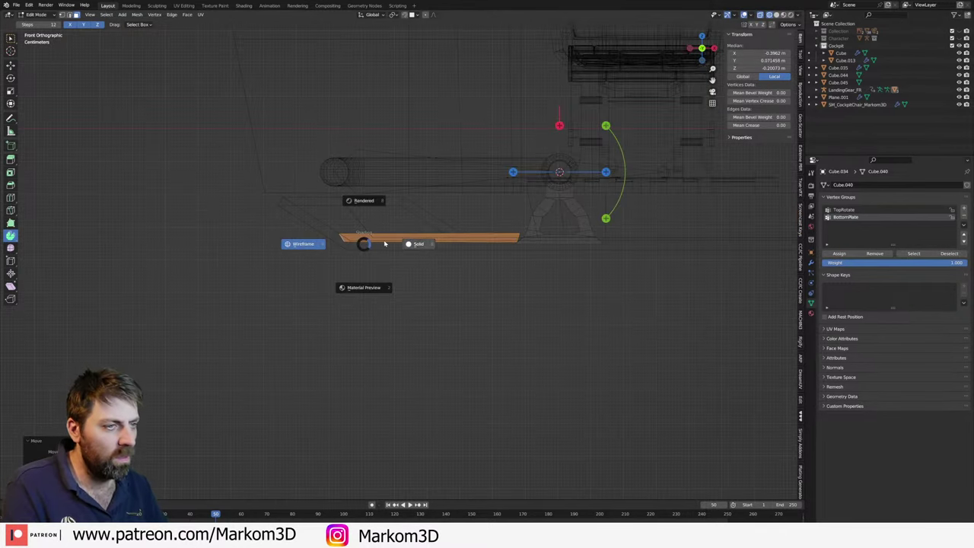
{"action": "left_click", "coordinate": [385, 243]}
{"action": "scroll", "coordinate": [546, 213], "scroll_direction": "up", "scroll_amount": 3}
{"action": "left_click", "coordinate": [537, 216]}
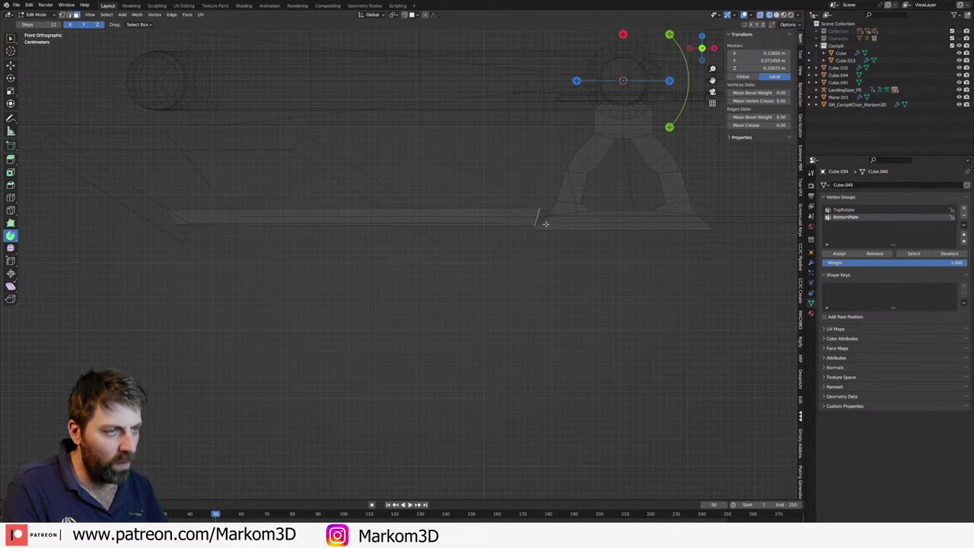
- Shift the bar sideways along X, restore solid shading, and exit Edit Mode
{"action": "key", "text": "g"}
{"action": "key", "text": "x"}
{"action": "left_click", "coordinate": [569, 226]}
{"action": "key", "text": "z"}
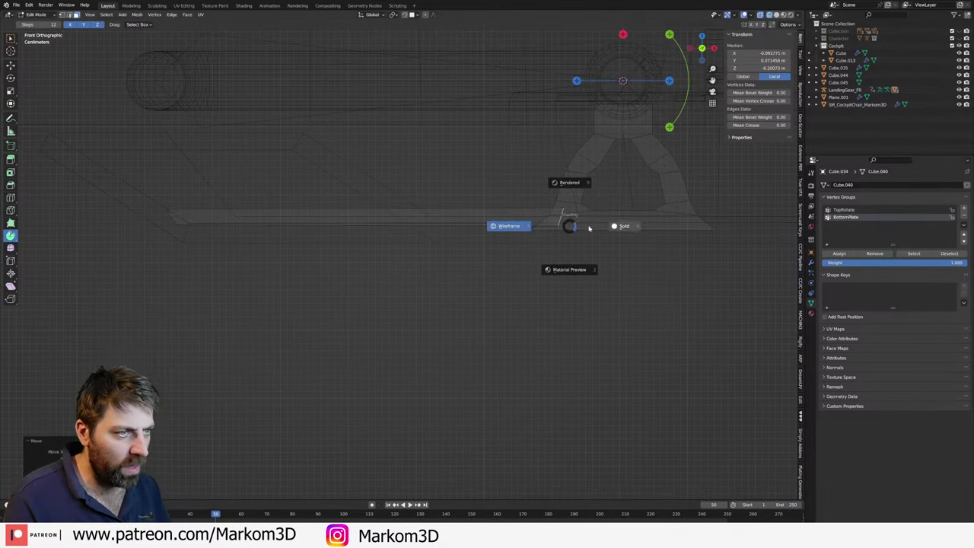
{"action": "left_click", "coordinate": [588, 228]}
{"action": "mouse_move", "coordinate": [433, 335]}
{"action": "middle_mouse_down"}
{"action": "mouse_move", "coordinate": [548, 365]}
{"action": "mouse_move", "coordinate": [393, 340]}
{"action": "mouse_move", "coordinate": [441, 331]}
{"action": "middle_mouse_up"}
{"action": "key", "text": "Tab"}
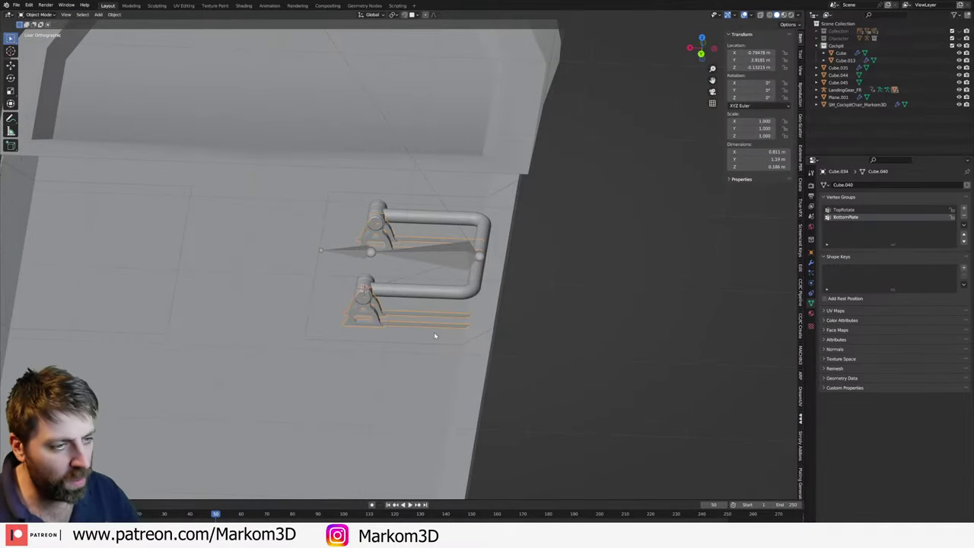
- Select and frame the bottom plate, then delete its Solidify modifier
{"action": "left_click", "coordinate": [433, 332]}
{"action": "key", "text": "KP_Decimal"}
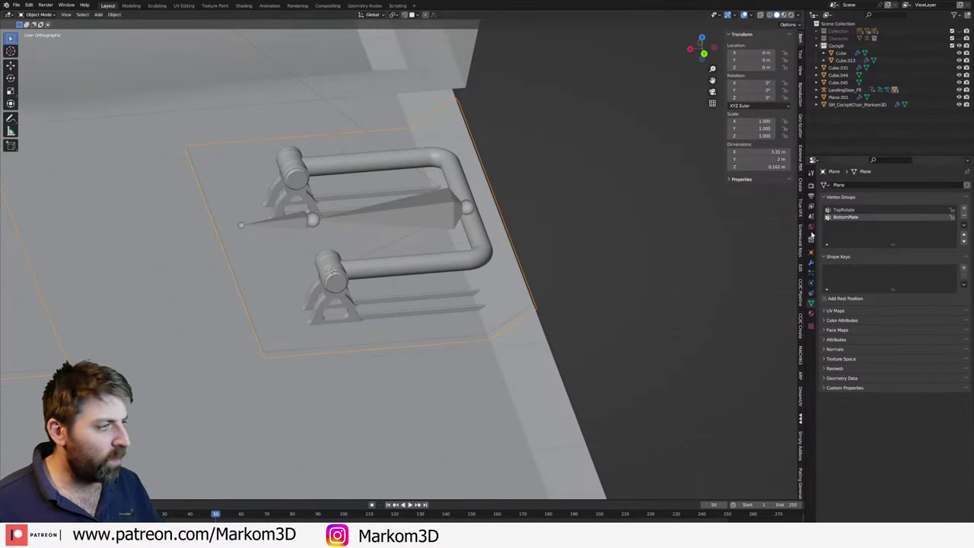
{"action": "left_click", "coordinate": [811, 263]}
{"action": "key", "text": "ctrl+x"}
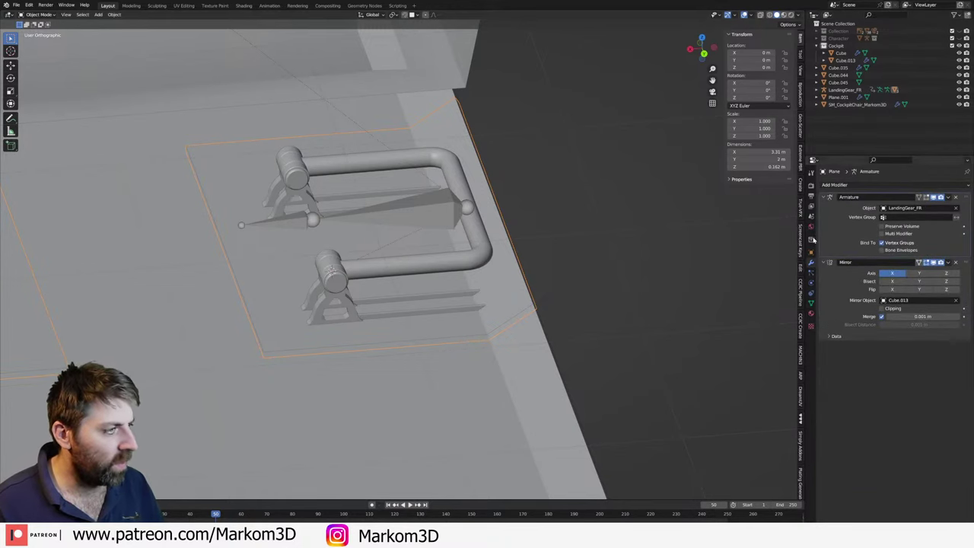
- In Edit Mode, inset the plate's faces to create a thin border
{"action": "key", "text": "Tab"}
{"action": "scroll", "coordinate": [415, 323], "scroll_direction": "up", "scroll_amount": 3}
{"action": "scroll", "coordinate": [414, 322], "scroll_direction": "down", "scroll_amount": 3}
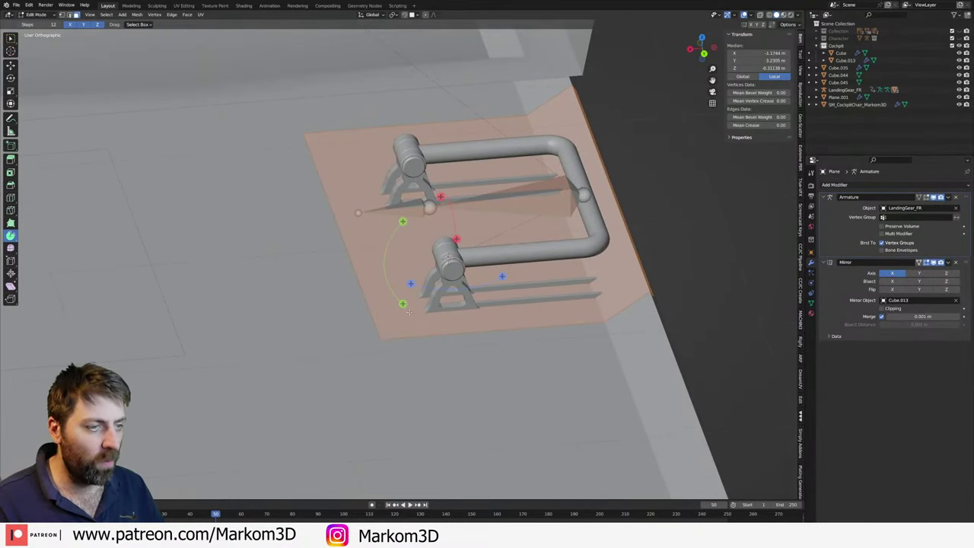
{"action": "middle_click_drag", "start_coordinate": [415, 323], "coordinate": [598, 361]}
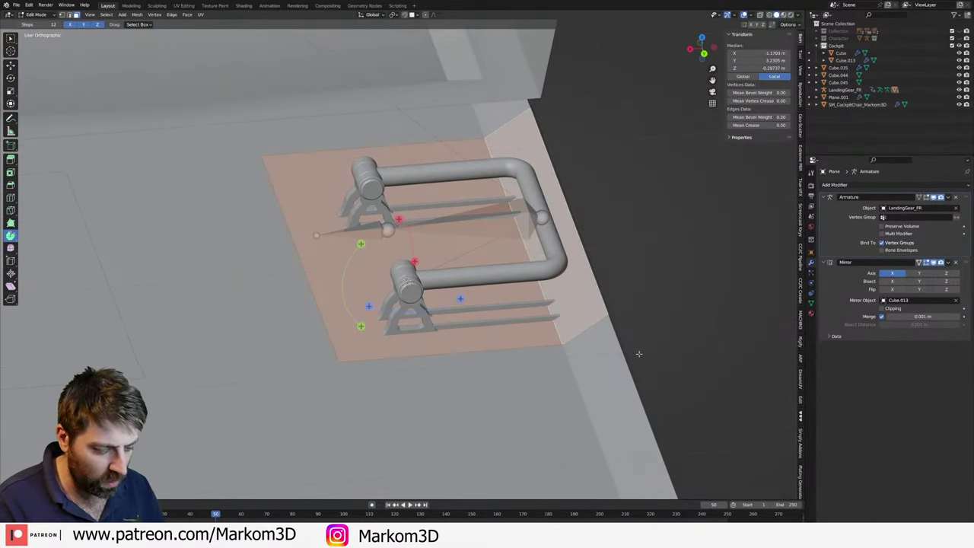
{"action": "key", "text": "i"}
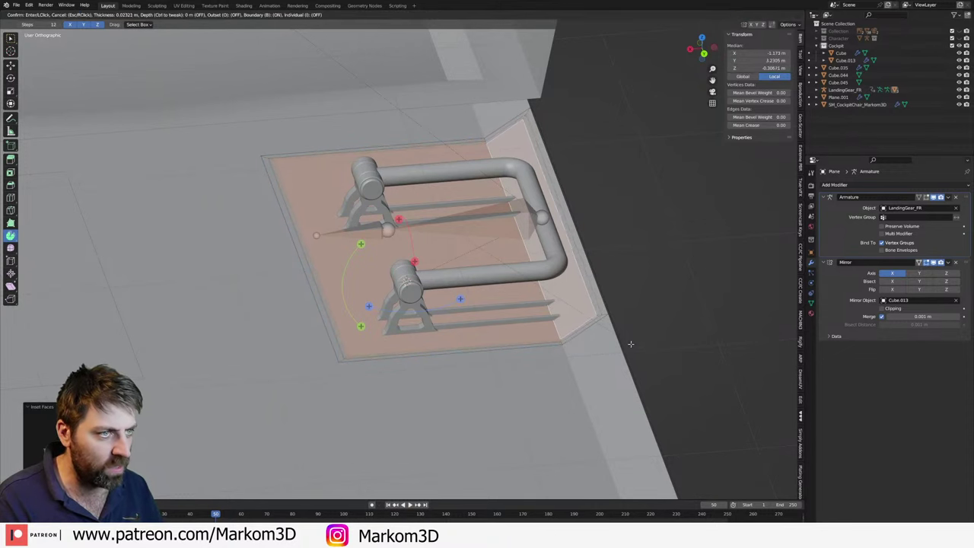
{"action": "left_click", "coordinate": [620, 329]}
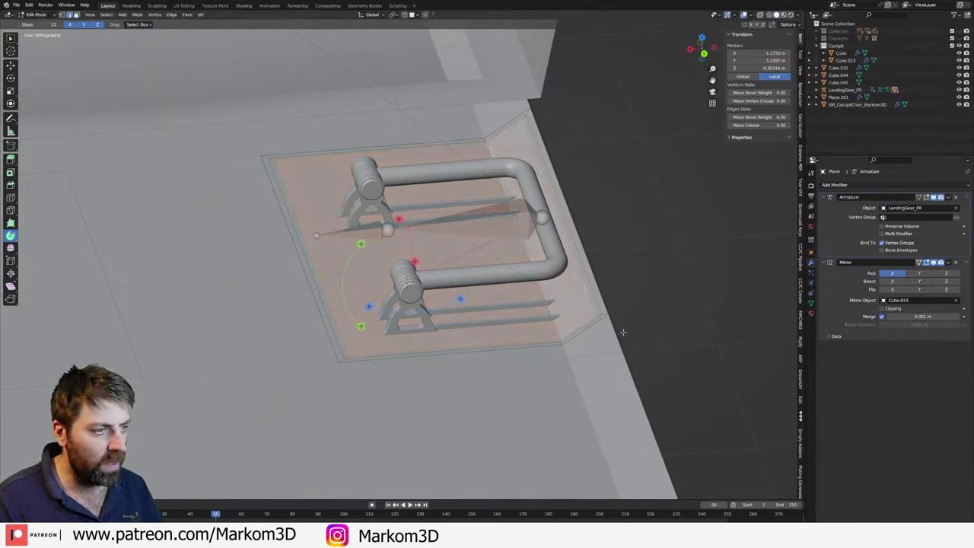
{"action": "key", "text": "super"}
{"action": "key", "text": "super"}
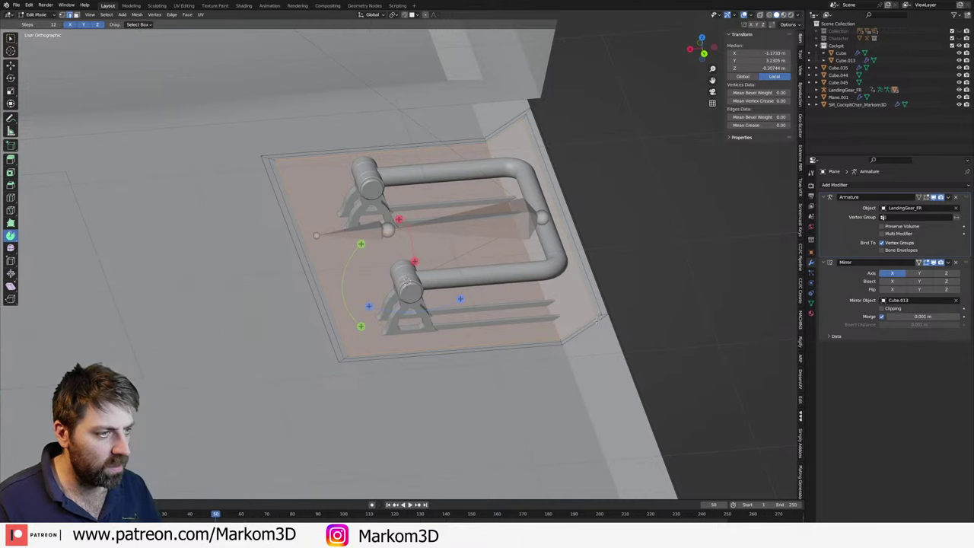
- Select the outer border ring, extrude it into a rim, and scale the rim
{"action": "left_click", "coordinate": [599, 320]}
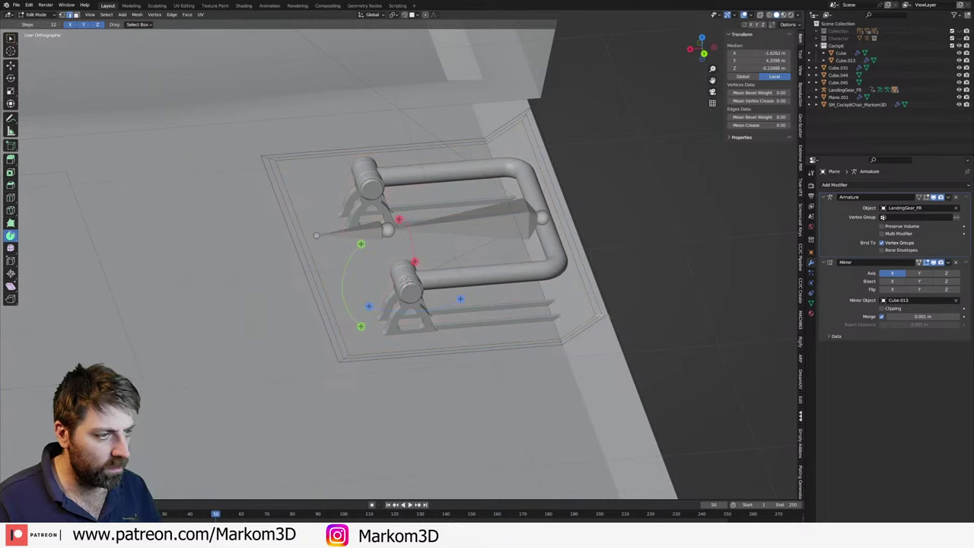
{"action": "left_click", "coordinate": [602, 324], "text": "alt"}
{"action": "scroll", "coordinate": [651, 359], "scroll_direction": "up", "scroll_amount": 3}
{"action": "key", "text": "e"}
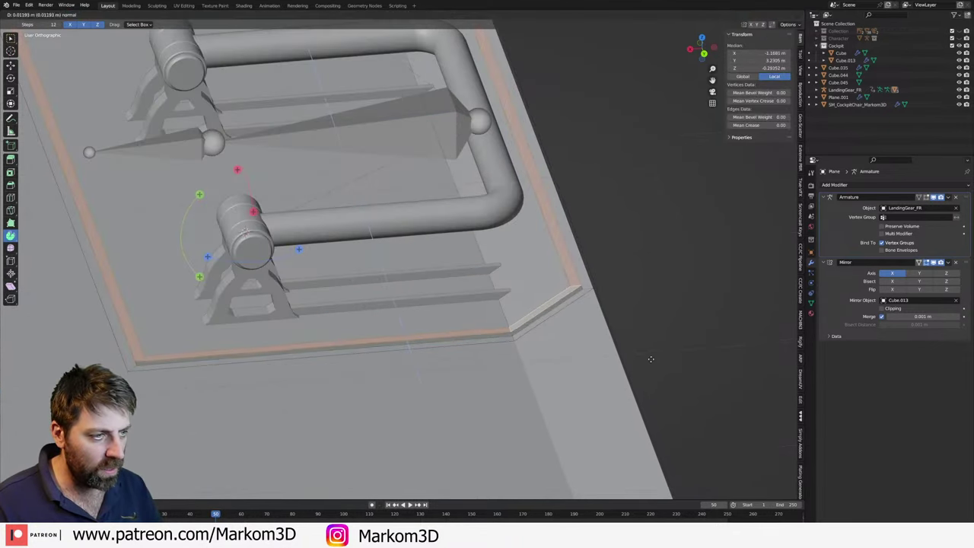
{"action": "left_click", "coordinate": [651, 358]}
{"action": "scroll", "coordinate": [528, 358], "scroll_direction": "down", "scroll_amount": 2}
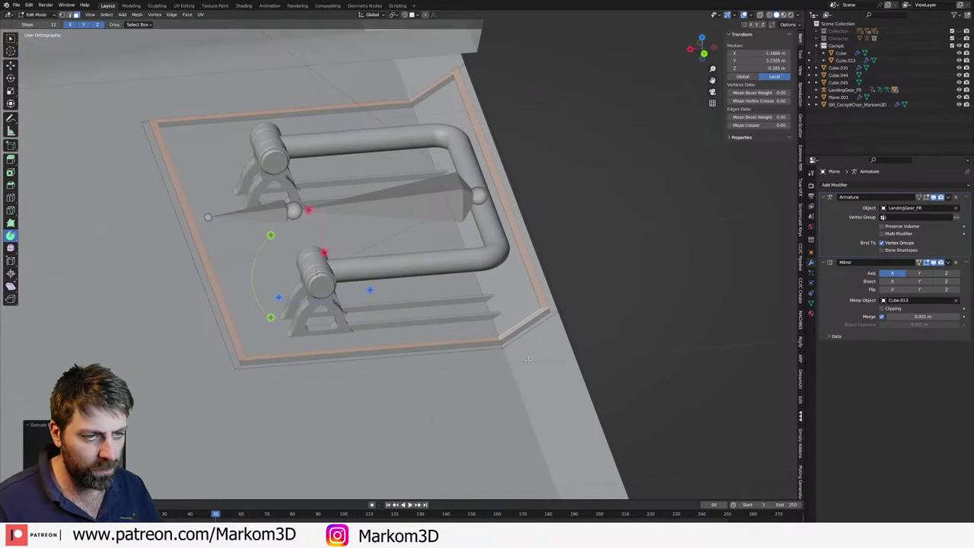
{"action": "key", "text": "s"}
{"action": "middle_click_drag", "start_coordinate": [636, 370], "coordinate": [345, 346]}
{"action": "left_click", "coordinate": [593, 360]}
{"action": "key", "text": "Tab"}
{"action": "key", "text": "Tab"}
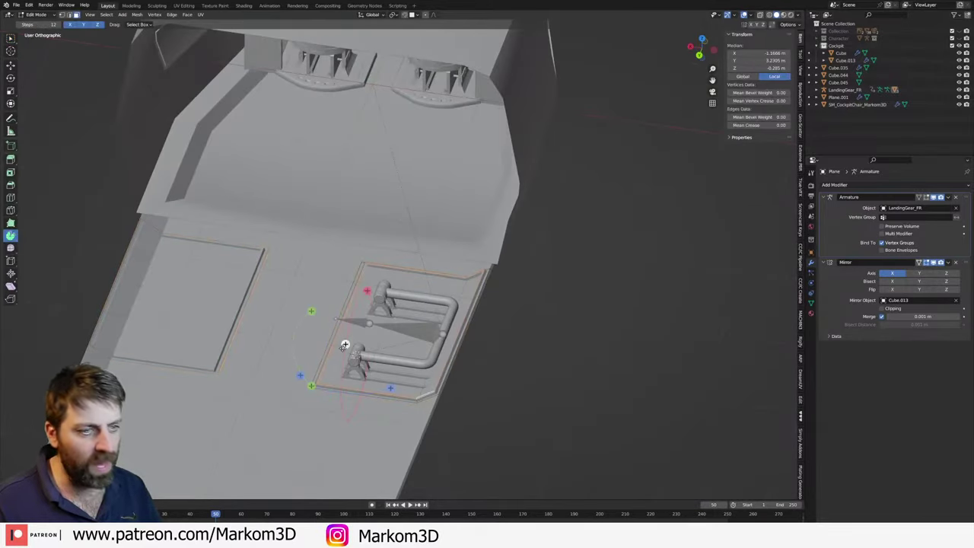
- From top view, duplicate the plate's right edge and slide the copy left along X
{"action": "key", "text": "KP_7"}
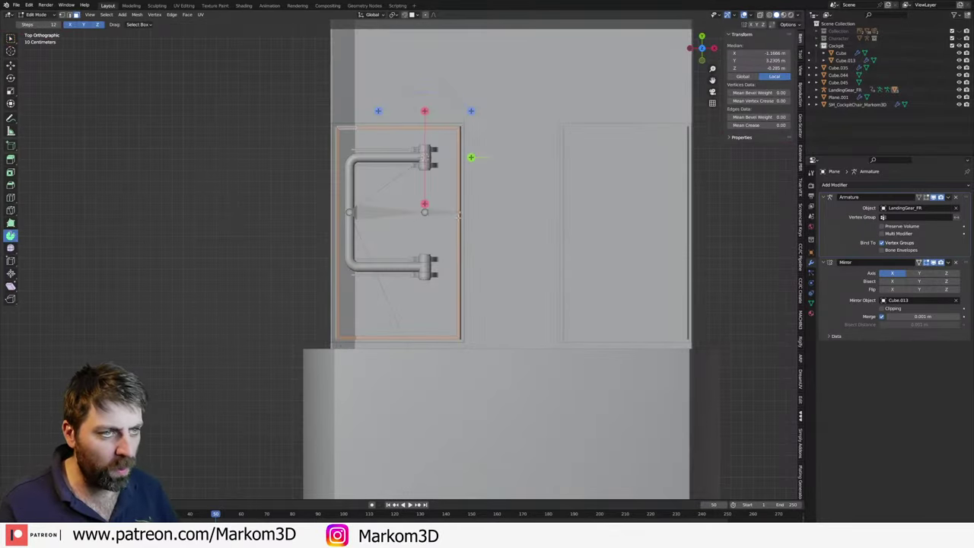
{"action": "left_click", "coordinate": [461, 242]}
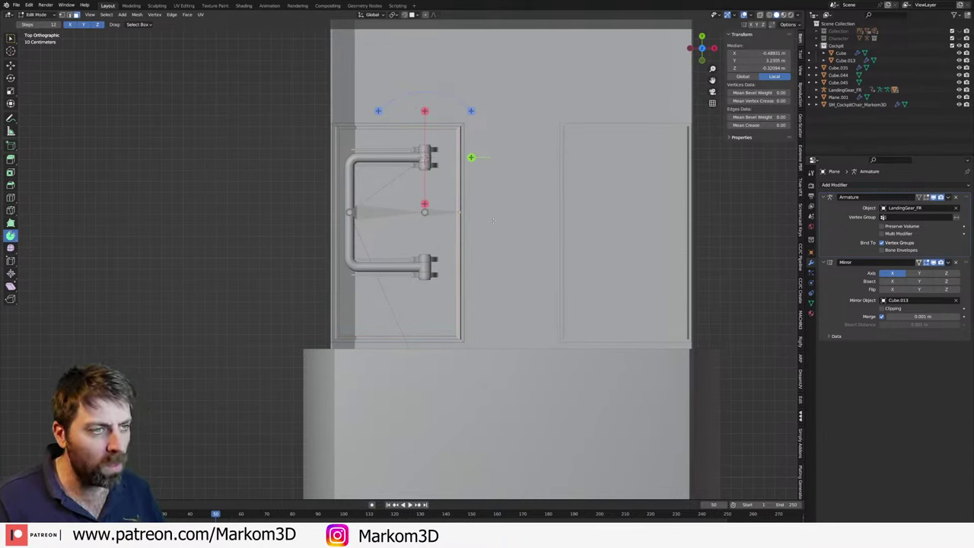
{"action": "key", "text": "shift+d"}
{"action": "key", "text": "x"}
{"action": "left_click", "coordinate": [417, 220]}
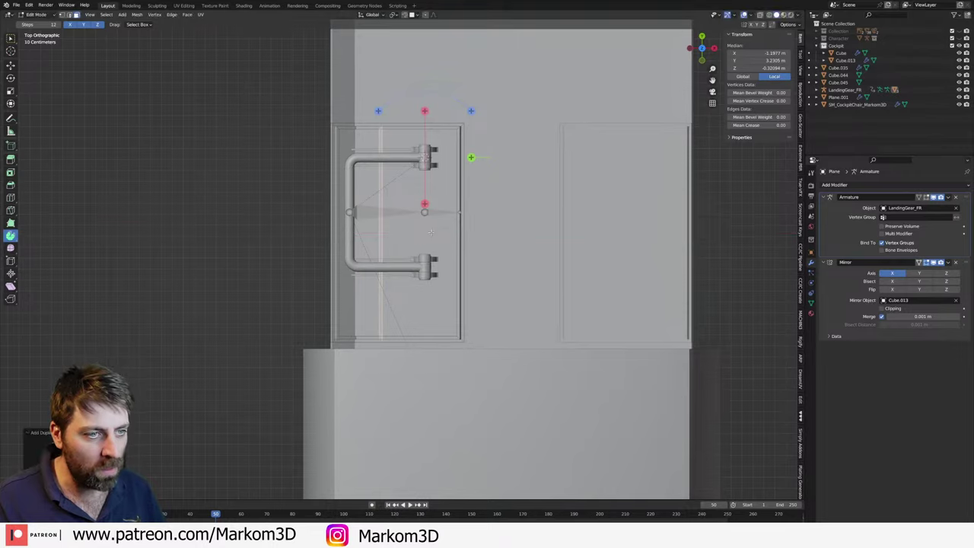
{"action": "mouse_move", "coordinate": [430, 232]}
{"action": "middle_mouse_down"}
{"action": "mouse_move", "coordinate": [404, 336]}
{"action": "mouse_move", "coordinate": [461, 197]}
{"action": "middle_mouse_up"}
- Lower the duplicated piece along Z in two moves, then exit Edit Mode
{"action": "key", "text": "g"}
{"action": "key", "text": "z"}
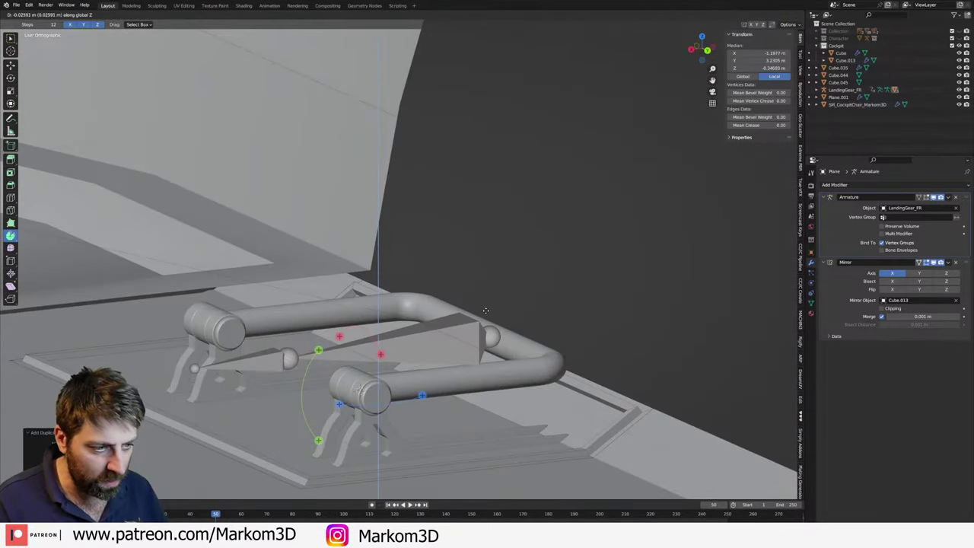
{"action": "left_click", "coordinate": [488, 286]}
{"action": "key", "text": "g"}
{"action": "key", "text": "z"}
{"action": "key", "text": "z"}
{"action": "left_click", "coordinate": [489, 308]}
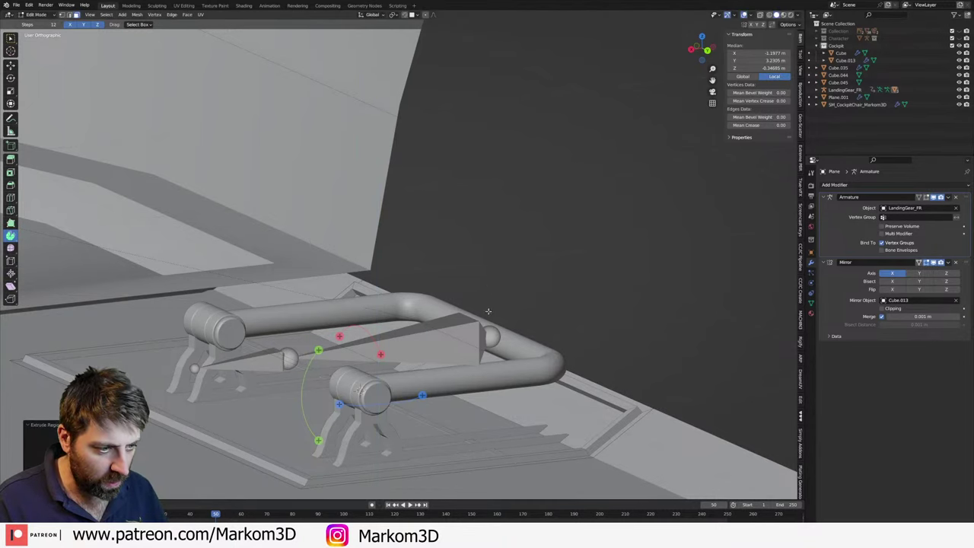
{"action": "key", "text": "Tab"}
{"action": "mouse_move", "coordinate": [489, 308]}
{"action": "middle_mouse_down"}
{"action": "mouse_move", "coordinate": [613, 370]}
{"action": "mouse_move", "coordinate": [505, 425]}
{"action": "mouse_move", "coordinate": [571, 331]}
{"action": "mouse_move", "coordinate": [328, 404]}
{"action": "mouse_move", "coordinate": [341, 425]}
{"action": "middle_mouse_up"}
- Re-adjust the edge strip's height along Z, then return to Object Mode and view the bay
{"action": "key", "text": "Tab"}
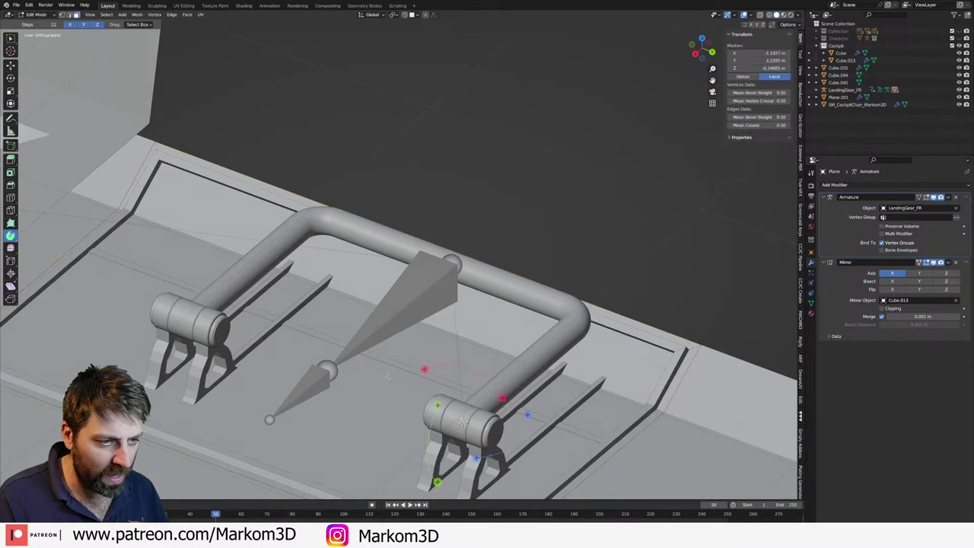
{"action": "key", "text": "g"}
{"action": "key", "text": "z"}
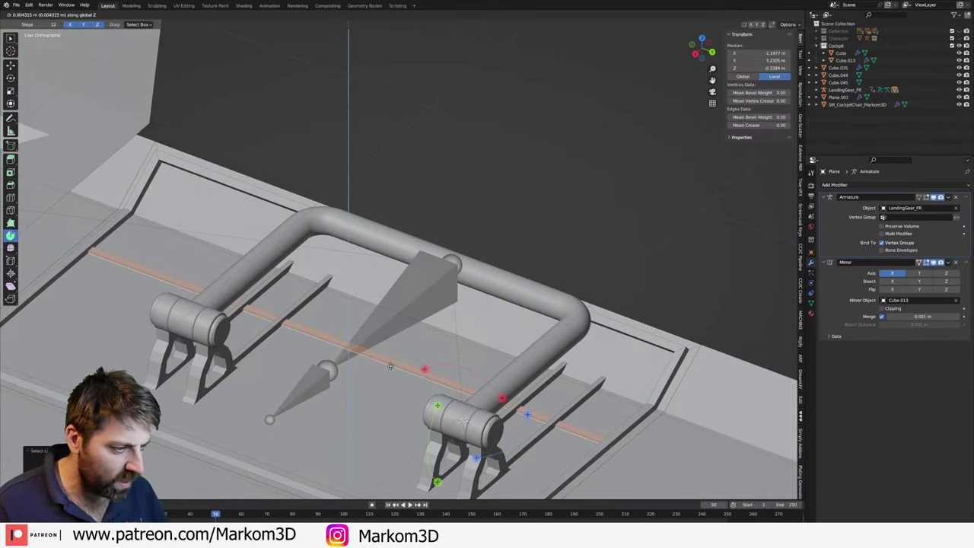
{"action": "left_click", "coordinate": [391, 366]}
{"action": "key", "text": "s"}
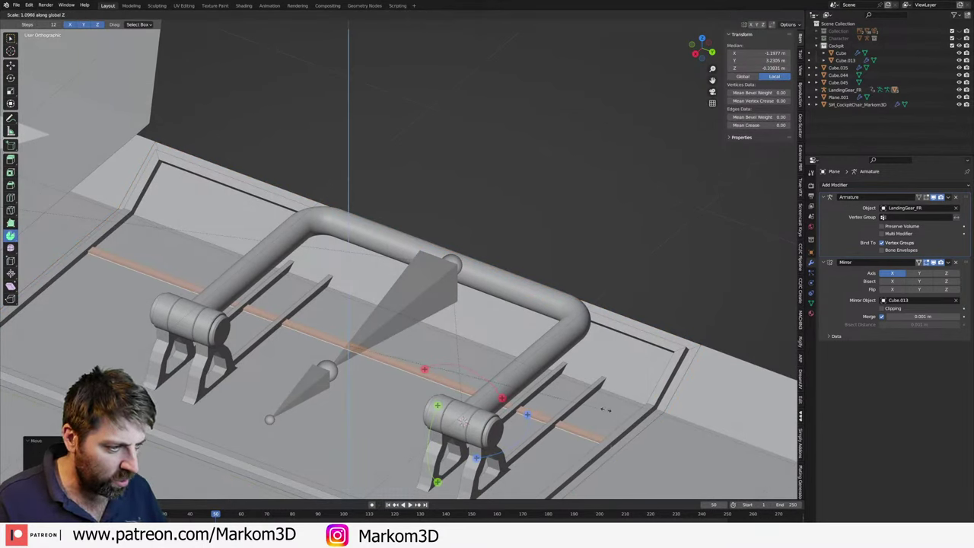
{"action": "key", "text": "g"}
{"action": "left_click", "coordinate": [624, 423]}
{"action": "key", "text": "Tab"}
{"action": "scroll", "coordinate": [624, 422], "scroll_direction": "down", "scroll_amount": 4}
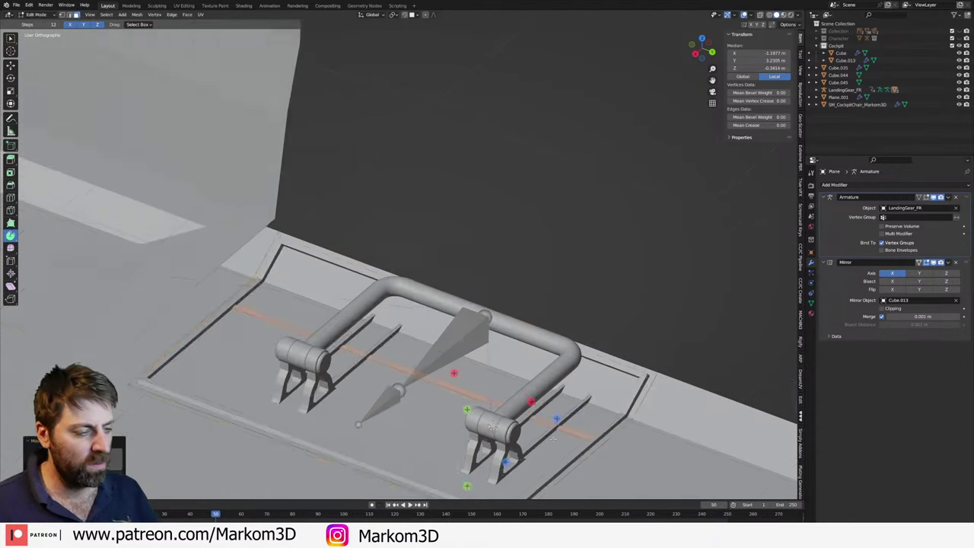
{"action": "middle_click_drag", "start_coordinate": [624, 422], "coordinate": [607, 372]}
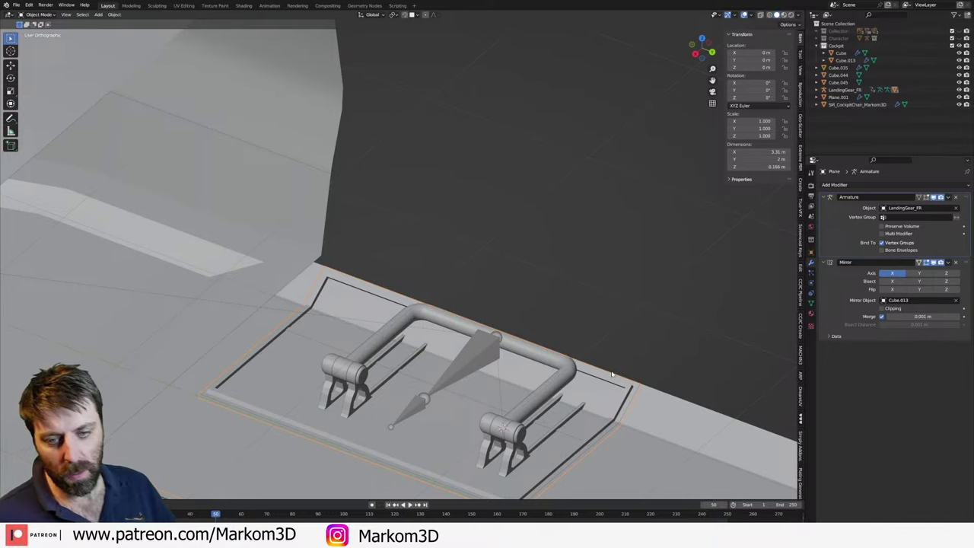
{"action": "mouse_move", "coordinate": [619, 363]}
{"action": "middle_mouse_down"}
{"action": "mouse_move", "coordinate": [431, 358]}
{"action": "mouse_move", "coordinate": [298, 370]}
{"action": "mouse_move", "coordinate": [402, 342]}
{"action": "mouse_move", "coordinate": [373, 338]}
{"action": "mouse_move", "coordinate": [452, 373]}
{"action": "middle_mouse_up"}
- In top-view Edit Mode on the bay panel, move a copy of the vertical edge beside the gear to the right along X
{"action": "scroll", "coordinate": [588, 386], "scroll_direction": "down", "scroll_amount": 3}
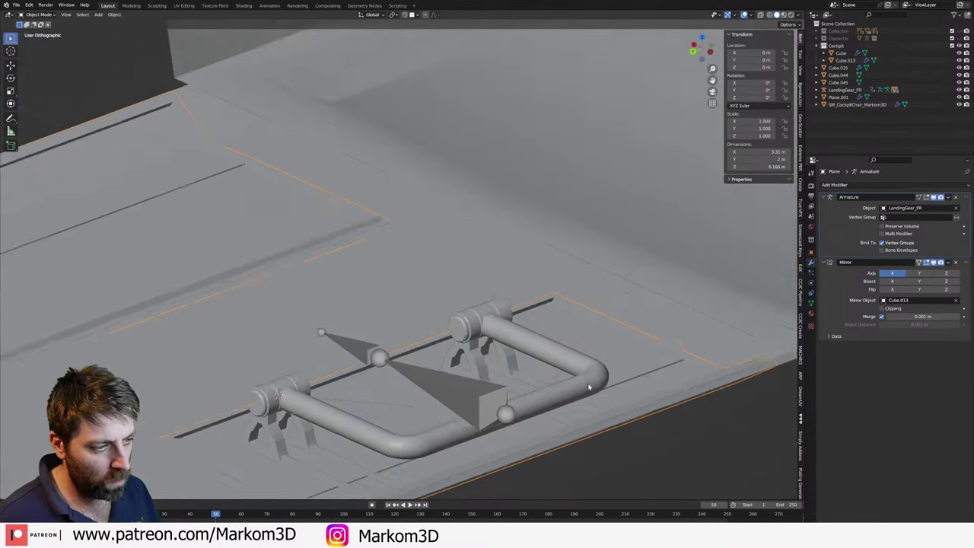
{"action": "key", "text": "KP_7"}
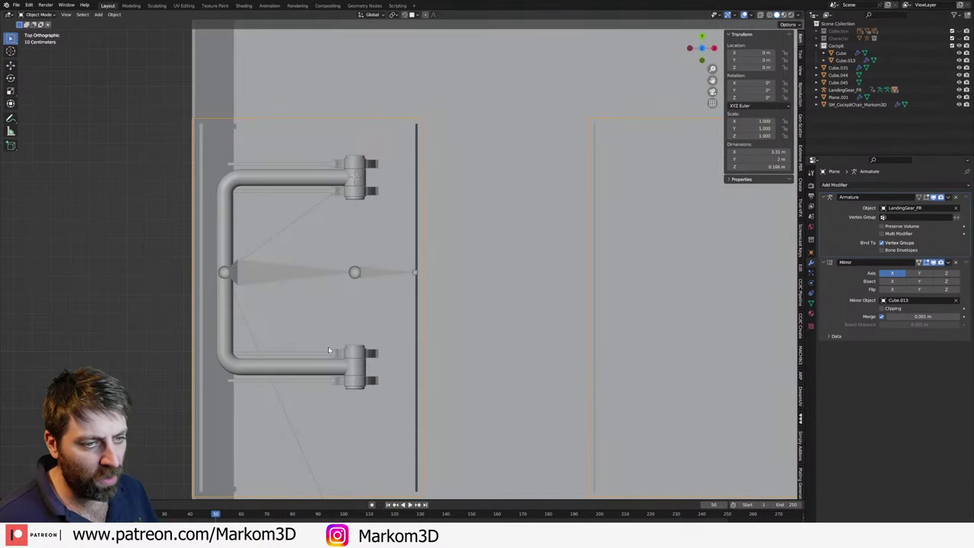
{"action": "key", "text": "ctrl+Tab"}
{"action": "left_click", "coordinate": [381, 344]}
{"action": "left_click", "coordinate": [284, 325]}
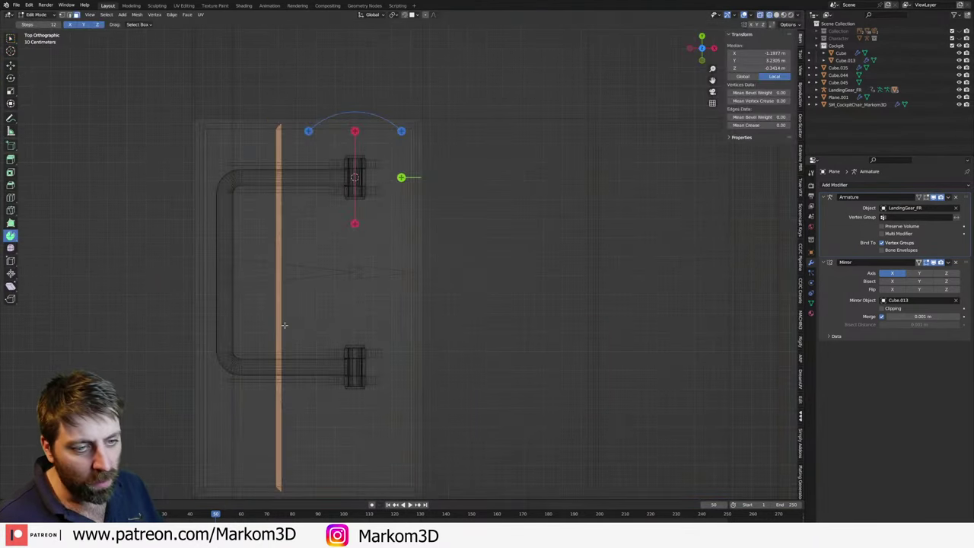
{"action": "key", "text": "g"}
{"action": "key", "text": "x"}
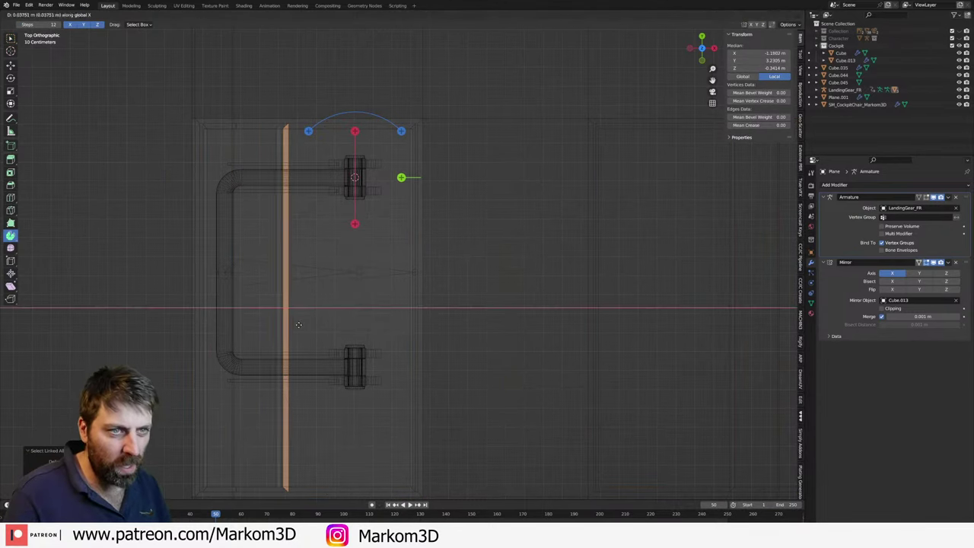
{"action": "left_click", "coordinate": [385, 327]}
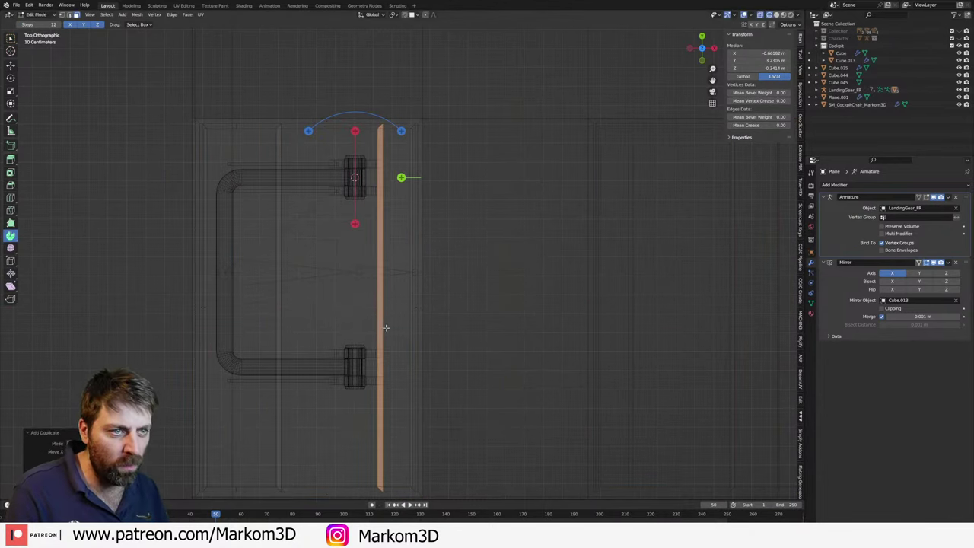
- In solid shading, shift the vertical edge beside the right wheel along Y
{"action": "middle_click_drag", "start_coordinate": [382, 327], "coordinate": [324, 266]}
{"action": "key", "text": "z"}
{"action": "left_click", "coordinate": [316, 316]}
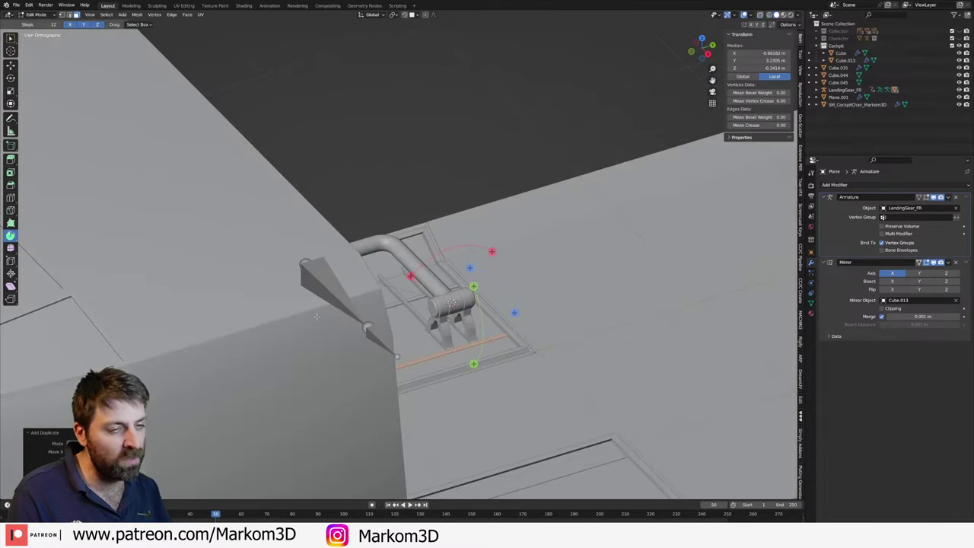
{"action": "mouse_move", "coordinate": [316, 316]}
{"action": "middle_mouse_down"}
{"action": "mouse_move", "coordinate": [387, 384]}
{"action": "mouse_move", "coordinate": [540, 269]}
{"action": "mouse_move", "coordinate": [490, 232]}
{"action": "middle_mouse_up"}
{"action": "left_click", "coordinate": [480, 226]}
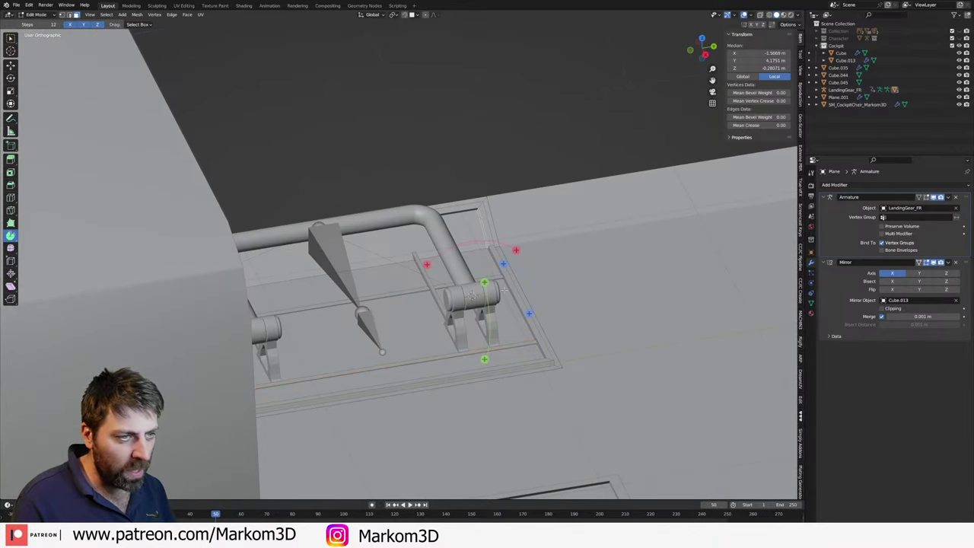
{"action": "middle_click_drag", "start_coordinate": [544, 315], "coordinate": [584, 329]}
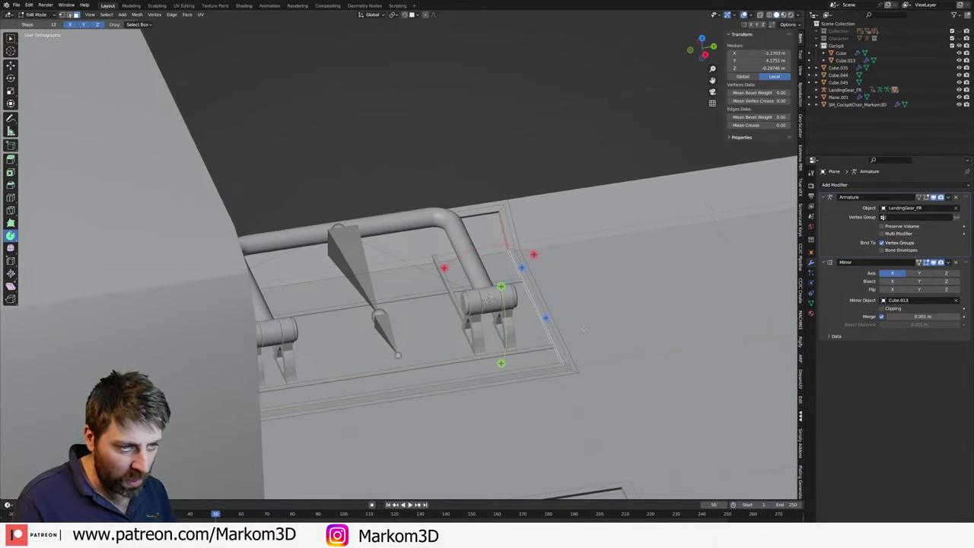
{"action": "key", "text": "g"}
{"action": "key", "text": "y"}
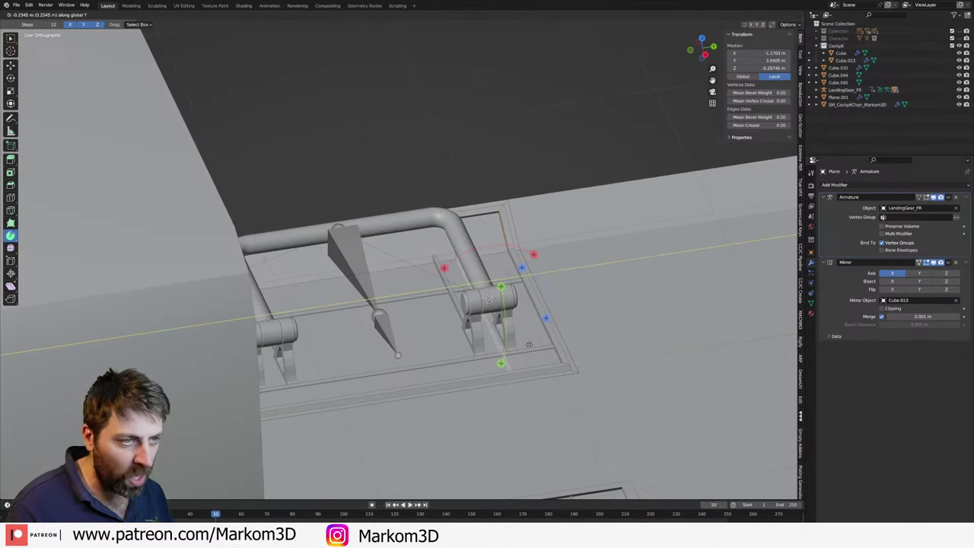
{"action": "left_click", "coordinate": [491, 355]}
{"action": "key", "text": "r"}
{"action": "key", "text": "y"}
{"action": "right_click", "coordinate": [491, 356]}
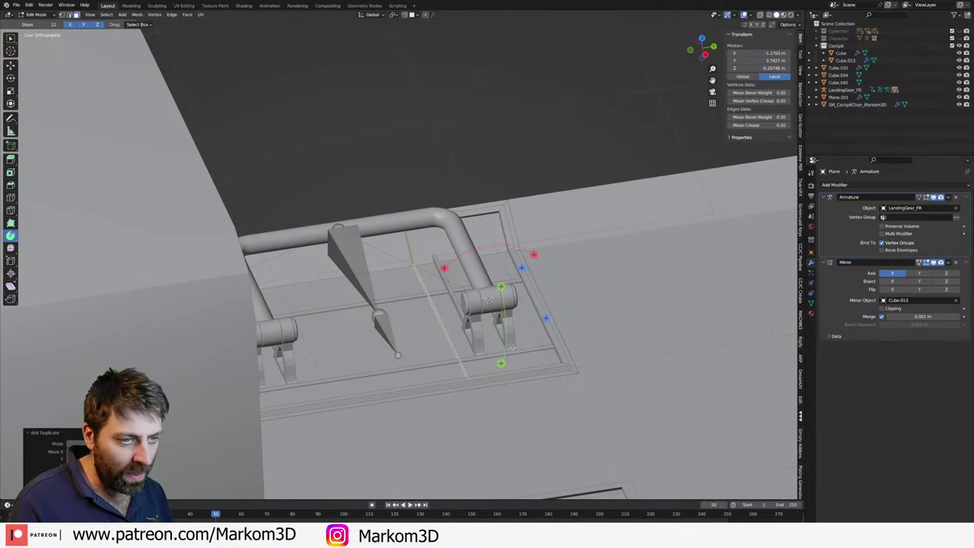
- Extrude the edges into a thin raised strip and move it along Y across the lower wheel area
{"action": "key", "text": "g"}
{"action": "key", "text": "z"}
{"action": "key", "text": "z"}
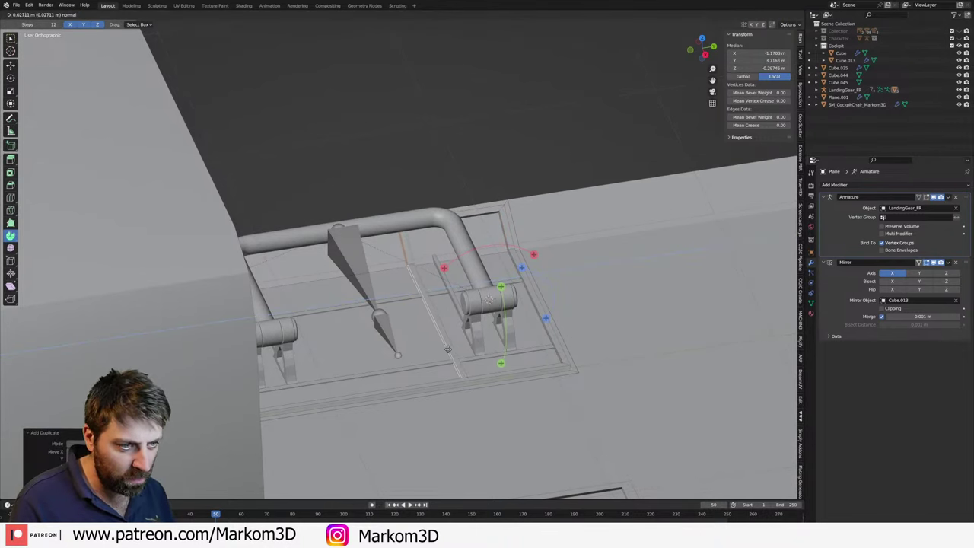
{"action": "left_click", "coordinate": [447, 350]}
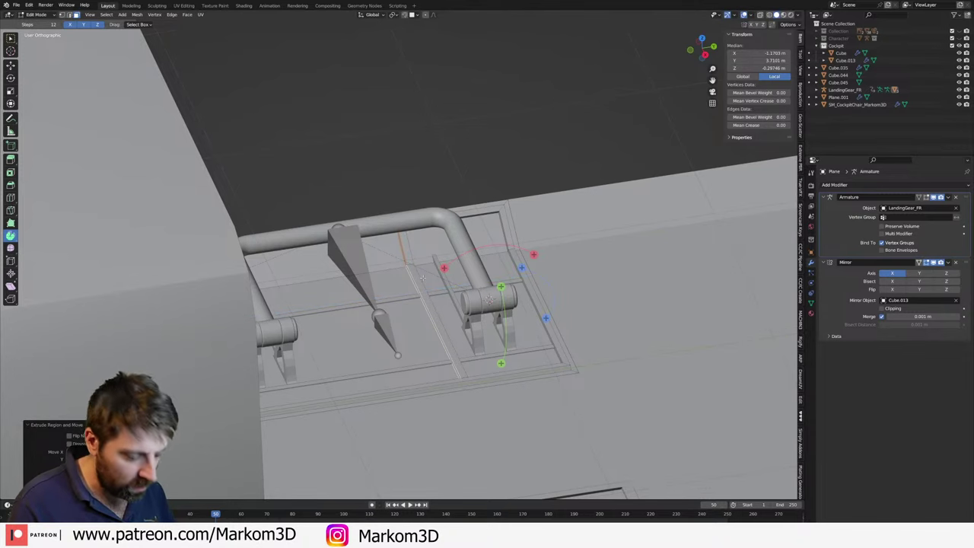
{"action": "key", "text": "ctrl+l"}
{"action": "key", "text": "grave"}
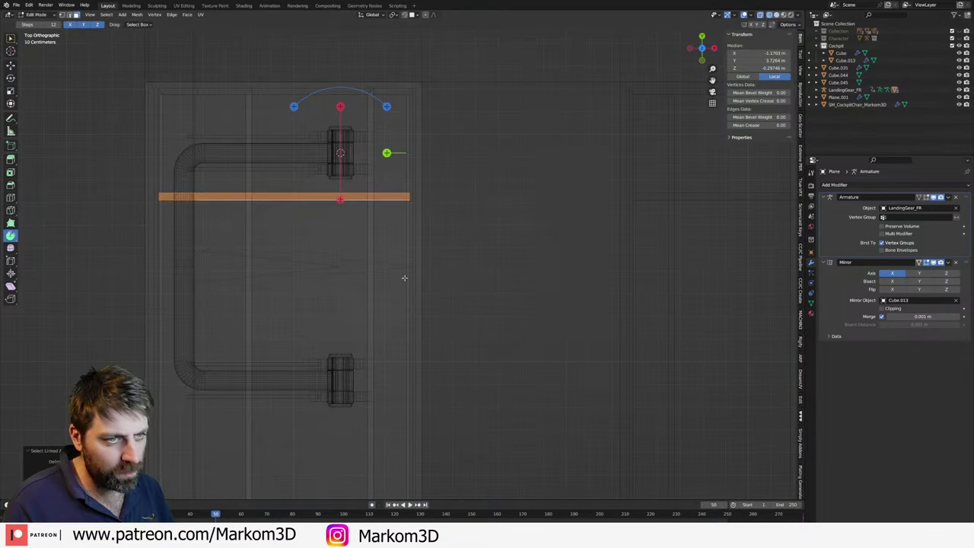
{"action": "key", "text": "g"}
{"action": "key", "text": "y"}
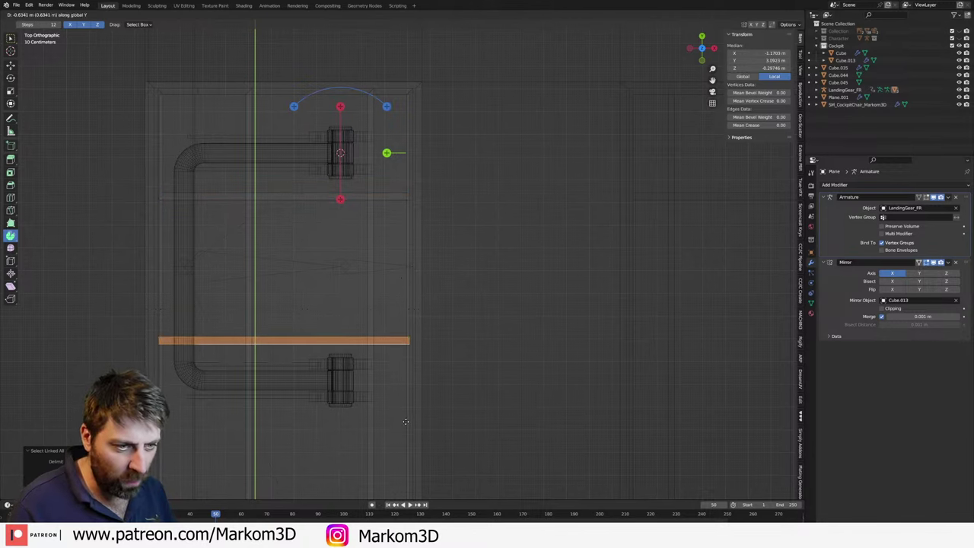
{"action": "left_click", "coordinate": [407, 416]}
{"action": "key", "text": "z"}
{"action": "left_click", "coordinate": [304, 407]}
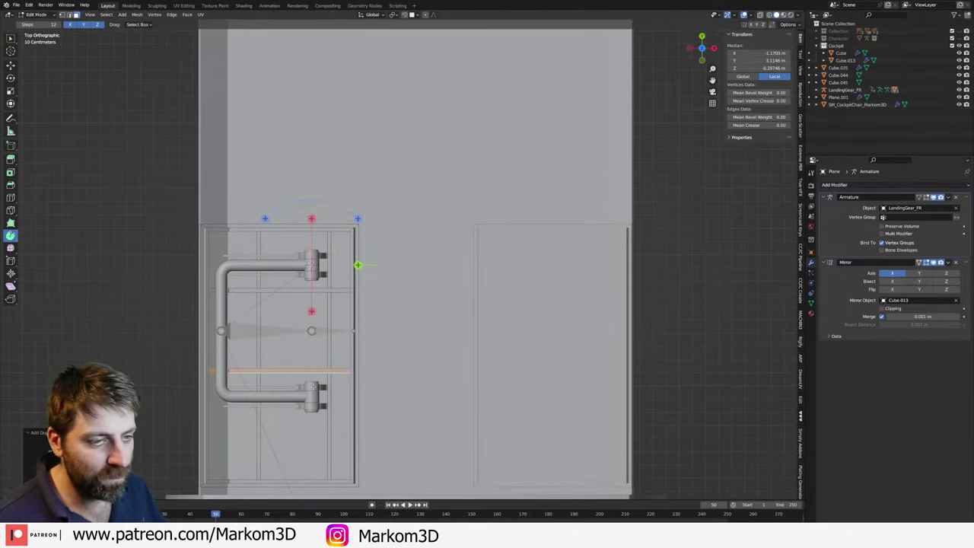
- Reposition the strip near the bay's bottom edge and return to Object Mode
{"action": "key", "text": "Tab"}
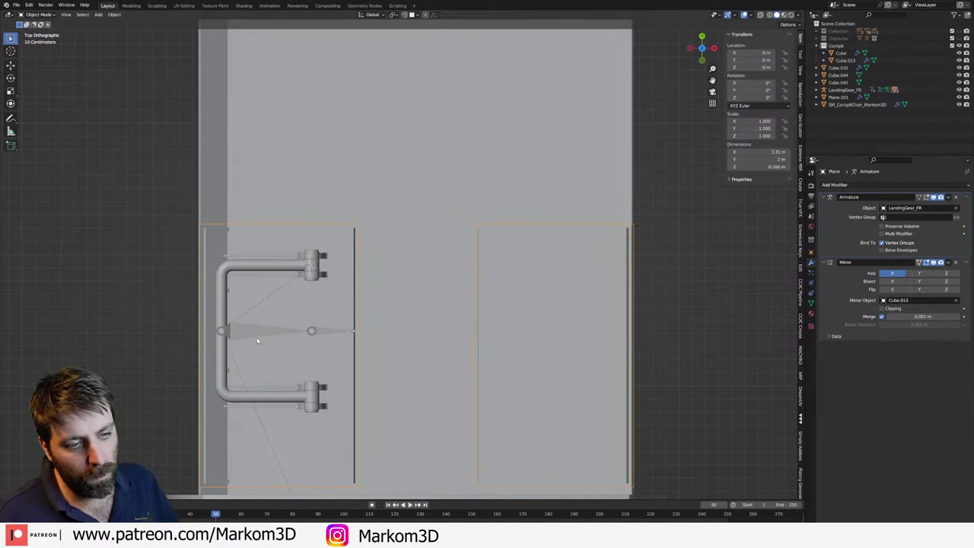
{"action": "scroll", "coordinate": [341, 432], "scroll_direction": "down", "scroll_amount": 3}
{"action": "scroll", "coordinate": [341, 431], "scroll_direction": "up", "scroll_amount": 3}
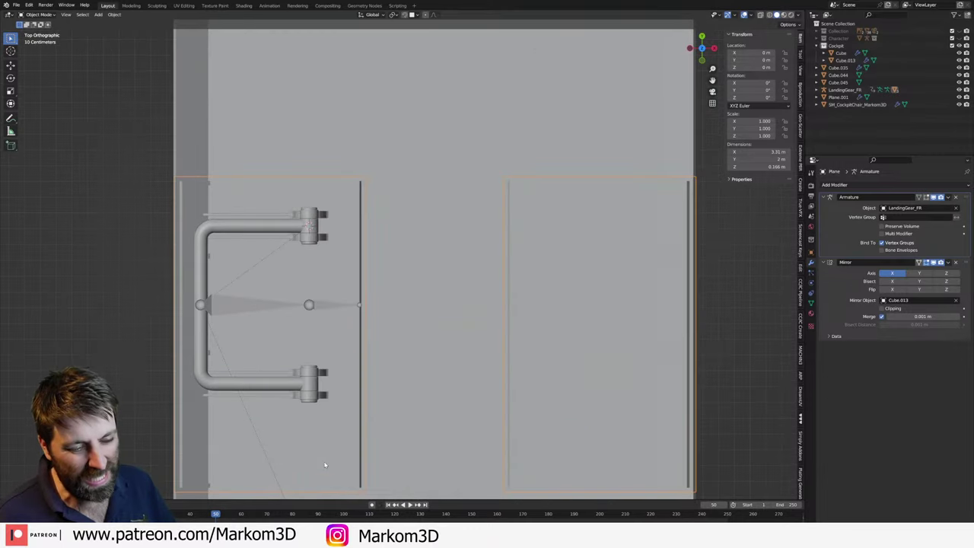
{"action": "key", "text": "Tab"}
{"action": "middle_click_drag", "start_coordinate": [343, 394], "coordinate": [344, 287], "text": "shift"}
{"action": "key", "text": "g"}
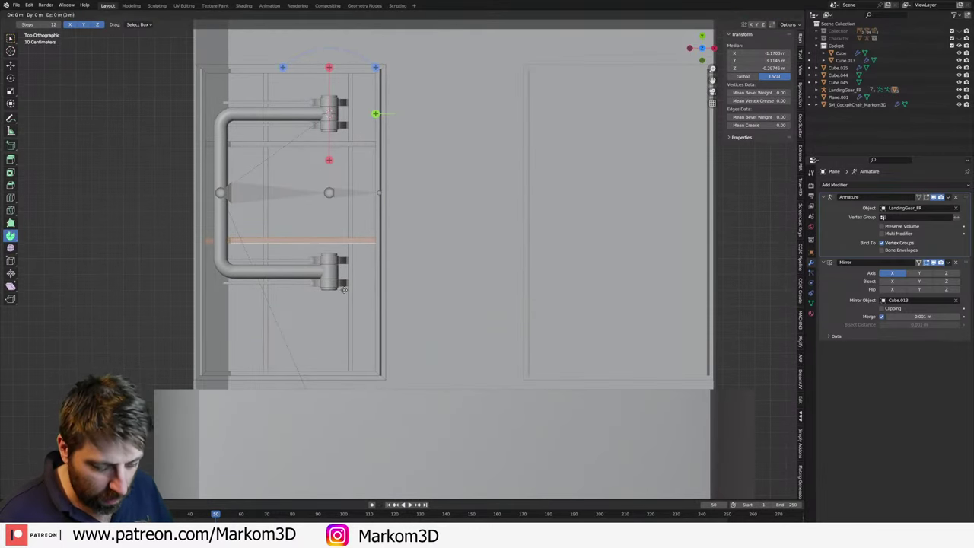
{"action": "left_click", "coordinate": [341, 386]}
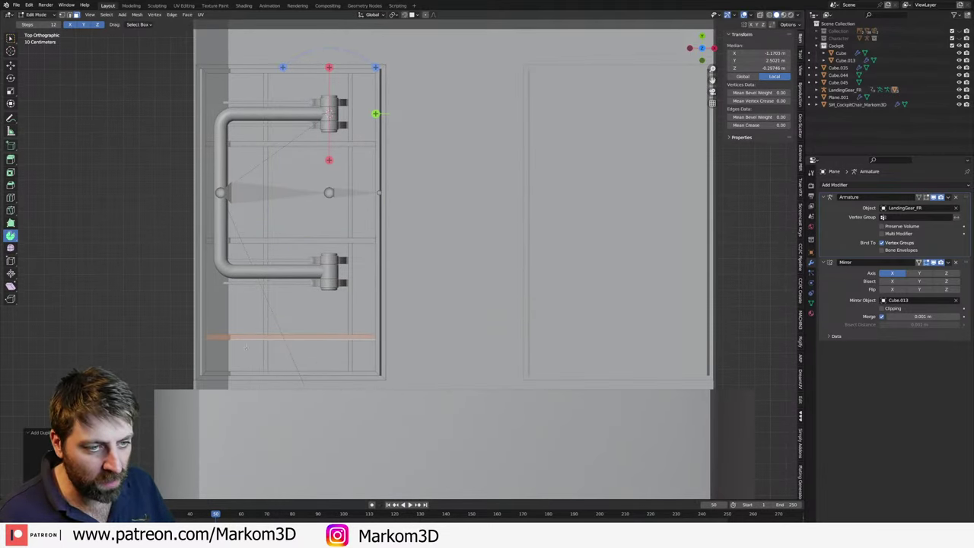
{"action": "middle_click_drag", "start_coordinate": [340, 387], "coordinate": [401, 304]}
{"action": "key", "text": "Tab"}
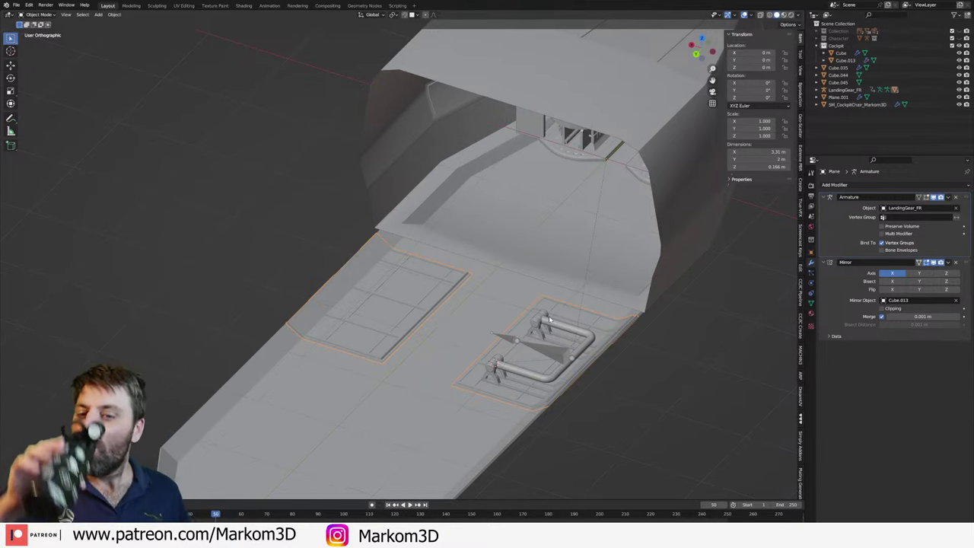
- Add a Bevel modifier to the gear-bay panel and orbit to a low view along the hull bottom
{"action": "mouse_move", "coordinate": [534, 326]}
{"action": "middle_mouse_down"}
{"action": "mouse_move", "coordinate": [586, 348]}
{"action": "mouse_move", "coordinate": [602, 287]}
{"action": "mouse_move", "coordinate": [487, 272]}
{"action": "mouse_move", "coordinate": [379, 312]}
{"action": "middle_mouse_up"}
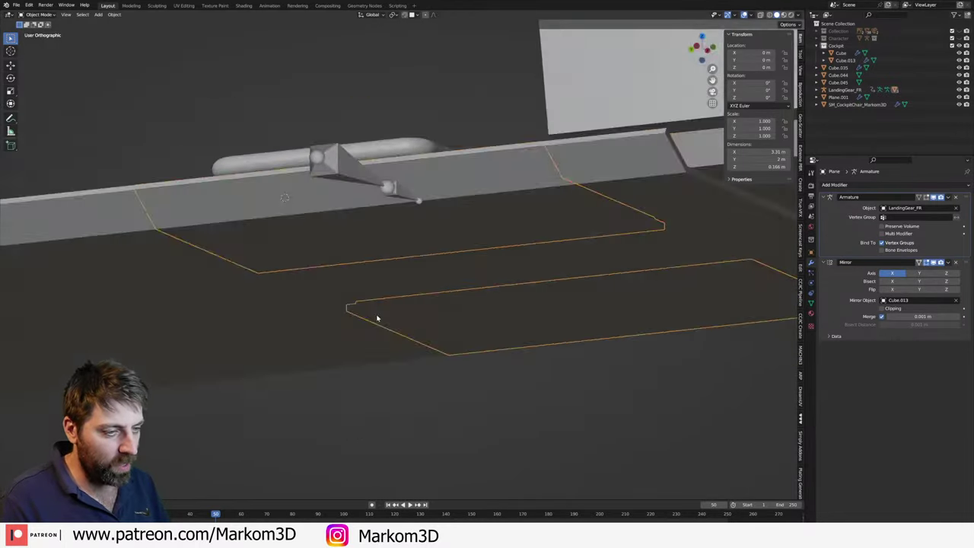
{"action": "scroll", "coordinate": [379, 312], "scroll_direction": "down", "scroll_amount": 4}
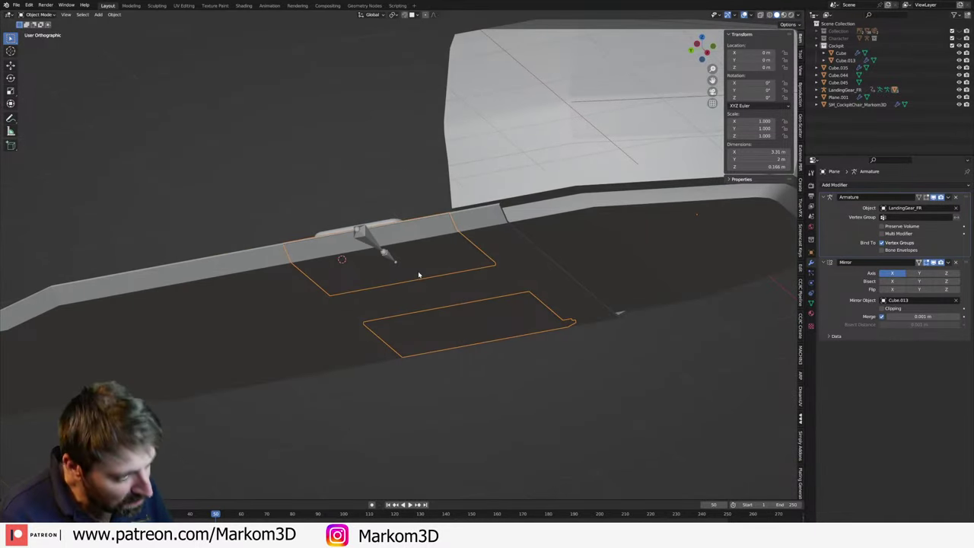
{"action": "left_click", "coordinate": [837, 185]}
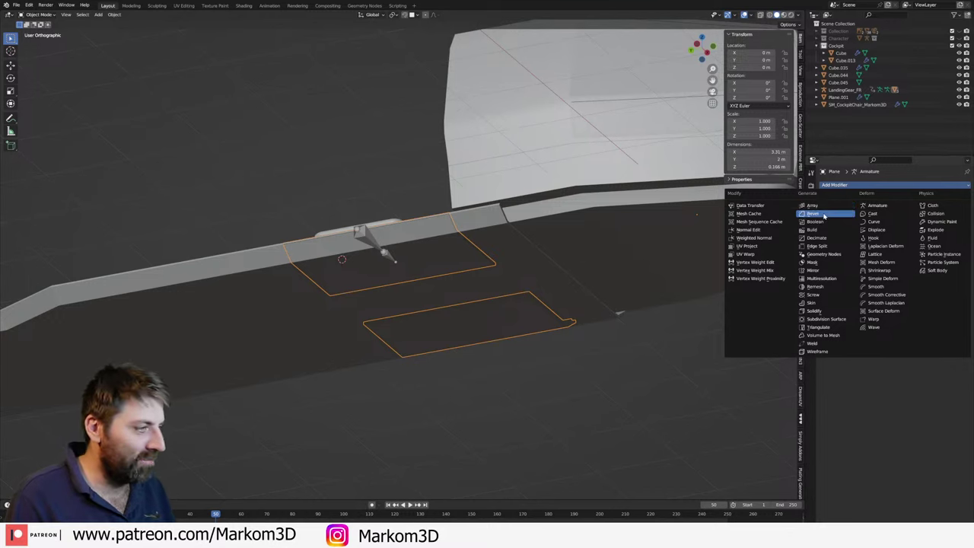
{"action": "left_click", "coordinate": [827, 213]}
{"action": "mouse_move", "coordinate": [398, 222]}
{"action": "middle_mouse_down"}
{"action": "mouse_move", "coordinate": [438, 282]}
{"action": "mouse_move", "coordinate": [520, 306]}
{"action": "middle_mouse_up"}
{"action": "scroll", "coordinate": [438, 283], "scroll_direction": "up", "scroll_amount": 2}
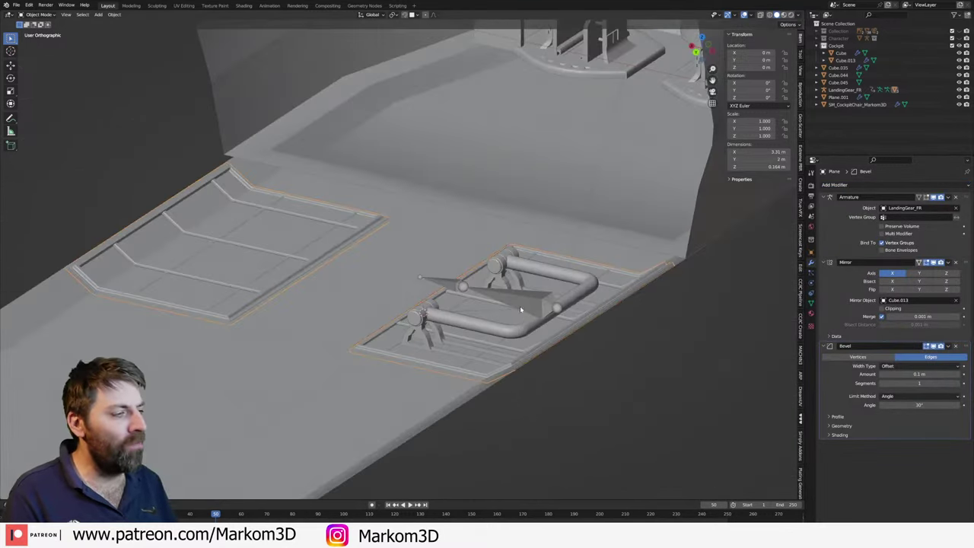
{"action": "scroll", "coordinate": [496, 394], "scroll_direction": "up", "scroll_amount": 3}
{"action": "middle_click_drag", "start_coordinate": [487, 385], "coordinate": [629, 415]}
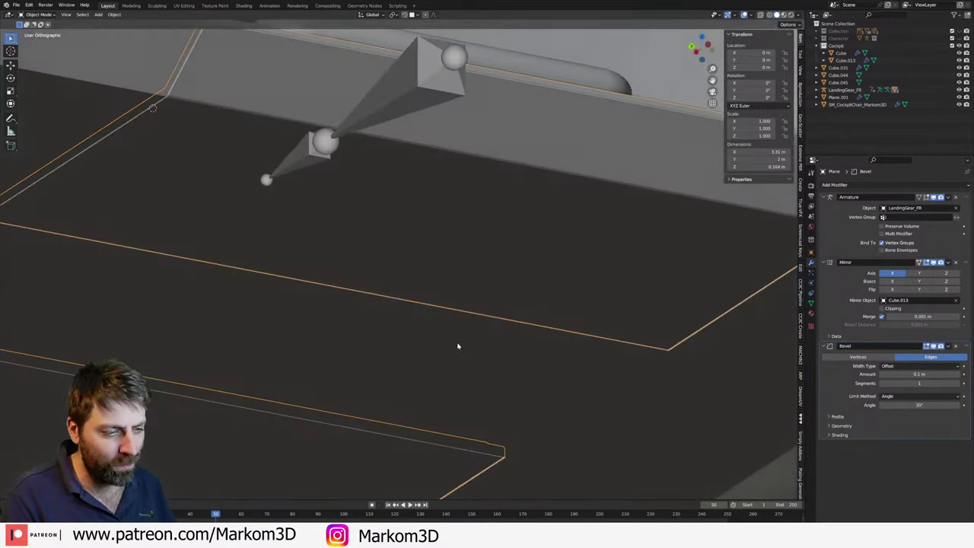
{"action": "mouse_move", "coordinate": [720, 349]}
{"action": "middle_mouse_down"}
{"action": "mouse_move", "coordinate": [637, 387]}
{"action": "mouse_move", "coordinate": [401, 441]}
{"action": "mouse_move", "coordinate": [429, 373]}
{"action": "middle_mouse_up"}
- Raise part of the Plane.001 bottom plate's edge upward into a side lip, then leave Edit Mode
{"action": "left_click", "coordinate": [436, 300]}
{"action": "key", "text": "Tab"}
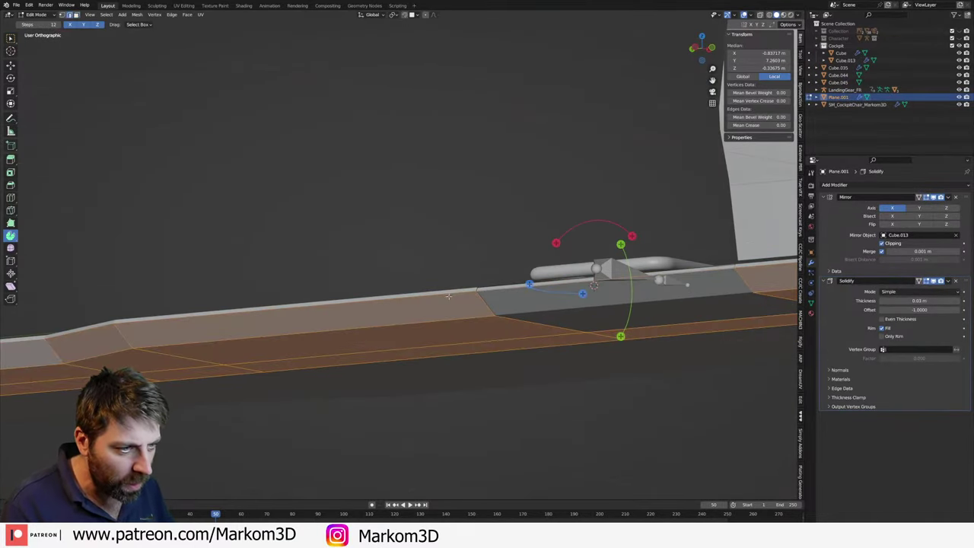
{"action": "left_click", "coordinate": [493, 293]}
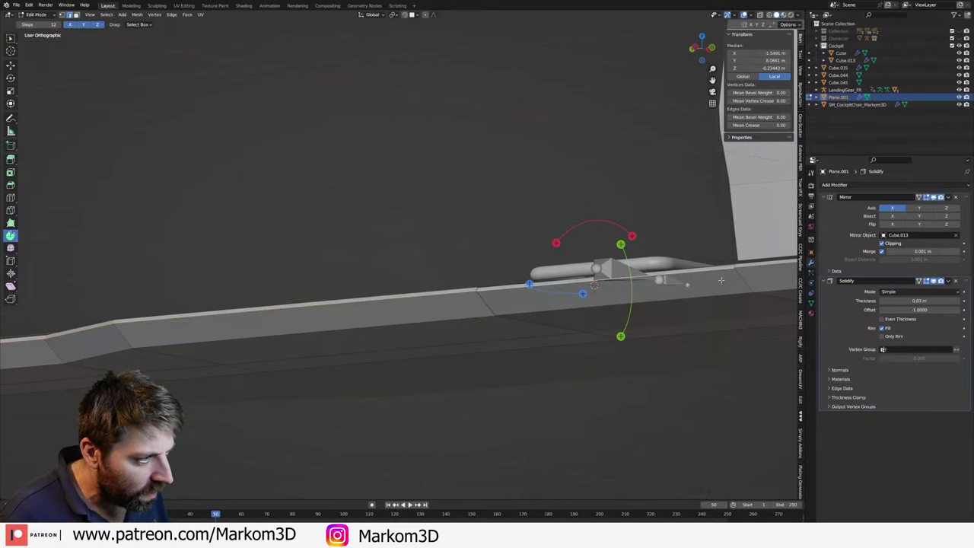
{"action": "mouse_move", "coordinate": [456, 335]}
{"action": "middle_mouse_down"}
{"action": "mouse_move", "coordinate": [396, 343]}
{"action": "mouse_move", "coordinate": [531, 321]}
{"action": "middle_mouse_up"}
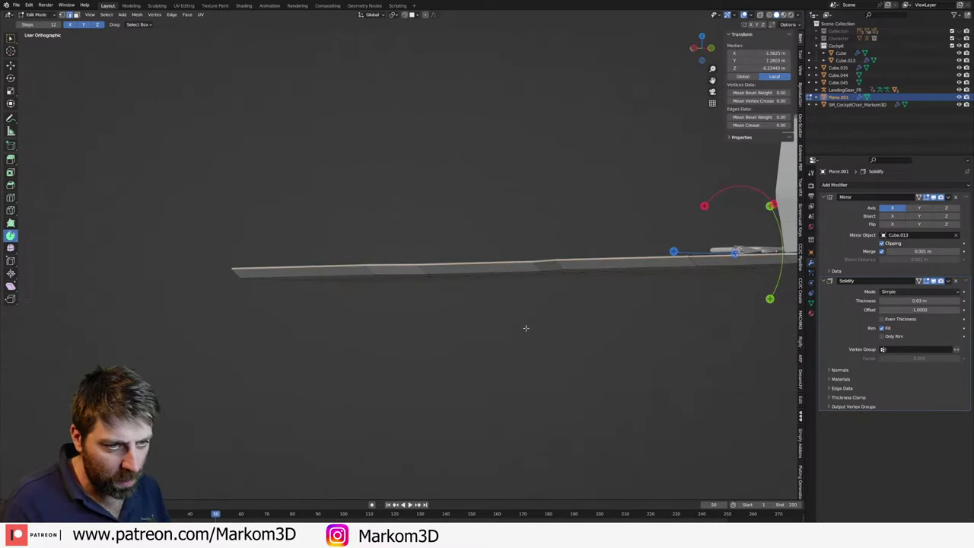
{"action": "key", "text": "g"}
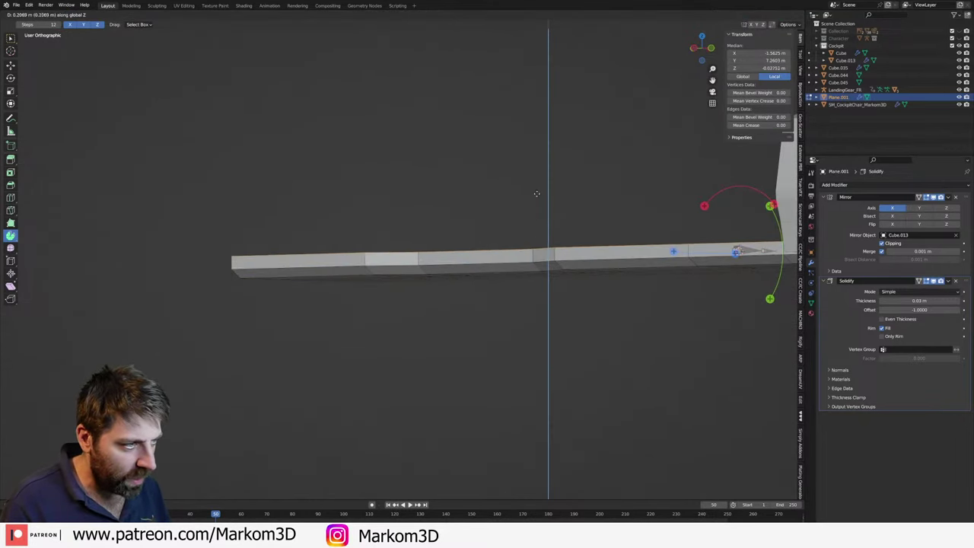
{"action": "left_click", "coordinate": [539, 168]}
{"action": "mouse_move", "coordinate": [616, 261]}
{"action": "middle_mouse_down"}
{"action": "mouse_move", "coordinate": [601, 229]}
{"action": "mouse_move", "coordinate": [615, 278]}
{"action": "mouse_move", "coordinate": [551, 315]}
{"action": "mouse_move", "coordinate": [594, 322]}
{"action": "mouse_move", "coordinate": [624, 239]}
{"action": "mouse_move", "coordinate": [552, 330]}
{"action": "mouse_move", "coordinate": [470, 315]}
{"action": "middle_mouse_up"}
{"action": "key", "text": "Tab"}
{"action": "key", "text": "Tab"}
{"action": "key", "text": "Tab"}
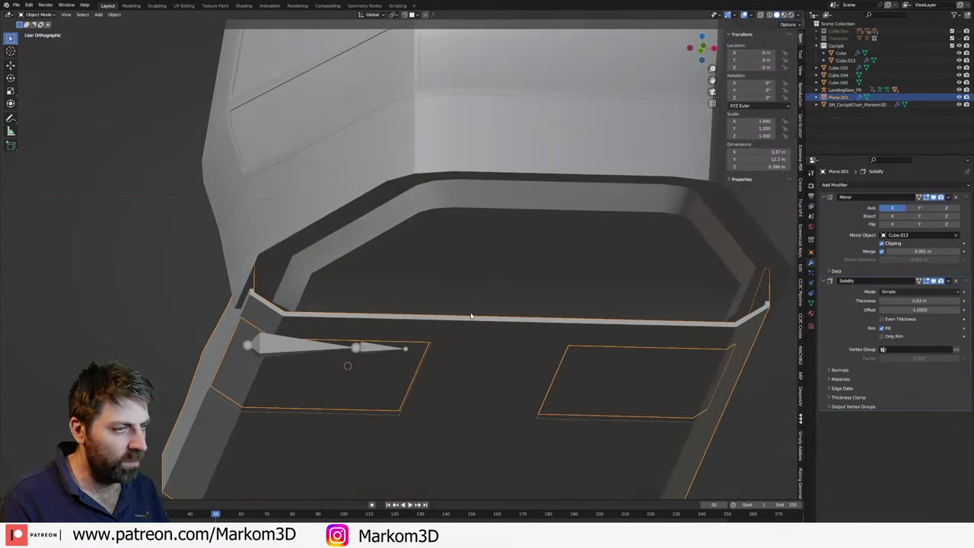
- Enter Edit Mode on the hull rim and move its corner edge to a new position
{"action": "left_click", "coordinate": [391, 308]}
{"action": "key", "text": "Tab"}
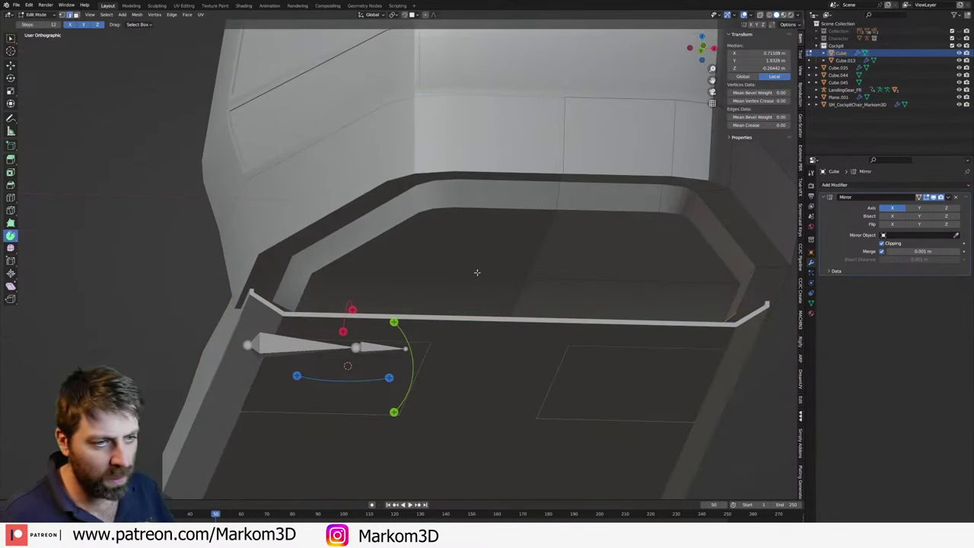
{"action": "mouse_move", "coordinate": [719, 333]}
{"action": "middle_mouse_down", "text": "shift"}
{"action": "mouse_move", "coordinate": [560, 334]}
{"action": "mouse_move", "coordinate": [506, 371]}
{"action": "middle_mouse_up", "text": "shift"}
{"action": "left_click", "coordinate": [564, 335]}
{"action": "key", "text": "g"}
{"action": "key", "text": "y"}
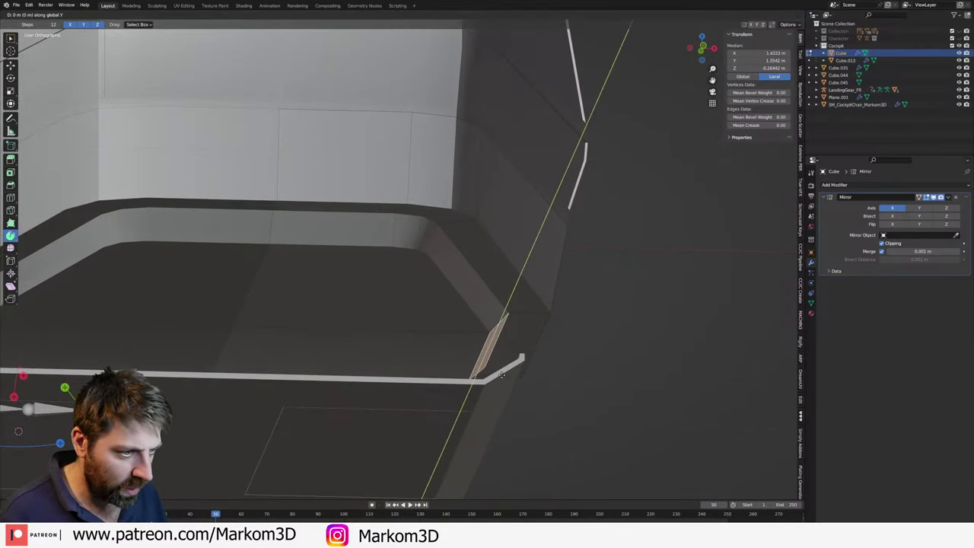
{"action": "key", "text": "y"}
{"action": "key", "text": "y"}
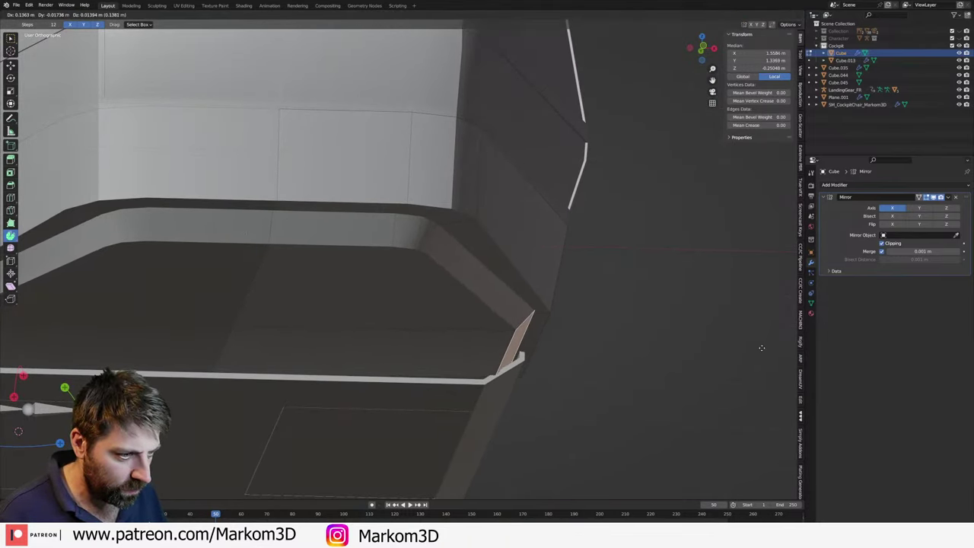
{"action": "left_click", "coordinate": [761, 347]}
- Switch to edge select and add a loop cut along the lower ledge
{"action": "middle_click_drag", "start_coordinate": [748, 350], "coordinate": [517, 379]}
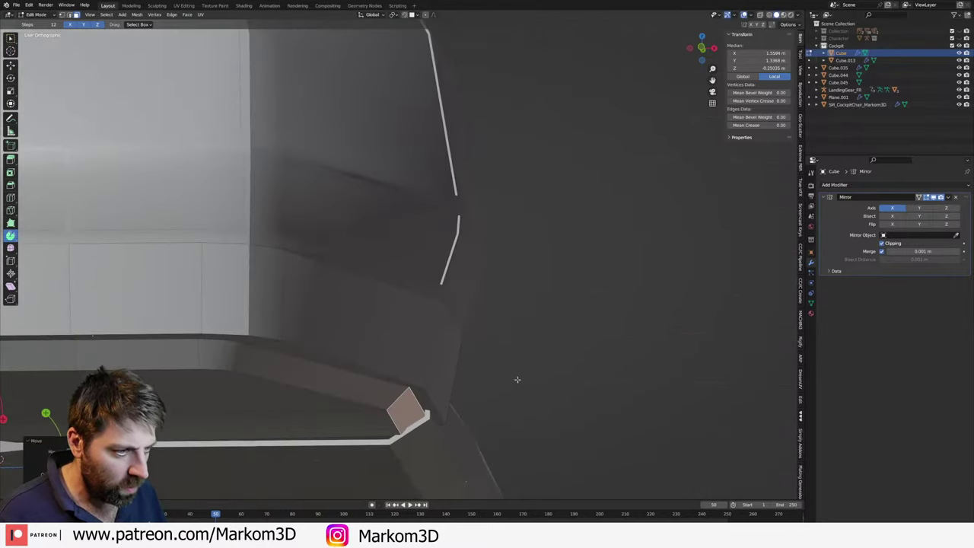
{"action": "key", "text": "2"}
{"action": "left_click", "coordinate": [422, 401]}
{"action": "key", "text": "g"}
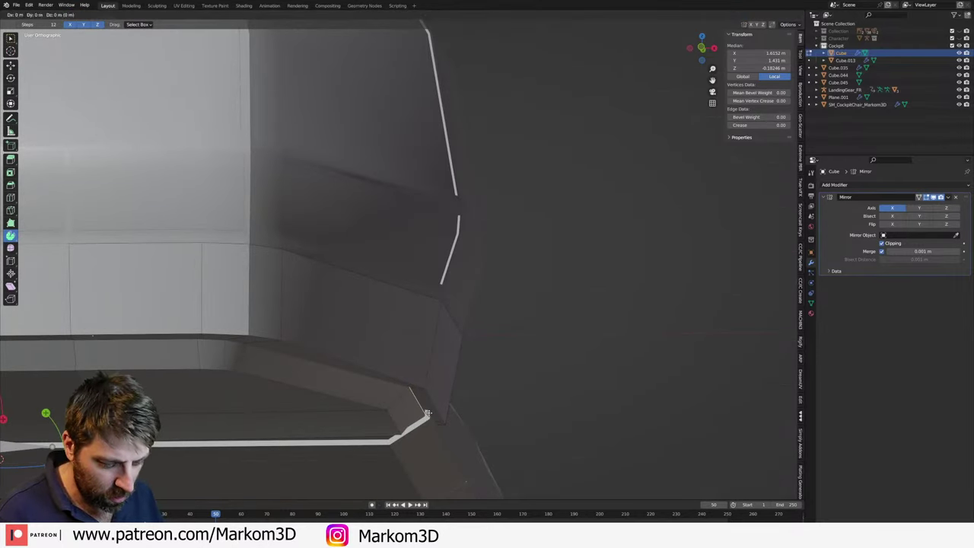
{"action": "key", "text": "x"}
{"action": "key", "text": "Escape"}
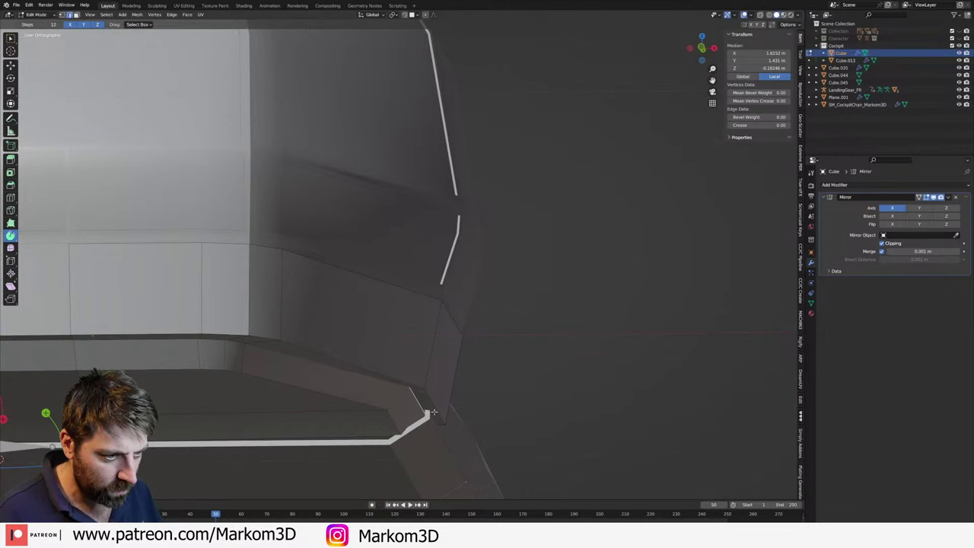
{"action": "key", "text": "ctrl+r"}
{"action": "left_click", "coordinate": [404, 406]}
{"action": "right_click", "coordinate": [406, 400]}
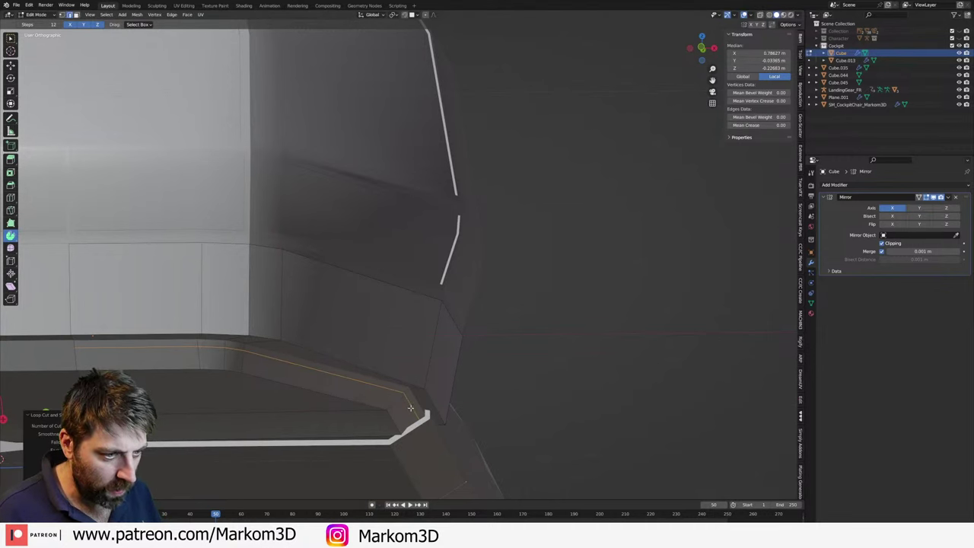
- Scale the short ledge-corner edge while excluding the Z axis
{"action": "left_click", "coordinate": [411, 408]}
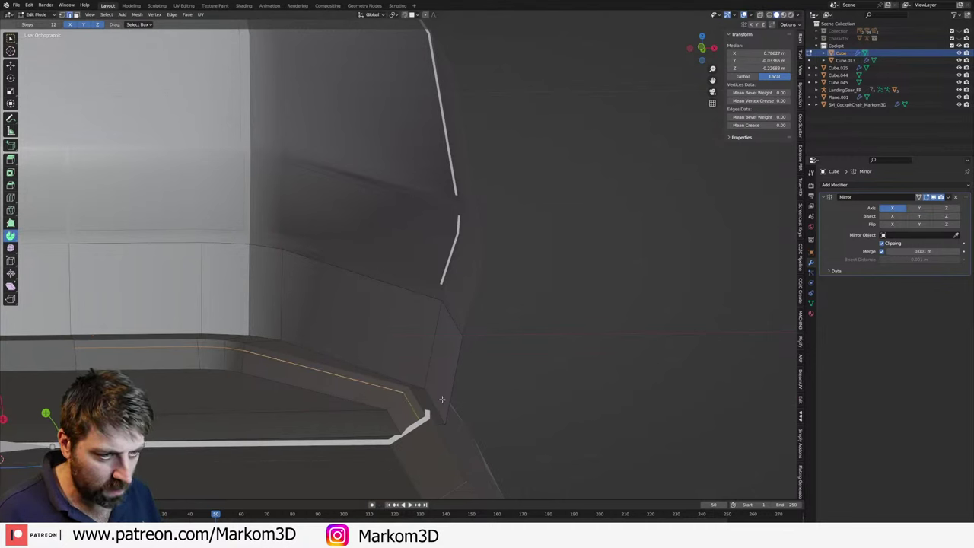
{"action": "key", "text": "alt+s"}
{"action": "key", "text": "Escape"}
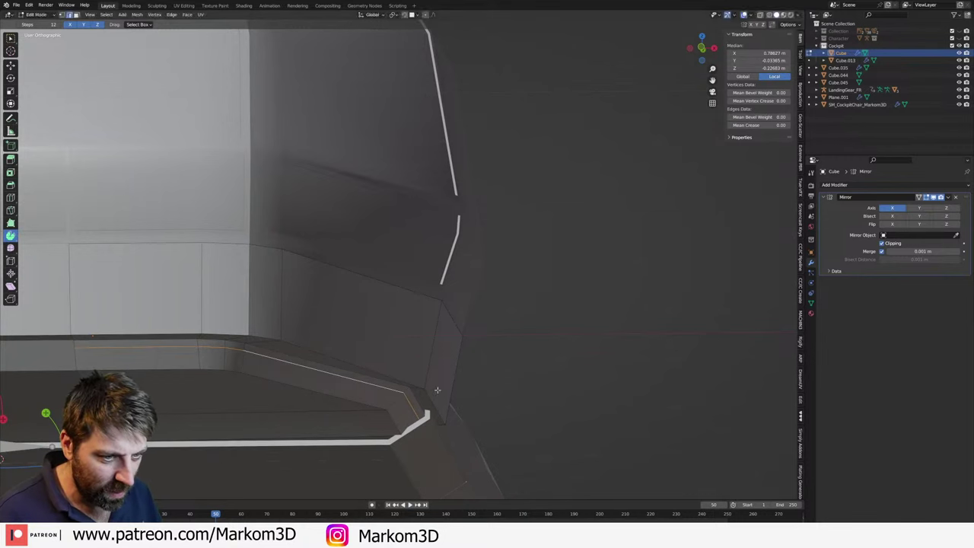
{"action": "key", "text": "s"}
{"action": "key", "text": "shift+z"}
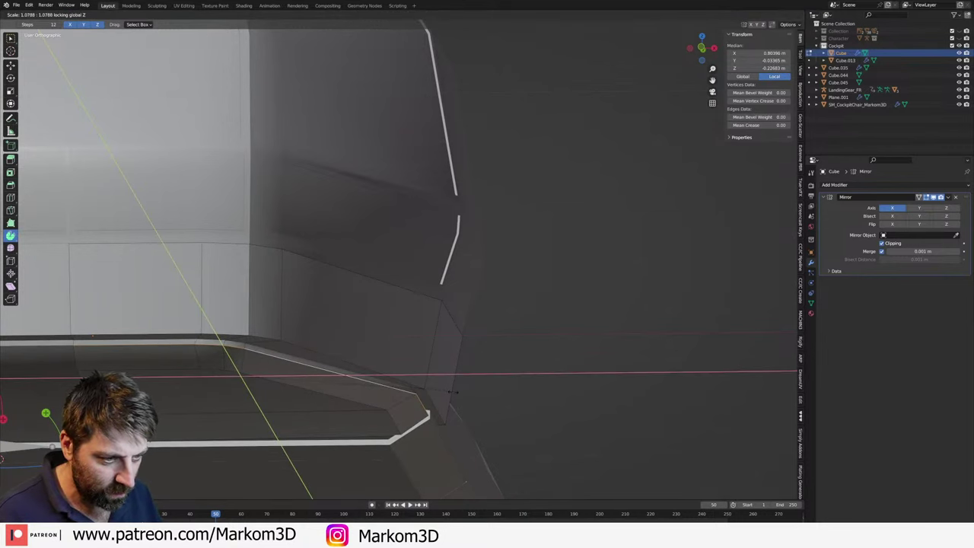
{"action": "left_click", "coordinate": [452, 393]}
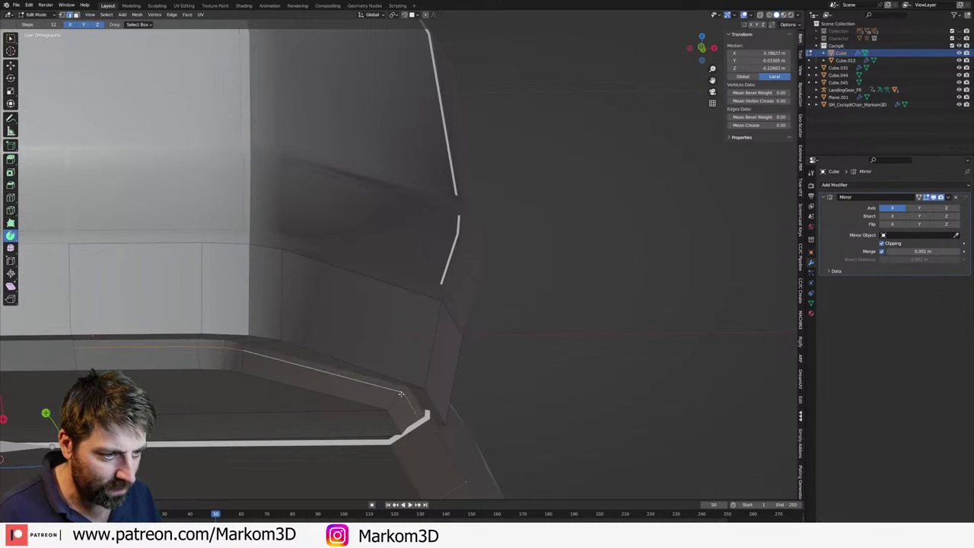
- Flatten the corner edge to zero width along X
{"action": "key", "text": "alt+a"}
{"action": "left_click", "coordinate": [410, 395]}
{"action": "key", "text": "s"}
{"action": "key", "text": "x"}
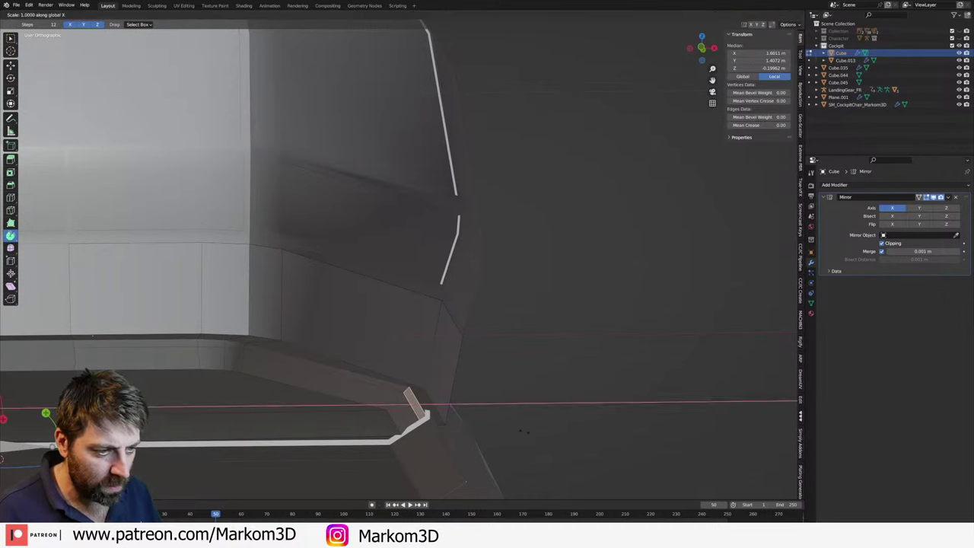
{"action": "key", "text": "Return"}
- Shift the flattened corner edge along X twice, then orbit out to the whole cockpit
{"action": "key", "text": "g"}
{"action": "key", "text": "x"}
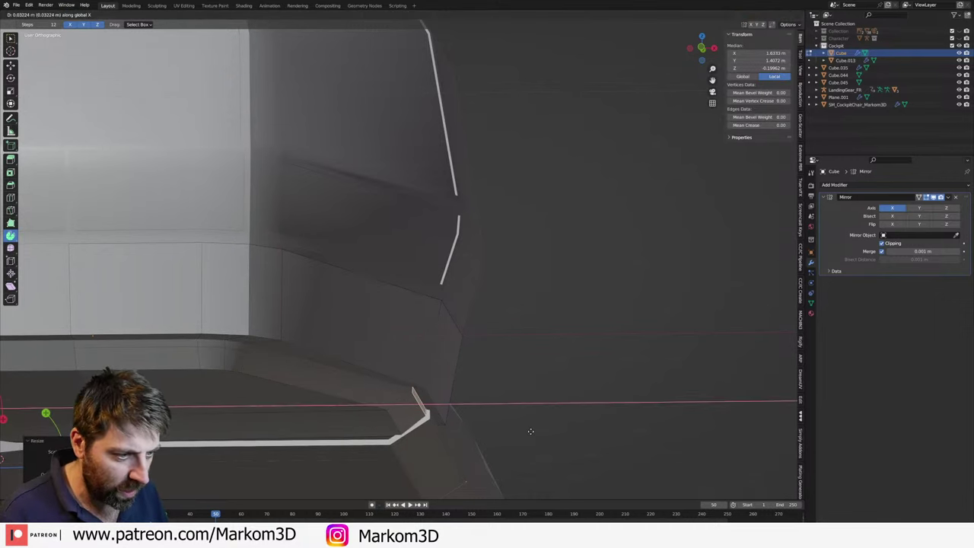
{"action": "left_click", "coordinate": [534, 431]}
{"action": "middle_click_drag", "start_coordinate": [533, 429], "coordinate": [445, 364]}
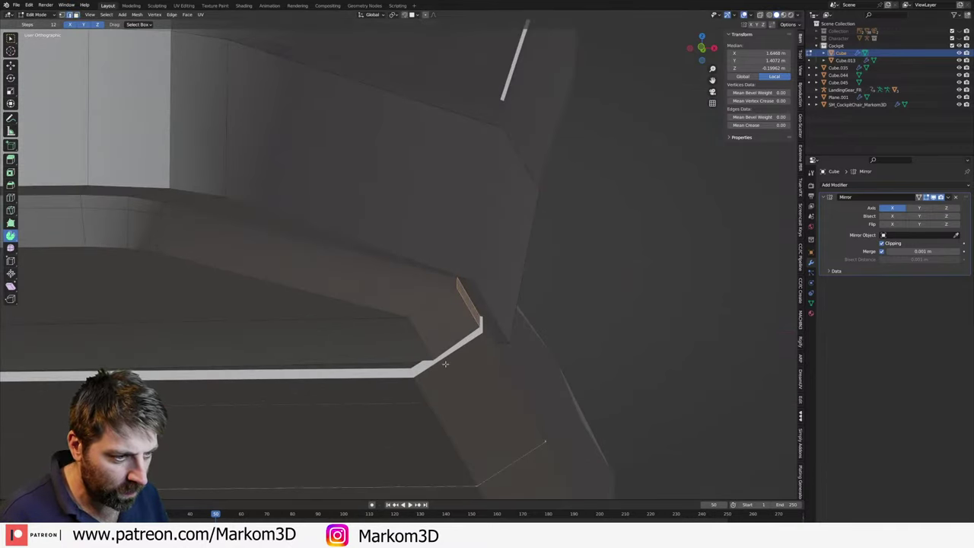
{"action": "key", "text": "g"}
{"action": "key", "text": "x"}
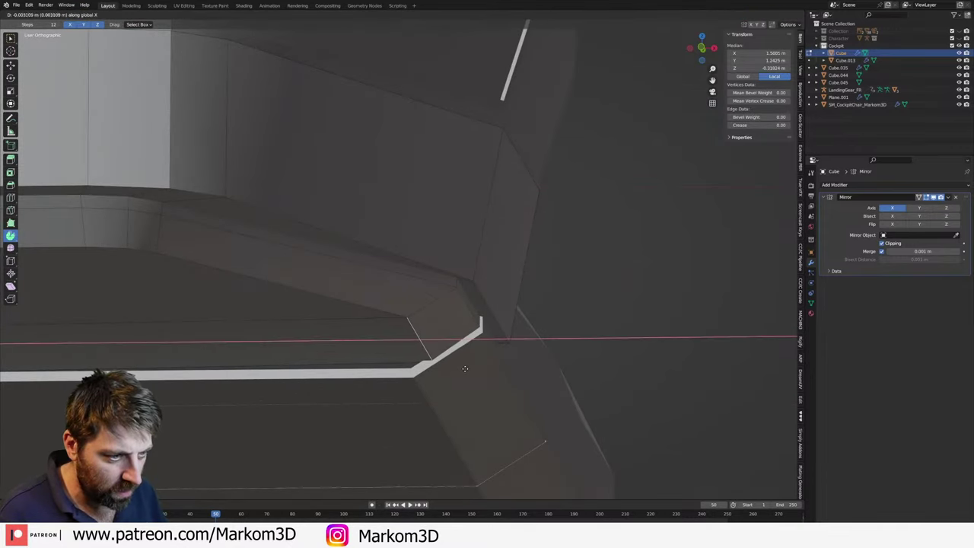
{"action": "left_click", "coordinate": [462, 367]}
{"action": "mouse_move", "coordinate": [462, 368]}
{"action": "middle_mouse_down"}
{"action": "mouse_move", "coordinate": [363, 337]}
{"action": "mouse_move", "coordinate": [248, 322]}
{"action": "mouse_move", "coordinate": [766, 432]}
{"action": "middle_mouse_up"}
{"action": "middle_click_drag", "start_coordinate": [704, 366], "coordinate": [531, 340]}
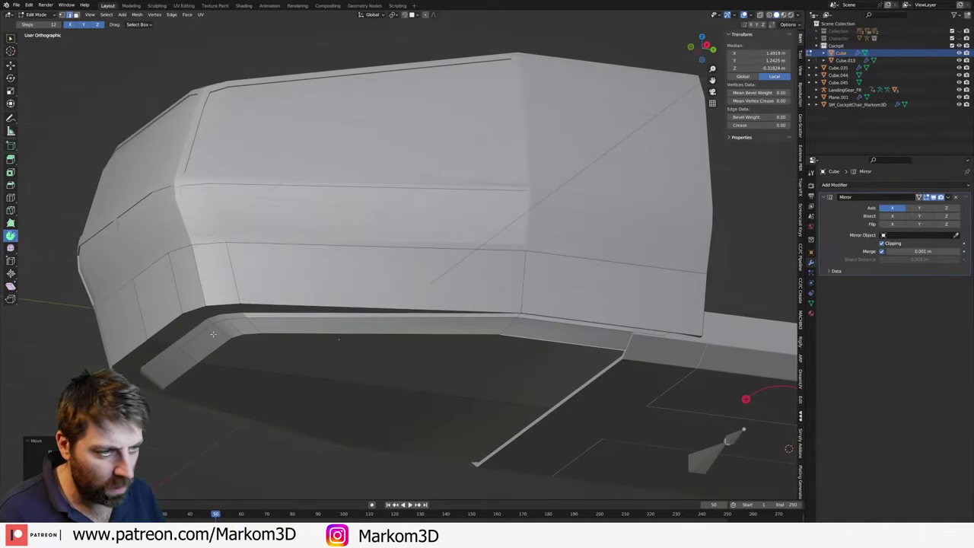
- Move the hull's inner corner edge along Y and then along X
{"action": "middle_click_drag", "start_coordinate": [213, 334], "coordinate": [394, 341]}
{"action": "key", "text": "Tab"}
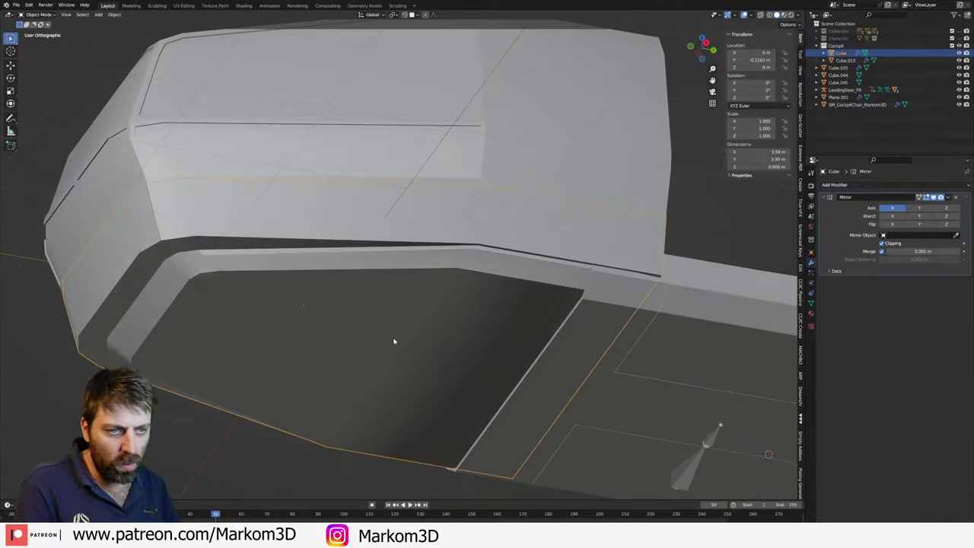
{"action": "scroll", "coordinate": [337, 355], "scroll_direction": "down", "scroll_amount": 3}
{"action": "key", "text": "Tab"}
{"action": "mouse_move", "coordinate": [337, 354]}
{"action": "middle_mouse_down"}
{"action": "mouse_move", "coordinate": [200, 300]}
{"action": "mouse_move", "coordinate": [273, 297]}
{"action": "middle_mouse_up"}
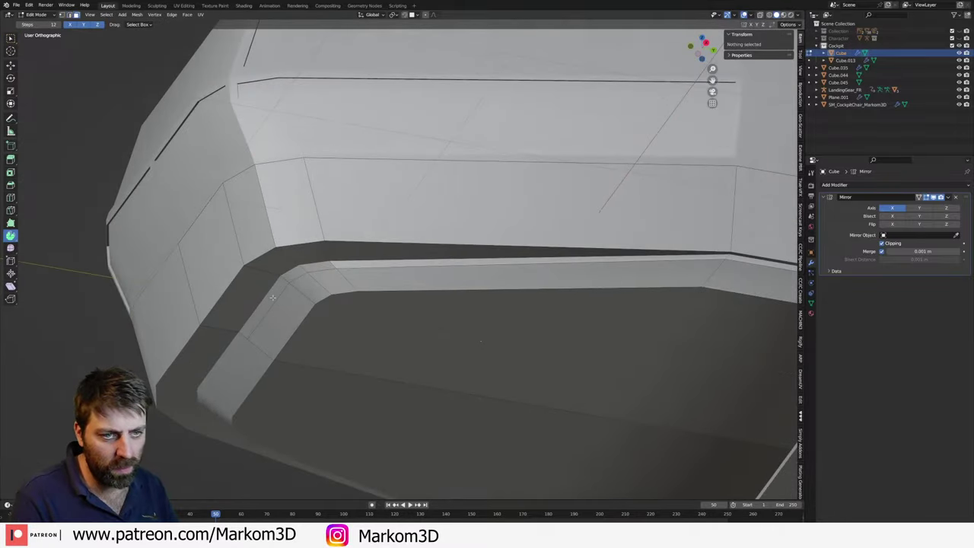
{"action": "left_click", "coordinate": [273, 296]}
{"action": "key", "text": "g"}
{"action": "key", "text": "y"}
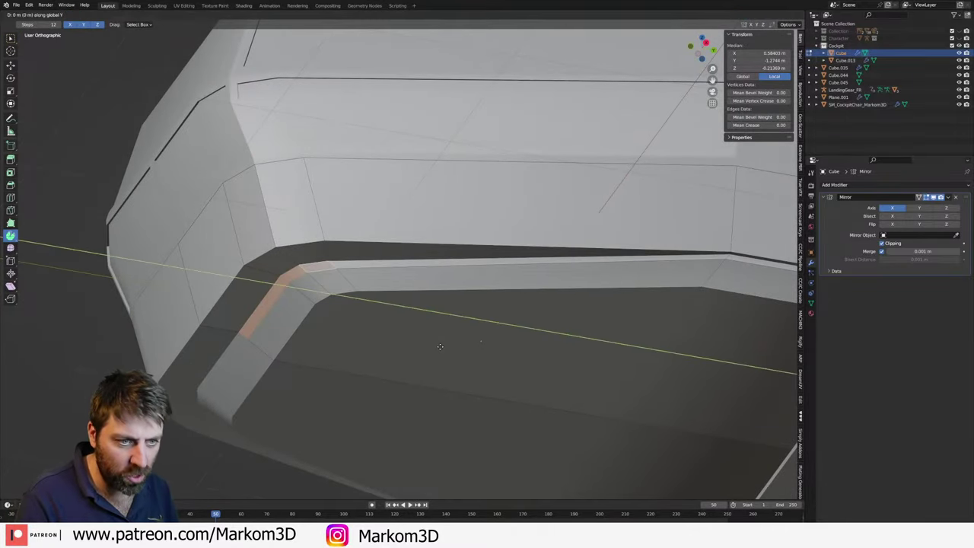
{"action": "left_click", "coordinate": [352, 333]}
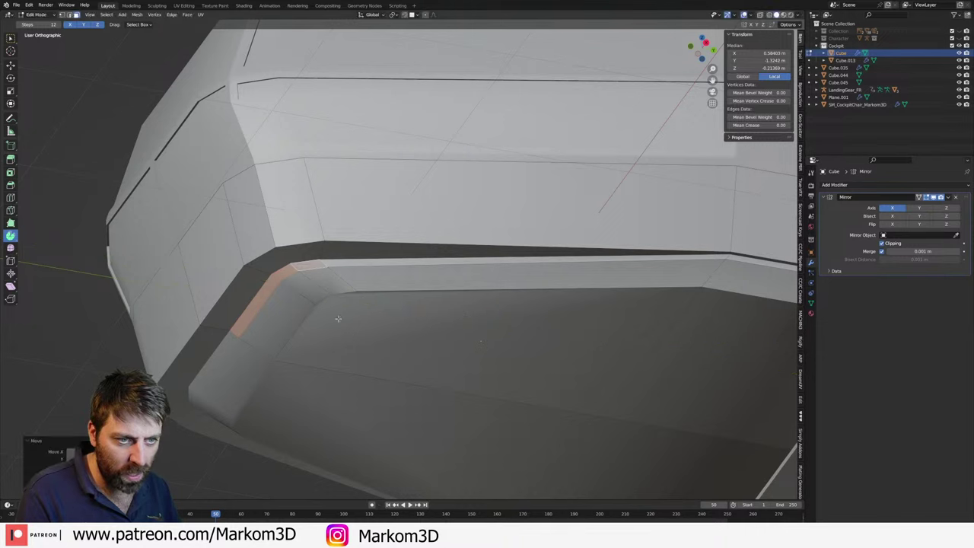
{"action": "key", "text": "g"}
{"action": "key", "text": "x"}
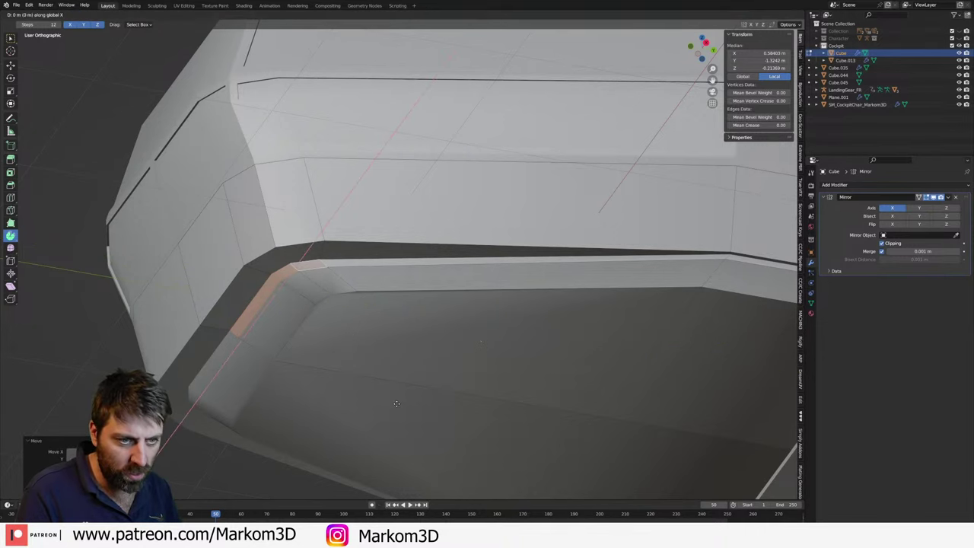
{"action": "left_click", "coordinate": [424, 349]}
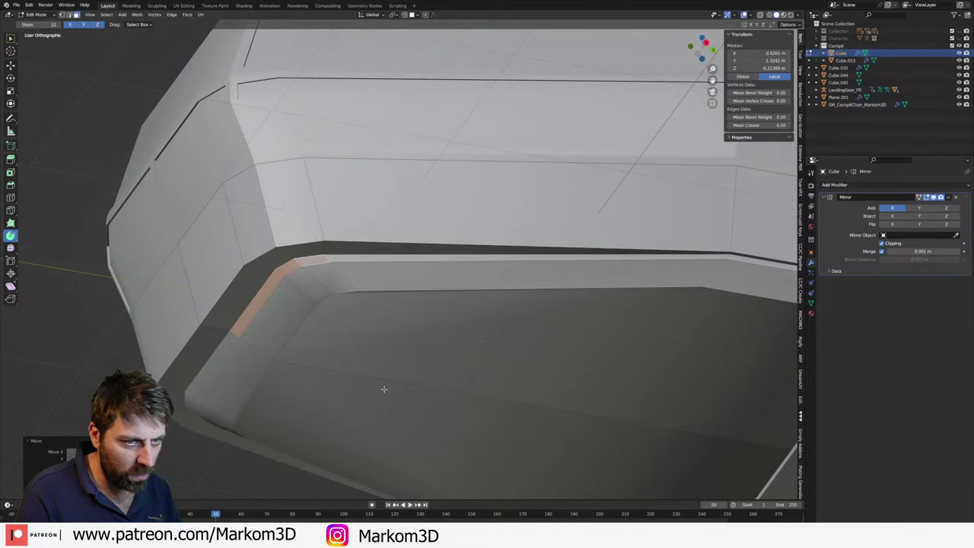
- Scale the lower corner edge along Y, then uniformly
{"action": "mouse_move", "coordinate": [383, 388]}
{"action": "middle_mouse_down"}
{"action": "mouse_move", "coordinate": [365, 439]}
{"action": "mouse_move", "coordinate": [391, 372]}
{"action": "mouse_move", "coordinate": [360, 386]}
{"action": "middle_mouse_up"}
{"action": "scroll", "coordinate": [359, 386], "scroll_direction": "up", "scroll_amount": 3}
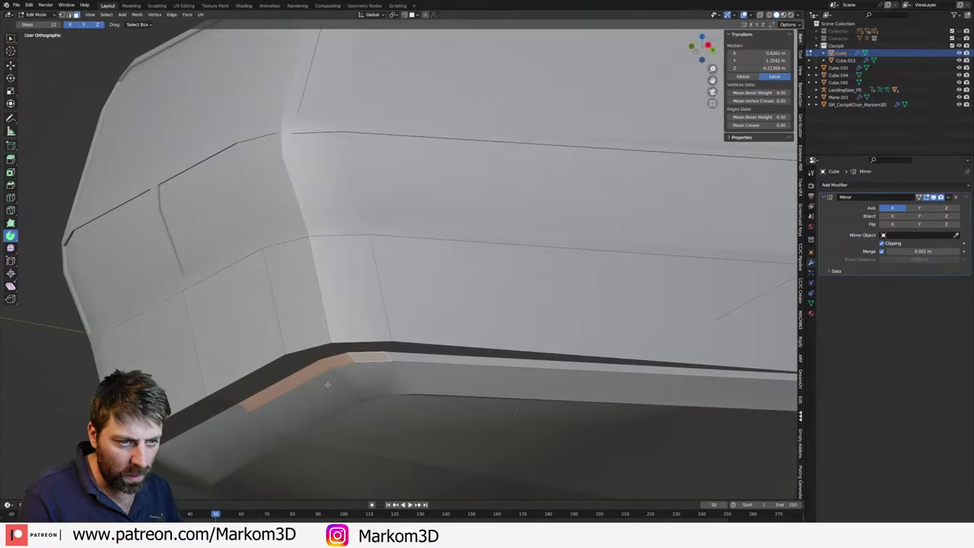
{"action": "scroll", "coordinate": [343, 401], "scroll_direction": "up", "scroll_amount": 3}
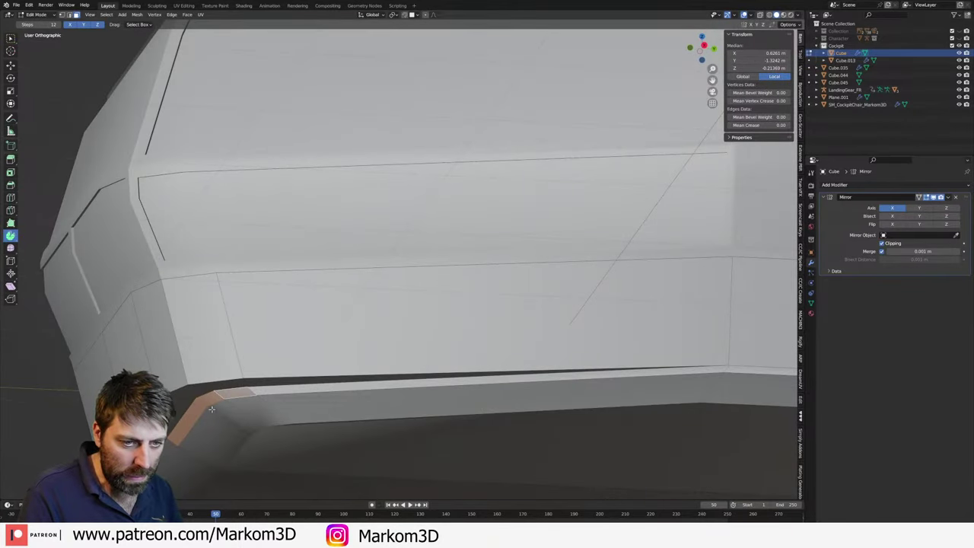
{"action": "key", "text": "s"}
{"action": "key", "text": "y"}
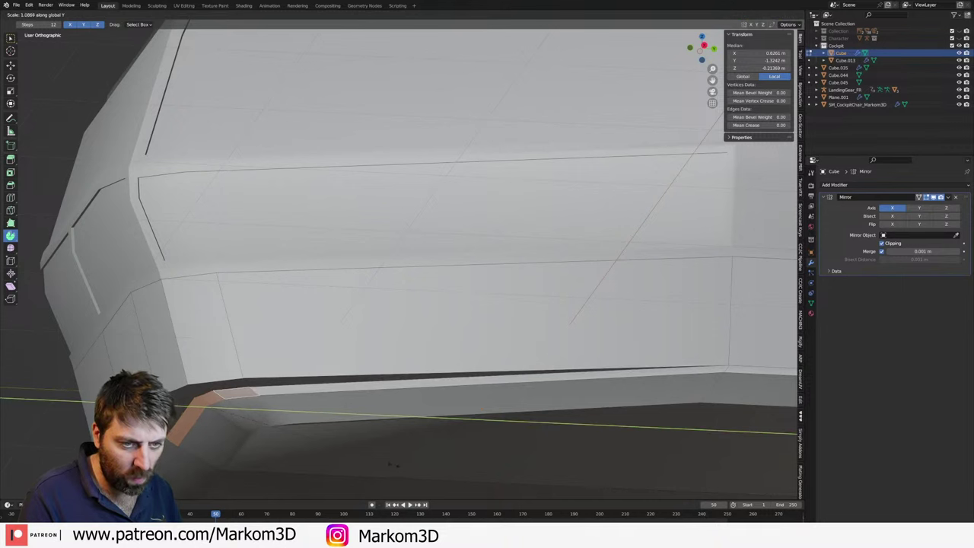
{"action": "left_click", "coordinate": [342, 453]}
{"action": "key", "text": "s"}
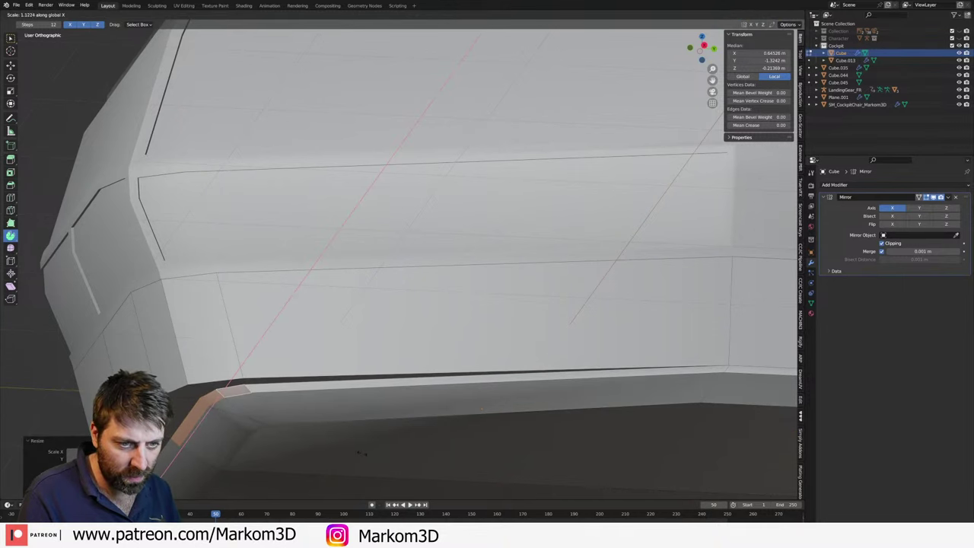
{"action": "left_click", "coordinate": [260, 433]}
- In Object Mode, move the selection along Y
{"action": "key", "text": "Tab"}
{"action": "key", "text": "Tab"}
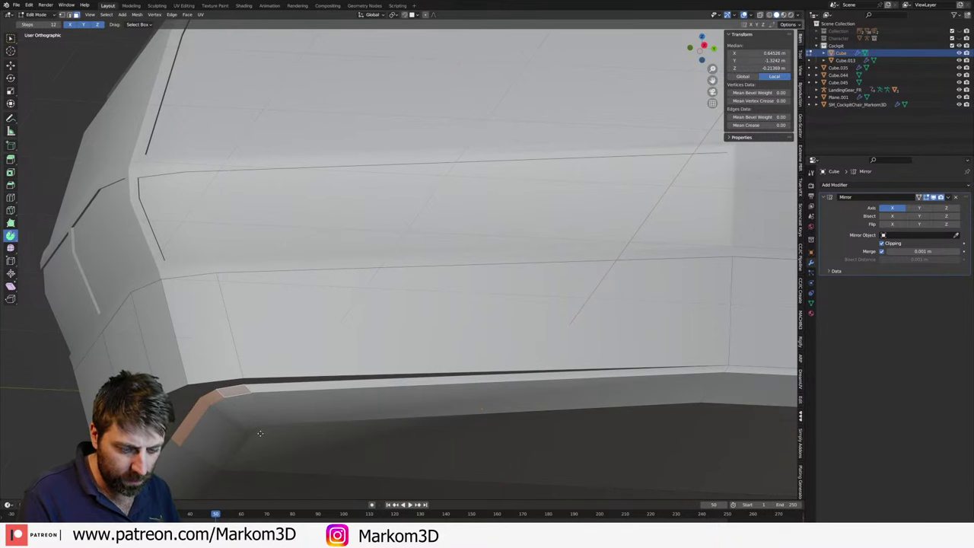
{"action": "key", "text": "g"}
{"action": "key", "text": "Escape"}
{"action": "key", "text": "g"}
{"action": "key", "text": "y"}
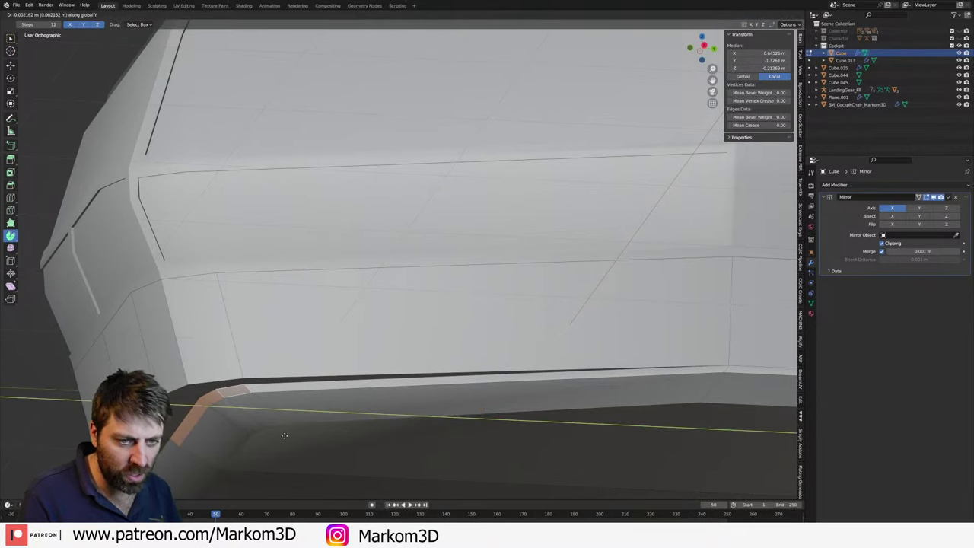
{"action": "left_click", "coordinate": [275, 436]}
{"action": "scroll", "coordinate": [273, 436], "scroll_direction": "down", "scroll_amount": 2}
- Slide the cockpit piece along Y in Edit Mode, then return to Object Mode to inspect it
{"action": "key", "text": "Tab"}
{"action": "mouse_move", "coordinate": [327, 425]}
{"action": "middle_mouse_down"}
{"action": "mouse_move", "coordinate": [483, 433]}
{"action": "mouse_move", "coordinate": [404, 353]}
{"action": "middle_mouse_up"}
{"action": "key", "text": "y"}
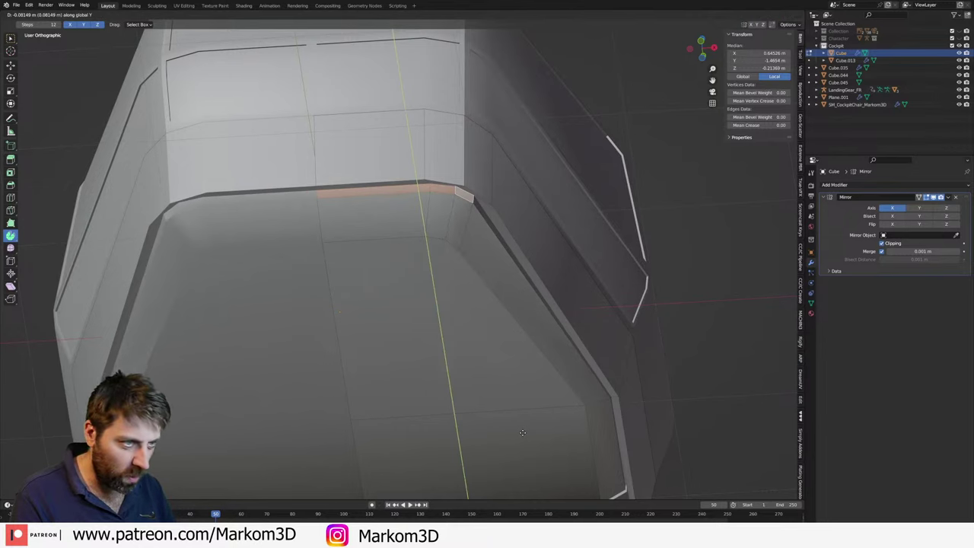
{"action": "left_click", "coordinate": [524, 434]}
{"action": "key", "text": "Tab"}
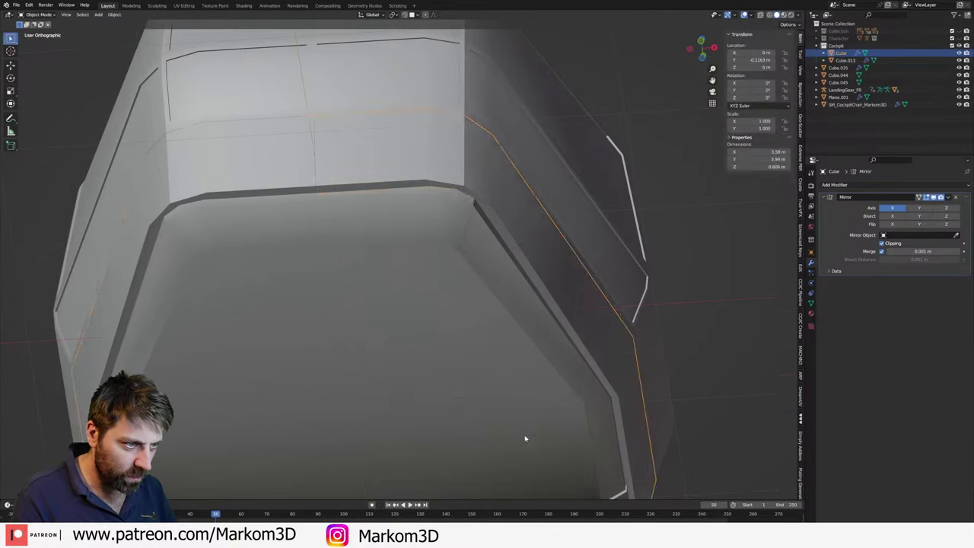
{"action": "scroll", "coordinate": [522, 441], "scroll_direction": "down", "scroll_amount": 5}
{"action": "mouse_move", "coordinate": [697, 393]}
{"action": "middle_mouse_down"}
{"action": "mouse_move", "coordinate": [522, 456]}
{"action": "mouse_move", "coordinate": [490, 454]}
{"action": "mouse_move", "coordinate": [482, 317]}
{"action": "mouse_move", "coordinate": [459, 375]}
{"action": "middle_mouse_up"}
{"action": "scroll", "coordinate": [460, 375], "scroll_direction": "up", "scroll_amount": 4}
{"action": "scroll", "coordinate": [459, 374], "scroll_direction": "up", "scroll_amount": 2}
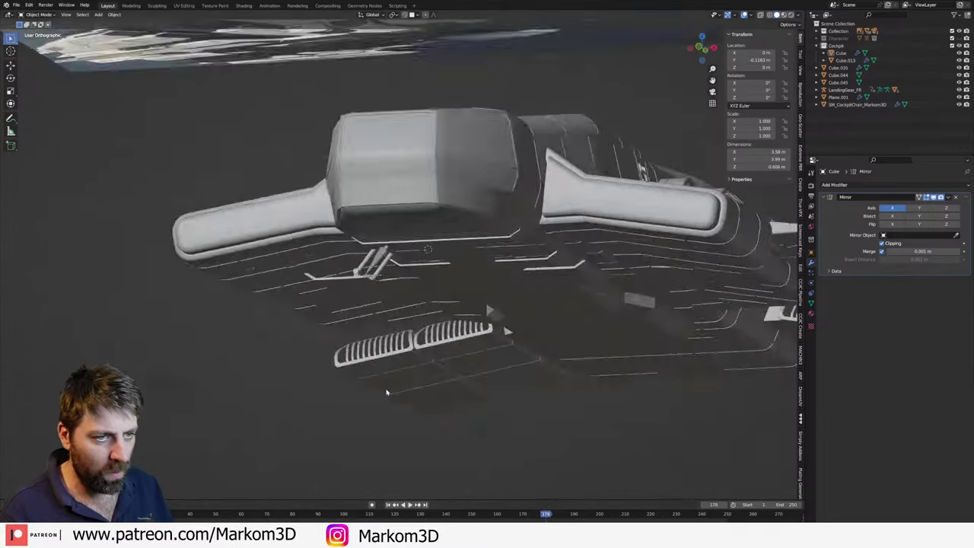
- Orbit around the ship's underside to inspect the gear, then select the landing-gear strut
{"action": "scroll", "coordinate": [374, 388], "scroll_direction": "up", "scroll_amount": 2}
{"action": "scroll", "coordinate": [374, 387], "scroll_direction": "up", "scroll_amount": 2}
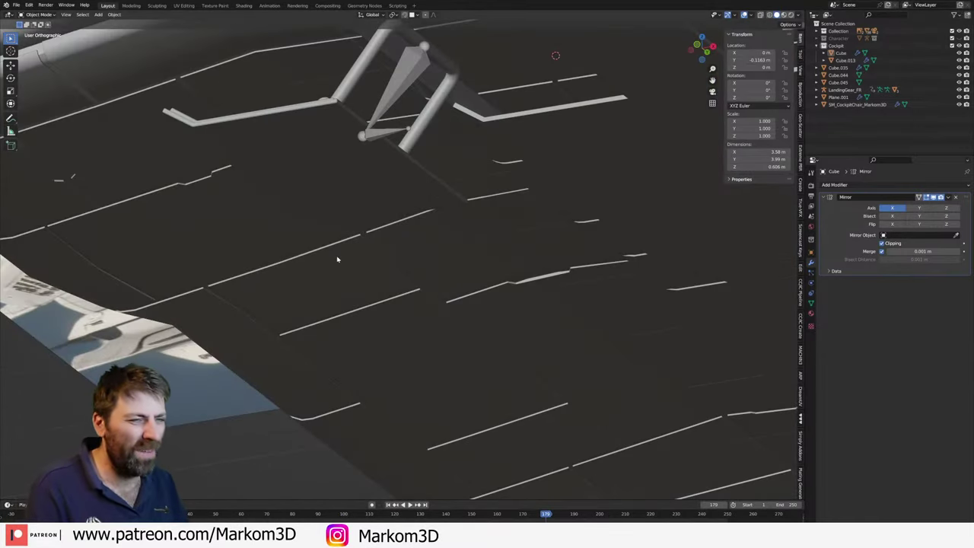
{"action": "middle_click_drag", "start_coordinate": [400, 160], "coordinate": [388, 190]}
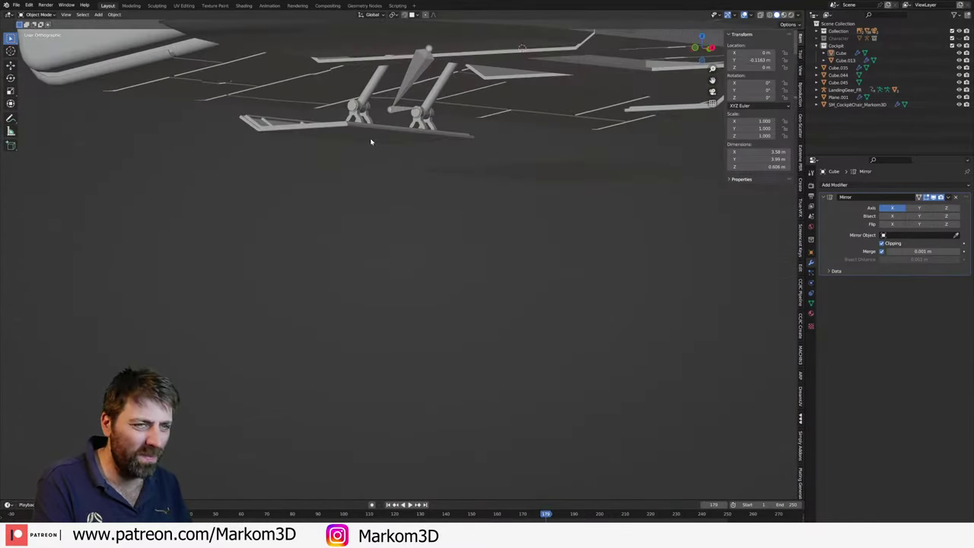
{"action": "mouse_move", "coordinate": [371, 142]}
{"action": "middle_mouse_down"}
{"action": "mouse_move", "coordinate": [400, 144]}
{"action": "mouse_move", "coordinate": [318, 349]}
{"action": "mouse_move", "coordinate": [354, 109]}
{"action": "middle_mouse_up"}
{"action": "scroll", "coordinate": [400, 144], "scroll_direction": "up", "scroll_amount": 3}
{"action": "scroll", "coordinate": [347, 172], "scroll_direction": "down", "scroll_amount": 3}
{"action": "scroll", "coordinate": [348, 155], "scroll_direction": "down", "scroll_amount": 3}
{"action": "scroll", "coordinate": [366, 221], "scroll_direction": "up", "scroll_amount": 5}
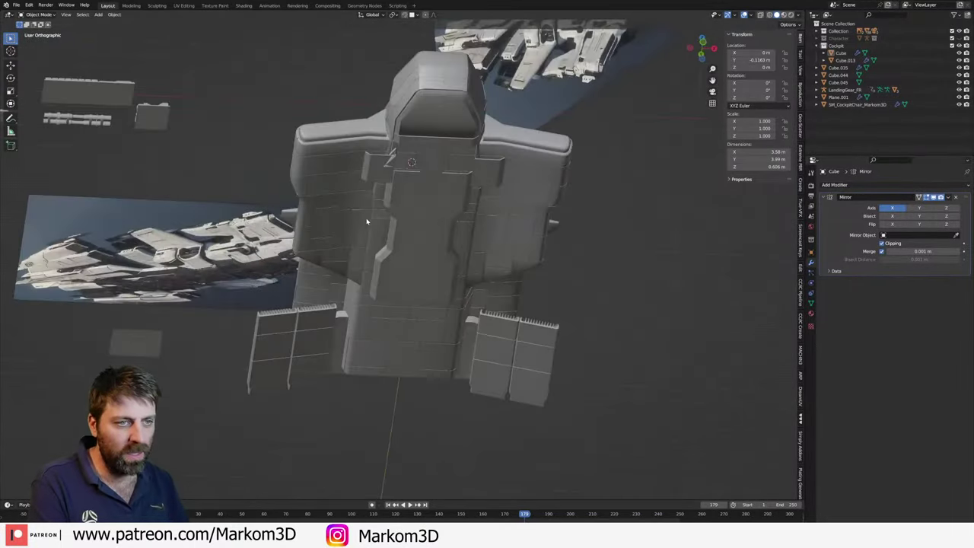
{"action": "scroll", "coordinate": [366, 221], "scroll_direction": "up", "scroll_amount": 3}
{"action": "scroll", "coordinate": [366, 221], "scroll_direction": "up", "scroll_amount": 3}
{"action": "left_click", "coordinate": [375, 225]}
{"action": "mouse_move", "coordinate": [376, 224]}
{"action": "middle_mouse_down"}
{"action": "mouse_move", "coordinate": [389, 224]}
{"action": "mouse_move", "coordinate": [372, 237]}
{"action": "middle_mouse_up"}
{"action": "left_click", "coordinate": [340, 242]}
- Select the landing-gear plate under the strut and view the gear area from above
{"action": "middle_click_drag", "start_coordinate": [321, 261], "coordinate": [358, 380]}
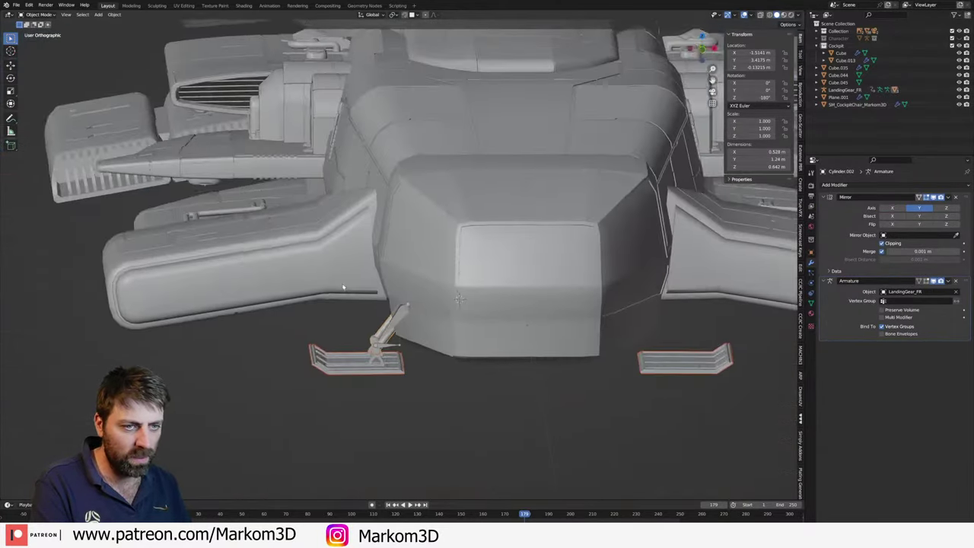
{"action": "scroll", "coordinate": [363, 388], "scroll_direction": "up", "scroll_amount": 5}
{"action": "left_click", "coordinate": [319, 268], "text": "shift"}
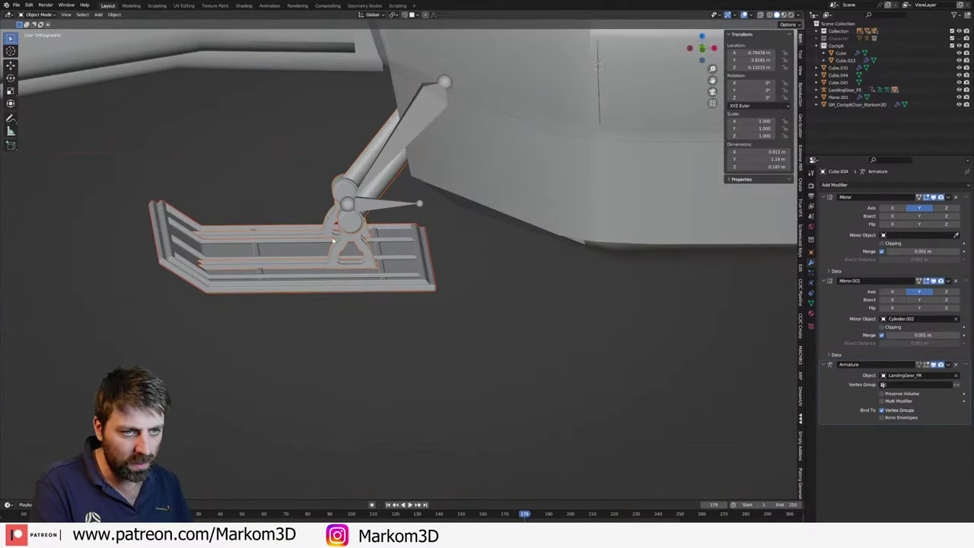
{"action": "middle_click_drag", "start_coordinate": [333, 240], "coordinate": [341, 285]}
{"action": "mouse_move", "coordinate": [415, 367]}
{"action": "middle_mouse_down"}
{"action": "mouse_move", "coordinate": [391, 381]}
{"action": "mouse_move", "coordinate": [348, 311]}
{"action": "mouse_move", "coordinate": [341, 366]}
{"action": "middle_mouse_up"}
{"action": "scroll", "coordinate": [389, 298], "scroll_direction": "up", "scroll_amount": 4}
{"action": "scroll", "coordinate": [389, 298], "scroll_direction": "down", "scroll_amount": 4}
{"action": "middle_click_drag", "start_coordinate": [402, 294], "coordinate": [411, 269]}
- Duplicate the selected bay plates with Shift+D and slide the copies along global Y
{"action": "scroll", "coordinate": [410, 265], "scroll_direction": "up", "scroll_amount": 2}
{"action": "key", "text": "shift+d"}
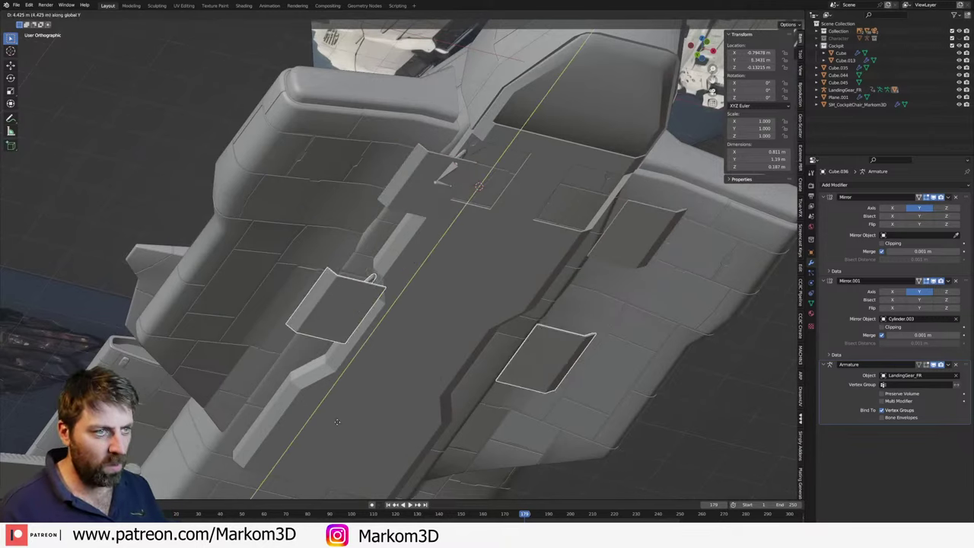
{"action": "left_click", "coordinate": [301, 433]}
{"action": "middle_click_drag", "start_coordinate": [301, 433], "coordinate": [363, 245]}
{"action": "scroll", "coordinate": [363, 245], "scroll_direction": "down", "scroll_amount": 4}
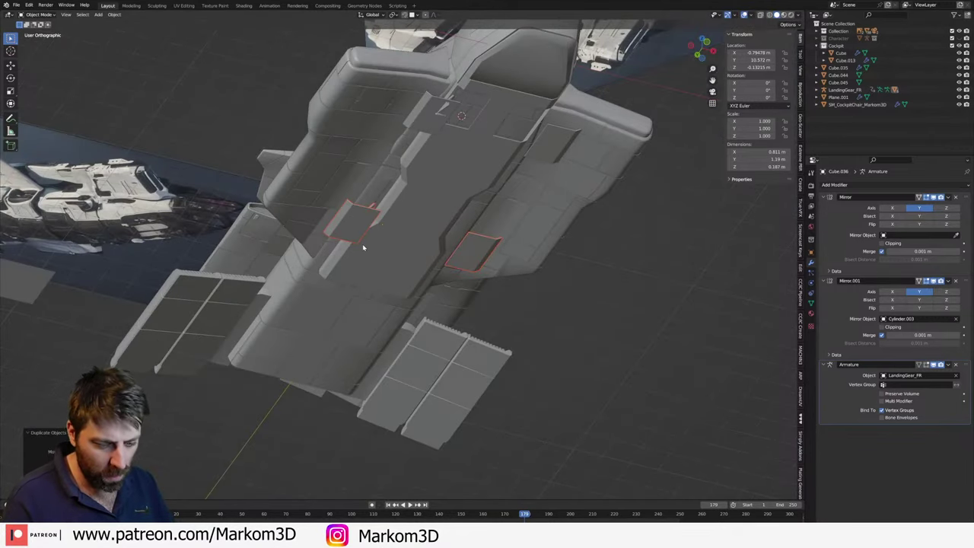
{"action": "key", "text": "g"}
{"action": "key", "text": "y"}
{"action": "left_click", "coordinate": [336, 345]}
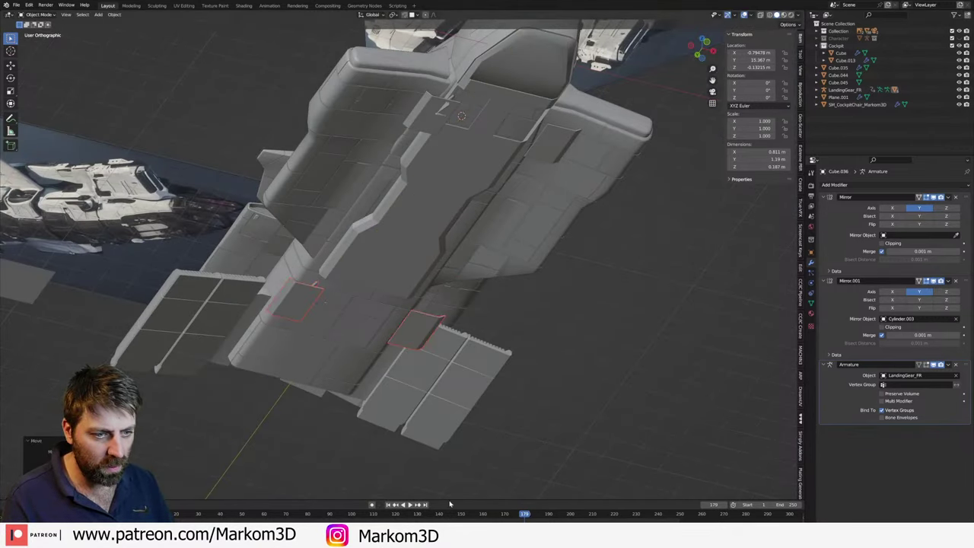
- Reposition the duplicated plates further along the hull to Y 15.367 m
{"action": "left_click_drag", "start_coordinate": [483, 516], "coordinate": [259, 515]}
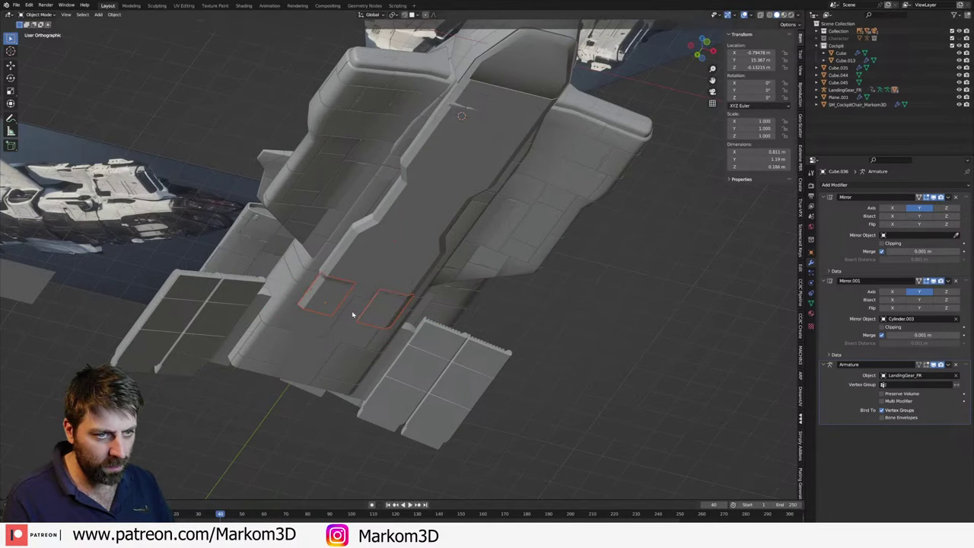
{"action": "middle_click_drag", "start_coordinate": [352, 314], "coordinate": [407, 291], "text": "shift"}
{"action": "key", "text": "g"}
{"action": "key", "text": "y"}
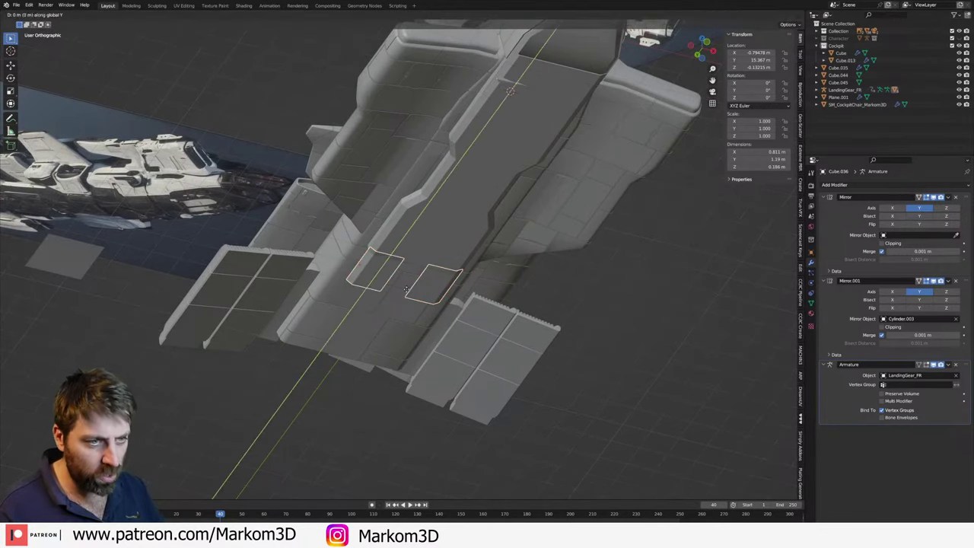
{"action": "left_click", "coordinate": [400, 290]}
- In Edit Mode, snap the 3D cursor to the selected plates
{"action": "scroll", "coordinate": [394, 251], "scroll_direction": "up", "scroll_amount": 5}
{"action": "key", "text": "Tab"}
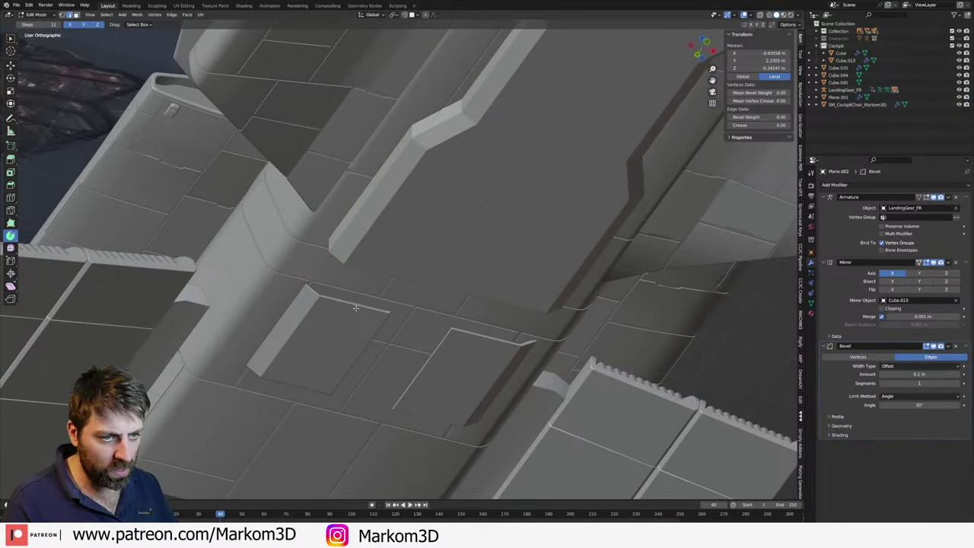
{"action": "key", "text": "shift+s"}
{"action": "left_click", "coordinate": [357, 351]}
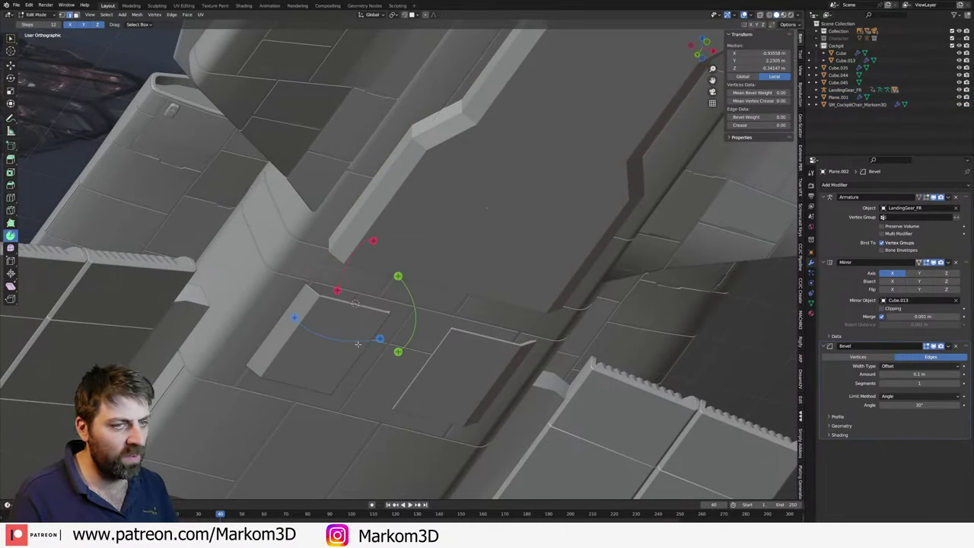
- Inspect the bottom panel plate, undoing and redoing the raised-rail change
{"action": "scroll", "coordinate": [553, 301], "scroll_direction": "down", "scroll_amount": 4}
{"action": "middle_click_drag", "start_coordinate": [553, 301], "coordinate": [712, 158]}
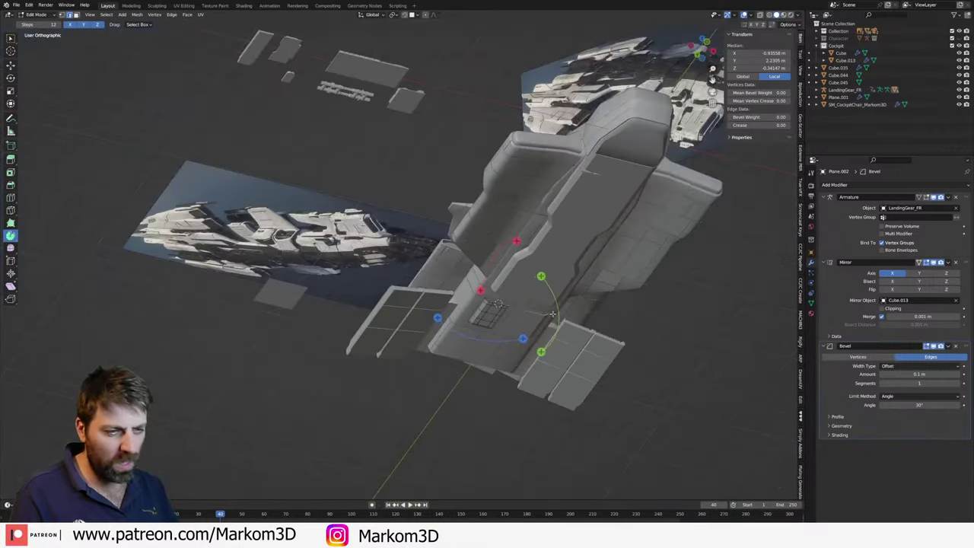
{"action": "scroll", "coordinate": [711, 158], "scroll_direction": "up", "scroll_amount": 4}
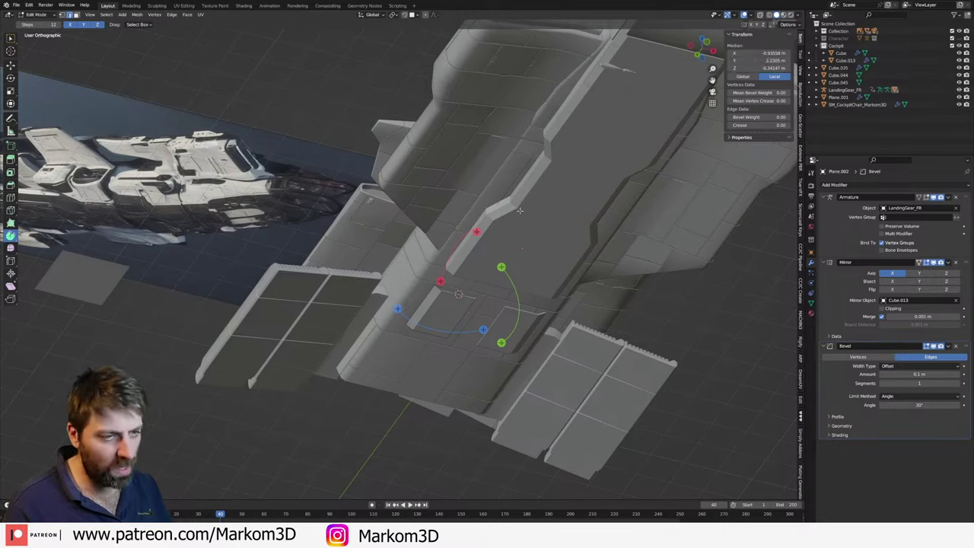
{"action": "middle_click_drag", "start_coordinate": [520, 211], "coordinate": [496, 277]}
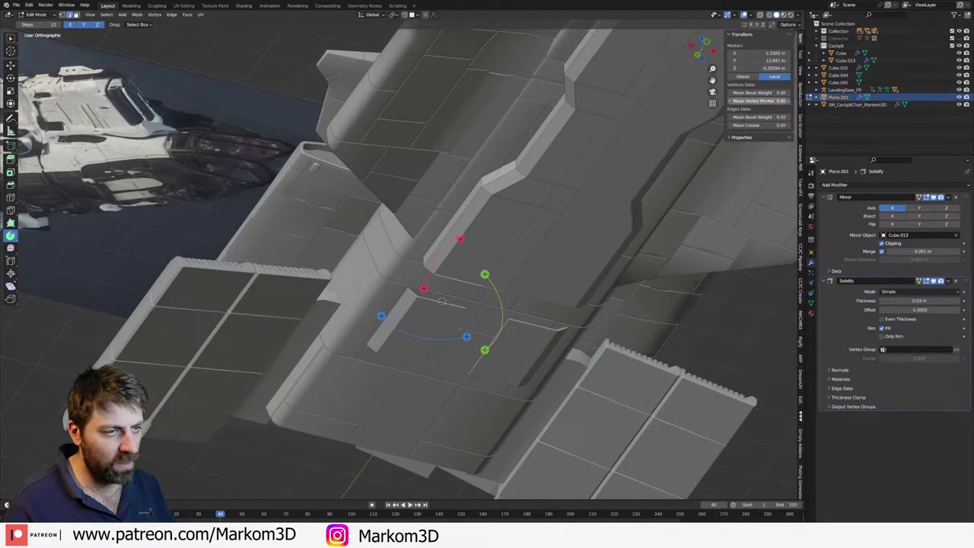
{"action": "key", "text": "ctrl+z"}
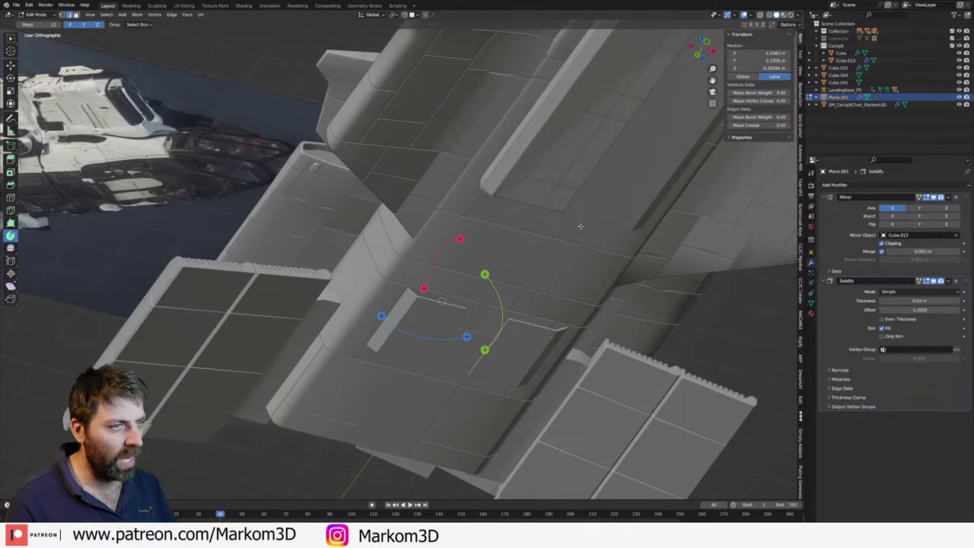
{"action": "key", "text": "ctrl+shift+z"}
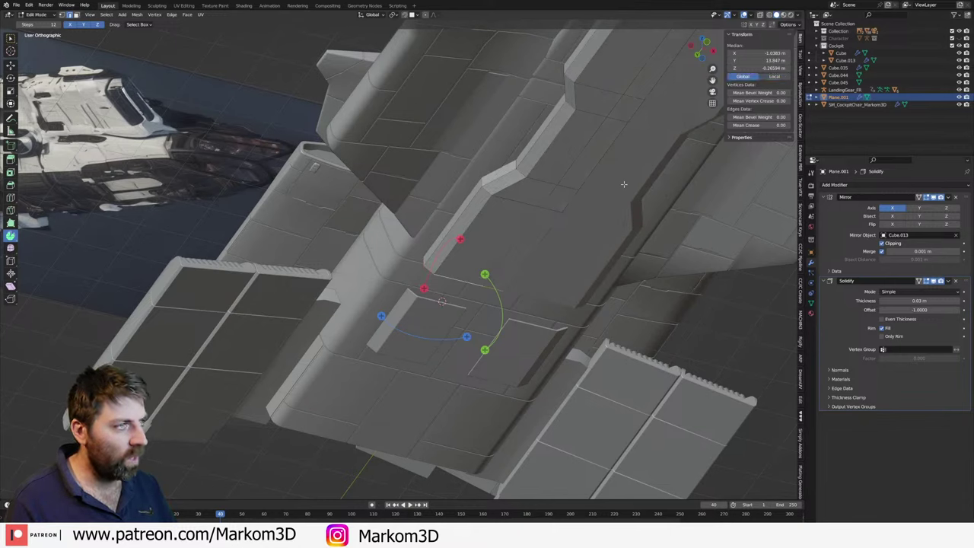
{"action": "key", "text": "ctrl+z"}
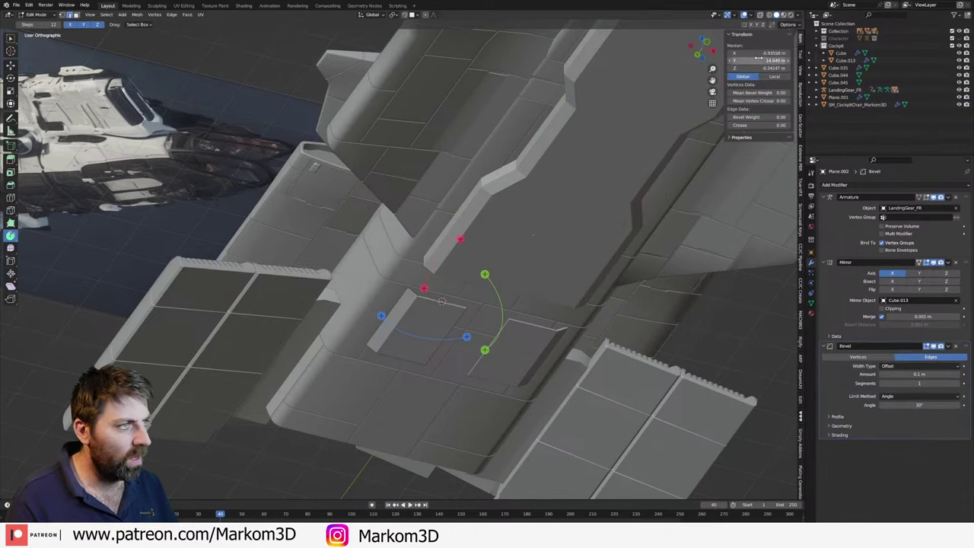
{"action": "key", "text": "ctrl+shift+z"}
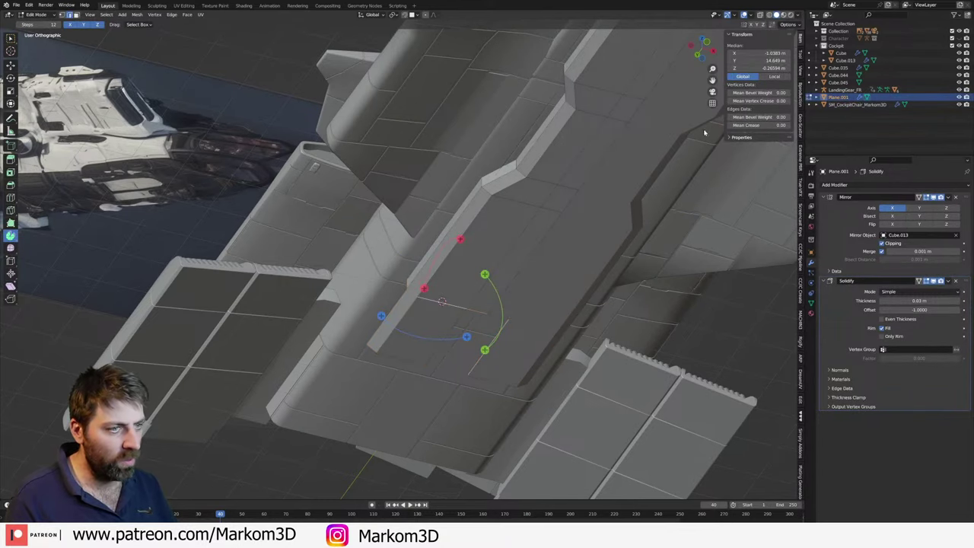
- Slide the selected panel section along global Y and extend it further forward
{"action": "mouse_move", "coordinate": [705, 133]}
{"action": "middle_mouse_down", "text": "shift"}
{"action": "mouse_move", "coordinate": [477, 274]}
{"action": "mouse_move", "coordinate": [511, 218]}
{"action": "middle_mouse_up", "text": "shift"}
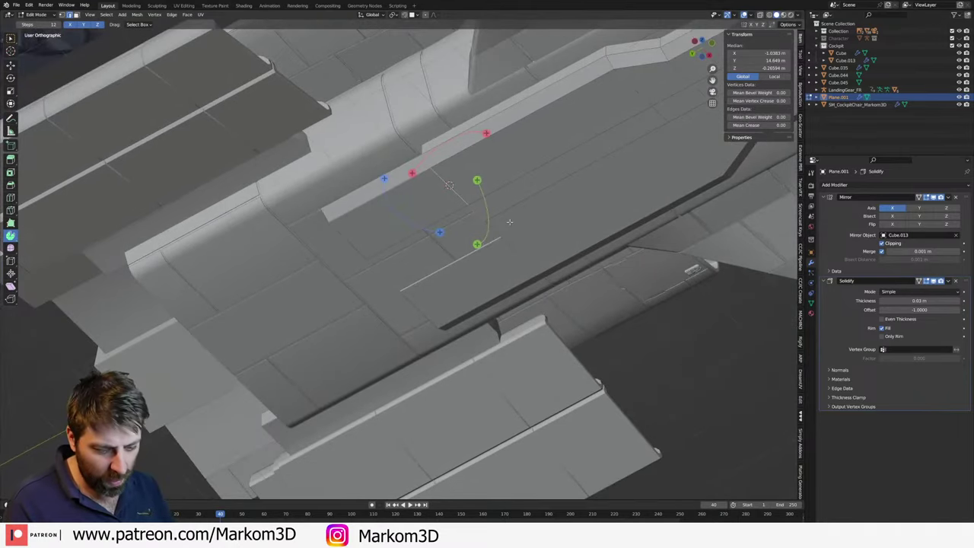
{"action": "key", "text": "g"}
{"action": "key", "text": "y"}
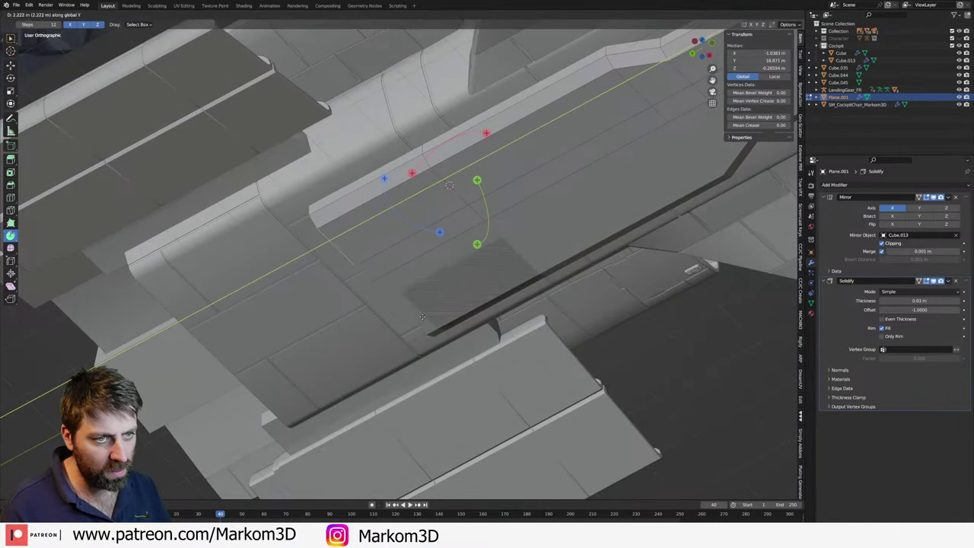
{"action": "left_click", "coordinate": [491, 244]}
{"action": "mouse_move", "coordinate": [294, 253]}
{"action": "middle_mouse_down", "text": "shift"}
{"action": "mouse_move", "coordinate": [412, 209]}
{"action": "mouse_move", "coordinate": [291, 97]}
{"action": "mouse_move", "coordinate": [323, 149]}
{"action": "middle_mouse_up", "text": "shift"}
{"action": "key", "text": "alt+q"}
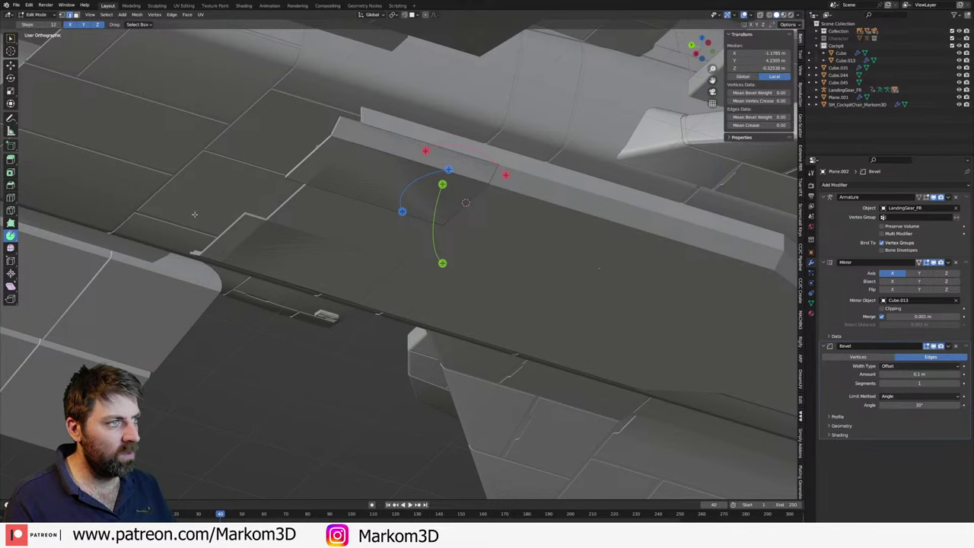
{"action": "key", "text": "alt+q"}
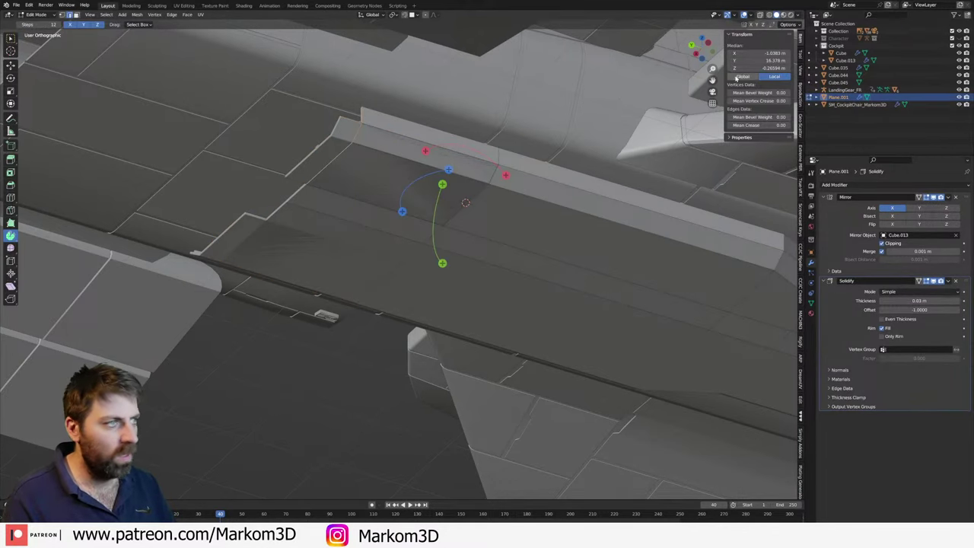
{"action": "left_click_drag", "start_coordinate": [751, 60], "coordinate": [751, 60]}
{"action": "middle_click_drag", "start_coordinate": [377, 200], "coordinate": [423, 220], "text": "shift"}
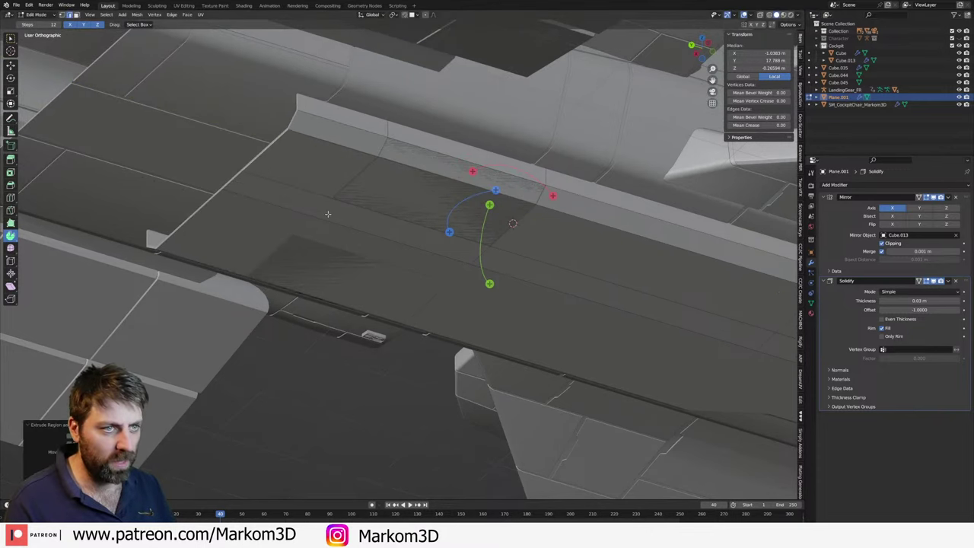
- Return to Object Mode, then select two adjacent panel faces and bring up their options
{"action": "key", "text": "Tab"}
{"action": "key", "text": "Tab"}
{"action": "left_click", "coordinate": [428, 169]}
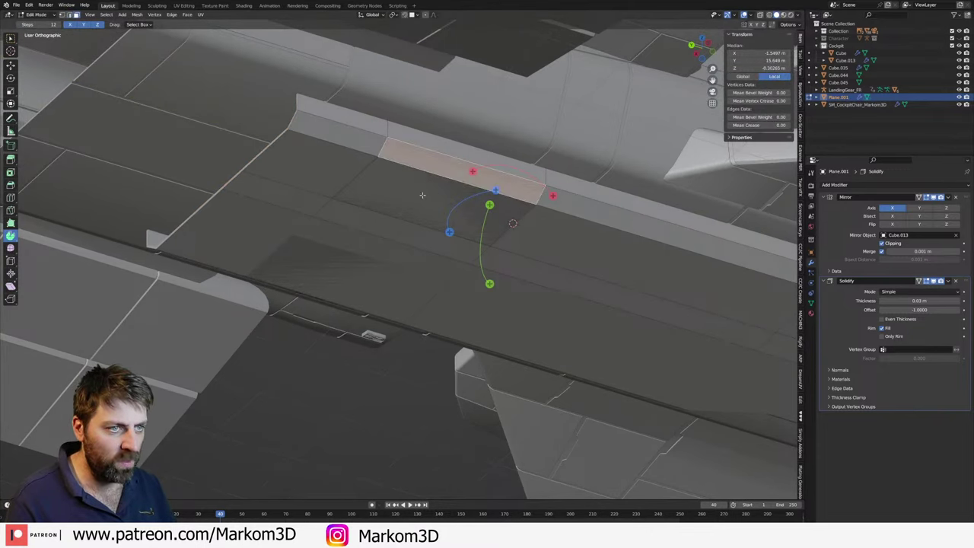
{"action": "left_click", "coordinate": [431, 197], "text": "shift"}
{"action": "right_click", "coordinate": [431, 197]}
{"action": "scroll", "coordinate": [431, 197], "scroll_direction": "down", "scroll_amount": 8}
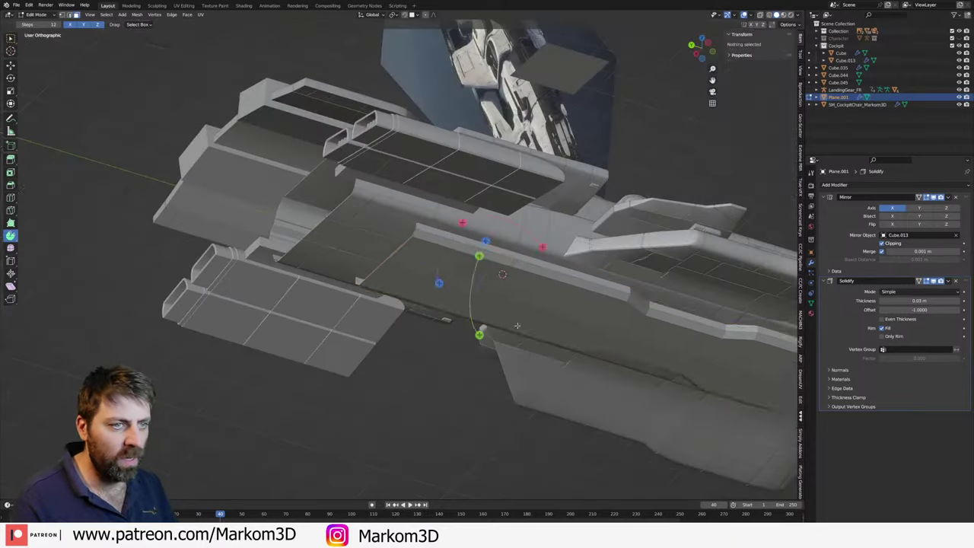
{"action": "key", "text": "Tab"}
{"action": "mouse_move", "coordinate": [520, 359]}
{"action": "middle_mouse_down"}
{"action": "mouse_move", "coordinate": [634, 418]}
{"action": "mouse_move", "coordinate": [629, 394]}
{"action": "middle_mouse_up"}
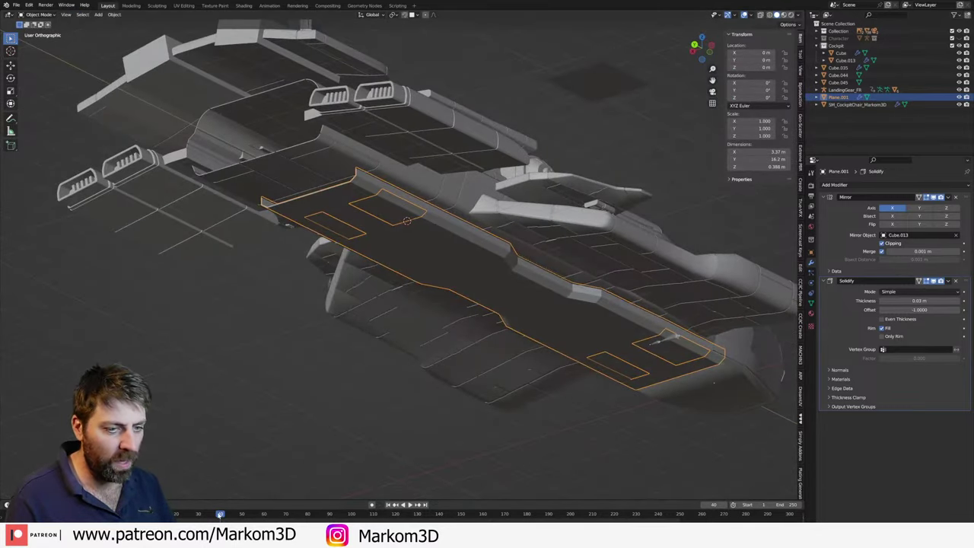
{"action": "left_click_drag", "start_coordinate": [282, 512], "coordinate": [464, 517]}
{"action": "scroll", "coordinate": [562, 441], "scroll_direction": "down", "scroll_amount": 6}
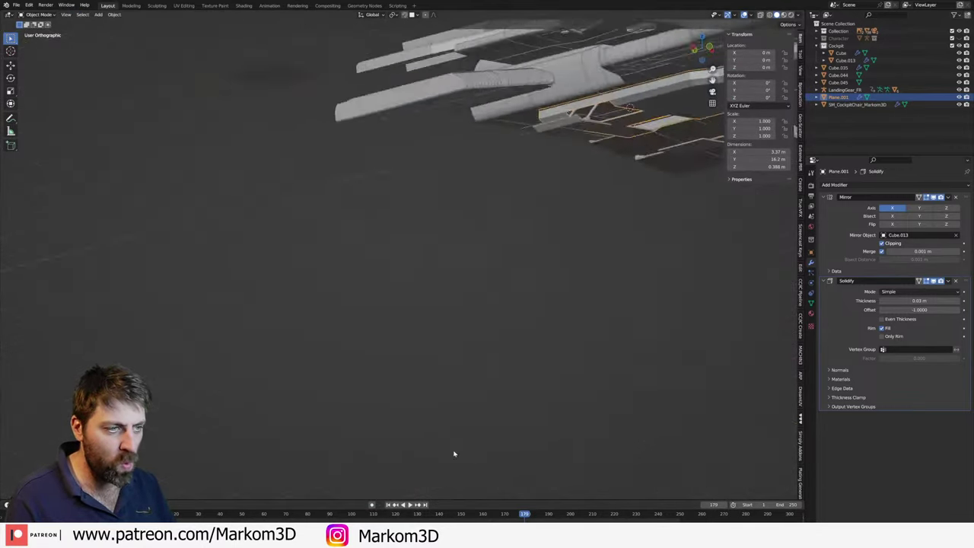
{"action": "mouse_move", "coordinate": [454, 454]}
{"action": "middle_mouse_down"}
{"action": "mouse_move", "coordinate": [545, 350]}
{"action": "mouse_move", "coordinate": [513, 361]}
{"action": "mouse_move", "coordinate": [492, 354]}
{"action": "mouse_move", "coordinate": [459, 383]}
{"action": "middle_mouse_up"}
{"action": "scroll", "coordinate": [492, 355], "scroll_direction": "up", "scroll_amount": 3}
{"action": "scroll", "coordinate": [436, 329], "scroll_direction": "up", "scroll_amount": 4}
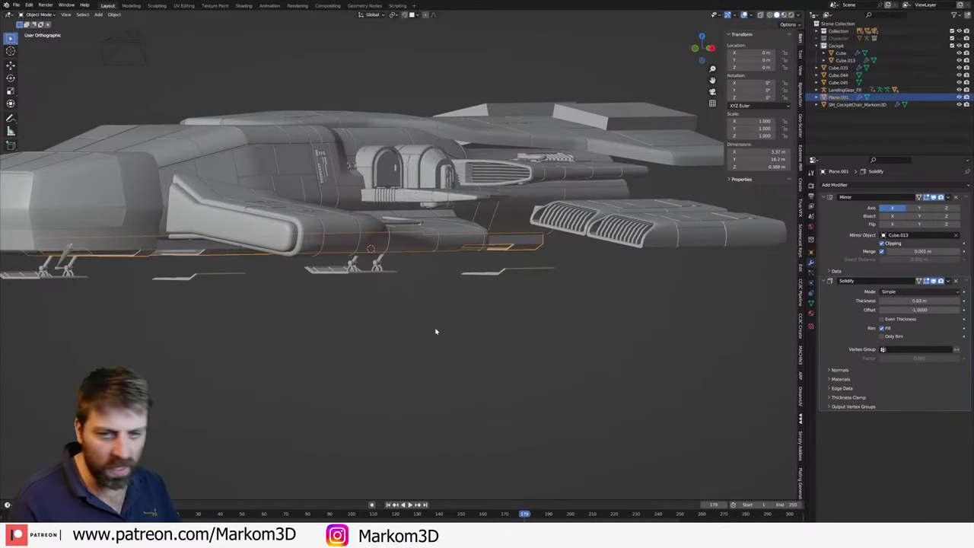
{"action": "middle_click_drag", "start_coordinate": [436, 331], "coordinate": [89, 262]}
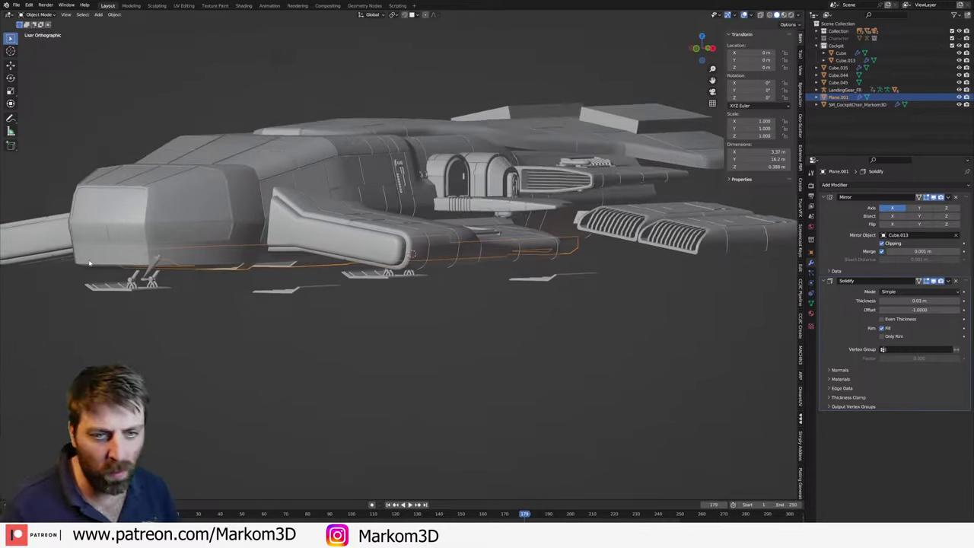
{"action": "scroll", "coordinate": [282, 289], "scroll_direction": "up", "scroll_amount": 3}
{"action": "scroll", "coordinate": [289, 282], "scroll_direction": "up", "scroll_amount": 3}
{"action": "mouse_move", "coordinate": [290, 282]}
{"action": "middle_mouse_down"}
{"action": "mouse_move", "coordinate": [293, 413]}
{"action": "mouse_move", "coordinate": [585, 428]}
{"action": "mouse_move", "coordinate": [514, 364]}
{"action": "middle_mouse_up"}
{"action": "scroll", "coordinate": [514, 363], "scroll_direction": "up", "scroll_amount": 3}
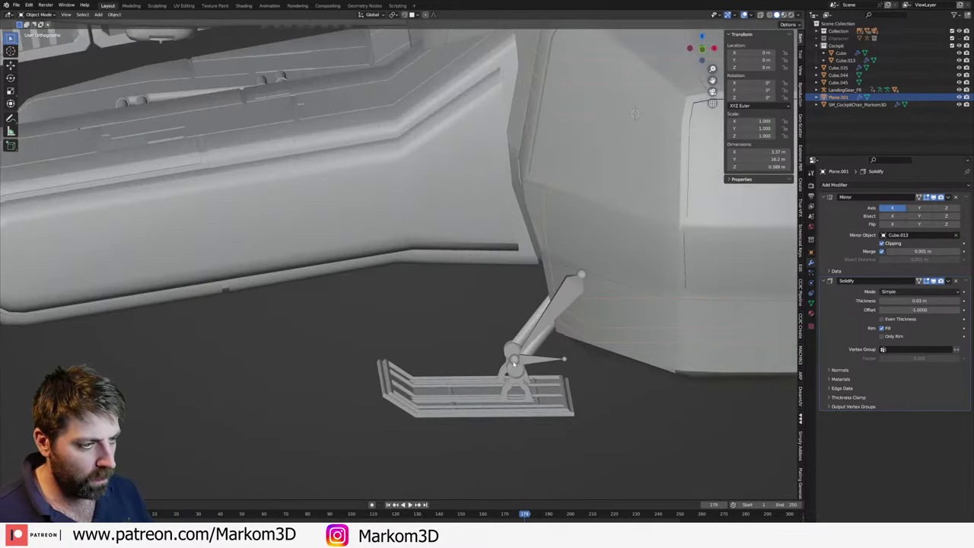
- Select the whole strut mesh in X-ray Edit Mode and add loop cuts around it
{"action": "left_click", "coordinate": [548, 340]}
{"action": "key", "text": "Tab"}
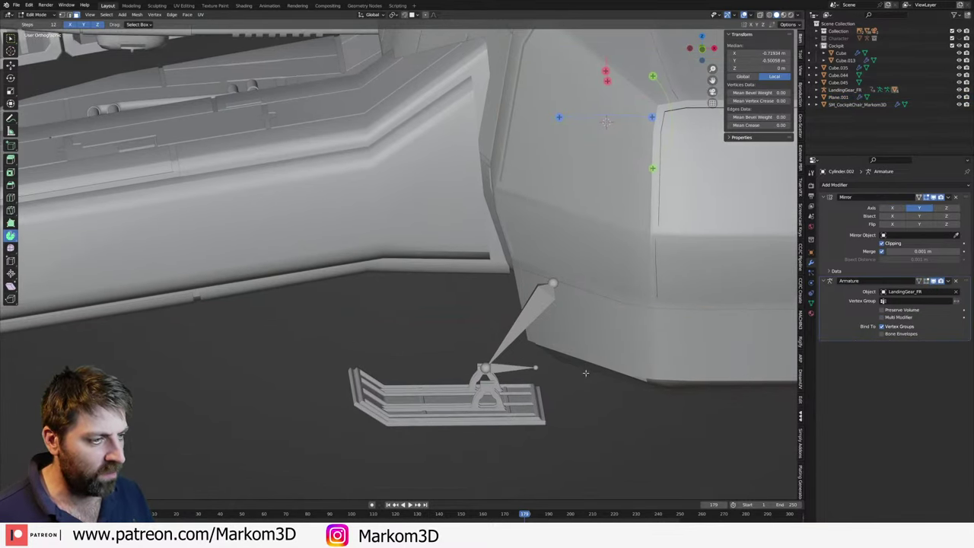
{"action": "key", "text": "shift+z"}
{"action": "key", "text": "ctrl+l"}
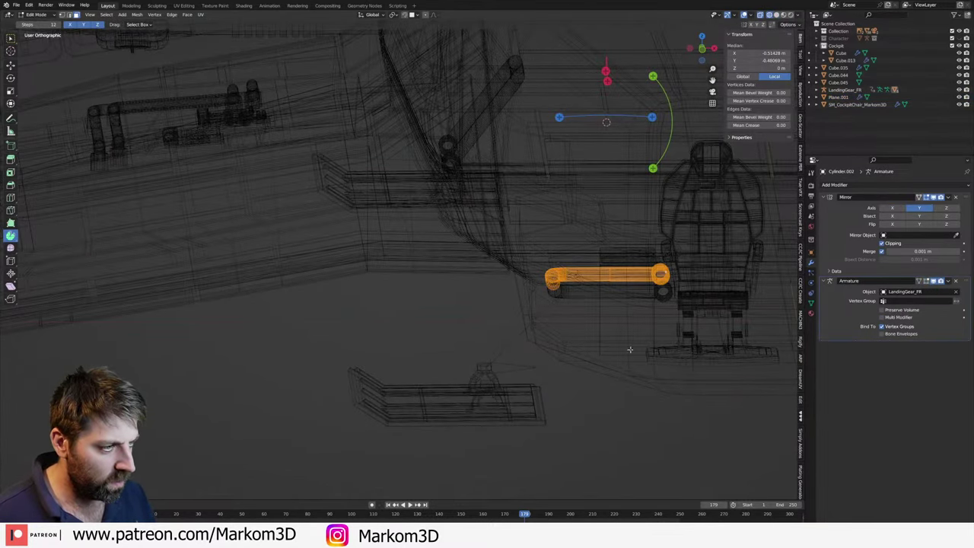
{"action": "scroll", "coordinate": [630, 349], "scroll_direction": "up", "scroll_amount": 2}
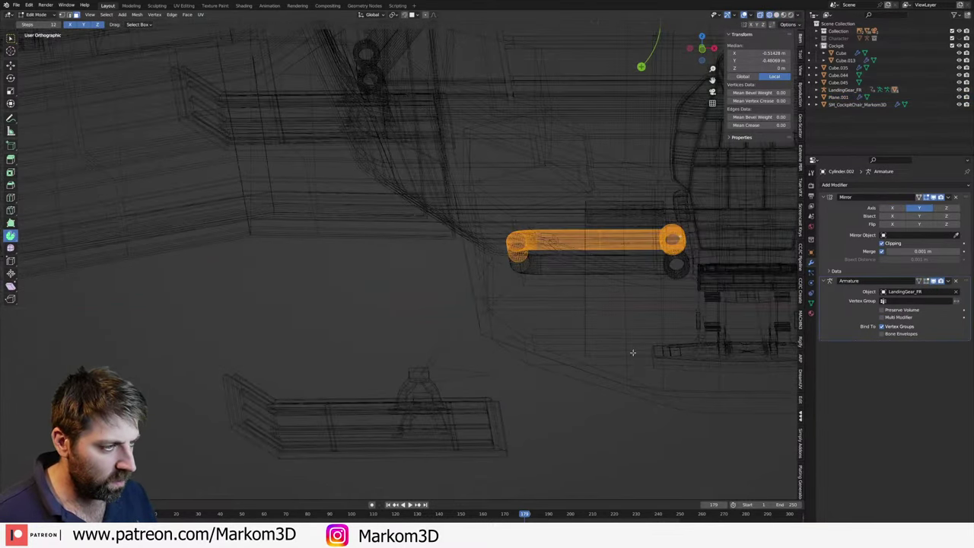
{"action": "left_click", "coordinate": [609, 259]}
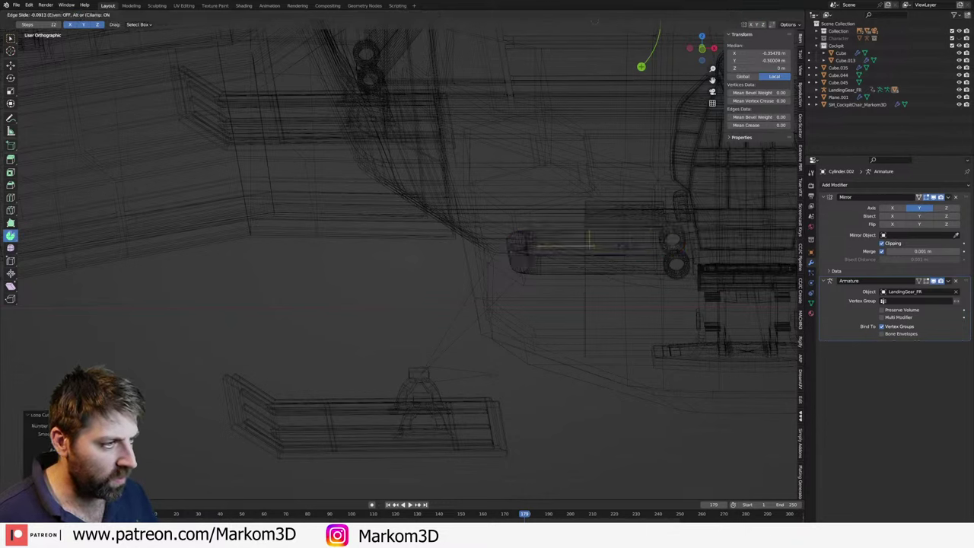
{"action": "left_click", "coordinate": [543, 242]}
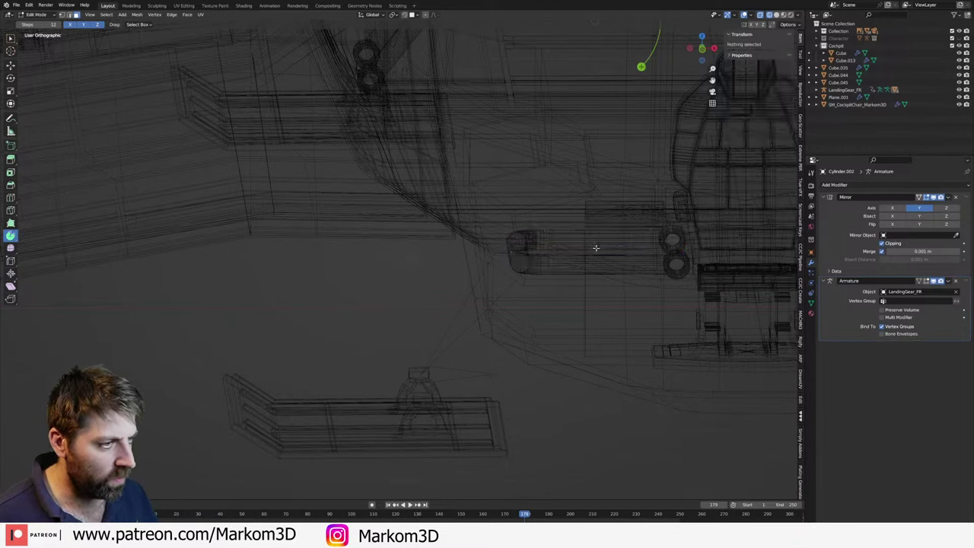
- Cancel trial extrude and X-scale of the band, return to Object Mode with X-ray off
{"action": "key", "text": "e"}
{"action": "right_click", "coordinate": [644, 301]}
{"action": "key", "text": "s"}
{"action": "key", "text": "x"}
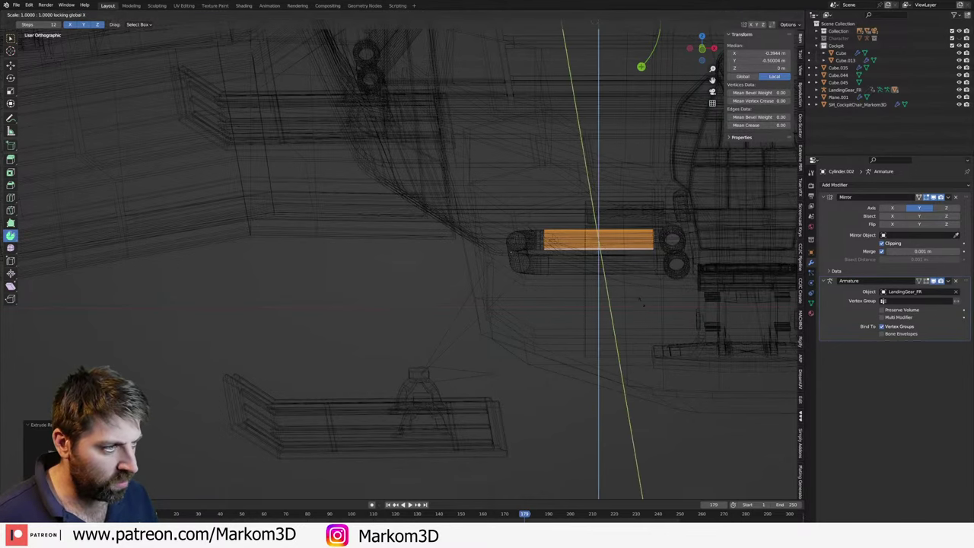
{"action": "right_click", "coordinate": [644, 302]}
{"action": "key", "text": "ctrl+Tab"}
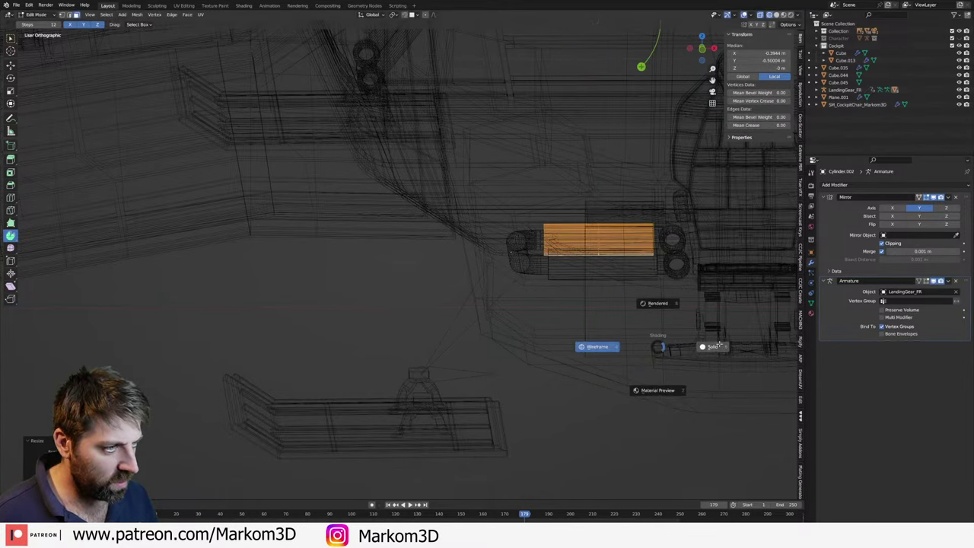
{"action": "left_click", "coordinate": [595, 343]}
{"action": "key", "text": "alt+z"}
- Orbit around the ship's underside and select the LandingGear_FR rig beside the strut
{"action": "mouse_move", "coordinate": [498, 440]}
{"action": "middle_mouse_down"}
{"action": "mouse_move", "coordinate": [502, 365]}
{"action": "mouse_move", "coordinate": [551, 284]}
{"action": "mouse_move", "coordinate": [428, 322]}
{"action": "middle_mouse_up"}
{"action": "scroll", "coordinate": [551, 284], "scroll_direction": "down", "scroll_amount": 4}
{"action": "scroll", "coordinate": [429, 322], "scroll_direction": "up", "scroll_amount": 4}
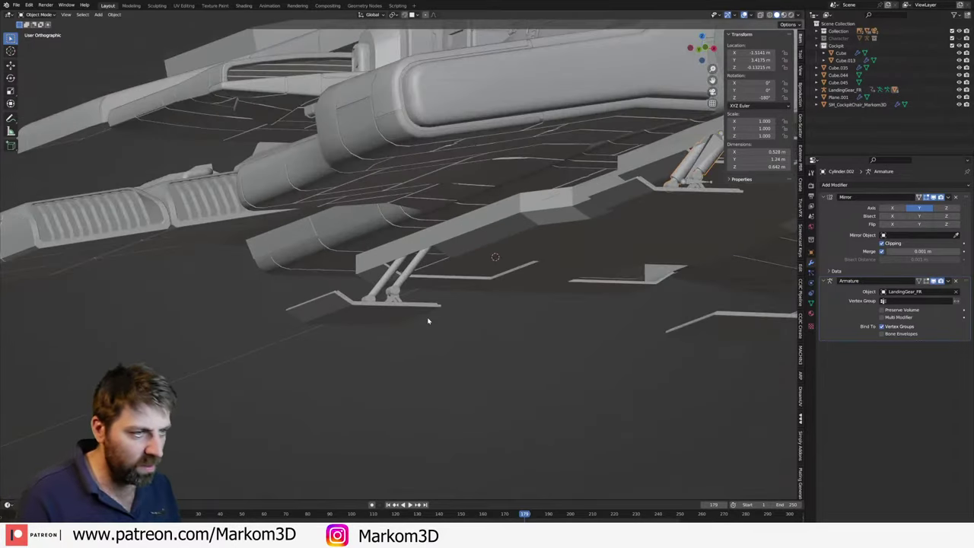
{"action": "middle_click_drag", "start_coordinate": [404, 281], "coordinate": [422, 288]}
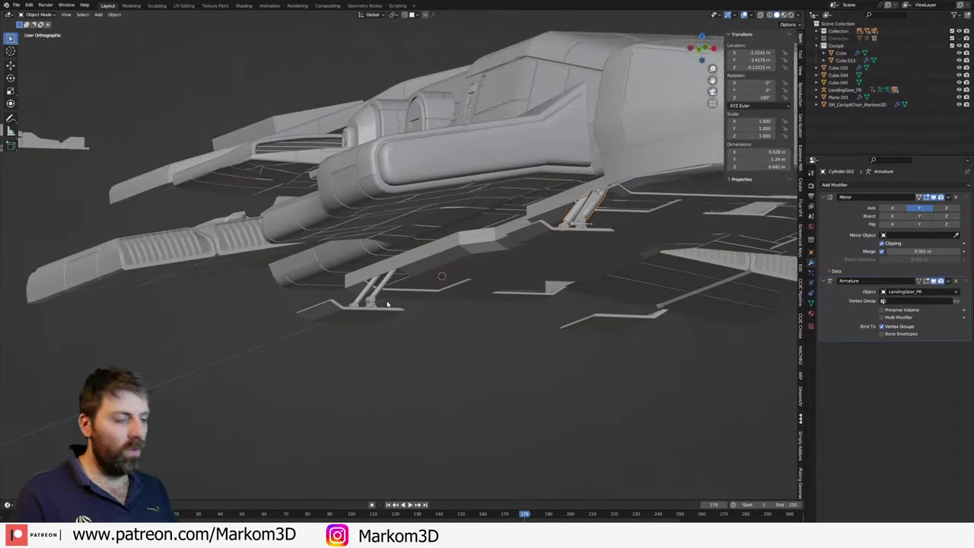
{"action": "scroll", "coordinate": [424, 282], "scroll_direction": "up", "scroll_amount": 2}
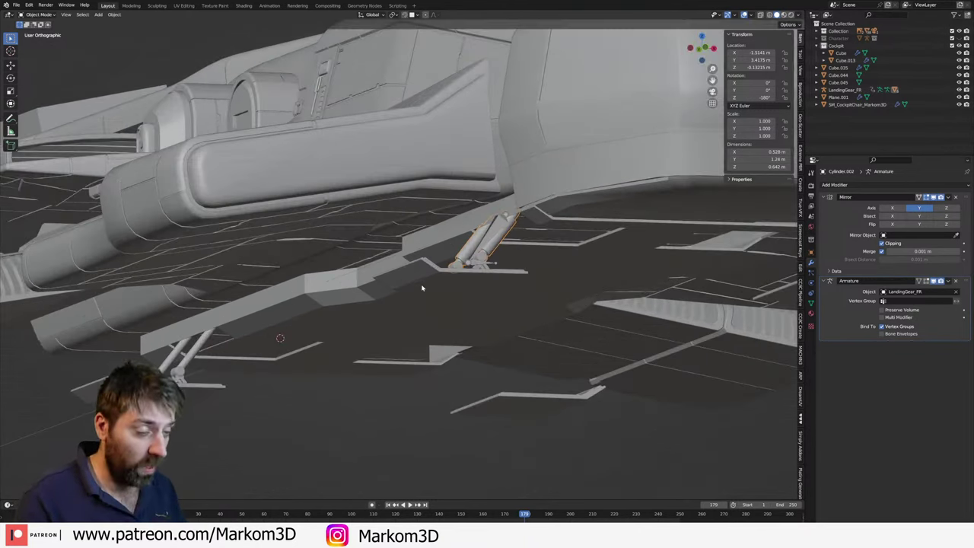
{"action": "mouse_move", "coordinate": [462, 218]}
{"action": "middle_mouse_down"}
{"action": "mouse_move", "coordinate": [447, 226]}
{"action": "mouse_move", "coordinate": [511, 209]}
{"action": "middle_mouse_up"}
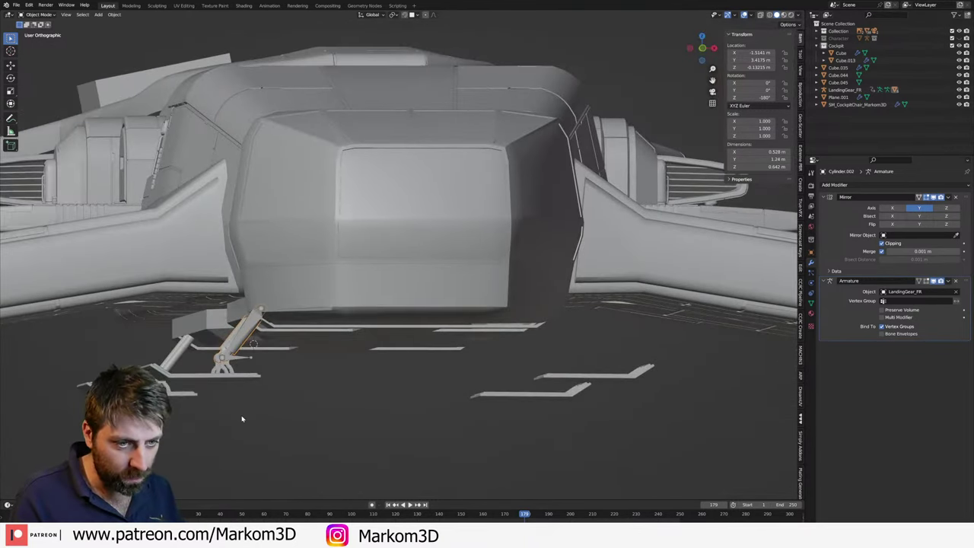
{"action": "middle_click_drag", "start_coordinate": [242, 419], "coordinate": [261, 404]}
{"action": "left_click", "coordinate": [377, 308]}
{"action": "scroll", "coordinate": [373, 304], "scroll_direction": "up", "scroll_amount": 3}
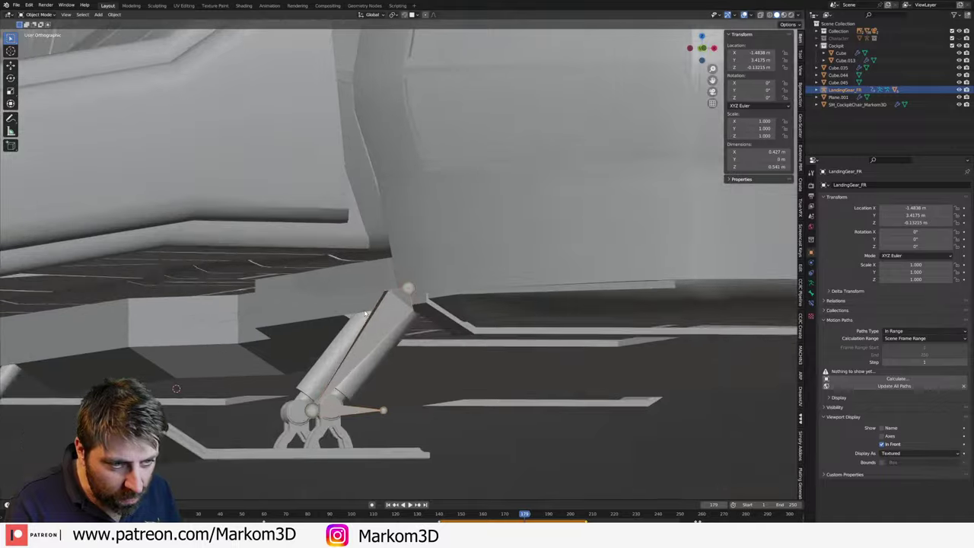
{"action": "scroll", "coordinate": [369, 298], "scroll_direction": "up", "scroll_amount": 3}
{"action": "scroll", "coordinate": [342, 259], "scroll_direction": "up", "scroll_amount": 3}
{"action": "middle_click_drag", "start_coordinate": [325, 232], "coordinate": [332, 204]}
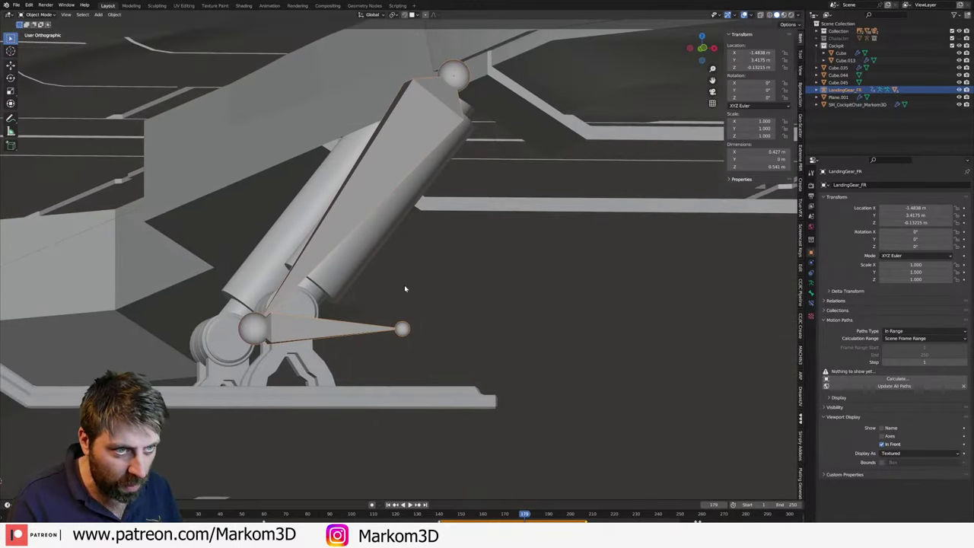
- Select the bottom panel plate Plane.001 and show its modifiers
{"action": "left_click", "coordinate": [335, 115]}
{"action": "left_click", "coordinate": [811, 262]}
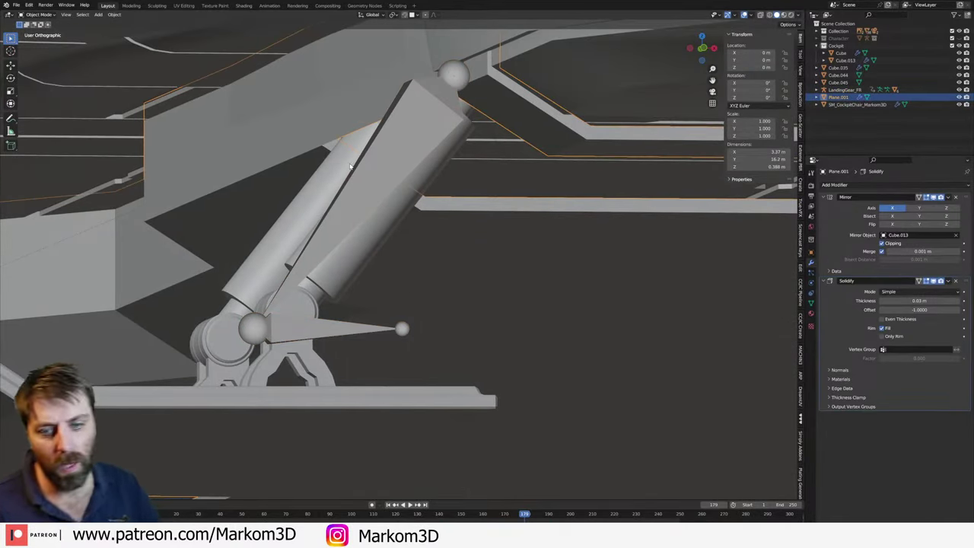
{"action": "left_click", "coordinate": [835, 185]}
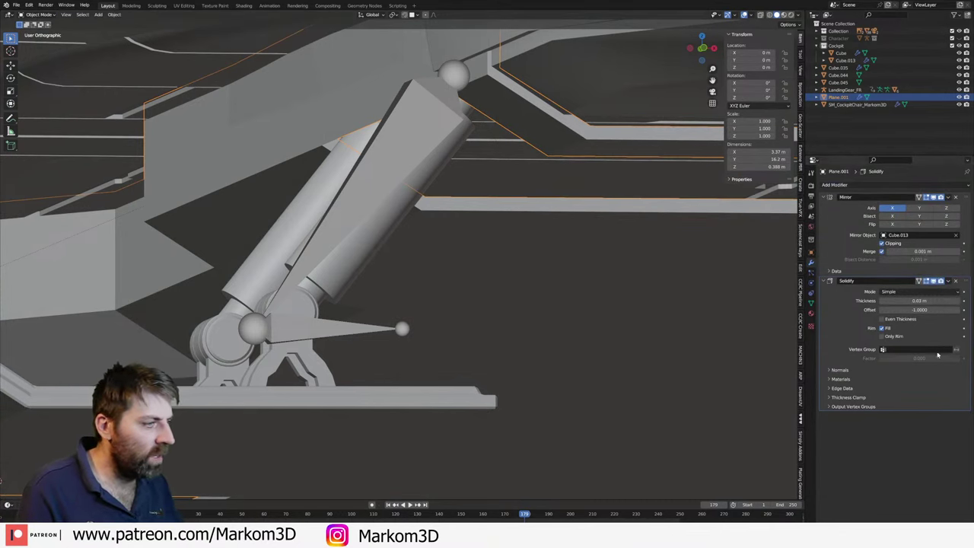
{"action": "scroll", "coordinate": [474, 296], "scroll_direction": "down", "scroll_amount": 3}
{"action": "middle_click_drag", "start_coordinate": [474, 296], "coordinate": [787, 330]}
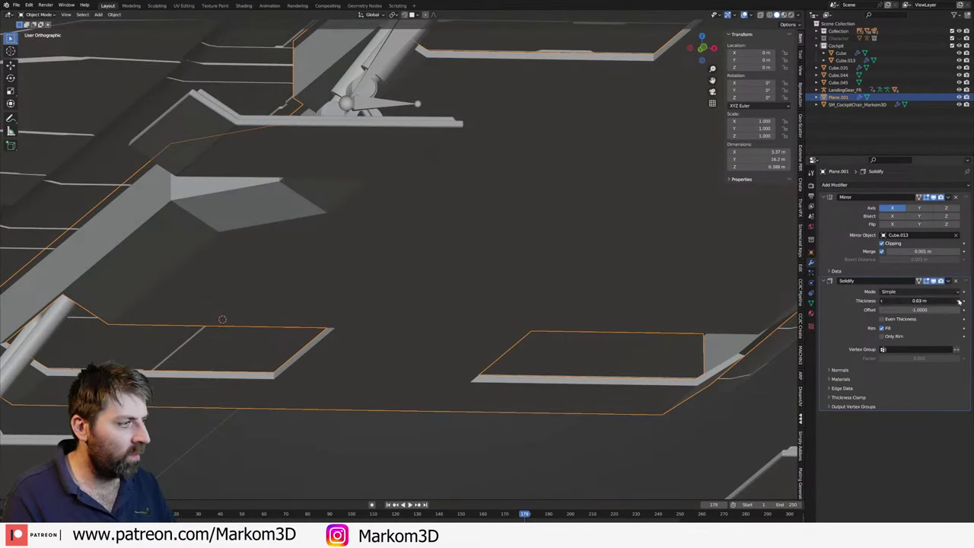
- Drag the Solidify Thickness up to 0.09 m, then settle it at 0.07 m
{"action": "mouse_move", "coordinate": [960, 301]}
{"action": "left_mouse_down"}
{"action": "mouse_move", "coordinate": [523, 235]}
{"action": "mouse_move", "coordinate": [392, 193]}
{"action": "left_mouse_up"}
{"action": "mouse_move", "coordinate": [391, 192]}
{"action": "middle_mouse_down"}
{"action": "mouse_move", "coordinate": [420, 194]}
{"action": "mouse_move", "coordinate": [357, 275]}
{"action": "middle_mouse_up"}
{"action": "scroll", "coordinate": [419, 204], "scroll_direction": "down", "scroll_amount": 8}
{"action": "scroll", "coordinate": [381, 252], "scroll_direction": "up", "scroll_amount": 8}
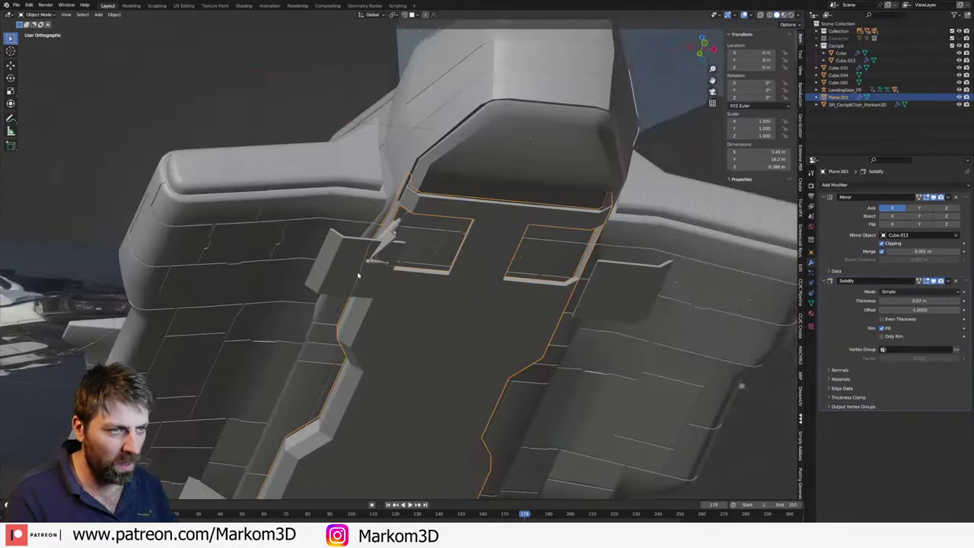
{"action": "scroll", "coordinate": [357, 275], "scroll_direction": "up", "scroll_amount": 5}
{"action": "middle_click_drag", "start_coordinate": [359, 221], "coordinate": [358, 226]}
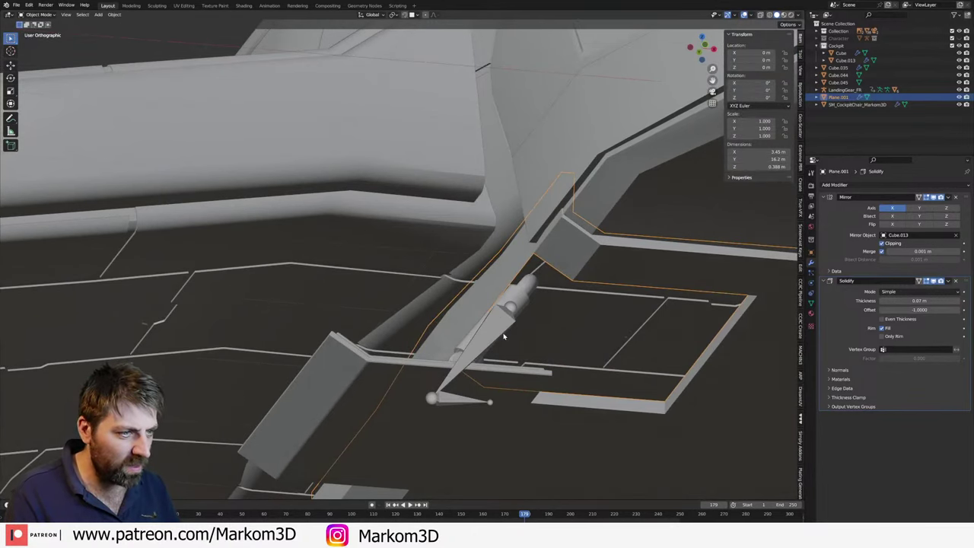
{"action": "middle_click_drag", "start_coordinate": [503, 337], "coordinate": [328, 439]}
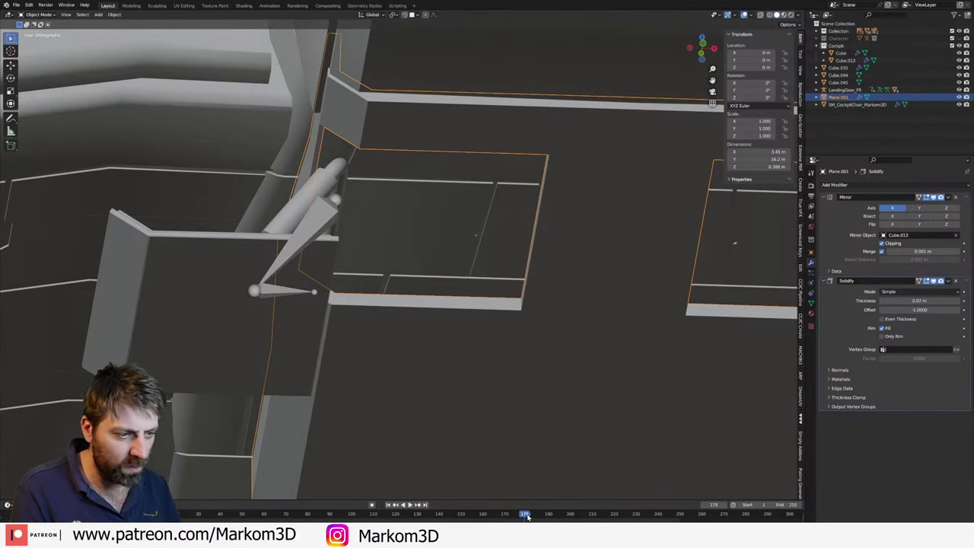
{"action": "mouse_move", "coordinate": [526, 516]}
{"action": "left_mouse_down"}
{"action": "mouse_move", "coordinate": [317, 512]}
{"action": "mouse_move", "coordinate": [417, 513]}
{"action": "left_mouse_up"}
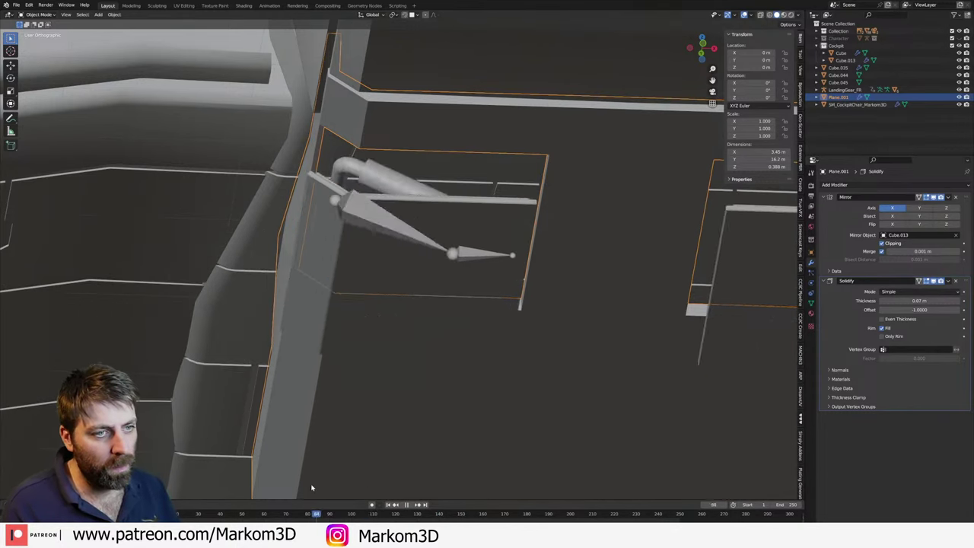
{"action": "left_click_drag", "start_coordinate": [229, 511], "coordinate": [351, 511]}
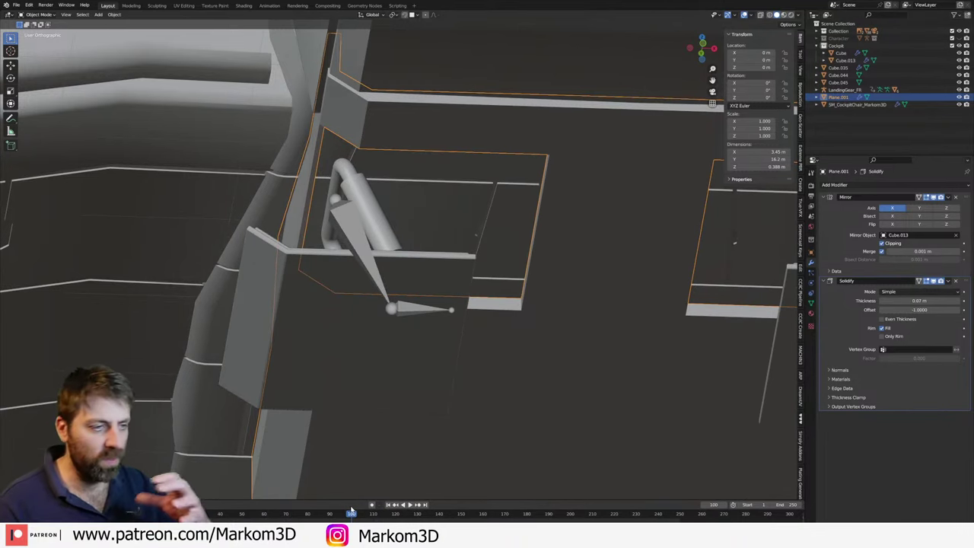
{"action": "key", "text": "space"}
{"action": "left_click_drag", "start_coordinate": [351, 510], "coordinate": [472, 513]}
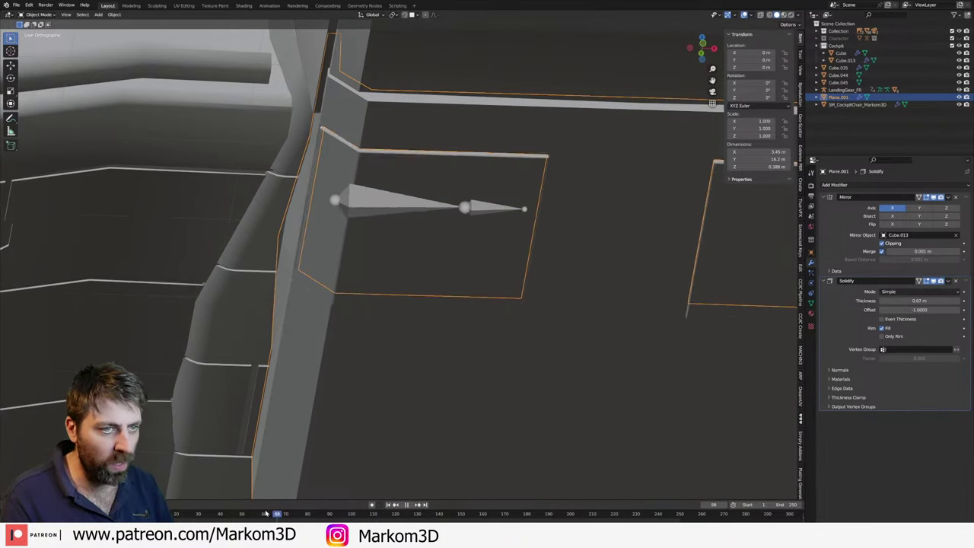
{"action": "key", "text": "space"}
{"action": "scroll", "coordinate": [521, 379], "scroll_direction": "down", "scroll_amount": 5}
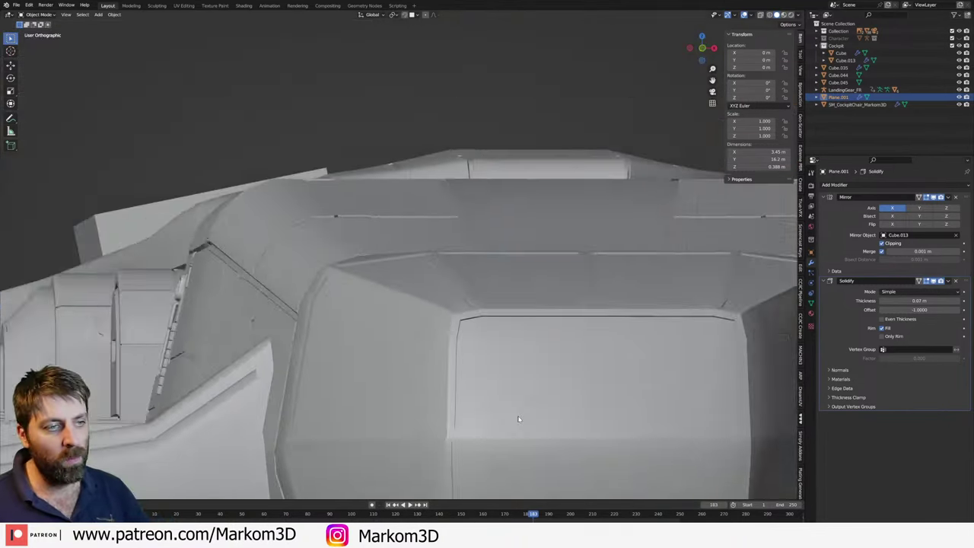
{"action": "scroll", "coordinate": [513, 413], "scroll_direction": "down", "scroll_amount": 4}
{"action": "scroll", "coordinate": [498, 457], "scroll_direction": "down", "scroll_amount": 2}
{"action": "mouse_move", "coordinate": [498, 366]}
{"action": "middle_mouse_down"}
{"action": "mouse_move", "coordinate": [503, 380]}
{"action": "mouse_move", "coordinate": [552, 416]}
{"action": "mouse_move", "coordinate": [533, 461]}
{"action": "middle_mouse_up"}
{"action": "scroll", "coordinate": [502, 381], "scroll_direction": "up", "scroll_amount": 3}
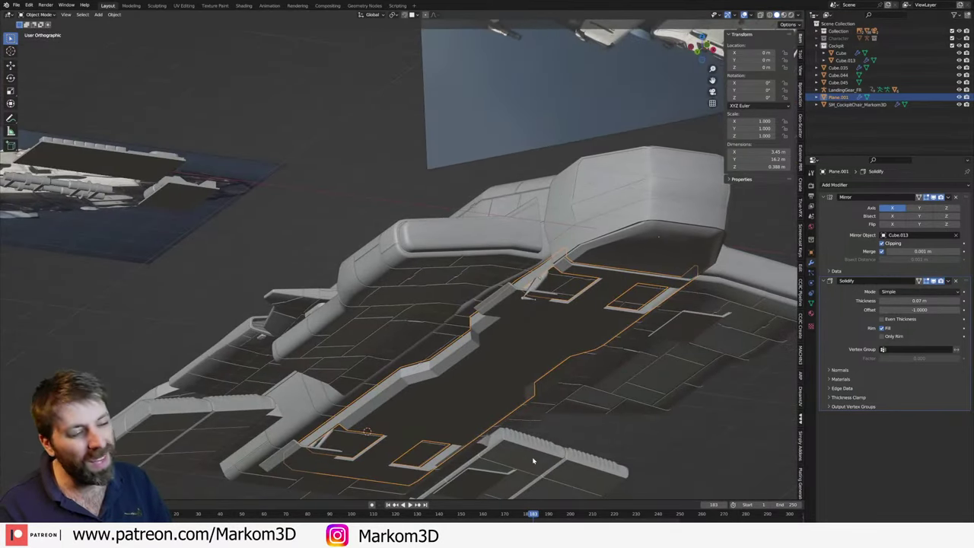
{"action": "left_click_drag", "start_coordinate": [518, 518], "coordinate": [238, 514]}
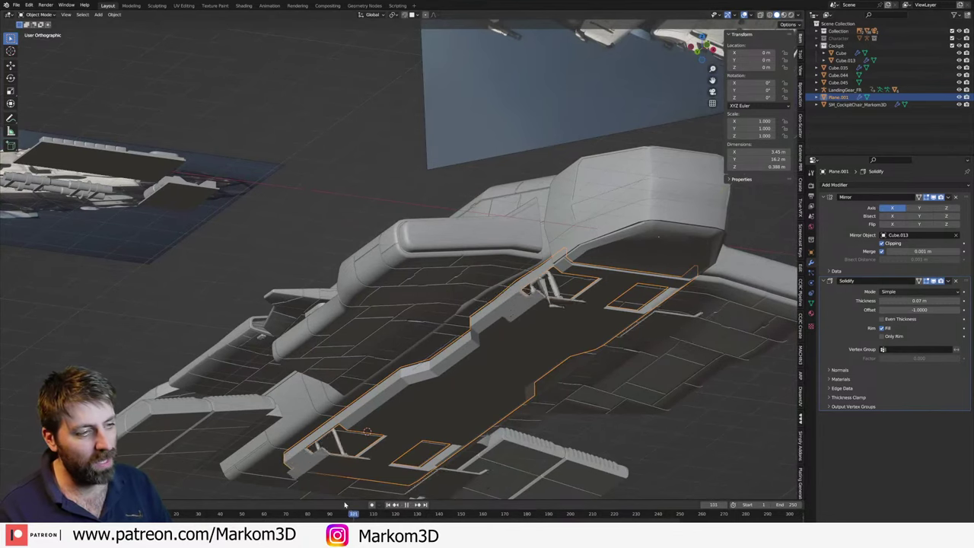
{"action": "scroll", "coordinate": [348, 455], "scroll_direction": "down", "scroll_amount": 3}
{"action": "middle_click_drag", "start_coordinate": [348, 455], "coordinate": [511, 476]}
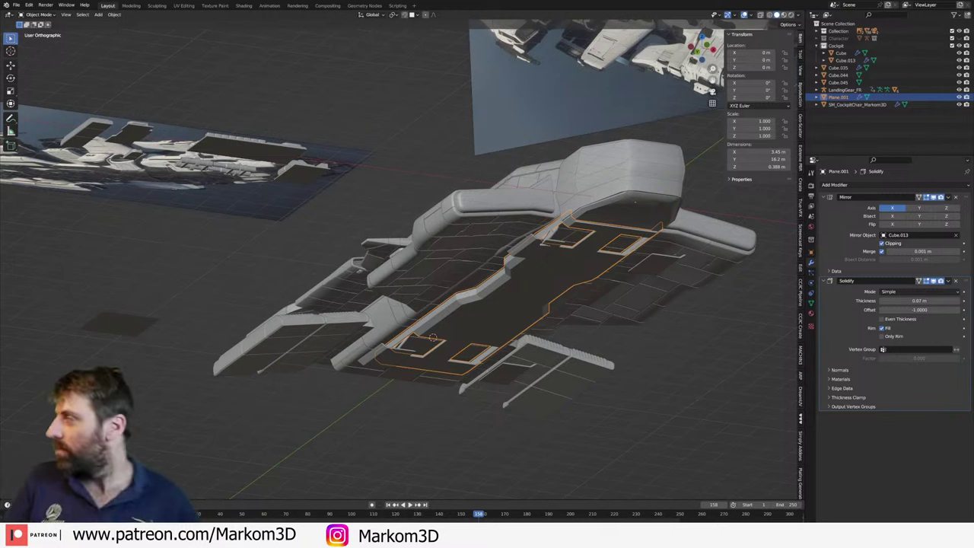
{"action": "key", "text": "ctrl+shift+space"}
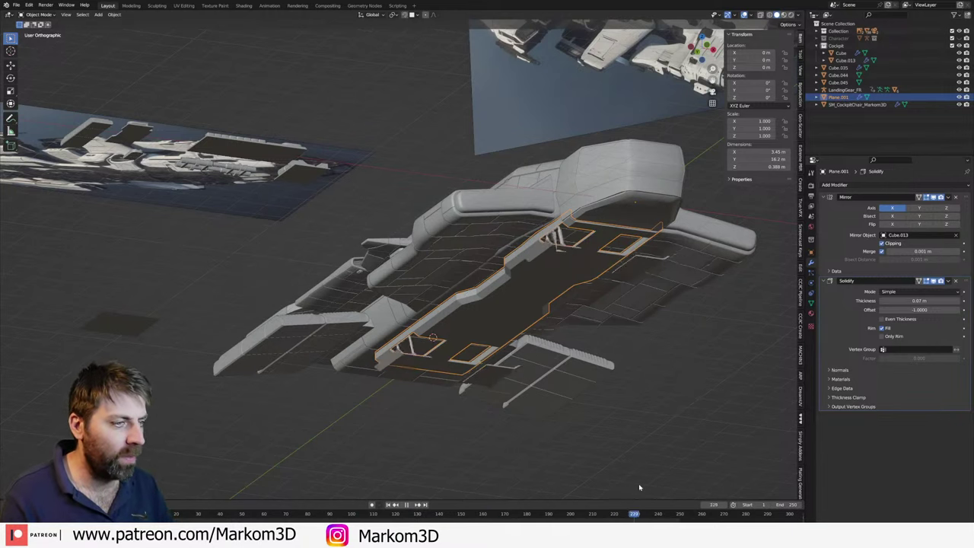
- Stop playback, frame the whole spaceship, and switch viewport shading to Rendered
{"action": "left_click", "coordinate": [405, 505]}
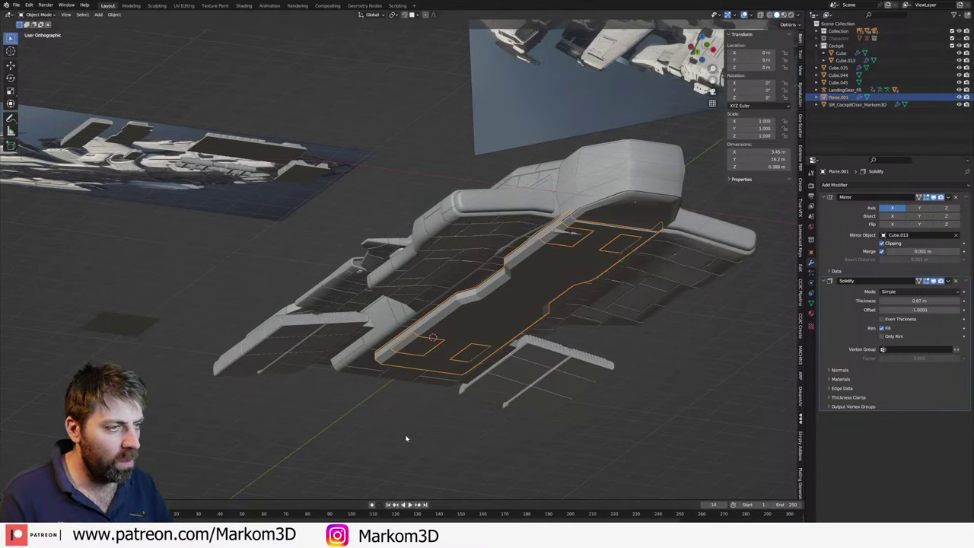
{"action": "middle_click_drag", "start_coordinate": [404, 437], "coordinate": [615, 378]}
{"action": "middle_click_drag", "start_coordinate": [638, 379], "coordinate": [595, 415]}
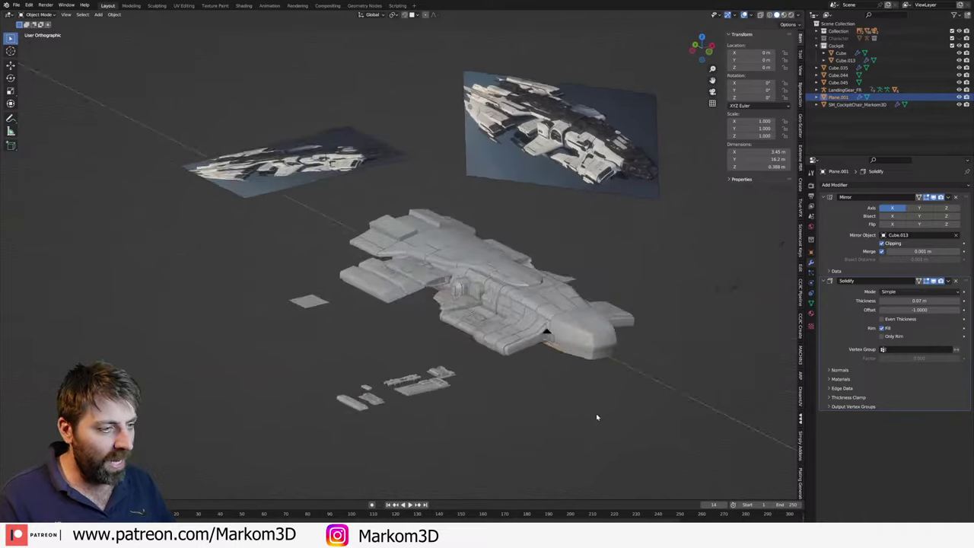
{"action": "scroll", "coordinate": [480, 349], "scroll_direction": "up", "scroll_amount": 6}
{"action": "scroll", "coordinate": [479, 368], "scroll_direction": "down", "scroll_amount": 6}
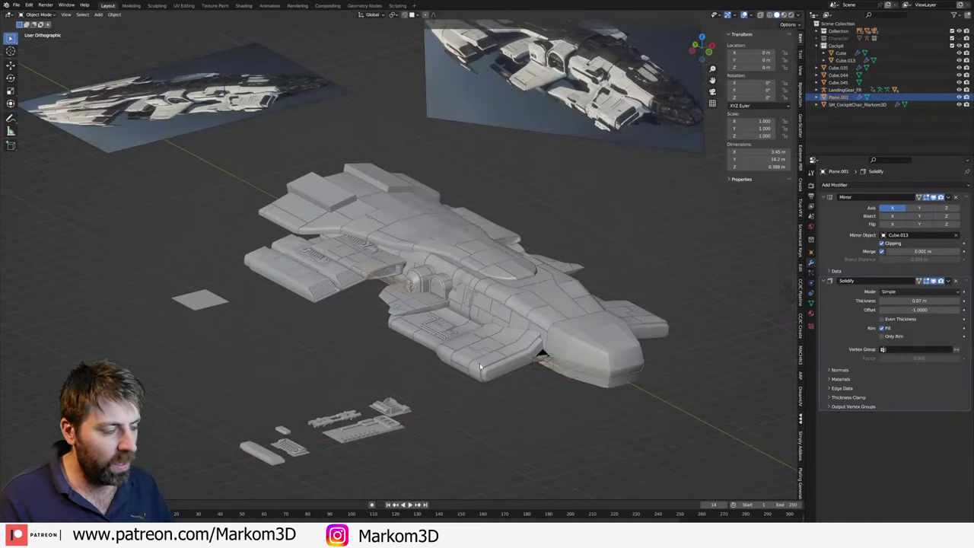
{"action": "left_click", "coordinate": [792, 14]}
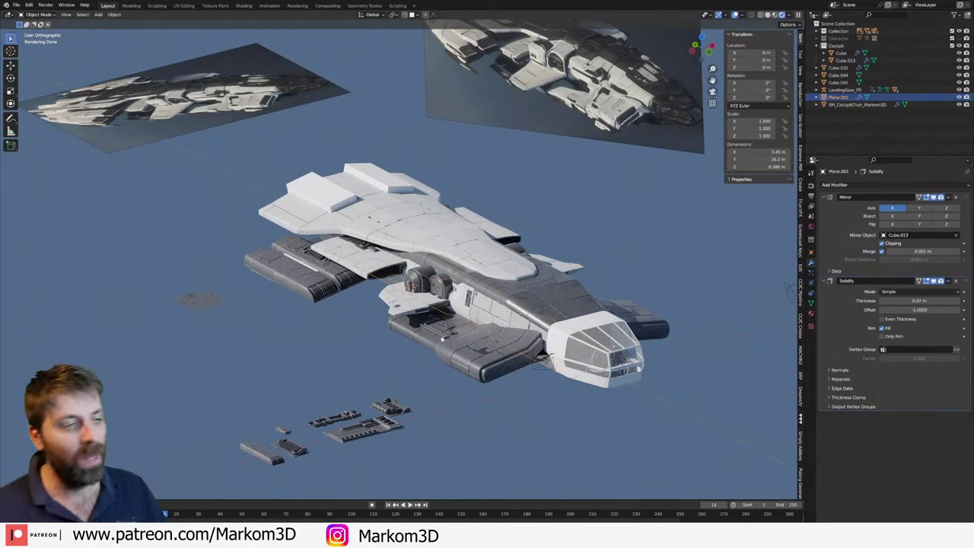
{"action": "scroll", "coordinate": [609, 342], "scroll_direction": "up", "scroll_amount": 2}
{"action": "scroll", "coordinate": [578, 305], "scroll_direction": "up", "scroll_amount": 3}
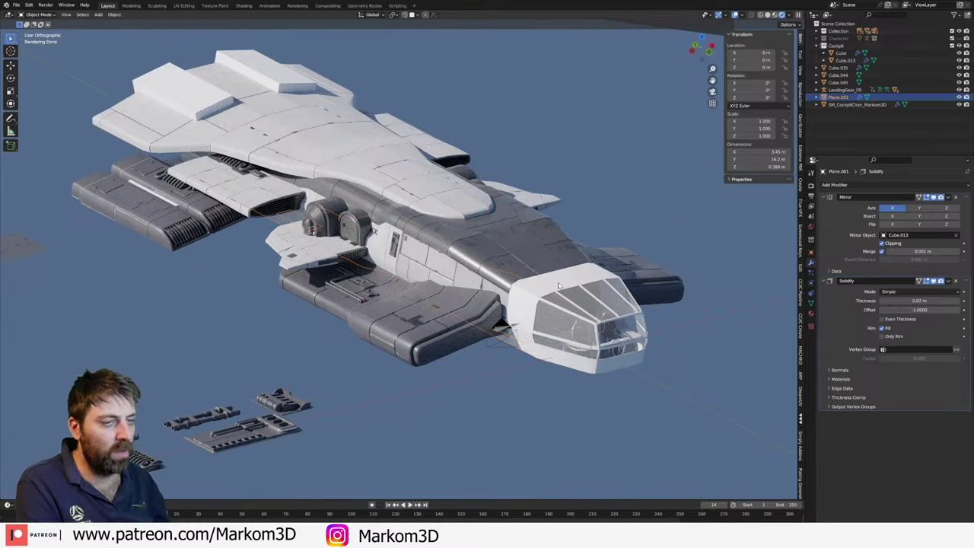
{"action": "mouse_move", "coordinate": [470, 374]}
{"action": "middle_mouse_down"}
{"action": "mouse_move", "coordinate": [377, 235]}
{"action": "mouse_move", "coordinate": [320, 283]}
{"action": "middle_mouse_up"}
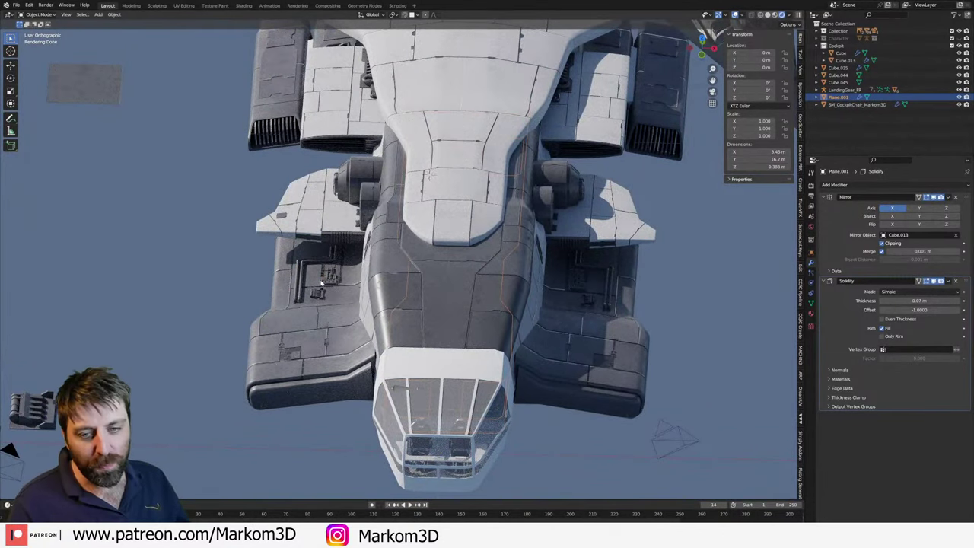
{"action": "middle_click_drag", "start_coordinate": [415, 287], "coordinate": [400, 281]}
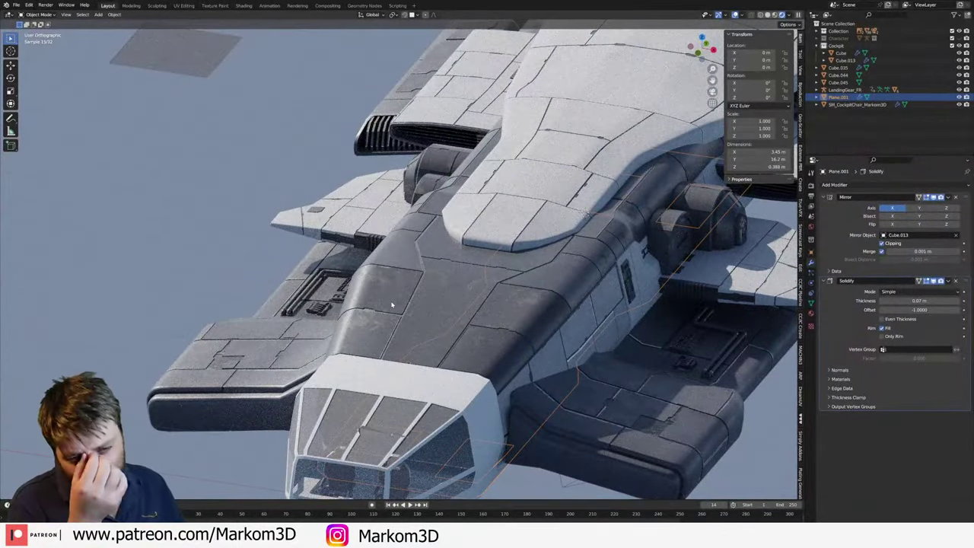
{"action": "mouse_move", "coordinate": [497, 291]}
{"action": "middle_mouse_down"}
{"action": "mouse_move", "coordinate": [279, 279]}
{"action": "mouse_move", "coordinate": [319, 274]}
{"action": "mouse_move", "coordinate": [396, 289]}
{"action": "mouse_move", "coordinate": [450, 333]}
{"action": "mouse_move", "coordinate": [533, 330]}
{"action": "mouse_move", "coordinate": [513, 302]}
{"action": "middle_mouse_up"}
{"action": "scroll", "coordinate": [538, 340], "scroll_direction": "up", "scroll_amount": 4}
{"action": "middle_click_drag", "start_coordinate": [538, 340], "coordinate": [528, 306]}
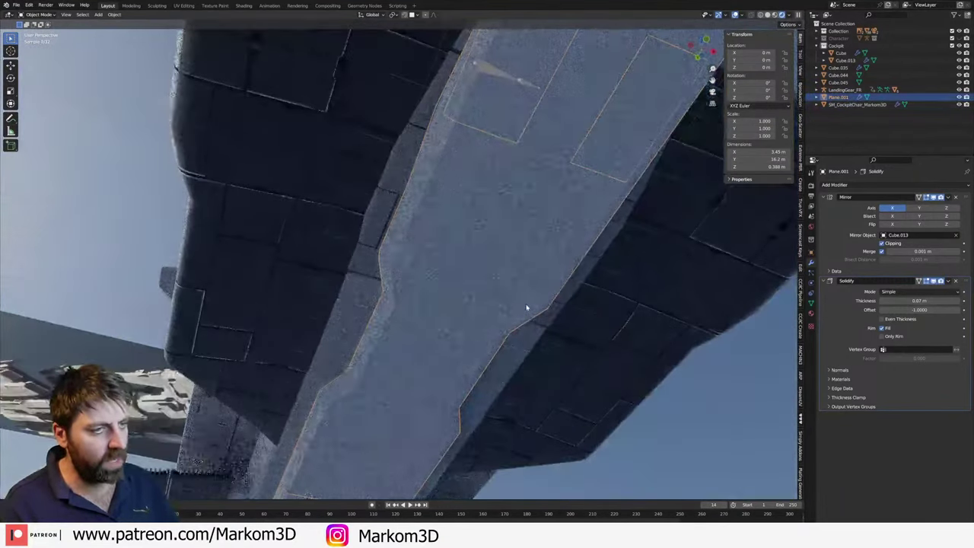
- Return to solid shading, orbit to the hull underside, and enter Edit Mode on the plate
{"action": "key", "text": "z"}
{"action": "scroll", "coordinate": [533, 170], "scroll_direction": "down", "scroll_amount": 5}
{"action": "middle_click_drag", "start_coordinate": [532, 170], "coordinate": [496, 267]}
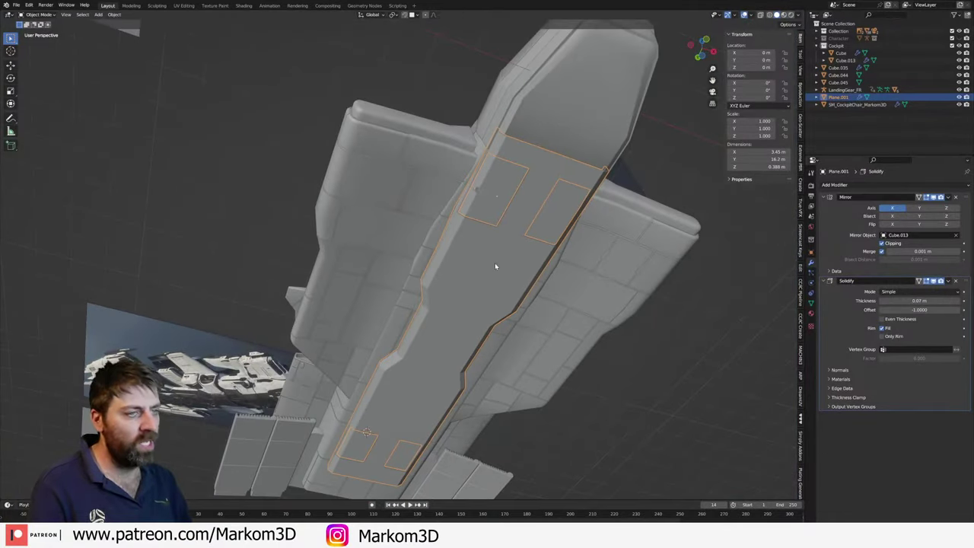
{"action": "key", "text": "Tab"}
{"action": "key", "text": "Tab"}
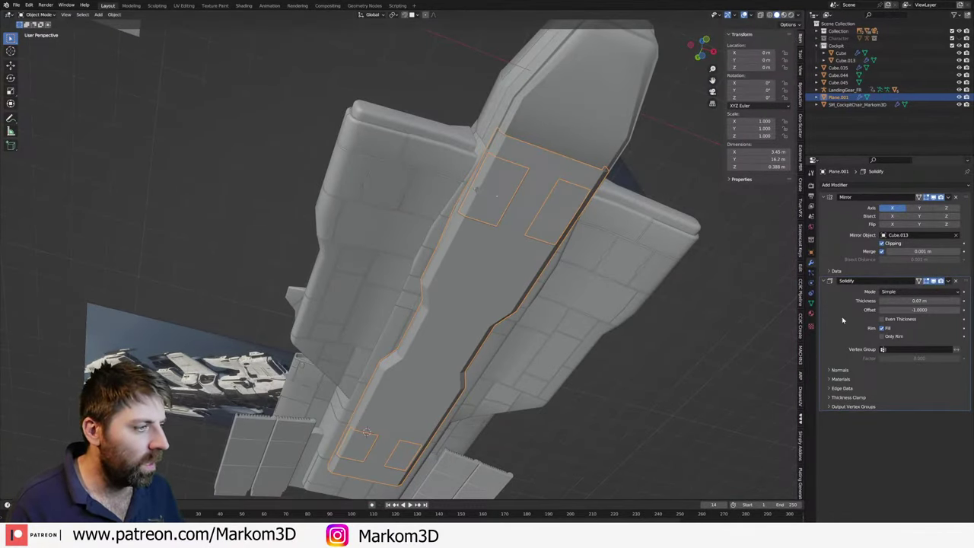
{"action": "key", "text": "ctrl+x"}
{"action": "key", "text": "Tab"}
- Try an L-shaped selection of plate faces in wireframe, then undo back to the thickened plate
{"action": "left_click", "coordinate": [515, 195]}
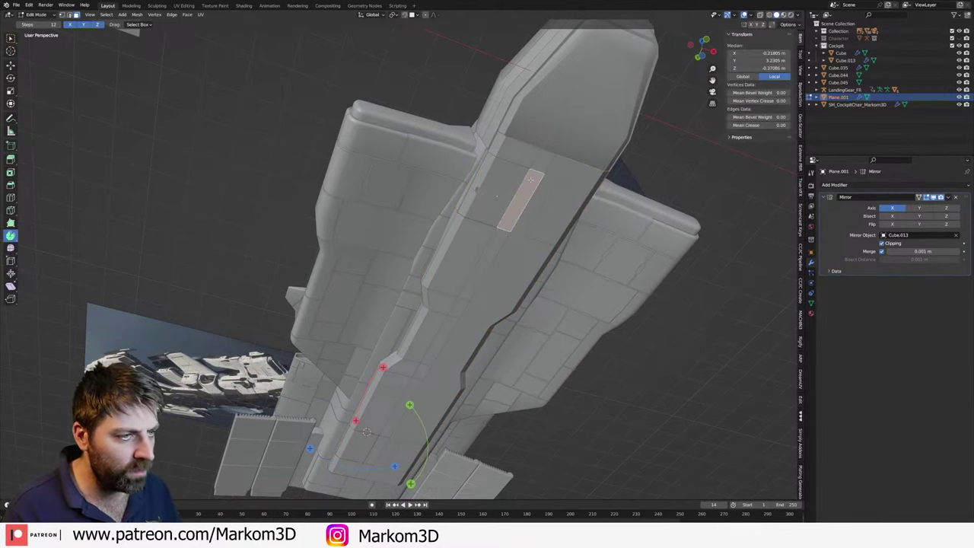
{"action": "left_click", "coordinate": [525, 183], "text": "shift"}
{"action": "middle_click_drag", "start_coordinate": [525, 182], "coordinate": [530, 197]}
{"action": "left_click", "coordinate": [539, 200], "text": "shift"}
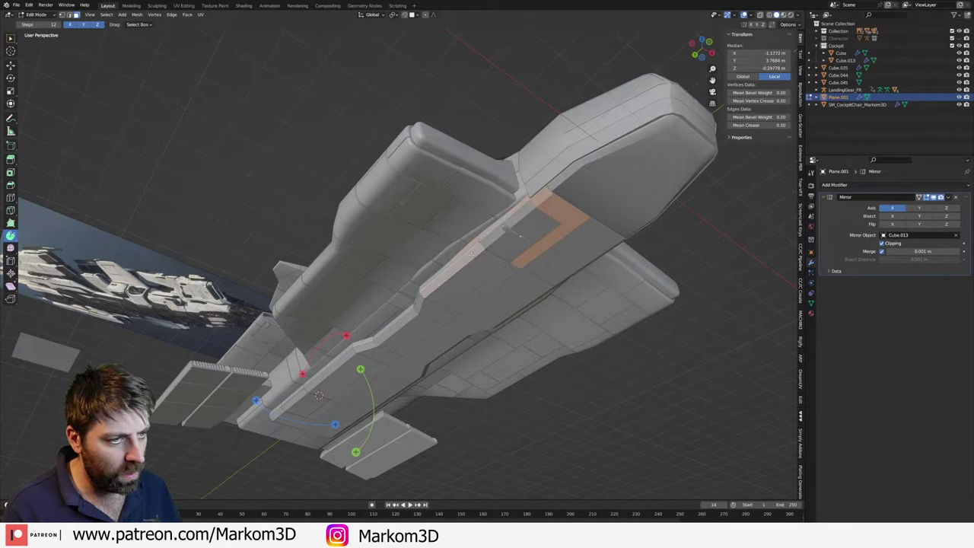
{"action": "middle_click_drag", "start_coordinate": [452, 277], "coordinate": [448, 296]}
{"action": "scroll", "coordinate": [449, 297], "scroll_direction": "up", "scroll_amount": 3}
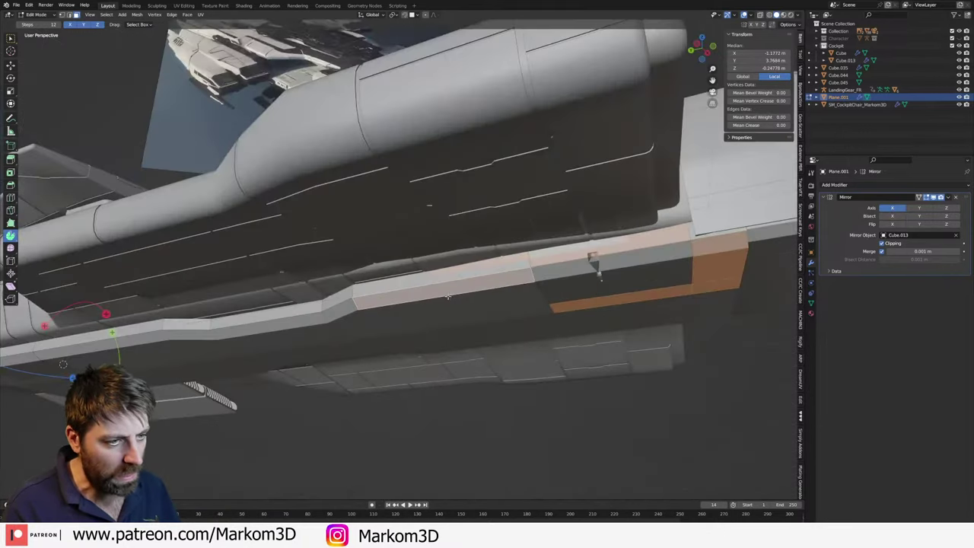
{"action": "left_click", "coordinate": [487, 270], "text": "shift"}
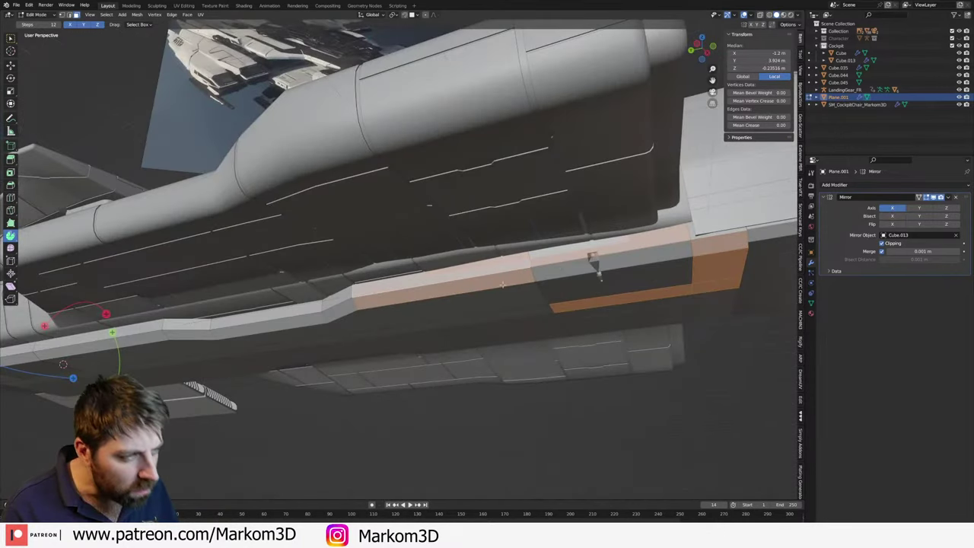
{"action": "key", "text": "z"}
{"action": "left_click", "coordinate": [445, 282]}
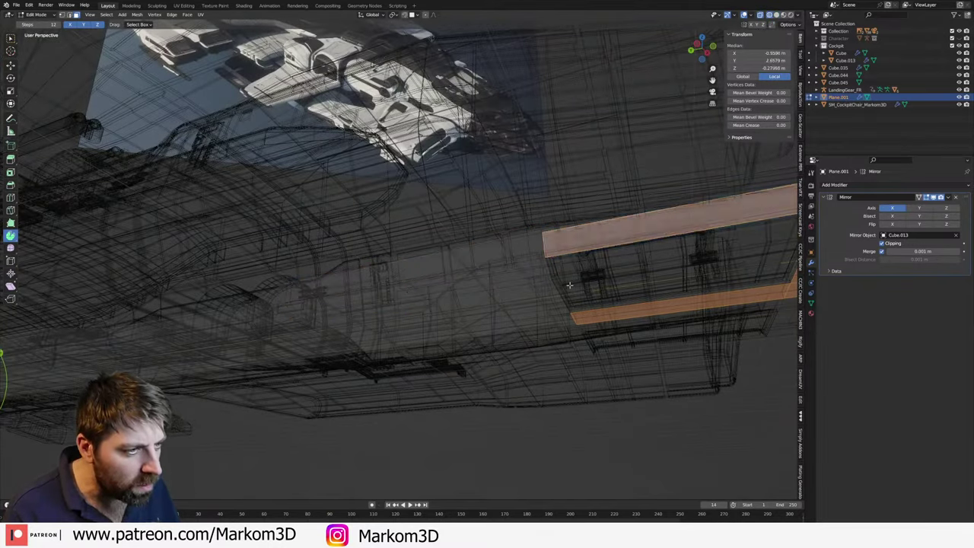
{"action": "key", "text": "ctrl+z"}
{"action": "key", "text": "ctrl+z"}
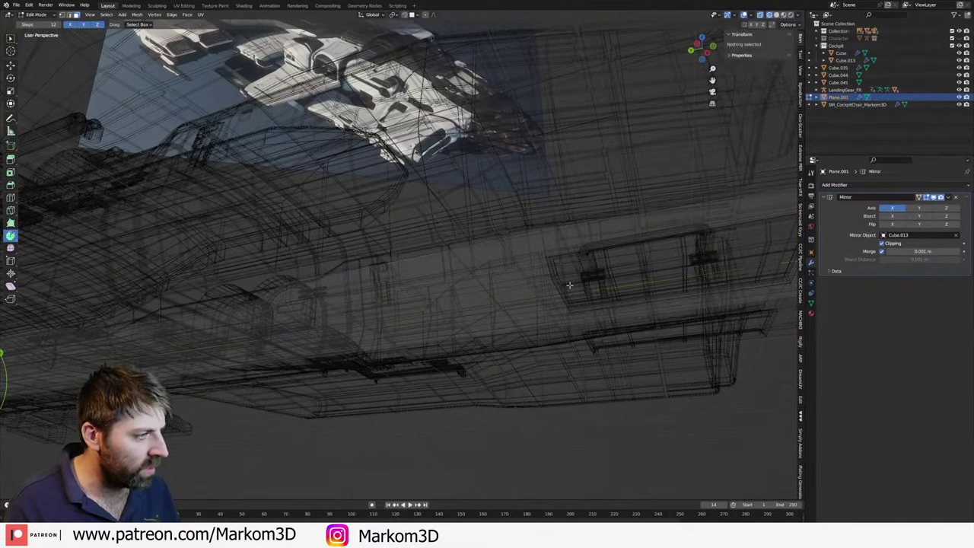
{"action": "key", "text": "ctrl+z"}
{"action": "key", "text": "ctrl+z"}
{"action": "middle_click_drag", "start_coordinate": [569, 285], "coordinate": [496, 327]}
- Apply the plate's Solidify modifier as real geometry and re-enter Edit Mode in solid shading
{"action": "key", "text": "Tab"}
{"action": "key", "text": "a"}
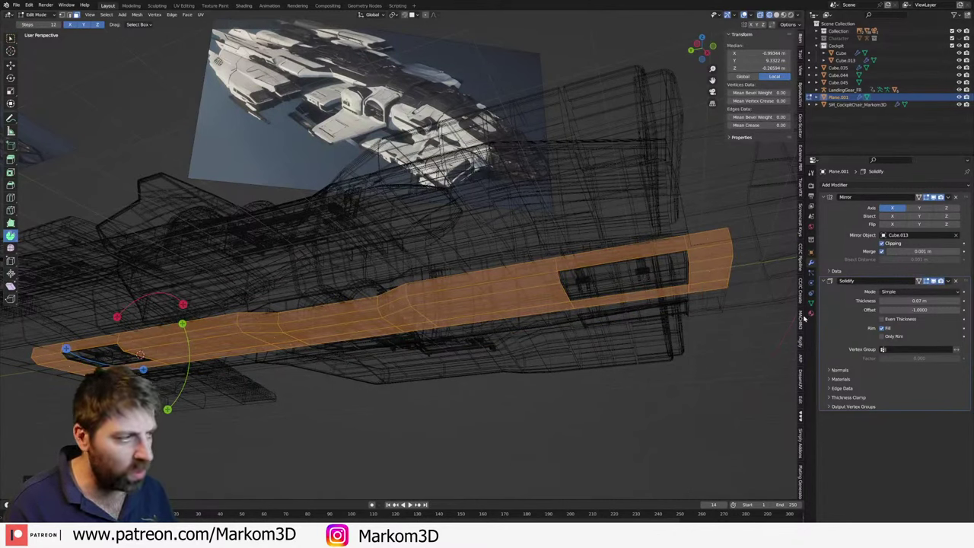
{"action": "key", "text": "Tab"}
{"action": "key", "text": "ctrl+a"}
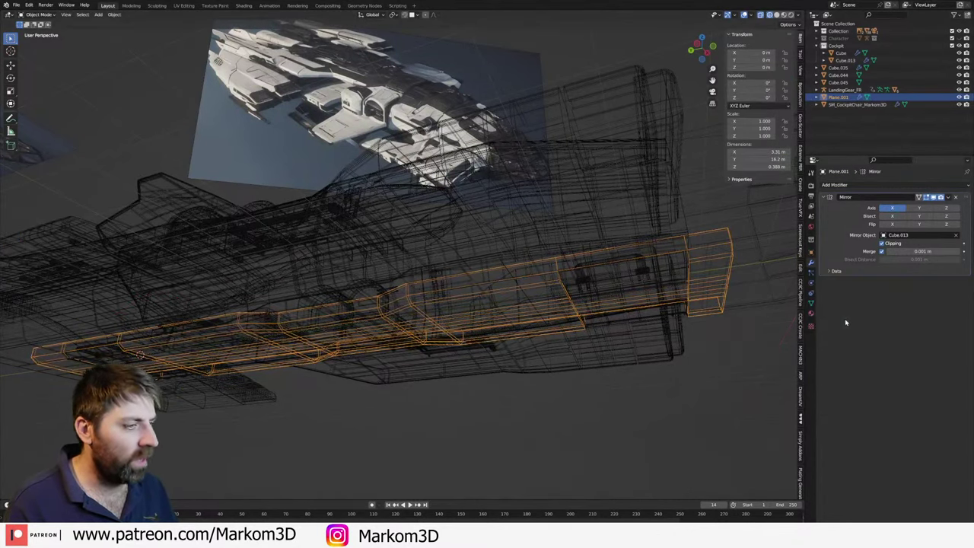
{"action": "key", "text": "Tab"}
{"action": "key", "text": "alt+z"}
- Select seven faces along the plate's outer strip, checking them in see-through view
{"action": "left_click", "coordinate": [608, 266]}
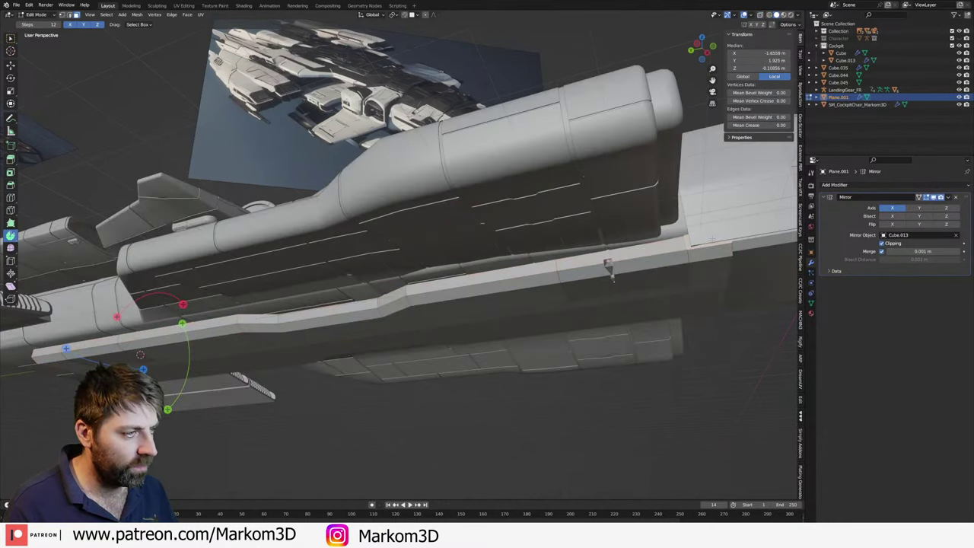
{"action": "left_click", "coordinate": [711, 272], "text": "shift"}
{"action": "left_click", "coordinate": [711, 286], "text": "shift"}
{"action": "left_click", "coordinate": [646, 293], "text": "shift"}
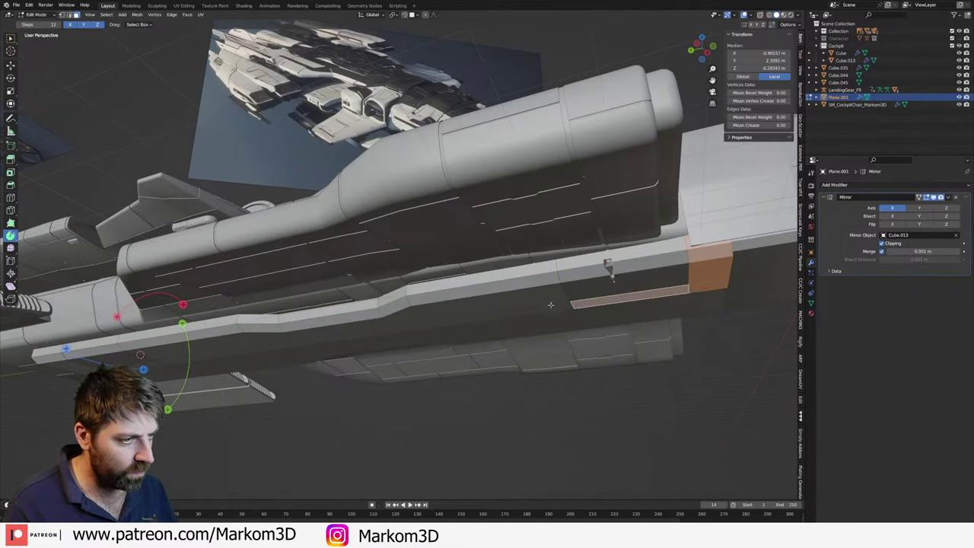
{"action": "left_click", "coordinate": [546, 303], "text": "shift"}
{"action": "left_click", "coordinate": [546, 299], "text": "shift"}
{"action": "left_click", "coordinate": [555, 273], "text": "shift"}
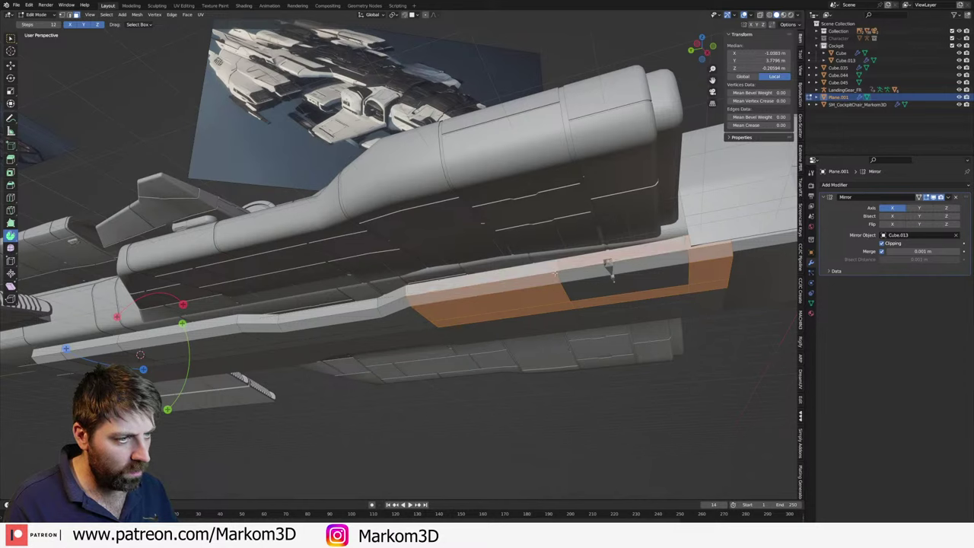
{"action": "key", "text": "z"}
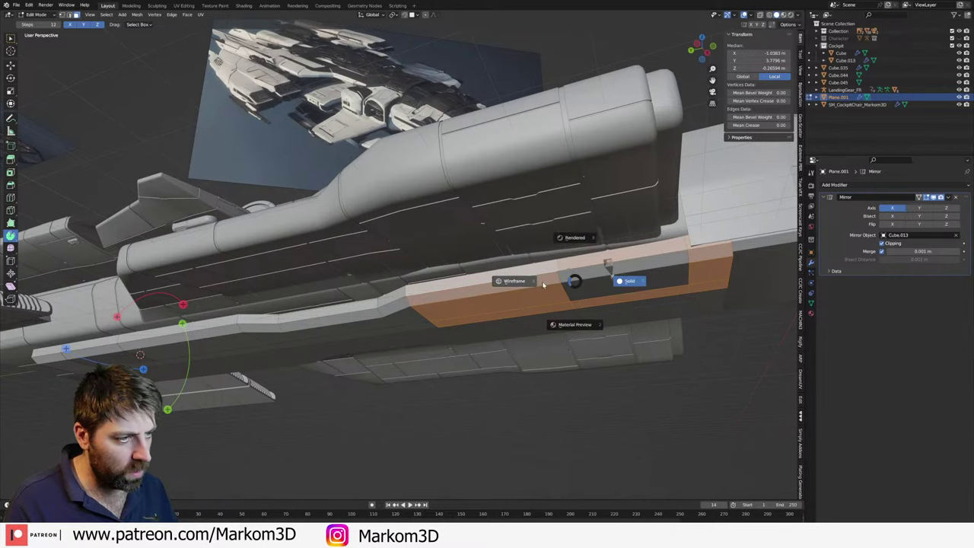
{"action": "left_click", "coordinate": [505, 279]}
{"action": "key", "text": "shift+z"}
- Extend the strip selection leftward and circle-select the remaining strip faces, viewed from below
{"action": "mouse_move", "coordinate": [574, 281]}
{"action": "middle_mouse_down"}
{"action": "mouse_move", "coordinate": [647, 251]}
{"action": "mouse_move", "coordinate": [531, 293]}
{"action": "middle_mouse_up"}
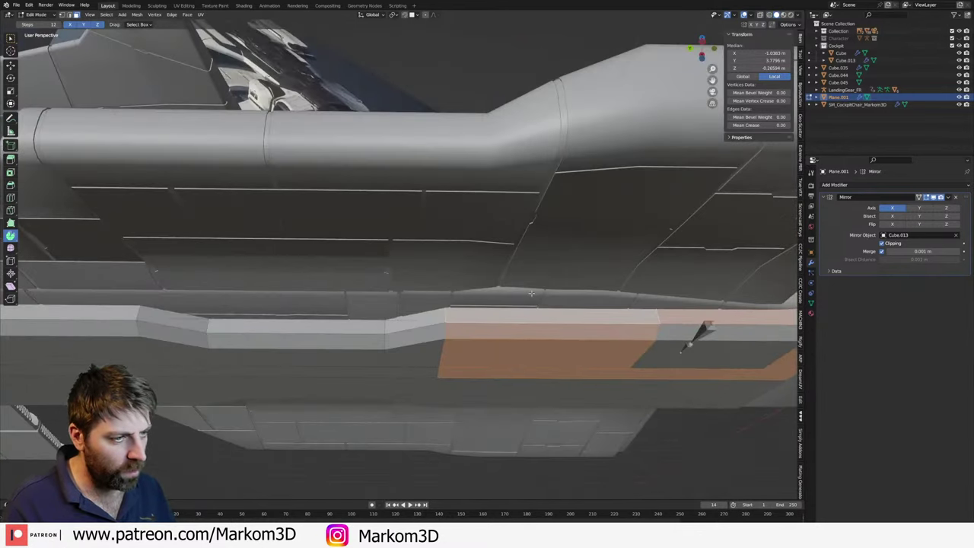
{"action": "left_click", "coordinate": [415, 326], "text": "shift"}
{"action": "left_click", "coordinate": [414, 358], "text": "shift"}
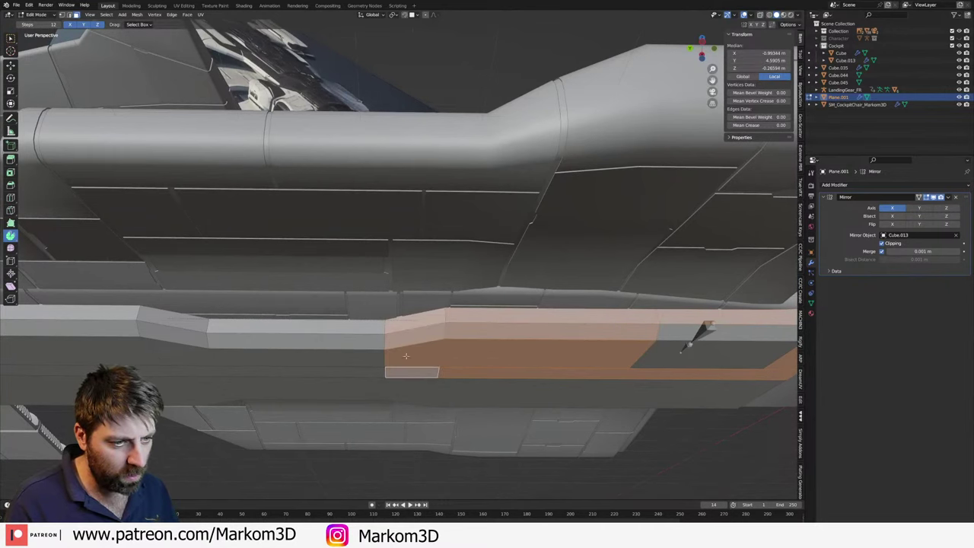
{"action": "middle_click_drag", "start_coordinate": [415, 358], "coordinate": [467, 354]}
{"action": "key", "text": "c"}
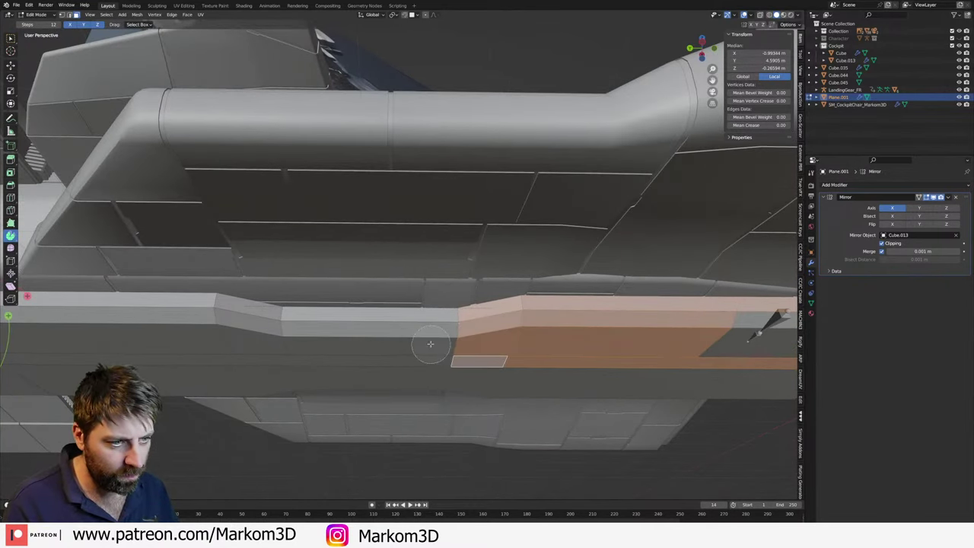
{"action": "left_click_drag", "start_coordinate": [430, 344], "coordinate": [200, 337]}
{"action": "key", "text": "Escape"}
{"action": "middle_click_drag", "start_coordinate": [222, 324], "coordinate": [482, 314]}
{"action": "mouse_move", "coordinate": [369, 307]}
{"action": "middle_mouse_down"}
{"action": "mouse_move", "coordinate": [452, 369]}
{"action": "mouse_move", "coordinate": [452, 335]}
{"action": "middle_mouse_up"}
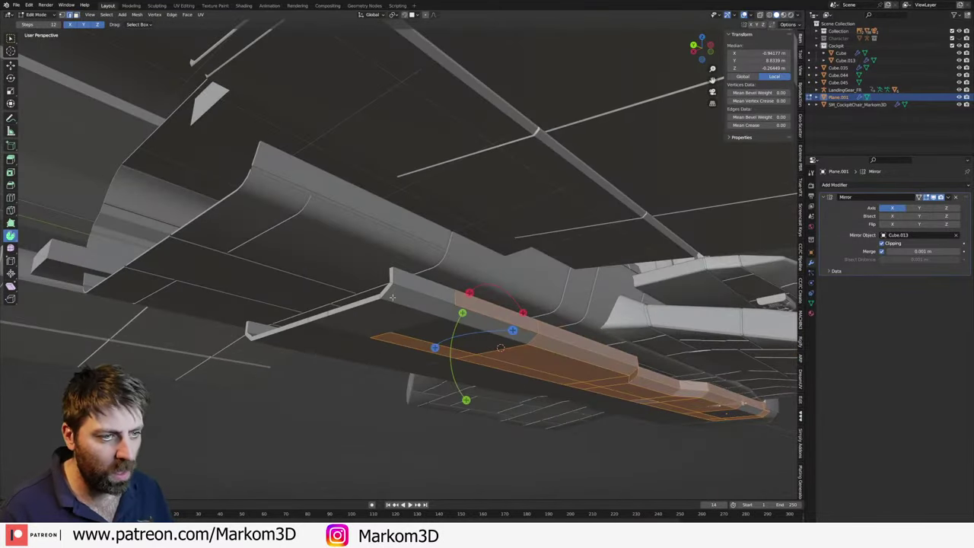
- Test-move the flange faces along Y, then undo back to before the thickness was applied
{"action": "left_click", "coordinate": [452, 329]}
{"action": "key", "text": "g"}
{"action": "key", "text": "y"}
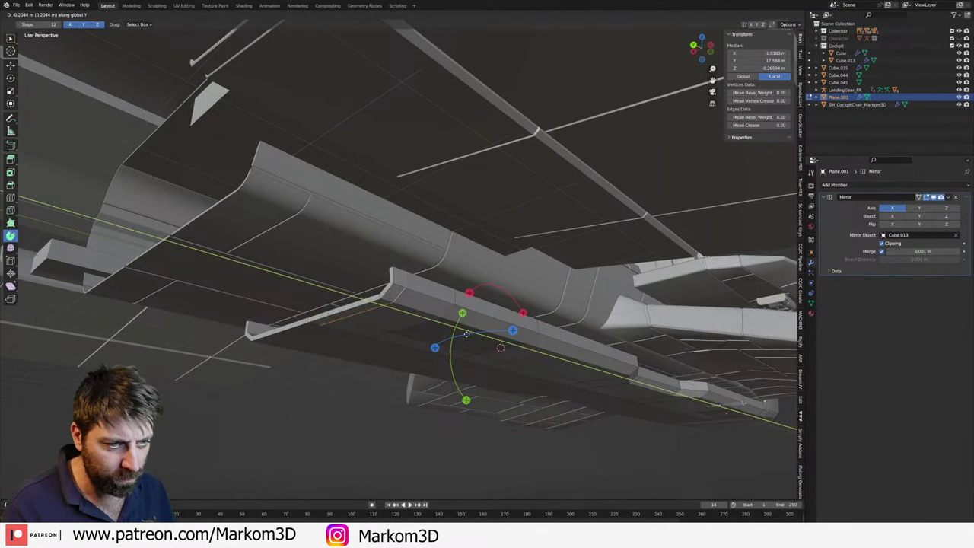
{"action": "left_click", "coordinate": [467, 334]}
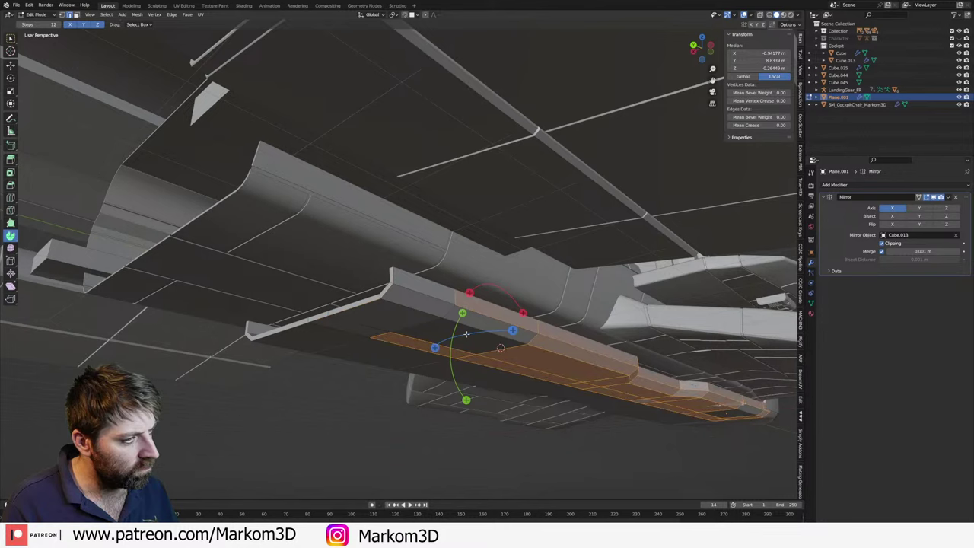
{"action": "key", "text": "ctrl+z"}
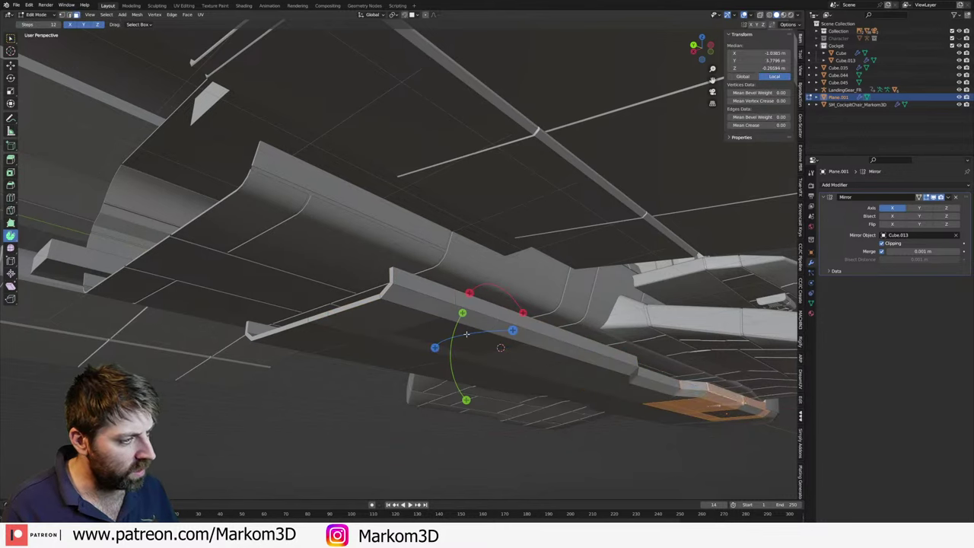
{"action": "key", "text": "ctrl+z"}
{"action": "key", "text": "ctrl+z"}
{"action": "key", "text": "ctrl+z"}
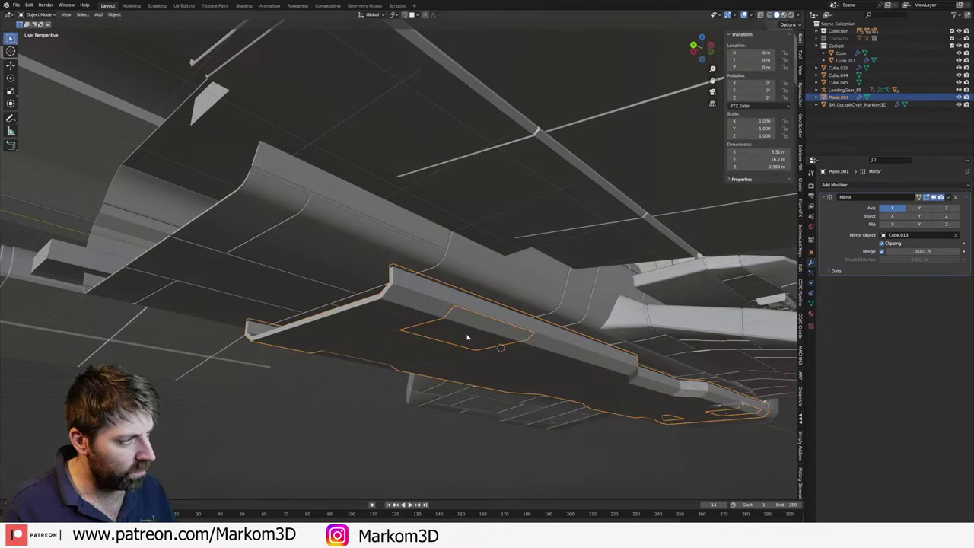
{"action": "key", "text": "ctrl+z"}
- Move the plate's selected faces along the Y axis in Edit Mode
{"action": "key", "text": "Tab"}
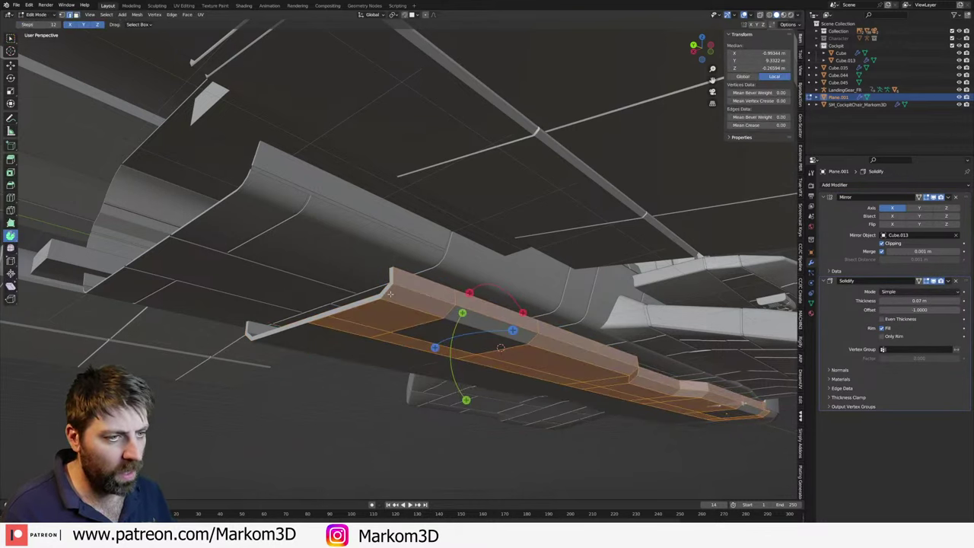
{"action": "key", "text": "alt+a"}
{"action": "key", "text": "g"}
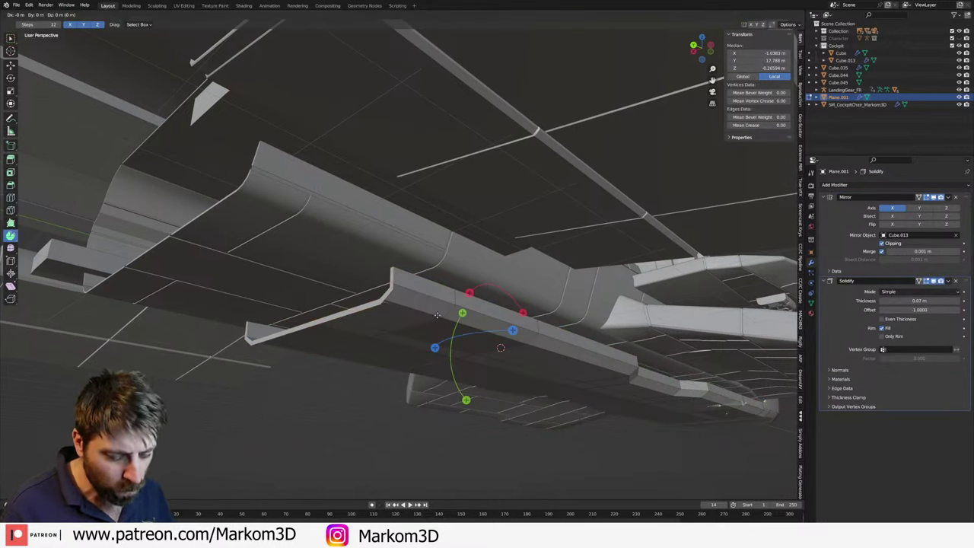
{"action": "key", "text": "y"}
{"action": "left_click", "coordinate": [411, 308]}
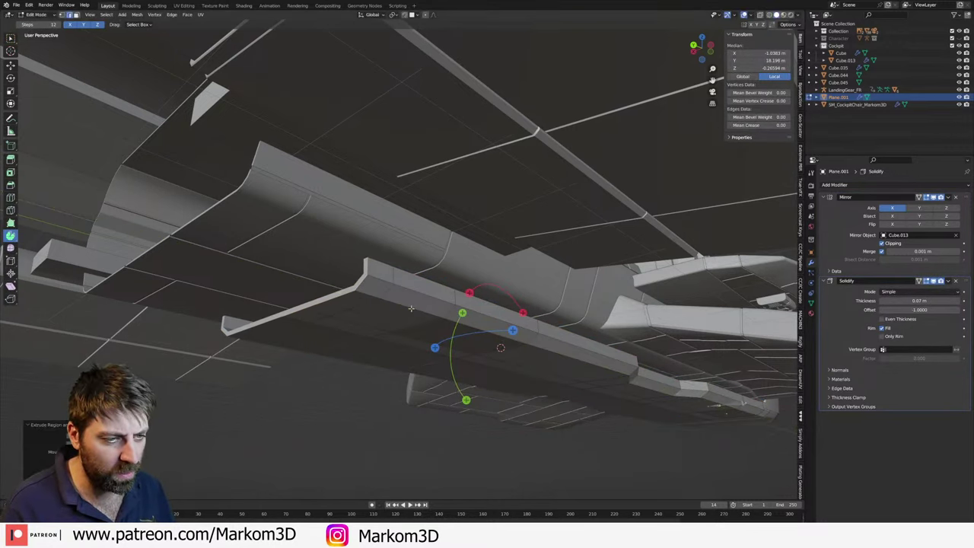
- Select a plate edge, cancel a trial X/Y move, and extrude the flange face into a box
{"action": "left_click", "coordinate": [348, 293]}
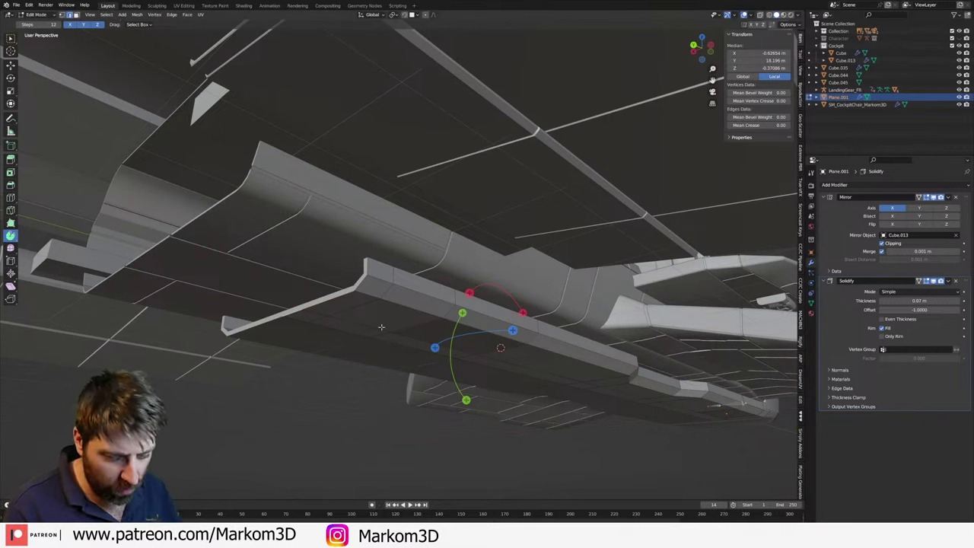
{"action": "key", "text": "g"}
{"action": "key", "text": "x"}
{"action": "key", "text": "y"}
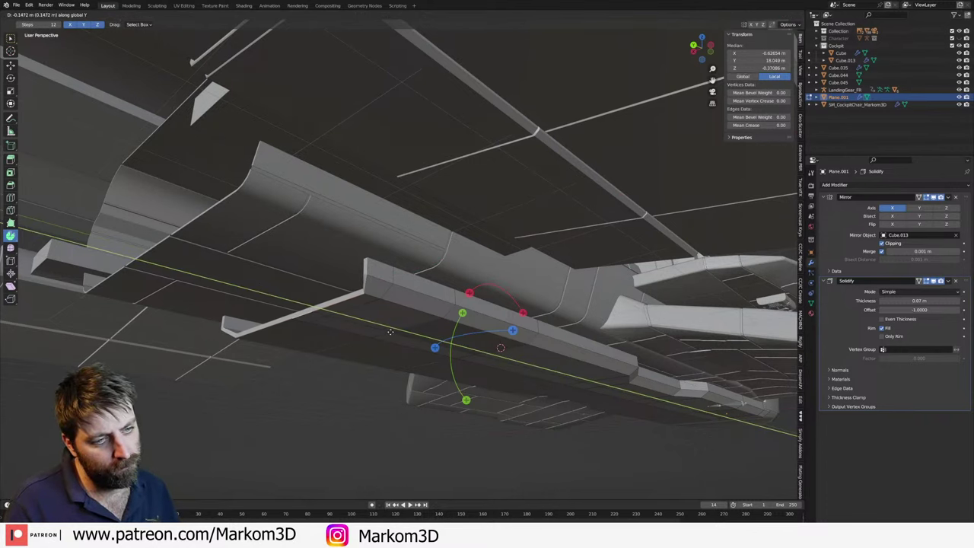
{"action": "key", "text": "Escape"}
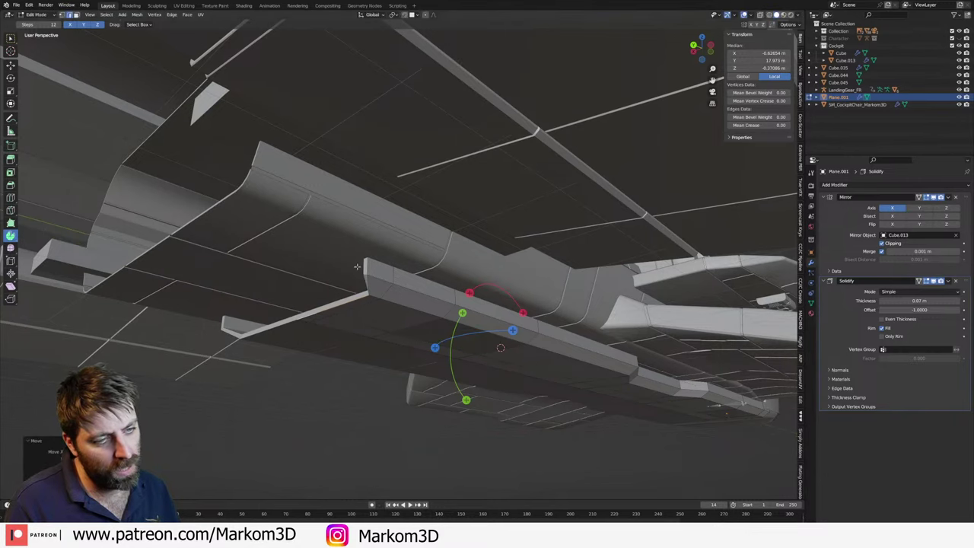
{"action": "middle_click_drag", "start_coordinate": [395, 332], "coordinate": [404, 260]}
{"action": "key", "text": "g"}
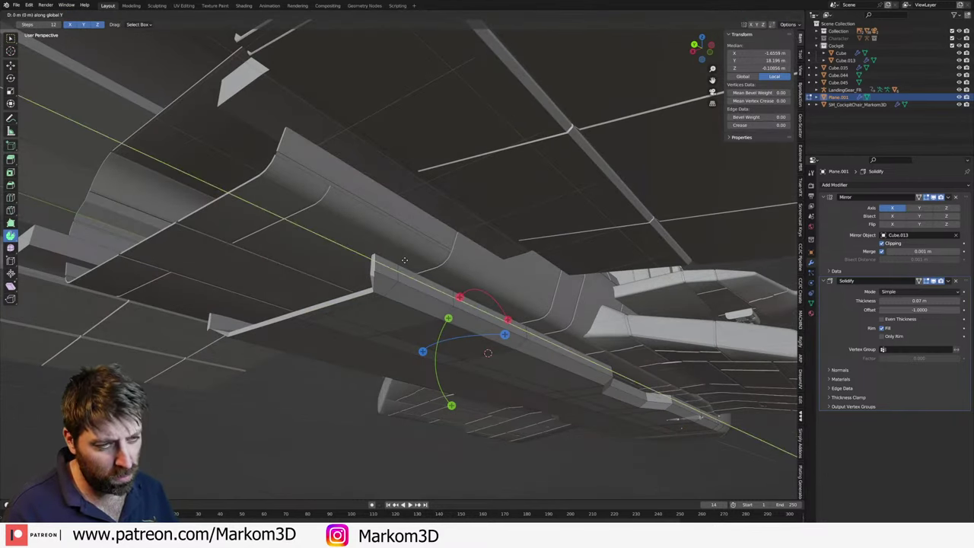
{"action": "key", "text": "Escape"}
{"action": "key", "text": "e"}
{"action": "left_click", "coordinate": [331, 311]}
- Slide the new edge along the extruded flange and select its narrow face
{"action": "middle_click_drag", "start_coordinate": [331, 311], "coordinate": [328, 220]}
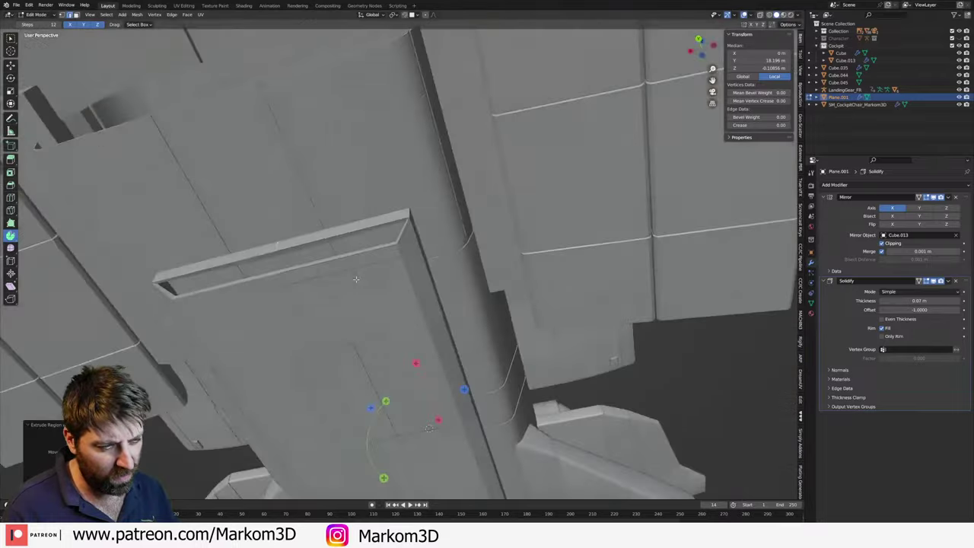
{"action": "key", "text": "g"}
{"action": "key", "text": "g"}
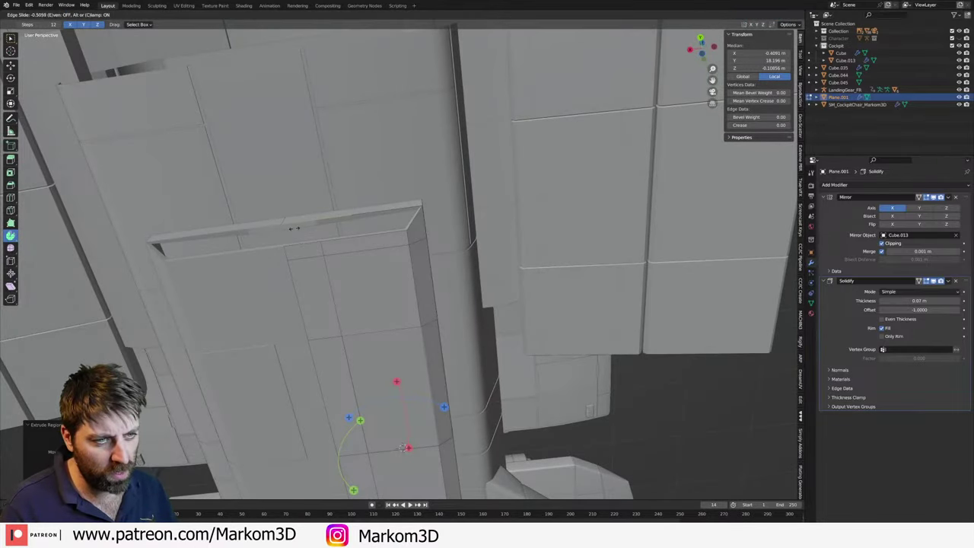
{"action": "left_click", "coordinate": [294, 228]}
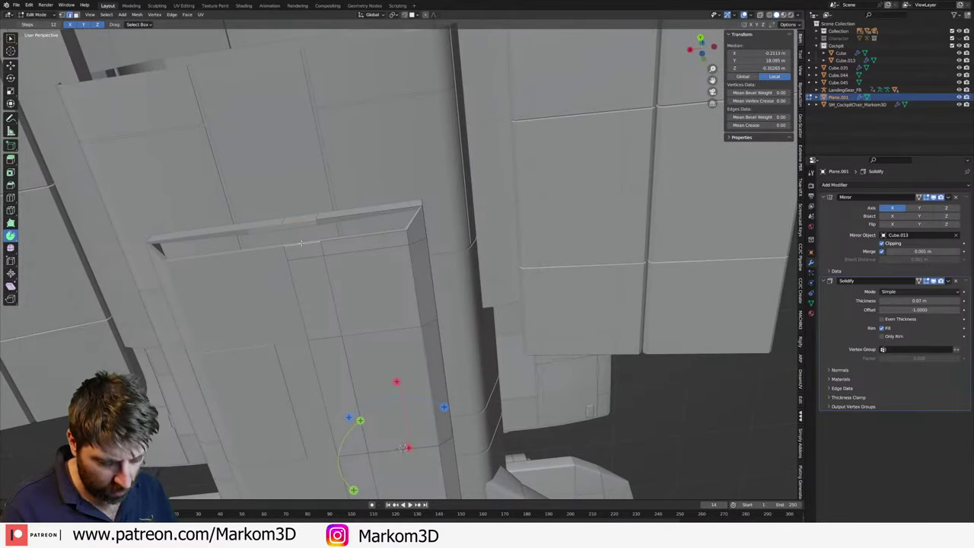
{"action": "left_click", "coordinate": [301, 242]}
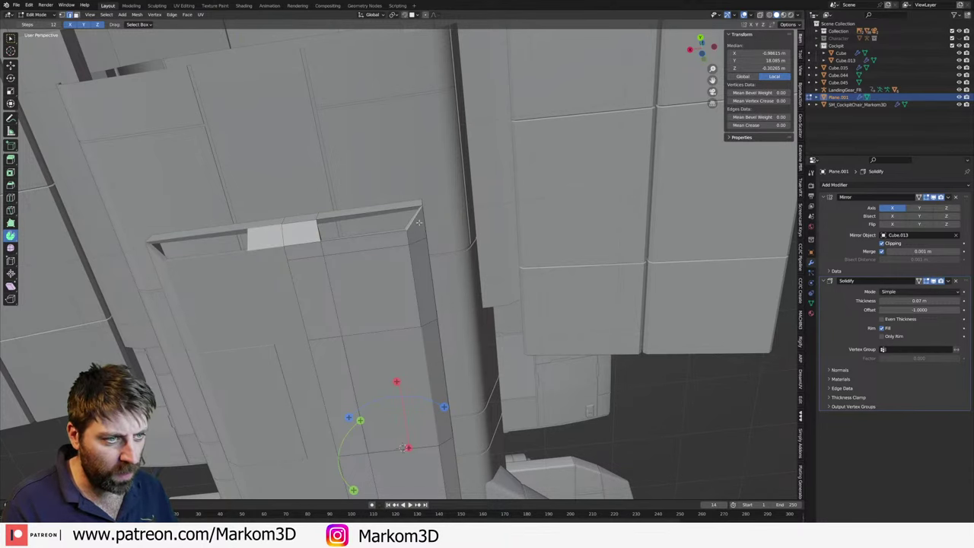
- Orbit out to the whole hull underside, toggling out of and back into Edit Mode
{"action": "mouse_move", "coordinate": [419, 222]}
{"action": "middle_mouse_down"}
{"action": "mouse_move", "coordinate": [380, 309]}
{"action": "mouse_move", "coordinate": [668, 379]}
{"action": "mouse_move", "coordinate": [495, 343]}
{"action": "mouse_move", "coordinate": [376, 353]}
{"action": "middle_mouse_up"}
{"action": "key", "text": "Tab"}
{"action": "key", "text": "Tab"}
{"action": "key", "text": "Tab"}
- Select the bottom plate, apply its Solidify modifier, and re-enter Edit Mode
{"action": "key", "text": "Tab"}
{"action": "left_click", "coordinate": [376, 353]}
{"action": "key", "text": "Tab"}
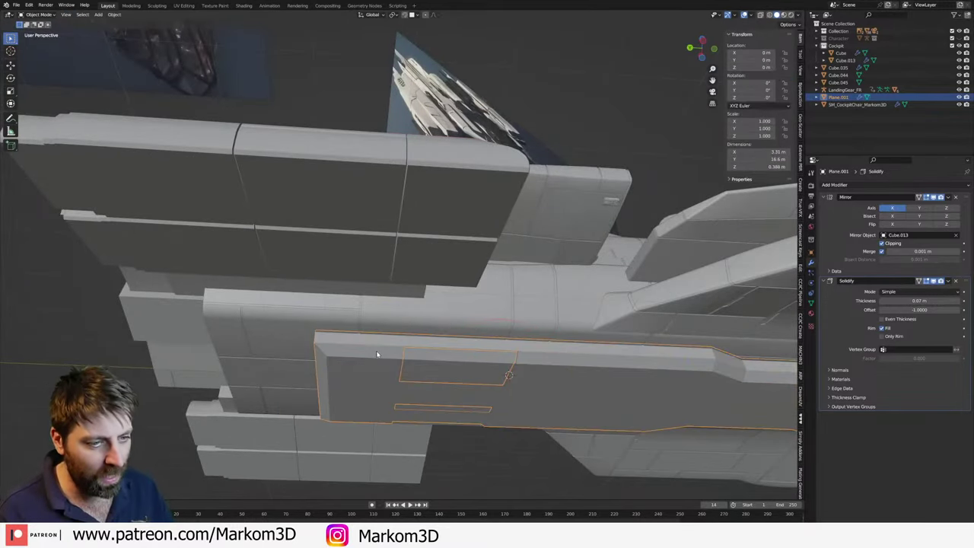
{"action": "key", "text": "Tab"}
{"action": "left_click", "coordinate": [404, 366]}
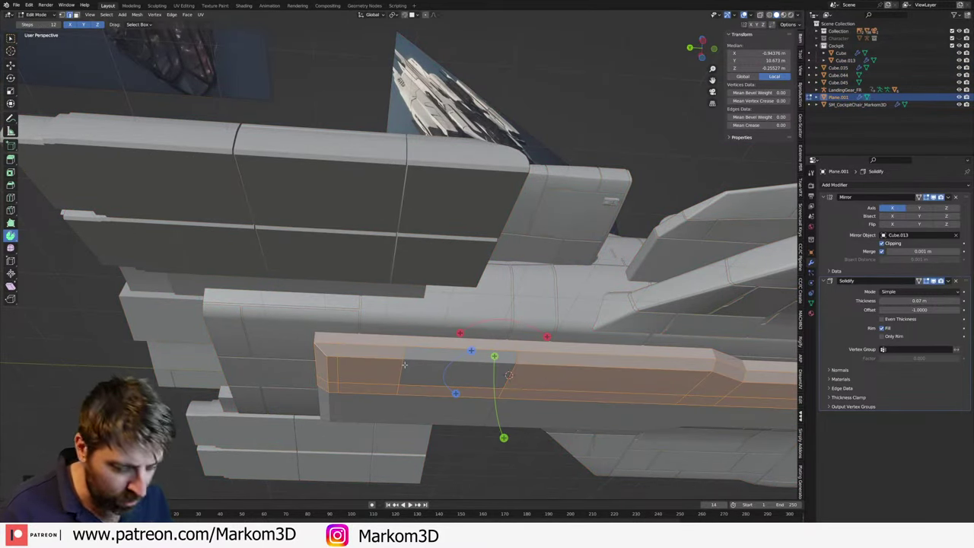
{"action": "key", "text": "Tab"}
{"action": "key", "text": "ctrl+a"}
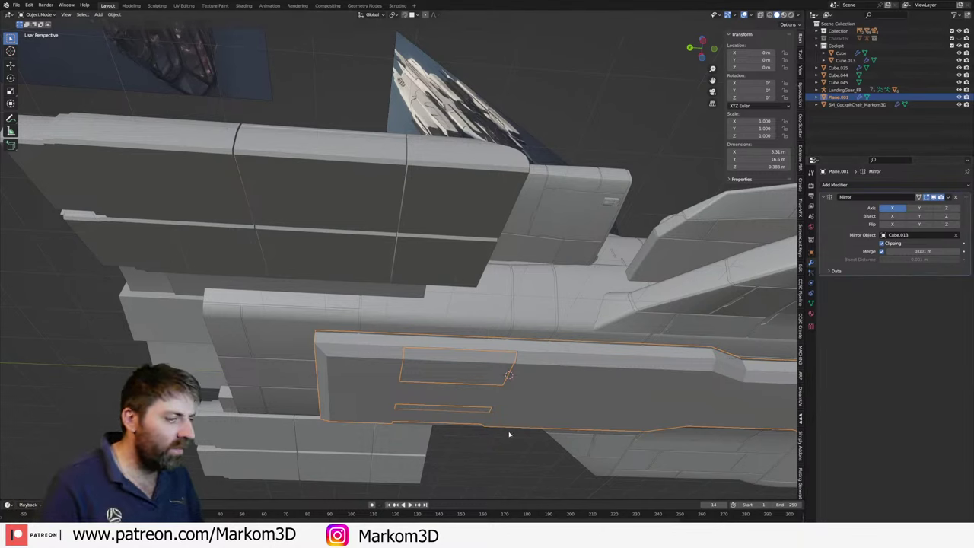
{"action": "key", "text": "Tab"}
- Select the corner, long, upper and lower strip faces around the panel recess
{"action": "middle_click_drag", "start_coordinate": [357, 373], "coordinate": [365, 320]}
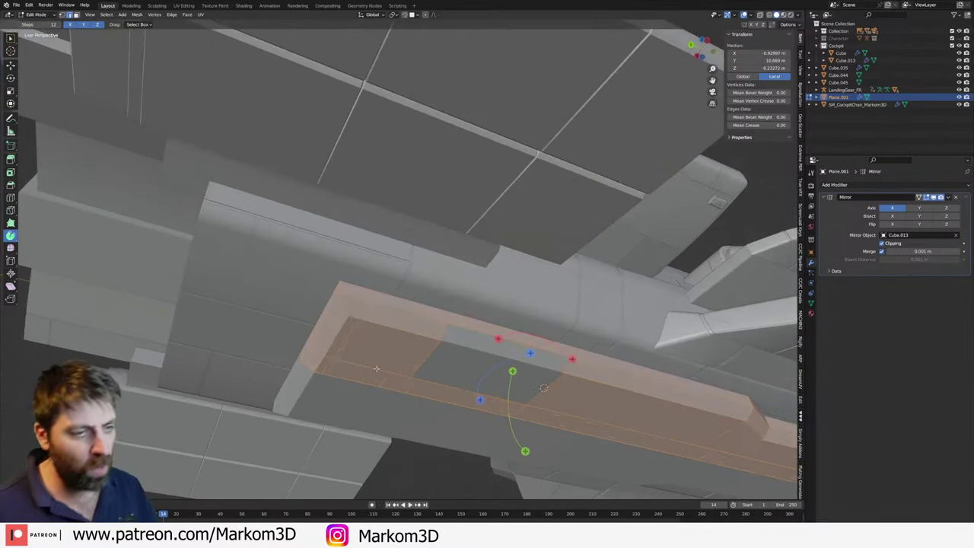
{"action": "left_click", "coordinate": [403, 316]}
{"action": "left_click", "coordinate": [344, 303], "text": "shift"}
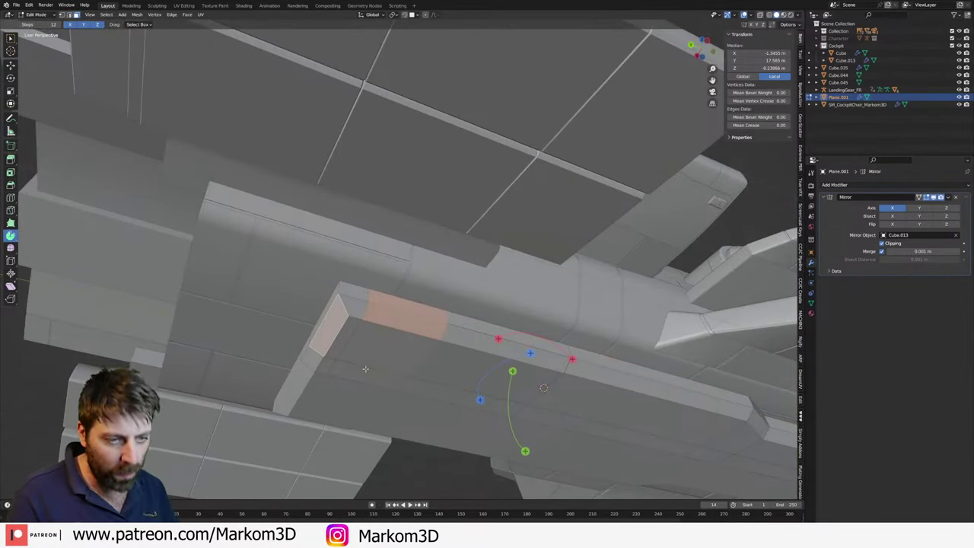
{"action": "left_click_drag", "start_coordinate": [349, 366], "coordinate": [327, 346]}
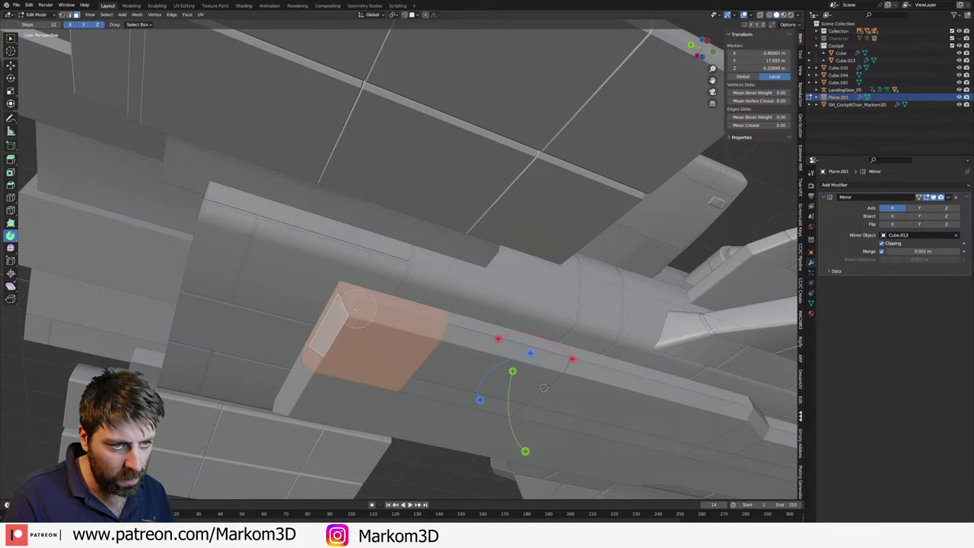
{"action": "left_click", "coordinate": [500, 408], "text": "shift"}
{"action": "left_click", "coordinate": [481, 332], "text": "shift"}
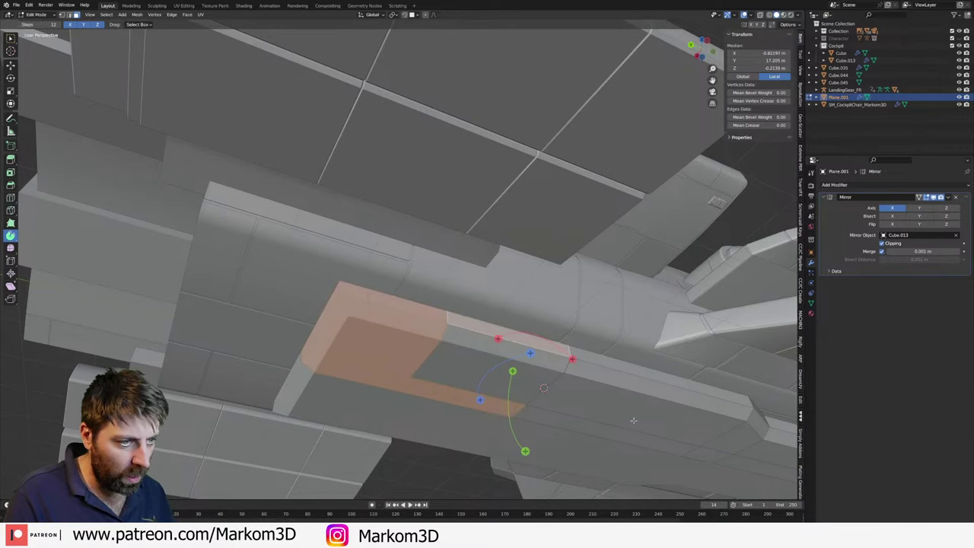
{"action": "middle_click_drag", "start_coordinate": [481, 333], "coordinate": [540, 373]}
{"action": "mouse_move", "coordinate": [545, 373]}
{"action": "left_mouse_down"}
{"action": "mouse_move", "coordinate": [667, 427]}
{"action": "mouse_move", "coordinate": [645, 409]}
{"action": "left_mouse_up"}
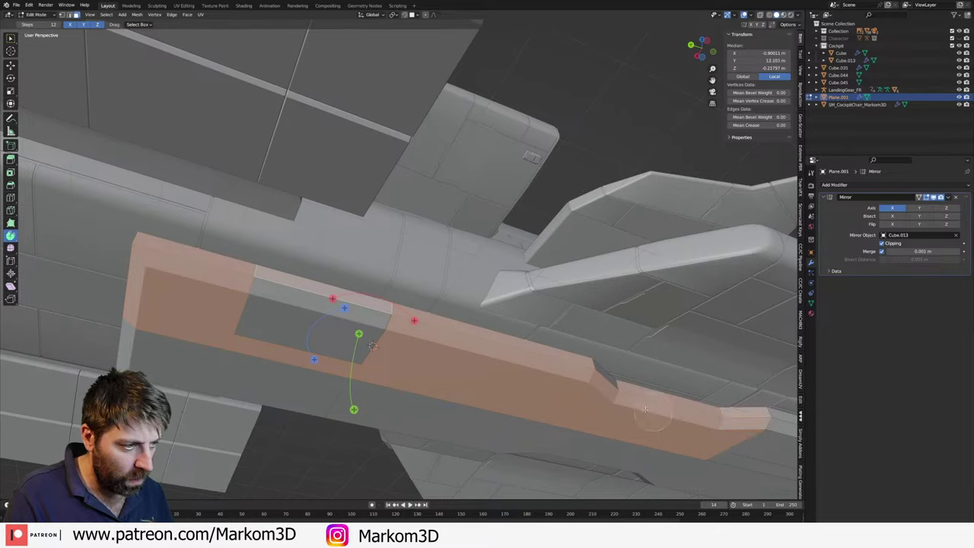
- Add the strip faces framing the grey panel at the plate's far end, excluding the inner face
{"action": "middle_click_drag", "start_coordinate": [622, 399], "coordinate": [544, 355]}
{"action": "left_click", "coordinate": [540, 354], "text": "shift"}
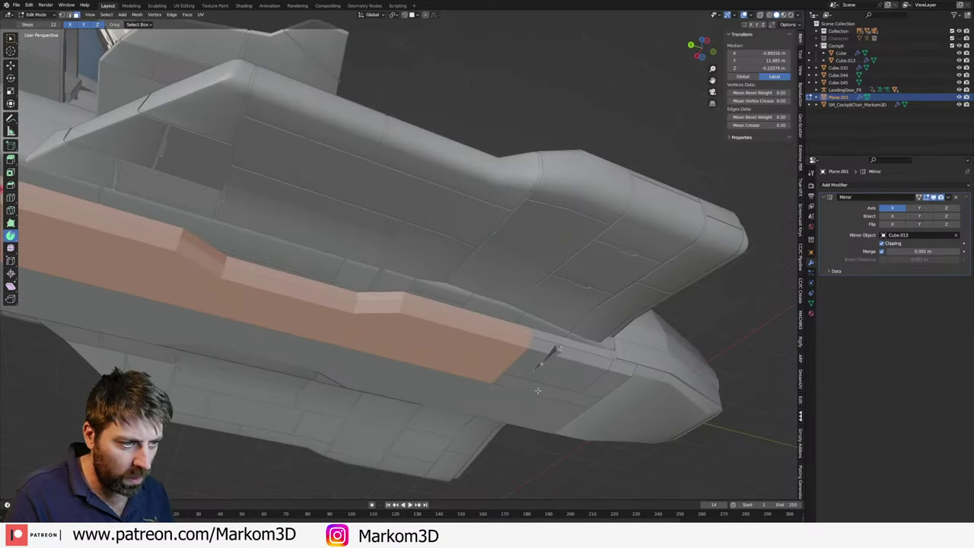
{"action": "left_click", "coordinate": [576, 396], "text": "shift"}
{"action": "left_click", "coordinate": [576, 395], "text": "shift"}
{"action": "left_click", "coordinate": [605, 389], "text": "shift"}
{"action": "left_click", "coordinate": [613, 373], "text": "shift"}
{"action": "left_click", "coordinate": [609, 354], "text": "shift"}
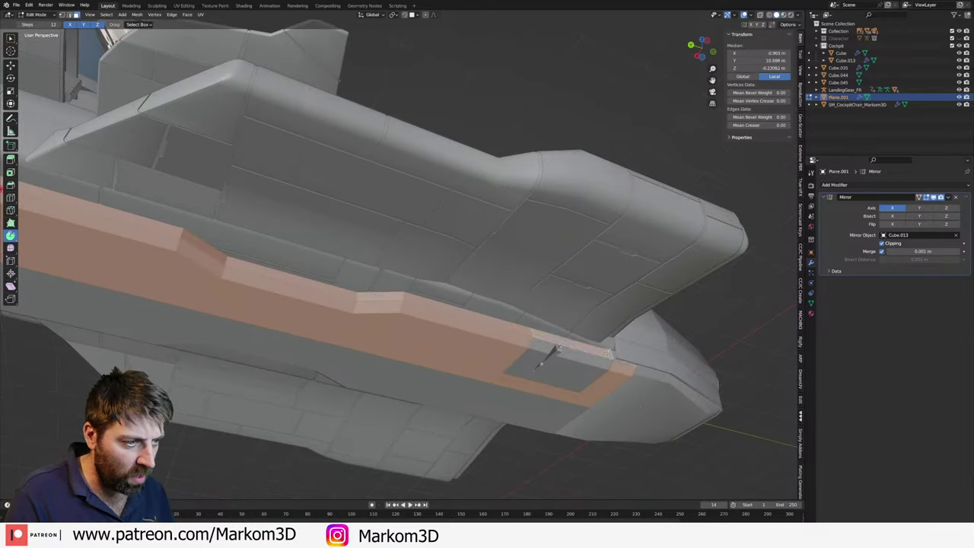
- Inspect the selected strip in wireframe from low side angles, adding one more edge
{"action": "key", "text": "z"}
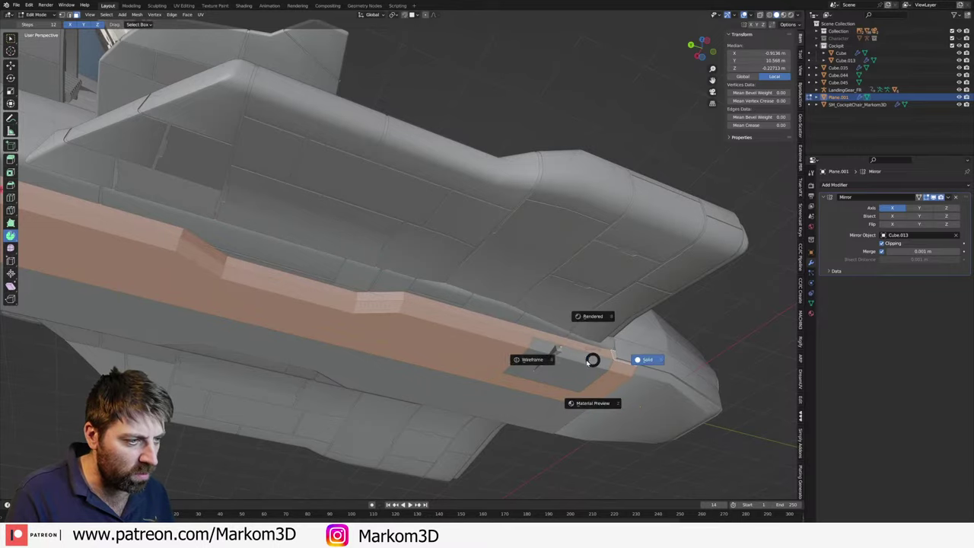
{"action": "left_click", "coordinate": [645, 359]}
{"action": "mouse_move", "coordinate": [646, 359]}
{"action": "middle_mouse_down"}
{"action": "mouse_move", "coordinate": [541, 442]}
{"action": "mouse_move", "coordinate": [494, 414]}
{"action": "middle_mouse_up"}
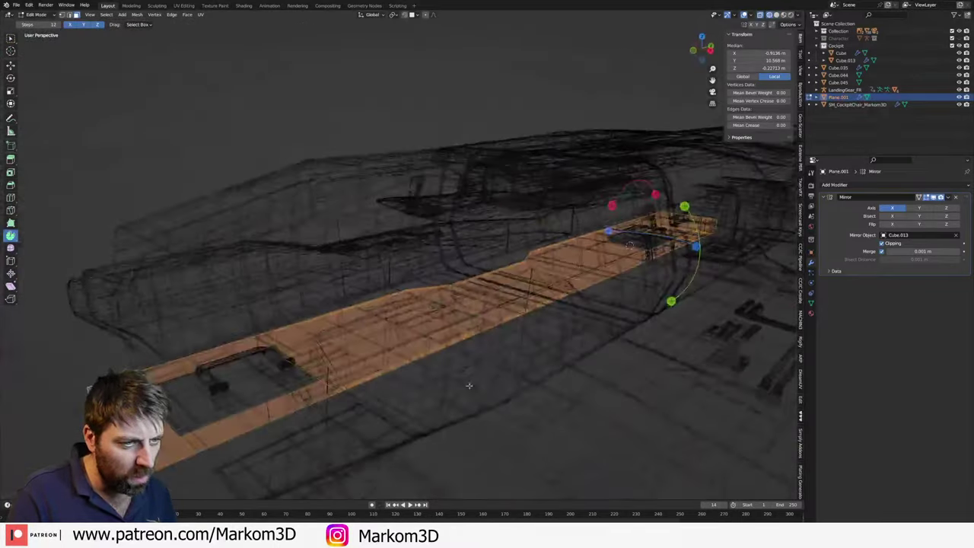
{"action": "scroll", "coordinate": [436, 405], "scroll_direction": "up", "scroll_amount": 5}
{"action": "middle_click_drag", "start_coordinate": [436, 404], "coordinate": [485, 358]}
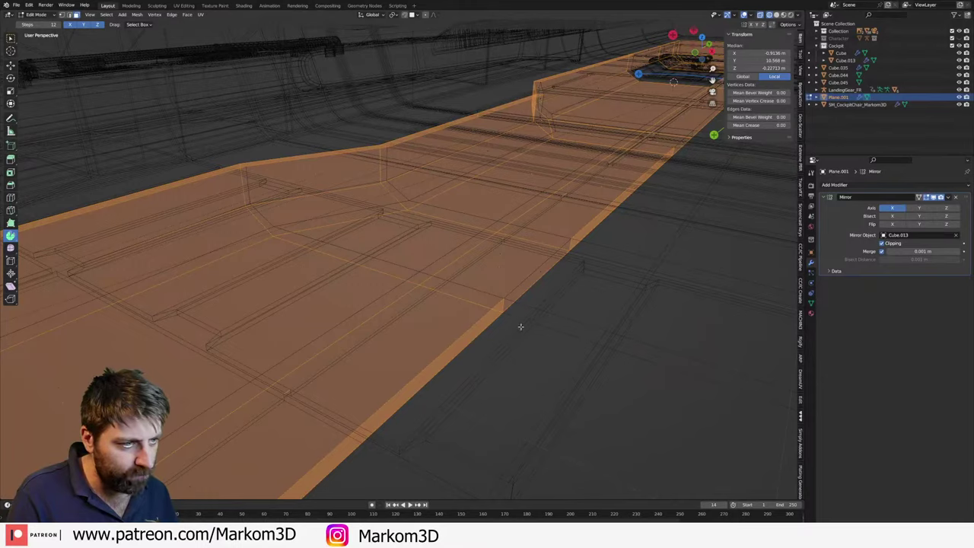
{"action": "middle_click_drag", "start_coordinate": [520, 327], "coordinate": [499, 267]}
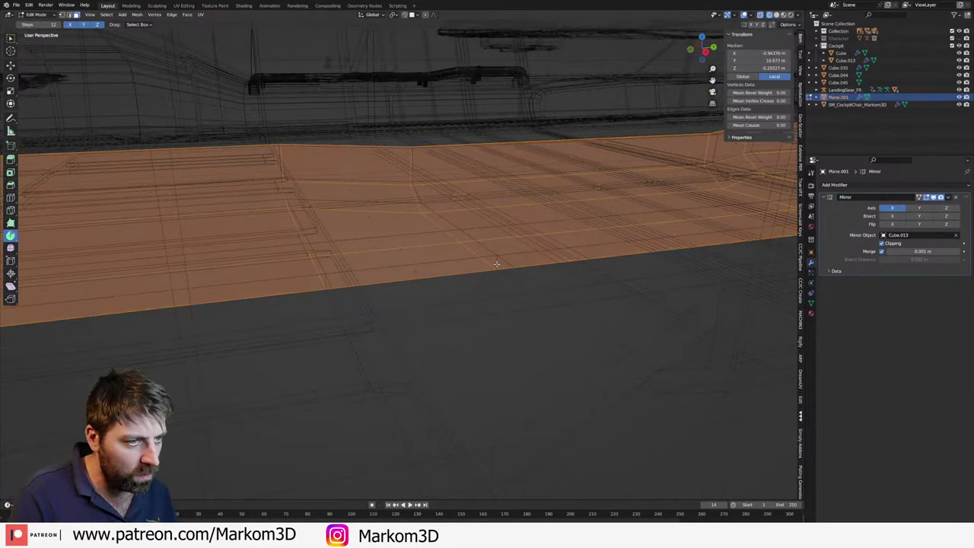
{"action": "left_click", "coordinate": [456, 278], "text": "shift"}
{"action": "scroll", "coordinate": [399, 349], "scroll_direction": "down", "scroll_amount": 3}
{"action": "scroll", "coordinate": [433, 307], "scroll_direction": "up", "scroll_amount": 3}
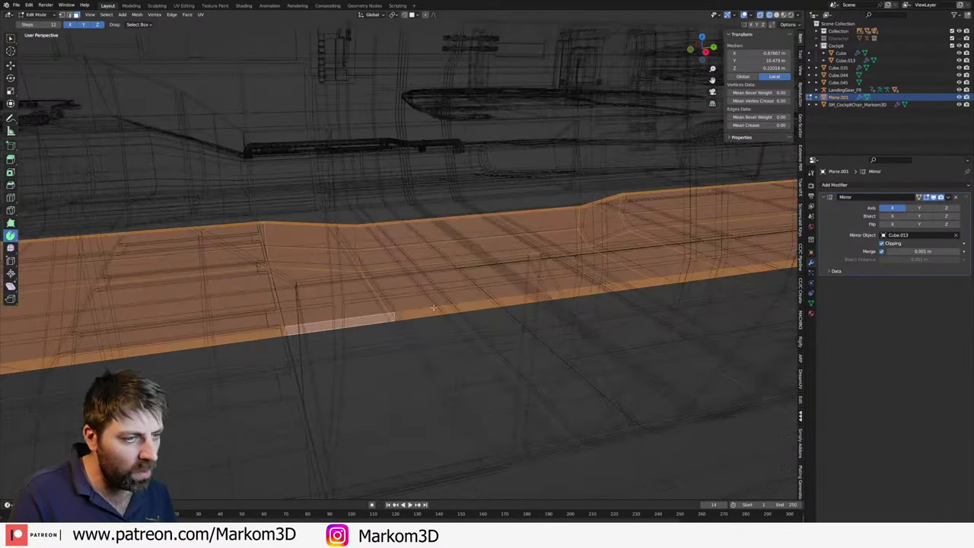
{"action": "mouse_move", "coordinate": [396, 317]}
{"action": "middle_mouse_down"}
{"action": "mouse_move", "coordinate": [463, 339]}
{"action": "mouse_move", "coordinate": [300, 366]}
{"action": "mouse_move", "coordinate": [276, 357]}
{"action": "mouse_move", "coordinate": [337, 342]}
{"action": "mouse_move", "coordinate": [352, 291]}
{"action": "middle_mouse_up"}
{"action": "key", "text": "shift+z"}
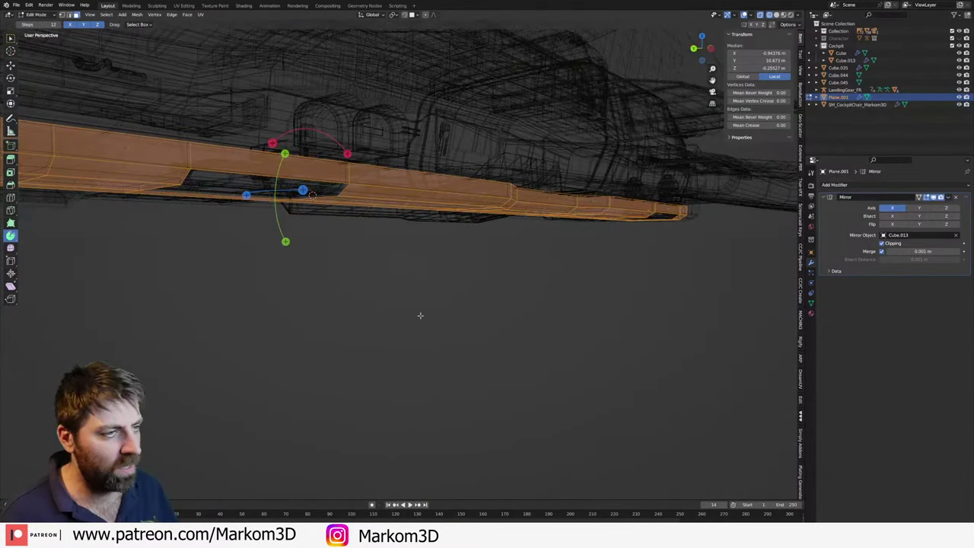
- Separate the selected strip into new object Plane.003 and return to solid shading in Object Mode
{"action": "key", "text": "p"}
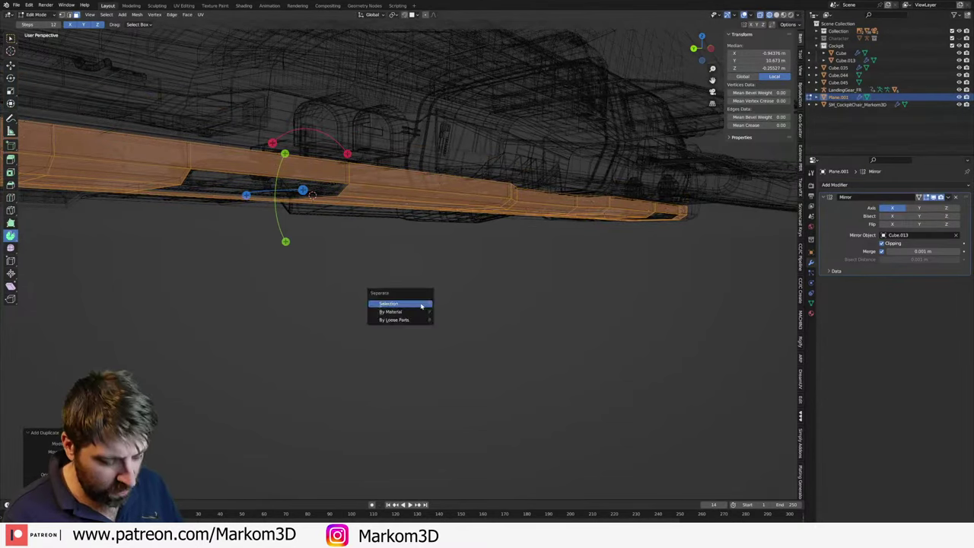
{"action": "left_click", "coordinate": [420, 303]}
{"action": "key", "text": "Tab"}
{"action": "middle_click_drag", "start_coordinate": [420, 303], "coordinate": [472, 247]}
{"action": "key", "text": "shift+z"}
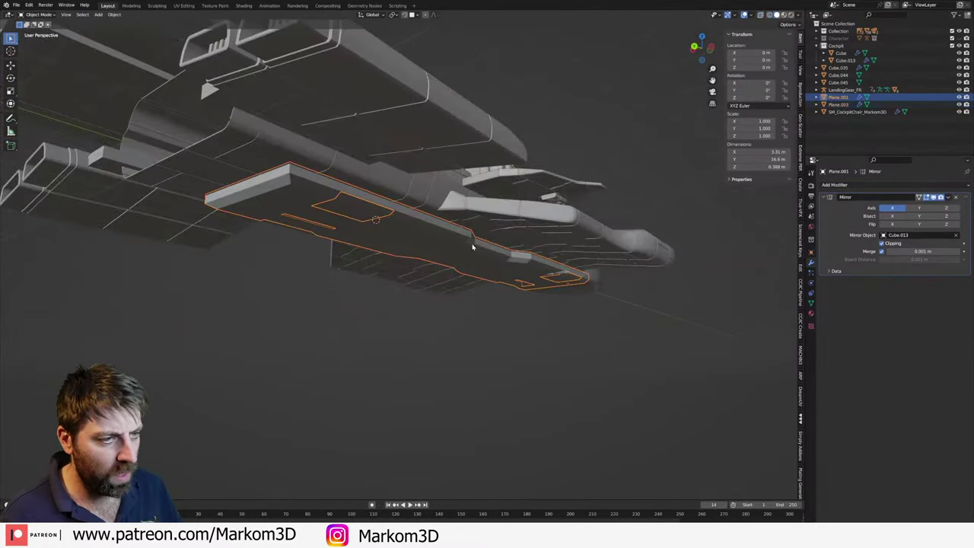
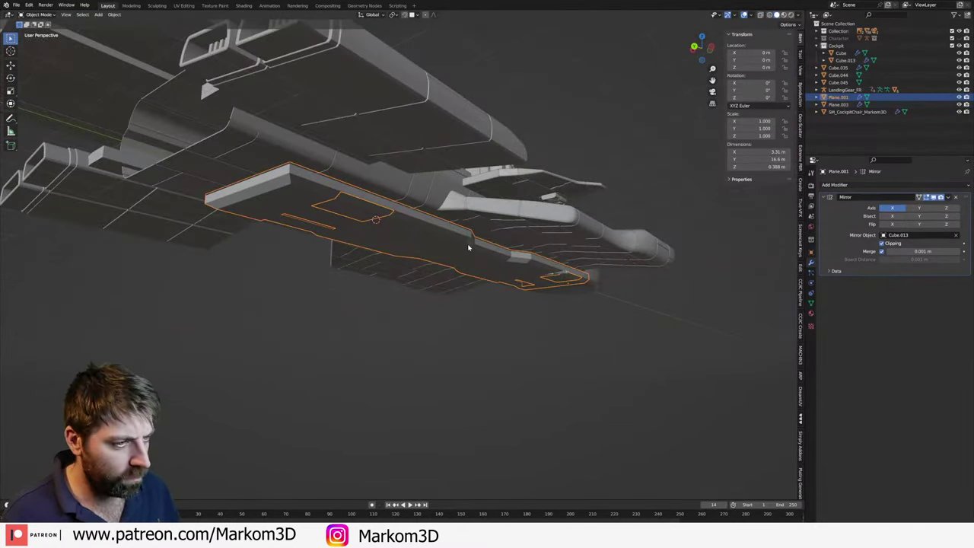
- Check the panels in wireframe, return to solid shading, and inspect Plane.001 without moving it
{"action": "key", "text": "shift+z"}
{"action": "key", "text": "z"}
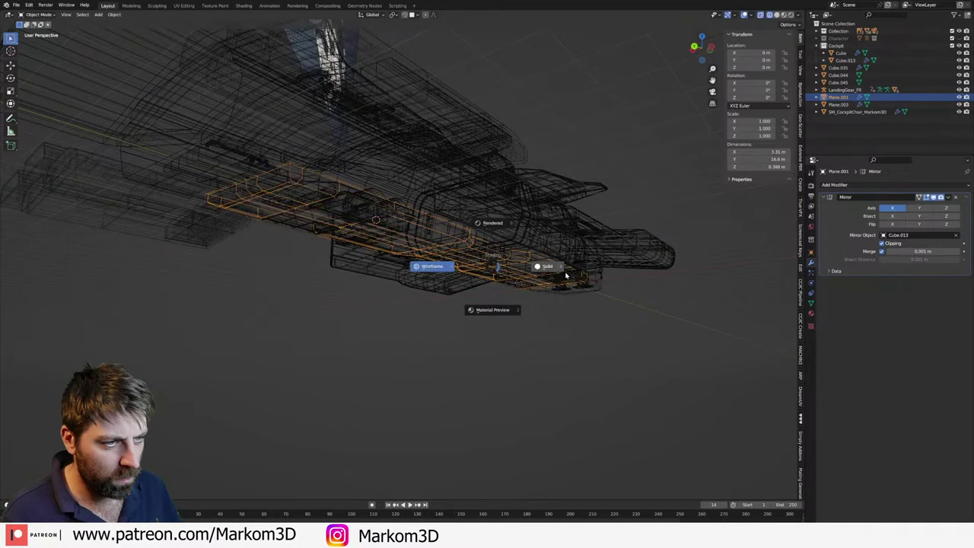
{"action": "left_click", "coordinate": [461, 264]}
{"action": "key", "text": "z"}
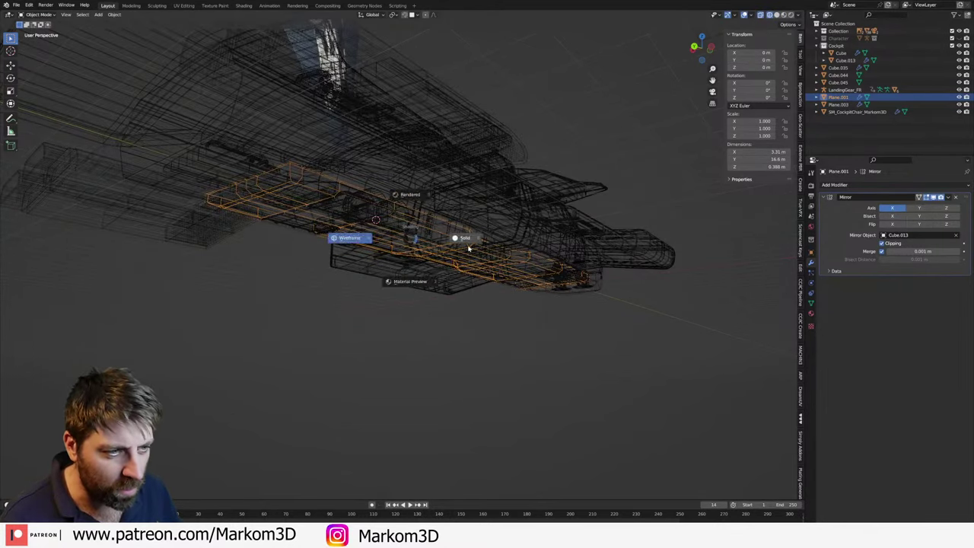
{"action": "left_click", "coordinate": [459, 278]}
{"action": "left_click", "coordinate": [461, 302]}
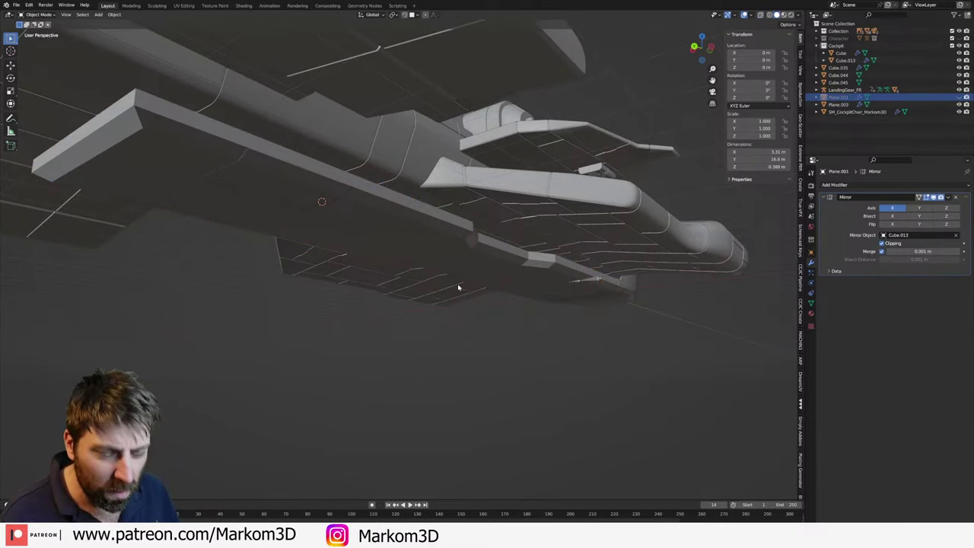
{"action": "left_click", "coordinate": [458, 287]}
{"action": "key", "text": "g"}
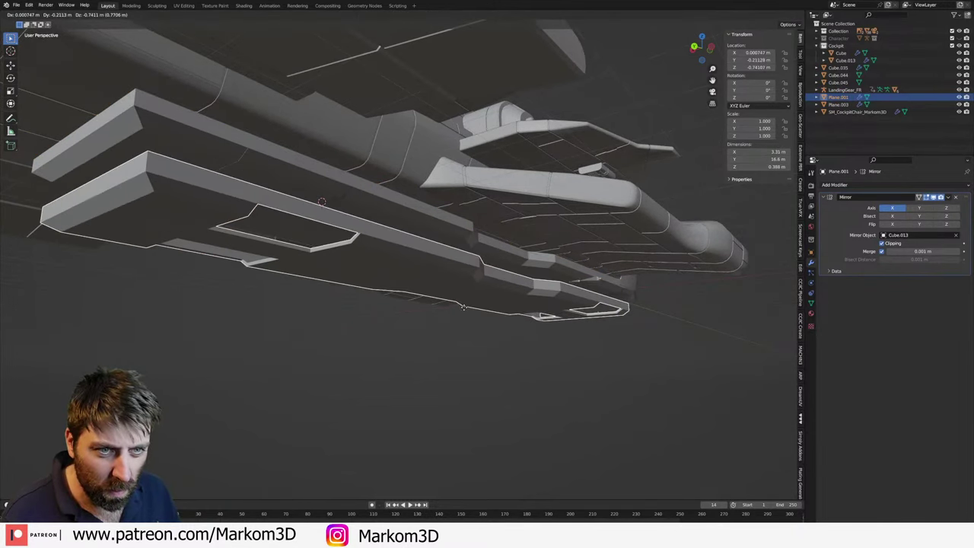
{"action": "key", "text": "Escape"}
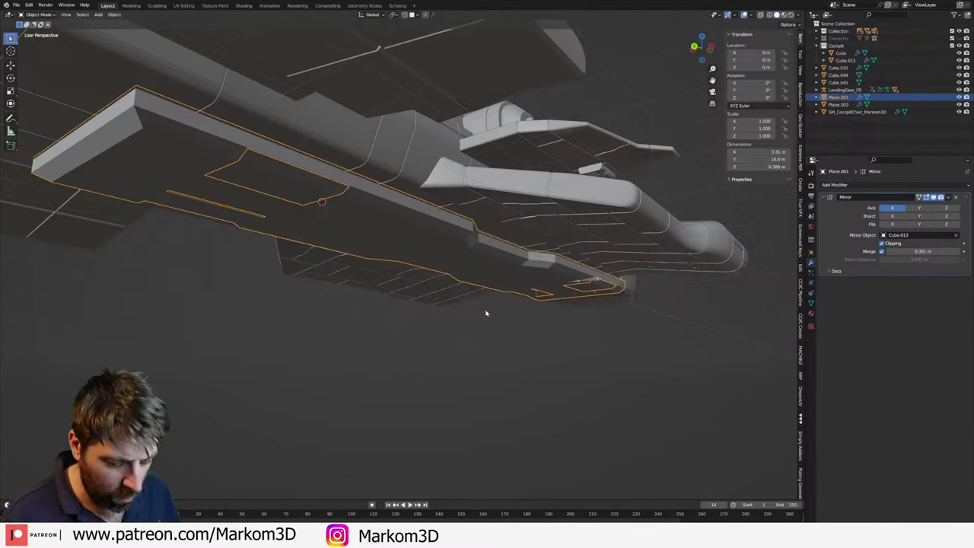
{"action": "left_click", "coordinate": [486, 312]}
- Give the long bar Plane.003 a Solidify modifier with offset 0
{"action": "left_click", "coordinate": [450, 241]}
{"action": "key", "text": "Tab"}
{"action": "key", "text": "a"}
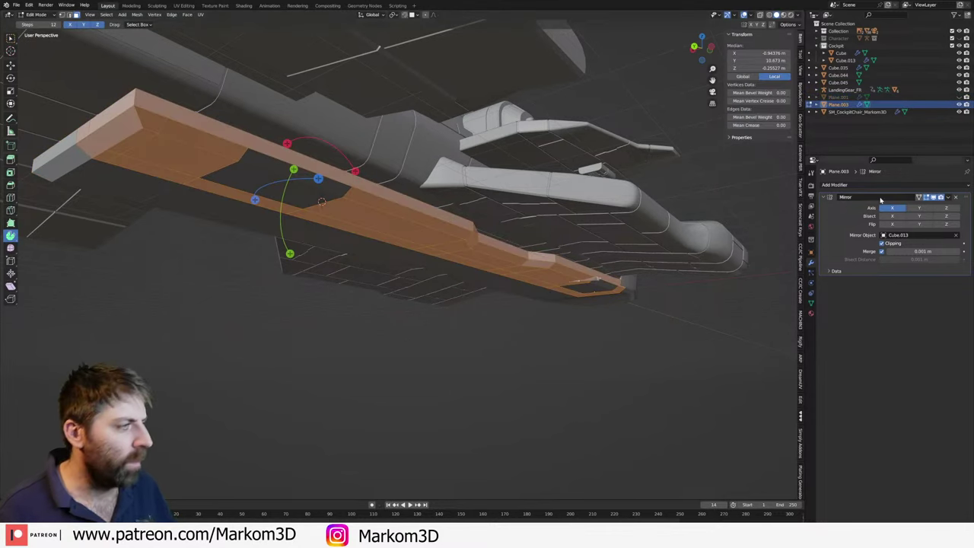
{"action": "left_click", "coordinate": [837, 185]}
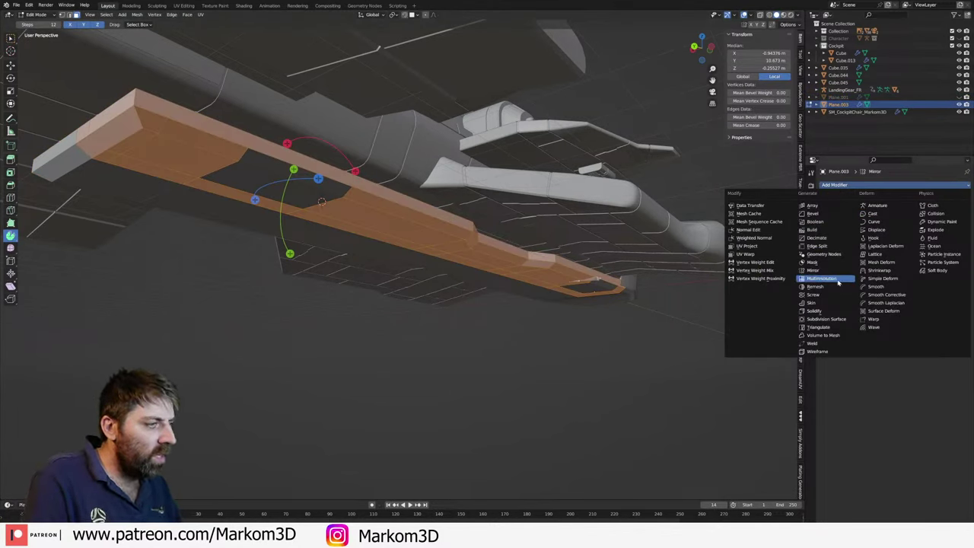
{"action": "left_click", "coordinate": [833, 311]}
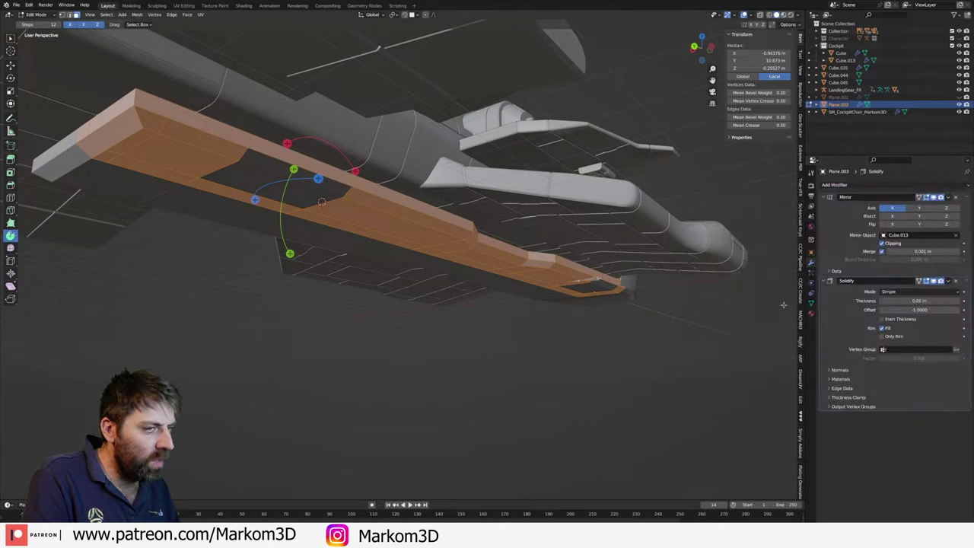
{"action": "left_click", "coordinate": [909, 309]}
{"action": "type", "text": "0"}
{"action": "key", "text": "Return"}
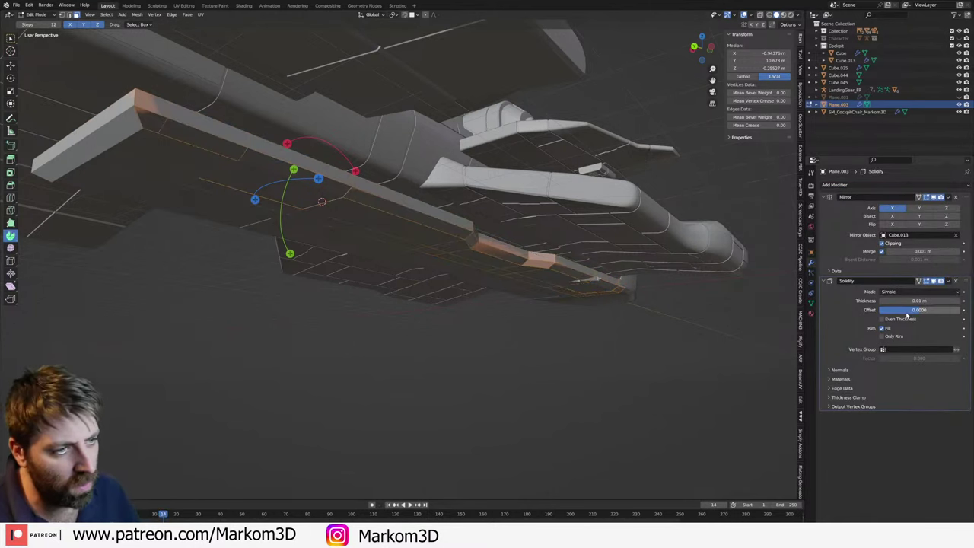
- Cut an edge loop across the bar and bevel-delete it into a narrow groove
{"action": "middle_click_drag", "start_coordinate": [746, 304], "coordinate": [637, 300]}
{"action": "scroll", "coordinate": [515, 315], "scroll_direction": "up", "scroll_amount": 3}
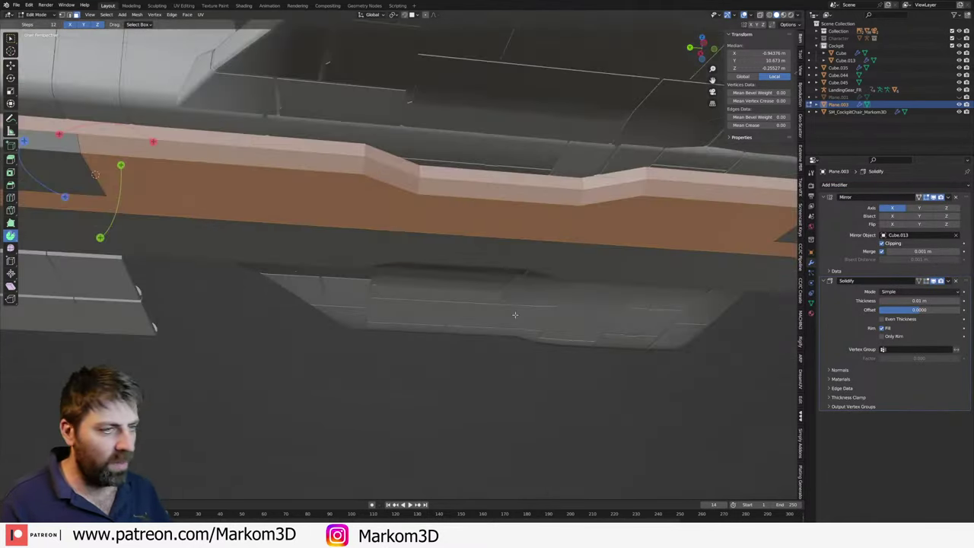
{"action": "middle_click_drag", "start_coordinate": [515, 315], "coordinate": [333, 269]}
{"action": "scroll", "coordinate": [493, 238], "scroll_direction": "up", "scroll_amount": 2}
{"action": "left_click", "coordinate": [493, 238]}
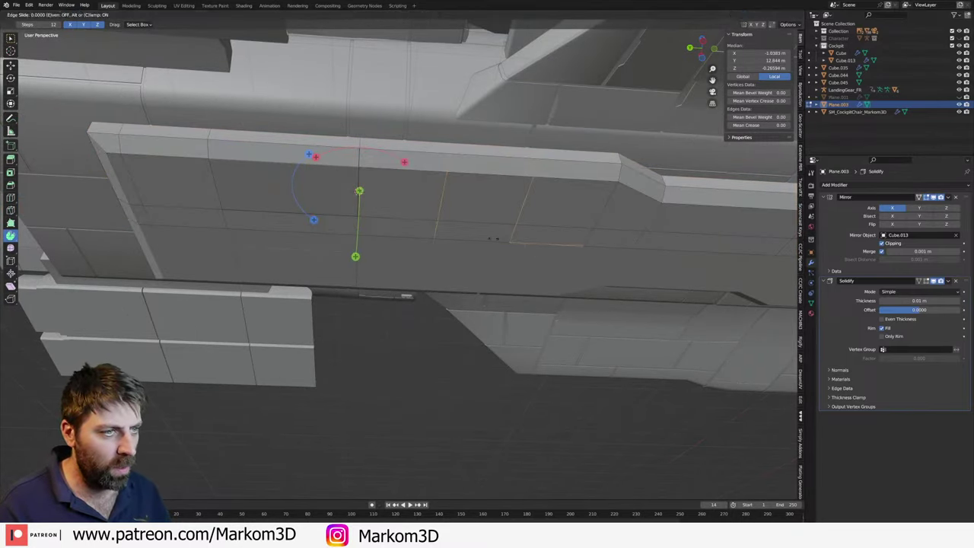
{"action": "middle_click_drag", "start_coordinate": [493, 238], "coordinate": [501, 252]}
{"action": "middle_click_drag", "start_coordinate": [507, 285], "coordinate": [574, 246]}
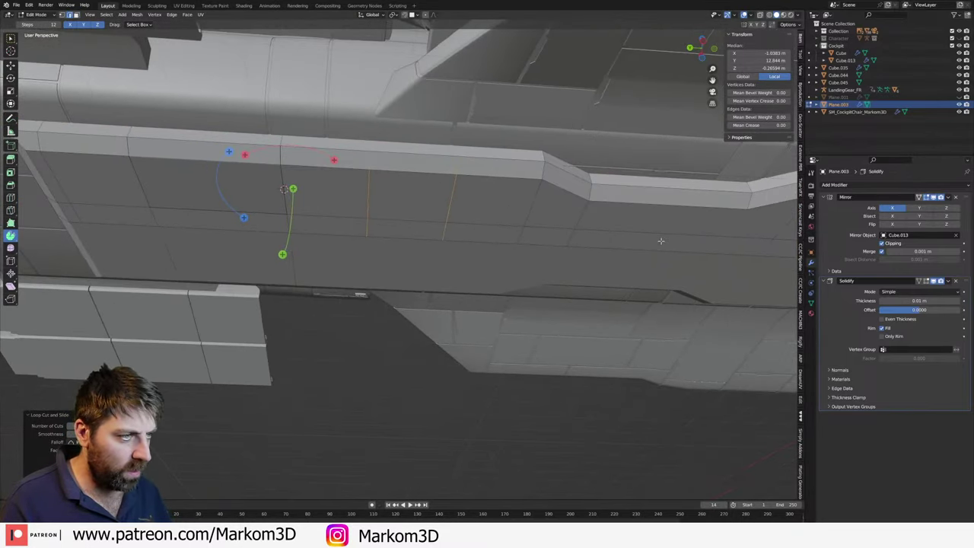
{"action": "middle_click_drag", "start_coordinate": [395, 211], "coordinate": [496, 249]}
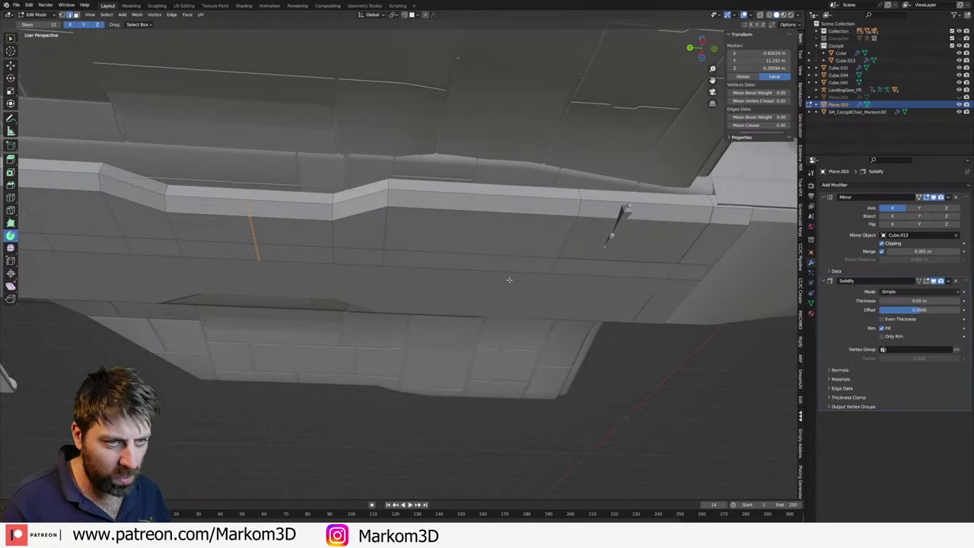
{"action": "key", "text": "ctrl+b"}
{"action": "left_click", "coordinate": [509, 279]}
{"action": "key", "text": "x"}
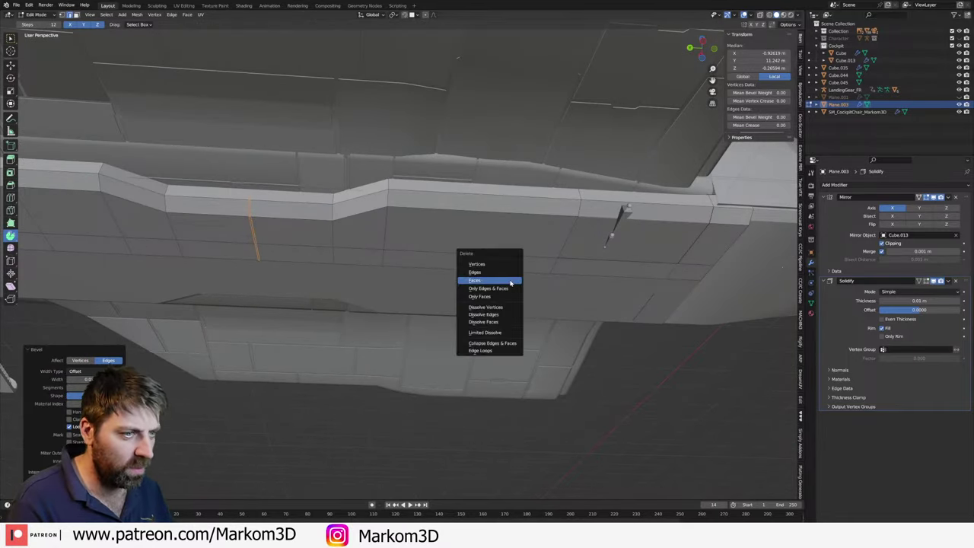
{"action": "left_click", "coordinate": [510, 283]}
- Add and slide another loop cut, then turn the horizontal edge loop into a groove
{"action": "key", "text": "ctrl+r"}
{"action": "left_click", "coordinate": [486, 268]}
{"action": "key", "text": "x"}
{"action": "key", "text": "Escape"}
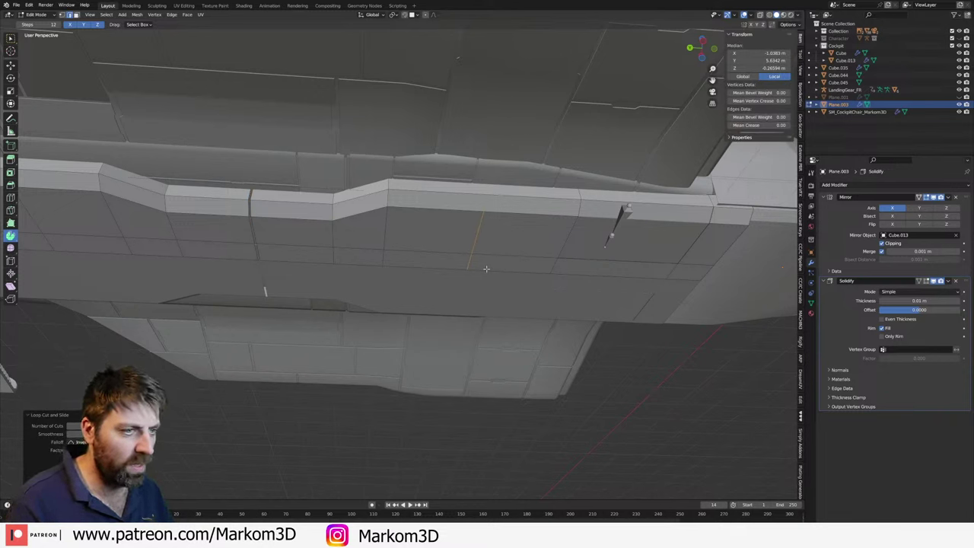
{"action": "key", "text": "g"}
{"action": "key", "text": "g"}
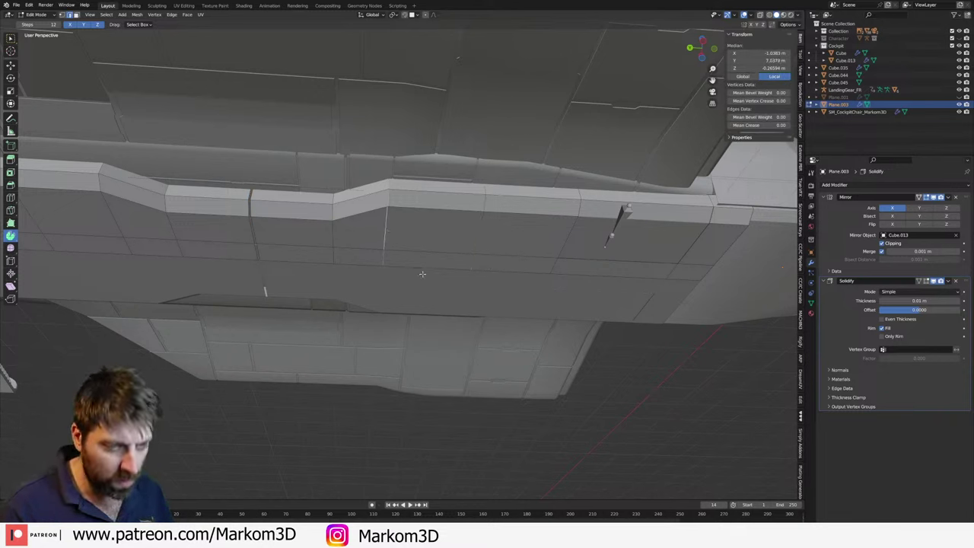
{"action": "left_click", "coordinate": [434, 280]}
{"action": "key", "text": "alt+a"}
{"action": "mouse_move", "coordinate": [398, 282]}
{"action": "middle_mouse_down"}
{"action": "mouse_move", "coordinate": [449, 269]}
{"action": "mouse_move", "coordinate": [533, 282]}
{"action": "mouse_move", "coordinate": [593, 259]}
{"action": "middle_mouse_up"}
{"action": "left_click", "coordinate": [647, 248], "text": "alt"}
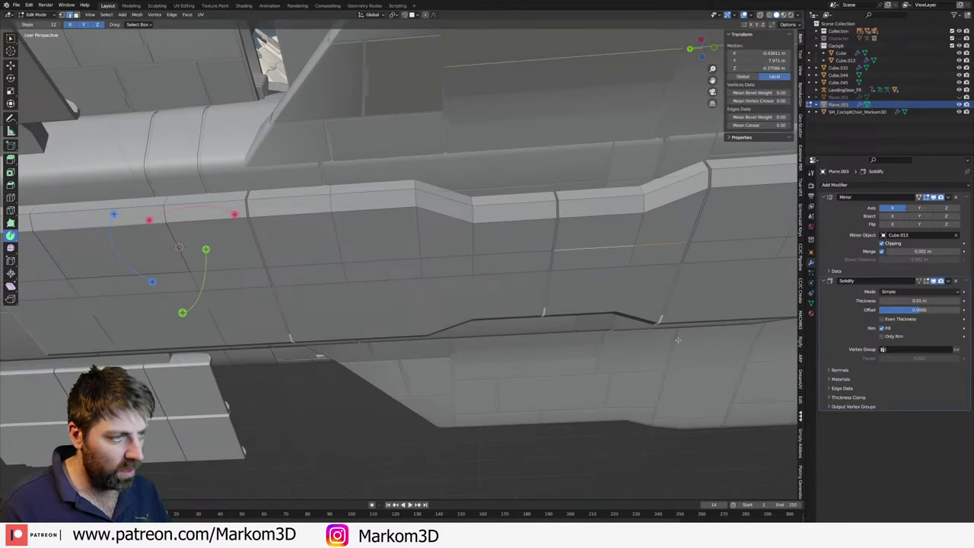
{"action": "key", "text": "x"}
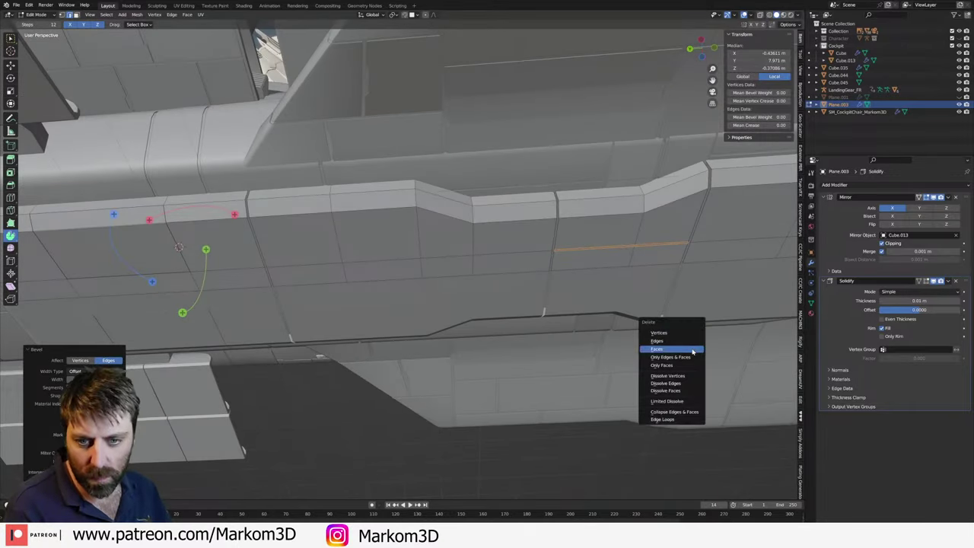
{"action": "left_click", "coordinate": [685, 390]}
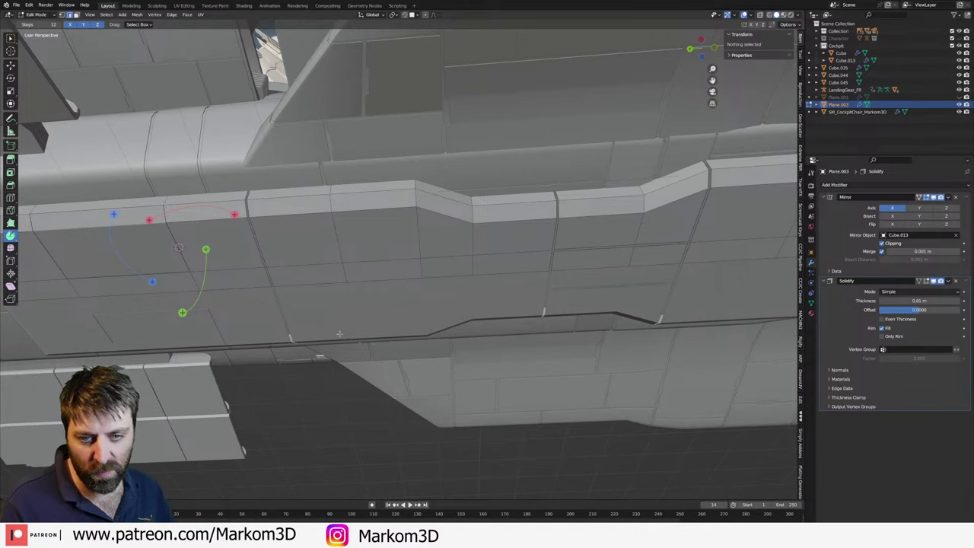
- Cut a further edge loop across the underside and delete its strip to open a groove
{"action": "middle_click_drag", "start_coordinate": [338, 330], "coordinate": [362, 254]}
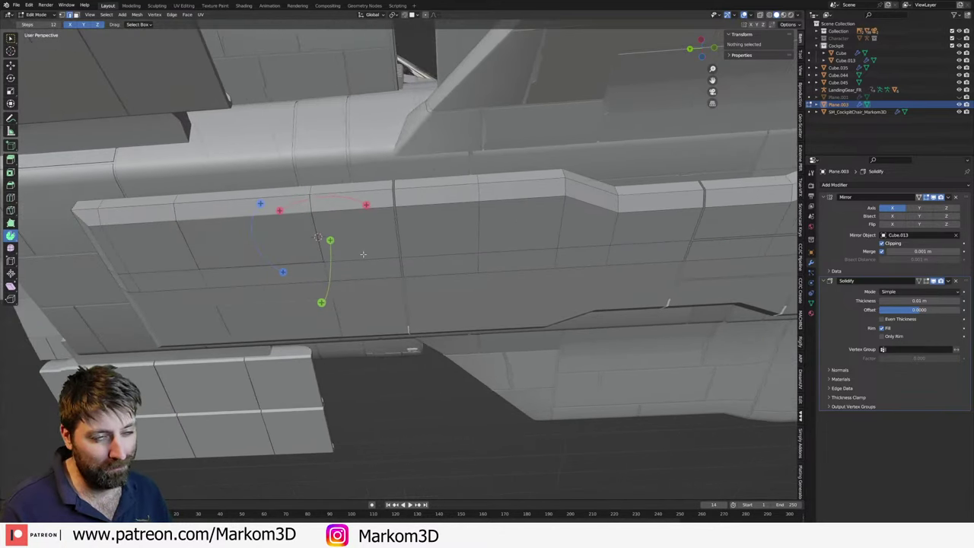
{"action": "key", "text": "ctrl+r"}
{"action": "left_click", "coordinate": [275, 284]}
{"action": "middle_click_drag", "start_coordinate": [275, 284], "coordinate": [366, 297]}
{"action": "scroll", "coordinate": [383, 303], "scroll_direction": "up", "scroll_amount": 2}
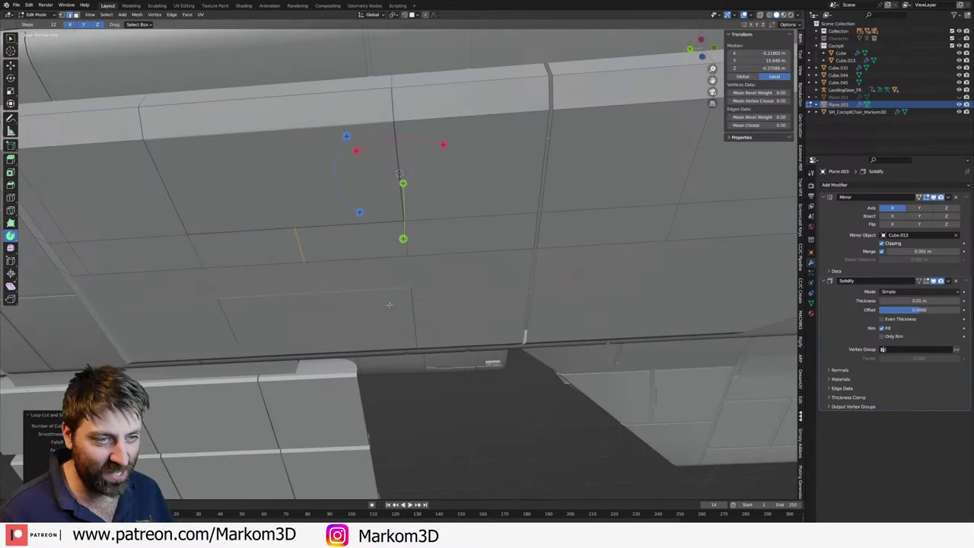
{"action": "key", "text": "x"}
{"action": "left_click", "coordinate": [389, 304]}
- Add a loop cut on the end panel, slide it into place, and bevel-delete it into a seam
{"action": "mouse_move", "coordinate": [389, 305]}
{"action": "middle_mouse_down"}
{"action": "mouse_move", "coordinate": [411, 273]}
{"action": "mouse_move", "coordinate": [442, 254]}
{"action": "middle_mouse_up"}
{"action": "left_click", "coordinate": [391, 233]}
{"action": "key", "text": "g"}
{"action": "key", "text": "g"}
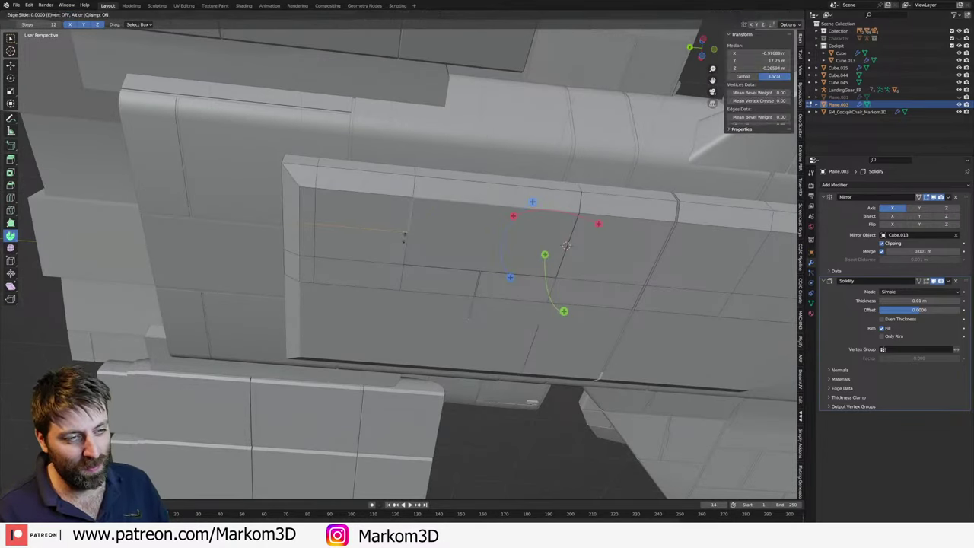
{"action": "left_click", "coordinate": [565, 245]}
{"action": "middle_click_drag", "start_coordinate": [566, 245], "coordinate": [453, 258]}
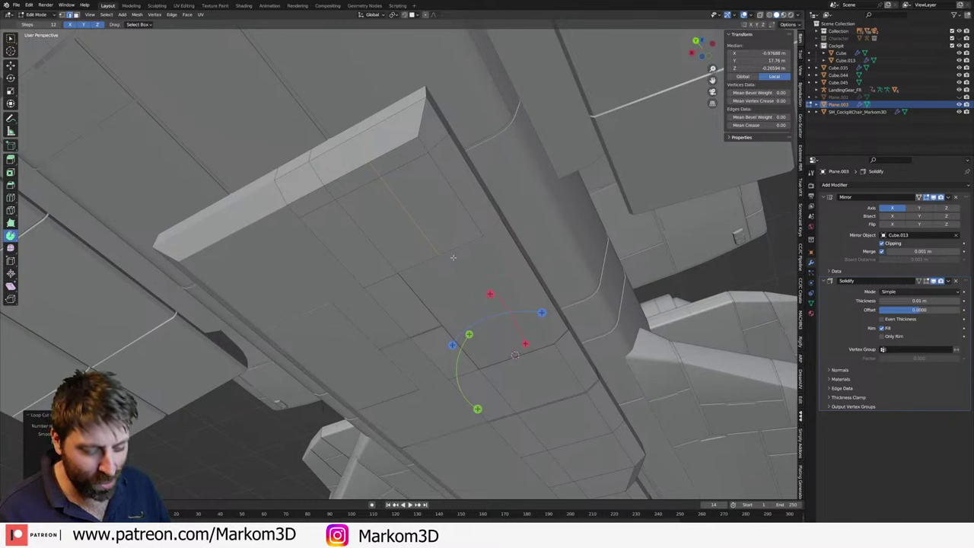
{"action": "key", "text": "ctrl+b"}
{"action": "left_click", "coordinate": [456, 263]}
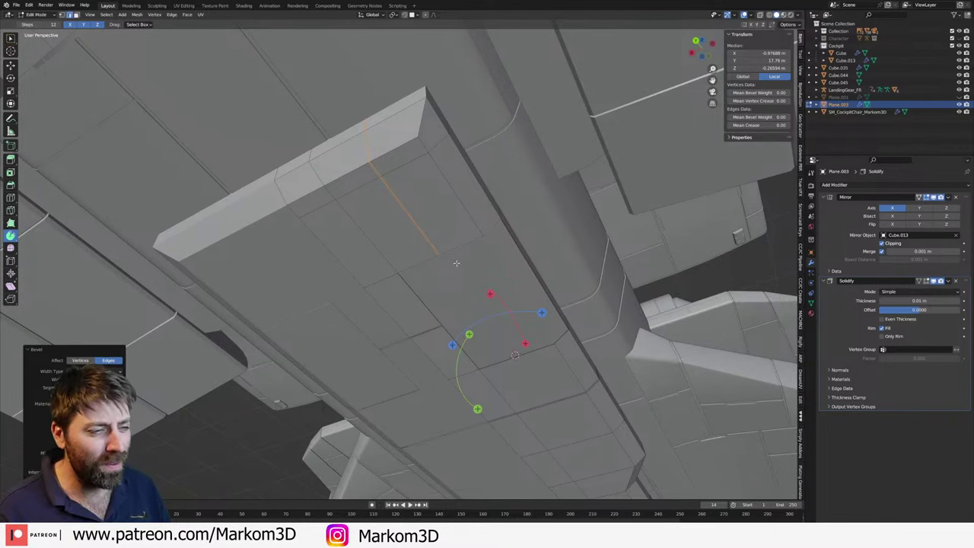
{"action": "right_click", "coordinate": [456, 264]}
{"action": "left_click", "coordinate": [449, 261]}
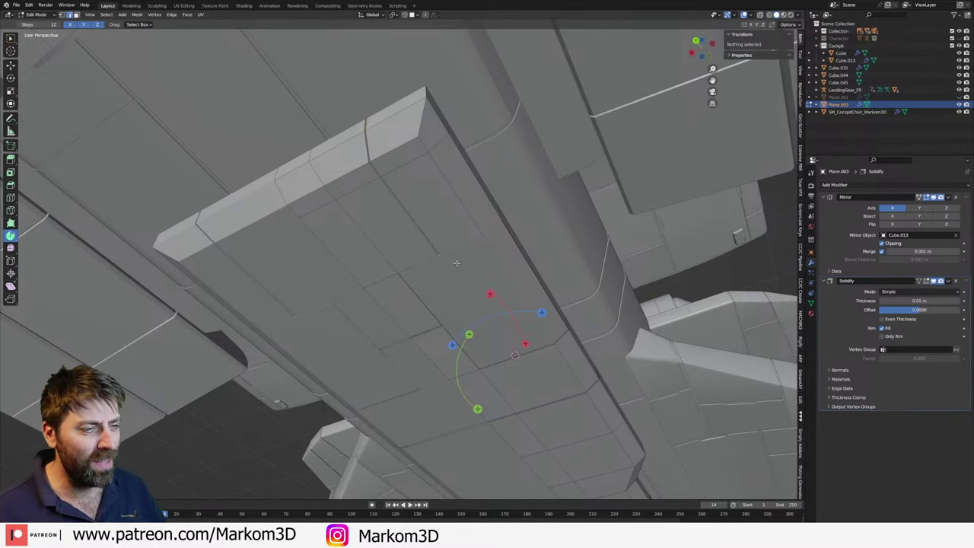
- Cut another loop across the angled end and bevel-delete it into a groove
{"action": "left_click", "coordinate": [411, 204]}
{"action": "right_click", "coordinate": [477, 248]}
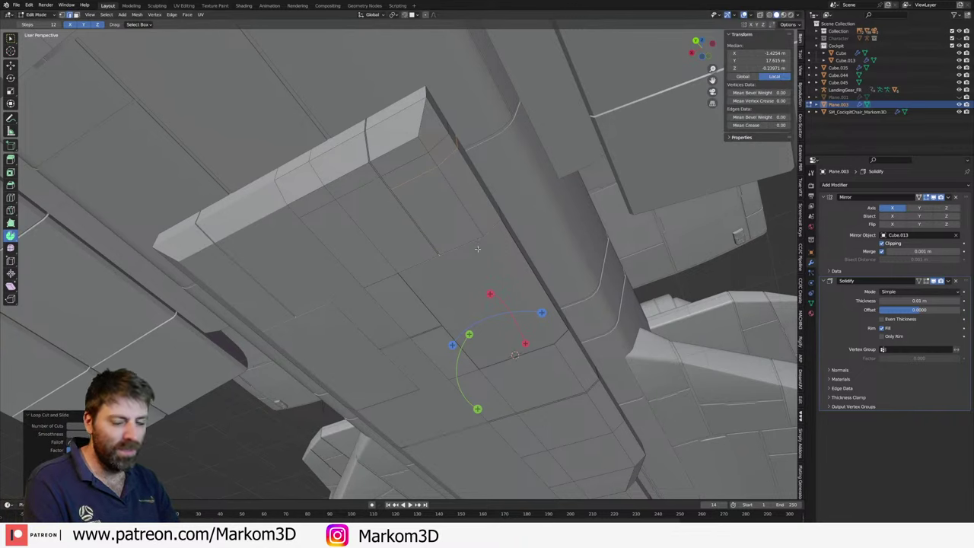
{"action": "key", "text": "ctrl+b"}
{"action": "left_click", "coordinate": [489, 294]}
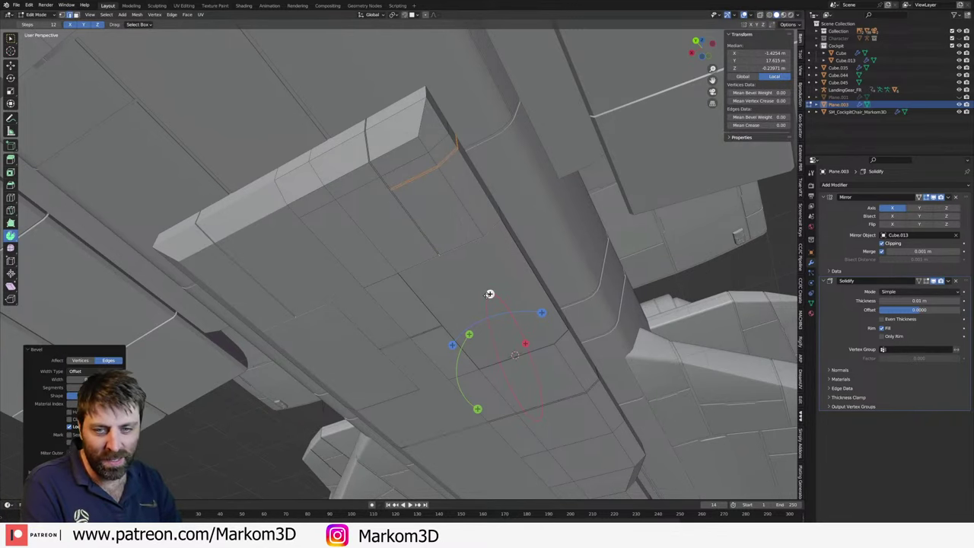
{"action": "key", "text": "x"}
{"action": "left_click", "coordinate": [488, 297]}
{"action": "mouse_move", "coordinate": [487, 297]}
{"action": "middle_mouse_down"}
{"action": "mouse_move", "coordinate": [447, 279]}
{"action": "mouse_move", "coordinate": [401, 285]}
{"action": "mouse_move", "coordinate": [565, 268]}
{"action": "middle_mouse_up"}
{"action": "left_click", "coordinate": [573, 251]}
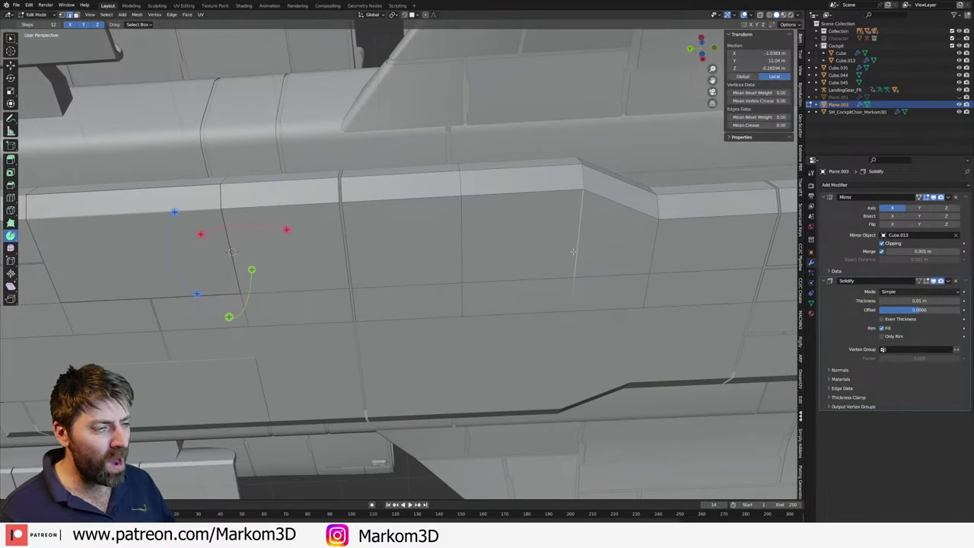
- Bevel the seam edge, then add a centred horizontal loop cut across the hull
{"action": "key", "text": "ctrl+b"}
{"action": "left_click", "coordinate": [582, 318]}
{"action": "key", "text": "x"}
{"action": "key", "text": "Escape"}
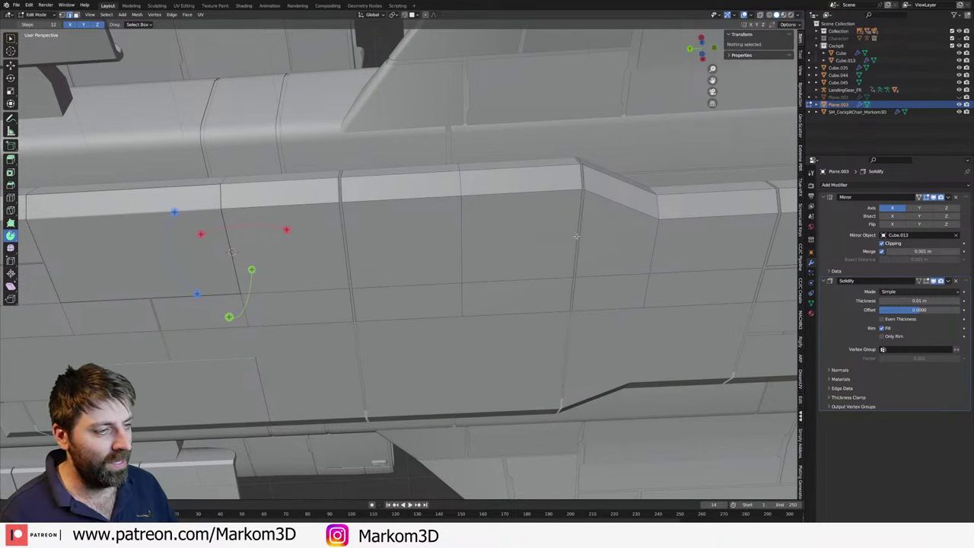
{"action": "key", "text": "ctrl+r"}
{"action": "left_click", "coordinate": [577, 197]}
{"action": "right_click", "coordinate": [578, 198]}
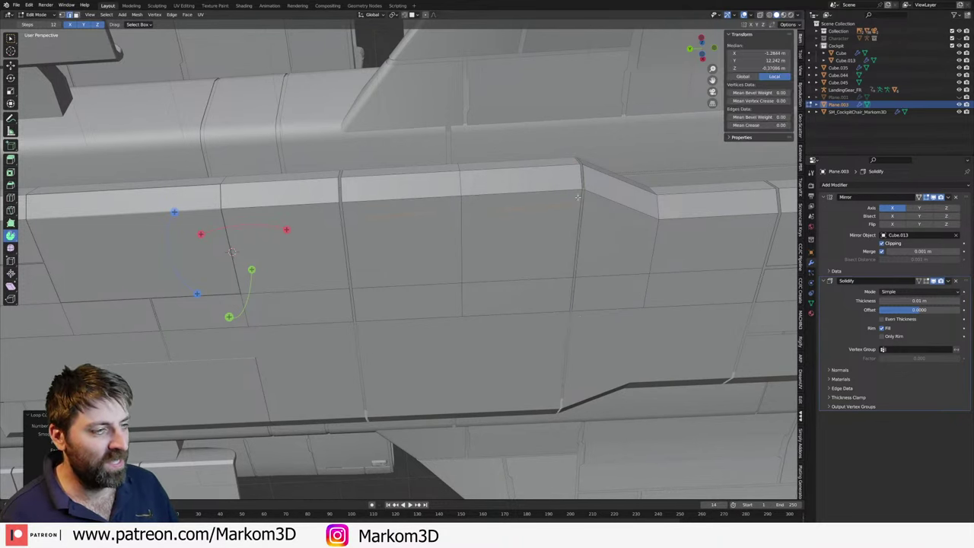
- Bevel a selected hull edge into a thin strip and delete its faces to cut a panel gap
{"action": "left_click", "coordinate": [546, 279], "text": "shift"}
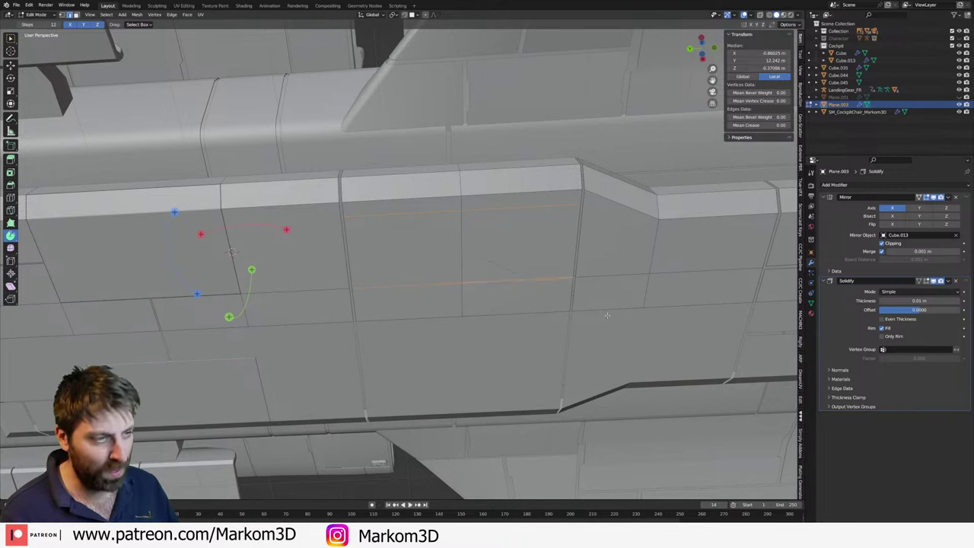
{"action": "key", "text": "ctrl+b"}
{"action": "left_click", "coordinate": [617, 323]}
{"action": "key", "text": "x"}
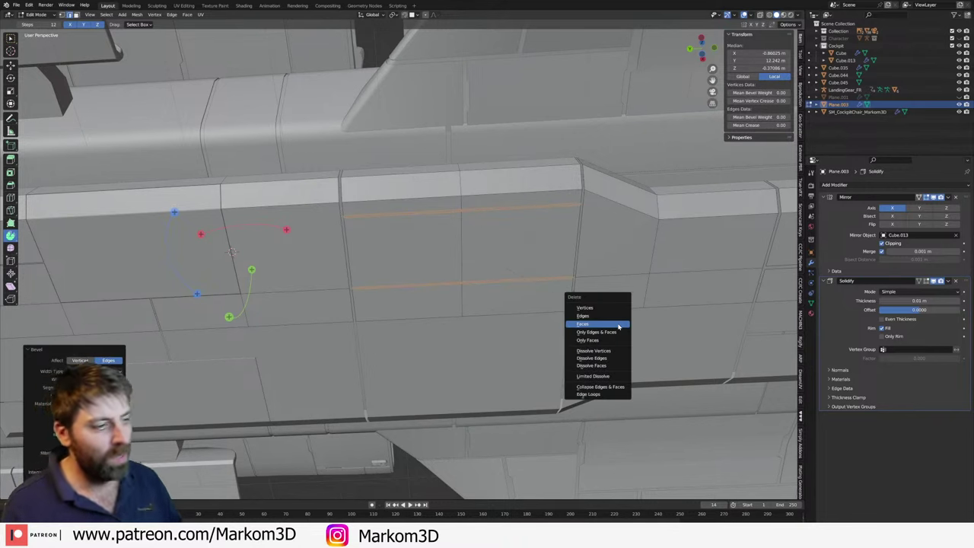
{"action": "left_click", "coordinate": [609, 324]}
{"action": "middle_click_drag", "start_coordinate": [609, 324], "coordinate": [424, 317]}
{"action": "scroll", "coordinate": [424, 317], "scroll_direction": "down", "scroll_amount": 4}
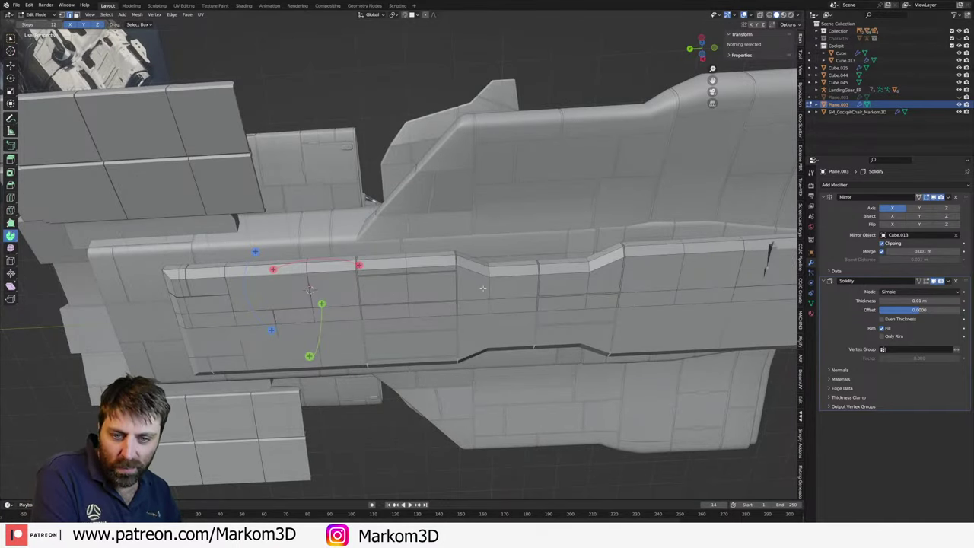
- Loop cut near the hull's nose, bevel the cut edge and delete the strip faces
{"action": "mouse_move", "coordinate": [526, 288]}
{"action": "middle_mouse_down"}
{"action": "mouse_move", "coordinate": [541, 289]}
{"action": "mouse_move", "coordinate": [527, 268]}
{"action": "mouse_move", "coordinate": [516, 280]}
{"action": "middle_mouse_up"}
{"action": "left_click", "coordinate": [527, 268]}
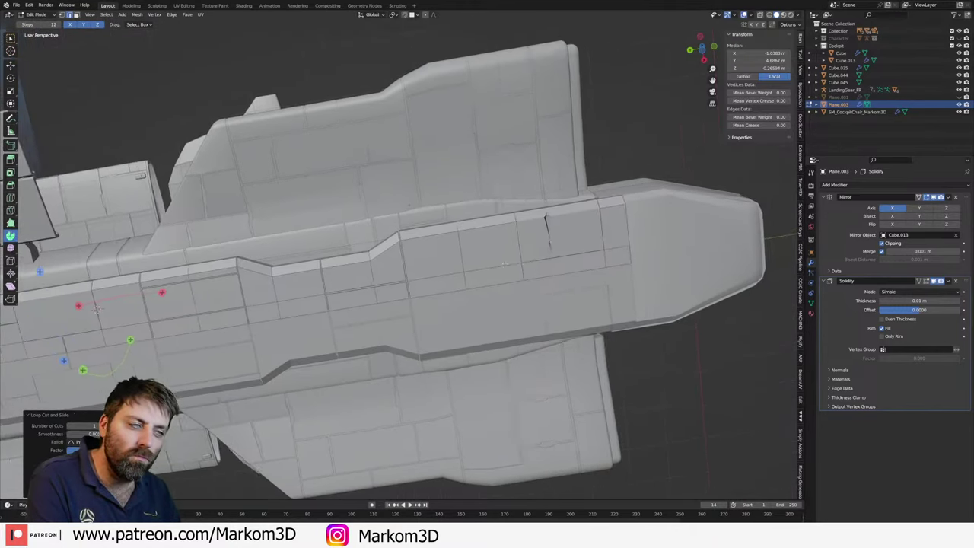
{"action": "scroll", "coordinate": [514, 283], "scroll_direction": "up", "scroll_amount": 3}
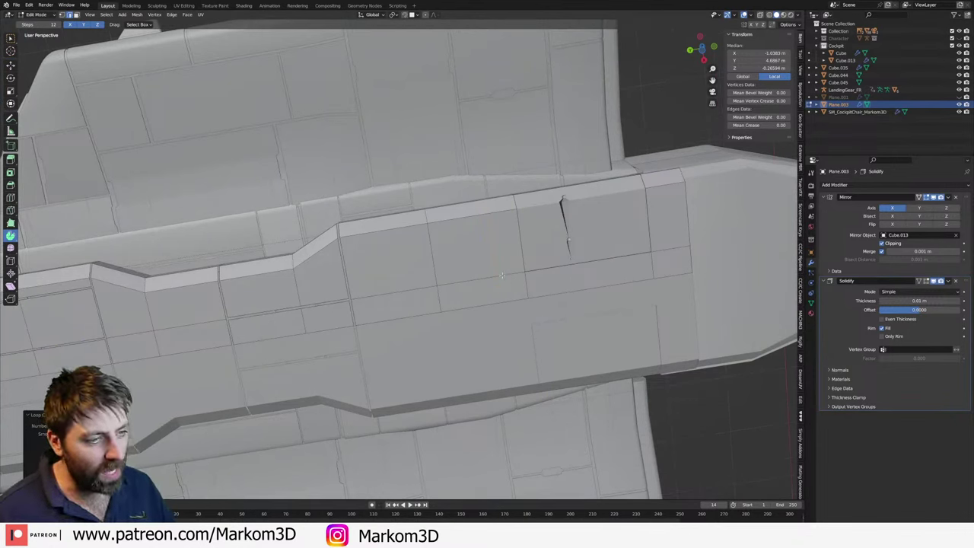
{"action": "key", "text": "ctrl+b"}
{"action": "left_click", "coordinate": [612, 332]}
{"action": "key", "text": "x"}
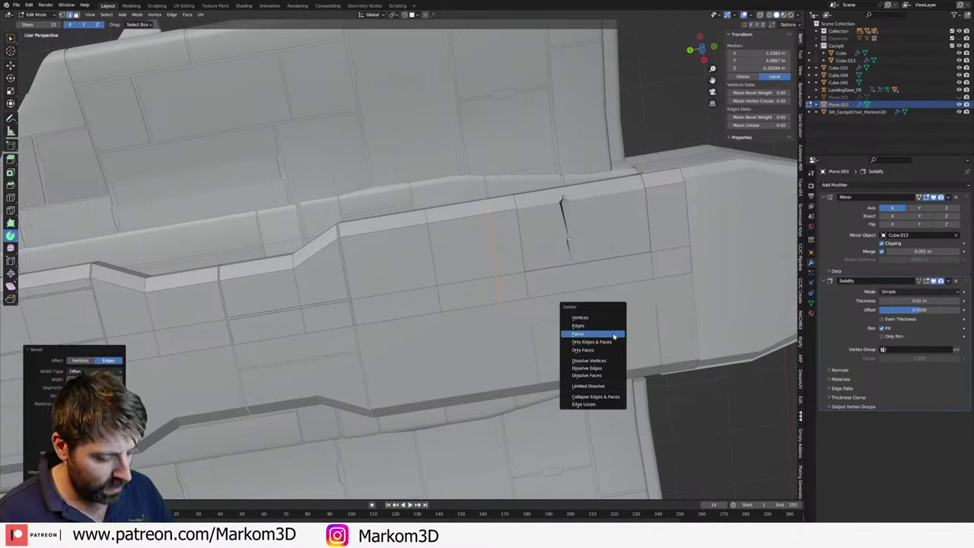
{"action": "key", "text": "Escape"}
{"action": "key", "text": "ctrl+z"}
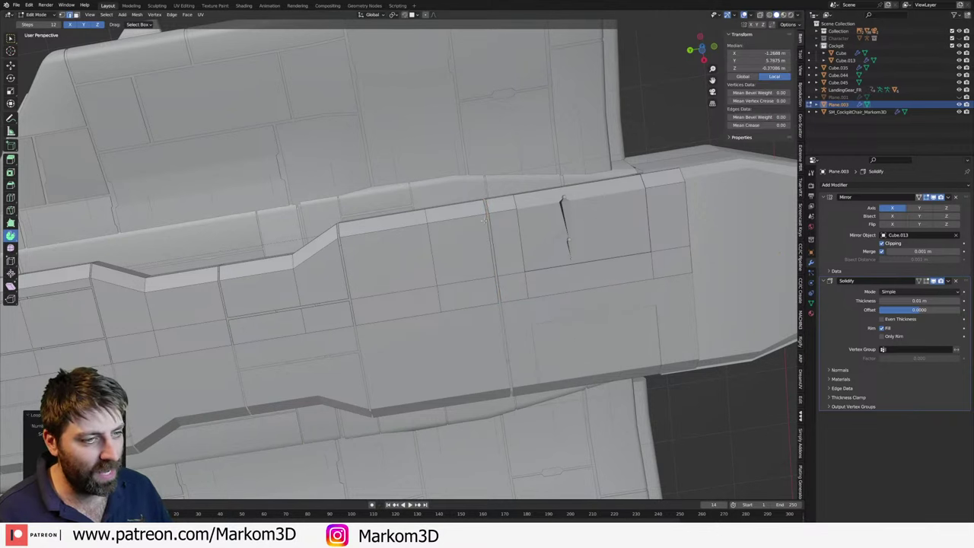
{"action": "key", "text": "ctrl+shift+z"}
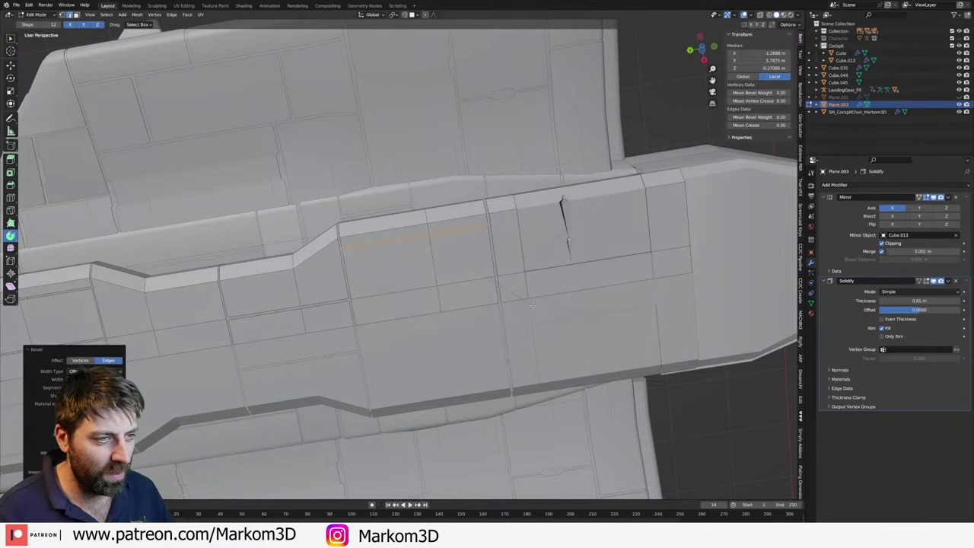
{"action": "key", "text": "x"}
{"action": "left_click", "coordinate": [532, 306]}
{"action": "mouse_move", "coordinate": [531, 306]}
{"action": "middle_mouse_down"}
{"action": "mouse_move", "coordinate": [451, 331]}
{"action": "mouse_move", "coordinate": [478, 288]}
{"action": "middle_mouse_up"}
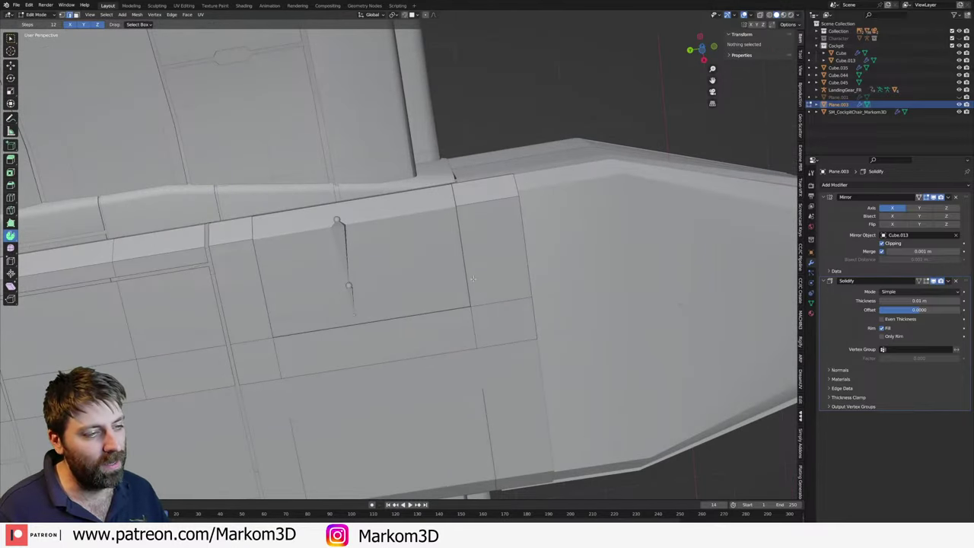
- Add another loop cut across the hull panel and move the selected edge along Y
{"action": "left_click", "coordinate": [459, 276]}
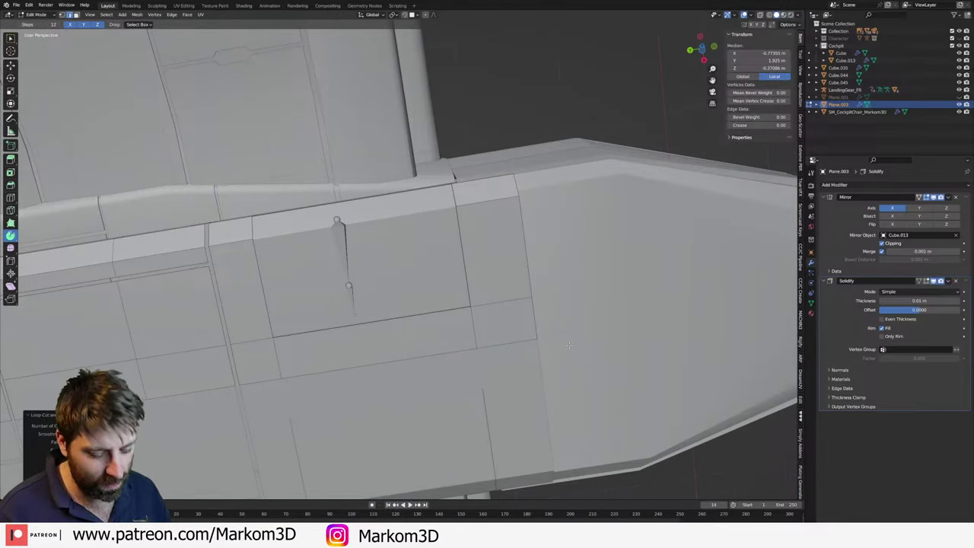
{"action": "key", "text": "x"}
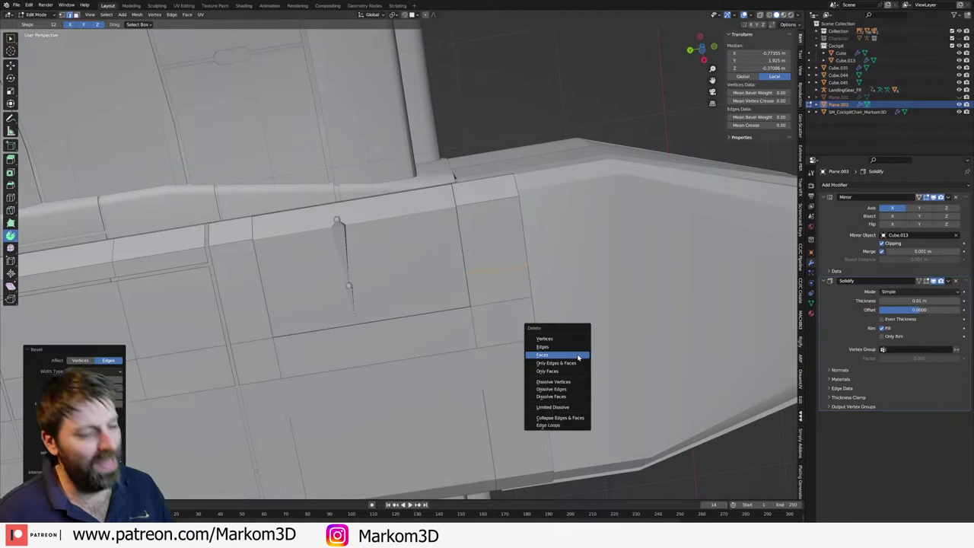
{"action": "key", "text": "Escape"}
{"action": "key", "text": "alt+a"}
{"action": "key", "text": "ctrl+z"}
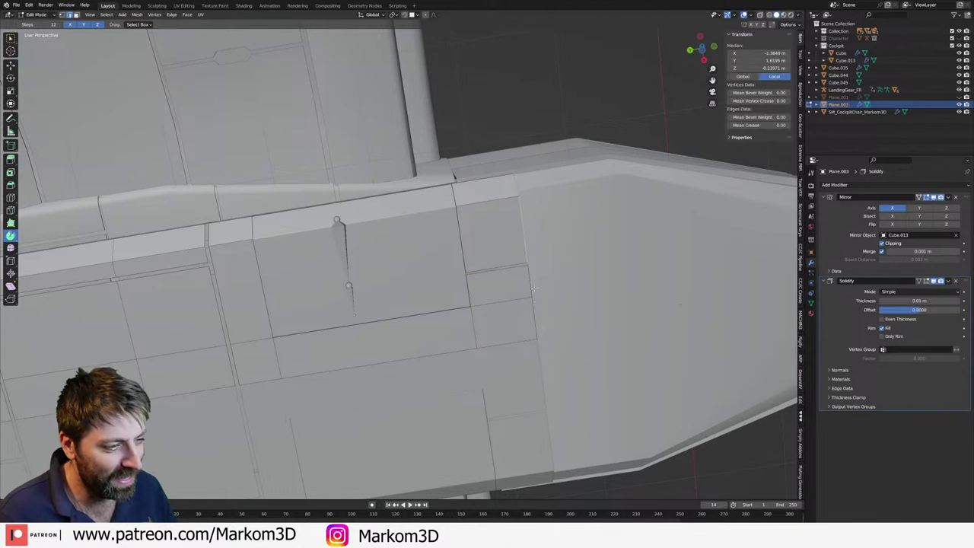
{"action": "key", "text": "g"}
{"action": "key", "text": "y"}
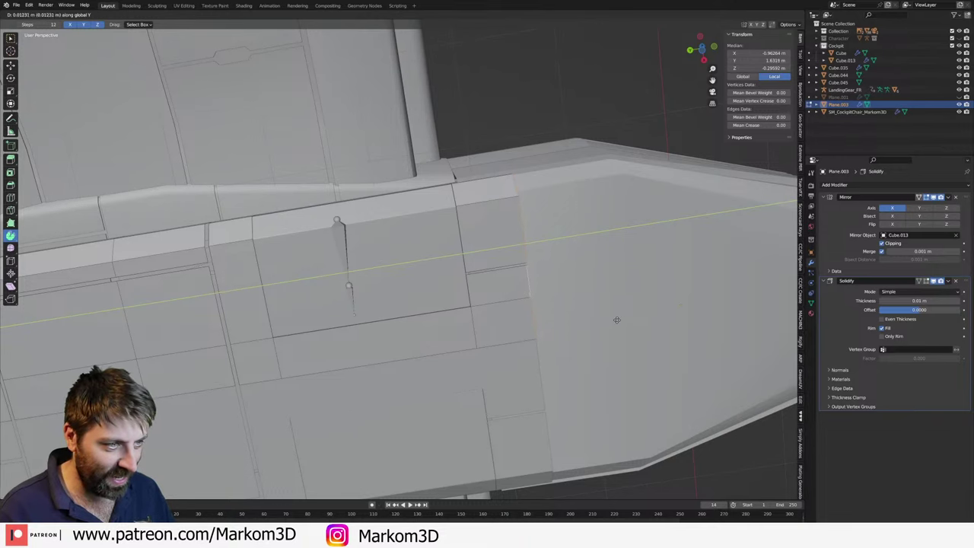
{"action": "left_click", "coordinate": [607, 325]}
- Select an edge loop on the lower hull panel and trial a Y move, cancelling it
{"action": "middle_click_drag", "start_coordinate": [607, 325], "coordinate": [438, 358]}
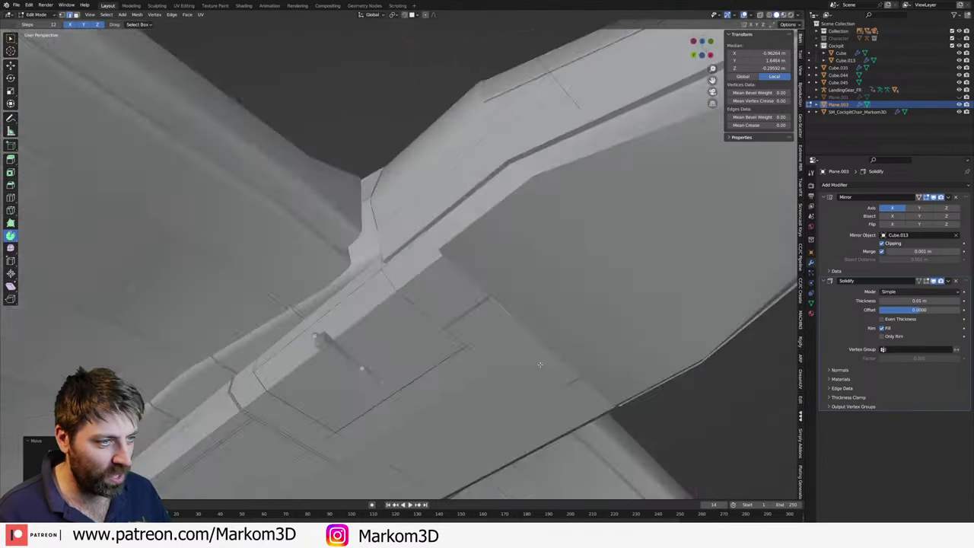
{"action": "left_click", "coordinate": [412, 333], "text": "alt"}
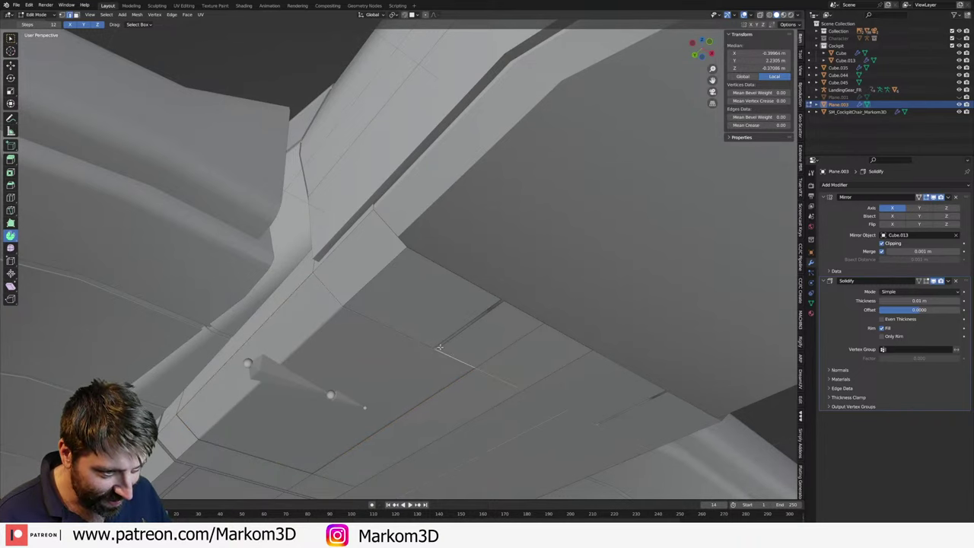
{"action": "left_click", "coordinate": [395, 329], "text": "alt"}
{"action": "middle_click_drag", "start_coordinate": [325, 286], "coordinate": [458, 340]}
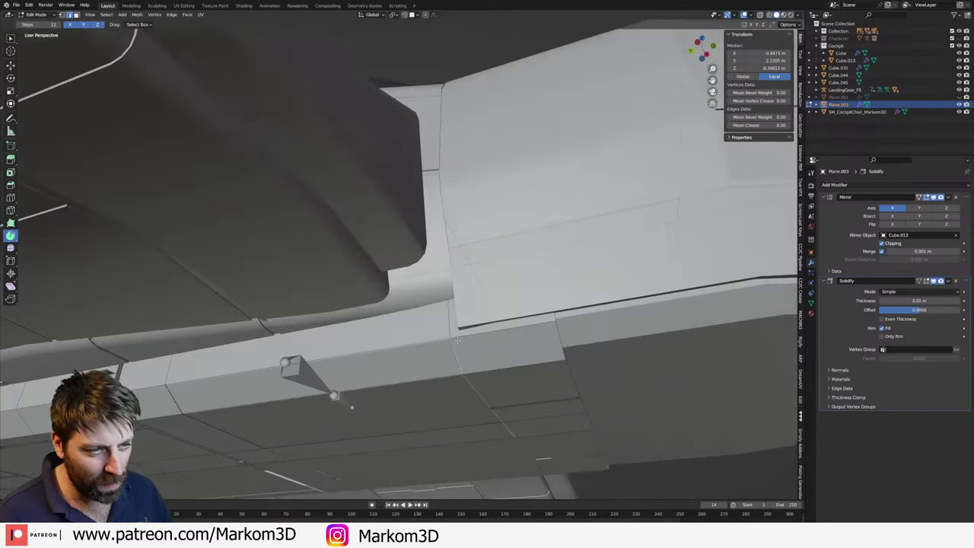
{"action": "middle_click_drag", "start_coordinate": [495, 401], "coordinate": [506, 396]}
{"action": "key", "text": "g"}
{"action": "key", "text": "y"}
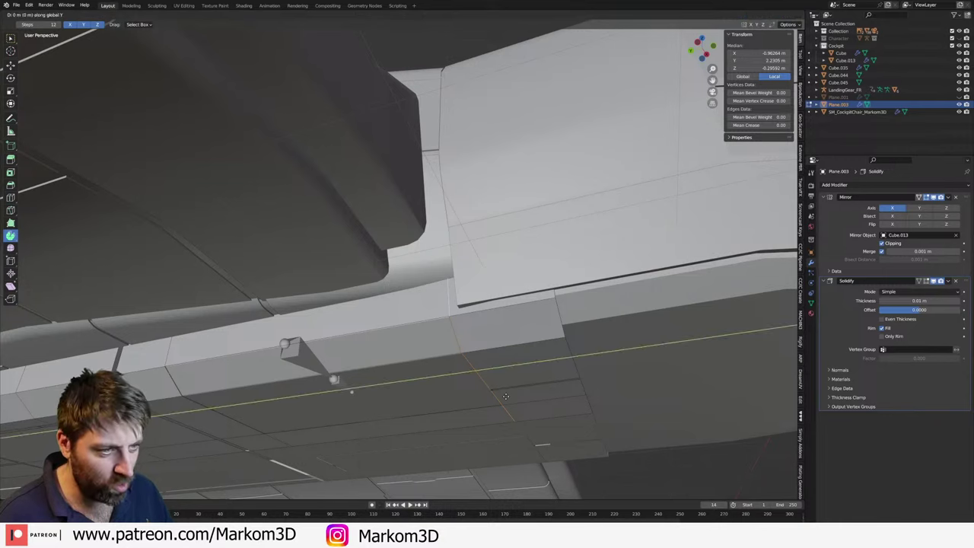
{"action": "key", "text": "Escape"}
- Move the vertical side-panel edge along the Y axis to a new position
{"action": "middle_click_drag", "start_coordinate": [505, 396], "coordinate": [369, 371]}
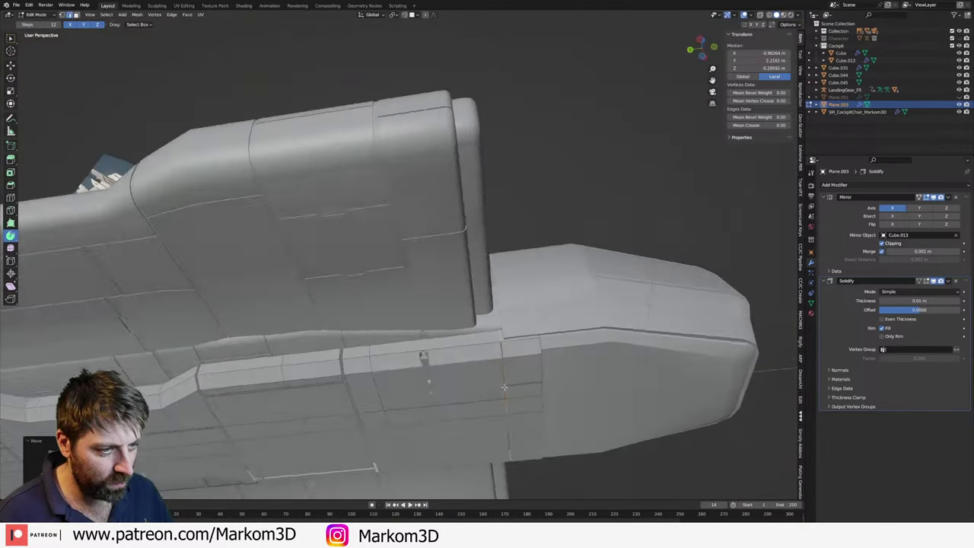
{"action": "left_click", "coordinate": [336, 413]}
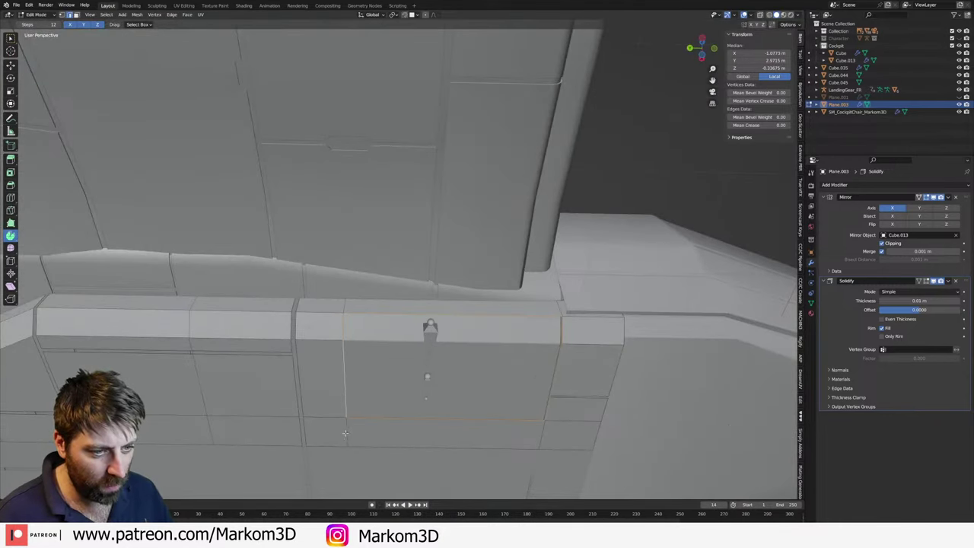
{"action": "left_click", "coordinate": [336, 343]}
{"action": "key", "text": "g"}
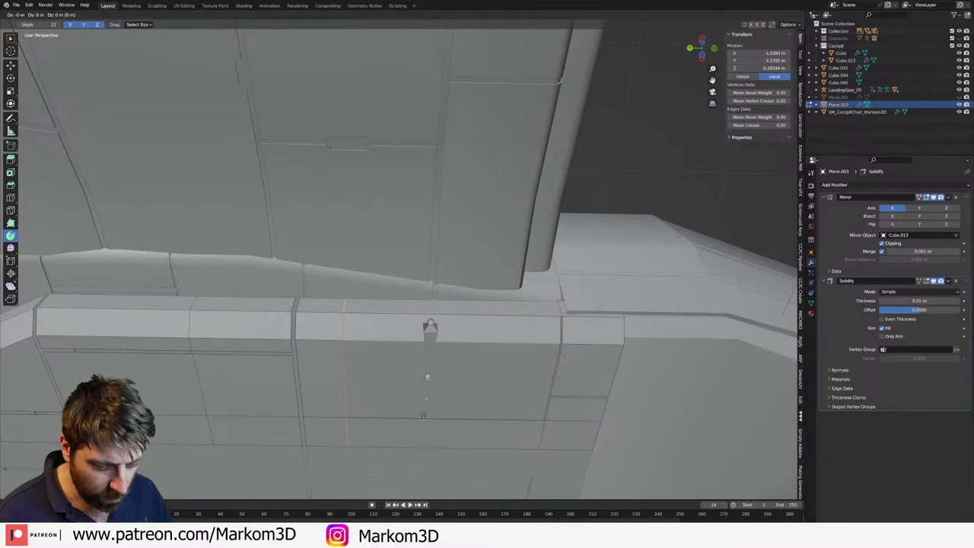
{"action": "key", "text": "y"}
{"action": "left_click", "coordinate": [408, 413]}
{"action": "key", "text": "Tab"}
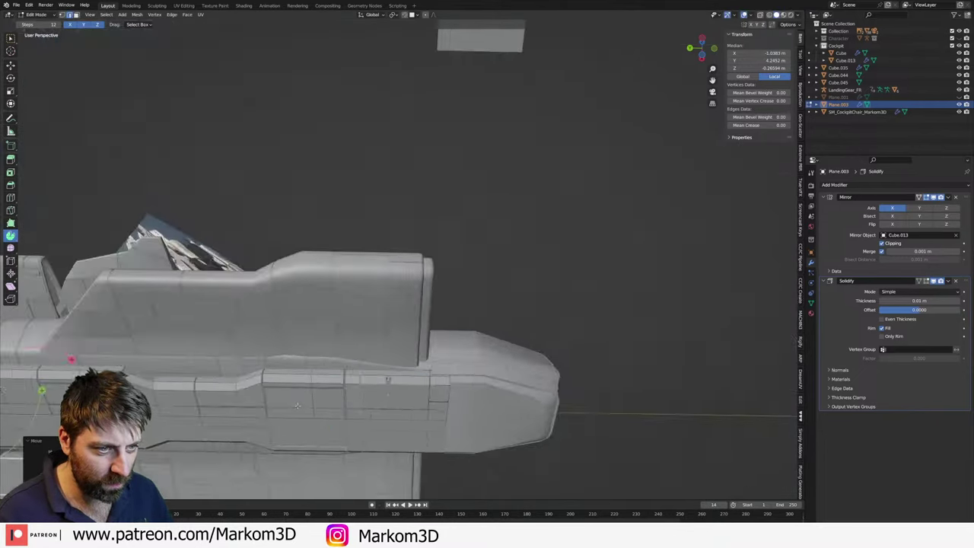
- Slide the left-running panel edge to a new spot along the panel
{"action": "mouse_move", "coordinate": [408, 413]}
{"action": "middle_mouse_down"}
{"action": "mouse_move", "coordinate": [555, 343]}
{"action": "mouse_move", "coordinate": [550, 289]}
{"action": "mouse_move", "coordinate": [487, 299]}
{"action": "mouse_move", "coordinate": [510, 297]}
{"action": "middle_mouse_up"}
{"action": "key", "text": "Tab"}
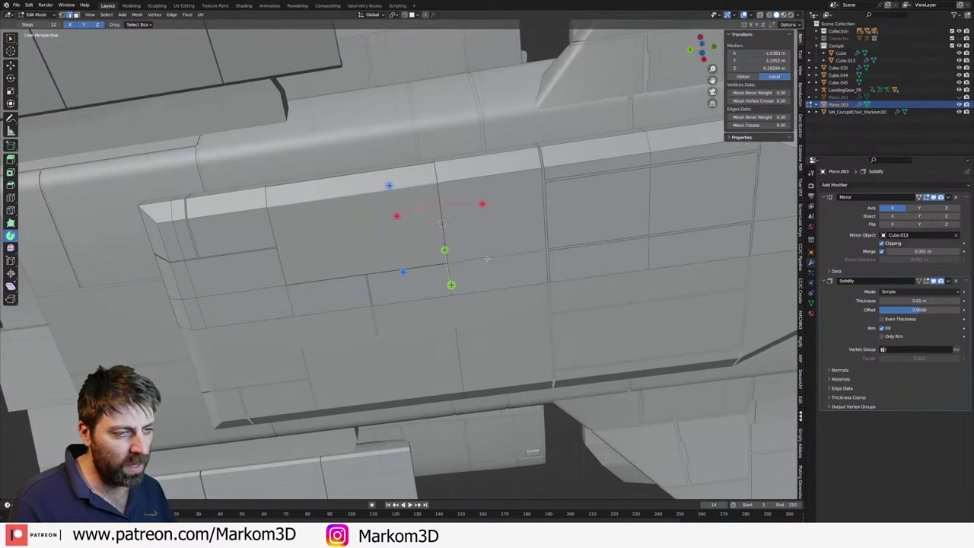
{"action": "left_click", "coordinate": [516, 295]}
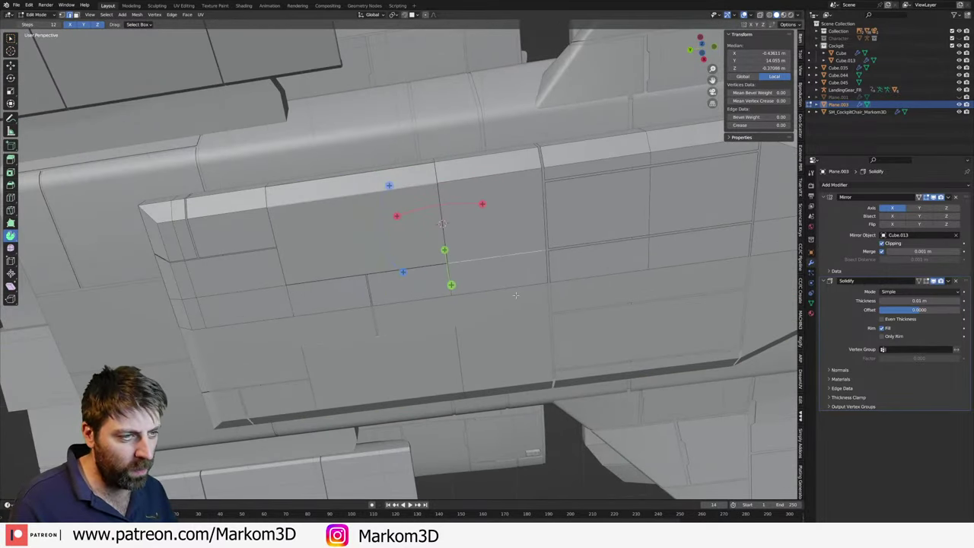
{"action": "left_click", "coordinate": [451, 298]}
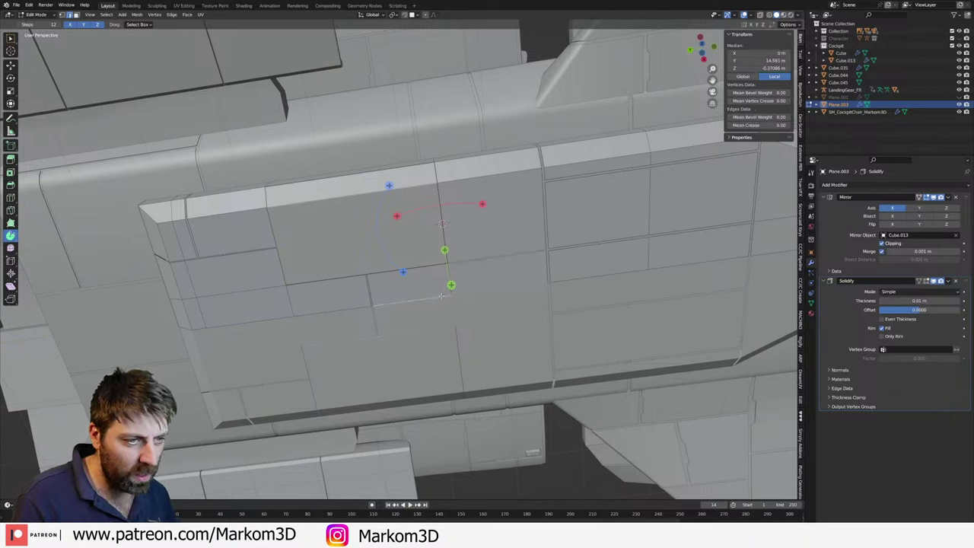
{"action": "key", "text": "g"}
{"action": "key", "text": "g"}
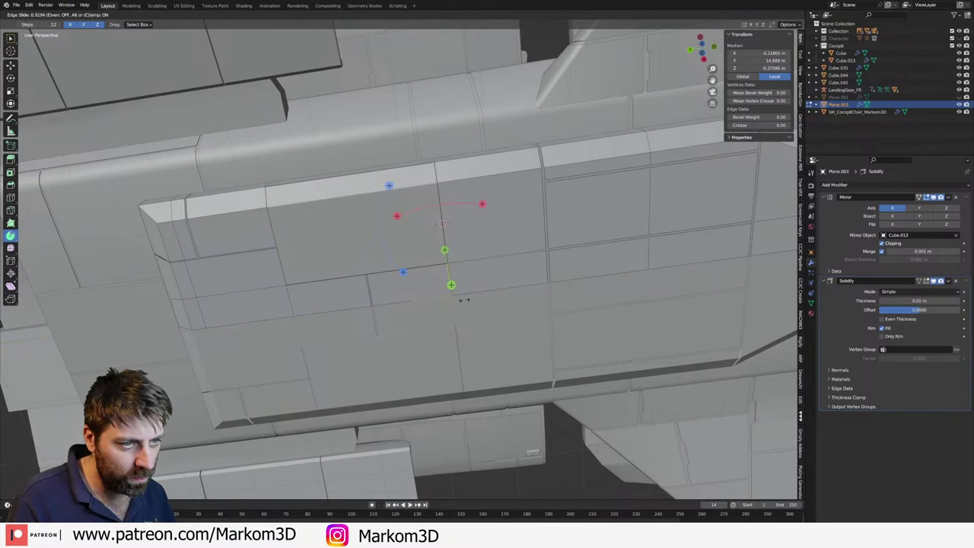
{"action": "left_click", "coordinate": [466, 300]}
{"action": "left_click", "coordinate": [447, 295]}
{"action": "right_click", "coordinate": [450, 293]}
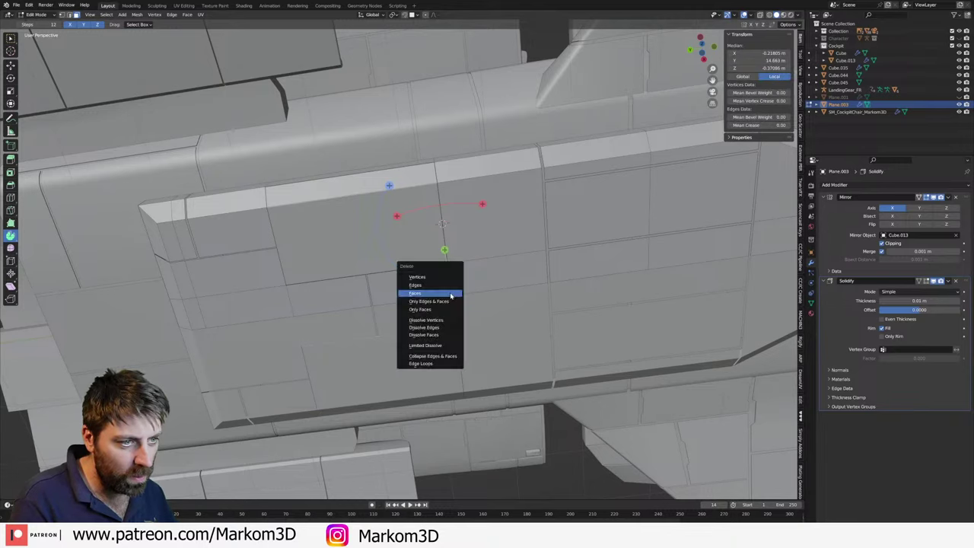
{"action": "key", "text": "Tab"}
- Slide another panel edge along the hull to adjust the plate layout
{"action": "mouse_move", "coordinate": [451, 293]}
{"action": "middle_mouse_down"}
{"action": "mouse_move", "coordinate": [460, 358]}
{"action": "mouse_move", "coordinate": [474, 326]}
{"action": "mouse_move", "coordinate": [441, 304]}
{"action": "middle_mouse_up"}
{"action": "key", "text": "Tab"}
{"action": "scroll", "coordinate": [429, 281], "scroll_direction": "up", "scroll_amount": 5}
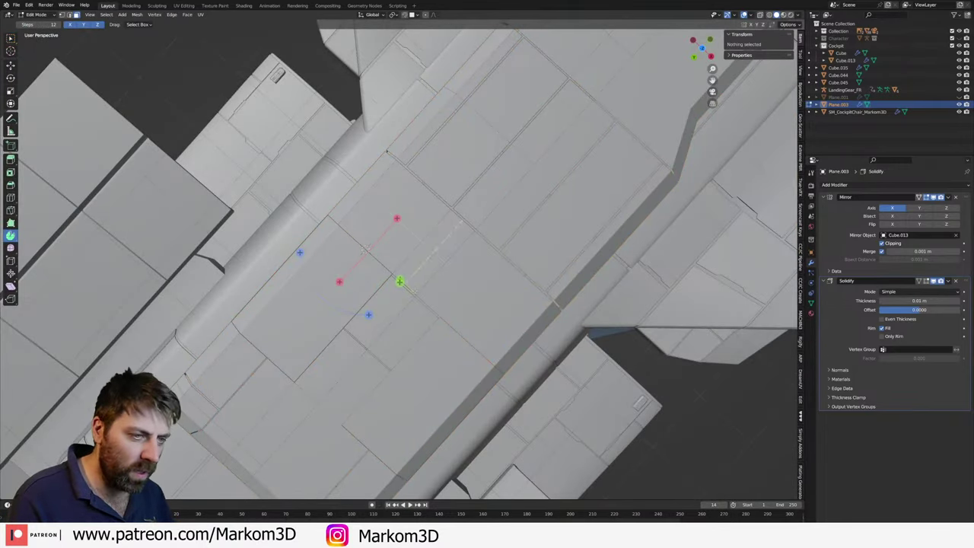
{"action": "left_click", "coordinate": [414, 290]}
{"action": "key", "text": "g"}
{"action": "key", "text": "g"}
{"action": "left_click", "coordinate": [423, 299]}
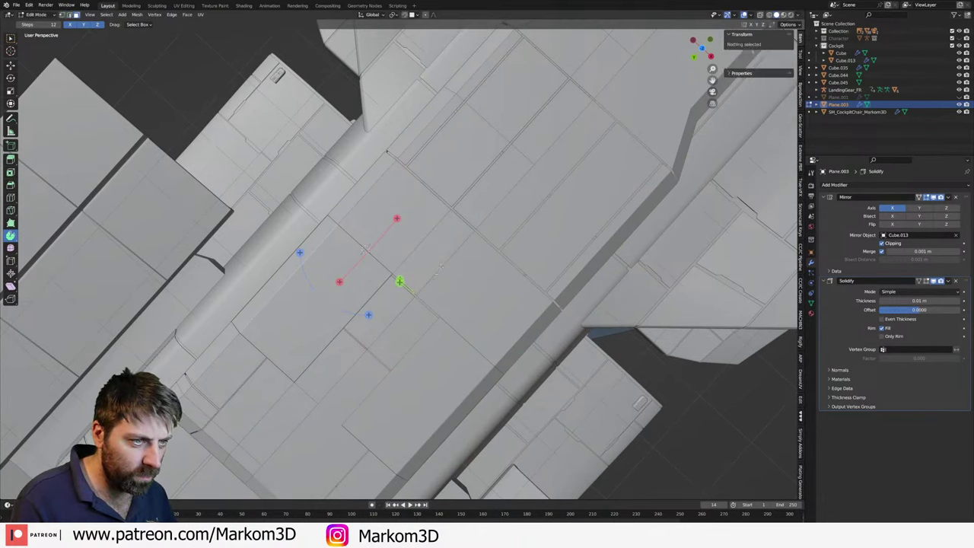
{"action": "key", "text": "Tab"}
{"action": "mouse_move", "coordinate": [424, 299]}
{"action": "middle_mouse_down"}
{"action": "mouse_move", "coordinate": [514, 342]}
{"action": "mouse_move", "coordinate": [448, 273]}
{"action": "mouse_move", "coordinate": [482, 266]}
{"action": "middle_mouse_up"}
{"action": "scroll", "coordinate": [447, 274], "scroll_direction": "up", "scroll_amount": 2}
- Add a slid edge loop on the hull, bevel it and delete the bevelled faces as a panel gap
{"action": "key", "text": "Tab"}
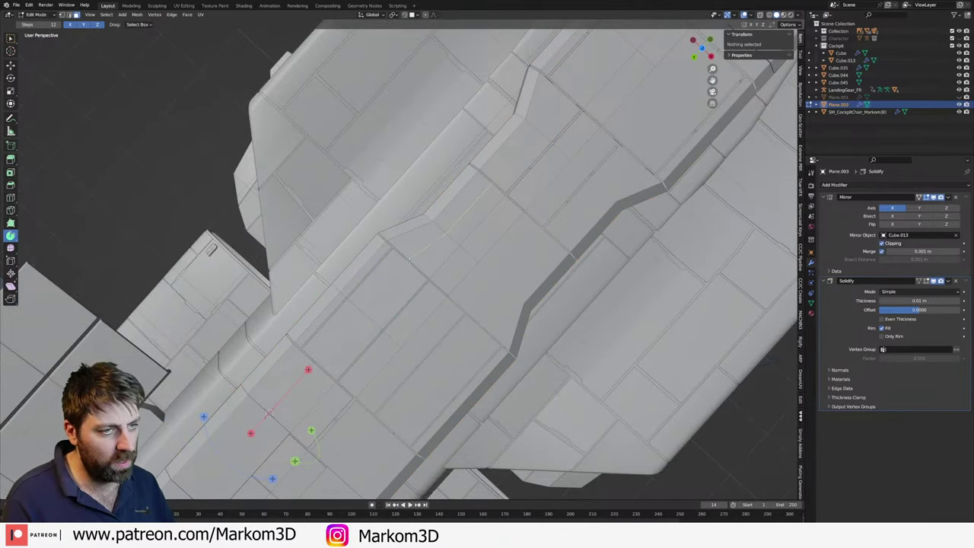
{"action": "key", "text": "ctrl+r"}
{"action": "left_click", "coordinate": [409, 261]}
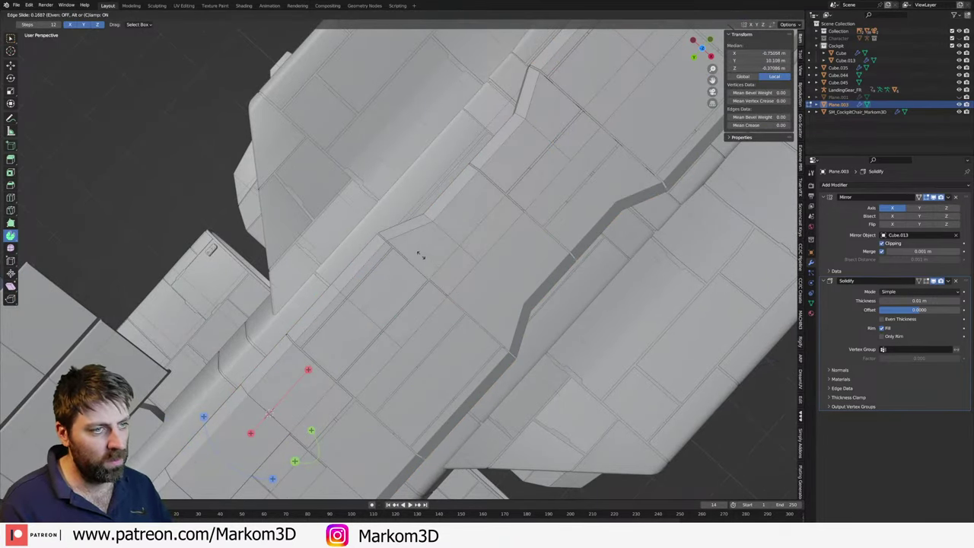
{"action": "left_click", "coordinate": [419, 256]}
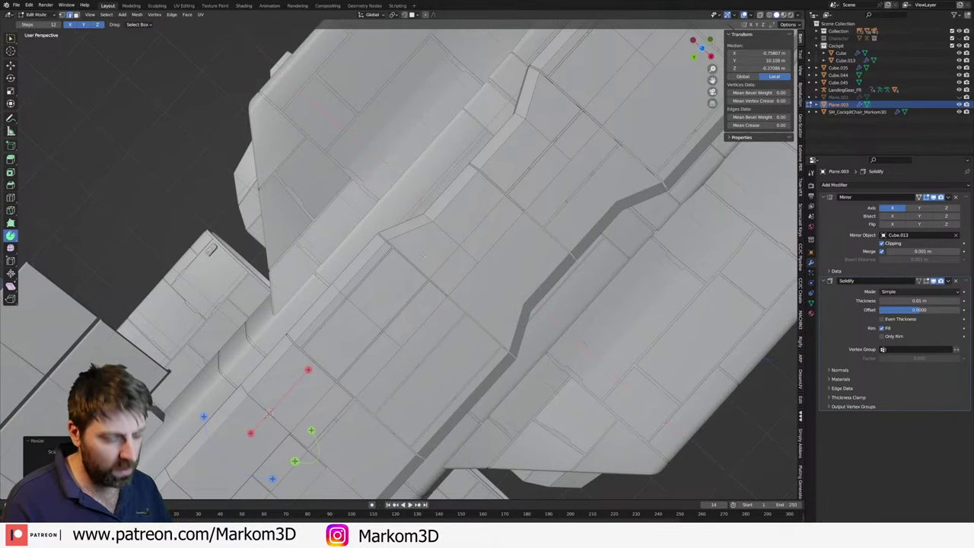
{"action": "key", "text": "ctrl+b"}
{"action": "left_click", "coordinate": [509, 309]}
{"action": "key", "text": "x"}
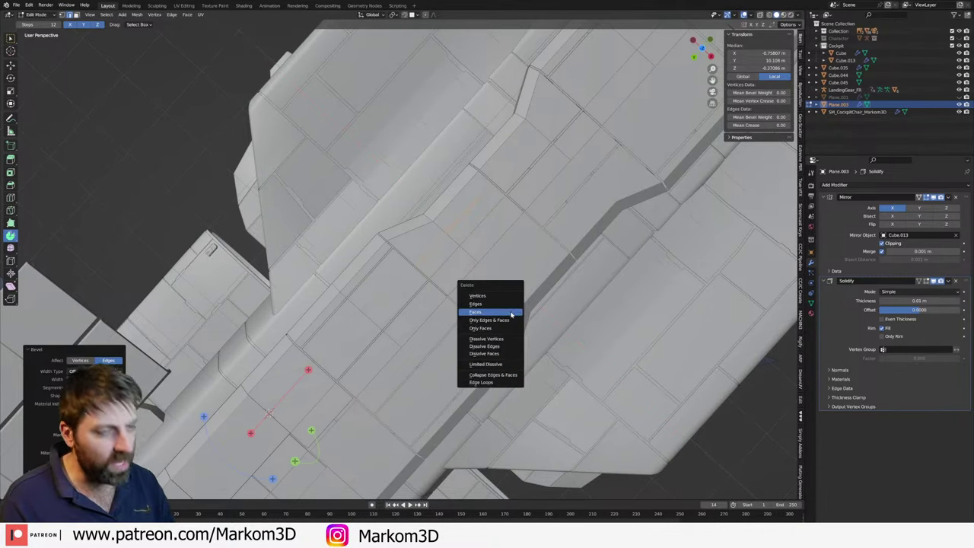
{"action": "left_click", "coordinate": [511, 314]}
{"action": "scroll", "coordinate": [510, 310], "scroll_direction": "up", "scroll_amount": 4}
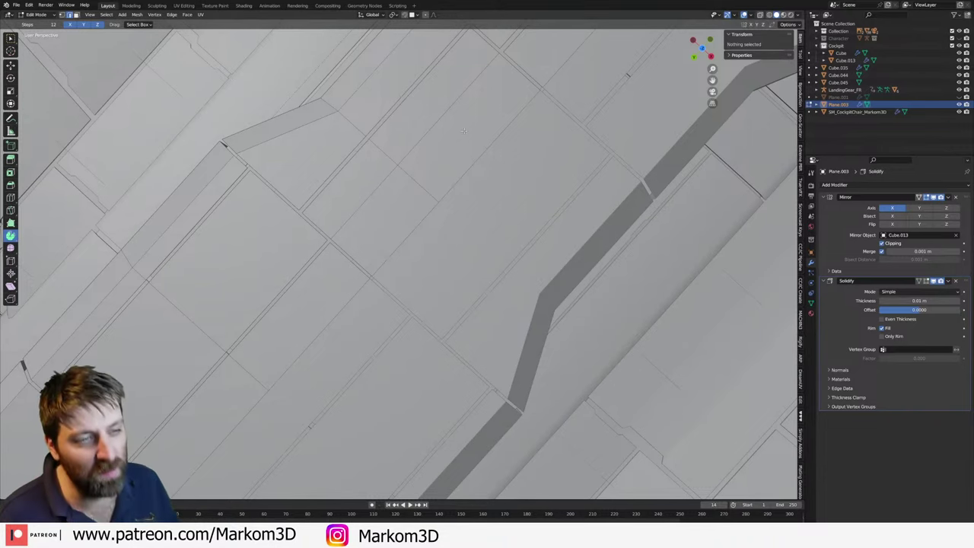
- Check the hull in wireframe, return to solid shading and select the raised strip's faces
{"action": "middle_click_drag", "start_coordinate": [462, 130], "coordinate": [488, 143]}
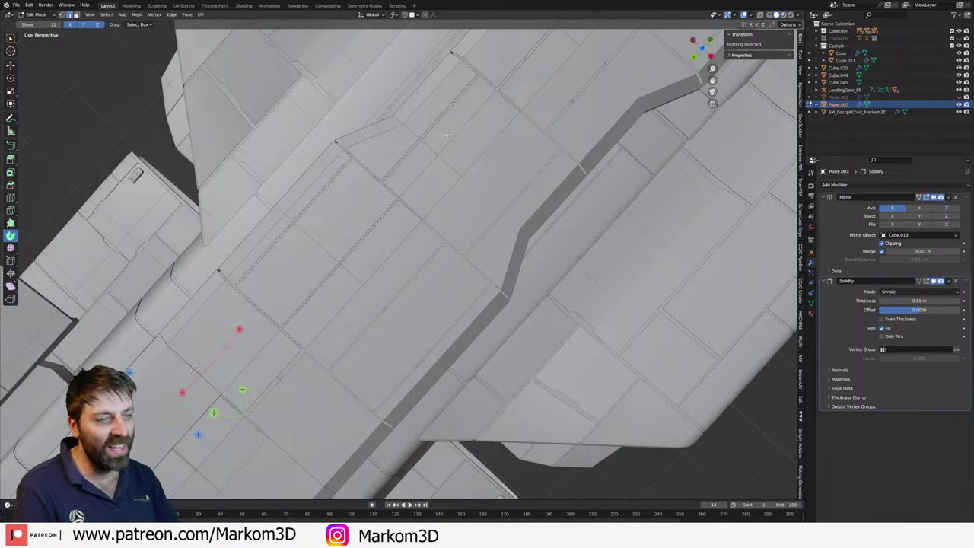
{"action": "key", "text": "z"}
{"action": "left_click", "coordinate": [376, 132]}
{"action": "key", "text": "z"}
{"action": "left_click", "coordinate": [457, 160]}
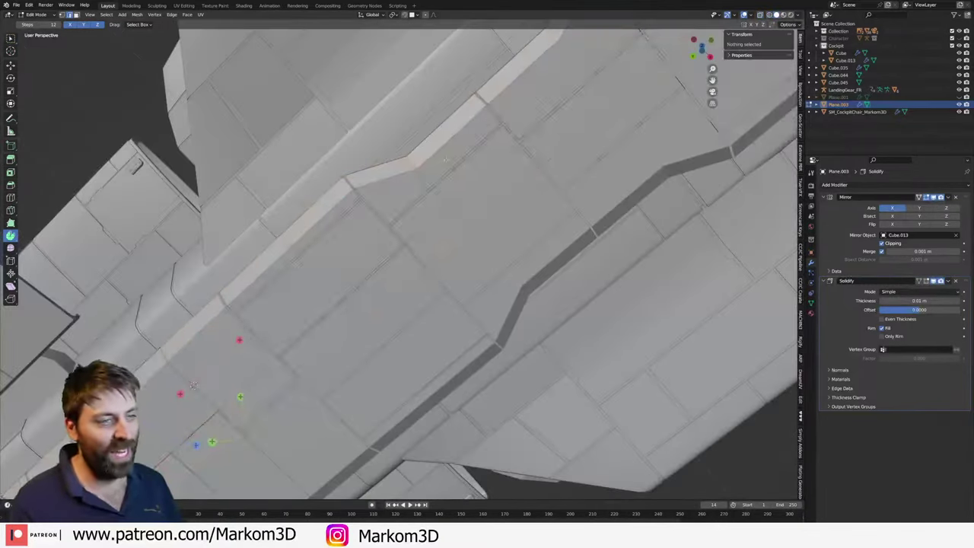
{"action": "left_click", "coordinate": [445, 160], "text": "alt"}
{"action": "middle_click_drag", "start_coordinate": [445, 160], "coordinate": [462, 217]}
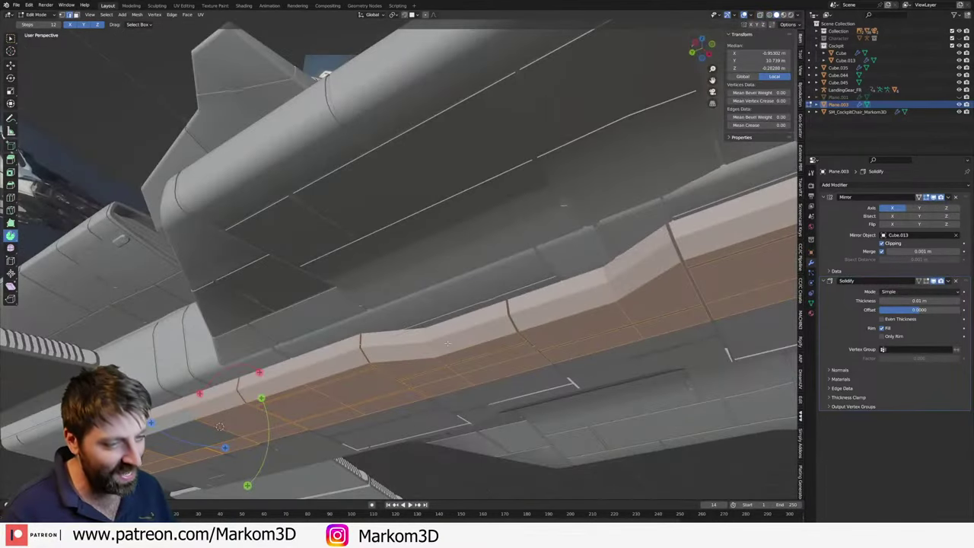
- Loop cut across the raised strip, bevel the cut and delete its faces to leave a panel gap
{"action": "key", "text": "ctrl+r"}
{"action": "left_click", "coordinate": [423, 333]}
{"action": "middle_click_drag", "start_coordinate": [423, 333], "coordinate": [493, 309]}
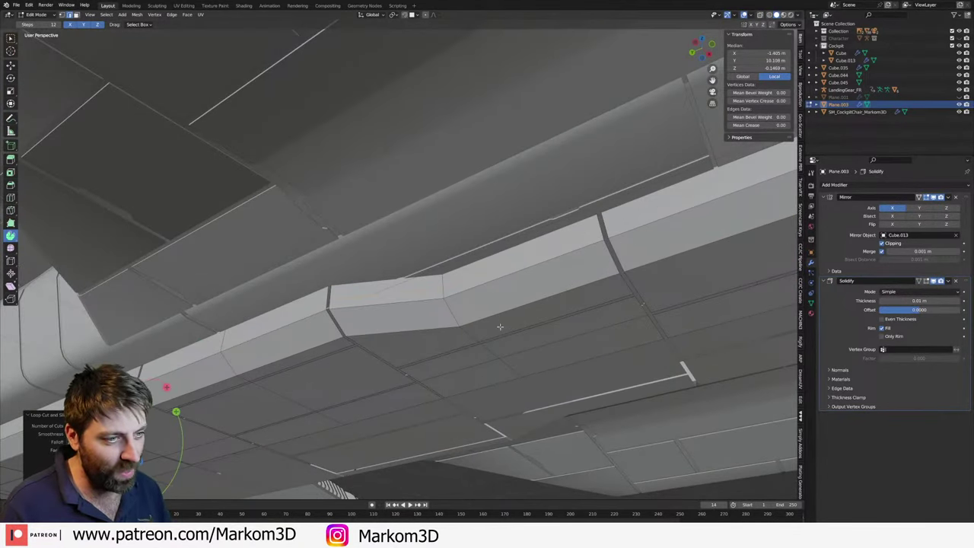
{"action": "right_click", "coordinate": [500, 326]}
{"action": "key", "text": "Escape"}
{"action": "scroll", "coordinate": [509, 327], "scroll_direction": "up", "scroll_amount": 2}
{"action": "scroll", "coordinate": [521, 328], "scroll_direction": "up", "scroll_amount": 3}
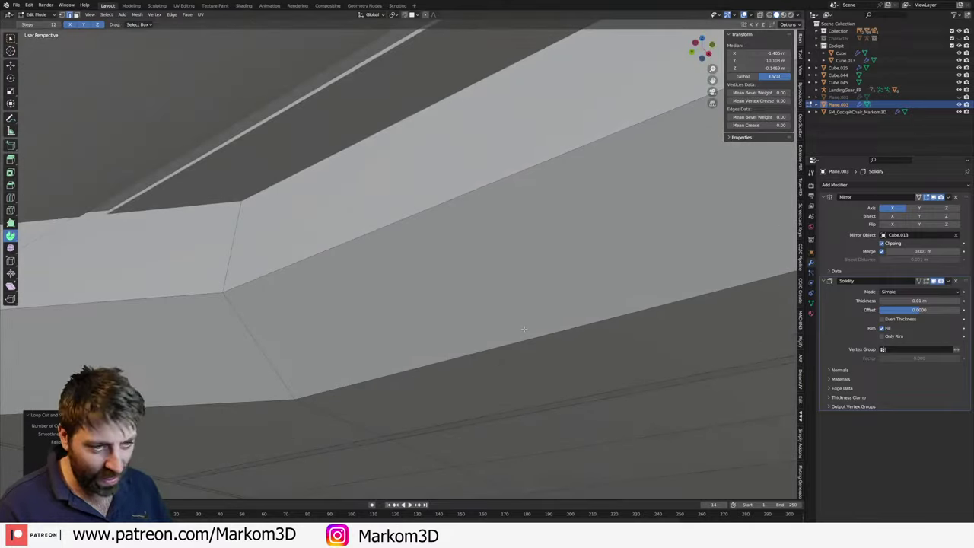
{"action": "scroll", "coordinate": [524, 329], "scroll_direction": "down", "scroll_amount": 3}
{"action": "key", "text": "ctrl+b"}
{"action": "left_click", "coordinate": [538, 346]}
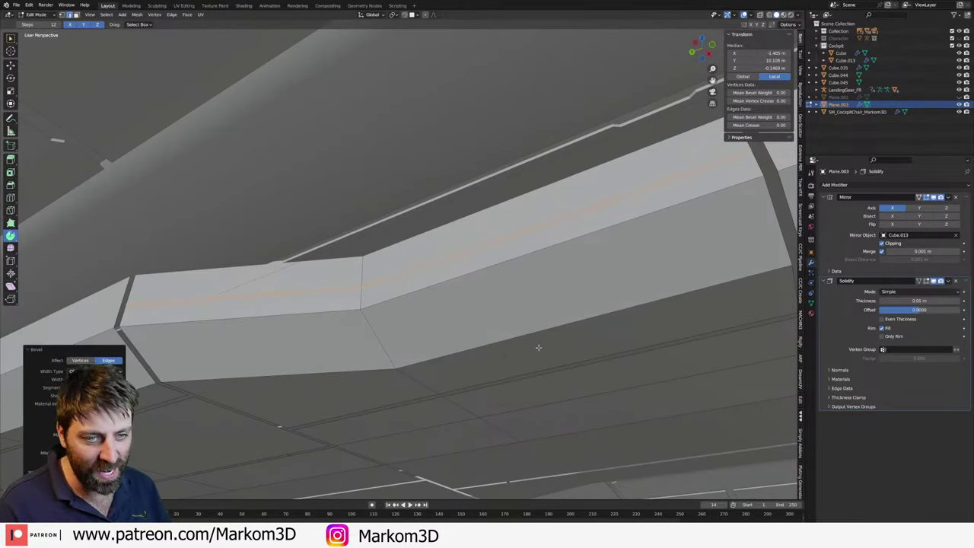
{"action": "key", "text": "x"}
{"action": "left_click", "coordinate": [539, 350]}
- Loop cut across the lower hull block and bevel the new edge loop
{"action": "middle_click_drag", "start_coordinate": [539, 350], "coordinate": [582, 356]}
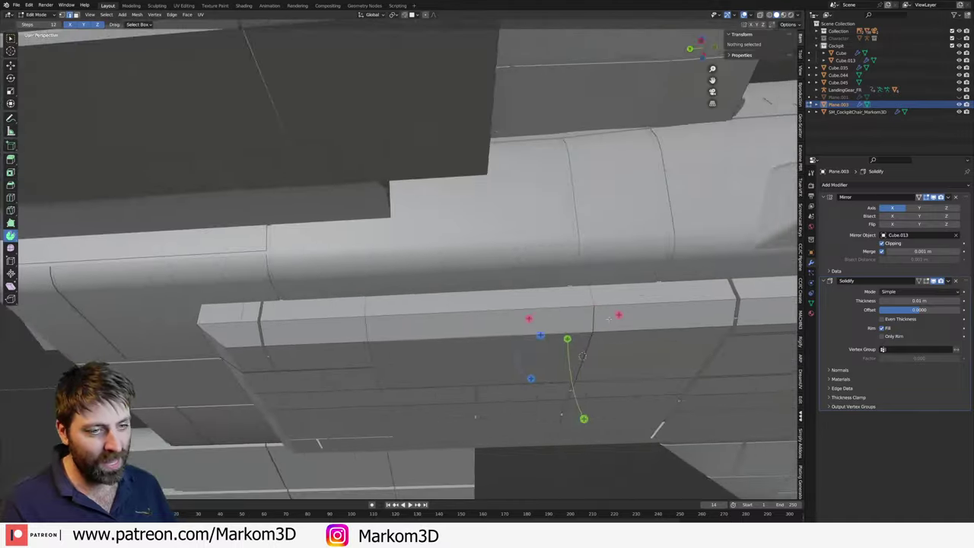
{"action": "middle_click_drag", "start_coordinate": [608, 320], "coordinate": [625, 309]}
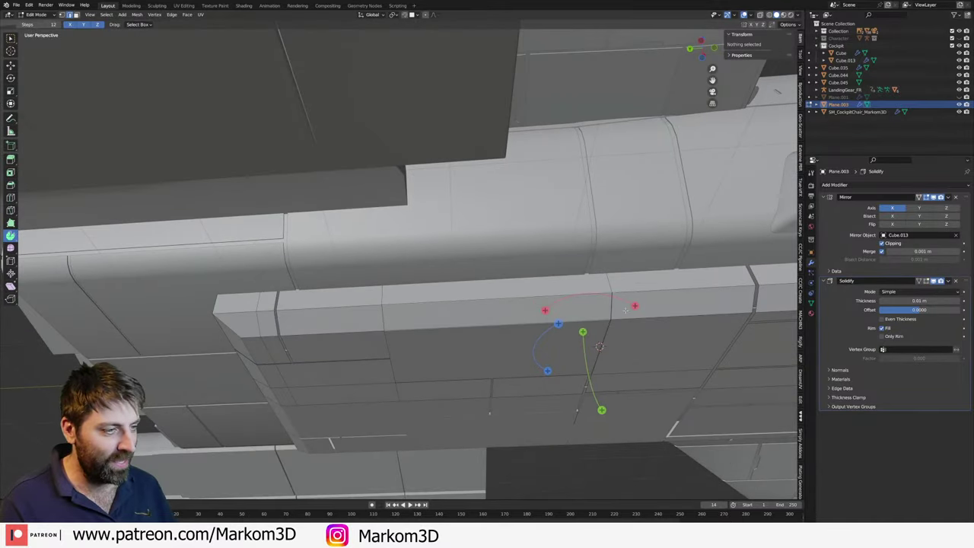
{"action": "key", "text": "ctrl+r"}
{"action": "left_click", "coordinate": [618, 306]}
{"action": "key", "text": "KP_Decimal"}
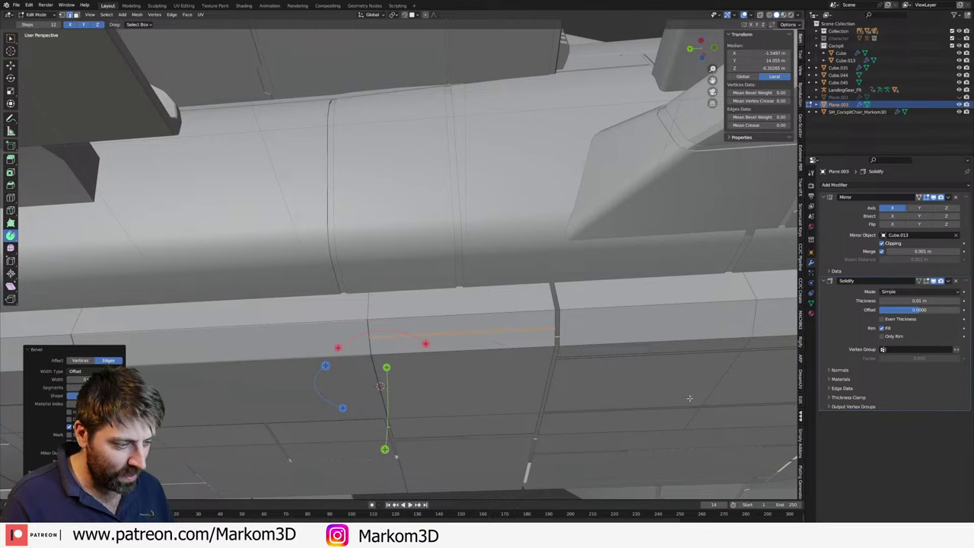
{"action": "right_click", "coordinate": [636, 381]}
{"action": "left_click", "coordinate": [637, 381]}
{"action": "middle_click_drag", "start_coordinate": [637, 381], "coordinate": [420, 319]}
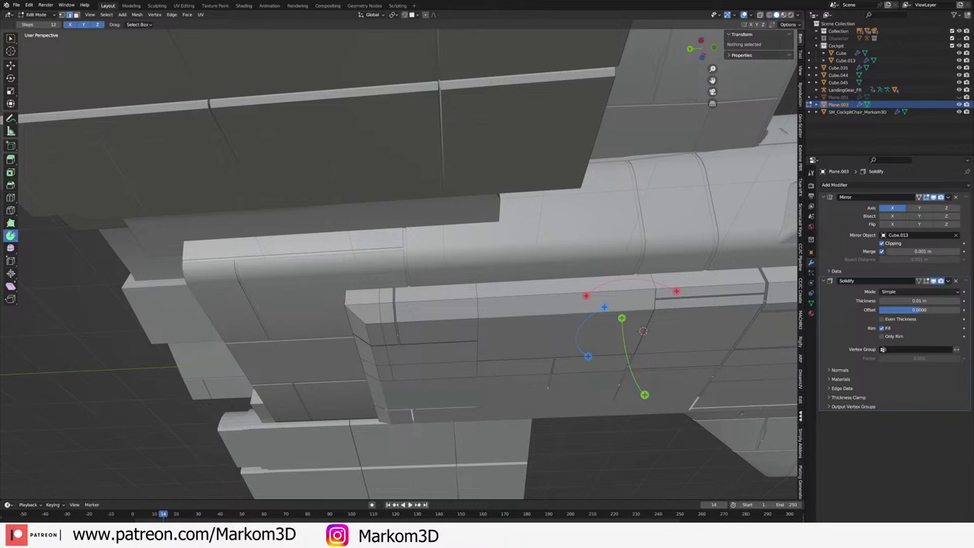
- Browse to USB Drive (E:)\DCIM\100MEDIA in File Explorer and play DJI_0002
{"action": "key", "text": "alt+Tab"}
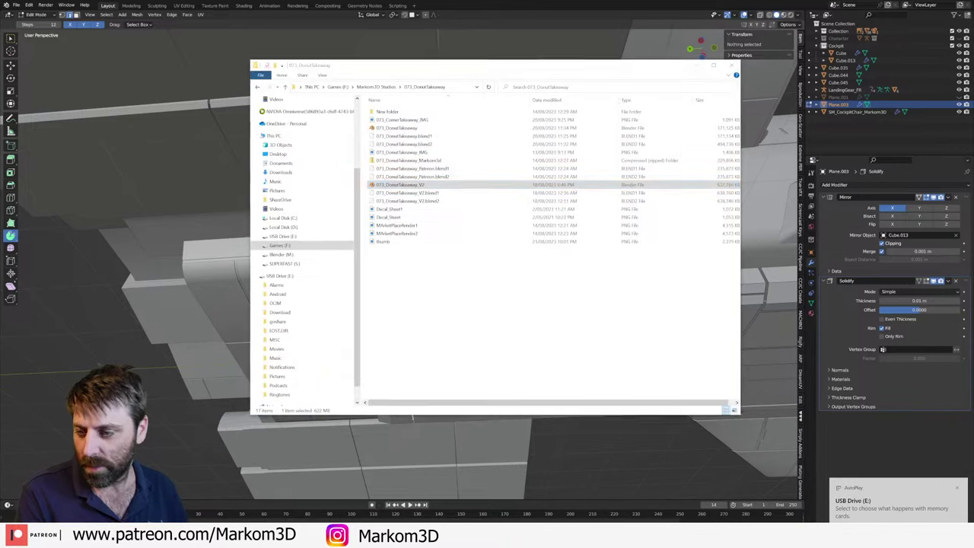
{"action": "scroll", "coordinate": [297, 337], "scroll_direction": "down", "scroll_amount": 1}
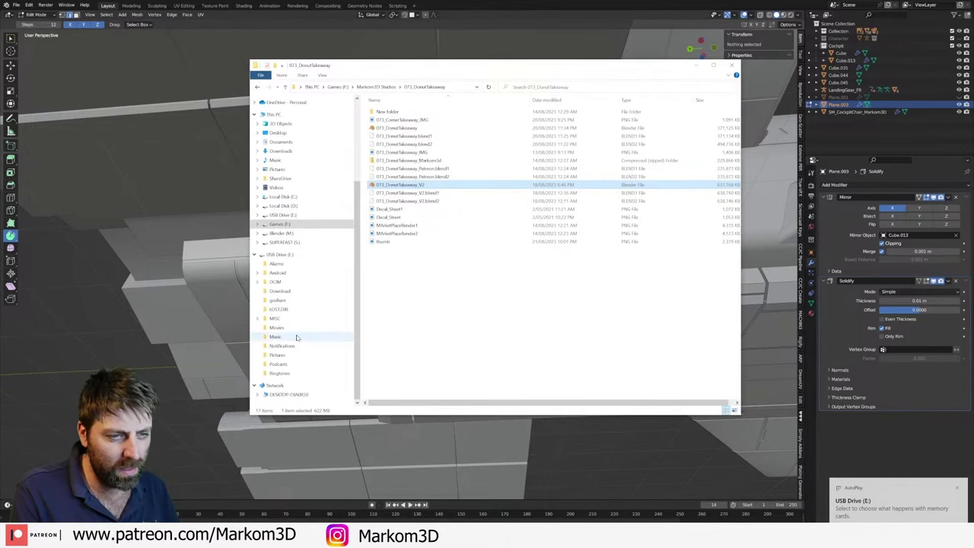
{"action": "left_click", "coordinate": [255, 257]}
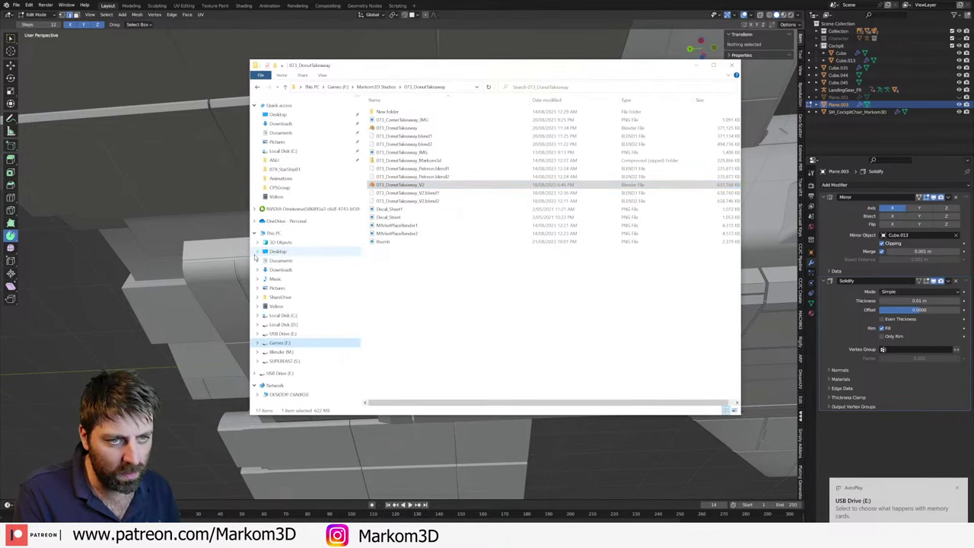
{"action": "left_click", "coordinate": [288, 335]}
{"action": "double_click", "coordinate": [384, 128]}
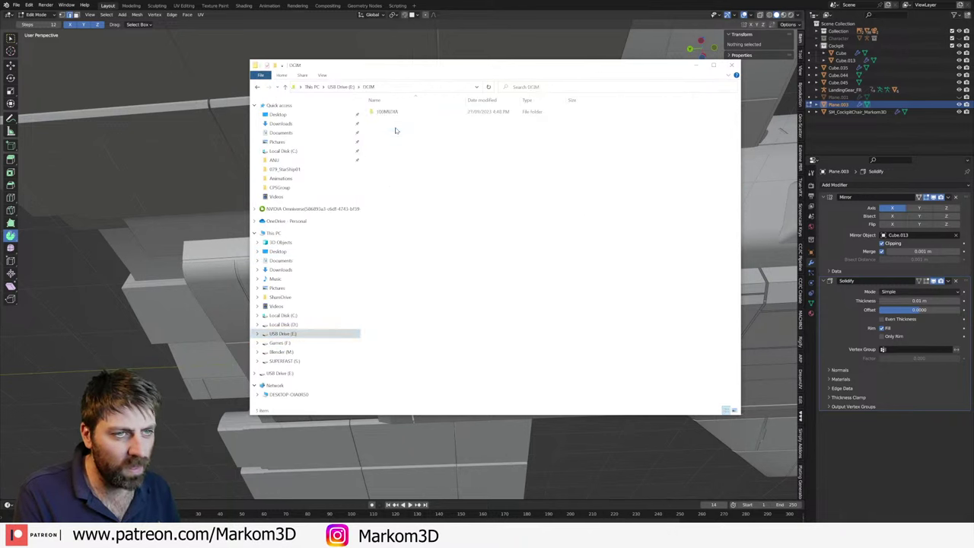
{"action": "double_click", "coordinate": [392, 112]}
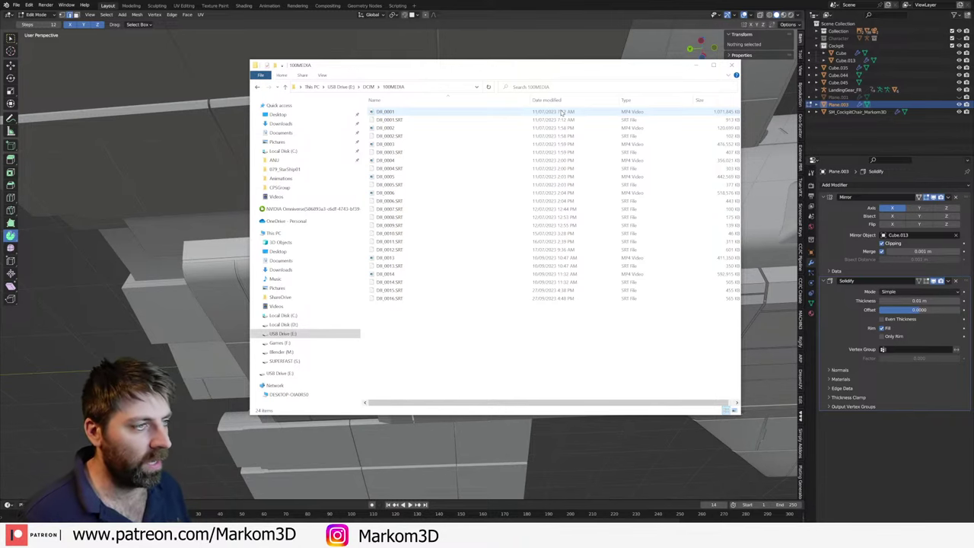
{"action": "double_click", "coordinate": [553, 129]}
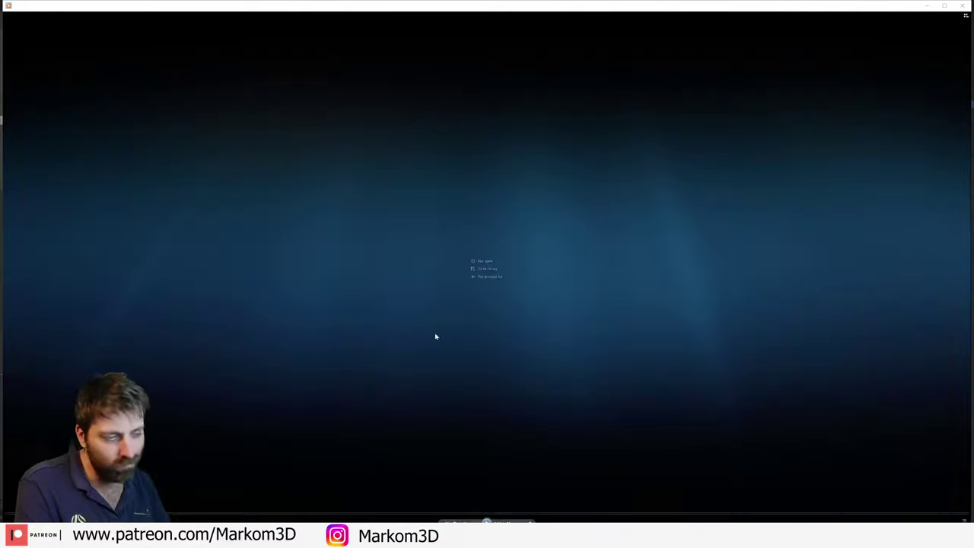
- Close the player, move Explorer aside, then bring the video player back and maximize it
{"action": "left_click", "coordinate": [965, 6]}
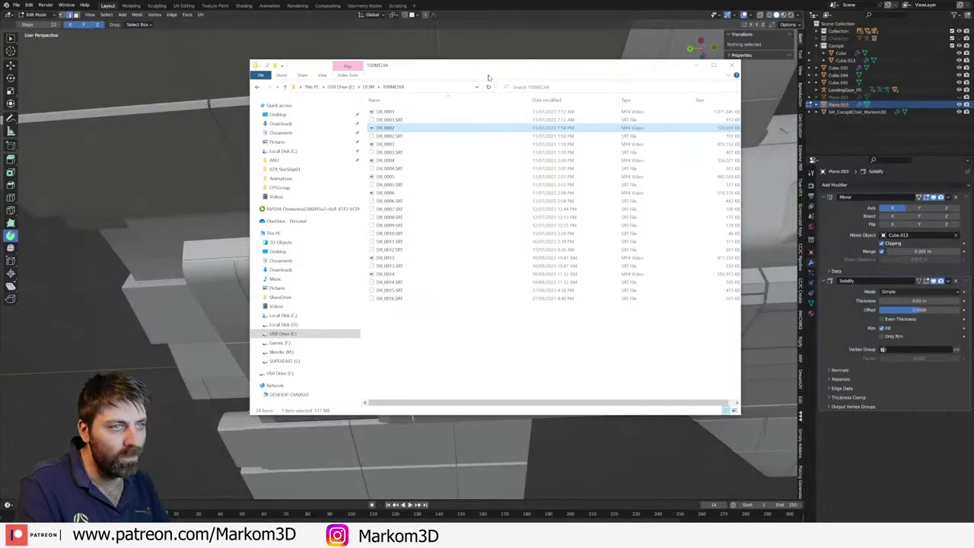
{"action": "left_click_drag", "start_coordinate": [509, 67], "coordinate": [0, 73]}
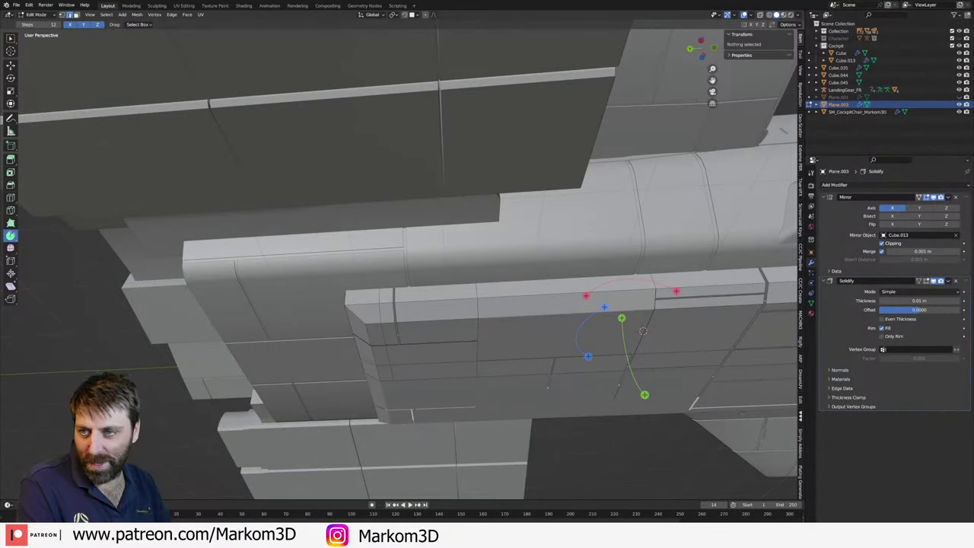
{"action": "key", "text": "alt+Tab"}
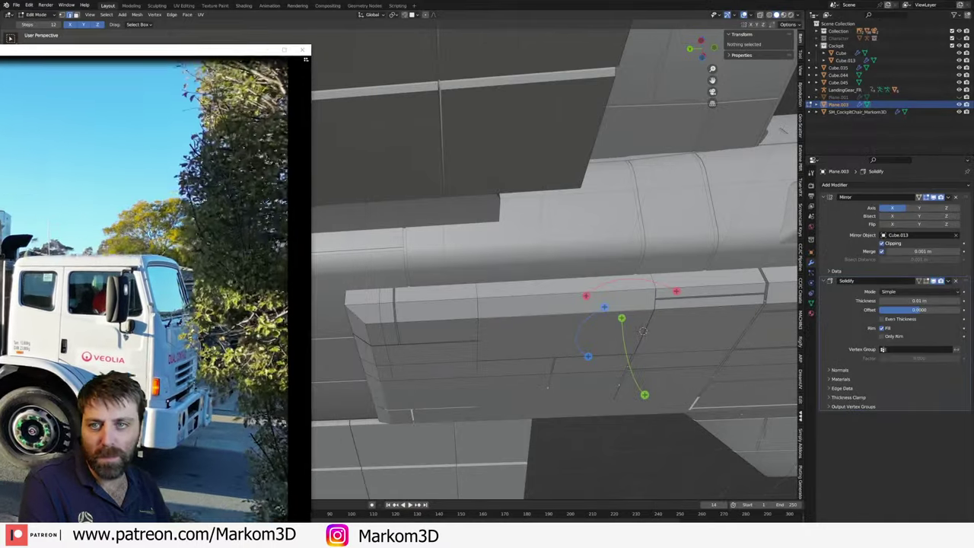
{"action": "mouse_move", "coordinate": [190, 57]}
{"action": "left_mouse_down"}
{"action": "mouse_move", "coordinate": [492, 22]}
{"action": "mouse_move", "coordinate": [3, 46]}
{"action": "left_mouse_up"}
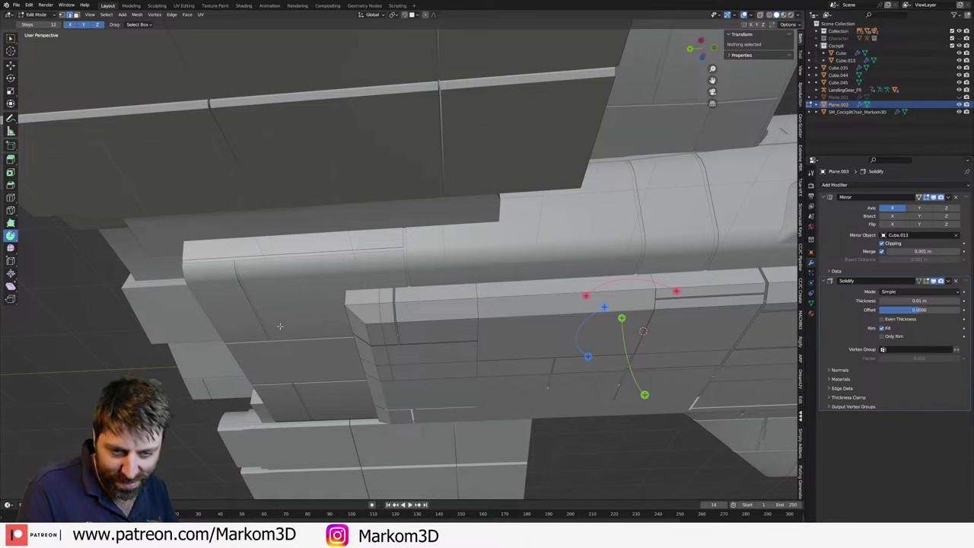
- Place a loop cut across the extruded hull block, then delete the unwanted edge loop
{"action": "key", "text": "grave"}
{"action": "left_click", "coordinate": [321, 326]}
{"action": "key", "text": "z"}
{"action": "left_click", "coordinate": [315, 287]}
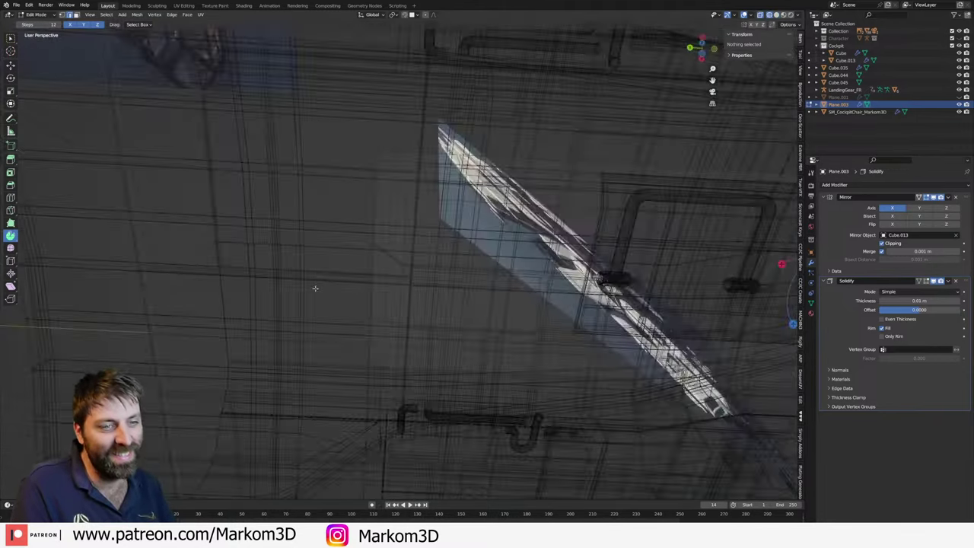
{"action": "mouse_move", "coordinate": [315, 288]}
{"action": "middle_mouse_down"}
{"action": "mouse_move", "coordinate": [327, 305]}
{"action": "mouse_move", "coordinate": [457, 354]}
{"action": "middle_mouse_up"}
{"action": "key", "text": "shift+z"}
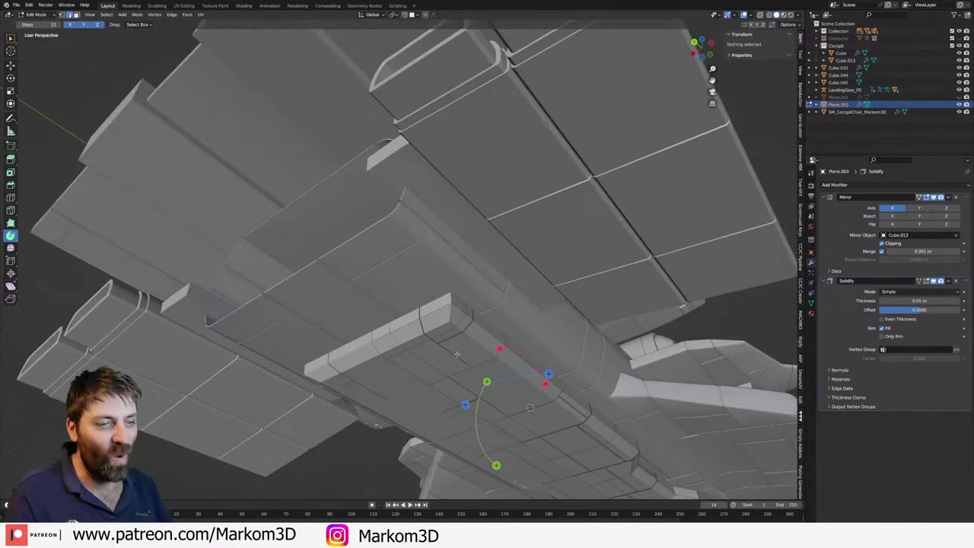
{"action": "scroll", "coordinate": [457, 353], "scroll_direction": "up", "scroll_amount": 3}
{"action": "scroll", "coordinate": [427, 343], "scroll_direction": "up", "scroll_amount": 3}
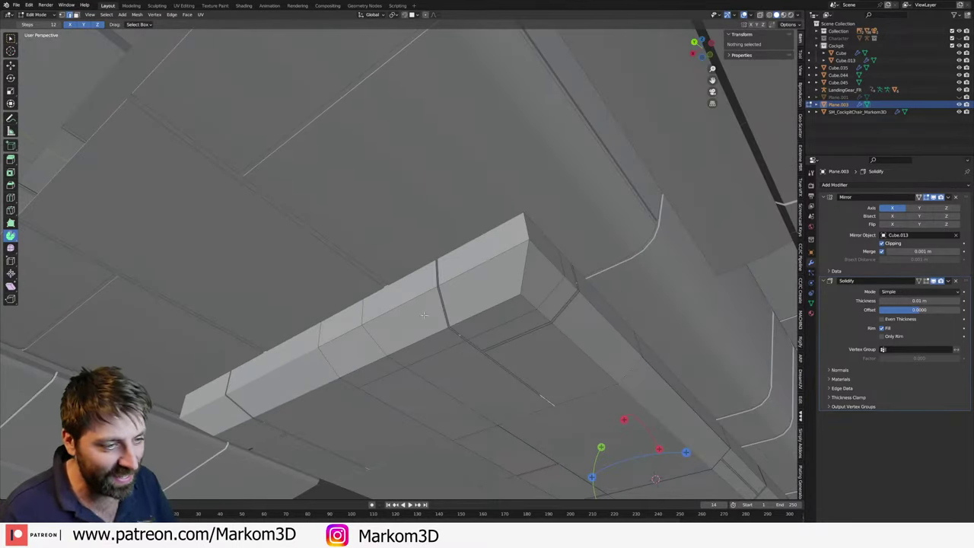
{"action": "key", "text": "ctrl+r"}
{"action": "left_click", "coordinate": [464, 335]}
{"action": "left_click", "coordinate": [506, 352]}
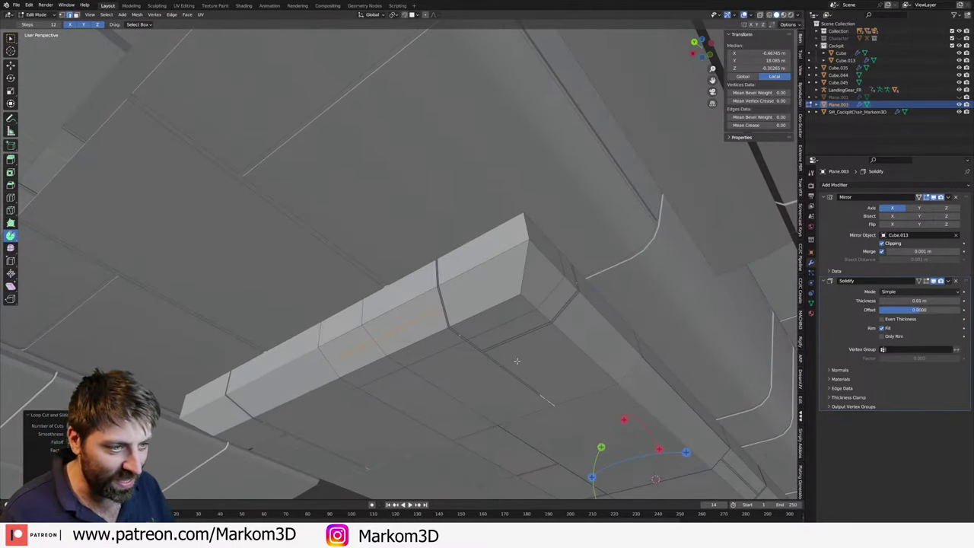
{"action": "key", "text": "x"}
{"action": "left_click", "coordinate": [520, 362]}
- Loop-cut the block's top face, bevel the new loop and delete its faces to form a panel gap
{"action": "mouse_move", "coordinate": [520, 362]}
{"action": "middle_mouse_down"}
{"action": "mouse_move", "coordinate": [478, 363]}
{"action": "mouse_move", "coordinate": [467, 387]}
{"action": "mouse_move", "coordinate": [482, 373]}
{"action": "mouse_move", "coordinate": [480, 330]}
{"action": "middle_mouse_up"}
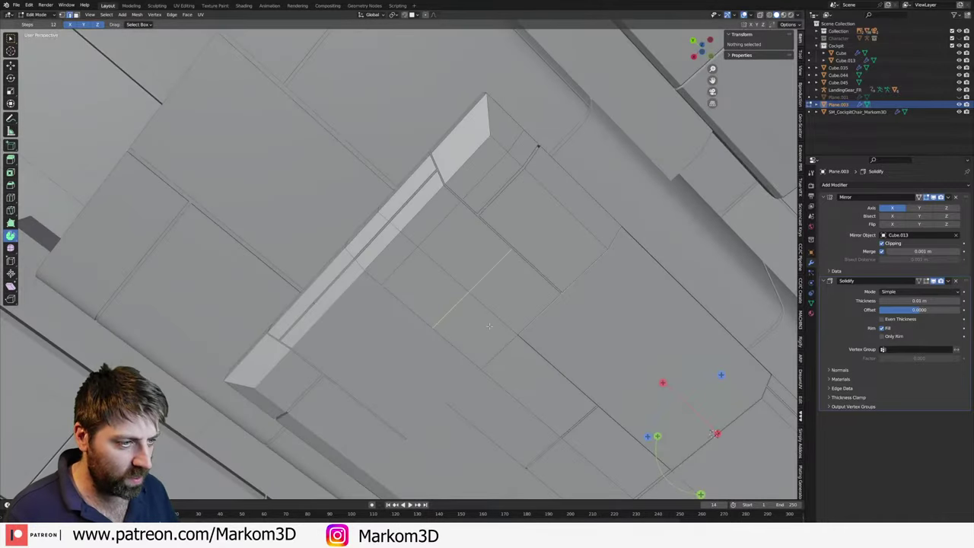
{"action": "left_click", "coordinate": [489, 325]}
{"action": "left_click", "coordinate": [525, 373]}
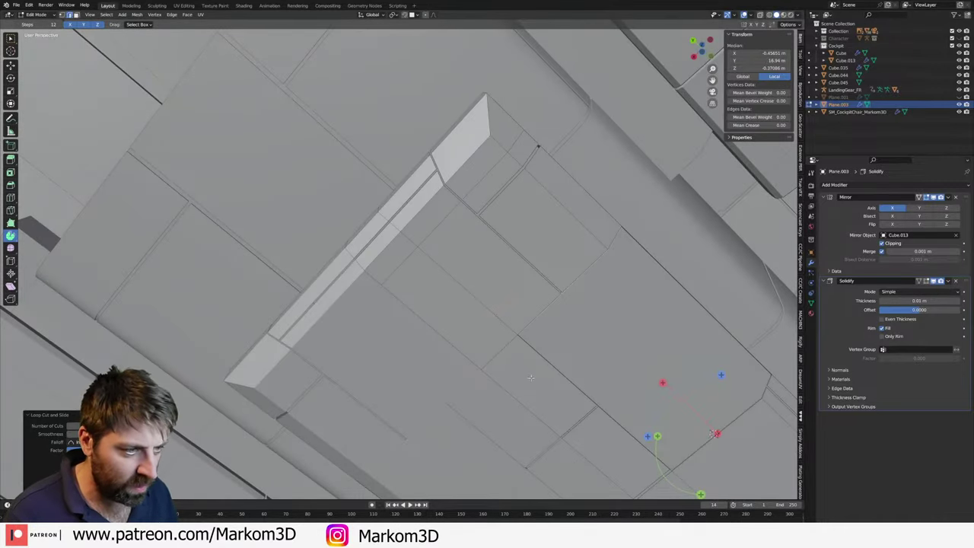
{"action": "key", "text": "ctrl+b"}
{"action": "left_click", "coordinate": [537, 386]}
{"action": "key", "text": "x"}
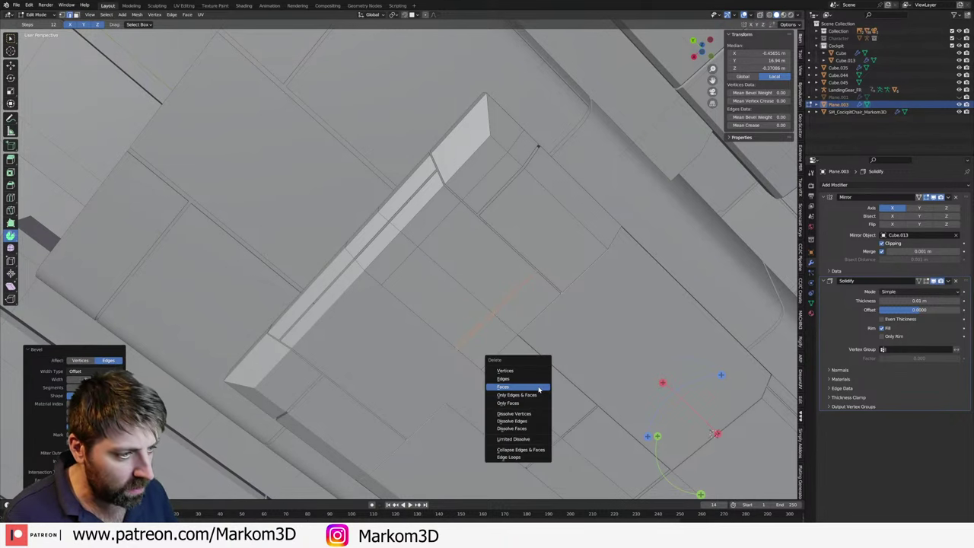
{"action": "left_click", "coordinate": [539, 387]}
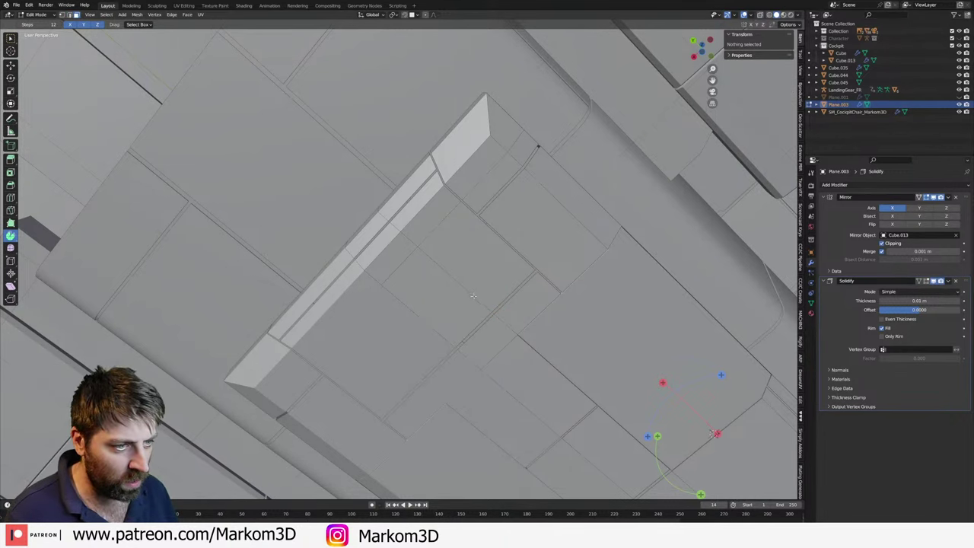
- Bevel the selected seam edge loop into a double line and slide it into place
{"action": "left_click", "coordinate": [474, 299], "text": "alt"}
{"action": "key", "text": "2"}
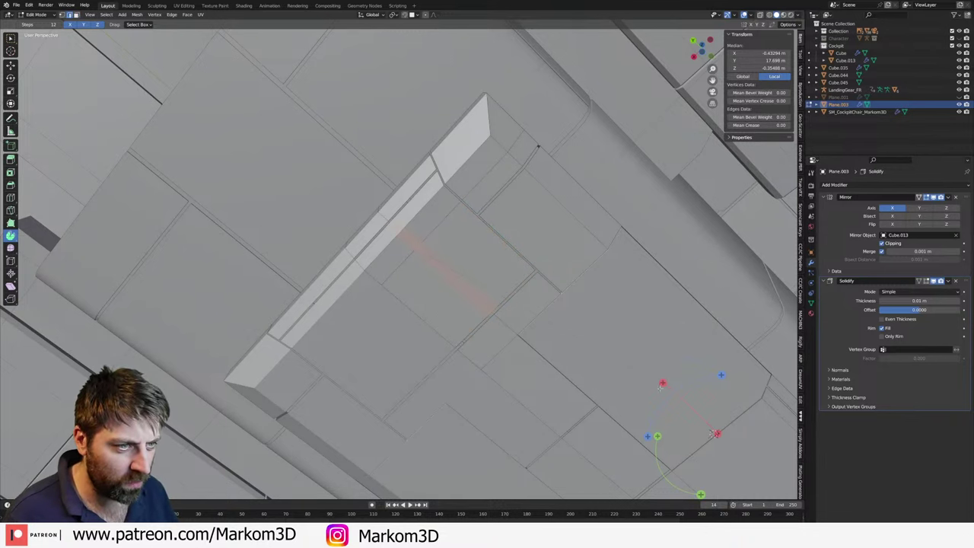
{"action": "left_click", "coordinate": [454, 285], "text": "alt"}
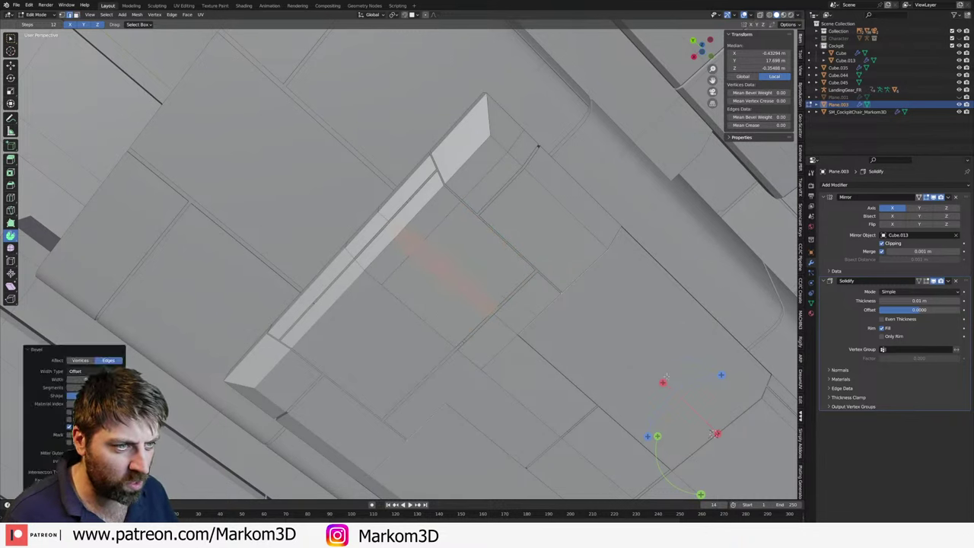
{"action": "left_click", "coordinate": [551, 347], "text": "alt"}
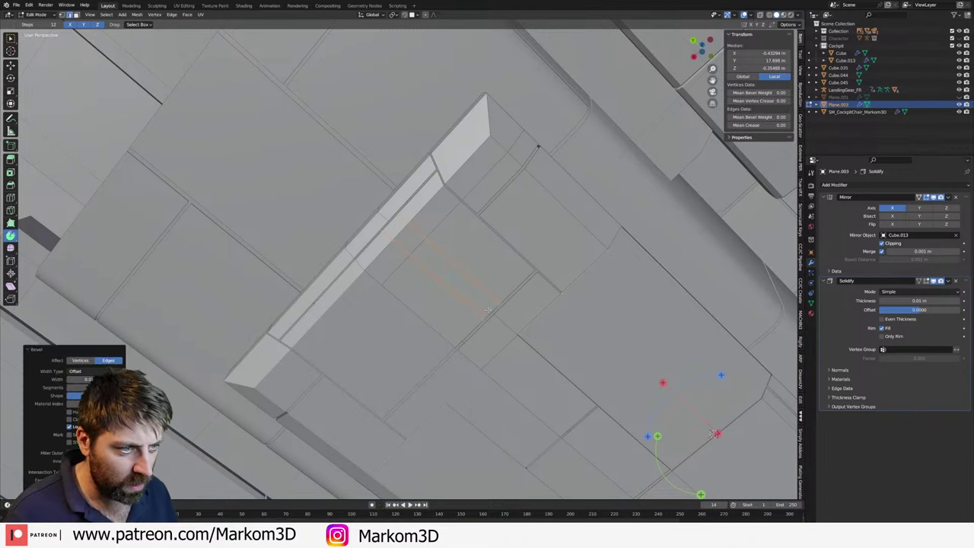
{"action": "left_click", "coordinate": [531, 340]}
{"action": "key", "text": "g"}
{"action": "key", "text": "g"}
{"action": "left_click", "coordinate": [509, 325]}
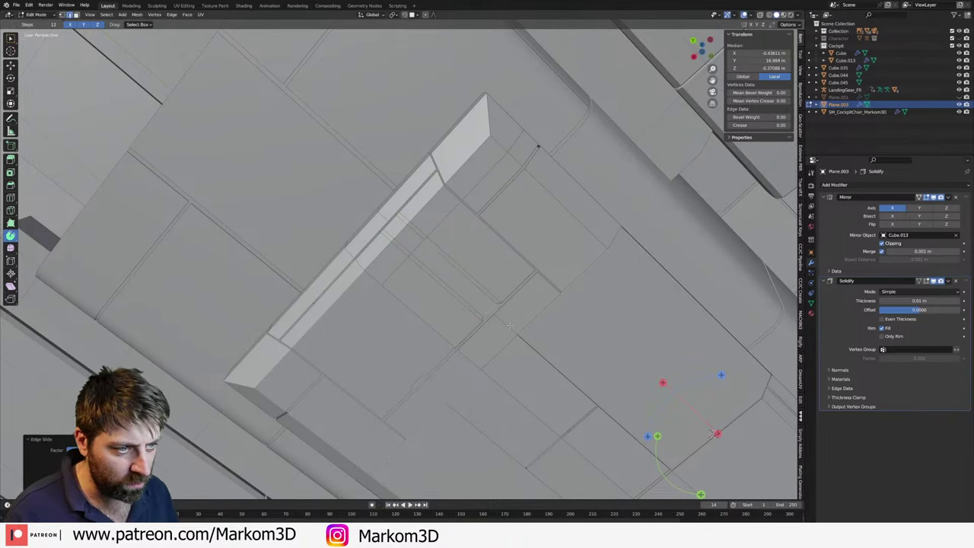
{"action": "key", "text": "g"}
{"action": "left_click", "coordinate": [394, 234]}
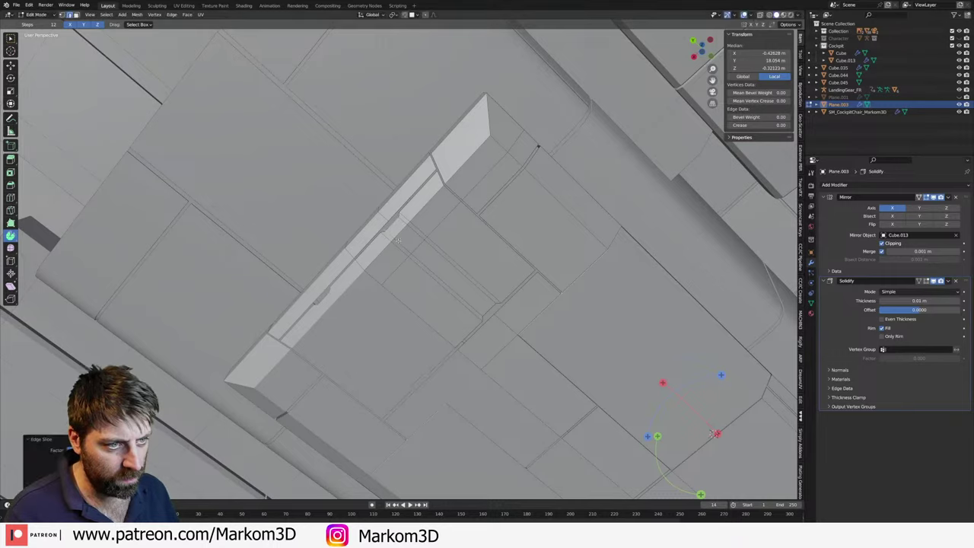
- Return to Object Mode and orbit to inspect the ship's underside
{"action": "key", "text": "Tab"}
{"action": "scroll", "coordinate": [534, 352], "scroll_direction": "down", "scroll_amount": 5}
{"action": "mouse_move", "coordinate": [446, 317]}
{"action": "middle_mouse_down"}
{"action": "mouse_move", "coordinate": [424, 329]}
{"action": "mouse_move", "coordinate": [474, 342]}
{"action": "mouse_move", "coordinate": [447, 332]}
{"action": "middle_mouse_up"}
{"action": "scroll", "coordinate": [474, 342], "scroll_direction": "down", "scroll_amount": 5}
{"action": "scroll", "coordinate": [447, 332], "scroll_direction": "up", "scroll_amount": 4}
- Select the underside hull panel and toggle into Edit Mode
{"action": "left_click", "coordinate": [533, 209]}
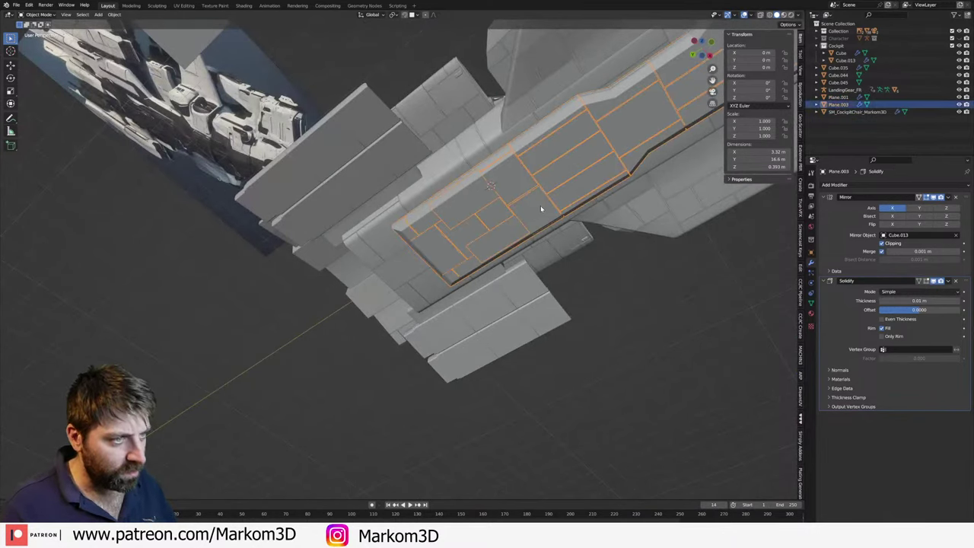
{"action": "middle_click_drag", "start_coordinate": [540, 205], "coordinate": [540, 172]}
{"action": "scroll", "coordinate": [539, 172], "scroll_direction": "up", "scroll_amount": 3}
{"action": "scroll", "coordinate": [533, 197], "scroll_direction": "up", "scroll_amount": 3}
{"action": "scroll", "coordinate": [548, 247], "scroll_direction": "down", "scroll_amount": 3}
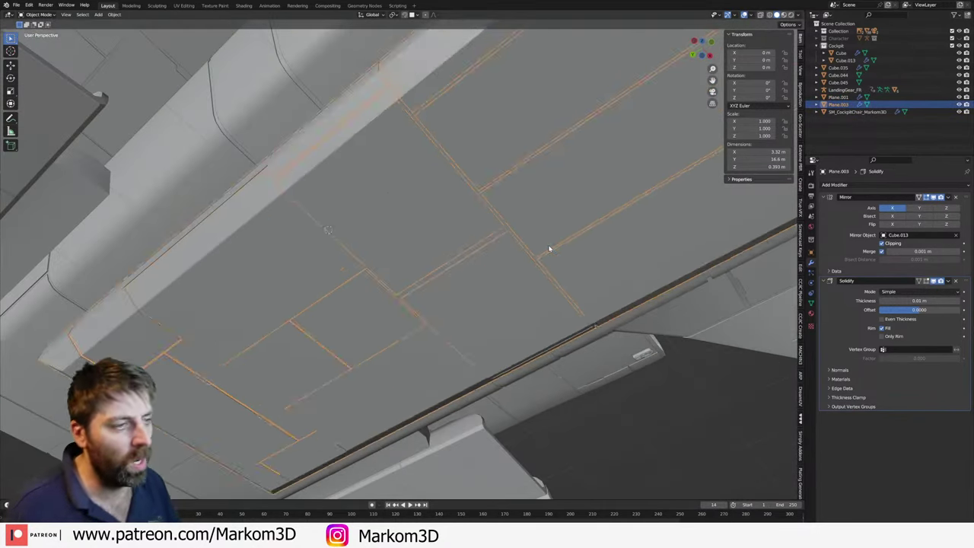
{"action": "scroll", "coordinate": [548, 248], "scroll_direction": "down", "scroll_amount": 3}
{"action": "key", "text": "Tab"}
{"action": "key", "text": "Tab"}
{"action": "key", "text": "Tab"}
{"action": "key", "text": "Tab"}
- Open the DreamUV tab in the sidebar and reselect the underside hull panel
{"action": "mouse_move", "coordinate": [548, 245]}
{"action": "middle_mouse_down"}
{"action": "mouse_move", "coordinate": [543, 261]}
{"action": "mouse_move", "coordinate": [473, 292]}
{"action": "mouse_move", "coordinate": [696, 208]}
{"action": "middle_mouse_up"}
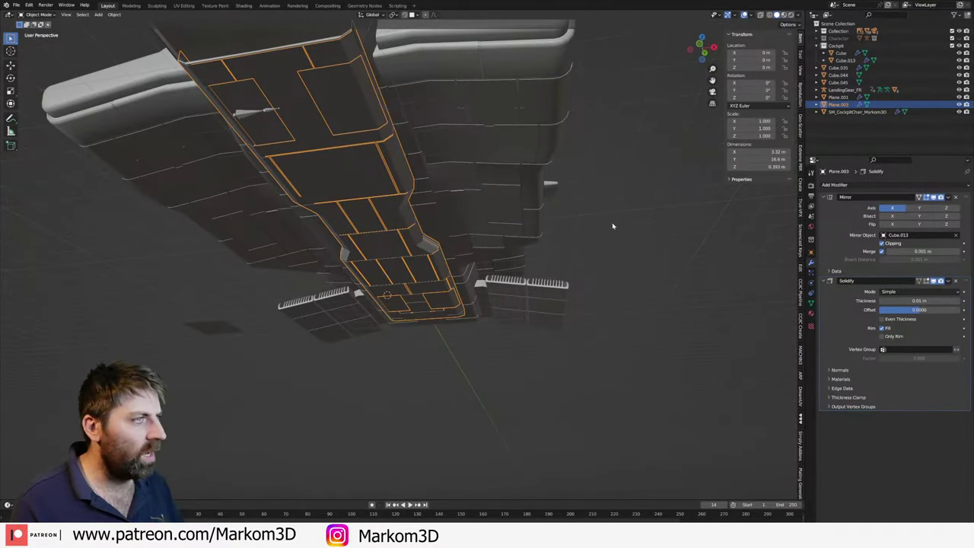
{"action": "left_click", "coordinate": [799, 395]}
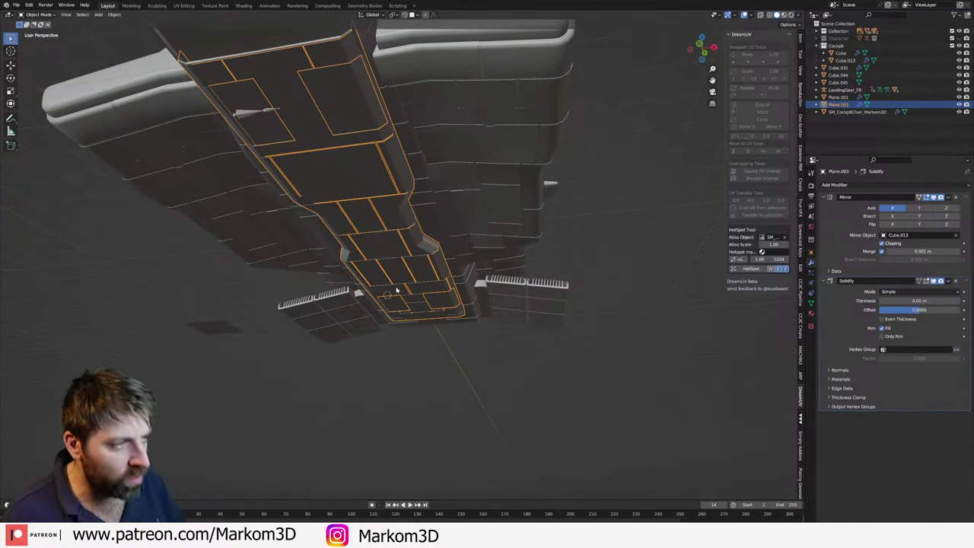
{"action": "left_click", "coordinate": [449, 279]}
{"action": "left_click", "coordinate": [432, 267]}
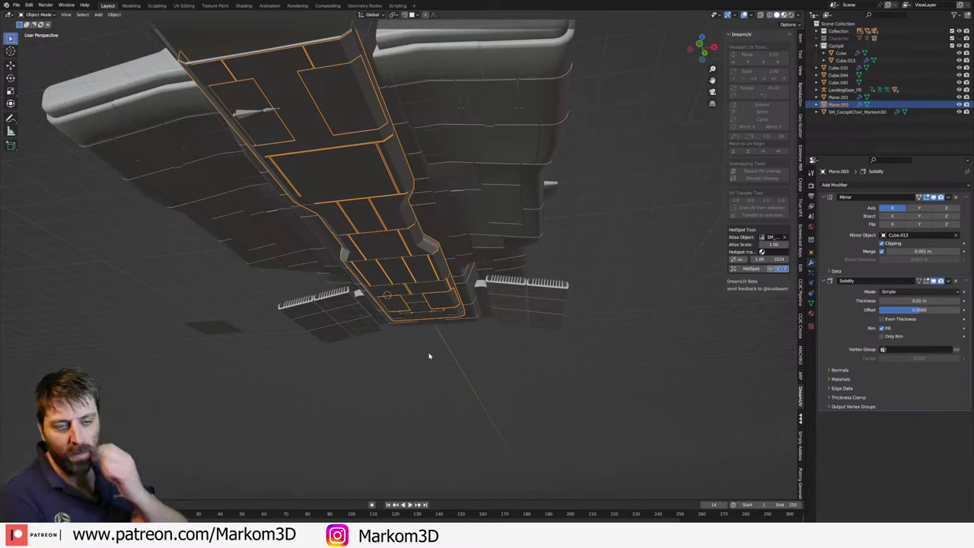
{"action": "mouse_move", "coordinate": [429, 356]}
{"action": "middle_mouse_down"}
{"action": "mouse_move", "coordinate": [405, 314]}
{"action": "mouse_move", "coordinate": [548, 198]}
{"action": "middle_mouse_up"}
{"action": "scroll", "coordinate": [693, 90], "scroll_direction": "up", "scroll_amount": 5}
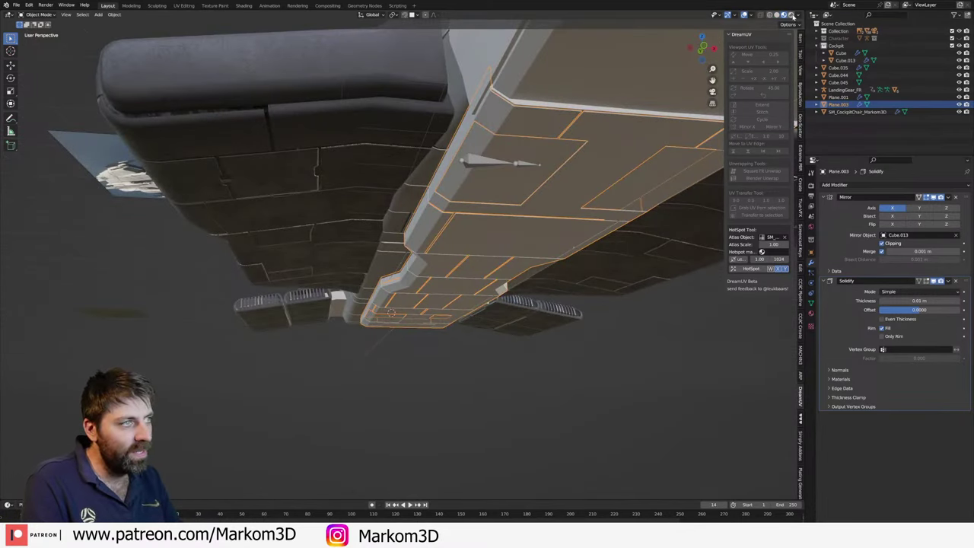
- Switch to Rendered shading and inspect the materials on the fuselage and side part
{"action": "left_click", "coordinate": [791, 15]}
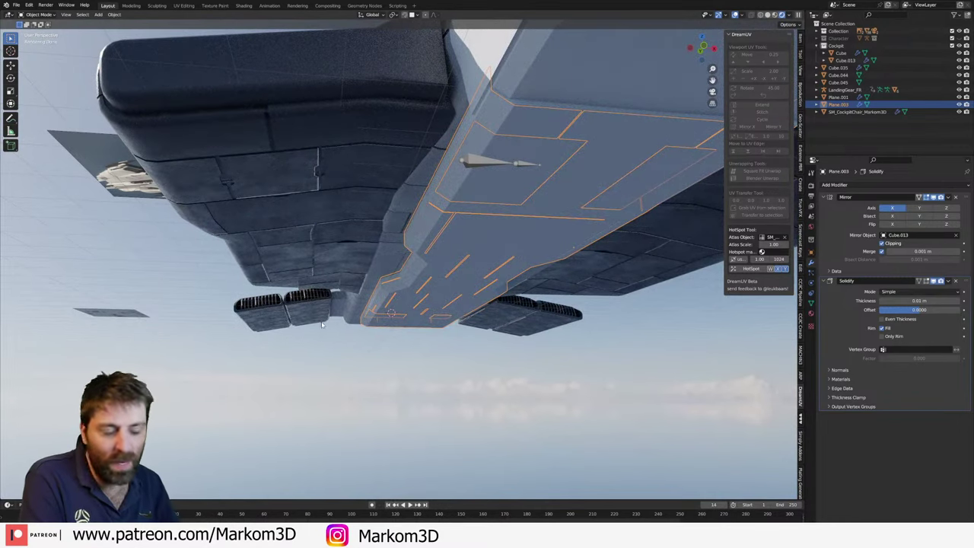
{"action": "middle_click_drag", "start_coordinate": [409, 218], "coordinate": [553, 250]}
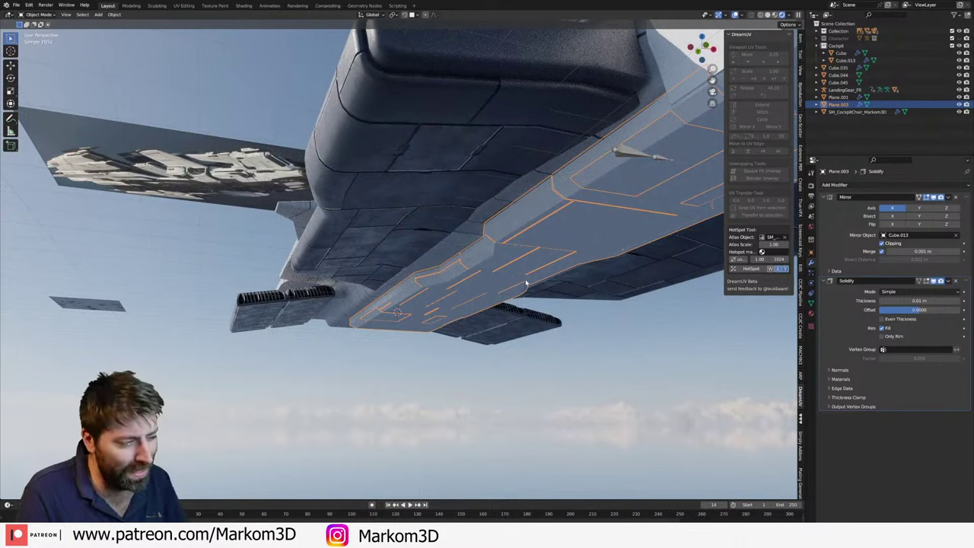
{"action": "left_click", "coordinate": [450, 182]}
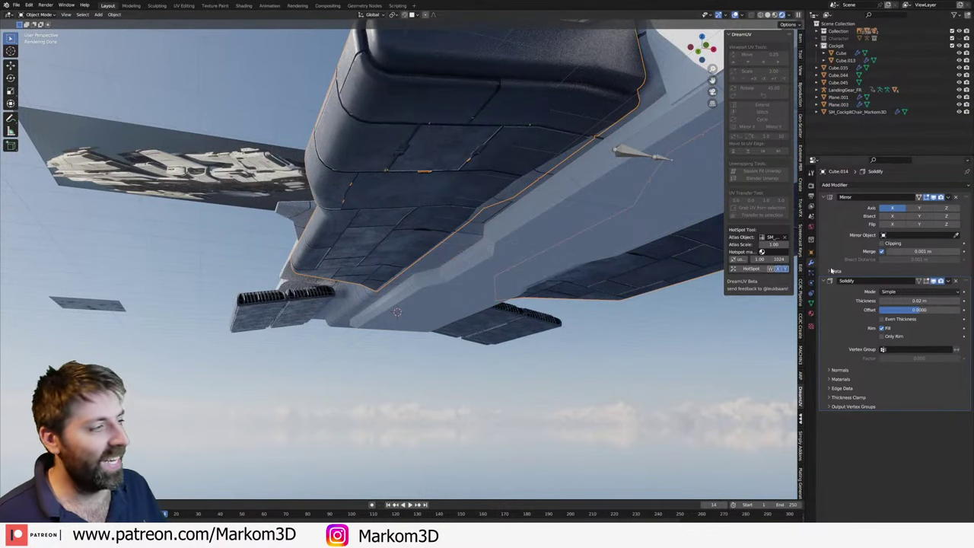
{"action": "left_click", "coordinate": [811, 315]}
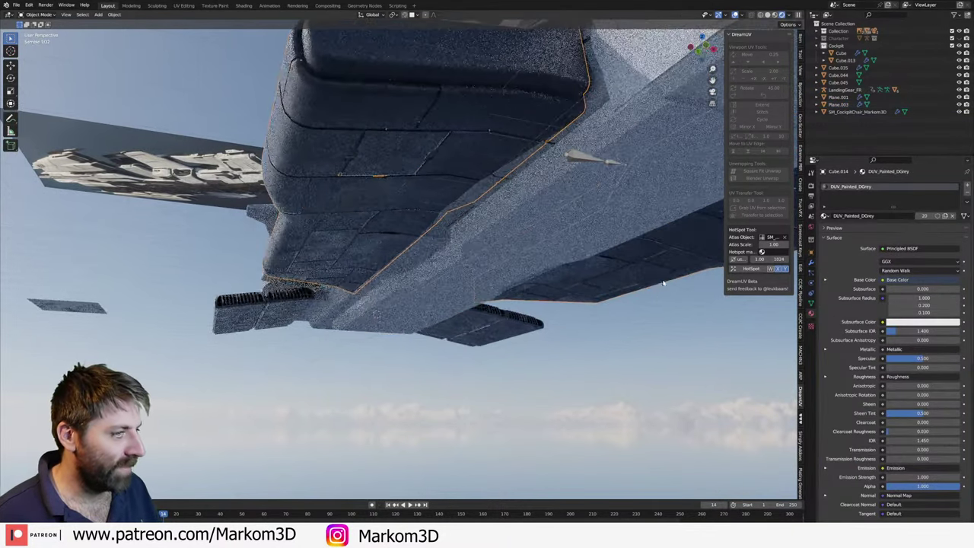
{"action": "middle_click_drag", "start_coordinate": [698, 291], "coordinate": [666, 261]}
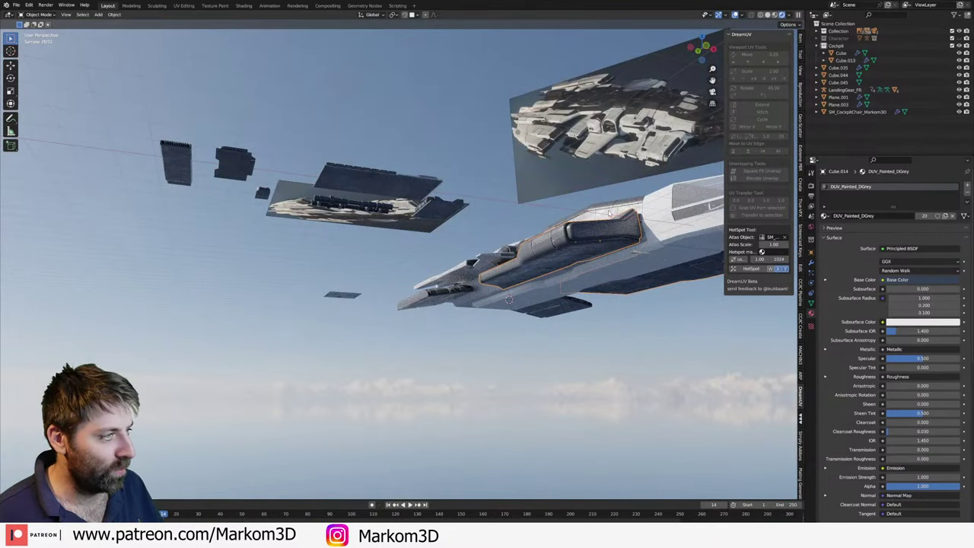
{"action": "left_click", "coordinate": [610, 216]}
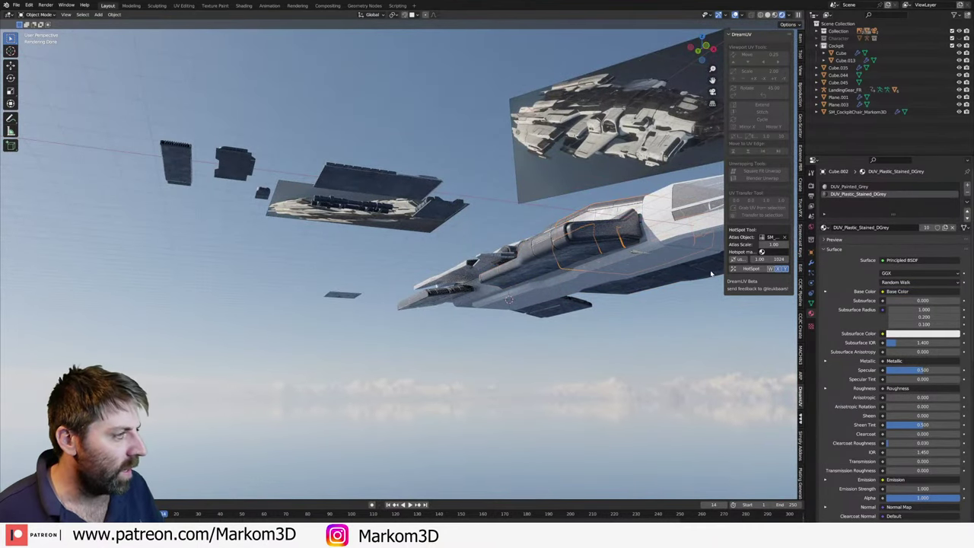
{"action": "mouse_move", "coordinate": [685, 260]}
{"action": "middle_mouse_down"}
{"action": "mouse_move", "coordinate": [426, 252]}
{"action": "mouse_move", "coordinate": [345, 371]}
{"action": "middle_mouse_up"}
{"action": "scroll", "coordinate": [422, 251], "scroll_direction": "up", "scroll_amount": 4}
- Copy the side part's materials onto the underside hull panel with Copy Material to Selected
{"action": "left_click", "coordinate": [417, 249]}
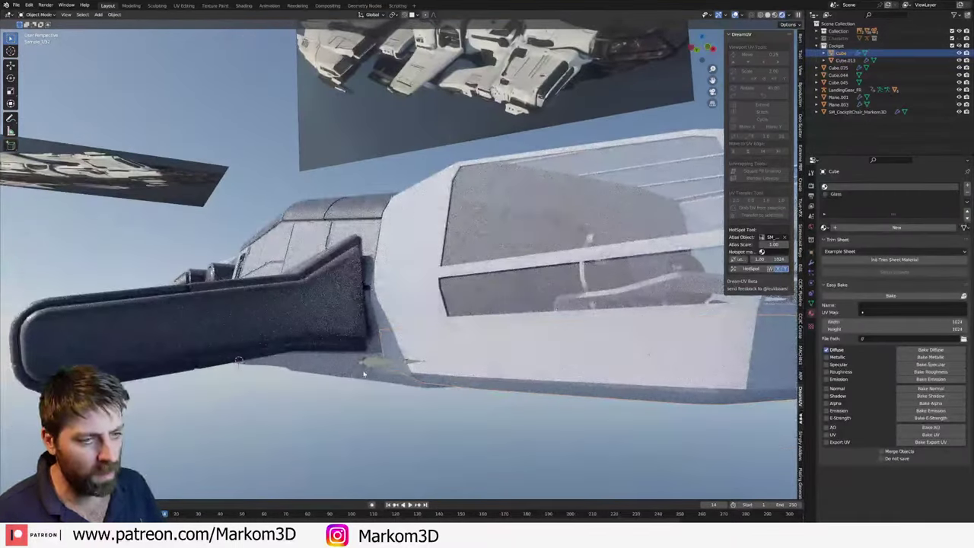
{"action": "left_click", "coordinate": [344, 371]}
{"action": "left_click", "coordinate": [343, 235]}
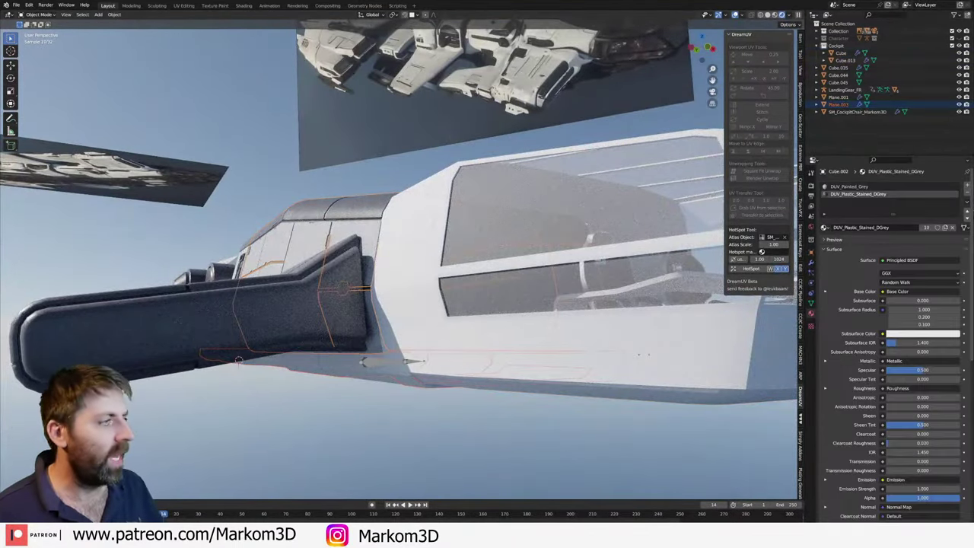
{"action": "left_click", "coordinate": [967, 202]}
{"action": "left_click", "coordinate": [934, 217]}
{"action": "mouse_move", "coordinate": [472, 251]}
{"action": "middle_mouse_down"}
{"action": "mouse_move", "coordinate": [522, 296]}
{"action": "mouse_move", "coordinate": [495, 299]}
{"action": "middle_mouse_up"}
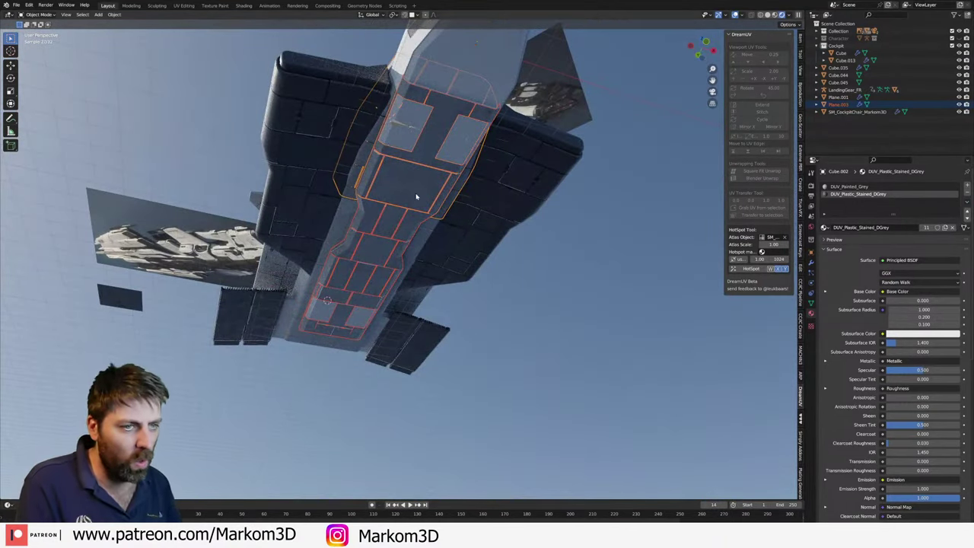
{"action": "scroll", "coordinate": [411, 175], "scroll_direction": "up", "scroll_amount": 2}
- Assign DUV_Plastic_Stained_DGrey to the large underside hull panel
{"action": "left_click", "coordinate": [402, 124]}
{"action": "middle_click_drag", "start_coordinate": [402, 124], "coordinate": [465, 244]}
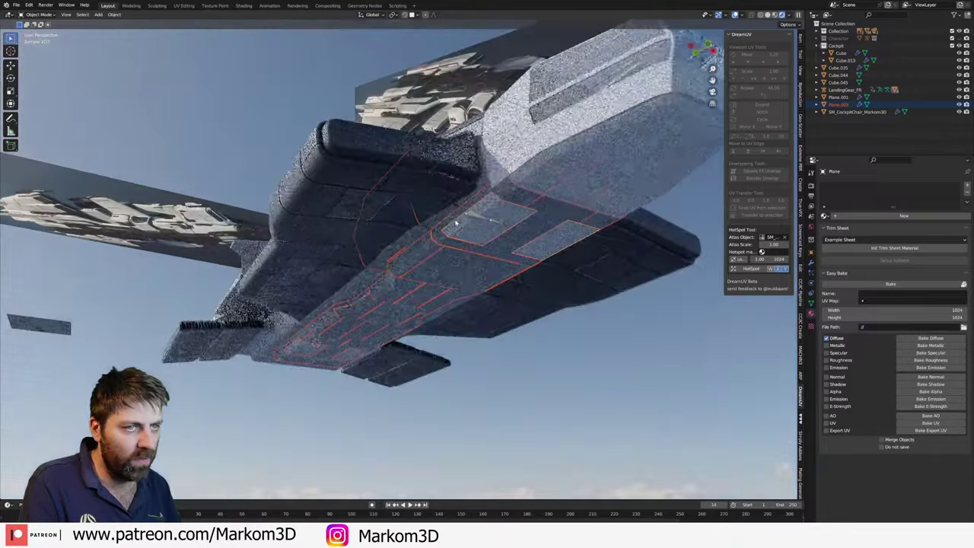
{"action": "left_click", "coordinate": [475, 260]}
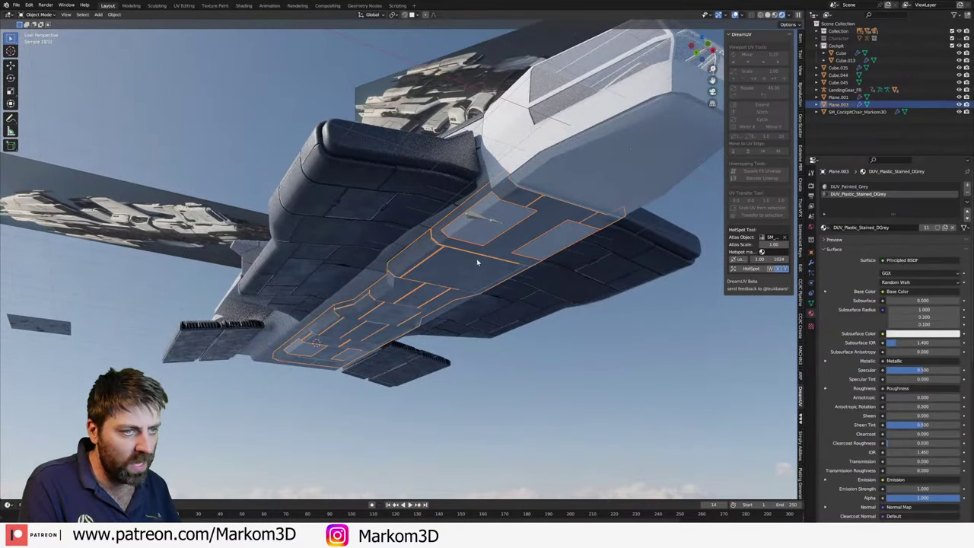
{"action": "left_click", "coordinate": [965, 193]}
{"action": "left_click", "coordinate": [921, 214]}
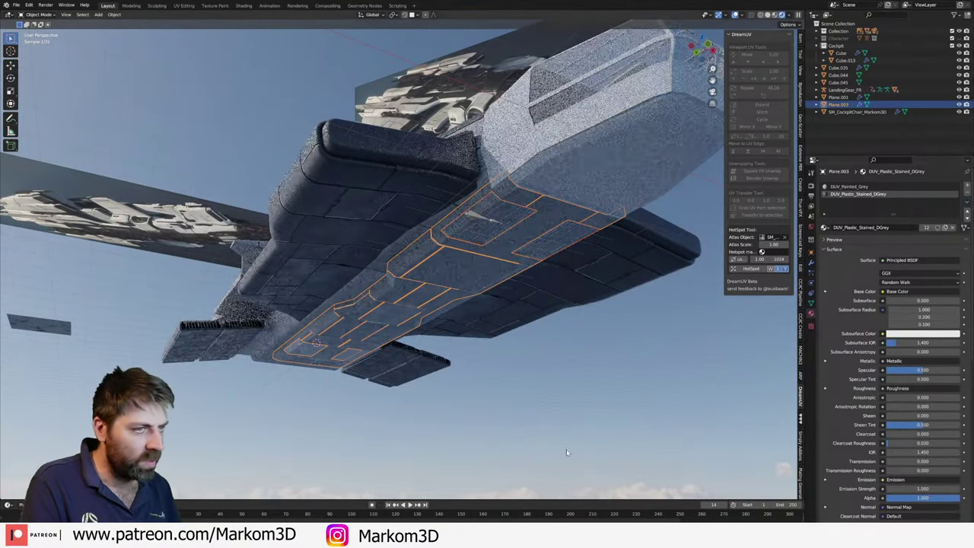
- Check the render on the hatch panels, reselect the large panel and switch to wireframe shading
{"action": "left_click", "coordinate": [515, 387]}
{"action": "left_click", "coordinate": [492, 236]}
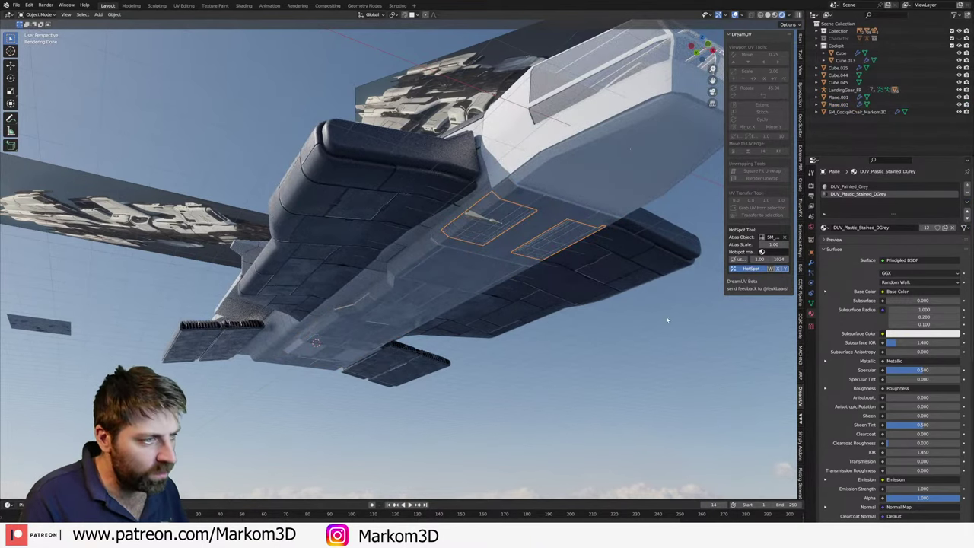
{"action": "left_click", "coordinate": [541, 415]}
{"action": "scroll", "coordinate": [493, 321], "scroll_direction": "down", "scroll_amount": 3}
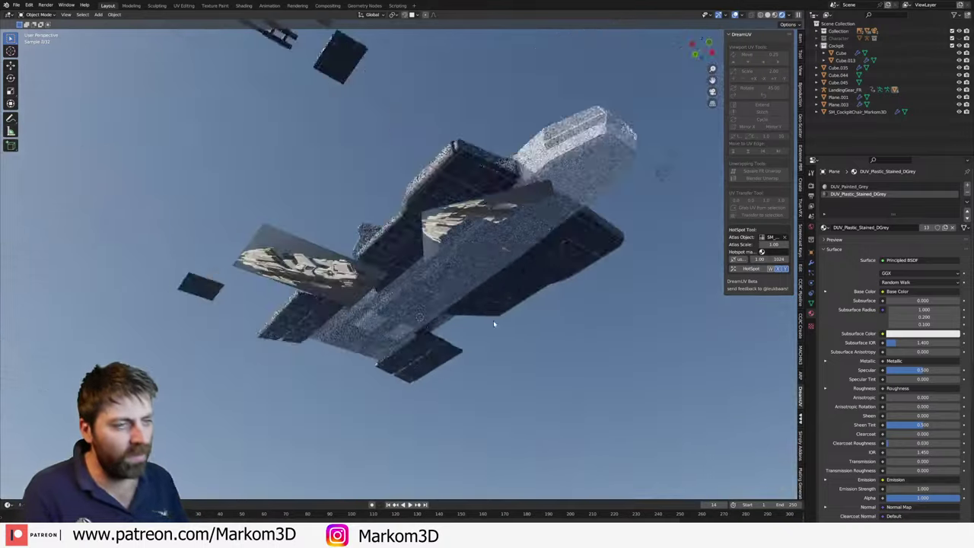
{"action": "middle_click_drag", "start_coordinate": [493, 321], "coordinate": [382, 353]}
{"action": "scroll", "coordinate": [382, 352], "scroll_direction": "up", "scroll_amount": 3}
{"action": "left_click", "coordinate": [383, 352]}
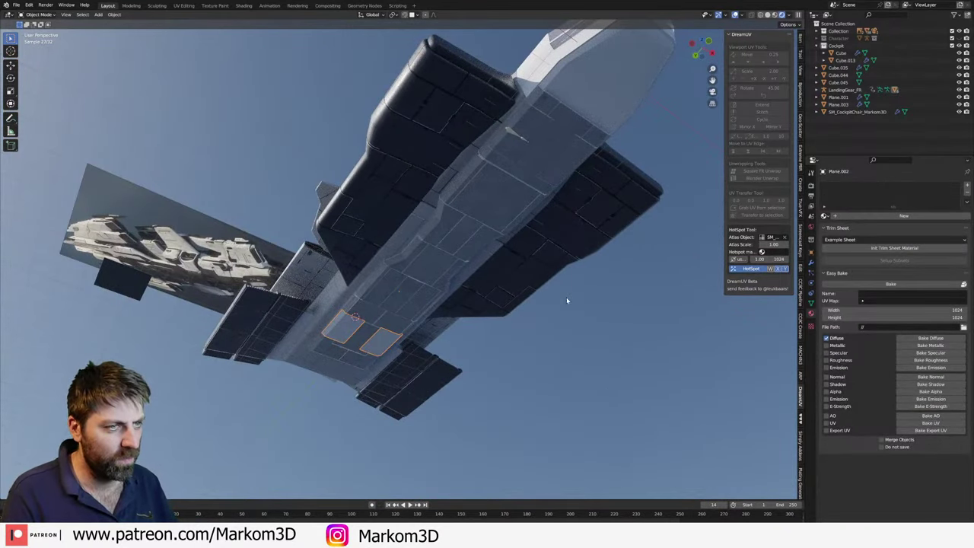
{"action": "left_click", "coordinate": [485, 162]}
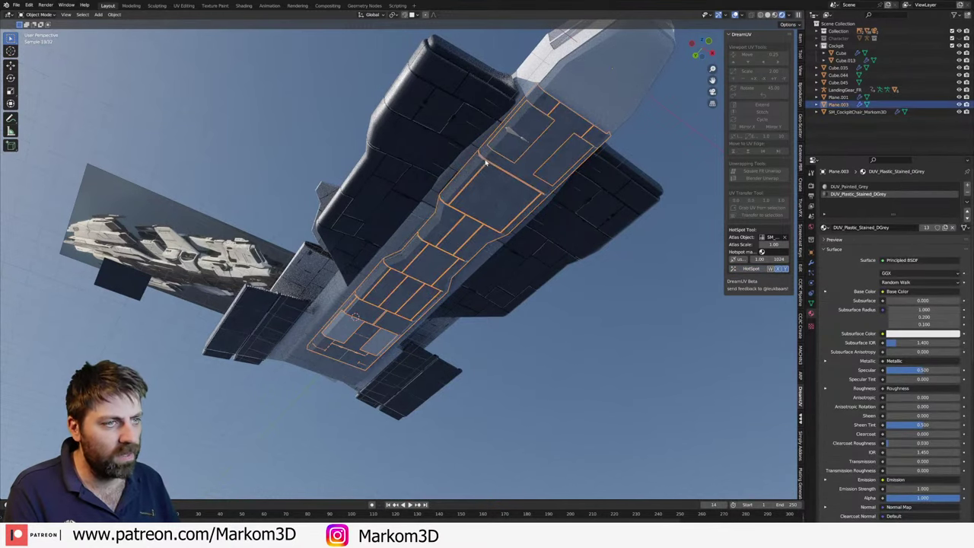
{"action": "key", "text": "z"}
{"action": "left_click", "coordinate": [424, 157]}
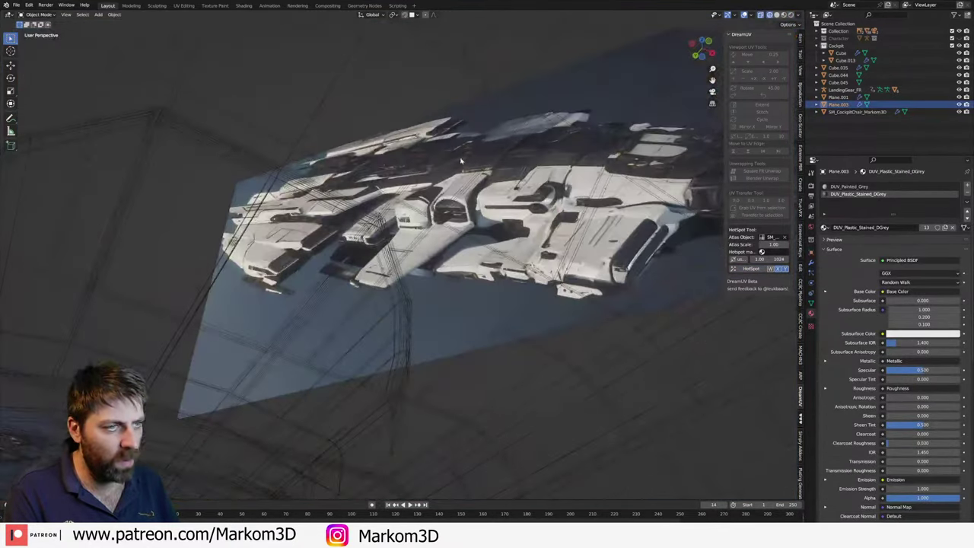
- Select the plane panel beneath the ship and frame the view around it
{"action": "middle_click_drag", "start_coordinate": [213, 155], "coordinate": [161, 172]}
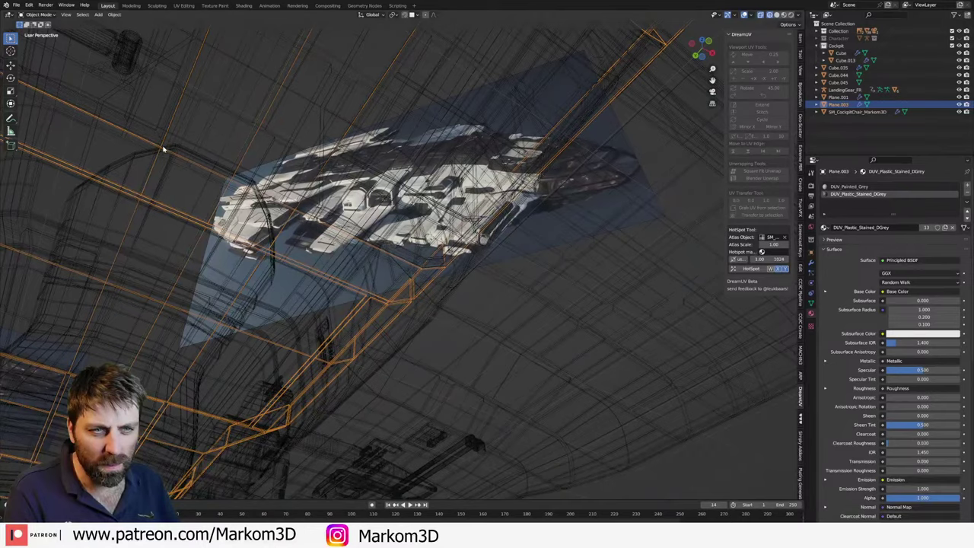
{"action": "left_click", "coordinate": [163, 149]}
{"action": "middle_click_drag", "start_coordinate": [239, 170], "coordinate": [323, 180]}
{"action": "left_click", "coordinate": [323, 181]}
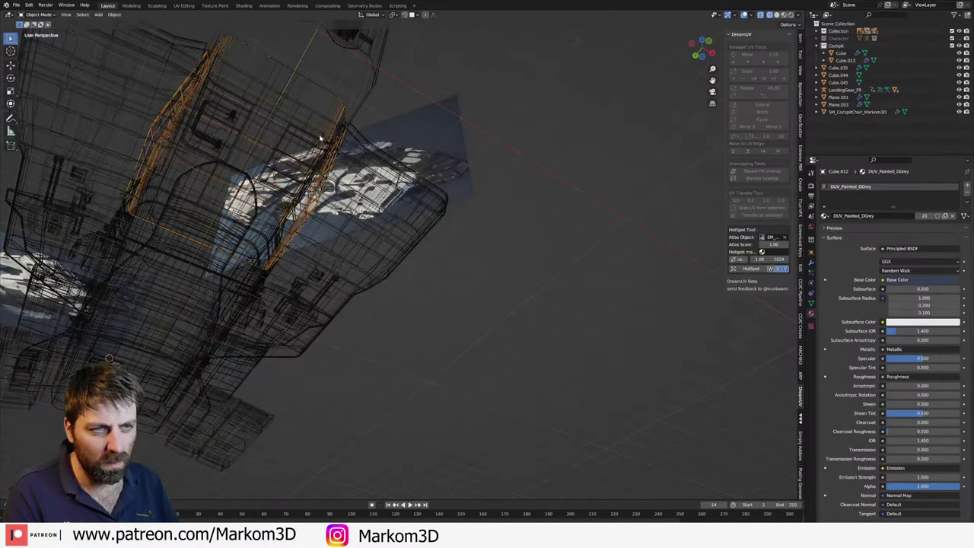
{"action": "left_click", "coordinate": [320, 140]}
{"action": "left_click", "coordinate": [321, 140]}
{"action": "left_click", "coordinate": [320, 141]}
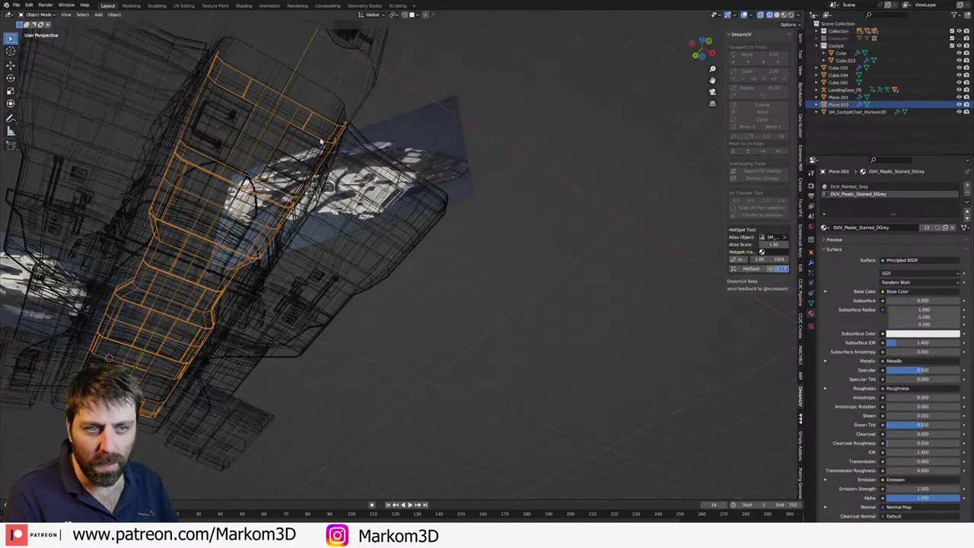
{"action": "middle_click_drag", "start_coordinate": [320, 141], "coordinate": [416, 283]}
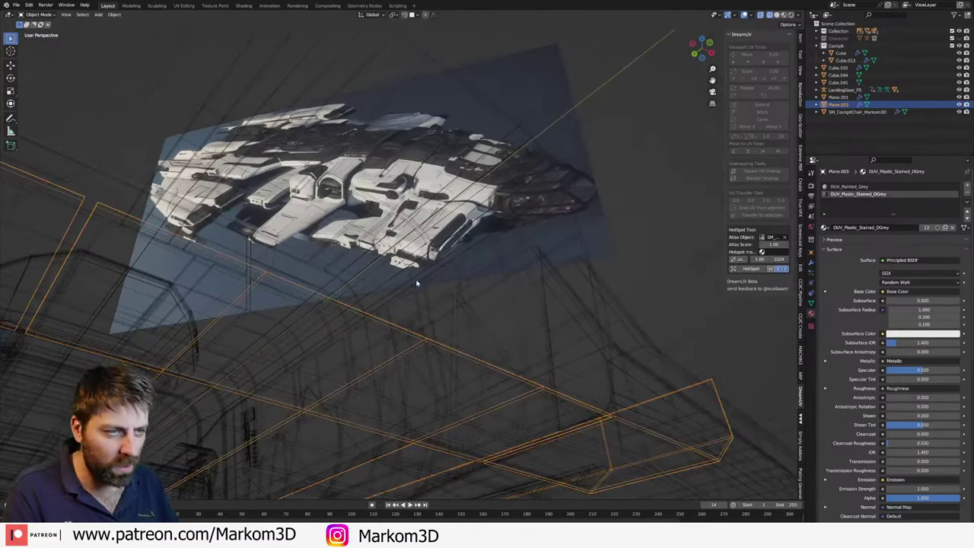
{"action": "left_click", "coordinate": [534, 378]}
{"action": "key", "text": "KP_Decimal"}
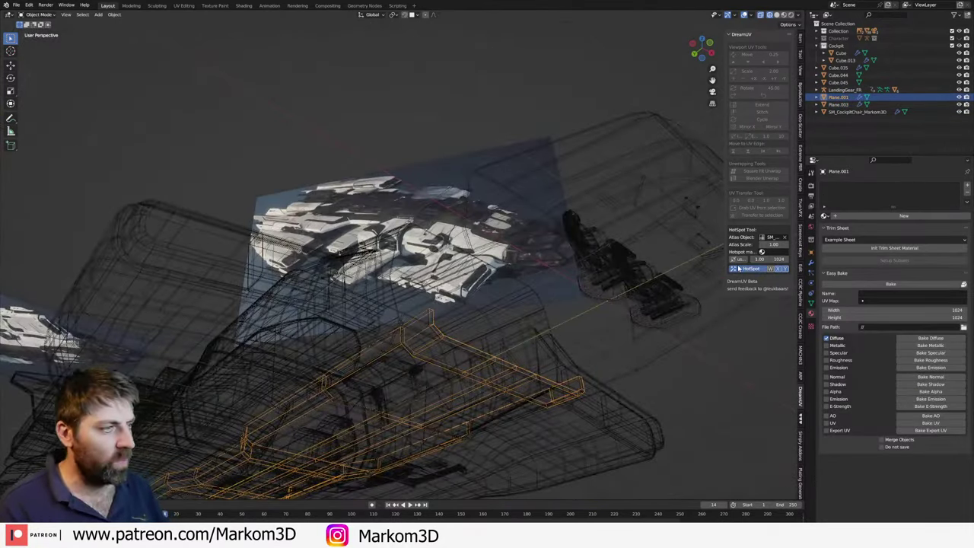
- Assign DUV_Painted_Grey to the plane and preview the ship in Rendered shading
{"action": "left_click", "coordinate": [824, 216]}
{"action": "key", "text": "Down"}
{"action": "key", "text": "Down"}
{"action": "key", "text": "Down"}
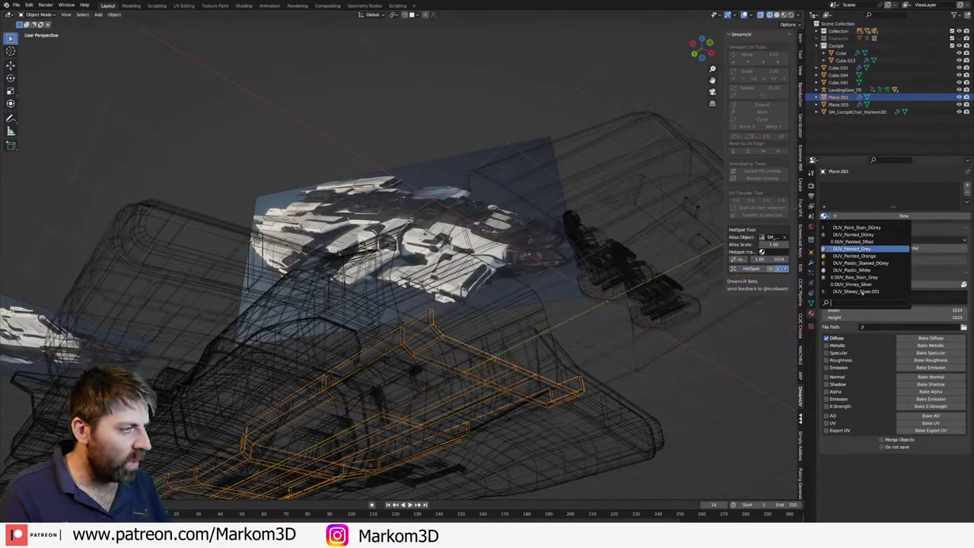
{"action": "key", "text": "Return"}
{"action": "scroll", "coordinate": [651, 177], "scroll_direction": "down", "scroll_amount": 5}
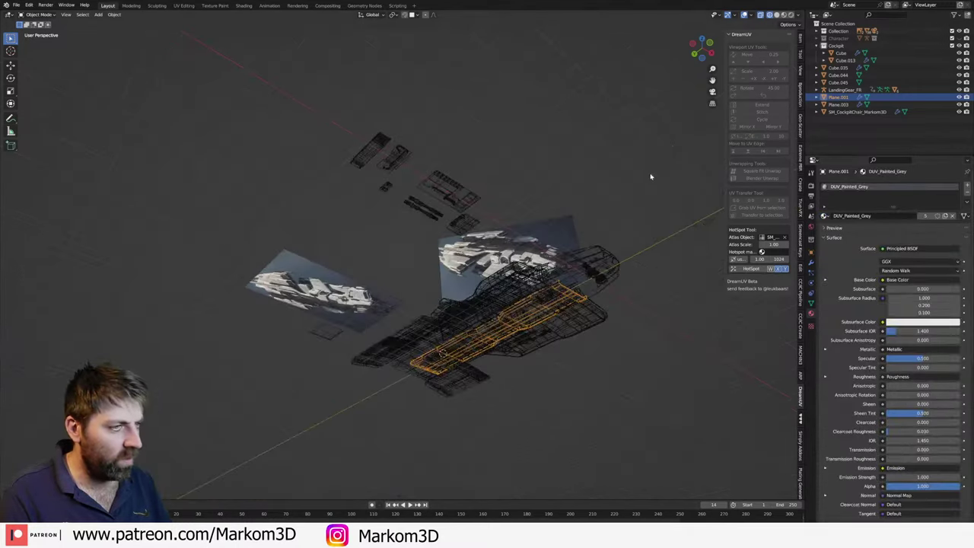
{"action": "left_click", "coordinate": [790, 16]}
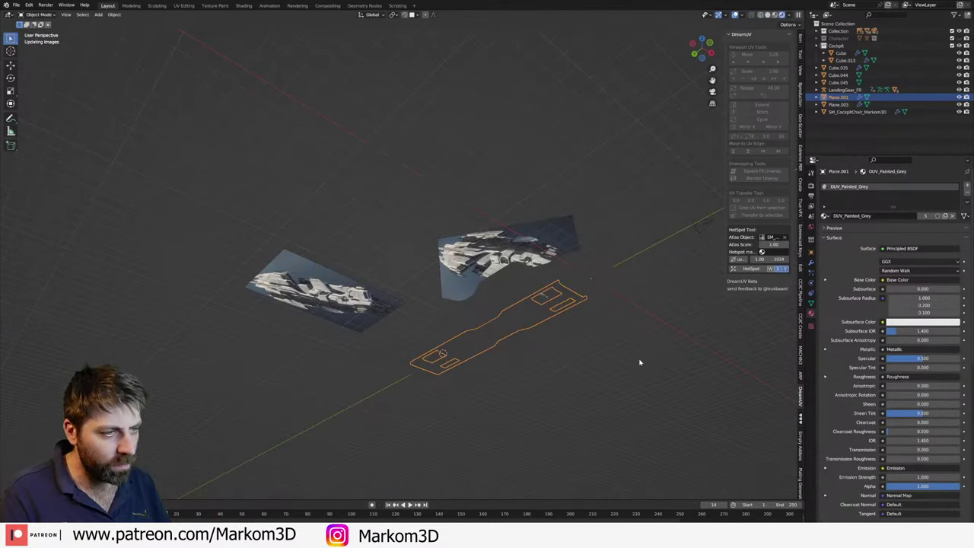
{"action": "left_click", "coordinate": [639, 362]}
{"action": "middle_click_drag", "start_coordinate": [636, 366], "coordinate": [596, 341]}
- Select the Plane.003 underside panels and check their material specials menu
{"action": "scroll", "coordinate": [581, 350], "scroll_direction": "up", "scroll_amount": 5}
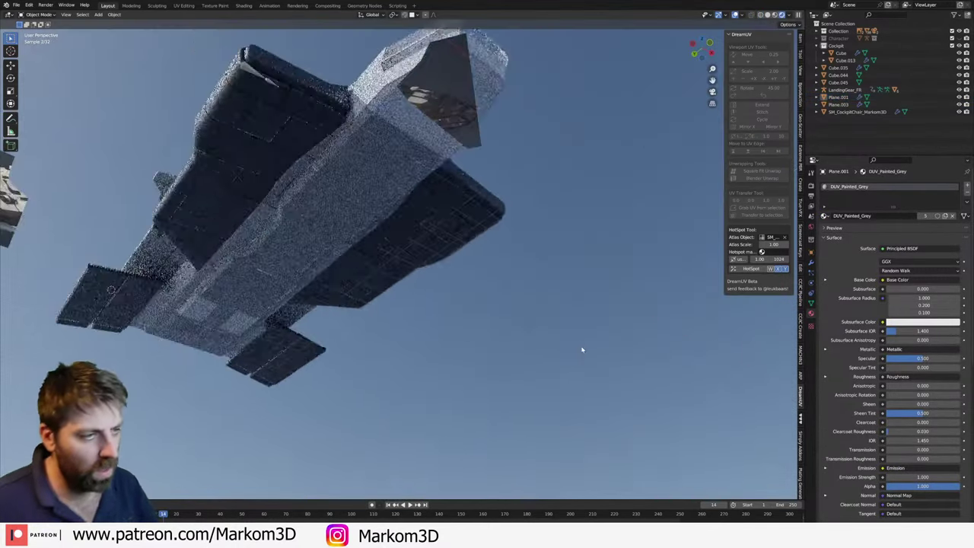
{"action": "left_click", "coordinate": [164, 312]}
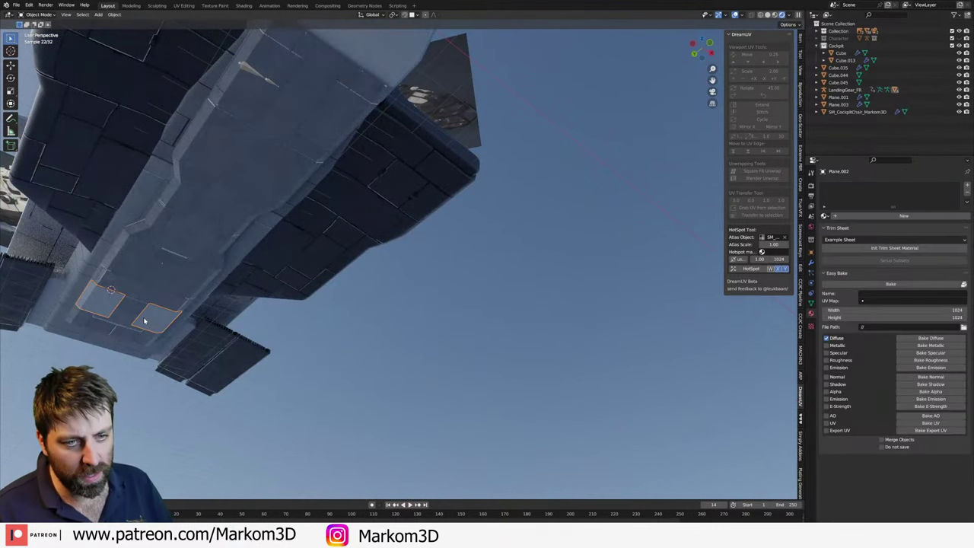
{"action": "left_click", "coordinate": [185, 301]}
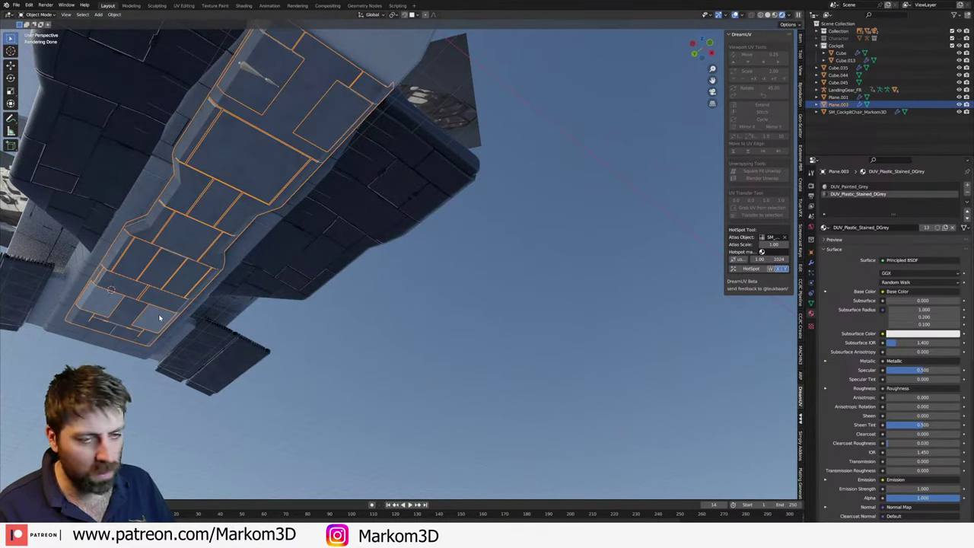
{"action": "left_click", "coordinate": [968, 200]}
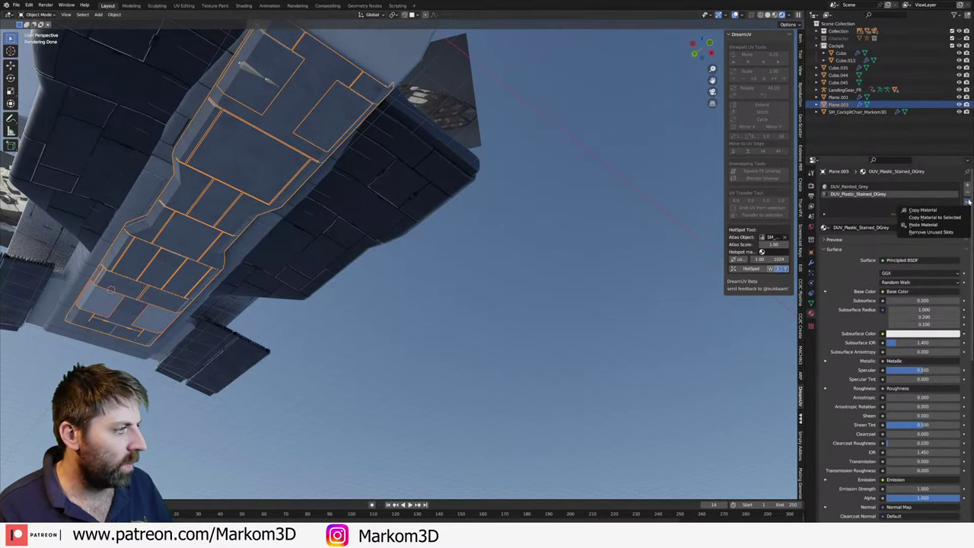
{"action": "left_click", "coordinate": [922, 210]}
{"action": "left_click", "coordinate": [486, 340]}
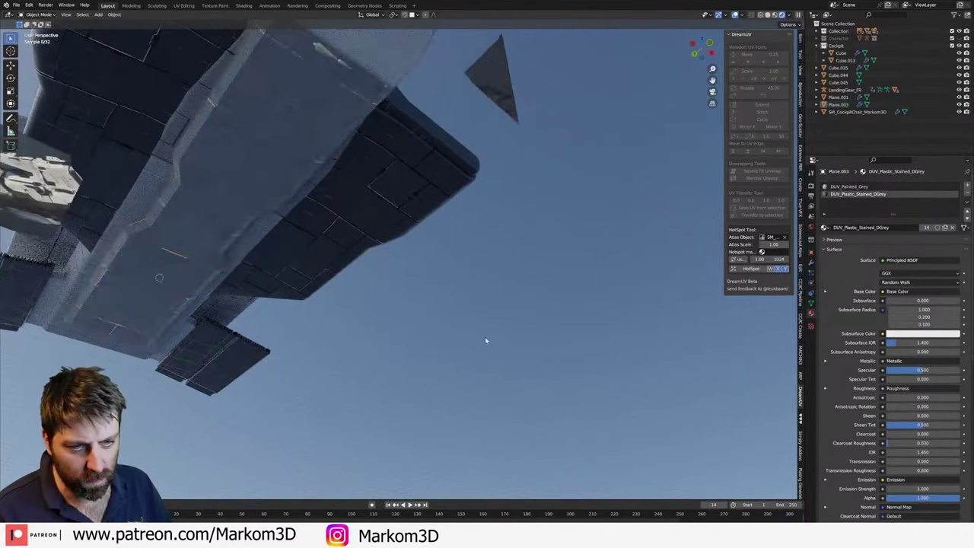
- Orbit beneath the ship and snap to top and front views to inspect it
{"action": "middle_click_drag", "start_coordinate": [485, 341], "coordinate": [353, 312]}
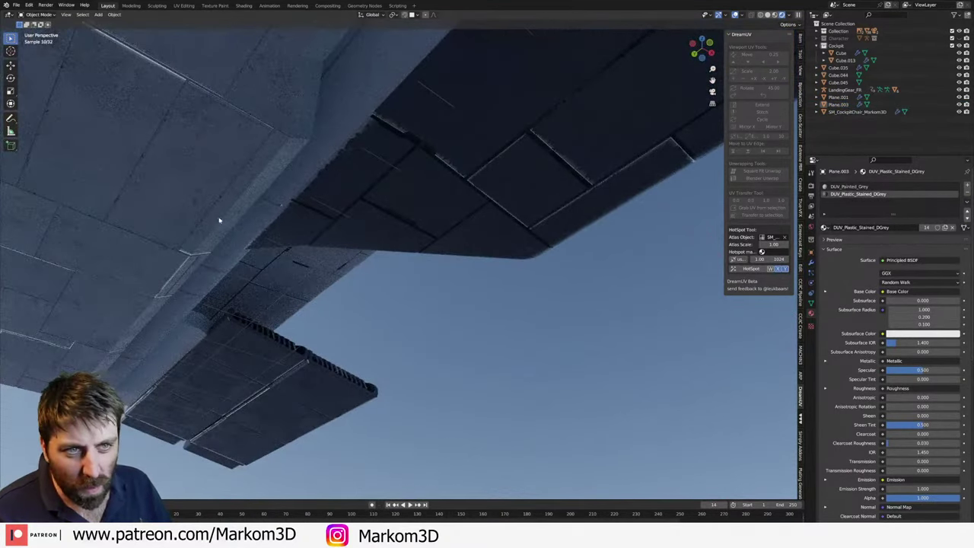
{"action": "mouse_move", "coordinate": [170, 297]}
{"action": "middle_mouse_down"}
{"action": "mouse_move", "coordinate": [495, 187]}
{"action": "mouse_move", "coordinate": [418, 217]}
{"action": "mouse_move", "coordinate": [559, 152]}
{"action": "mouse_move", "coordinate": [387, 283]}
{"action": "middle_mouse_up"}
{"action": "scroll", "coordinate": [387, 283], "scroll_direction": "down", "scroll_amount": 10}
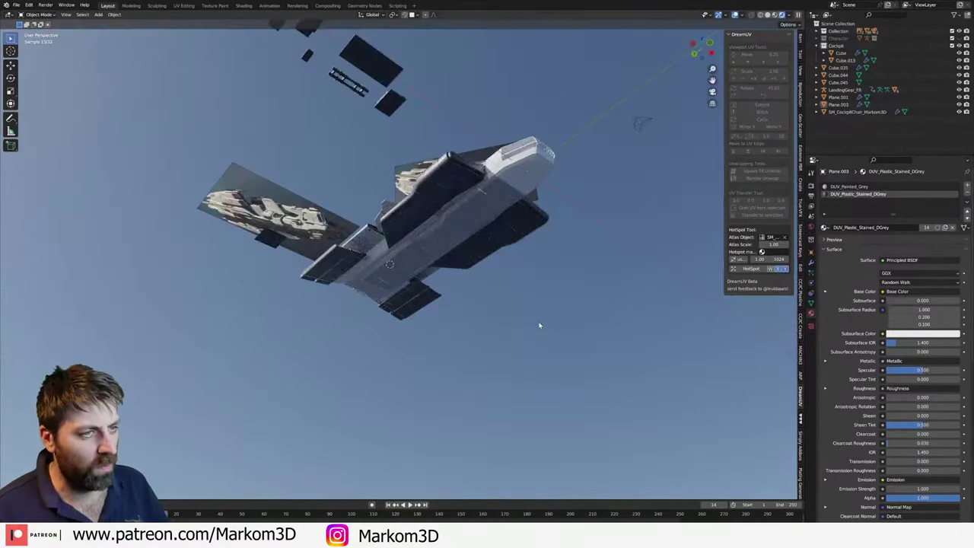
{"action": "key", "text": "KP_7"}
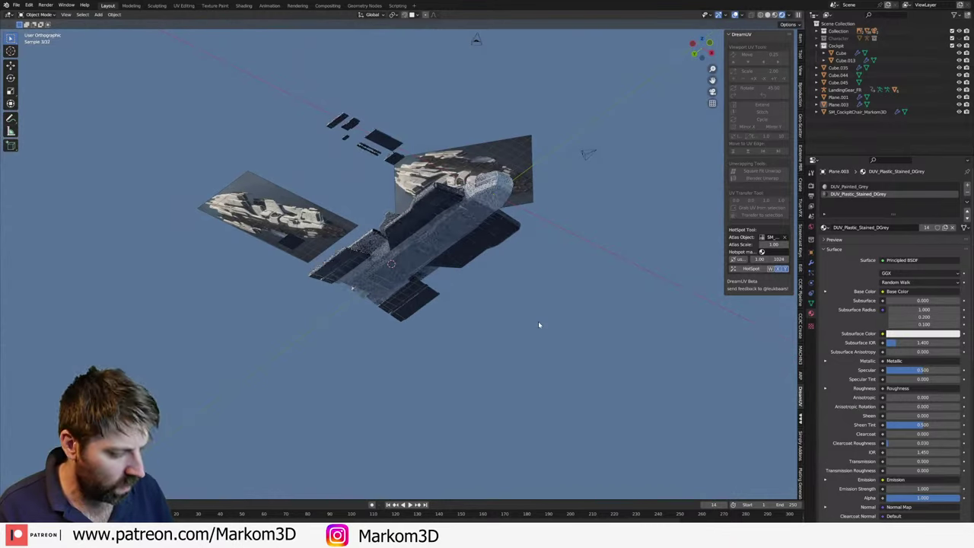
{"action": "mouse_move", "coordinate": [539, 325]}
{"action": "middle_mouse_down"}
{"action": "mouse_move", "coordinate": [472, 363]}
{"action": "mouse_move", "coordinate": [472, 374]}
{"action": "mouse_move", "coordinate": [534, 383]}
{"action": "mouse_move", "coordinate": [531, 374]}
{"action": "mouse_move", "coordinate": [502, 457]}
{"action": "middle_mouse_up"}
{"action": "key", "text": "KP_1"}
{"action": "scroll", "coordinate": [497, 371], "scroll_direction": "up", "scroll_amount": 2}
{"action": "scroll", "coordinate": [532, 383], "scroll_direction": "up", "scroll_amount": 3}
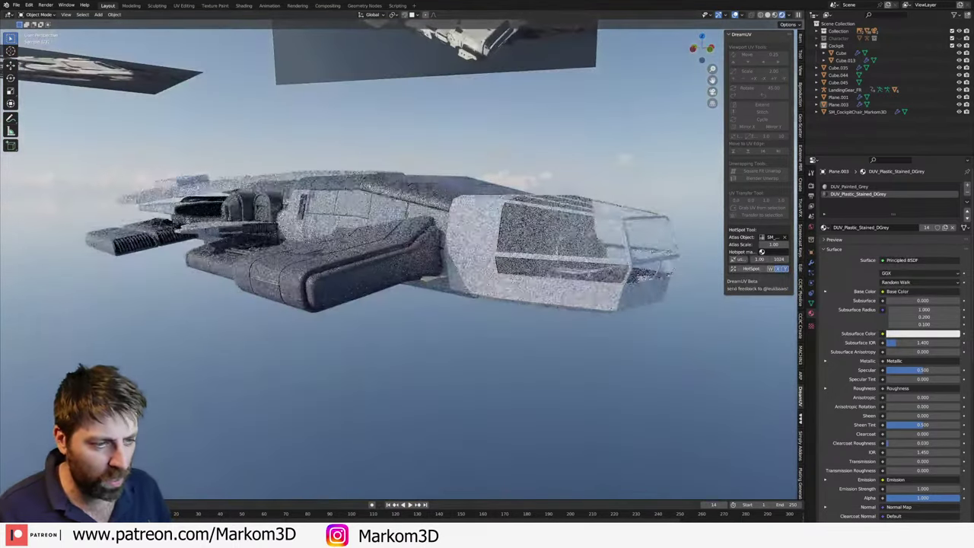
- Play the animation and stop it at frame 168 with the landing gear lowered
{"action": "key", "text": "space"}
{"action": "left_click", "coordinate": [499, 514]}
{"action": "key", "text": "space"}
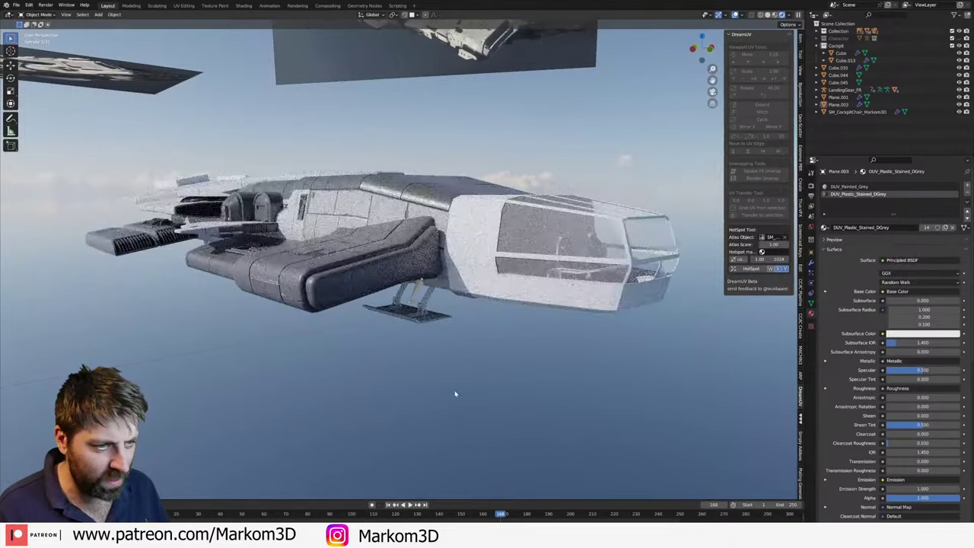
{"action": "middle_click_drag", "start_coordinate": [457, 394], "coordinate": [435, 385]}
{"action": "middle_click_drag", "start_coordinate": [313, 332], "coordinate": [332, 331]}
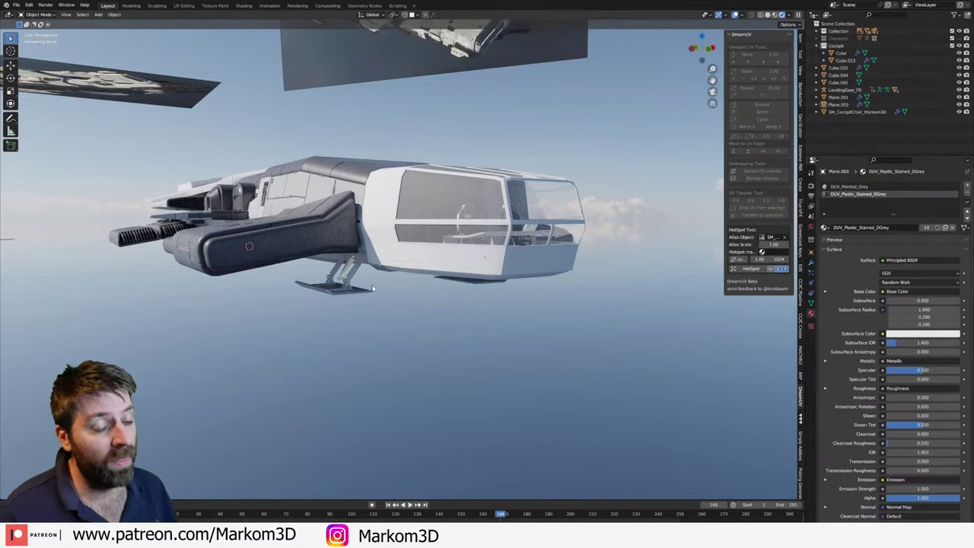
{"action": "middle_click_drag", "start_coordinate": [316, 293], "coordinate": [390, 304]}
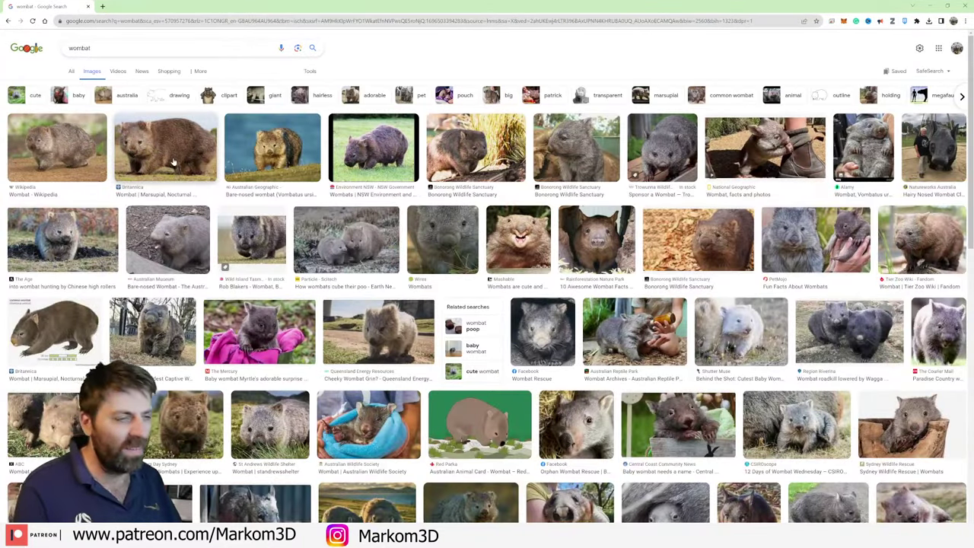
- Scroll through the wombat image results, then select the search box for a new query
{"action": "scroll", "coordinate": [372, 320], "scroll_direction": "down", "scroll_amount": 1}
{"action": "scroll", "coordinate": [373, 321], "scroll_direction": "down", "scroll_amount": 2}
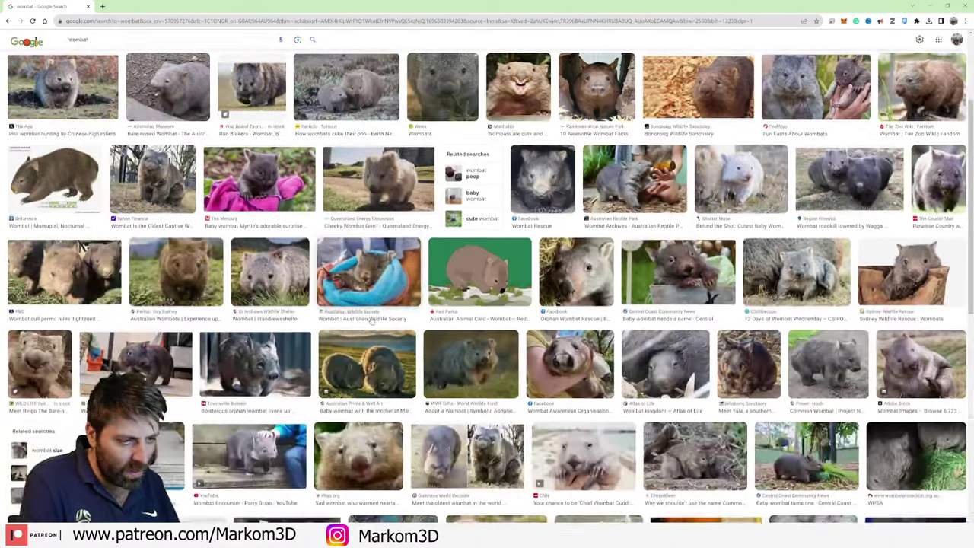
{"action": "scroll", "coordinate": [358, 304], "scroll_direction": "down", "scroll_amount": 3}
{"action": "scroll", "coordinate": [343, 281], "scroll_direction": "down", "scroll_amount": 2}
{"action": "scroll", "coordinate": [324, 264], "scroll_direction": "down", "scroll_amount": 1}
{"action": "scroll", "coordinate": [323, 263], "scroll_direction": "down", "scroll_amount": 1}
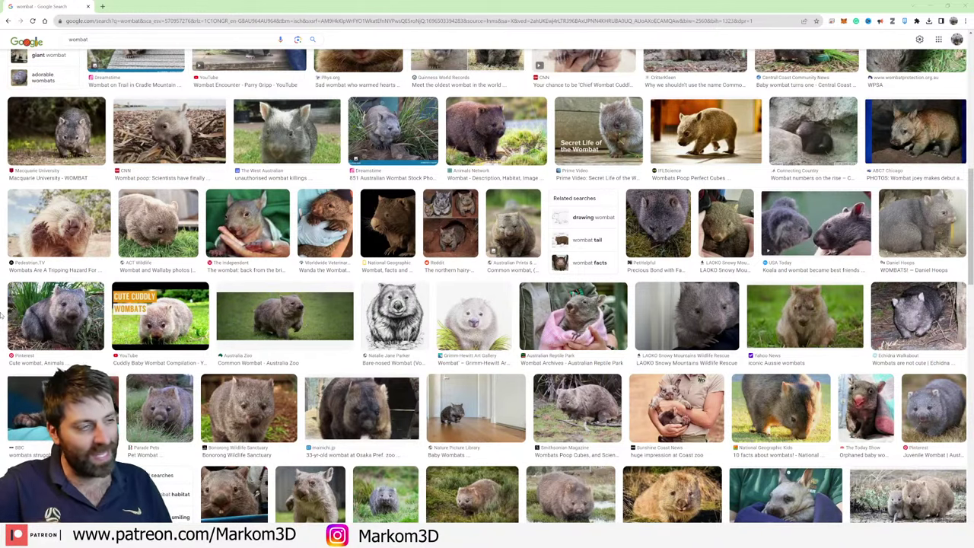
{"action": "scroll", "coordinate": [347, 365], "scroll_direction": "down", "scroll_amount": 2}
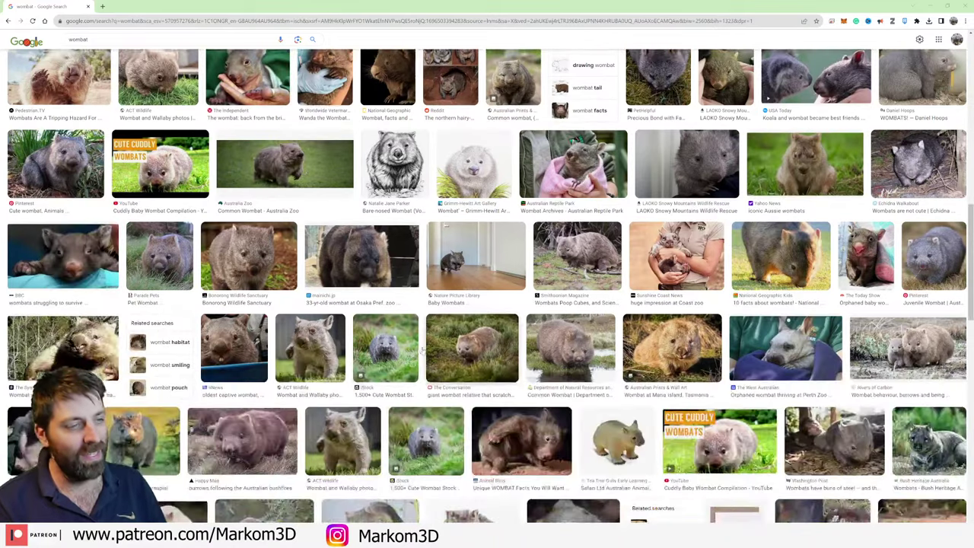
{"action": "scroll", "coordinate": [347, 363], "scroll_direction": "down", "scroll_amount": 1}
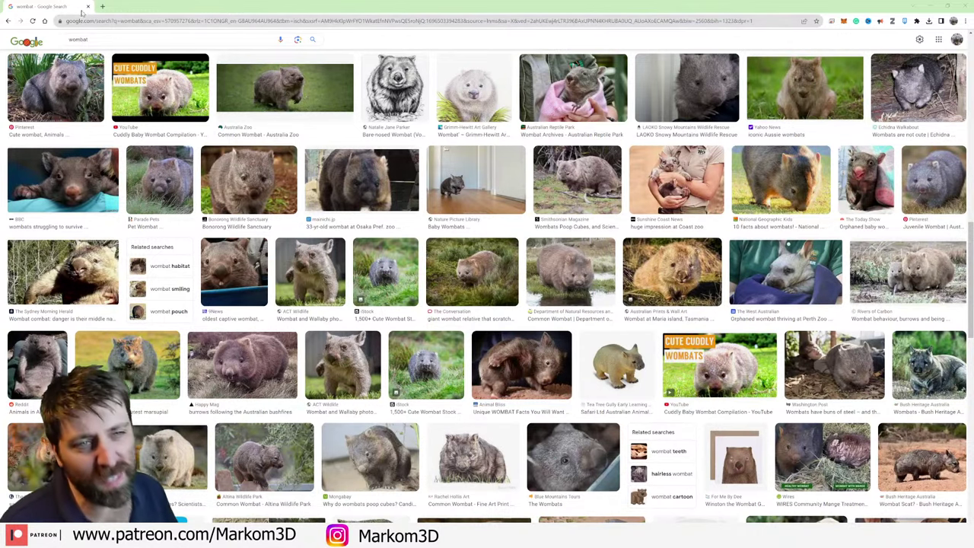
{"action": "left_click", "coordinate": [78, 38]}
- Search Google Images for 'moose' and scroll through the results
{"action": "type", "text": "m"}
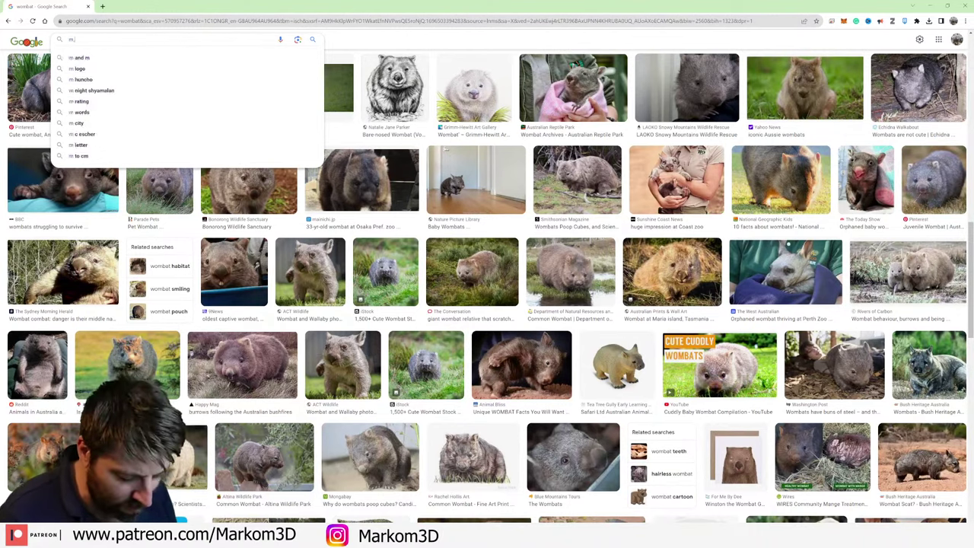
{"action": "type", "text": "oose"}
{"action": "key", "text": "Return"}
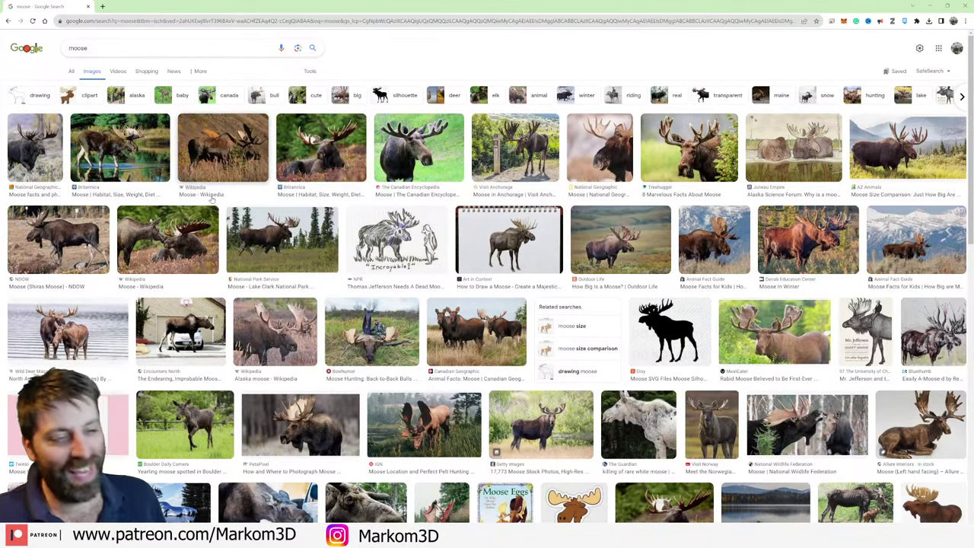
{"action": "scroll", "coordinate": [381, 274], "scroll_direction": "down", "scroll_amount": 2}
{"action": "scroll", "coordinate": [531, 345], "scroll_direction": "down", "scroll_amount": 2}
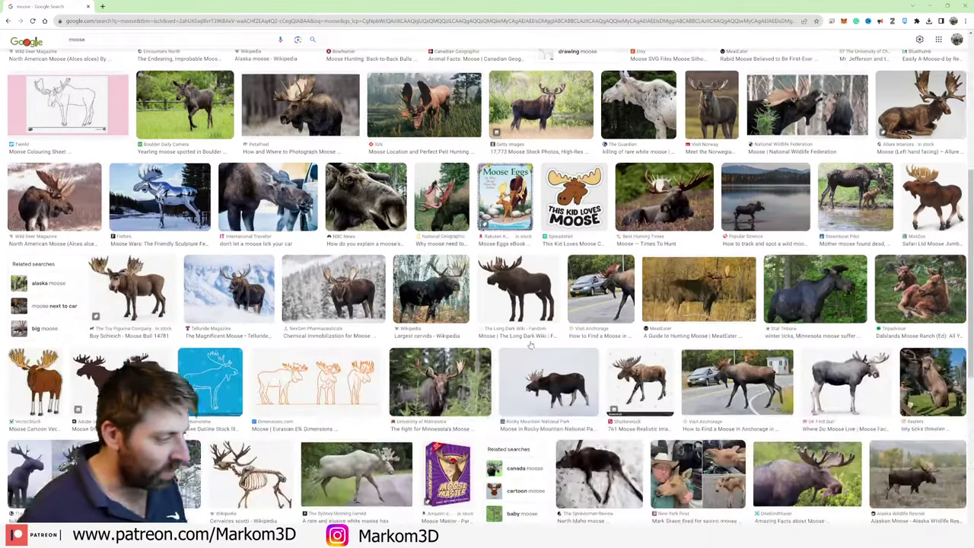
{"action": "scroll", "coordinate": [531, 344], "scroll_direction": "down", "scroll_amount": 1}
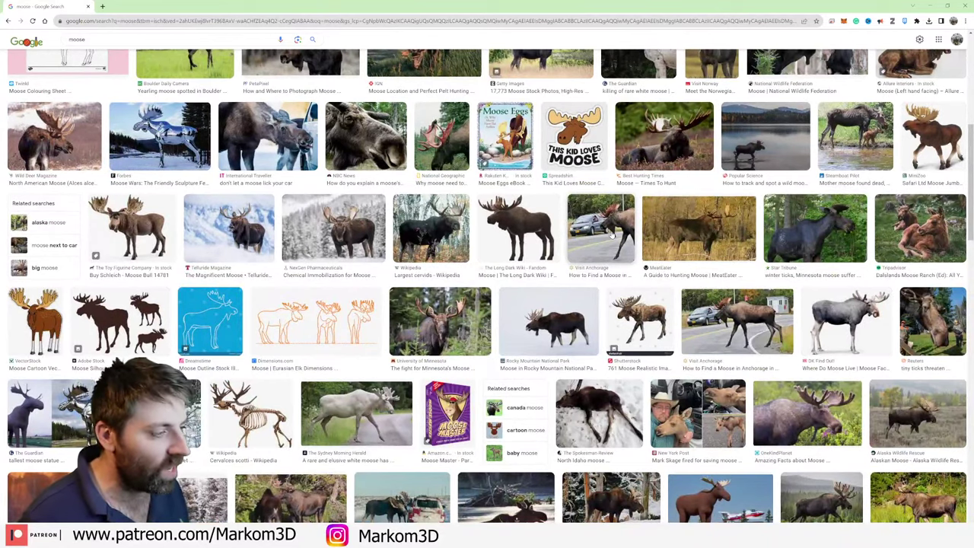
- Preview the moose-and-car image and the Moose drool image
{"action": "left_click", "coordinate": [611, 235]}
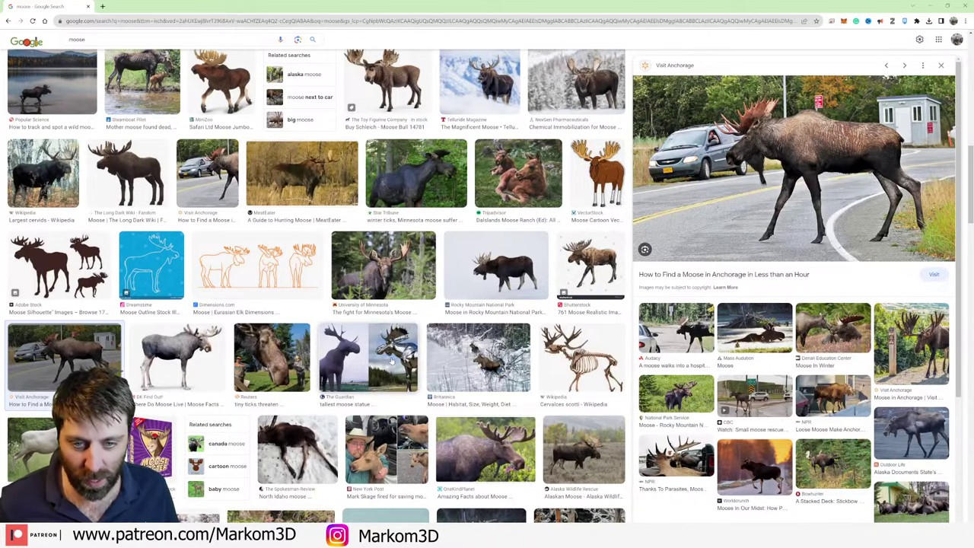
{"action": "scroll", "coordinate": [312, 300], "scroll_direction": "down", "scroll_amount": 2}
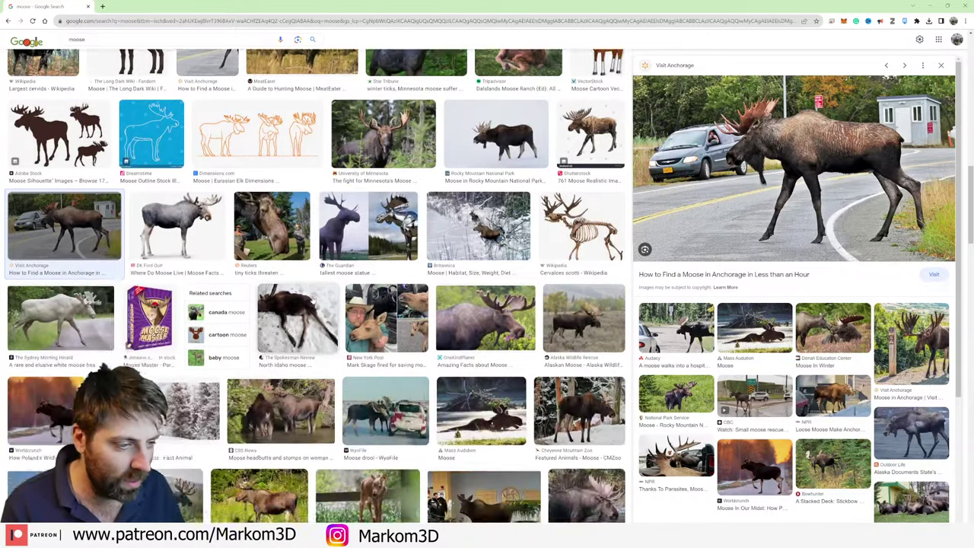
{"action": "scroll", "coordinate": [312, 300], "scroll_direction": "down", "scroll_amount": 3}
{"action": "left_click", "coordinate": [385, 238]}
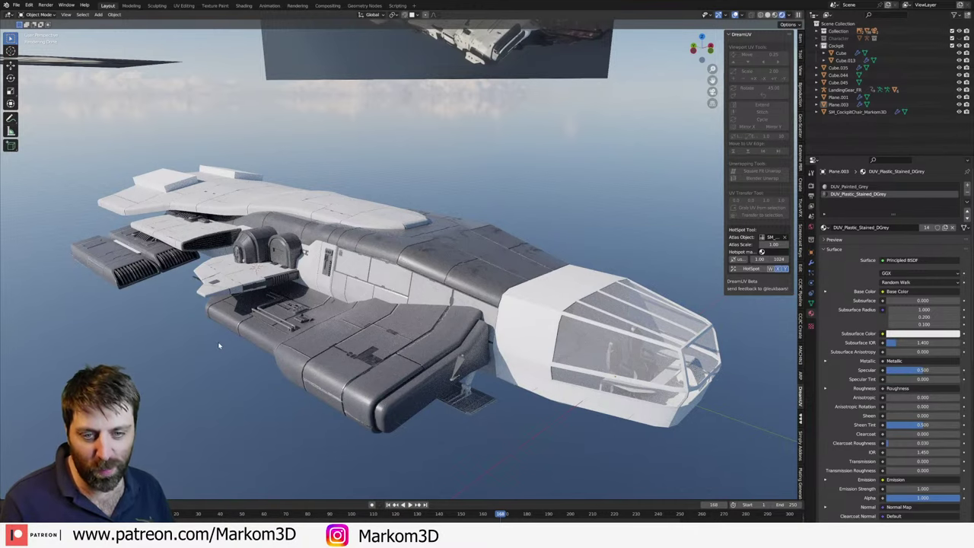
- Select the ship's glass nose piece and switch it into Edit Mode
{"action": "mouse_move", "coordinate": [223, 345]}
{"action": "middle_mouse_down"}
{"action": "mouse_move", "coordinate": [380, 305]}
{"action": "mouse_move", "coordinate": [395, 247]}
{"action": "middle_mouse_up"}
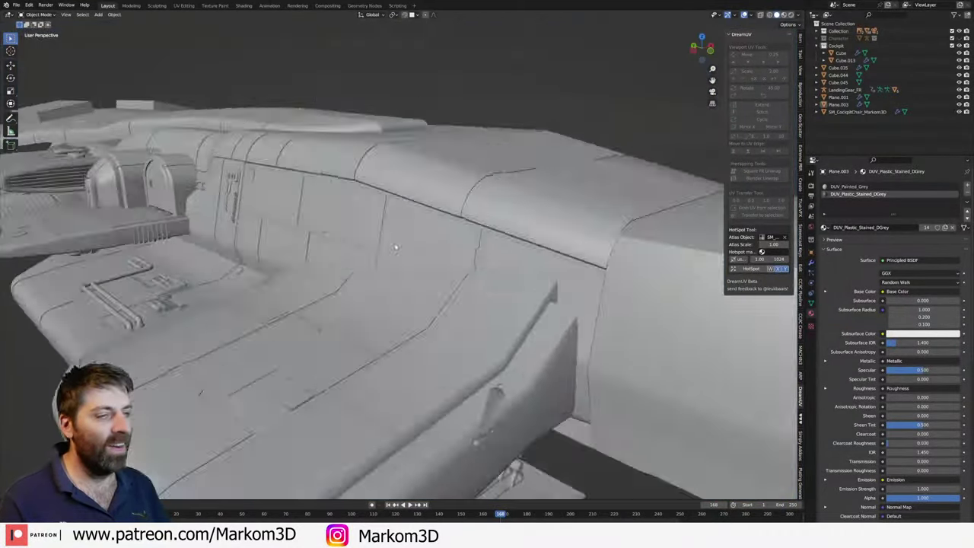
{"action": "scroll", "coordinate": [394, 247], "scroll_direction": "down", "scroll_amount": 10}
{"action": "left_click", "coordinate": [477, 276]}
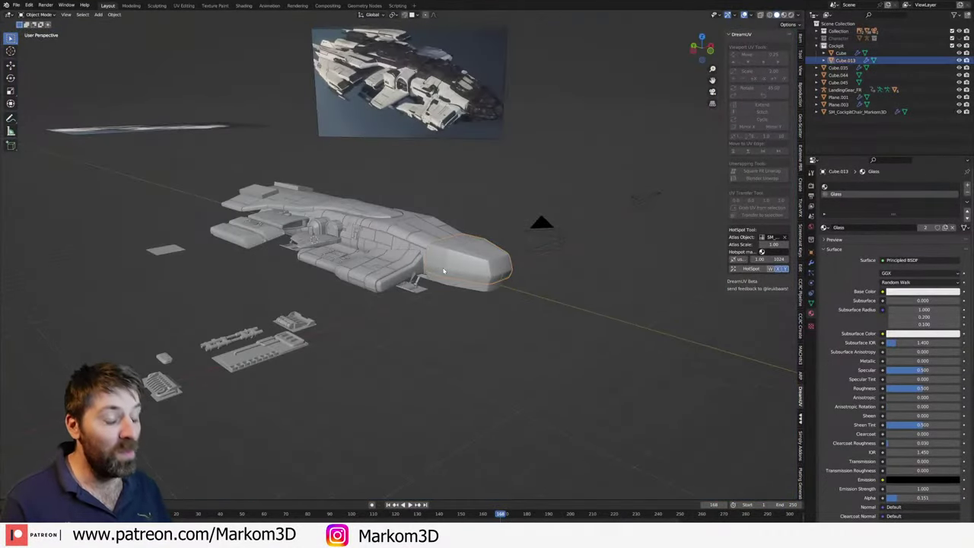
{"action": "scroll", "coordinate": [457, 248], "scroll_direction": "up", "scroll_amount": 2}
{"action": "scroll", "coordinate": [454, 245], "scroll_direction": "up", "scroll_amount": 2}
{"action": "scroll", "coordinate": [453, 242], "scroll_direction": "down", "scroll_amount": 4}
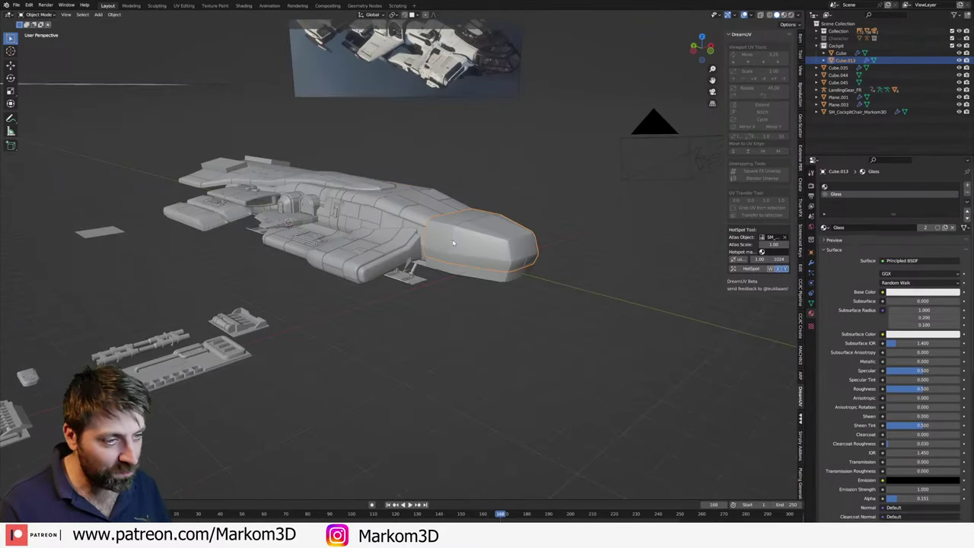
{"action": "key", "text": "ctrl+Tab"}
{"action": "left_click", "coordinate": [512, 254]}
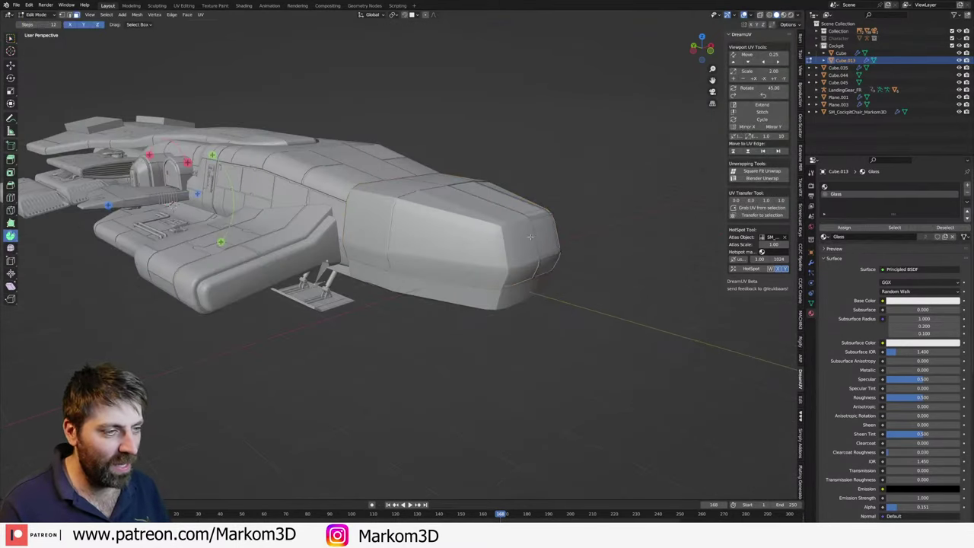
- Pick several nose side, bevel and front faces, then clear the face selection
{"action": "middle_click_drag", "start_coordinate": [502, 254], "coordinate": [411, 248]}
{"action": "scroll", "coordinate": [409, 247], "scroll_direction": "up", "scroll_amount": 3}
{"action": "scroll", "coordinate": [408, 245], "scroll_direction": "up", "scroll_amount": 3}
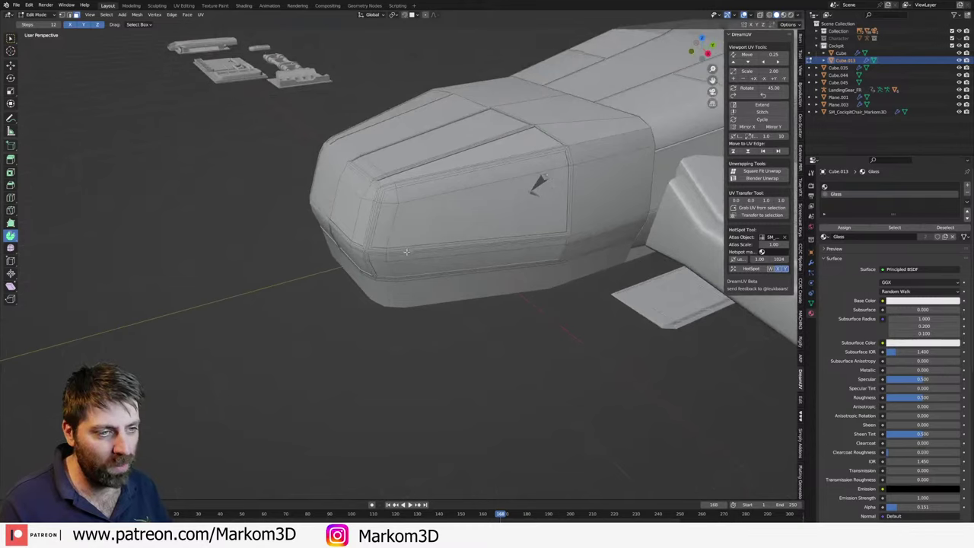
{"action": "scroll", "coordinate": [407, 245], "scroll_direction": "up", "scroll_amount": 2}
{"action": "left_click", "coordinate": [407, 245]}
{"action": "left_click", "coordinate": [335, 190], "text": "shift"}
{"action": "mouse_move", "coordinate": [335, 190]}
{"action": "middle_mouse_down"}
{"action": "mouse_move", "coordinate": [431, 177]}
{"action": "mouse_move", "coordinate": [372, 206]}
{"action": "mouse_move", "coordinate": [342, 182]}
{"action": "mouse_move", "coordinate": [472, 258]}
{"action": "middle_mouse_up"}
{"action": "left_click", "coordinate": [370, 208], "text": "shift"}
{"action": "left_click", "coordinate": [342, 182], "text": "shift"}
{"action": "left_click", "coordinate": [304, 202], "text": "shift"}
{"action": "key", "text": "alt+a"}
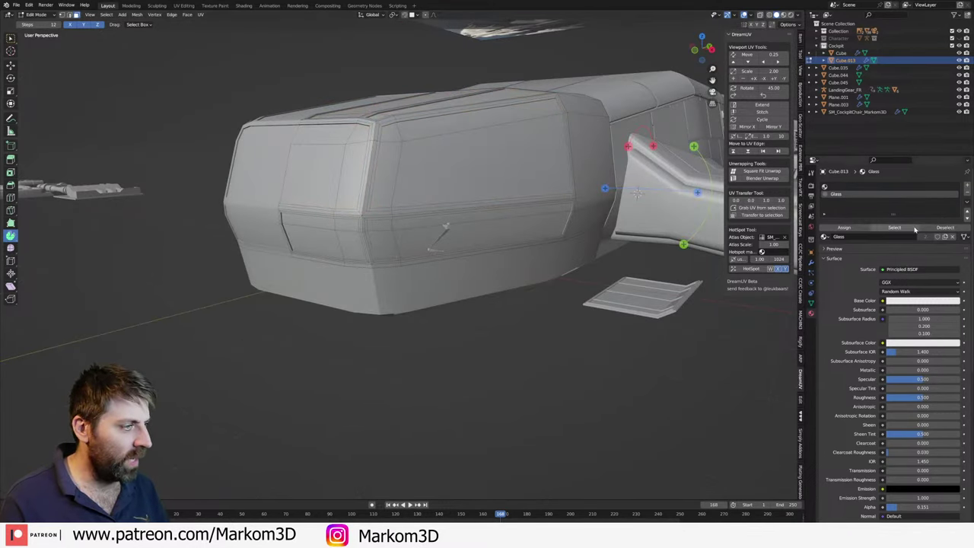
- Separate all Glass-material faces into a new object and select it in Object Mode
{"action": "left_click", "coordinate": [915, 228]}
{"action": "key", "text": "p"}
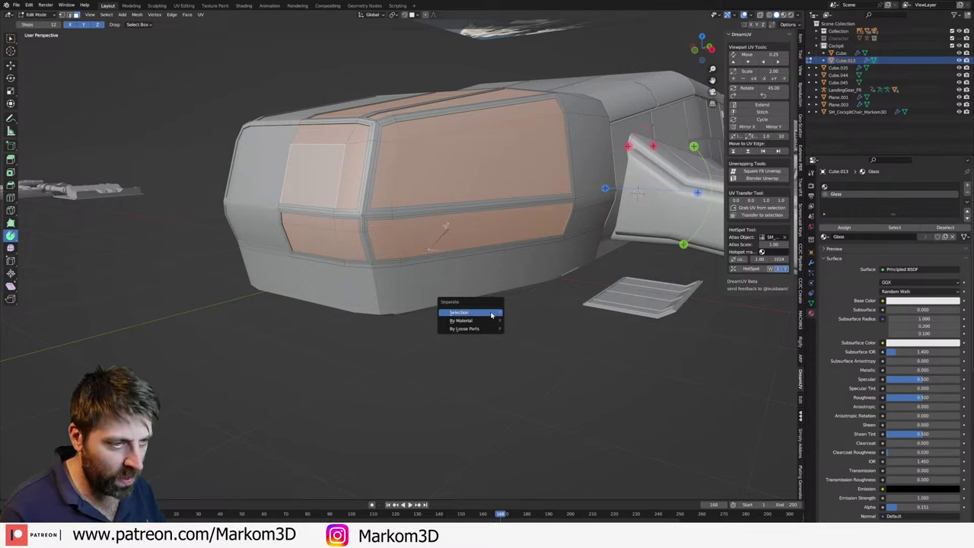
{"action": "left_click", "coordinate": [492, 314]}
{"action": "key", "text": "Tab"}
{"action": "left_click", "coordinate": [407, 236]}
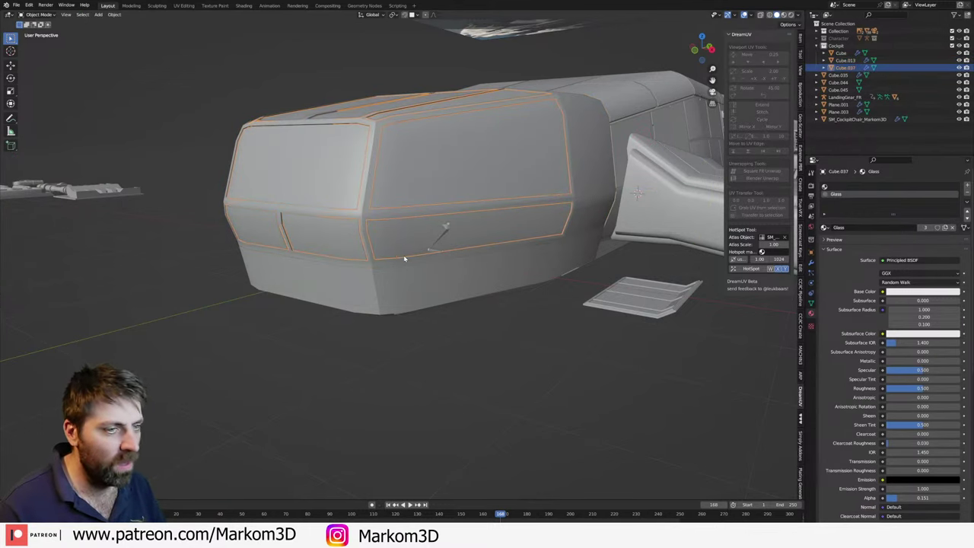
- Hide the cockpit glass and select the cockpit frame object
{"action": "key", "text": "h"}
{"action": "left_click", "coordinate": [404, 256]}
{"action": "middle_click_drag", "start_coordinate": [404, 255], "coordinate": [406, 235]}
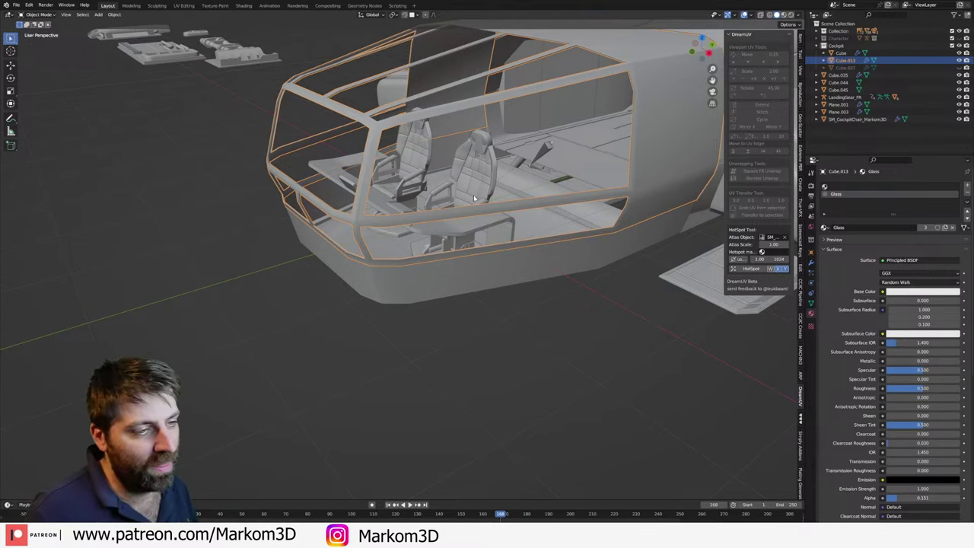
{"action": "middle_click_drag", "start_coordinate": [395, 229], "coordinate": [477, 205]}
{"action": "scroll", "coordinate": [397, 185], "scroll_direction": "up", "scroll_amount": 2}
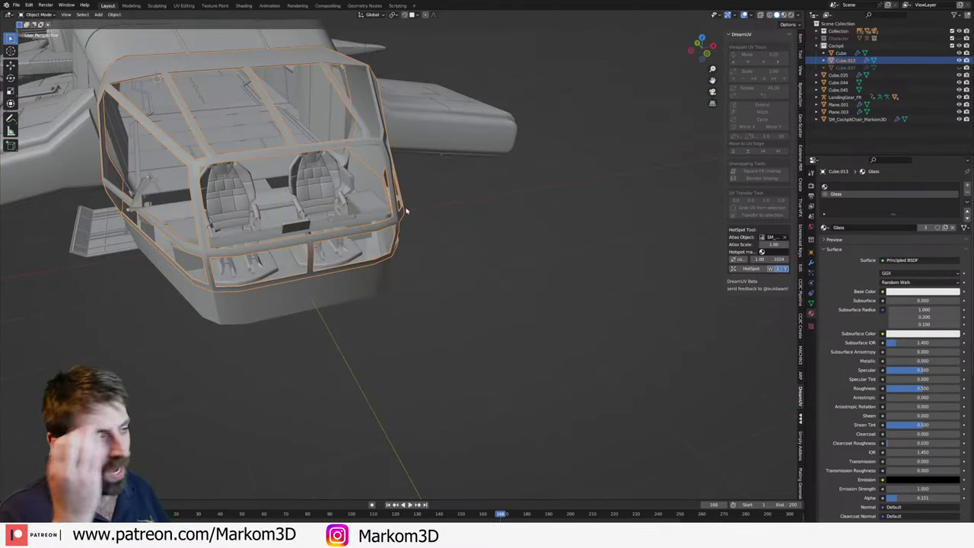
- Add a Solidify modifier to the cockpit frame, then undo it
{"action": "left_click", "coordinate": [810, 263]}
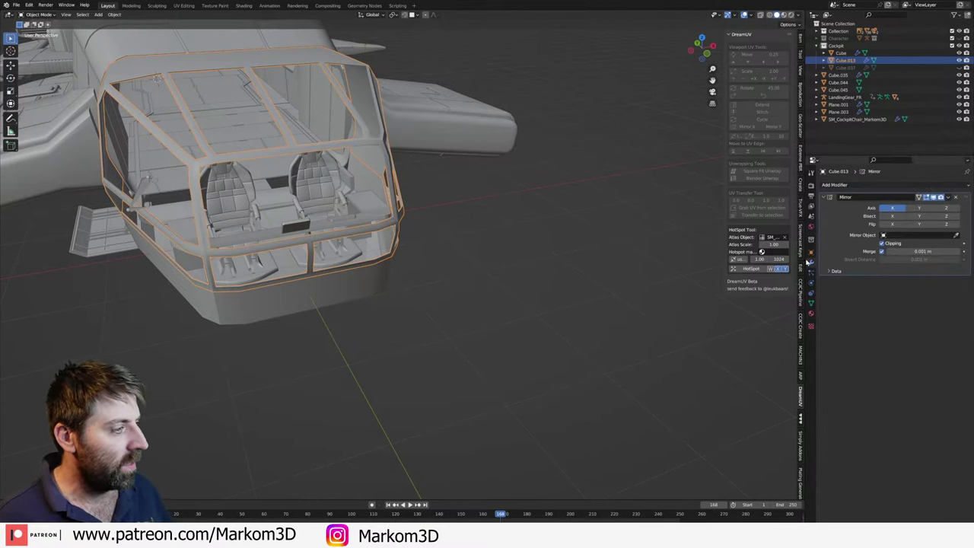
{"action": "left_click", "coordinate": [863, 185]}
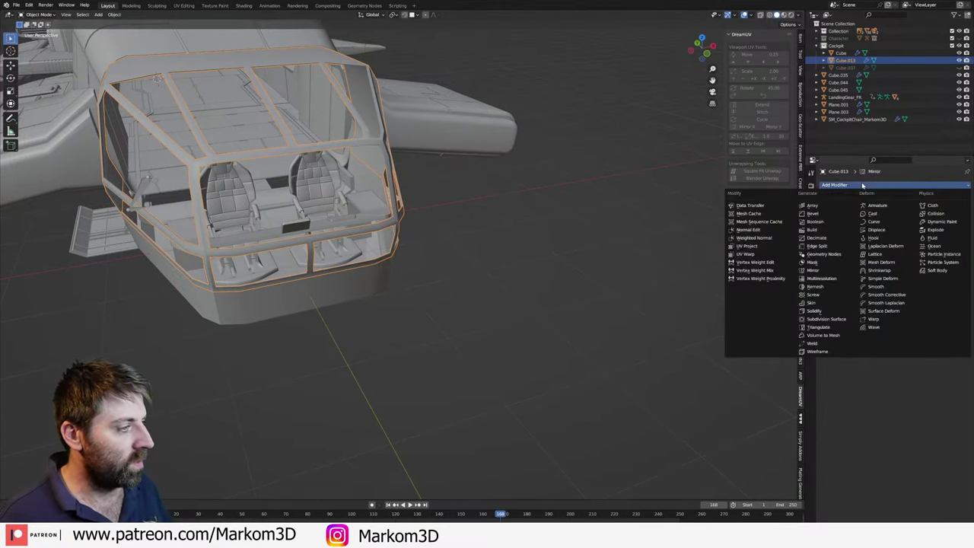
{"action": "left_click", "coordinate": [829, 312]}
{"action": "middle_click_drag", "start_coordinate": [404, 220], "coordinate": [554, 289]}
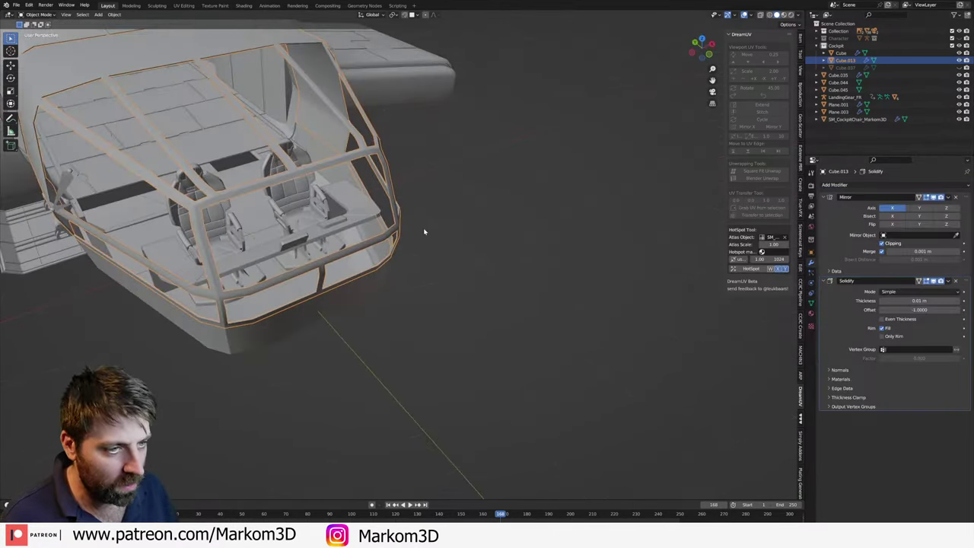
{"action": "scroll", "coordinate": [485, 194], "scroll_direction": "up", "scroll_amount": 3}
{"action": "key", "text": "ctrl+z"}
{"action": "mouse_move", "coordinate": [486, 194]}
{"action": "middle_mouse_down"}
{"action": "mouse_move", "coordinate": [392, 222]}
{"action": "mouse_move", "coordinate": [366, 198]}
{"action": "mouse_move", "coordinate": [390, 245]}
{"action": "mouse_move", "coordinate": [501, 144]}
{"action": "middle_mouse_up"}
- Briefly enter and leave Edit Mode on the frame, then start adding a mesh cube
{"action": "key", "text": "Tab"}
{"action": "scroll", "coordinate": [391, 223], "scroll_direction": "down", "scroll_amount": 5}
{"action": "key", "text": "Tab"}
{"action": "scroll", "coordinate": [417, 191], "scroll_direction": "up", "scroll_amount": 4}
{"action": "mouse_move", "coordinate": [417, 191]}
{"action": "middle_mouse_down"}
{"action": "mouse_move", "coordinate": [281, 226]}
{"action": "mouse_move", "coordinate": [388, 204]}
{"action": "mouse_move", "coordinate": [369, 233]}
{"action": "mouse_move", "coordinate": [460, 96]}
{"action": "mouse_move", "coordinate": [395, 228]}
{"action": "mouse_move", "coordinate": [364, 249]}
{"action": "middle_mouse_up"}
{"action": "scroll", "coordinate": [459, 97], "scroll_direction": "down", "scroll_amount": 3}
{"action": "scroll", "coordinate": [395, 228], "scroll_direction": "up", "scroll_amount": 3}
{"action": "key", "text": "shift+s"}
{"action": "key", "text": "Escape"}
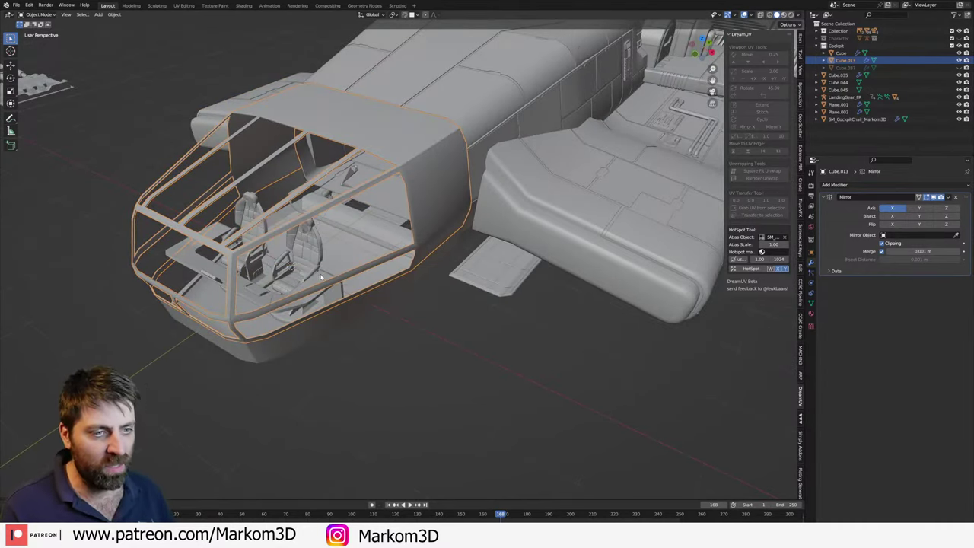
{"action": "key", "text": "shift+a"}
- Add a cube, loop-cut it in Edit Mode, and delete the connected faces
{"action": "left_click", "coordinate": [353, 282]}
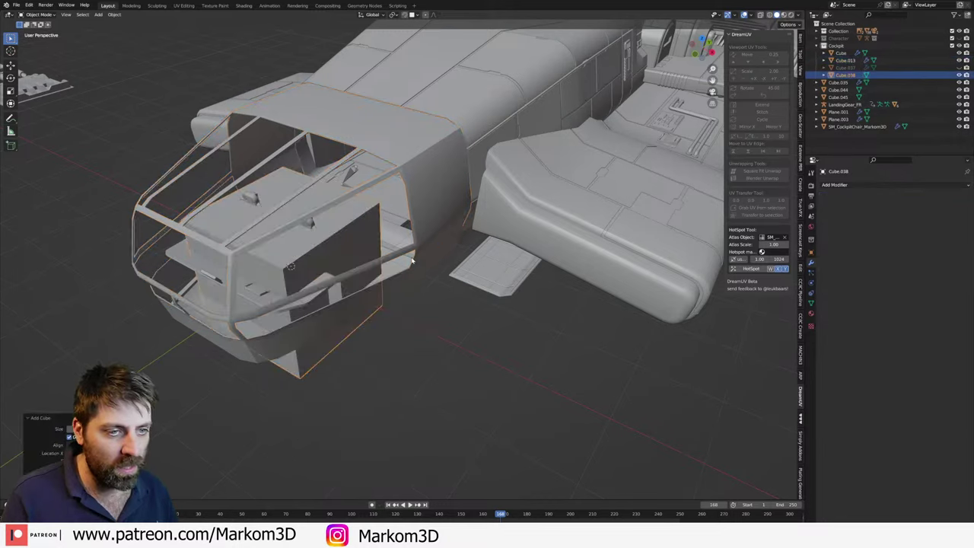
{"action": "middle_click_drag", "start_coordinate": [353, 281], "coordinate": [513, 288]}
{"action": "key", "text": "Tab"}
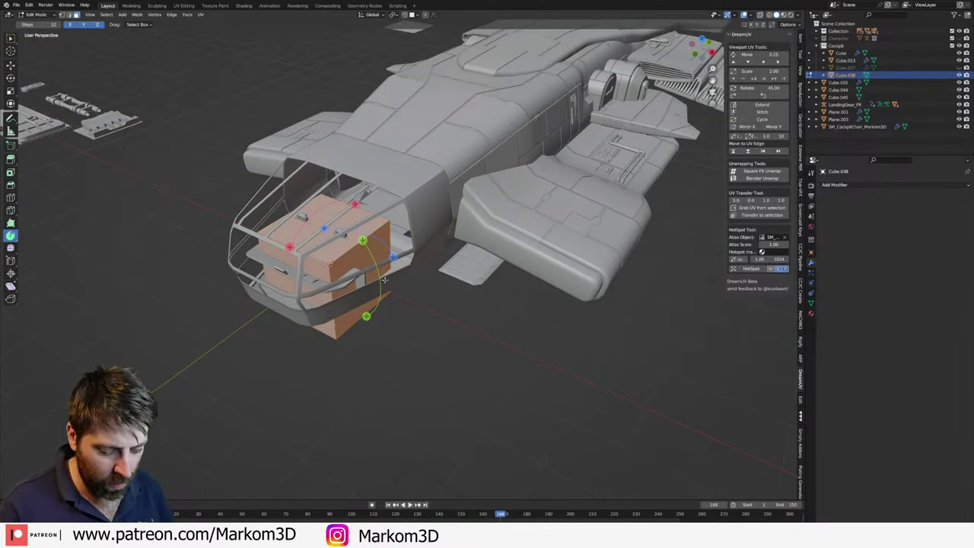
{"action": "key", "text": "ctrl+r"}
{"action": "left_click", "coordinate": [290, 247]}
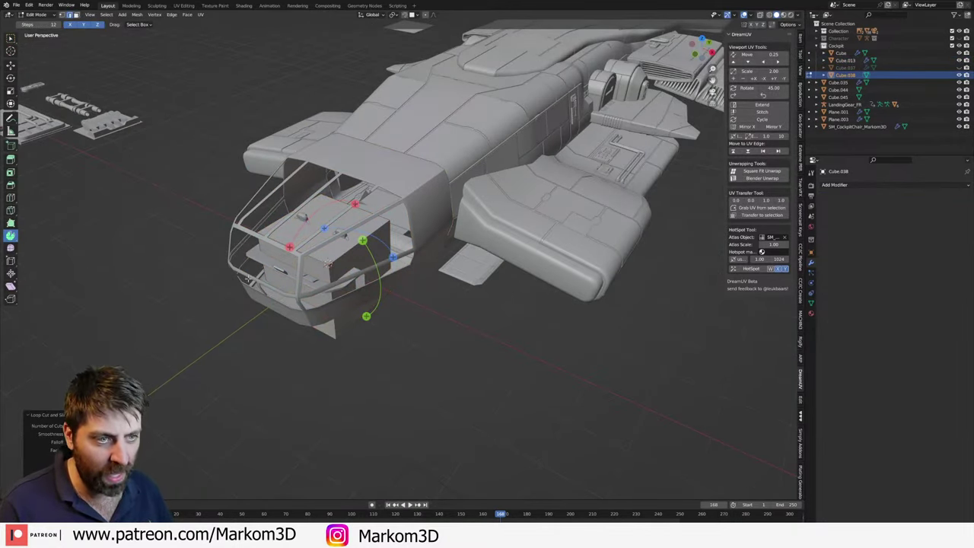
{"action": "left_click", "coordinate": [204, 267]}
{"action": "key", "text": "ctrl+l"}
{"action": "key", "text": "x"}
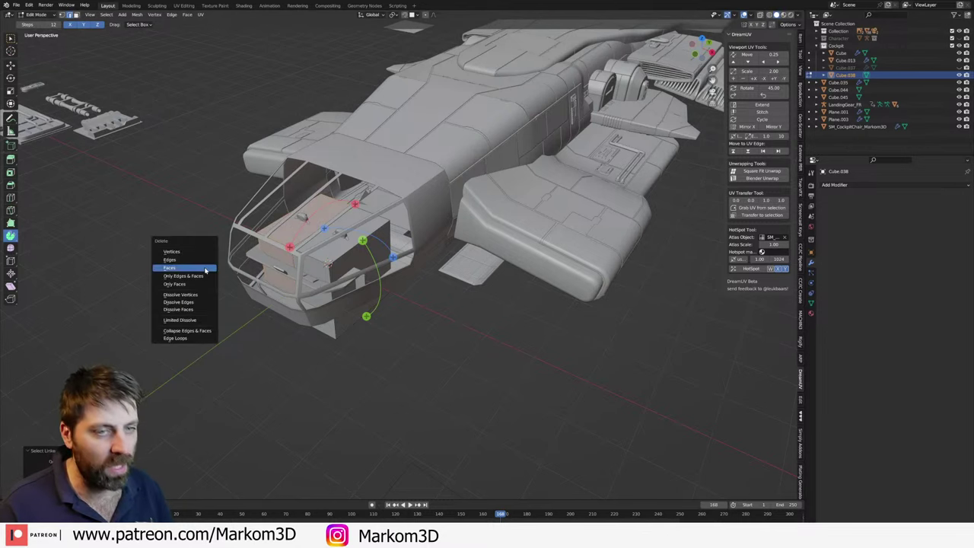
{"action": "left_click", "coordinate": [204, 251]}
- In X-ray view, delete more of the cube's faces and resize the panel
{"action": "mouse_move", "coordinate": [204, 251]}
{"action": "middle_mouse_down"}
{"action": "mouse_move", "coordinate": [328, 280]}
{"action": "mouse_move", "coordinate": [422, 235]}
{"action": "mouse_move", "coordinate": [506, 212]}
{"action": "middle_mouse_up"}
{"action": "key", "text": "alt+z"}
{"action": "key", "text": "alt+z"}
{"action": "key", "text": "x"}
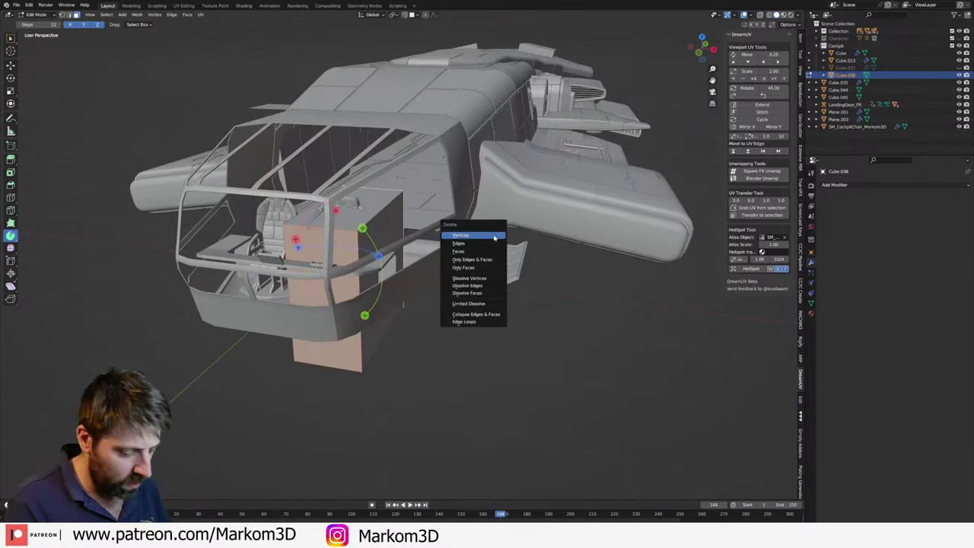
{"action": "left_click", "coordinate": [487, 251]}
{"action": "middle_click_drag", "start_coordinate": [487, 251], "coordinate": [583, 356]}
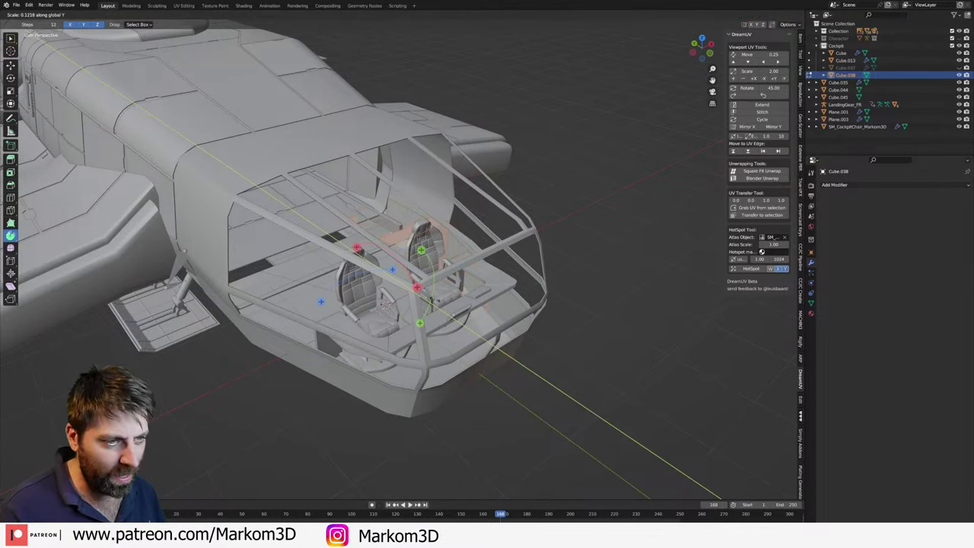
{"action": "left_click", "coordinate": [435, 299]}
- In orthographic front view, move the selected edges to fit the panel in the cockpit
{"action": "middle_click_drag", "start_coordinate": [435, 299], "coordinate": [435, 301]}
{"action": "key", "text": "KP_1"}
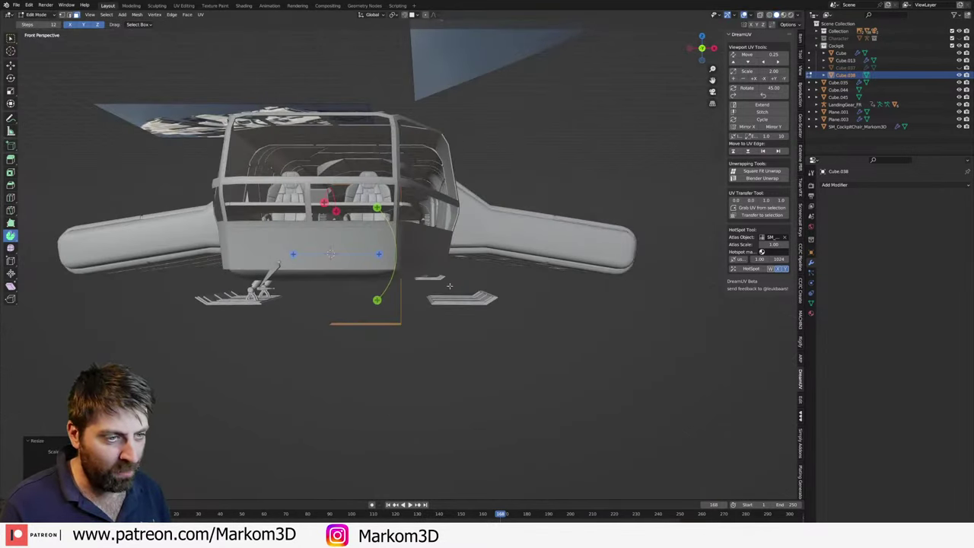
{"action": "key", "text": "KP_5"}
{"action": "key", "text": "g"}
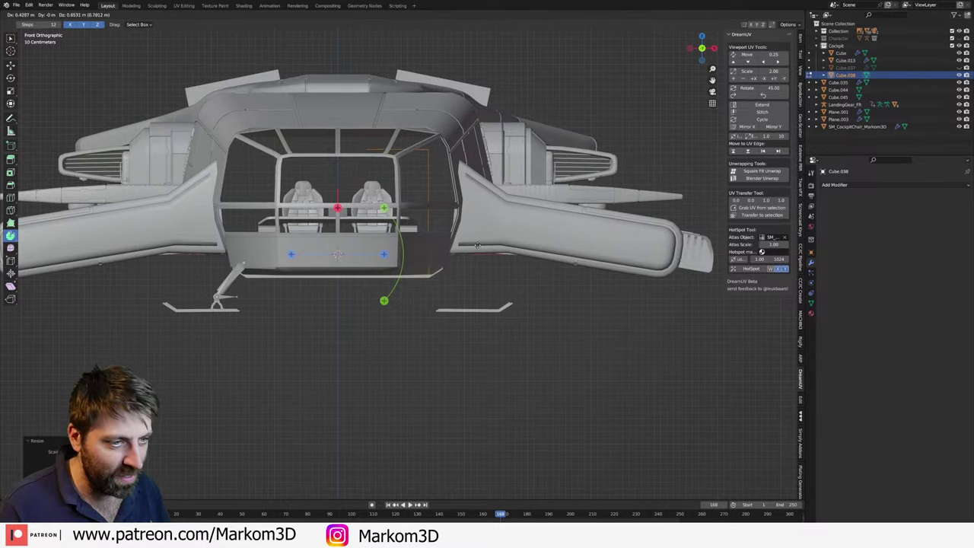
{"action": "left_click", "coordinate": [476, 241]}
{"action": "middle_click_drag", "start_coordinate": [475, 242], "coordinate": [411, 282]}
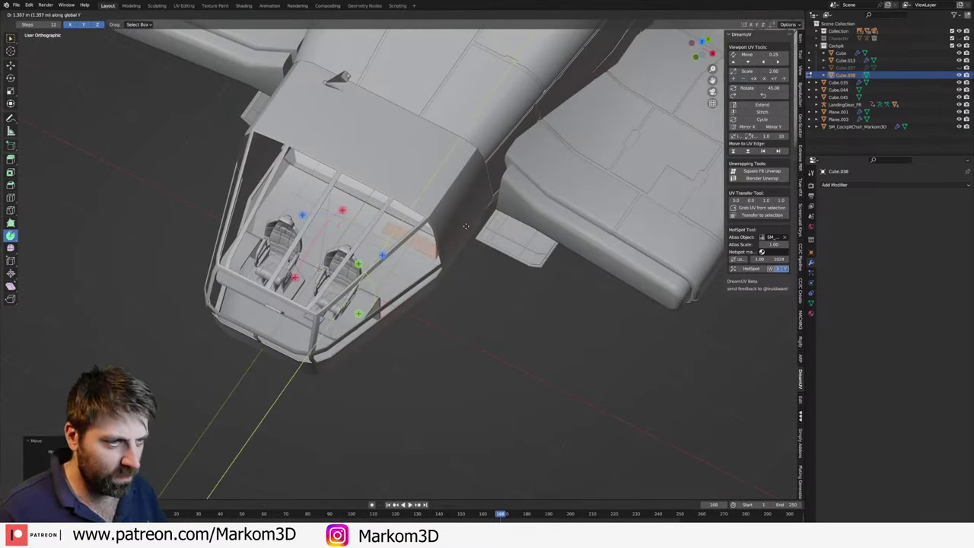
{"action": "left_click", "coordinate": [470, 217]}
{"action": "mouse_move", "coordinate": [469, 217]}
{"action": "middle_mouse_down"}
{"action": "mouse_move", "coordinate": [396, 228]}
{"action": "mouse_move", "coordinate": [426, 245]}
{"action": "mouse_move", "coordinate": [492, 252]}
{"action": "mouse_move", "coordinate": [486, 234]}
{"action": "middle_mouse_up"}
{"action": "scroll", "coordinate": [388, 227], "scroll_direction": "up", "scroll_amount": 4}
{"action": "scroll", "coordinate": [430, 248], "scroll_direction": "up", "scroll_amount": 3}
- Move the panel along X and Y, then add a Mirror modifier
{"action": "key", "text": "g"}
{"action": "key", "text": "x"}
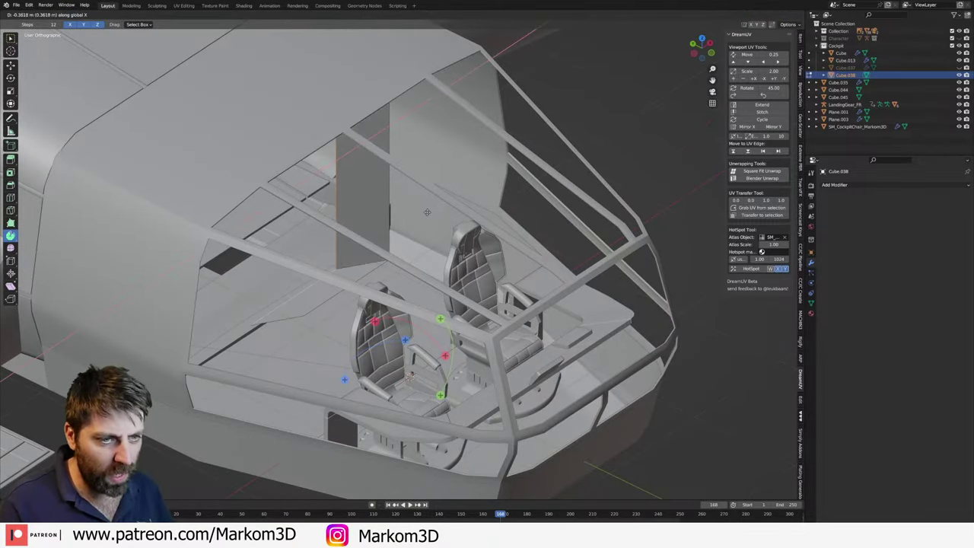
{"action": "key", "text": "y"}
{"action": "left_click", "coordinate": [395, 187]}
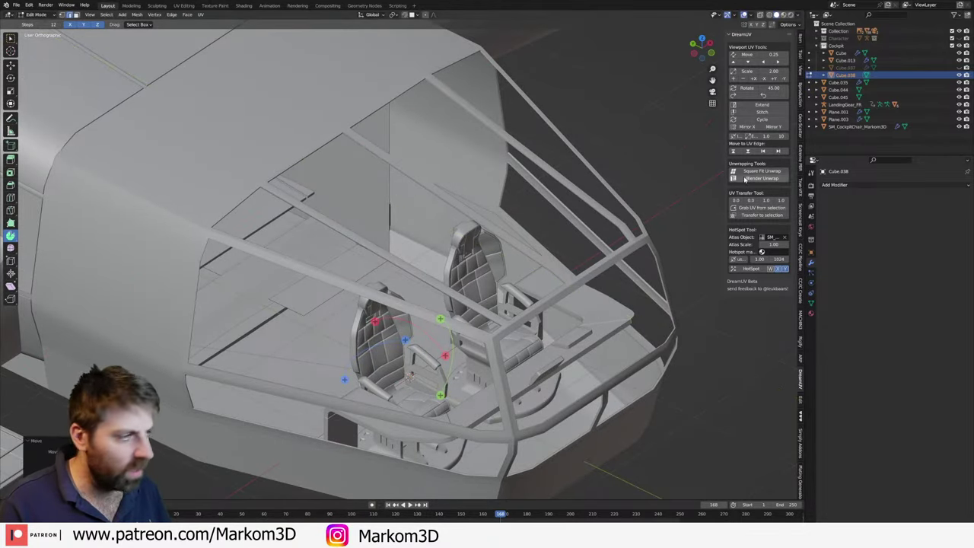
{"action": "left_click", "coordinate": [851, 185]}
{"action": "left_click", "coordinate": [837, 272]}
- Raise a selected face of the cockpit panel vertically along Z
{"action": "middle_click_drag", "start_coordinate": [427, 357], "coordinate": [346, 357]}
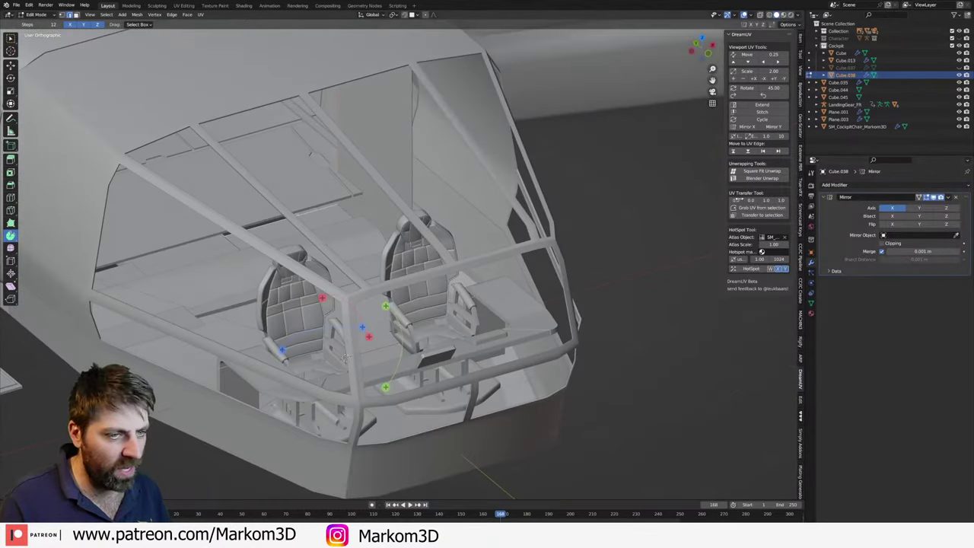
{"action": "mouse_move", "coordinate": [627, 194]}
{"action": "middle_mouse_down"}
{"action": "mouse_move", "coordinate": [538, 205]}
{"action": "mouse_move", "coordinate": [472, 166]}
{"action": "middle_mouse_up"}
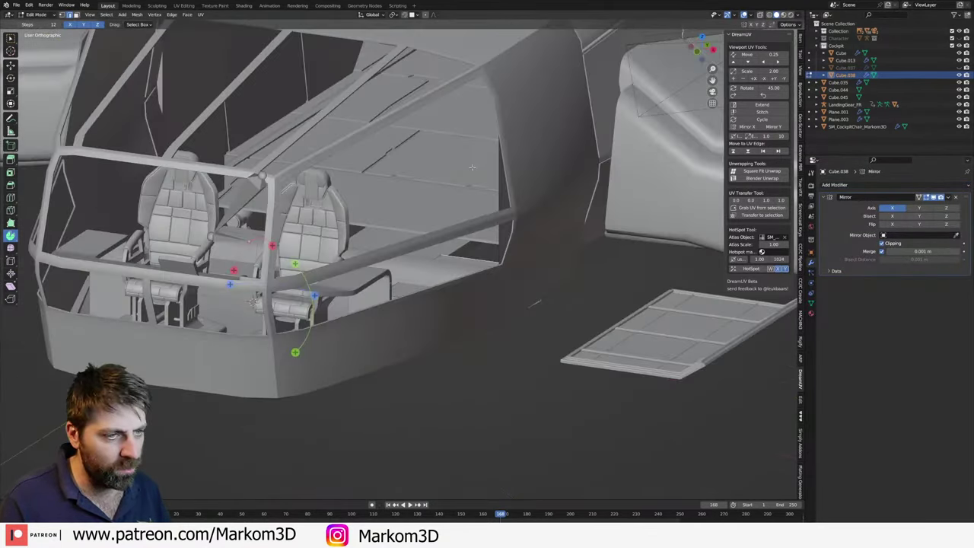
{"action": "middle_click_drag", "start_coordinate": [478, 217], "coordinate": [478, 272]}
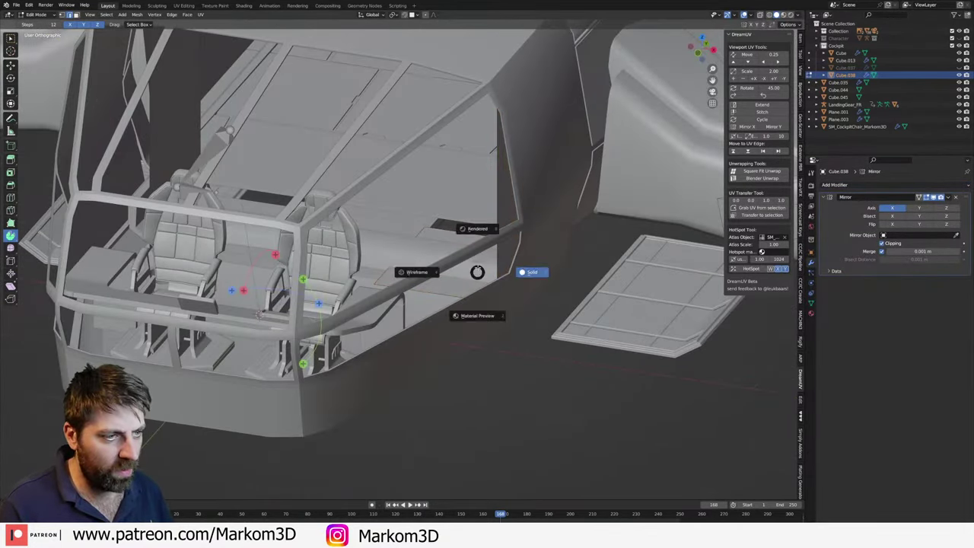
{"action": "left_click", "coordinate": [469, 274]}
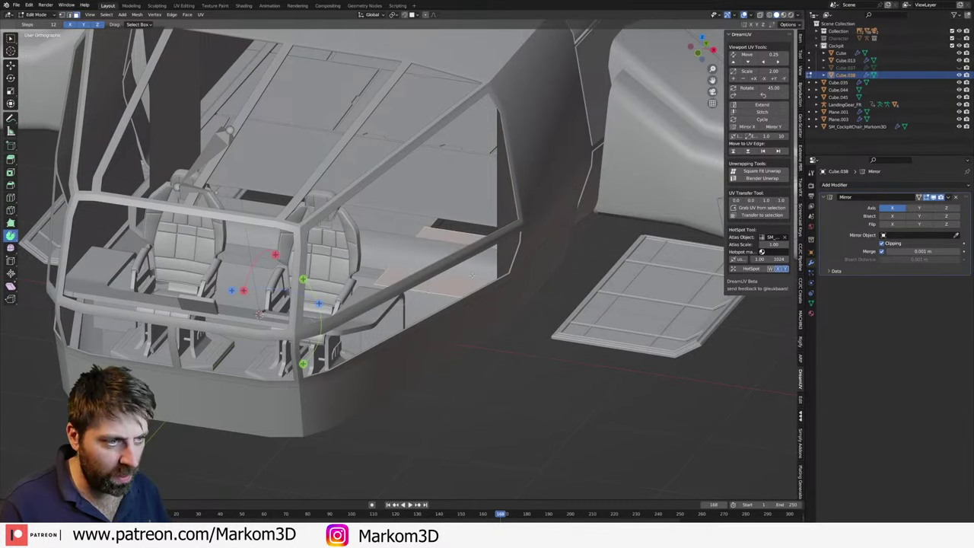
{"action": "key", "text": "g"}
{"action": "key", "text": "z"}
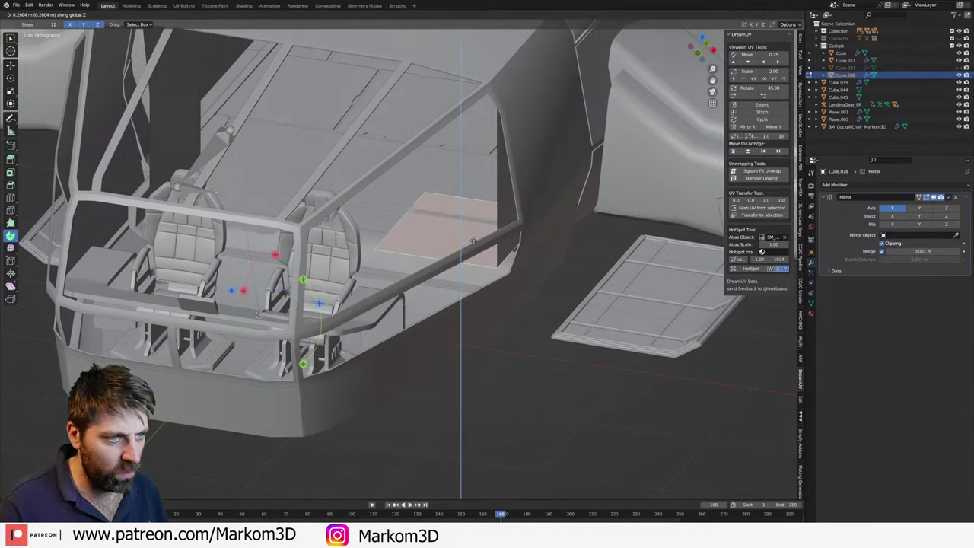
{"action": "left_click", "coordinate": [473, 232]}
- Select the tall panel face and slide it sideways along X
{"action": "mouse_move", "coordinate": [473, 232]}
{"action": "middle_mouse_down"}
{"action": "mouse_move", "coordinate": [436, 225]}
{"action": "mouse_move", "coordinate": [477, 231]}
{"action": "middle_mouse_up"}
{"action": "left_click", "coordinate": [437, 223]}
{"action": "key", "text": "g"}
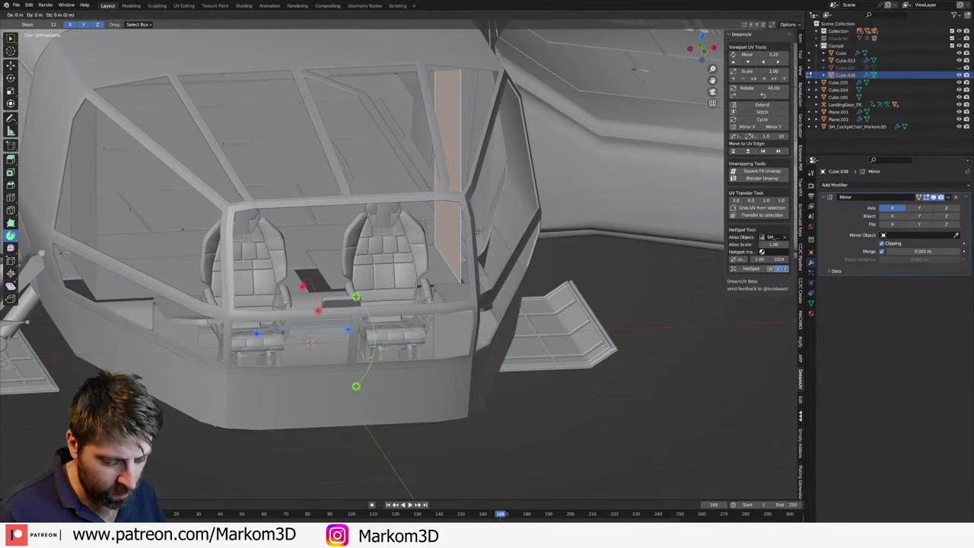
{"action": "left_click", "coordinate": [481, 229]}
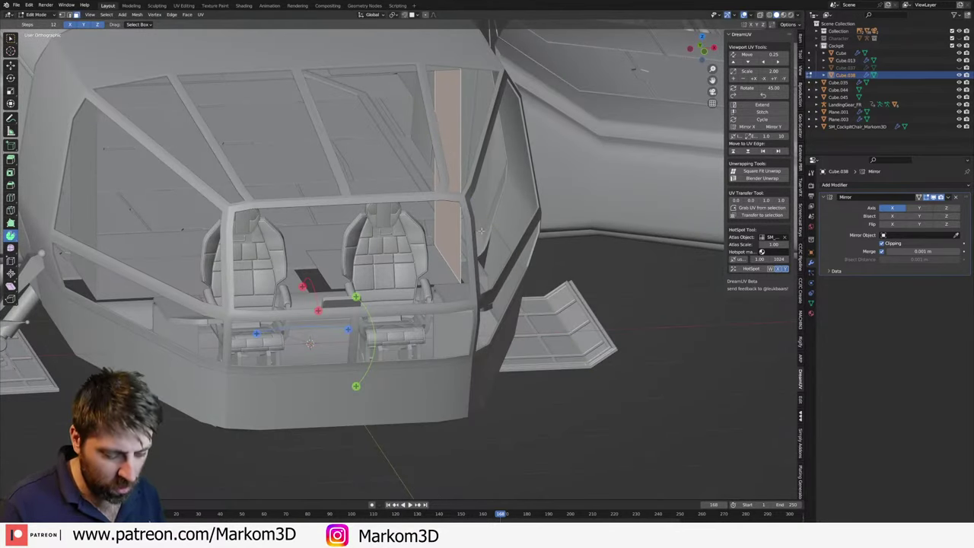
{"action": "key", "text": "g"}
{"action": "key", "text": "x"}
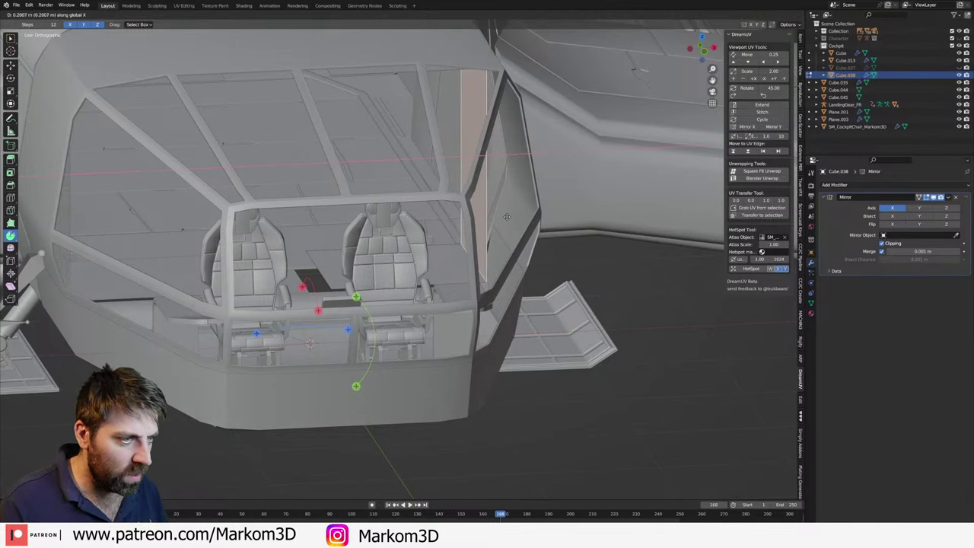
{"action": "left_click", "coordinate": [506, 216]}
- Extrude the panel upward, adjust its height, and return to Object Mode
{"action": "mouse_move", "coordinate": [506, 216]}
{"action": "middle_mouse_down"}
{"action": "mouse_move", "coordinate": [426, 228]}
{"action": "mouse_move", "coordinate": [388, 267]}
{"action": "middle_mouse_up"}
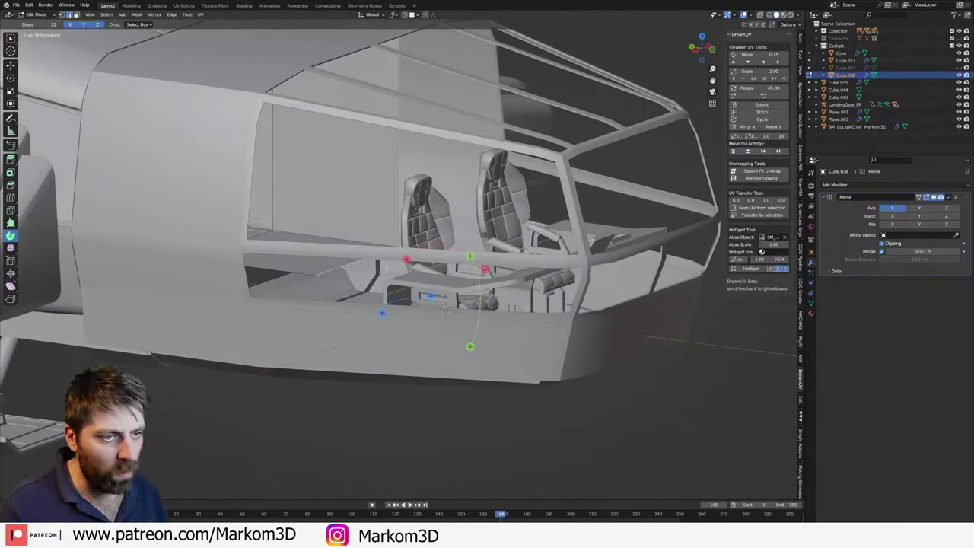
{"action": "left_click", "coordinate": [387, 315]}
{"action": "middle_click_drag", "start_coordinate": [386, 314], "coordinate": [385, 304]}
{"action": "scroll", "coordinate": [384, 304], "scroll_direction": "up", "scroll_amount": 3}
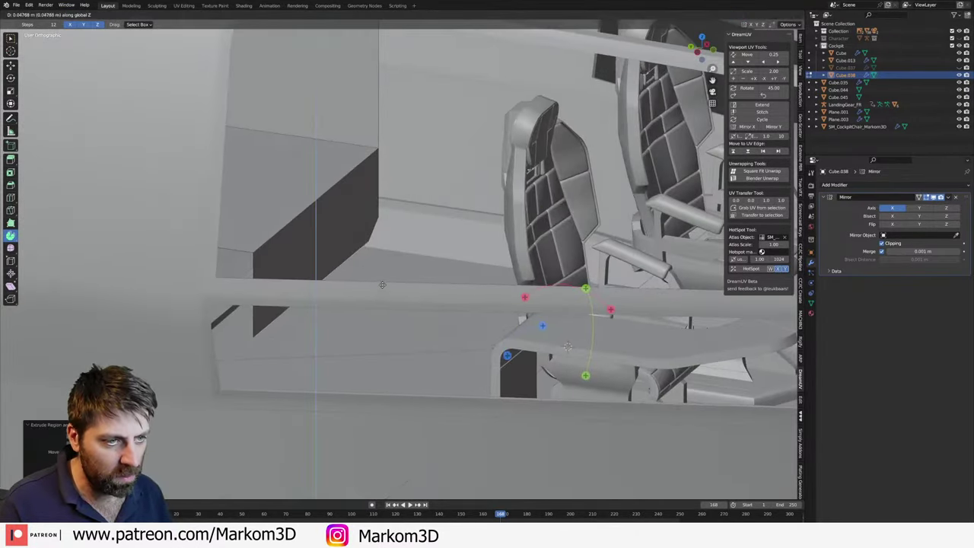
{"action": "left_click", "coordinate": [382, 256]}
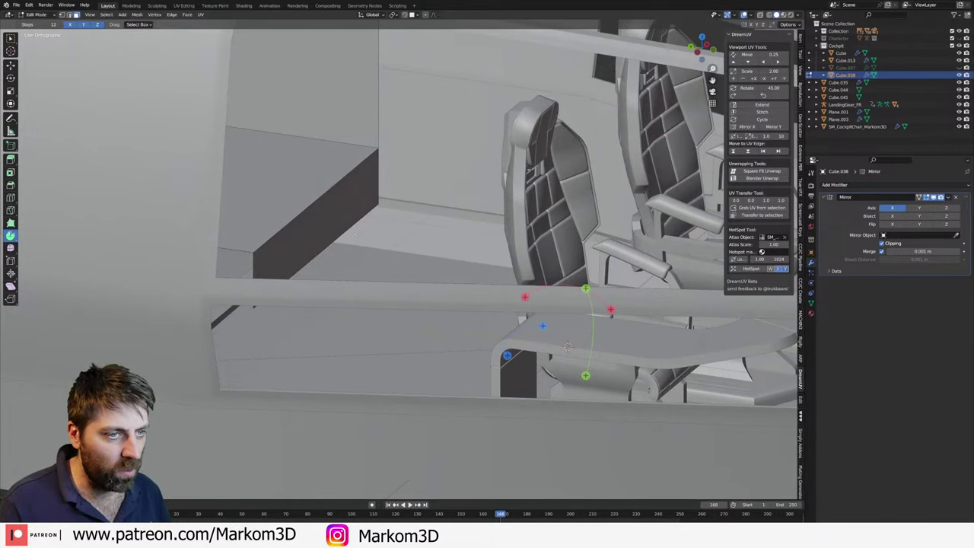
{"action": "scroll", "coordinate": [355, 234], "scroll_direction": "down", "scroll_amount": 5}
{"action": "mouse_move", "coordinate": [355, 233]}
{"action": "middle_mouse_down"}
{"action": "mouse_move", "coordinate": [396, 258]}
{"action": "mouse_move", "coordinate": [404, 240]}
{"action": "middle_mouse_up"}
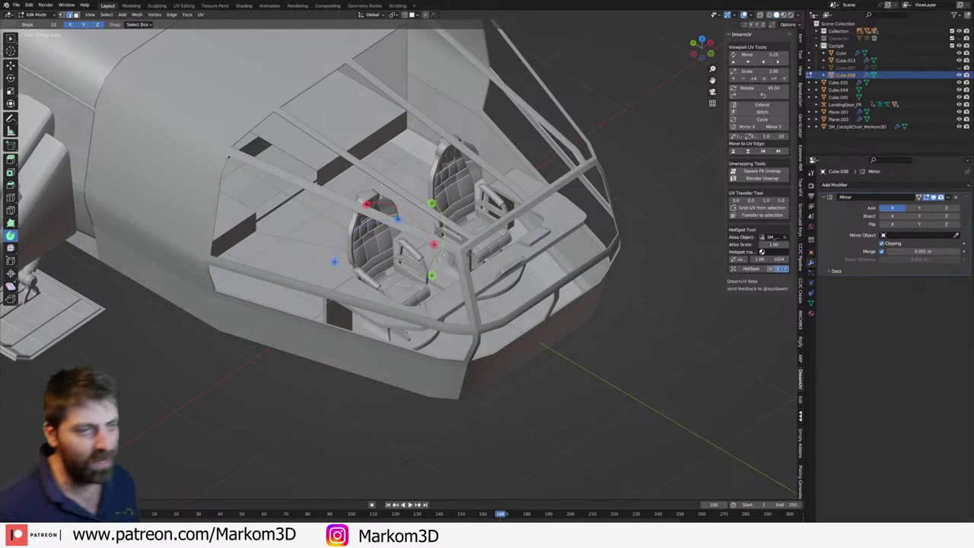
{"action": "key", "text": "Tab"}
{"action": "scroll", "coordinate": [362, 134], "scroll_direction": "down", "scroll_amount": 3}
- Join the panel into the hull and select the connected floor panel faces in Edit Mode
{"action": "scroll", "coordinate": [362, 135], "scroll_direction": "down", "scroll_amount": 2}
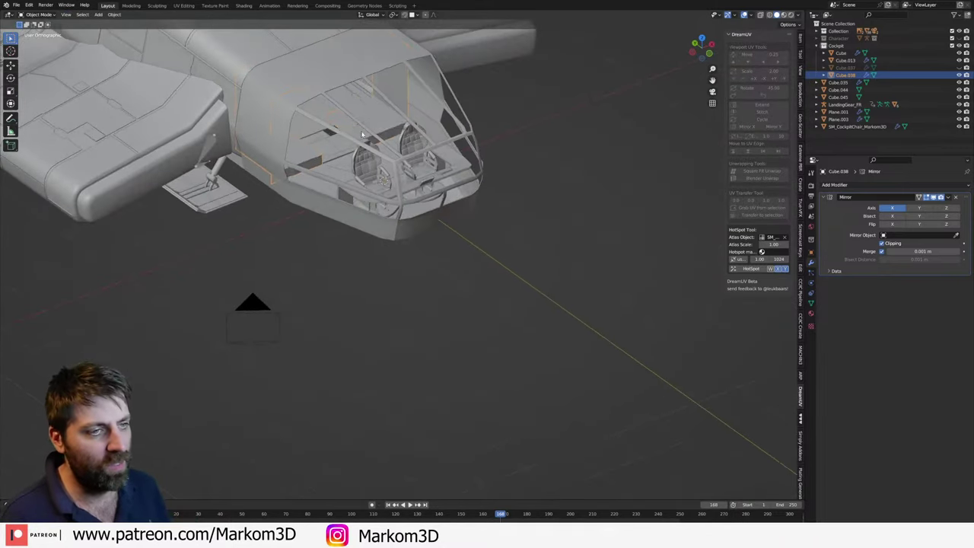
{"action": "left_click", "coordinate": [362, 134], "text": "shift"}
{"action": "key", "text": "ctrl+j"}
{"action": "key", "text": "Tab"}
{"action": "scroll", "coordinate": [388, 161], "scroll_direction": "up", "scroll_amount": 3}
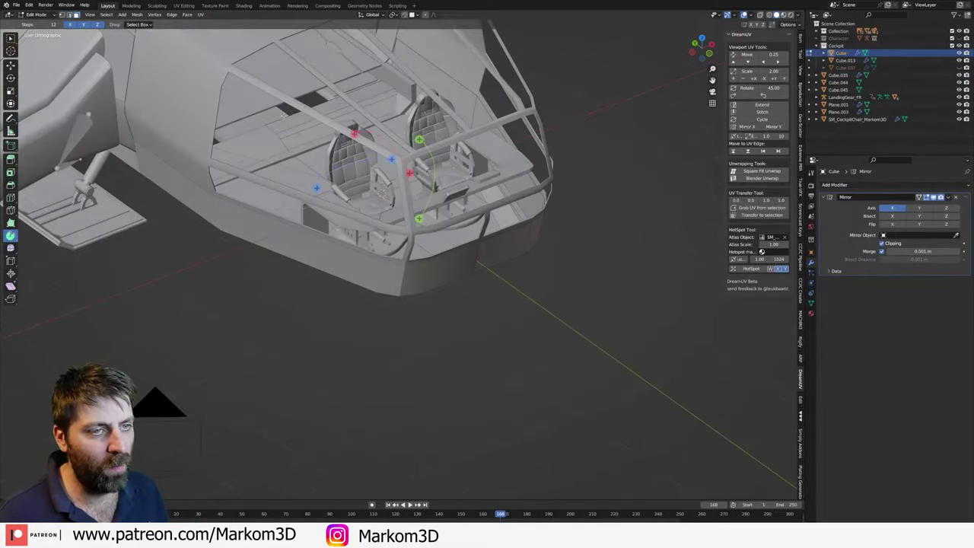
{"action": "key", "text": "l"}
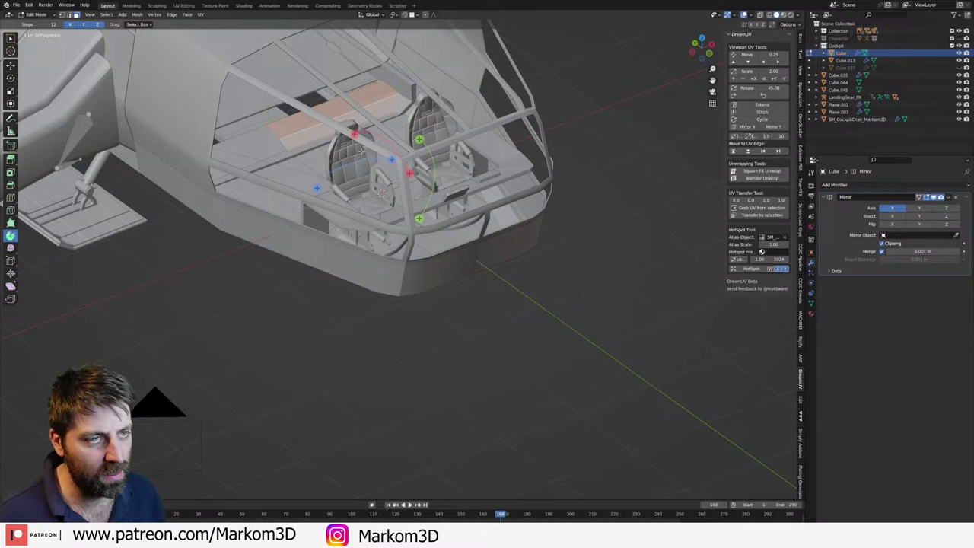
{"action": "middle_click_drag", "start_coordinate": [341, 161], "coordinate": [556, 191]}
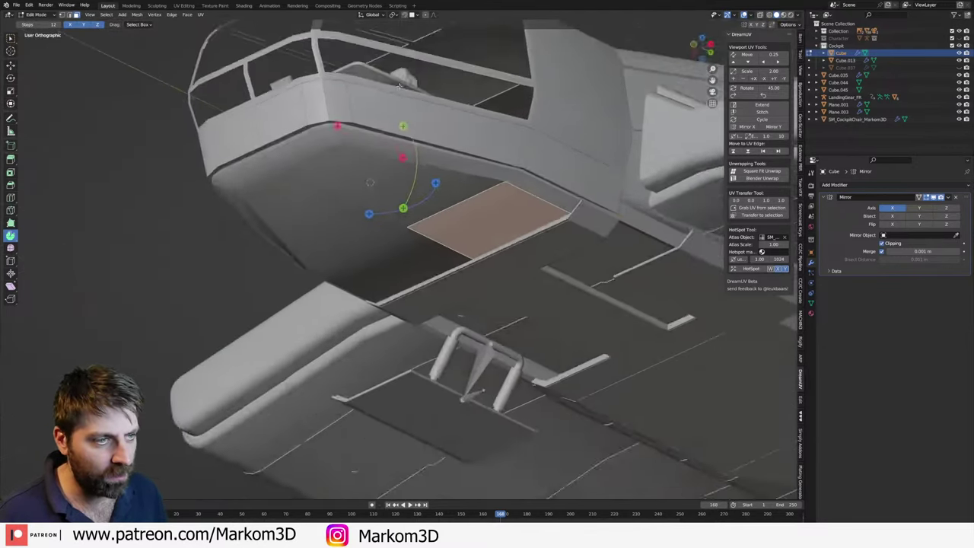
{"action": "scroll", "coordinate": [555, 191], "scroll_direction": "up", "scroll_amount": 3}
- Add the bevel strip and underside faces to the selection and separate them into a new object
{"action": "left_click", "coordinate": [584, 207], "text": "shift"}
{"action": "key", "text": "alt+z"}
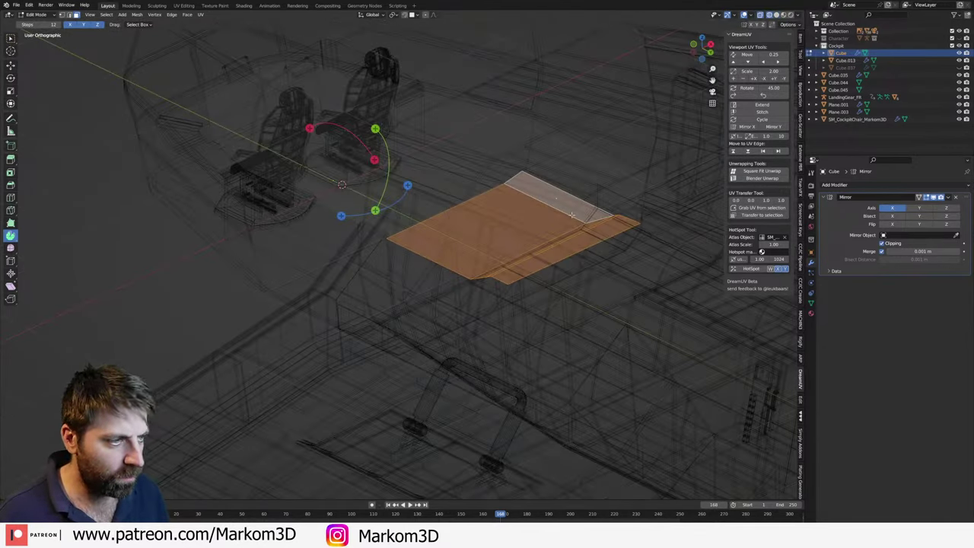
{"action": "key", "text": "alt+z"}
{"action": "left_click", "coordinate": [443, 159], "text": "shift"}
{"action": "middle_click_drag", "start_coordinate": [443, 160], "coordinate": [463, 190]}
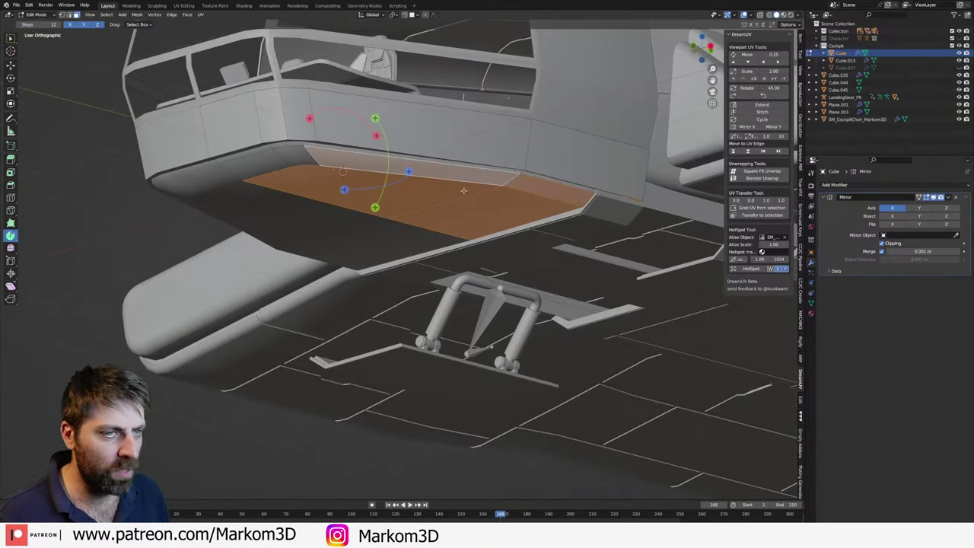
{"action": "left_click", "coordinate": [307, 163], "text": "shift"}
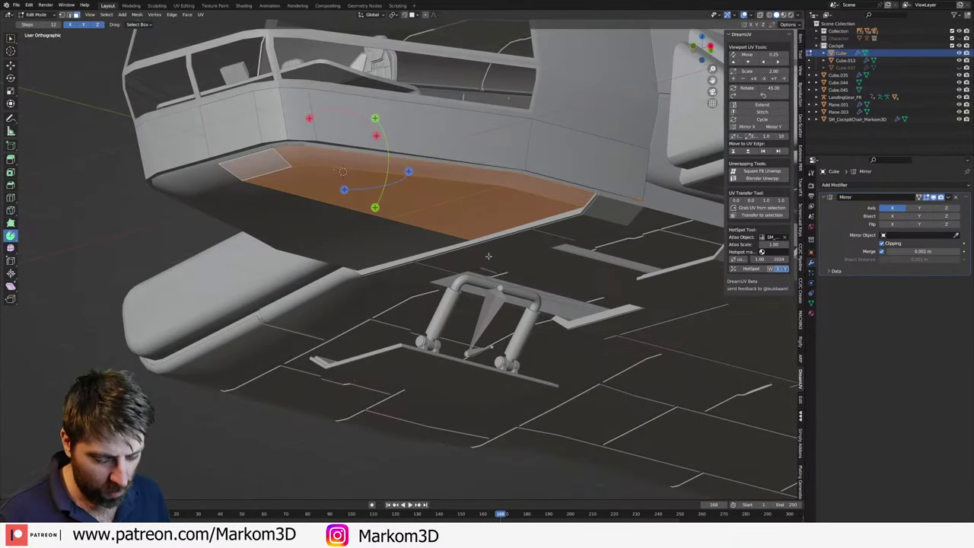
{"action": "key", "text": "p"}
{"action": "left_click", "coordinate": [392, 246]}
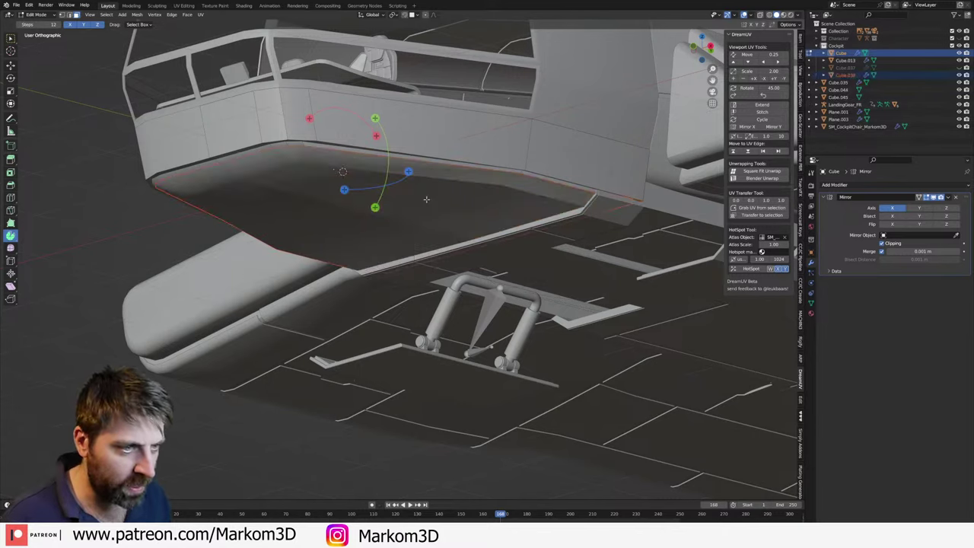
- Select the separated underside piece and flatten it to zero height along Z
{"action": "key", "text": "Tab"}
{"action": "middle_click_drag", "start_coordinate": [429, 200], "coordinate": [429, 206]}
{"action": "left_click", "coordinate": [468, 211]}
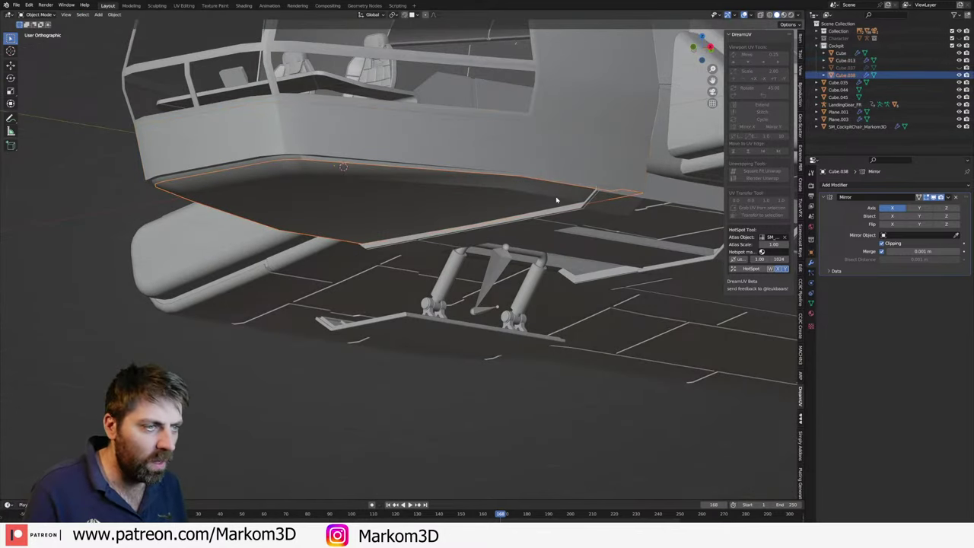
{"action": "key", "text": "Tab"}
{"action": "key", "text": "a"}
{"action": "key", "text": "s"}
{"action": "key", "text": "z"}
{"action": "key", "text": "0"}
{"action": "key", "text": "Return"}
- Raise the flattened plate along Z, then scale its faces to zero Z height again
{"action": "key", "text": "g"}
{"action": "key", "text": "z"}
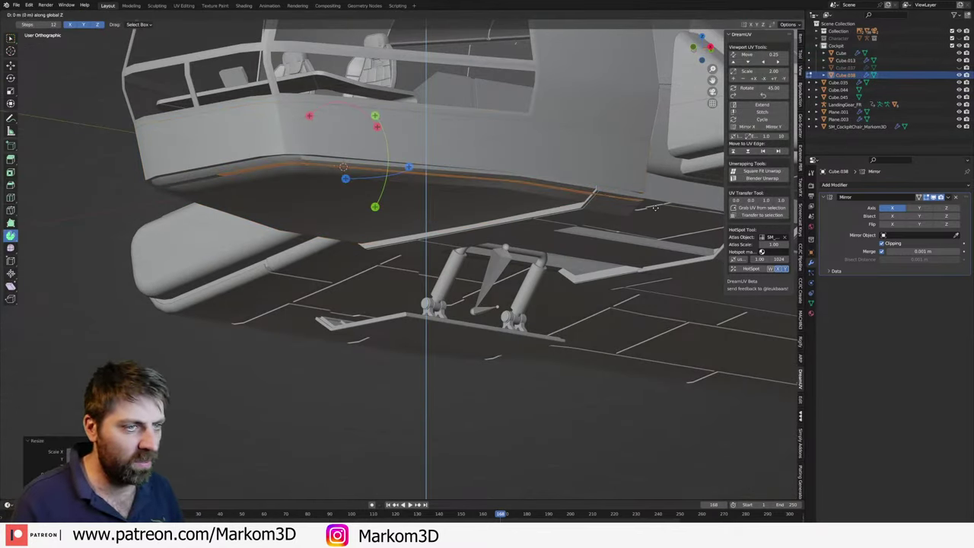
{"action": "left_click", "coordinate": [661, 155]}
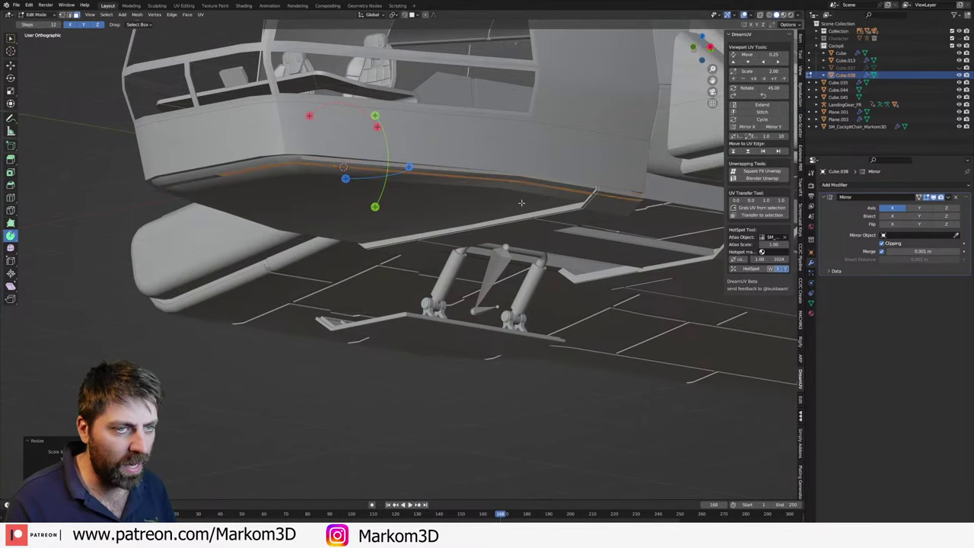
{"action": "key", "text": "3"}
{"action": "middle_click_drag", "start_coordinate": [485, 213], "coordinate": [606, 230]}
{"action": "key", "text": "s"}
{"action": "key", "text": "z"}
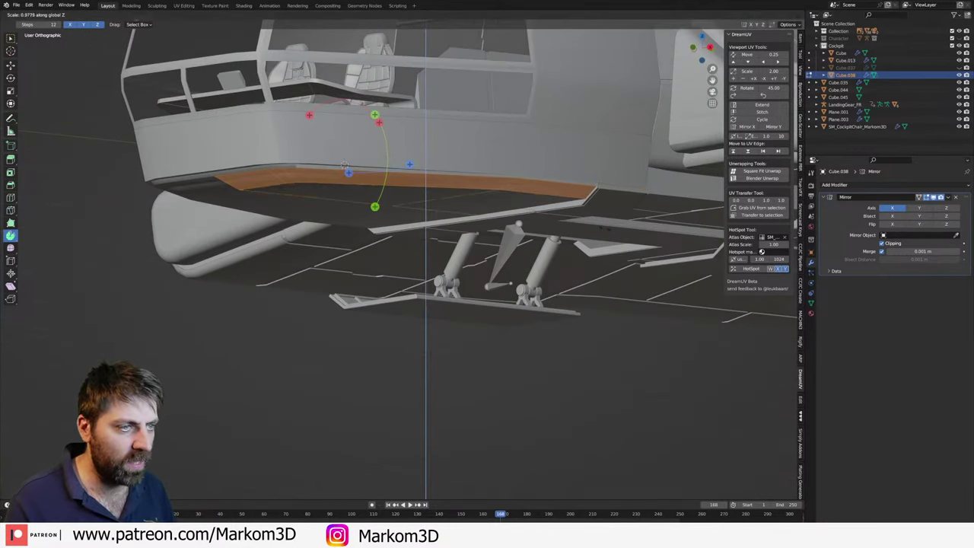
{"action": "key", "text": "0"}
{"action": "key", "text": "Return"}
- Give the underside plate a small vertical offset along Z, then orbit around the cockpit seats
{"action": "key", "text": "g"}
{"action": "key", "text": "z"}
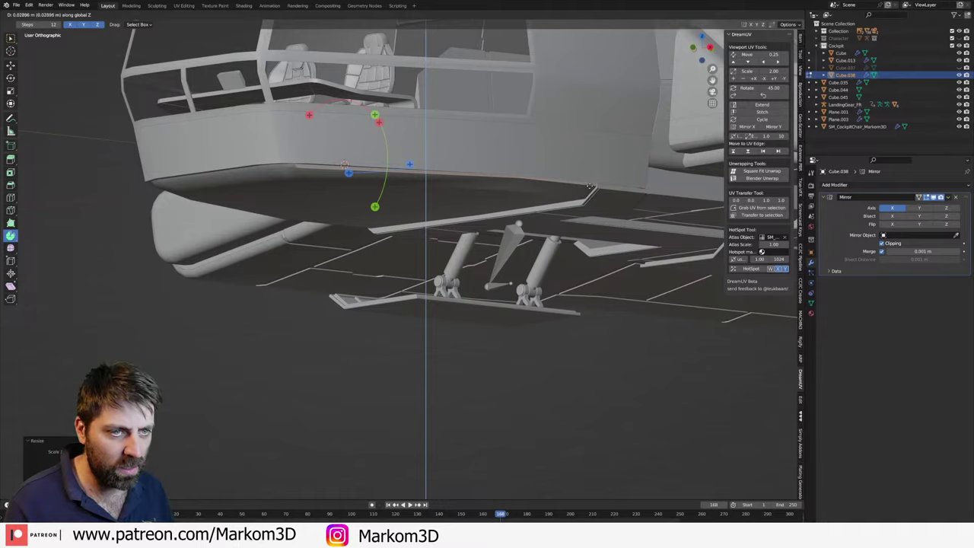
{"action": "left_click", "coordinate": [590, 182]}
{"action": "middle_click_drag", "start_coordinate": [590, 183], "coordinate": [606, 218]}
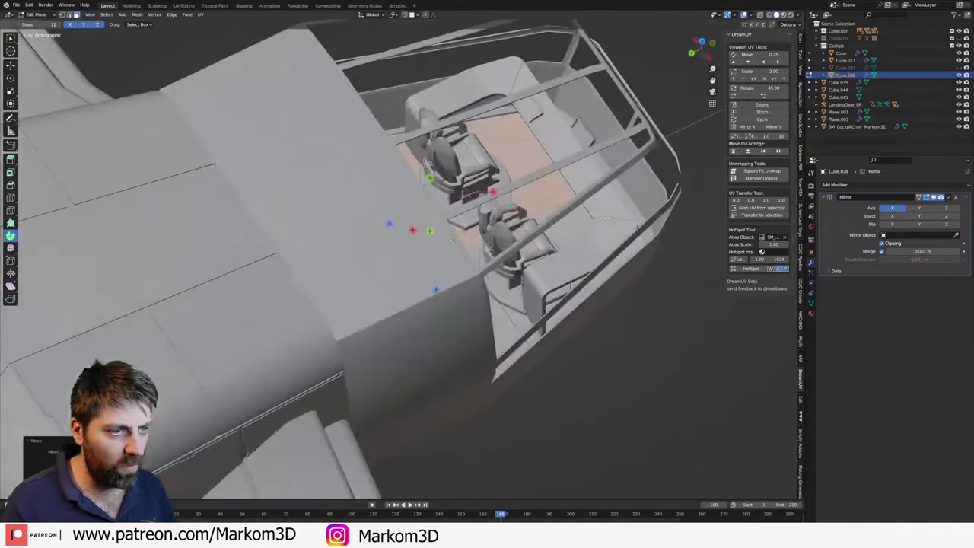
{"action": "mouse_move", "coordinate": [452, 238]}
{"action": "middle_mouse_down"}
{"action": "mouse_move", "coordinate": [477, 210]}
{"action": "mouse_move", "coordinate": [479, 149]}
{"action": "middle_mouse_up"}
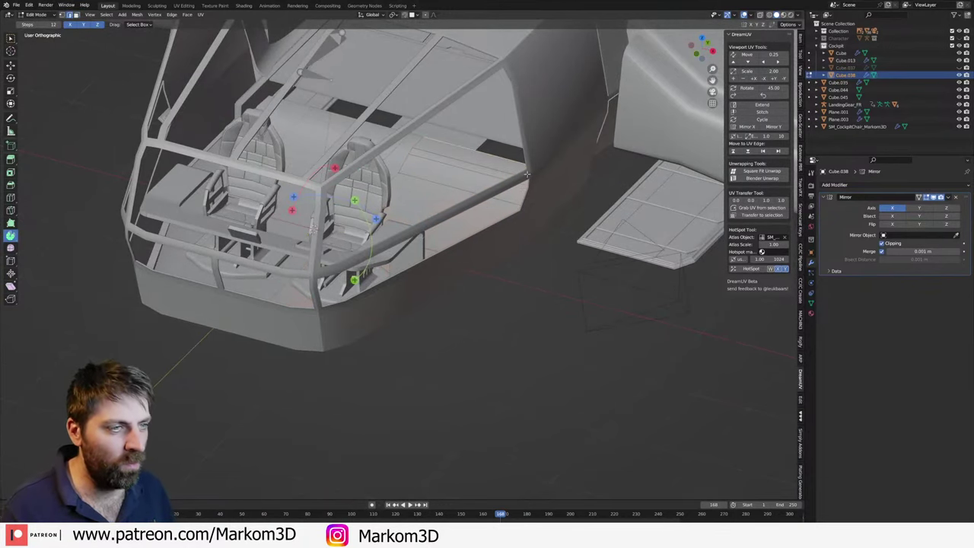
{"action": "mouse_move", "coordinate": [527, 174]}
{"action": "middle_mouse_down"}
{"action": "mouse_move", "coordinate": [473, 194]}
{"action": "mouse_move", "coordinate": [474, 217]}
{"action": "middle_mouse_up"}
- Extrude the selected plate edge outward
{"action": "key", "text": "z"}
{"action": "left_click", "coordinate": [449, 217]}
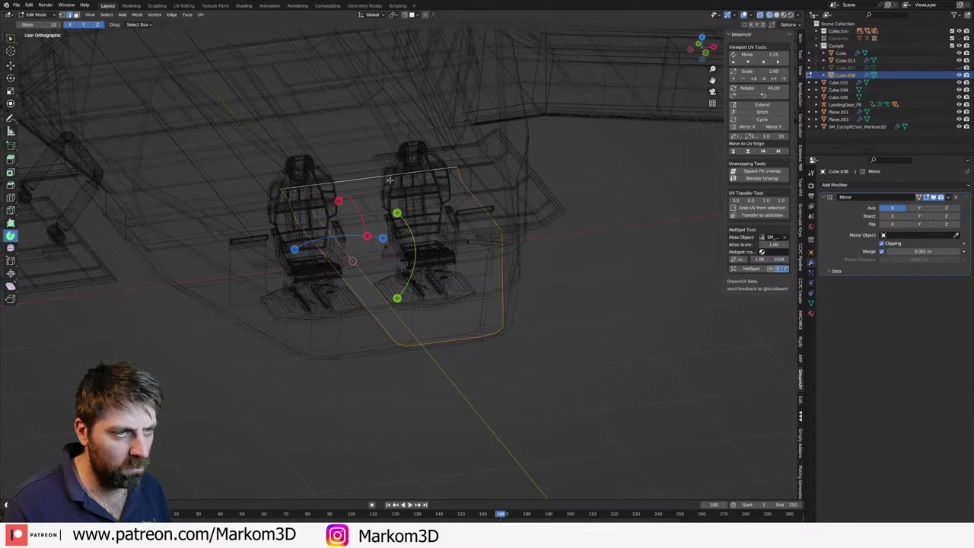
{"action": "key", "text": "shift+z"}
{"action": "middle_click_drag", "start_coordinate": [387, 171], "coordinate": [421, 242]}
{"action": "key", "text": "g"}
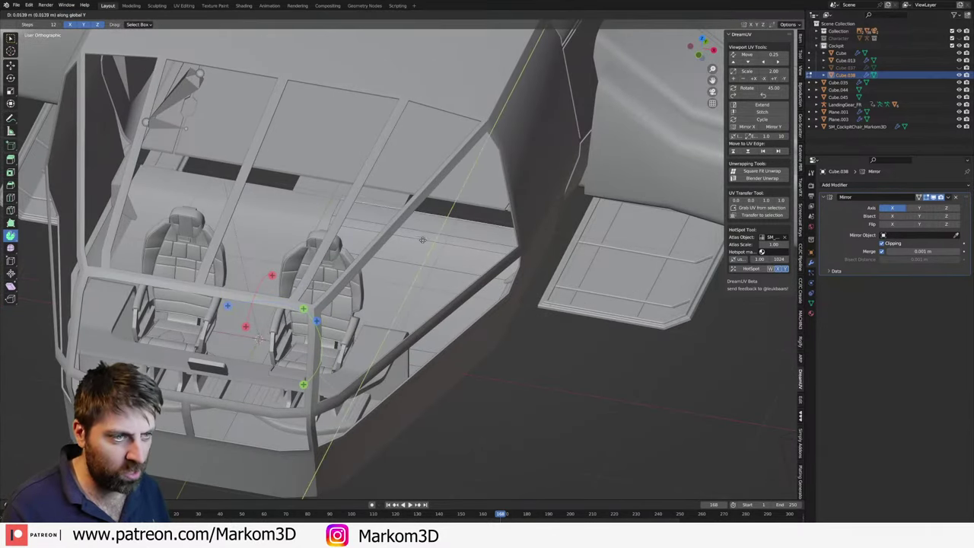
{"action": "left_click", "coordinate": [435, 225]}
- In wireframe view, select the connected plate faces with L and scale them
{"action": "mouse_move", "coordinate": [435, 225]}
{"action": "middle_mouse_down"}
{"action": "mouse_move", "coordinate": [518, 171]}
{"action": "mouse_move", "coordinate": [586, 309]}
{"action": "middle_mouse_up"}
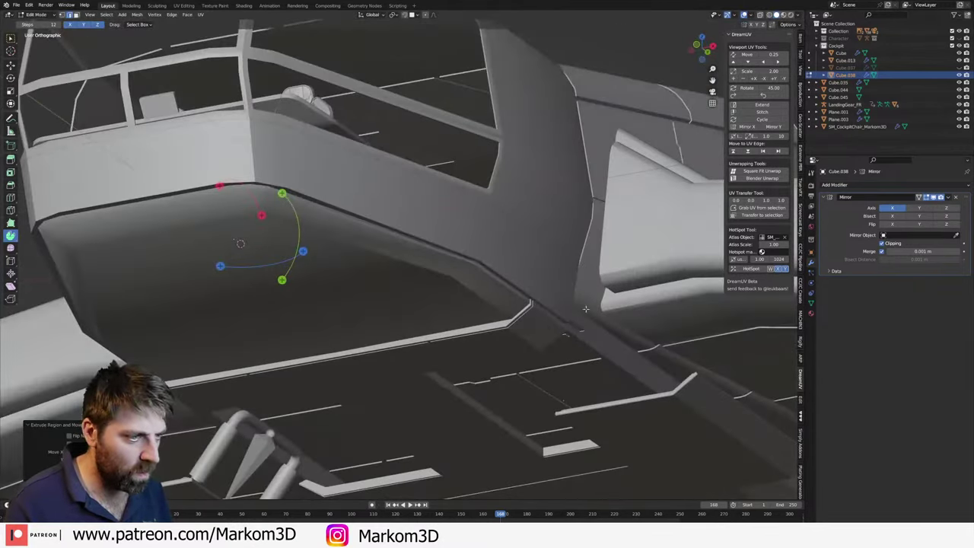
{"action": "key", "text": "z"}
{"action": "left_click", "coordinate": [539, 315]}
{"action": "key", "text": "l"}
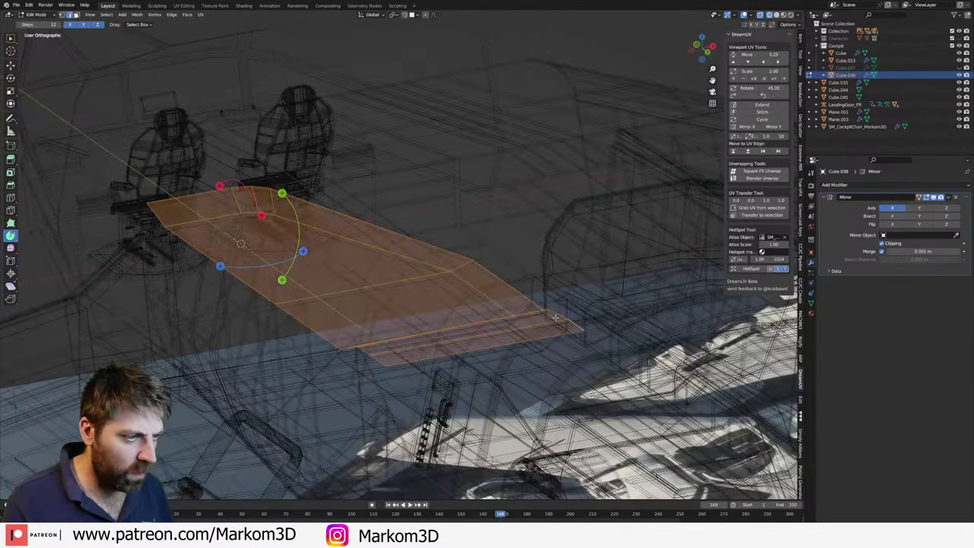
{"action": "middle_click_drag", "start_coordinate": [563, 302], "coordinate": [553, 336]}
{"action": "key", "text": "h"}
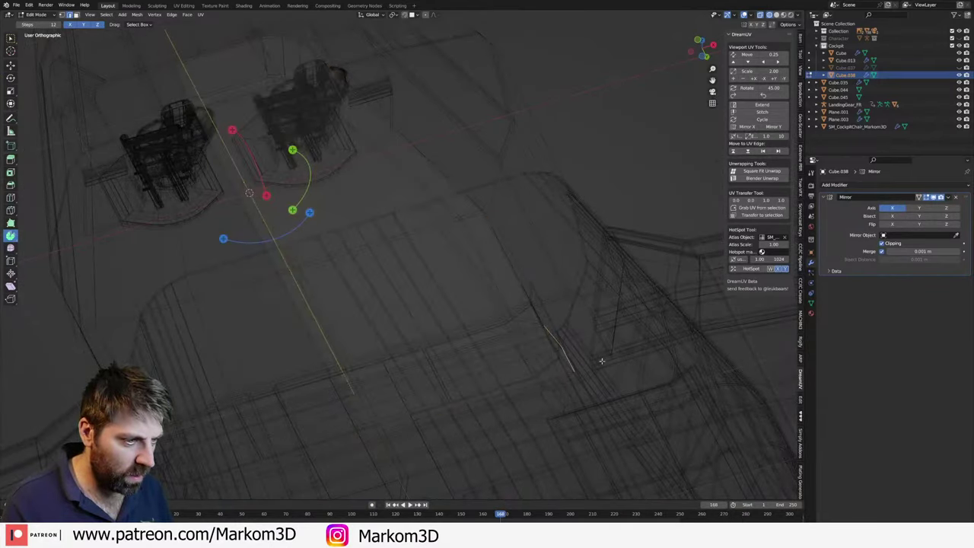
{"action": "key", "text": "Return"}
- From the numpad 7 top view, slide the plate along X to line up with the hull
{"action": "key", "text": "KP_7"}
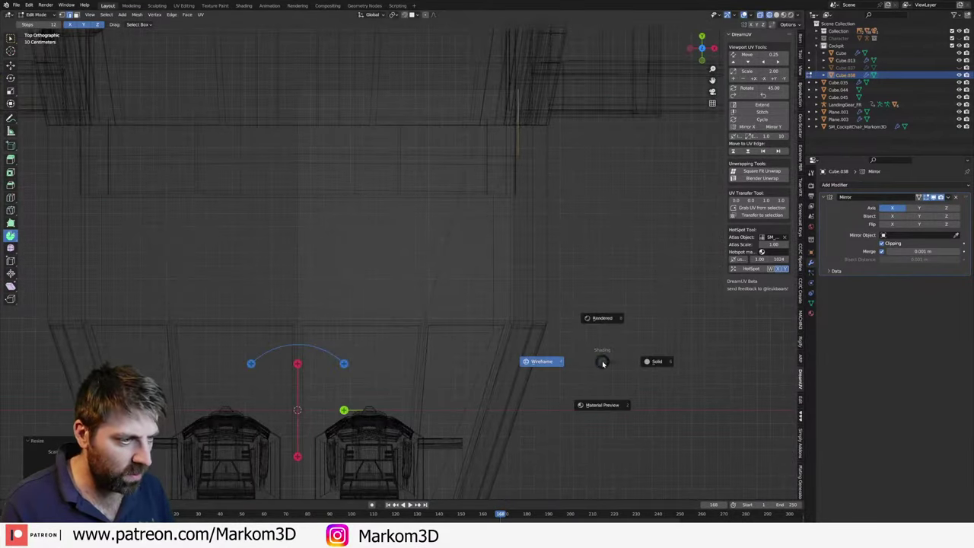
{"action": "middle_click_drag", "start_coordinate": [537, 191], "coordinate": [538, 311], "text": "shift"}
{"action": "key", "text": "g"}
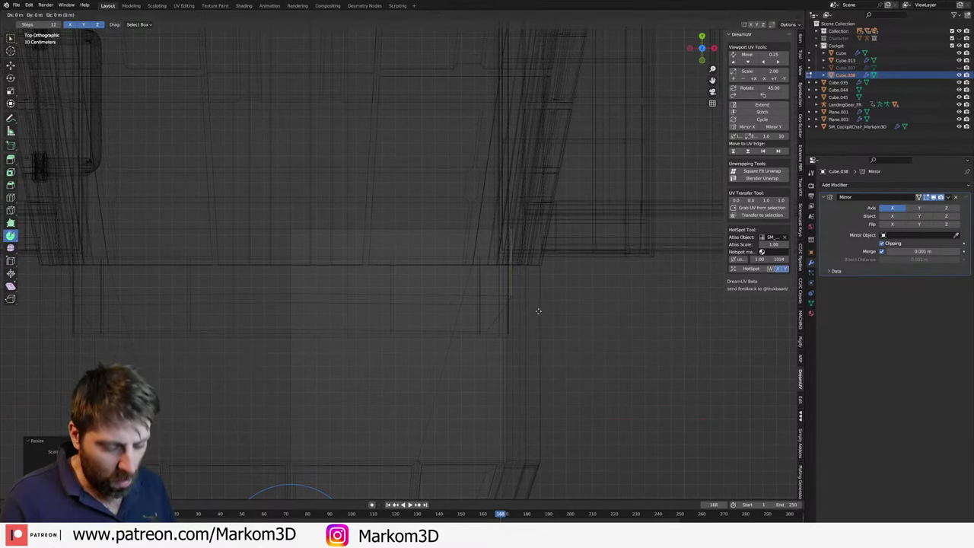
{"action": "key", "text": "x"}
{"action": "left_click", "coordinate": [534, 310]}
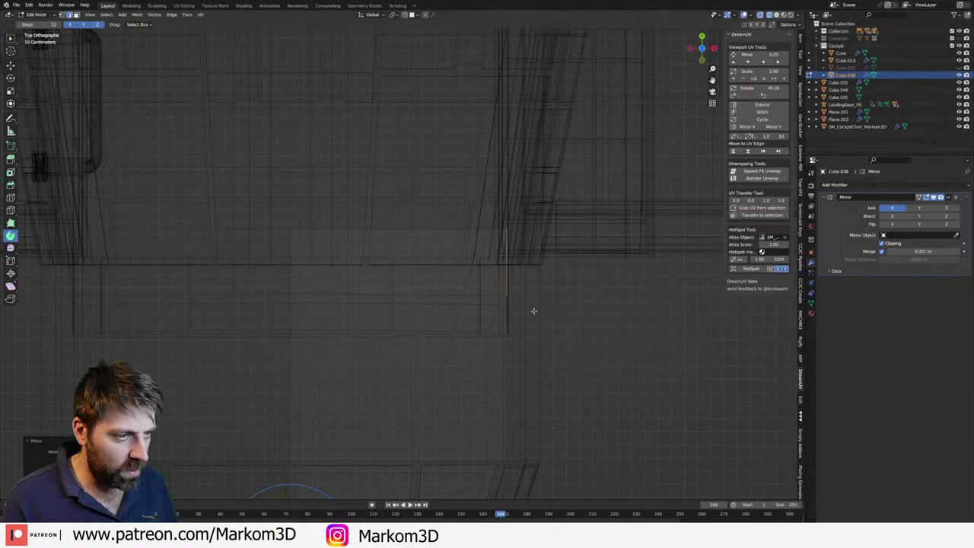
{"action": "key", "text": "alt+z"}
{"action": "mouse_move", "coordinate": [534, 311]}
{"action": "middle_mouse_down"}
{"action": "mouse_move", "coordinate": [401, 228]}
{"action": "mouse_move", "coordinate": [369, 259]}
{"action": "middle_mouse_up"}
{"action": "scroll", "coordinate": [401, 228], "scroll_direction": "down", "scroll_amount": 5}
{"action": "scroll", "coordinate": [401, 229], "scroll_direction": "down", "scroll_amount": 4}
{"action": "scroll", "coordinate": [370, 260], "scroll_direction": "up", "scroll_amount": 8}
- Select the long cockpit floor strip and lower it along Z
{"action": "key", "text": "g"}
{"action": "key", "text": "z"}
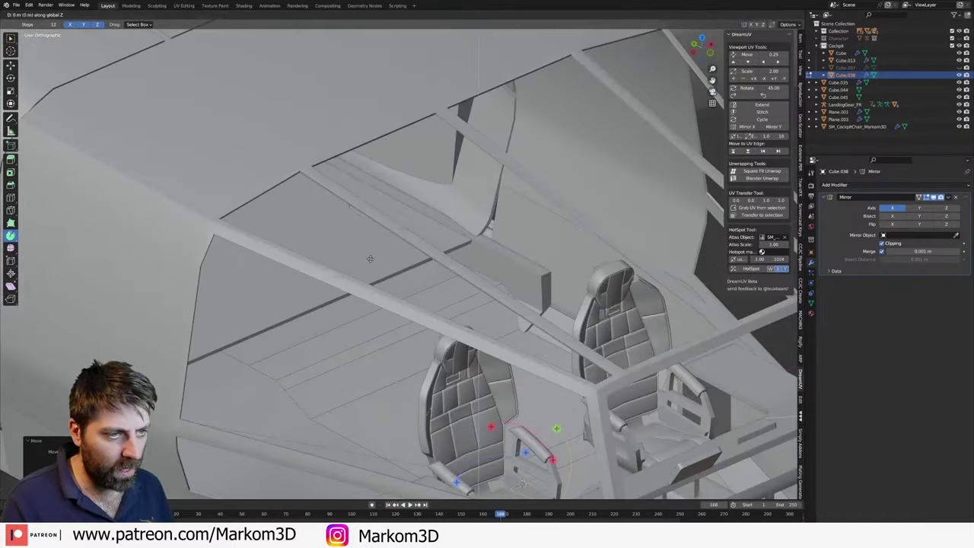
{"action": "left_click", "coordinate": [411, 120]}
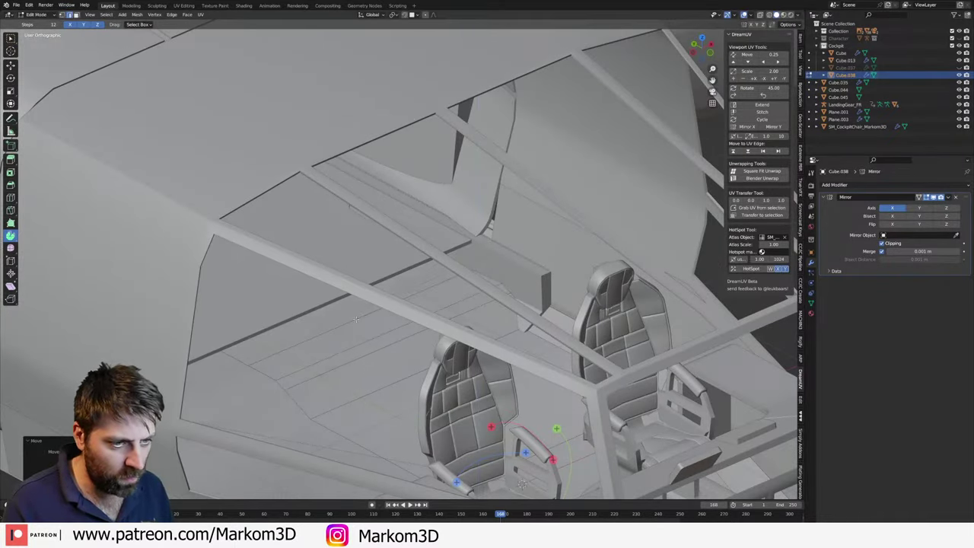
{"action": "left_click", "coordinate": [411, 312]}
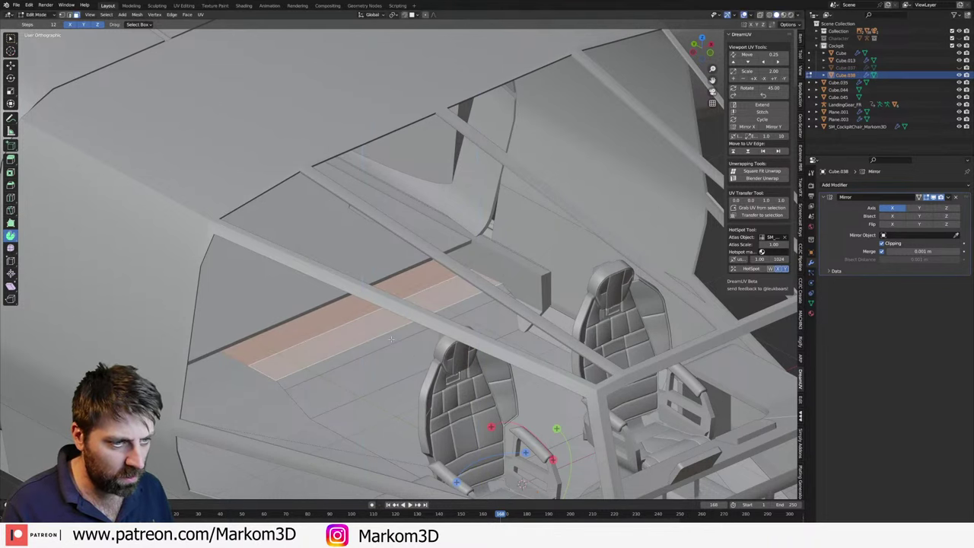
{"action": "left_click", "coordinate": [306, 323]}
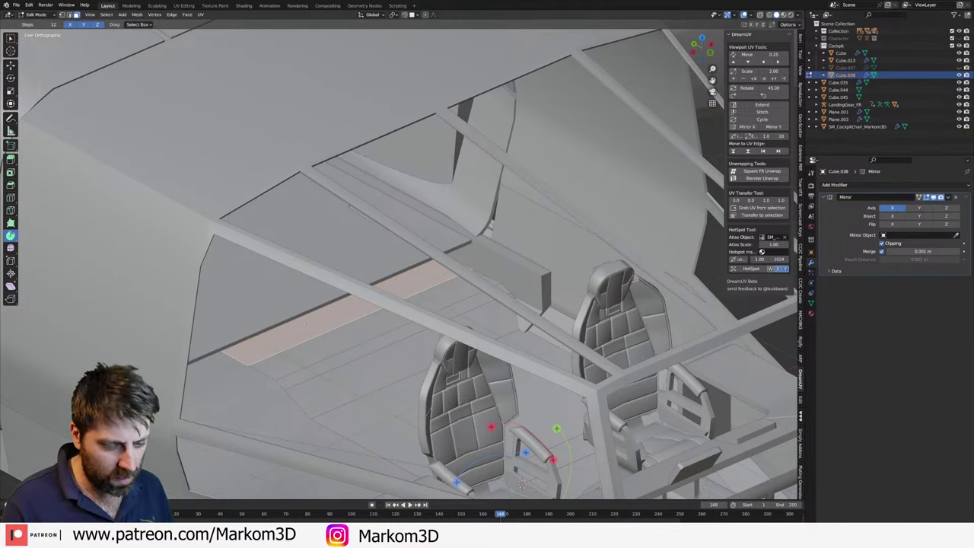
{"action": "key", "text": "g"}
{"action": "key", "text": "z"}
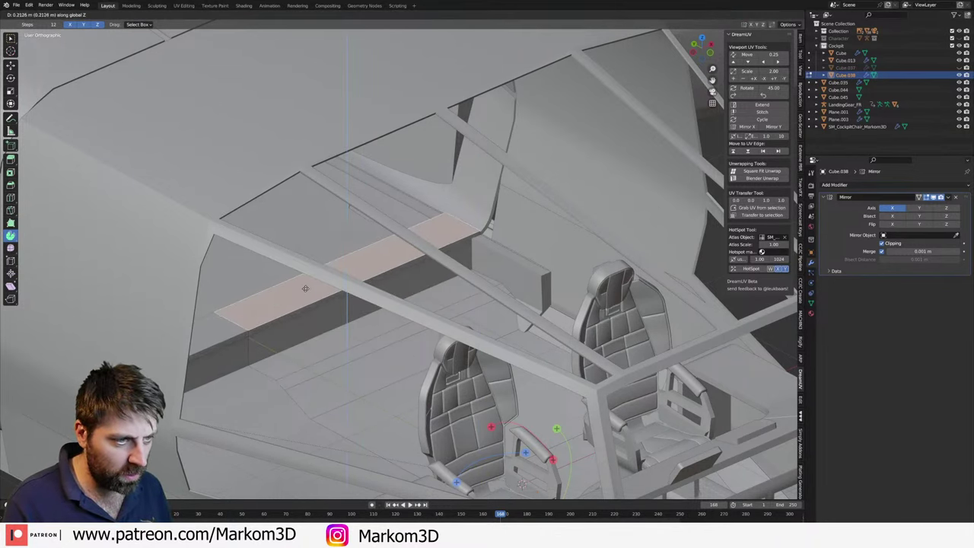
{"action": "left_click", "coordinate": [297, 335]}
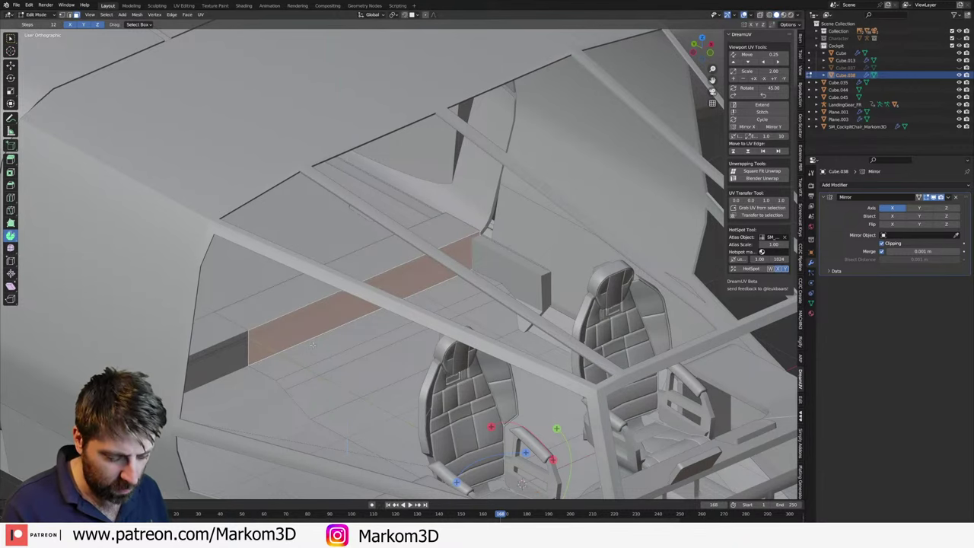
- Shift the floor strip along Y, then leave Edit Mode to inspect the cockpit interior
{"action": "key", "text": "g"}
{"action": "key", "text": "y"}
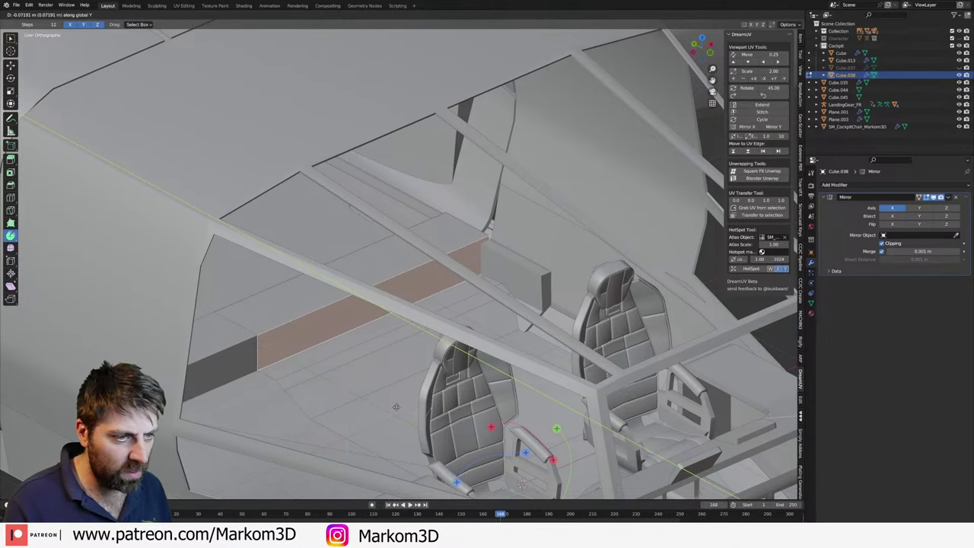
{"action": "left_click", "coordinate": [343, 334]}
{"action": "key", "text": "Tab"}
{"action": "middle_click_drag", "start_coordinate": [351, 330], "coordinate": [261, 319]}
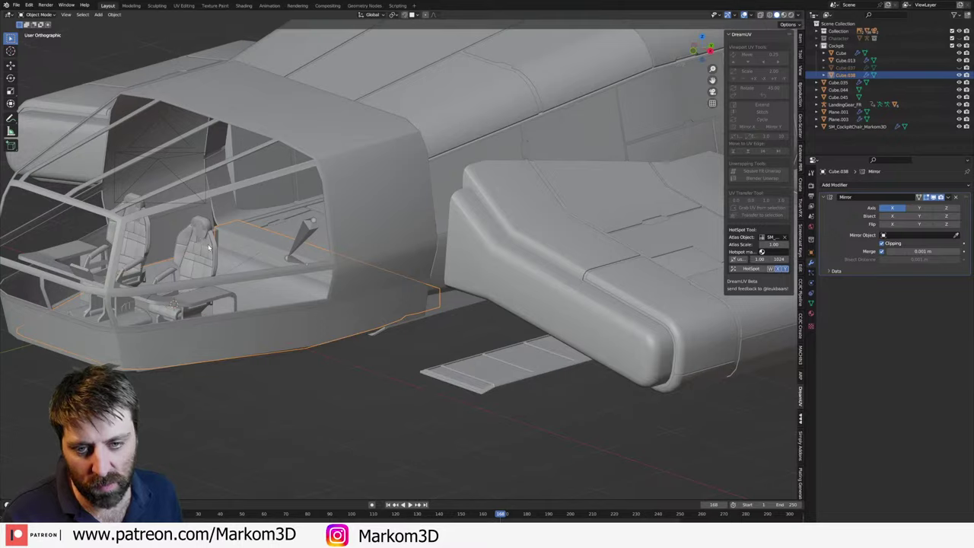
{"action": "middle_click_drag", "start_coordinate": [209, 247], "coordinate": [300, 250]}
{"action": "scroll", "coordinate": [427, 260], "scroll_direction": "up", "scroll_amount": 3}
- Back in Edit Mode with X-ray on, select only the long rectangular floor face beside the seats
{"action": "key", "text": "Tab"}
{"action": "middle_click_drag", "start_coordinate": [427, 259], "coordinate": [437, 292]}
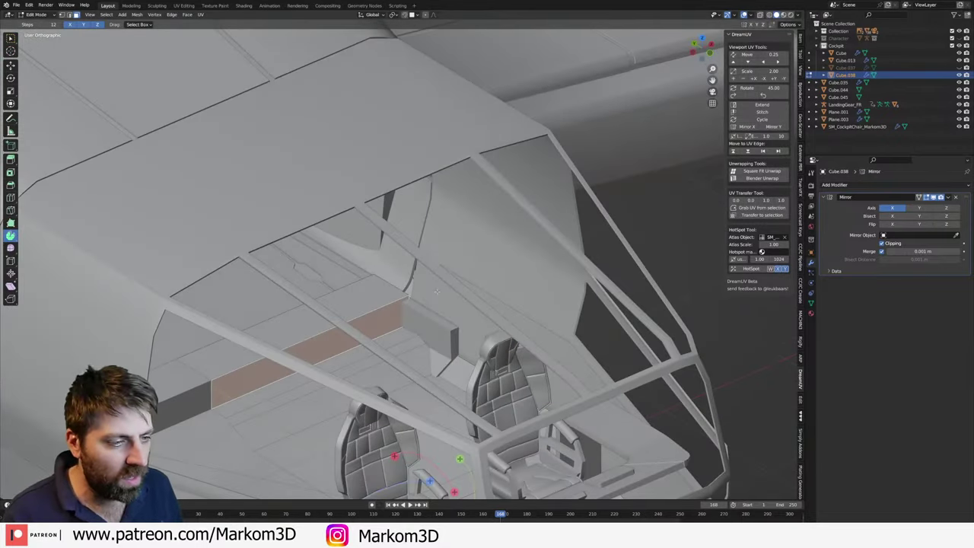
{"action": "left_click", "coordinate": [411, 300]}
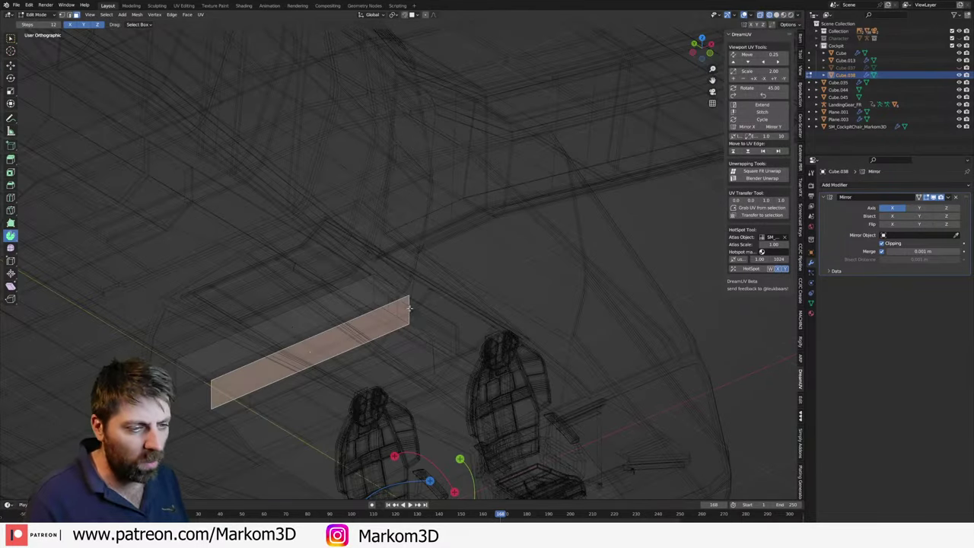
{"action": "key", "text": "alt+a"}
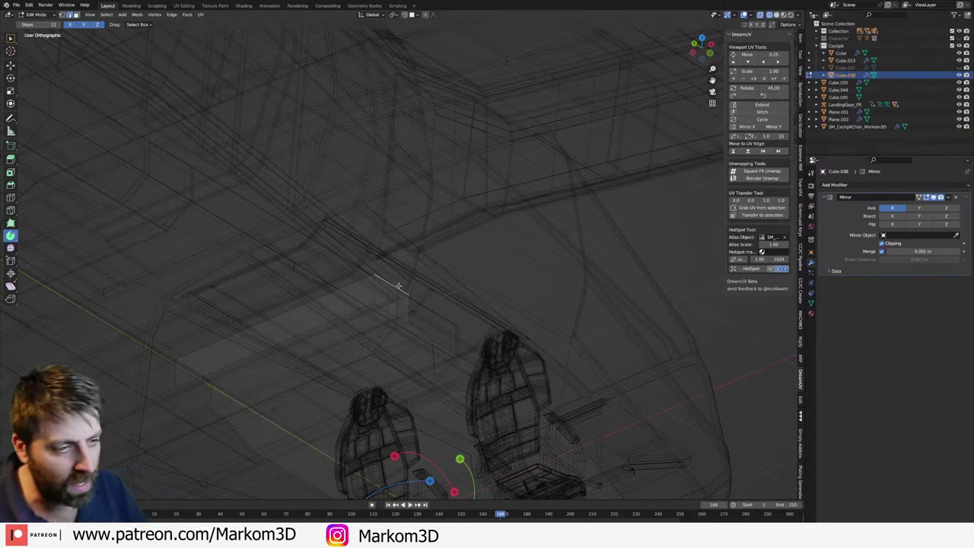
{"action": "left_click", "coordinate": [286, 337]}
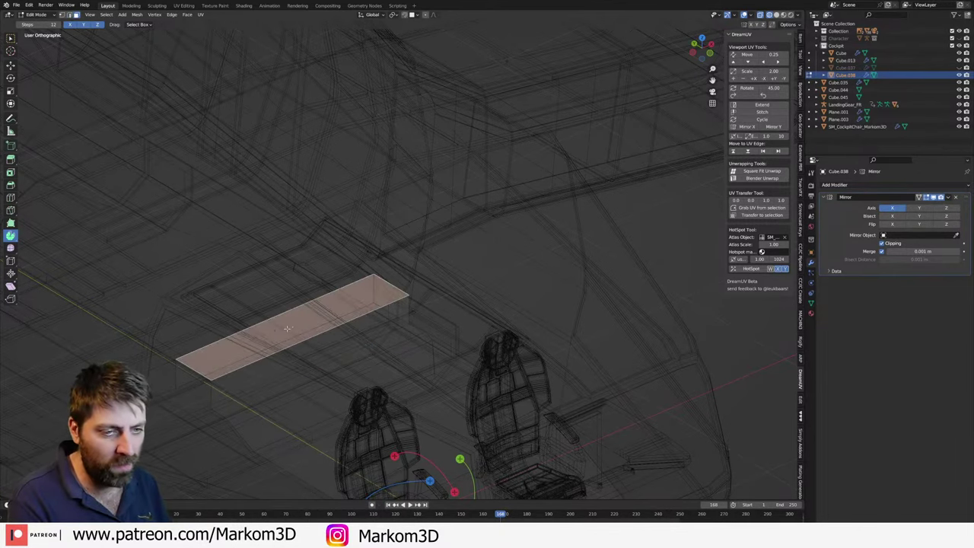
{"action": "middle_click_drag", "start_coordinate": [287, 329], "coordinate": [569, 352]}
- Delete the long floor face and the small leftover face, then select the large face region
{"action": "key", "text": "x"}
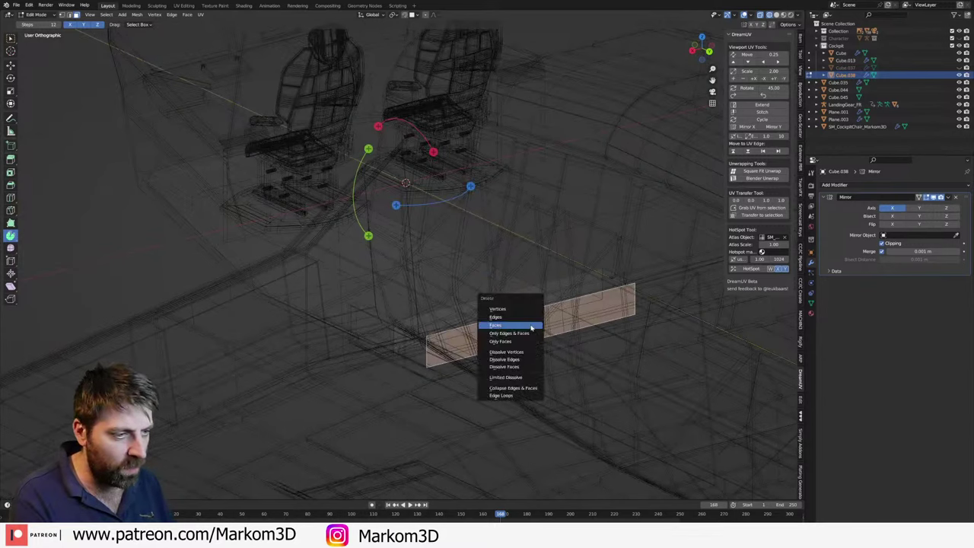
{"action": "left_click", "coordinate": [531, 327]}
{"action": "key", "text": "x"}
{"action": "left_click", "coordinate": [415, 352]}
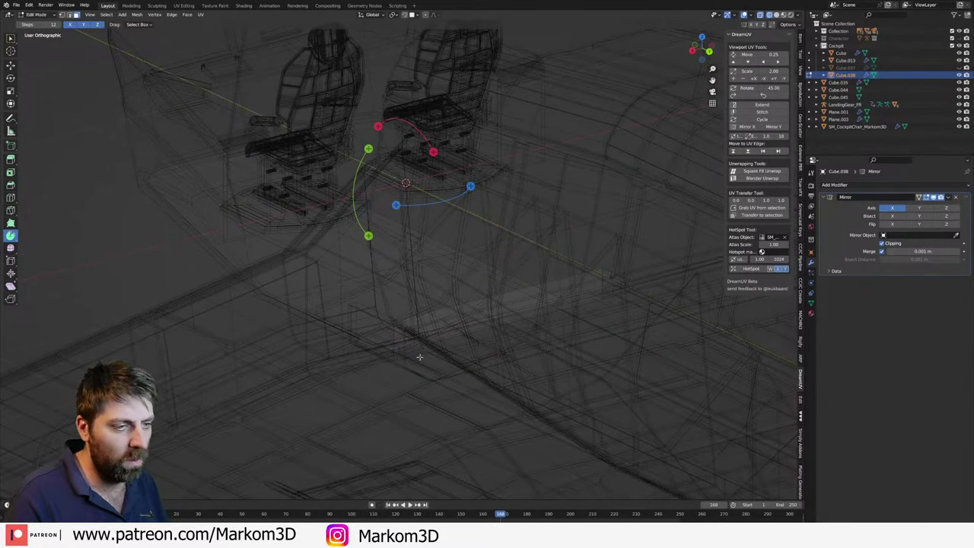
{"action": "mouse_move", "coordinate": [419, 352]}
{"action": "middle_mouse_down"}
{"action": "mouse_move", "coordinate": [446, 355]}
{"action": "mouse_move", "coordinate": [428, 362]}
{"action": "mouse_move", "coordinate": [426, 384]}
{"action": "mouse_move", "coordinate": [391, 387]}
{"action": "mouse_move", "coordinate": [405, 385]}
{"action": "mouse_move", "coordinate": [406, 325]}
{"action": "middle_mouse_up"}
{"action": "left_click", "coordinate": [429, 358]}
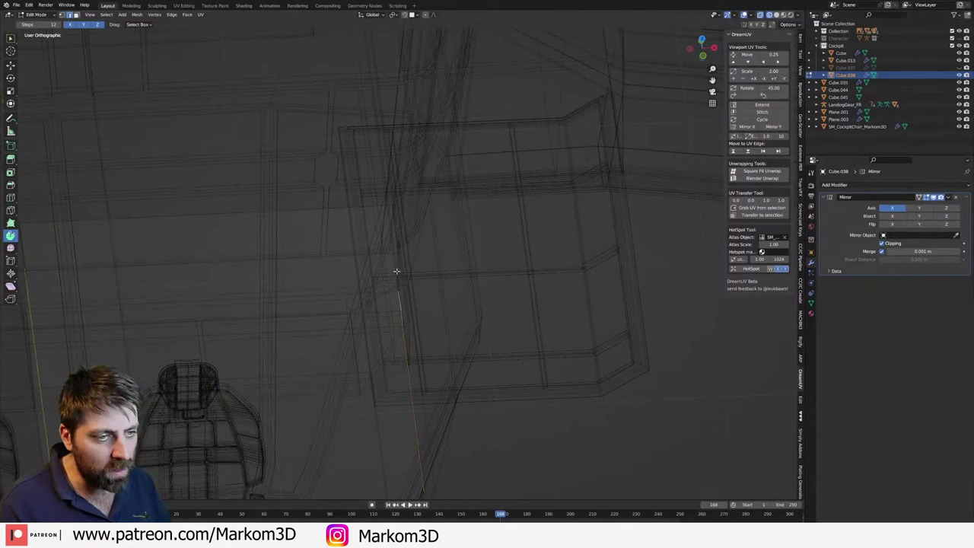
- In solid shading, add an edge loop across the part beside the seat
{"action": "mouse_move", "coordinate": [384, 237]}
{"action": "middle_mouse_down"}
{"action": "mouse_move", "coordinate": [418, 256]}
{"action": "mouse_move", "coordinate": [419, 279]}
{"action": "middle_mouse_up"}
{"action": "key", "text": "z"}
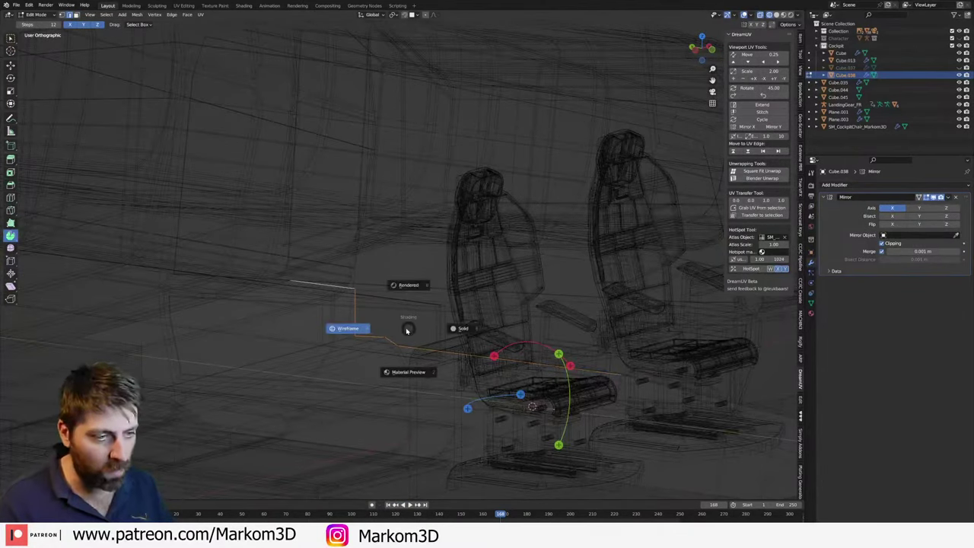
{"action": "left_click", "coordinate": [426, 333]}
{"action": "mouse_move", "coordinate": [426, 332]}
{"action": "middle_mouse_down"}
{"action": "mouse_move", "coordinate": [354, 378]}
{"action": "mouse_move", "coordinate": [421, 347]}
{"action": "middle_mouse_up"}
{"action": "key", "text": "g"}
{"action": "key", "text": "g"}
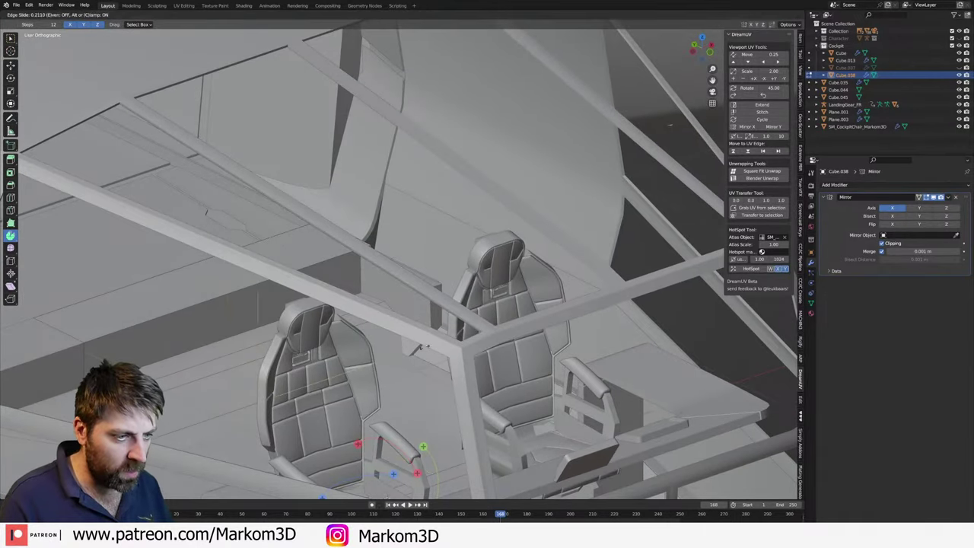
{"action": "left_click", "coordinate": [324, 498]}
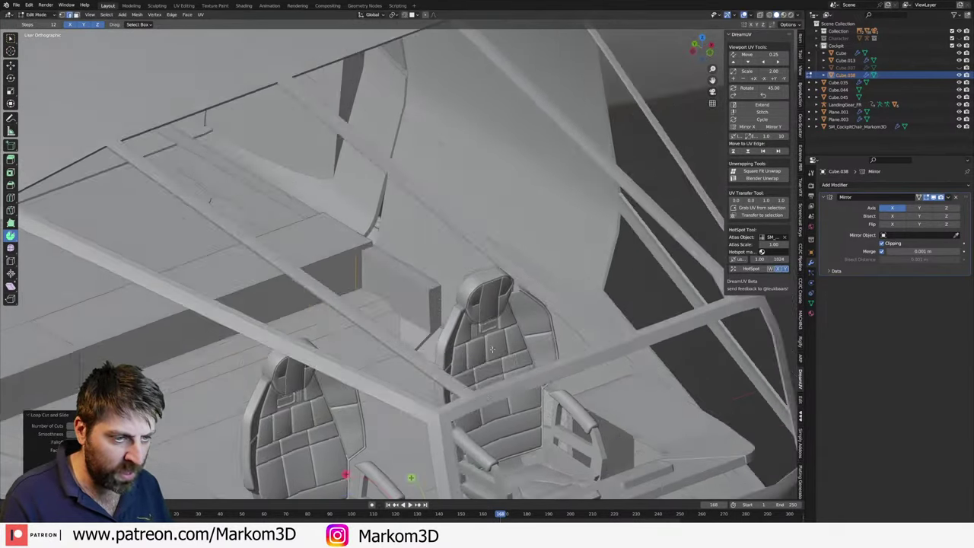
- In X-ray view, select the box-shaped part beside the right seat
{"action": "mouse_move", "coordinate": [324, 498]}
{"action": "middle_mouse_down"}
{"action": "mouse_move", "coordinate": [470, 398]}
{"action": "mouse_move", "coordinate": [509, 460]}
{"action": "middle_mouse_up"}
{"action": "scroll", "coordinate": [470, 398], "scroll_direction": "down", "scroll_amount": 5}
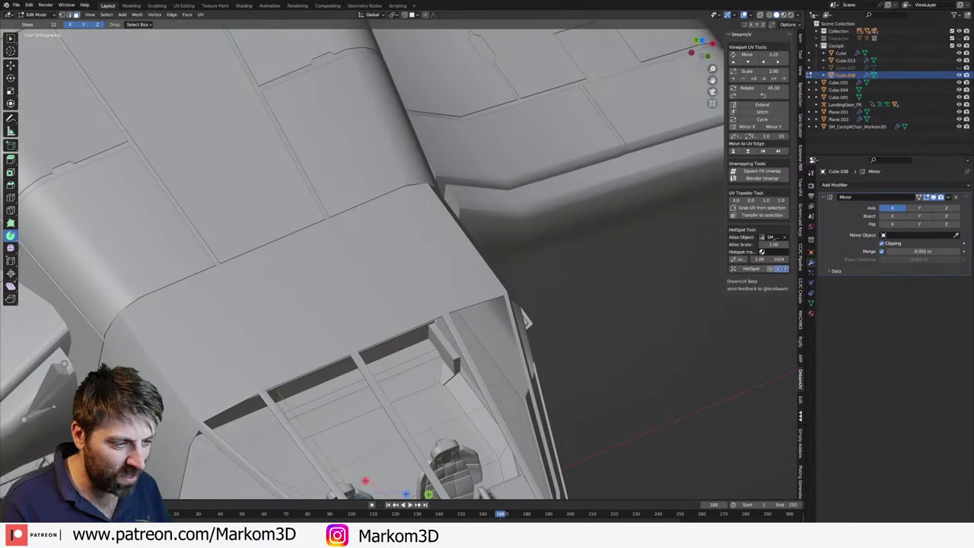
{"action": "middle_click_drag", "start_coordinate": [525, 320], "coordinate": [530, 337]}
{"action": "middle_click_drag", "start_coordinate": [440, 346], "coordinate": [453, 375]}
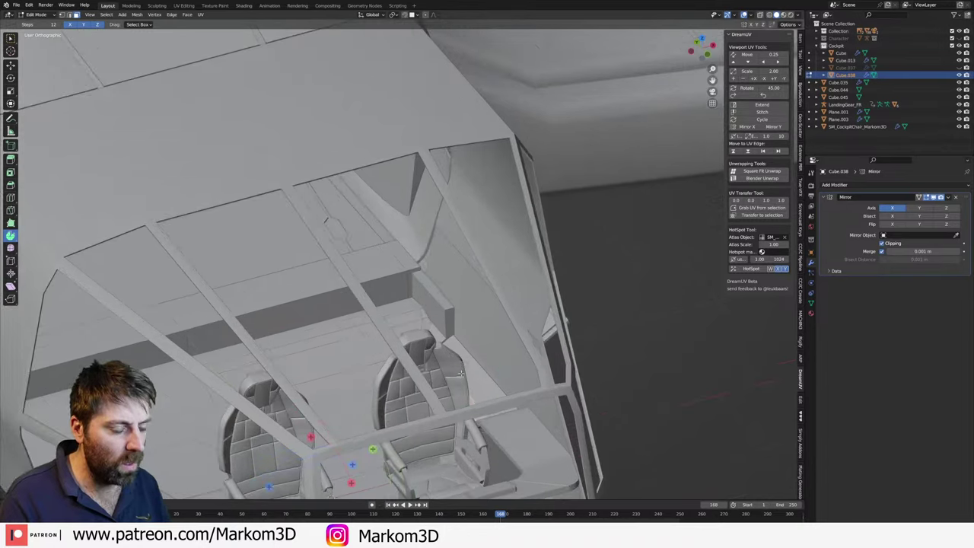
{"action": "key", "text": "shift+z"}
{"action": "key", "text": "l"}
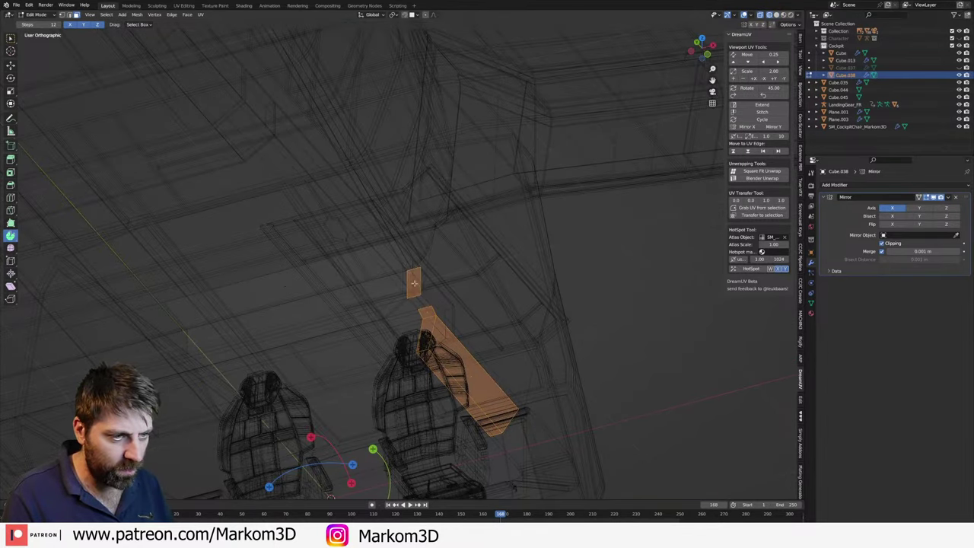
- Extrude the part along its normal and resize and move it vertically into a side panel
{"action": "mouse_move", "coordinate": [408, 264]}
{"action": "middle_mouse_down"}
{"action": "mouse_move", "coordinate": [457, 327]}
{"action": "mouse_move", "coordinate": [506, 367]}
{"action": "middle_mouse_up"}
{"action": "key", "text": "shift+z"}
{"action": "key", "text": "g"}
{"action": "key", "text": "z"}
{"action": "key", "text": "z"}
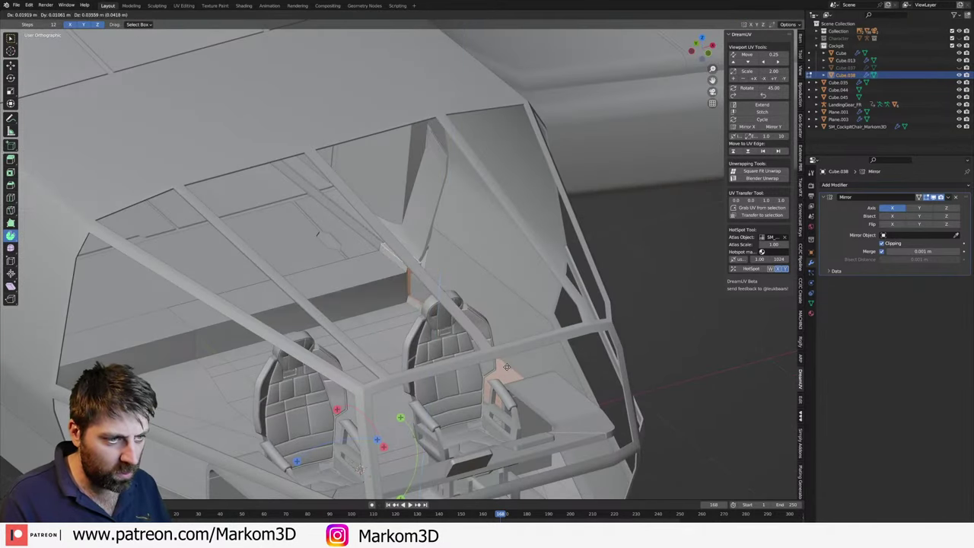
{"action": "left_click", "coordinate": [508, 356]}
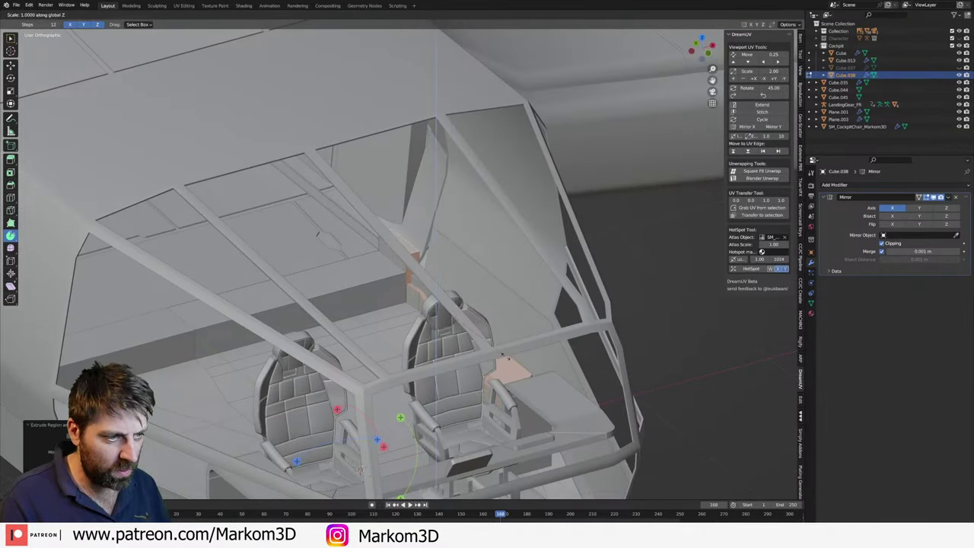
{"action": "key", "text": "0"}
{"action": "key", "text": "Return"}
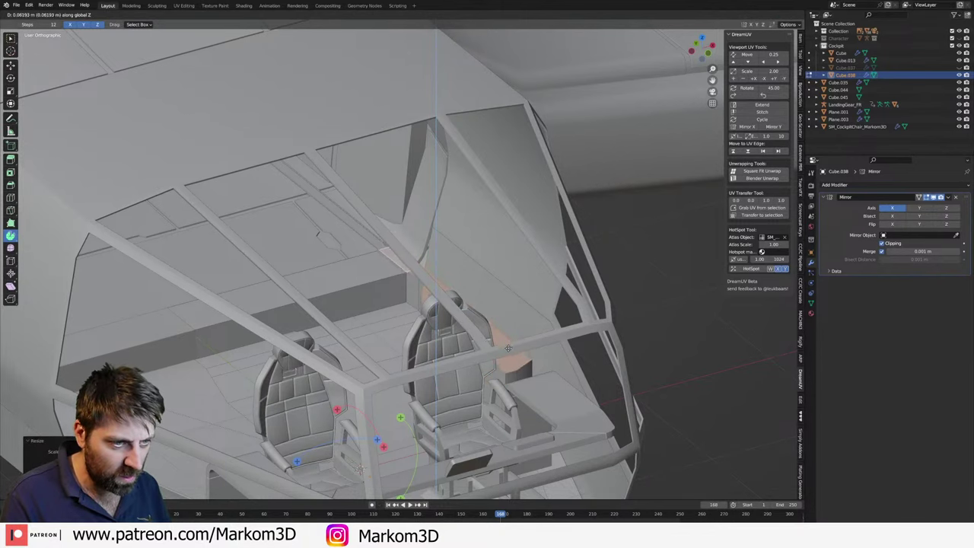
{"action": "left_click", "coordinate": [509, 344]}
- Inspect the new side panel from an oblique angle in wireframe and solid shading
{"action": "middle_click_drag", "start_coordinate": [509, 344], "coordinate": [476, 375]}
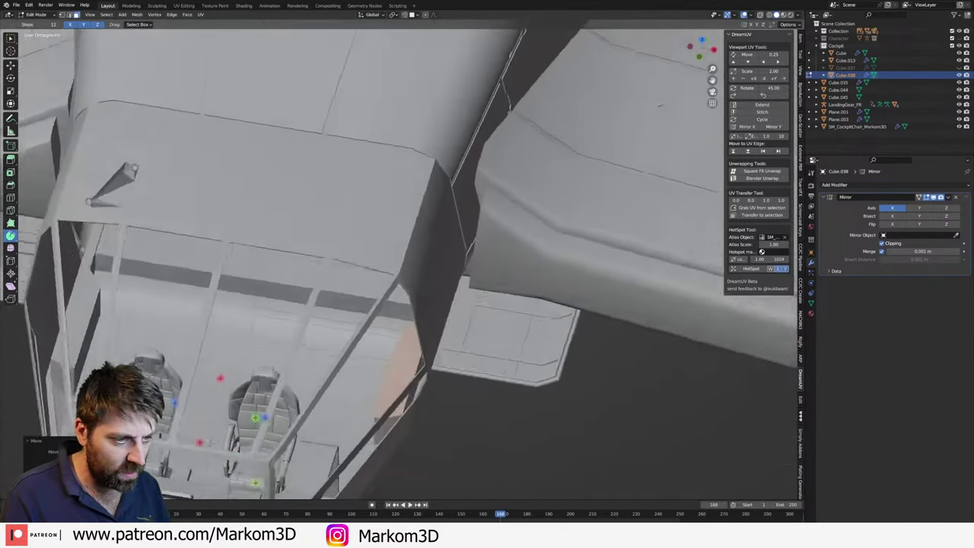
{"action": "scroll", "coordinate": [476, 374], "scroll_direction": "up", "scroll_amount": 3}
{"action": "scroll", "coordinate": [475, 374], "scroll_direction": "up", "scroll_amount": 2}
{"action": "key", "text": "z"}
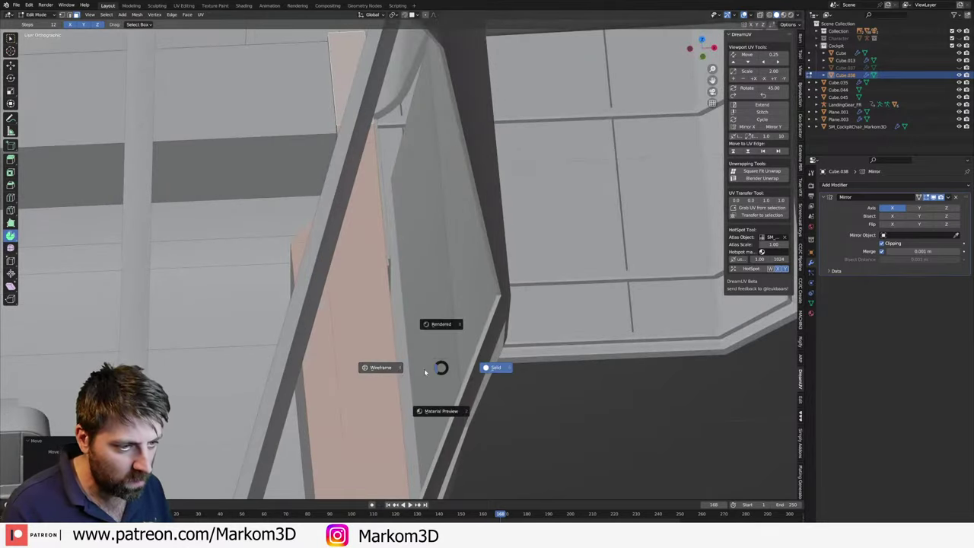
{"action": "left_click", "coordinate": [408, 378]}
{"action": "mouse_move", "coordinate": [408, 377]}
{"action": "middle_mouse_down"}
{"action": "mouse_move", "coordinate": [391, 365]}
{"action": "mouse_move", "coordinate": [374, 310]}
{"action": "middle_mouse_up"}
{"action": "key", "text": "z"}
{"action": "left_click", "coordinate": [428, 310]}
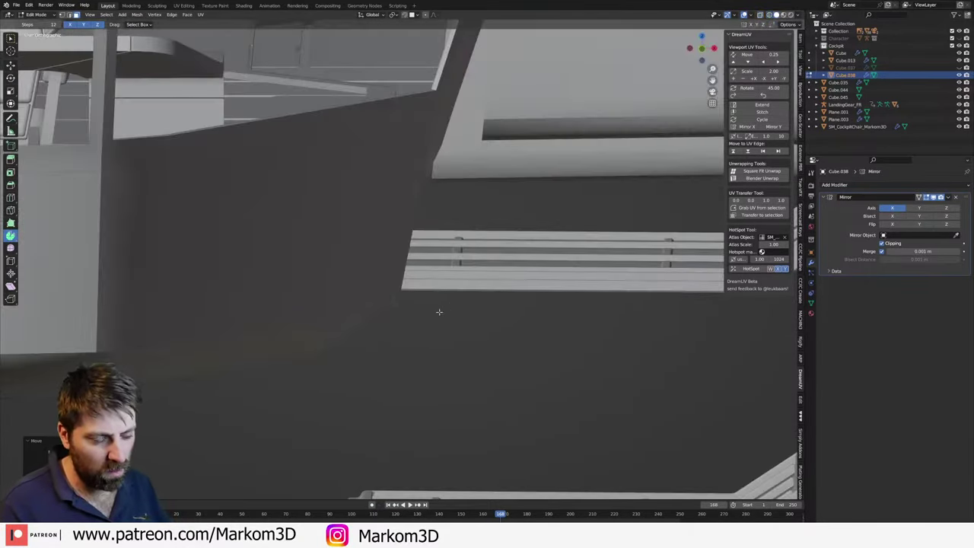
{"action": "middle_click_drag", "start_coordinate": [439, 310], "coordinate": [389, 307]}
- Switch to editing Cube.038 and select the faces of its lower side strip
{"action": "key", "text": "Tab"}
{"action": "scroll", "coordinate": [389, 307], "scroll_direction": "down", "scroll_amount": 3}
{"action": "scroll", "coordinate": [348, 278], "scroll_direction": "up", "scroll_amount": 1}
{"action": "left_click", "coordinate": [346, 291]}
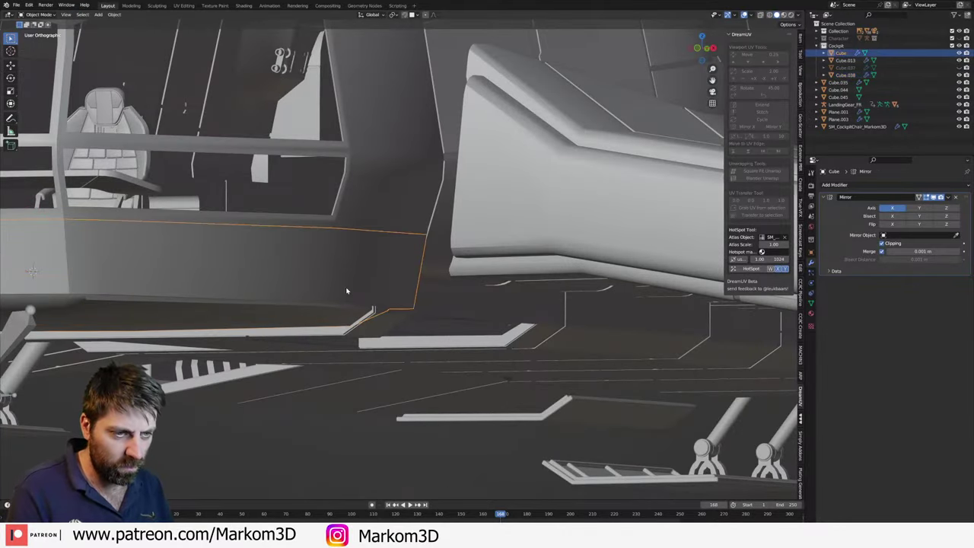
{"action": "scroll", "coordinate": [346, 291], "scroll_direction": "up", "scroll_amount": 3}
{"action": "left_click", "coordinate": [318, 322]}
{"action": "key", "text": "Tab"}
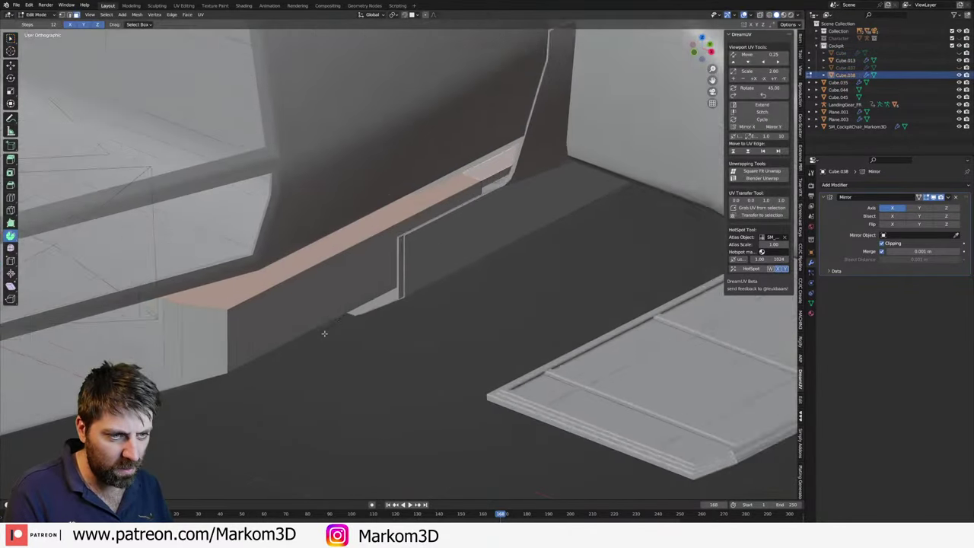
{"action": "scroll", "coordinate": [333, 299], "scroll_direction": "up", "scroll_amount": 2}
{"action": "left_click", "coordinate": [500, 173], "text": "shift"}
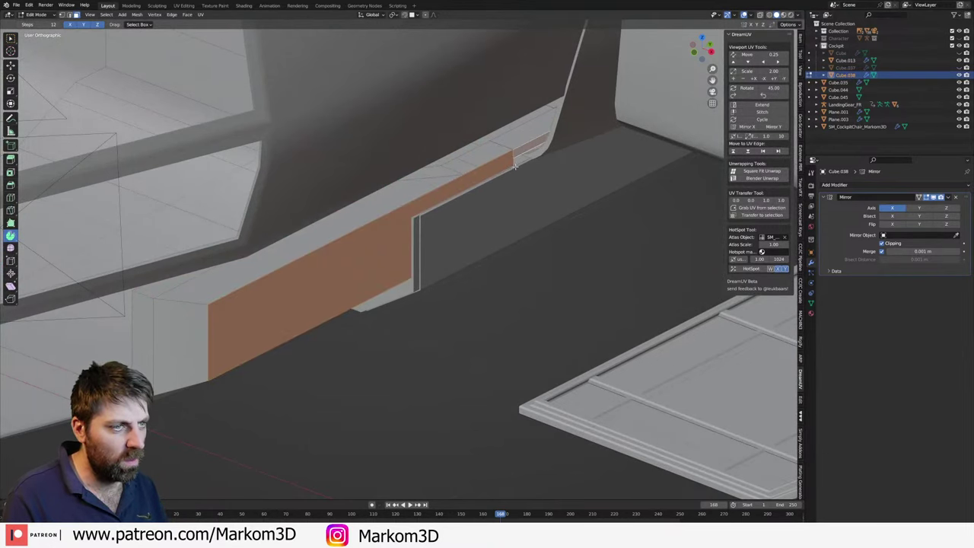
- Delete the two selected strip faces and the selected edges to open a gap
{"action": "key", "text": "x"}
{"action": "left_click", "coordinate": [515, 166]}
{"action": "key", "text": "a"}
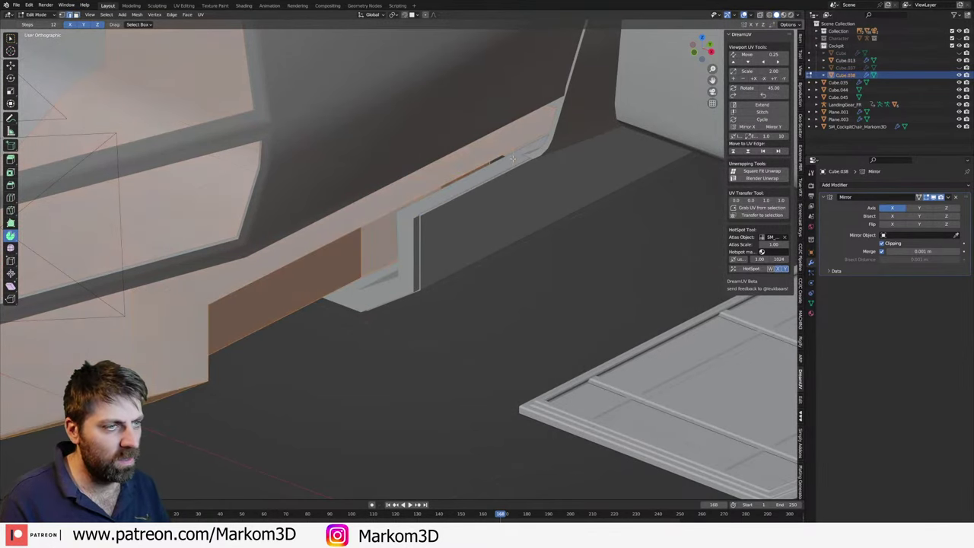
{"action": "key", "text": "ctrl+z"}
{"action": "key", "text": "x"}
{"action": "middle_click_drag", "start_coordinate": [443, 208], "coordinate": [476, 179]}
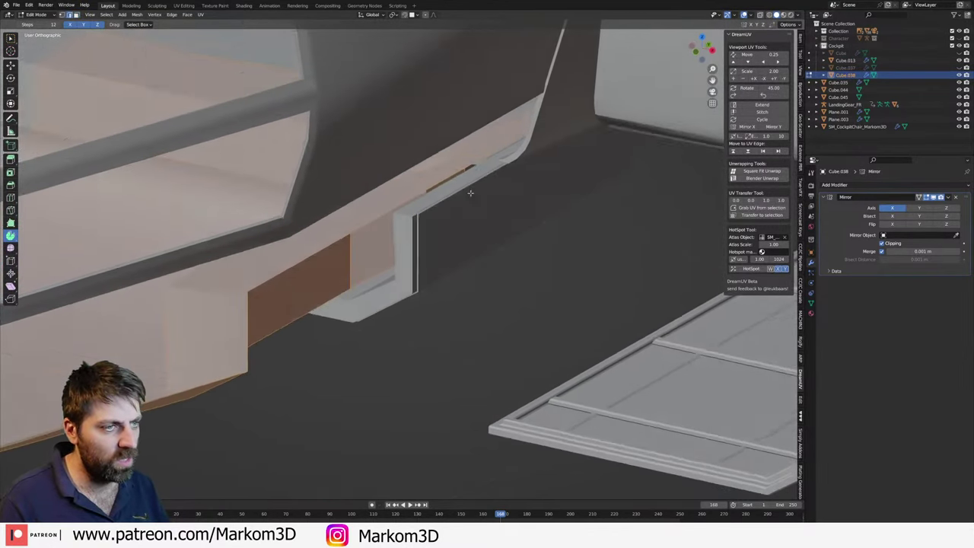
{"action": "key", "text": "x"}
{"action": "left_click", "coordinate": [480, 172]}
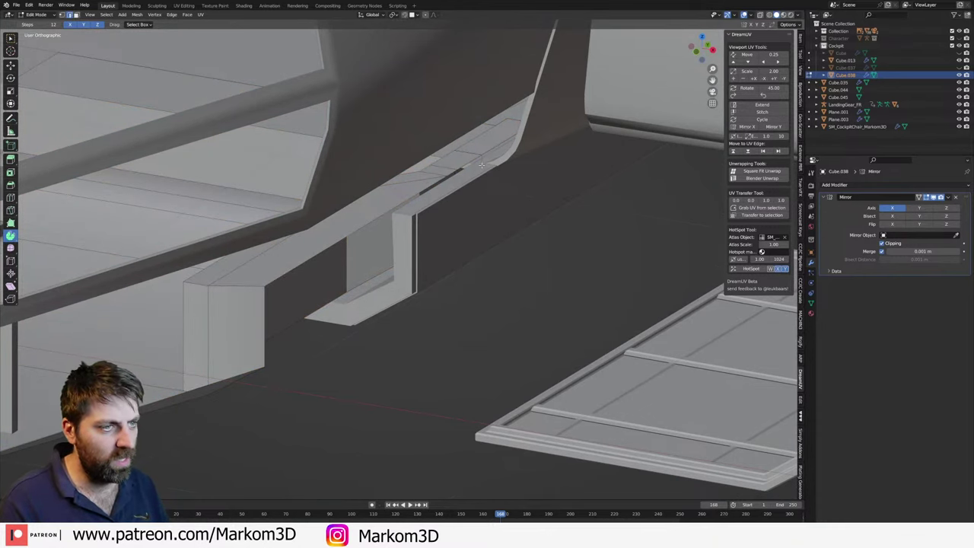
{"action": "key", "text": "x"}
{"action": "left_click", "coordinate": [480, 163]}
- Check the cut cockpit frame in wireframe from the top view
{"action": "key", "text": "z"}
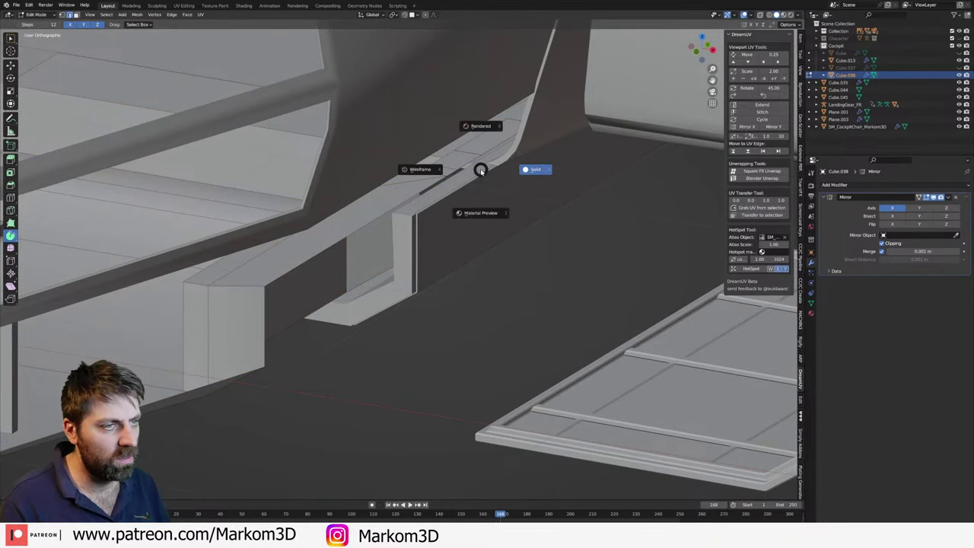
{"action": "left_click", "coordinate": [456, 180]}
{"action": "mouse_move", "coordinate": [455, 180]}
{"action": "middle_mouse_down"}
{"action": "mouse_move", "coordinate": [479, 189]}
{"action": "mouse_move", "coordinate": [469, 274]}
{"action": "mouse_move", "coordinate": [446, 326]}
{"action": "mouse_move", "coordinate": [391, 379]}
{"action": "middle_mouse_up"}
{"action": "key", "text": "shift+z"}
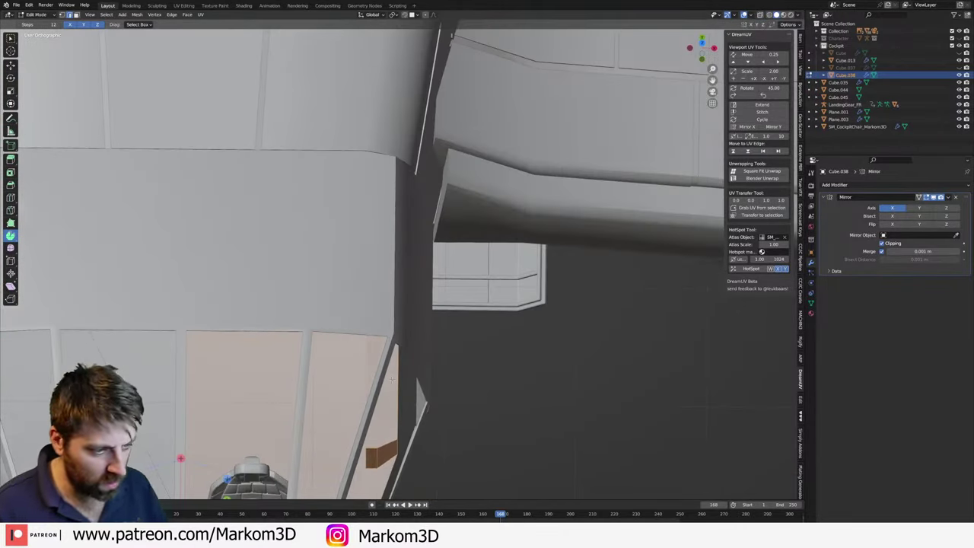
{"action": "key", "text": "KP_7"}
{"action": "key", "text": "z"}
{"action": "left_click", "coordinate": [366, 391]}
- Exit Edit Mode in solid shading and hide the outer hull shell with H
{"action": "key", "text": "Tab"}
{"action": "scroll", "coordinate": [428, 395], "scroll_direction": "down", "scroll_amount": 5}
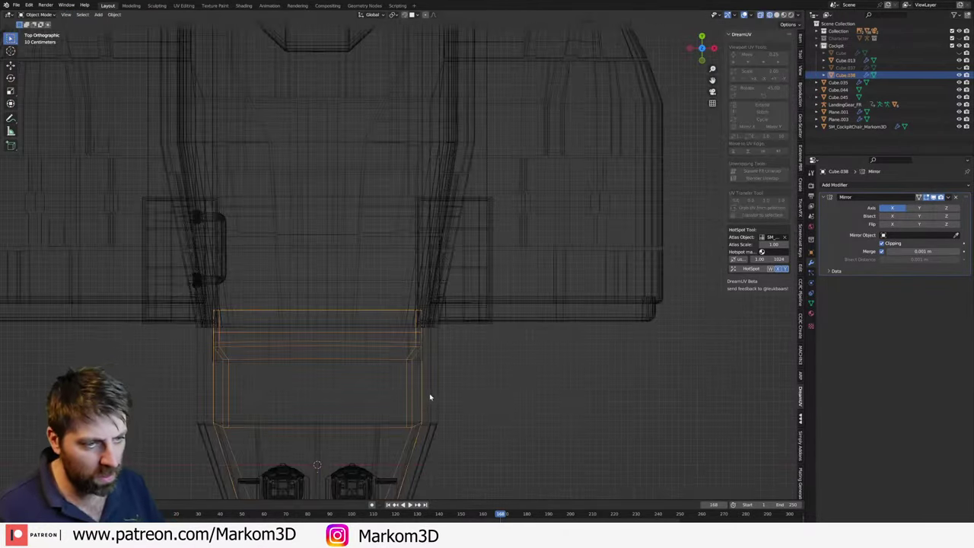
{"action": "key", "text": "z"}
{"action": "left_click", "coordinate": [484, 408]}
{"action": "middle_click_drag", "start_coordinate": [484, 407], "coordinate": [405, 348]}
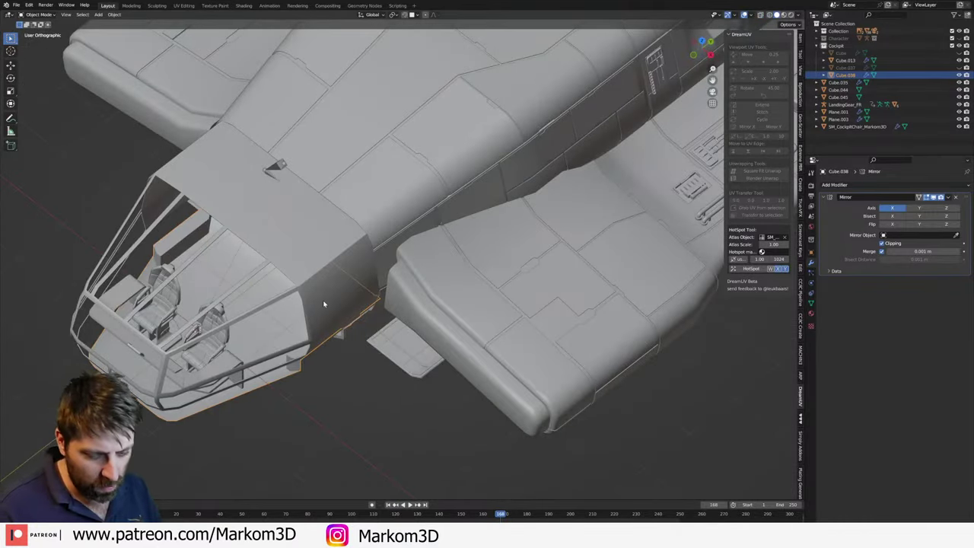
{"action": "key", "text": "alt+h"}
{"action": "left_click", "coordinate": [338, 285]}
{"action": "key", "text": "h"}
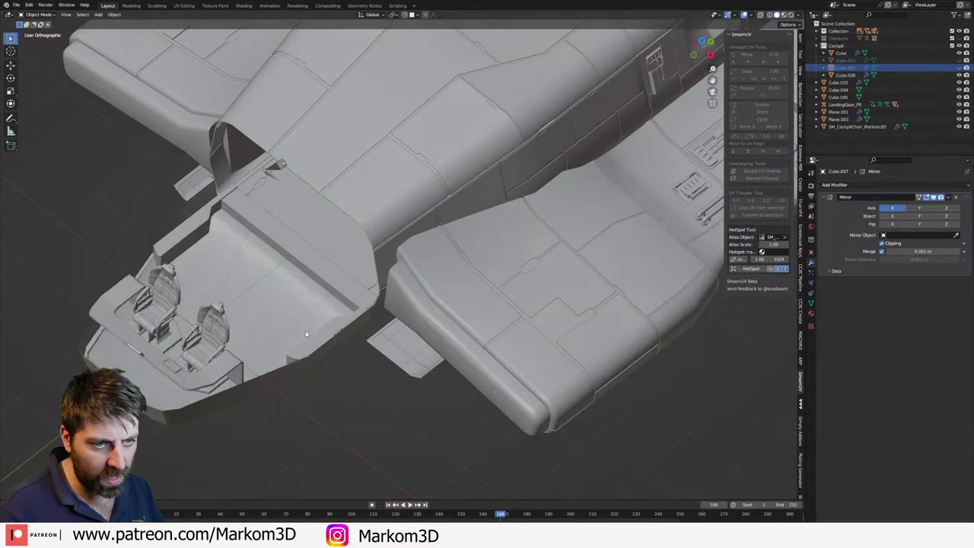
- Edit the cockpit side wall object and move its selected edge along Y
{"action": "middle_click_drag", "start_coordinate": [306, 334], "coordinate": [426, 365]}
{"action": "scroll", "coordinate": [427, 365], "scroll_direction": "up", "scroll_amount": 4}
{"action": "left_click", "coordinate": [427, 411]}
{"action": "key", "text": "Tab"}
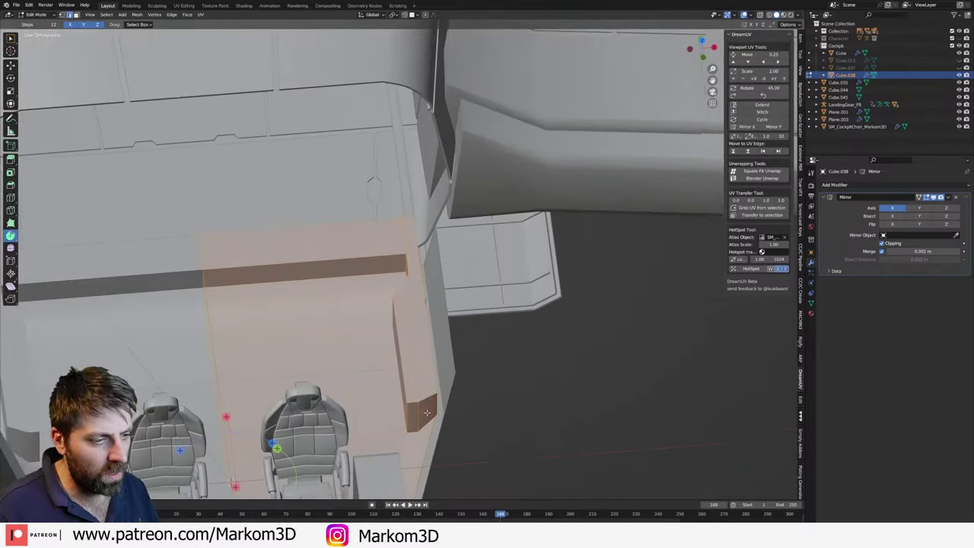
{"action": "middle_click_drag", "start_coordinate": [427, 412], "coordinate": [439, 400]}
{"action": "key", "text": "alt+a"}
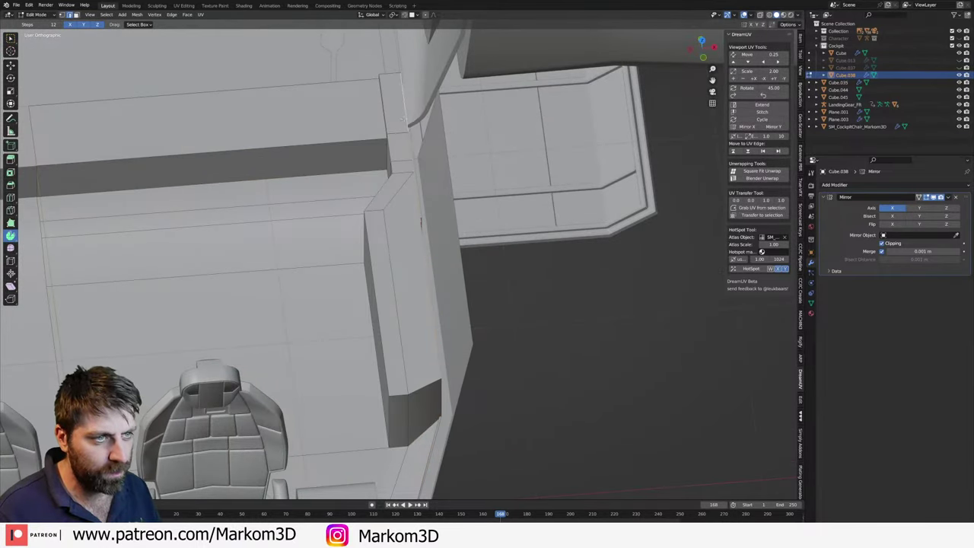
{"action": "key", "text": "g"}
{"action": "key", "text": "y"}
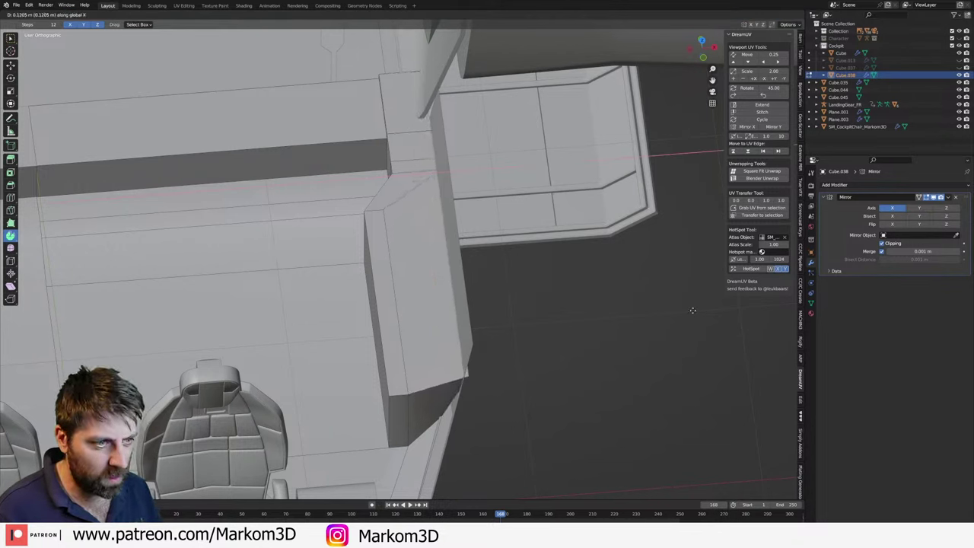
{"action": "left_click", "coordinate": [625, 309]}
- Shift the selection slightly along X to meet the floor edge, then leave Edit Mode
{"action": "mouse_move", "coordinate": [451, 326]}
{"action": "middle_mouse_down"}
{"action": "mouse_move", "coordinate": [392, 337]}
{"action": "mouse_move", "coordinate": [387, 363]}
{"action": "mouse_move", "coordinate": [448, 425]}
{"action": "middle_mouse_up"}
{"action": "scroll", "coordinate": [374, 392], "scroll_direction": "up", "scroll_amount": 3}
{"action": "key", "text": "g"}
{"action": "key", "text": "x"}
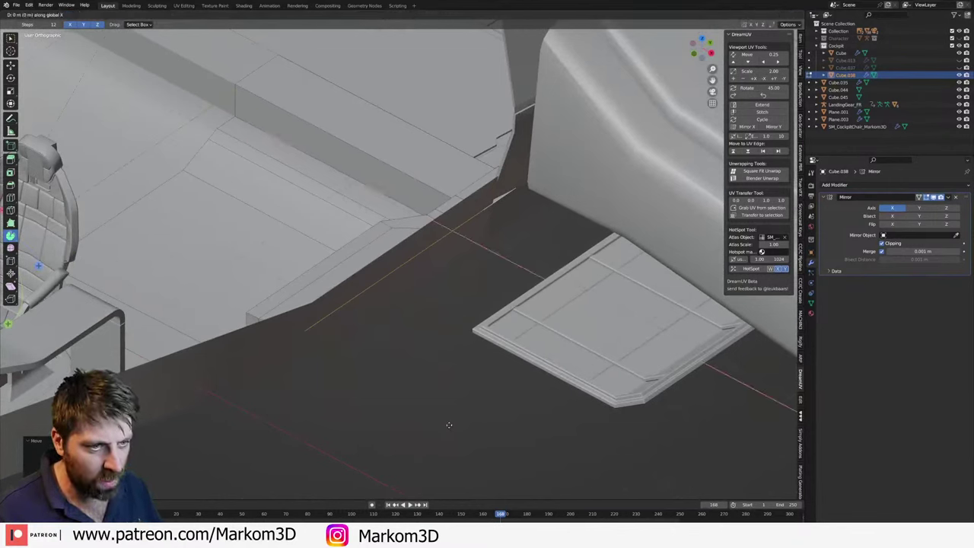
{"action": "left_click", "coordinate": [436, 416]}
{"action": "key", "text": "Tab"}
- Add a Solidify modifier to the cockpit floor with 0.03 m thickness
{"action": "left_click", "coordinate": [322, 322]}
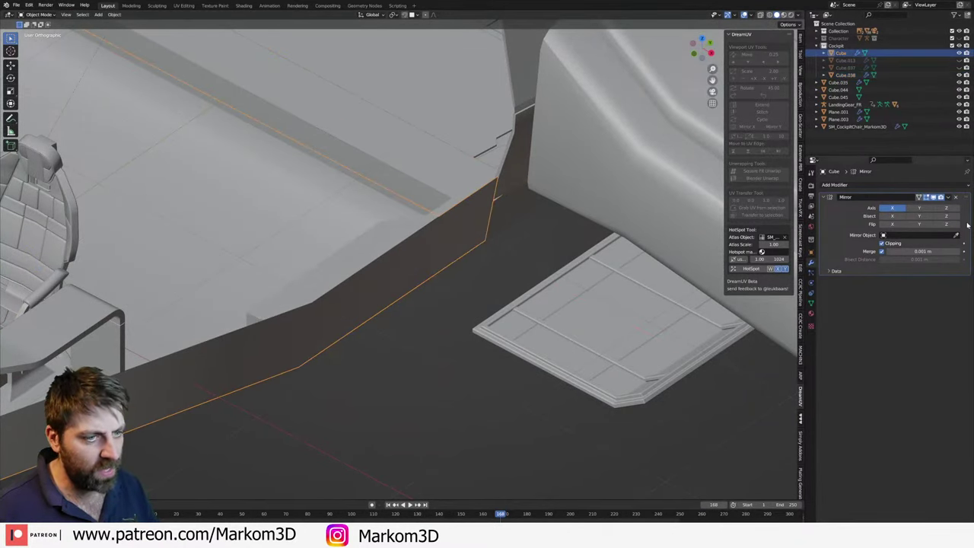
{"action": "left_click", "coordinate": [841, 185]}
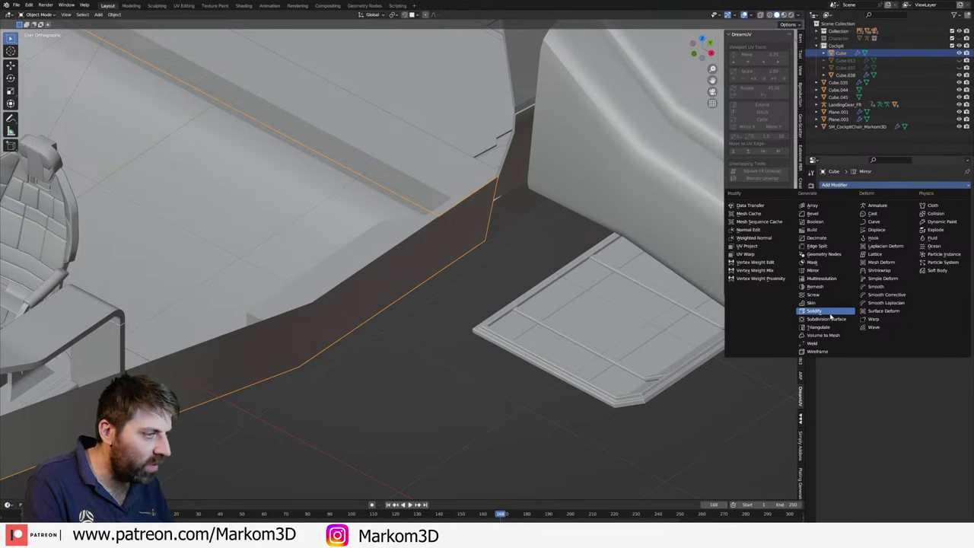
{"action": "left_click", "coordinate": [831, 314]}
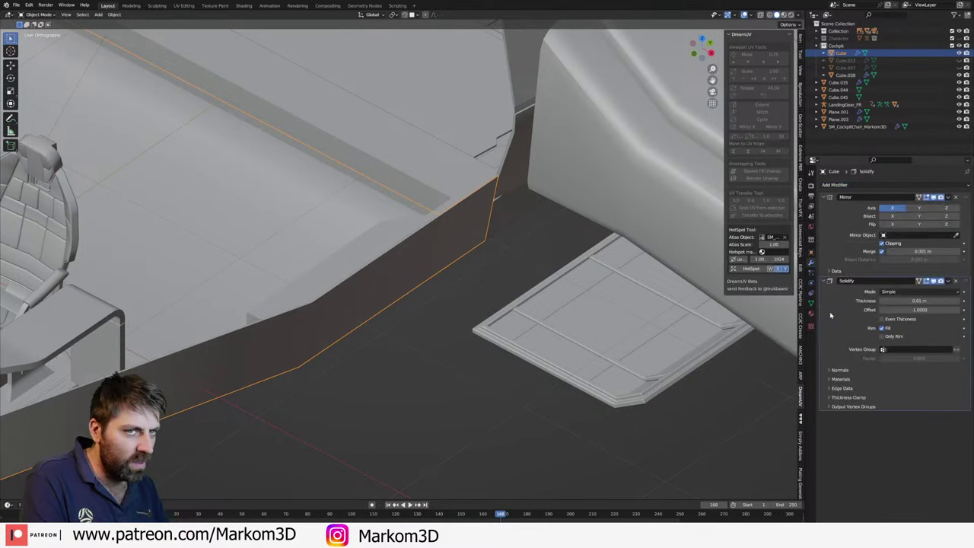
{"action": "left_click", "coordinate": [959, 301]}
{"action": "left_click", "coordinate": [960, 302]}
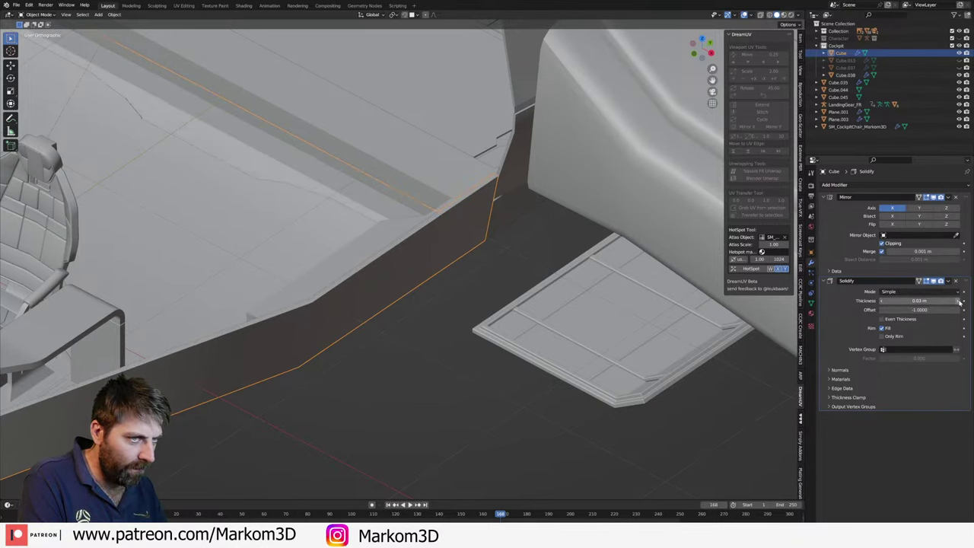
- Select the cockpit interior block Cube.038 and enter Edit Mode
{"action": "mouse_move", "coordinate": [212, 311]}
{"action": "middle_mouse_down"}
{"action": "mouse_move", "coordinate": [384, 238]}
{"action": "mouse_move", "coordinate": [335, 251]}
{"action": "mouse_move", "coordinate": [281, 306]}
{"action": "middle_mouse_up"}
{"action": "left_click", "coordinate": [390, 207]}
{"action": "key", "text": "Tab"}
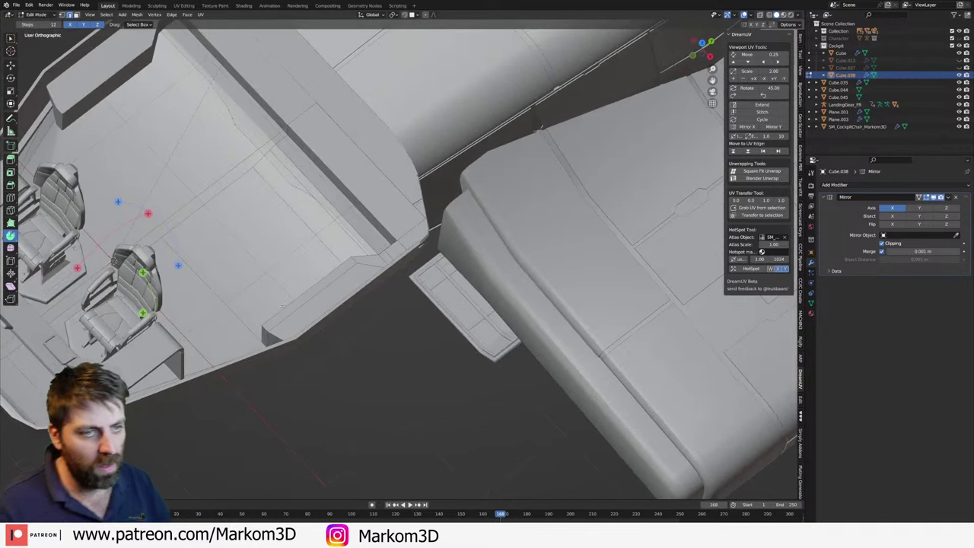
- Raise the cockpit floor face vertically along Z to sit under the seats
{"action": "left_click", "coordinate": [281, 306]}
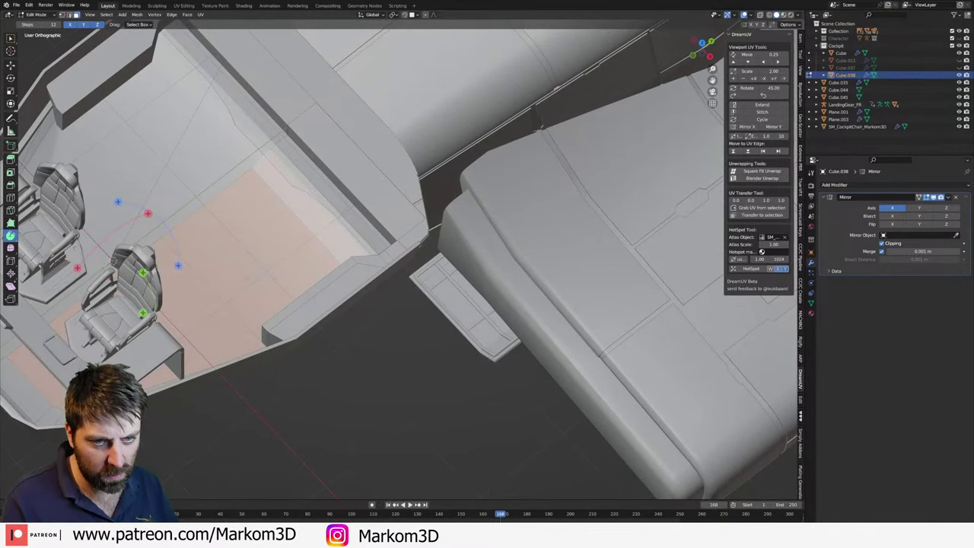
{"action": "mouse_move", "coordinate": [245, 275]}
{"action": "middle_mouse_down"}
{"action": "mouse_move", "coordinate": [286, 212]}
{"action": "mouse_move", "coordinate": [319, 253]}
{"action": "middle_mouse_up"}
{"action": "key", "text": "g"}
{"action": "key", "text": "z"}
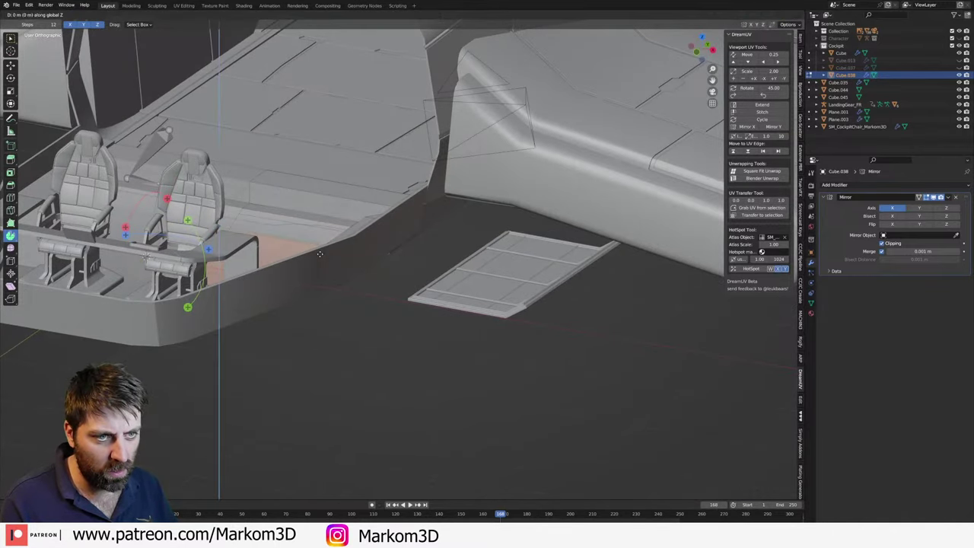
{"action": "left_click", "coordinate": [328, 183]}
{"action": "mouse_move", "coordinate": [328, 184]}
{"action": "middle_mouse_down"}
{"action": "mouse_move", "coordinate": [298, 203]}
{"action": "mouse_move", "coordinate": [343, 228]}
{"action": "mouse_move", "coordinate": [380, 190]}
{"action": "mouse_move", "coordinate": [423, 254]}
{"action": "mouse_move", "coordinate": [381, 258]}
{"action": "mouse_move", "coordinate": [358, 305]}
{"action": "mouse_move", "coordinate": [331, 265]}
{"action": "mouse_move", "coordinate": [447, 404]}
{"action": "middle_mouse_up"}
{"action": "key", "text": "Tab"}
- Check the seats in see-through view, then nudge the selection further along Z
{"action": "scroll", "coordinate": [422, 254], "scroll_direction": "up", "scroll_amount": 2}
{"action": "key", "text": "Tab"}
{"action": "scroll", "coordinate": [357, 304], "scroll_direction": "up", "scroll_amount": 2}
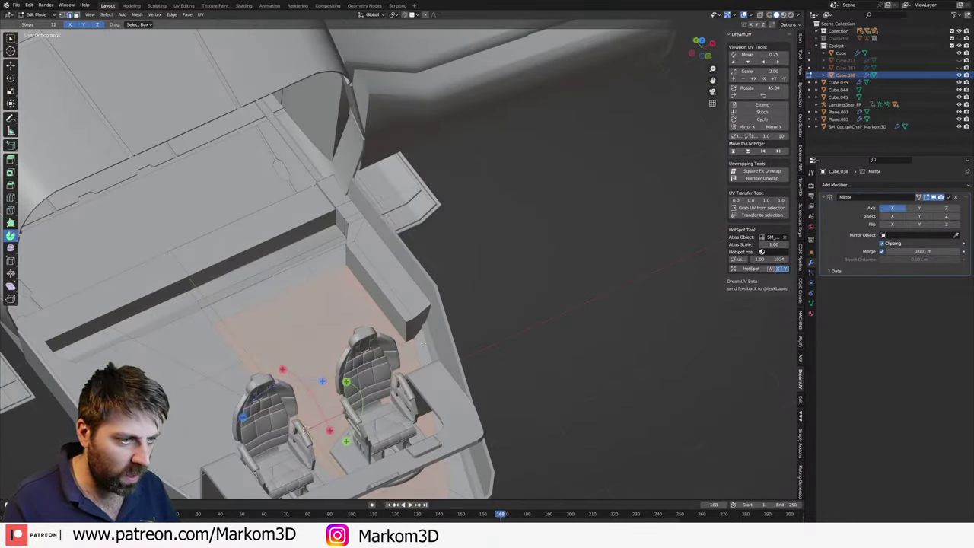
{"action": "middle_click_drag", "start_coordinate": [426, 329], "coordinate": [420, 320]}
{"action": "key", "text": "shift+z"}
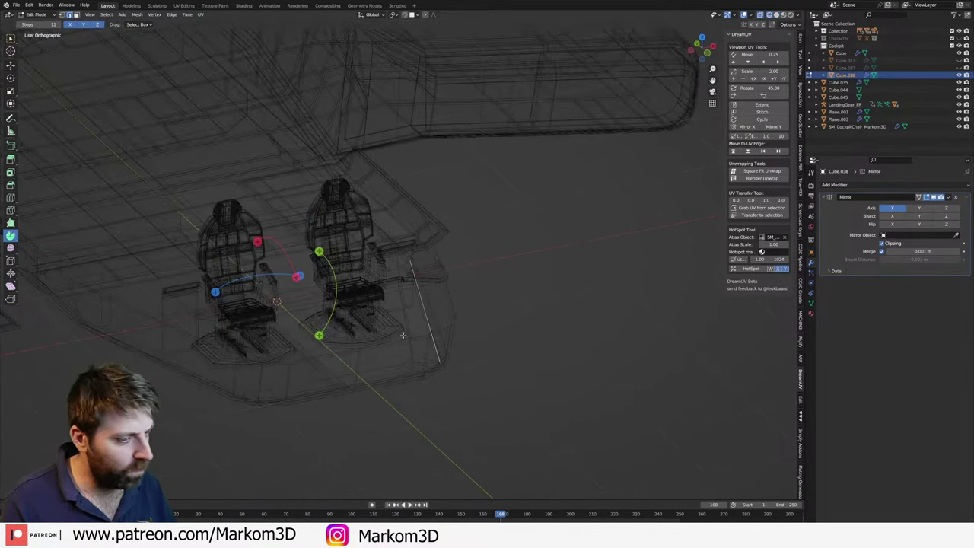
{"action": "key", "text": "z"}
{"action": "left_click", "coordinate": [458, 309]}
{"action": "key", "text": "g"}
{"action": "key", "text": "z"}
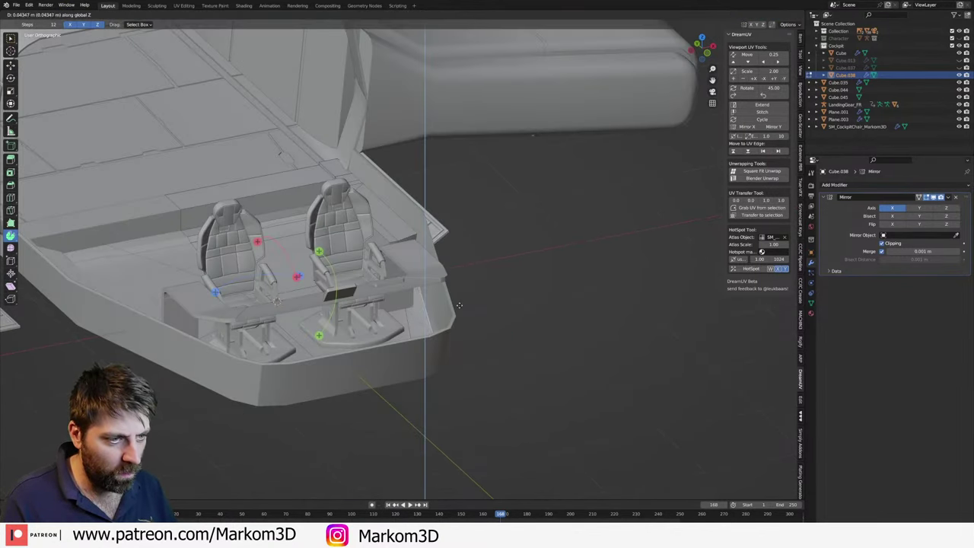
{"action": "left_click", "coordinate": [459, 305]}
{"action": "mouse_move", "coordinate": [456, 304]}
{"action": "middle_mouse_down"}
{"action": "mouse_move", "coordinate": [418, 326]}
{"action": "mouse_move", "coordinate": [408, 319]}
{"action": "mouse_move", "coordinate": [424, 226]}
{"action": "middle_mouse_up"}
- Select the whole Cube.038 mesh and merge overlapping vertices by distance
{"action": "key", "text": "Tab"}
{"action": "scroll", "coordinate": [411, 259], "scroll_direction": "up", "scroll_amount": 1}
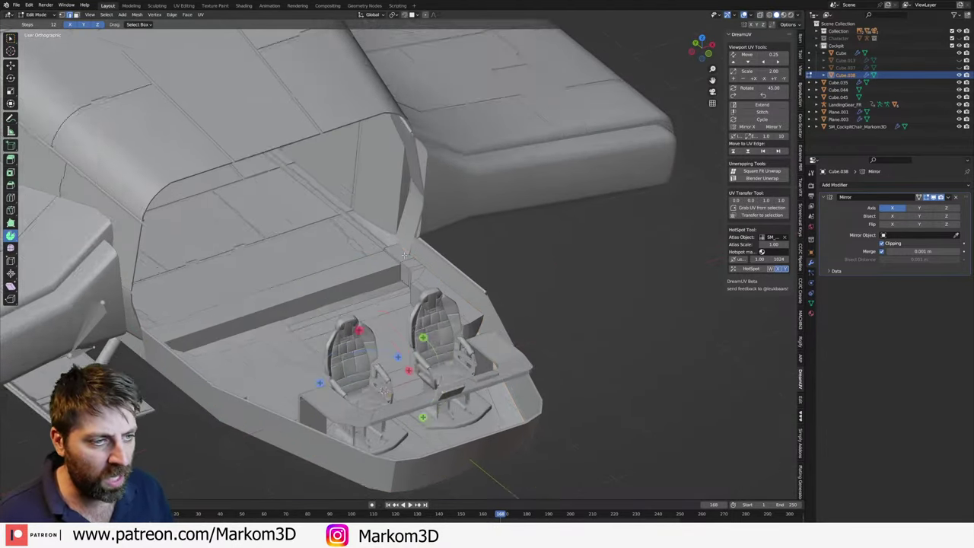
{"action": "scroll", "coordinate": [413, 259], "scroll_direction": "up", "scroll_amount": 2}
{"action": "key", "text": "a"}
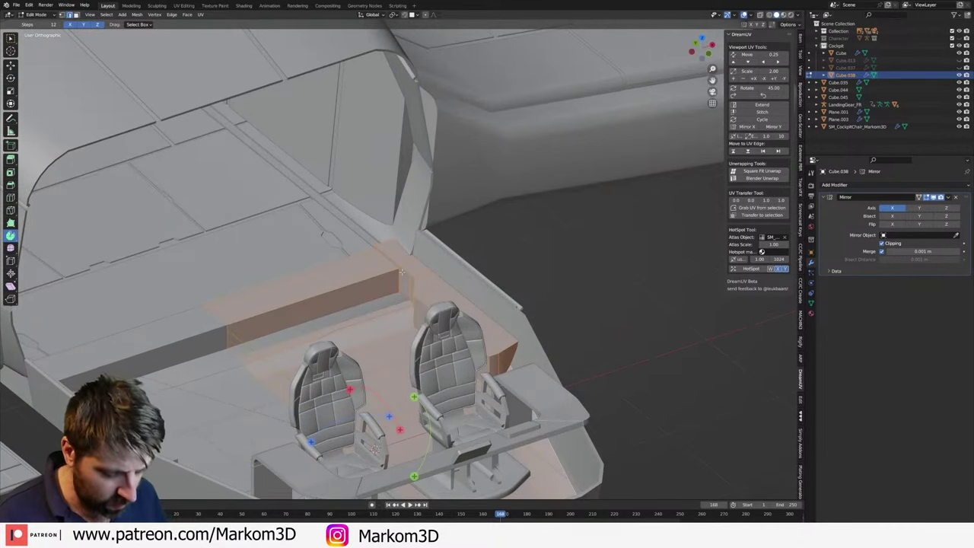
{"action": "key", "text": "m"}
{"action": "left_click", "coordinate": [402, 272]}
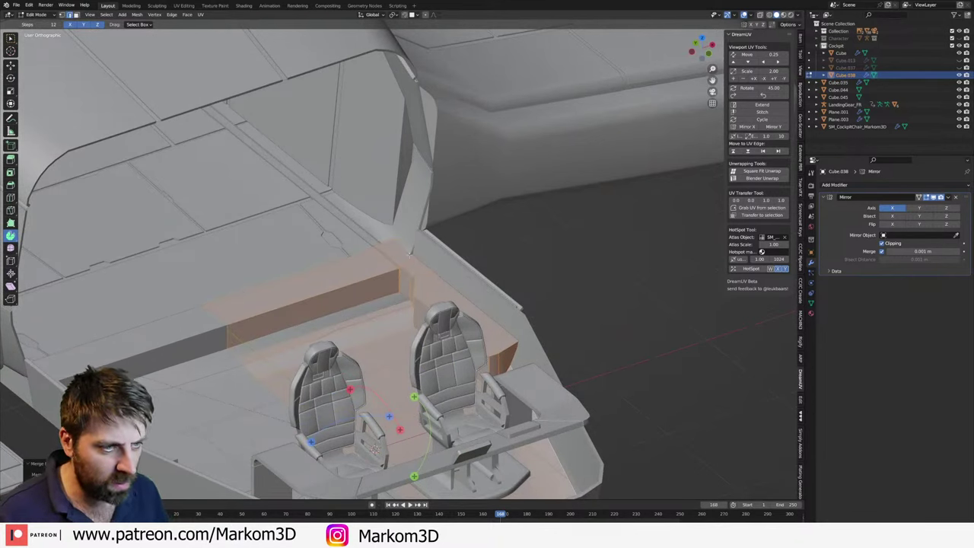
{"action": "key", "text": "alt+a"}
{"action": "left_click", "coordinate": [411, 275]}
- In wireframe, pick out the cockpit wall's loose corner vertices and edge loop
{"action": "key", "text": "z"}
{"action": "left_click", "coordinate": [347, 274]}
{"action": "scroll", "coordinate": [352, 257], "scroll_direction": "up", "scroll_amount": 4}
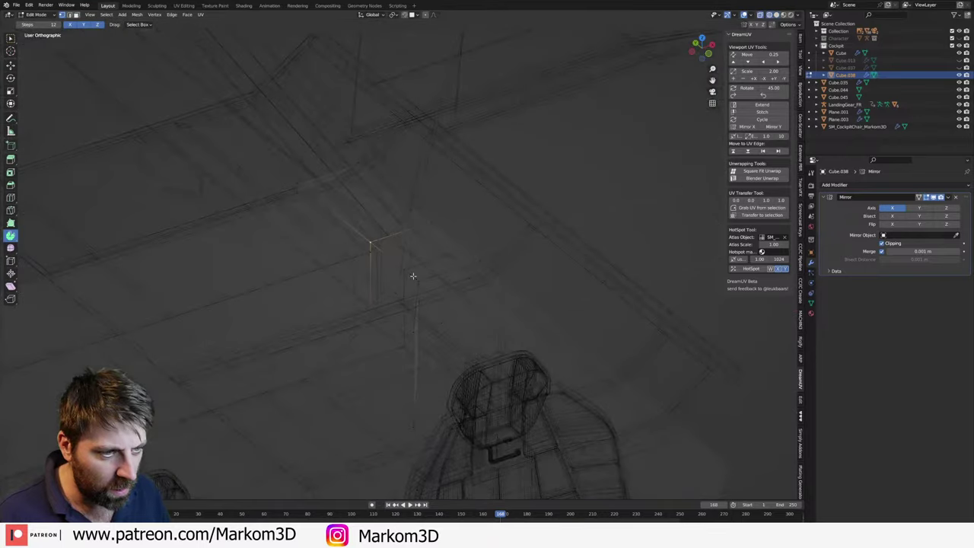
{"action": "key", "text": "ctrl+l"}
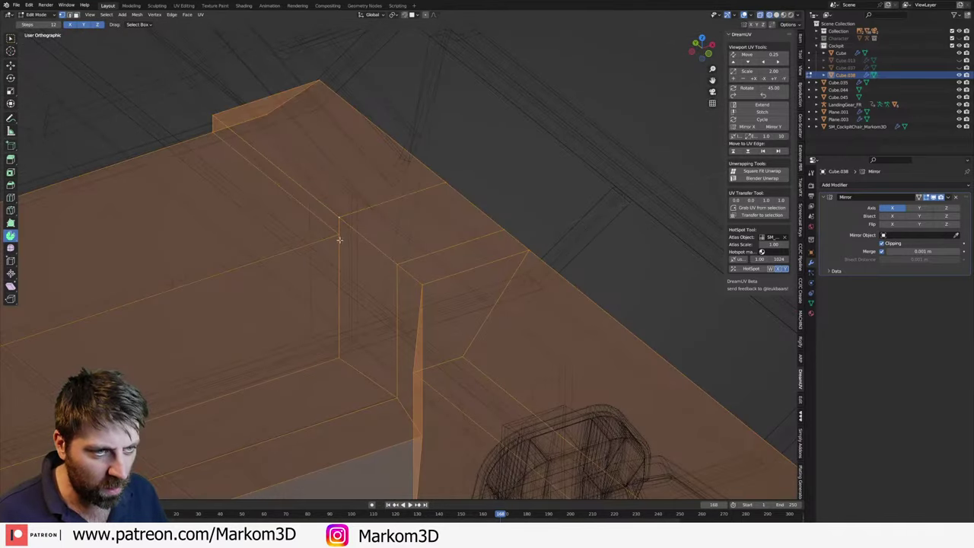
{"action": "left_click", "coordinate": [342, 237]}
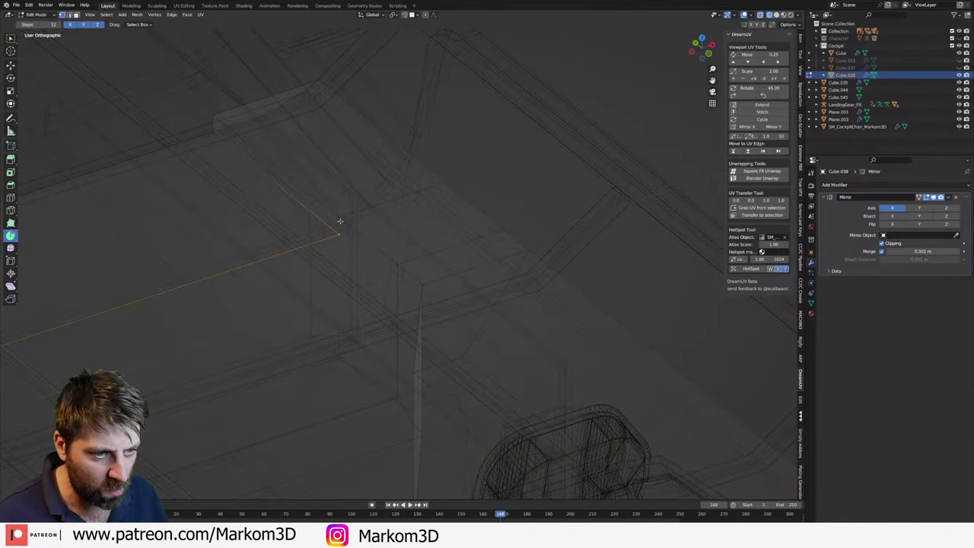
{"action": "left_click", "coordinate": [418, 302], "text": "alt"}
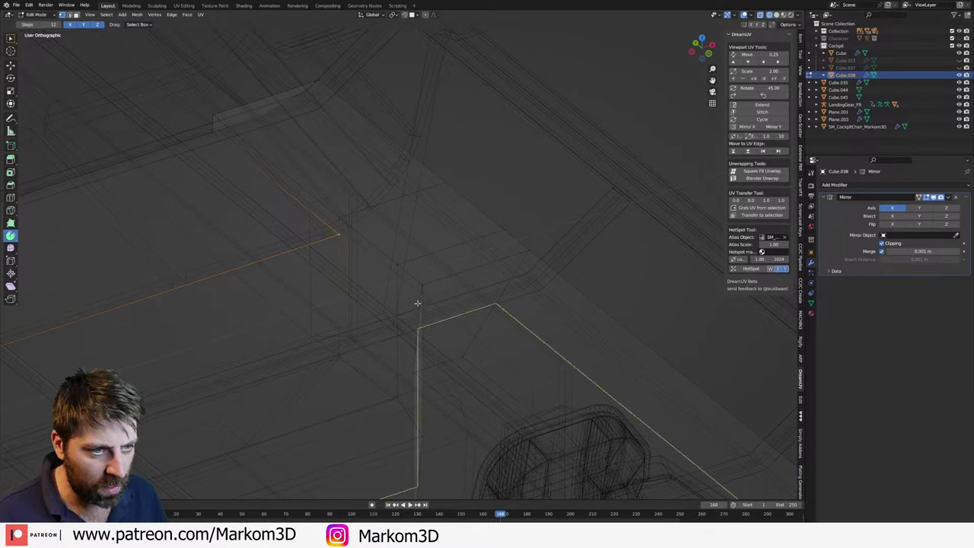
{"action": "key", "text": "g"}
{"action": "key", "text": "g"}
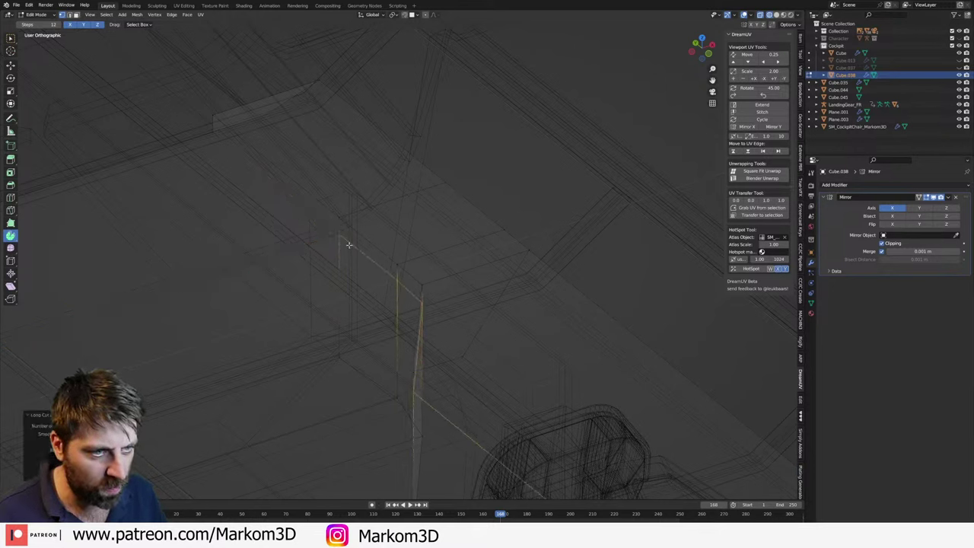
{"action": "right_click", "coordinate": [347, 244]}
- Merge the loose corner vertices at their centre and deselect
{"action": "left_click", "coordinate": [339, 240]}
{"action": "key", "text": "m"}
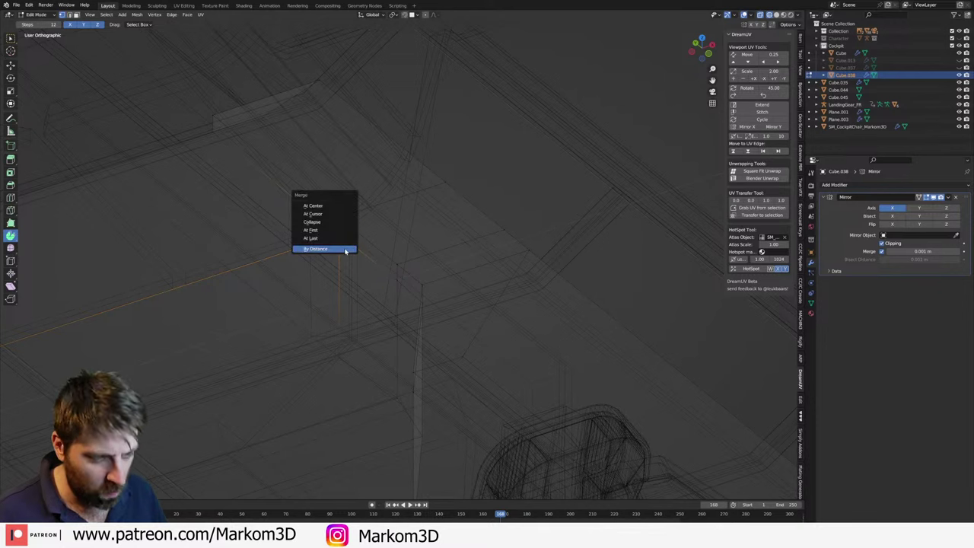
{"action": "left_click", "coordinate": [338, 207]}
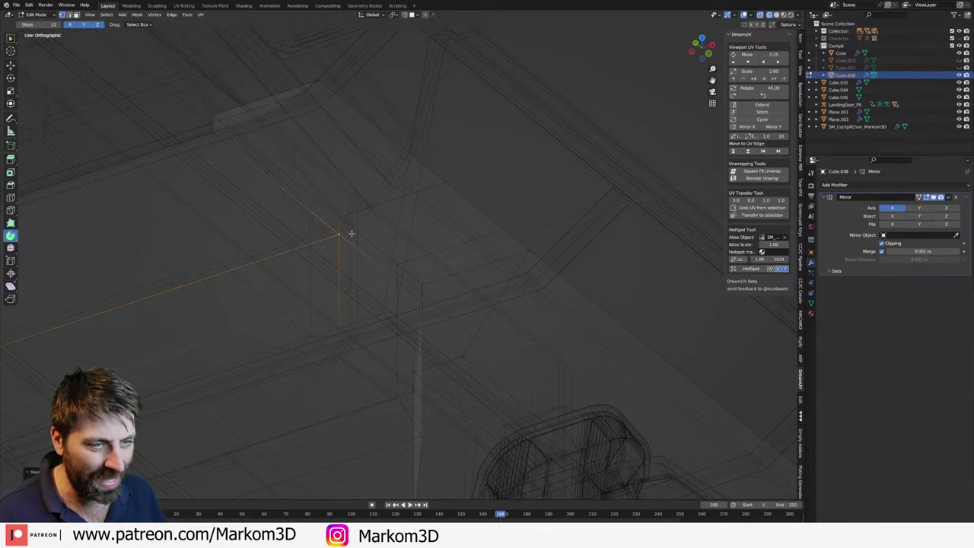
{"action": "key", "text": "alt+a"}
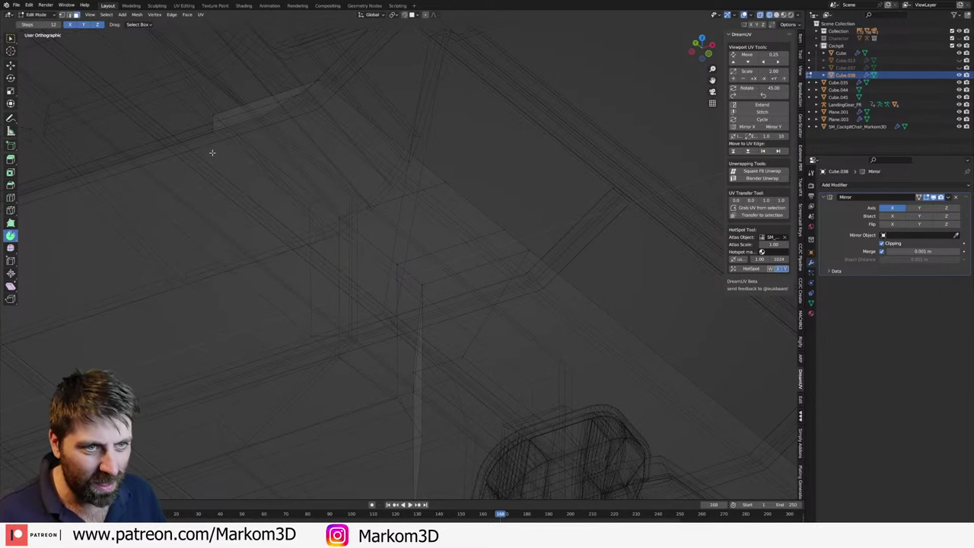
- Select the connected wall piece, then pick the upper corner vertex of its edge
{"action": "key", "text": "1"}
{"action": "key", "text": "l"}
{"action": "key", "text": "3"}
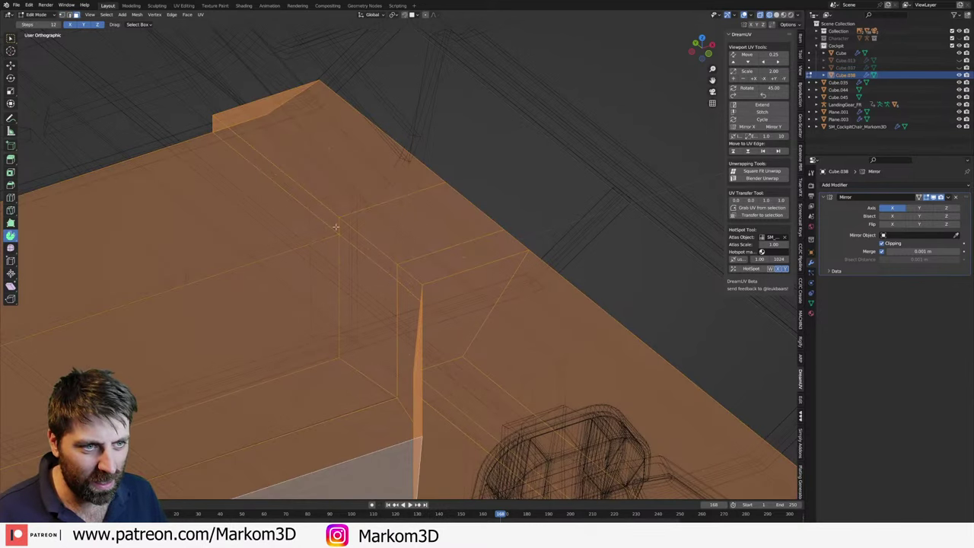
{"action": "key", "text": "alt+a"}
{"action": "key", "text": "1"}
{"action": "left_click", "coordinate": [337, 234]}
{"action": "left_click", "coordinate": [213, 136]}
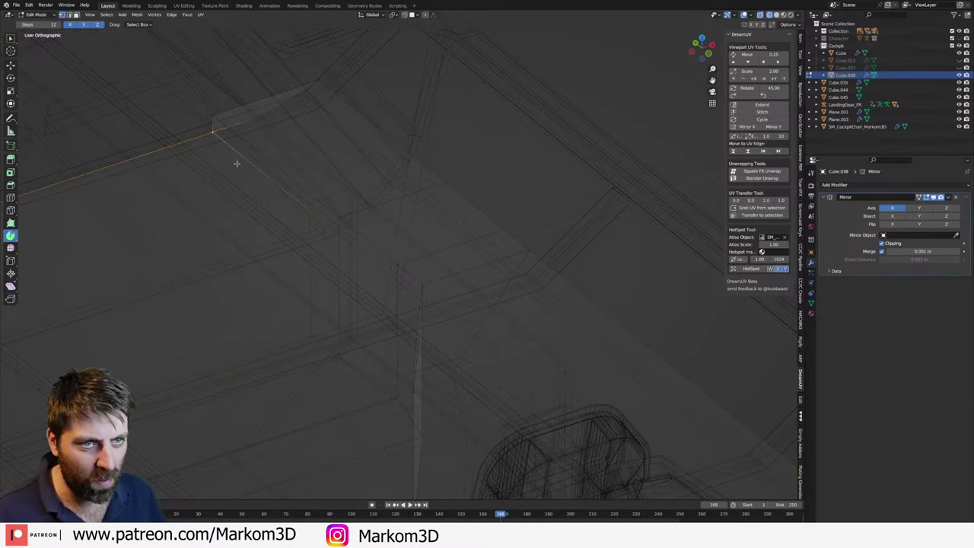
{"action": "left_click", "coordinate": [215, 116]}
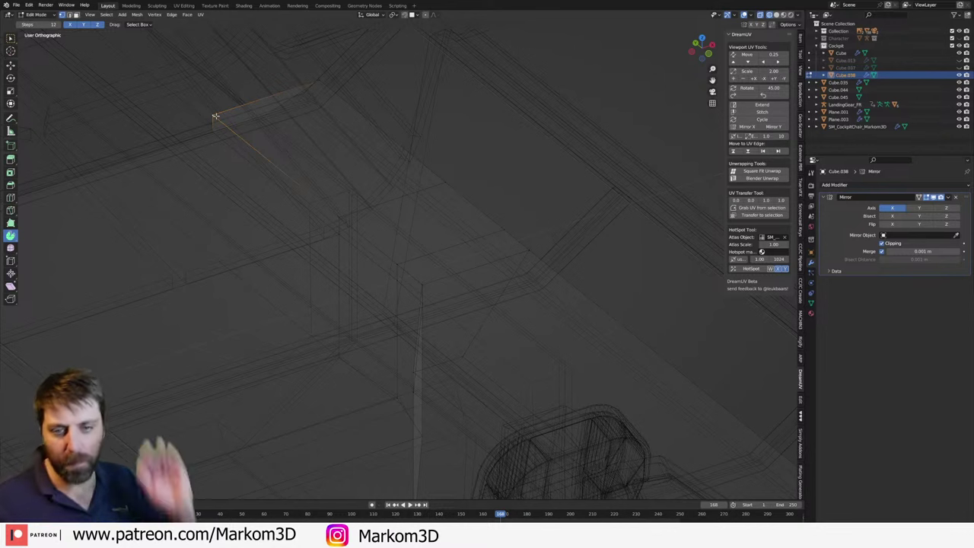
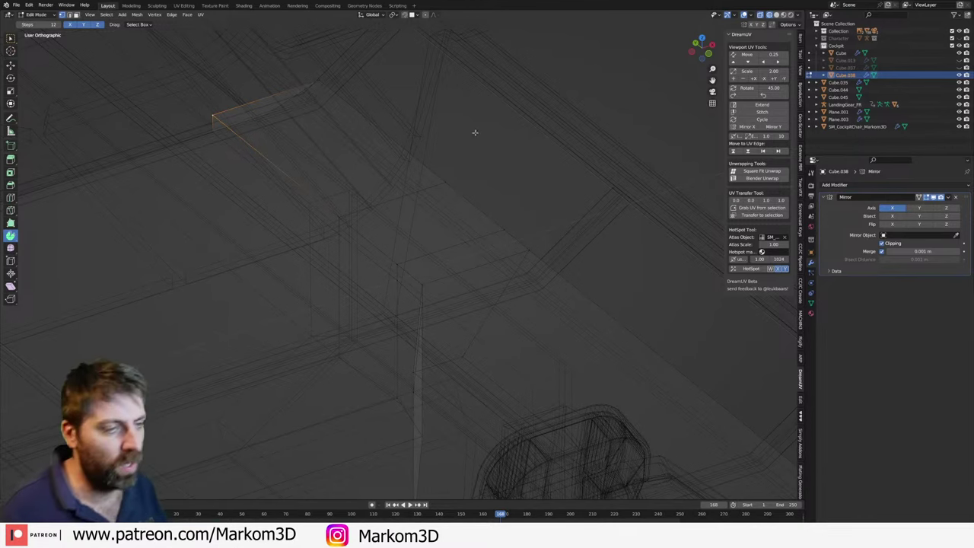
- Switch the viewport to Solid shading to view the cockpit chairs
{"action": "middle_click_drag", "start_coordinate": [474, 130], "coordinate": [444, 130]}
{"action": "key", "text": "z"}
{"action": "left_click", "coordinate": [528, 140]}
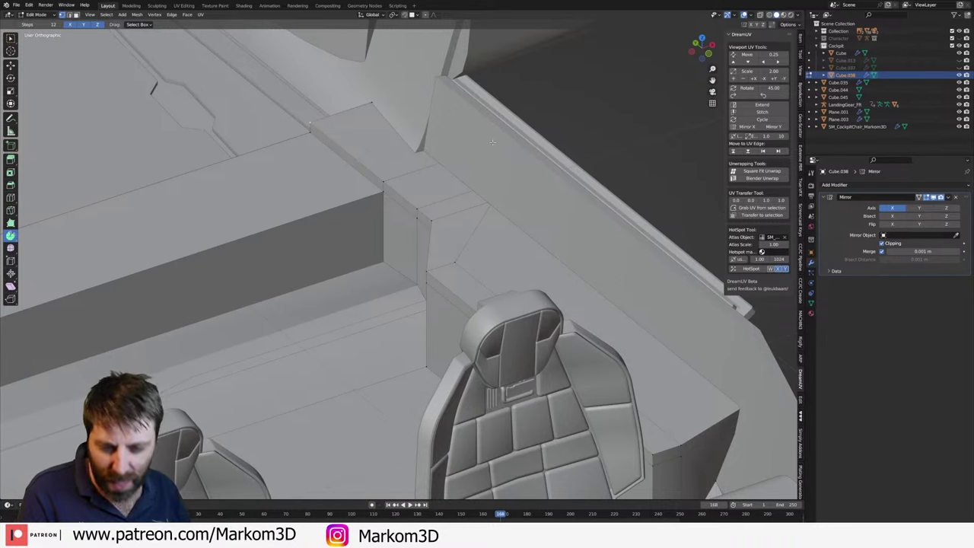
{"action": "mouse_move", "coordinate": [432, 162]}
{"action": "middle_mouse_down", "text": "shift"}
{"action": "mouse_move", "coordinate": [432, 216]}
{"action": "mouse_move", "coordinate": [401, 164]}
{"action": "mouse_move", "coordinate": [426, 145]}
{"action": "middle_mouse_up", "text": "shift"}
- Extrude the box upward and raise its top face into a taller post
{"action": "scroll", "coordinate": [402, 162], "scroll_direction": "down", "scroll_amount": 3}
{"action": "scroll", "coordinate": [426, 145], "scroll_direction": "up", "scroll_amount": 3}
{"action": "key", "text": "e"}
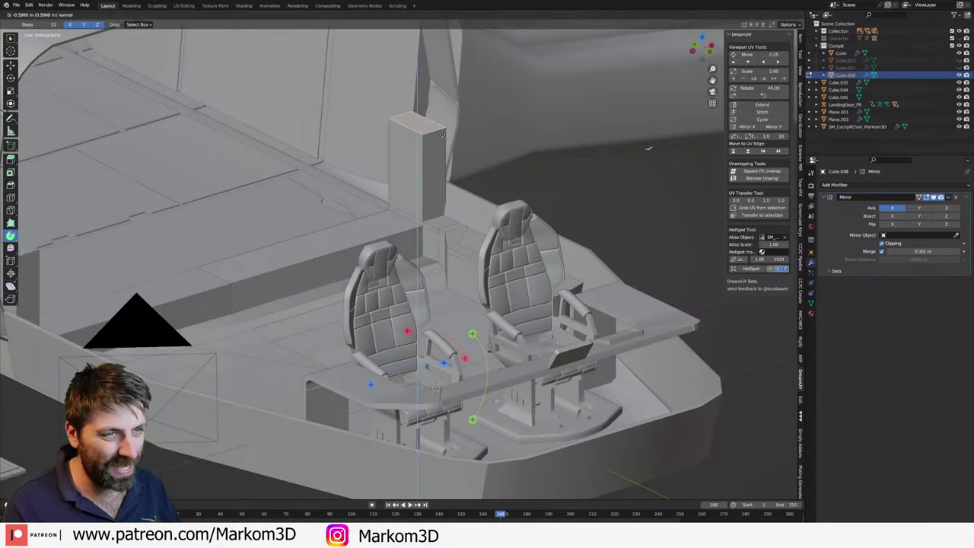
{"action": "left_click", "coordinate": [440, 61]}
{"action": "middle_click_drag", "start_coordinate": [440, 61], "coordinate": [438, 233]}
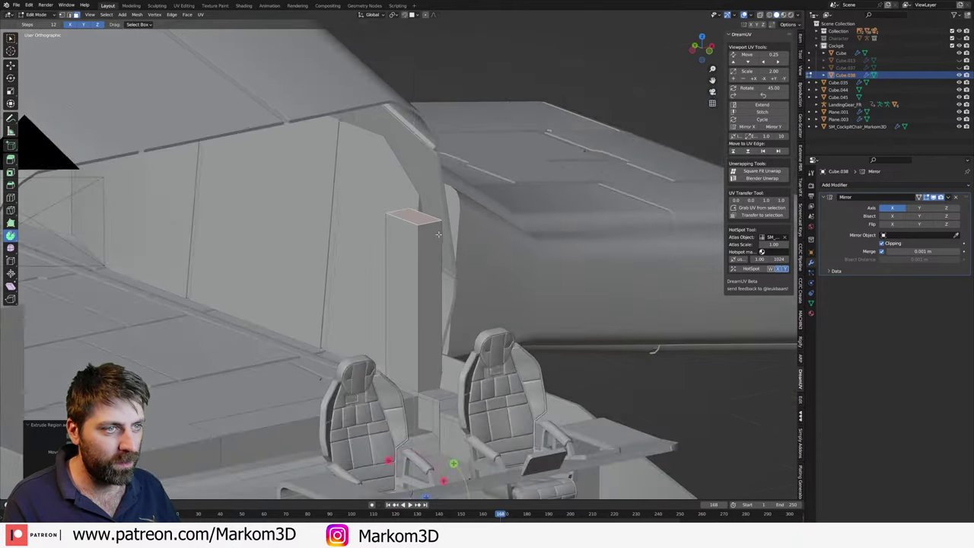
{"action": "key", "text": "g"}
{"action": "left_click", "coordinate": [457, 216]}
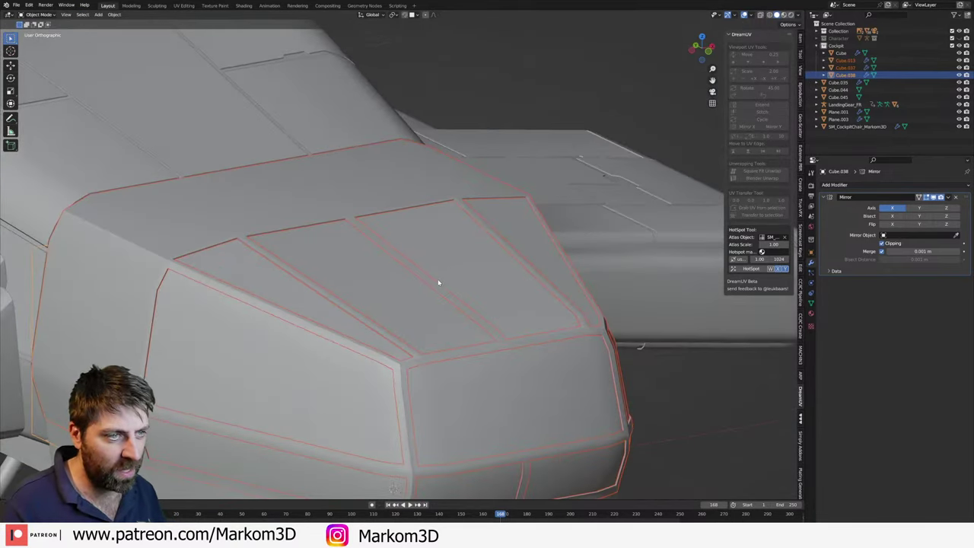
- Hide the canopy glass Cube.037 to expose the cockpit interior
{"action": "left_click", "coordinate": [487, 306]}
{"action": "key", "text": "h"}
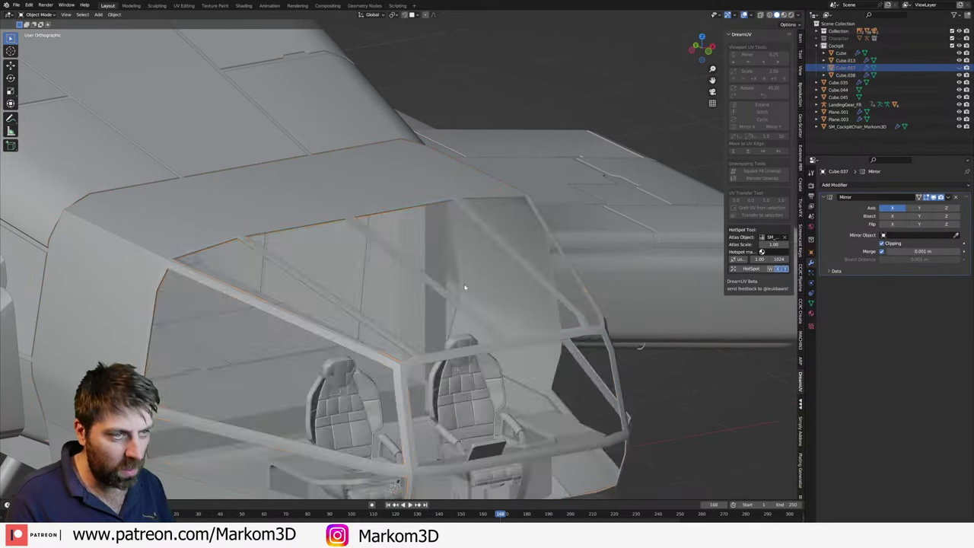
{"action": "middle_click_drag", "start_coordinate": [462, 284], "coordinate": [405, 194]}
- Edit Cube.038 and move its selected faces up along Z twice
{"action": "left_click", "coordinate": [413, 177]}
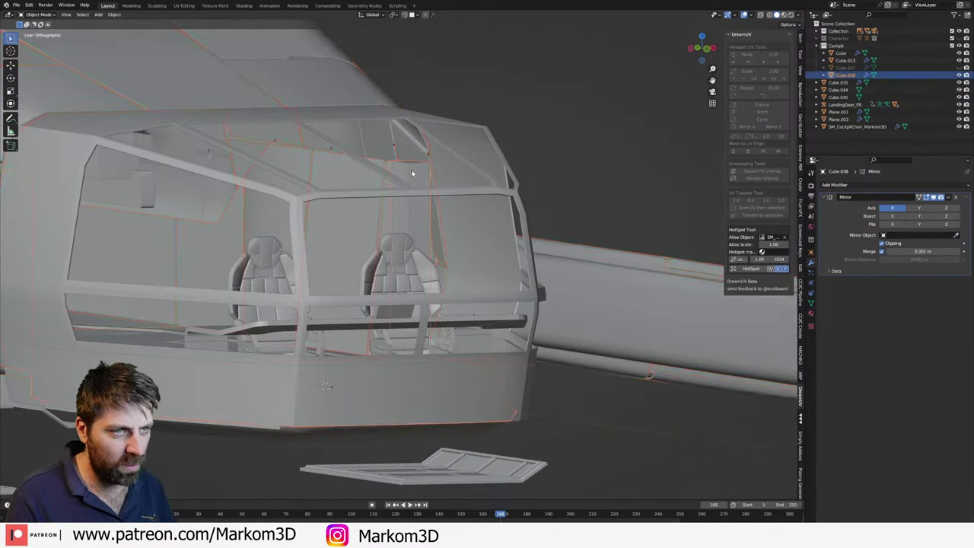
{"action": "key", "text": "Tab"}
{"action": "middle_click_drag", "start_coordinate": [409, 173], "coordinate": [408, 137]}
{"action": "key", "text": "g"}
{"action": "key", "text": "z"}
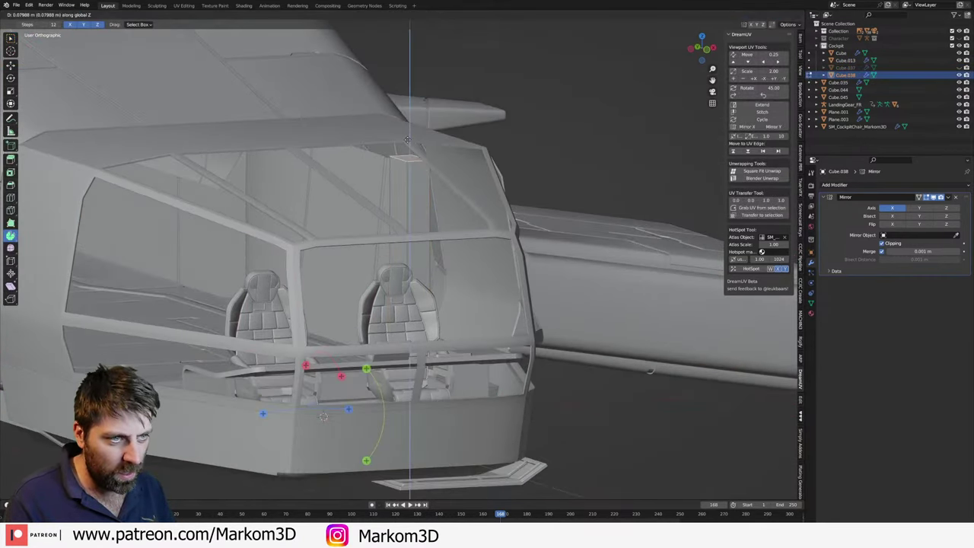
{"action": "left_click", "coordinate": [409, 112]}
{"action": "key", "text": "KP_Decimal"}
{"action": "key", "text": "g"}
{"action": "key", "text": "z"}
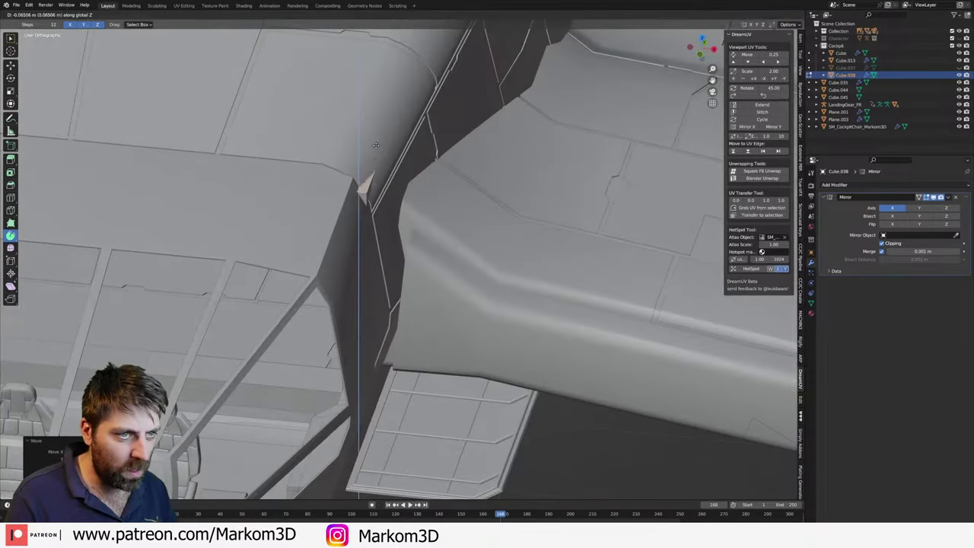
{"action": "left_click", "coordinate": [375, 162]}
- Push the Cube.038 faces further along their normal toward the cockpit ceiling
{"action": "scroll", "coordinate": [374, 162], "scroll_direction": "down", "scroll_amount": 8}
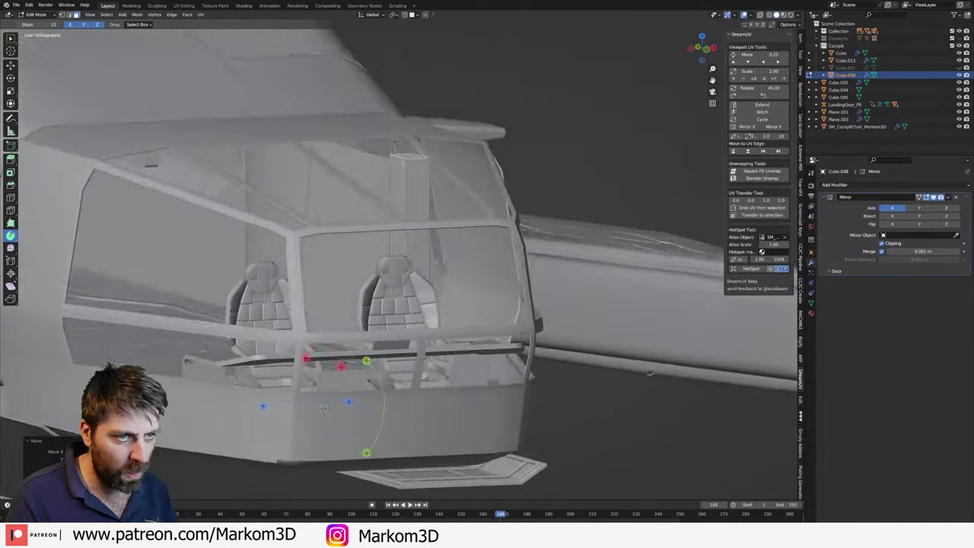
{"action": "key", "text": "g"}
{"action": "key", "text": "z"}
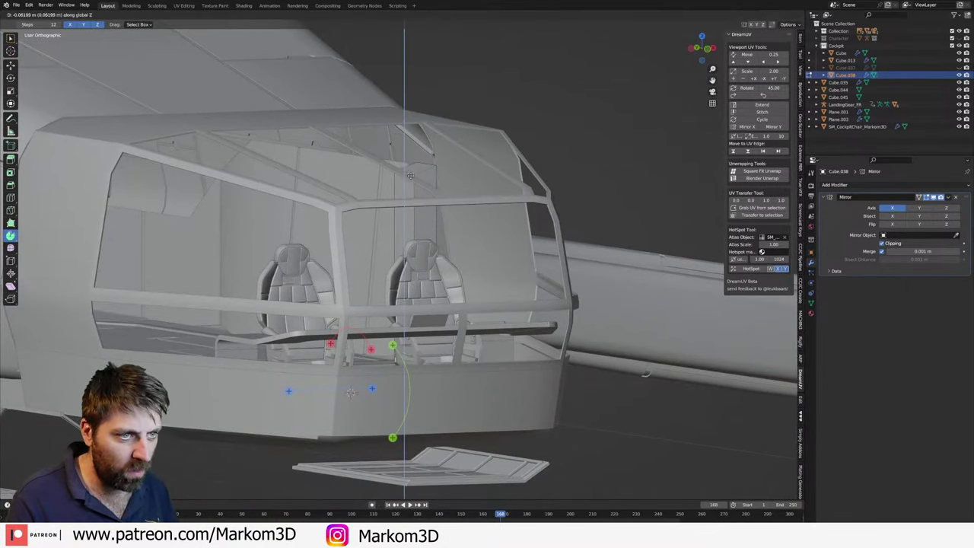
{"action": "key", "text": "z"}
{"action": "mouse_move", "coordinate": [411, 184]}
{"action": "middle_mouse_down"}
{"action": "mouse_move", "coordinate": [372, 124]}
{"action": "mouse_move", "coordinate": [382, 156]}
{"action": "middle_mouse_up"}
{"action": "left_click", "coordinate": [372, 124]}
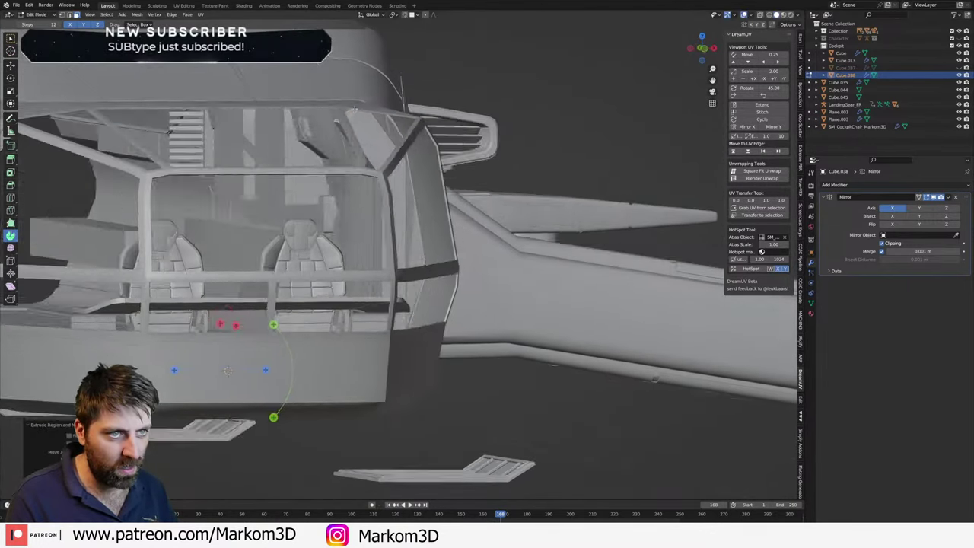
{"action": "scroll", "coordinate": [382, 156], "scroll_direction": "up", "scroll_amount": 2}
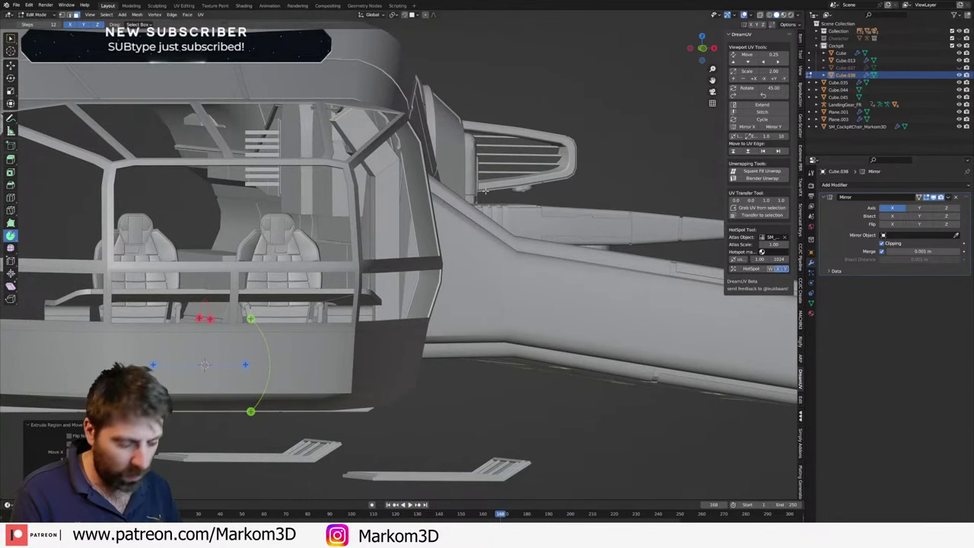
{"action": "scroll", "coordinate": [486, 190], "scroll_direction": "down", "scroll_amount": 2}
- Delete the stray edges near the seats with X > Edges
{"action": "key", "text": "g"}
{"action": "key", "text": "y"}
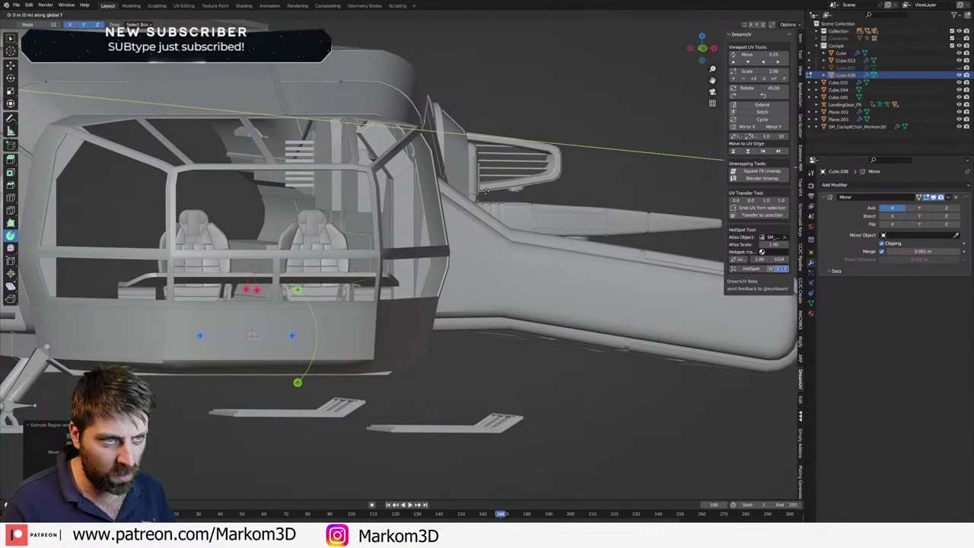
{"action": "key", "text": "x"}
{"action": "key", "text": "Escape"}
{"action": "key", "text": "x"}
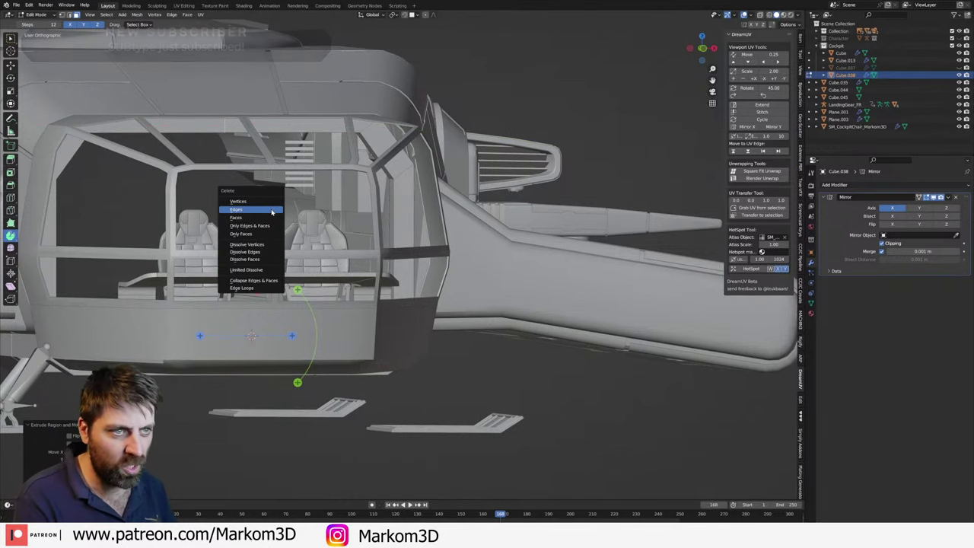
{"action": "left_click", "coordinate": [272, 210]}
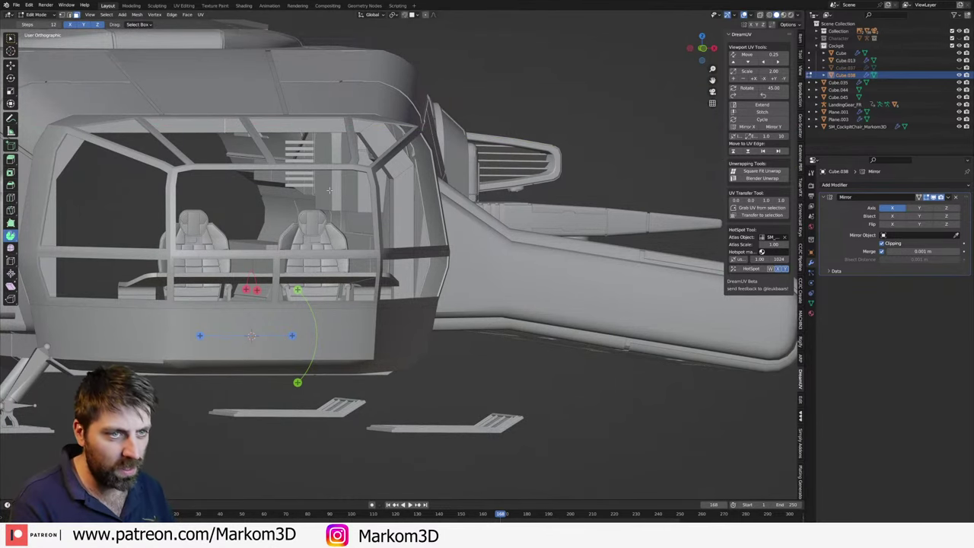
{"action": "key", "text": "x"}
- Switch to wireframe front view and move the ceiling panel edge into place
{"action": "mouse_move", "coordinate": [329, 191]}
{"action": "middle_mouse_down"}
{"action": "mouse_move", "coordinate": [335, 228]}
{"action": "mouse_move", "coordinate": [392, 152]}
{"action": "middle_mouse_up"}
{"action": "scroll", "coordinate": [373, 183], "scroll_direction": "up", "scroll_amount": 3}
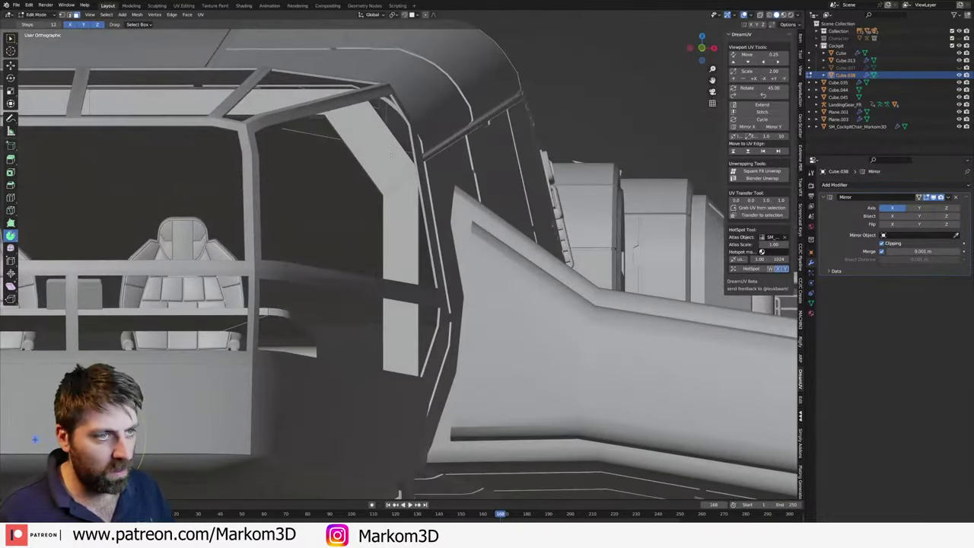
{"action": "scroll", "coordinate": [398, 148], "scroll_direction": "down", "scroll_amount": 3}
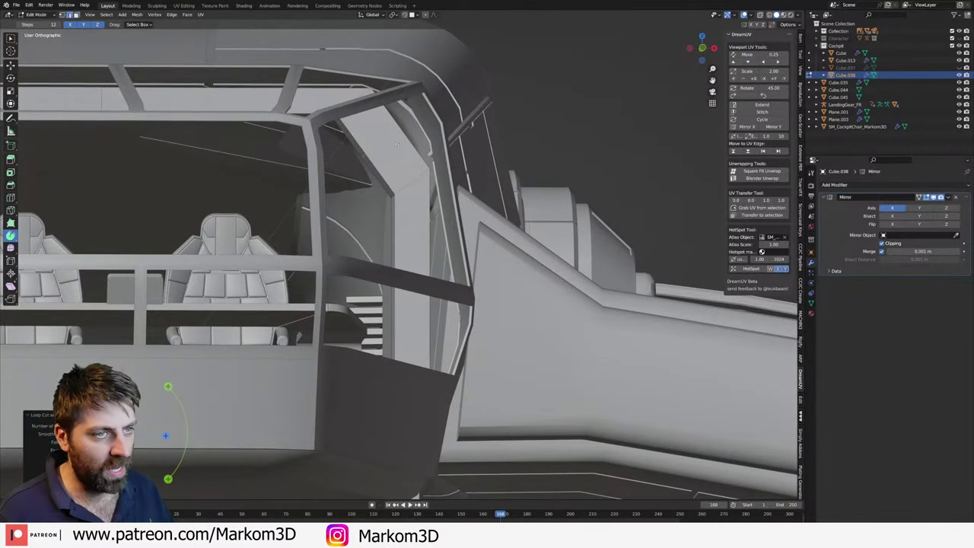
{"action": "scroll", "coordinate": [398, 149], "scroll_direction": "up", "scroll_amount": 4}
{"action": "middle_click_drag", "start_coordinate": [398, 149], "coordinate": [384, 142]}
{"action": "key", "text": "shift+z"}
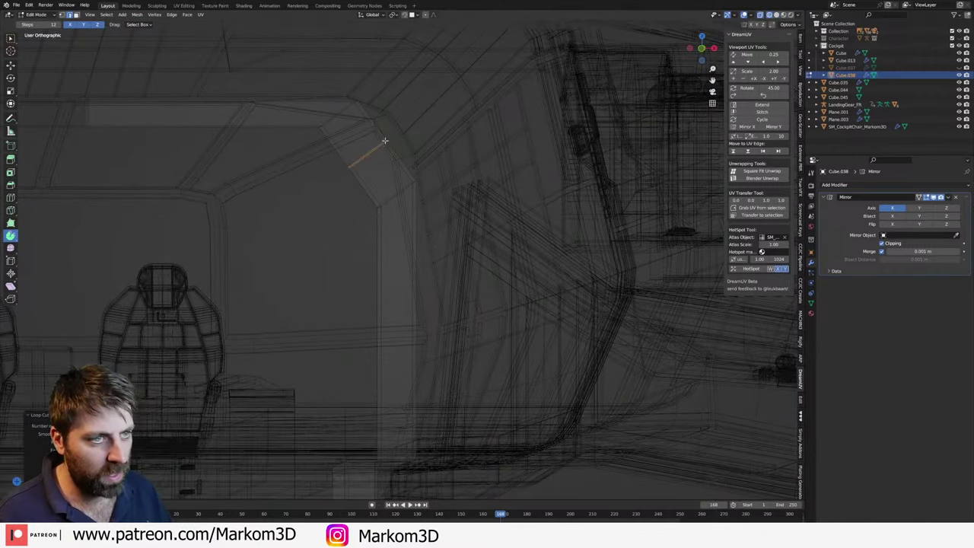
{"action": "key", "text": "KP_1"}
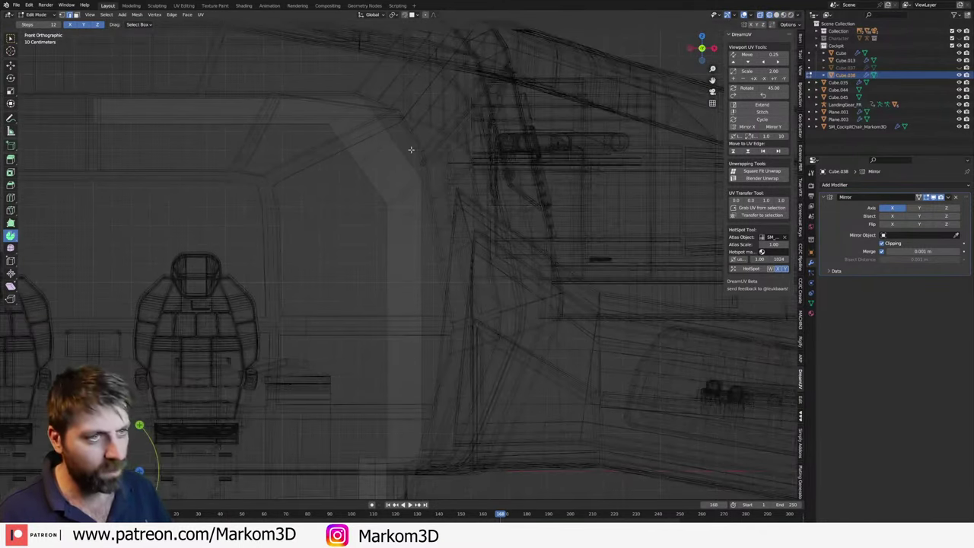
{"action": "key", "text": "g"}
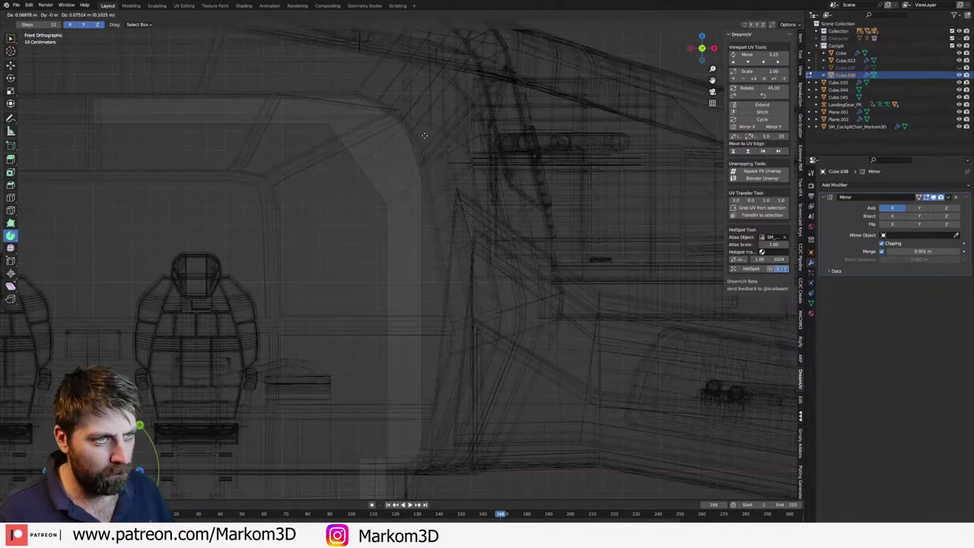
{"action": "left_click", "coordinate": [415, 139]}
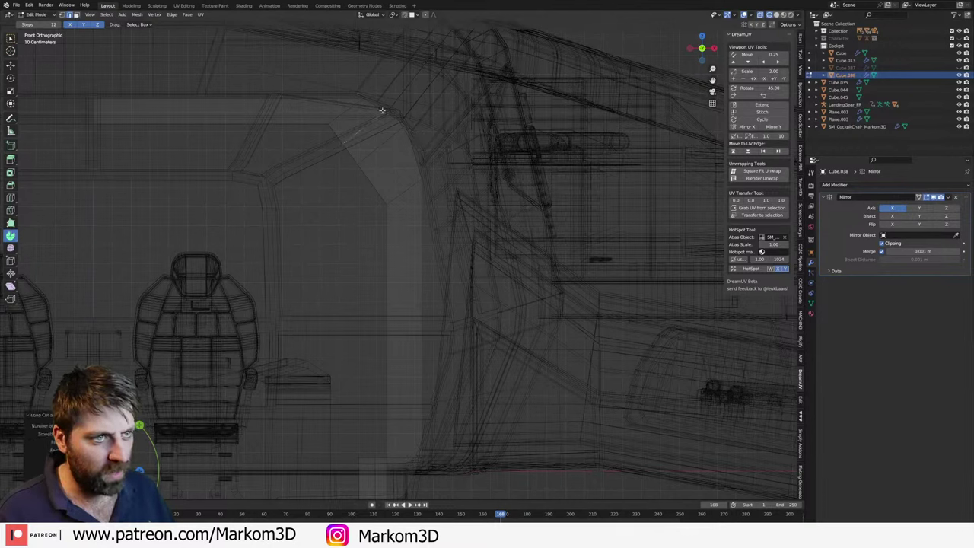
- In edge select mode, move the corner geometry to meet the cockpit frame
{"action": "key", "text": "2"}
{"action": "key", "text": "g"}
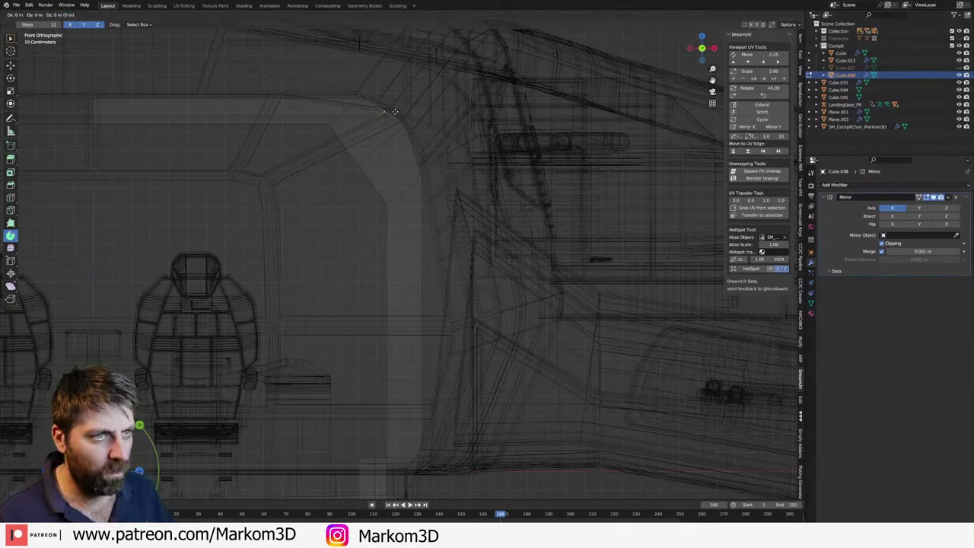
{"action": "left_click", "coordinate": [396, 107]}
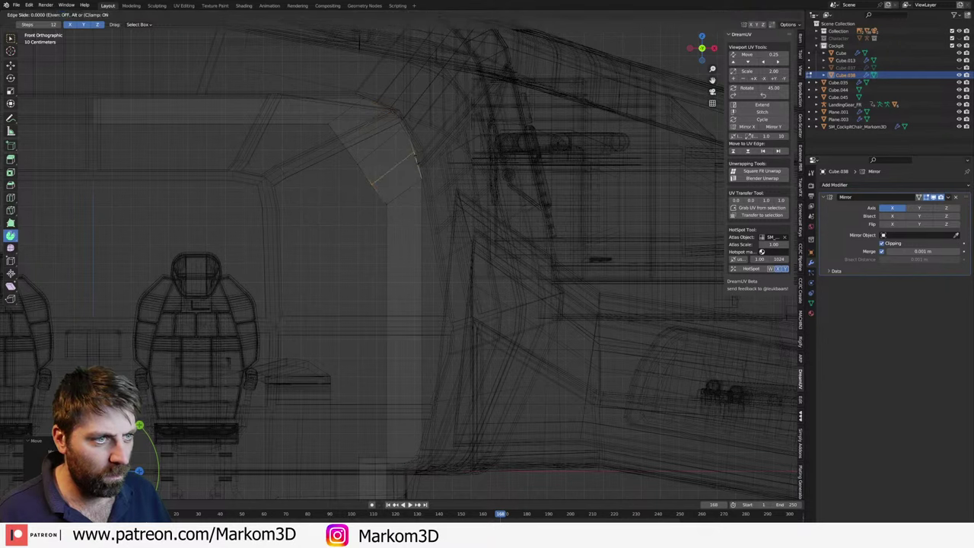
{"action": "left_click", "coordinate": [415, 154]}
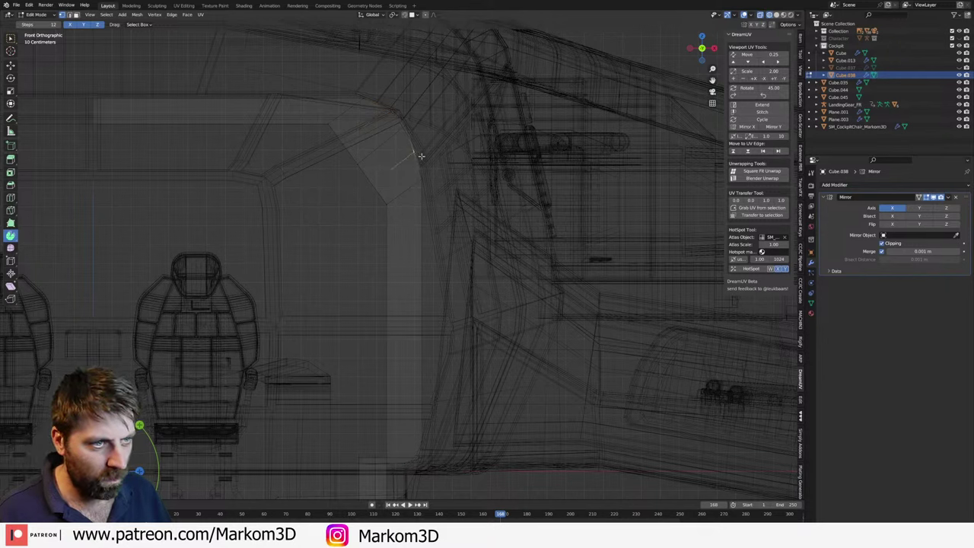
{"action": "key", "text": "g"}
{"action": "left_click", "coordinate": [412, 154]}
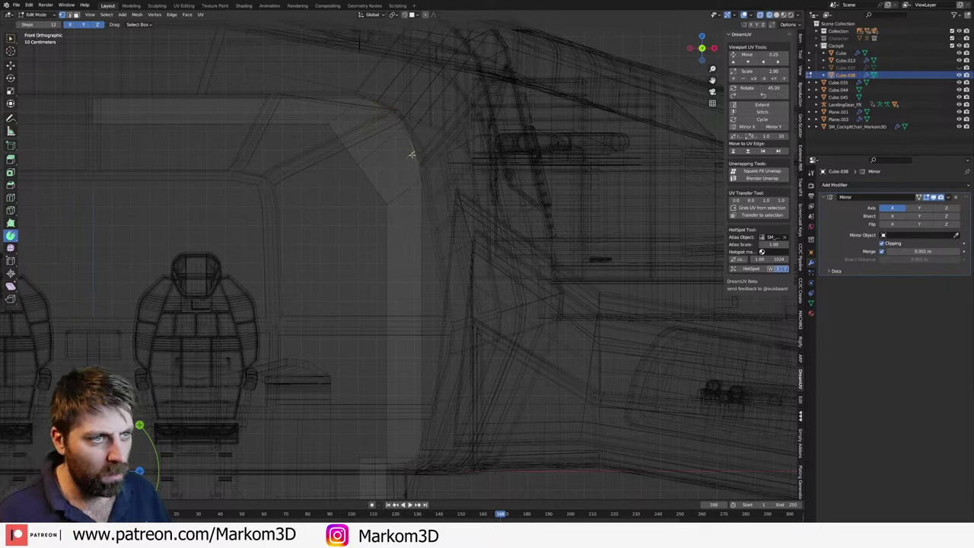
- Return to Solid shading and check the reshaped corner from the front view
{"action": "key", "text": "z"}
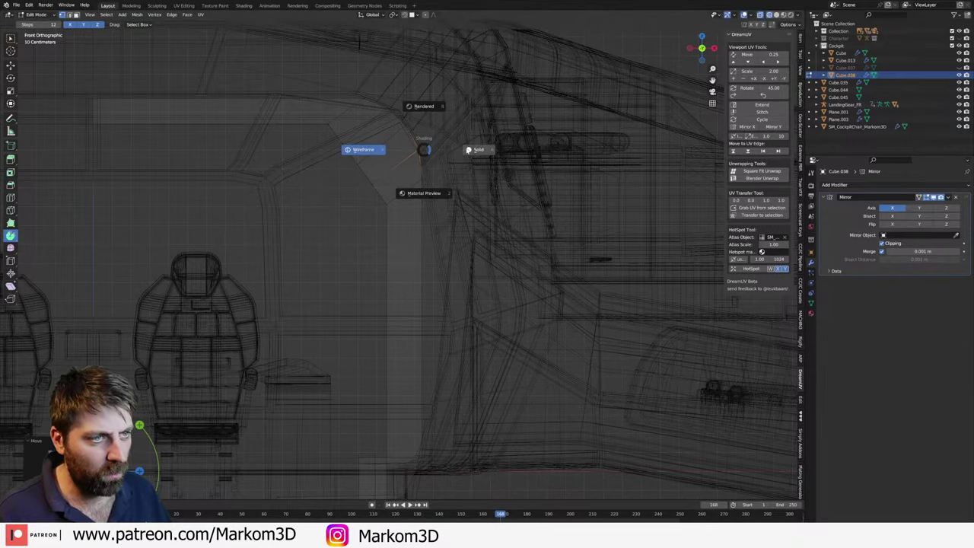
{"action": "left_click", "coordinate": [474, 148]}
{"action": "mouse_move", "coordinate": [426, 153]}
{"action": "middle_mouse_down"}
{"action": "mouse_move", "coordinate": [437, 176]}
{"action": "mouse_move", "coordinate": [425, 158]}
{"action": "mouse_move", "coordinate": [404, 166]}
{"action": "mouse_move", "coordinate": [416, 122]}
{"action": "mouse_move", "coordinate": [403, 129]}
{"action": "middle_mouse_up"}
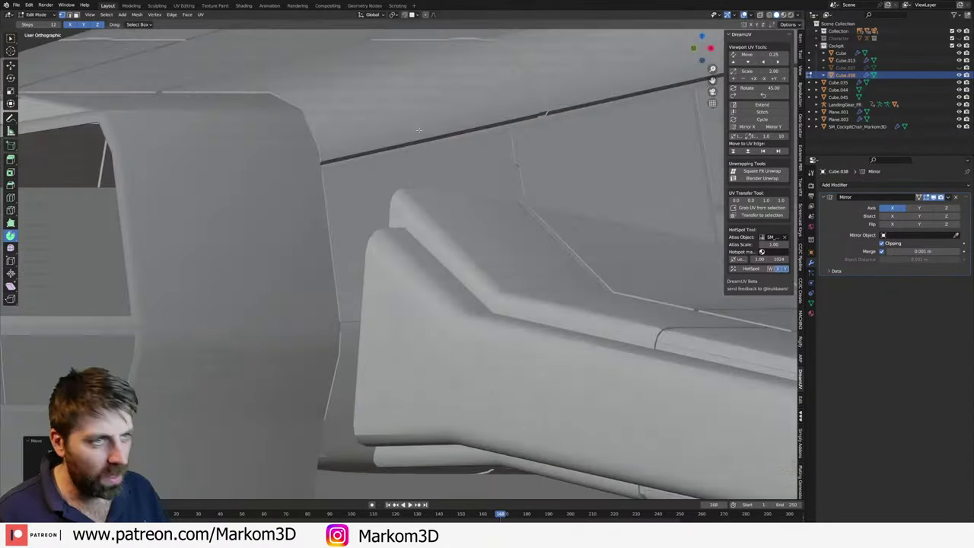
{"action": "key", "text": "KP_1"}
- Inspect the cockpit in wireframe, select the frame parts, then return to Solid shading
{"action": "key", "text": "z"}
{"action": "left_click", "coordinate": [342, 129]}
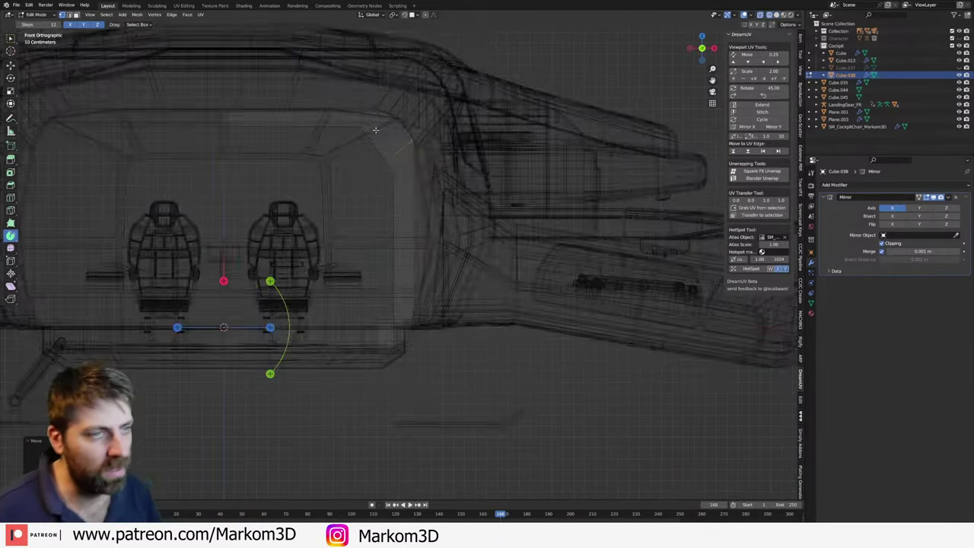
{"action": "scroll", "coordinate": [399, 133], "scroll_direction": "up", "scroll_amount": 3}
{"action": "key", "text": "Tab"}
{"action": "left_click", "coordinate": [437, 142]}
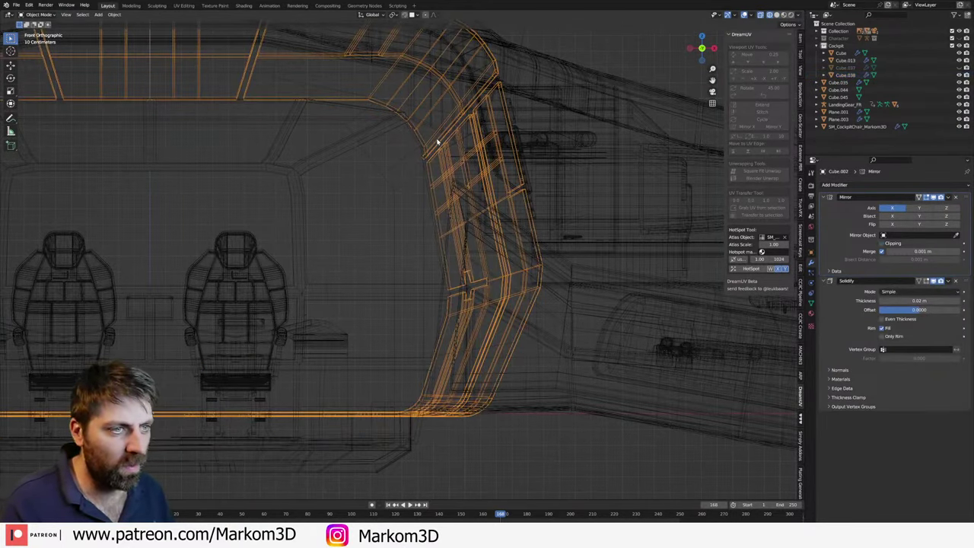
{"action": "left_click", "coordinate": [397, 152]}
{"action": "scroll", "coordinate": [387, 124], "scroll_direction": "down", "scroll_amount": 2}
{"action": "scroll", "coordinate": [387, 124], "scroll_direction": "down", "scroll_amount": 4}
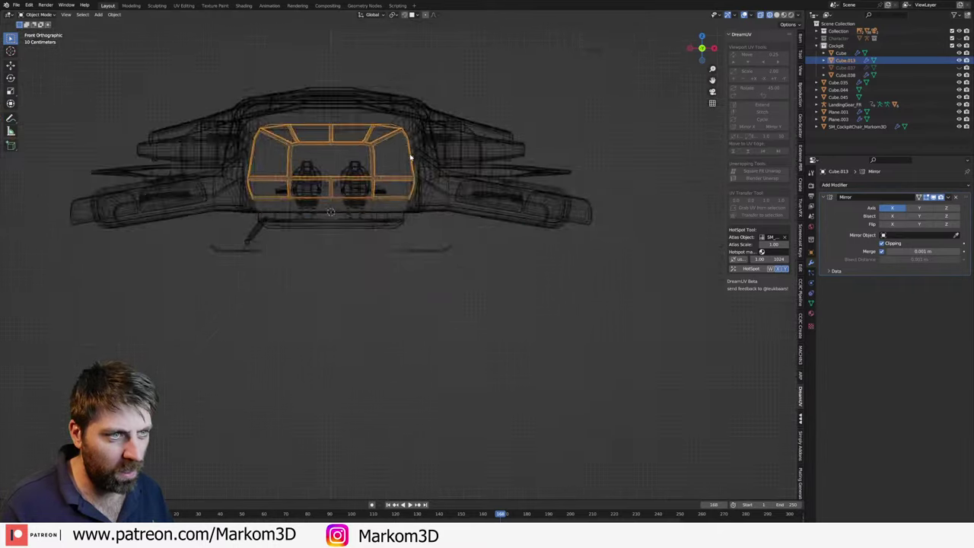
{"action": "middle_click_drag", "start_coordinate": [386, 124], "coordinate": [415, 163]}
{"action": "key", "text": "z"}
{"action": "left_click", "coordinate": [472, 163]}
{"action": "scroll", "coordinate": [366, 239], "scroll_direction": "up", "scroll_amount": 4}
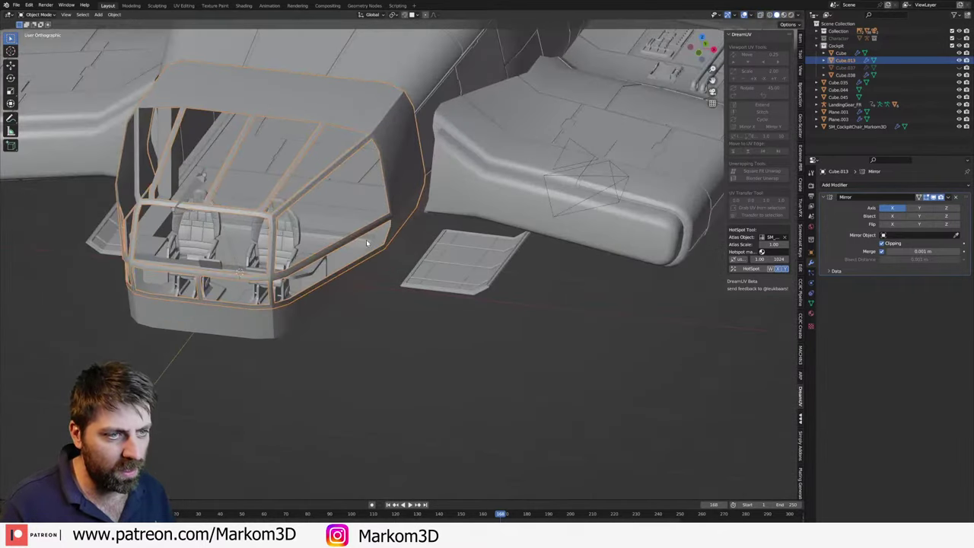
- Try isolating the outer cockpit shell with Ctrl+I and H, then unhide everything
{"action": "left_click", "coordinate": [383, 244]}
{"action": "key", "text": "ctrl+i"}
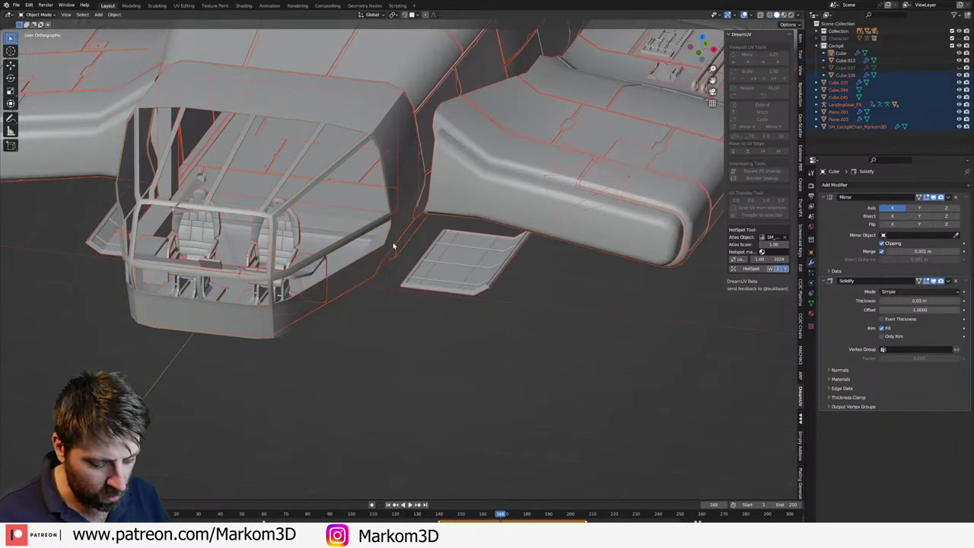
{"action": "key", "text": "h"}
{"action": "middle_click_drag", "start_coordinate": [417, 226], "coordinate": [452, 224]}
{"action": "key", "text": "alt+h"}
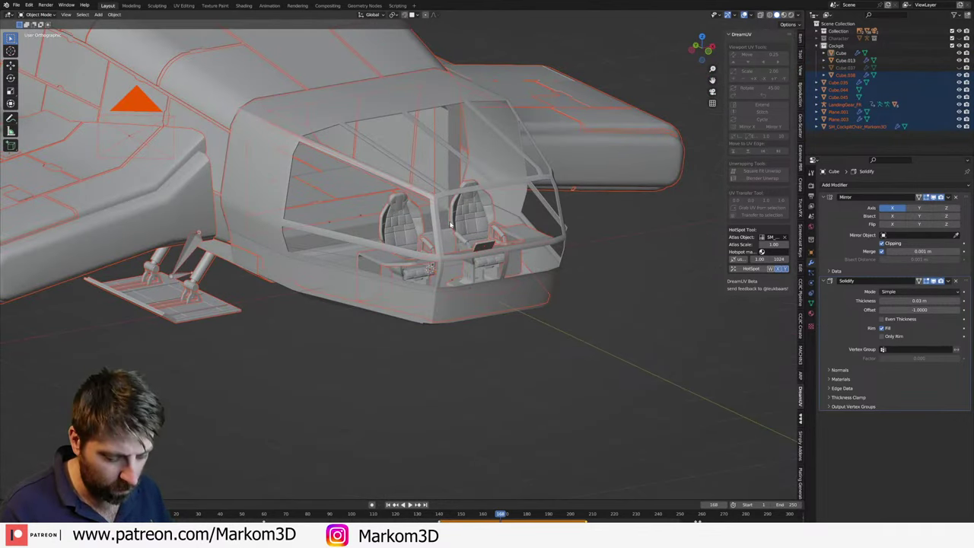
{"action": "key", "text": "h"}
{"action": "key", "text": "alt+h"}
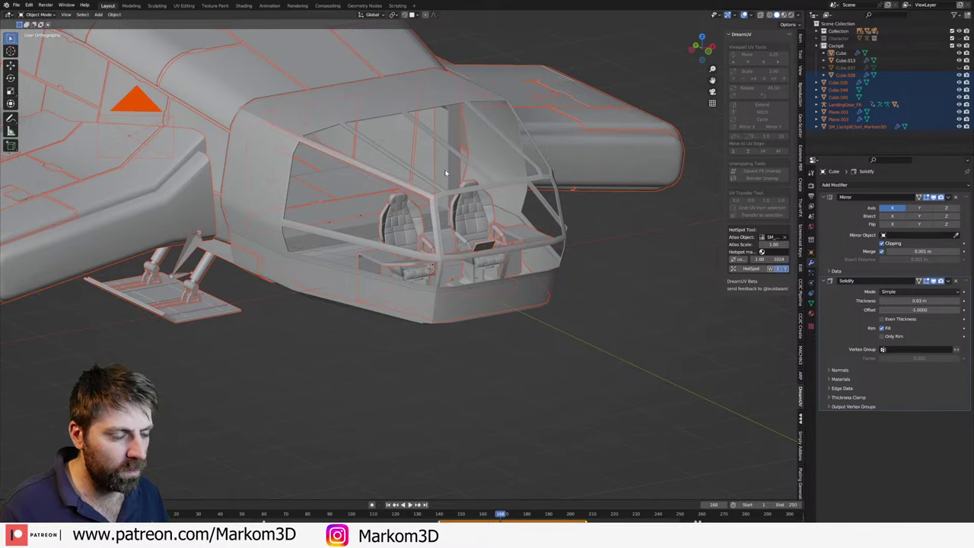
- Hide the rest of the aircraft and enter Edit Mode on the cockpit shell
{"action": "left_click", "coordinate": [451, 85]}
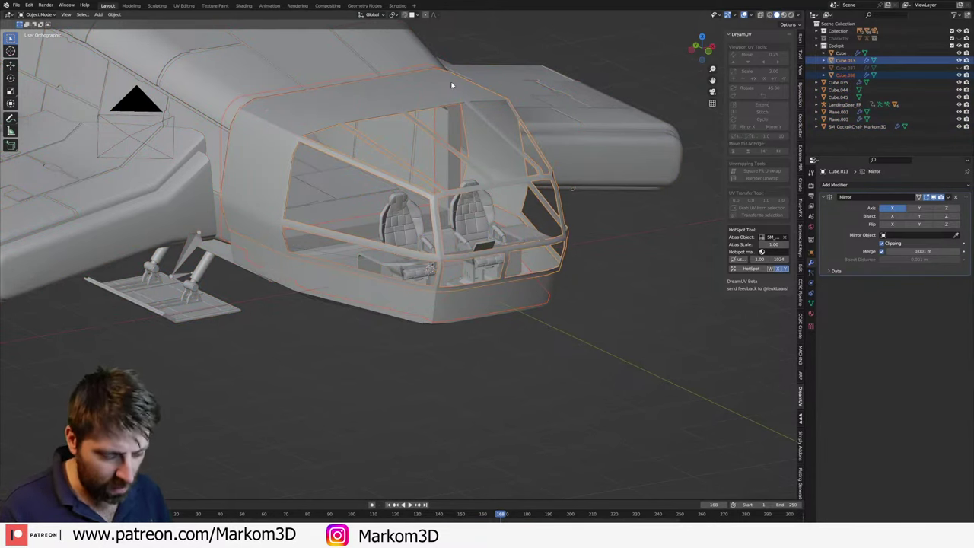
{"action": "key", "text": "ctrl+i"}
{"action": "key", "text": "h"}
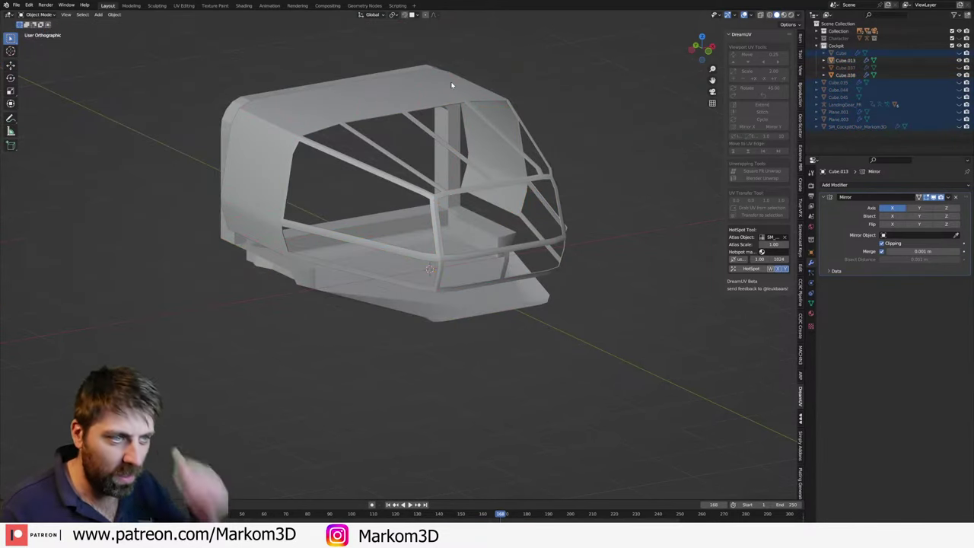
{"action": "left_click", "coordinate": [451, 86]}
{"action": "scroll", "coordinate": [463, 102], "scroll_direction": "up", "scroll_amount": 3}
{"action": "scroll", "coordinate": [387, 115], "scroll_direction": "up", "scroll_amount": 3}
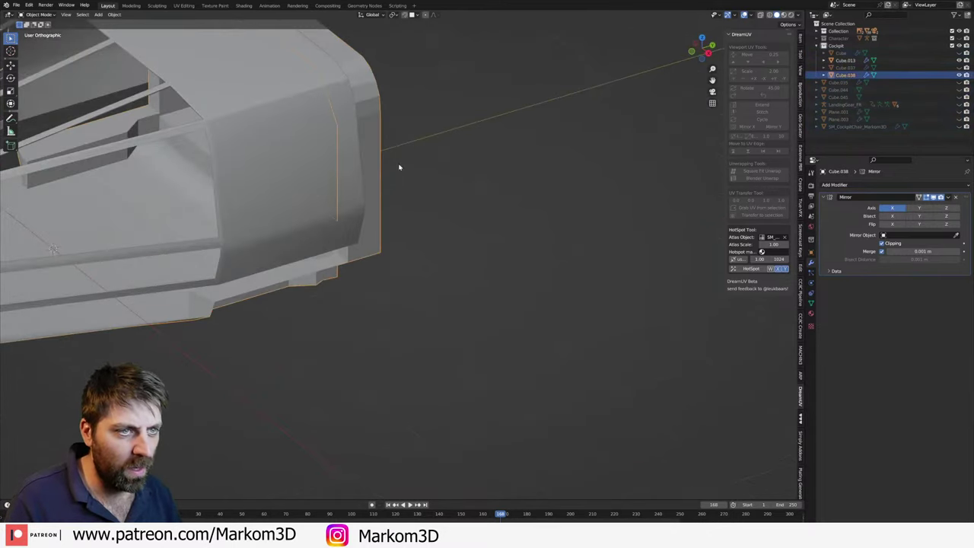
{"action": "key", "text": "Tab"}
{"action": "mouse_move", "coordinate": [399, 167]}
{"action": "middle_mouse_down"}
{"action": "mouse_move", "coordinate": [349, 262]}
{"action": "mouse_move", "coordinate": [354, 253]}
{"action": "middle_mouse_up"}
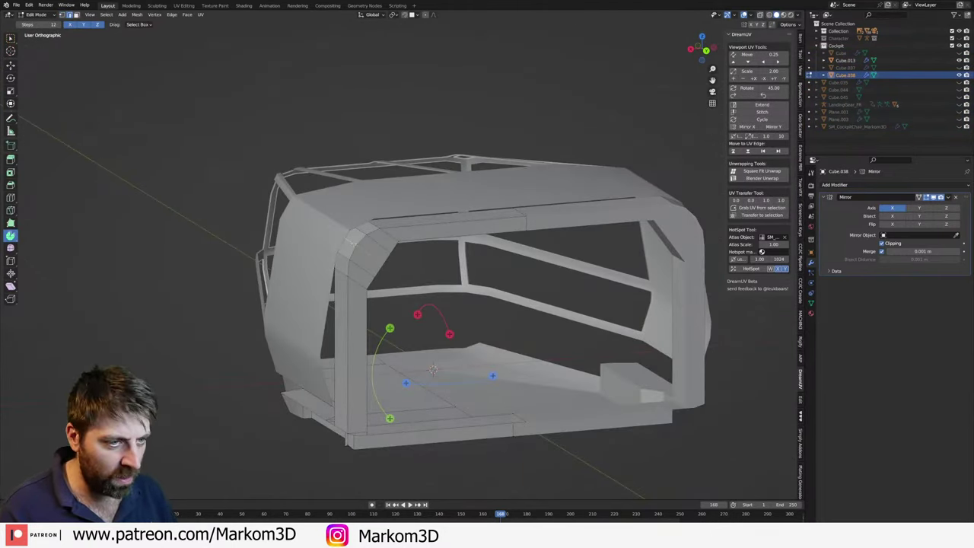
- In Back Ortho view, lower the shell's top corner vertex slightly along Z
{"action": "key", "text": "KP_3"}
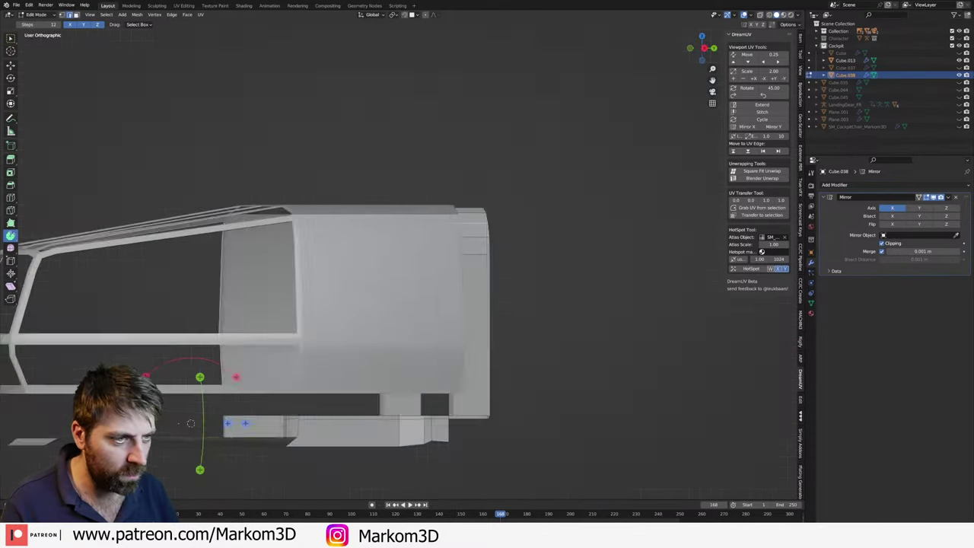
{"action": "key", "text": "ctrl+KP_1"}
{"action": "scroll", "coordinate": [266, 210], "scroll_direction": "up", "scroll_amount": 5}
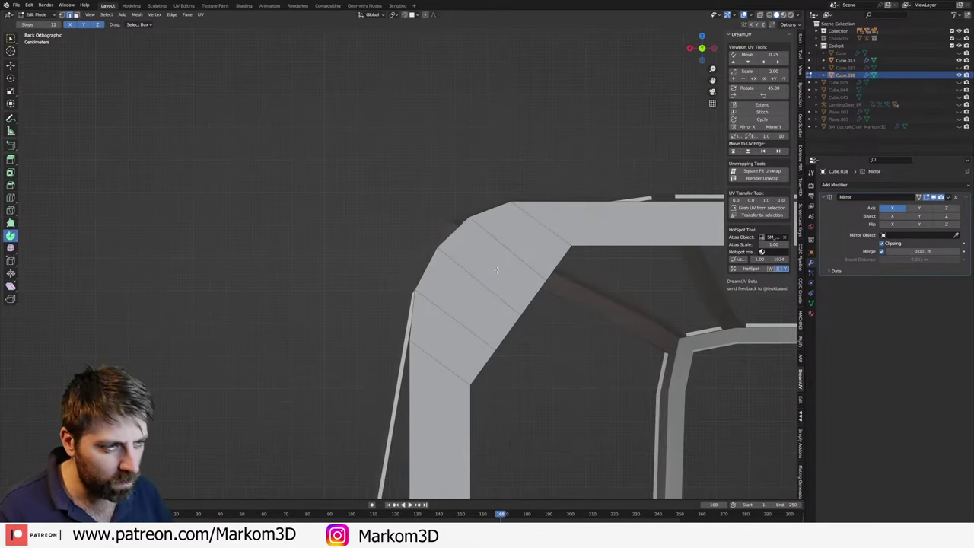
{"action": "key", "text": "g"}
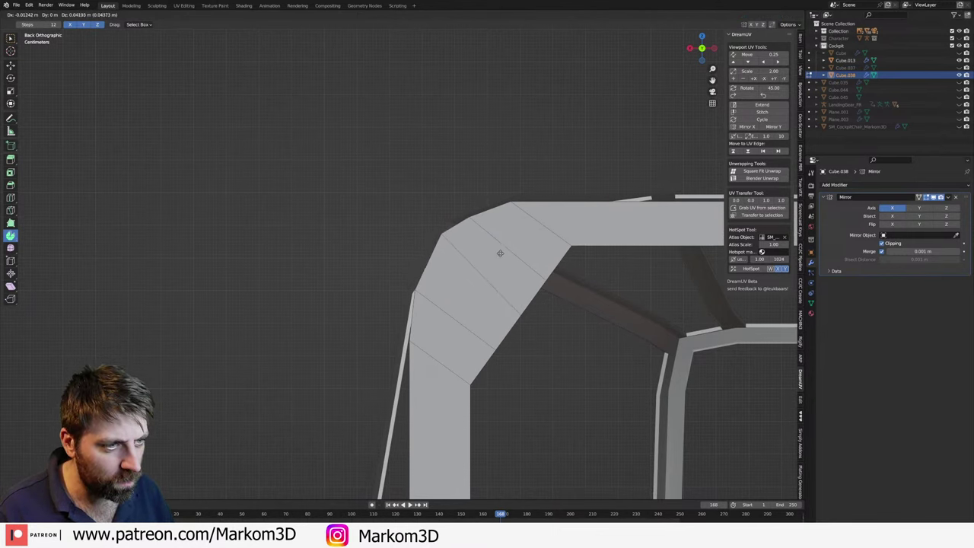
{"action": "left_click", "coordinate": [505, 242]}
{"action": "middle_click_drag", "start_coordinate": [505, 242], "coordinate": [497, 263]}
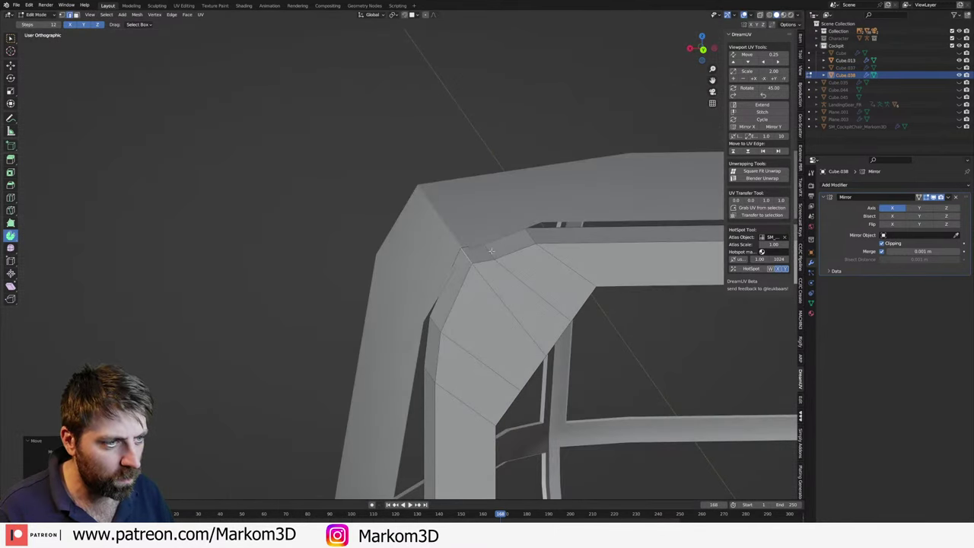
{"action": "key", "text": "g"}
{"action": "key", "text": "z"}
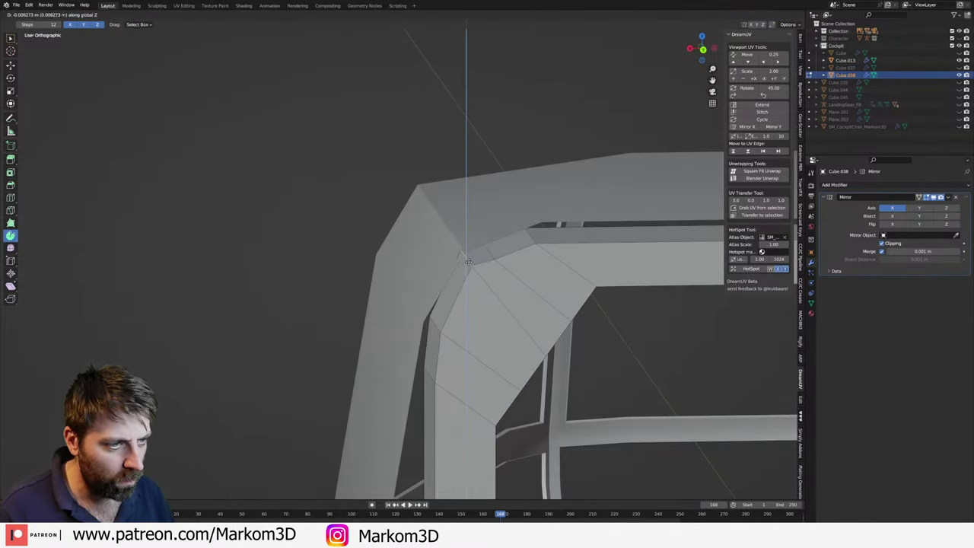
{"action": "left_click", "coordinate": [469, 264]}
- Leave Edit Mode, select the canopy frame Cube.013 and enter its Edit Mode
{"action": "key", "text": "Tab"}
{"action": "left_click", "coordinate": [479, 260]}
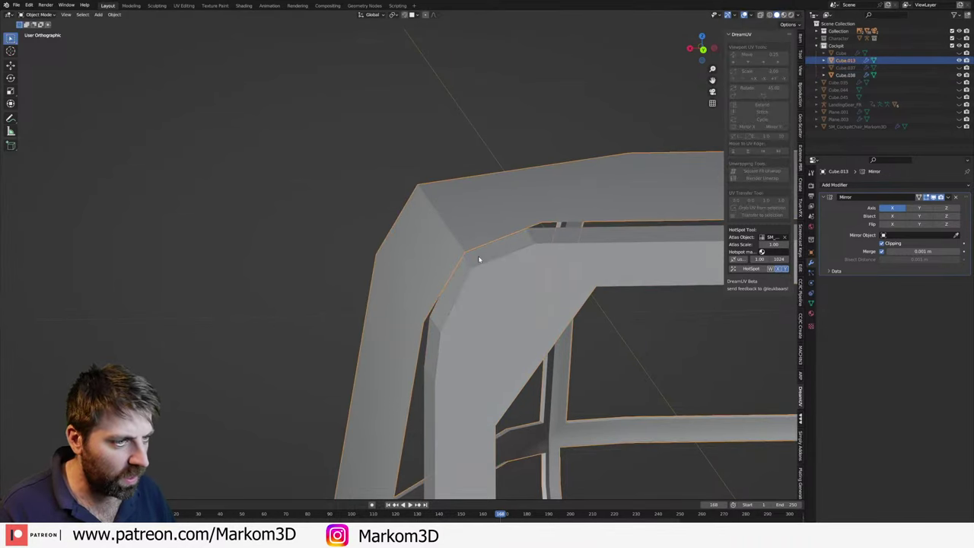
{"action": "key", "text": "Tab"}
{"action": "scroll", "coordinate": [571, 251], "scroll_direction": "up", "scroll_amount": 5}
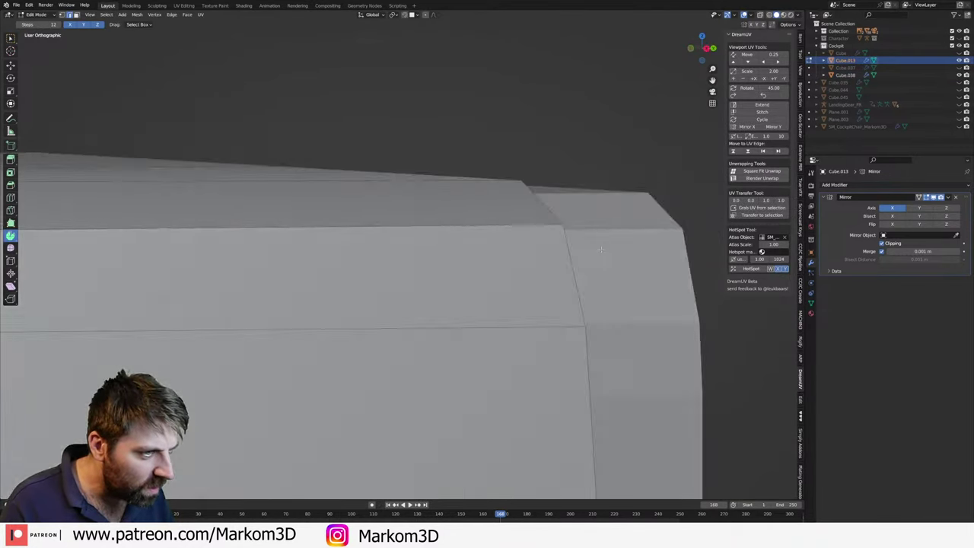
{"action": "mouse_move", "coordinate": [653, 239]}
{"action": "middle_mouse_down"}
{"action": "mouse_move", "coordinate": [467, 261]}
{"action": "mouse_move", "coordinate": [498, 264]}
{"action": "middle_mouse_up"}
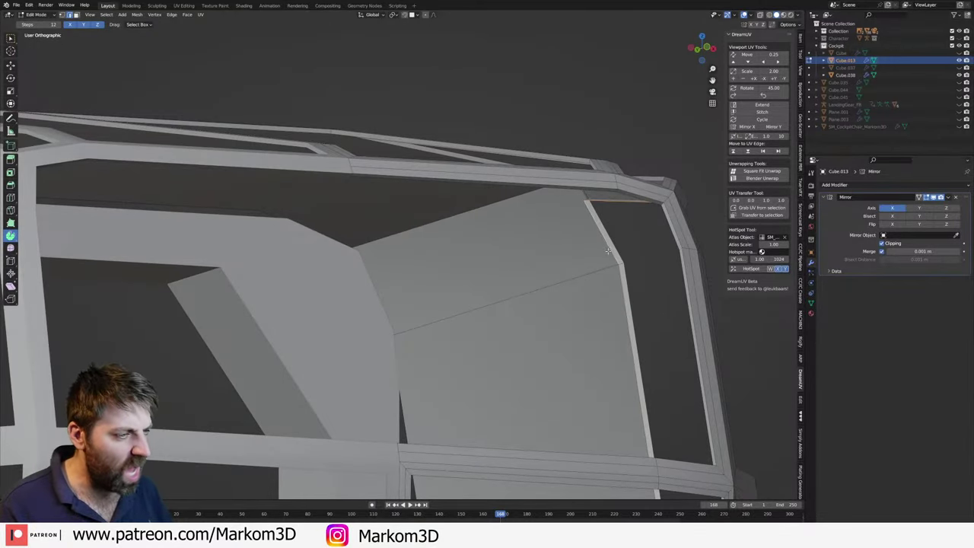
{"action": "scroll", "coordinate": [602, 264], "scroll_direction": "down", "scroll_amount": 3}
{"action": "mouse_move", "coordinate": [601, 264]}
{"action": "middle_mouse_down"}
{"action": "mouse_move", "coordinate": [596, 317]}
{"action": "mouse_move", "coordinate": [561, 316]}
{"action": "middle_mouse_up"}
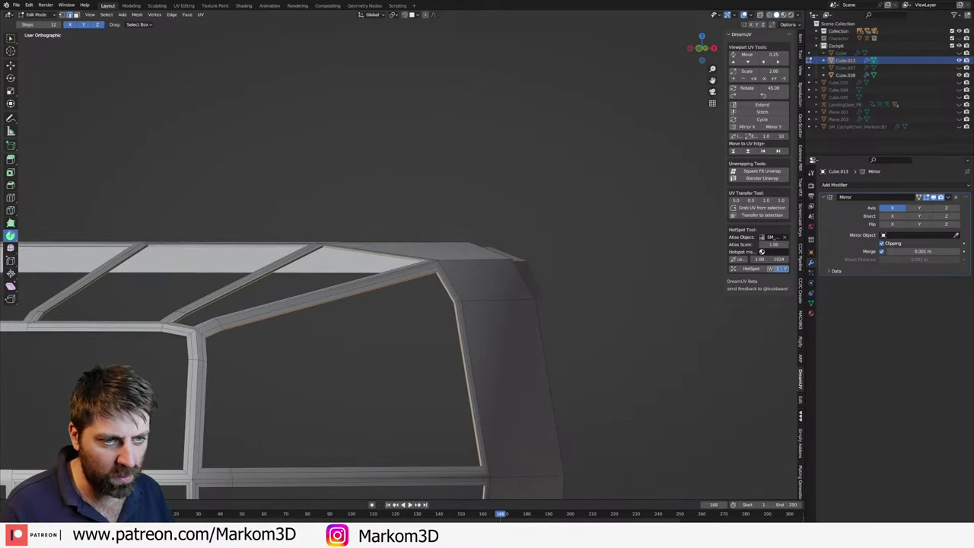
- Select the connected side section of the cage with L and delete its vertices
{"action": "middle_click_drag", "start_coordinate": [285, 256], "coordinate": [290, 226]}
{"action": "scroll", "coordinate": [268, 278], "scroll_direction": "down", "scroll_amount": 3}
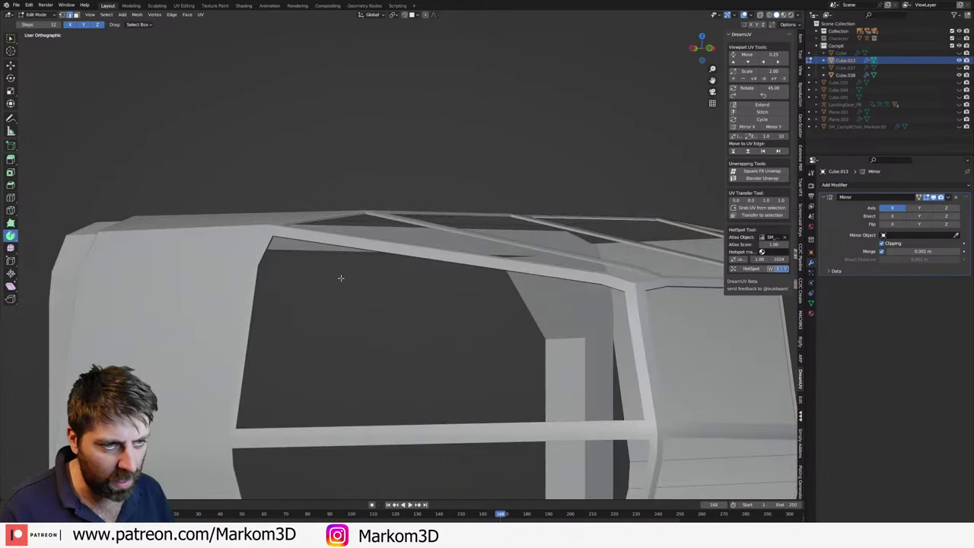
{"action": "middle_click_drag", "start_coordinate": [337, 277], "coordinate": [600, 396]}
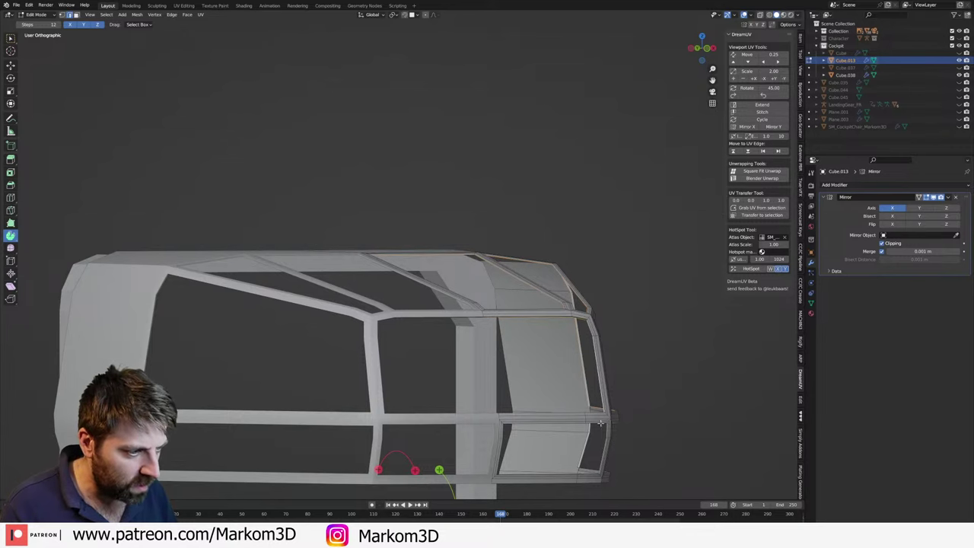
{"action": "scroll", "coordinate": [601, 423], "scroll_direction": "down", "scroll_amount": 2, "text": "shift"}
{"action": "middle_click_drag", "start_coordinate": [600, 453], "coordinate": [585, 419]}
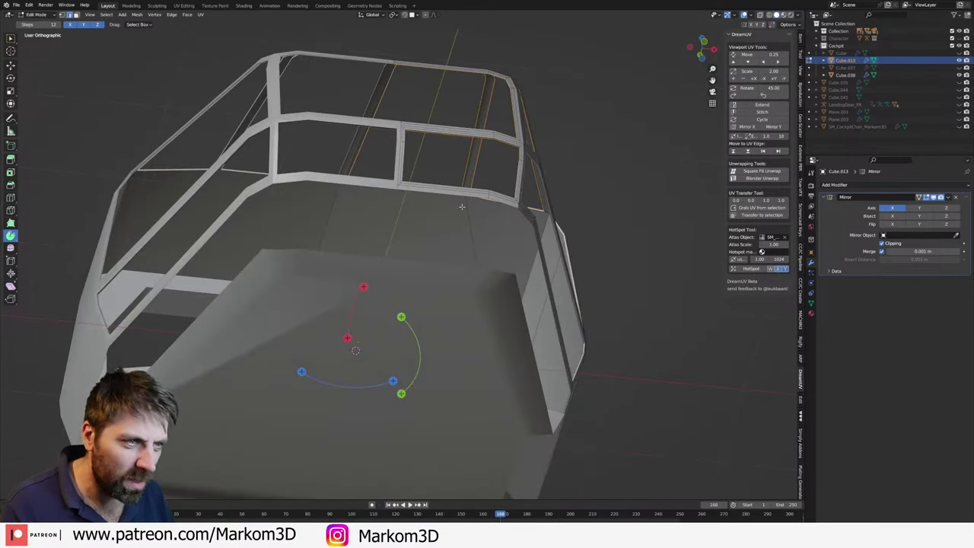
{"action": "right_click", "coordinate": [563, 267]}
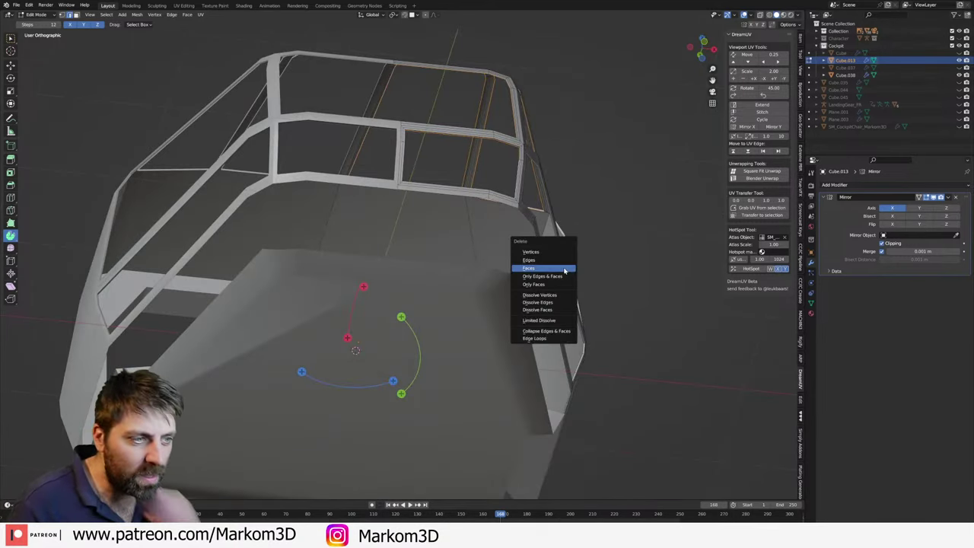
{"action": "left_click", "coordinate": [560, 251]}
{"action": "key", "text": "l"}
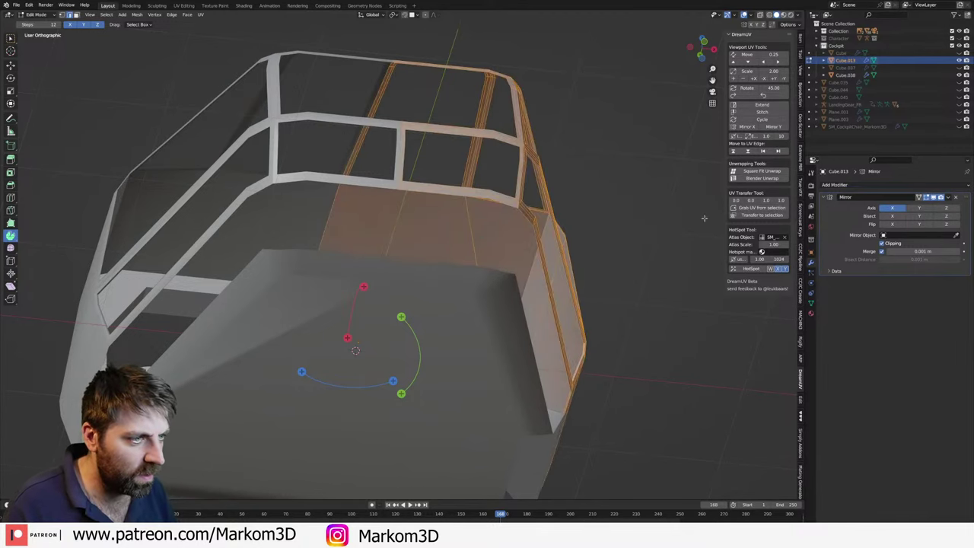
{"action": "middle_click_drag", "start_coordinate": [705, 217], "coordinate": [562, 270]}
{"action": "scroll", "coordinate": [563, 270], "scroll_direction": "up", "scroll_amount": 3}
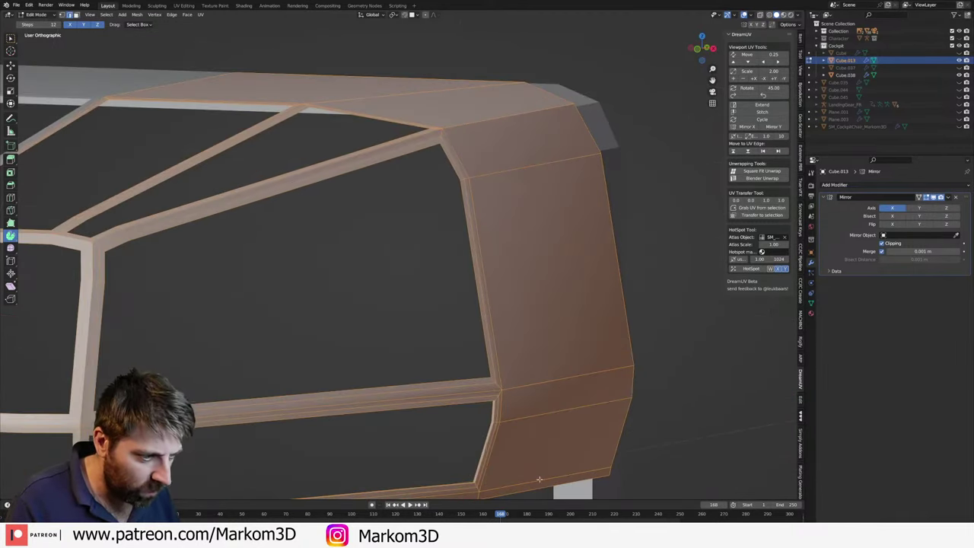
{"action": "left_click", "coordinate": [493, 414]}
{"action": "key", "text": "x"}
{"action": "left_click", "coordinate": [482, 446]}
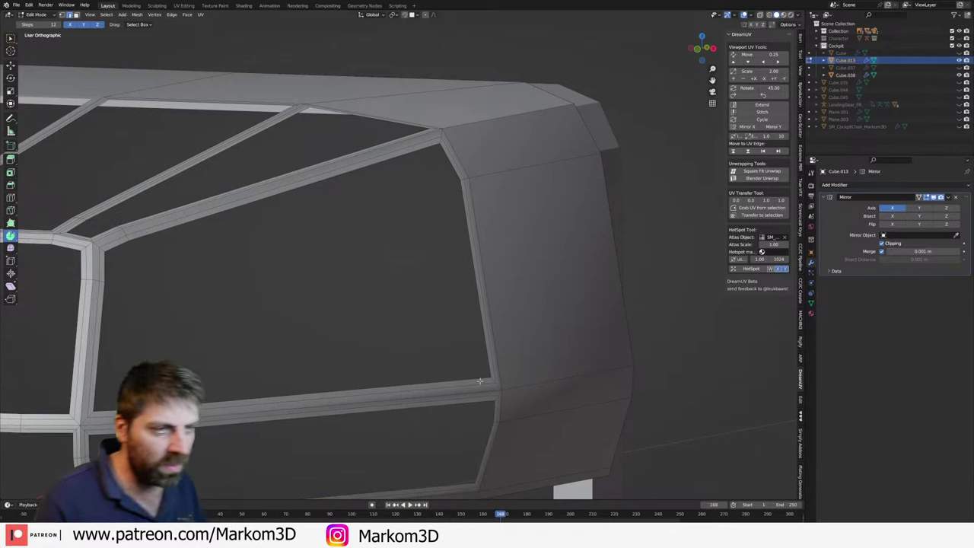
- Add a Solidify modifier to the canopy frame with 0.03 m thickness
{"action": "key", "text": "Tab"}
{"action": "left_click", "coordinate": [868, 185]}
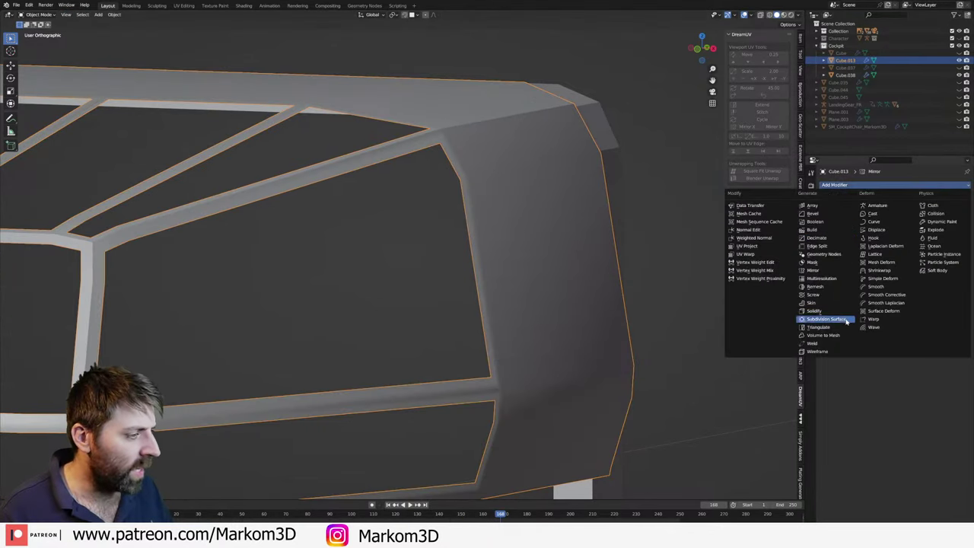
{"action": "left_click", "coordinate": [816, 310]}
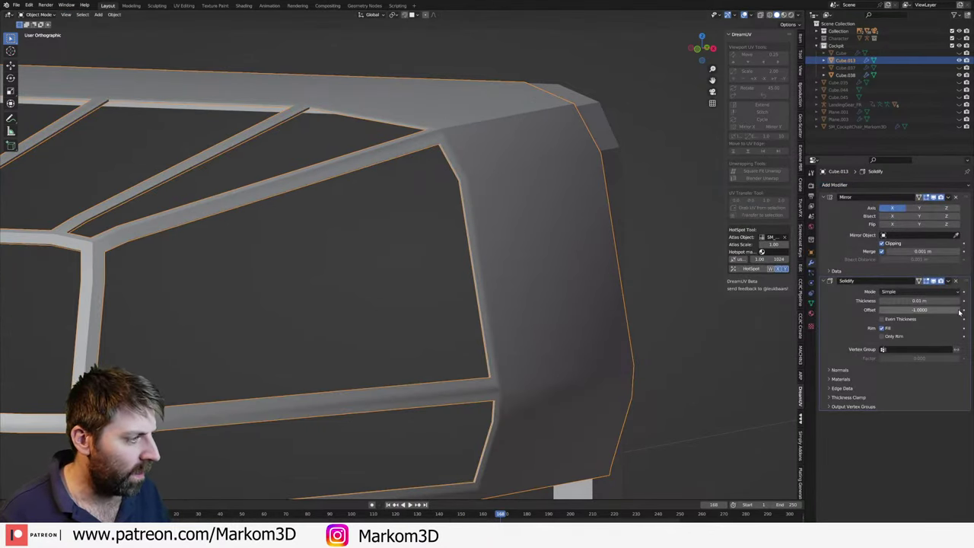
{"action": "left_click_drag", "start_coordinate": [960, 310], "coordinate": [964, 301]}
{"action": "mouse_move", "coordinate": [555, 289]}
{"action": "middle_mouse_down"}
{"action": "mouse_move", "coordinate": [437, 299]}
{"action": "mouse_move", "coordinate": [467, 350]}
{"action": "middle_mouse_up"}
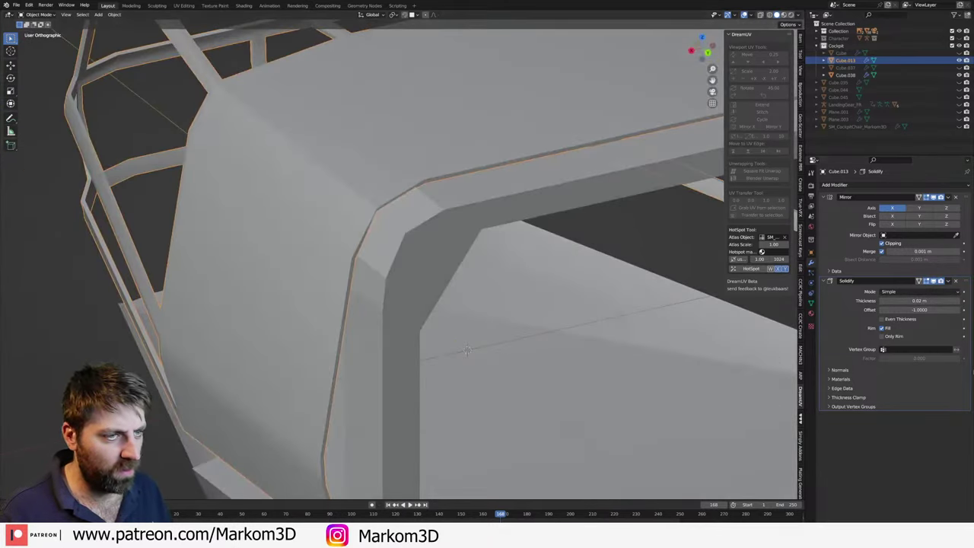
{"action": "left_click", "coordinate": [960, 302]}
{"action": "mouse_move", "coordinate": [424, 274]}
{"action": "middle_mouse_down"}
{"action": "mouse_move", "coordinate": [442, 261]}
{"action": "mouse_move", "coordinate": [561, 267]}
{"action": "mouse_move", "coordinate": [456, 272]}
{"action": "mouse_move", "coordinate": [480, 241]}
{"action": "middle_mouse_up"}
{"action": "key", "text": "Tab"}
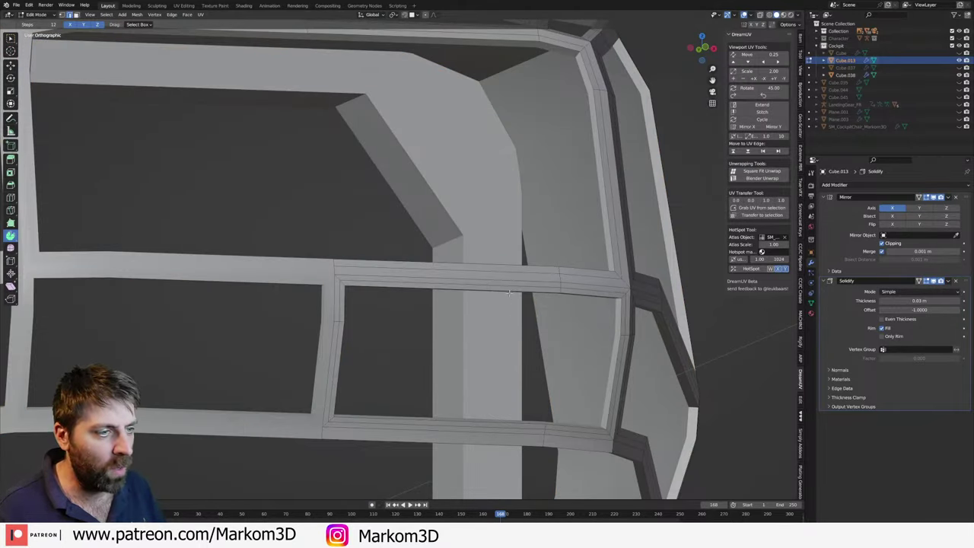
- On Cube.038, add an edge loop across the frame corner and flatten it with scale 0
{"action": "scroll", "coordinate": [570, 387], "scroll_direction": "down", "scroll_amount": 3}
{"action": "key", "text": "alt+q"}
{"action": "key", "text": "KP_Decimal"}
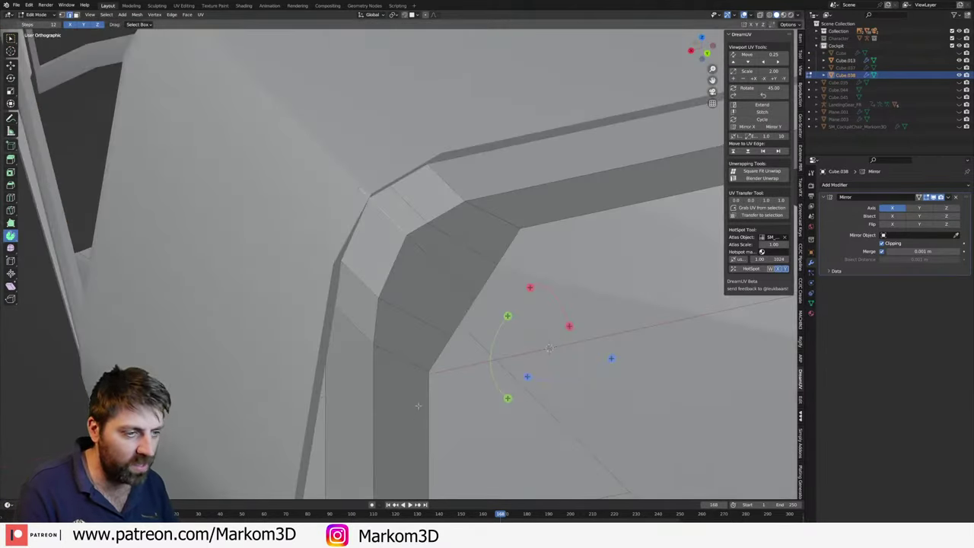
{"action": "scroll", "coordinate": [418, 404], "scroll_direction": "down", "scroll_amount": 2}
{"action": "scroll", "coordinate": [398, 296], "scroll_direction": "down", "scroll_amount": 2}
{"action": "scroll", "coordinate": [398, 426], "scroll_direction": "down", "scroll_amount": 2}
{"action": "key", "text": "g"}
{"action": "key", "text": "g"}
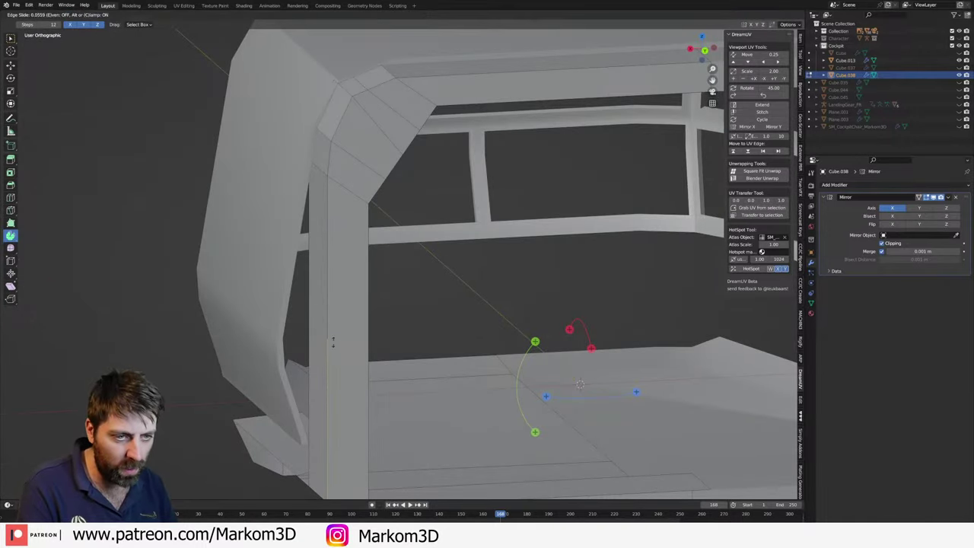
{"action": "left_click", "coordinate": [332, 343]}
{"action": "key", "text": "s"}
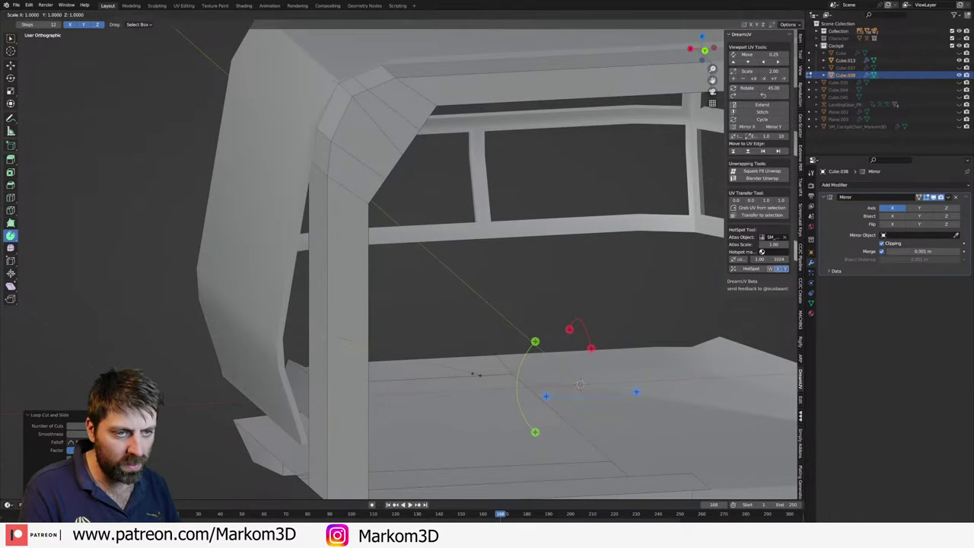
{"action": "key", "text": "Return"}
- In back wireframe view, move the panel's left vertical edge outward along X
{"action": "key", "text": "ctrl+KP_1"}
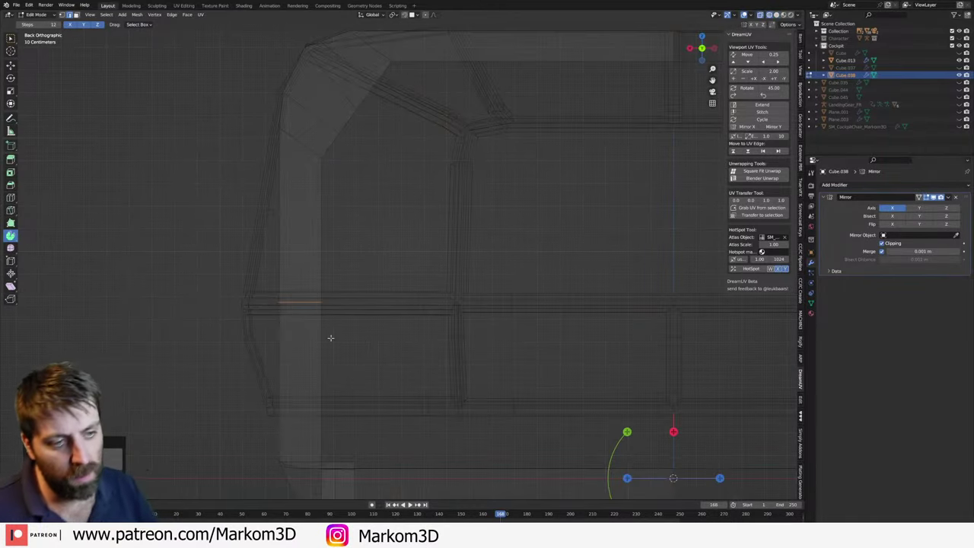
{"action": "key", "text": "shift+z"}
{"action": "key", "text": "alt+a"}
{"action": "key", "text": "c"}
{"action": "left_click", "coordinate": [282, 310]}
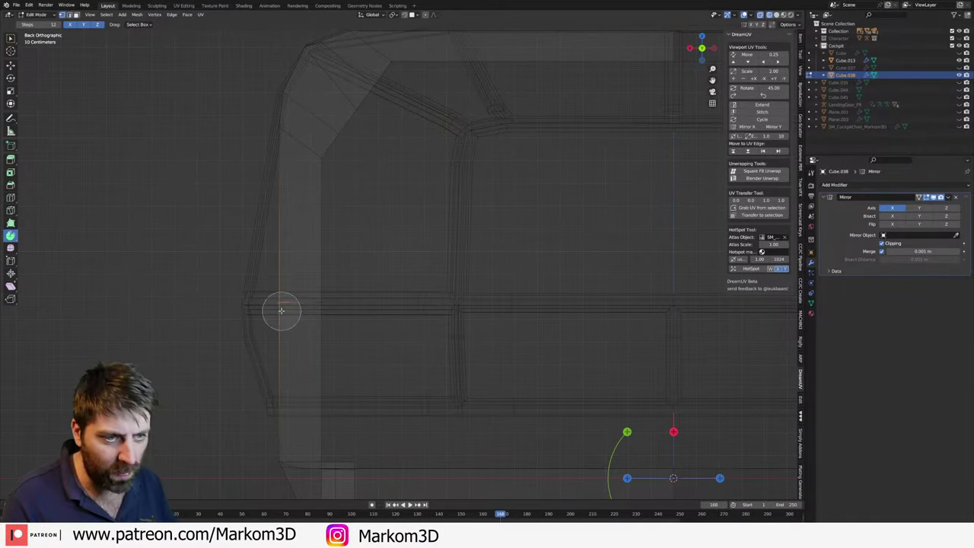
{"action": "key", "text": "Escape"}
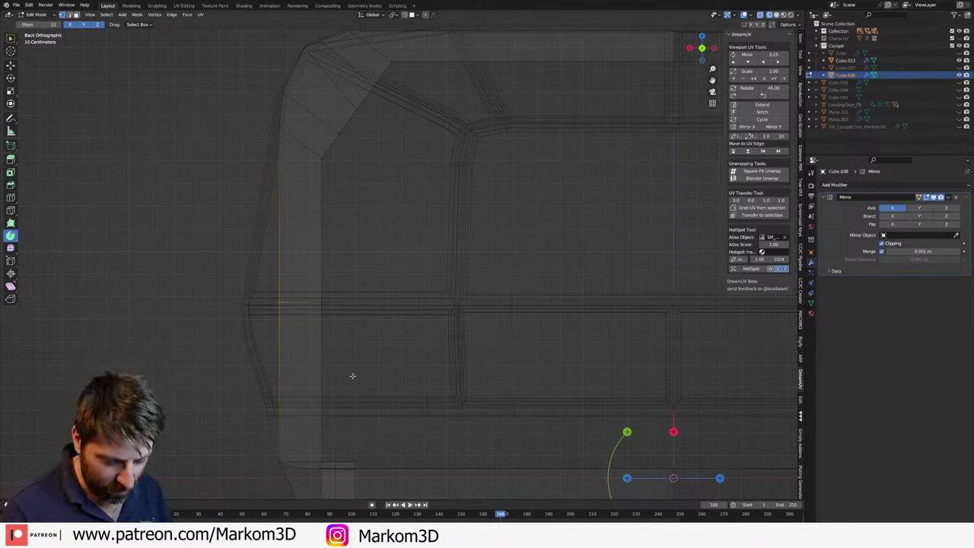
{"action": "key", "text": "g"}
{"action": "key", "text": "x"}
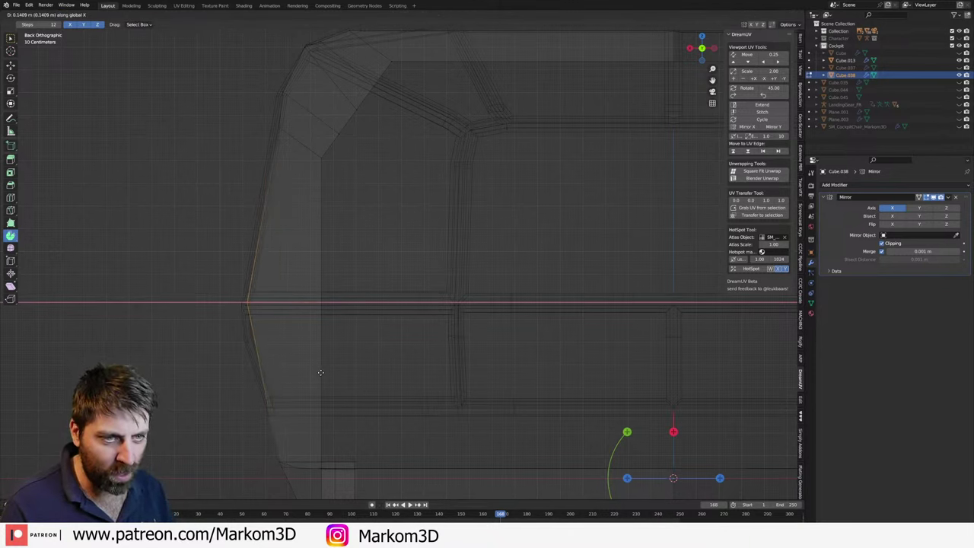
{"action": "left_click", "coordinate": [319, 372]}
{"action": "key", "text": "alt+a"}
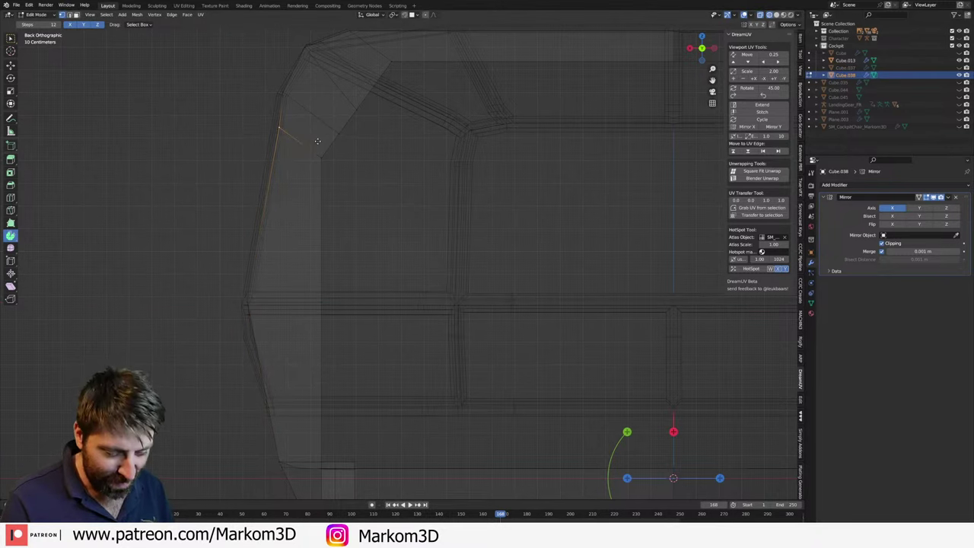
- Reposition a left-wall edge, then slide it and shift it along X at the panel's lower corner
{"action": "middle_click_drag", "start_coordinate": [289, 244], "coordinate": [271, 165], "text": "shift"}
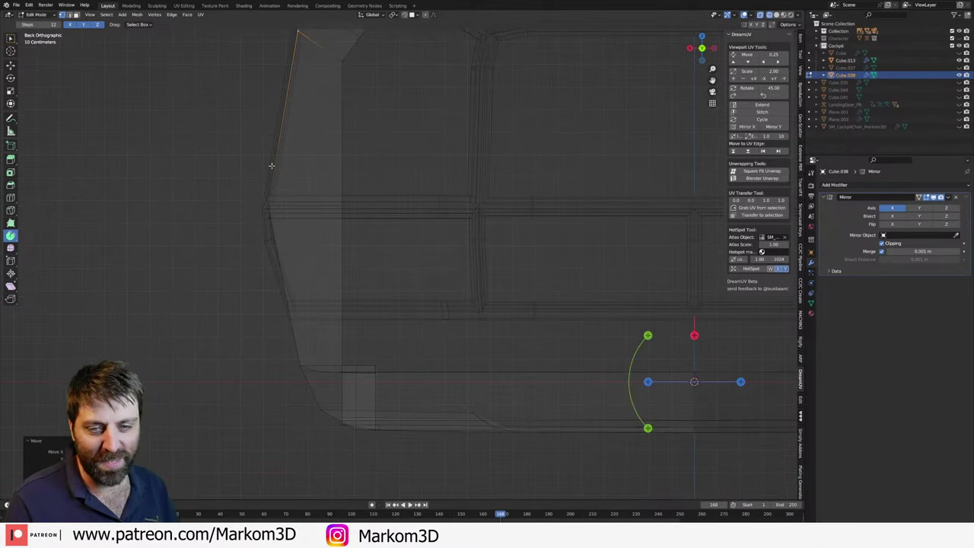
{"action": "left_click", "coordinate": [277, 240]}
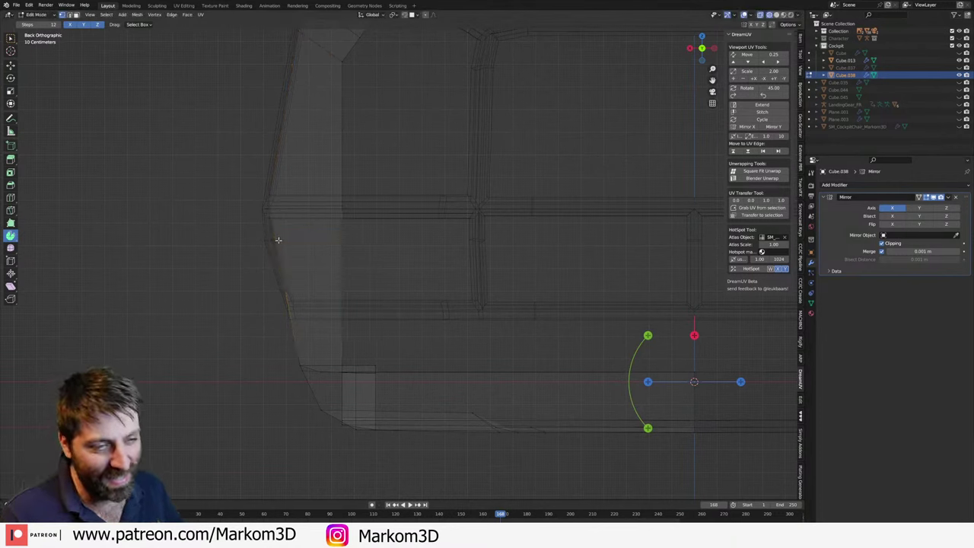
{"action": "key", "text": "g"}
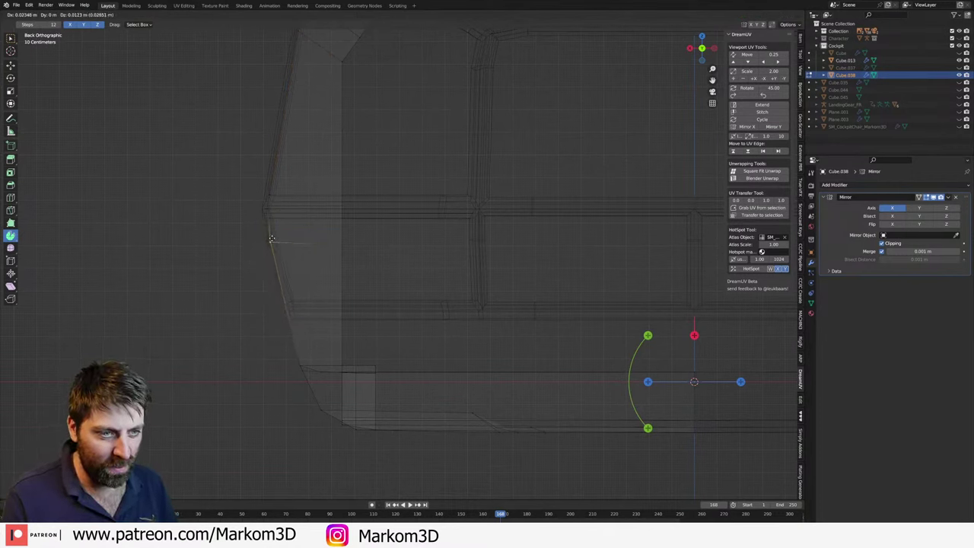
{"action": "left_click", "coordinate": [271, 239]}
{"action": "key", "text": "z"}
{"action": "left_click", "coordinate": [324, 262]}
{"action": "mouse_move", "coordinate": [325, 262]}
{"action": "middle_mouse_down"}
{"action": "mouse_move", "coordinate": [342, 294]}
{"action": "mouse_move", "coordinate": [371, 198]}
{"action": "middle_mouse_up"}
{"action": "key", "text": "g"}
{"action": "key", "text": "g"}
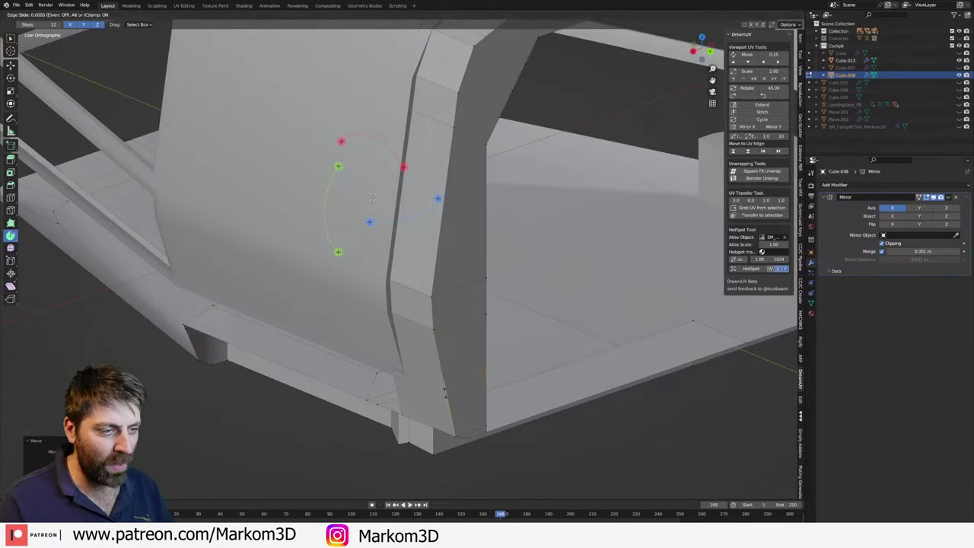
{"action": "left_click", "coordinate": [434, 388]}
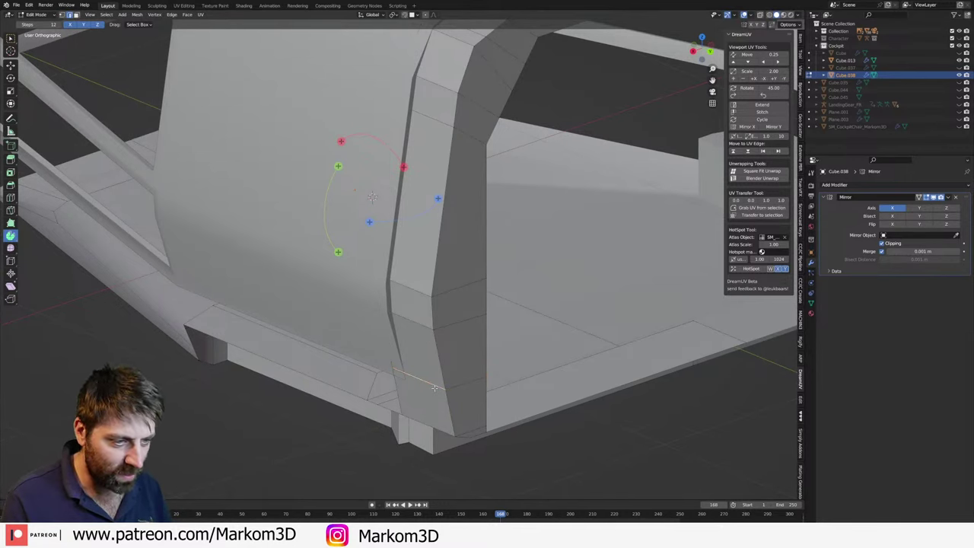
{"action": "key", "text": "g"}
{"action": "key", "text": "x"}
{"action": "left_click", "coordinate": [447, 387]}
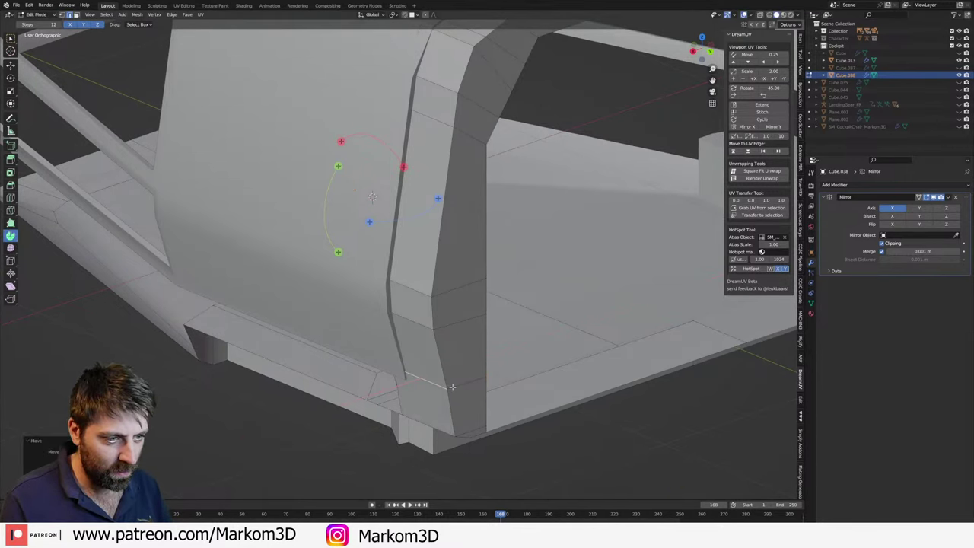
- Review the whole cockpit in Object Mode, then return to editing the mesh
{"action": "scroll", "coordinate": [452, 387], "scroll_direction": "down", "scroll_amount": 5}
{"action": "key", "text": "Tab"}
{"action": "mouse_move", "coordinate": [348, 413]}
{"action": "middle_mouse_down"}
{"action": "mouse_move", "coordinate": [485, 394]}
{"action": "mouse_move", "coordinate": [413, 359]}
{"action": "mouse_move", "coordinate": [322, 194]}
{"action": "middle_mouse_up"}
{"action": "scroll", "coordinate": [396, 330], "scroll_direction": "up", "scroll_amount": 3}
{"action": "scroll", "coordinate": [382, 351], "scroll_direction": "up", "scroll_amount": 2}
{"action": "key", "text": "Tab"}
- Hide the outer canopy shell Cube.037 and enter Edit Mode on the interior Cube.038
{"action": "middle_click_drag", "start_coordinate": [332, 261], "coordinate": [311, 355]}
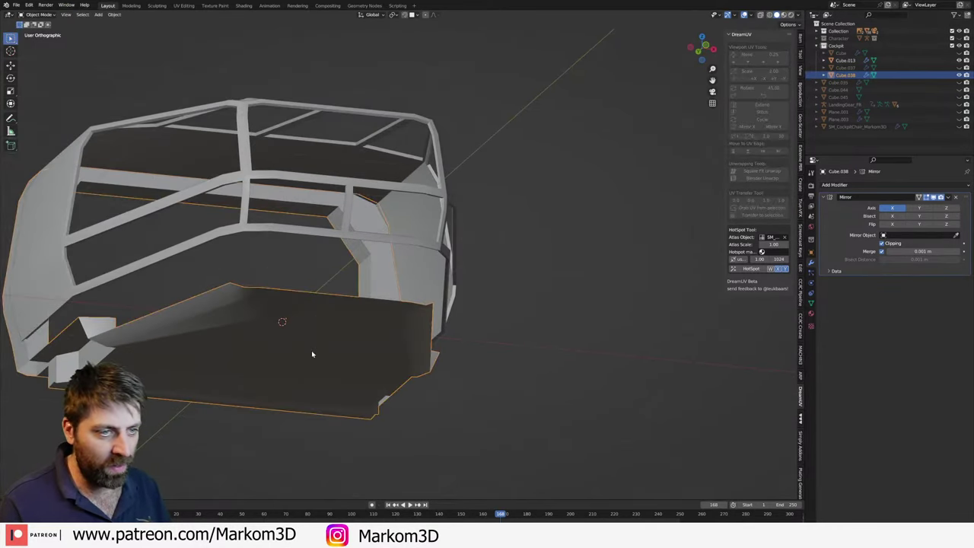
{"action": "key", "text": "Tab"}
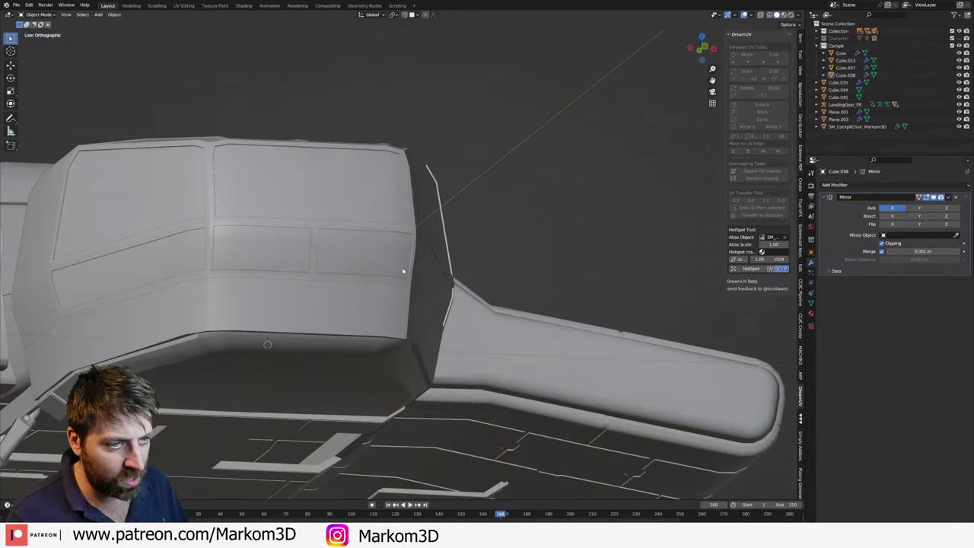
{"action": "left_click", "coordinate": [384, 211]}
{"action": "key", "text": "h"}
{"action": "mouse_move", "coordinate": [383, 211]}
{"action": "middle_mouse_down"}
{"action": "mouse_move", "coordinate": [501, 227]}
{"action": "mouse_move", "coordinate": [401, 268]}
{"action": "mouse_move", "coordinate": [401, 252]}
{"action": "middle_mouse_up"}
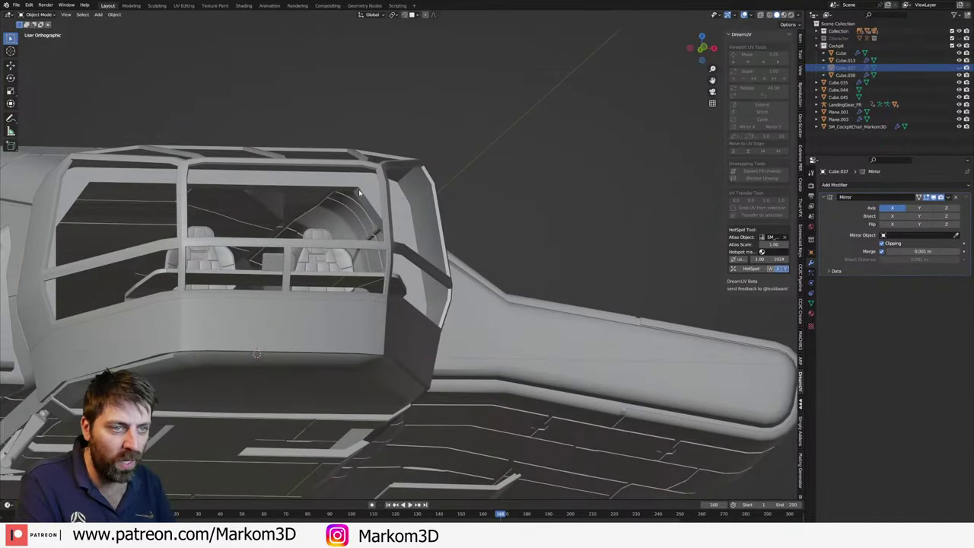
{"action": "left_click", "coordinate": [360, 193]}
{"action": "scroll", "coordinate": [360, 198], "scroll_direction": "up", "scroll_amount": 3}
{"action": "key", "text": "Tab"}
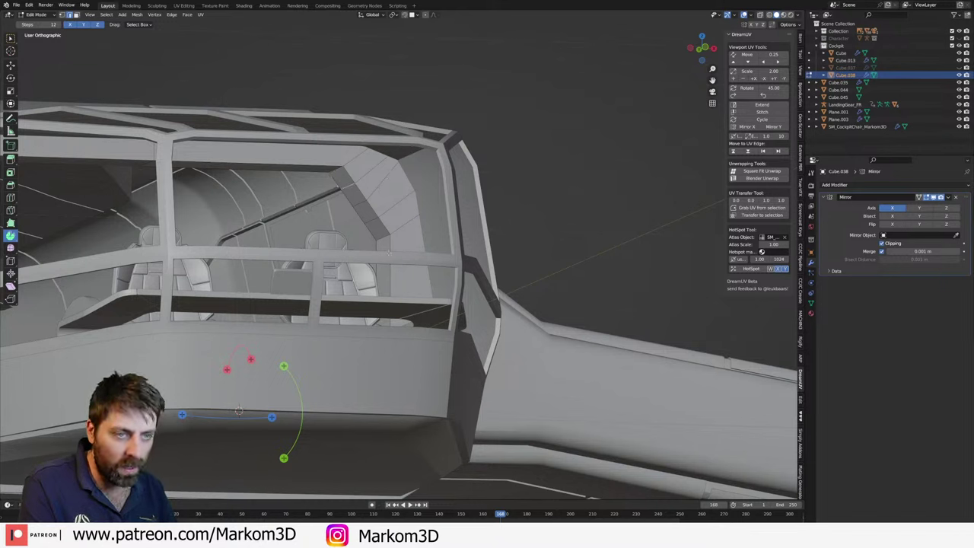
- Slide two ceiling panel edges and merge the selected vertices with Collapse
{"action": "key", "text": "g"}
{"action": "key", "text": "g"}
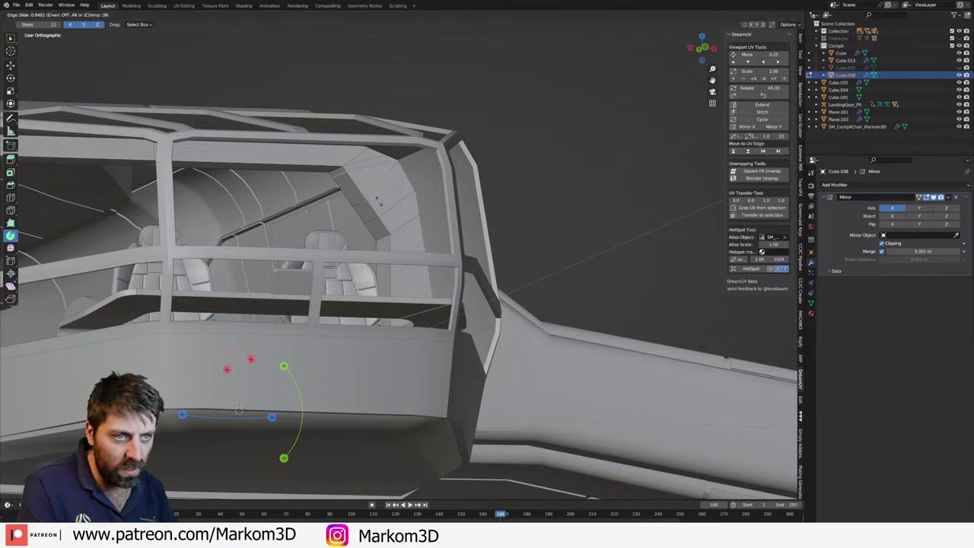
{"action": "left_click", "coordinate": [366, 223]}
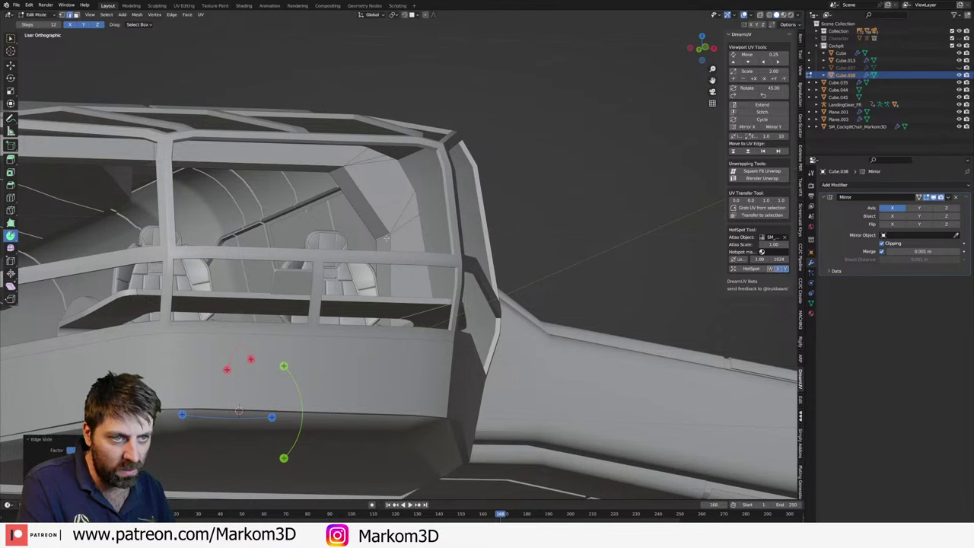
{"action": "key", "text": "g"}
{"action": "key", "text": "g"}
{"action": "left_click", "coordinate": [396, 264]}
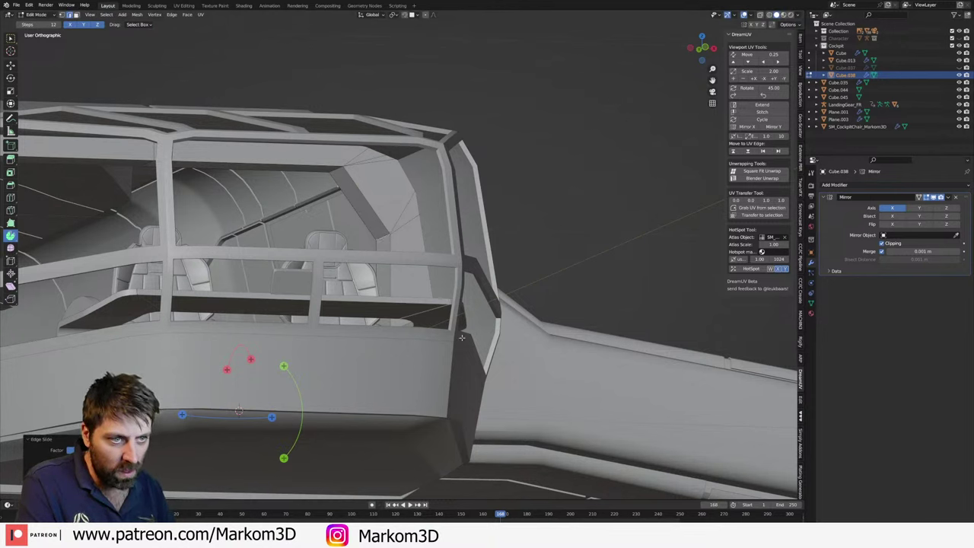
{"action": "key", "text": "m"}
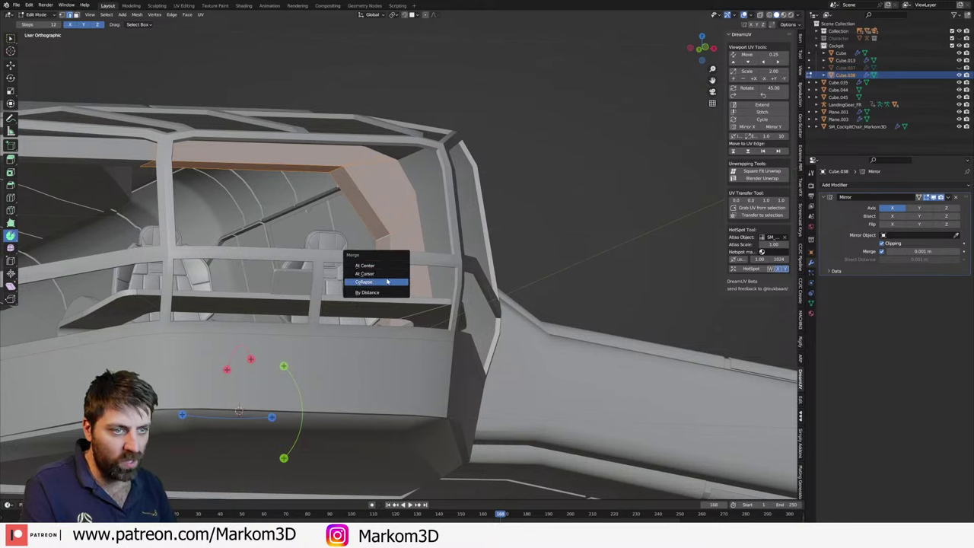
{"action": "left_click", "coordinate": [383, 294]}
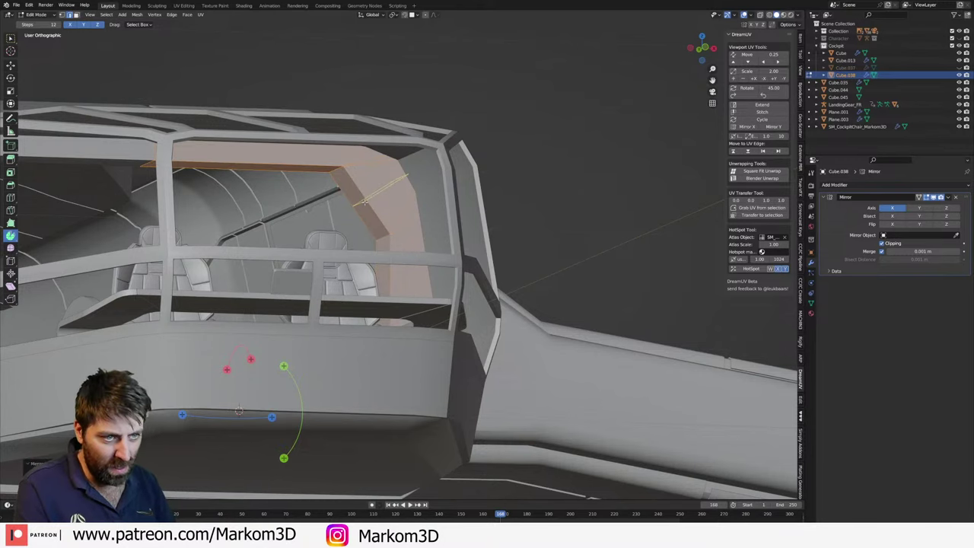
{"action": "mouse_move", "coordinate": [364, 201]}
{"action": "middle_mouse_down"}
{"action": "mouse_move", "coordinate": [381, 201]}
{"action": "mouse_move", "coordinate": [318, 257]}
{"action": "mouse_move", "coordinate": [318, 288]}
{"action": "middle_mouse_up"}
{"action": "scroll", "coordinate": [318, 257], "scroll_direction": "up", "scroll_amount": 3}
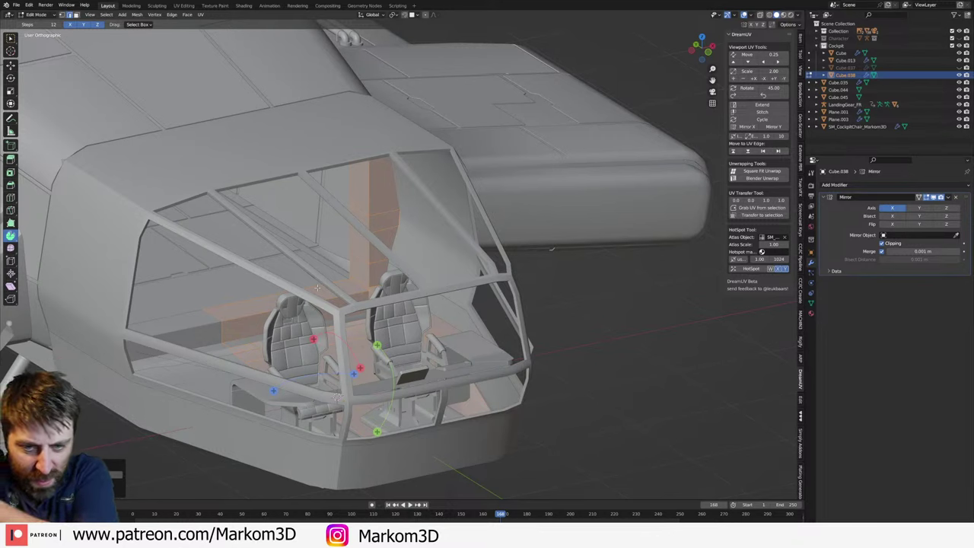
- Merge overlapping vertices by distance on the cockpit mesh
{"action": "mouse_move", "coordinate": [318, 287]}
{"action": "middle_mouse_down"}
{"action": "mouse_move", "coordinate": [300, 295]}
{"action": "mouse_move", "coordinate": [338, 253]}
{"action": "middle_mouse_up"}
{"action": "scroll", "coordinate": [289, 300], "scroll_direction": "up", "scroll_amount": 4}
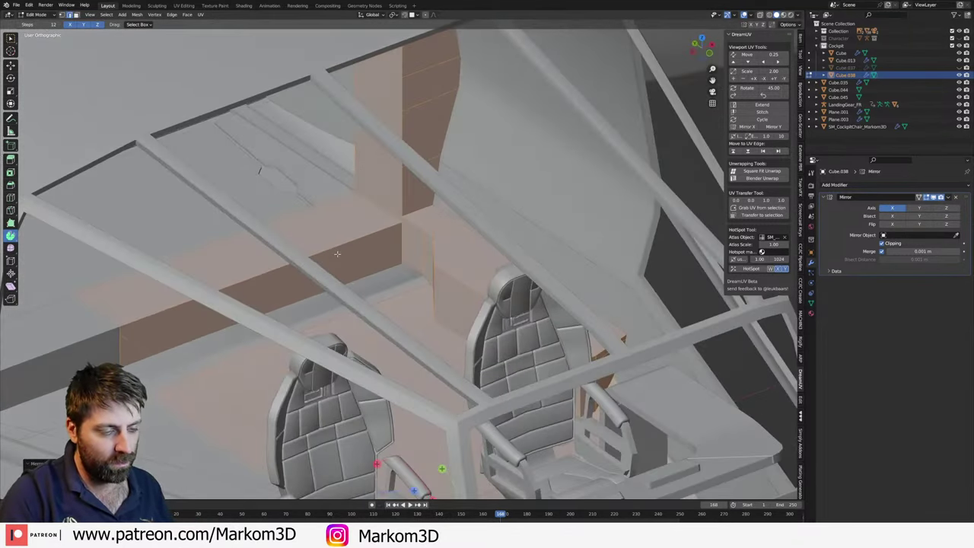
{"action": "scroll", "coordinate": [330, 261], "scroll_direction": "down", "scroll_amount": 3}
{"action": "scroll", "coordinate": [330, 261], "scroll_direction": "down", "scroll_amount": 2}
{"action": "scroll", "coordinate": [323, 236], "scroll_direction": "down", "scroll_amount": 3}
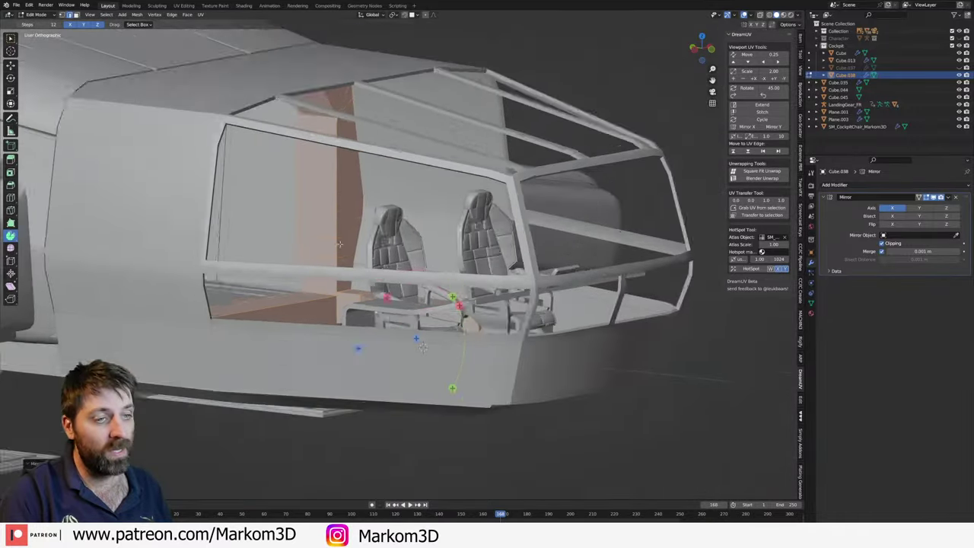
{"action": "scroll", "coordinate": [319, 216], "scroll_direction": "down", "scroll_amount": 3}
{"action": "middle_click_drag", "start_coordinate": [318, 216], "coordinate": [272, 218]}
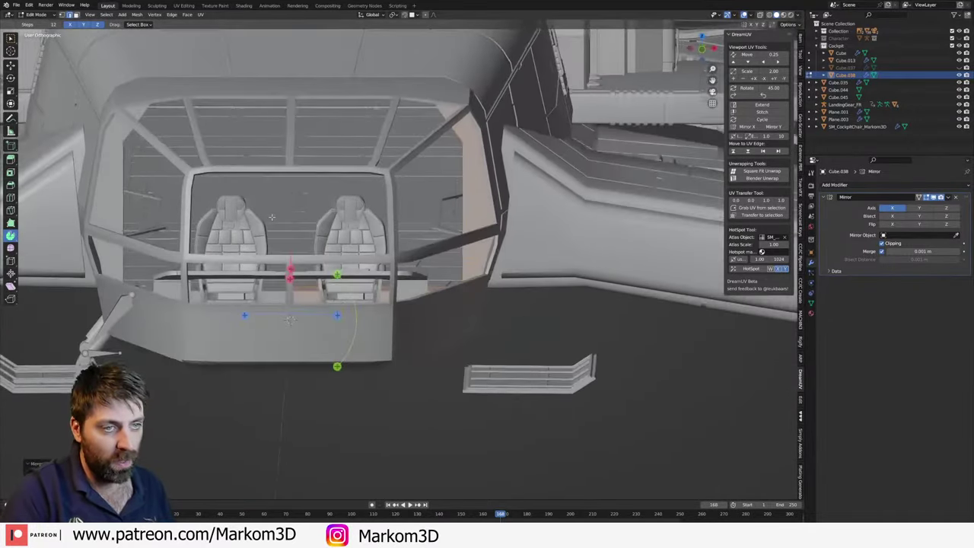
{"action": "key", "text": "m"}
{"action": "key", "text": "b"}
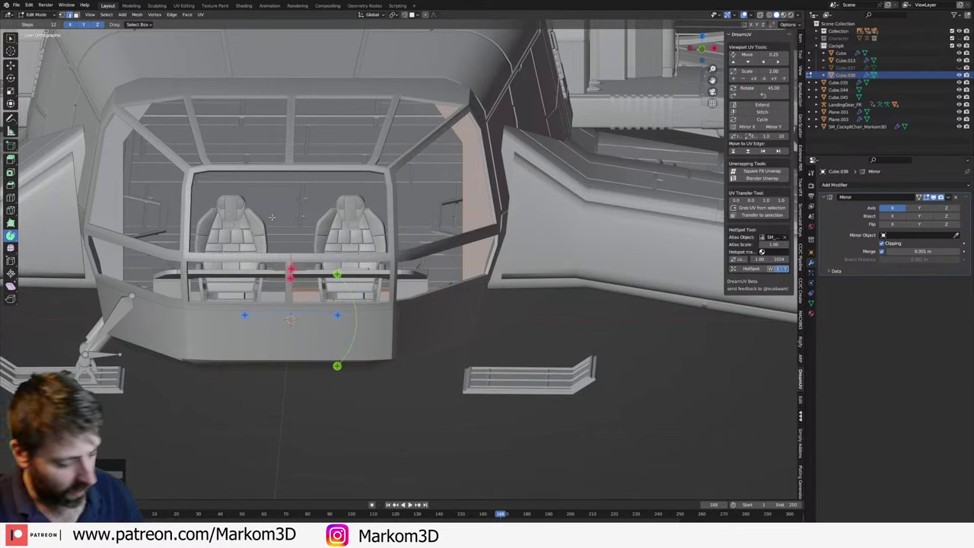
- Toggle Edit Mode off and back on, and orbit to a side-on view of the seats
{"action": "middle_click_drag", "start_coordinate": [271, 218], "coordinate": [418, 259]}
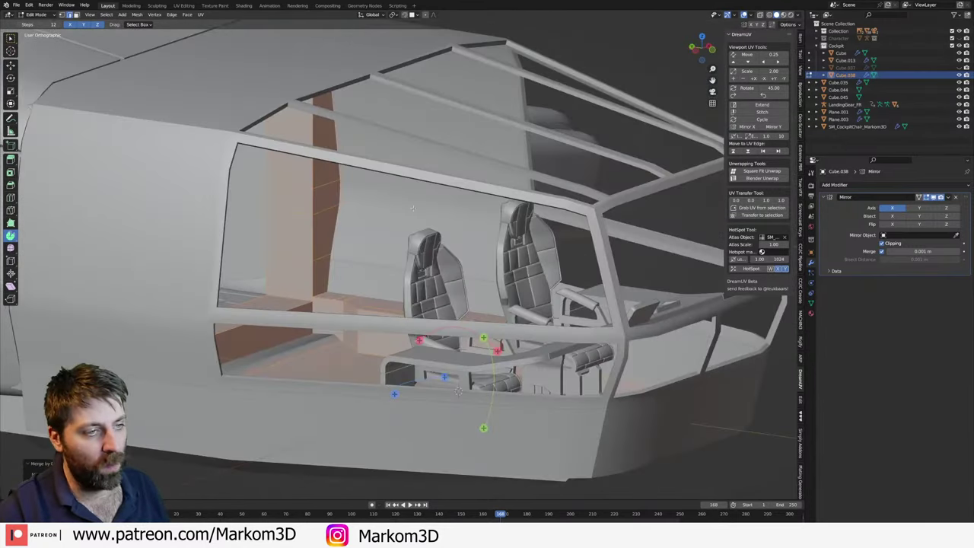
{"action": "key", "text": "Tab"}
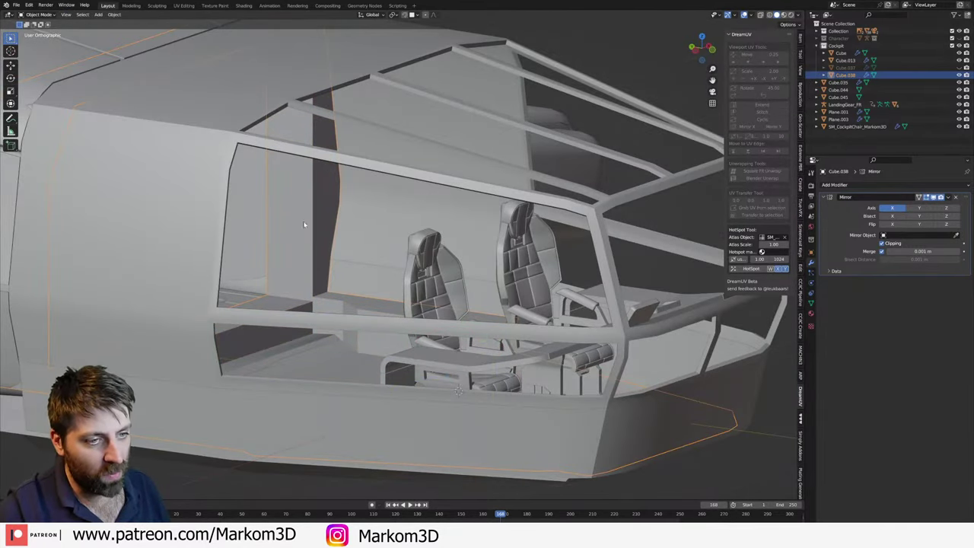
{"action": "scroll", "coordinate": [304, 224], "scroll_direction": "up", "scroll_amount": 3}
{"action": "key", "text": "Tab"}
{"action": "scroll", "coordinate": [304, 261], "scroll_direction": "up", "scroll_amount": 2}
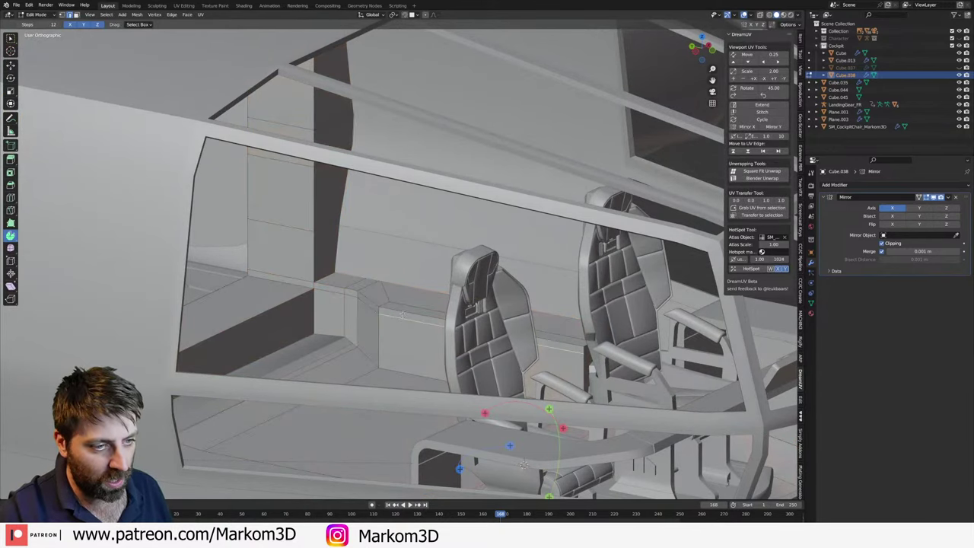
{"action": "key", "text": "Tab"}
{"action": "key", "text": "Tab"}
{"action": "middle_click_drag", "start_coordinate": [402, 313], "coordinate": [408, 277]}
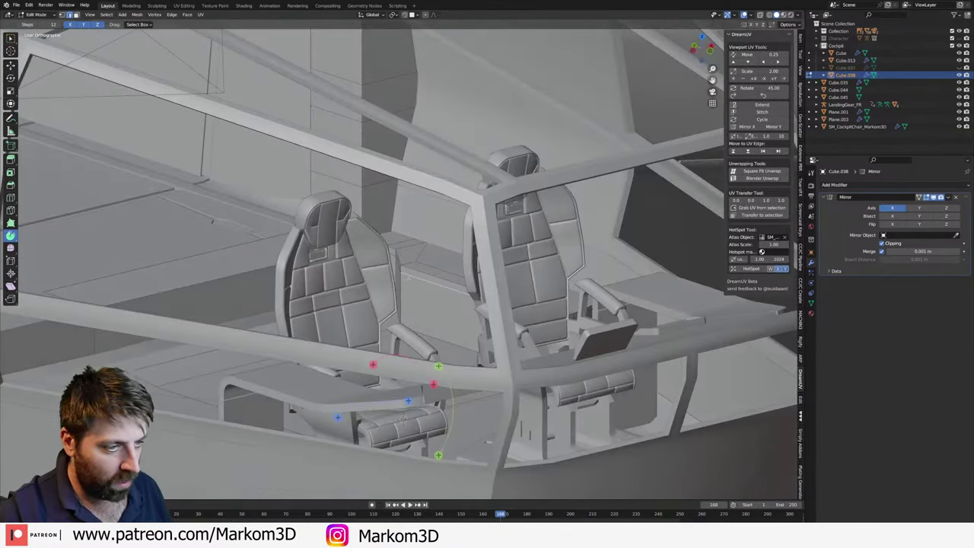
{"action": "scroll", "coordinate": [366, 204], "scroll_direction": "down", "scroll_amount": 5}
{"action": "mouse_move", "coordinate": [366, 204]}
{"action": "middle_mouse_down"}
{"action": "mouse_move", "coordinate": [335, 242]}
{"action": "mouse_move", "coordinate": [293, 225]}
{"action": "mouse_move", "coordinate": [442, 166]}
{"action": "middle_mouse_up"}
{"action": "scroll", "coordinate": [333, 244], "scroll_direction": "up", "scroll_amount": 5}
{"action": "scroll", "coordinate": [335, 259], "scroll_direction": "up", "scroll_amount": 3}
{"action": "scroll", "coordinate": [320, 244], "scroll_direction": "down", "scroll_amount": 3}
{"action": "scroll", "coordinate": [294, 225], "scroll_direction": "up", "scroll_amount": 3}
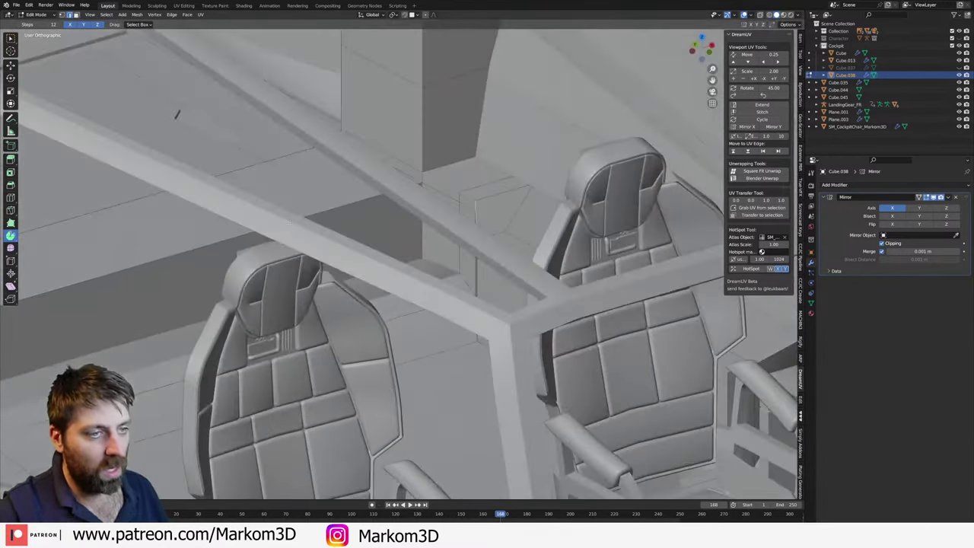
- Rip the ceiling edge above the seats and select the connected geometry near the back wall
{"action": "left_click", "coordinate": [419, 169]}
{"action": "key", "text": "alt+z"}
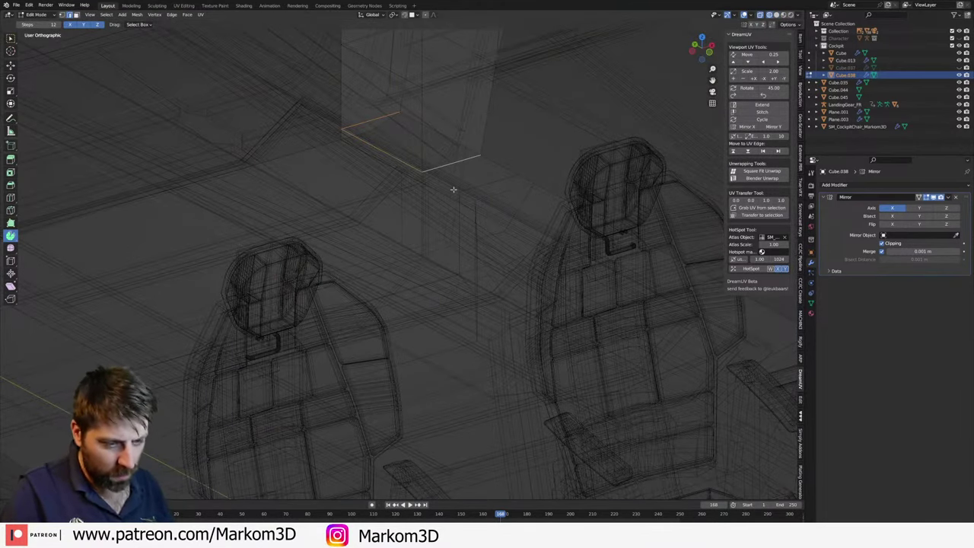
{"action": "key", "text": "v"}
{"action": "left_click", "coordinate": [448, 183]}
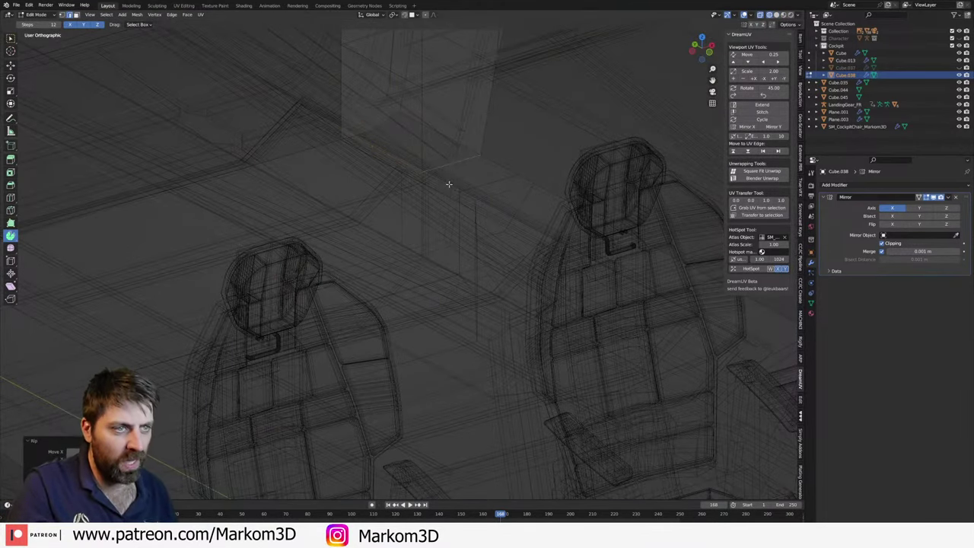
{"action": "left_click", "coordinate": [472, 147]}
{"action": "key", "text": "ctrl+l"}
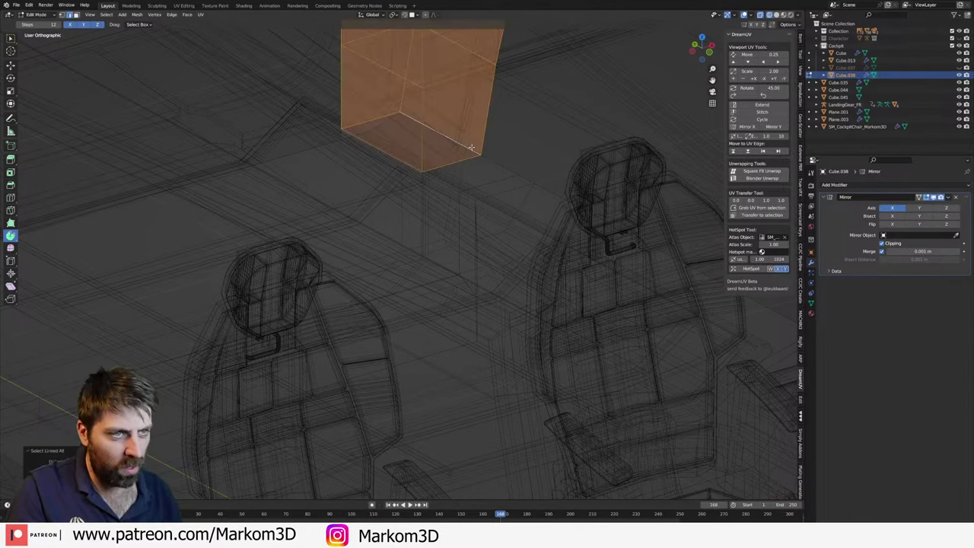
{"action": "scroll", "coordinate": [472, 190], "scroll_direction": "down", "scroll_amount": 4}
{"action": "middle_click_drag", "start_coordinate": [472, 213], "coordinate": [474, 274]}
- From the front view, circle-deselect the frame's vertical strip and top bar, keeping the ceiling piece
{"action": "key", "text": "KP_1"}
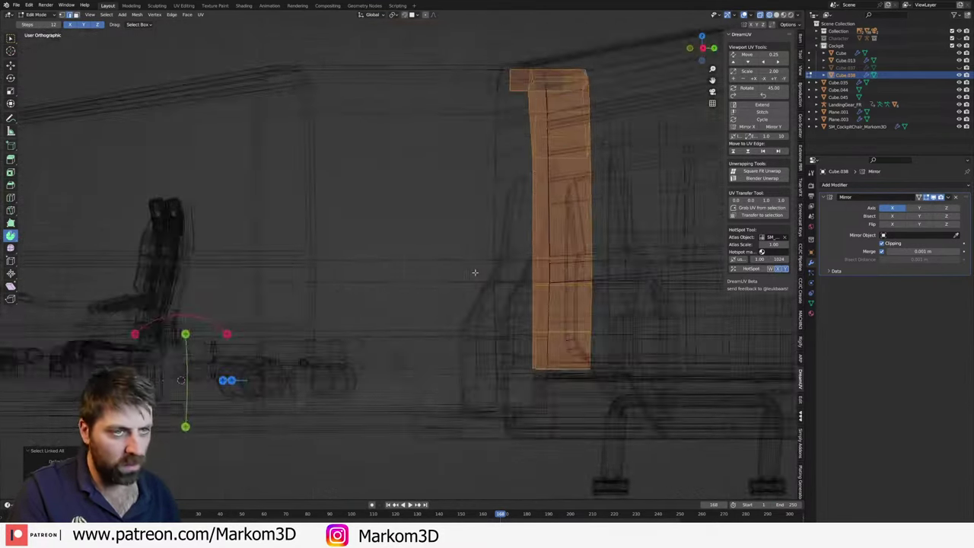
{"action": "key", "text": "c"}
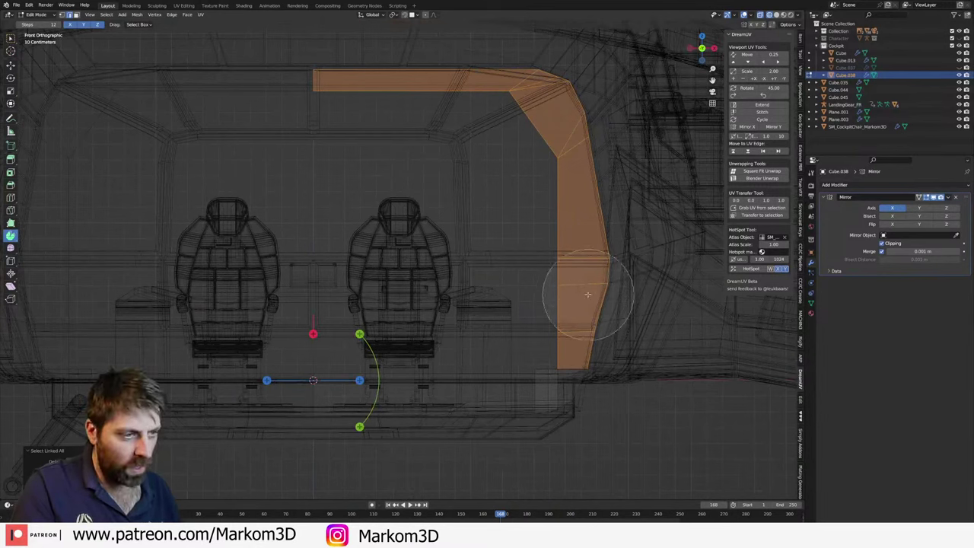
{"action": "middle_click_drag", "start_coordinate": [586, 289], "coordinate": [580, 289]}
{"action": "right_click", "coordinate": [578, 295]}
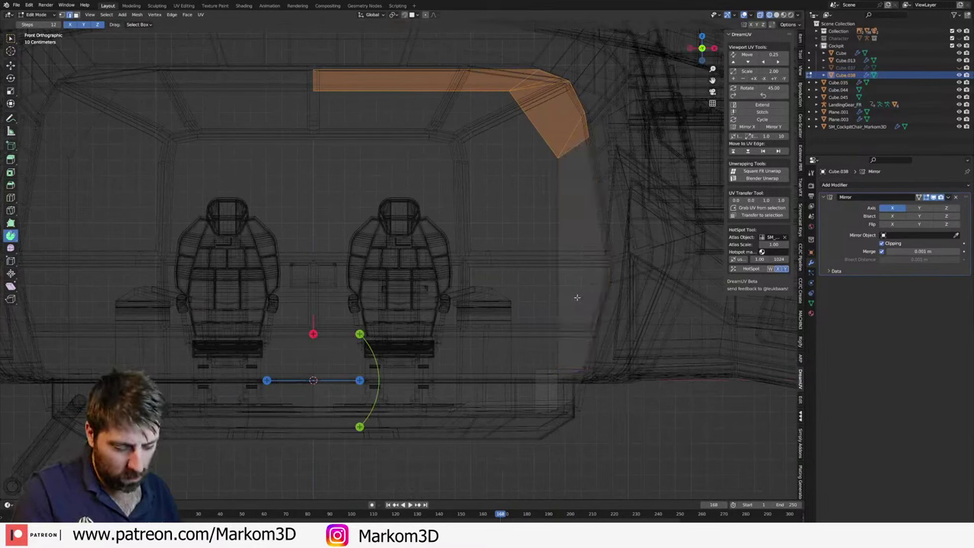
{"action": "key", "text": "c"}
{"action": "middle_click_drag", "start_coordinate": [577, 295], "coordinate": [543, 76]}
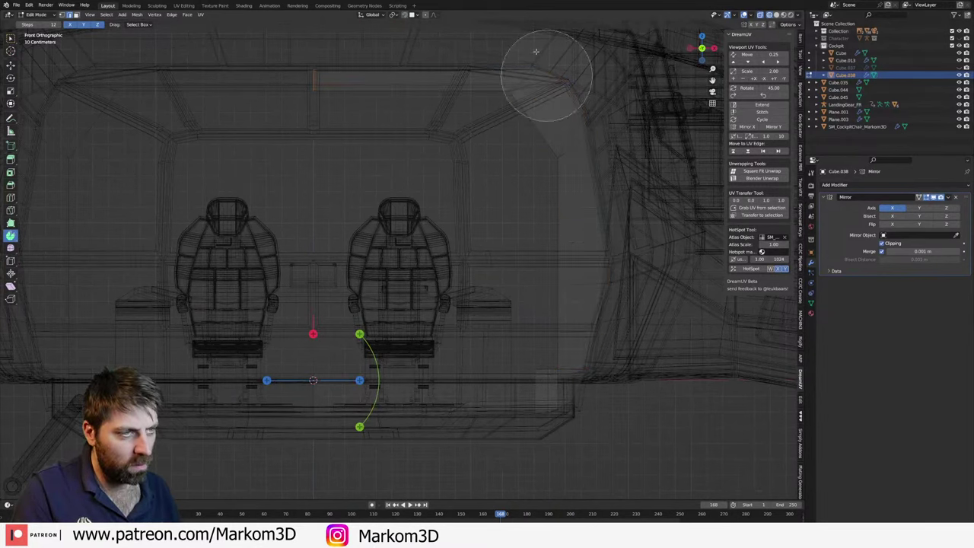
{"action": "right_click", "coordinate": [316, 99]}
{"action": "key", "text": "z"}
{"action": "left_click", "coordinate": [647, 255]}
{"action": "mouse_move", "coordinate": [643, 259]}
{"action": "middle_mouse_down"}
{"action": "mouse_move", "coordinate": [629, 297]}
{"action": "mouse_move", "coordinate": [421, 257]}
{"action": "middle_mouse_up"}
- Select the ceiling block's top edge and a panel face above the seats, testing a Z move
{"action": "left_click", "coordinate": [337, 146]}
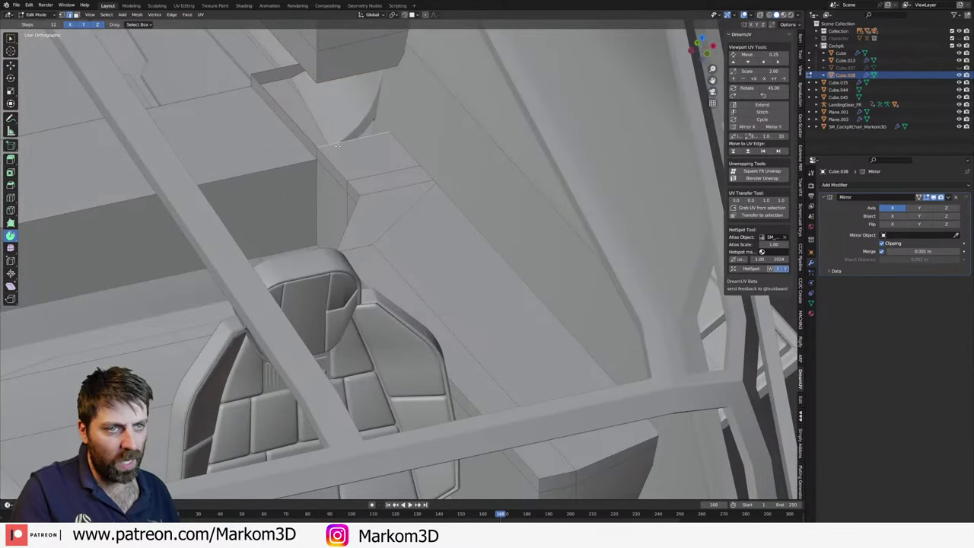
{"action": "left_click", "coordinate": [276, 82]}
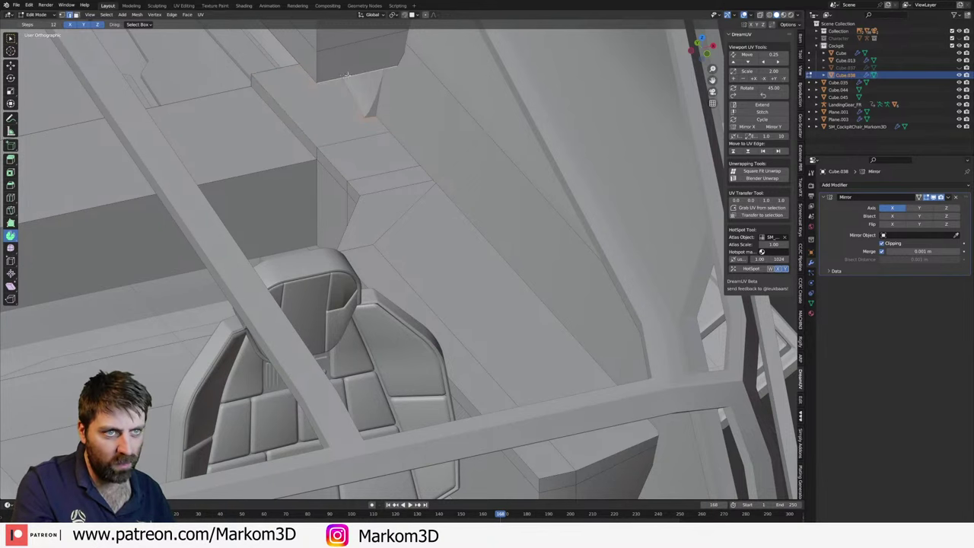
{"action": "mouse_move", "coordinate": [374, 62]}
{"action": "middle_mouse_down"}
{"action": "mouse_move", "coordinate": [362, 45]}
{"action": "mouse_move", "coordinate": [364, 73]}
{"action": "middle_mouse_up"}
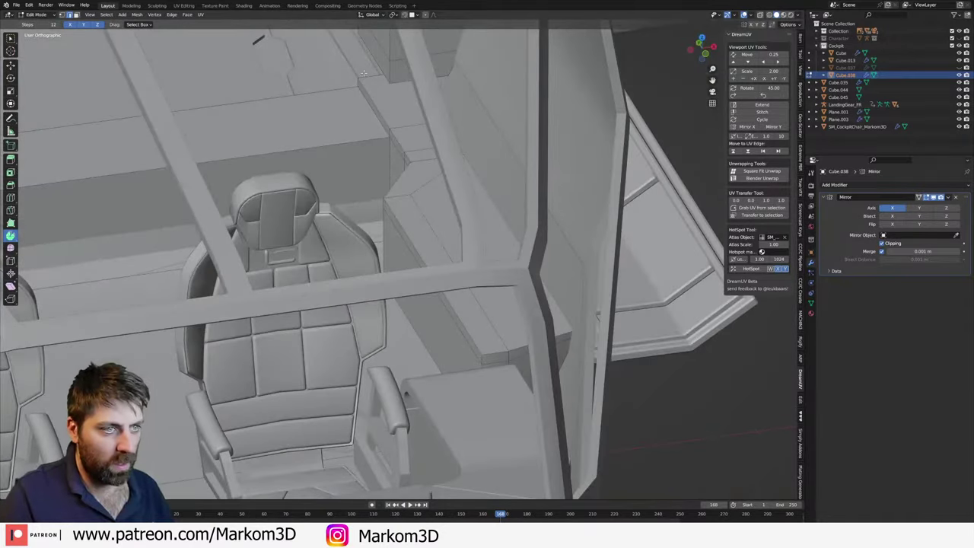
{"action": "key", "text": "g"}
{"action": "key", "text": "z"}
{"action": "left_click", "coordinate": [363, 95]}
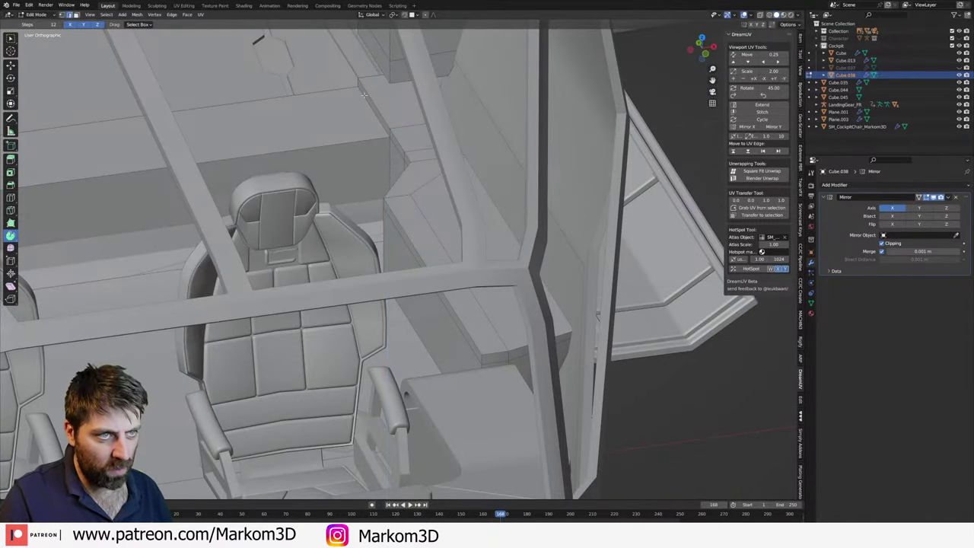
- Lower the ceiling panel face above the seat about 0.16 m along Z
{"action": "key", "text": "z"}
{"action": "left_click", "coordinate": [402, 70]}
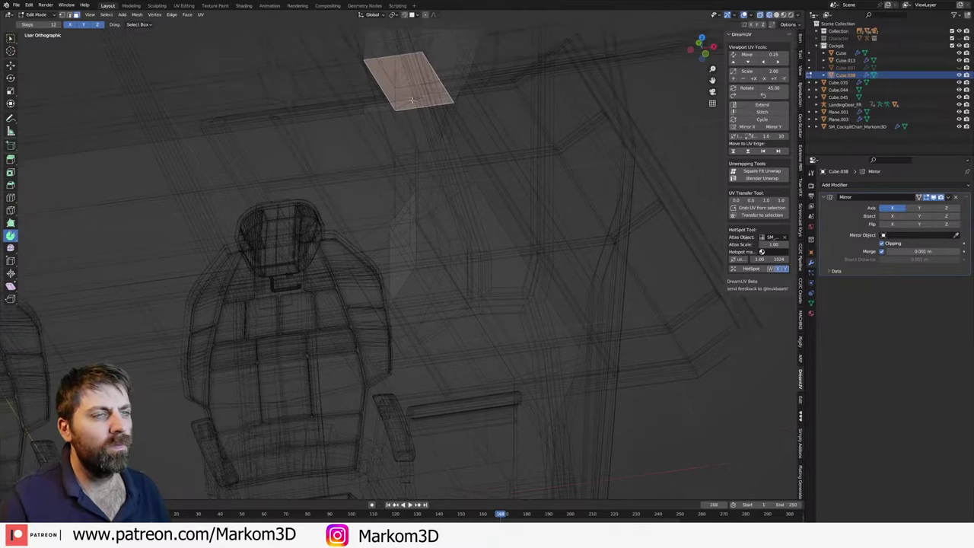
{"action": "key", "text": "z"}
{"action": "left_click", "coordinate": [451, 103]}
{"action": "key", "text": "g"}
{"action": "key", "text": "z"}
{"action": "middle_click_drag", "start_coordinate": [451, 109], "coordinate": [450, 169]}
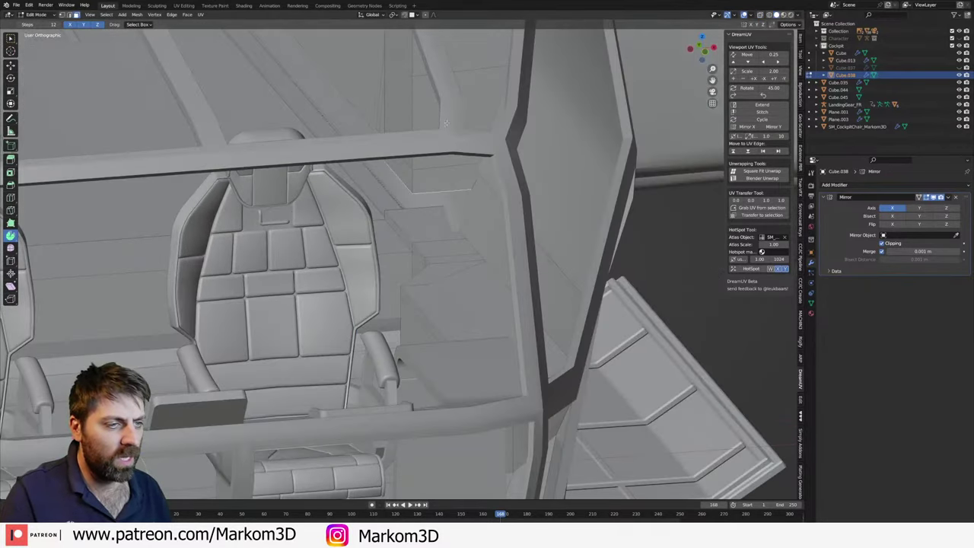
{"action": "left_click", "coordinate": [455, 173]}
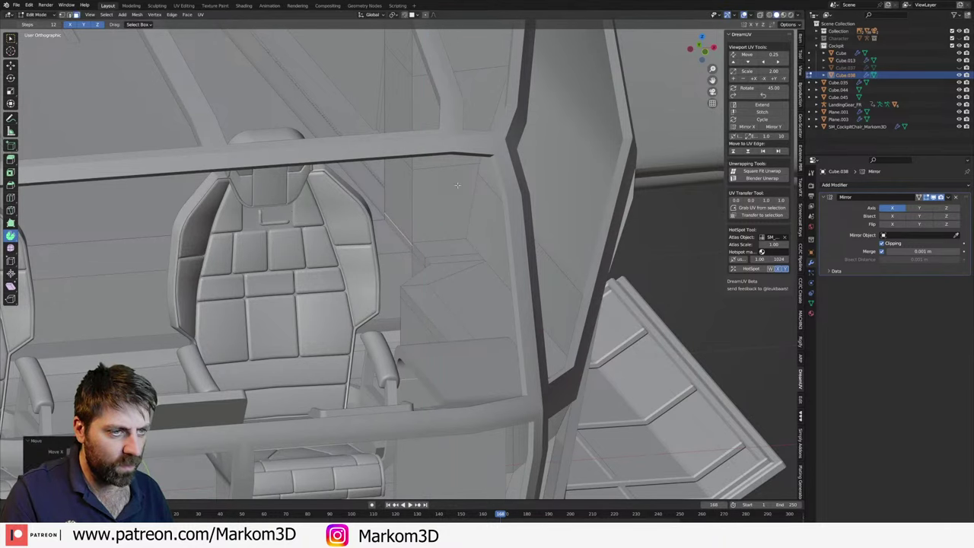
{"action": "key", "text": "Tab"}
{"action": "key", "text": "Tab"}
{"action": "middle_click_drag", "start_coordinate": [429, 297], "coordinate": [451, 347]}
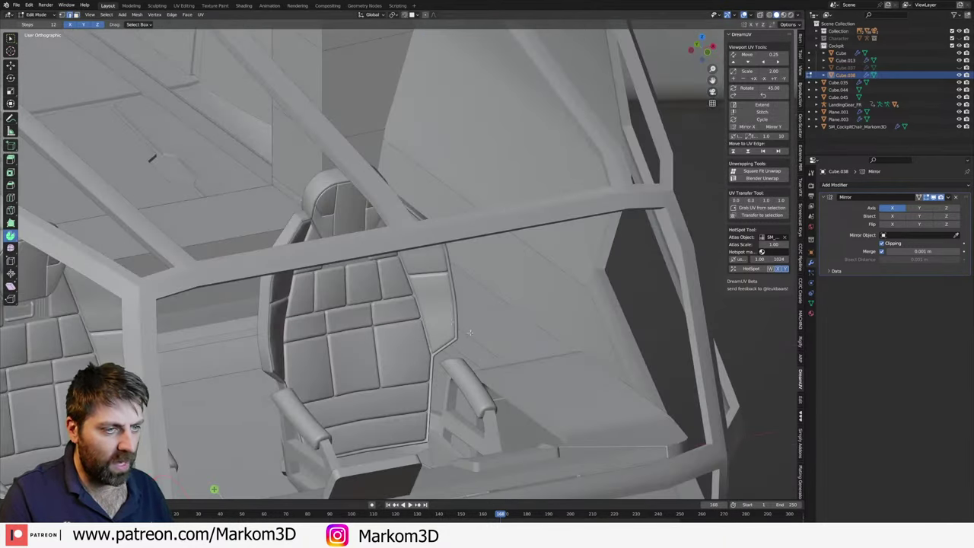
{"action": "key", "text": "Tab"}
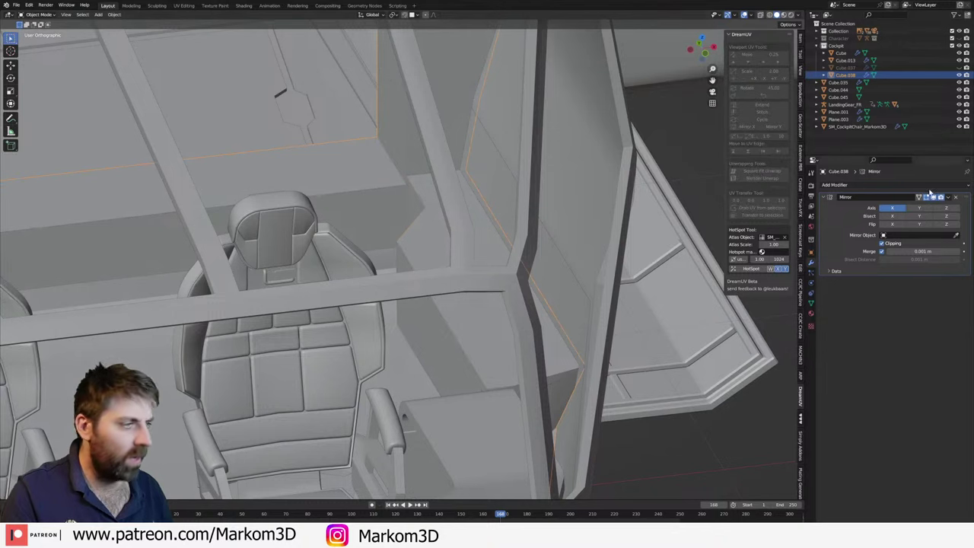
- Add a Bevel modifier to the canopy frame with a 0.12 m amount
{"action": "left_click", "coordinate": [927, 186]}
{"action": "left_click", "coordinate": [825, 213]}
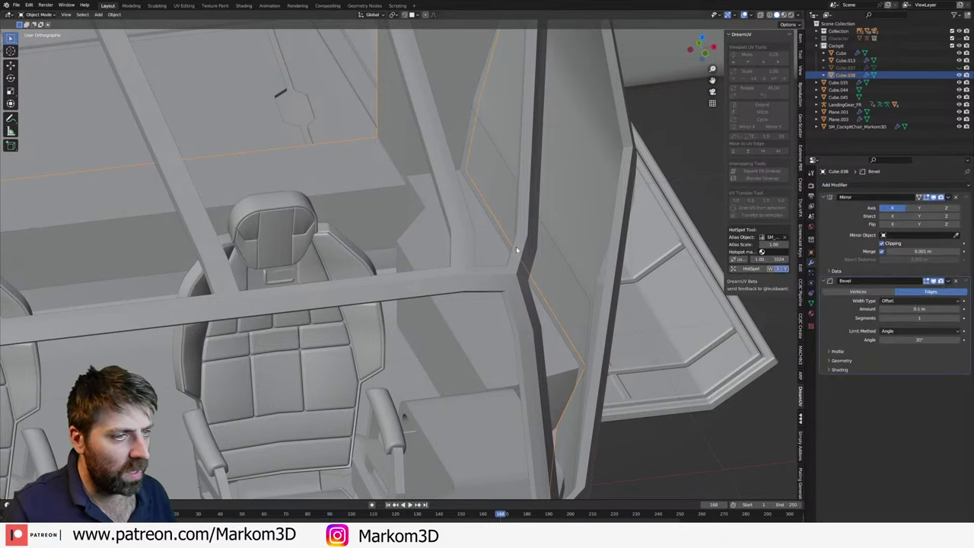
{"action": "left_click", "coordinate": [958, 312]}
{"action": "scroll", "coordinate": [381, 238], "scroll_direction": "down", "scroll_amount": 5}
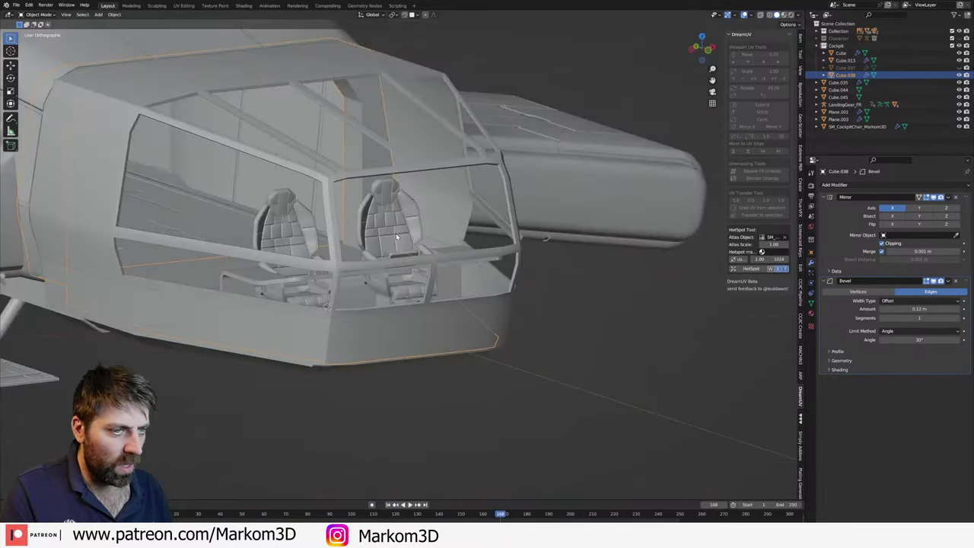
- In Edit Mode, select all cockpit geometry and merge vertices by distance
{"action": "key", "text": "Tab"}
{"action": "key", "text": "a"}
{"action": "key", "text": "m"}
{"action": "left_click", "coordinate": [414, 235]}
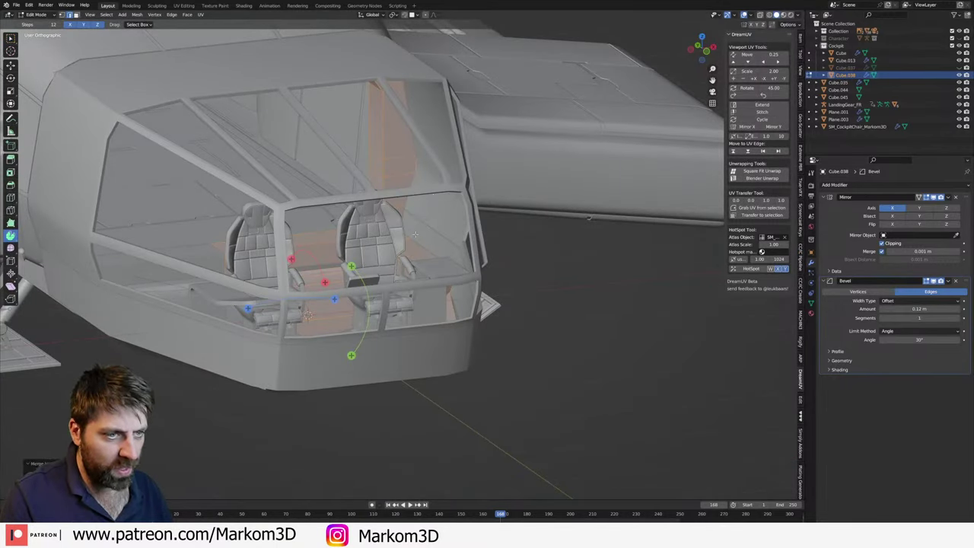
{"action": "scroll", "coordinate": [431, 156], "scroll_direction": "up", "scroll_amount": 5}
- In wireframe view, select the frame corner's connected geometry and merge its vertices by distance
{"action": "mouse_move", "coordinate": [409, 228]}
{"action": "middle_mouse_down"}
{"action": "mouse_move", "coordinate": [391, 187]}
{"action": "mouse_move", "coordinate": [437, 272]}
{"action": "middle_mouse_up"}
{"action": "middle_click_drag", "start_coordinate": [499, 264], "coordinate": [510, 283]}
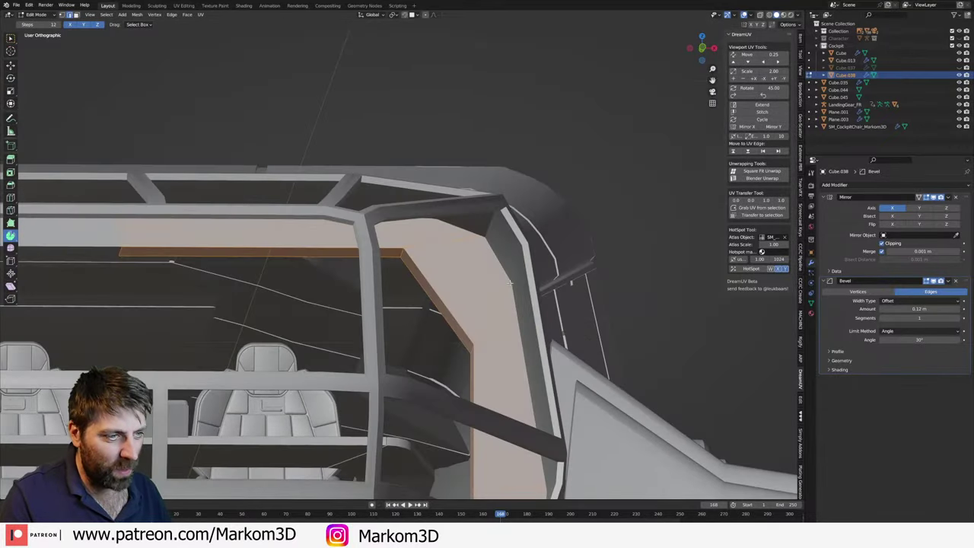
{"action": "scroll", "coordinate": [458, 240], "scroll_direction": "up", "scroll_amount": 3}
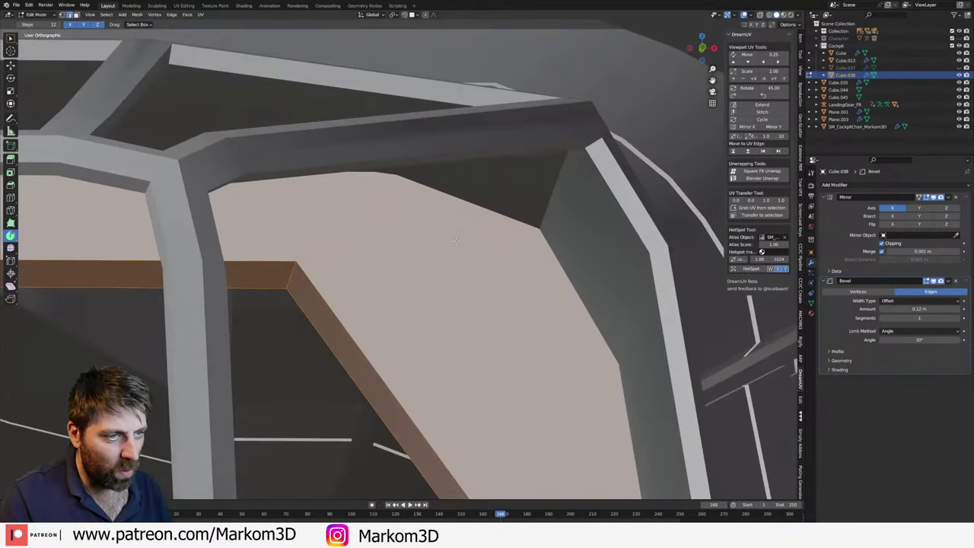
{"action": "key", "text": "z"}
{"action": "left_click", "coordinate": [381, 280]}
{"action": "mouse_move", "coordinate": [383, 283]}
{"action": "middle_mouse_down"}
{"action": "mouse_move", "coordinate": [396, 270]}
{"action": "mouse_move", "coordinate": [435, 269]}
{"action": "mouse_move", "coordinate": [424, 293]}
{"action": "mouse_move", "coordinate": [575, 128]}
{"action": "middle_mouse_up"}
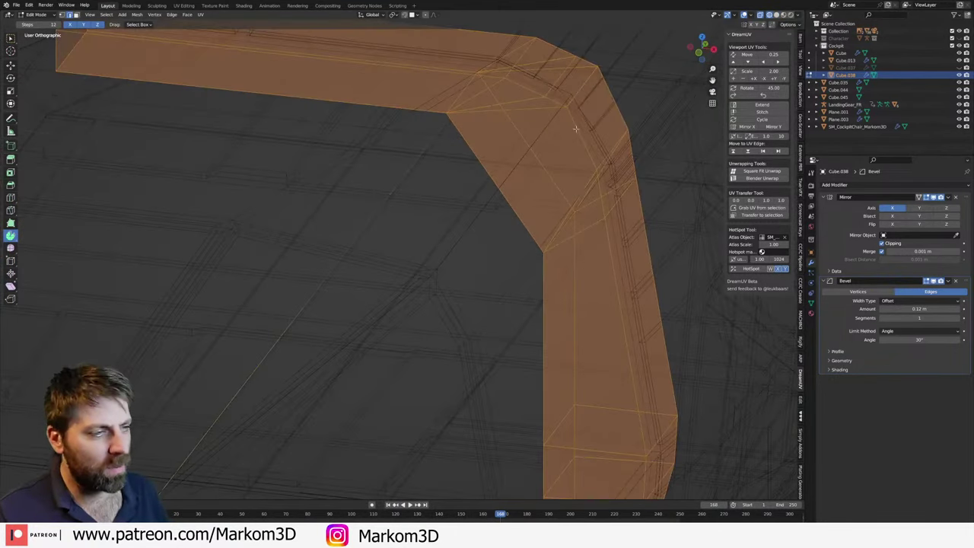
{"action": "left_click", "coordinate": [571, 74]}
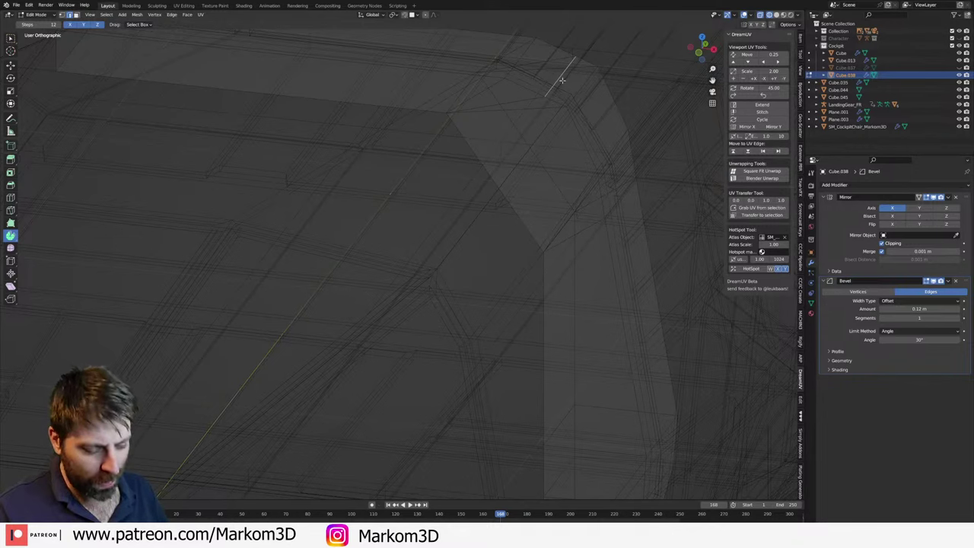
{"action": "key", "text": "ctrl+l"}
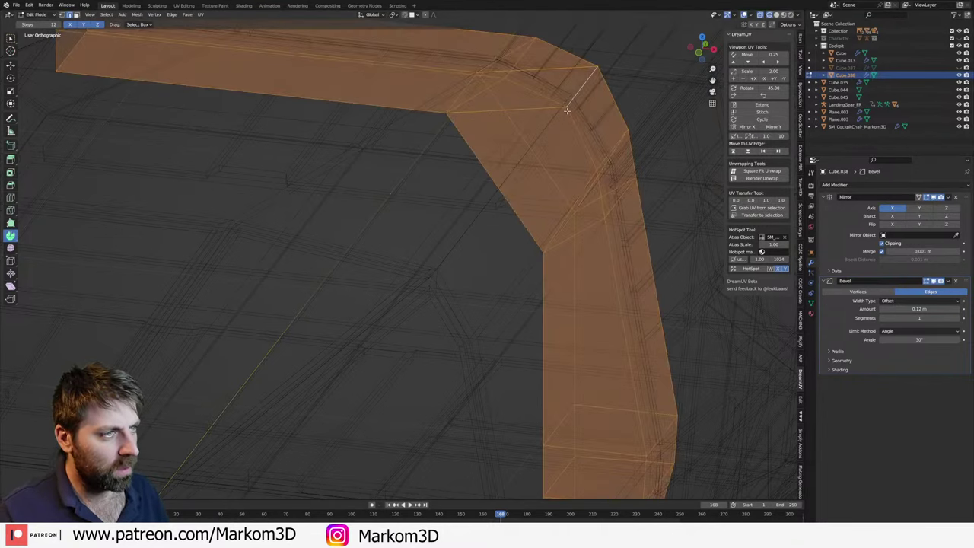
{"action": "key", "text": "m"}
{"action": "left_click", "coordinate": [566, 114]}
- Turn off X-ray and switch between Object and Edit Mode to inspect the ceiling beams
{"action": "key", "text": "alt+z"}
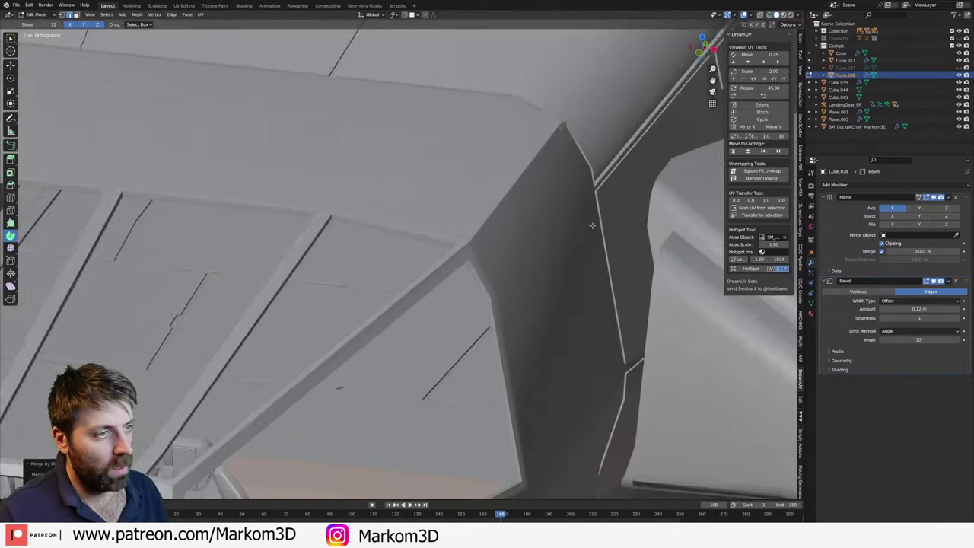
{"action": "mouse_move", "coordinate": [544, 191]}
{"action": "middle_mouse_down"}
{"action": "mouse_move", "coordinate": [589, 306]}
{"action": "mouse_move", "coordinate": [457, 289]}
{"action": "middle_mouse_up"}
{"action": "key", "text": "Tab"}
{"action": "scroll", "coordinate": [379, 353], "scroll_direction": "up", "scroll_amount": 5}
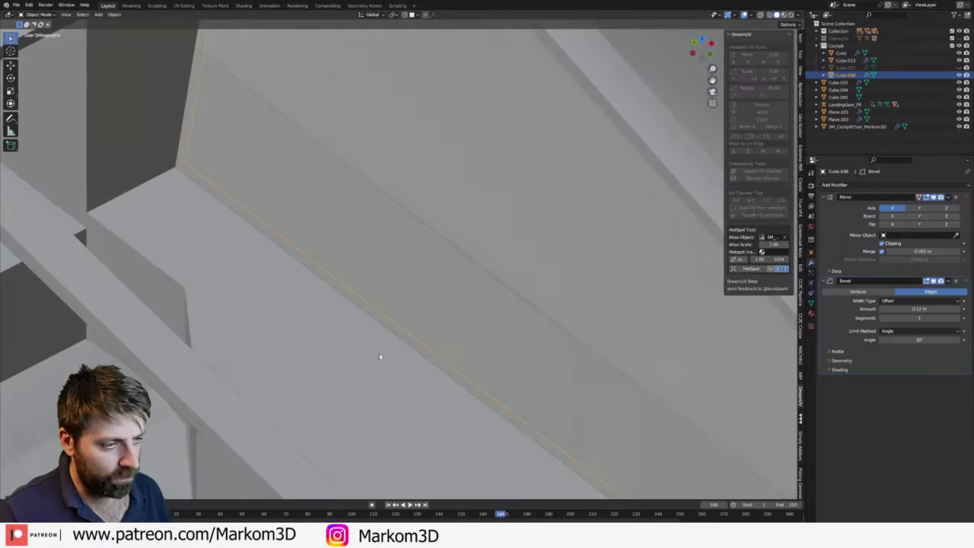
{"action": "mouse_move", "coordinate": [379, 353]}
{"action": "middle_mouse_down"}
{"action": "mouse_move", "coordinate": [508, 171]}
{"action": "mouse_move", "coordinate": [458, 255]}
{"action": "mouse_move", "coordinate": [463, 220]}
{"action": "mouse_move", "coordinate": [453, 296]}
{"action": "middle_mouse_up"}
{"action": "key", "text": "Tab"}
{"action": "scroll", "coordinate": [459, 255], "scroll_direction": "up", "scroll_amount": 3}
{"action": "scroll", "coordinate": [463, 219], "scroll_direction": "down", "scroll_amount": 2}
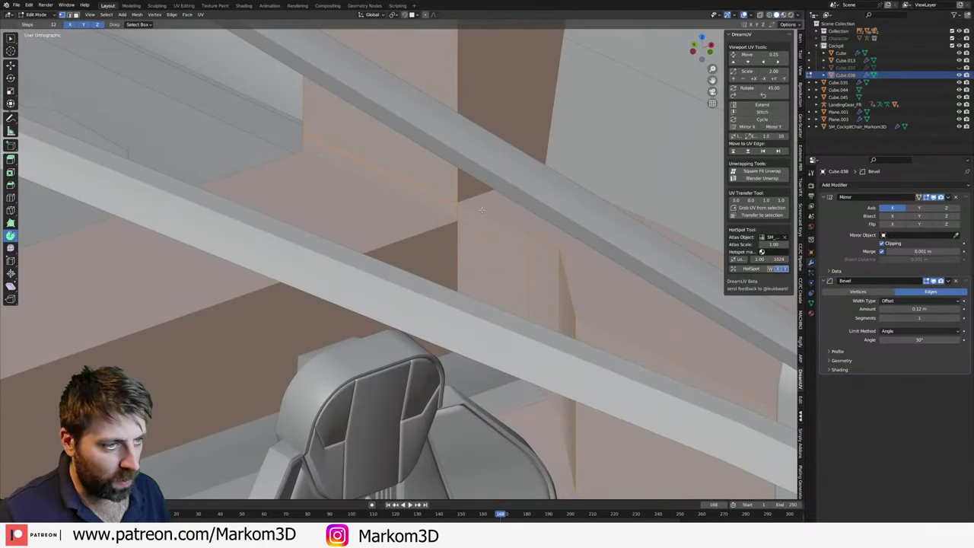
{"action": "key", "text": "Tab"}
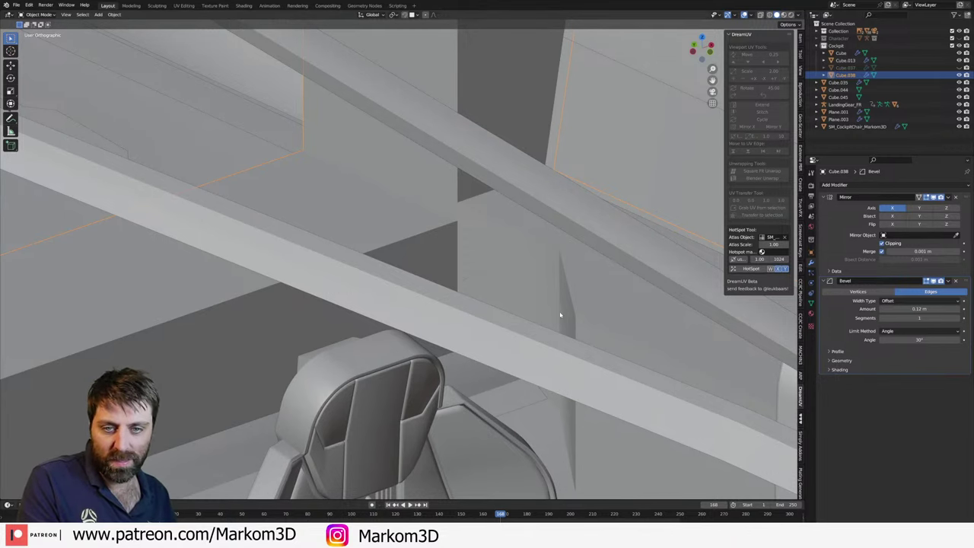
{"action": "scroll", "coordinate": [542, 314], "scroll_direction": "down", "scroll_amount": 2}
{"action": "scroll", "coordinate": [543, 312], "scroll_direction": "down", "scroll_amount": 3}
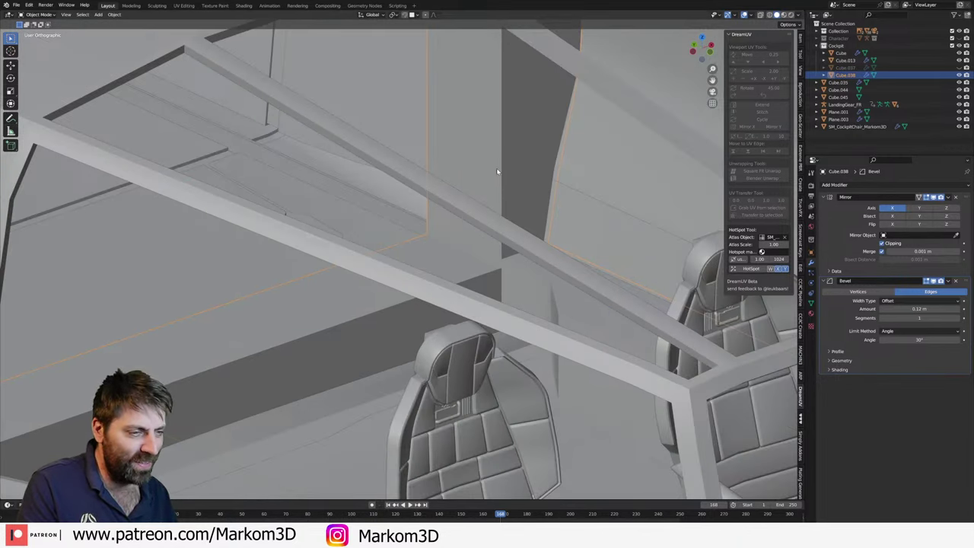
{"action": "key", "text": "Tab"}
{"action": "scroll", "coordinate": [492, 192], "scroll_direction": "up", "scroll_amount": 2}
- In wireframe, select the top ceiling face, delete it, then undo the deletion
{"action": "scroll", "coordinate": [505, 193], "scroll_direction": "up", "scroll_amount": 2}
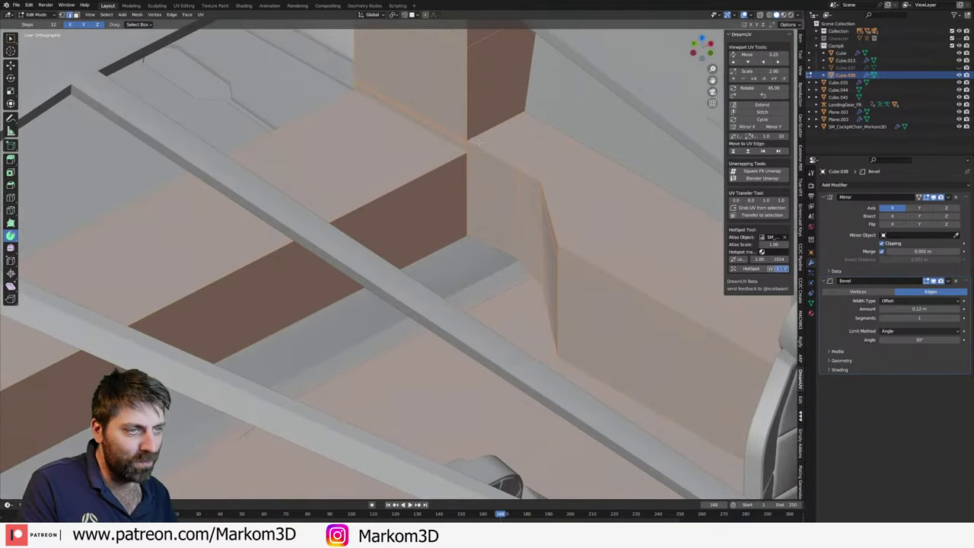
{"action": "key", "text": "z"}
{"action": "left_click", "coordinate": [455, 134]}
{"action": "key", "text": "alt+a"}
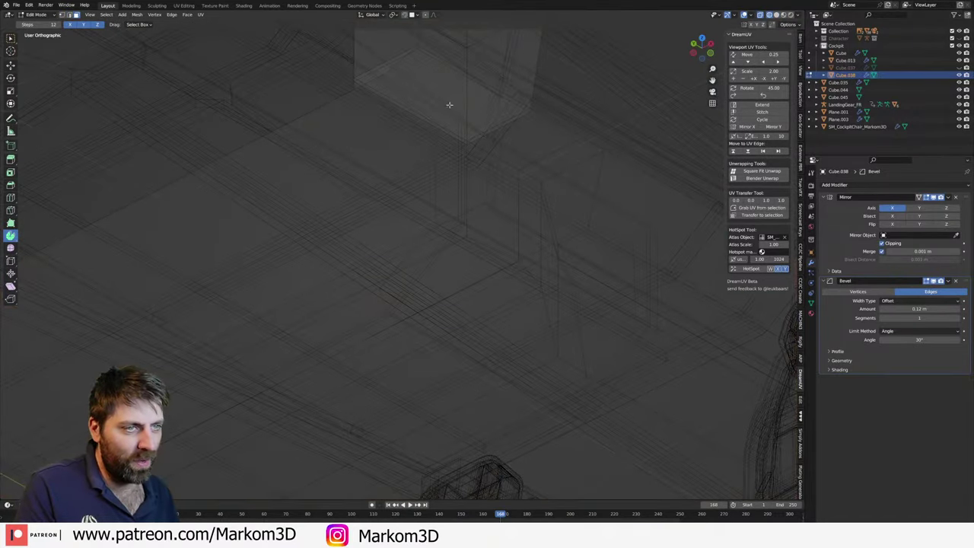
{"action": "left_click", "coordinate": [442, 97]}
{"action": "key", "text": "x"}
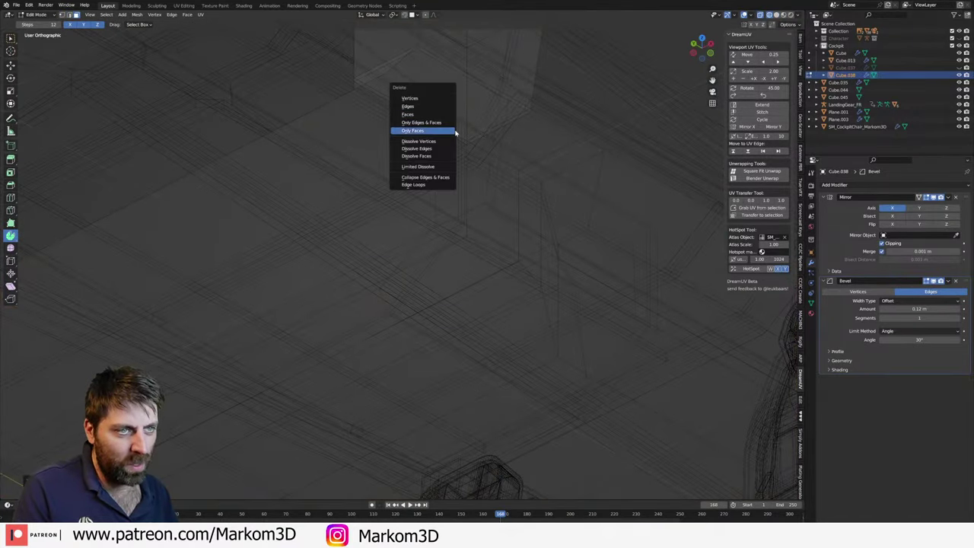
{"action": "left_click", "coordinate": [455, 133]}
{"action": "right_click", "coordinate": [482, 154]}
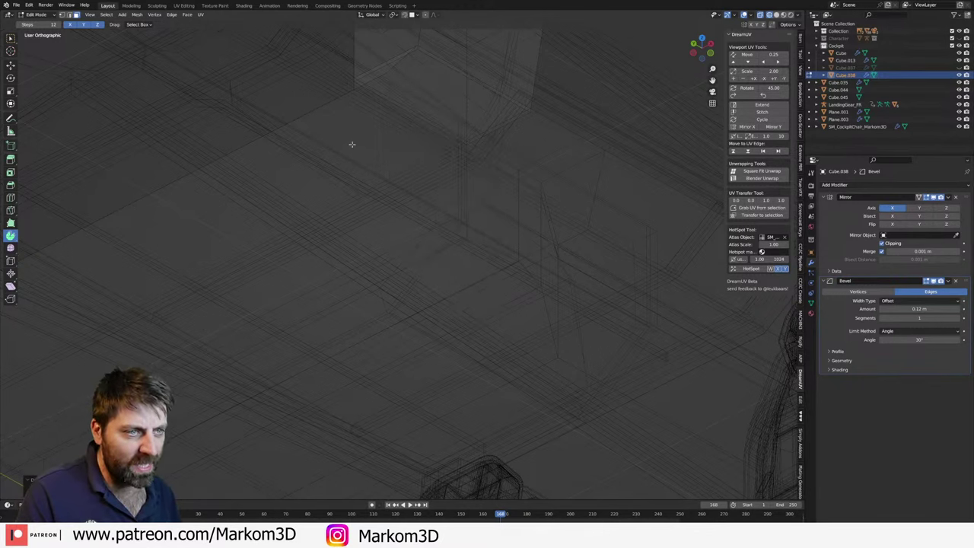
{"action": "key", "text": "ctrl+z"}
- Raise the top ceiling face along Z and return to solid shading
{"action": "key", "text": "g"}
{"action": "key", "text": "z"}
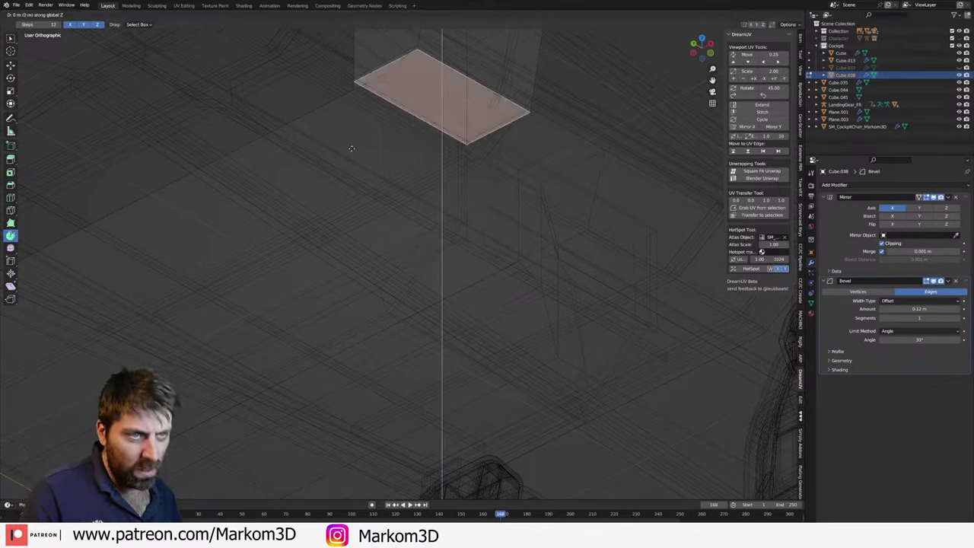
{"action": "left_click", "coordinate": [352, 126]}
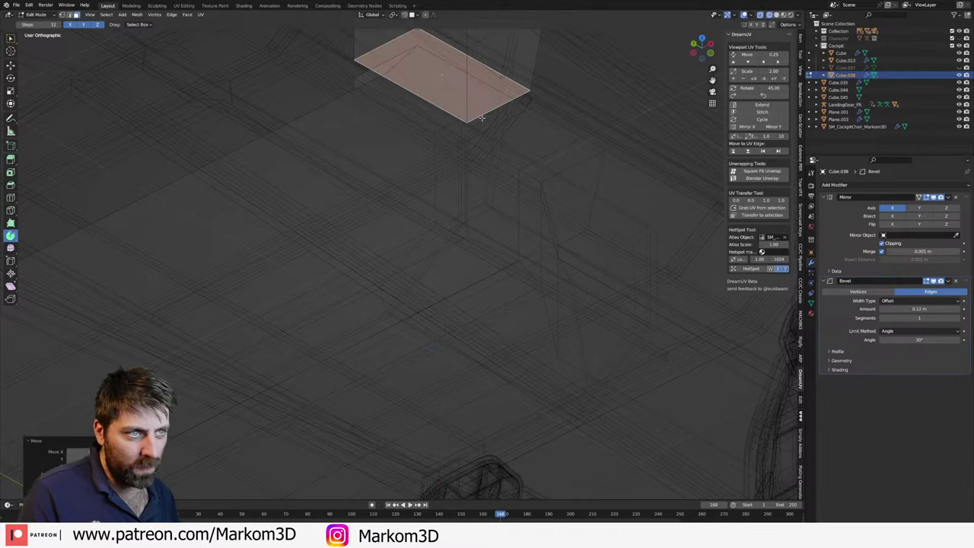
{"action": "key", "text": "shift+z"}
{"action": "scroll", "coordinate": [568, 235], "scroll_direction": "up", "scroll_amount": 3}
- Bevel the ceiling panel edge slightly and lower it about 0.055 m along Z
{"action": "key", "text": "alt+a"}
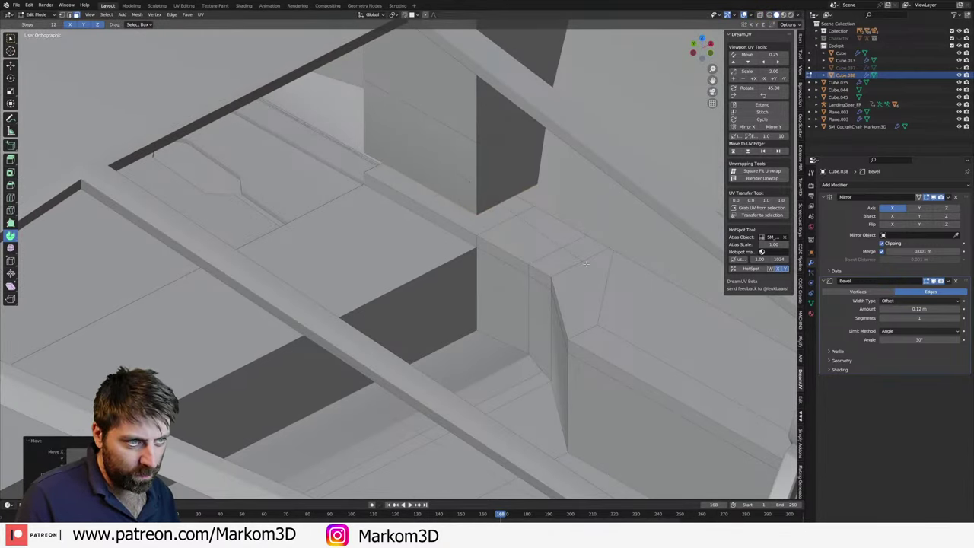
{"action": "left_click", "coordinate": [585, 263]}
{"action": "key", "text": "shift+z"}
{"action": "key", "text": "shift+z"}
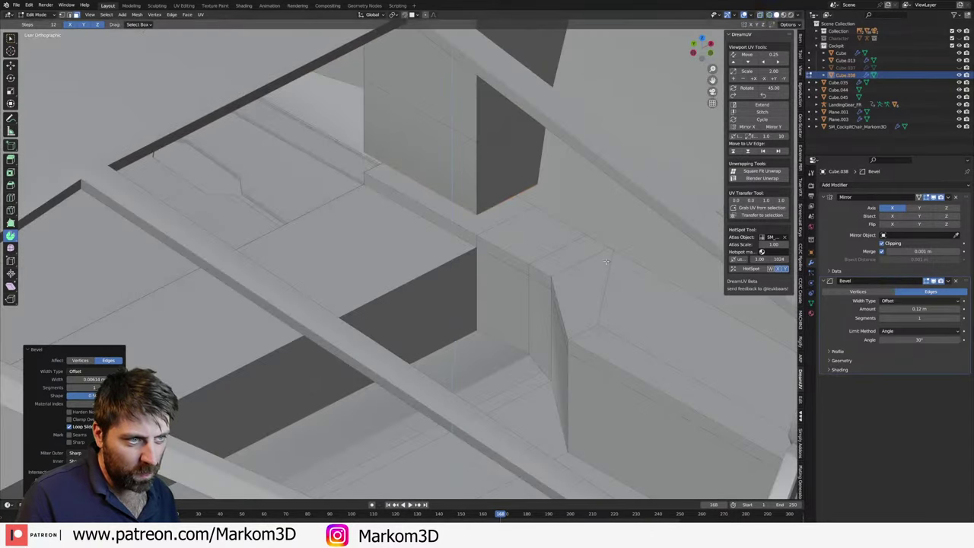
{"action": "key", "text": "g"}
{"action": "key", "text": "z"}
{"action": "left_click", "coordinate": [619, 329]}
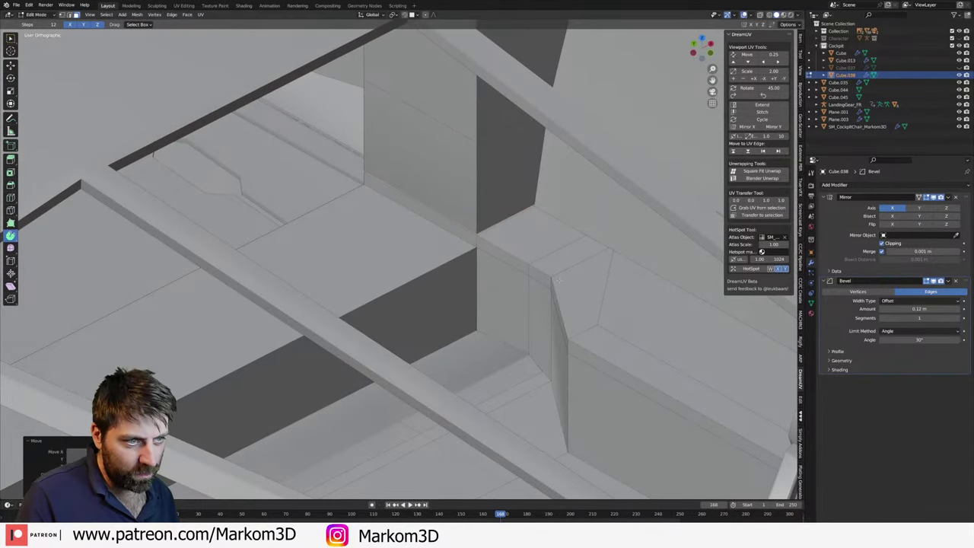
- Inspect the seats and beams, then return to Object Mode to view the whole ship
{"action": "middle_click_drag", "start_coordinate": [618, 329], "coordinate": [482, 221], "text": "shift"}
{"action": "left_click", "coordinate": [482, 221]}
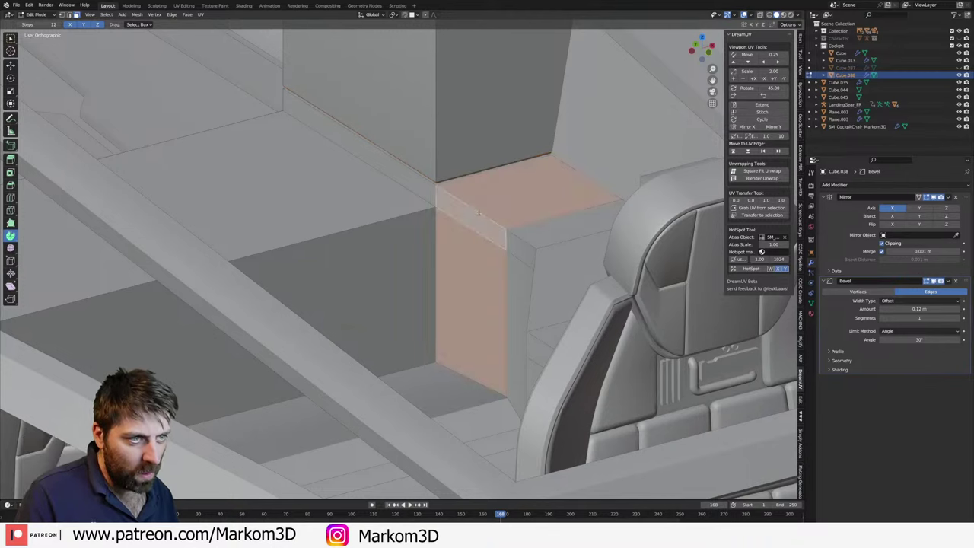
{"action": "key", "text": "alt+a"}
{"action": "mouse_move", "coordinate": [482, 220]}
{"action": "middle_mouse_down"}
{"action": "mouse_move", "coordinate": [524, 242]}
{"action": "mouse_move", "coordinate": [570, 236]}
{"action": "middle_mouse_up"}
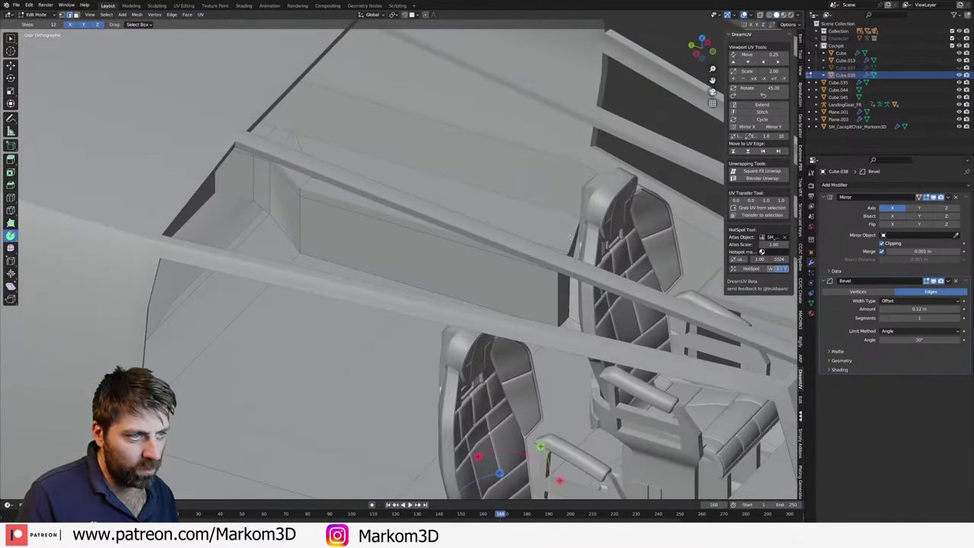
{"action": "mouse_move", "coordinate": [566, 271]}
{"action": "middle_mouse_down"}
{"action": "mouse_move", "coordinate": [561, 321]}
{"action": "mouse_move", "coordinate": [554, 296]}
{"action": "middle_mouse_up"}
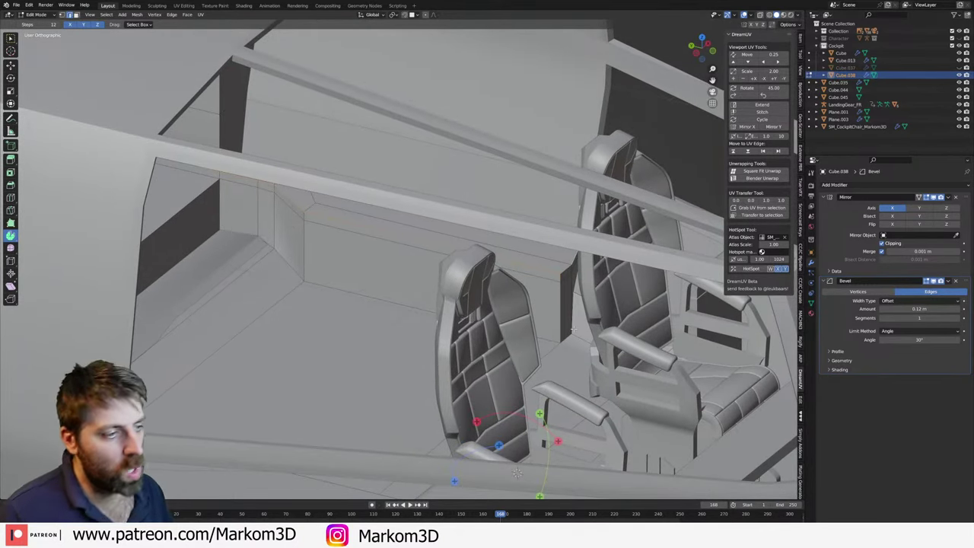
{"action": "middle_click_drag", "start_coordinate": [572, 328], "coordinate": [581, 378]}
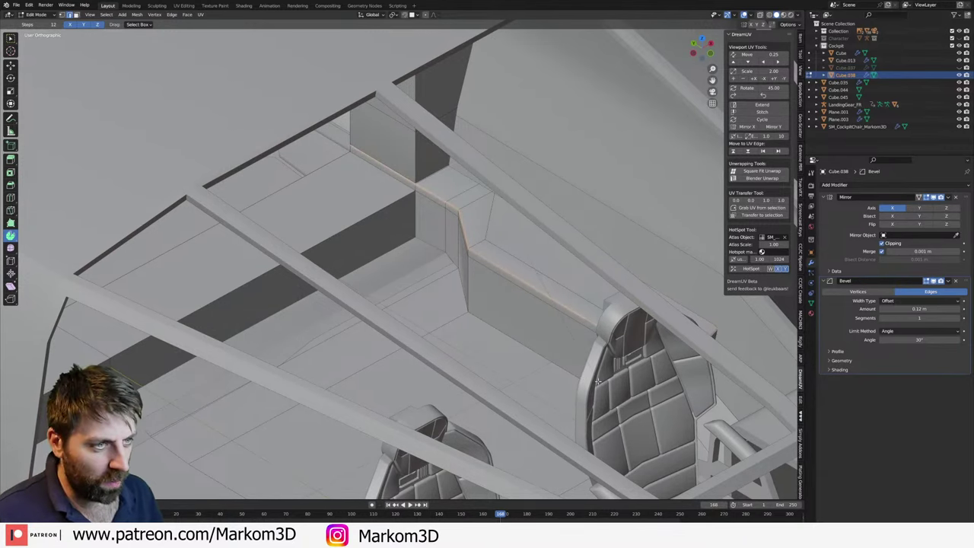
{"action": "scroll", "coordinate": [608, 365], "scroll_direction": "down", "scroll_amount": 3}
{"action": "key", "text": "Tab"}
{"action": "scroll", "coordinate": [685, 365], "scroll_direction": "down", "scroll_amount": 6}
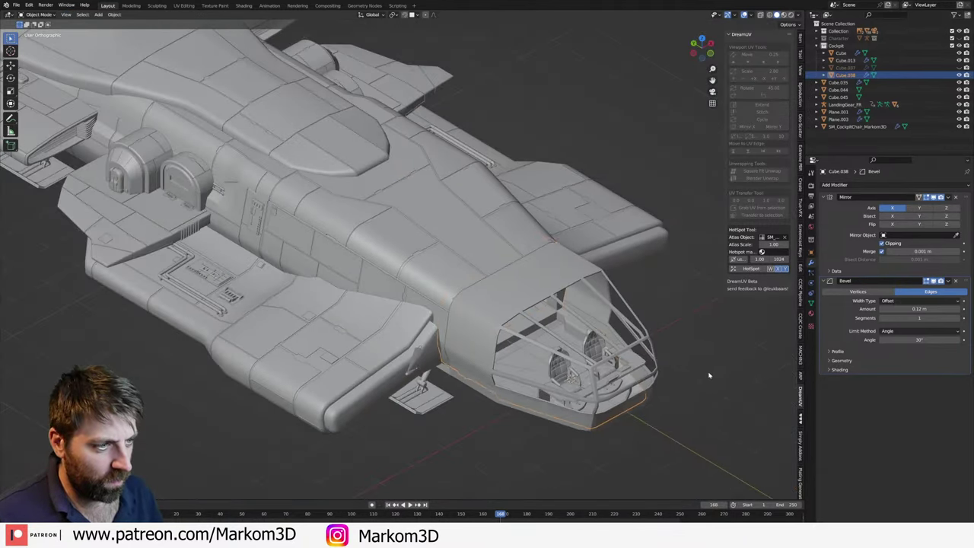
{"action": "scroll", "coordinate": [672, 354], "scroll_direction": "up", "scroll_amount": 2}
{"action": "middle_click_drag", "start_coordinate": [673, 354], "coordinate": [631, 369]}
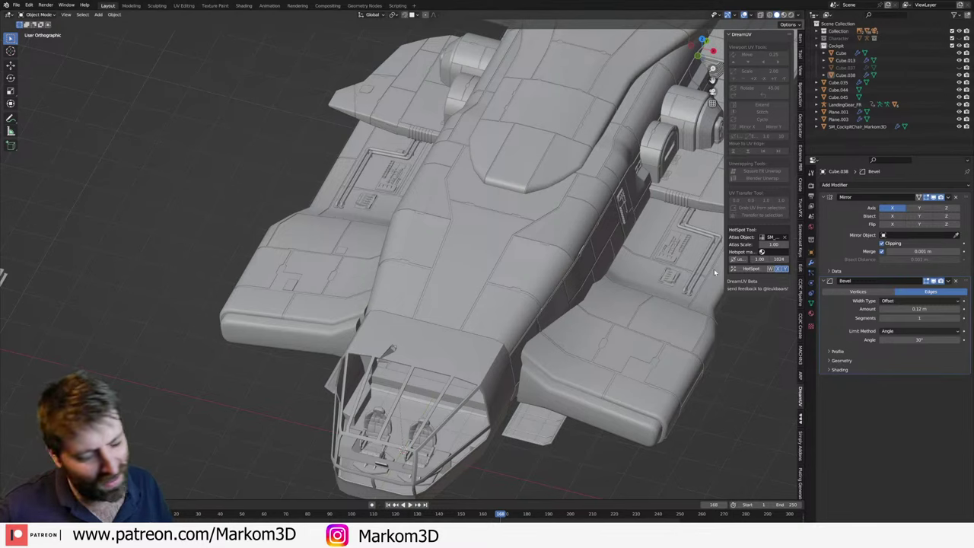
{"action": "scroll", "coordinate": [602, 275], "scroll_direction": "down", "scroll_amount": 3}
{"action": "mouse_move", "coordinate": [434, 332]}
{"action": "middle_mouse_down"}
{"action": "mouse_move", "coordinate": [426, 294]}
{"action": "mouse_move", "coordinate": [430, 308]}
{"action": "middle_mouse_up"}
{"action": "scroll", "coordinate": [429, 309], "scroll_direction": "down", "scroll_amount": 3}
{"action": "scroll", "coordinate": [495, 327], "scroll_direction": "up", "scroll_amount": 4}
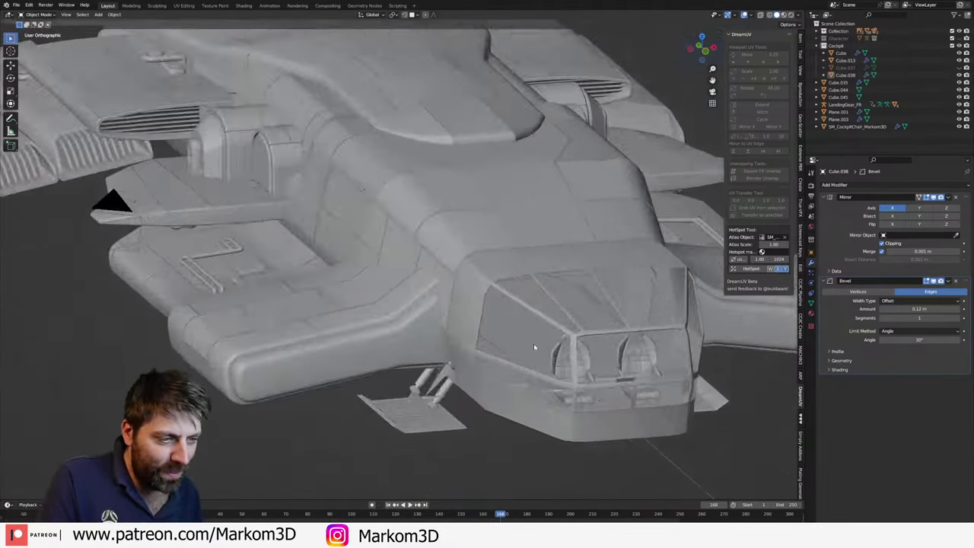
{"action": "scroll", "coordinate": [496, 355], "scroll_direction": "up", "scroll_amount": 2}
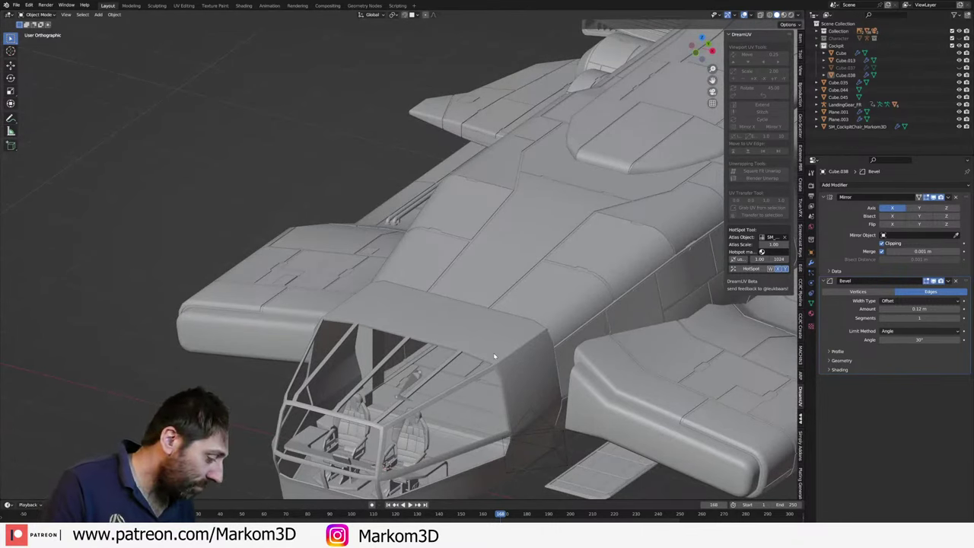
{"action": "left_click", "coordinate": [464, 312]}
{"action": "mouse_move", "coordinate": [465, 308]}
{"action": "middle_mouse_down"}
{"action": "mouse_move", "coordinate": [536, 341]}
{"action": "mouse_move", "coordinate": [442, 325]}
{"action": "middle_mouse_up"}
{"action": "key", "text": "Tab"}
{"action": "key", "text": "Tab"}
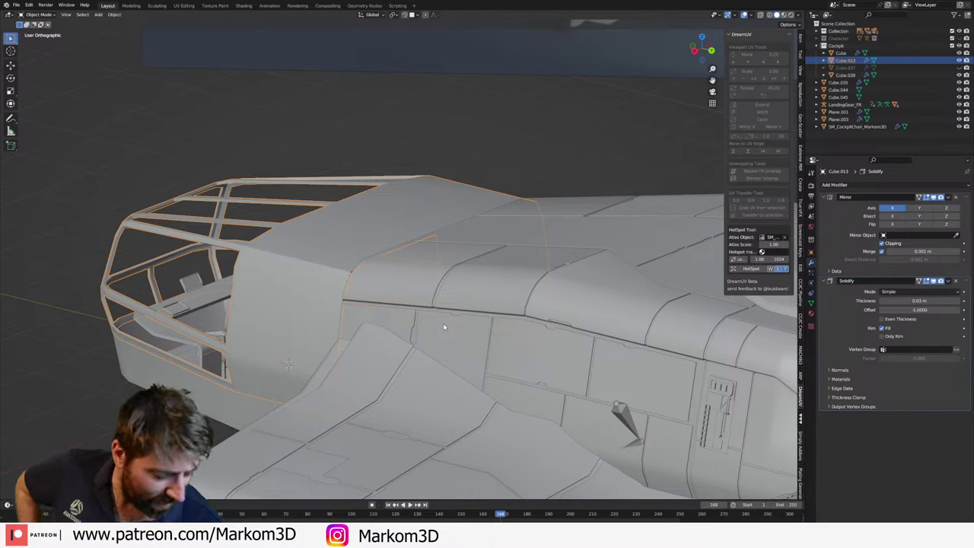
{"action": "scroll", "coordinate": [444, 331], "scroll_direction": "down", "scroll_amount": 5}
{"action": "middle_click_drag", "start_coordinate": [444, 331], "coordinate": [608, 338]}
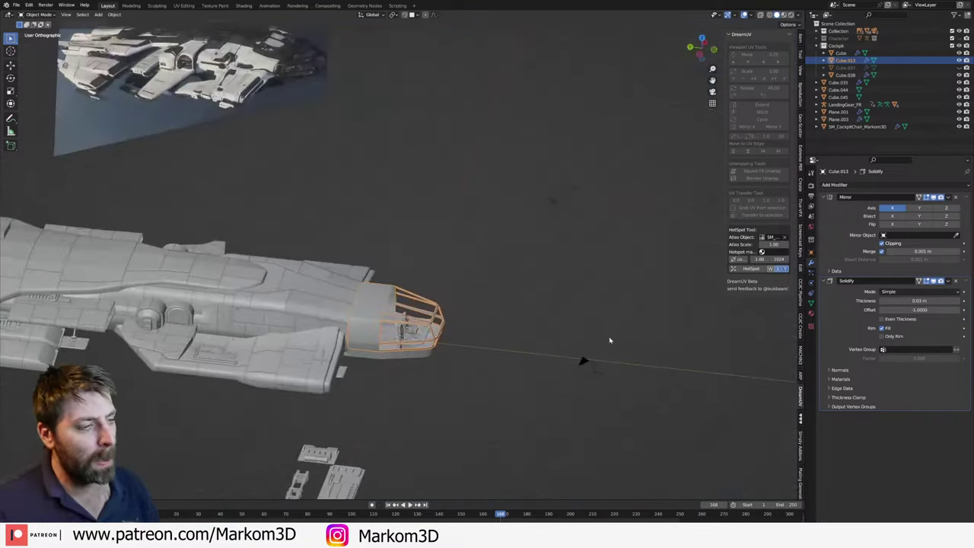
{"action": "scroll", "coordinate": [674, 348], "scroll_direction": "up", "scroll_amount": 2}
{"action": "mouse_move", "coordinate": [674, 347]}
{"action": "middle_mouse_down"}
{"action": "mouse_move", "coordinate": [632, 330]}
{"action": "mouse_move", "coordinate": [579, 370]}
{"action": "middle_mouse_up"}
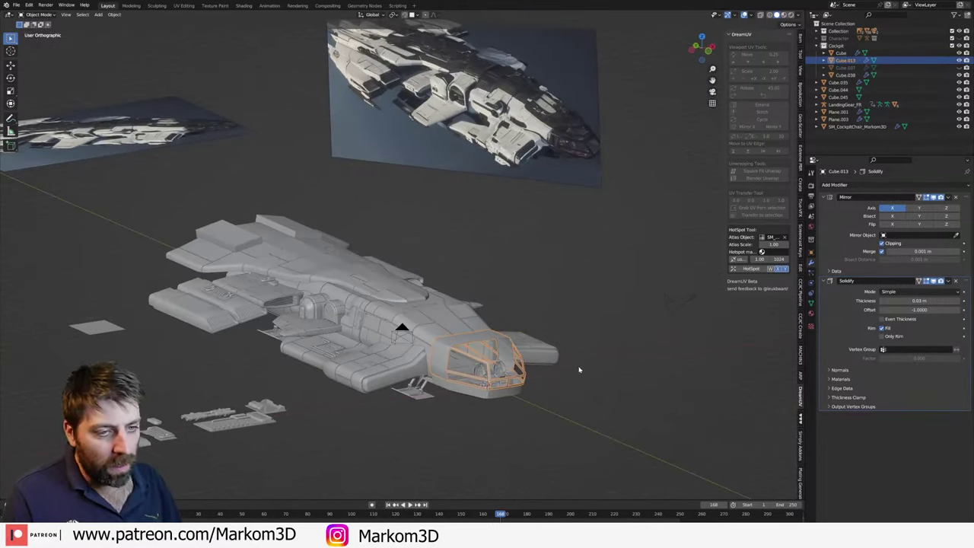